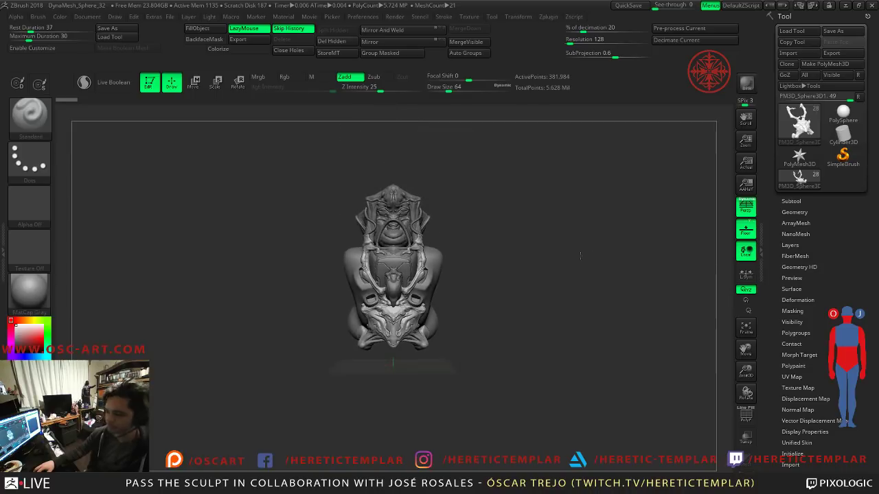
Step: Turn off the perspective display and check the creature bust from the front and at an angle
key(p)
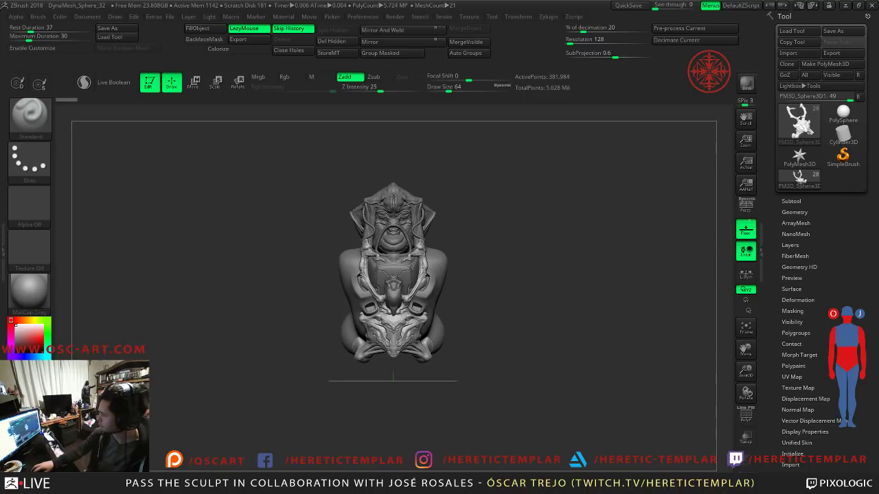
mouse_move(546, 292)
mouse_down()
mouse_move(537, 331)
mouse_move(556, 292)
mouse_move(557, 255)
mouse_up()
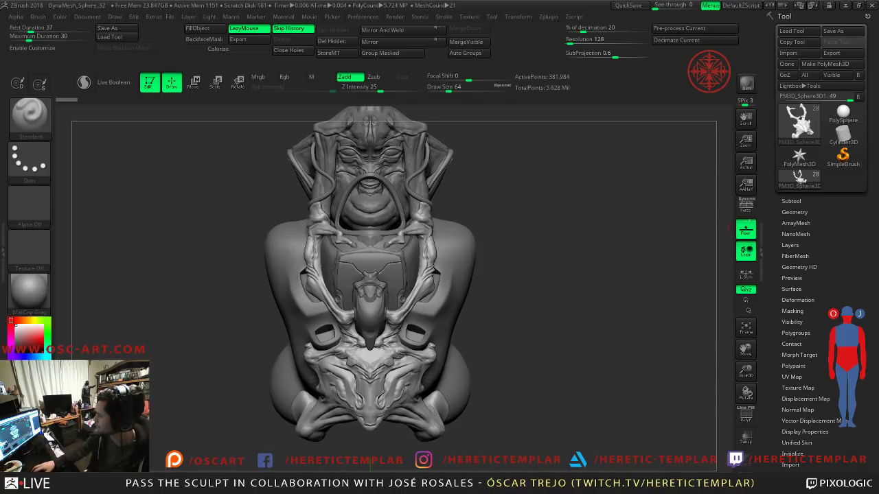
mouse_move(549, 222)
mouse_down()
mouse_move(485, 217)
mouse_move(522, 220)
mouse_move(494, 218)
mouse_move(506, 219)
mouse_up()
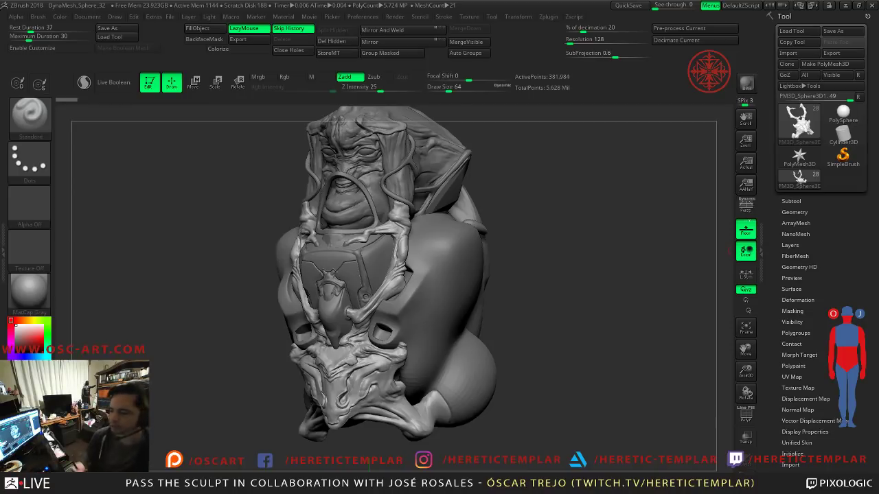
mouse_move(595, 234)
mouse_down()
mouse_move(569, 240)
mouse_move(590, 242)
mouse_up()
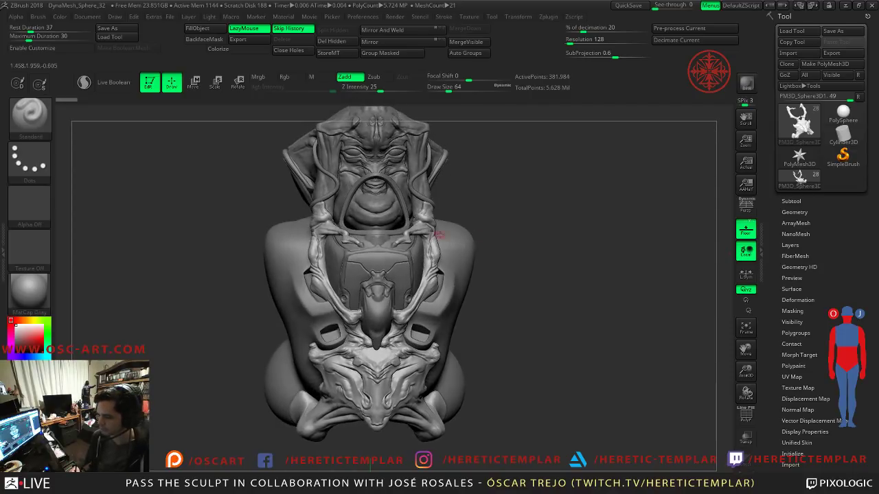
Step: Make the jaw subtool active and set the Standard brush to a draw size of 149
alt+click(369, 210)
drag(461, 197, 436, 179)
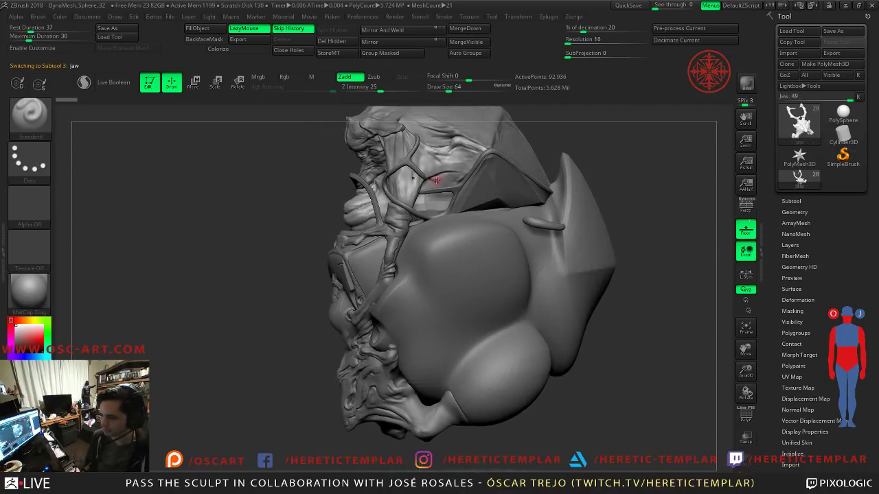
mouse_move(289, 215)
mouse_down()
mouse_move(301, 293)
mouse_move(274, 300)
mouse_move(275, 203)
mouse_up()
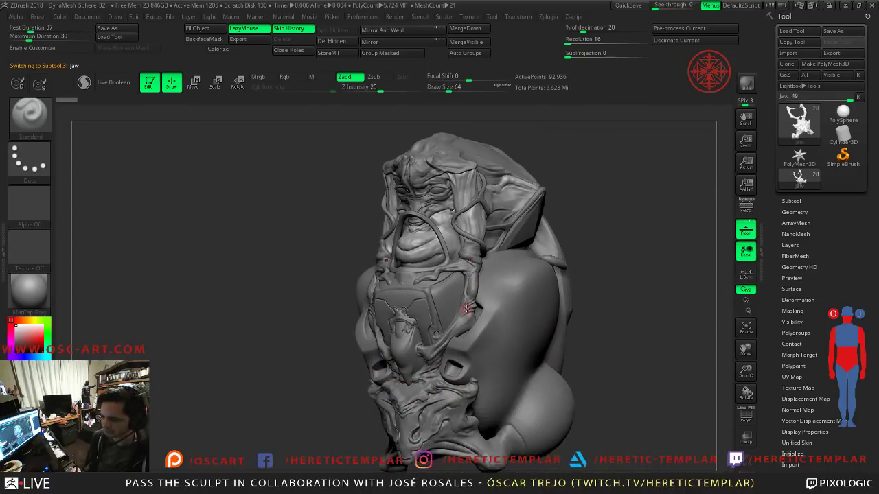
drag(346, 389, 460, 353)
mouse_move(402, 375)
mouse_down()
mouse_move(526, 346)
mouse_move(641, 173)
mouse_move(620, 277)
mouse_move(653, 267)
mouse_move(652, 283)
mouse_move(557, 280)
mouse_move(473, 229)
mouse_up()
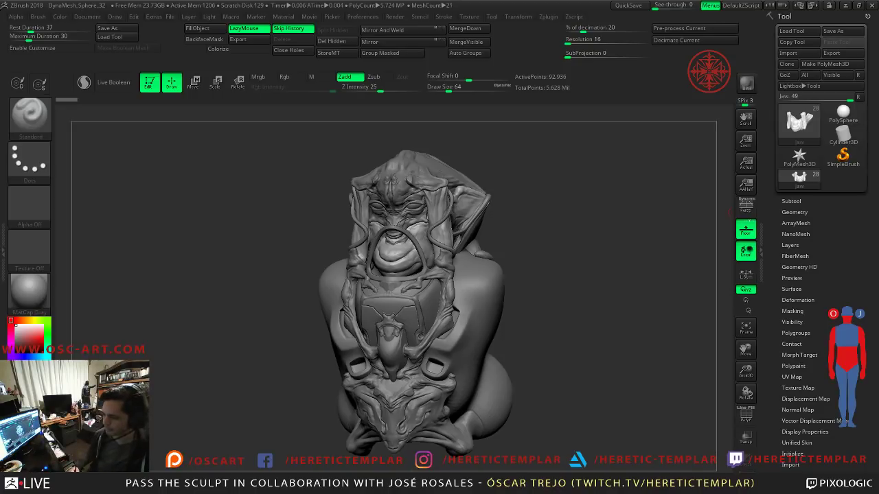
mouse_move(599, 277)
shift+mouse_down()
mouse_move(597, 300)
mouse_move(557, 212)
mouse_move(610, 279)
mouse_move(588, 243)
shift+mouse_up()
key(s)
drag(361, 229, 373, 230)
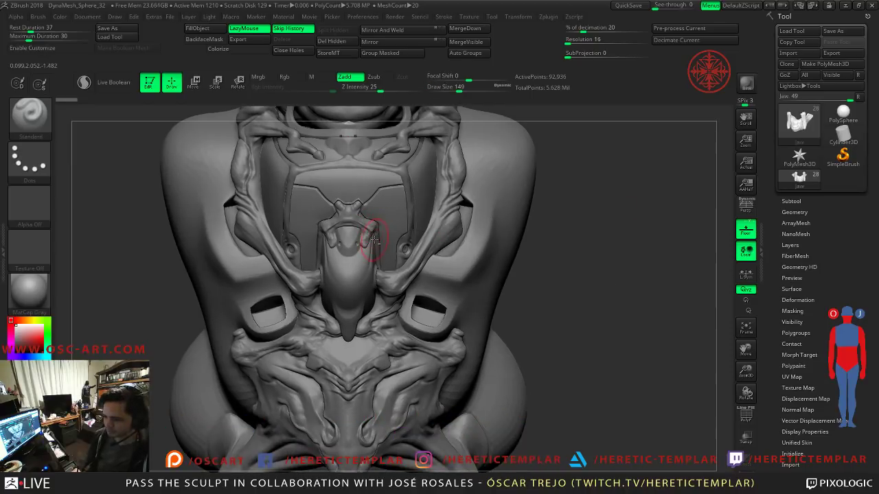
Step: Make the Neck2 tubing around the face the active subtool
alt+drag(547, 261, 537, 258)
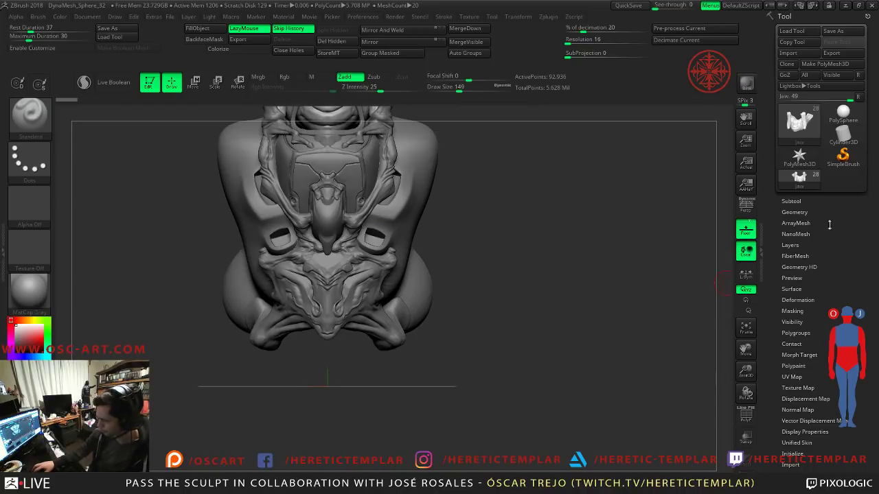
alt+drag(461, 213, 488, 281)
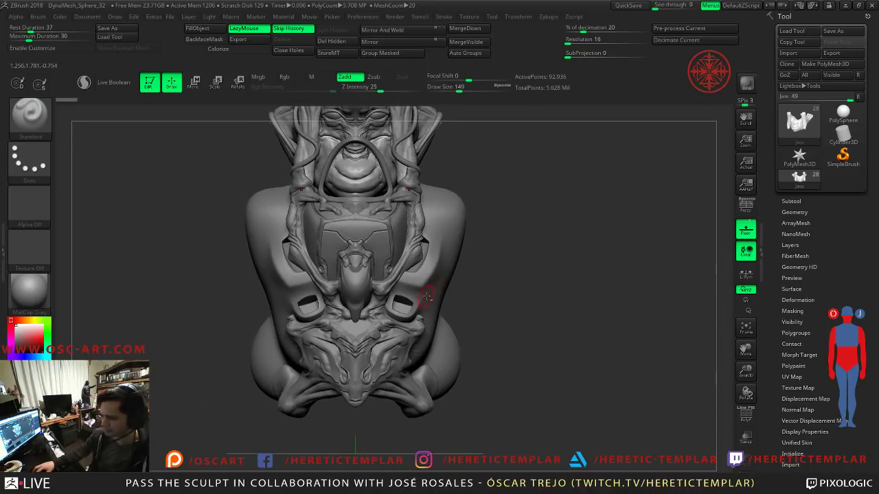
drag(541, 323, 412, 301)
mouse_move(610, 335)
alt+mouse_down()
mouse_move(581, 272)
mouse_move(578, 383)
mouse_move(508, 304)
alt+mouse_up()
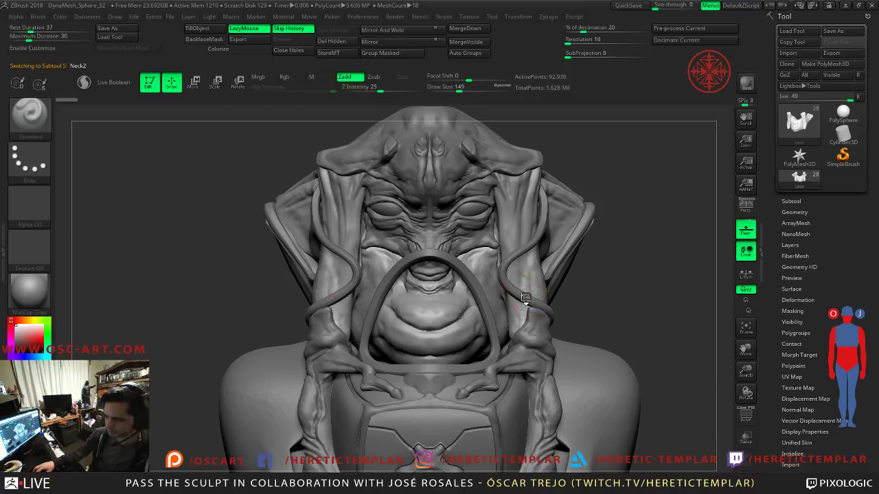
alt+click(525, 296)
drag(614, 289, 539, 278)
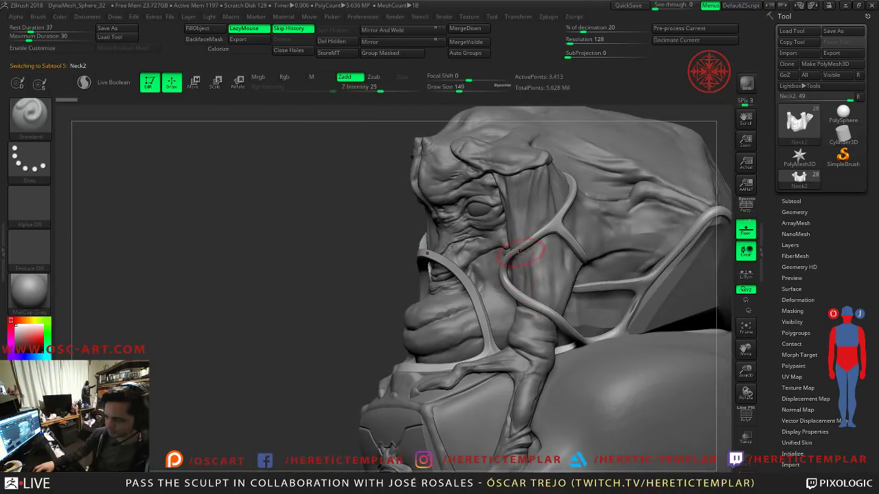
shift+drag(331, 265, 473, 275)
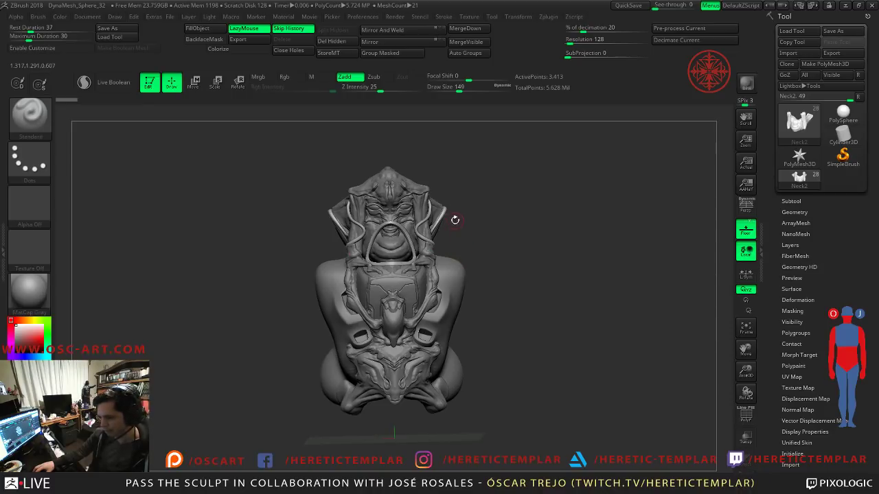
drag(537, 289, 543, 259)
alt+drag(514, 184, 630, 406)
alt+drag(553, 188, 532, 163)
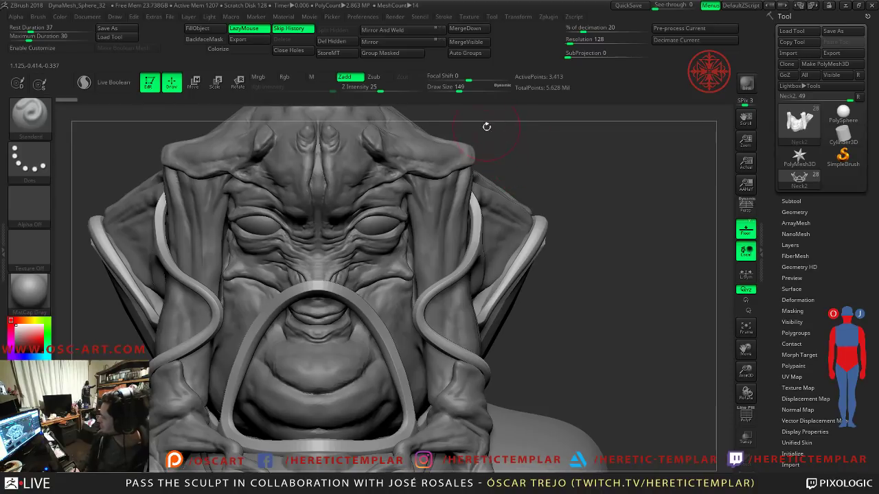
Step: Switch to the Move brush with a draw size of 262
key(s)
drag(563, 247, 564, 248)
key(s)
drag(488, 277, 489, 278)
key(b)
key(m)
key(v)
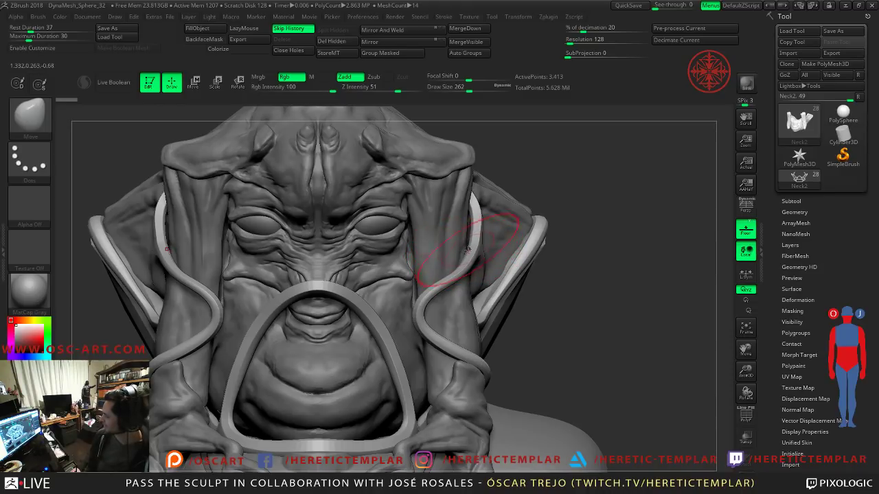
Step: Make the bony chest ornament the active subtool and set the Move brush to a draw size of 212
alt+drag(615, 287, 543, 230)
alt+click(396, 365)
mouse_move(286, 394)
alt+mouse_down()
mouse_move(249, 293)
mouse_move(259, 309)
mouse_move(357, 278)
mouse_move(579, 245)
mouse_move(574, 227)
mouse_move(565, 279)
mouse_move(535, 227)
mouse_move(542, 266)
mouse_move(465, 202)
alt+mouse_up()
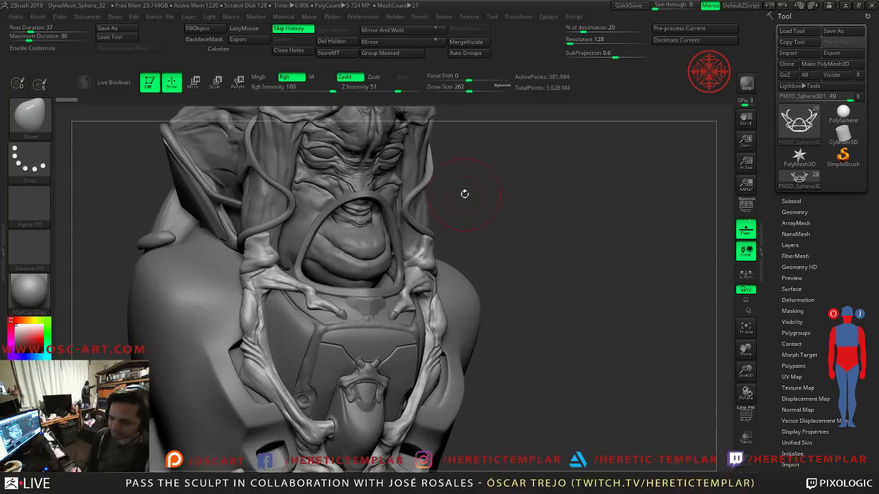
mouse_move(583, 220)
mouse_down()
mouse_move(557, 223)
mouse_move(582, 247)
mouse_up()
key(s)
drag(487, 285, 474, 286)
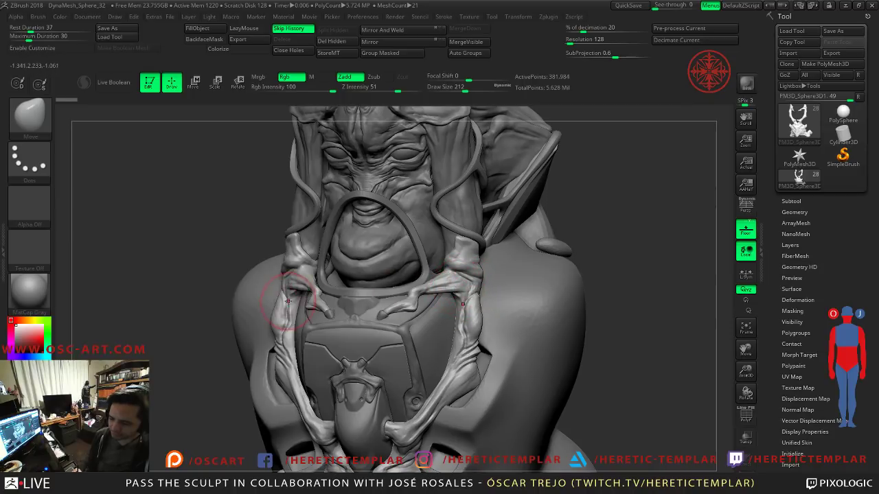
mouse_move(589, 231)
alt+mouse_down()
mouse_move(575, 210)
mouse_move(568, 224)
alt+mouse_up()
alt+drag(515, 207, 652, 307)
alt+drag(642, 210, 598, 270)
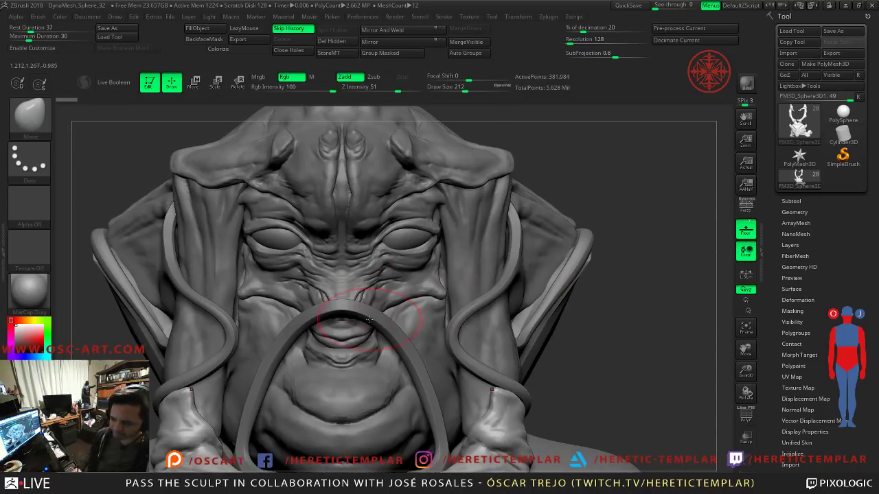
Step: Make the jaw subtool active and reshape the mouth area behind the arched tube with the Move brush
alt+click(371, 322)
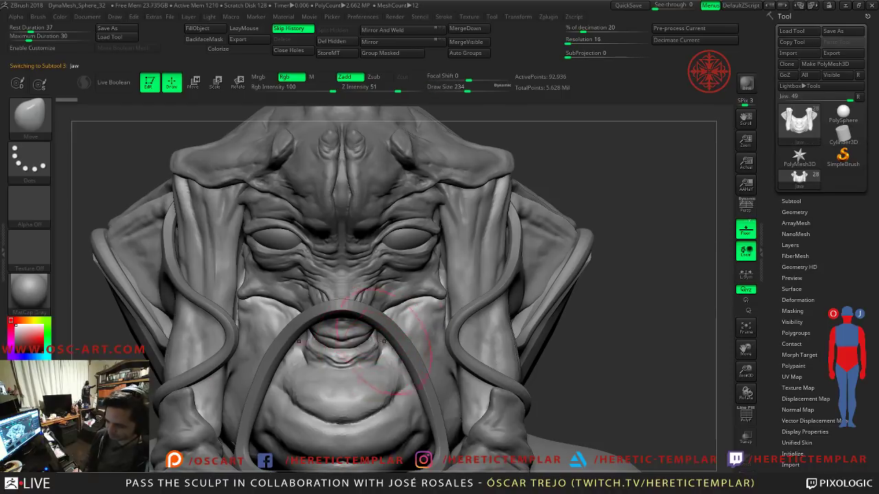
mouse_move(622, 365)
mouse_down()
mouse_move(337, 354)
mouse_move(408, 345)
mouse_move(368, 345)
mouse_up()
drag(264, 347, 549, 343)
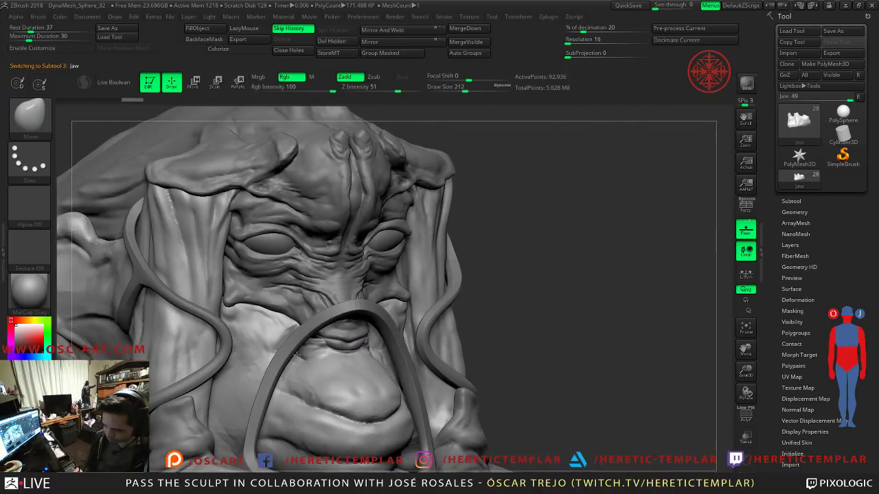
mouse_move(591, 325)
mouse_down()
mouse_move(374, 343)
mouse_move(383, 351)
mouse_move(368, 340)
mouse_up()
key([)
alt+drag(163, 347, 132, 319)
mouse_move(151, 318)
alt+mouse_down()
mouse_move(542, 279)
mouse_move(339, 251)
mouse_move(522, 195)
mouse_move(425, 213)
mouse_move(345, 244)
mouse_move(515, 292)
alt+mouse_up()
Step: Push the upper lip back behind the arched tube in profile and set the Move brush to draw size 234
key(s)
key(s)
key(s)
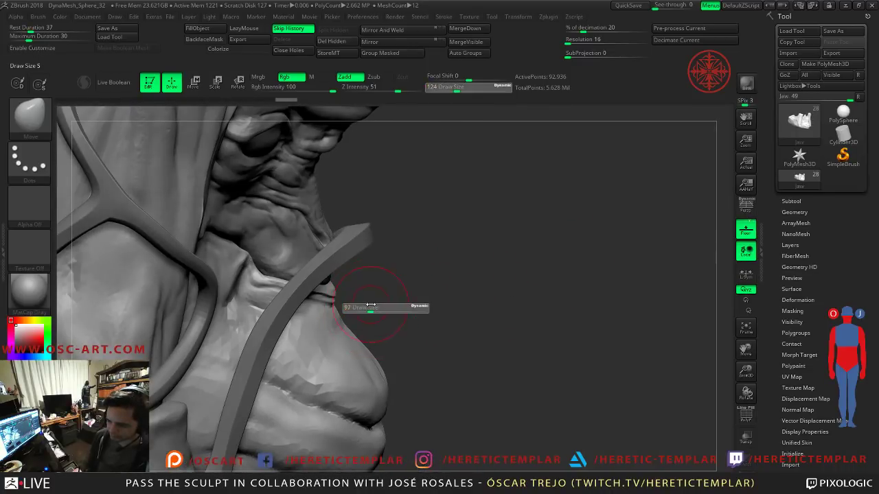
key(s)
drag(316, 296, 357, 296)
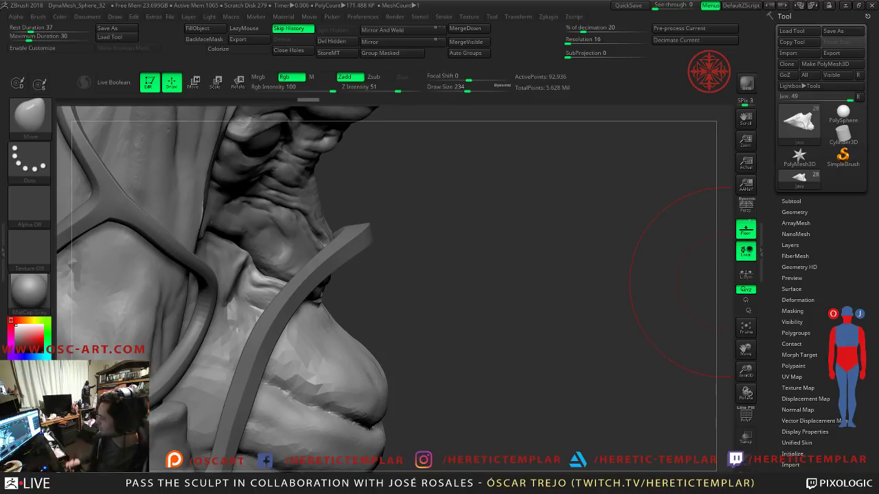
Step: Carve creases into the side of the head behind the forked tube with the DamStandard brush, reducing the draw size to 108
mouse_move(468, 239)
mouse_down()
mouse_move(466, 284)
mouse_move(437, 245)
mouse_move(455, 233)
mouse_move(446, 226)
mouse_up()
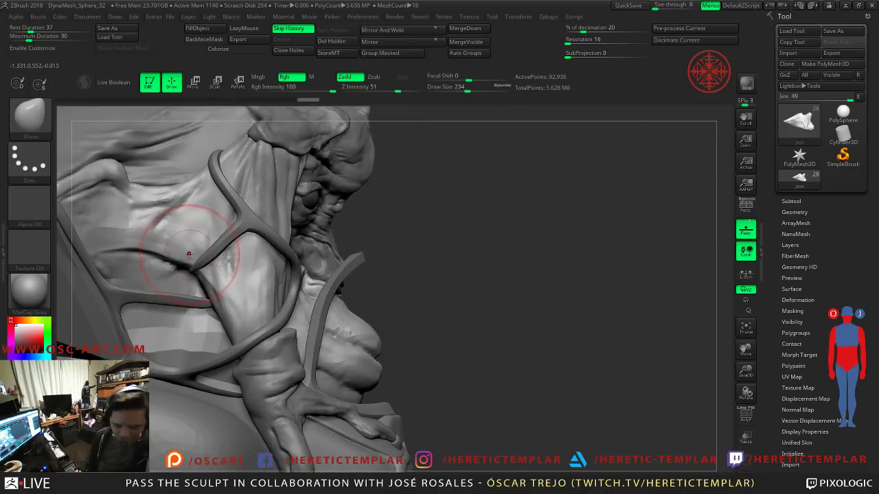
key(b)
key(d)
key(s)
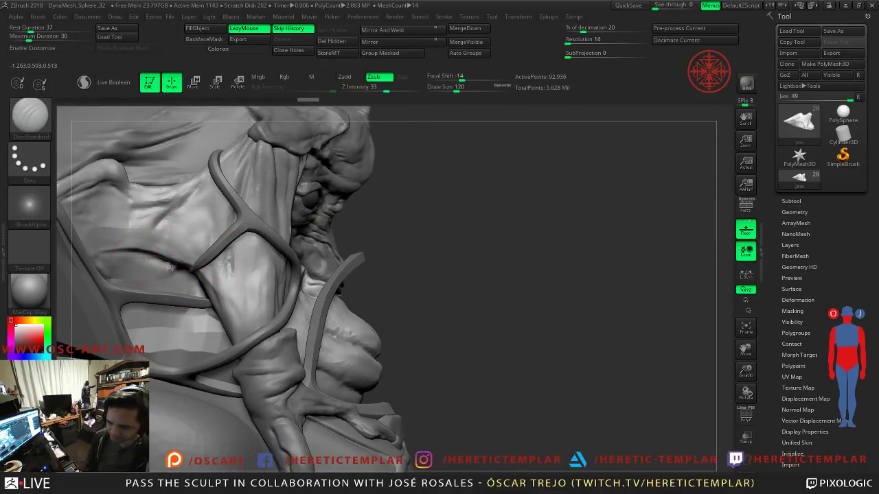
key(bracketleft)
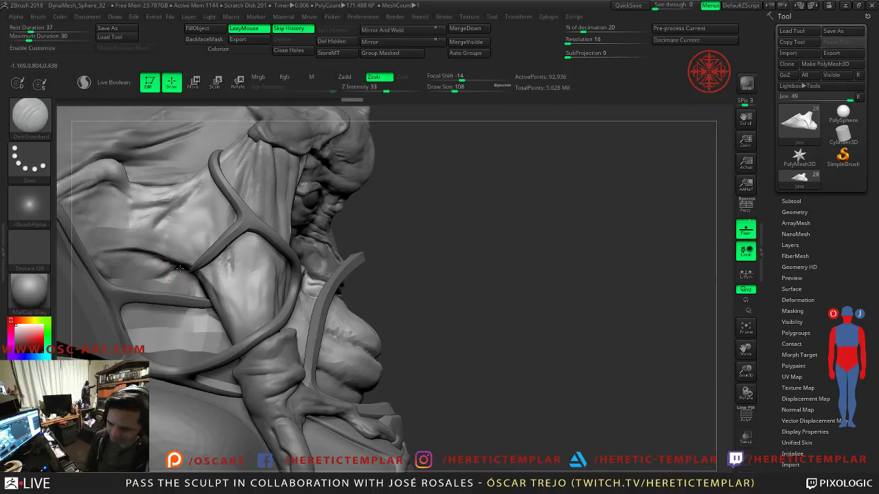
Step: Carve small wrinkles into the hanging skin fold beside the eye with DamStandard, reducing the draw size to 56
mouse_move(394, 261)
alt+mouse_down()
mouse_move(424, 200)
mouse_move(383, 211)
mouse_move(472, 244)
mouse_move(237, 233)
alt+mouse_up()
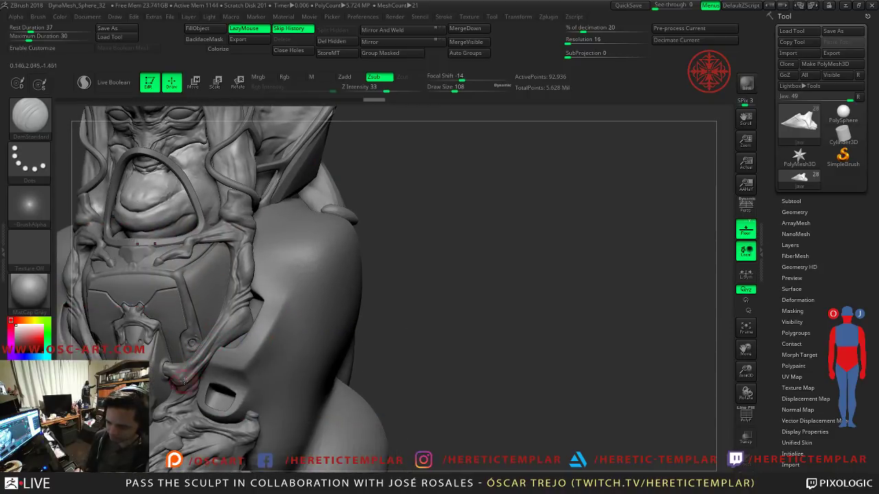
mouse_move(446, 162)
mouse_down()
mouse_move(383, 161)
mouse_move(406, 147)
mouse_move(473, 320)
mouse_up()
mouse_move(466, 187)
alt+mouse_down()
mouse_move(458, 251)
mouse_move(473, 281)
mouse_move(473, 309)
mouse_move(323, 268)
alt+mouse_up()
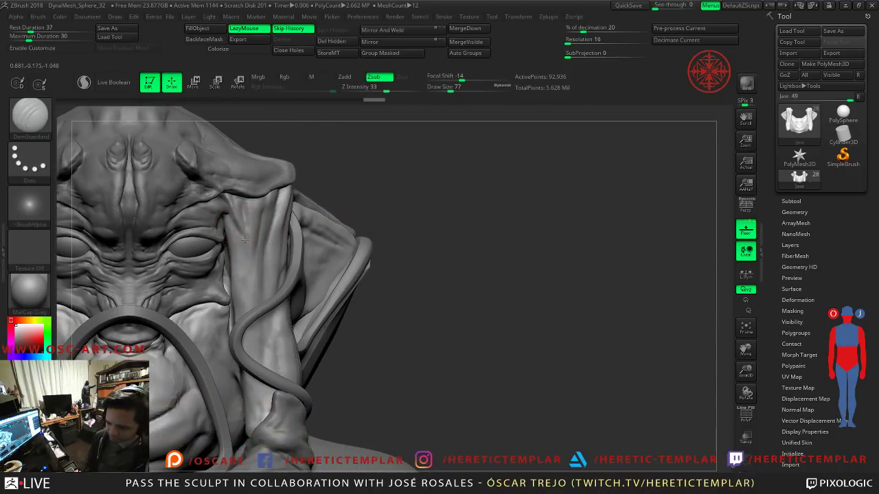
key(bracketleft)
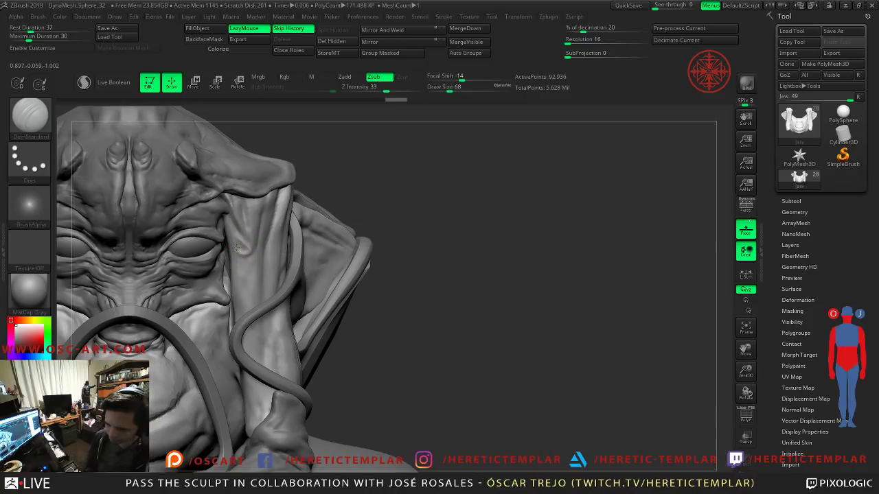
key(s)
drag(236, 226, 227, 228)
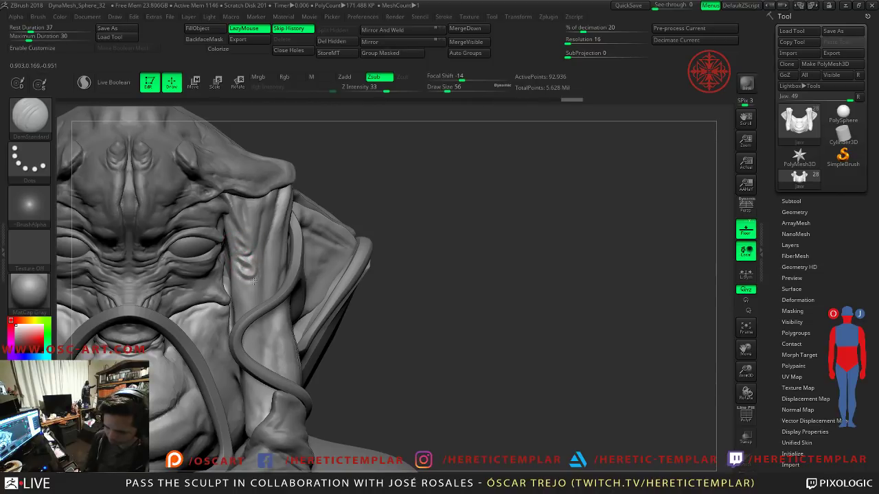
Step: Carve long creases down the hanging skin fold with the DamStandard brush at a draw size of 83
mouse_move(386, 214)
alt+mouse_down()
mouse_move(401, 192)
mouse_move(408, 210)
mouse_move(398, 236)
mouse_move(374, 256)
alt+mouse_up()
mouse_move(244, 208)
mouse_down()
mouse_move(269, 222)
mouse_move(252, 219)
mouse_move(263, 213)
mouse_move(258, 203)
mouse_move(292, 188)
mouse_up()
key(s)
key(b)
key(c)
key(l)
key(b)
key(d)
key(s)
key(s)
drag(289, 161, 275, 232)
drag(284, 195, 272, 280)
Step: Make the Neck1 subtool active and examine its angular plates from the side and front
mouse_move(461, 264)
alt+mouse_down()
mouse_move(421, 226)
mouse_move(505, 211)
mouse_move(460, 199)
mouse_move(404, 147)
alt+mouse_up()
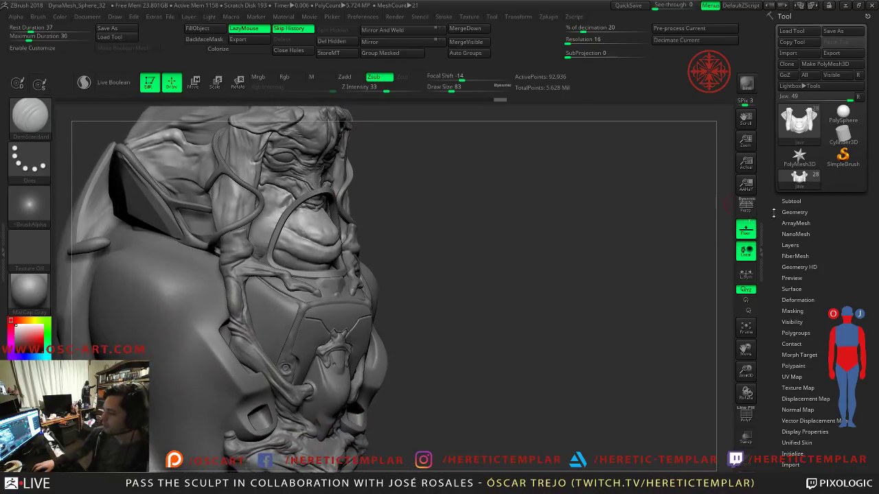
click(791, 201)
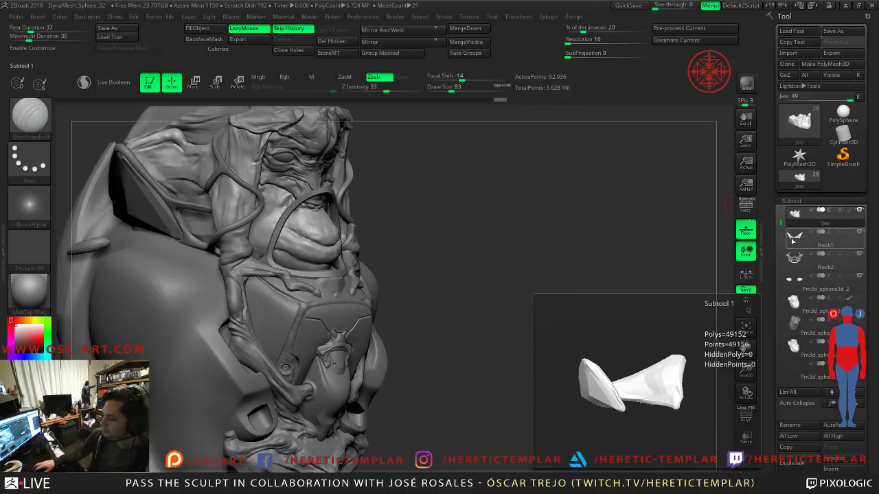
click(795, 235)
drag(509, 244, 457, 209)
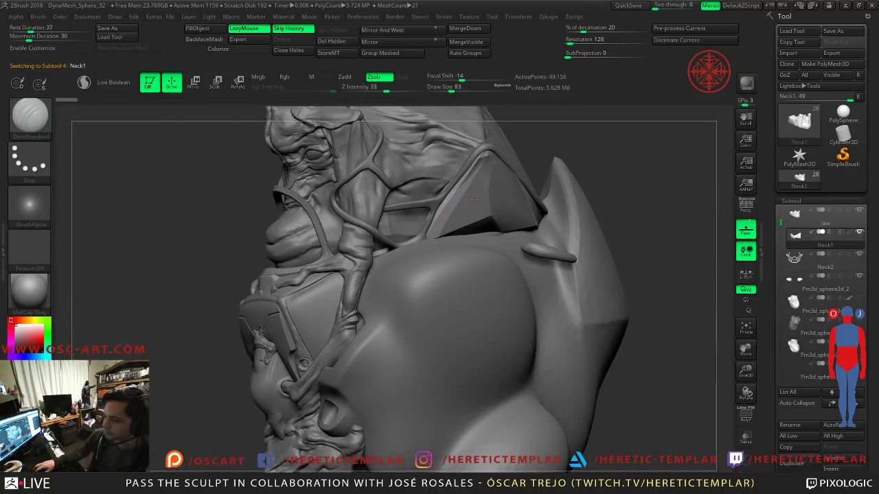
alt+click(491, 223)
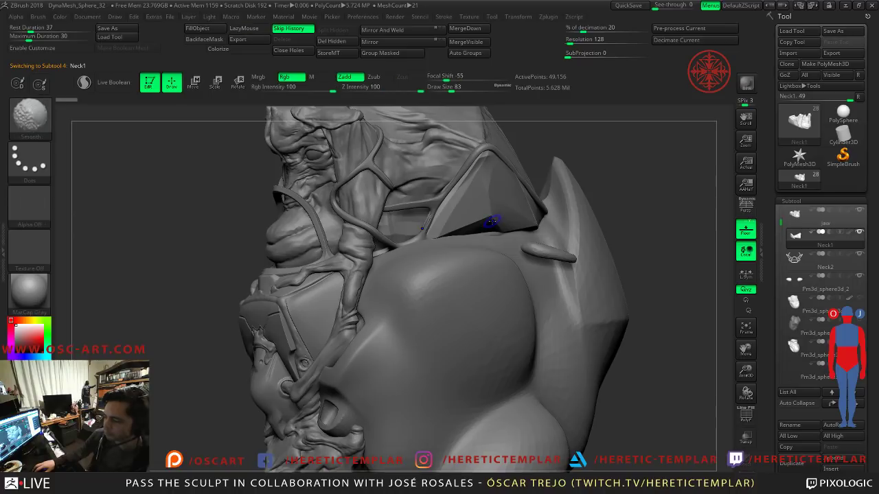
mouse_move(94, 259)
mouse_down()
mouse_move(288, 242)
mouse_move(456, 201)
mouse_up()
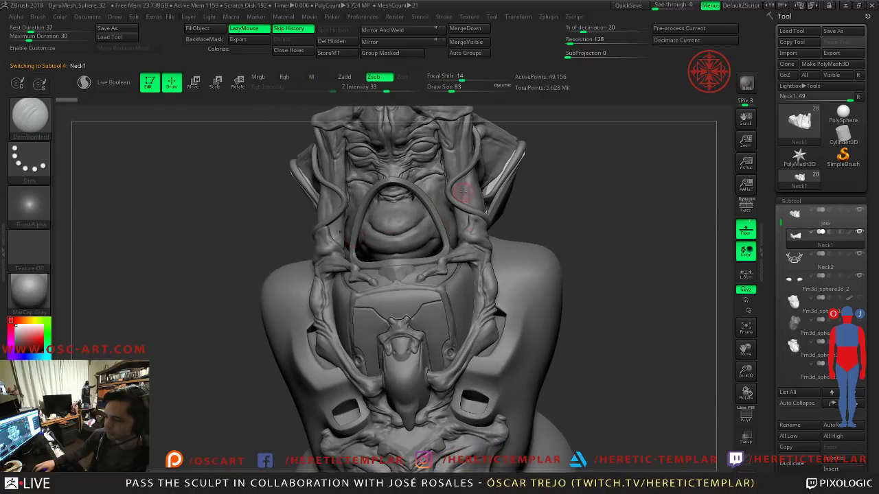
drag(581, 194, 543, 199)
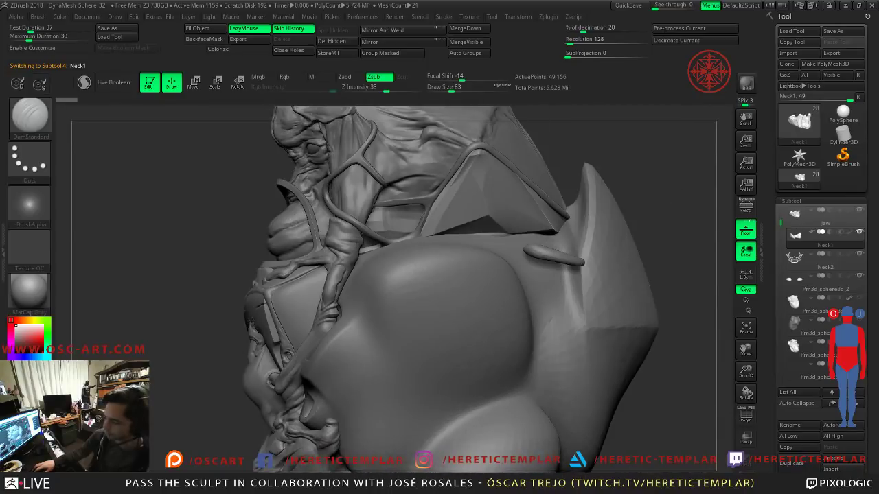
Step: Make the Neck2 subtool active and examine its tubes and mouth frame on the bust from the front and side
click(817, 261)
shift+drag(587, 224, 163, 244)
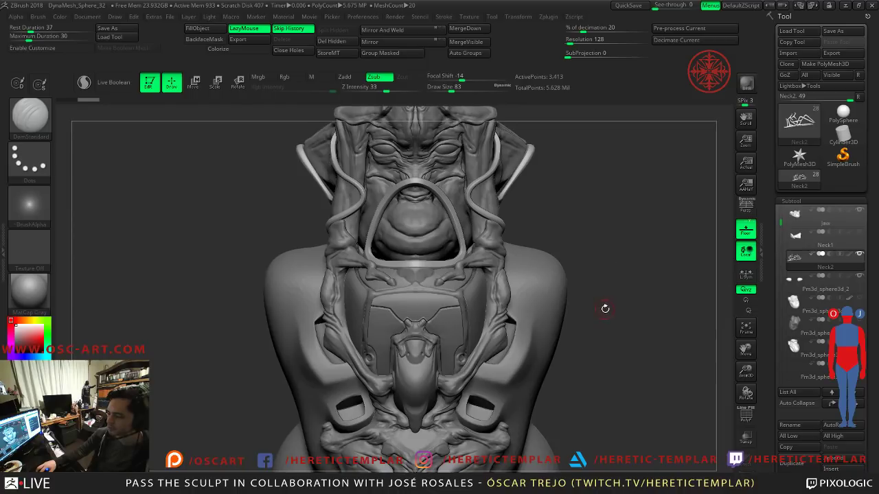
key(f)
alt+drag(548, 300, 415, 275)
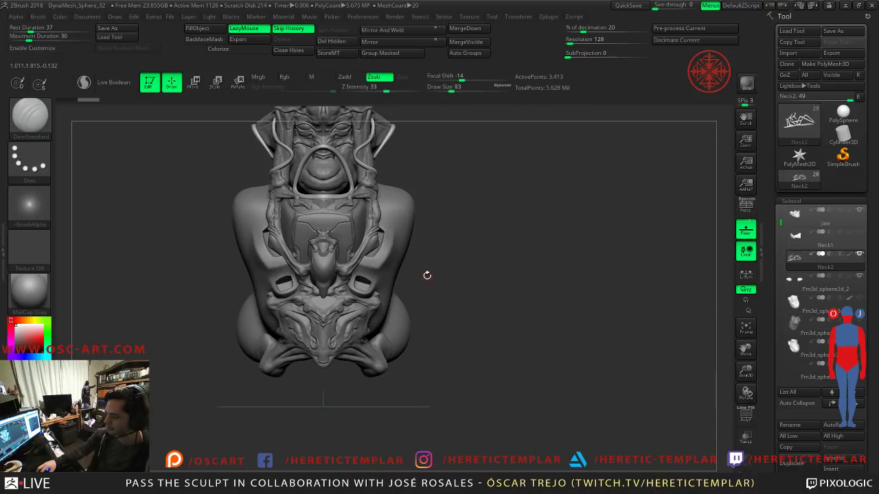
mouse_move(446, 374)
alt+mouse_down()
mouse_move(451, 285)
mouse_move(467, 325)
mouse_move(449, 304)
mouse_move(341, 249)
alt+mouse_up()
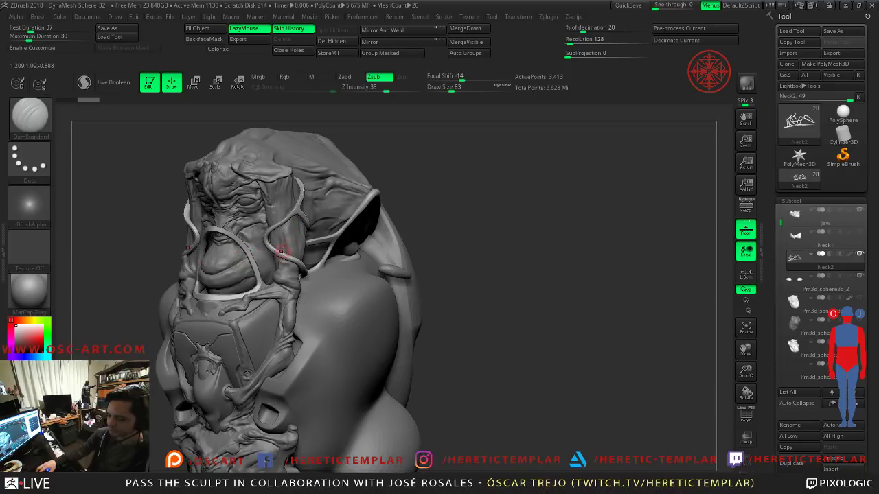
drag(385, 339, 420, 264)
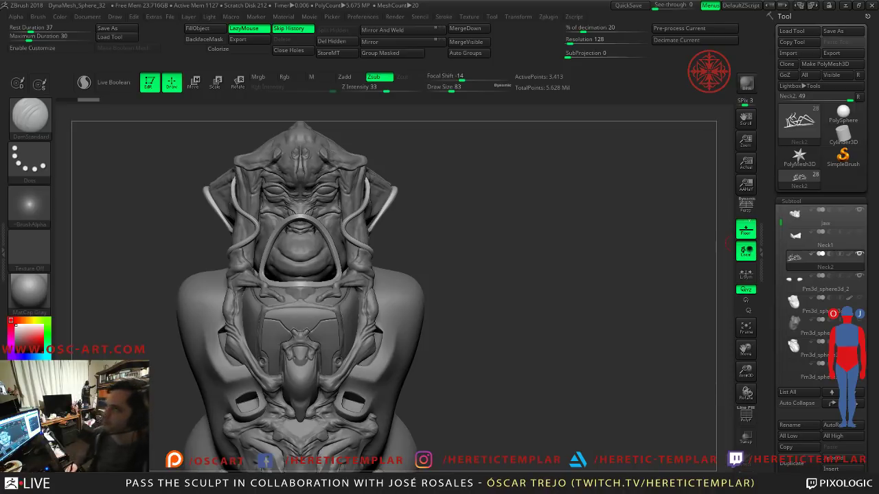
mouse_move(547, 294)
alt+mouse_down()
mouse_move(581, 256)
mouse_move(557, 245)
mouse_move(485, 274)
mouse_move(495, 271)
alt+mouse_up()
key(s)
alt+drag(504, 181, 506, 285)
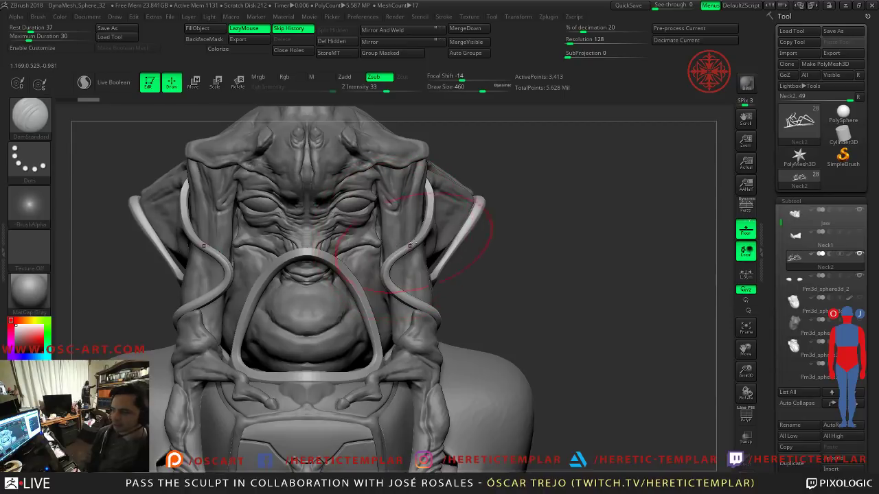
mouse_move(508, 300)
mouse_down()
mouse_move(522, 288)
mouse_move(563, 313)
mouse_move(514, 240)
mouse_up()
drag(472, 312, 585, 282)
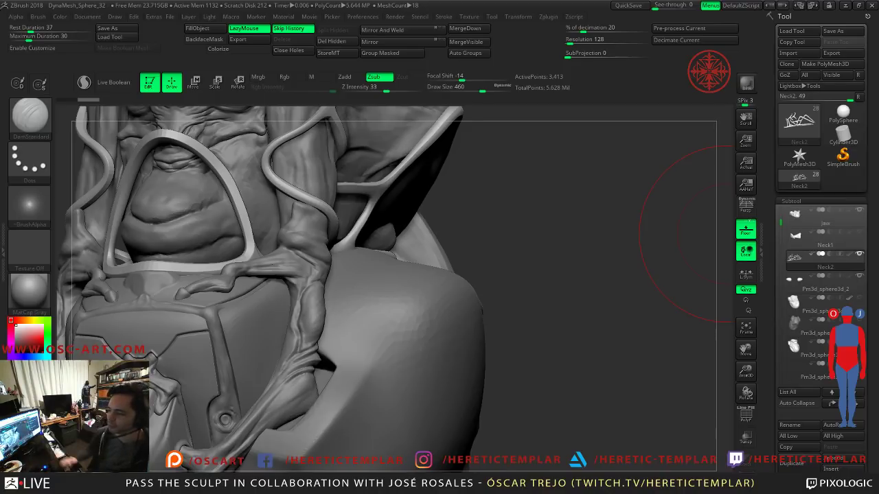
scroll(770, 226, down, 5)
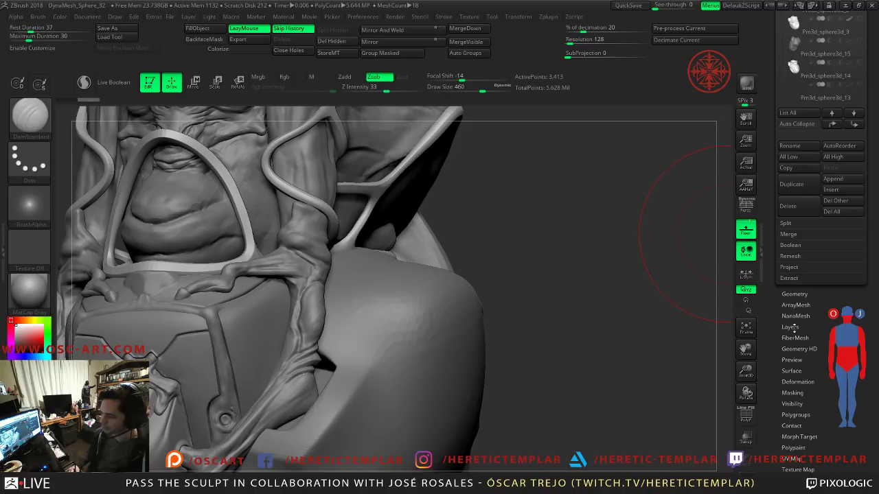
scroll(798, 327, down, 5)
scroll(801, 189, up, 10)
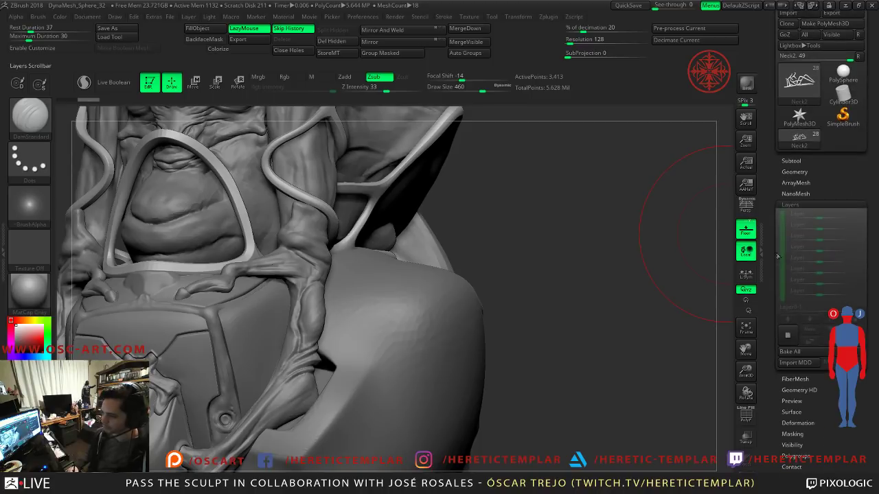
key(f)
mouse_move(493, 230)
mouse_down()
mouse_move(541, 262)
mouse_move(499, 263)
mouse_up()
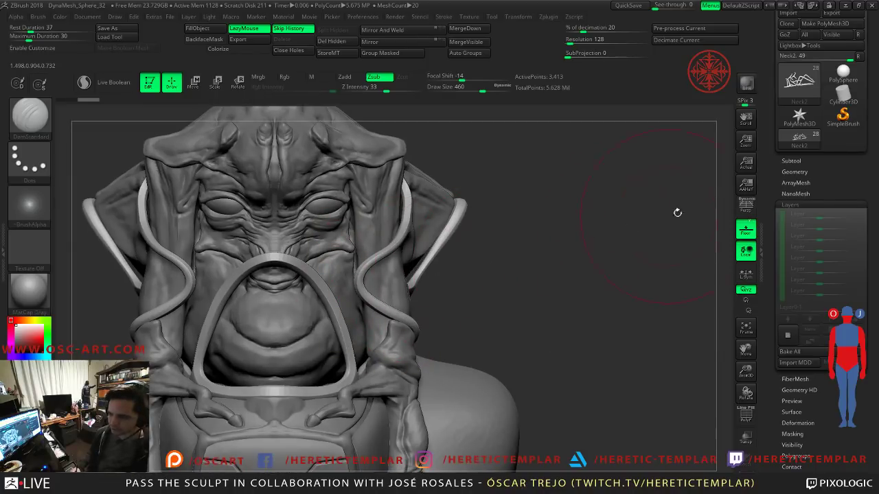
Step: Load a Plane3D primitive as the active tool, with symmetry enabled and a draw size of 62
click(843, 95)
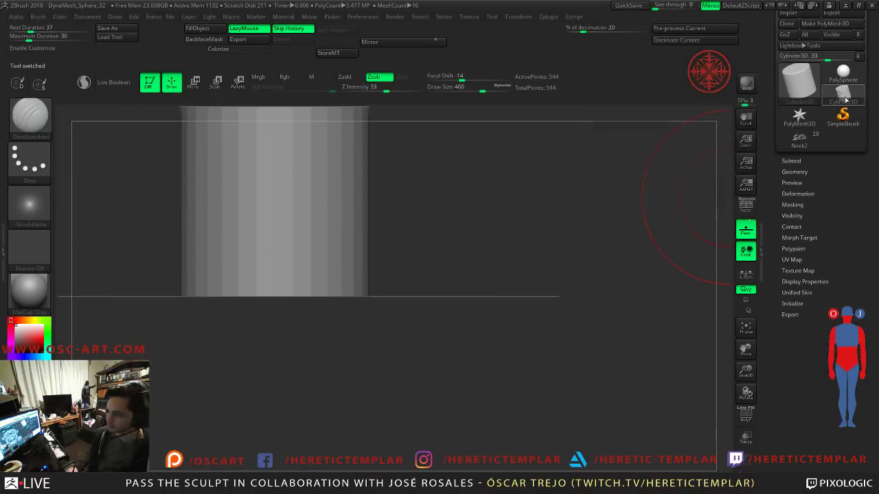
click(799, 89)
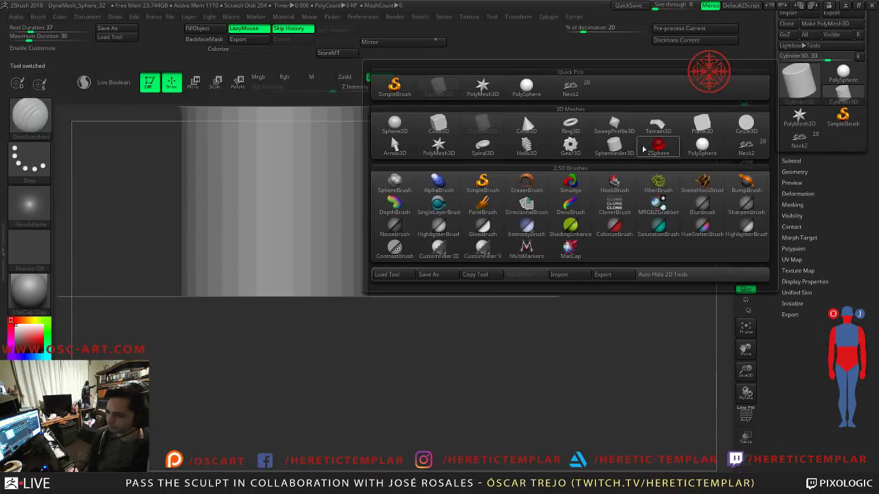
click(697, 125)
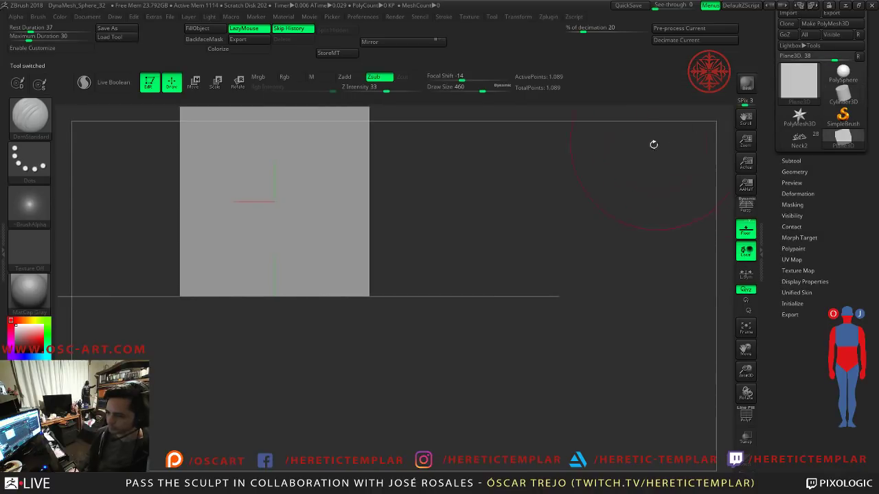
key(s)
drag(405, 259, 379, 264)
alt+drag(519, 214, 506, 279)
key(x)
key(s)
drag(365, 299, 351, 299)
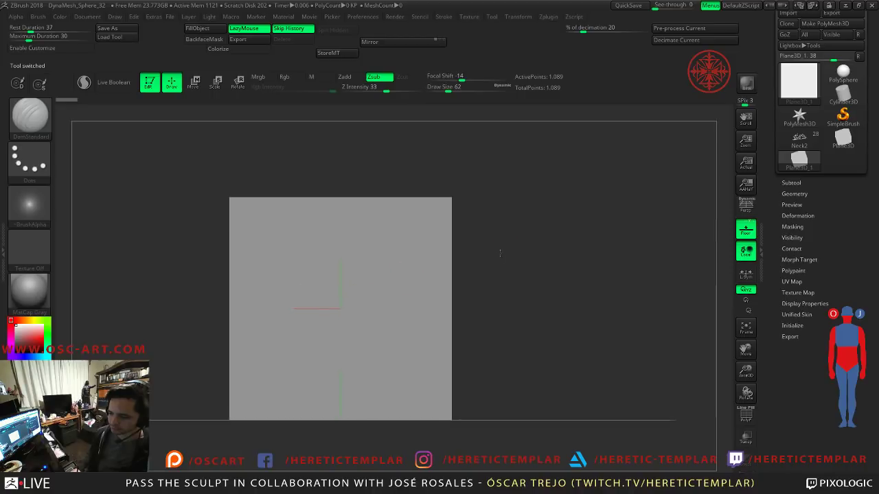
Step: Convert the plane primitive into an editable PolyMesh3D
click(791, 182)
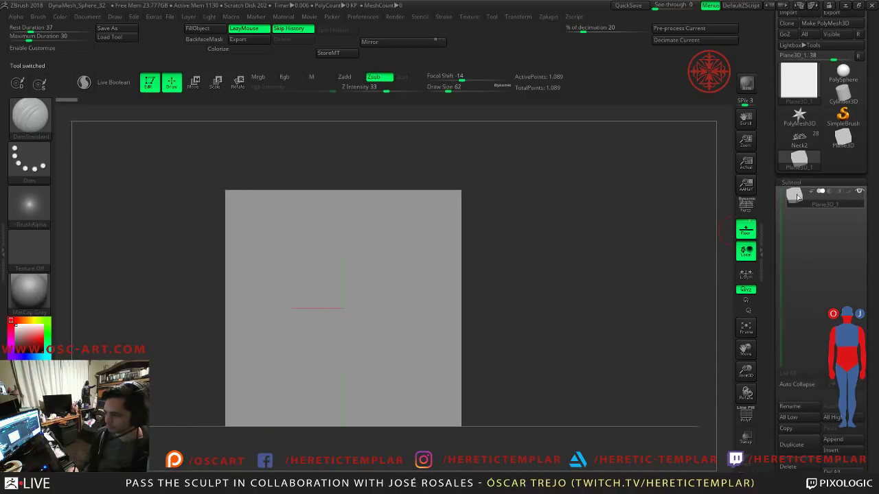
drag(780, 239, 775, 178)
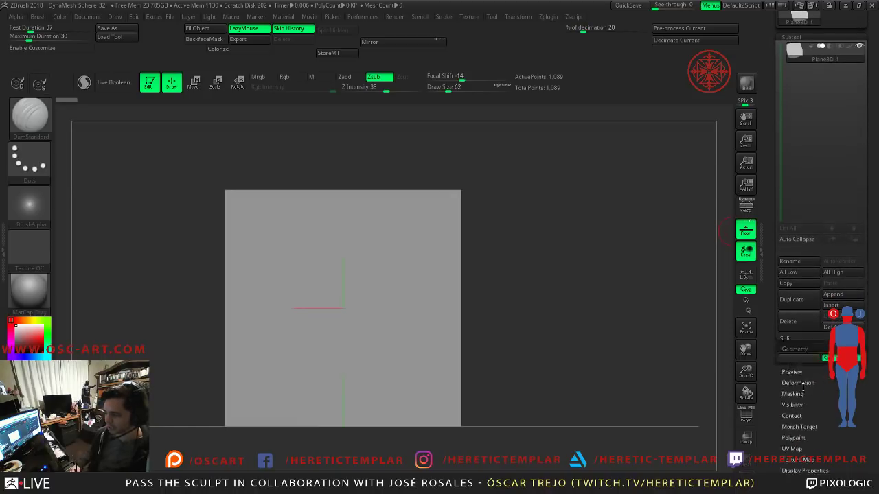
click(793, 387)
drag(771, 122, 805, 223)
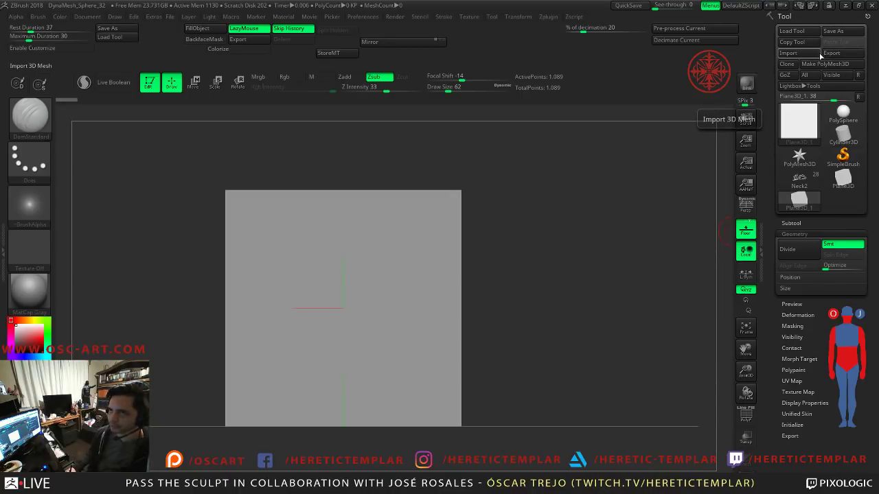
alt+drag(594, 234, 611, 192)
drag(611, 191, 628, 213)
key(shift+f)
key(shift+f)
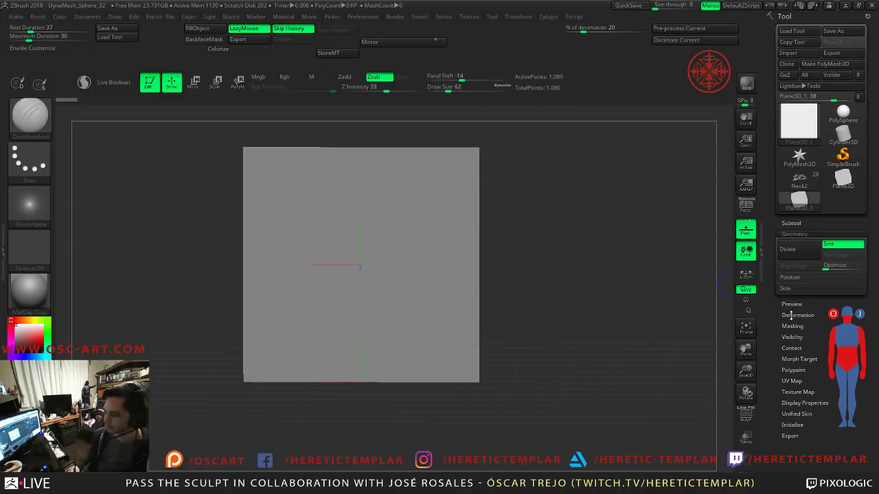
click(841, 64)
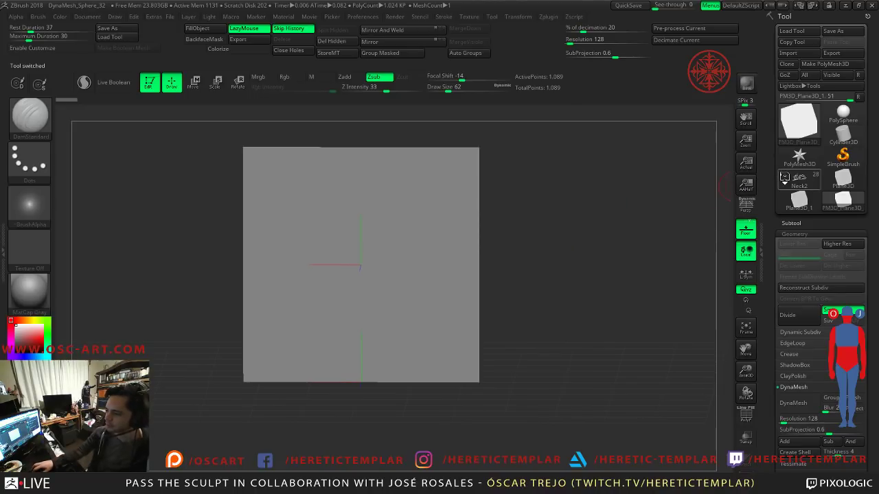
Step: Bring back the Neck2 bust to look it over from the front, and return to the original Plane3D primitive
click(785, 178)
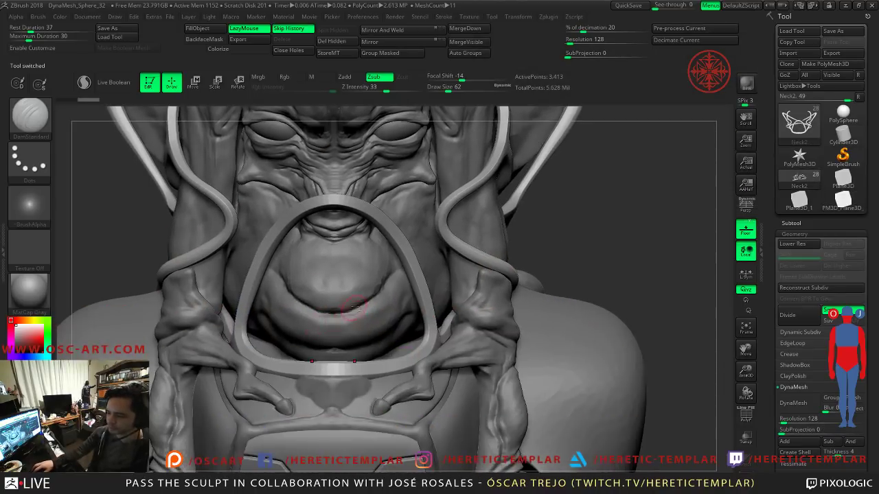
mouse_move(534, 229)
mouse_down()
mouse_move(520, 203)
mouse_move(467, 254)
mouse_move(413, 272)
mouse_up()
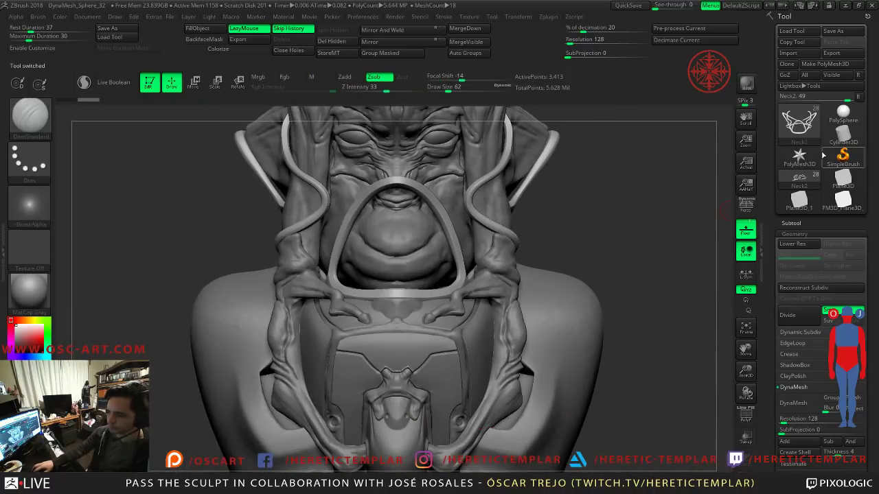
click(846, 179)
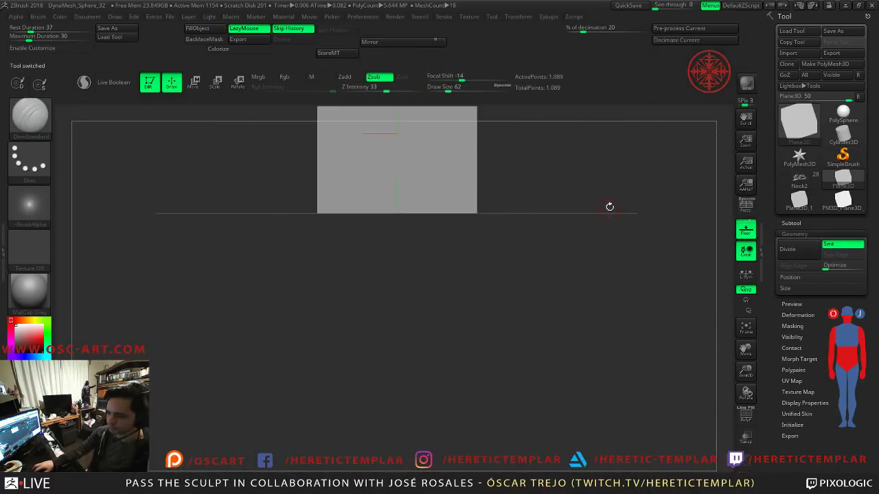
key(f)
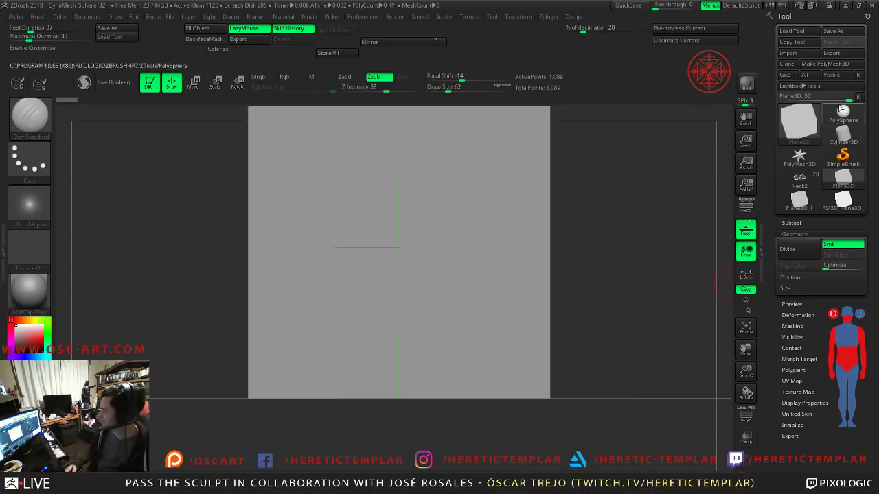
mouse_move(816, 199)
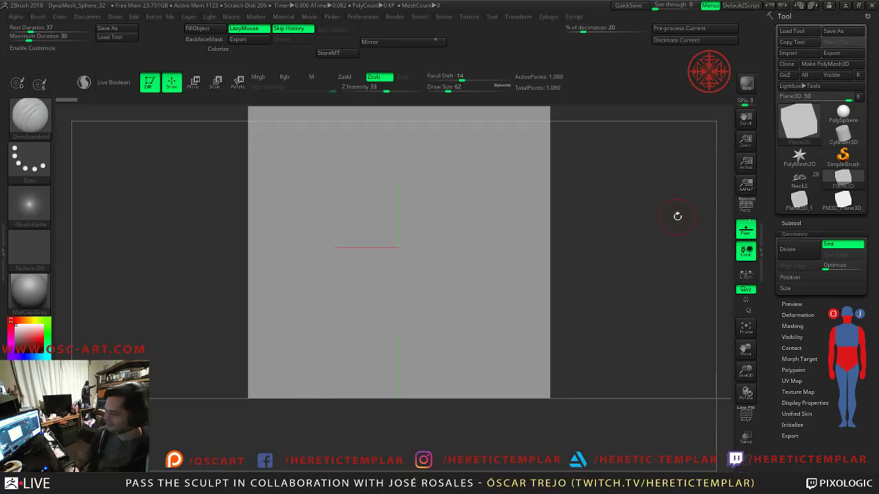
alt+drag(618, 243, 635, 272)
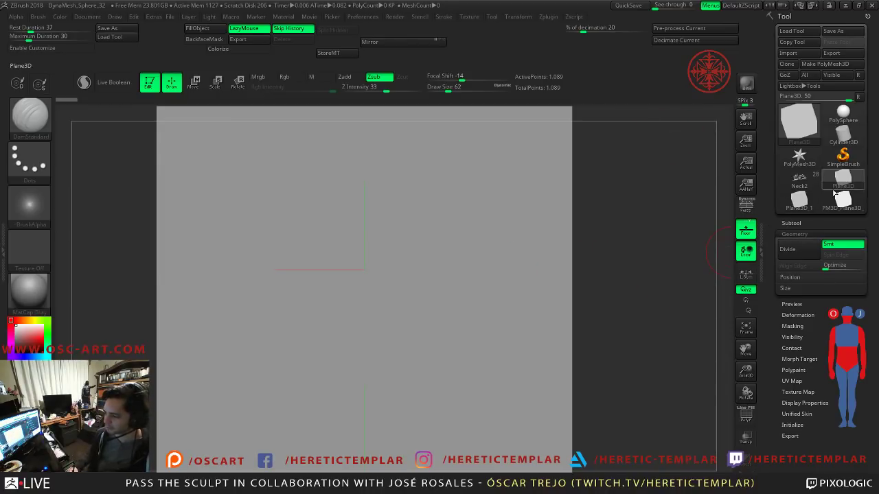
Step: Switch to the unconverted Plane3D_1 and try DamStandard dabs on it at a draw size of 35
click(799, 200)
key(shift+f)
key(shift+f)
key(s)
drag(468, 288, 462, 287)
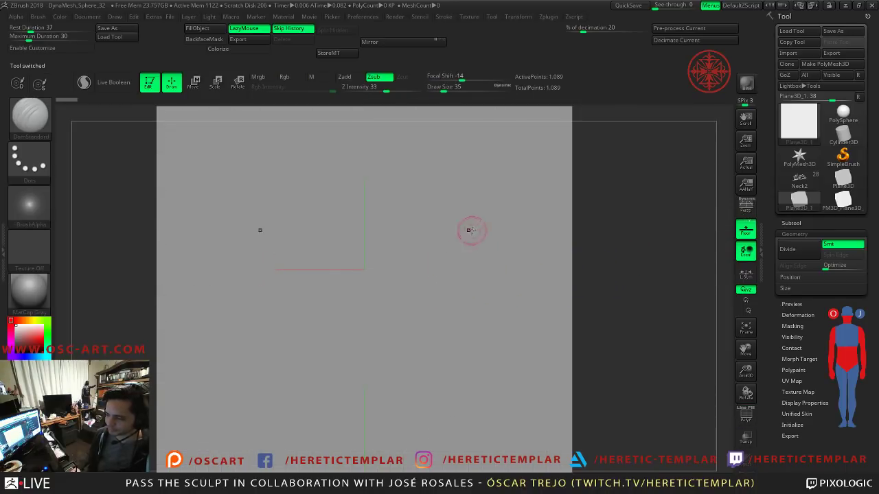
click(440, 253)
click(435, 246)
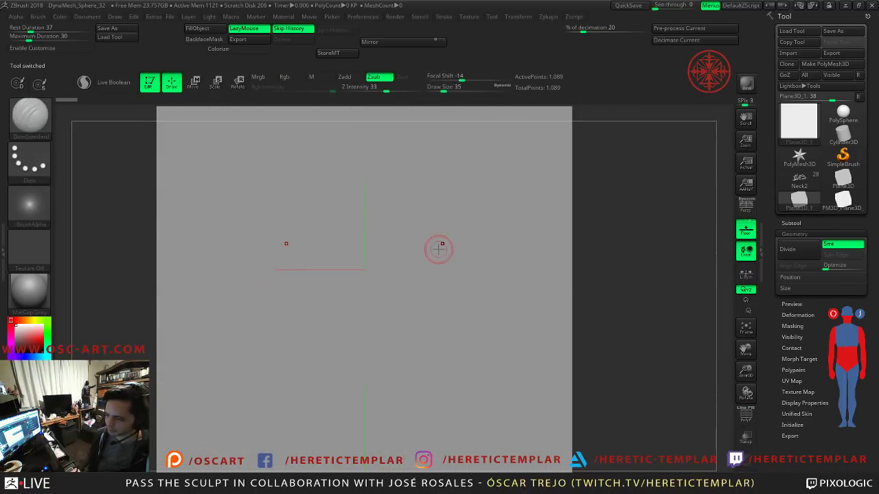
Step: Make the converted PM3D_Plane3D_1 plane active and open its Geometry subdivision settings
click(843, 199)
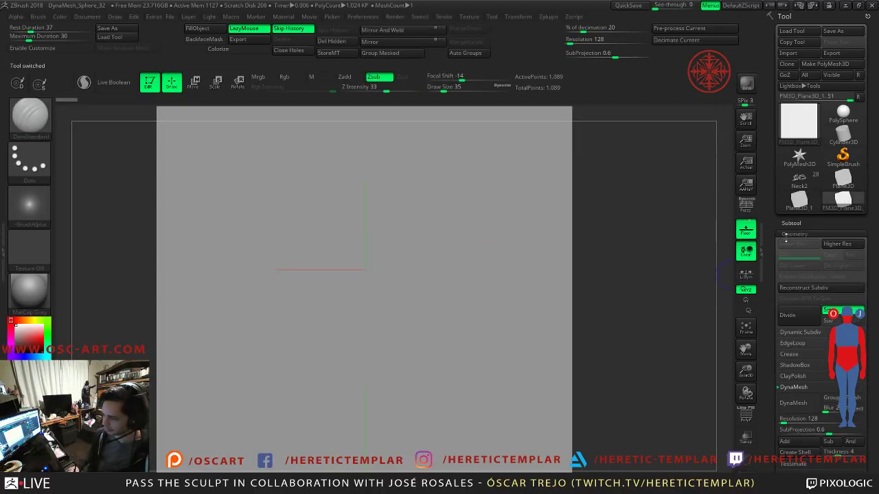
click(791, 224)
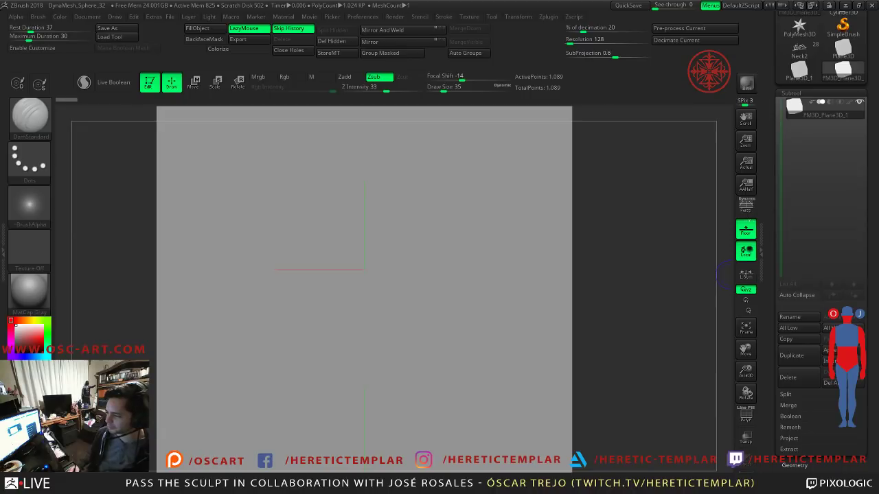
scroll(793, 300, down, 5)
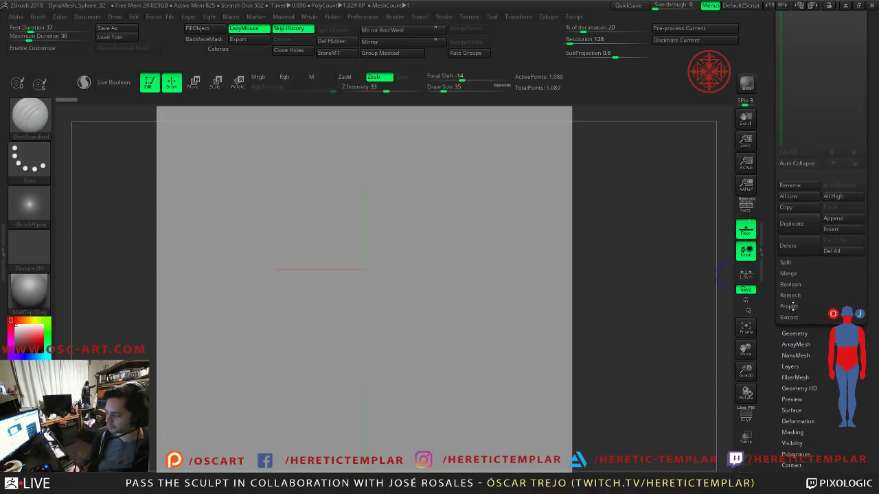
drag(782, 345, 778, 322)
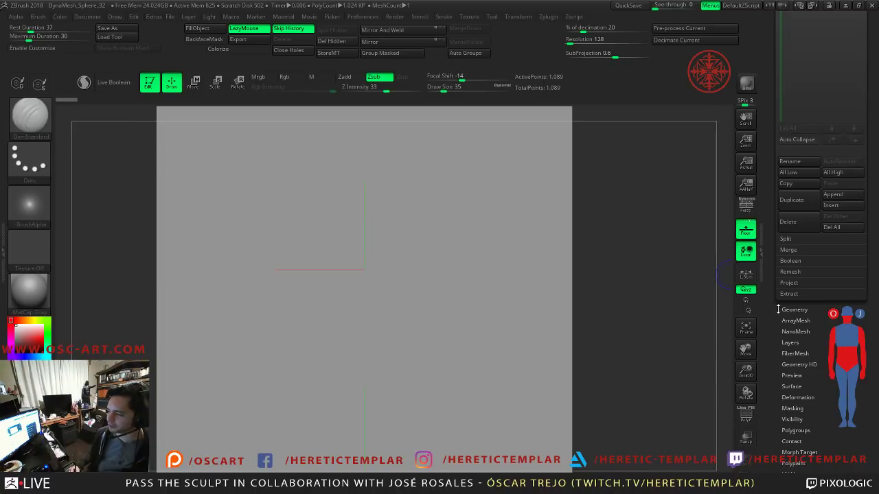
drag(776, 304, 793, 320)
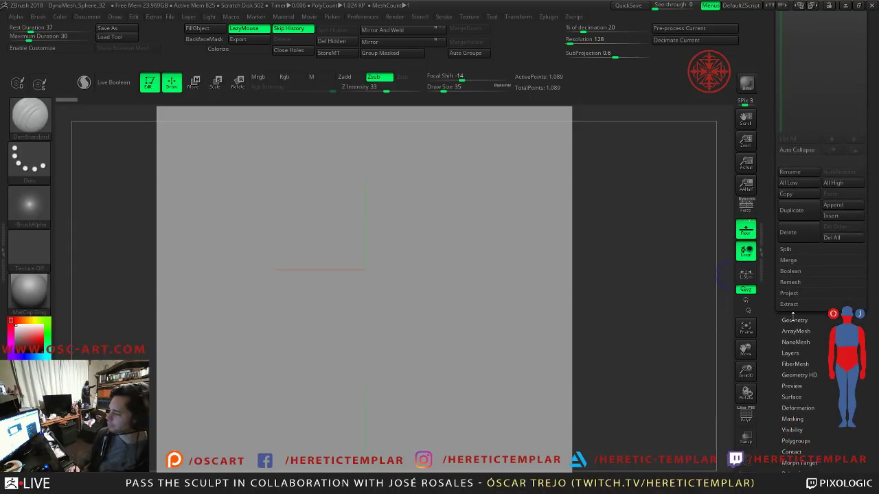
click(794, 320)
drag(771, 212, 768, 258)
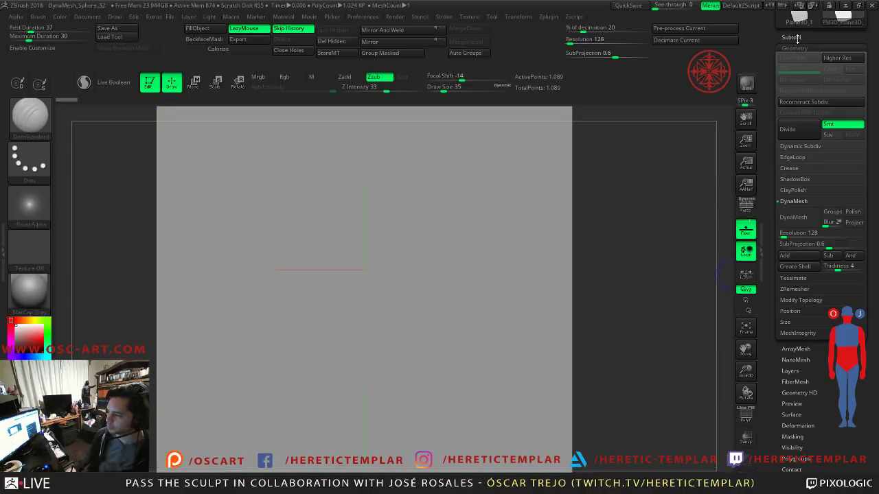
drag(780, 51, 779, 96)
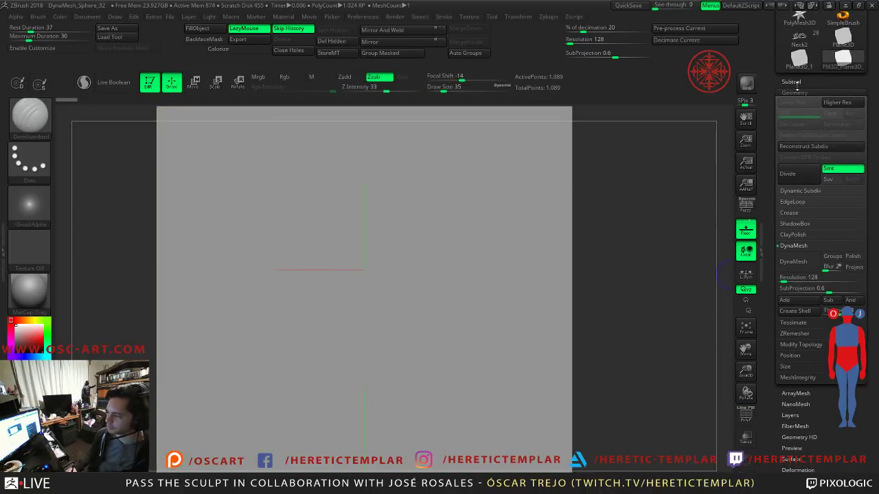
Step: Turn off Smt subdivision smoothing and divide the plane up to subdivision level 3
click(833, 168)
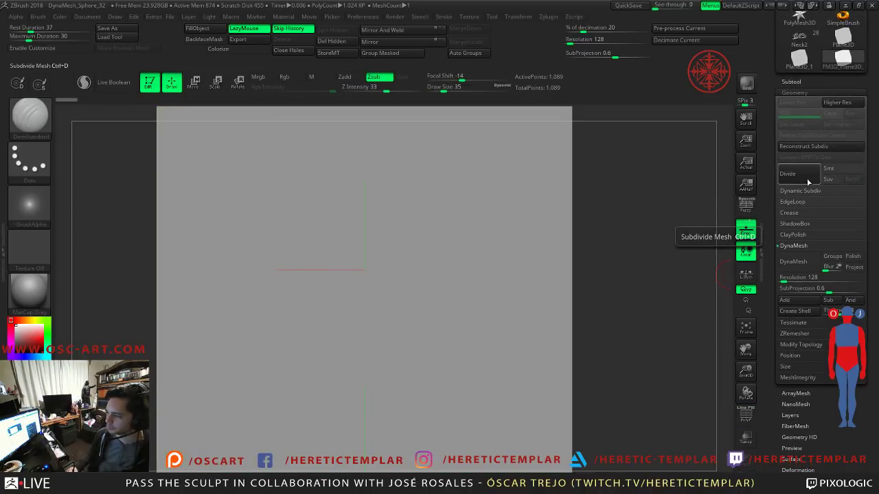
key(ctrl)
key(ctrl+d)
key(ctrl+d)
key(ctrl+d)
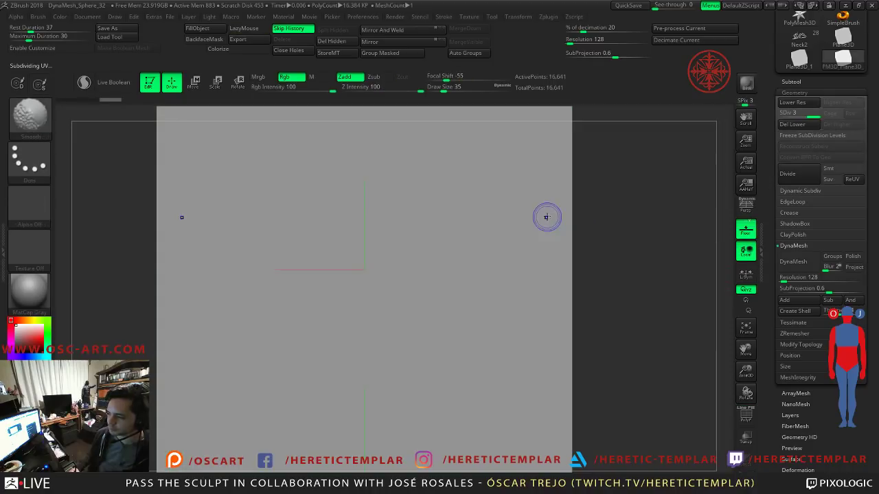
Step: Divide the plane to subdivision level 4 and paint a mirrored wavy scroll mask on its upper part at draw size 16
key(s)
click(482, 232)
mouse_move(492, 259)
ctrl+mouse_down()
mouse_move(483, 260)
mouse_move(483, 236)
mouse_move(514, 239)
ctrl+mouse_up()
key(ctrl+z)
alt+drag(636, 235, 564, 240)
alt+drag(577, 167, 569, 206)
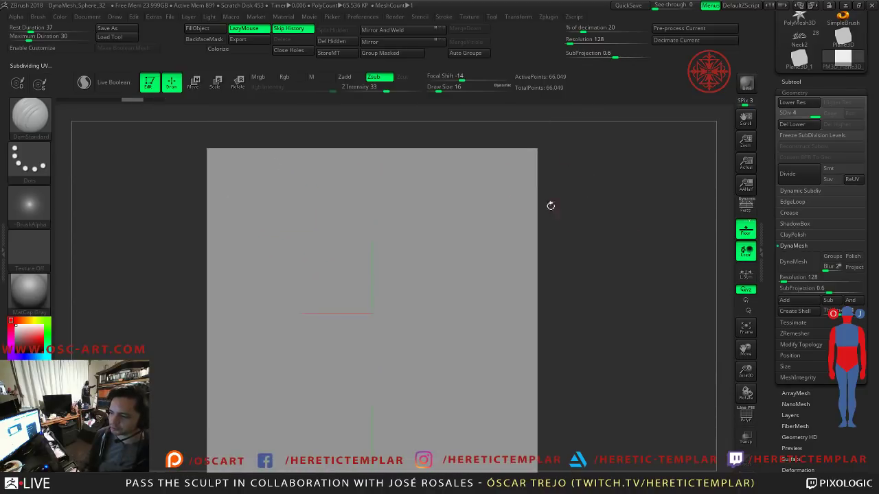
mouse_move(443, 233)
ctrl+mouse_down()
mouse_move(457, 214)
mouse_move(480, 251)
mouse_move(495, 244)
mouse_move(494, 202)
mouse_move(523, 213)
mouse_move(514, 230)
mouse_move(524, 243)
ctrl+mouse_up()
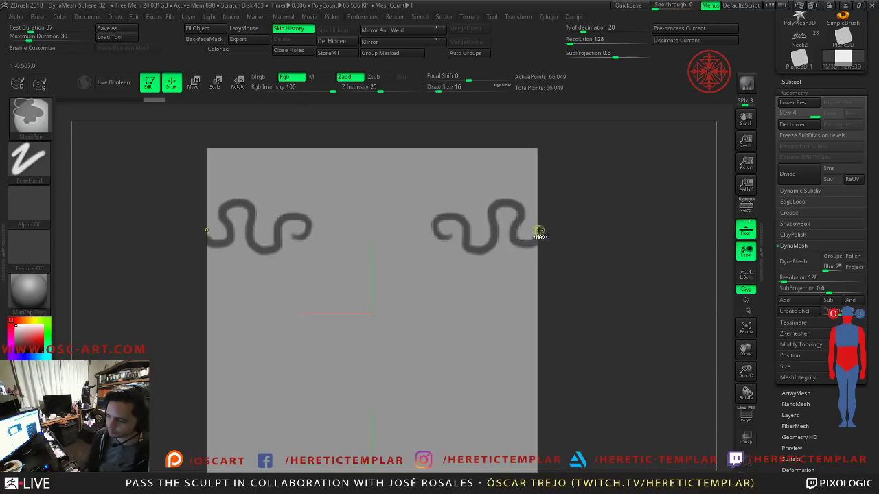
Step: Set the draw size to 25, widen the masked scroll with a tapering branch curving toward the centre, and invert the mask
key(b)
key(d)
key(s)
key(s)
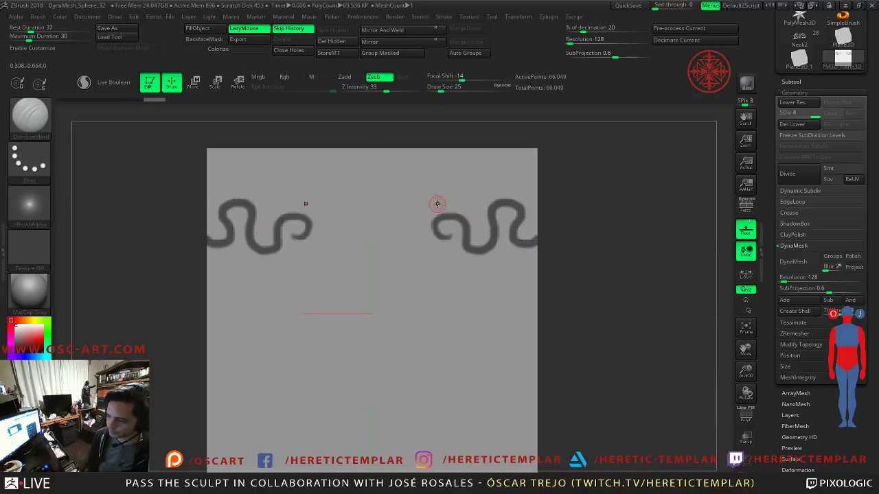
key(b)
key(m)
key(f)
mouse_move(408, 210)
mouse_down()
mouse_move(439, 196)
mouse_move(463, 214)
mouse_move(471, 240)
mouse_move(515, 196)
mouse_move(525, 216)
mouse_move(515, 239)
mouse_move(535, 226)
mouse_up()
key(ctrl+i)
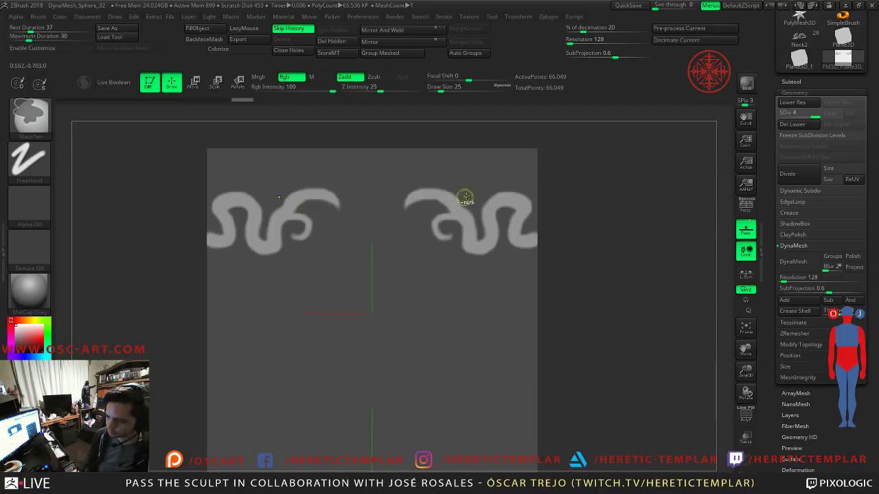
Step: At draw size 16, add a curled upper tendril and a closed loop to the mirrored scroll mask
key(s)
mouse_move(542, 187)
mouse_down()
mouse_move(471, 196)
mouse_move(463, 210)
mouse_move(474, 187)
mouse_move(485, 204)
mouse_move(520, 183)
mouse_move(529, 213)
mouse_move(515, 193)
mouse_move(530, 173)
mouse_move(524, 195)
mouse_move(480, 188)
mouse_move(491, 196)
mouse_move(456, 174)
mouse_move(415, 175)
mouse_move(433, 162)
mouse_up()
key(ctrl+i)
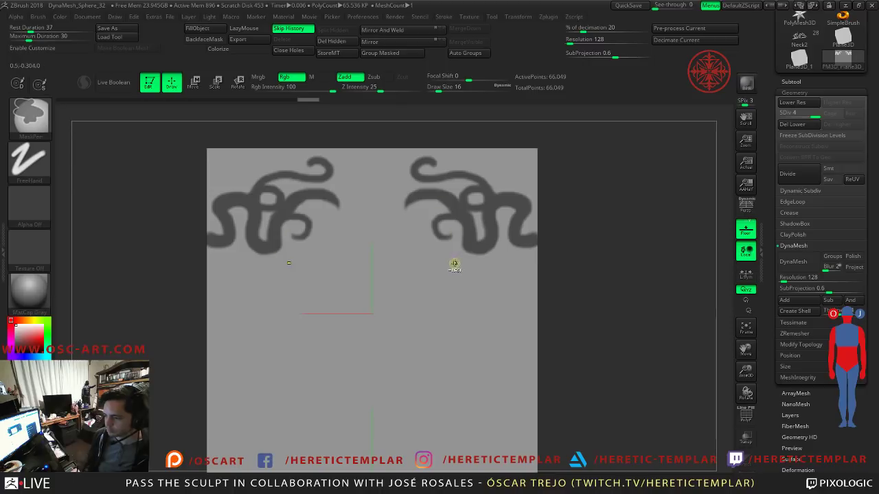
Step: Extend the scroll mask with a large hooked curl below the loop, inverting the mask to clean up its outline
mouse_move(474, 249)
ctrl+mouse_down()
mouse_move(468, 275)
mouse_move(416, 278)
mouse_move(435, 261)
mouse_move(430, 256)
ctrl+mouse_up()
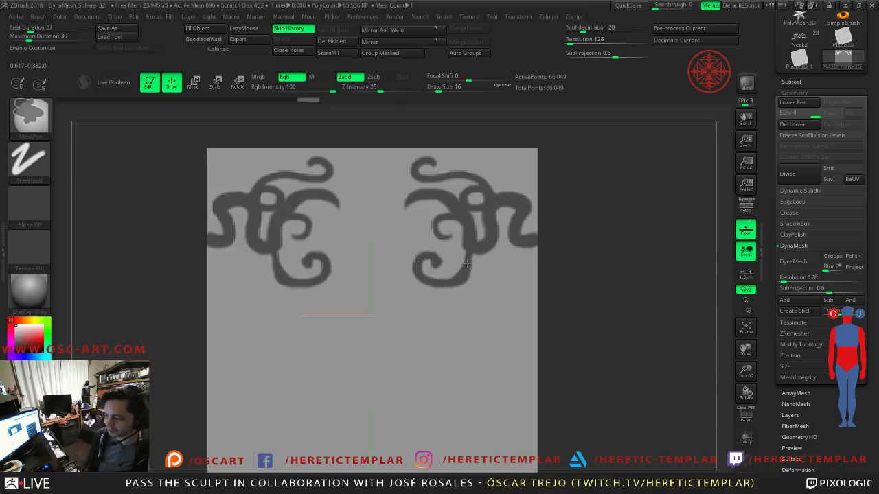
key(ctrl+i)
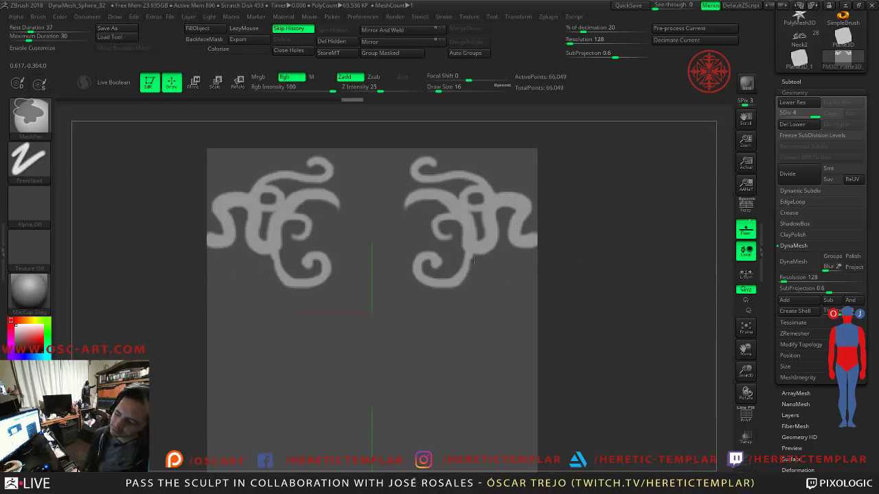
mouse_move(619, 270)
alt+mouse_down()
mouse_move(590, 245)
mouse_move(543, 234)
mouse_move(567, 274)
alt+mouse_up()
key(ctrl)
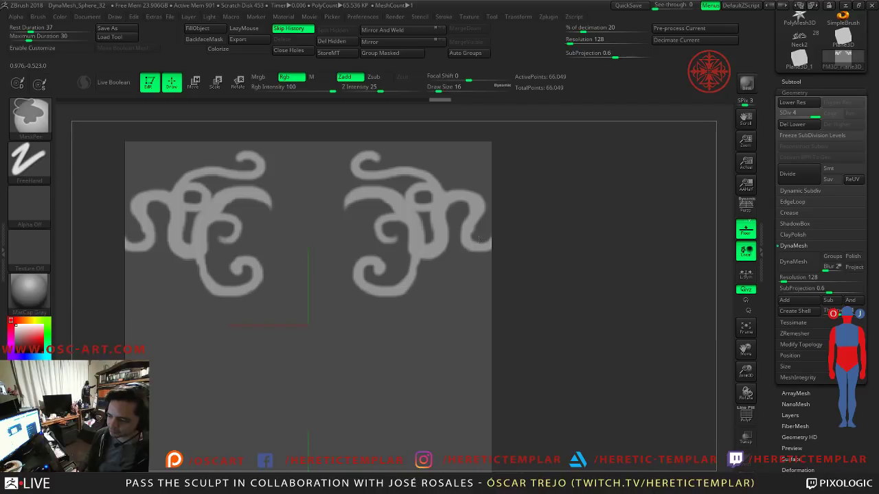
ctrl+click(561, 240)
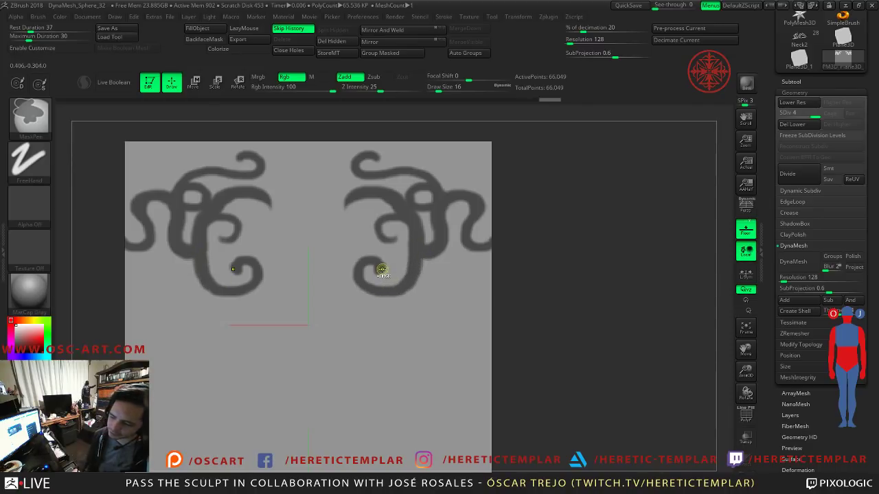
Step: Paint another mirrored mask curl rising from the loop toward the plane's upper edge and thicken it
mouse_move(512, 257)
alt+mouse_down()
mouse_move(532, 227)
mouse_move(549, 235)
mouse_move(570, 227)
mouse_move(383, 230)
alt+mouse_up()
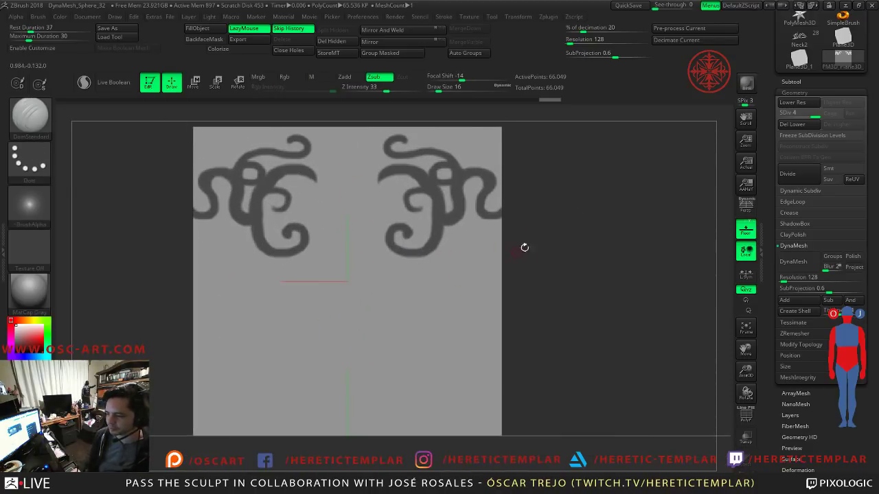
mouse_move(545, 217)
alt+mouse_down()
mouse_move(571, 233)
mouse_move(549, 206)
mouse_move(581, 163)
mouse_move(437, 207)
mouse_move(412, 200)
mouse_move(421, 219)
mouse_move(415, 245)
alt+mouse_up()
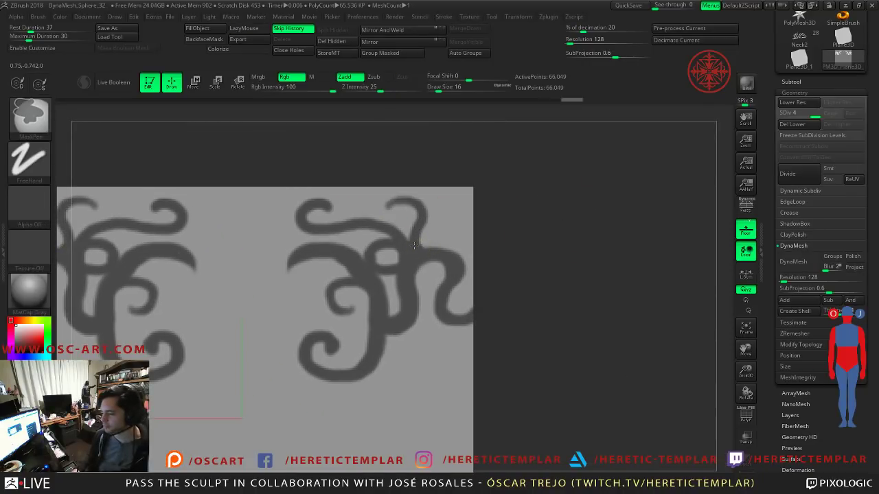
mouse_move(511, 249)
alt+mouse_down()
mouse_move(536, 223)
mouse_move(564, 277)
alt+mouse_up()
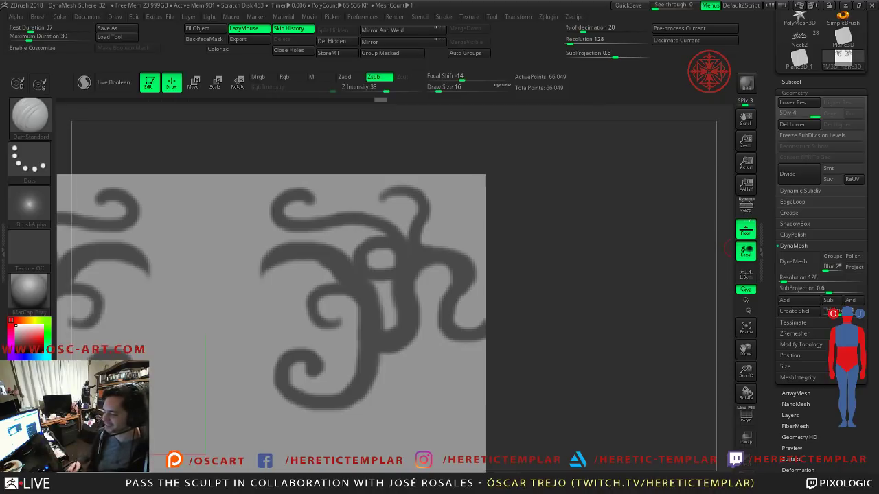
alt+drag(569, 292, 645, 248)
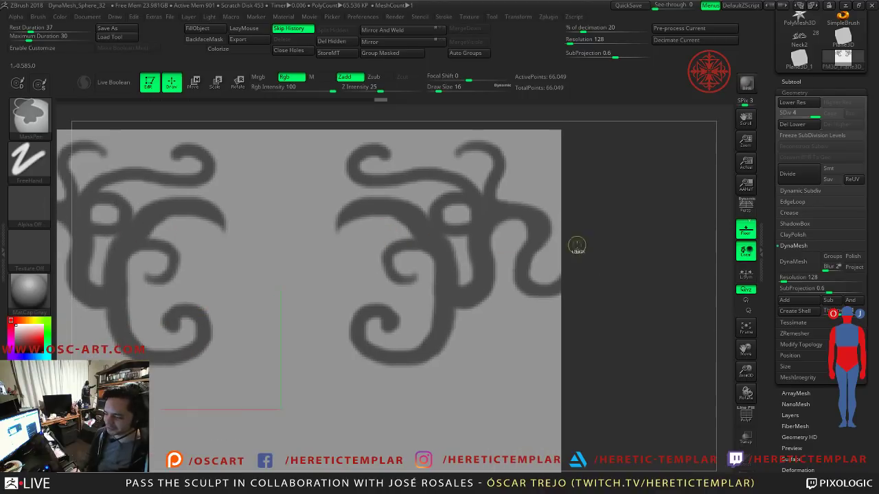
Step: Reshape the small inner curl at draw size 18, alternating between the normal and inverted mask to add and trim its outline
ctrl+click(625, 253)
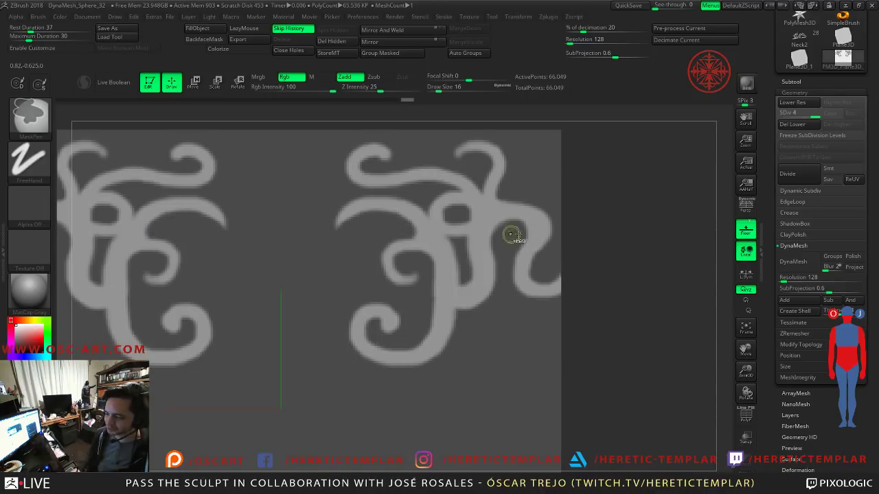
ctrl+click(623, 247)
ctrl+click(616, 245)
key(ctrl)
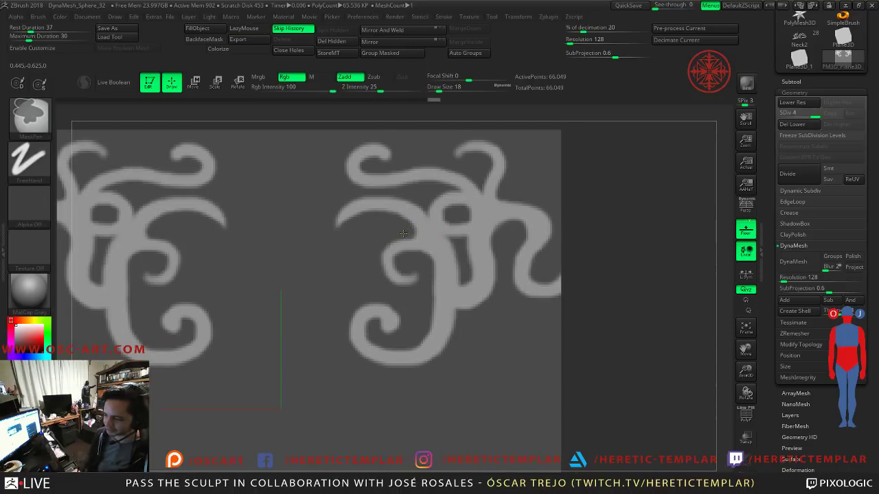
ctrl+click(654, 262)
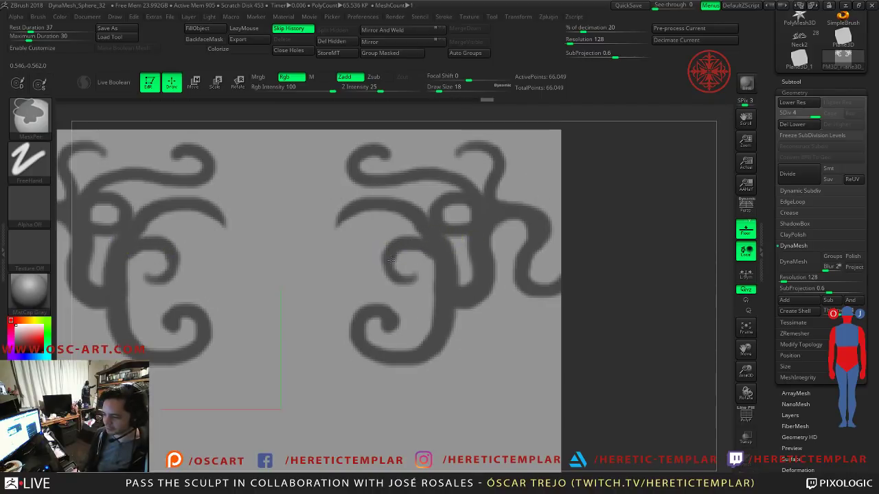
ctrl+click(561, 250)
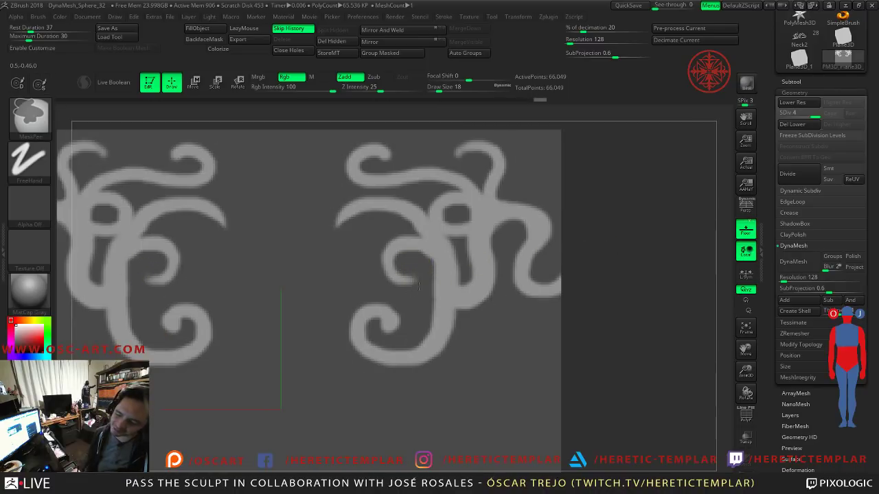
Step: With the mask inverted, trim the lower end of the loop and slim down the outer wavy tendril
mouse_move(606, 273)
alt+mouse_down()
mouse_move(551, 241)
mouse_move(598, 278)
alt+mouse_up()
ctrl+click(480, 252)
ctrl+alt+click(472, 252)
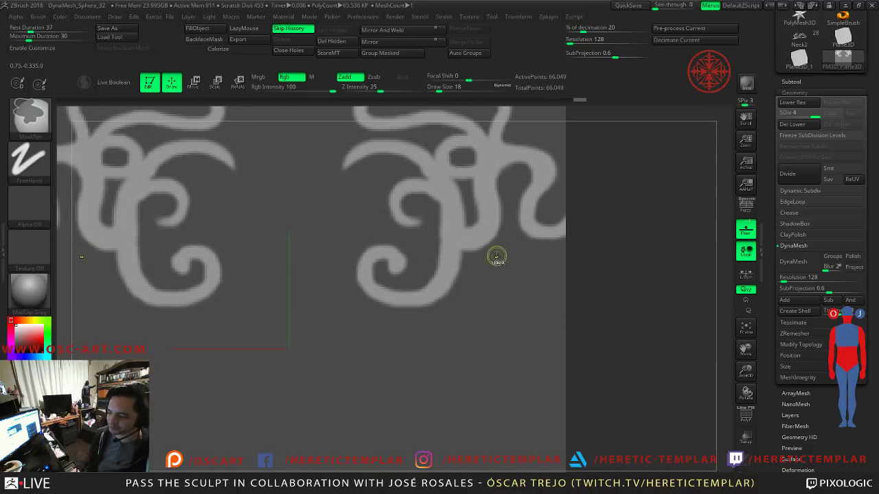
mouse_move(491, 247)
ctrl+mouse_down()
mouse_move(495, 180)
mouse_move(527, 162)
mouse_move(527, 185)
ctrl+mouse_up()
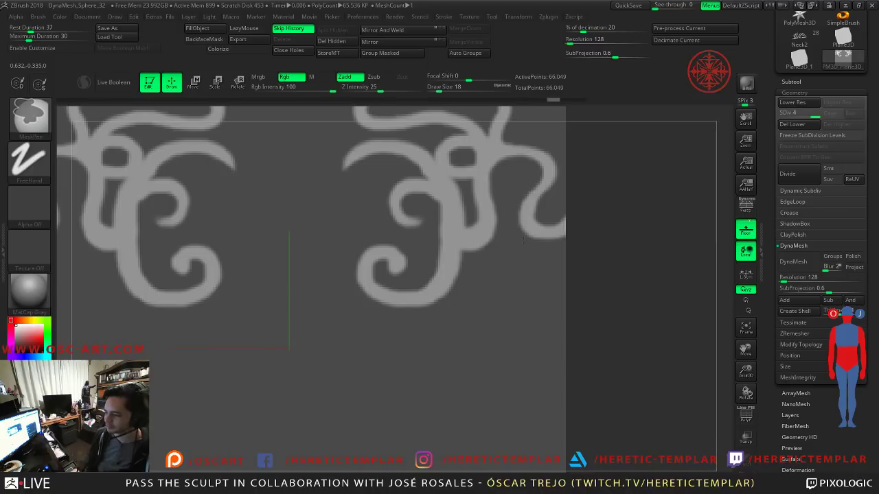
ctrl+drag(563, 232, 571, 259)
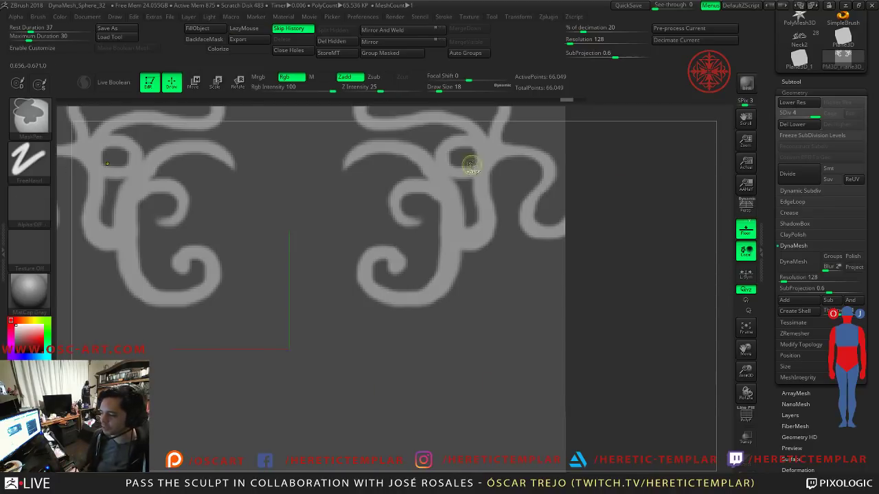
Step: Invert the mask back and extend the outer wavy tendril's curve up to the plane's side edge
ctrl+click(645, 173)
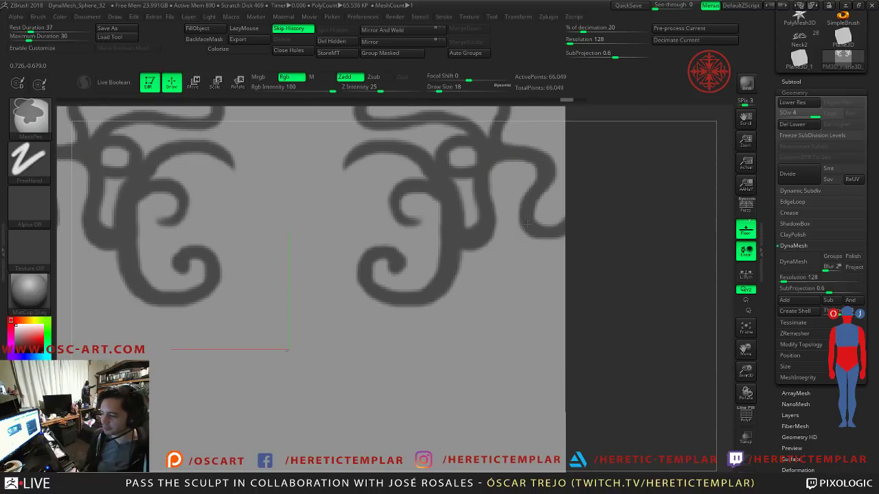
mouse_move(559, 226)
ctrl+mouse_down()
mouse_move(571, 229)
mouse_move(569, 216)
ctrl+mouse_up()
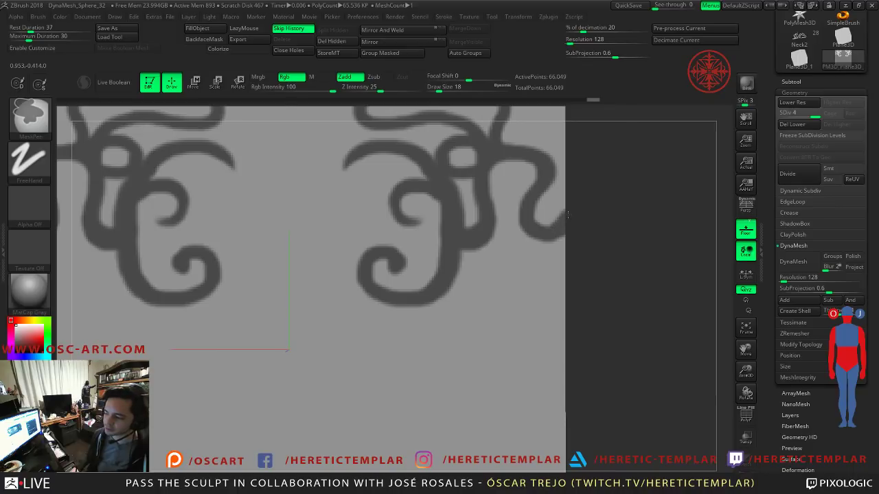
mouse_move(641, 255)
alt+mouse_down()
mouse_move(574, 213)
mouse_move(640, 228)
alt+mouse_up()
alt+drag(606, 258, 593, 215)
key(ctrl)
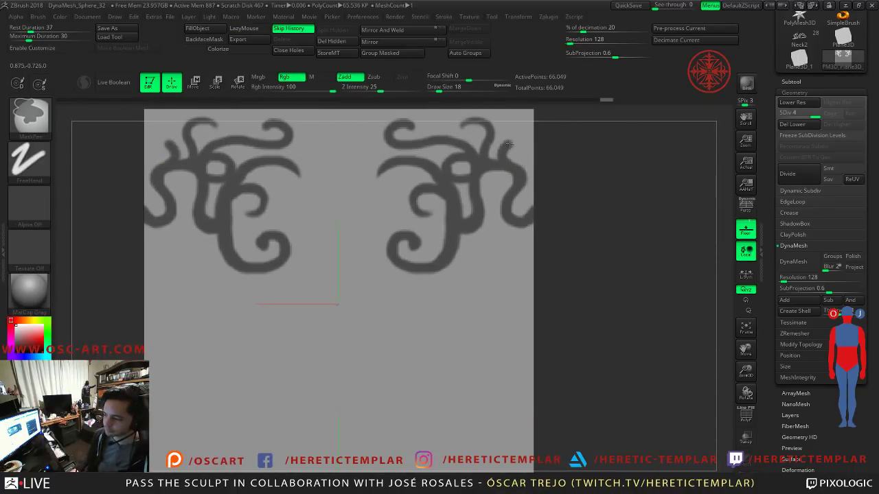
Step: Replace the stub above the outer tendril with a small masked ring at draw size 17, round the inner loop, and invert the mask
key(ctrl+z)
key(s)
click(507, 155)
mouse_move(501, 163)
ctrl+mouse_down()
mouse_move(516, 142)
mouse_move(522, 158)
ctrl+mouse_up()
ctrl+click(600, 151)
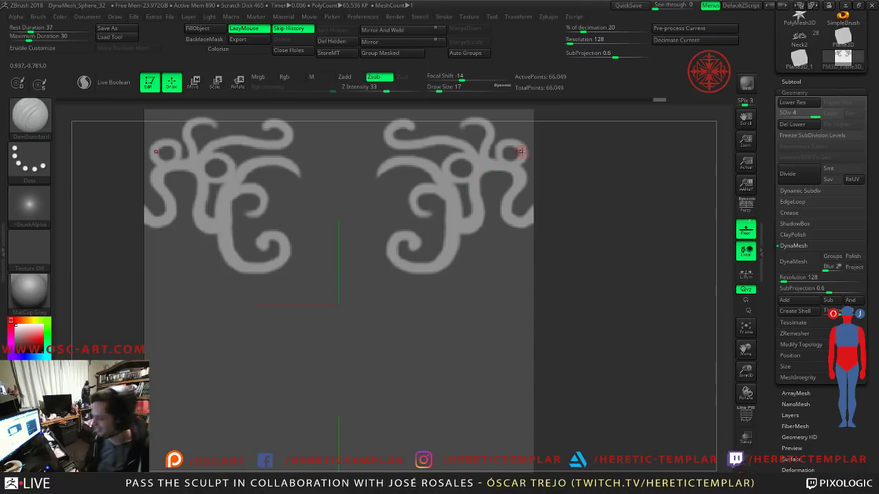
Step: Trim the tip of the curl near the upper edge using the inverted mask, and paint a small curl above the ring
ctrl+click(564, 166)
mouse_move(566, 175)
alt+mouse_down()
mouse_move(552, 174)
mouse_move(578, 176)
mouse_move(536, 199)
alt+mouse_up()
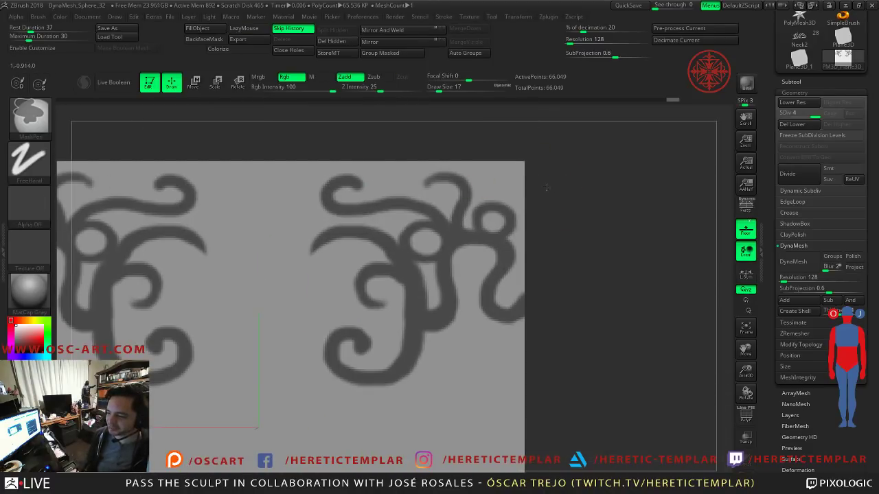
ctrl+click(540, 186)
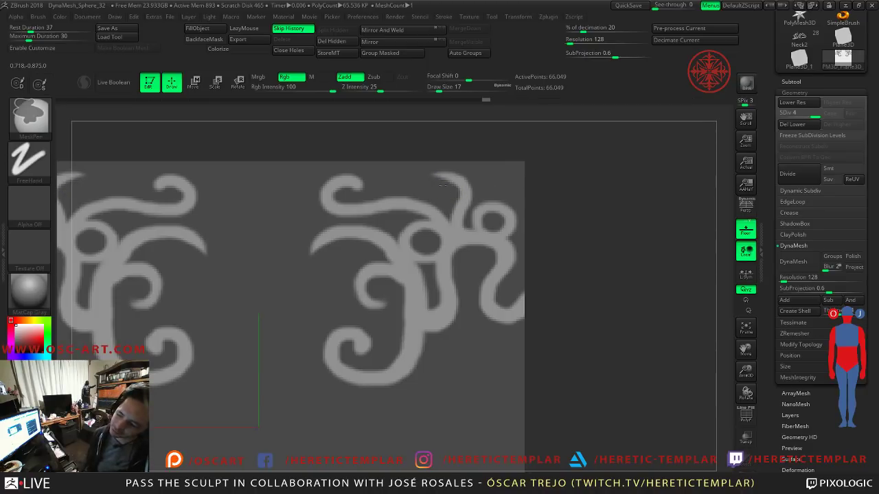
ctrl+click(567, 180)
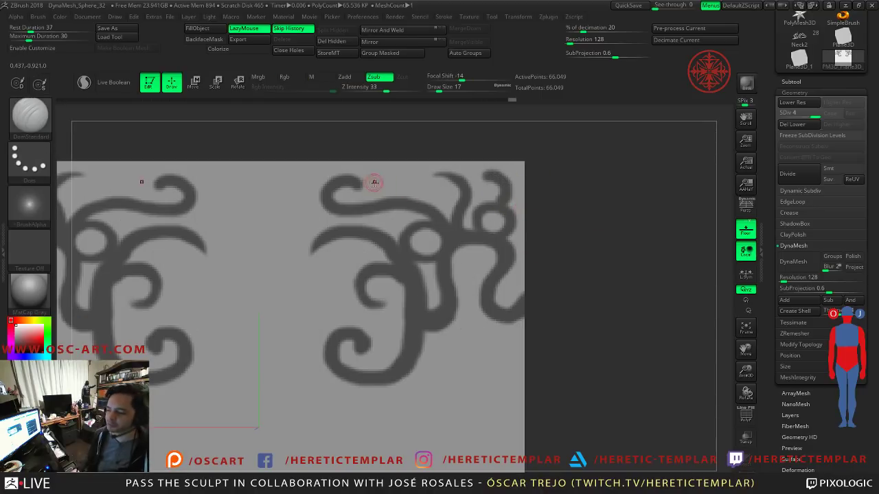
Step: Set the draw size to 12 and repaint the trimmed upper curl with a thin, pointed tip
key(ctrl)
ctrl+drag(416, 177, 450, 174)
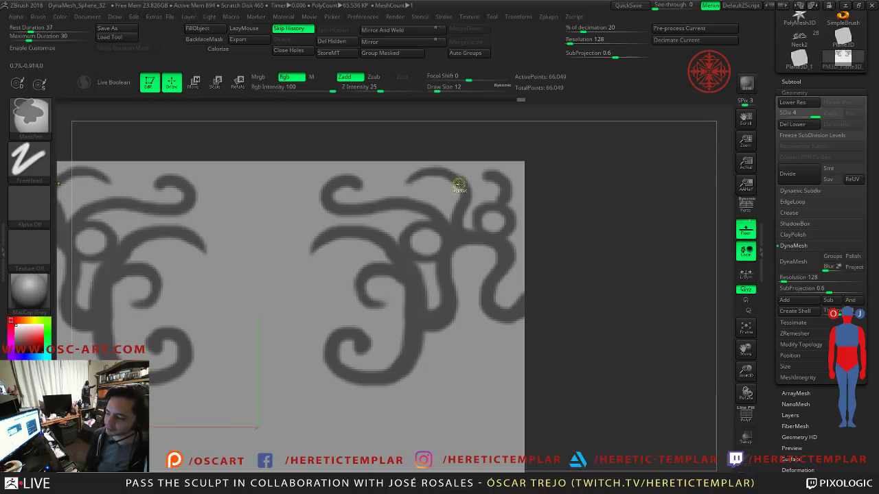
mouse_move(573, 215)
alt+mouse_down()
mouse_move(505, 169)
mouse_move(528, 254)
alt+mouse_up()
ctrl+click(534, 181)
ctrl+click(580, 243)
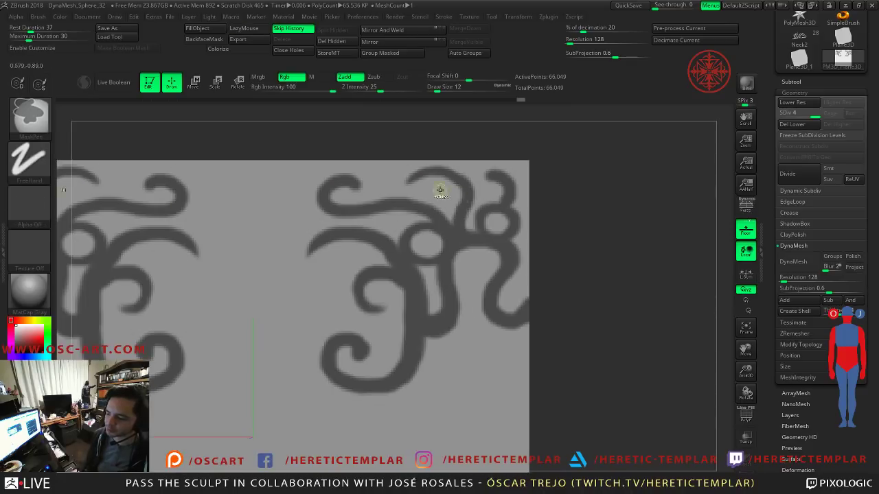
key(ctrl)
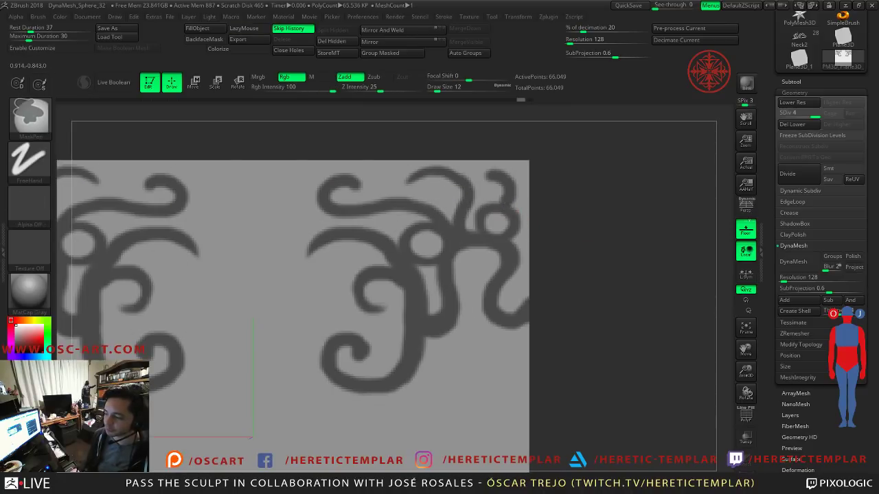
Step: Invert the mask and refine the edges of the outer tendril and the inner and lower curls
mouse_move(614, 296)
alt+mouse_down()
mouse_move(595, 253)
mouse_move(531, 208)
mouse_move(570, 282)
alt+mouse_up()
ctrl+click(550, 220)
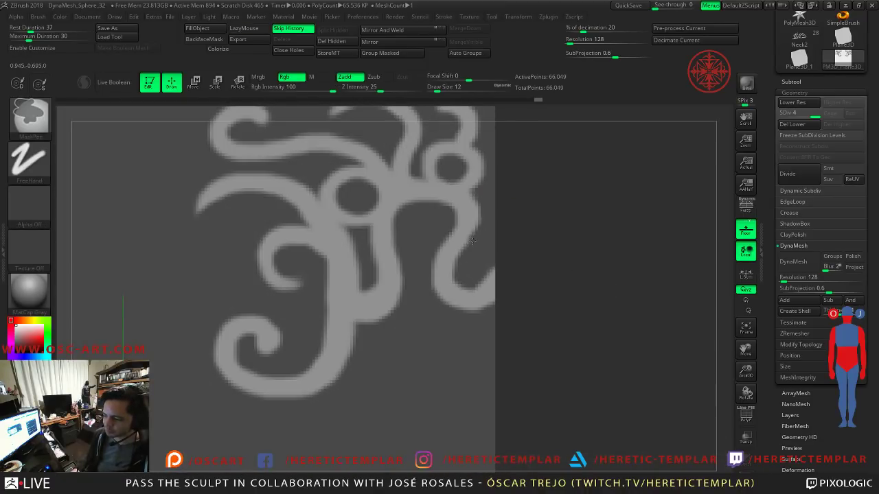
mouse_move(457, 258)
ctrl+mouse_down()
mouse_move(455, 291)
mouse_move(542, 216)
mouse_move(587, 196)
mouse_move(464, 246)
ctrl+mouse_up()
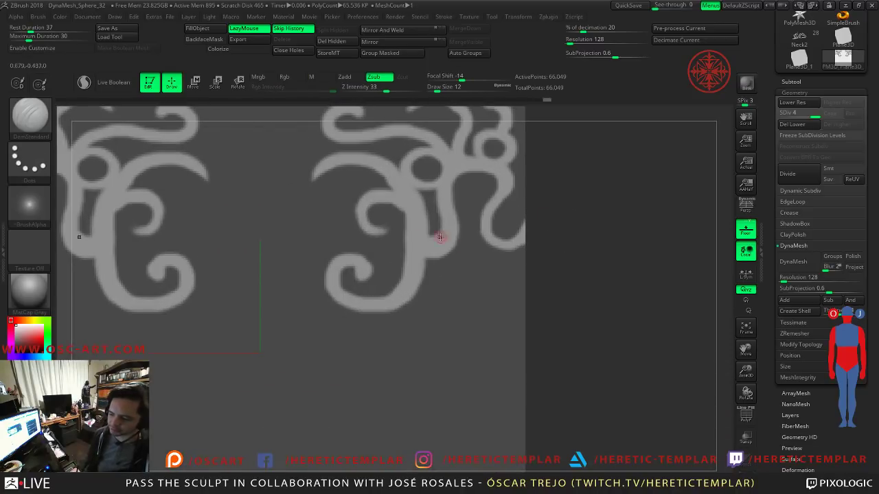
mouse_move(388, 223)
ctrl+mouse_down()
mouse_move(372, 210)
mouse_move(395, 207)
mouse_move(400, 271)
ctrl+mouse_up()
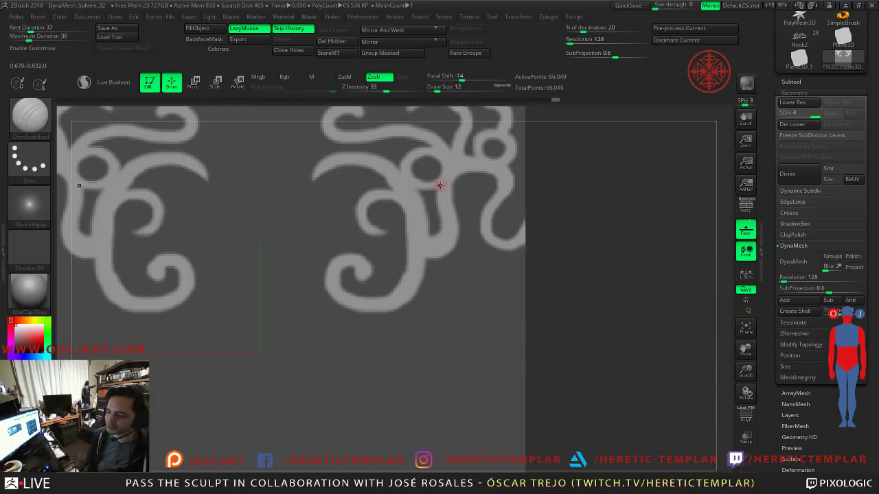
Step: Invert the mask and paint a winding tendril below the scrollwork, running from a small inner curl out to the plane's side edge
key(ctrl)
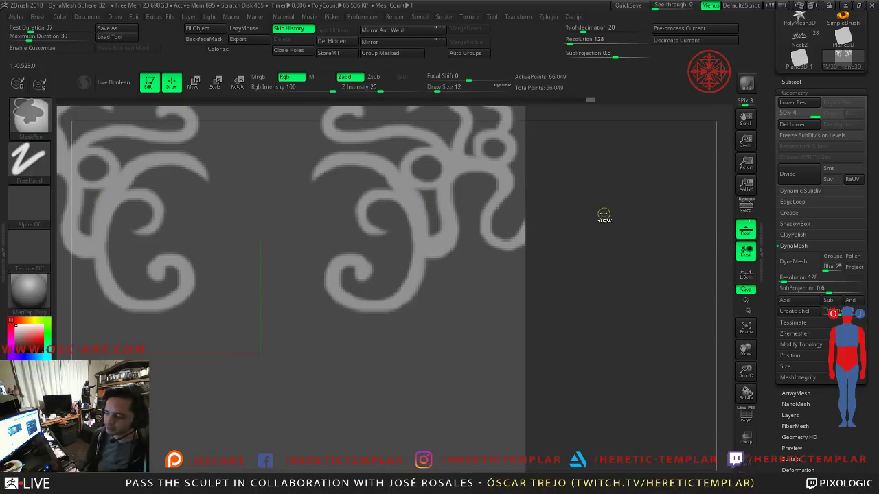
ctrl+click(603, 216)
mouse_move(608, 233)
alt+mouse_down()
mouse_move(540, 190)
mouse_move(528, 194)
mouse_move(522, 172)
mouse_move(606, 239)
mouse_move(604, 107)
alt+mouse_up()
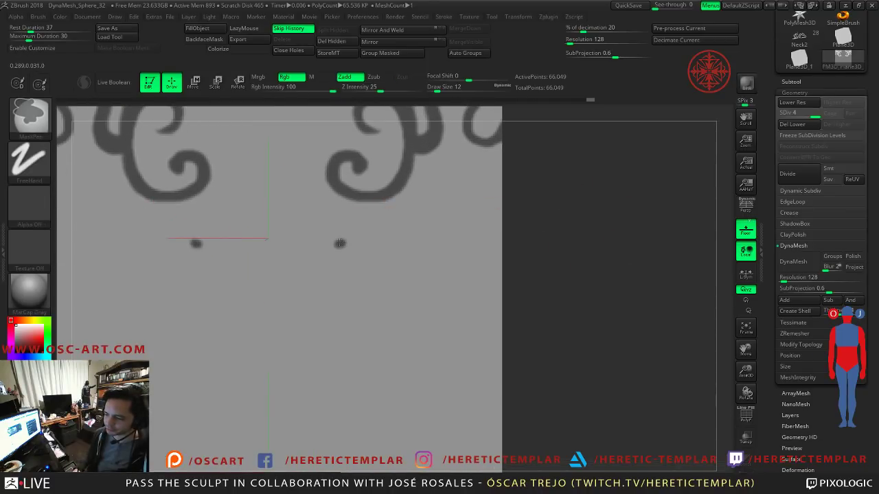
mouse_move(323, 251)
ctrl+mouse_down()
mouse_move(349, 265)
mouse_move(383, 235)
mouse_move(399, 251)
mouse_move(389, 278)
mouse_move(355, 296)
mouse_move(384, 323)
mouse_move(358, 311)
mouse_move(384, 325)
mouse_move(388, 313)
mouse_move(362, 318)
mouse_move(395, 328)
mouse_move(459, 208)
mouse_move(497, 192)
ctrl+mouse_up()
Step: Set the draw size to 20, touch up the outer end of the new tendril, and invert the mask
key(s)
key(s)
key(ctrl+z)
key(s)
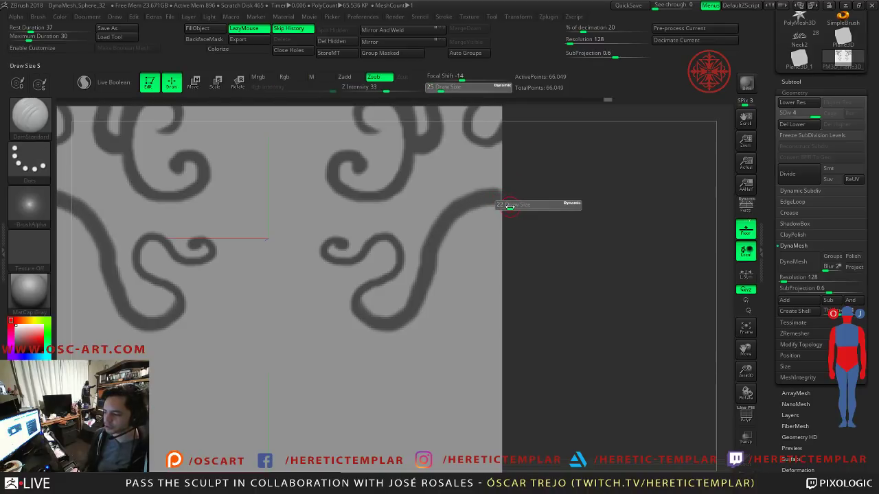
key(ctrl)
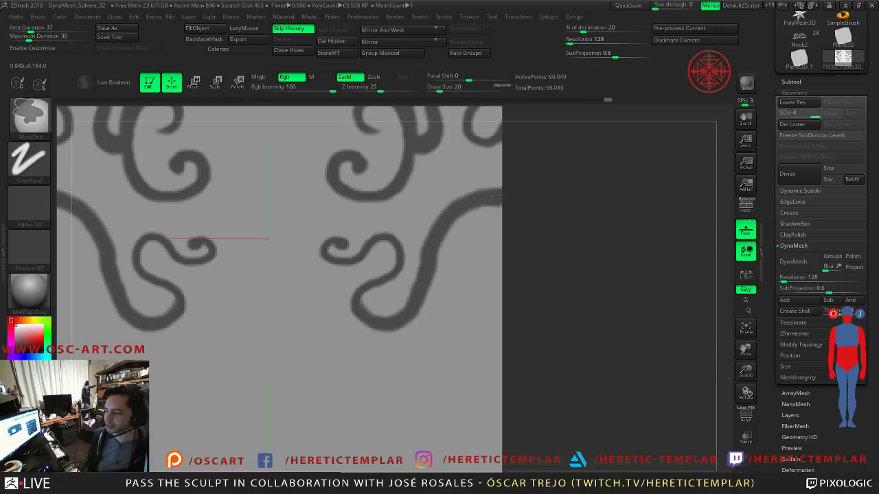
ctrl+click(527, 210)
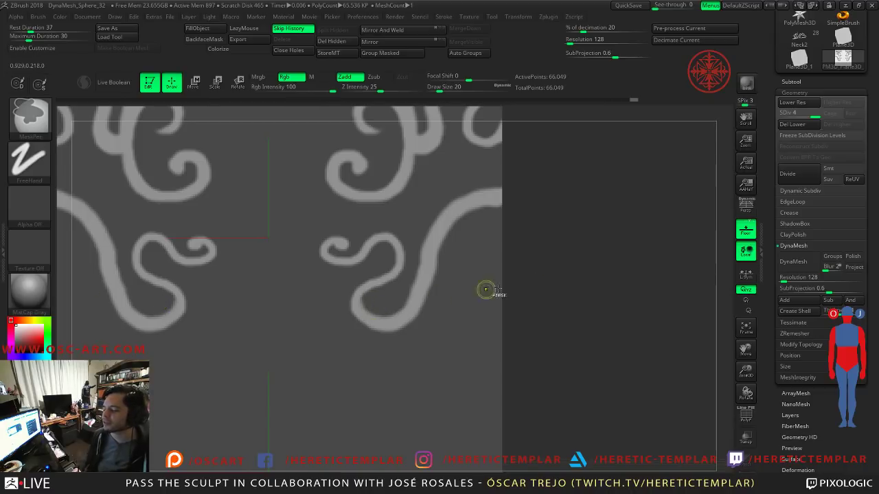
Step: Set the draw size to 13 and smooth the new tendril's edges, inverting the mask between passes
ctrl+click(577, 286)
key(s)
key(ctrl)
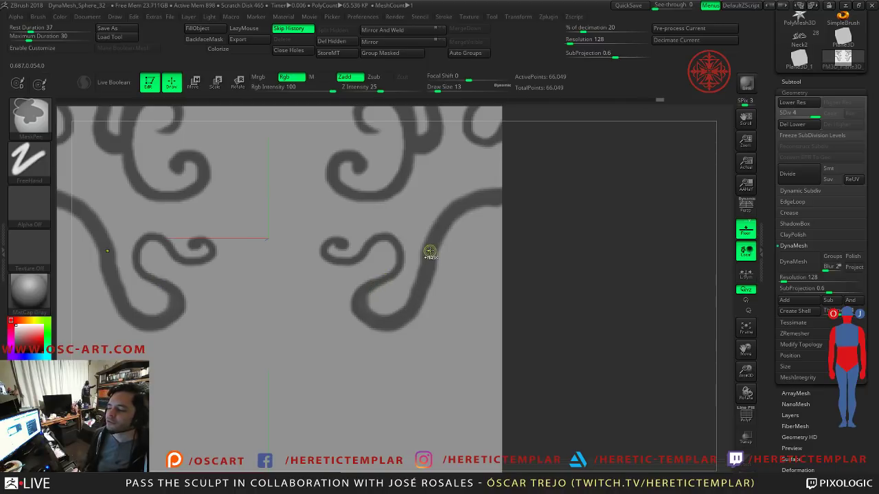
ctrl+click(559, 207)
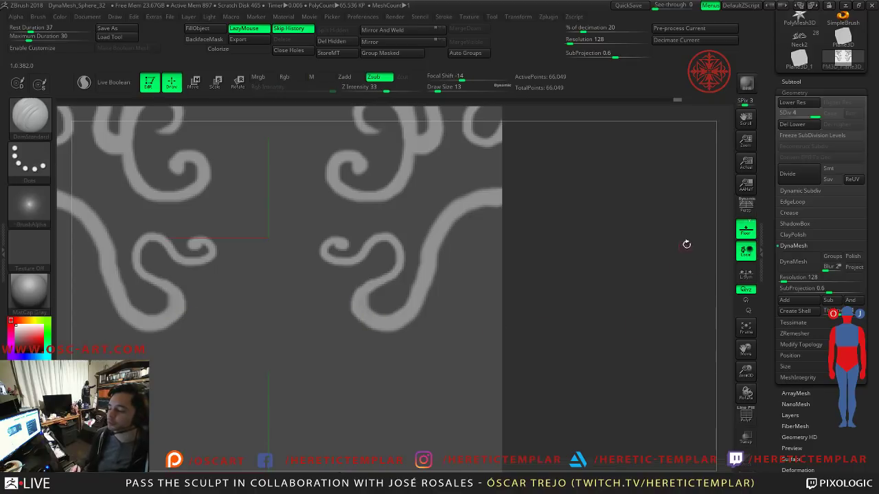
key(ctrl)
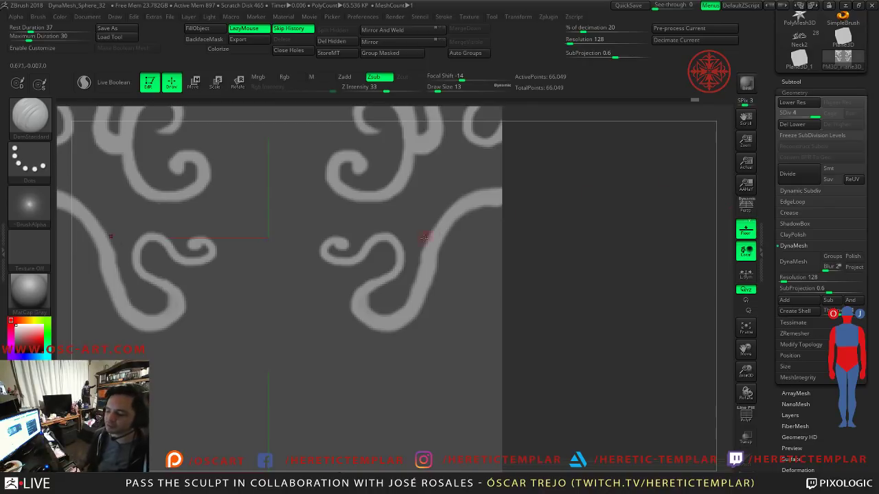
ctrl+click(530, 267)
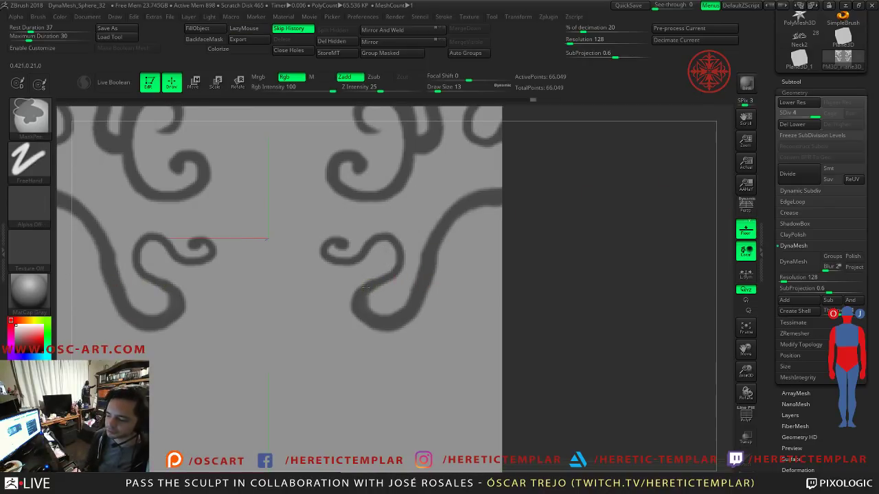
ctrl+click(476, 252)
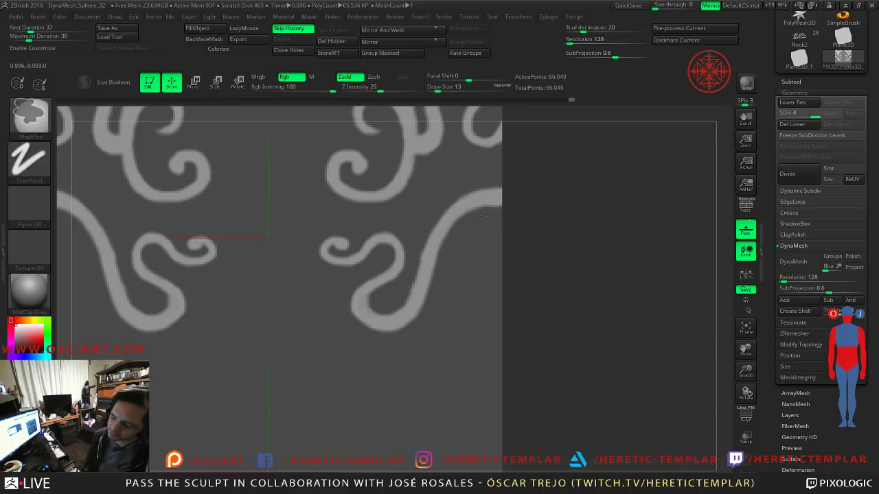
Step: Invert the mask and paint a thin, pointed branch above the lower tendril, joining it near the plane's side edge
mouse_move(559, 232)
alt+mouse_down()
mouse_move(561, 216)
mouse_move(493, 179)
mouse_move(546, 231)
alt+mouse_up()
ctrl+click(546, 231)
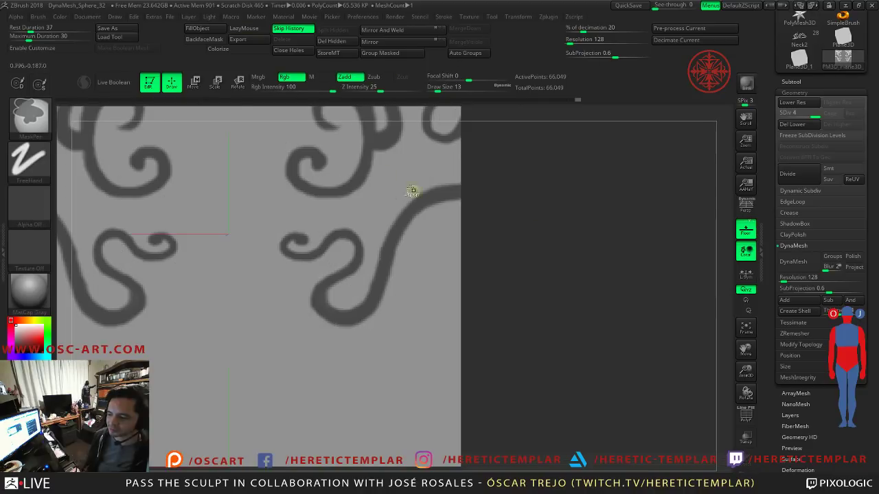
mouse_move(360, 210)
ctrl+mouse_down()
mouse_move(376, 217)
mouse_move(405, 179)
mouse_move(437, 176)
ctrl+mouse_up()
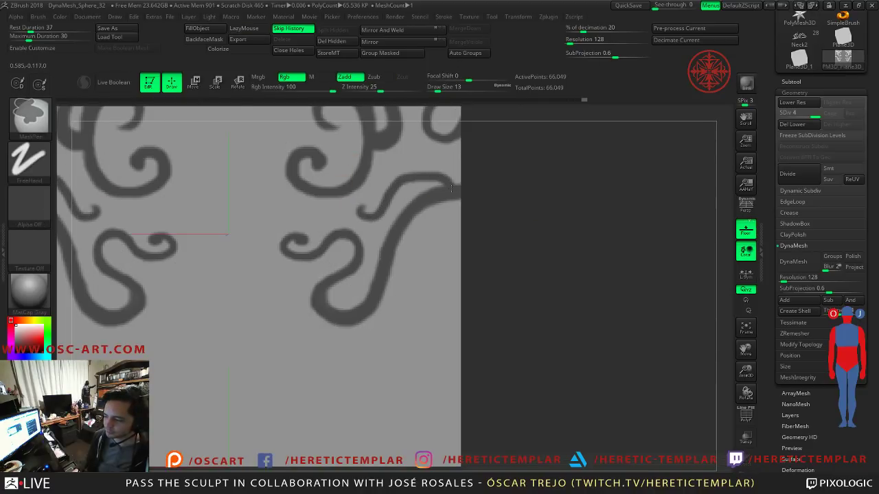
key(ctrl+z)
ctrl+drag(380, 162, 448, 188)
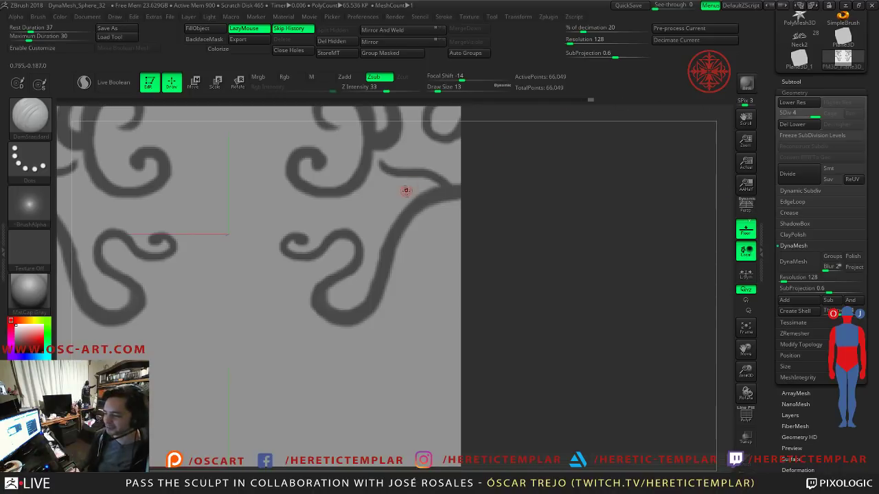
Step: Thicken the lower tendril's mask around its inner bend and bottom loop
key(ctrl)
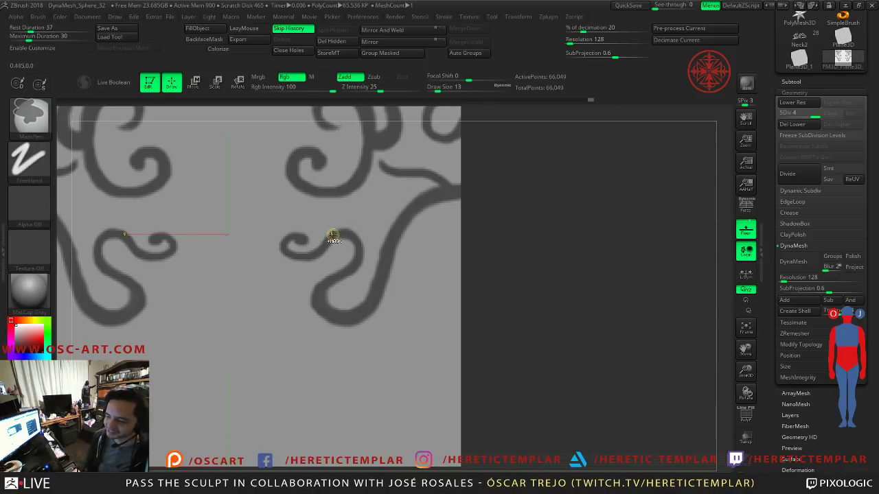
ctrl+drag(364, 253, 357, 265)
key(l)
key(ctrl)
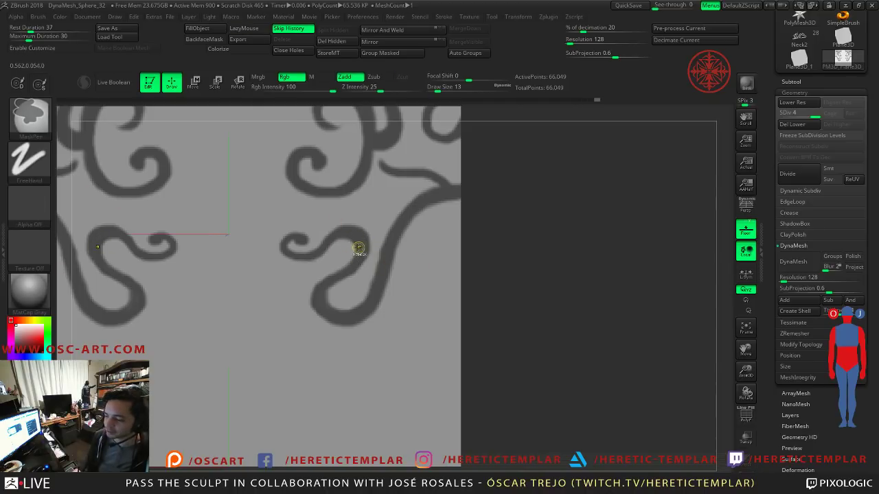
mouse_move(362, 266)
ctrl+mouse_down()
mouse_move(347, 277)
mouse_move(337, 314)
mouse_move(346, 308)
ctrl+mouse_up()
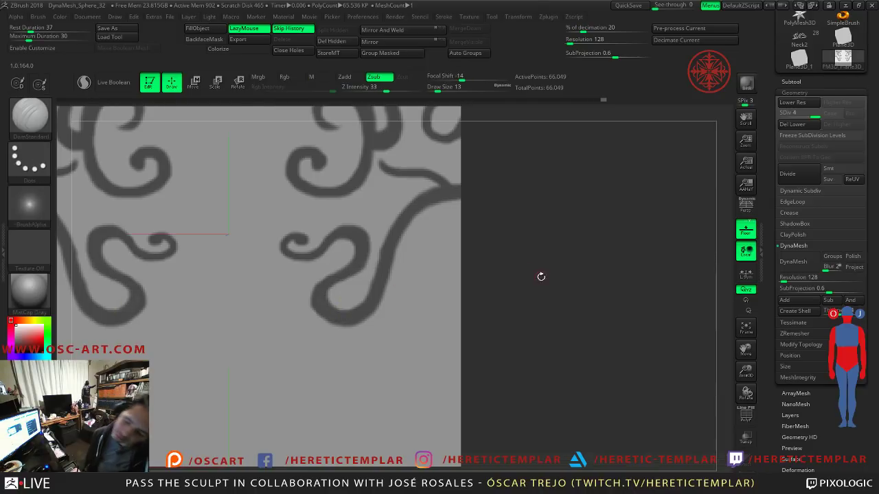
Step: Paint a thin downward offshoot and a small ring along the lower tendril's outer stem, and invert the mask
key(f)
alt+drag(421, 199, 484, 275)
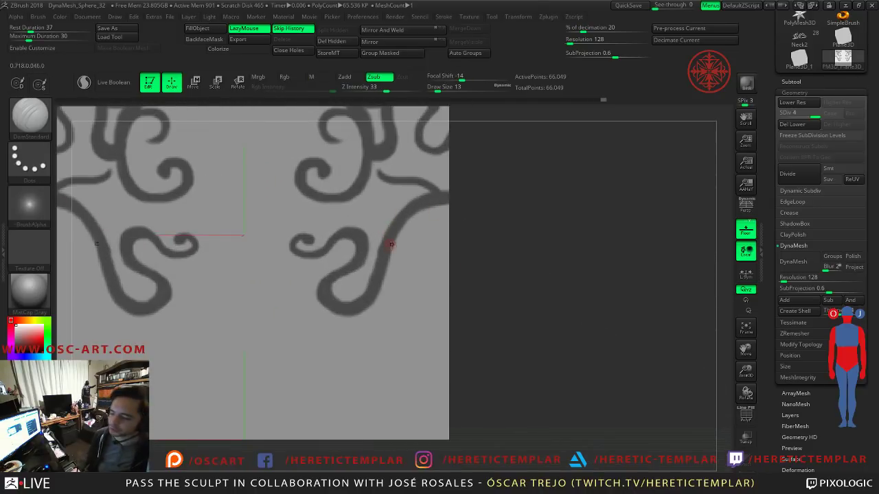
key(ctrl)
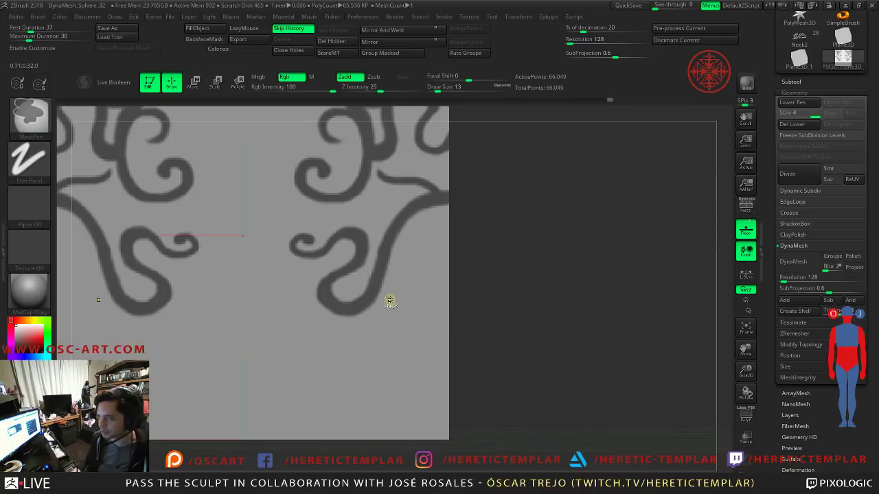
key(ctrl)
mouse_move(383, 327)
ctrl+mouse_down()
mouse_move(387, 341)
mouse_move(395, 311)
mouse_move(388, 232)
ctrl+mouse_up()
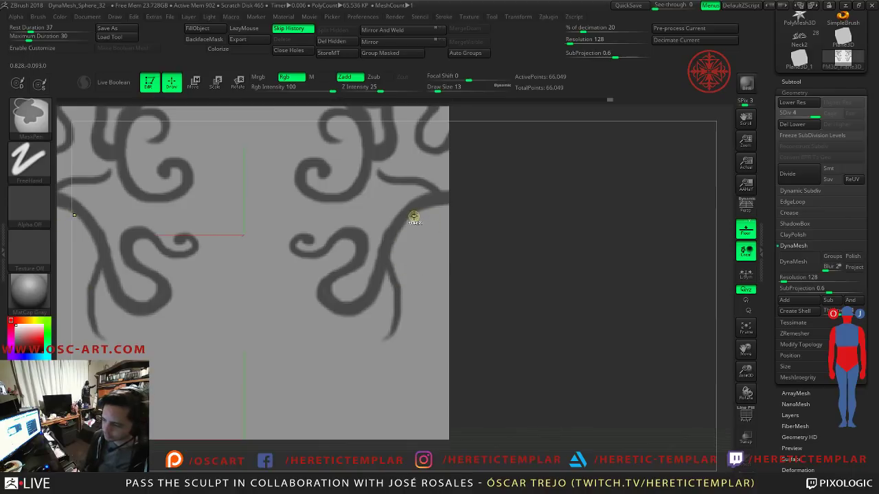
mouse_move(391, 220)
ctrl+mouse_down()
mouse_move(367, 207)
mouse_move(388, 198)
mouse_move(395, 216)
mouse_move(372, 218)
ctrl+mouse_up()
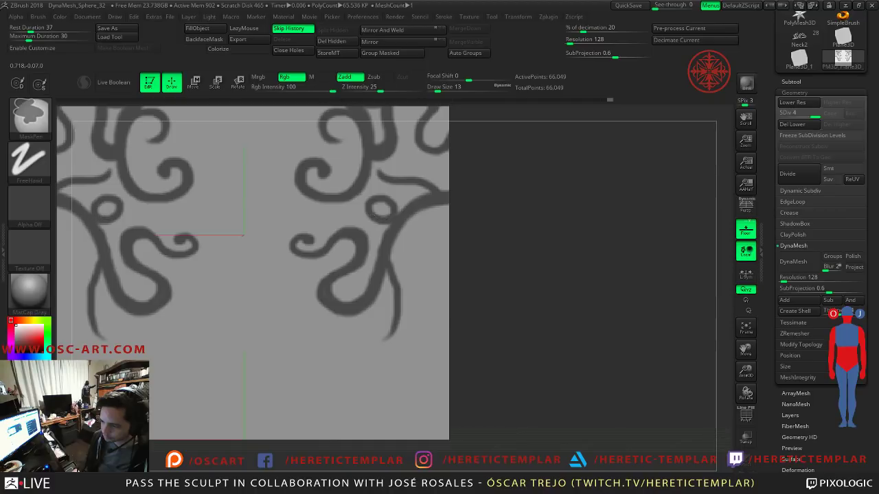
ctrl+click(484, 205)
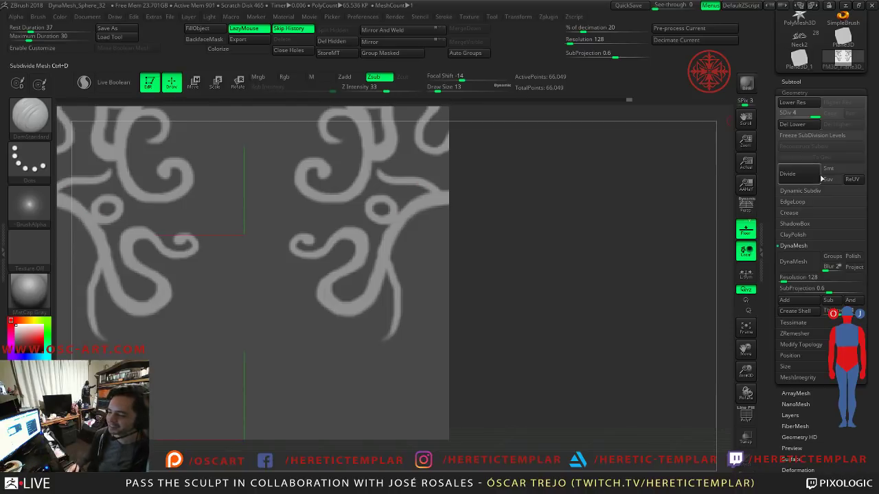
Step: Invert the mask and paint a pointed branch arching over the lower inner curl and a tapered offshoot beneath the upper tendril
mouse_move(559, 223)
alt+mouse_down()
mouse_move(531, 188)
mouse_move(518, 192)
mouse_move(505, 234)
alt+mouse_up()
ctrl+click(536, 251)
ctrl+drag(294, 254, 331, 256)
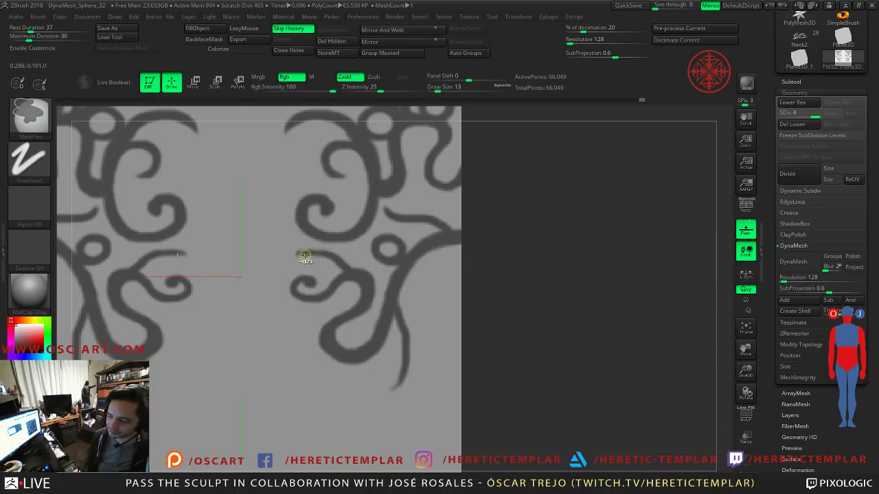
ctrl+drag(346, 263, 353, 273)
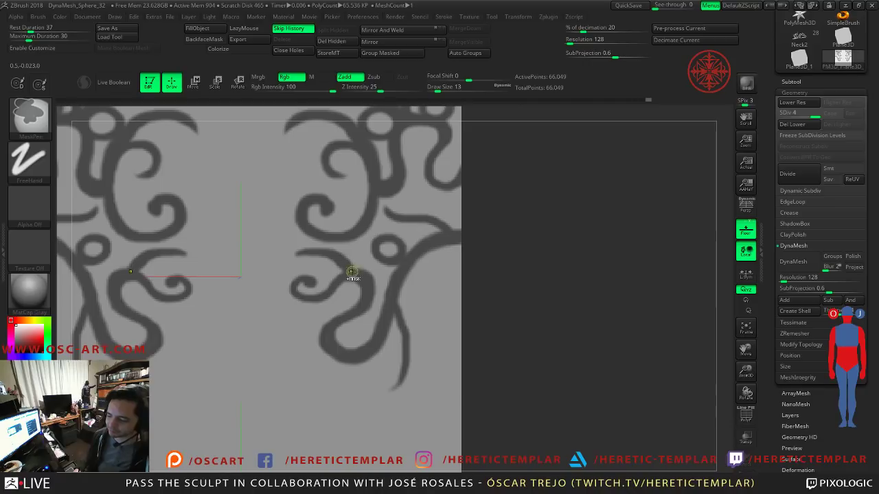
mouse_move(486, 276)
alt+mouse_down()
mouse_move(449, 204)
mouse_move(461, 276)
alt+mouse_up()
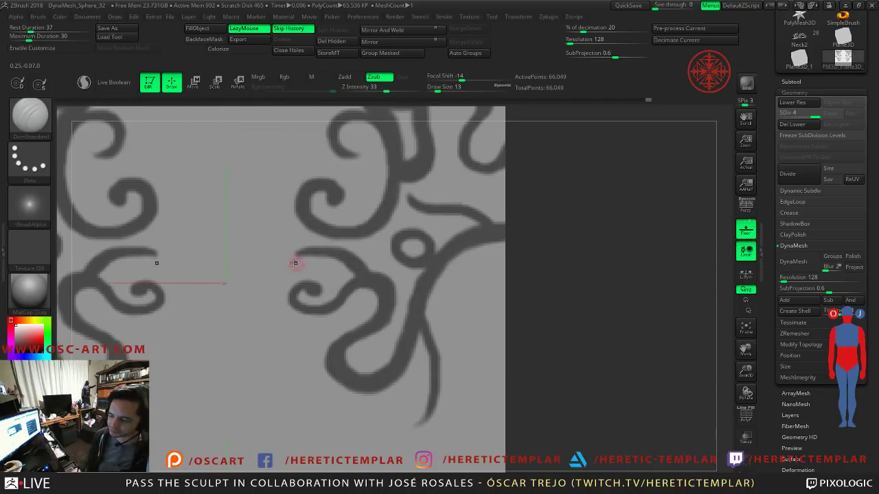
mouse_move(269, 299)
ctrl+mouse_down()
mouse_move(294, 261)
mouse_move(322, 253)
mouse_move(301, 254)
ctrl+mouse_up()
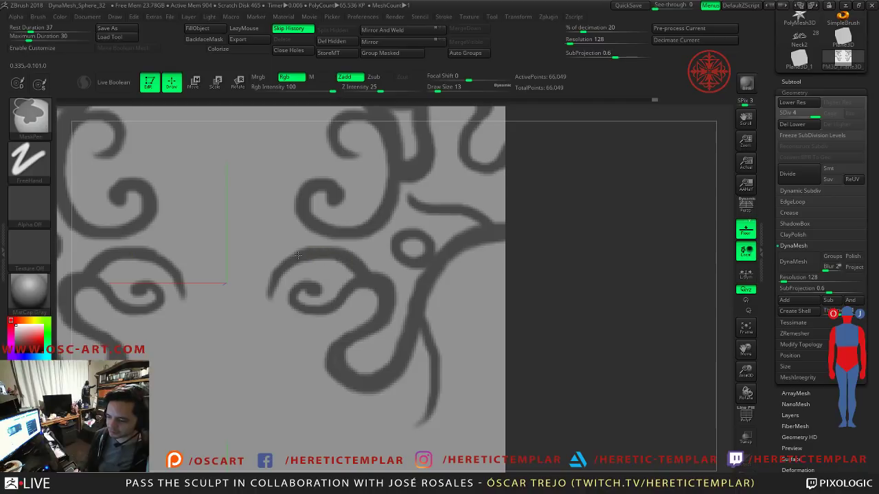
mouse_move(578, 278)
alt+mouse_down()
mouse_move(419, 160)
mouse_move(467, 185)
mouse_move(512, 261)
mouse_move(525, 262)
mouse_move(288, 143)
alt+mouse_up()
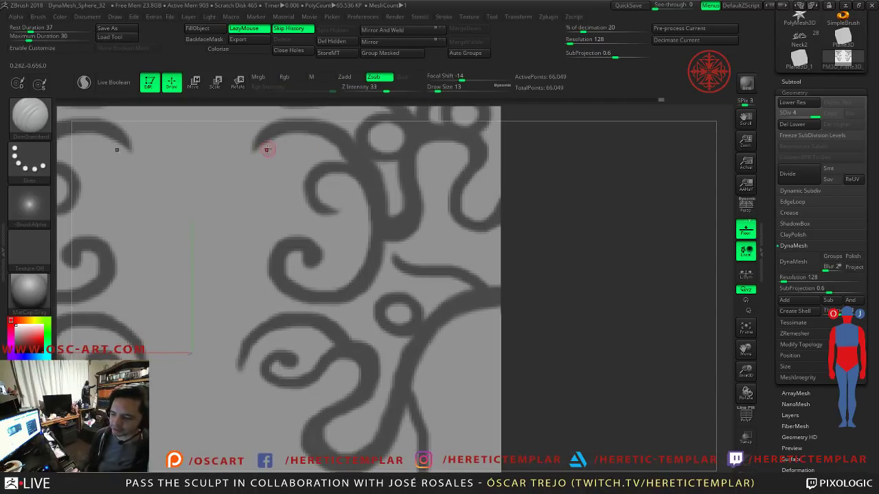
mouse_move(244, 177)
ctrl+mouse_down()
mouse_move(252, 183)
mouse_move(283, 172)
mouse_move(299, 146)
ctrl+mouse_up()
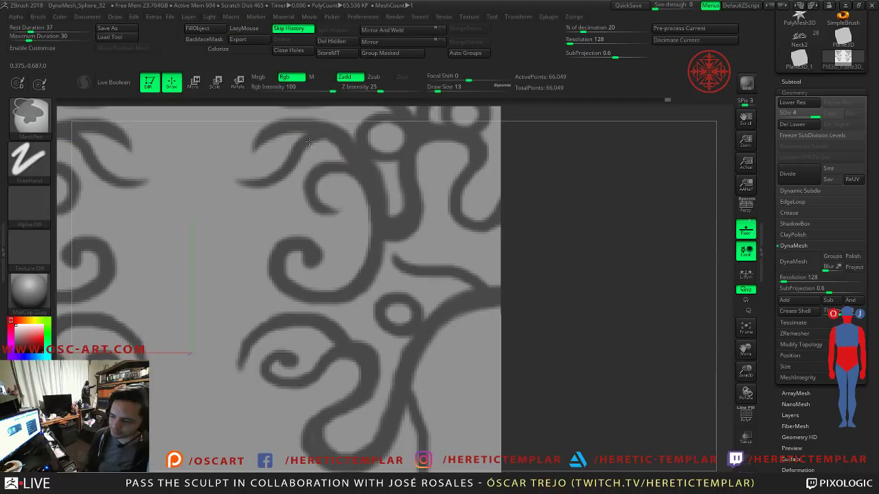
Step: Paint a small solid knob on top of the uppermost scroll and keep the mask inverted
mouse_move(539, 261)
alt+mouse_down()
mouse_move(480, 168)
mouse_move(539, 223)
mouse_move(539, 265)
mouse_move(492, 219)
mouse_move(553, 303)
alt+mouse_up()
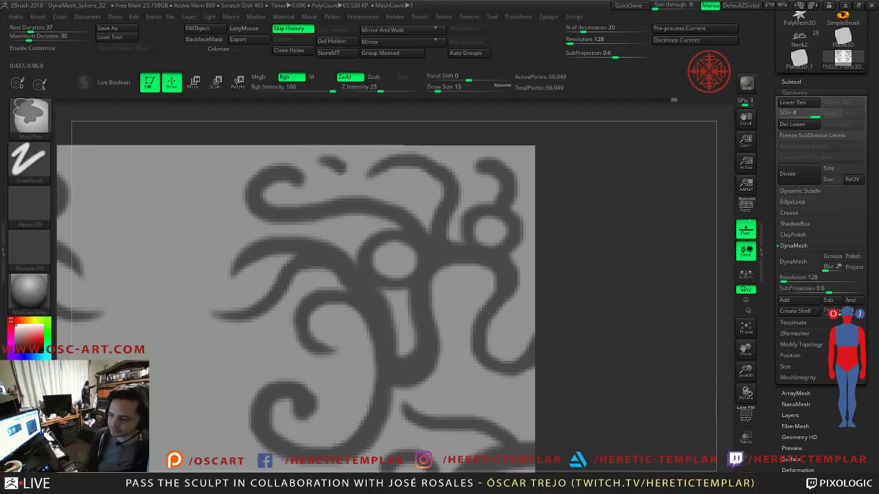
mouse_move(340, 194)
mouse_down()
mouse_move(335, 180)
mouse_move(348, 190)
mouse_up()
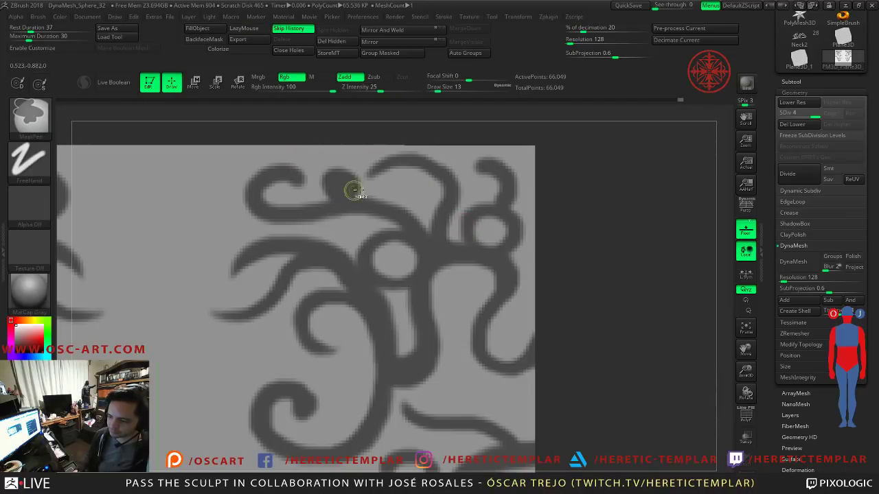
ctrl+click(609, 203)
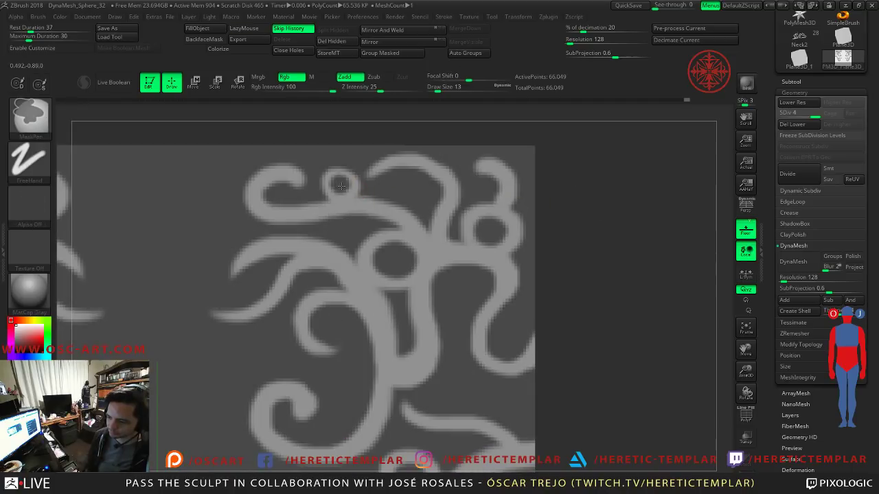
key(ctrl)
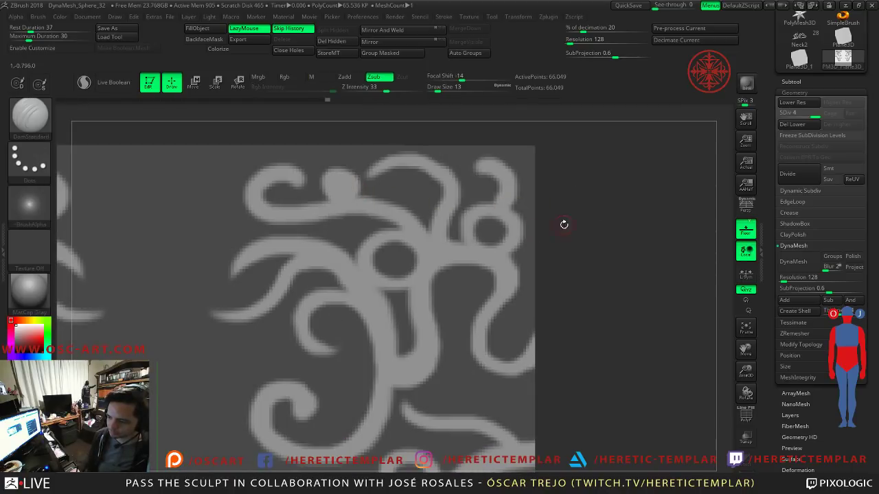
mouse_move(575, 223)
ctrl+mouse_down()
mouse_move(590, 242)
mouse_move(545, 255)
mouse_move(604, 223)
ctrl+mouse_up()
key(ctrl+z)
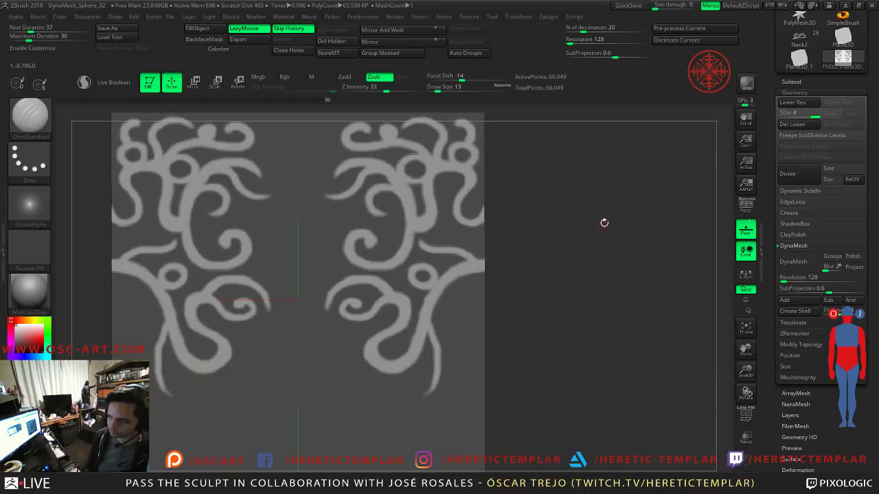
key(shift+d)
key(d)
key(shift+f)
key(shift+f)
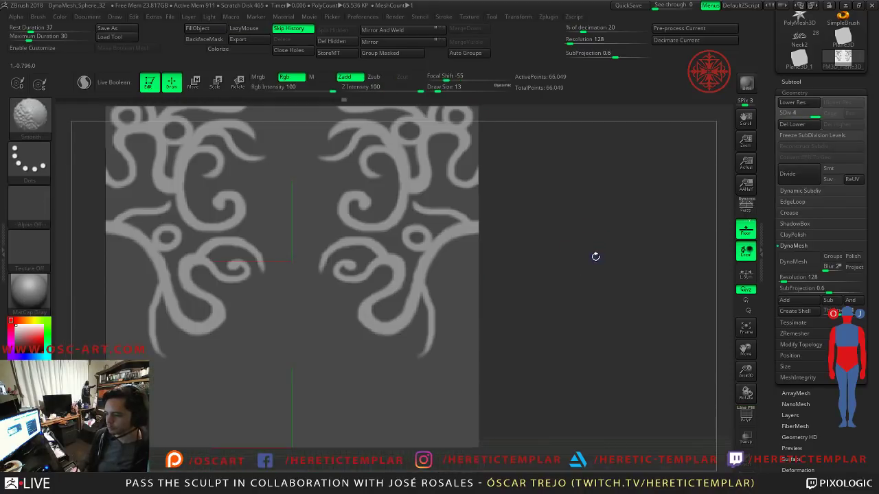
mouse_move(583, 272)
alt+mouse_down()
mouse_move(566, 247)
mouse_move(563, 261)
alt+mouse_up()
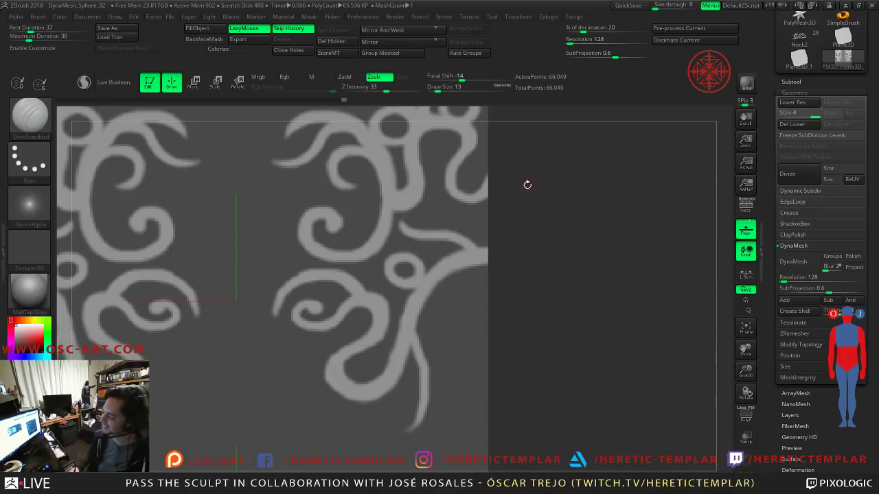
alt+drag(555, 313, 581, 262)
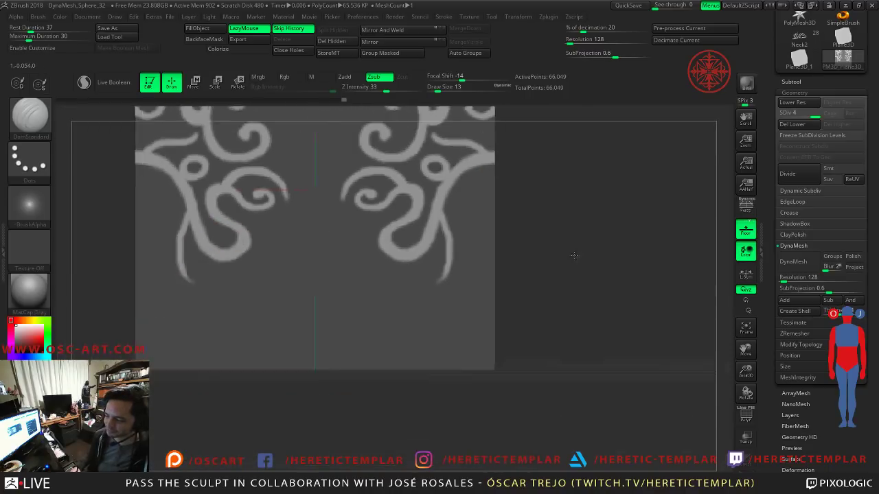
Step: Invert the mask on the ornament plane so the scrollwork is masked instead of the background
key(ctrl)
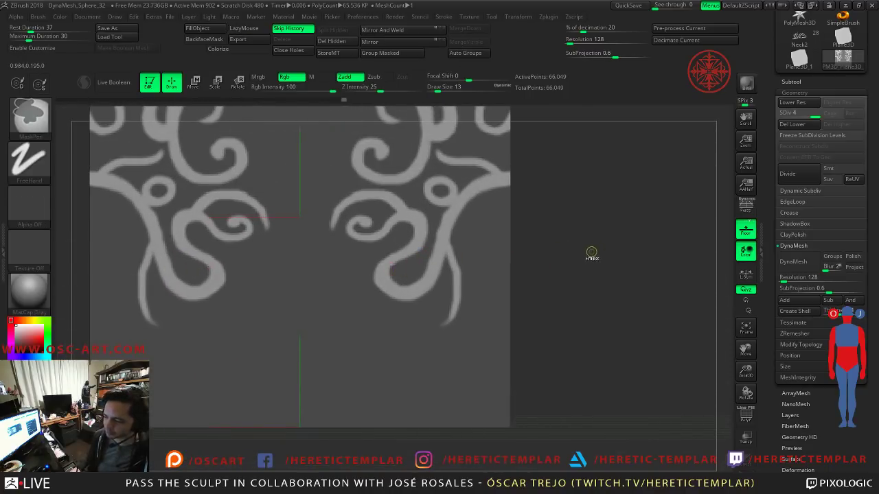
ctrl+click(592, 252)
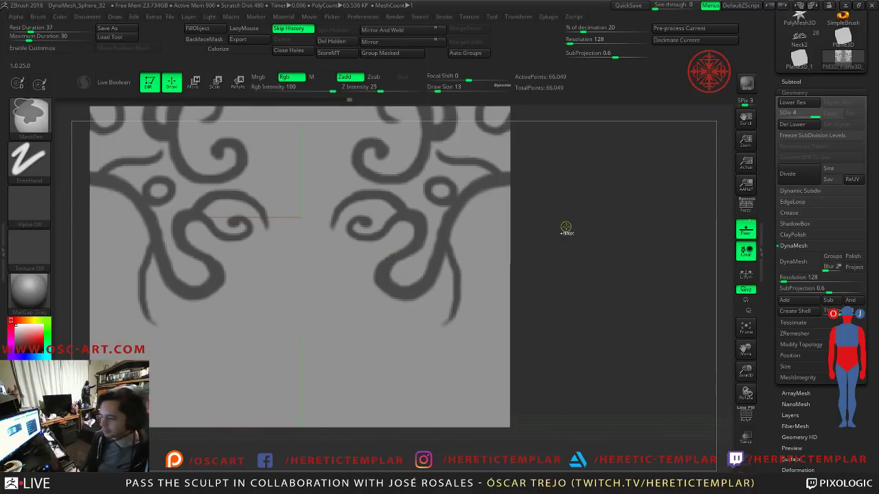
key(ctrl)
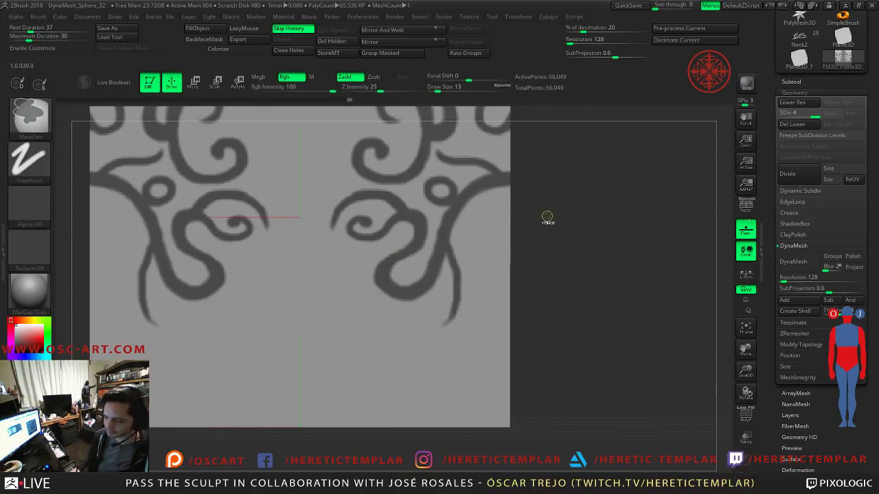
key(ctrl)
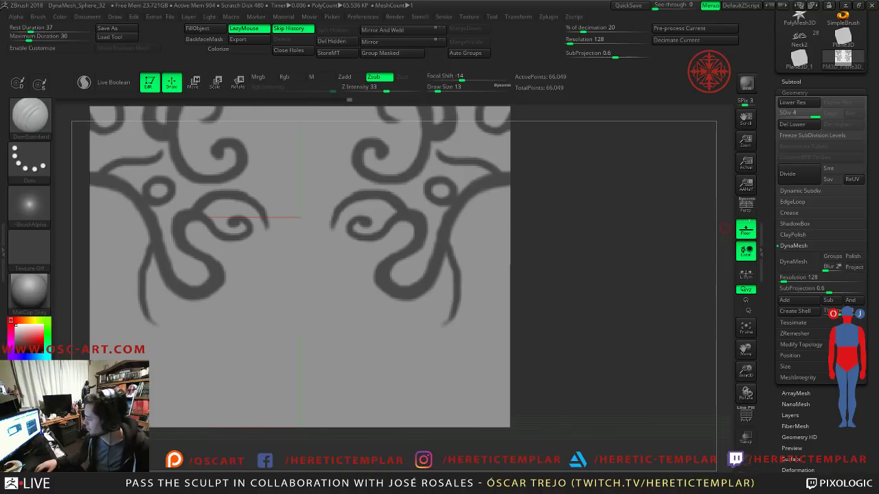
Step: Compare the scrollwork plane with the creature bust by switching to the bust and back to the plane
mouse_move(603, 246)
mouse_down()
mouse_move(579, 212)
mouse_move(620, 243)
mouse_move(596, 195)
mouse_move(599, 242)
mouse_move(626, 215)
mouse_move(601, 145)
mouse_up()
click(798, 36)
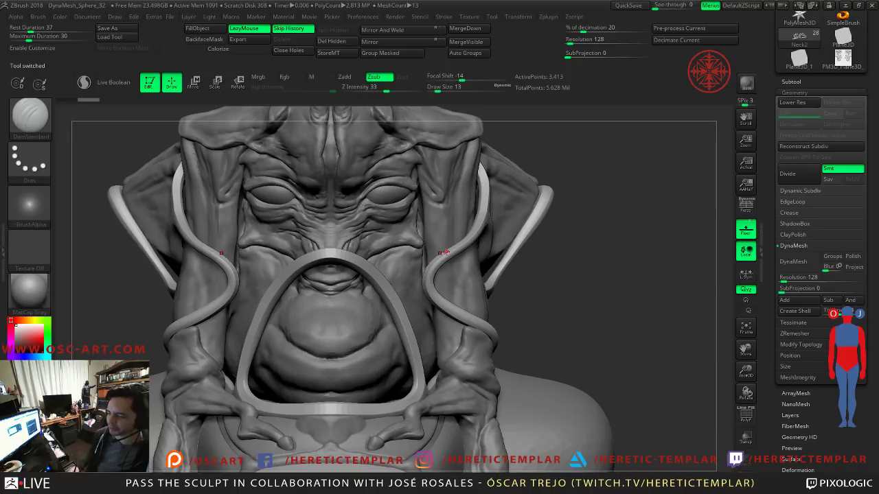
click(843, 59)
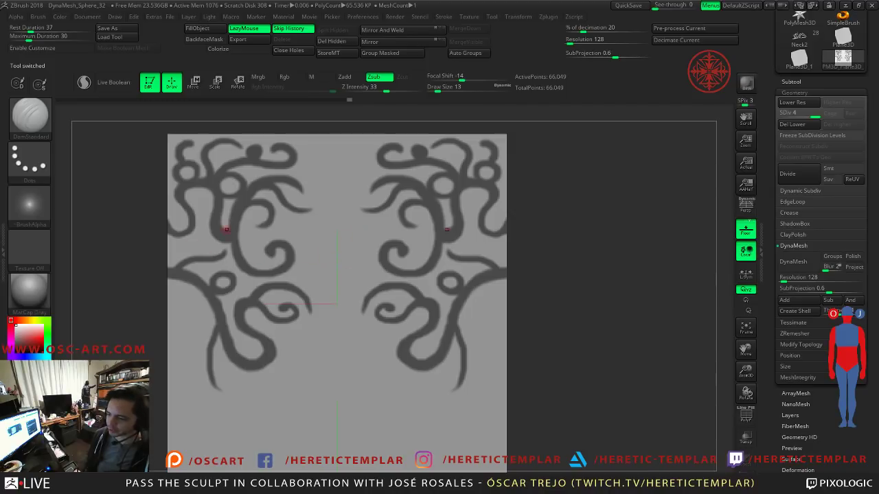
mouse_move(610, 235)
alt+mouse_down()
mouse_move(608, 205)
mouse_move(606, 241)
alt+mouse_up()
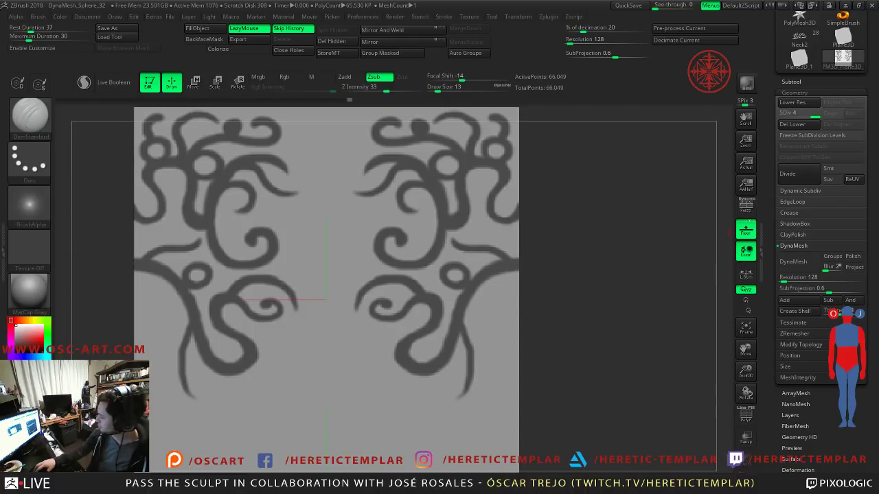
mouse_move(583, 192)
alt+mouse_down()
mouse_move(570, 257)
mouse_move(546, 218)
mouse_move(542, 267)
alt+mouse_up()
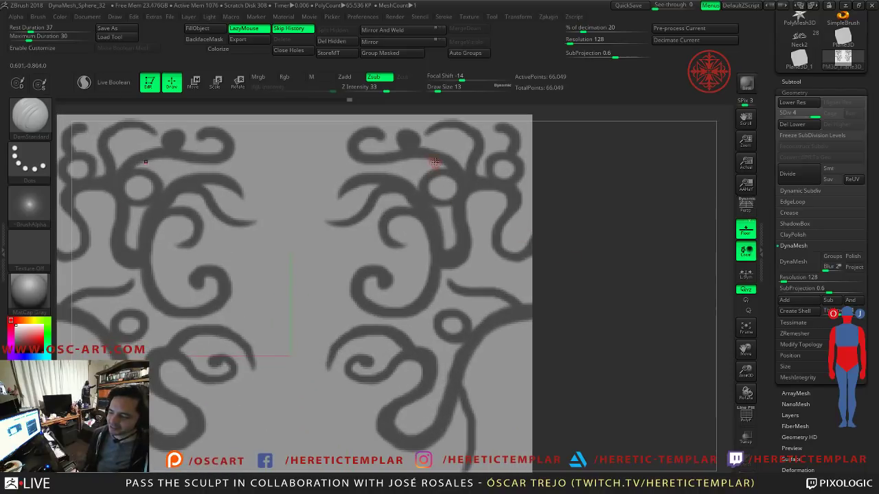
Step: Invert the mask and hollow out the solid knob on the uppermost scroll into a small ring
alt+drag(595, 159, 583, 206)
ctrl+click(583, 191)
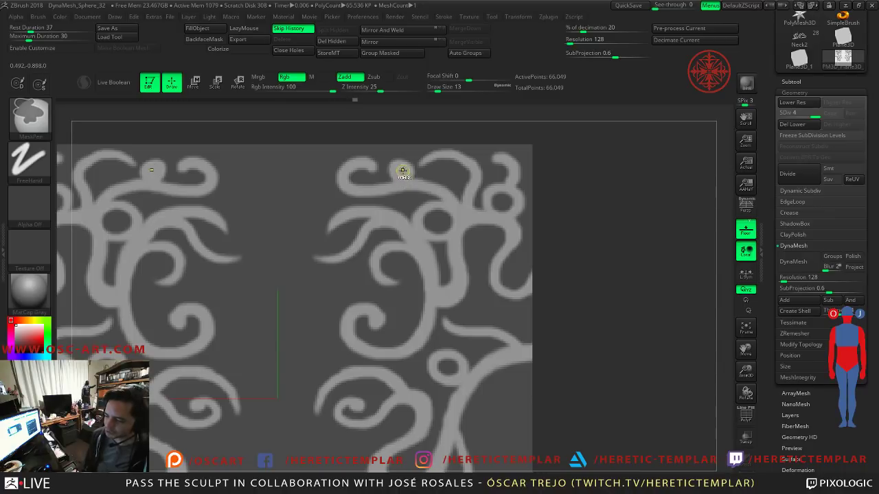
ctrl+drag(401, 171, 400, 171)
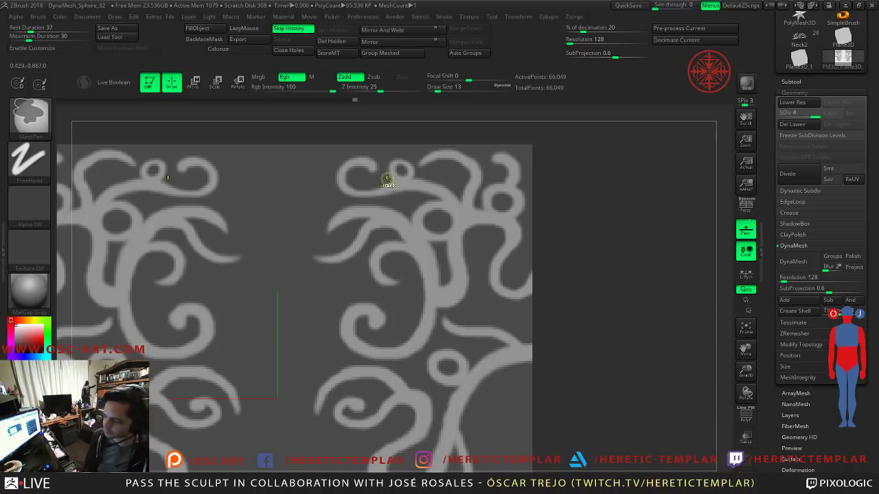
Step: Invert the mask and lengthen the upper tendril's tip with a wavy stroke toward the plane's centre
alt+drag(628, 221, 611, 261)
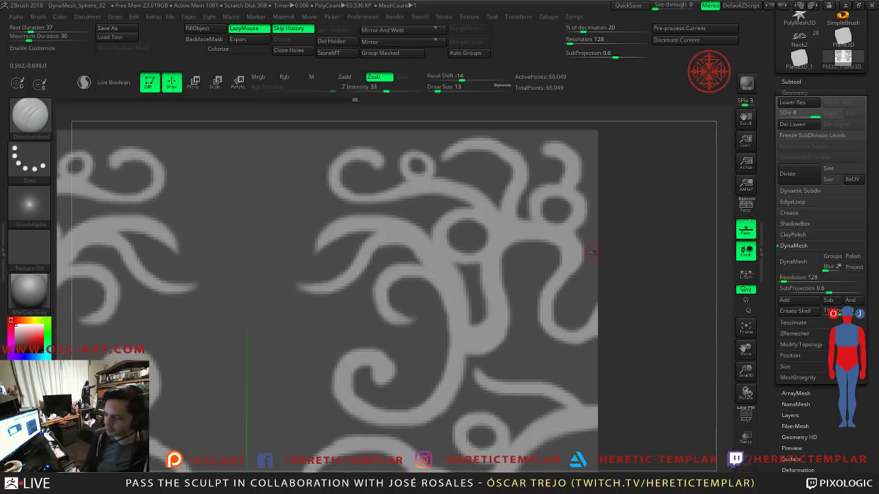
ctrl+click(621, 253)
mouse_move(259, 250)
ctrl+mouse_down()
mouse_move(307, 256)
mouse_move(363, 224)
ctrl+mouse_up()
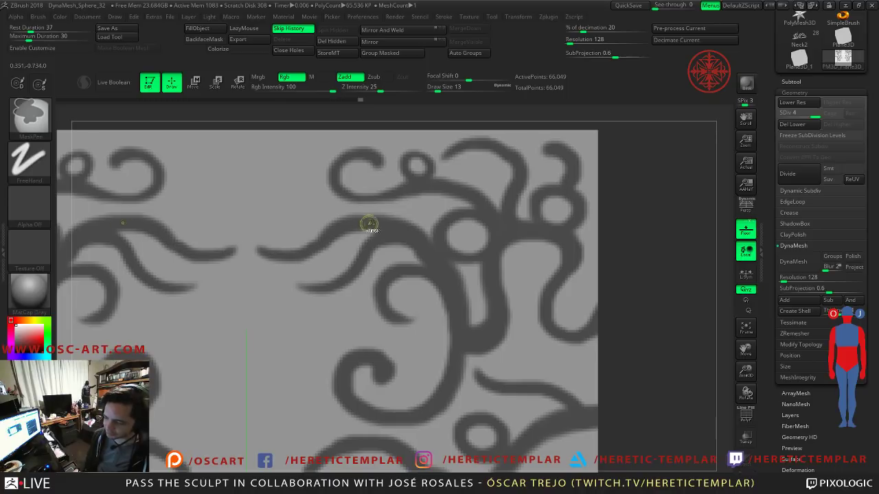
Step: Join the two mirrored upper tendrils with a small arched mask stroke across the centre line
alt+drag(637, 269, 567, 213)
alt+drag(530, 250, 596, 274)
ctrl+click(646, 227)
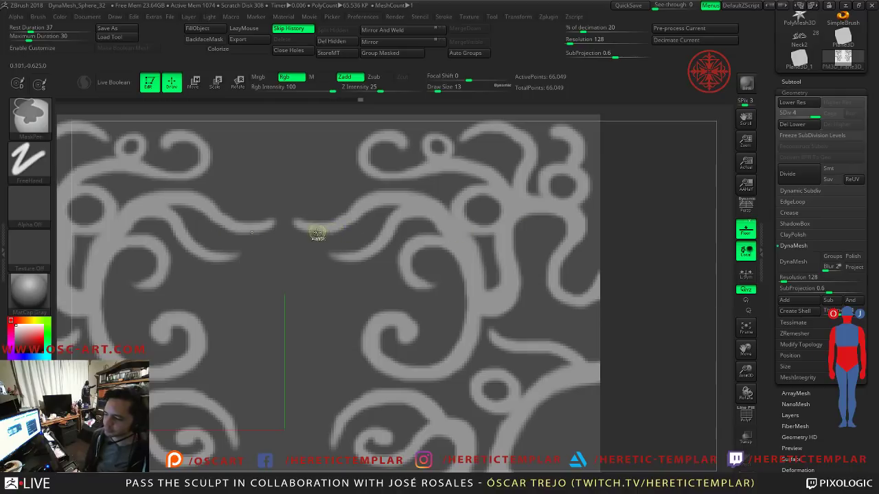
ctrl+click(622, 217)
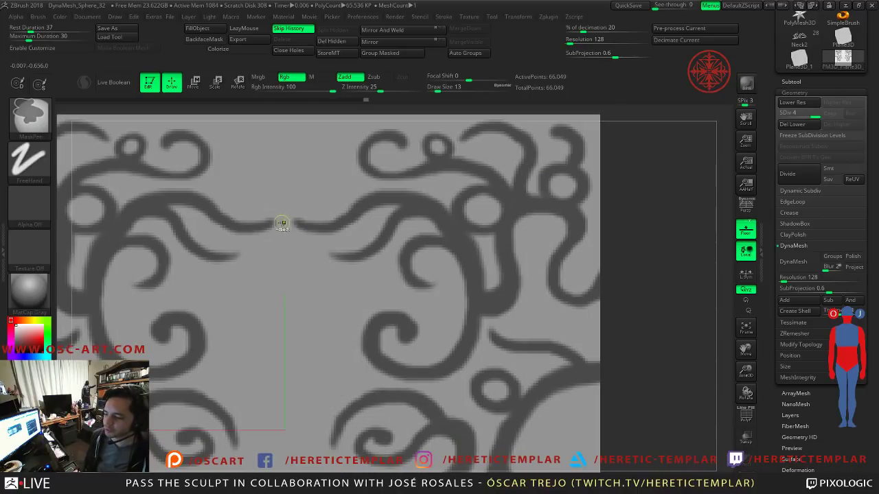
mouse_move(267, 222)
ctrl+mouse_down()
mouse_move(288, 216)
mouse_move(300, 224)
ctrl+mouse_up()
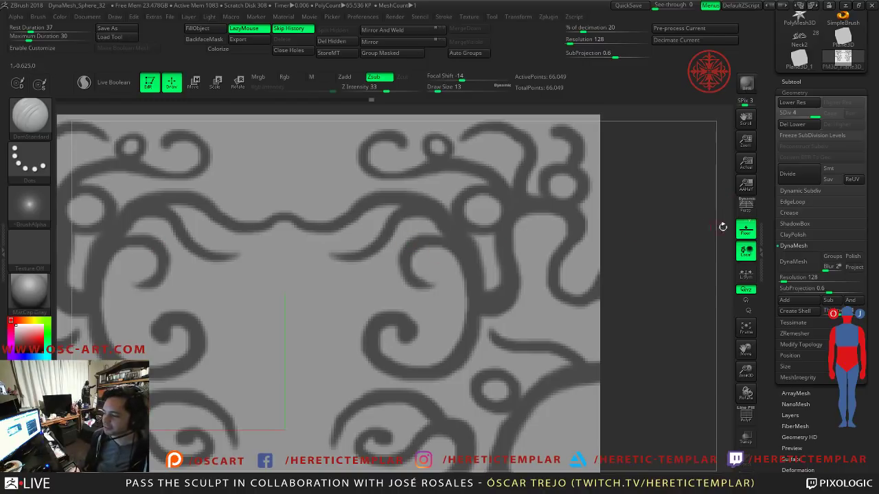
Step: Switch to the creature bust and examine its head and armor from the front and the side
click(799, 38)
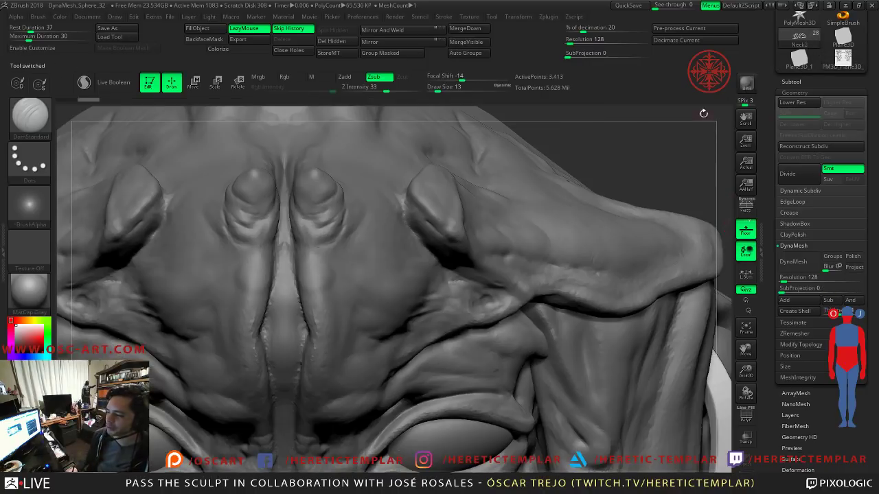
key(f)
mouse_move(628, 182)
mouse_down()
mouse_move(577, 217)
mouse_move(638, 231)
mouse_move(617, 219)
mouse_move(603, 263)
mouse_move(560, 216)
mouse_move(587, 269)
mouse_move(563, 237)
mouse_move(509, 239)
mouse_move(545, 217)
mouse_move(486, 234)
mouse_move(520, 259)
mouse_move(485, 234)
mouse_move(545, 277)
mouse_move(504, 257)
mouse_up()
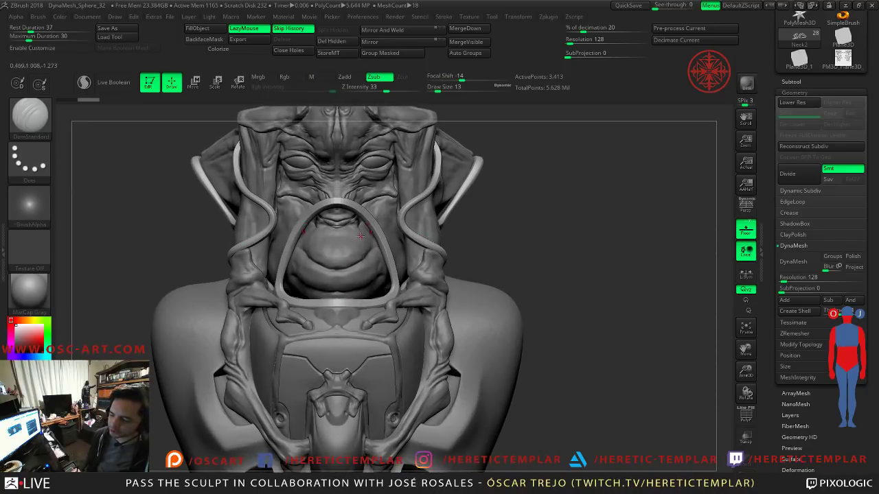
alt+drag(524, 218, 549, 273)
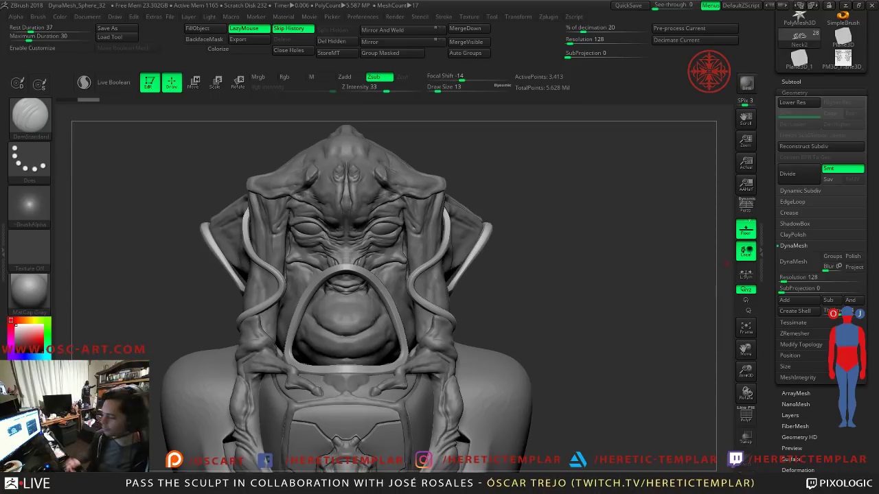
mouse_move(568, 321)
alt+mouse_down()
mouse_move(561, 220)
mouse_move(531, 195)
mouse_move(581, 217)
mouse_move(552, 278)
mouse_move(557, 251)
mouse_move(550, 238)
alt+mouse_up()
drag(601, 254, 538, 259)
Step: Adjust the bust's low-poly back collar slightly using the Move brush at draw size 714
key(s)
click(460, 314)
key(b)
key(m)
key(v)
key(s)
click(469, 313)
drag(472, 313, 469, 303)
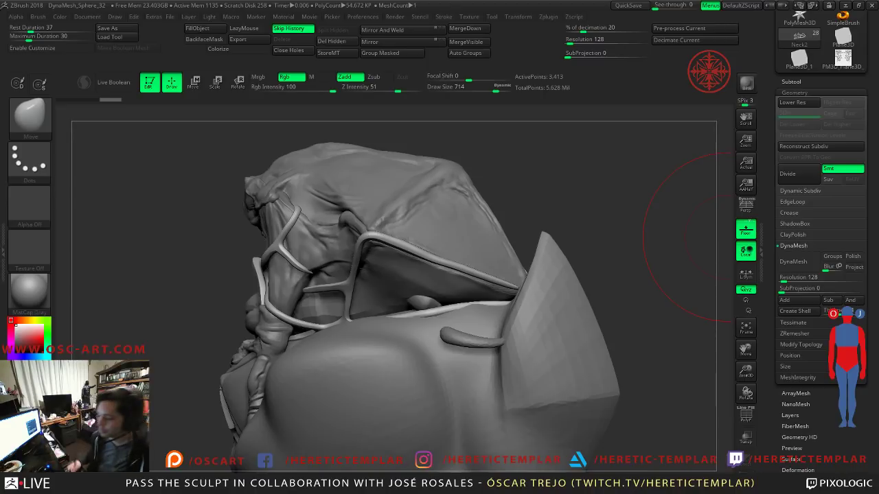
shift+drag(588, 189, 649, 206)
alt+drag(618, 251, 616, 171)
Step: Choose the Standard brush and import the yjLa2 ornament image as its alpha
key(b)
key(s)
key(t)
click(29, 213)
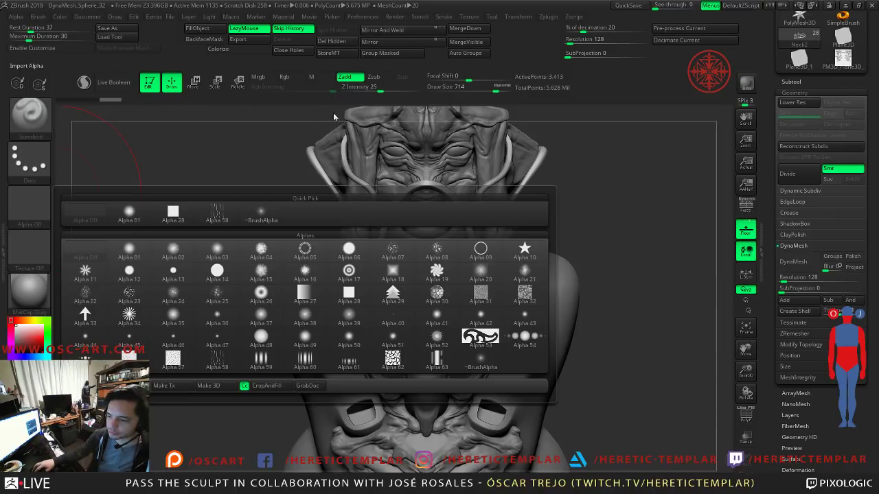
double_click(153, 158)
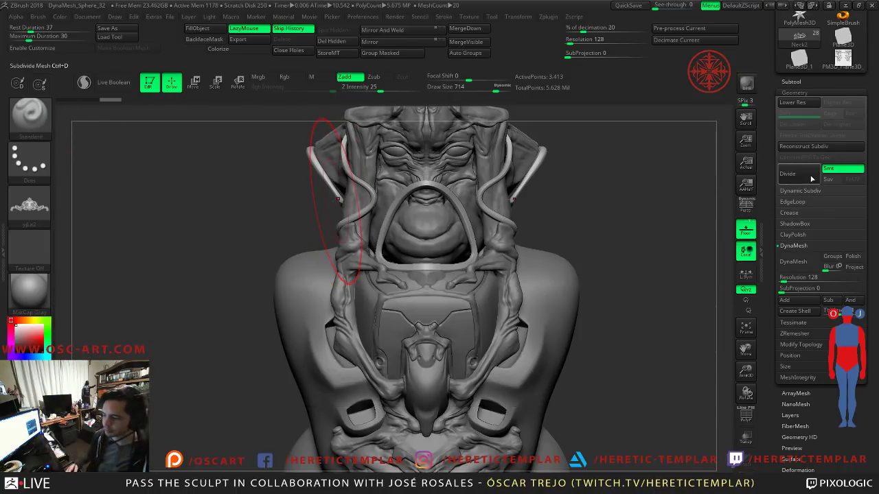
Step: Switch to the PolySphere tool and convert it into a PolyMesh3D for testing the alpha
mouse_move(639, 239)
mouse_down()
mouse_move(604, 229)
mouse_move(579, 202)
mouse_move(559, 214)
mouse_up()
click(799, 58)
drag(772, 50, 772, 192)
click(844, 113)
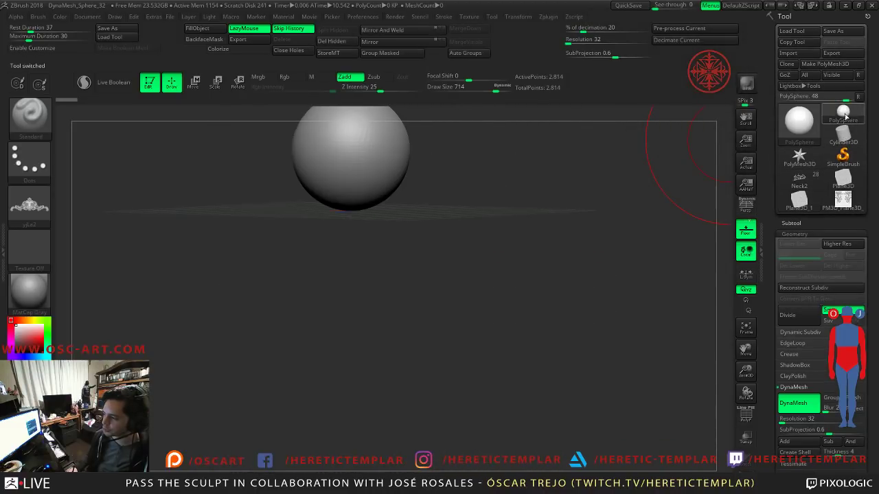
click(824, 63)
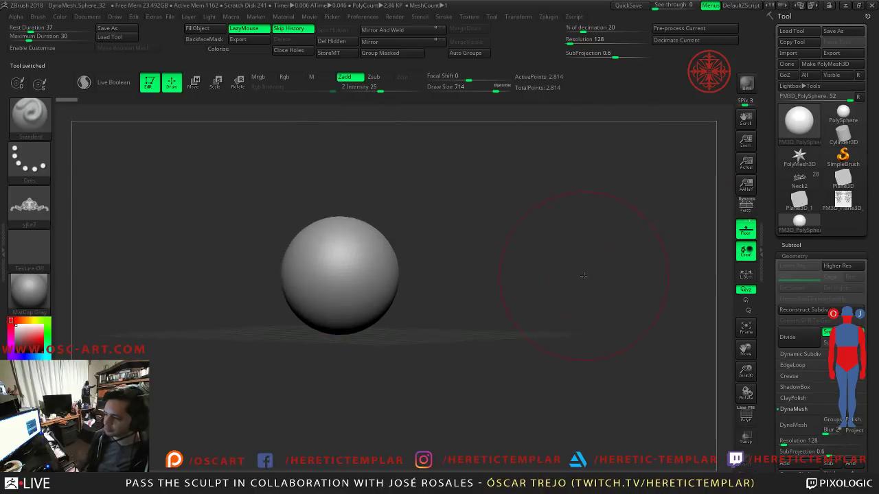
Step: Subdivide the sphere twice to level 3 and set the brush's draw size to 393
key(f)
key(ctrl+d)
key(ctrl+d)
key(s)
drag(382, 272, 350, 272)
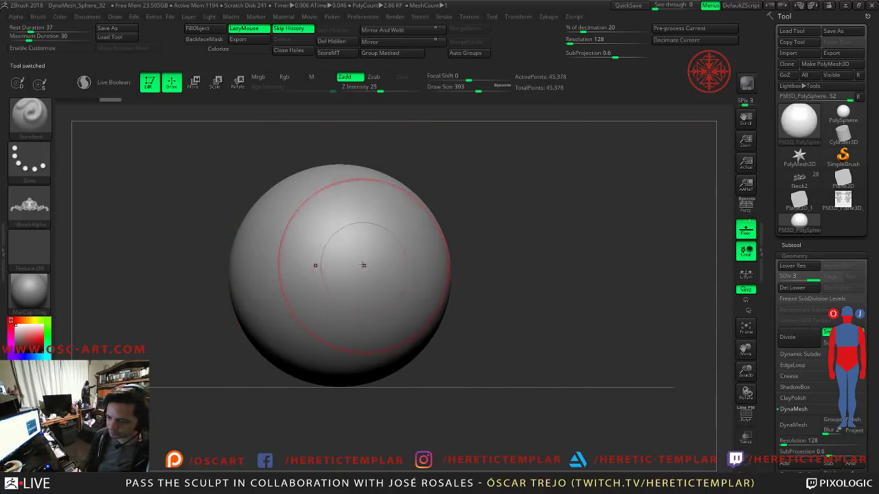
Step: Keep the ornament as the Standard brush's alpha and set the stroke type to DragRect
click(32, 213)
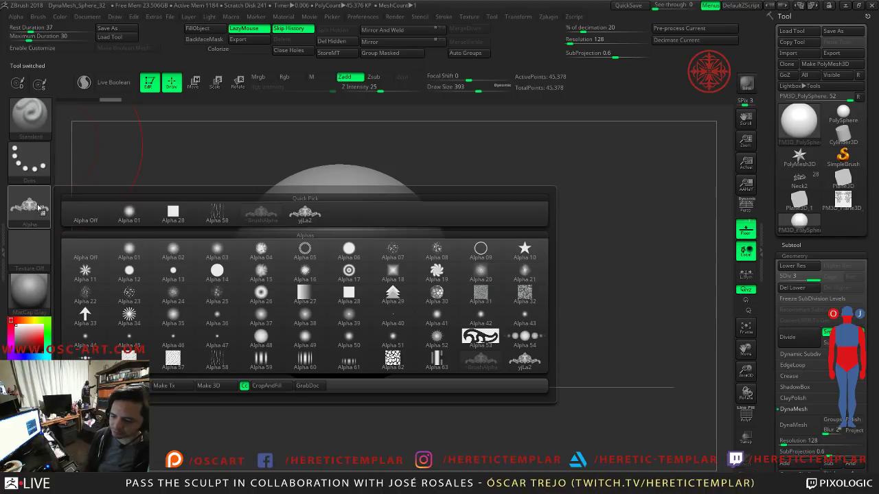
click(31, 210)
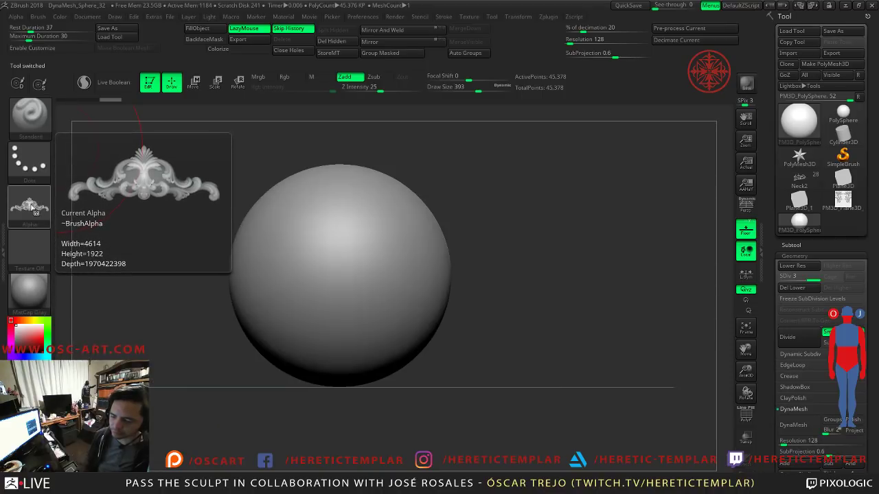
click(36, 132)
click(25, 167)
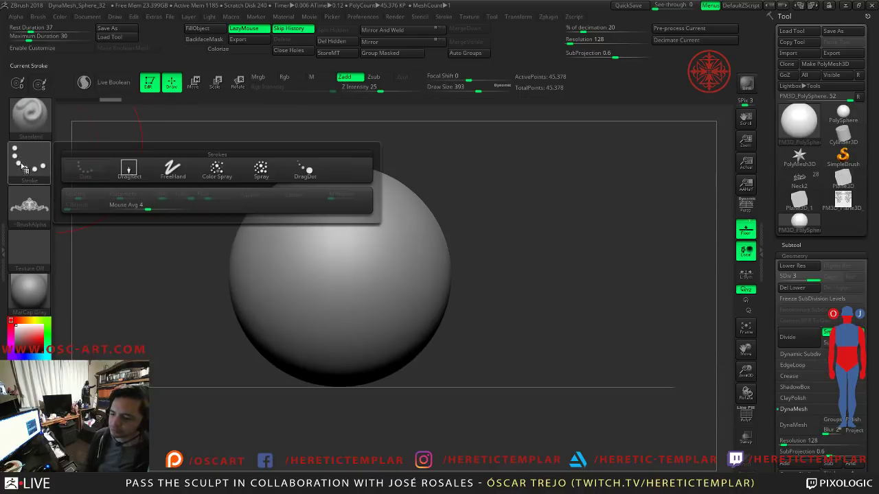
click(129, 169)
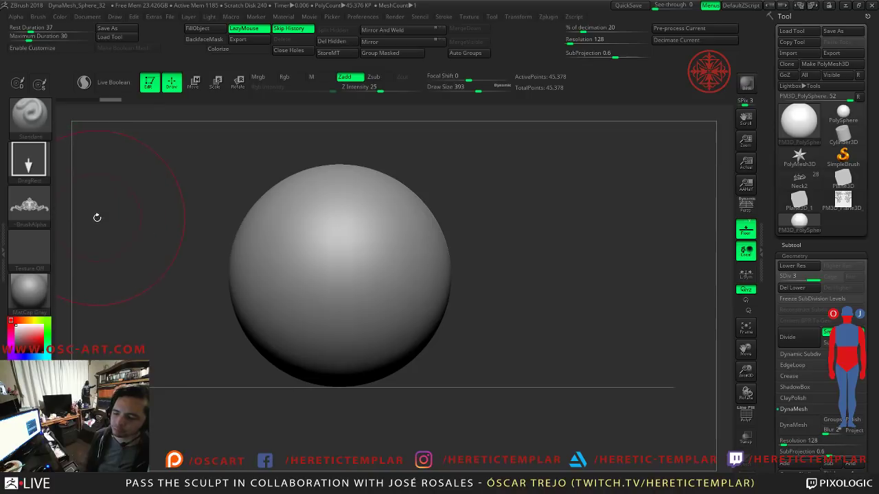
Step: Try stamping the ornament alpha on the front of the sphere and undo the stamp
alt+drag(512, 227, 446, 177)
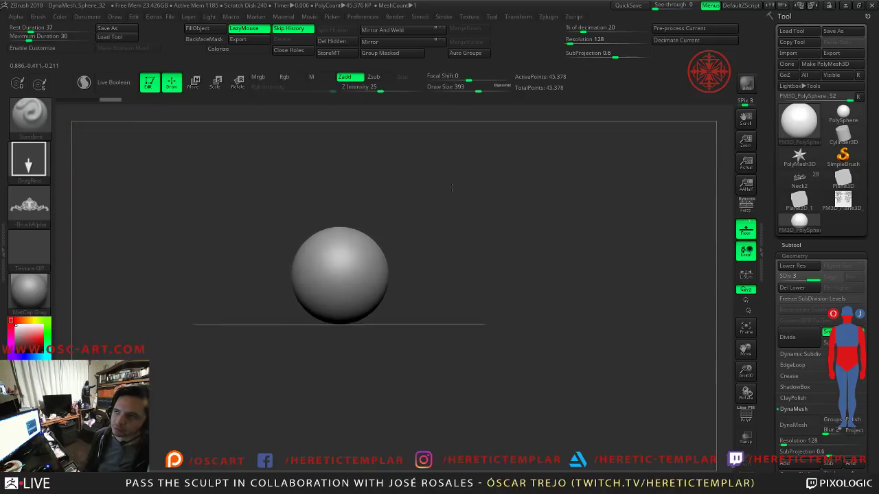
key(f)
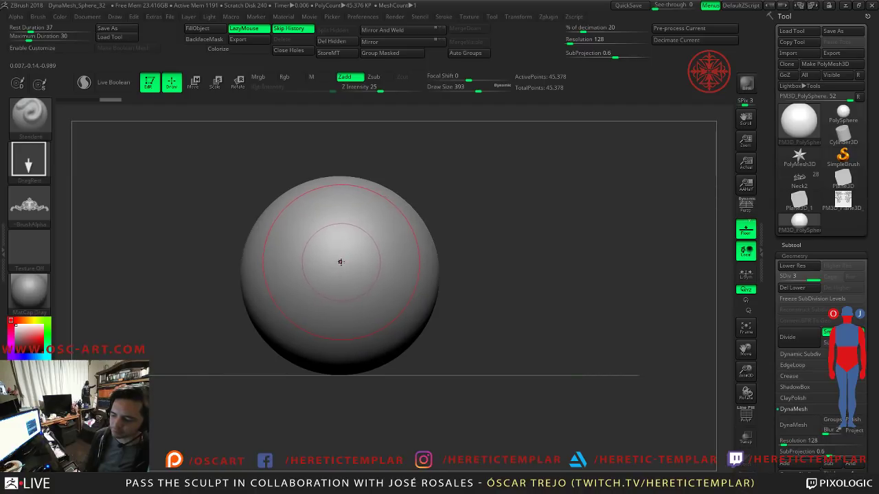
mouse_move(364, 297)
mouse_down()
mouse_move(391, 158)
mouse_move(296, 151)
mouse_move(343, 112)
mouse_move(347, 156)
mouse_up()
mouse_move(436, 143)
alt+mouse_down()
mouse_move(452, 123)
mouse_move(471, 190)
alt+mouse_up()
key(ctrl+z)
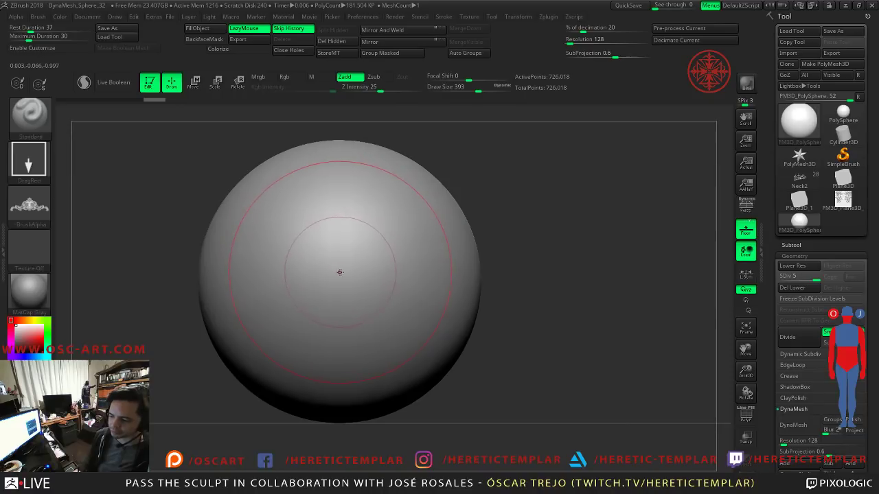
Step: Stamp the ornament alpha large across the front of the sphere and subdivide the mesh to level 6
drag(339, 273, 339, 44)
alt+drag(563, 142, 531, 181)
ctrl+right_drag(531, 181, 515, 168)
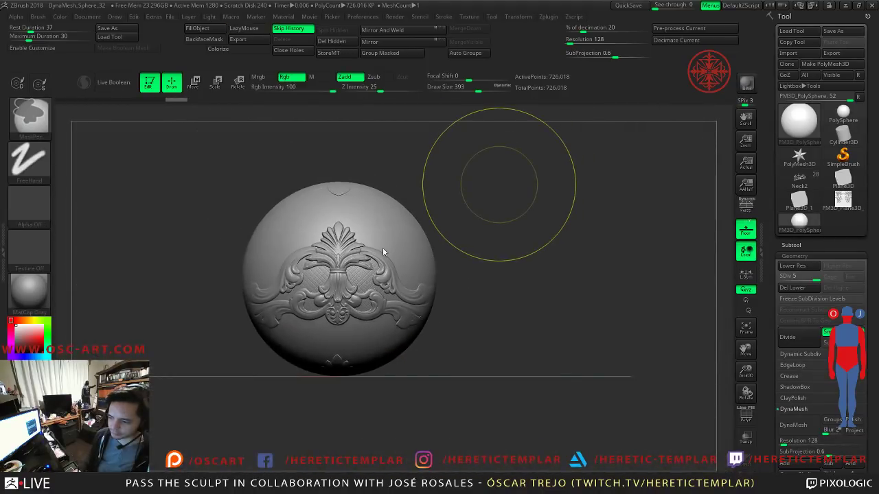
key(ctrl+z)
key(ctrl+d)
click(349, 42)
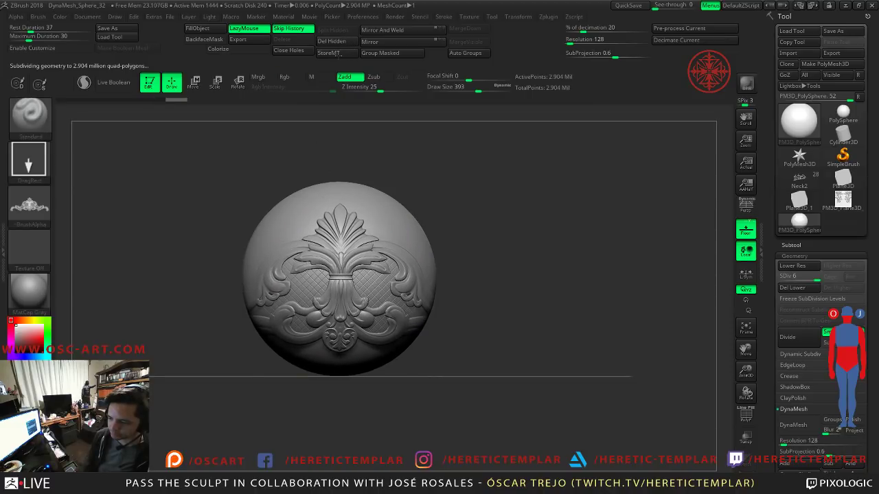
Step: Examine the stamped ornament's relief up close from the front and in profile
alt+drag(527, 217, 563, 322)
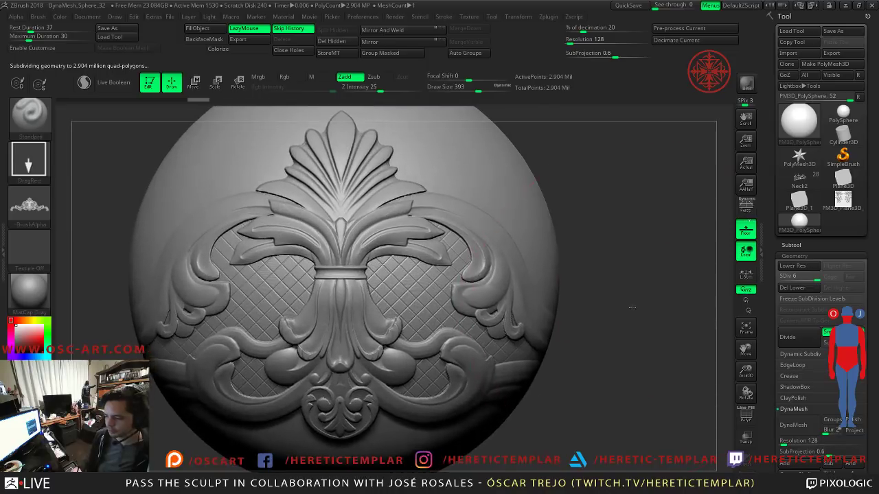
drag(659, 302, 595, 301)
drag(176, 289, 431, 314)
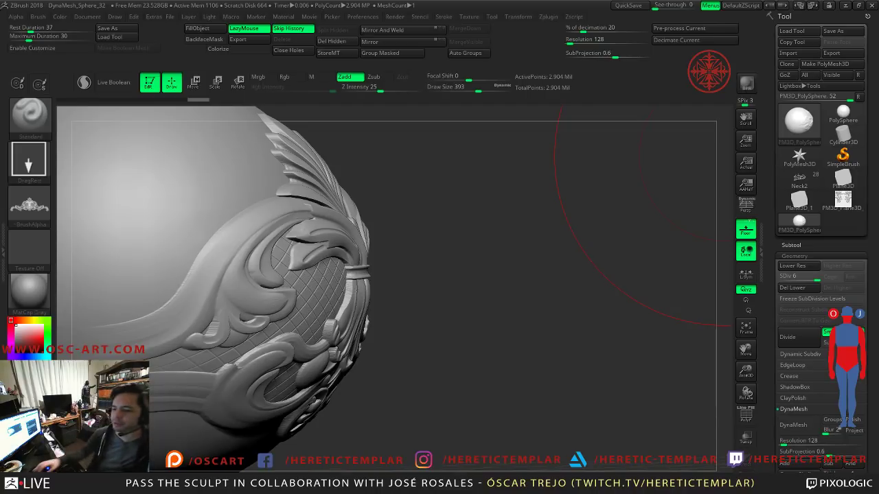
Step: View the ornament from the front and look through the brush creation and modifier options
mouse_move(723, 157)
mouse_down()
mouse_move(618, 270)
mouse_move(602, 210)
mouse_move(580, 226)
mouse_move(630, 259)
mouse_up()
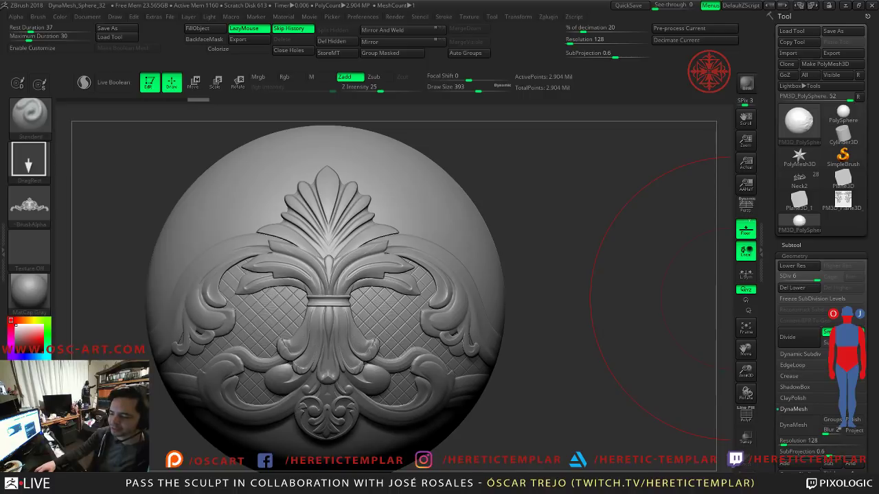
alt+drag(146, 175, 227, 167)
drag(227, 167, 206, 162)
click(38, 17)
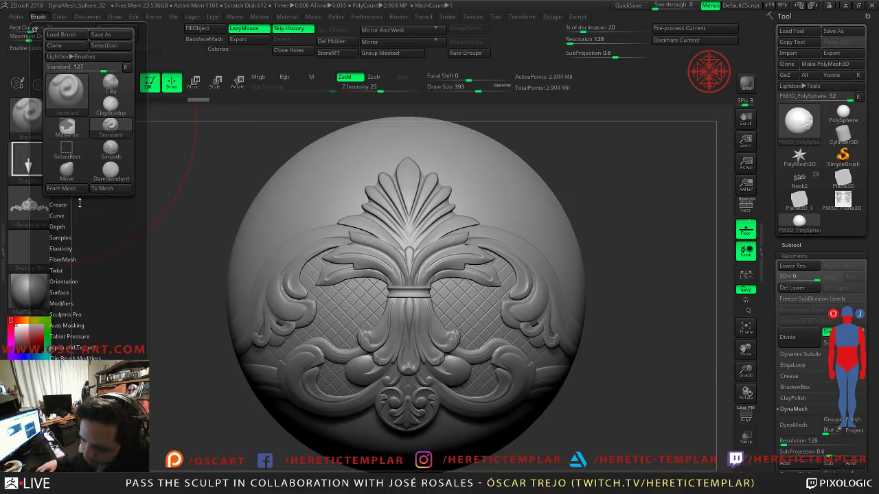
click(58, 204)
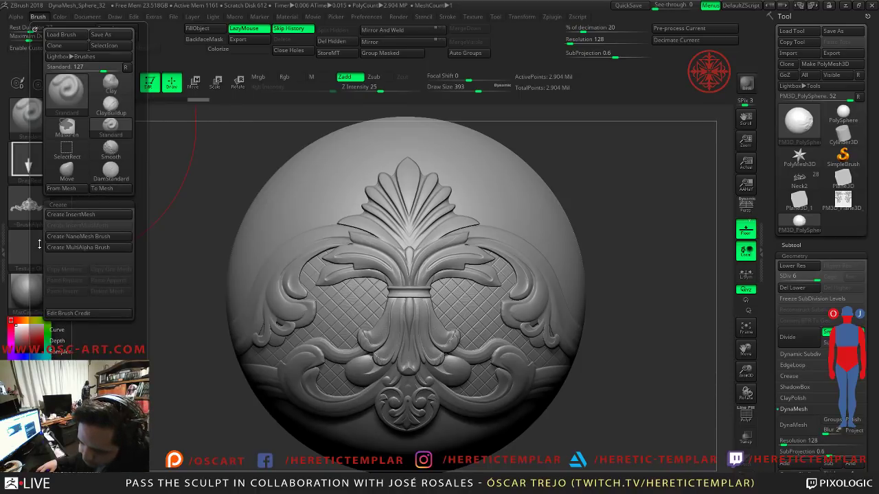
scroll(39, 245, down, 3)
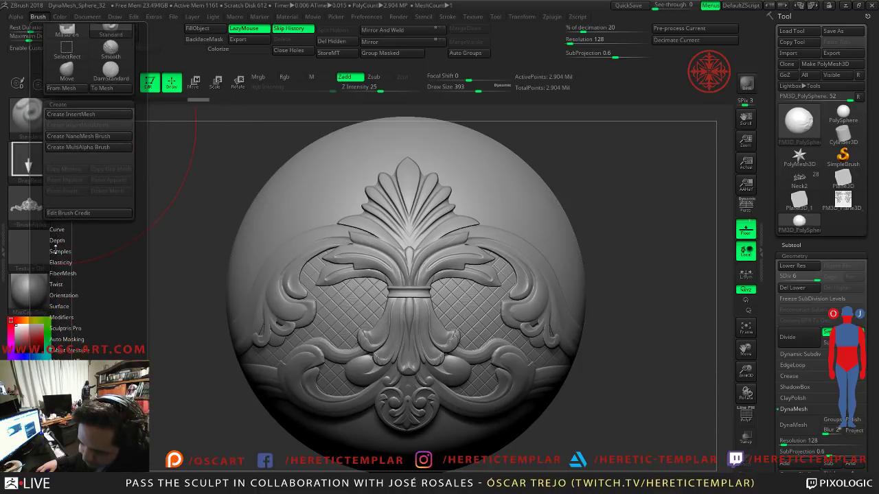
scroll(47, 340, down, 2)
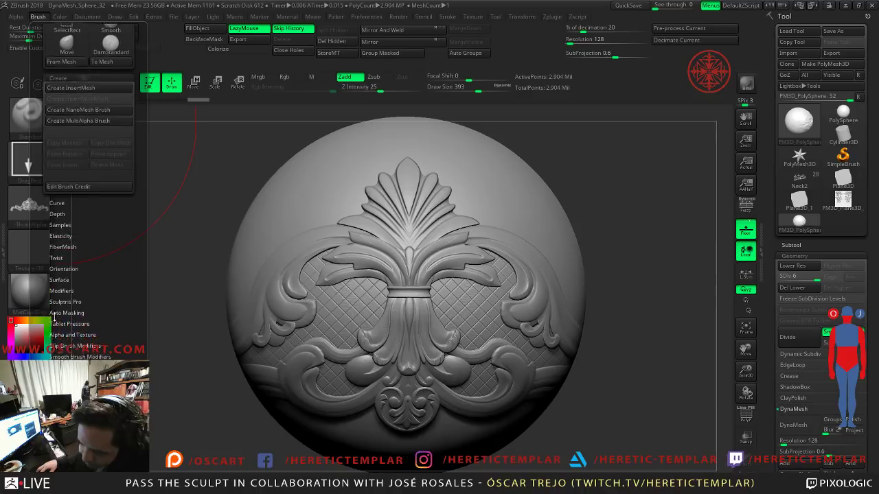
scroll(61, 306, up, 1)
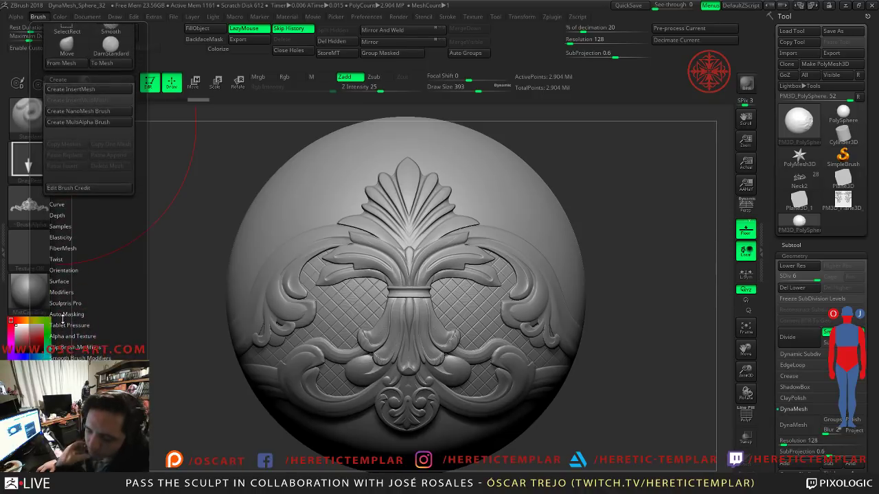
scroll(46, 275, up, 1)
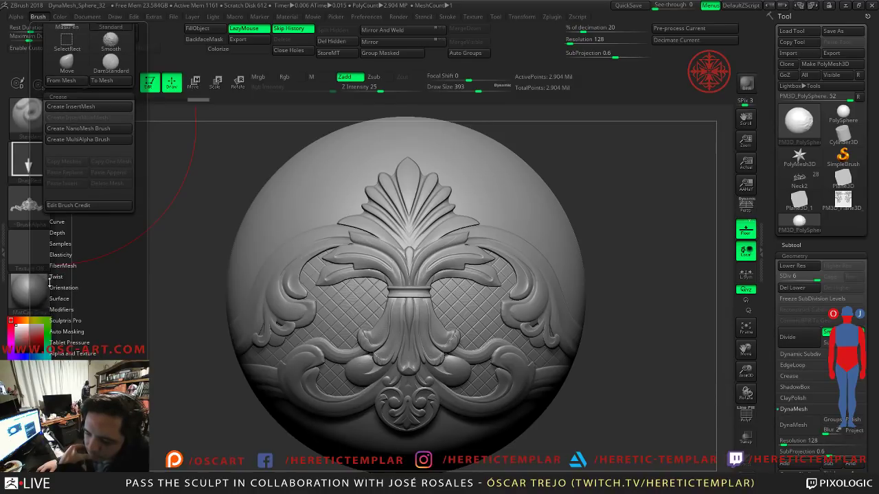
scroll(51, 287, up, 3)
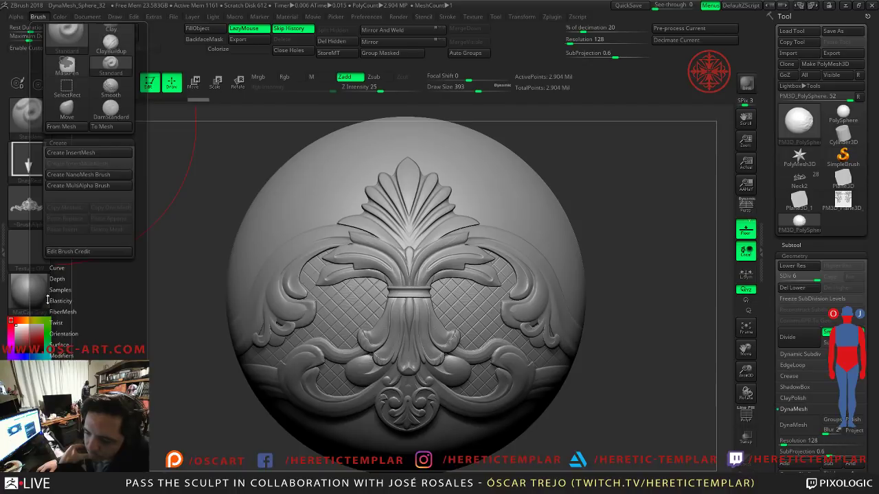
scroll(45, 277, up, 2)
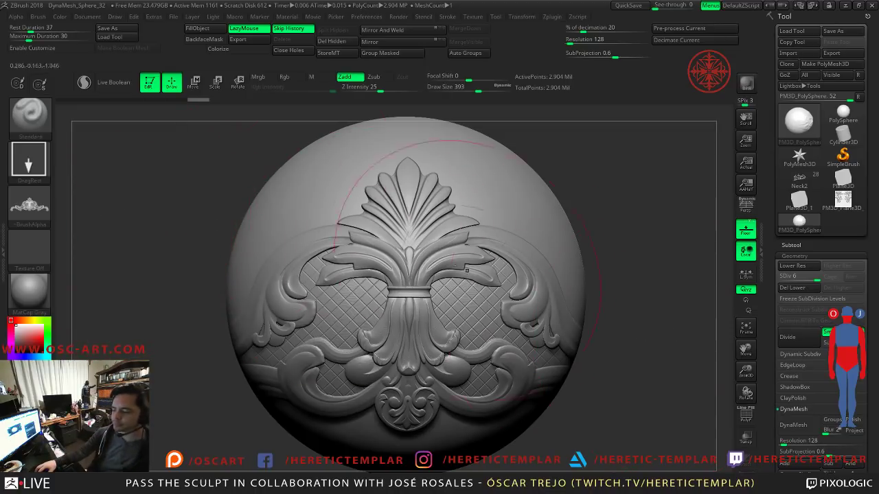
Step: Create a new InsertMesh brush from the active sphere mesh
key(b)
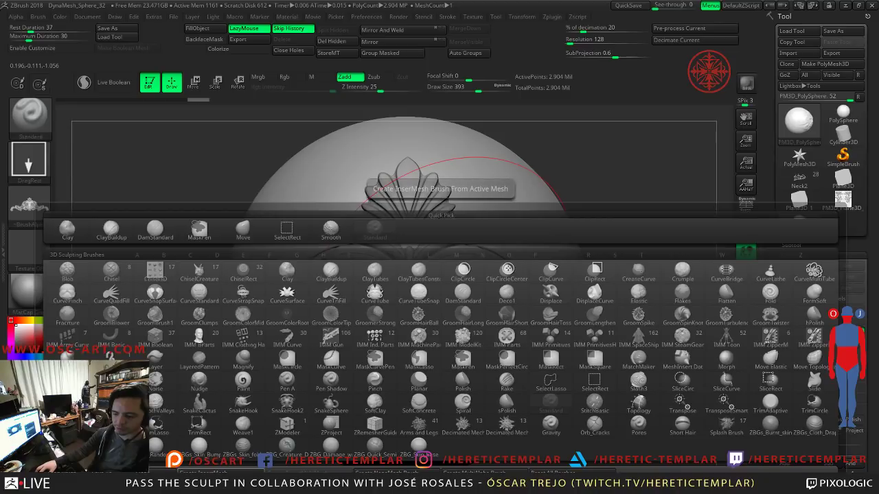
click(220, 471)
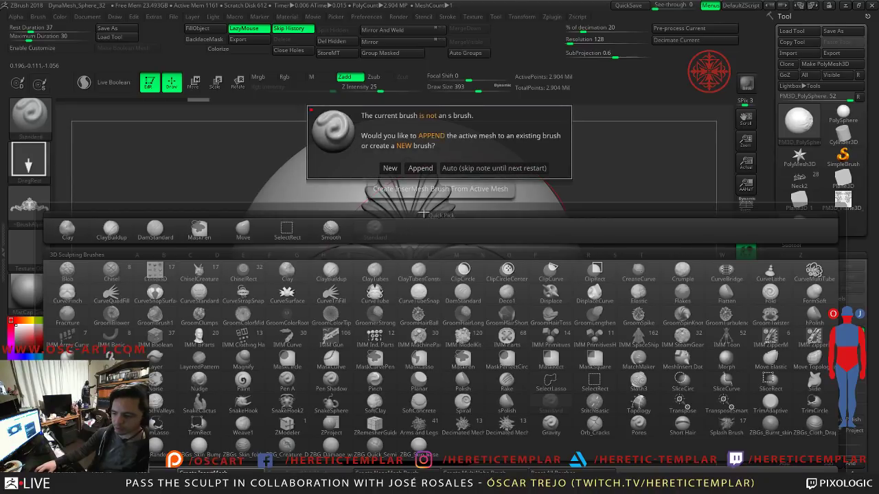
click(390, 169)
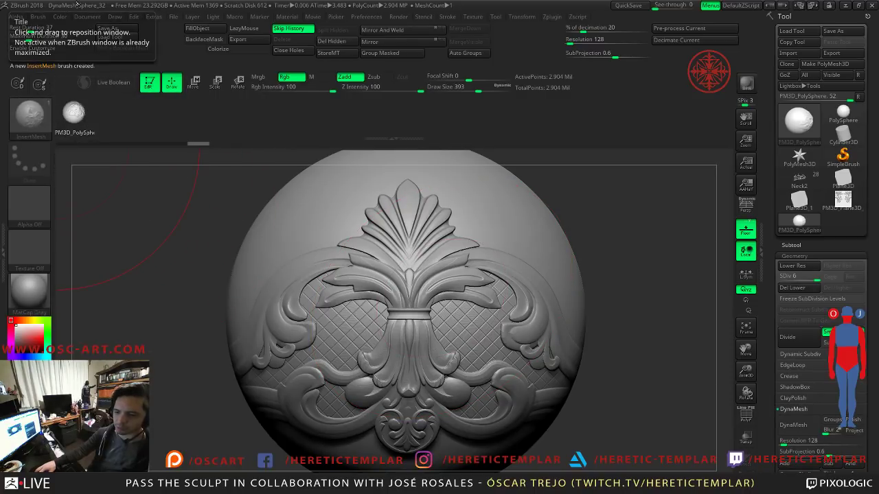
Step: Change the icon of the InsertMesh brush with SelectIcon
click(61, 17)
click(38, 16)
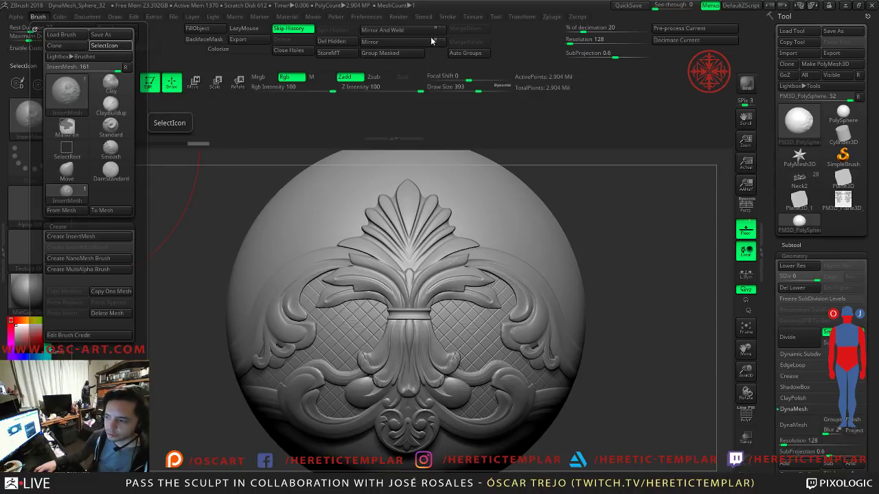
click(38, 16)
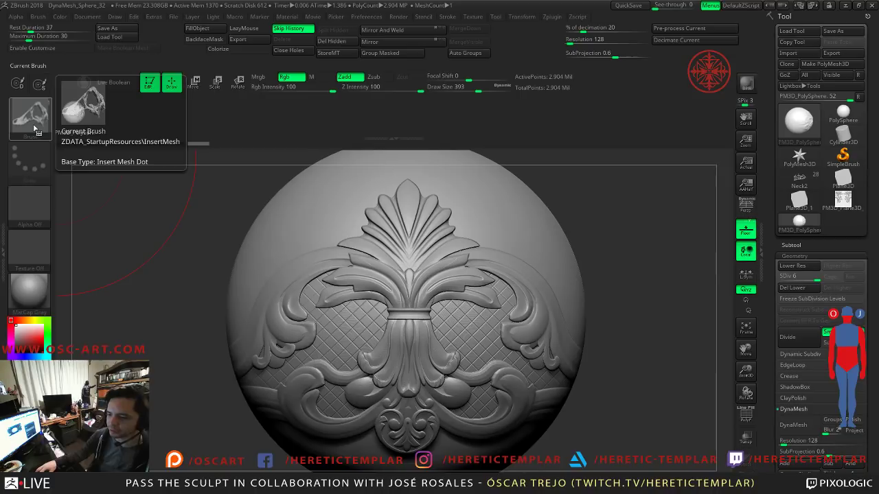
Step: Carve symmetrical slanted eyes and a wide smile into the back of the sphere with the DamStandard brush
mouse_move(648, 347)
alt+mouse_down()
mouse_move(619, 304)
mouse_move(588, 314)
mouse_move(592, 330)
mouse_move(597, 309)
alt+mouse_up()
key(Tab)
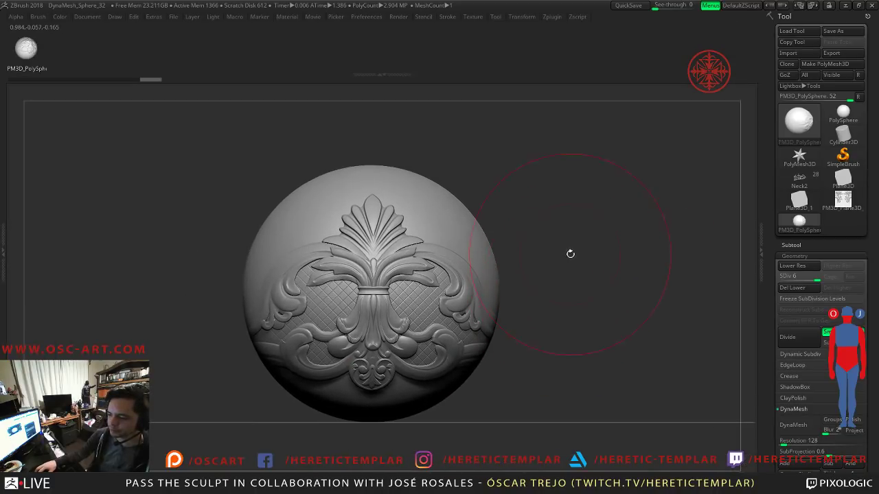
key(f)
drag(584, 268, 306, 257)
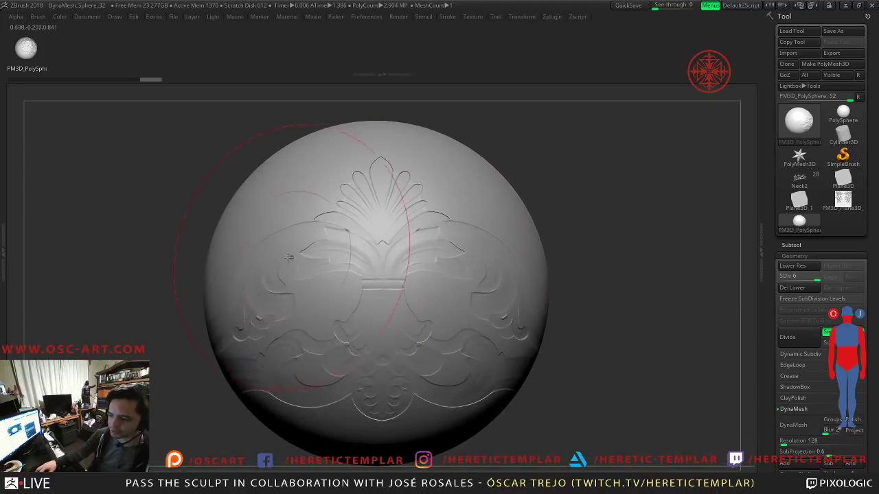
key(b)
key(Escape)
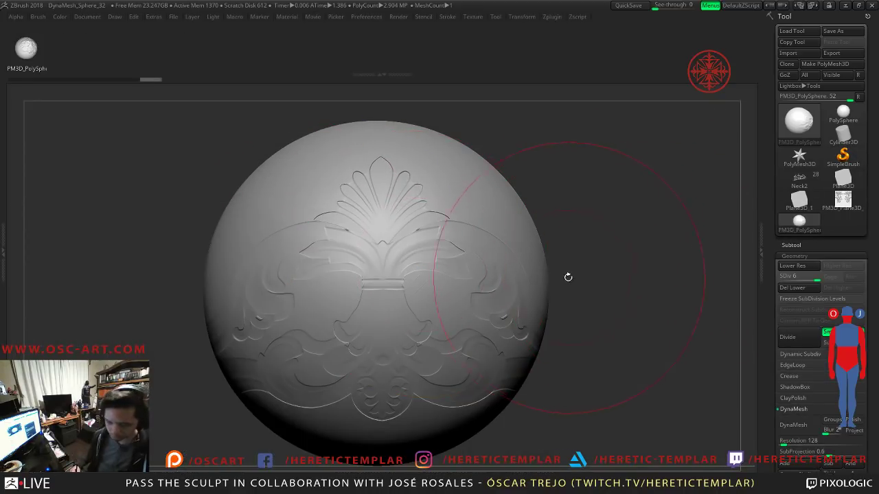
alt+drag(536, 281, 522, 261)
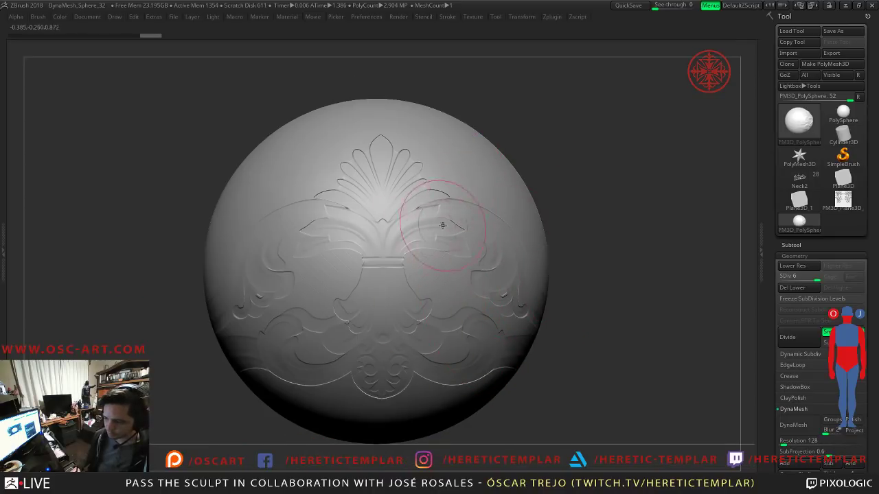
mouse_move(419, 202)
mouse_down()
mouse_move(470, 196)
mouse_move(405, 280)
mouse_up()
mouse_move(382, 338)
mouse_down()
mouse_move(474, 309)
mouse_move(500, 275)
mouse_up()
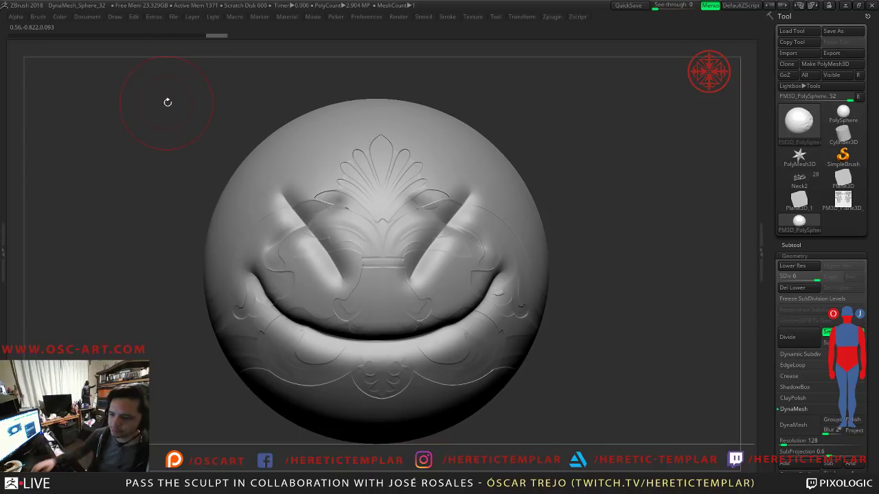
Step: Select the InsertMesh brush and frame the smiling face in the view
key(Tab)
click(47, 121)
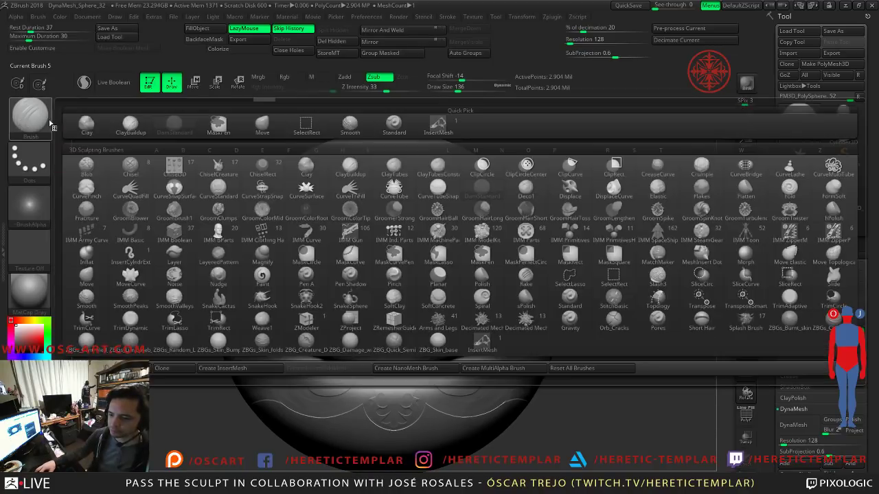
click(438, 123)
mouse_move(171, 198)
mouse_down()
mouse_move(196, 226)
mouse_move(343, 237)
mouse_move(559, 234)
mouse_move(405, 237)
mouse_move(620, 212)
mouse_move(282, 243)
mouse_up()
click(201, 274)
key(Tab)
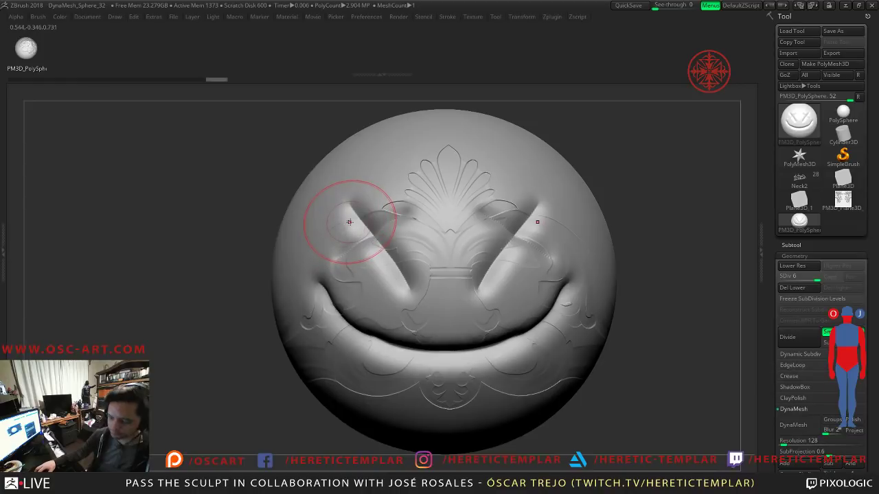
key(Tab)
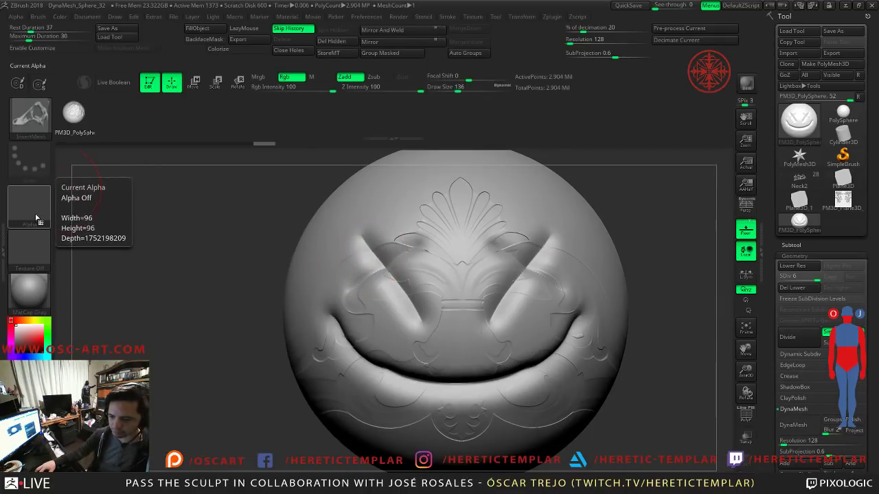
click(29, 206)
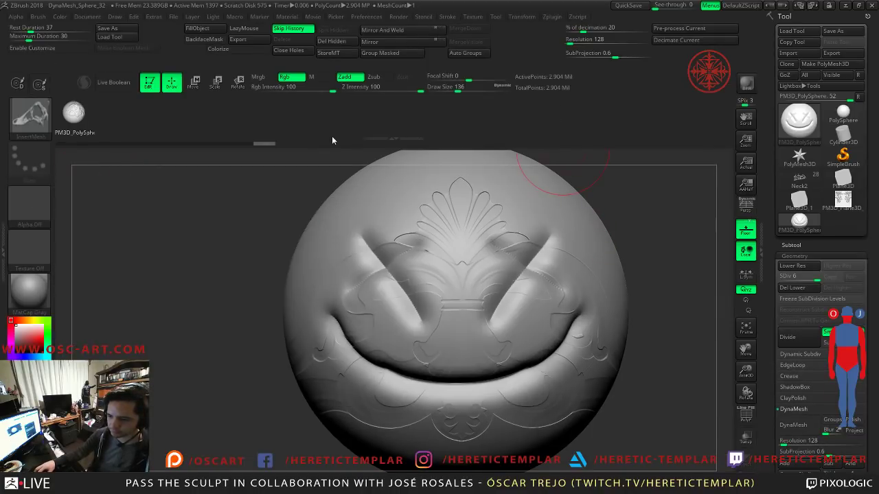
Step: Switch to the Standard brush with its ornament alpha and DragRect stroke
key(b)
key(s)
key(t)
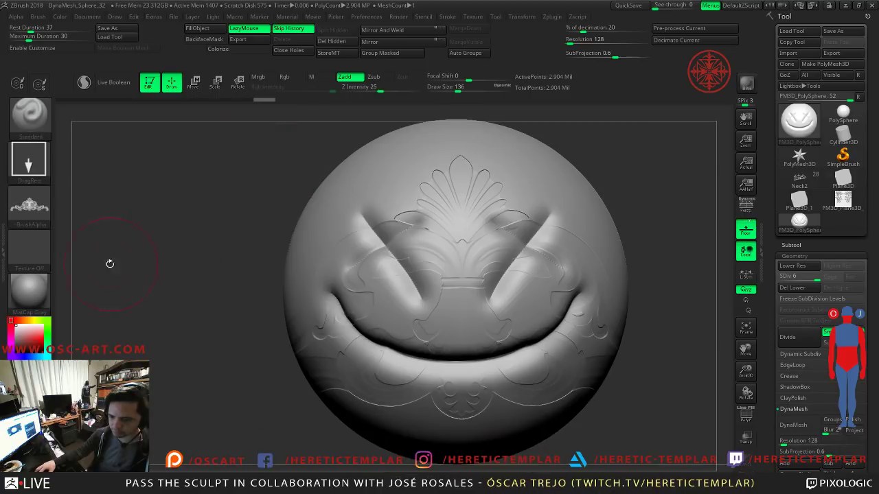
click(29, 206)
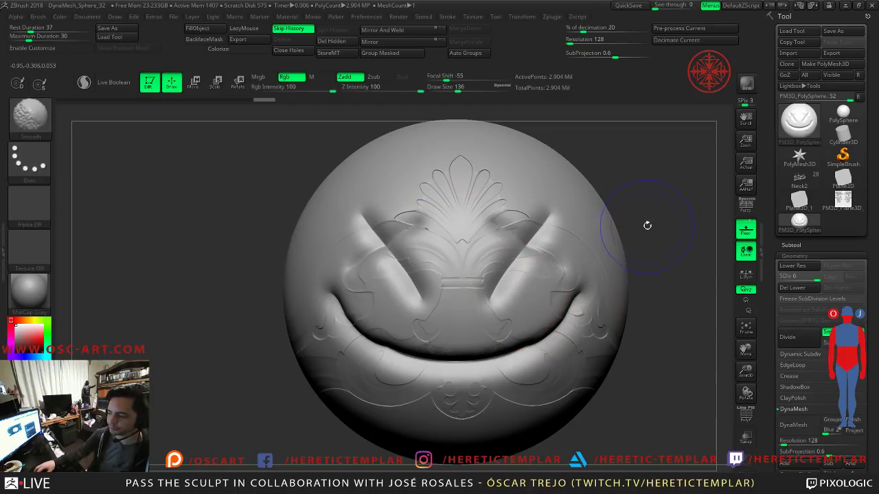
Step: Frame the smiling face large in the canvas and capture it as a texture with GrabDoc
key(Tab)
alt+drag(654, 225, 579, 180)
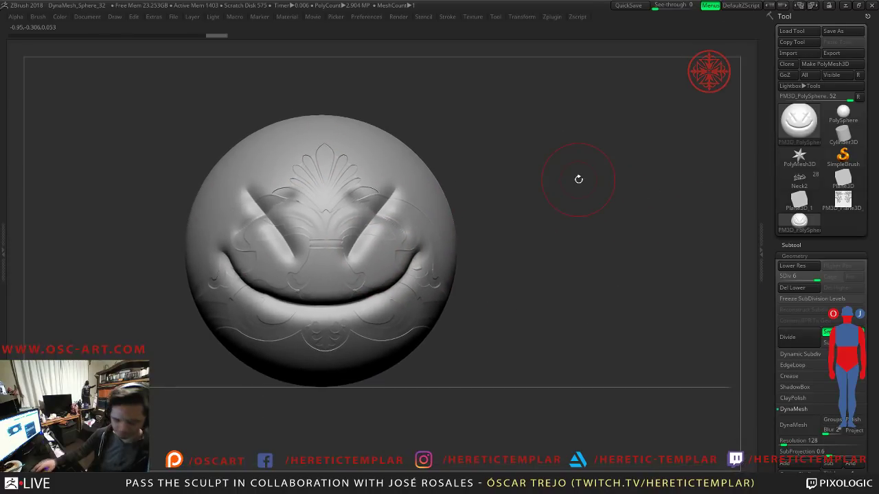
alt+drag(591, 146, 378, 183)
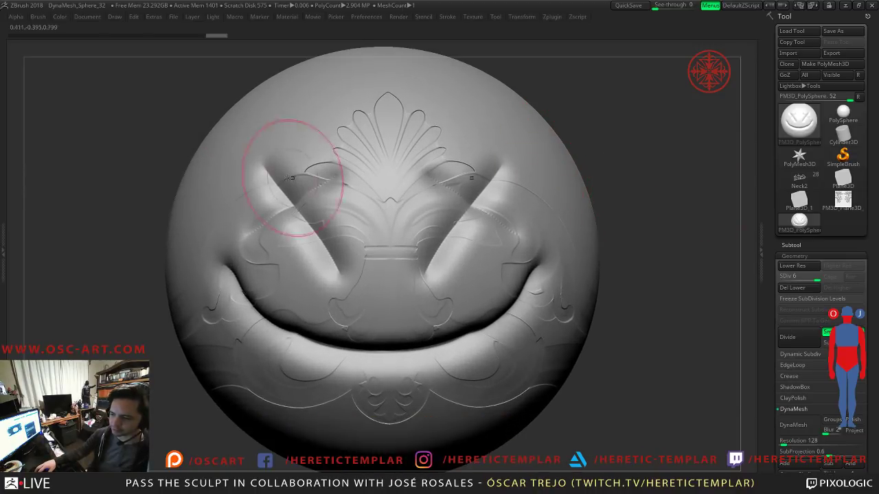
key(Tab)
click(29, 249)
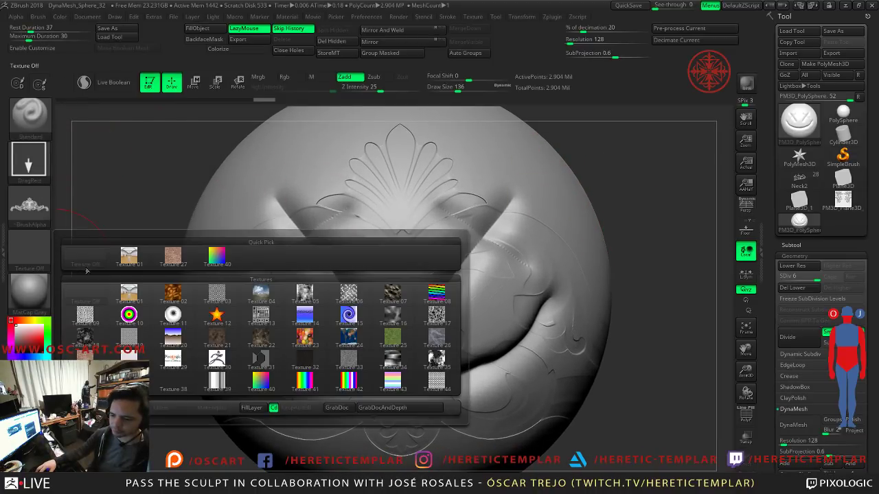
click(340, 407)
mouse_move(34, 245)
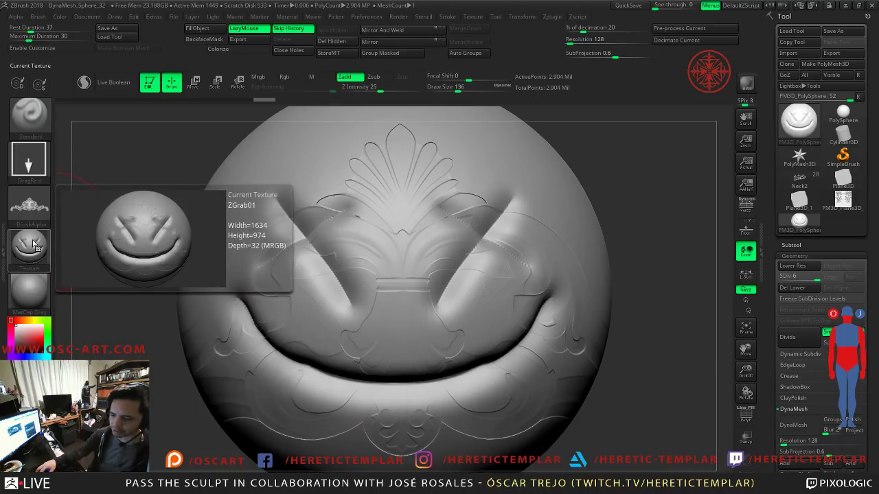
Step: Preview the image export of the grabbed face texture and close the preview
click(34, 245)
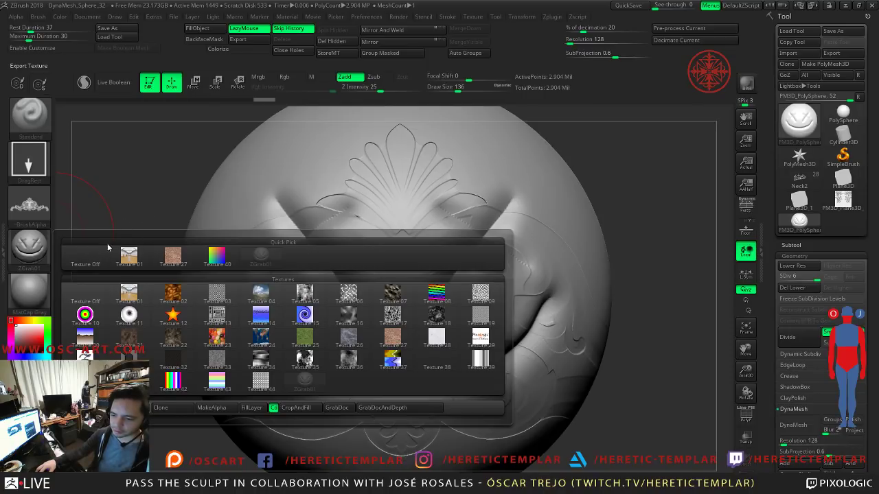
click(380, 255)
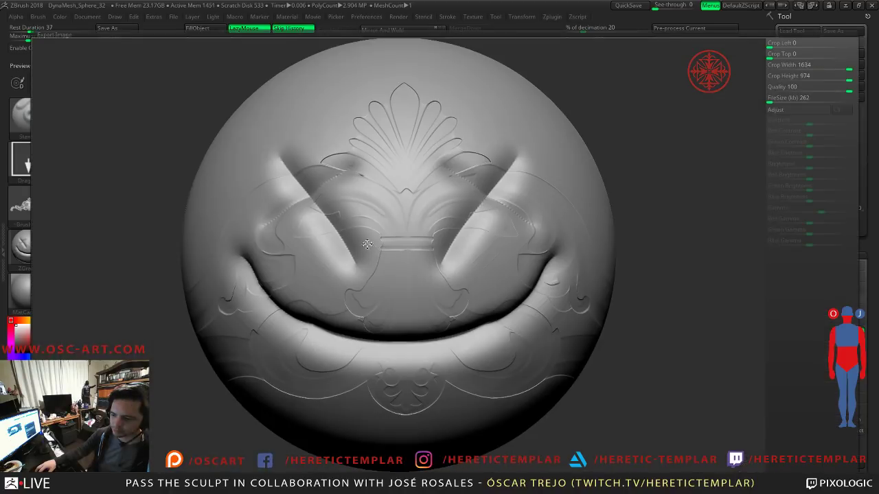
click(442, 261)
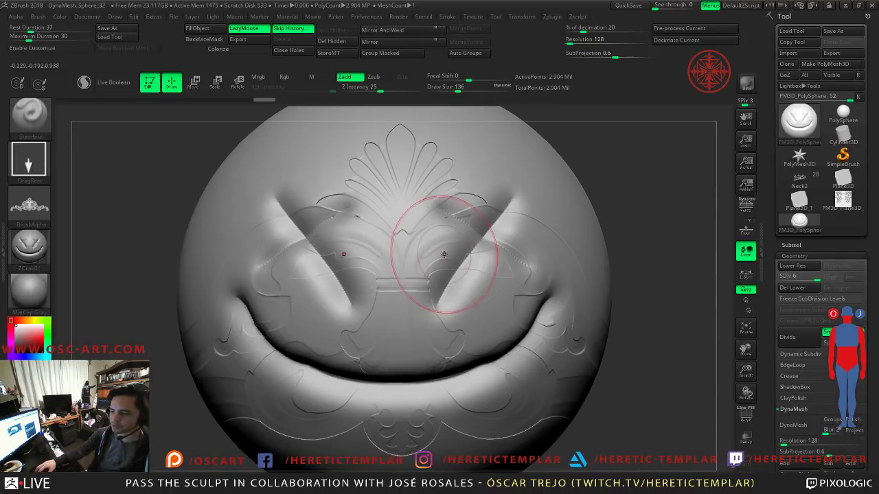
Step: Make the custom InsertMesh brush the active brush
click(30, 115)
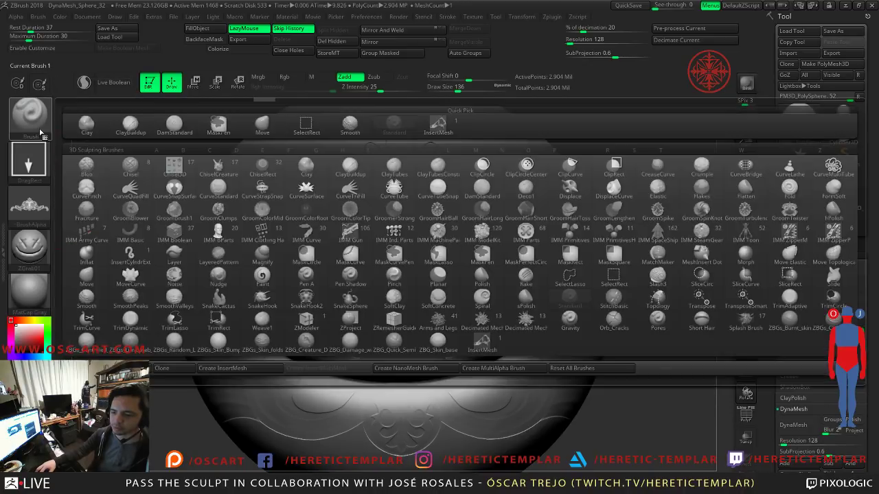
click(429, 133)
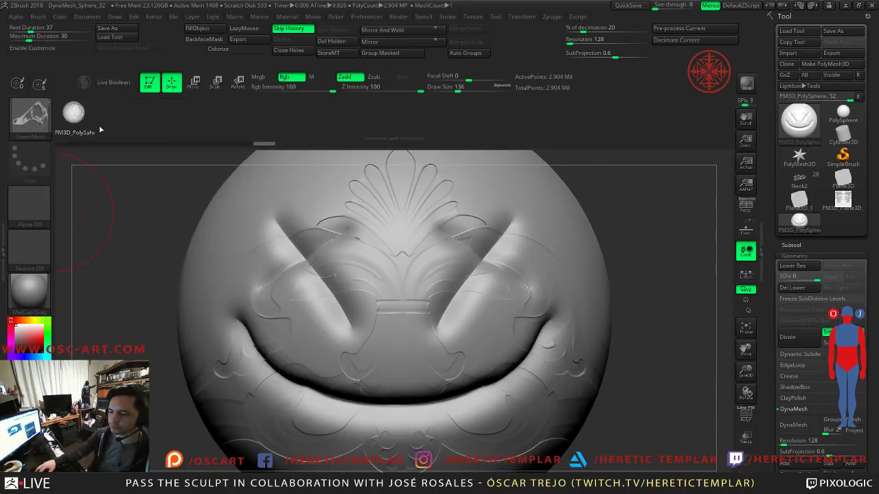
click(31, 127)
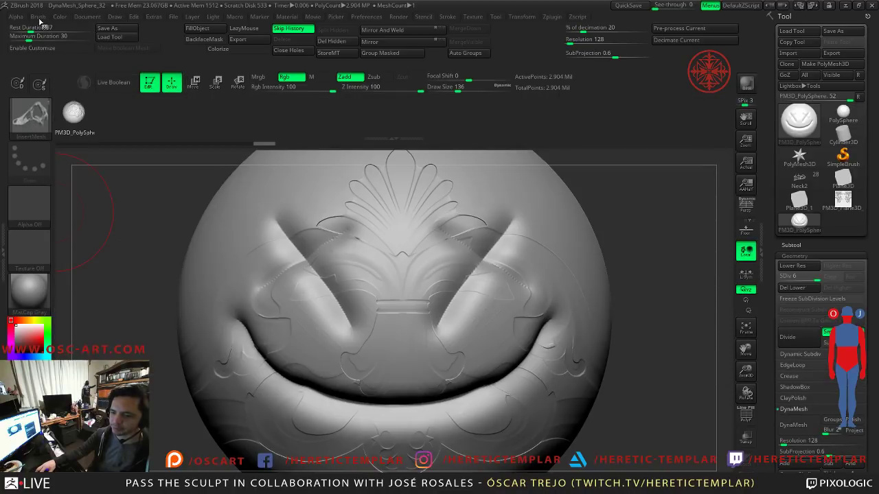
Step: Assign the captured face image as the icon of the custom InsertMesh brush
click(38, 16)
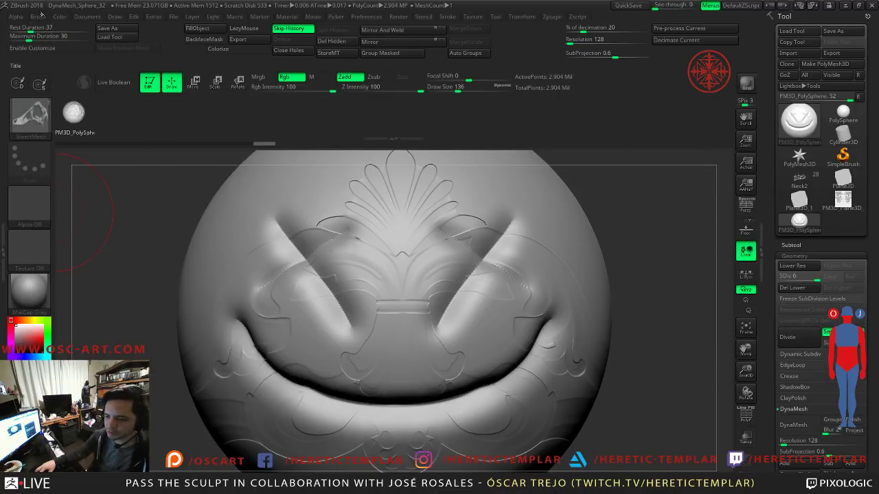
click(40, 16)
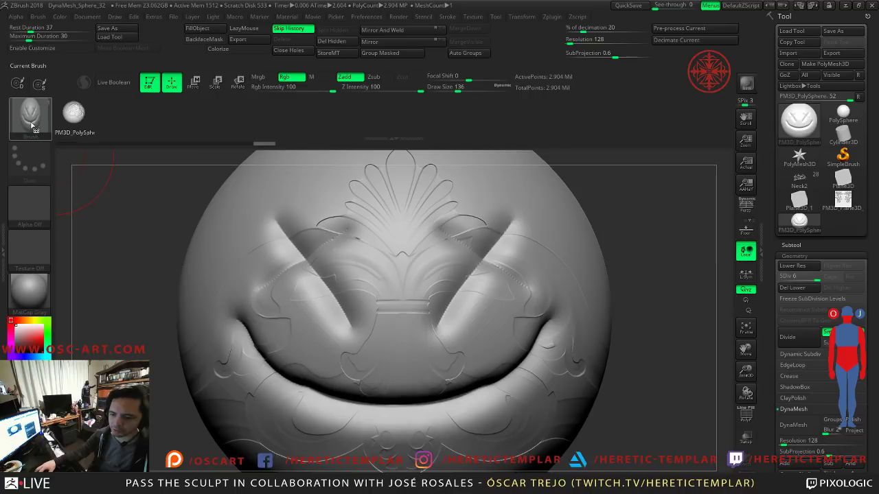
mouse_move(32, 125)
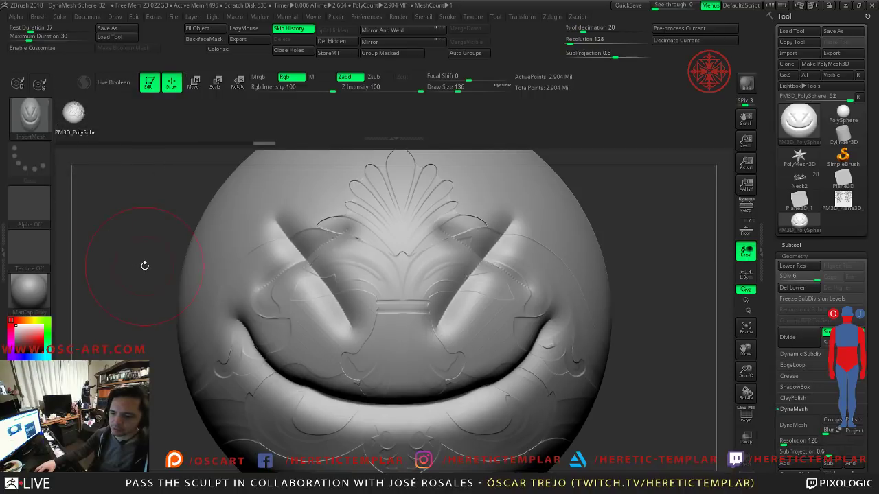
key(Tab)
key(Tab)
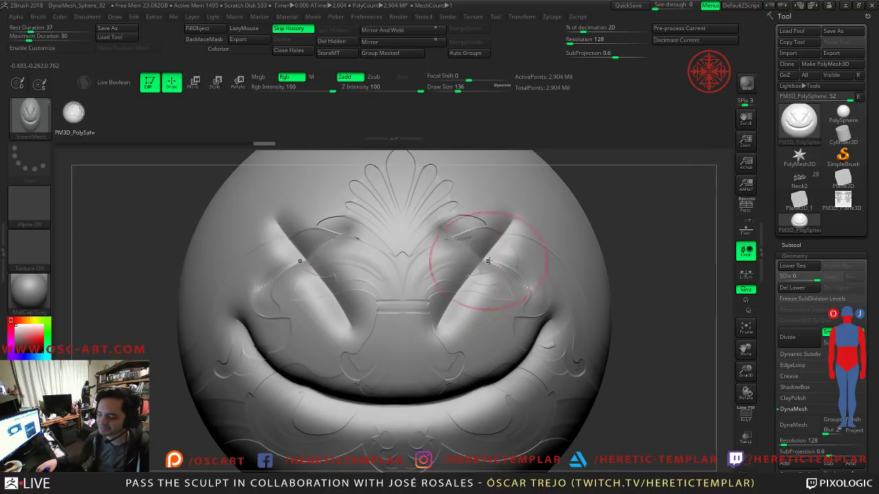
Step: Frame the whole smiling sphere in the canvas and review the alpha palette with its GrabDoc option
key(f)
mouse_move(610, 261)
mouse_down()
mouse_move(559, 268)
mouse_move(591, 267)
mouse_up()
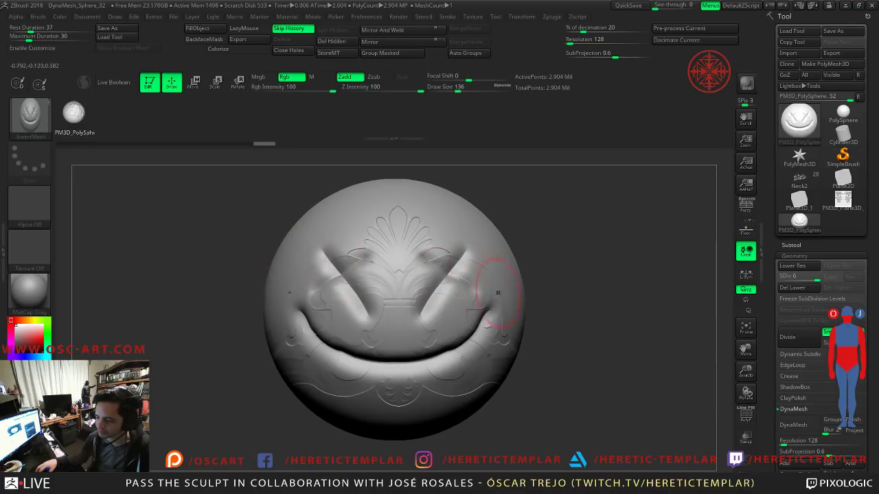
key(f)
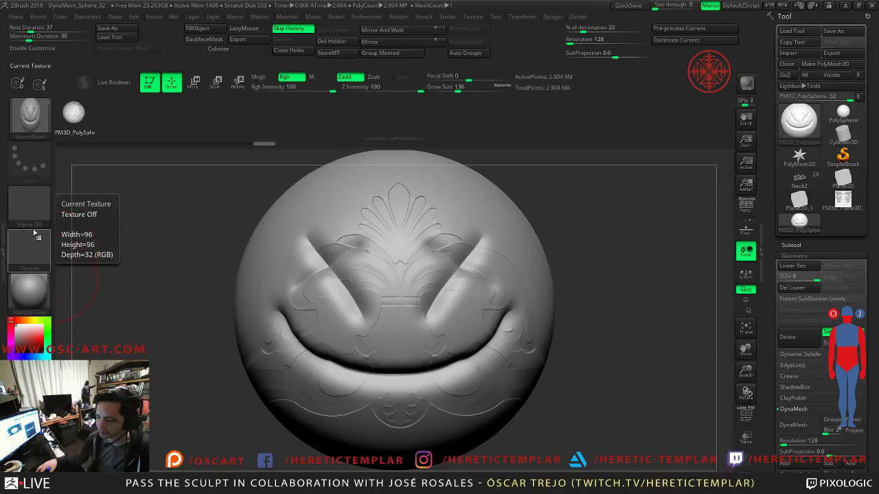
click(29, 206)
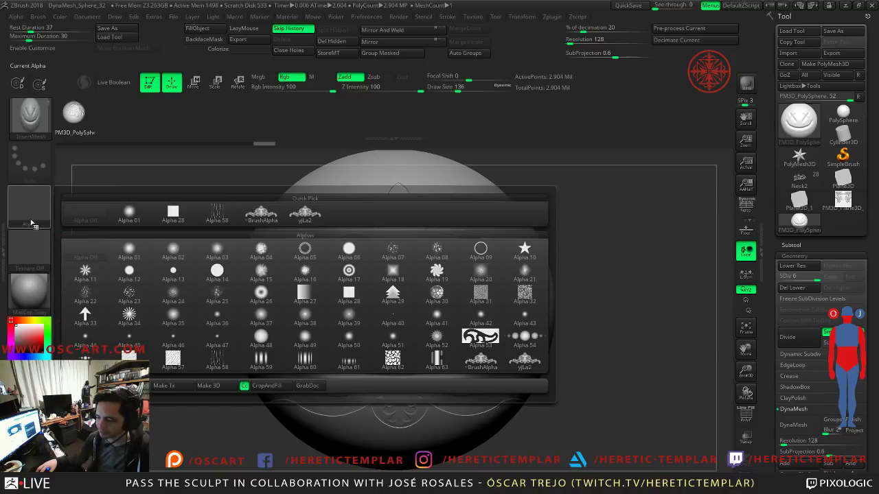
click(308, 386)
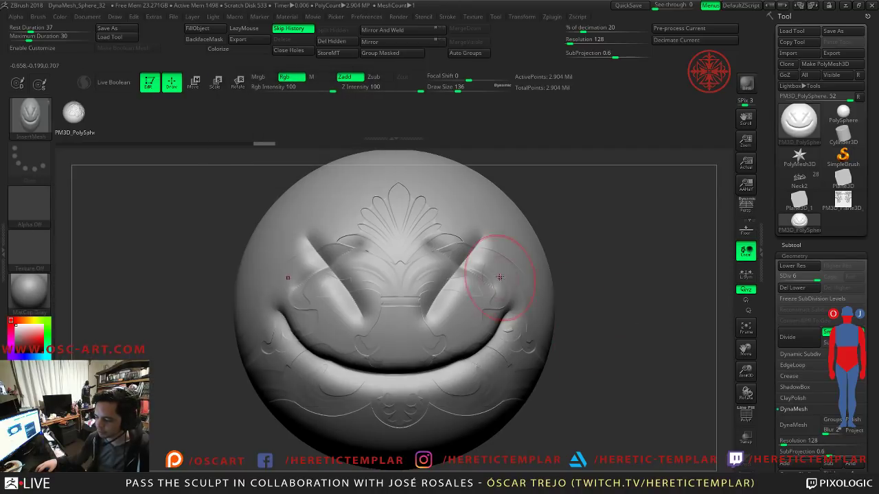
Step: Place a small ornamented sphere on the canvas beside the large smiling face
key(Tab)
drag(392, 250, 398, 195)
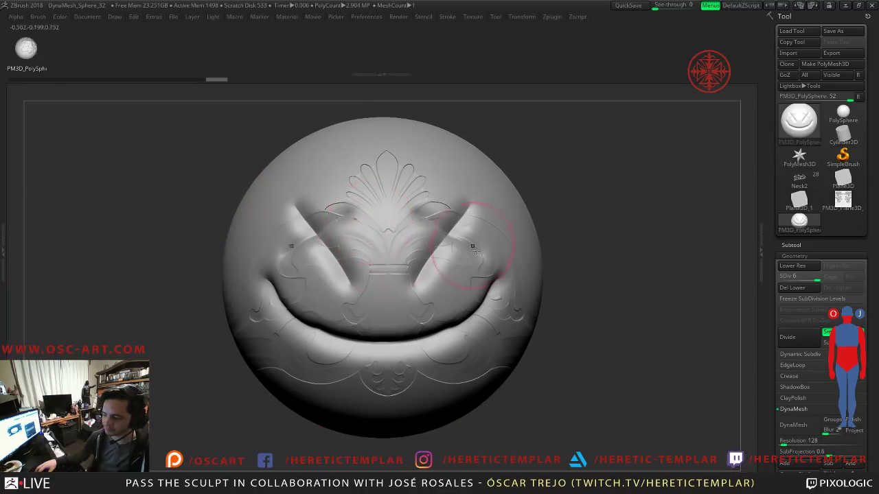
key(Tab)
shift+drag(529, 185, 550, 199)
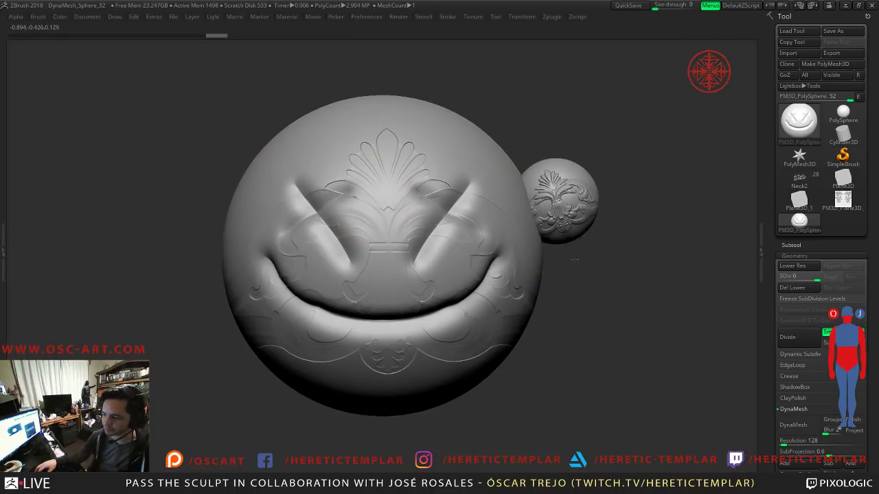
key(Tab)
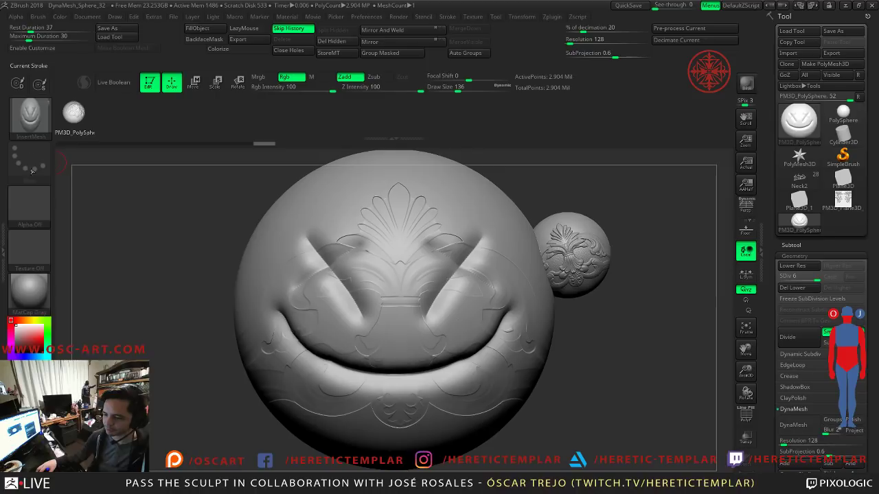
Step: Set the captured face image as the current texture and review the texture export option
click(37, 223)
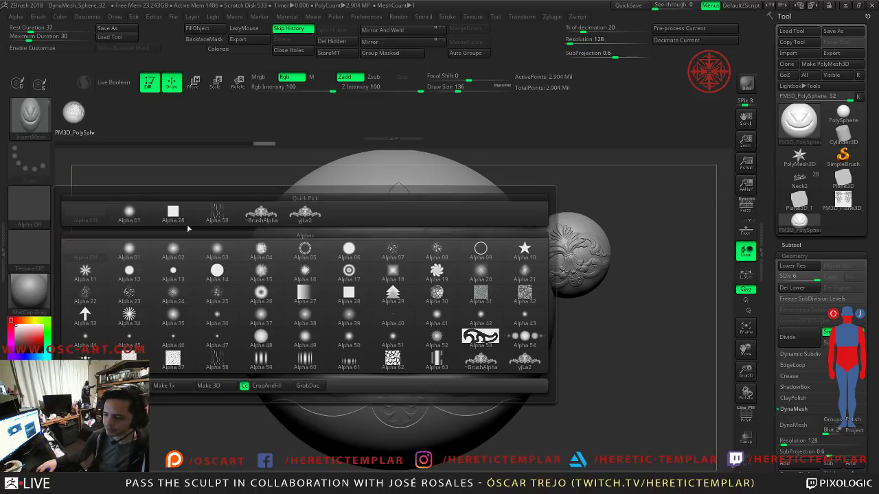
click(31, 261)
click(260, 258)
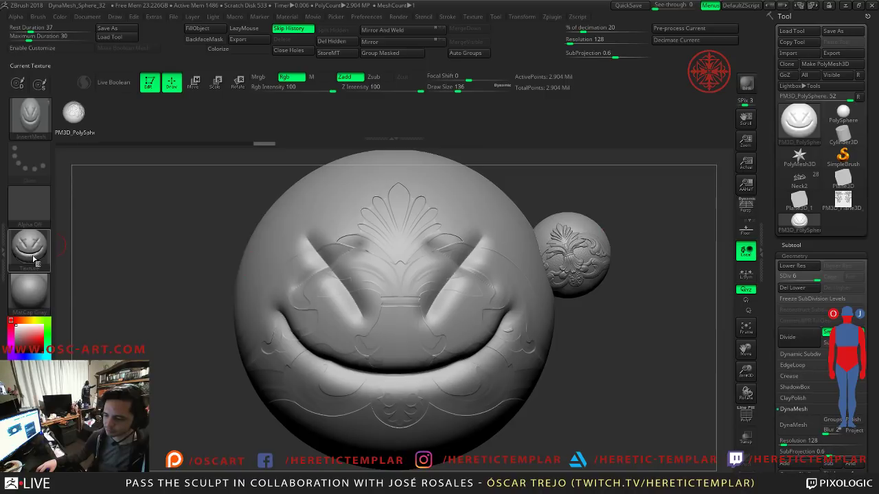
click(32, 254)
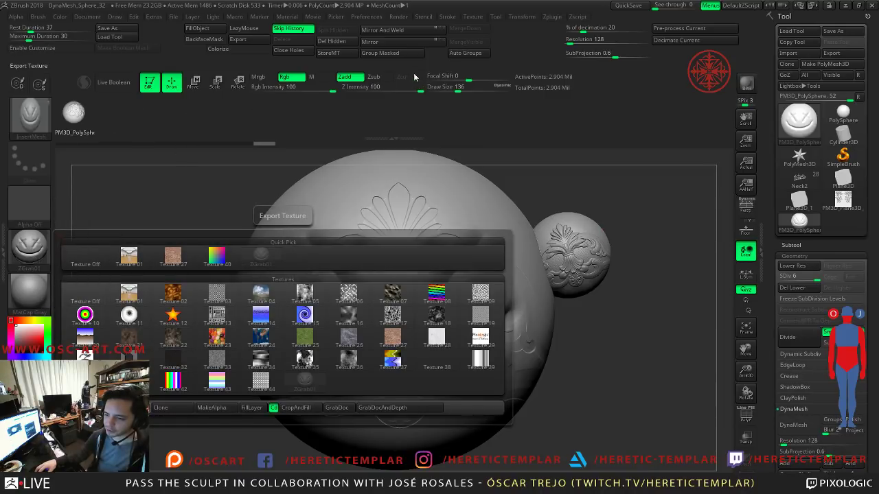
click(429, 29)
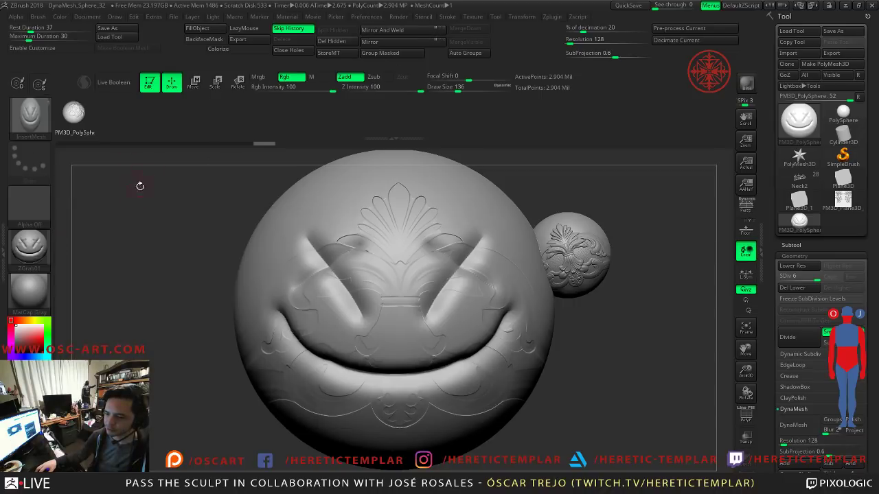
Step: Switch to the Standard brush and back to the custom InsertMesh brush through the brush palette
key(b)
key(s)
key(t)
click(30, 115)
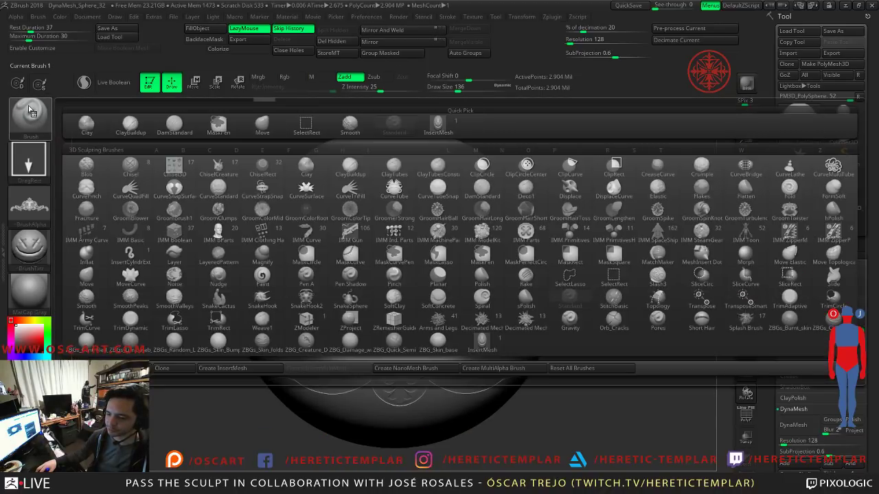
click(482, 340)
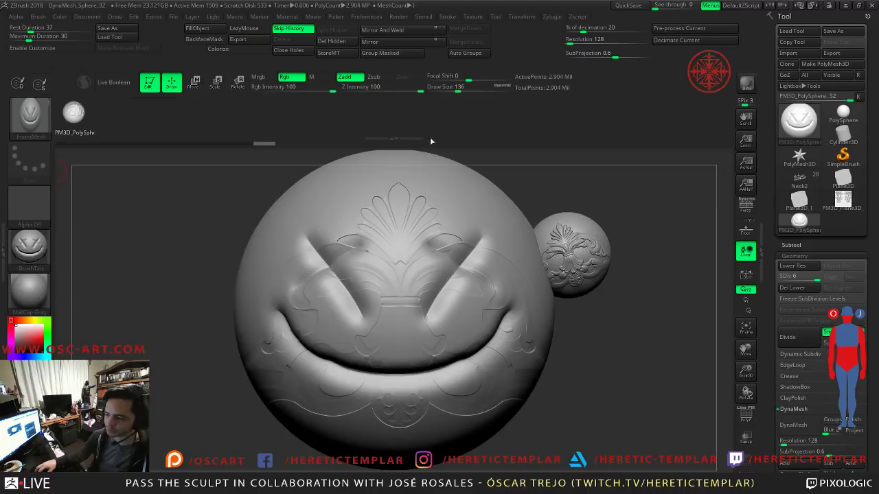
Step: Clear the InsertMesh brush's icon and reassign the face texture to it with SelectIcon
click(30, 118)
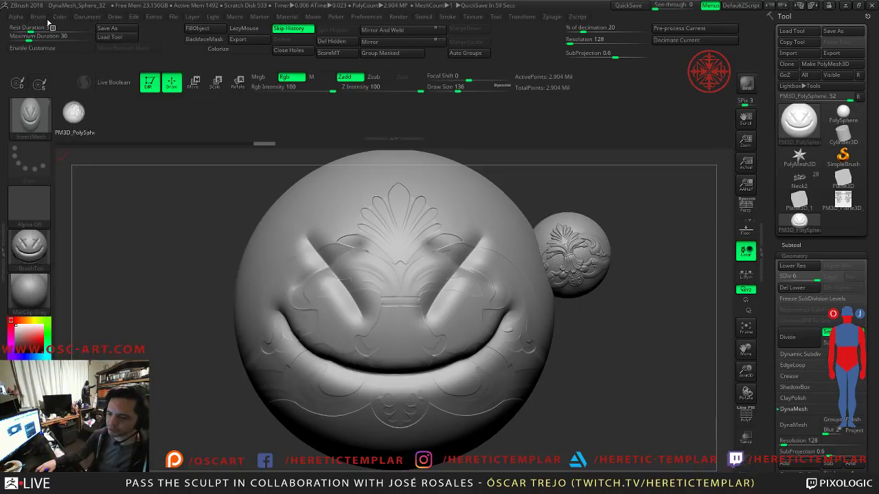
mouse_move(42, 18)
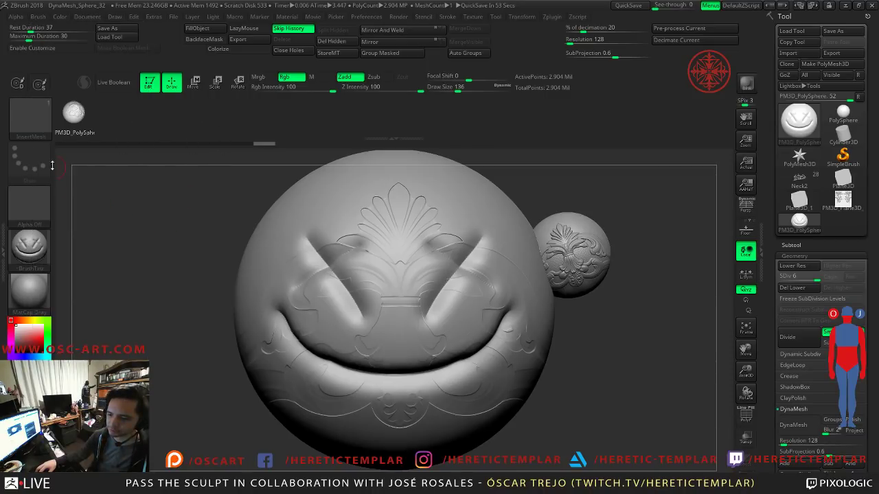
click(44, 132)
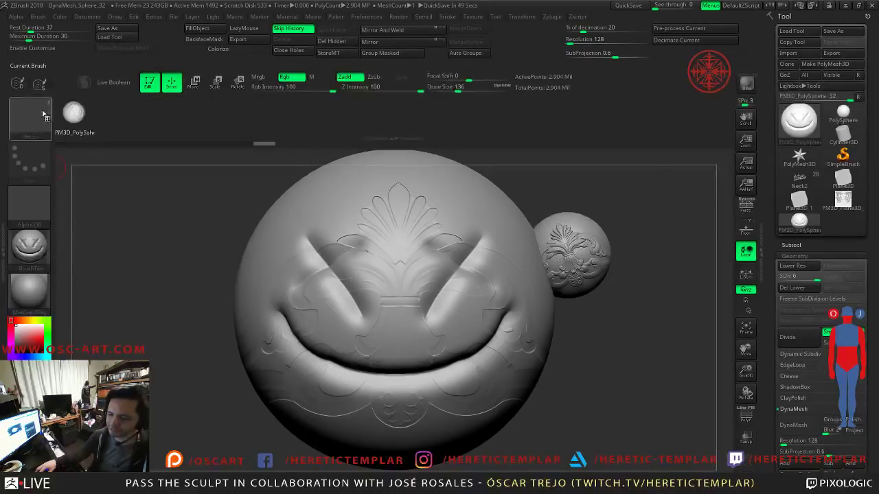
click(44, 115)
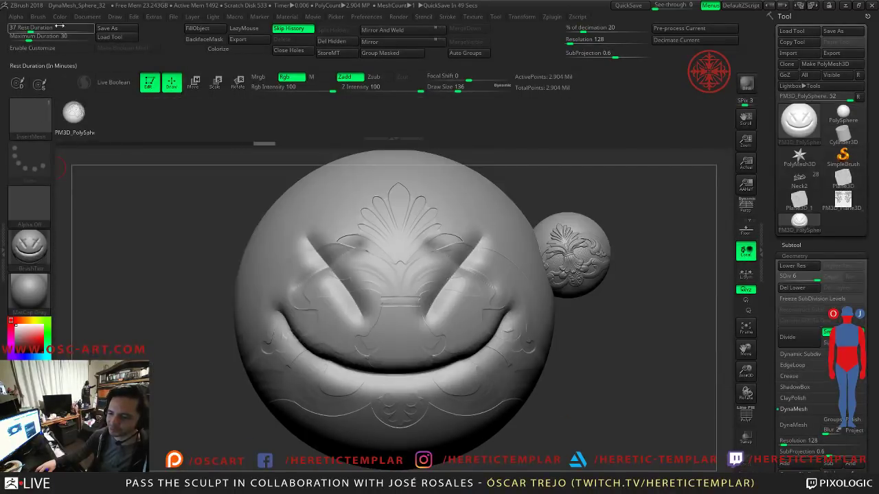
click(40, 16)
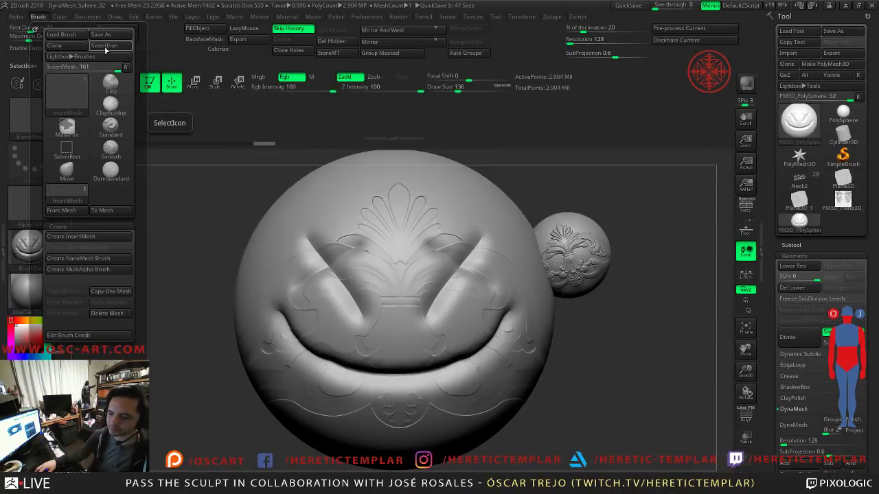
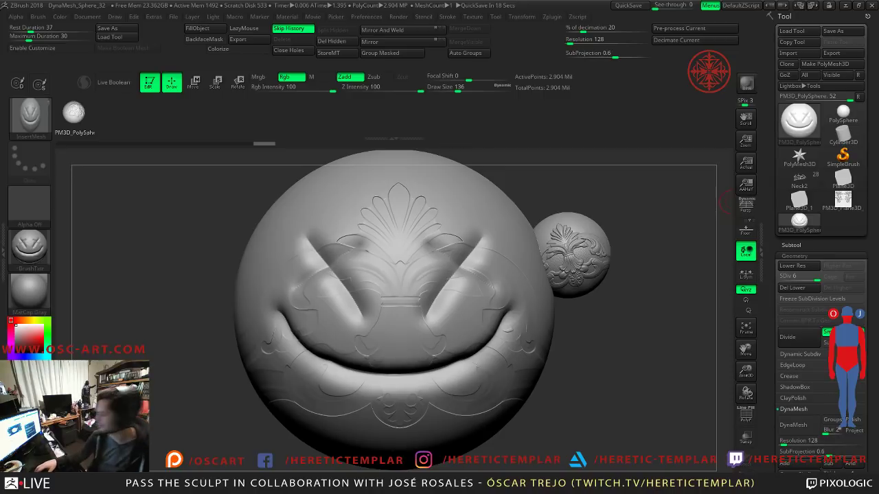
Step: Switch to the Neck2 tool, clear the canvas and redraw the creature bust facing front at its centre
click(799, 180)
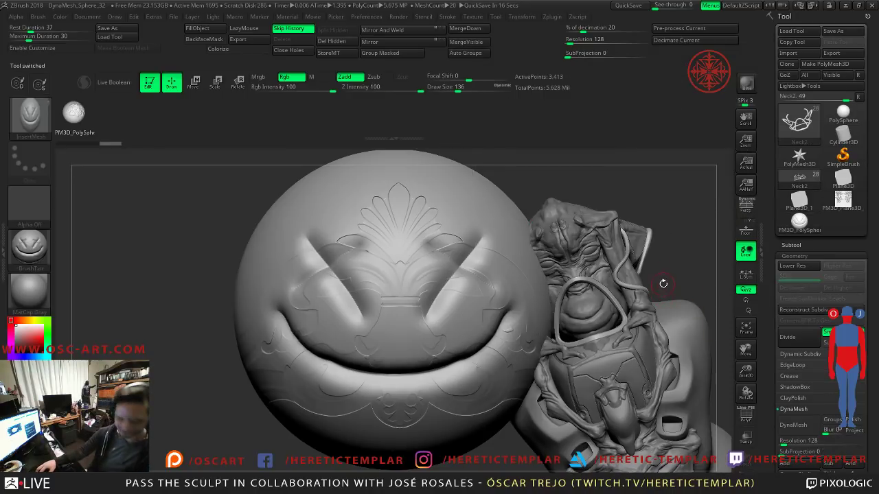
key(ctrl+n)
drag(373, 261, 692, 324)
alt+drag(662, 257, 665, 214)
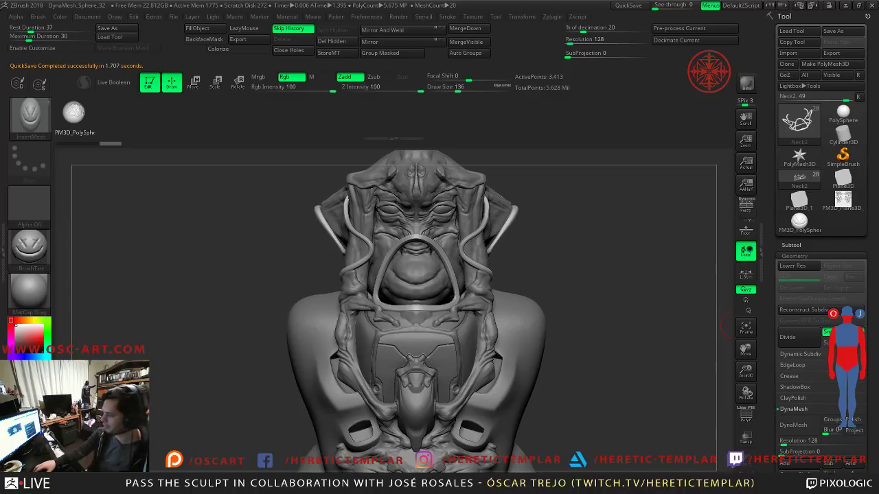
Step: Switch to the Cylinder3D primitive, frame it from the front and convert it to a PolyMesh3D
click(843, 133)
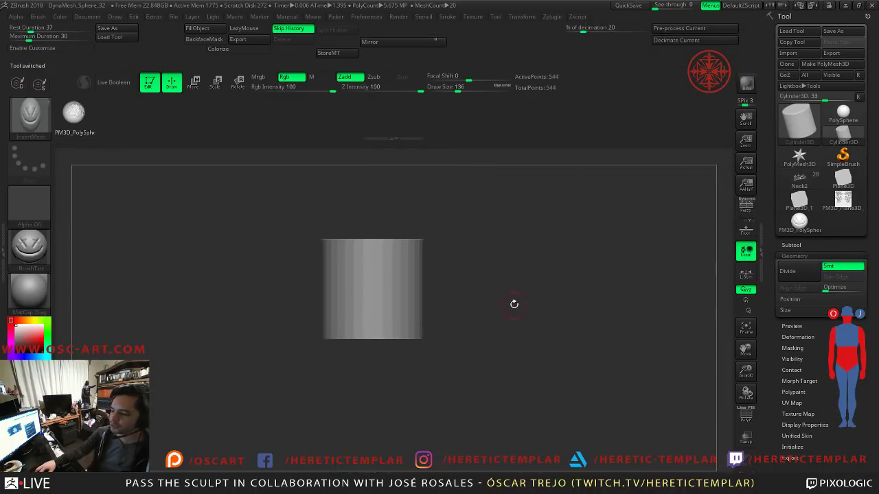
shift+drag(520, 285, 520, 295)
key(f)
shift+drag(551, 350, 565, 252)
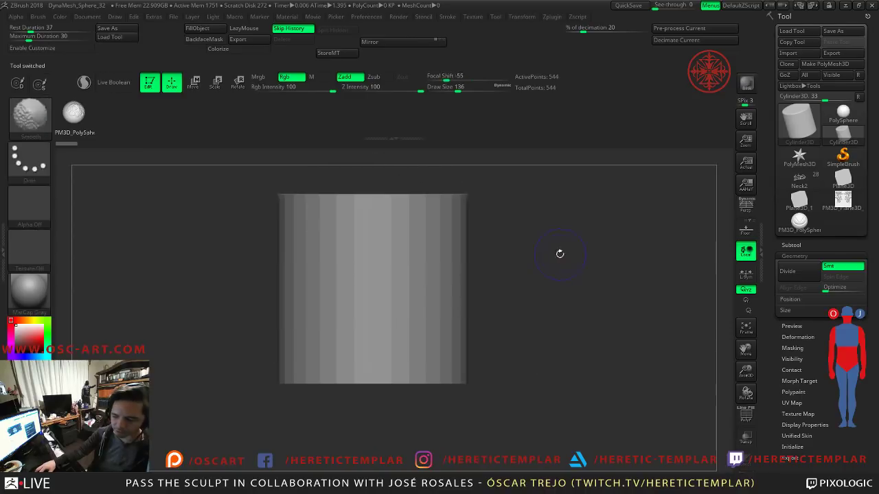
click(844, 64)
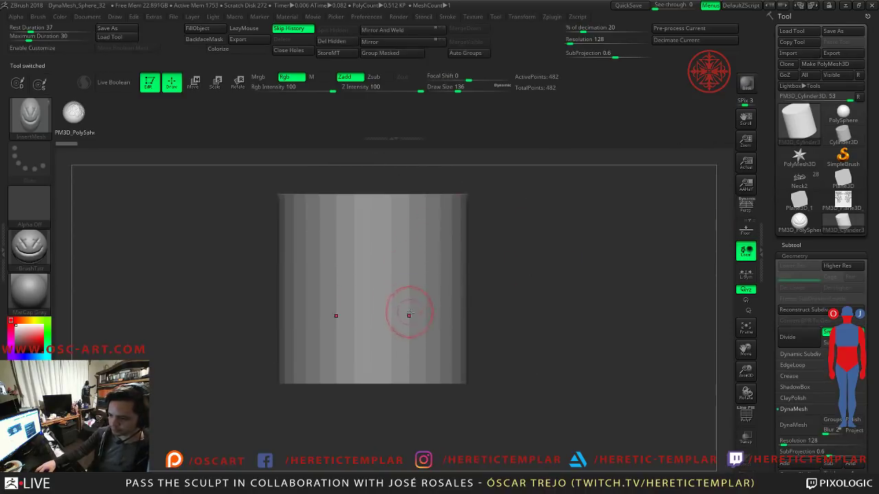
Step: Choose the SnakeHook brush, adjust its draw size and enable Sculptris Pro
key(b)
key(s)
key(h)
key(s)
drag(382, 270, 399, 270)
key(backslash)
Step: Pull curved horns and branching lobes symmetrically out of the cylinder with the SnakeHook brush, enlarging the brush to draw size 508
mouse_move(521, 287)
alt+mouse_down()
mouse_move(453, 265)
mouse_move(461, 256)
mouse_move(573, 322)
alt+mouse_up()
key(s)
mouse_move(418, 313)
mouse_down()
mouse_move(457, 313)
mouse_move(447, 344)
mouse_move(433, 323)
mouse_move(419, 351)
mouse_move(431, 374)
mouse_move(439, 322)
mouse_move(514, 305)
mouse_up()
key(s)
mouse_move(460, 323)
mouse_down()
mouse_move(501, 357)
mouse_move(523, 351)
mouse_up()
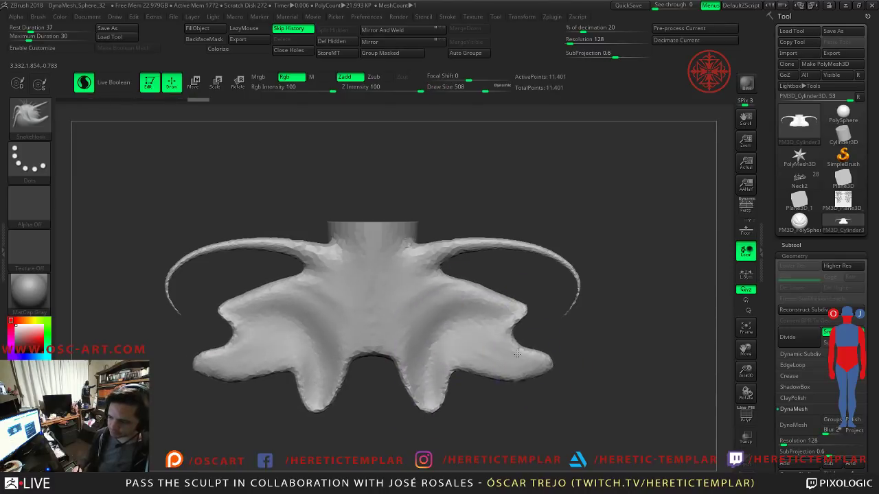
mouse_move(451, 294)
mouse_down()
mouse_move(446, 226)
mouse_move(525, 165)
mouse_up()
drag(474, 213, 451, 241)
Step: Undo all the SnakeHook strokes on the cylinder
key(ctrl+z)
key(ctrl+z)
key(ctrl+z)
key(ctrl+z)
key(ctrl+z)
key(ctrl+z)
key(ctrl+z)
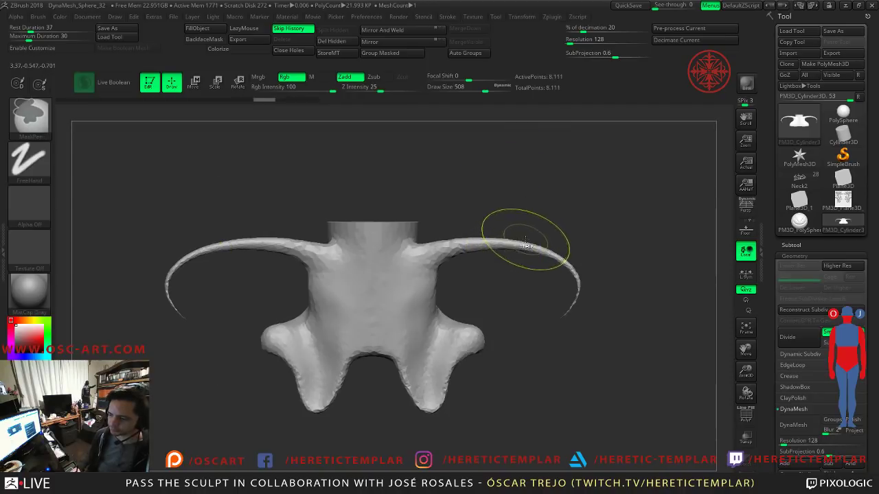
key(ctrl+z)
key(ctrl+z)
key(ctrl+z)
key(ctrl+z)
key(ctrl+z)
key(ctrl+z)
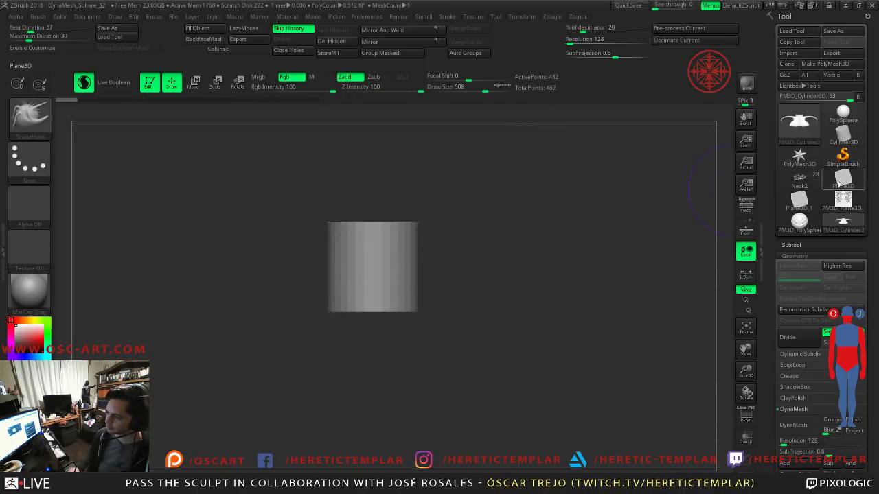
Step: Switch to the Plane3D_1 primitive, convert it to a PolyMesh3D and frame it larger in the canvas
click(839, 182)
key(f)
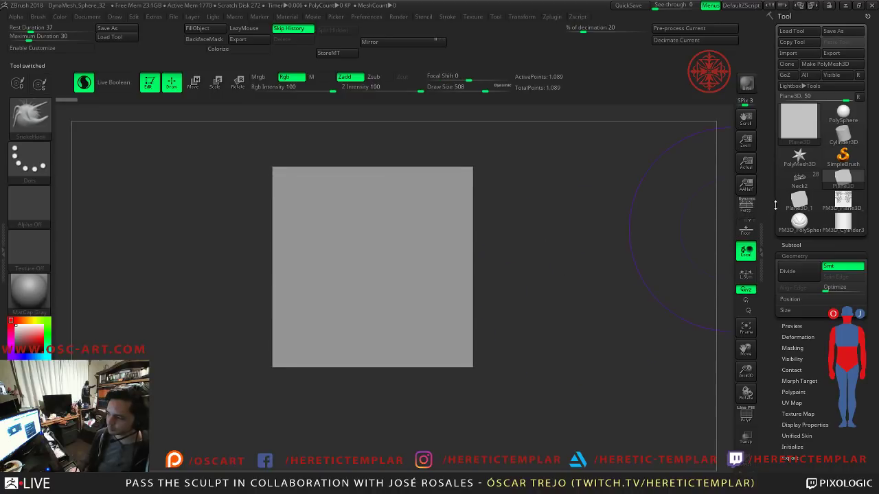
click(798, 199)
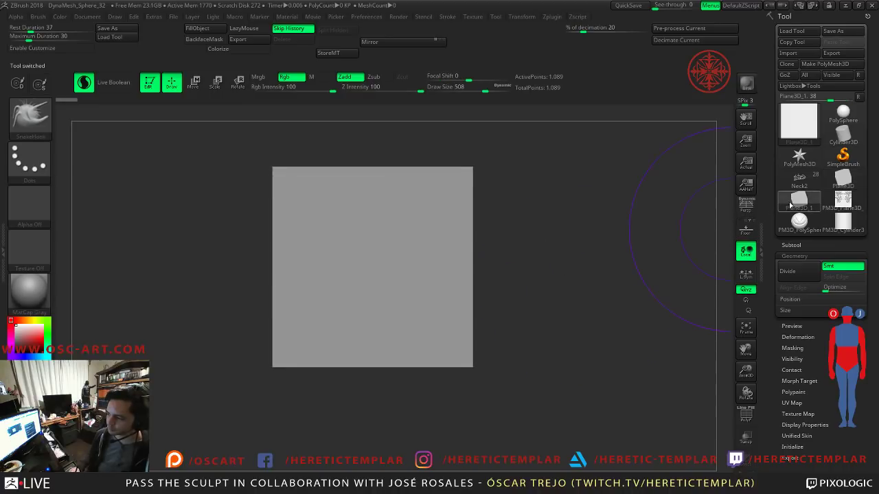
click(837, 64)
mouse_move(644, 215)
alt+mouse_down()
mouse_move(603, 205)
mouse_move(652, 251)
mouse_move(655, 230)
mouse_move(629, 254)
alt+mouse_up()
Step: Reduce the draw size to 177 and switch from the plane to the star-shaped PolyMesh3D tool
key(s)
drag(491, 291, 418, 295)
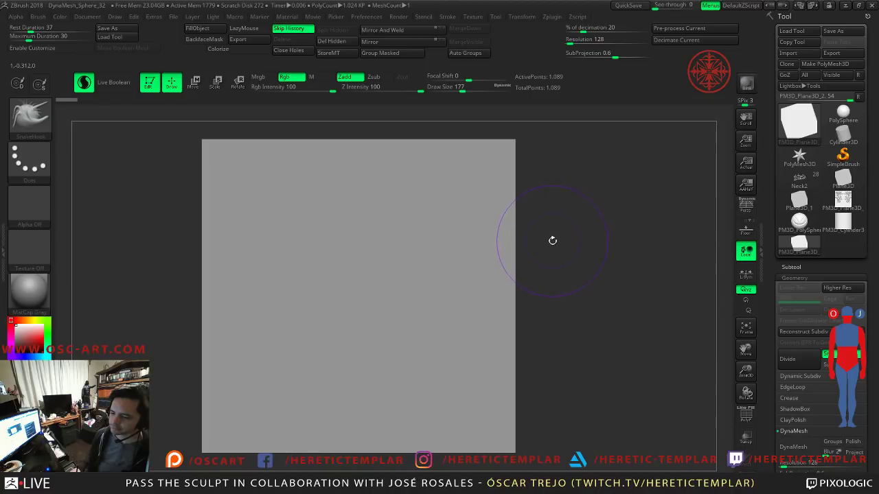
click(31, 218)
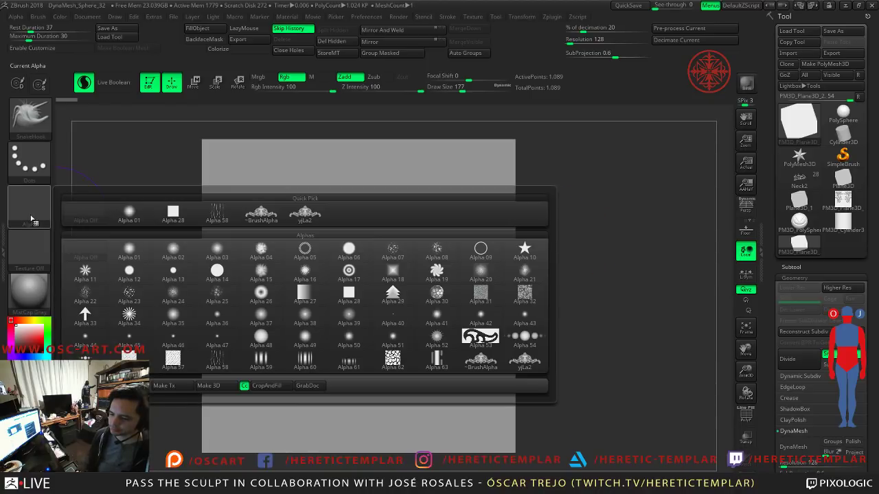
click(798, 180)
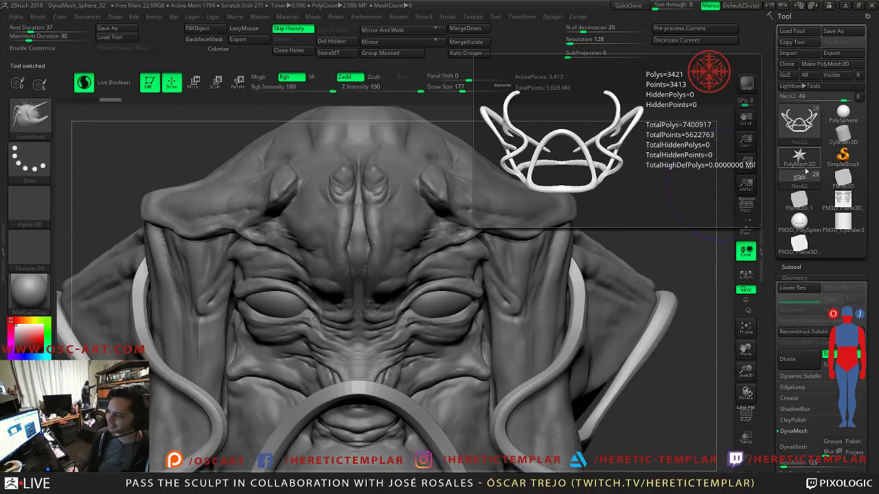
click(801, 159)
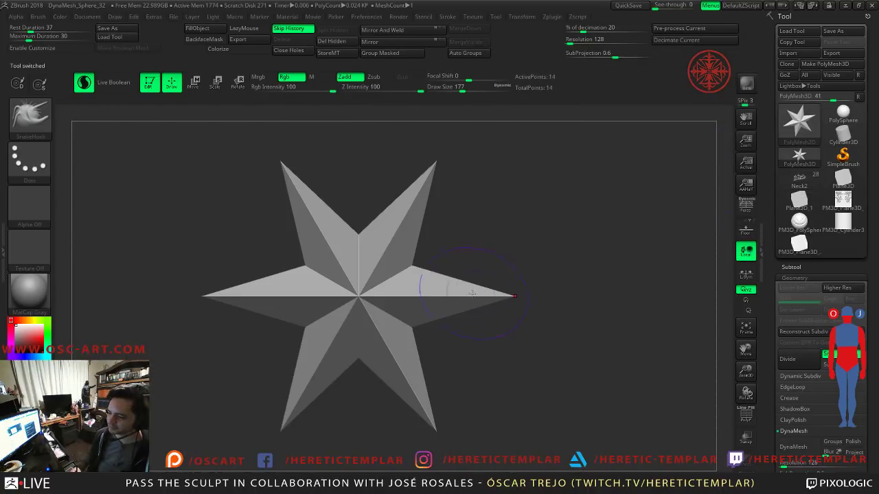
Step: Pull the star's two side points into long drooping horns with the SnakeHook brush, reducing the draw size to 112
key(s)
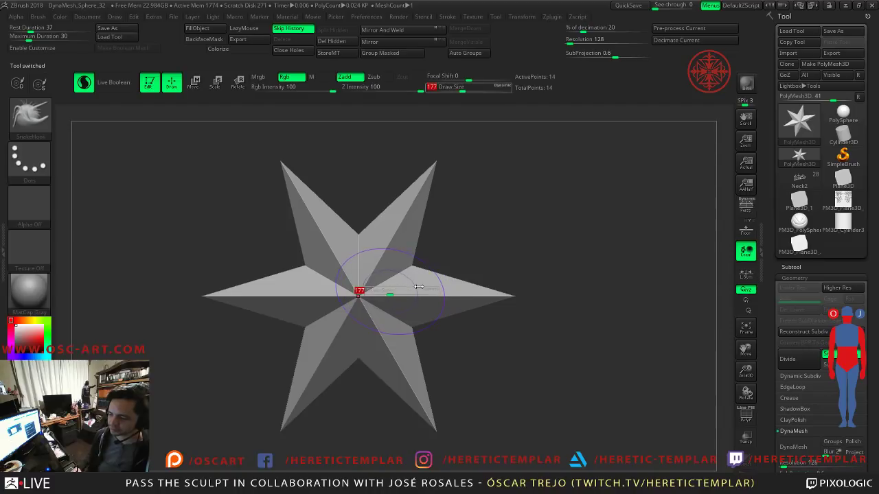
click(412, 271)
key(s)
mouse_move(453, 294)
mouse_down()
mouse_move(508, 293)
mouse_move(611, 412)
mouse_move(621, 412)
mouse_up()
drag(487, 280, 532, 267)
mouse_move(488, 247)
mouse_down()
mouse_move(480, 149)
mouse_move(594, 186)
mouse_move(298, 248)
mouse_move(467, 227)
mouse_move(453, 228)
mouse_up()
key(s)
shift+drag(503, 214, 552, 209)
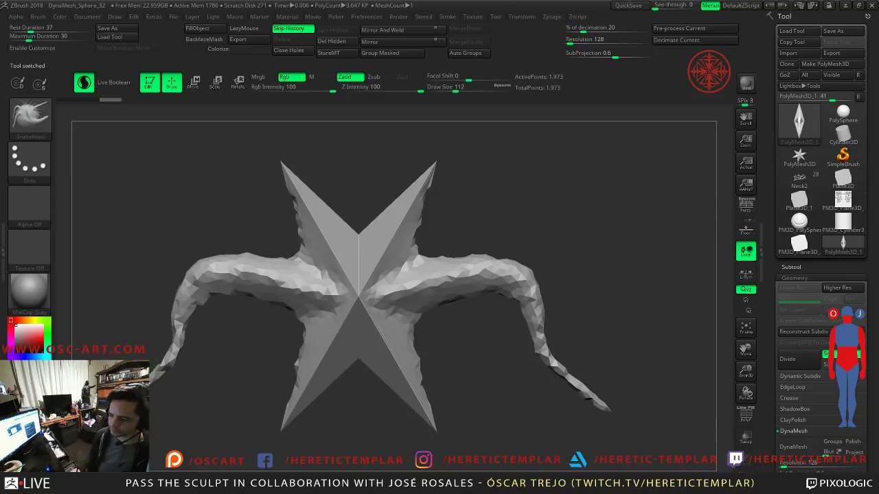
Step: Pull curved branches and curling tips symmetrically out of the star's upper and lower points and side horns with SnakeHook
mouse_move(423, 204)
mouse_down()
mouse_move(591, 210)
mouse_move(635, 228)
mouse_up()
mouse_move(412, 273)
mouse_down()
mouse_move(563, 361)
mouse_move(487, 346)
mouse_up()
mouse_move(406, 374)
mouse_down()
mouse_move(379, 439)
mouse_move(499, 444)
mouse_up()
drag(427, 274, 503, 205)
drag(475, 267, 598, 279)
drag(501, 209, 585, 270)
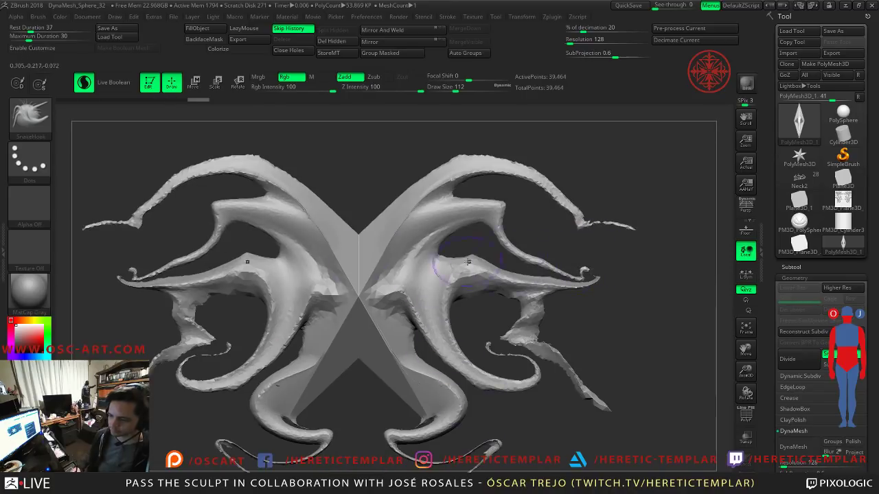
Step: Clear the canvas, redraw the scrollwork mesh in Edit mode and frame it
click(30, 206)
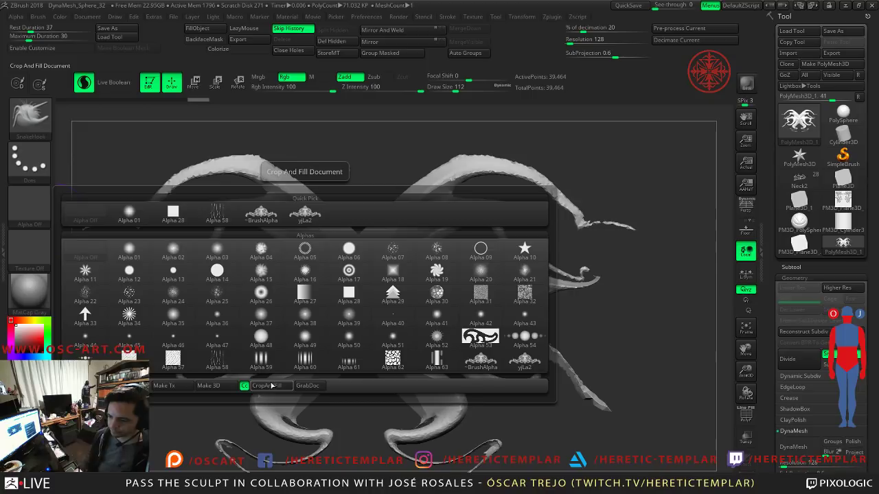
click(506, 278)
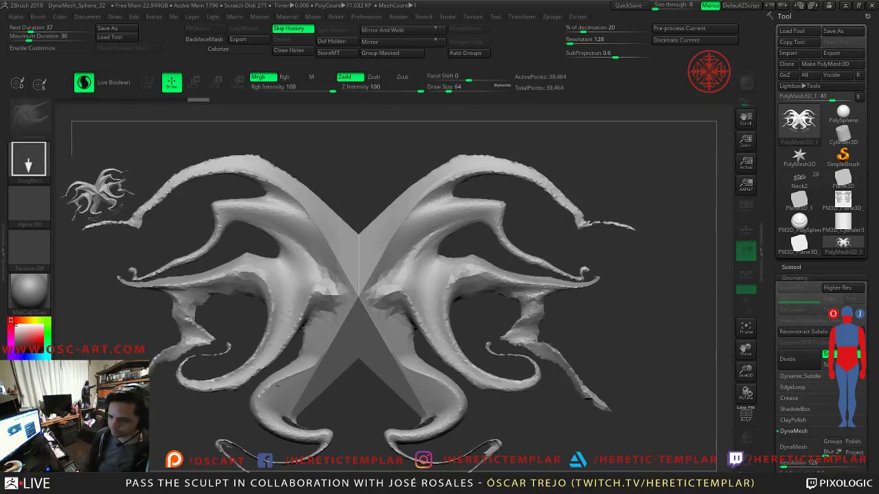
key(ctrl+n)
drag(373, 257, 515, 309)
key(t)
key(f)
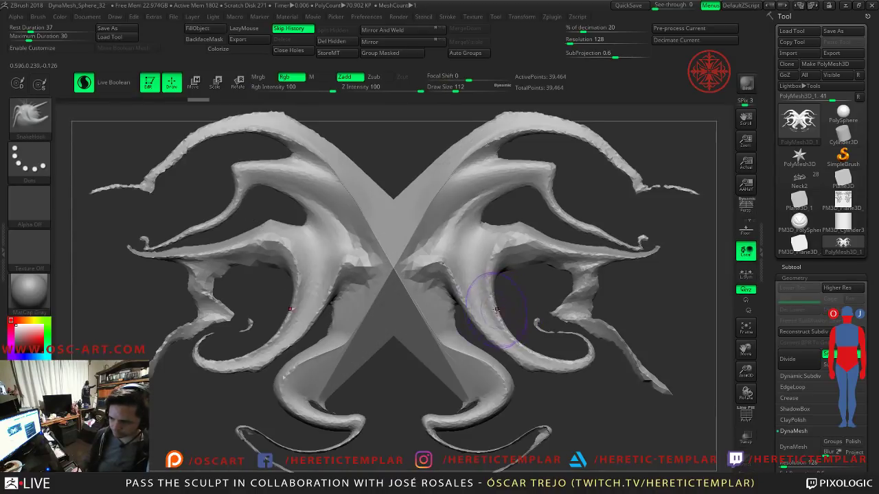
Step: Grab an alpha of the scrollwork from the document and look it up among the available alphas
click(30, 203)
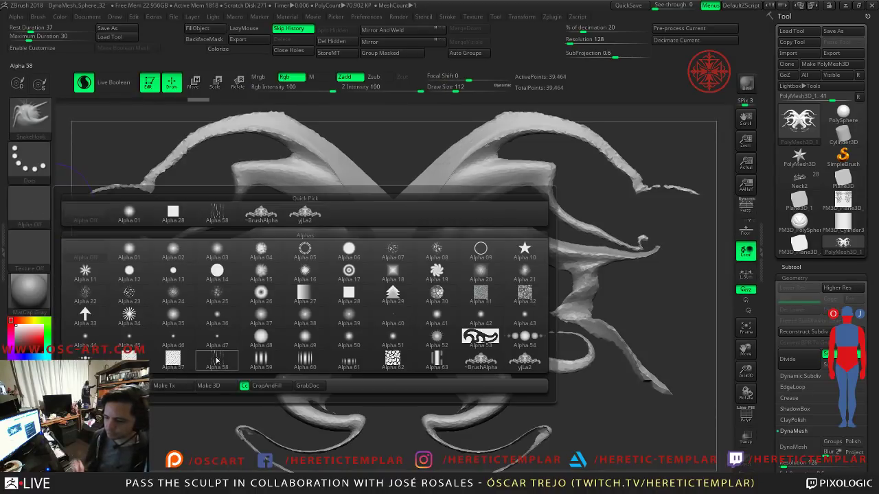
click(307, 386)
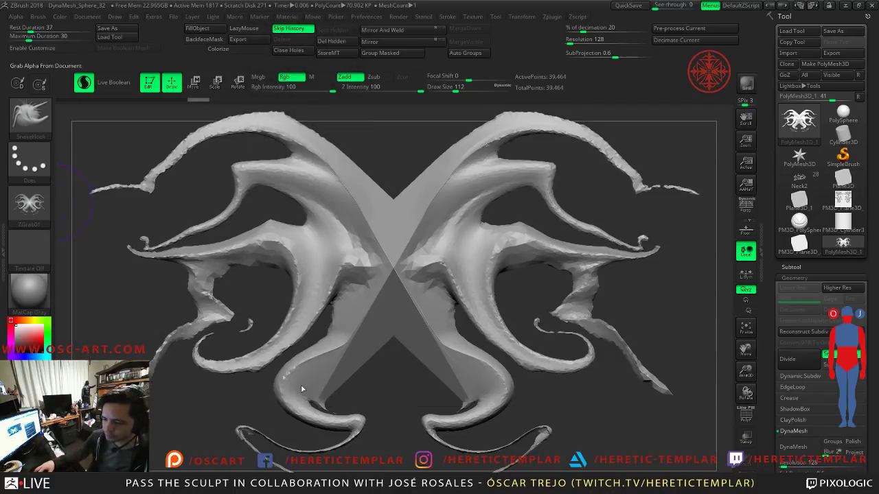
click(34, 196)
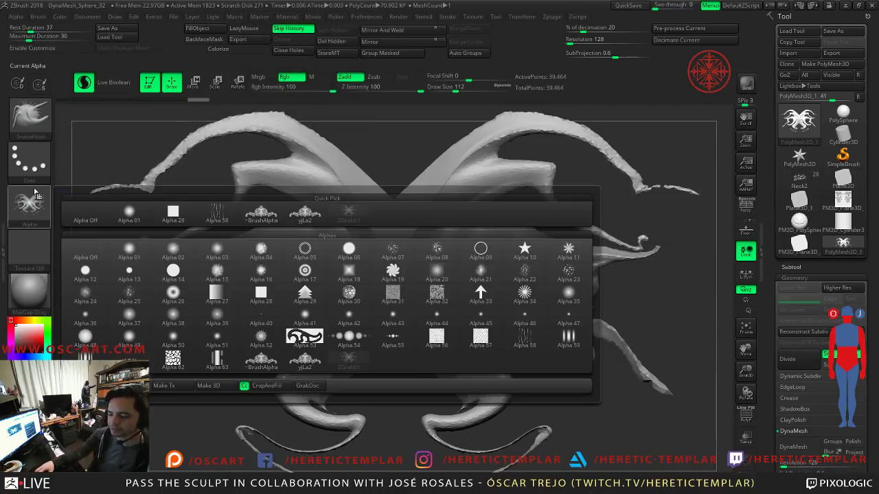
click(42, 204)
click(40, 210)
click(41, 214)
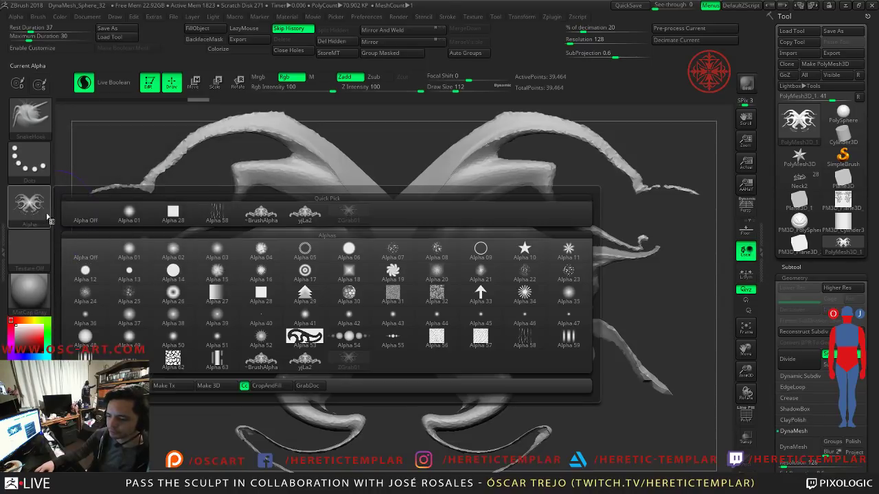
Step: Enlarge the scrollwork to fill the canvas, check the grabbed alpha's details and grab the document as an alpha again
key(Tab)
alt+drag(697, 226, 703, 221)
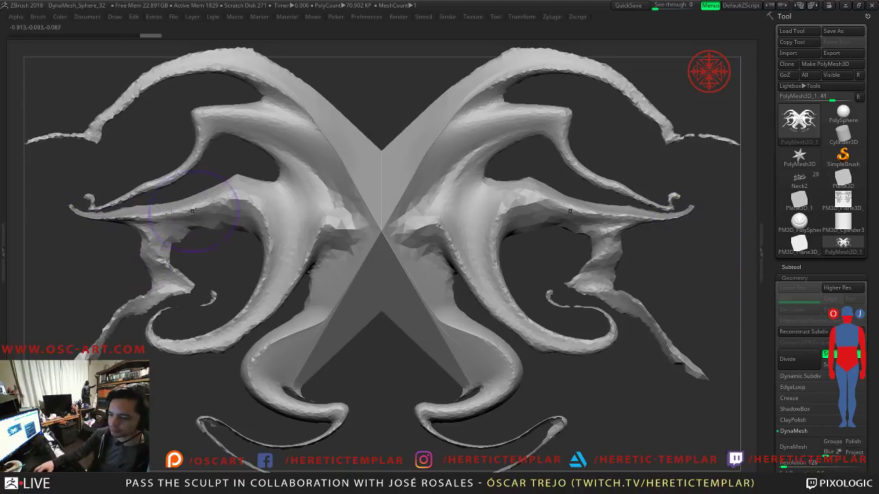
key(Tab)
mouse_move(41, 209)
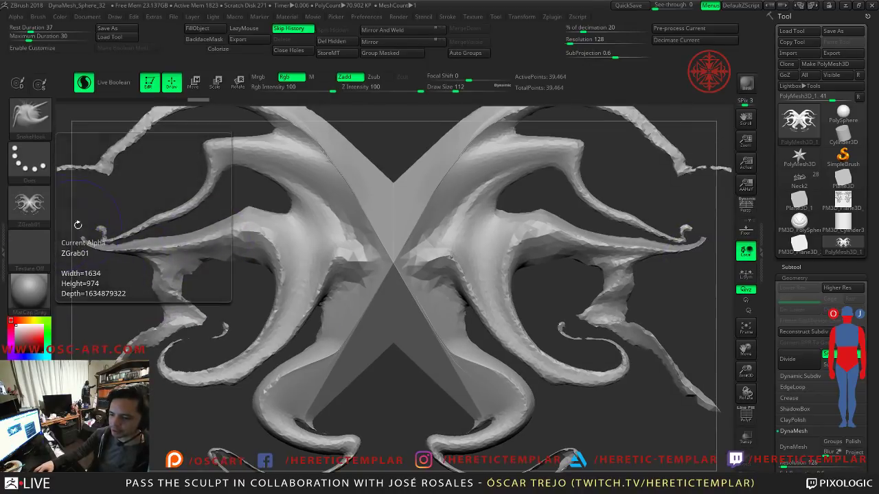
key(Tab)
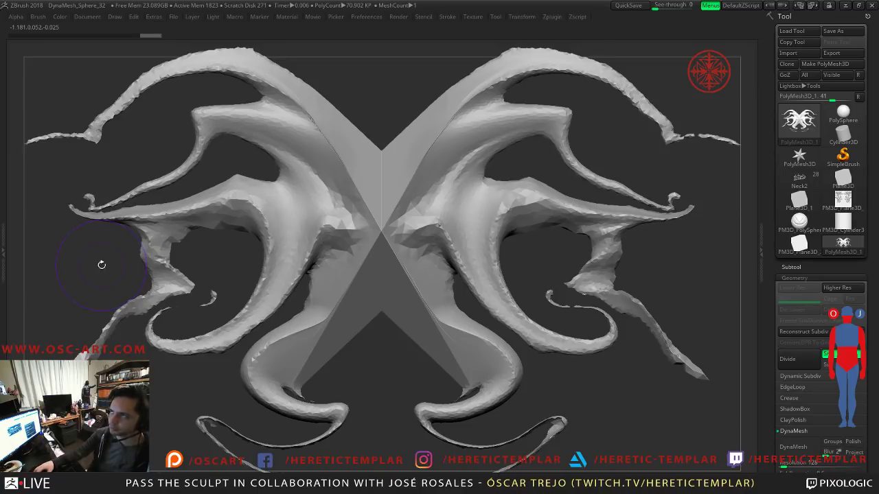
key(Tab)
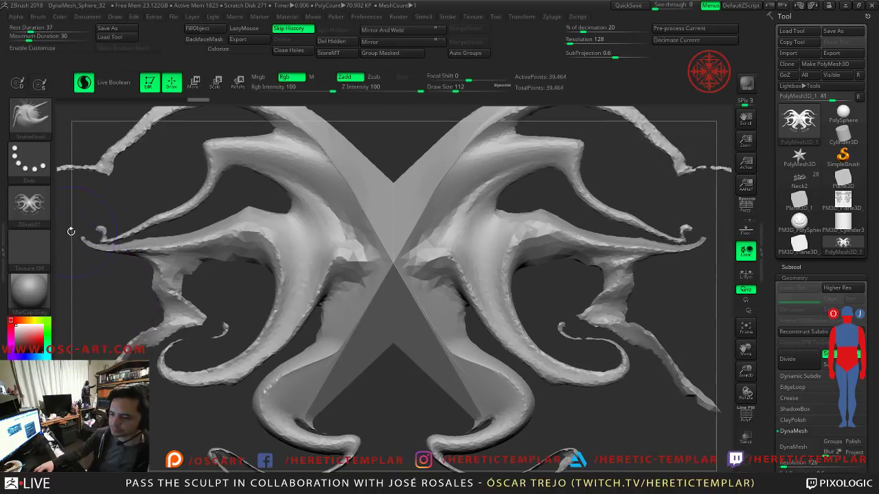
click(29, 206)
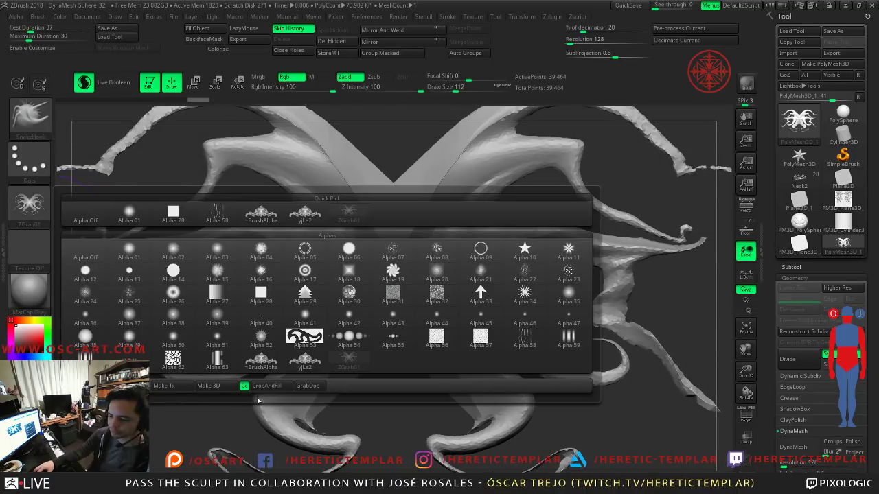
click(300, 387)
mouse_move(26, 217)
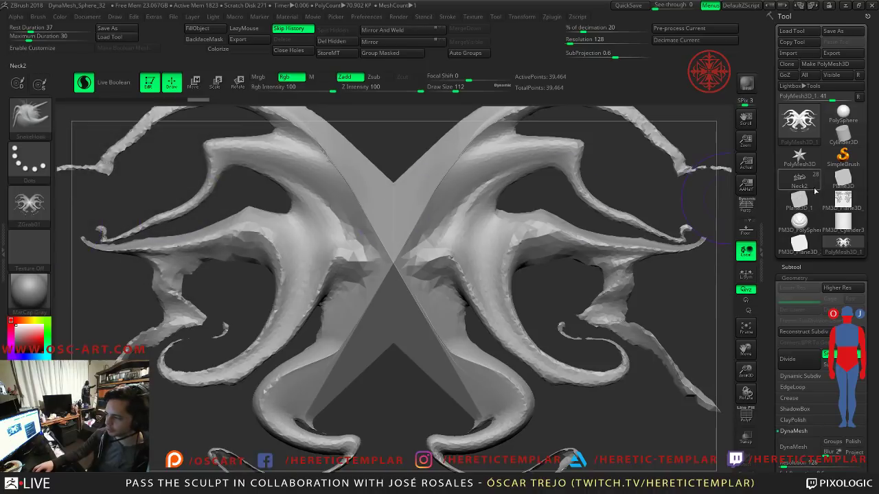
Step: Switch to the ornamented PM3D_PolySphere, frame it, turn to its plain side and choose the Standard brush
click(813, 221)
key(f)
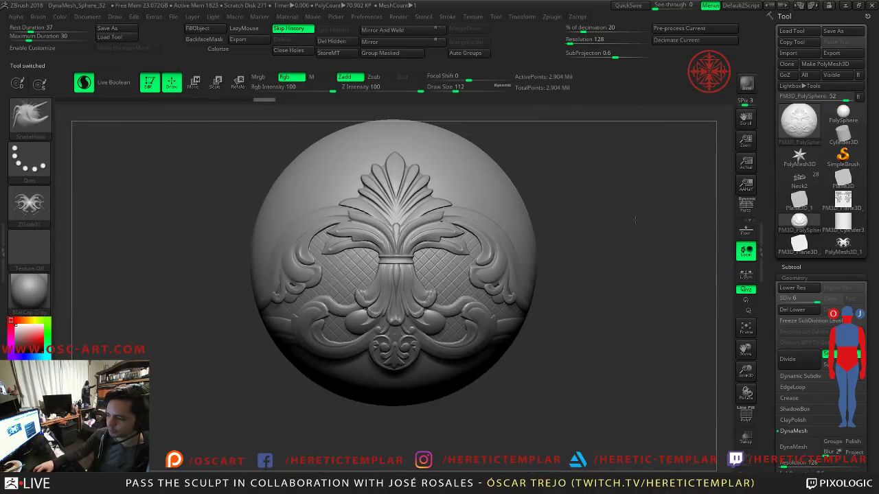
drag(645, 247, 470, 222)
key(b)
key(s)
key(t)
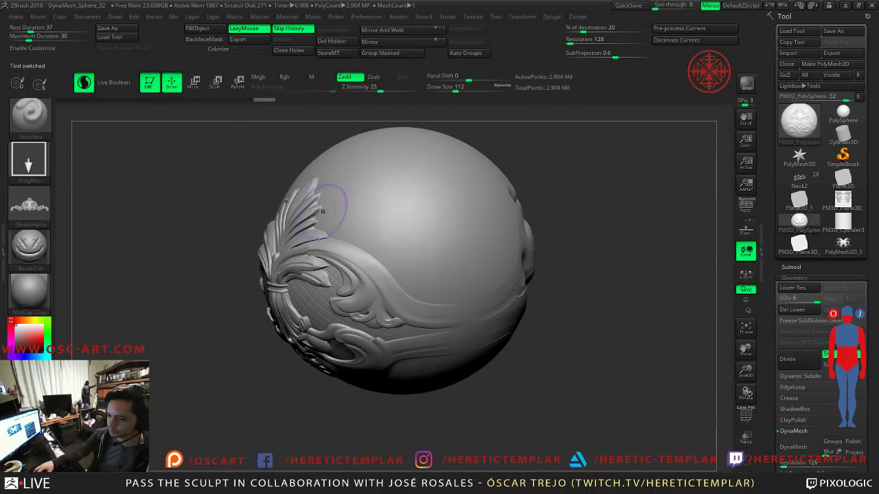
Step: Clear the alpha from the SnakeHook brush, and clear both the alpha and the texture from the Standard brush
key(b)
key(s)
key(h)
click(28, 199)
click(84, 208)
key(b)
key(s)
key(t)
click(28, 203)
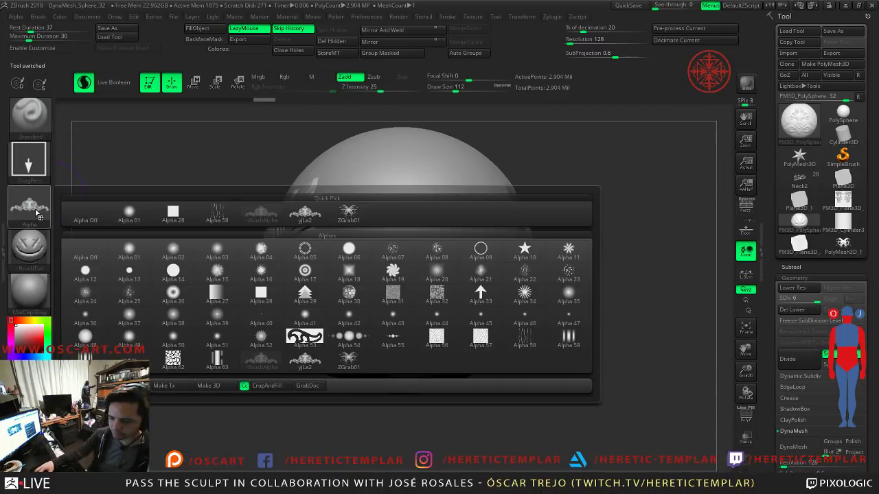
click(79, 220)
click(28, 245)
click(86, 262)
Step: Assign the ZGrab01 alpha, turn off Sculptris Pro and stamp the scrollwork onto the sphere's plain side with the DragRect stroke
click(28, 203)
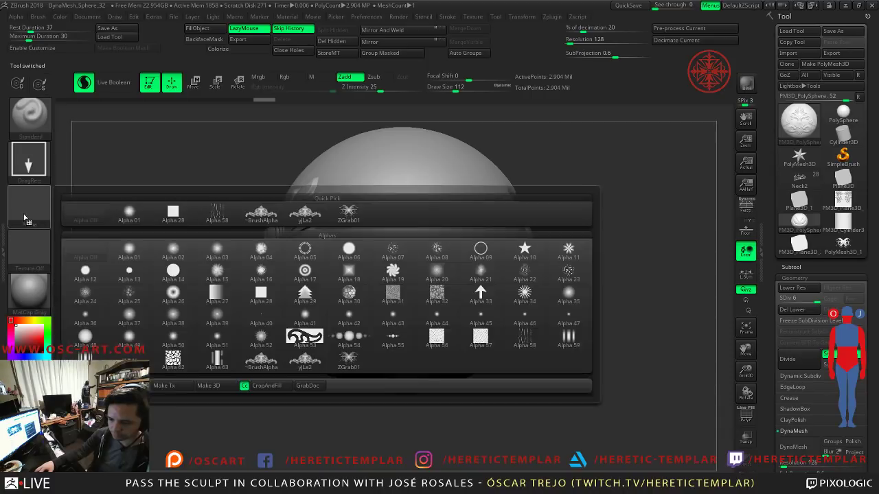
click(348, 216)
mouse_move(414, 206)
mouse_down()
mouse_move(436, 248)
mouse_move(558, 318)
mouse_move(502, 139)
mouse_move(458, 152)
mouse_up()
key(backslash)
mouse_move(575, 218)
mouse_down()
mouse_move(602, 245)
mouse_move(693, 269)
mouse_move(571, 327)
mouse_up()
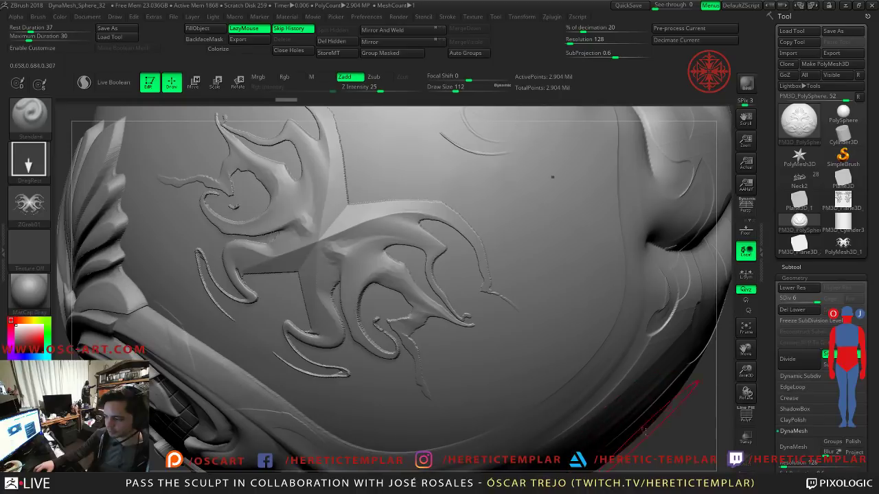
mouse_move(674, 440)
mouse_down()
mouse_move(604, 321)
mouse_move(607, 350)
mouse_move(660, 384)
mouse_up()
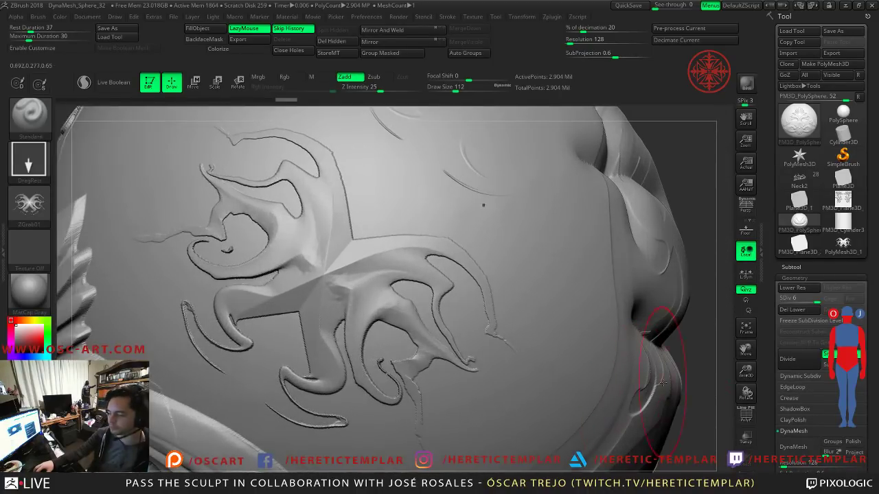
alt+drag(709, 325, 681, 284)
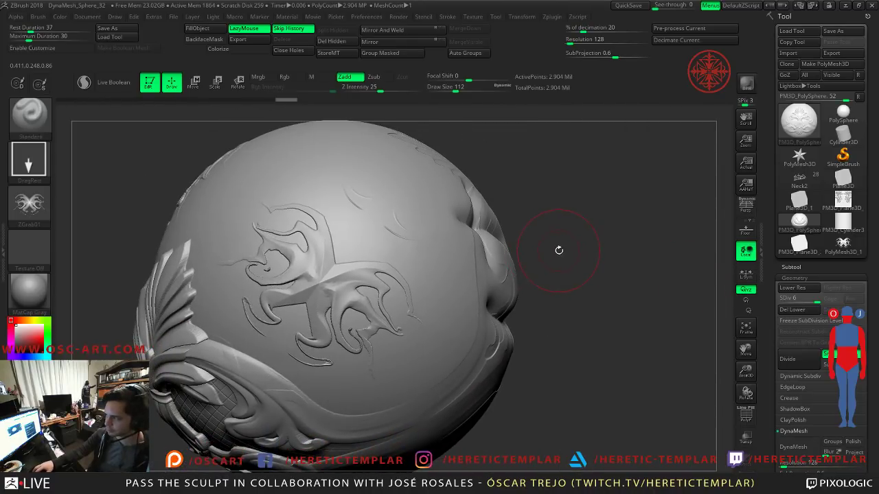
alt+drag(559, 228, 585, 274)
mouse_move(662, 351)
alt+mouse_down()
mouse_move(669, 338)
mouse_move(592, 354)
mouse_move(642, 326)
alt+mouse_up()
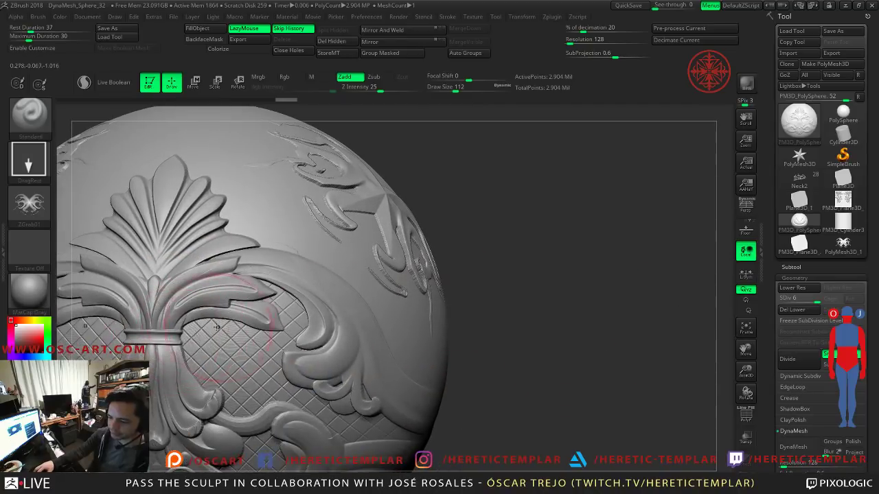
Step: Check the current stroke type and import a hexagon-pattern image as the Standard brush's alpha
mouse_move(39, 210)
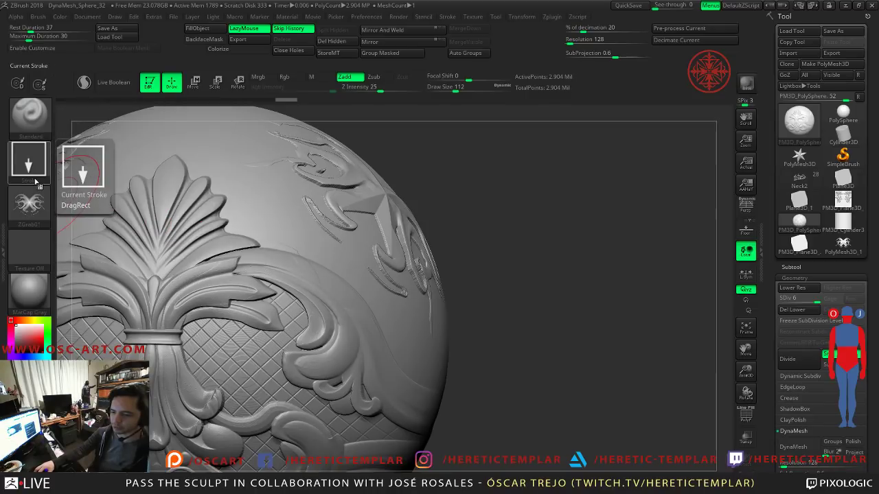
click(34, 202)
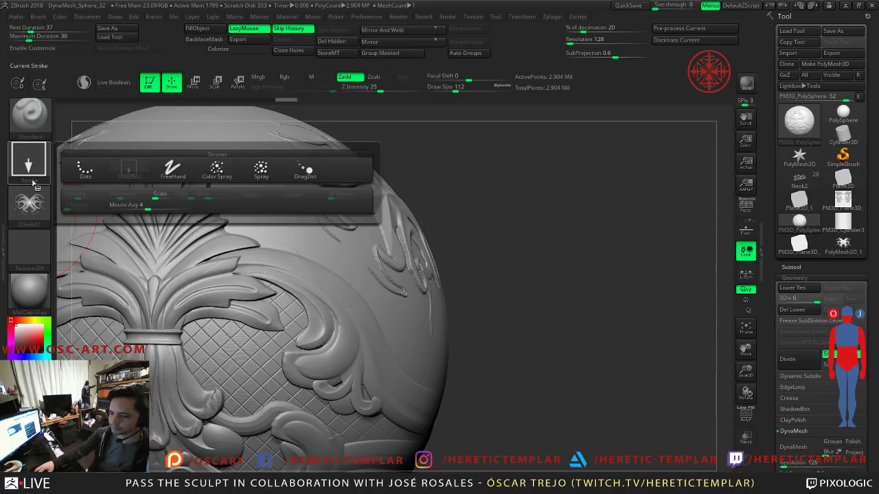
click(30, 205)
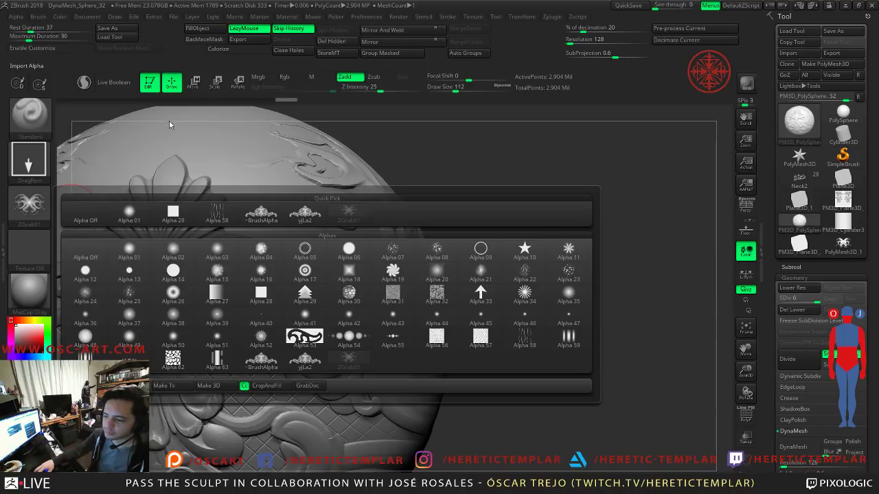
double_click(119, 108)
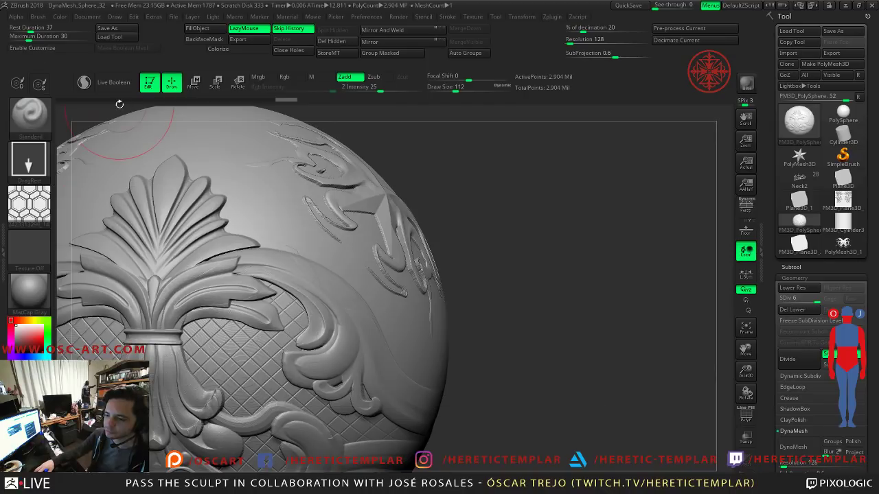
Step: Assign the imported hexagon-pattern alpha and stamp it with DragRect onto the sphere above the leaf ornament, between the scrolls
click(18, 216)
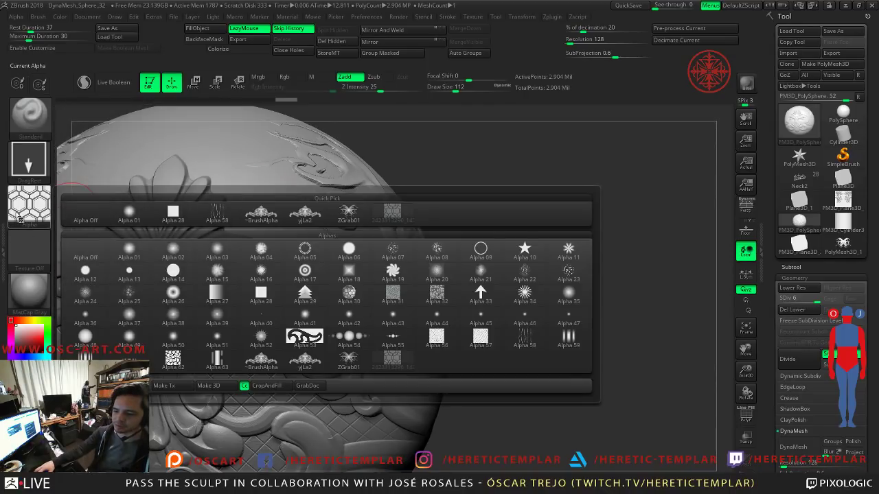
mouse_move(42, 200)
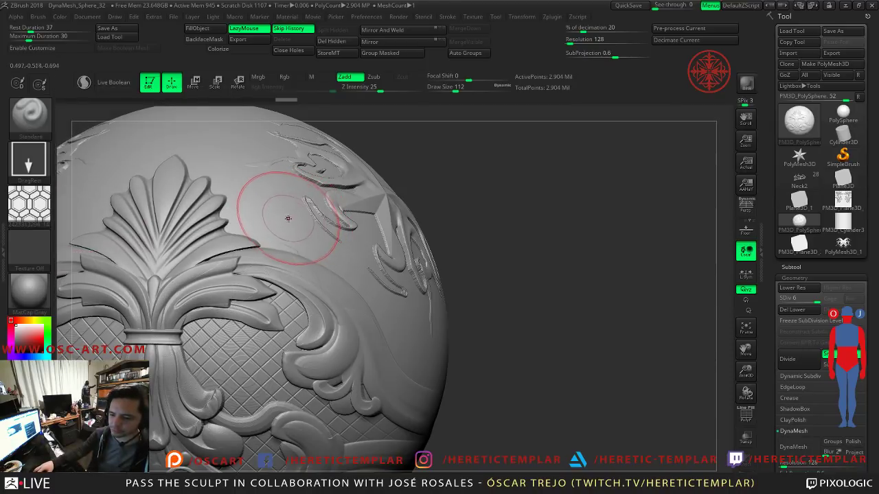
click(30, 206)
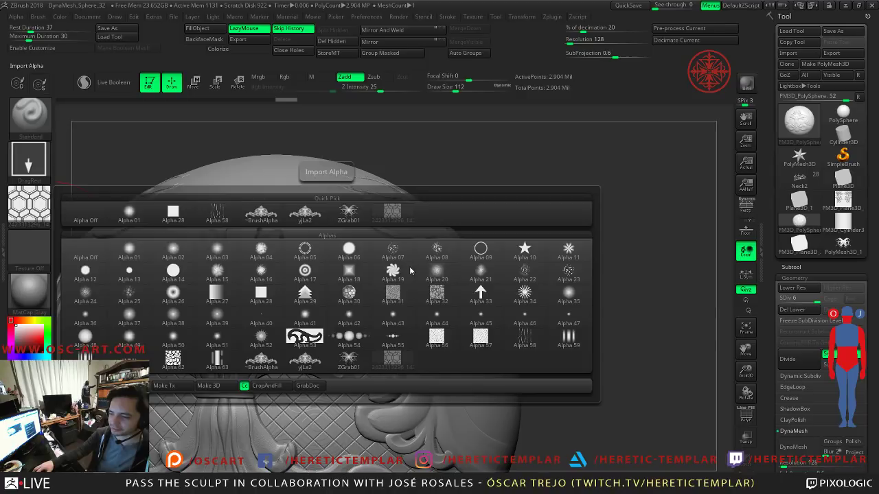
click(393, 250)
drag(481, 230, 480, 268)
drag(271, 208, 155, 236)
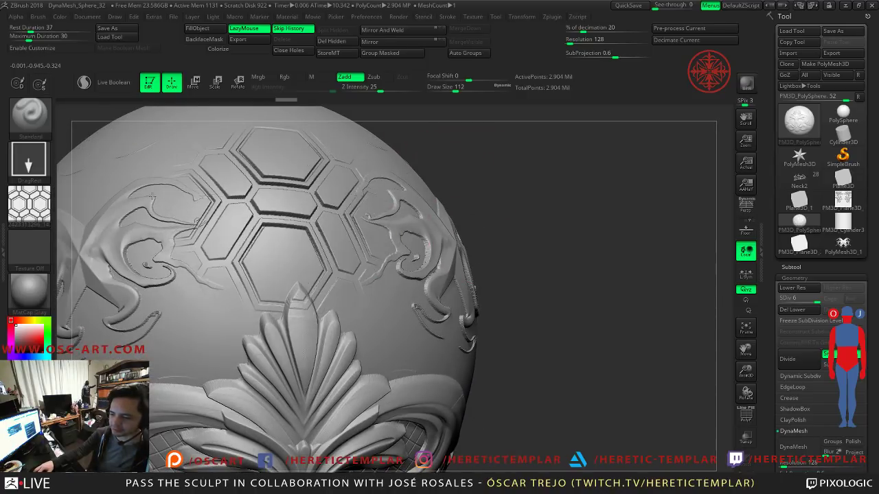
drag(513, 369, 484, 287)
right_drag(485, 287, 707, 302)
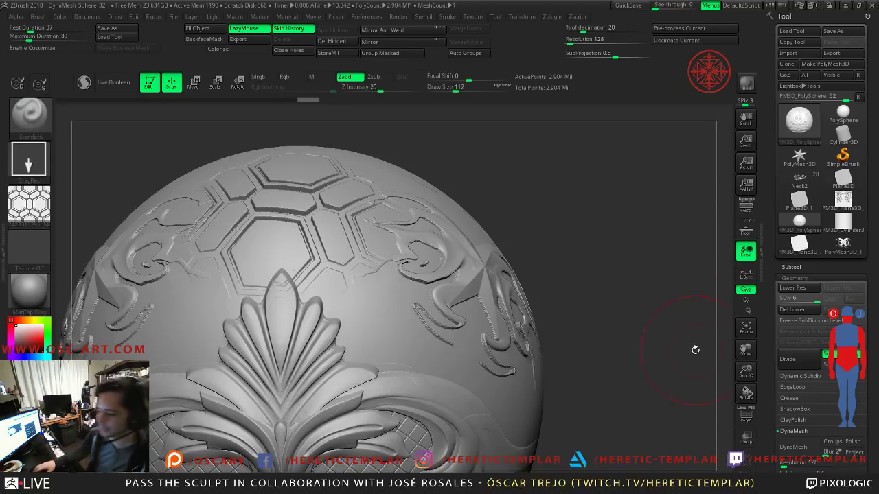
Step: Switch to the scrollwork plane PM3D_Plane3D_1, view it straight from the front and set the draw size to 71
click(844, 199)
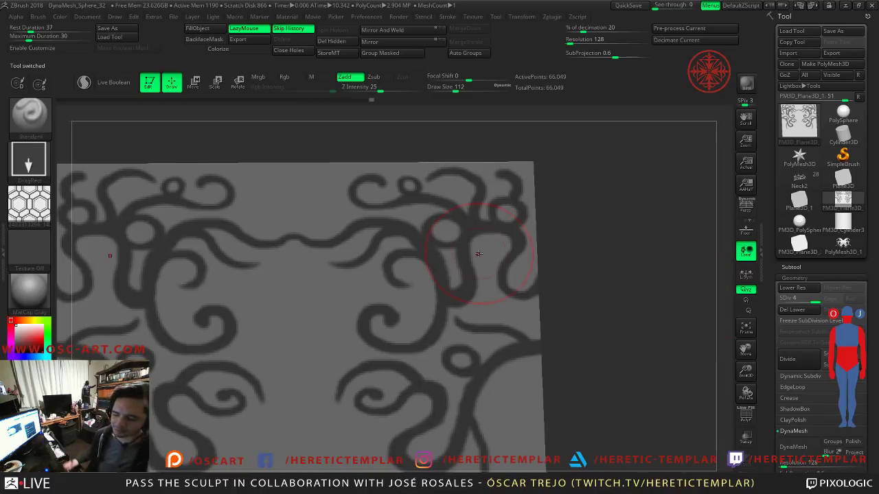
key(f)
shift+drag(681, 261, 671, 247)
mouse_move(644, 315)
alt+mouse_down()
mouse_move(641, 287)
mouse_move(613, 265)
alt+mouse_up()
key(s)
drag(439, 289, 434, 289)
Step: Clear the Standard brush's alpha, set its stroke to FreeHand and reduce the draw size to 20
click(38, 208)
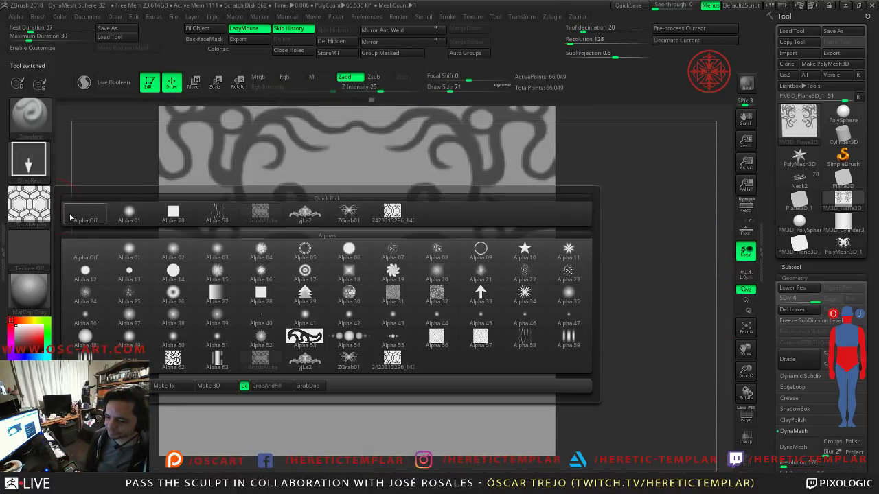
click(66, 215)
click(31, 162)
click(171, 167)
key(s)
drag(374, 272, 359, 272)
key(s)
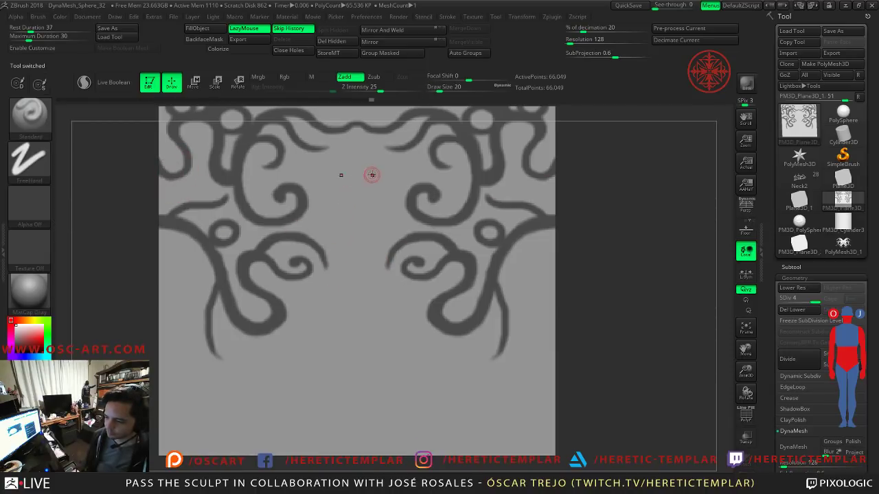
Step: Paint symmetrical mask strokes joining the central curls in a U-shaped dip, and link the lower spirals at draw size 17
key(ctrl)
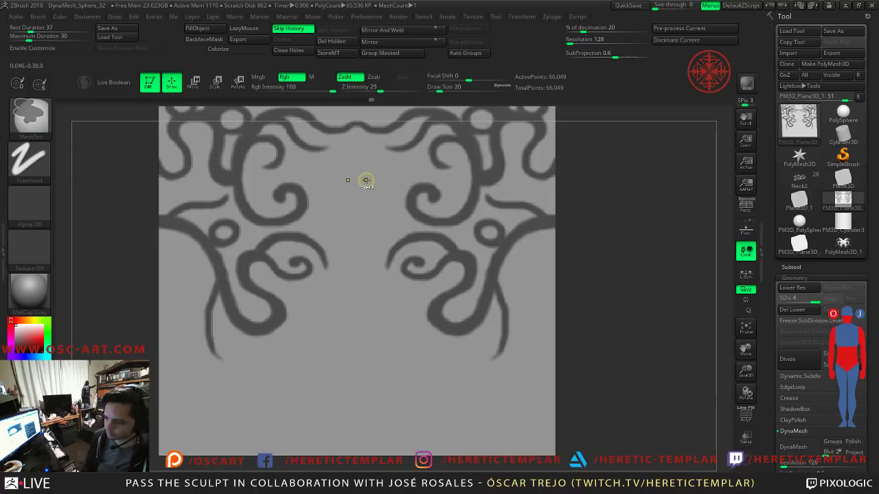
mouse_move(416, 190)
ctrl+mouse_down()
mouse_move(374, 177)
mouse_move(357, 221)
ctrl+mouse_up()
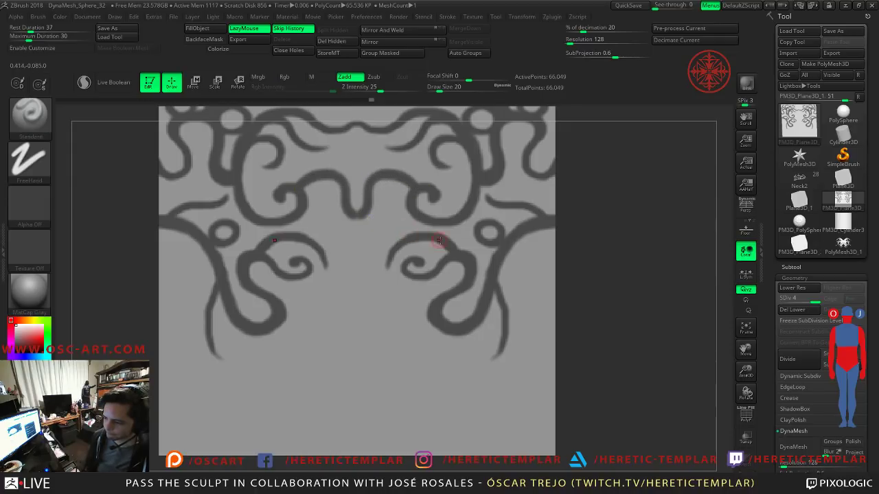
key(s)
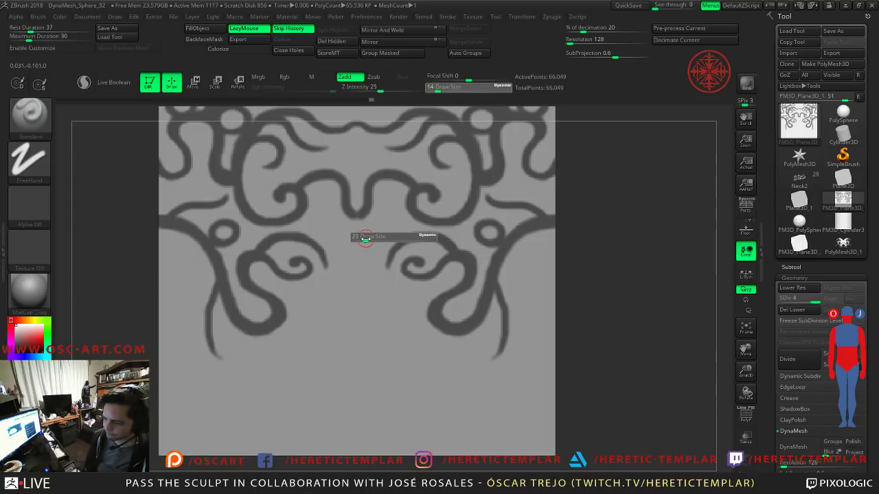
key(ctrl)
key(s)
mouse_move(377, 247)
mouse_down()
mouse_move(369, 247)
mouse_move(391, 255)
mouse_up()
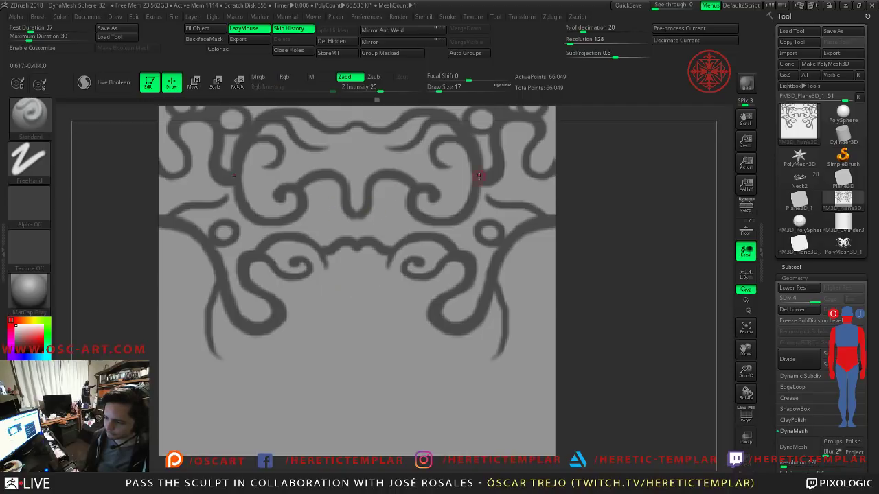
Step: Extend the scrollwork mask with a nose bridge, a lower jaw line, hanging curls and small loops beneath it
alt+drag(570, 206, 567, 251)
ctrl+drag(345, 180, 397, 173)
alt+drag(570, 288, 520, 179)
mouse_move(296, 283)
mouse_down()
mouse_move(360, 275)
mouse_move(369, 287)
mouse_move(366, 304)
mouse_move(349, 315)
mouse_move(320, 307)
mouse_up()
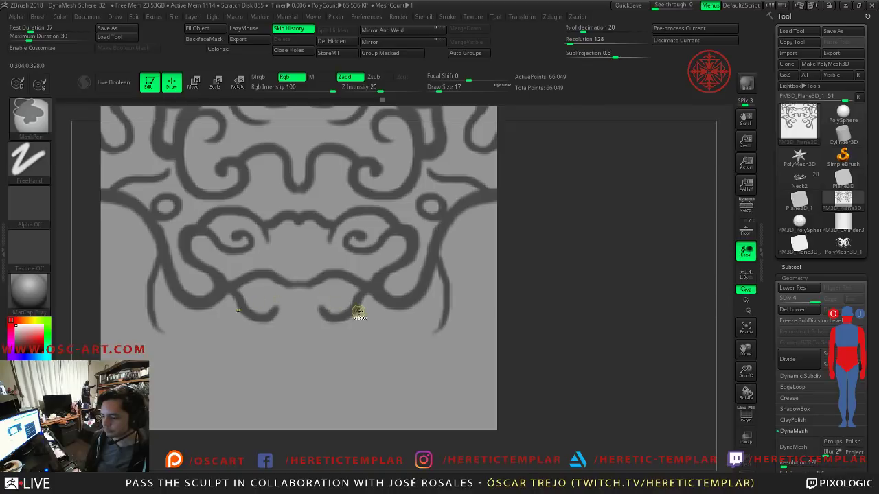
mouse_move(385, 305)
mouse_down()
mouse_move(387, 333)
mouse_move(397, 312)
mouse_up()
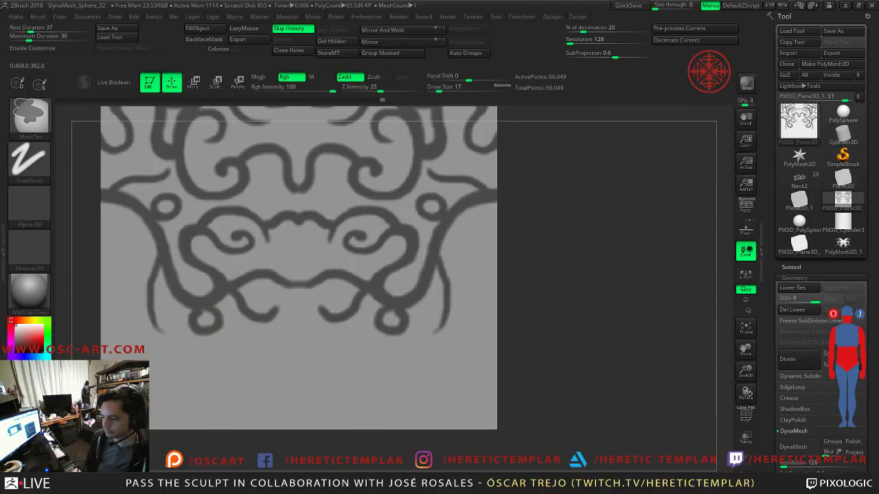
Step: Invert the scrollwork mask to preview the design, and invert it back
ctrl+click(539, 313)
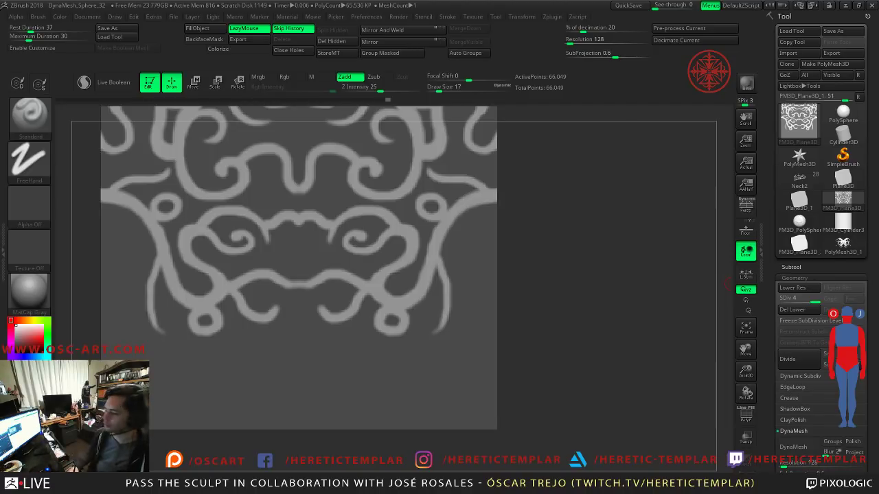
mouse_move(525, 204)
mouse_down()
mouse_move(579, 234)
mouse_move(556, 191)
mouse_move(615, 208)
mouse_move(596, 285)
mouse_up()
ctrl+click(570, 241)
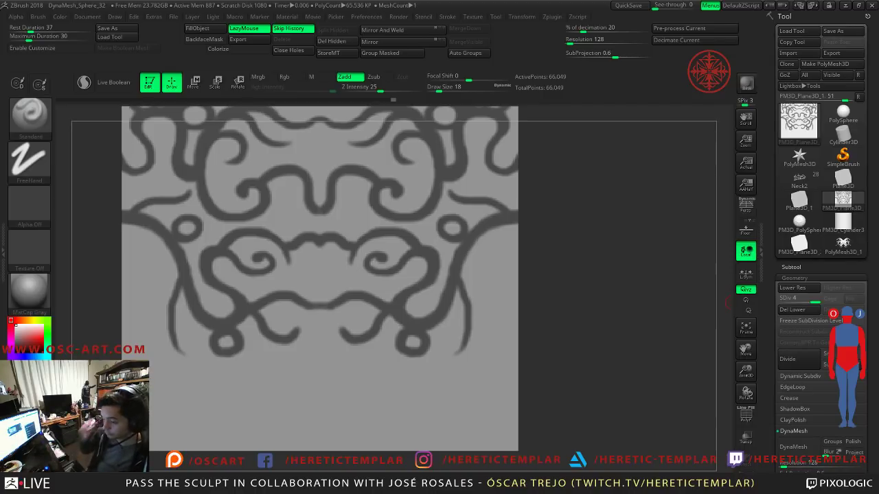
Step: Paint diagonal mask strokes between the nose and the mouth scrolls at draw size 16, and continue the thin connecting lines at size 12
text(s16)
key(Return)
mouse_move(364, 197)
ctrl+mouse_down()
mouse_move(332, 235)
mouse_move(370, 201)
mouse_move(333, 183)
mouse_move(388, 227)
ctrl+mouse_up()
key(s)
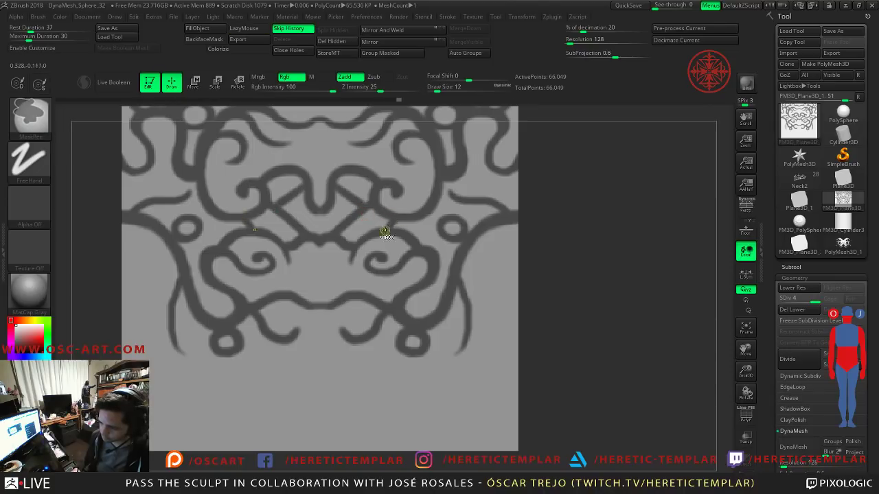
alt+drag(548, 175, 550, 260)
ctrl+drag(333, 210, 348, 251)
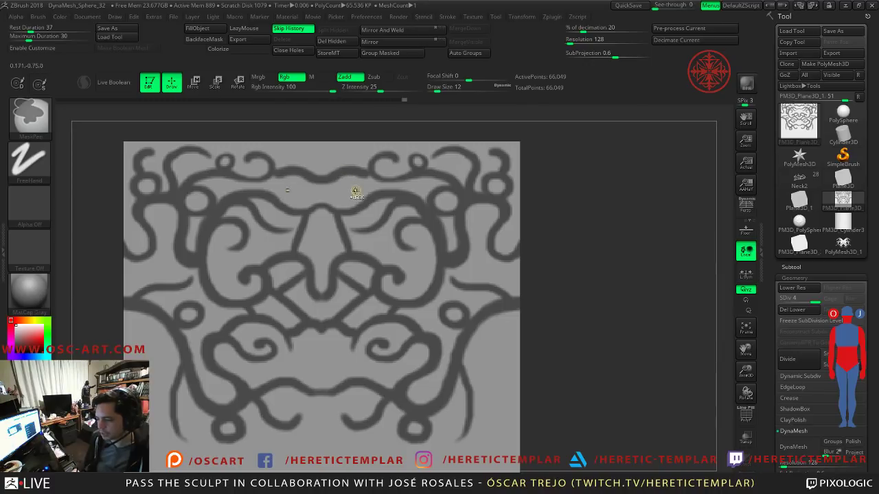
Step: Try vertical mask lines across the brow, undo them, and paint slanted lines connecting the upper mouth scroll to the jaw line
drag(353, 172, 348, 200)
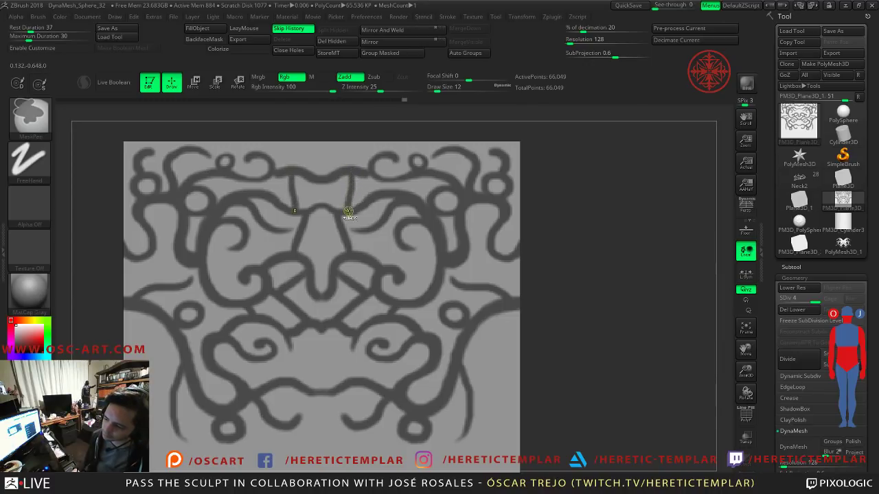
key(ctrl+z)
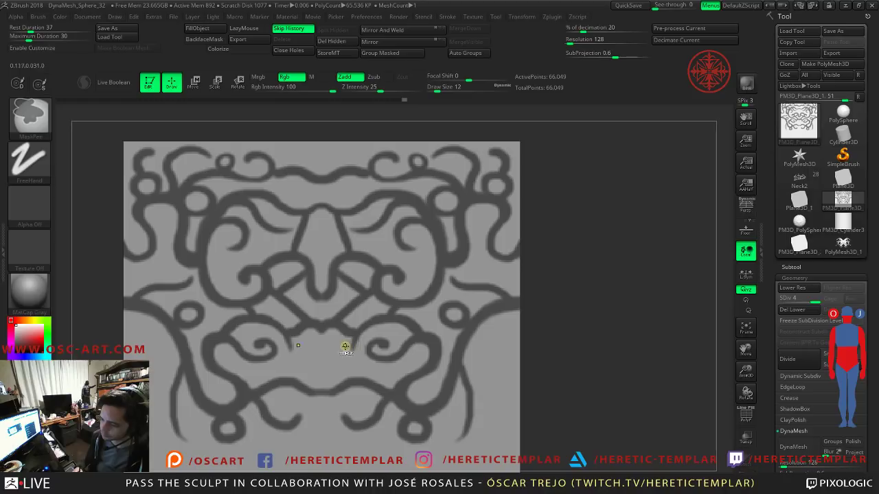
drag(350, 340, 347, 361)
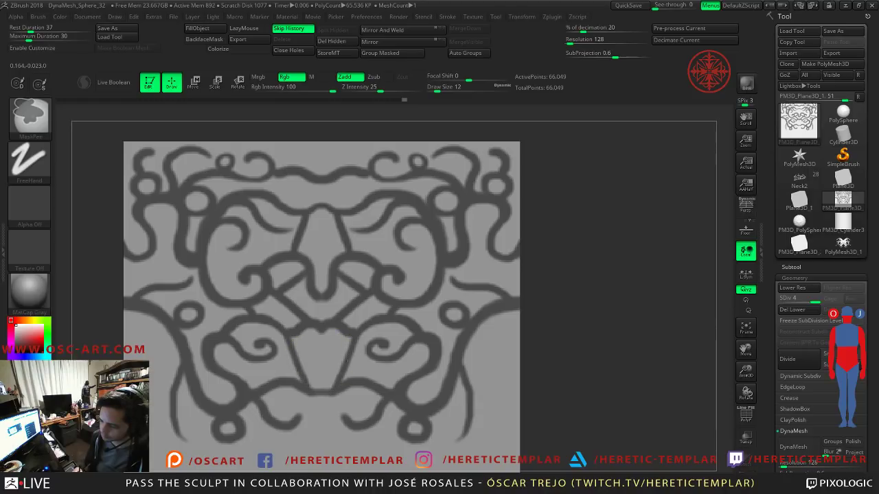
Step: Delete the sculpted PolyMesh3D_1 and the ornamented PM3D_PolySphere from the tools, accepting the non-undoable operation
click(844, 242)
click(797, 267)
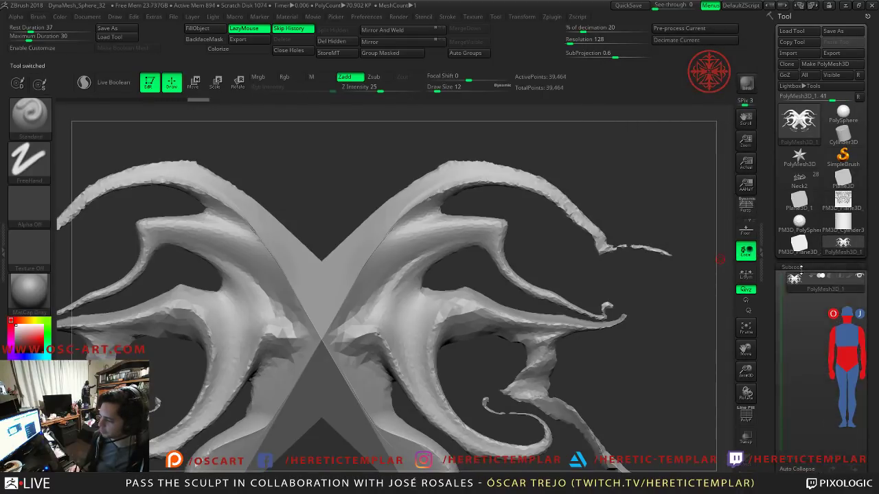
drag(768, 418, 768, 282)
click(788, 408)
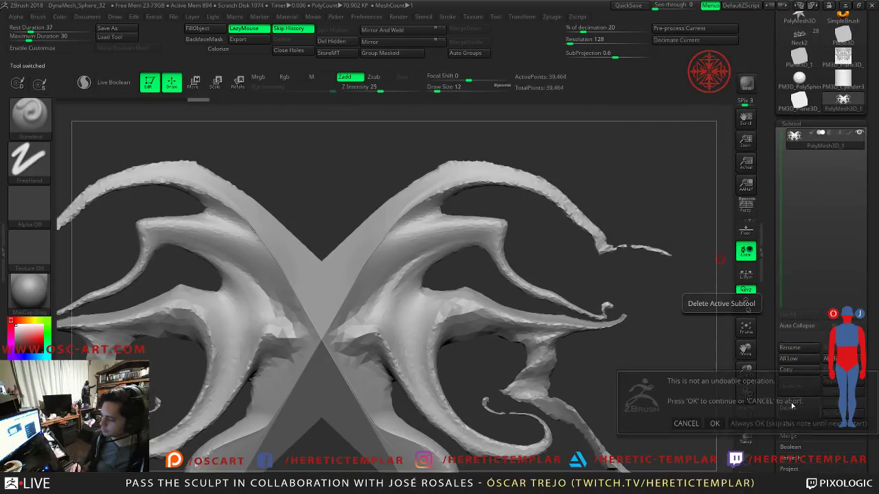
click(789, 420)
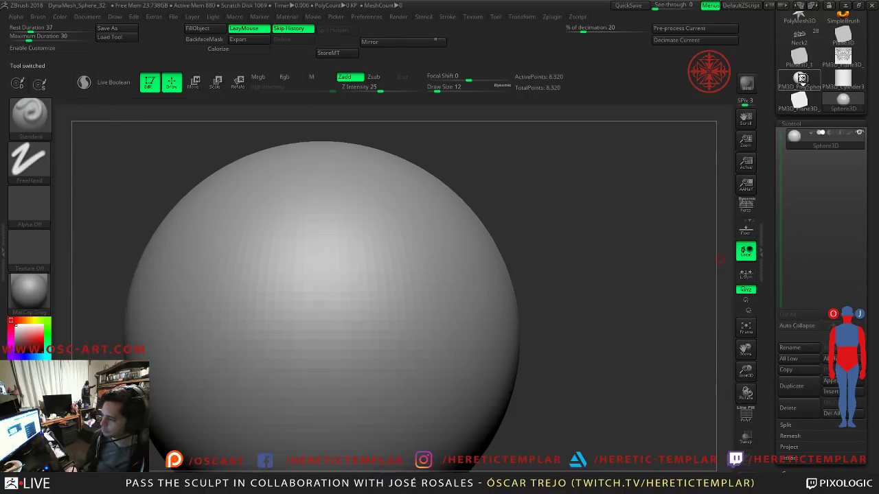
click(800, 79)
click(787, 408)
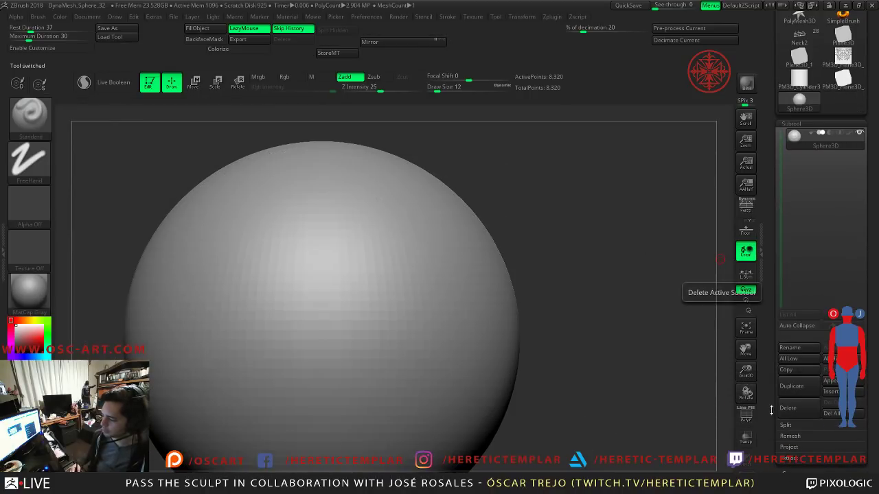
Step: Switch to the Neck2 creature bust and inspect its head, strap-like cords and shoulder plates from the side and above
click(799, 79)
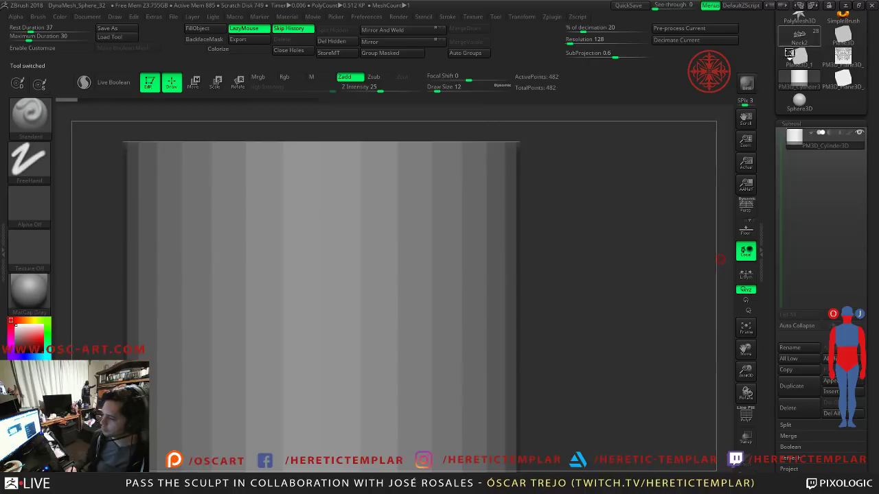
click(799, 34)
mouse_move(556, 188)
alt+mouse_down()
mouse_move(577, 212)
mouse_move(543, 167)
mouse_move(579, 202)
alt+mouse_up()
drag(563, 289, 408, 263)
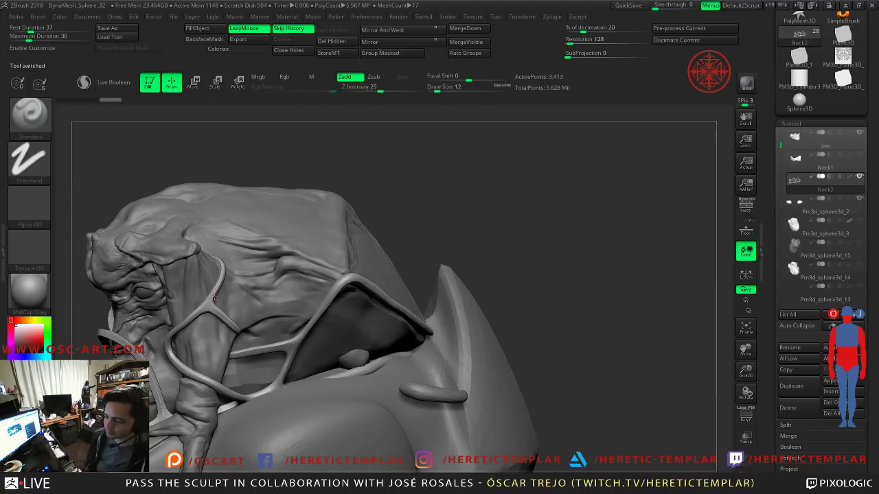
drag(486, 209, 333, 279)
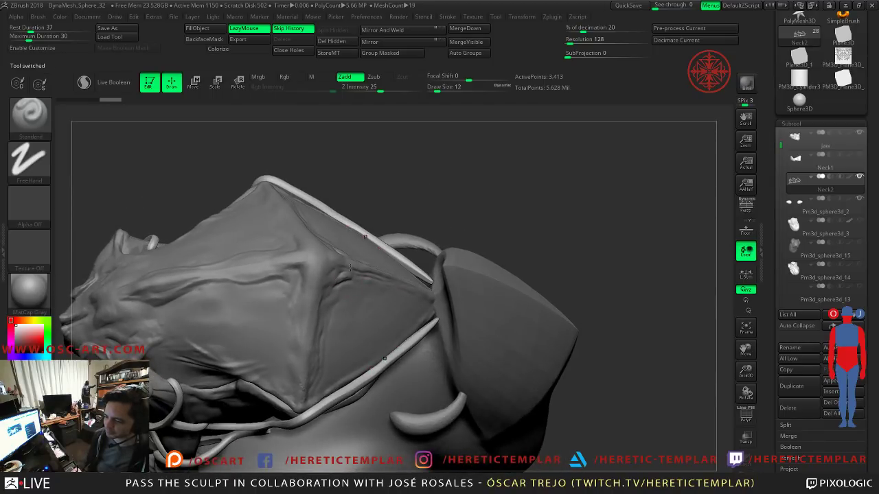
mouse_move(546, 226)
alt+mouse_down()
mouse_move(496, 199)
mouse_move(534, 197)
mouse_move(560, 161)
alt+mouse_up()
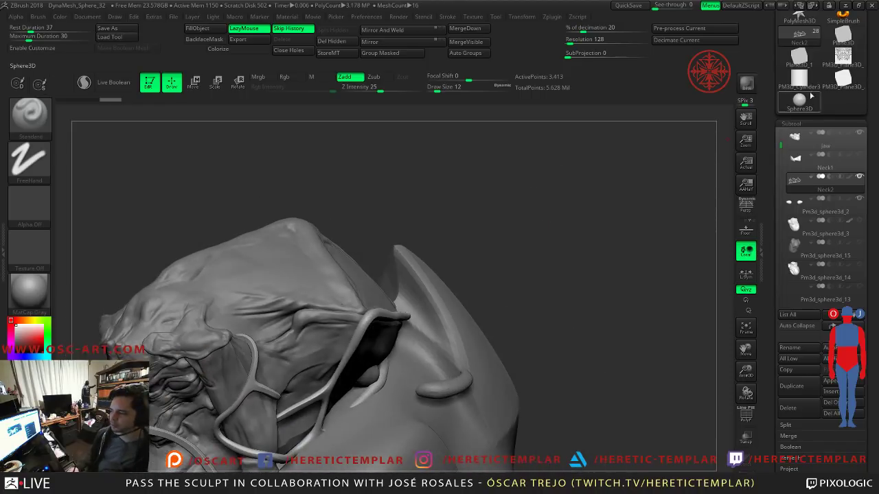
Step: Return to the scrollwork plane and paint thin mask strokes linking the side curls, plus a vertical line joining the brow to the nose
click(844, 59)
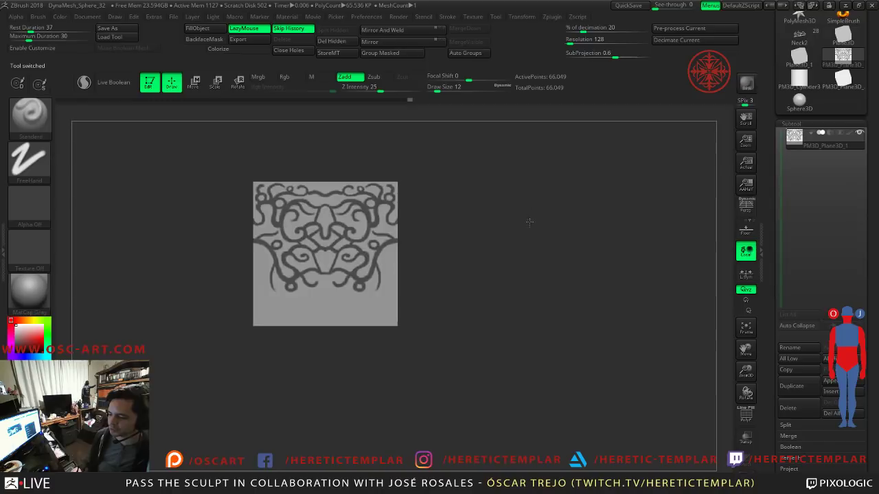
ctrl+drag(454, 190, 452, 194)
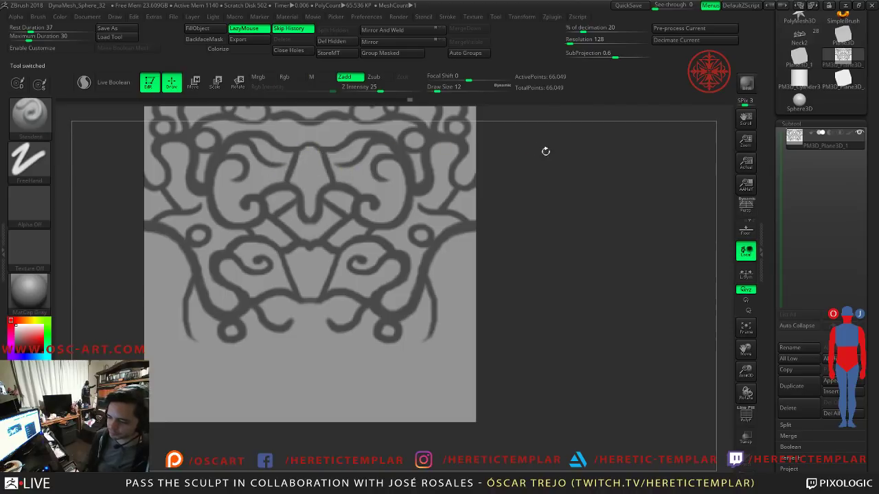
alt+right_drag(338, 145, 335, 205)
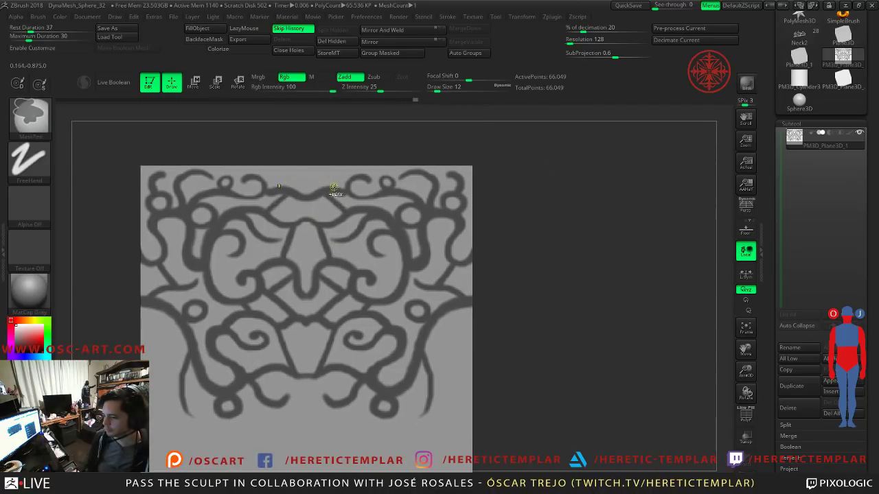
key(ctrl)
key(ctrl)
key(ctrl)
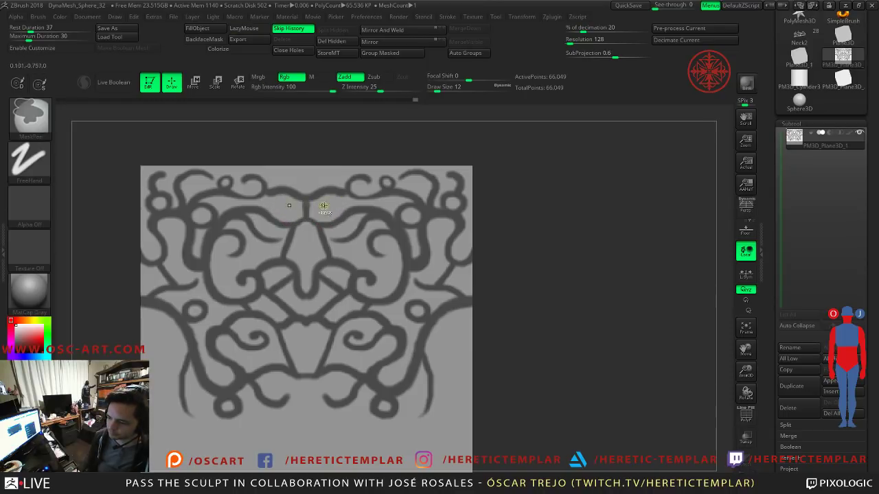
key(ctrl)
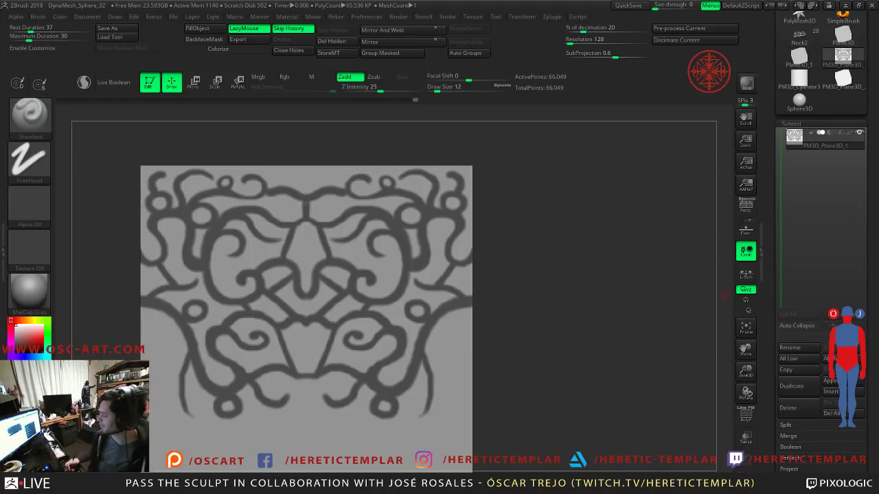
key(f)
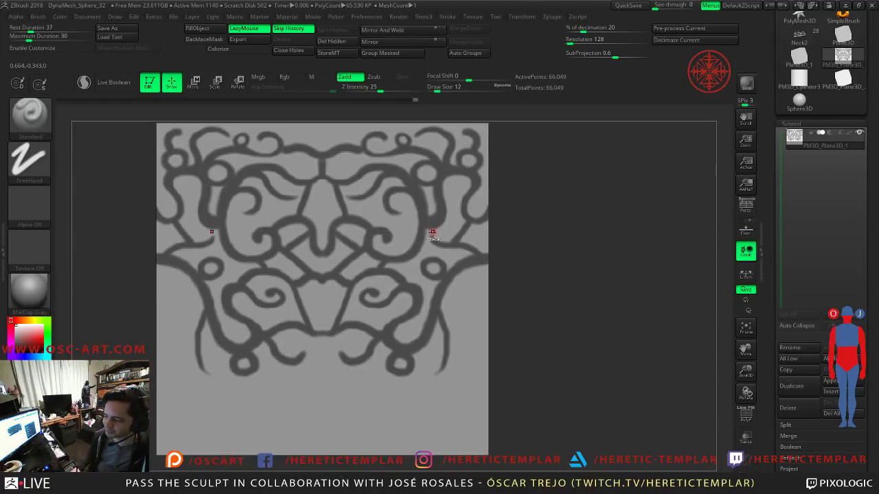
Step: Check the scrollwork mask inverted, restore it, and paint short mask strokes closing the upper eye curls against their outer rings
ctrl+click(504, 238)
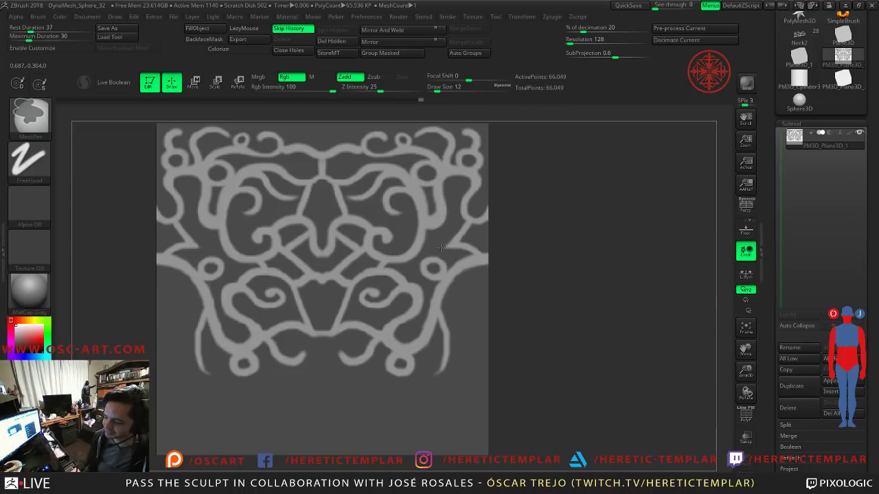
ctrl+click(542, 251)
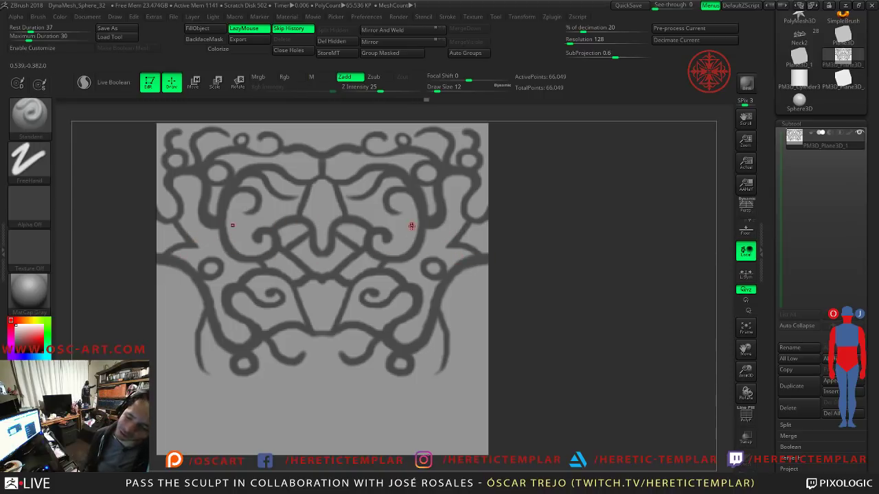
key(ctrl)
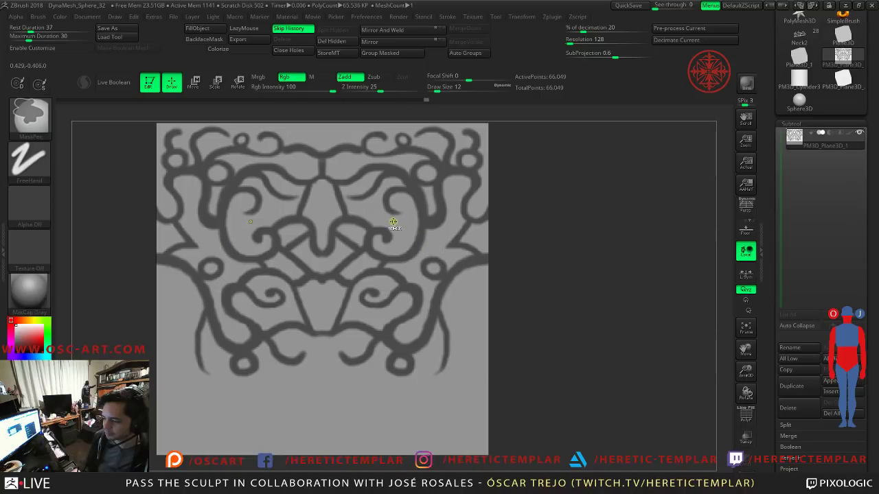
mouse_move(399, 215)
ctrl+mouse_down()
mouse_move(407, 239)
mouse_move(419, 215)
ctrl+mouse_up()
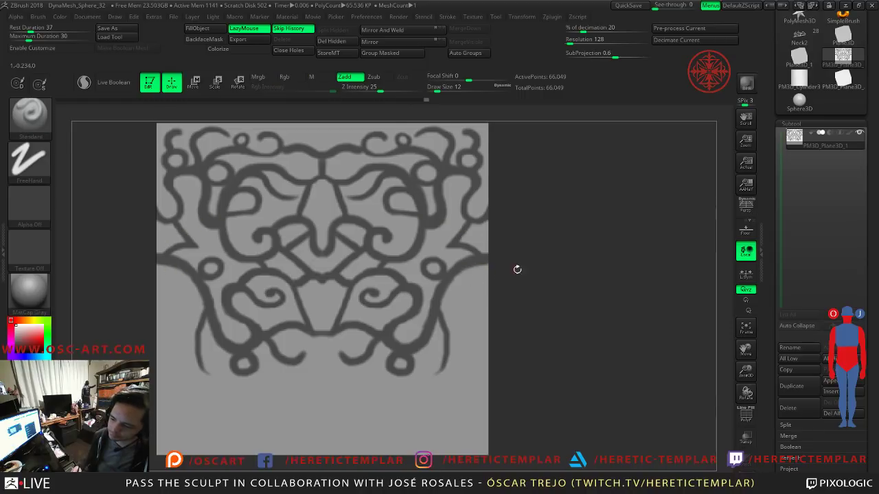
Step: Paint slanted mask lines from the jaw to the plane's side edges and a vertical line down the middle of the mouth
alt+drag(508, 254, 477, 222)
ctrl+drag(389, 207, 422, 220)
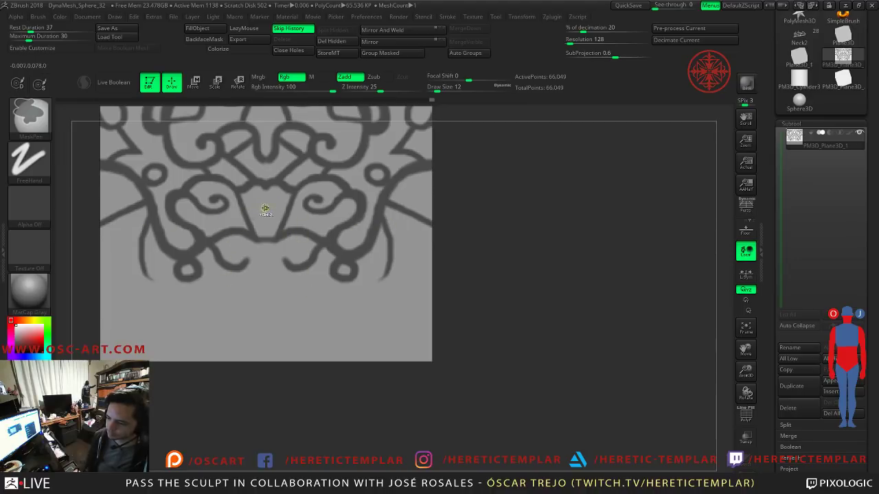
ctrl+drag(268, 222, 271, 228)
key(ctrl+z)
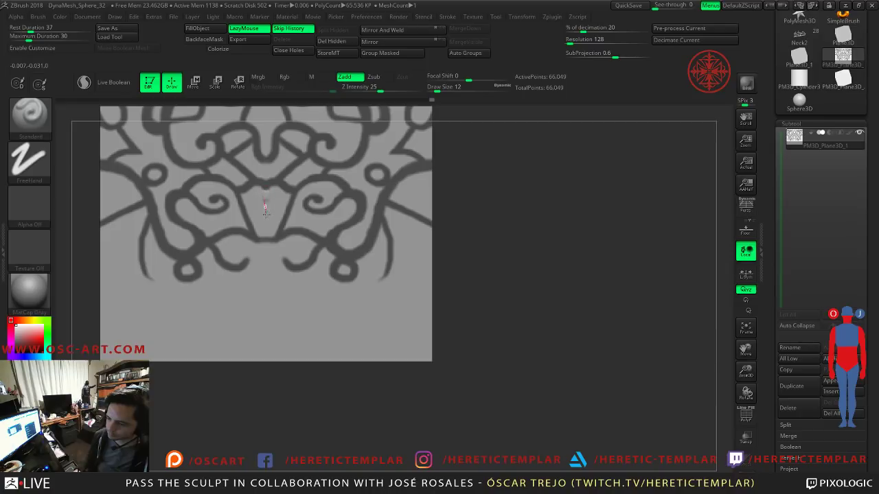
key(ctrl)
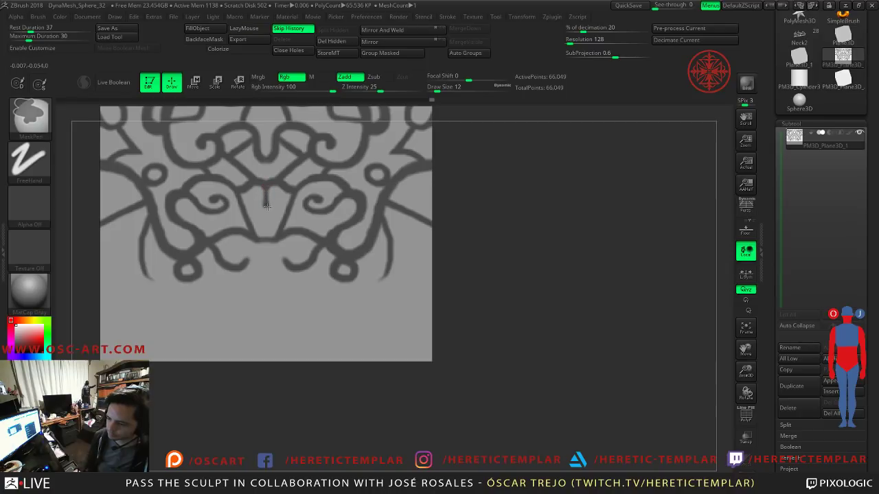
key(ctrl+z)
ctrl+drag(268, 205, 267, 186)
mouse_move(443, 206)
alt+mouse_down()
mouse_move(426, 169)
mouse_move(413, 205)
alt+mouse_up()
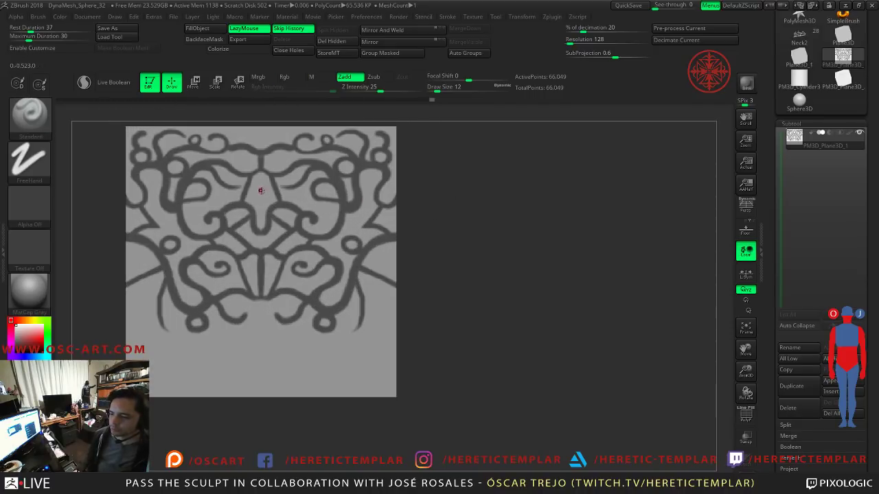
Step: Mask mirrored slanted strokes across the brow on both sides of its centre line and return to the Standard brush
ctrl+drag(247, 187, 259, 188)
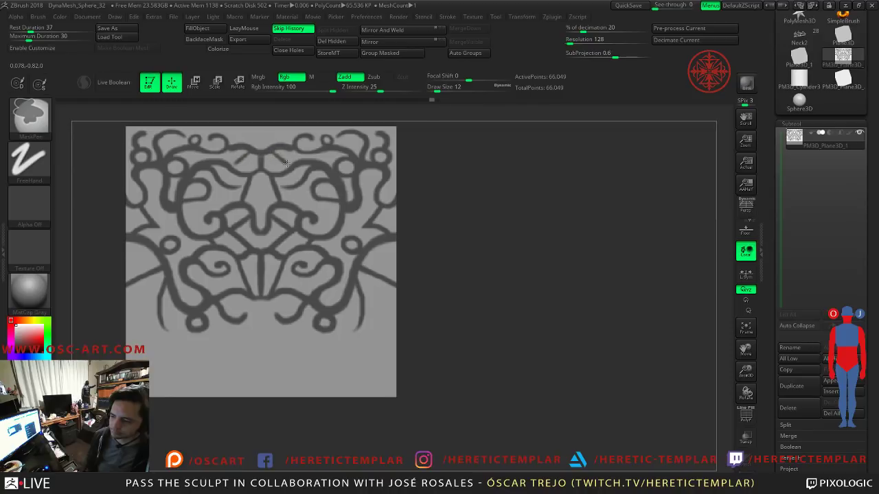
key(b)
key(s)
key(t)
mouse_move(482, 212)
alt+mouse_down()
mouse_move(451, 185)
mouse_move(483, 230)
mouse_move(468, 273)
alt+mouse_up()
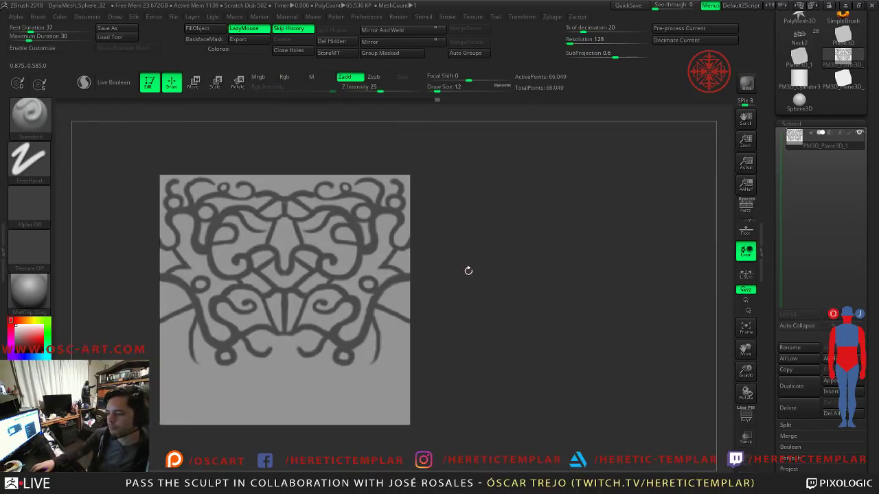
Step: Preview an extraction of the masked scrollwork with a thickness of 0.00923
scroll(783, 388, down, 4)
scroll(784, 388, down, 2)
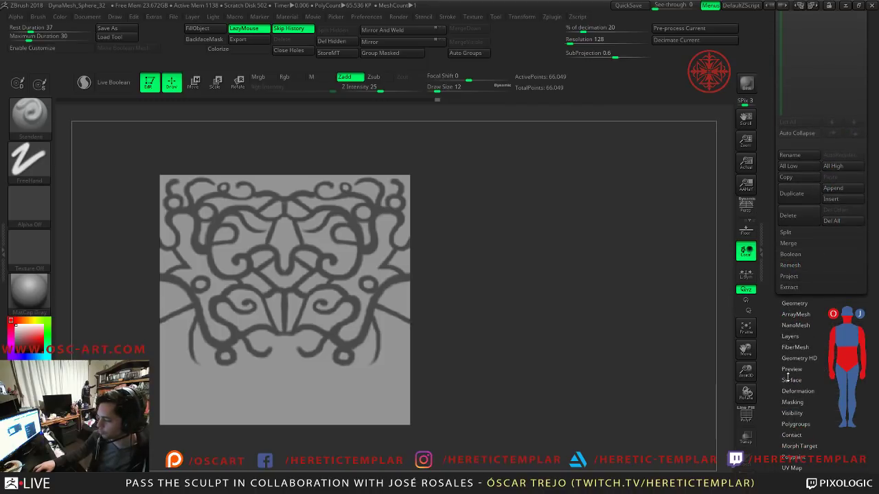
click(790, 287)
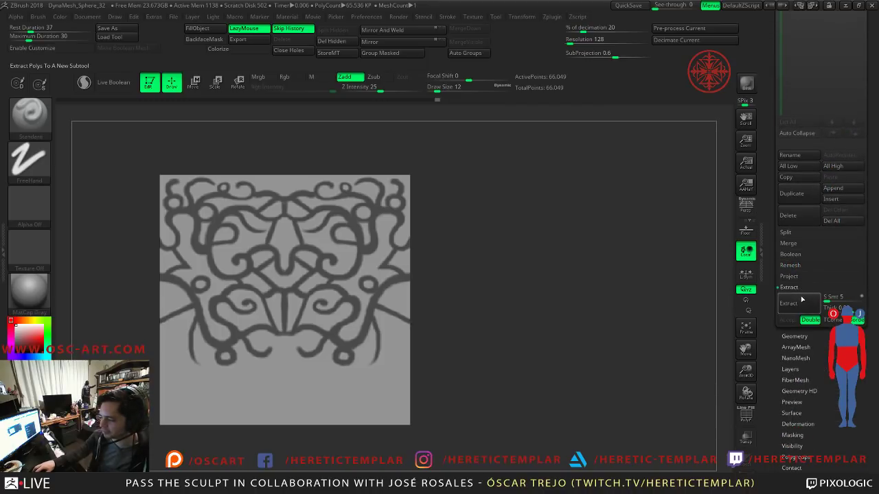
drag(611, 305, 570, 302)
click(836, 309)
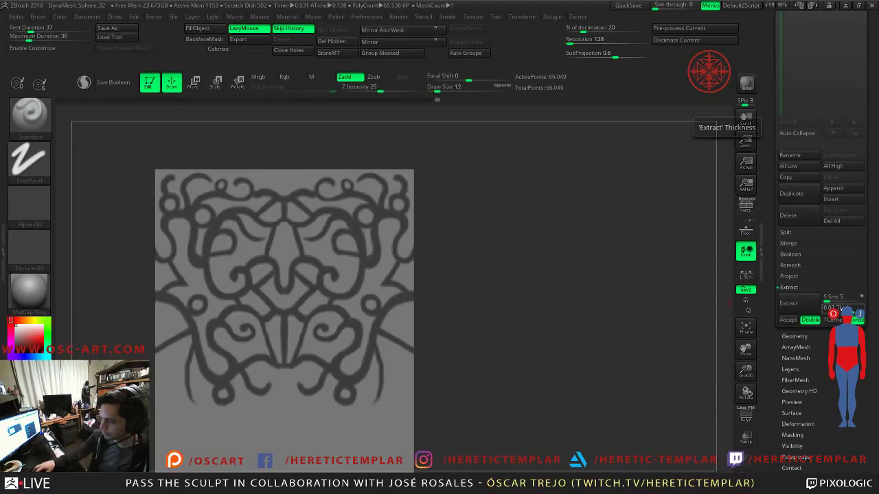
click(788, 303)
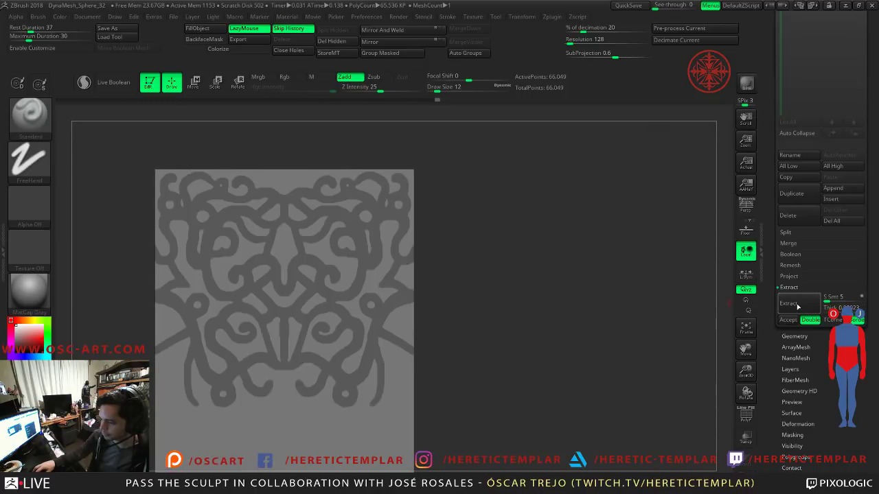
Step: Set the extraction thickness to 0.00985 and the surface smoothness to 4, and preview the extracted scrollwork again
drag(838, 309, 821, 300)
click(807, 306)
click(804, 306)
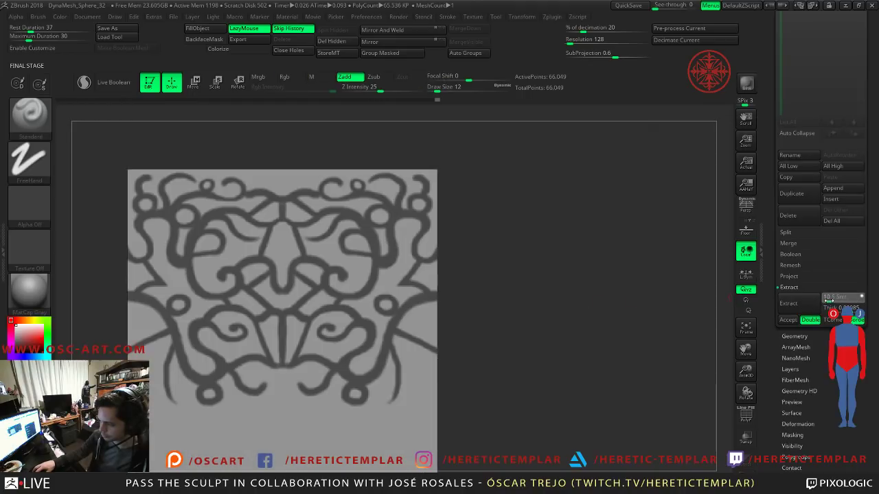
drag(828, 302, 829, 301)
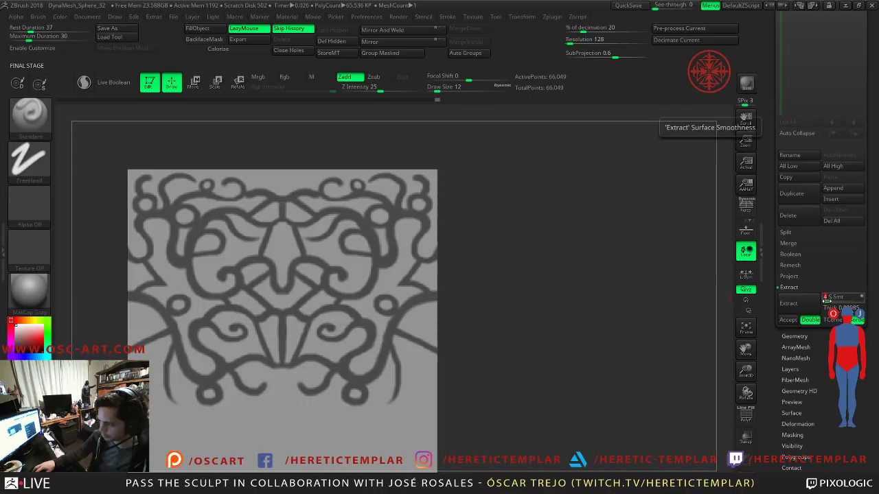
click(813, 306)
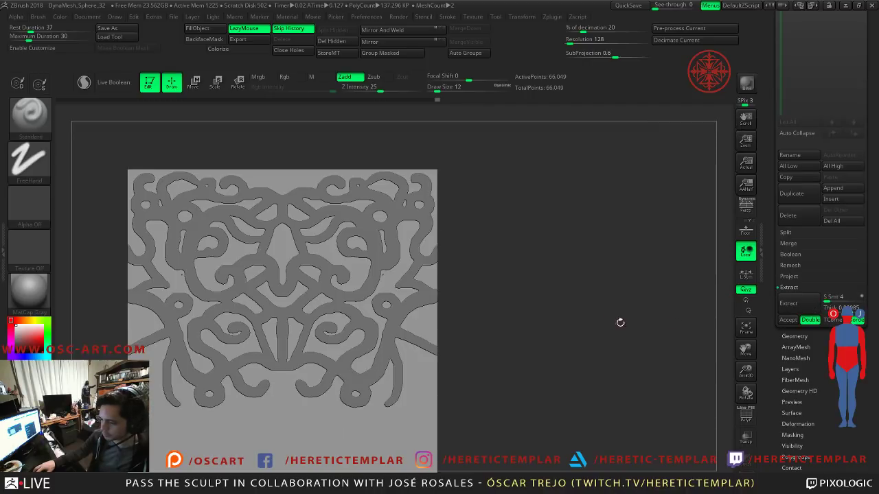
Step: Preview the extraction from an angled view and raise its thickness to about 0.024
drag(845, 307, 839, 308)
mouse_move(617, 315)
mouse_down()
mouse_move(590, 310)
mouse_move(593, 302)
mouse_move(617, 309)
mouse_up()
click(796, 314)
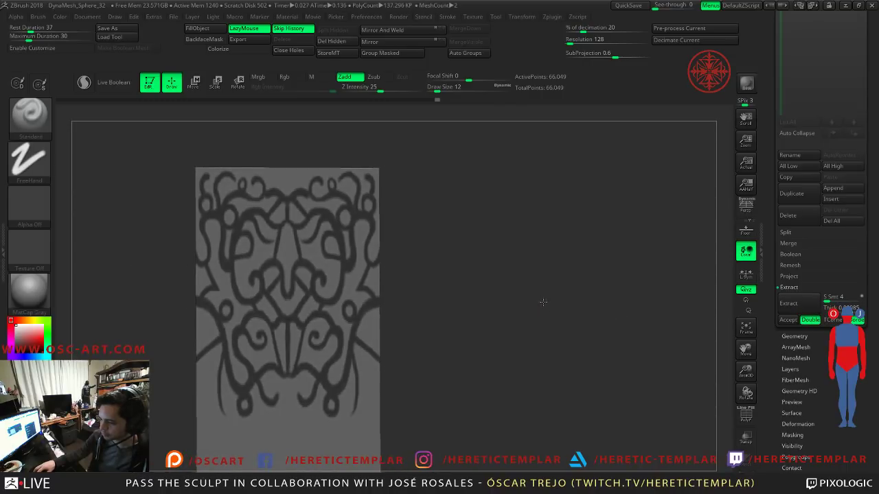
drag(837, 308, 852, 309)
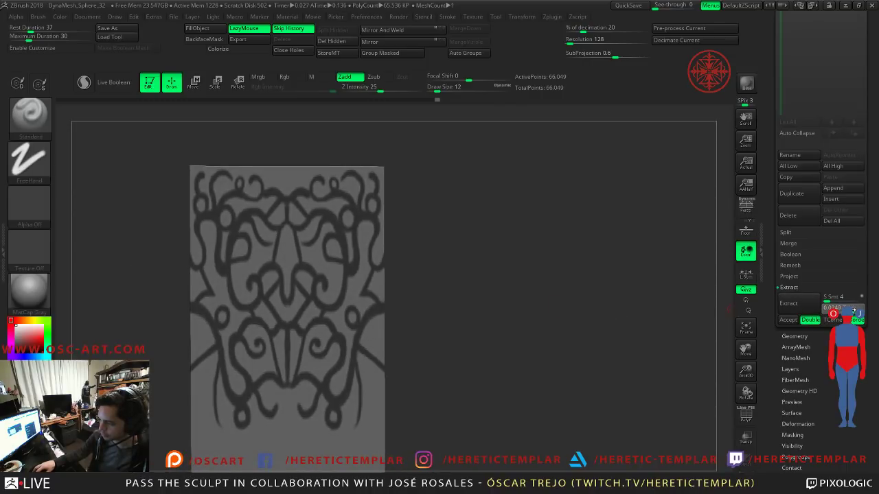
Step: Extract the masked ornament pattern as a new subtool, then smooth its relief with a draw size of 280 and clear its mask
click(816, 306)
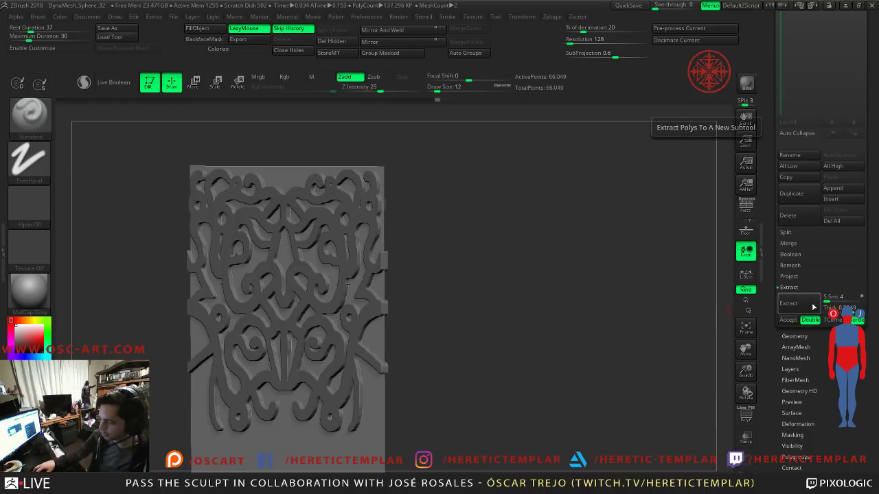
click(789, 320)
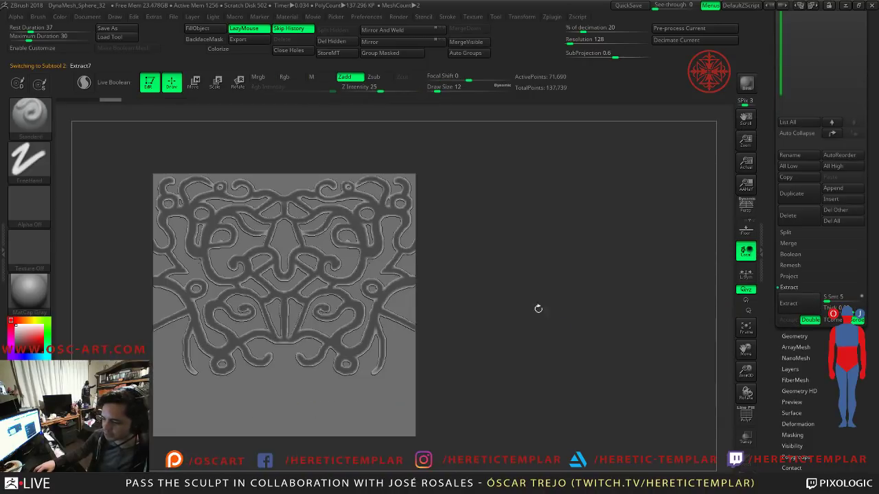
key(s)
drag(298, 303, 331, 303)
mouse_move(521, 237)
alt+mouse_down()
mouse_move(540, 251)
mouse_move(526, 267)
alt+mouse_up()
mouse_move(295, 257)
shift+mouse_down()
mouse_move(364, 254)
mouse_move(375, 216)
mouse_move(343, 351)
mouse_move(440, 343)
shift+mouse_up()
mouse_move(408, 262)
shift+mouse_down()
mouse_move(412, 213)
mouse_move(367, 226)
mouse_move(436, 316)
mouse_move(302, 337)
mouse_move(328, 364)
shift+mouse_up()
mouse_move(543, 295)
alt+mouse_down()
mouse_move(533, 255)
mouse_move(570, 298)
alt+mouse_up()
ctrl+drag(570, 298, 573, 298)
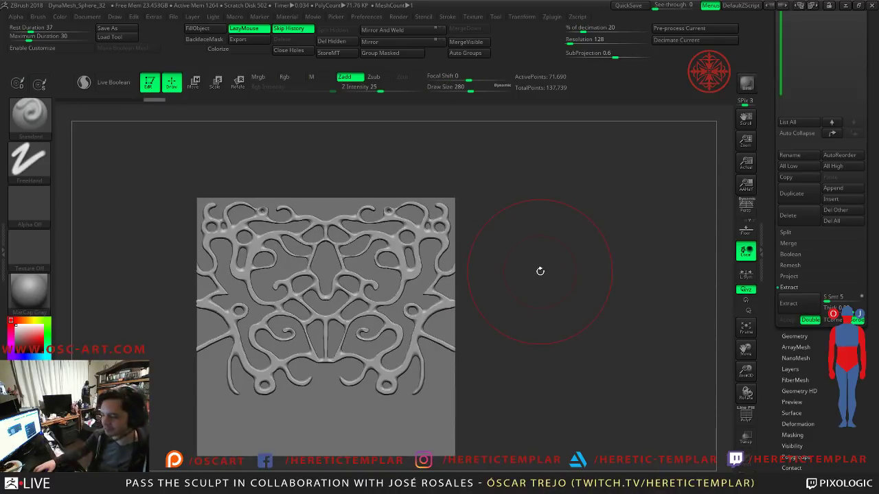
Step: Isolate the front-face polygroup of the extracted ornament, hiding its other polygons
key(shift+f)
key(shift+f)
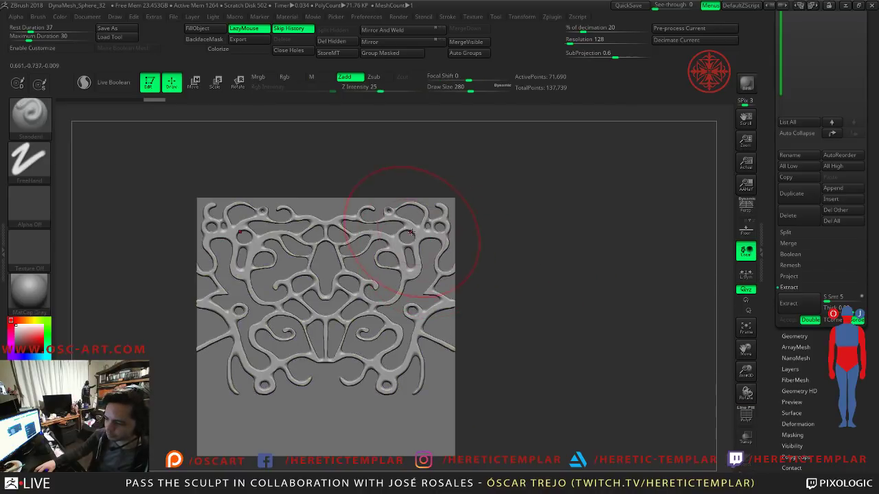
ctrl+shift+click(421, 231)
Step: Switch to the bust tool Neck2 and append the Extract7 ornament mesh as a subtool
drag(770, 95, 770, 186)
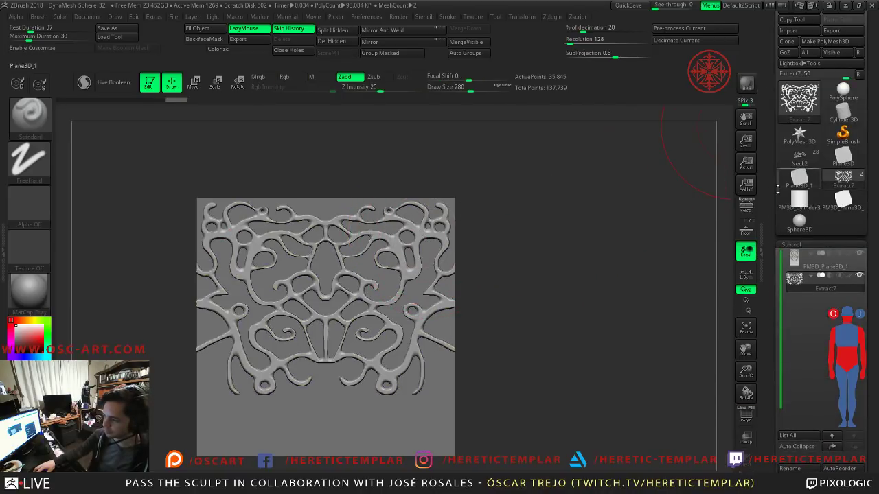
click(800, 156)
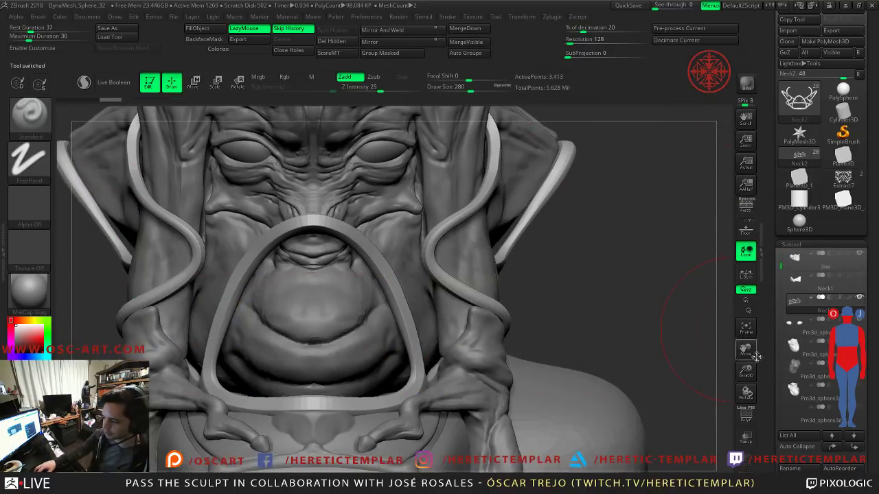
scroll(820, 303, down, 6)
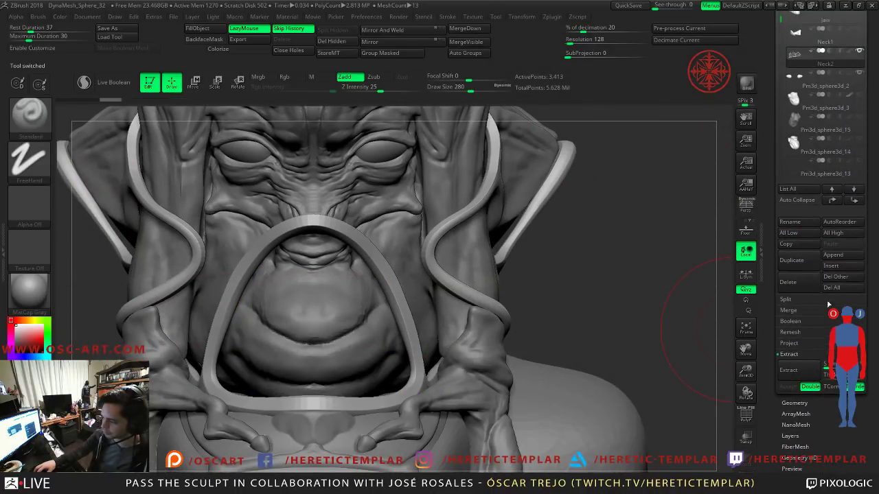
click(843, 256)
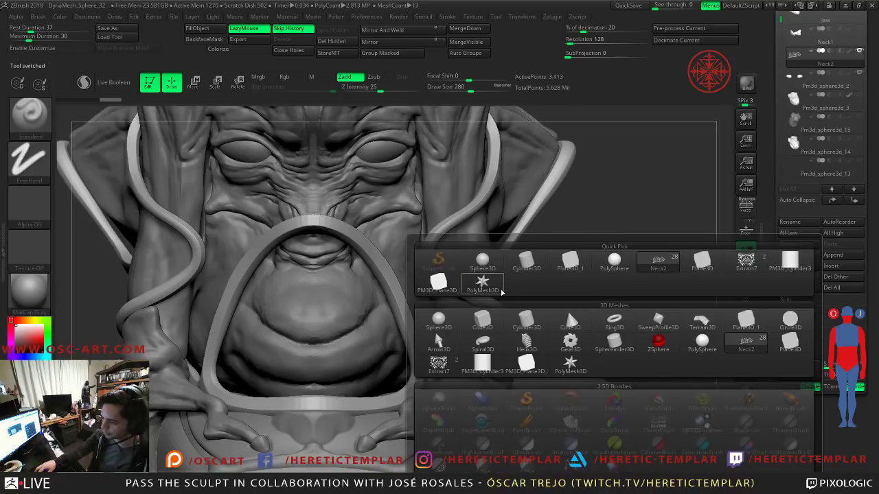
click(438, 364)
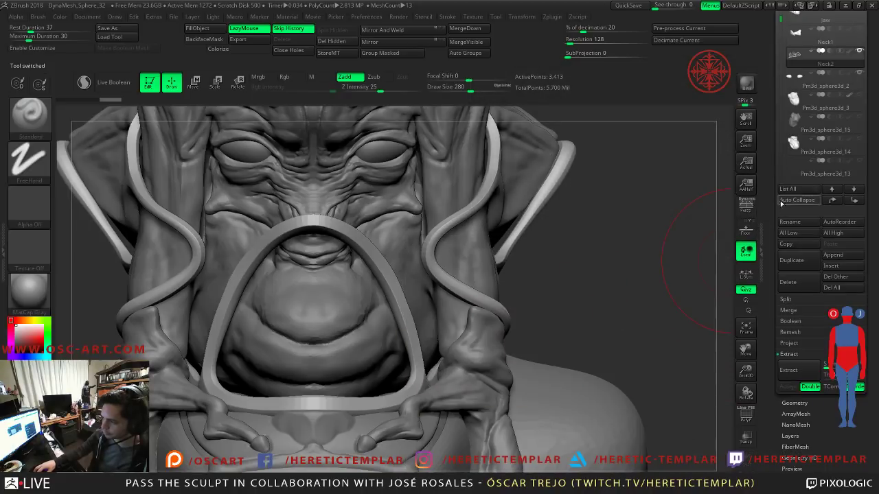
Step: Select the appended ornament at the end of the subtool list, rename it Ornament1 and copy that name
drag(780, 76, 781, 140)
click(790, 128)
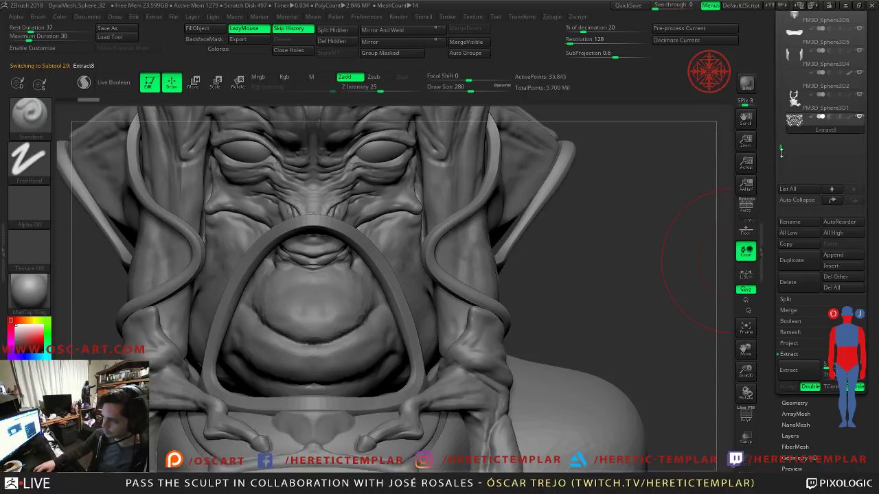
click(799, 221)
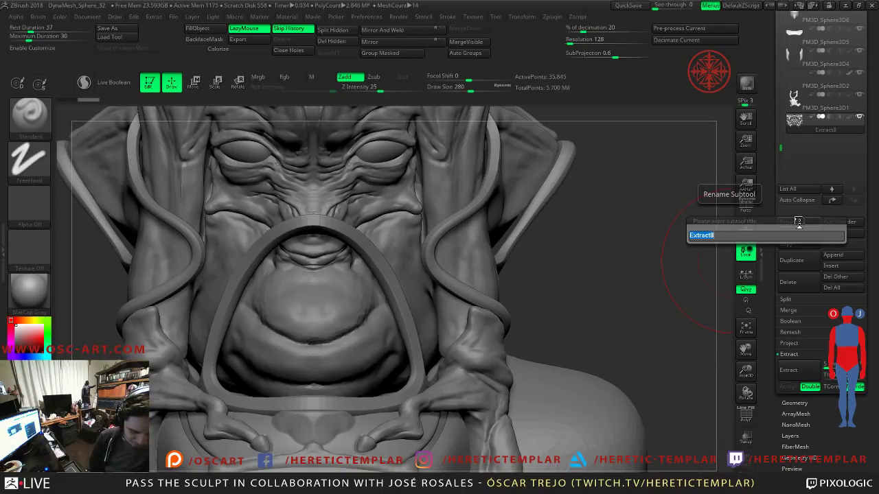
text(ornament1)
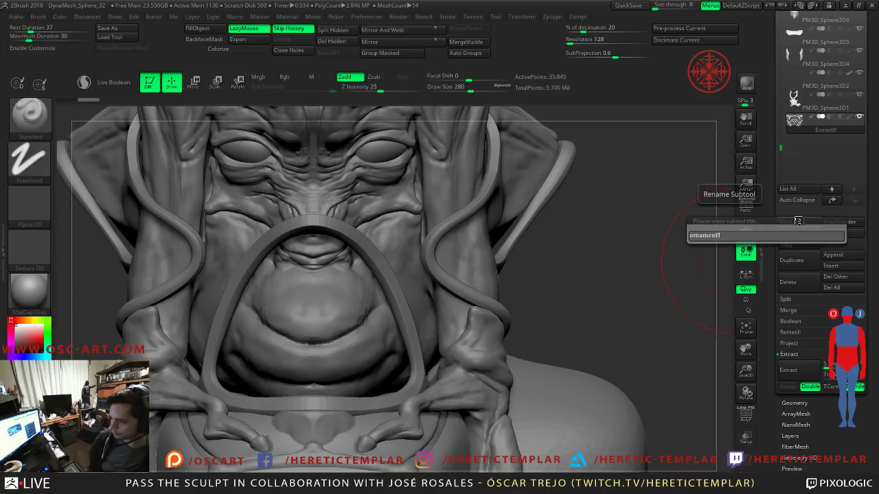
key(shift+Left)
key(shift+Left)
key(shift+Left)
key(shift+Left)
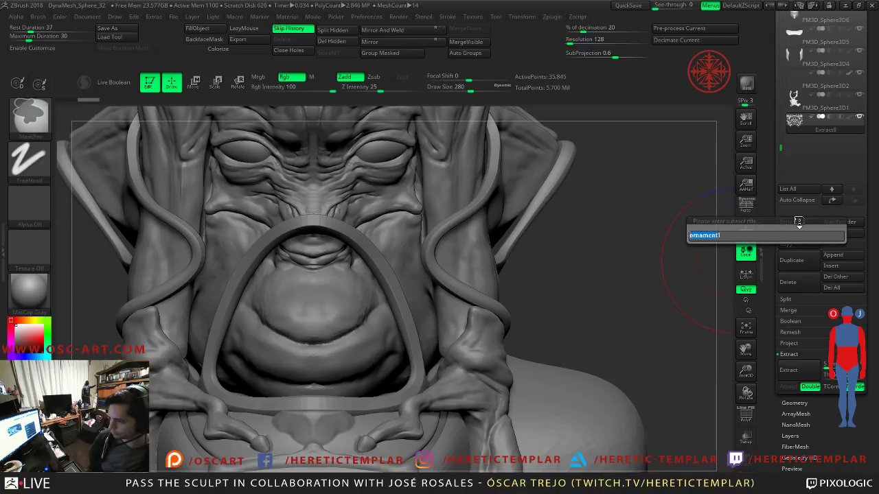
key(ctrl+c)
key(Return)
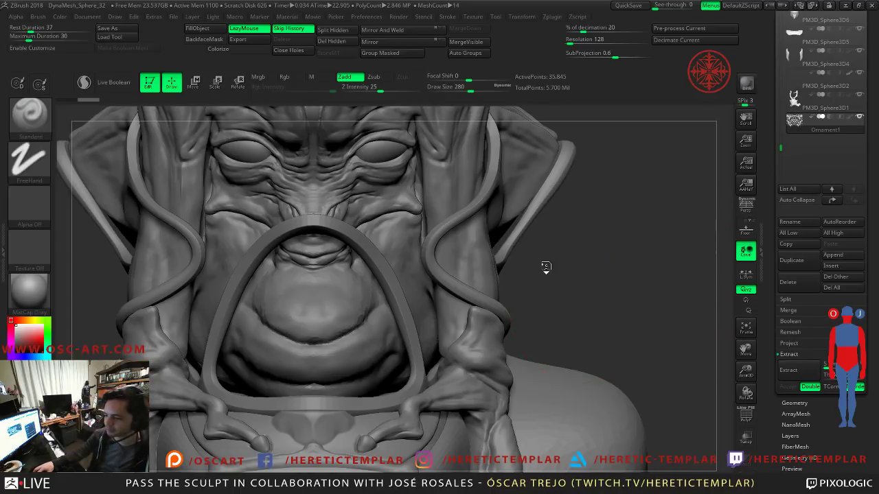
Step: Frame the bust and set the current material to MatCap Red Wax
key(f)
click(30, 291)
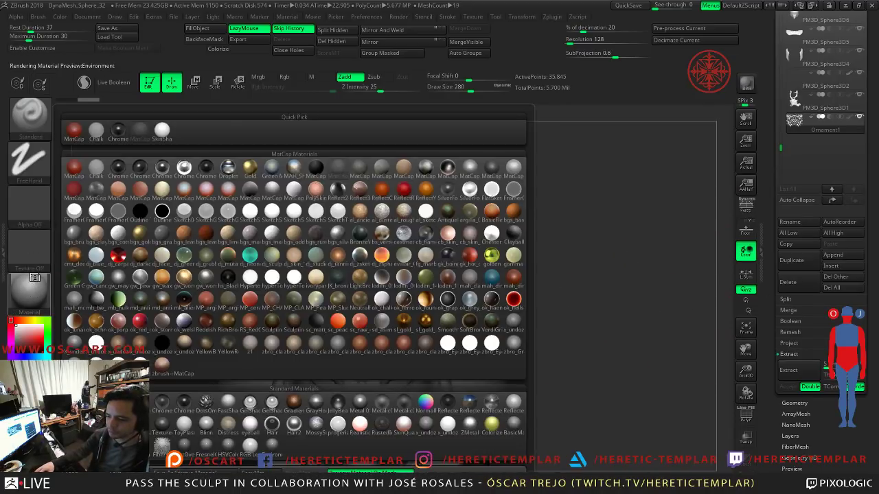
click(29, 291)
click(74, 166)
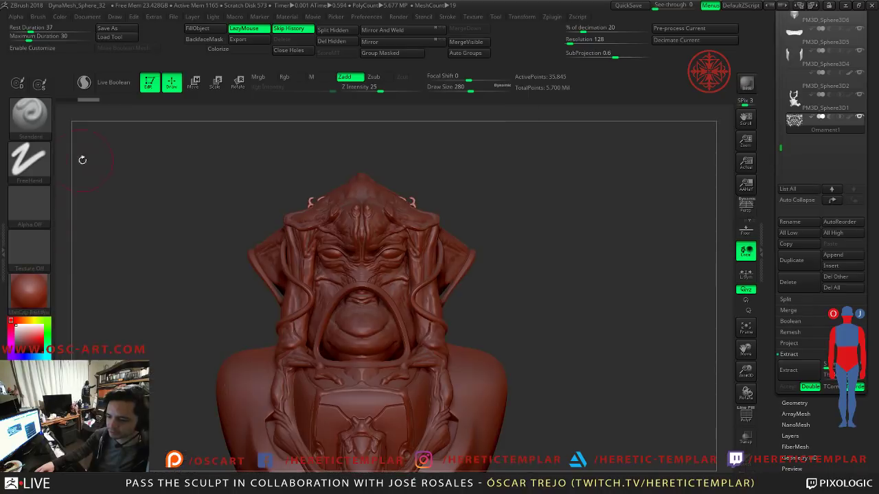
Step: Examine the bust from the front and side to judge where the ornament sits, and look through its subtools
alt+drag(537, 262, 566, 323)
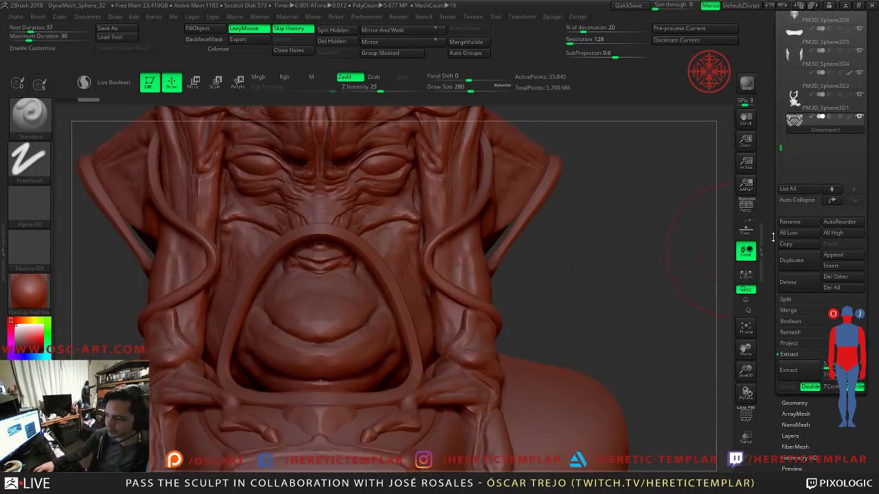
click(817, 234)
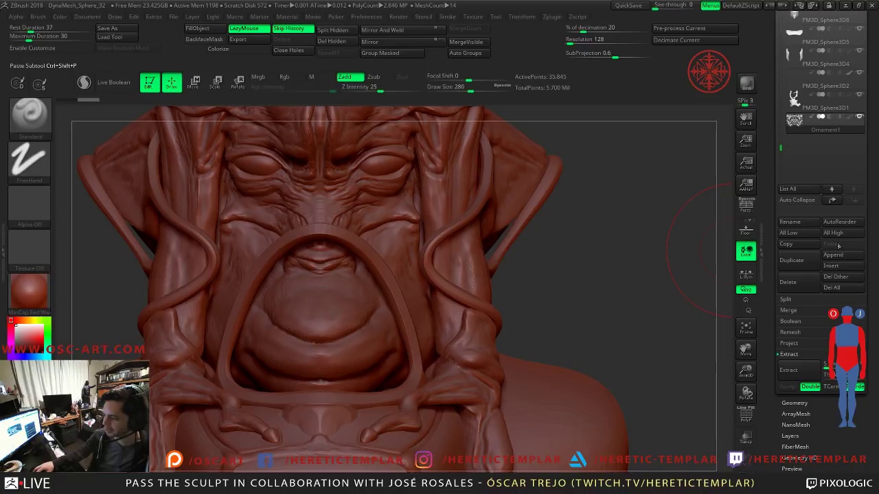
click(833, 254)
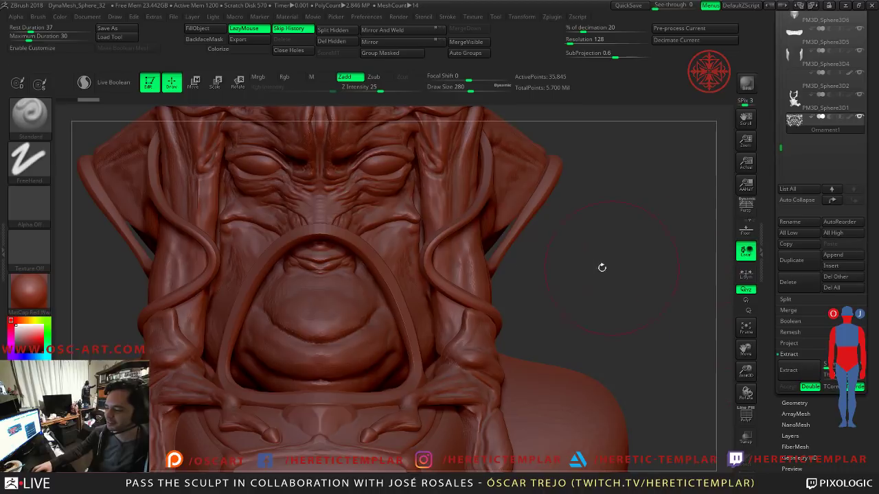
key(f)
mouse_move(586, 259)
mouse_down()
mouse_move(606, 201)
mouse_move(577, 237)
mouse_move(567, 191)
mouse_move(594, 238)
mouse_up()
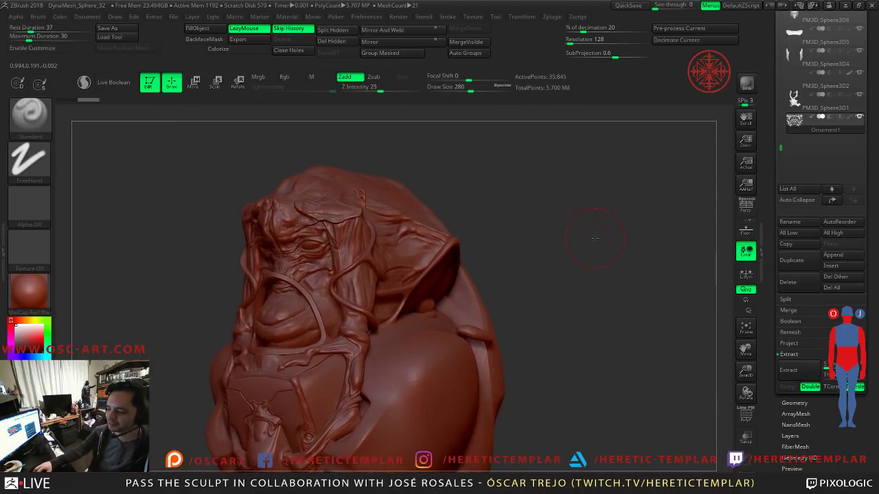
mouse_move(685, 200)
mouse_down()
mouse_move(609, 205)
mouse_move(603, 187)
mouse_move(603, 225)
mouse_up()
drag(781, 100, 781, 66)
drag(584, 204, 494, 274)
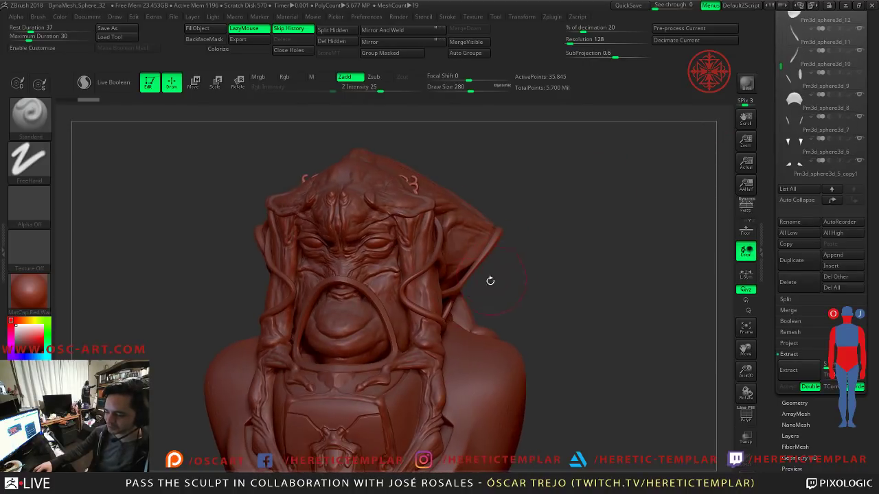
mouse_move(565, 290)
mouse_down()
mouse_move(567, 275)
mouse_move(574, 289)
mouse_up()
drag(772, 113, 764, 208)
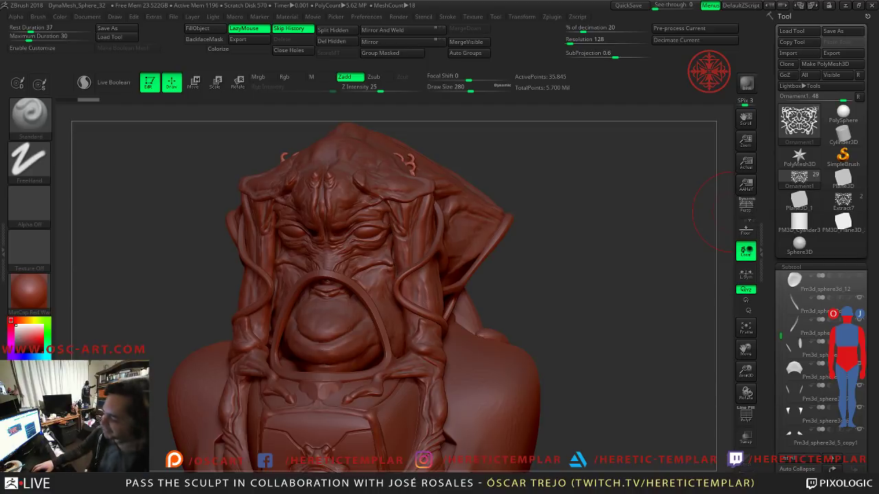
key(w)
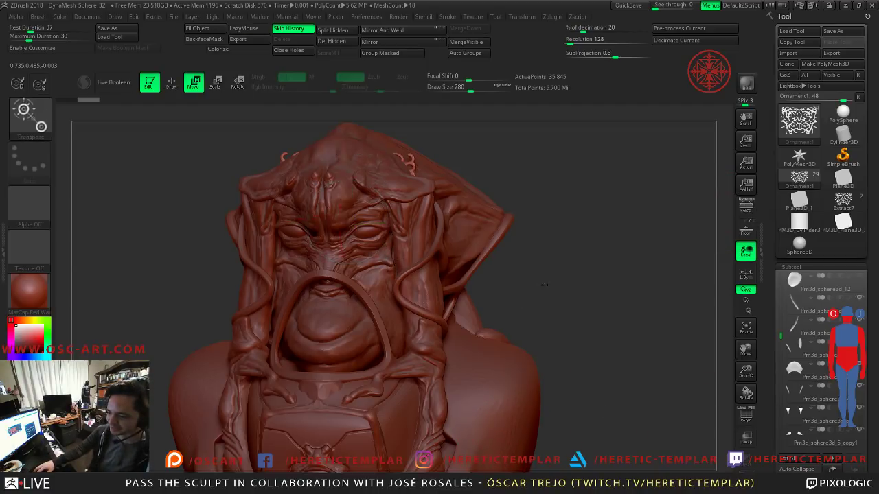
drag(548, 284, 453, 275)
key(q)
Step: Select the head subtool Pass the sculpt 04C and fill it with the Red Wax material only
alt+click(453, 205)
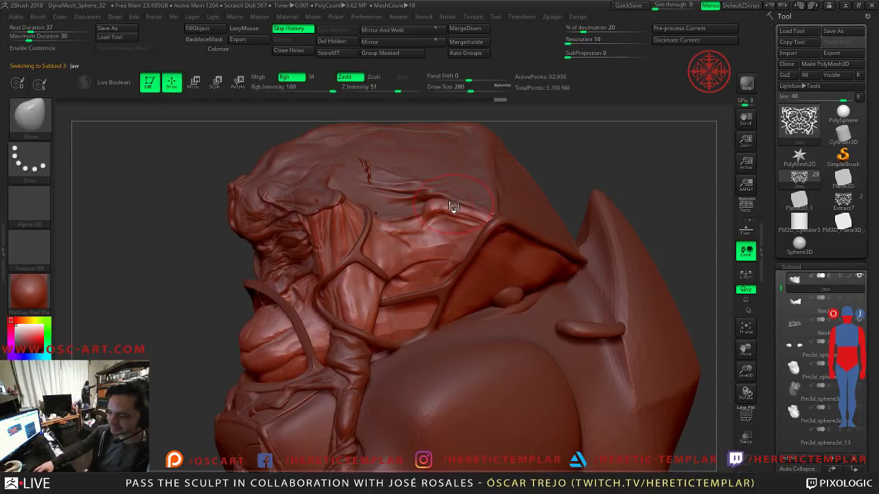
alt+click(447, 188)
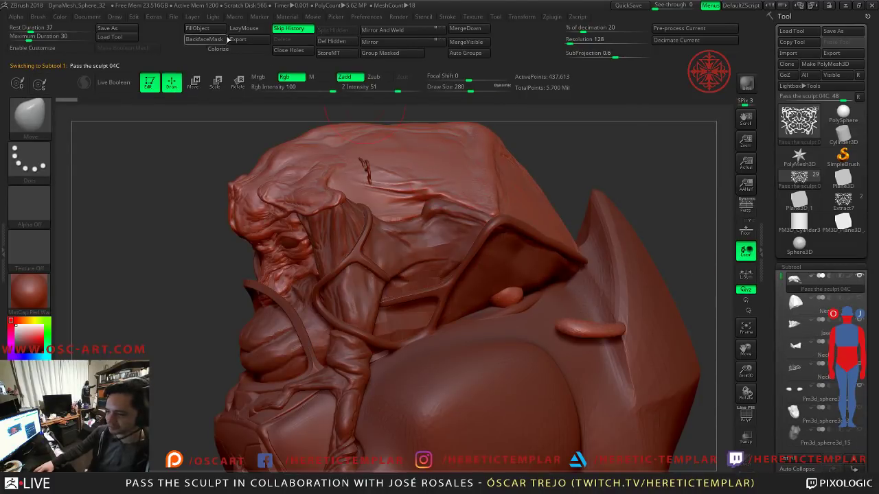
click(315, 77)
click(206, 30)
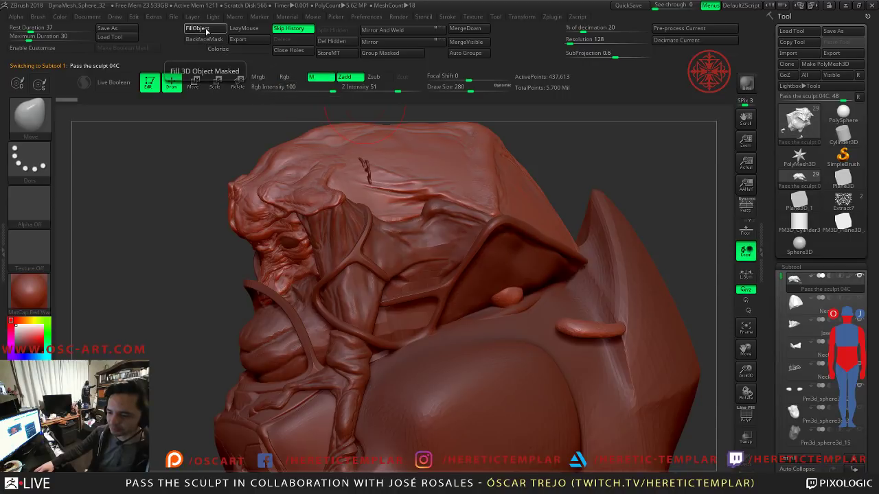
Step: Fill the eyes subtool and the large body armor subtool with the Red Wax material
drag(180, 151, 336, 222)
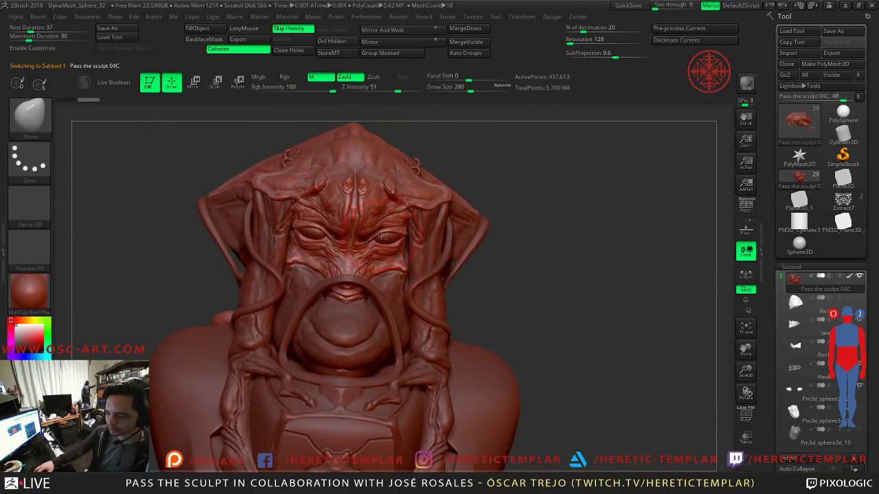
alt+click(382, 235)
click(219, 30)
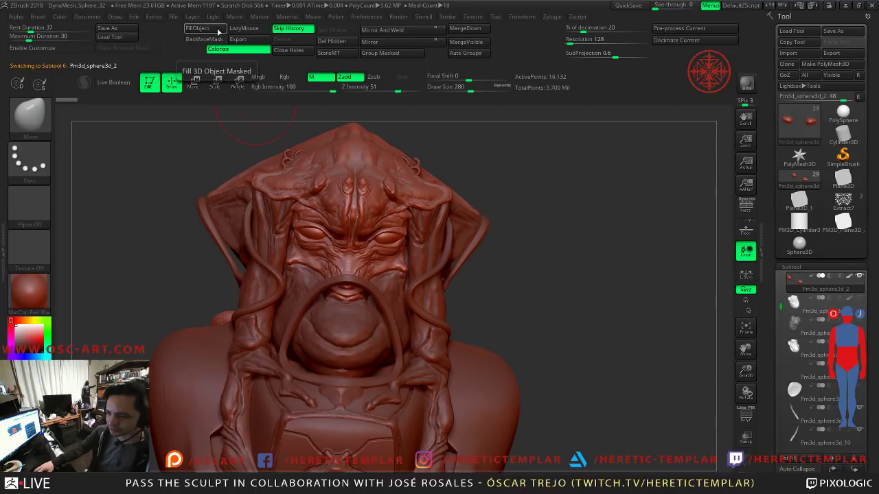
drag(538, 210, 508, 220)
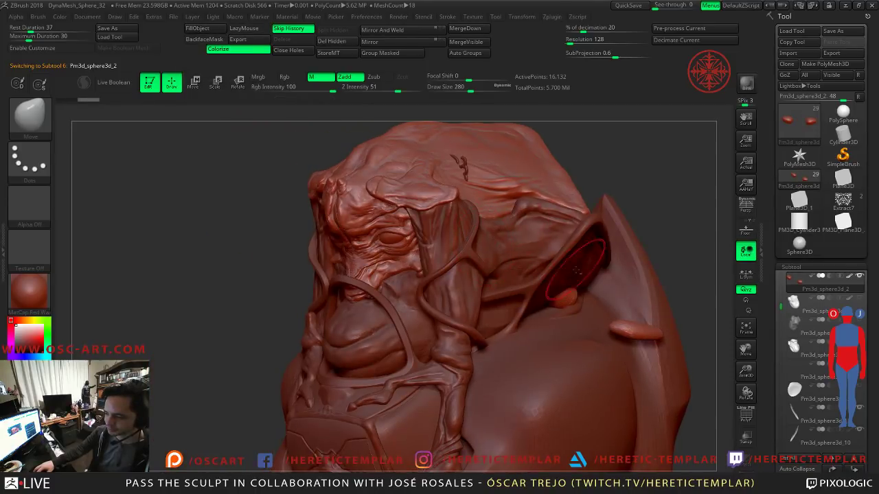
alt+click(587, 268)
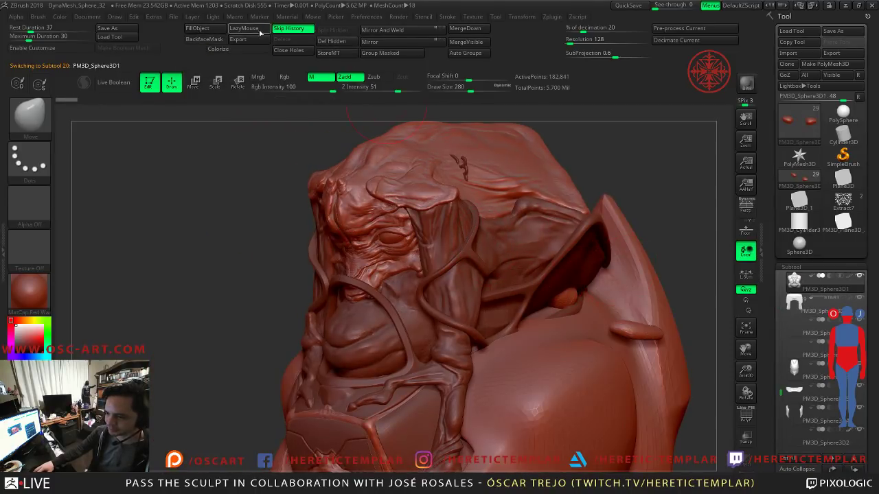
click(233, 50)
Step: Fill the chest's side panels, front plate, root-like tendrils and collar subtools with the Red Wax material
alt+drag(215, 367, 208, 174)
alt+click(394, 254)
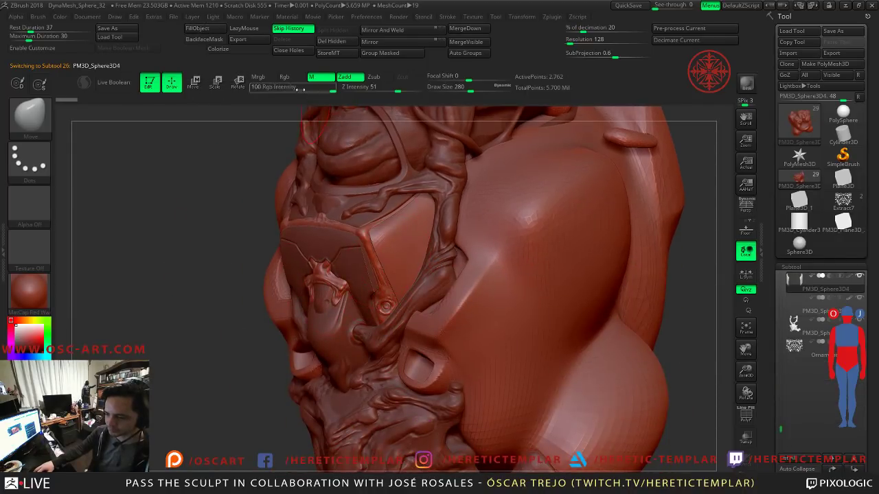
click(210, 31)
alt+click(304, 251)
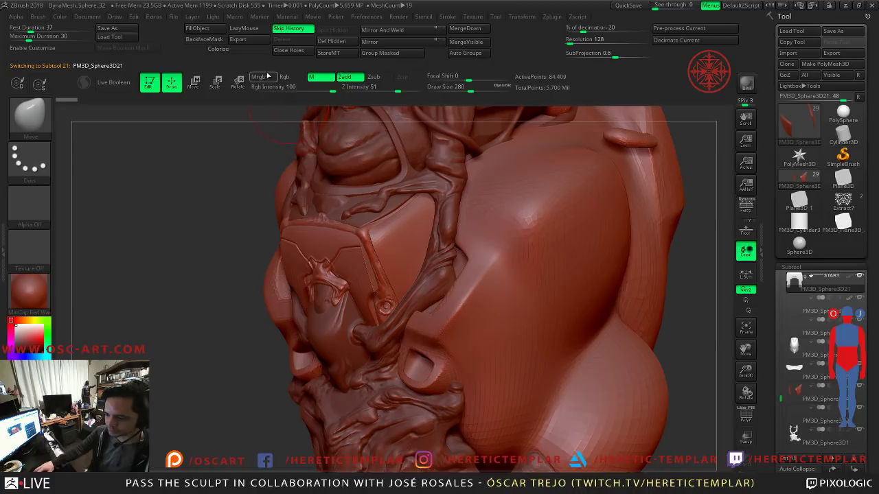
alt+click(341, 176)
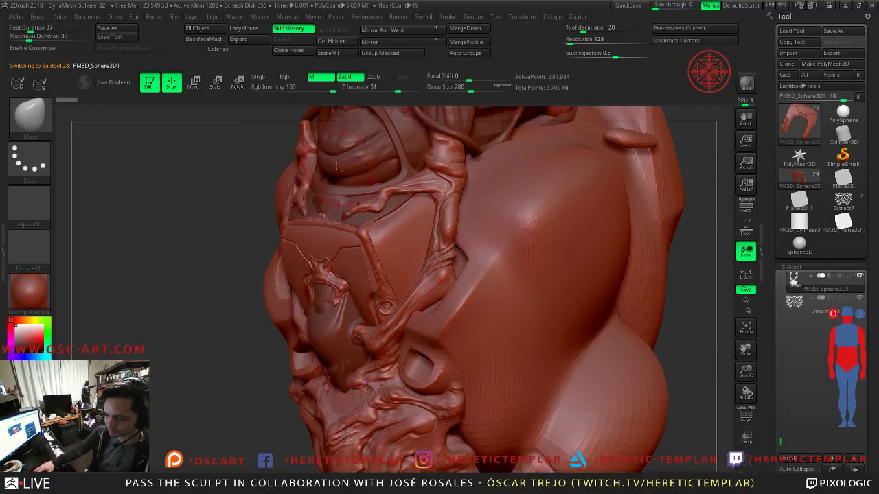
alt+click(350, 207)
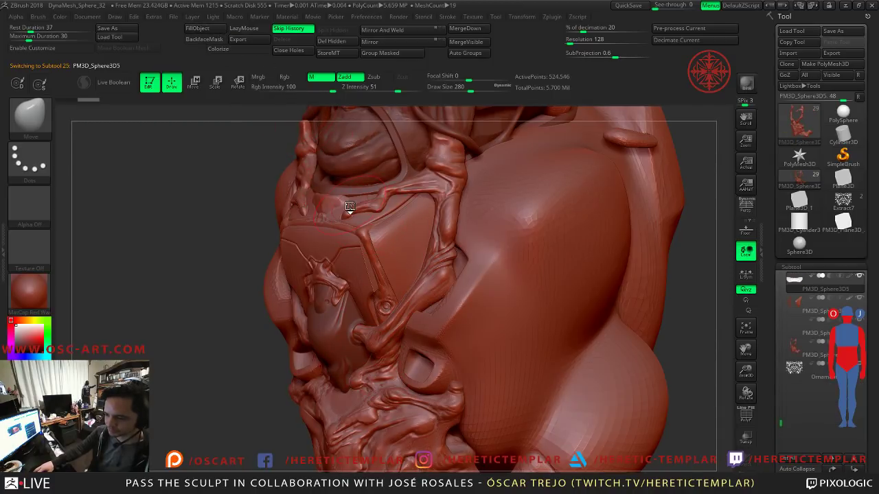
click(238, 49)
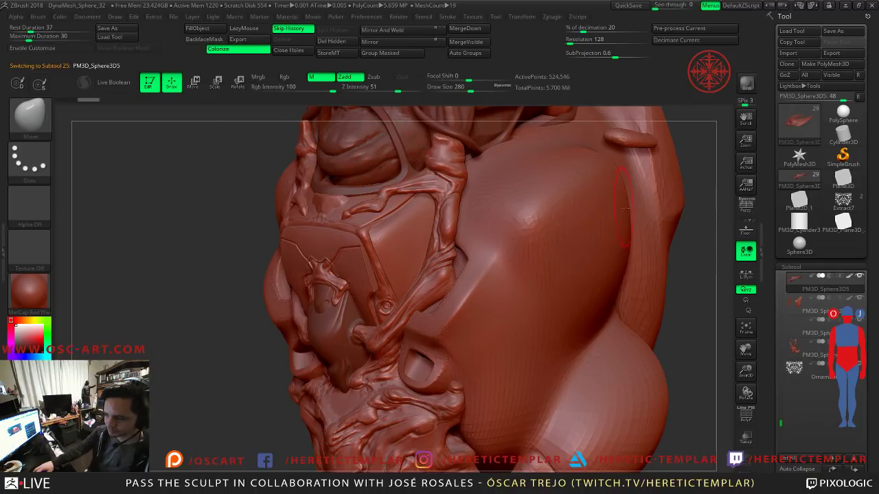
Step: Switch the active material to MatCap Gray to see which of the bust's subtools still lack the Red Wax fill
drag(687, 227, 402, 274)
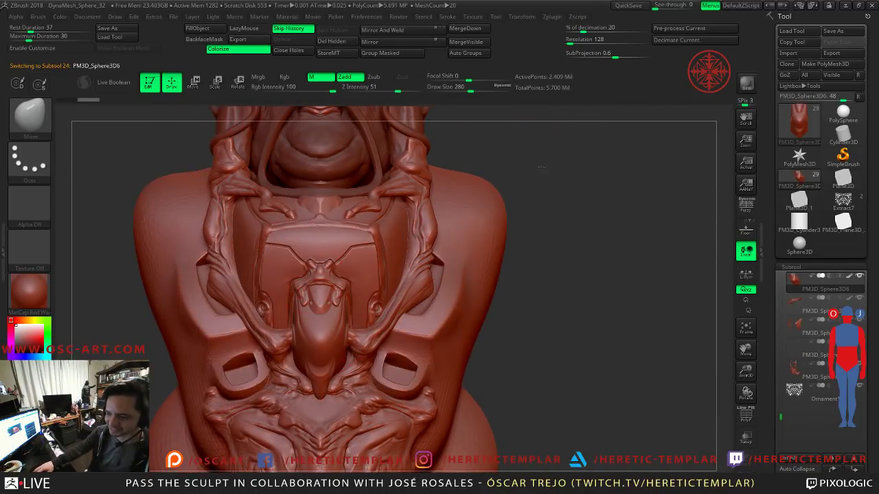
key(f)
click(30, 118)
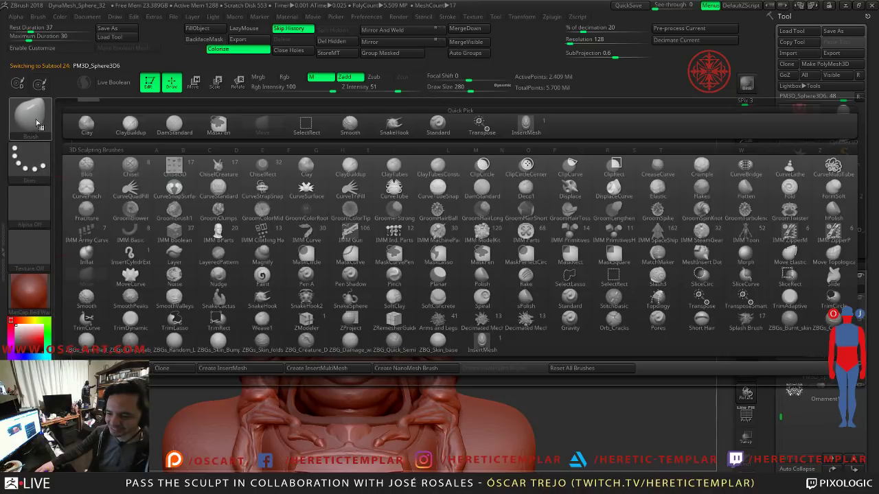
click(29, 292)
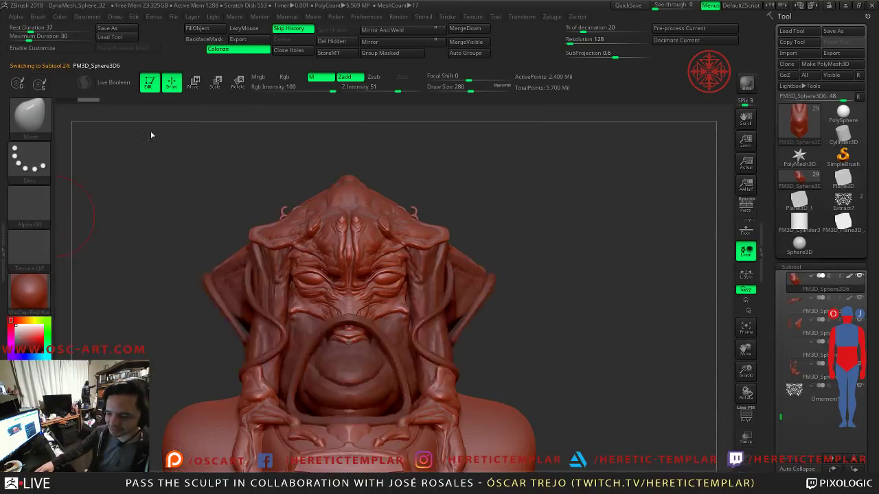
click(151, 135)
mouse_move(507, 293)
alt+mouse_down()
mouse_move(513, 269)
mouse_move(565, 208)
mouse_move(551, 213)
alt+mouse_up()
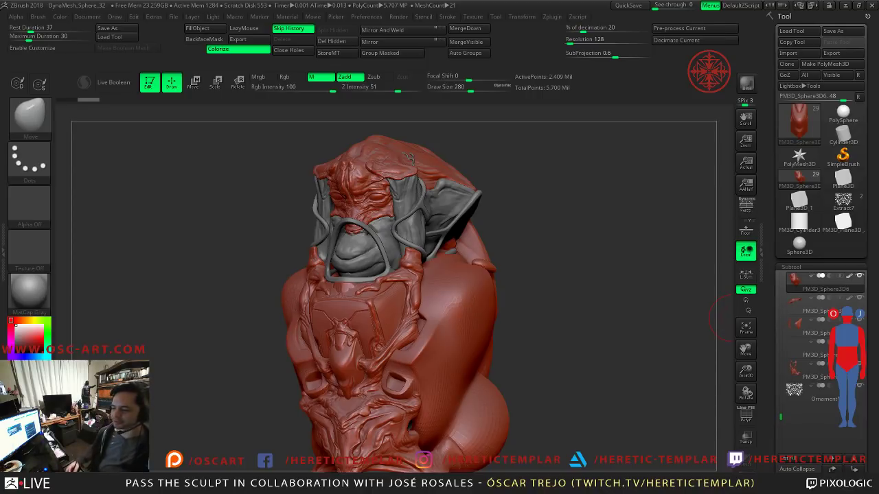
mouse_move(526, 192)
mouse_down()
mouse_move(553, 211)
mouse_move(553, 237)
mouse_move(575, 286)
mouse_move(552, 271)
mouse_move(530, 222)
mouse_up()
Step: Select the Ornament1 subtool and move it down in front of the mouth inside the curved face frame
key(w)
click(331, 373)
mouse_move(297, 358)
alt+mouse_down()
mouse_move(237, 312)
mouse_move(301, 212)
alt+mouse_up()
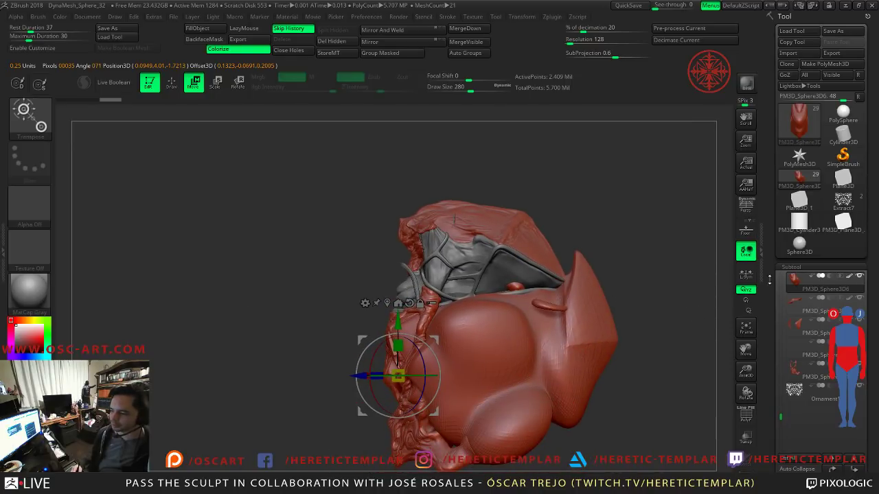
scroll(795, 324, up, 5)
scroll(795, 324, down, 7)
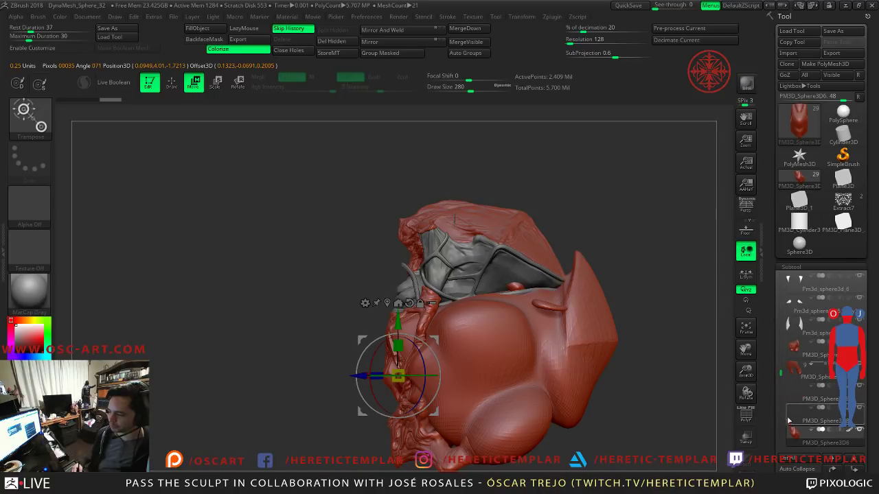
scroll(788, 425, down, 5)
drag(781, 417, 781, 416)
click(794, 390)
drag(397, 243, 332, 244)
drag(289, 274, 378, 280)
alt+drag(507, 270, 552, 283)
alt+drag(563, 275, 606, 204)
drag(394, 180, 395, 307)
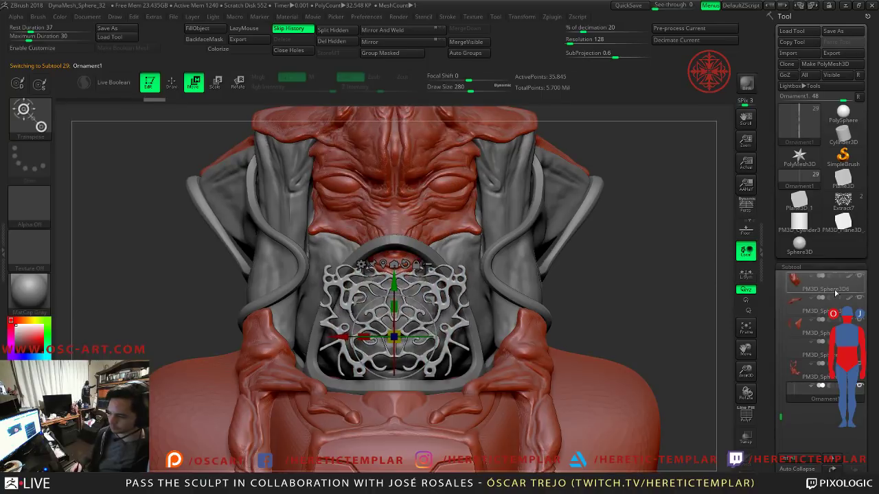
Step: Try to refine the ornament's placement inside the curved face frame
scroll(823, 292, down, 5)
click(803, 291)
drag(693, 300, 448, 296)
click(860, 147)
drag(358, 372, 391, 364)
drag(386, 332, 387, 317)
drag(295, 318, 494, 319)
Step: Try to reshape the ornament by brush to fit the face frame, adjusting the draw size
key(q)
key(s)
drag(436, 305, 454, 306)
drag(688, 314, 515, 310)
drag(394, 289, 391, 290)
drag(349, 320, 501, 322)
drag(467, 351, 457, 371)
mouse_move(497, 310)
mouse_down()
mouse_move(491, 316)
mouse_move(472, 273)
mouse_up()
key(s)
drag(669, 277, 536, 282)
drag(427, 343, 434, 342)
mouse_move(427, 380)
mouse_down()
mouse_move(468, 368)
mouse_move(367, 350)
mouse_move(399, 370)
mouse_move(353, 320)
mouse_move(381, 329)
mouse_move(556, 300)
mouse_move(637, 369)
mouse_move(609, 320)
mouse_up()
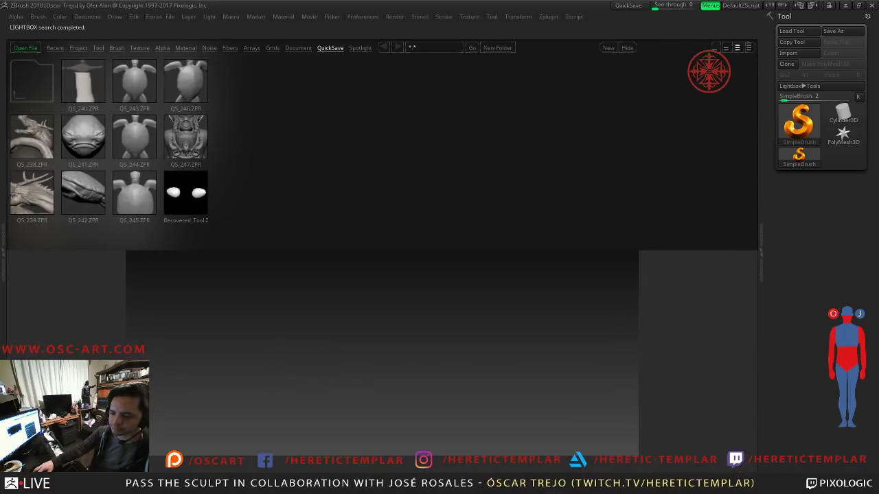
Step: Restore the QS_247 quicksave and check both the bust and the masked ornament plane
double_click(195, 151)
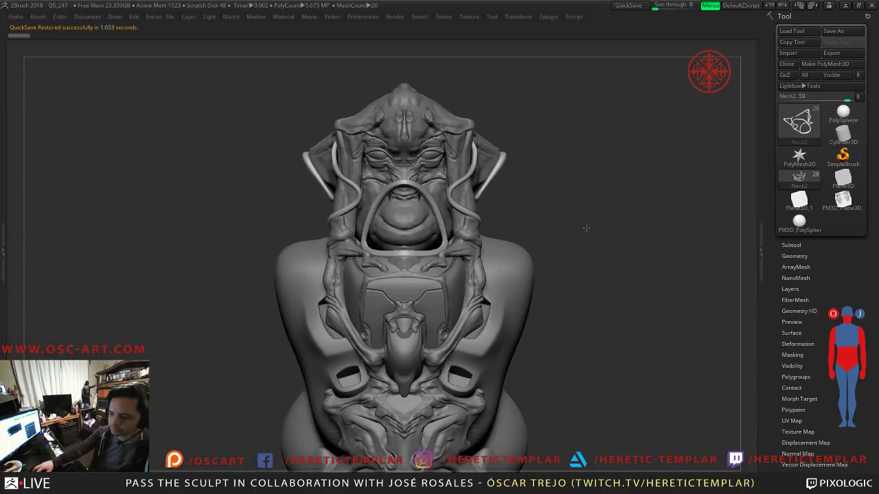
drag(592, 228, 680, 211)
click(843, 199)
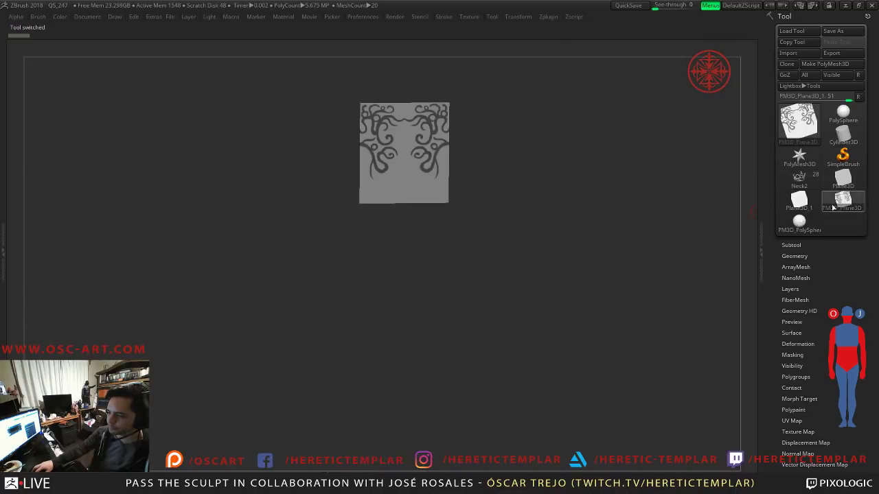
drag(560, 207, 626, 202)
mouse_move(805, 198)
click(799, 178)
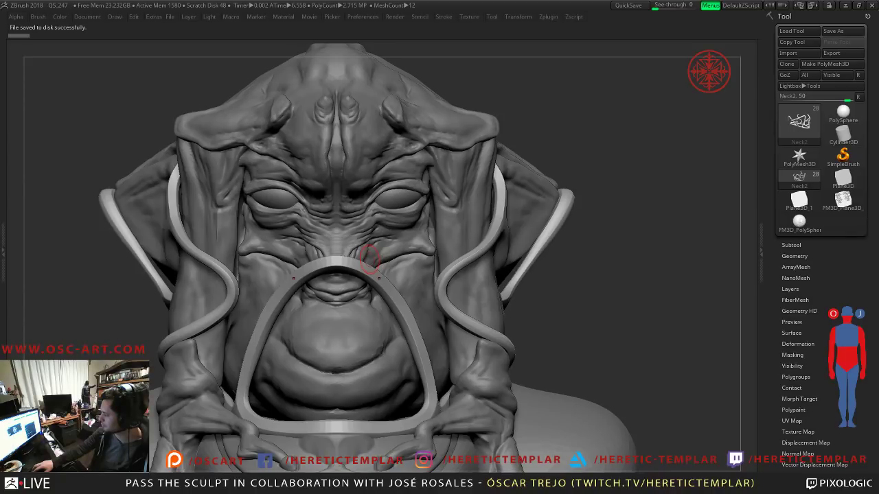
Step: Switch to the masked ornament plane and mask a curved line joining the two uppermost scrolls across the center
click(842, 199)
shift+drag(636, 204, 535, 260)
alt+drag(634, 114, 564, 235)
key(s)
key(s)
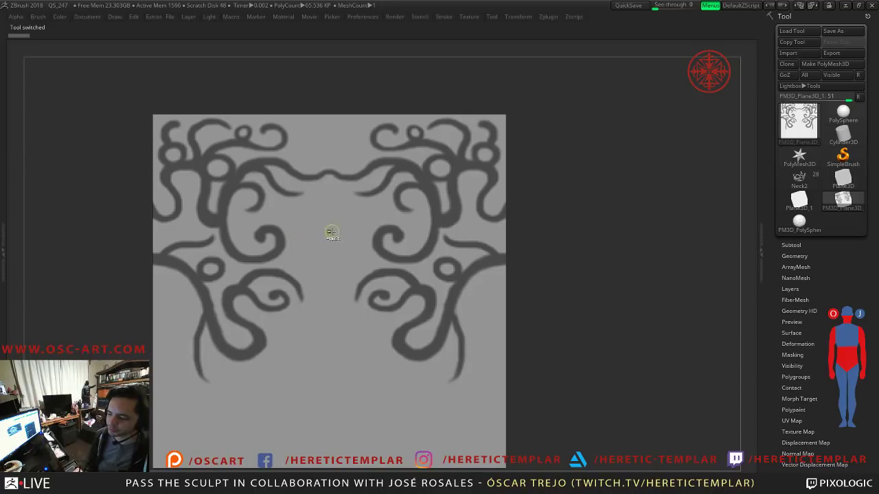
key(s)
mouse_move(330, 147)
mouse_down()
mouse_move(359, 146)
mouse_move(382, 158)
mouse_move(349, 150)
mouse_move(376, 141)
mouse_up()
key(ctrl+z)
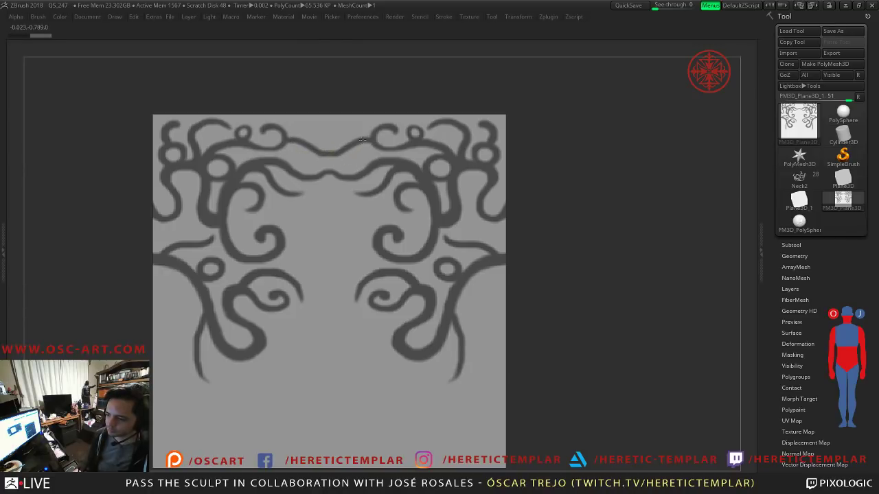
Step: Mask curved links joining the middle and lower pairs of scrolls across the center, checking the pattern with the mask inverted
mouse_move(329, 252)
mouse_down()
mouse_move(374, 237)
mouse_move(344, 252)
mouse_move(361, 243)
mouse_up()
ctrl+click(517, 258)
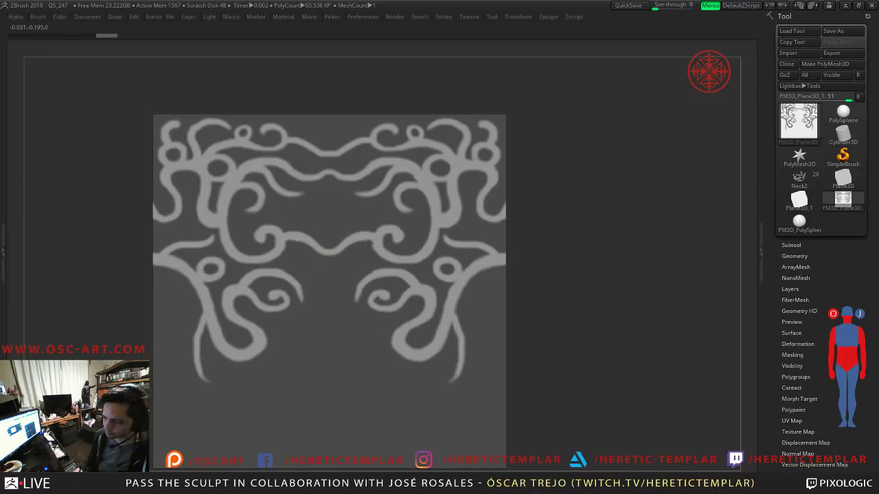
ctrl+click(579, 235)
ctrl+drag(363, 294, 330, 320)
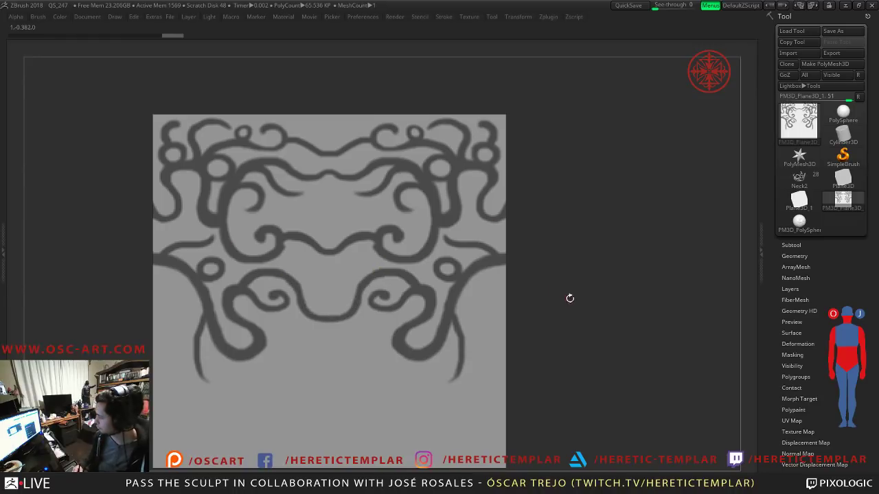
alt+drag(567, 297, 556, 245)
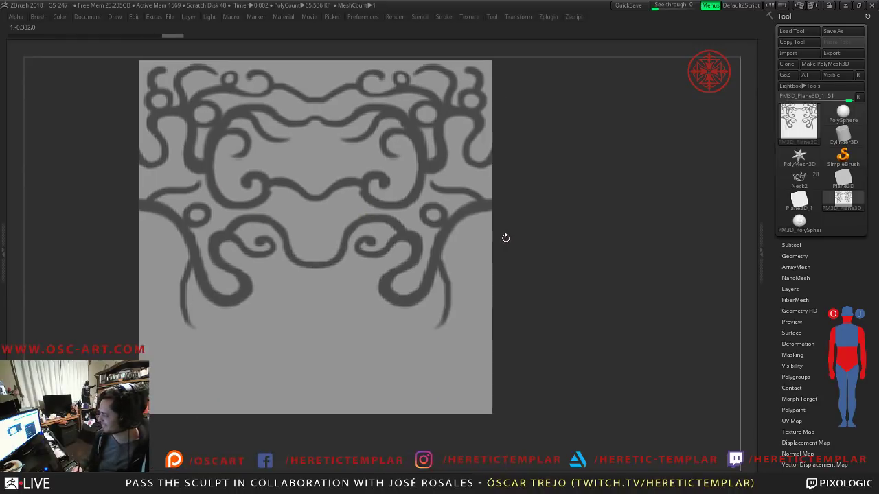
Step: Return to the bust and fill the head subtool Pass the sculpt 5 and the eyes with the Red Wax material only
click(799, 178)
key(Tab)
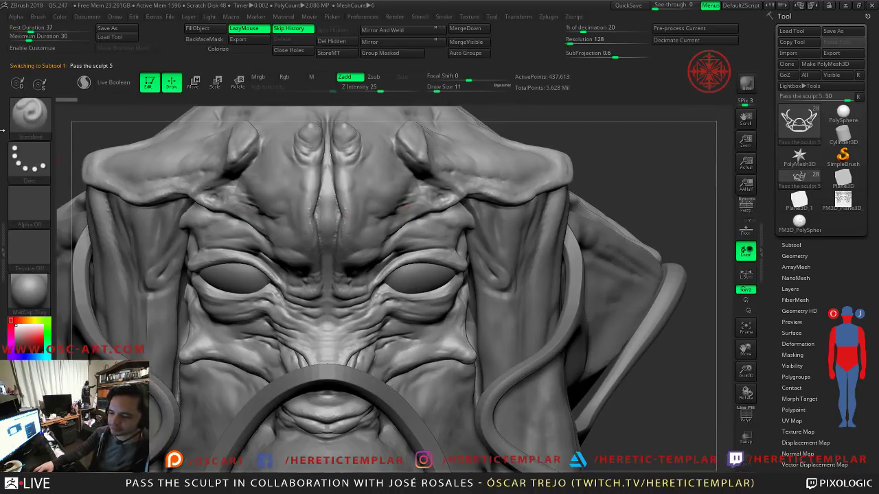
click(29, 118)
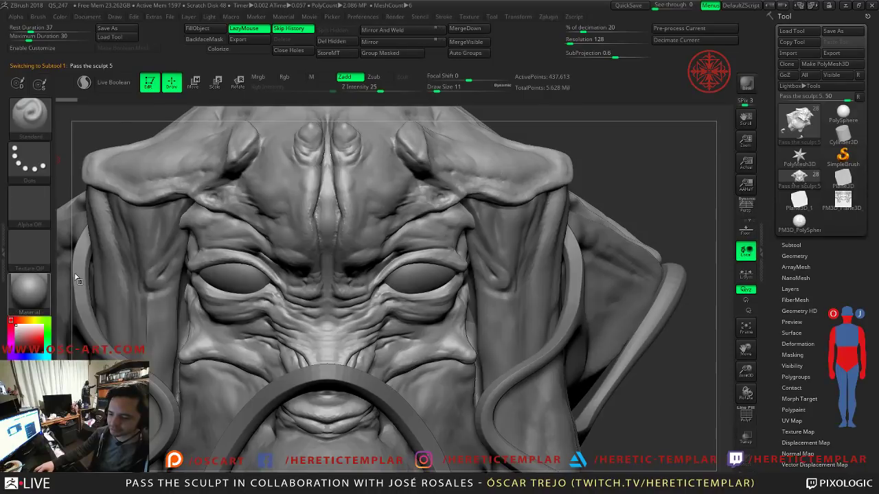
click(41, 289)
click(90, 168)
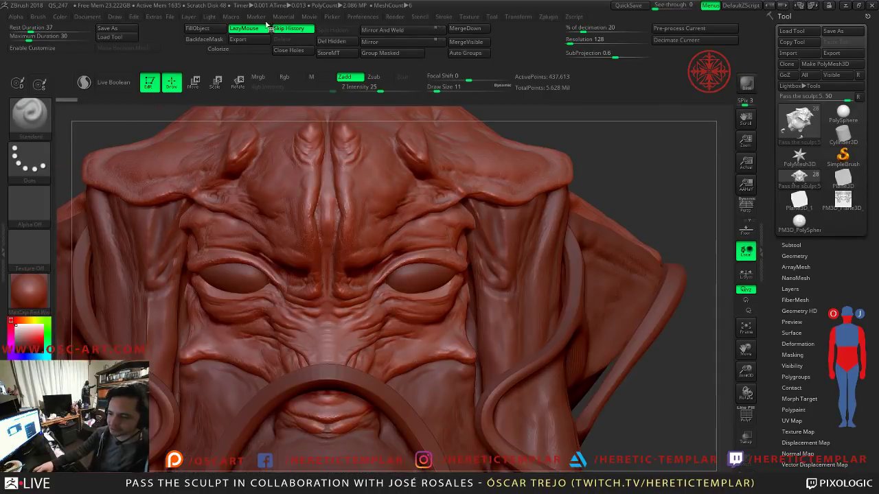
click(311, 76)
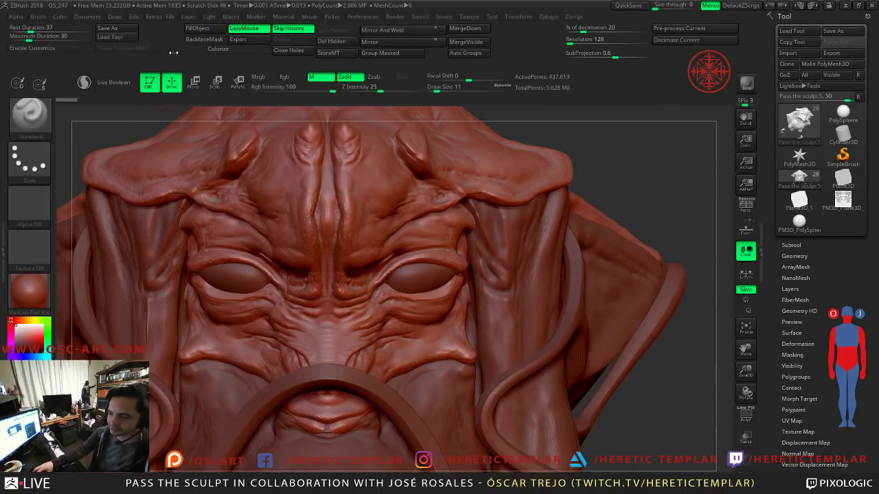
click(200, 30)
alt+click(232, 278)
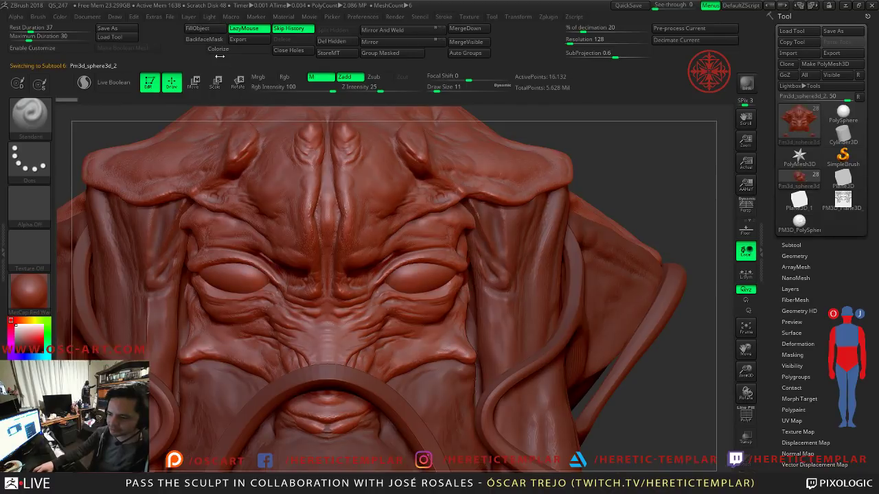
key(Tab)
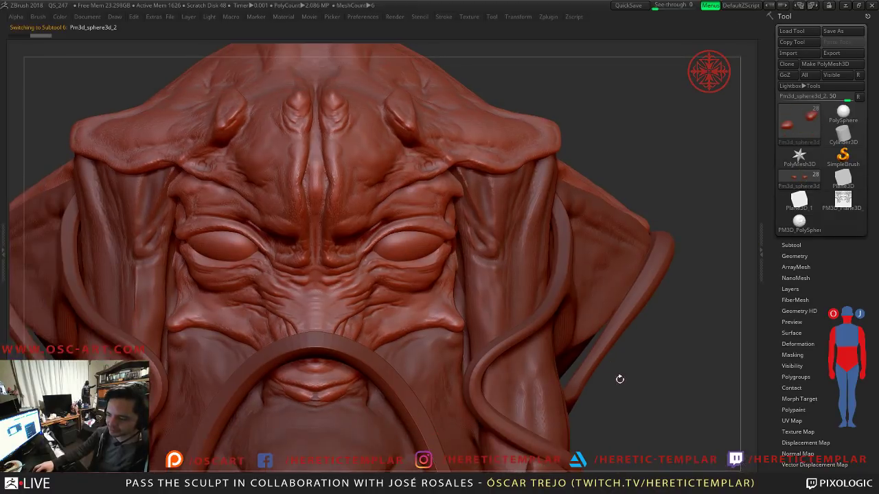
Step: Select the root-like tendrils subtool PM3D_Sphere3D1 on the chest and fill it with the Red Wax material
key(f)
alt+click(417, 393)
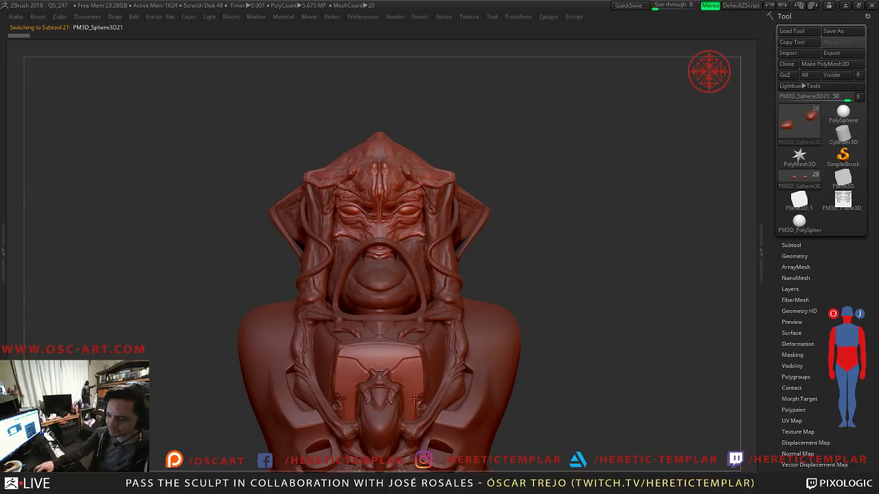
alt+click(398, 399)
alt+click(443, 403)
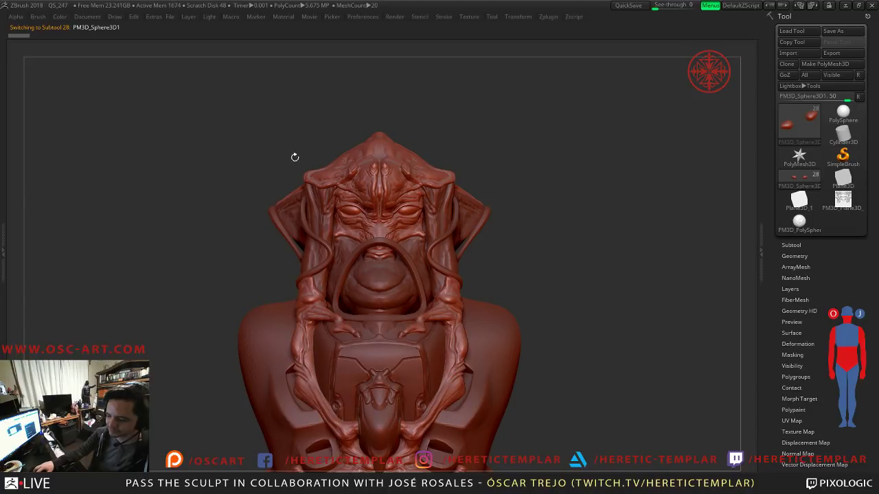
key(Tab)
key(Tab)
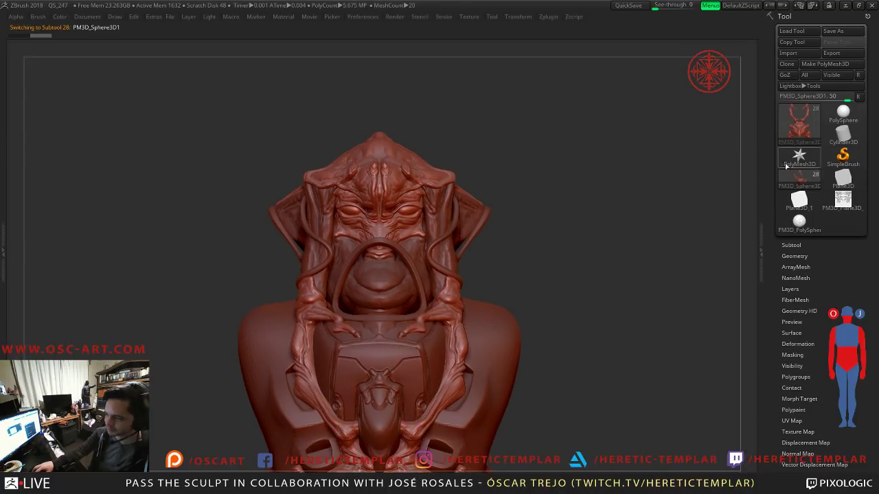
key(Tab)
key(b)
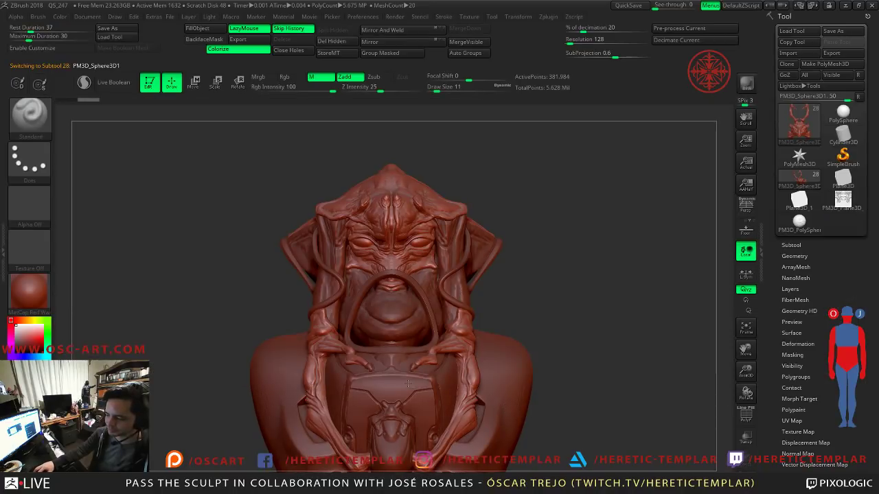
Step: Switch back to the ornament plane and thicken the mask along the bottom of the lower central curve
click(843, 200)
alt+drag(565, 275, 622, 452)
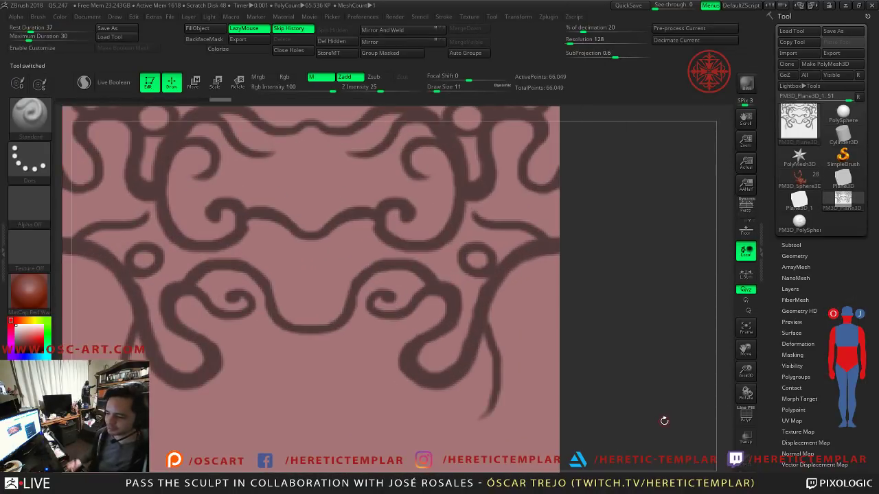
alt+drag(616, 151, 570, 232)
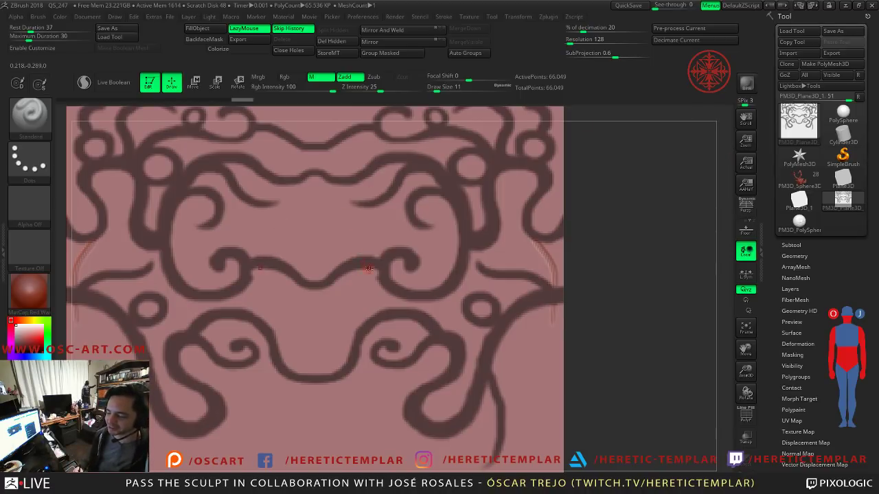
key(ctrl)
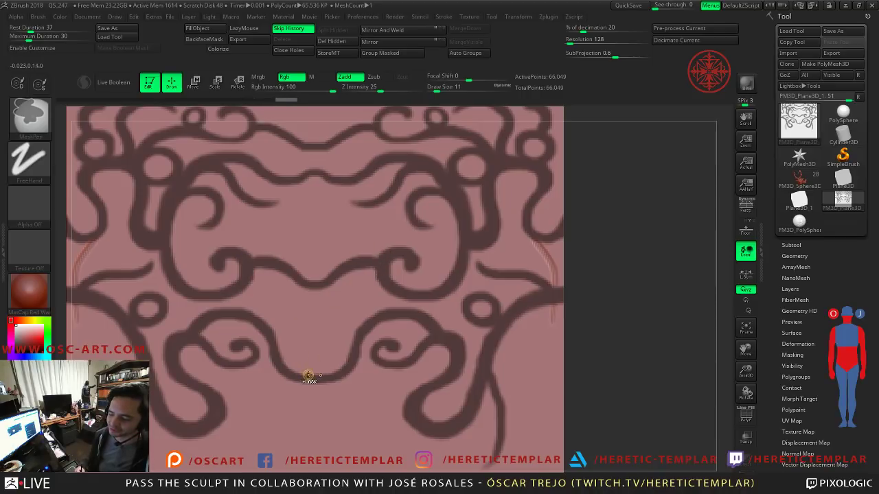
mouse_move(339, 370)
mouse_down()
mouse_move(355, 343)
mouse_move(331, 368)
mouse_move(306, 372)
mouse_up()
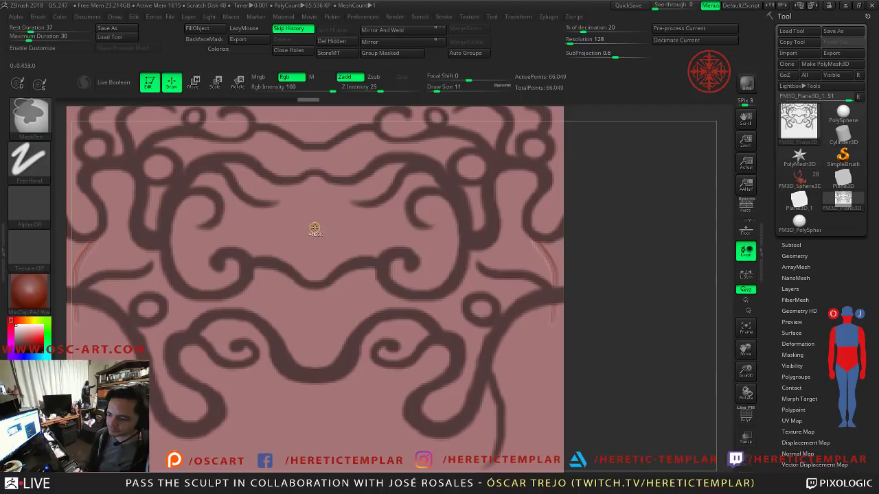
Step: Mask an X-shaped crossing between the central curves and a vertical stem down to the lower curve
mouse_move(315, 223)
mouse_down()
mouse_move(353, 256)
mouse_move(317, 219)
mouse_up()
key(ctrl+z)
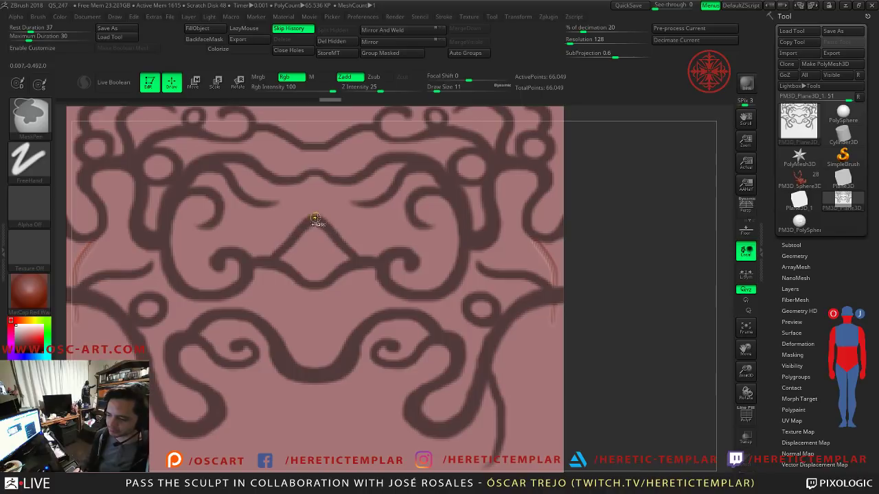
drag(346, 182, 321, 213)
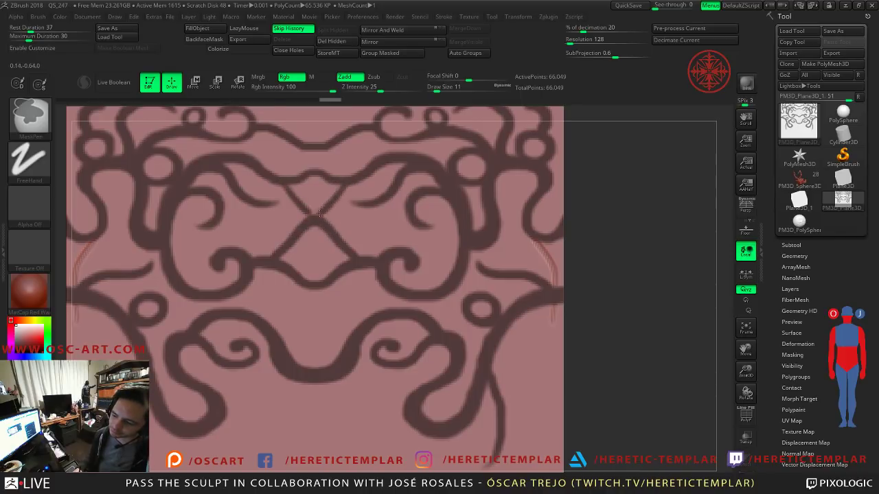
drag(348, 184, 319, 214)
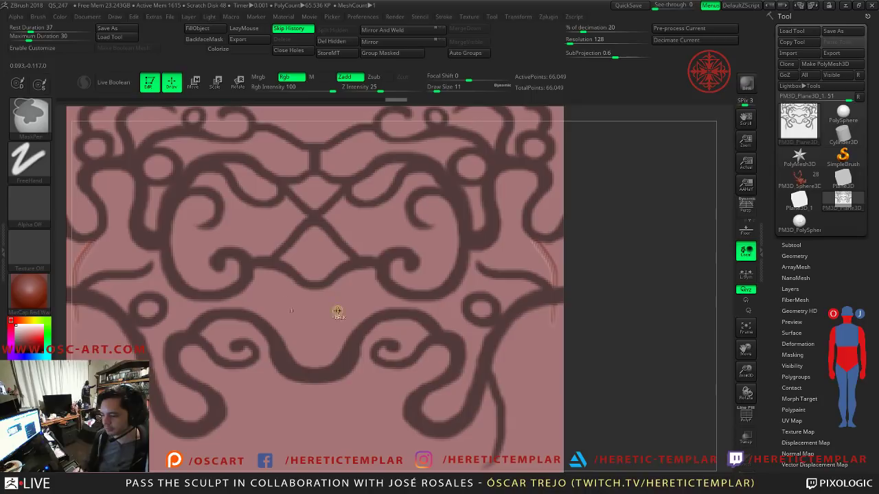
drag(311, 283, 316, 364)
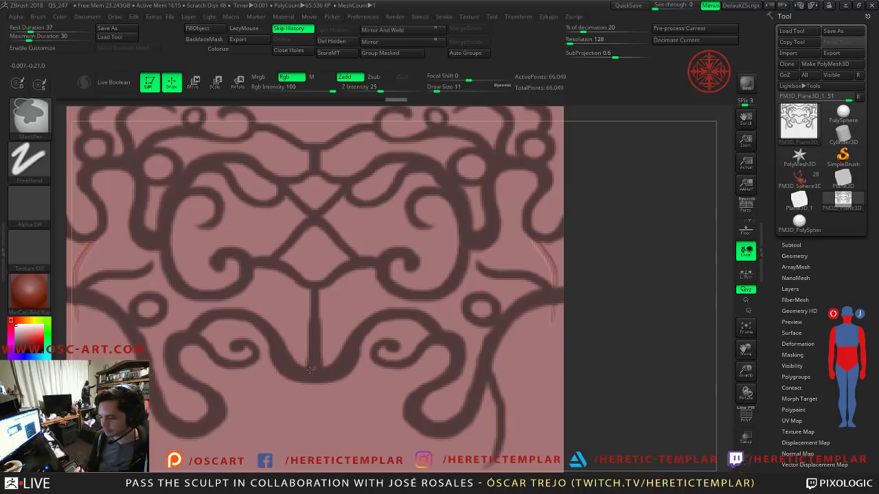
Step: Mask inward curls on the two lower scrolls and hooked ends on the outer tendrils of the ornament
alt+drag(647, 376, 536, 250)
mouse_move(332, 326)
mouse_down()
mouse_move(354, 312)
mouse_move(382, 331)
mouse_up()
mouse_move(334, 319)
mouse_down()
mouse_move(335, 334)
mouse_move(357, 330)
mouse_move(337, 329)
mouse_move(344, 315)
mouse_move(376, 327)
mouse_up()
mouse_move(452, 363)
ctrl+mouse_down()
mouse_move(435, 370)
mouse_move(414, 357)
mouse_move(445, 362)
mouse_move(434, 376)
mouse_move(443, 371)
mouse_move(416, 356)
ctrl+mouse_up()
key(ctrl+z)
key(ctrl+z)
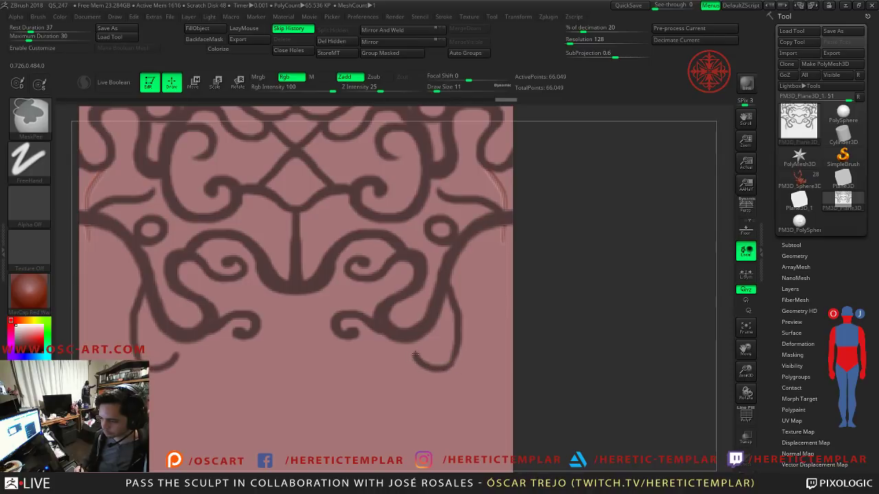
Step: Undo the hooked strokes below the outer tendrils and check the ornament with its mask inverted
key(ctrl+z)
key(ctrl+i)
mouse_move(456, 288)
ctrl+mouse_down()
mouse_move(459, 336)
mouse_move(447, 368)
ctrl+mouse_up()
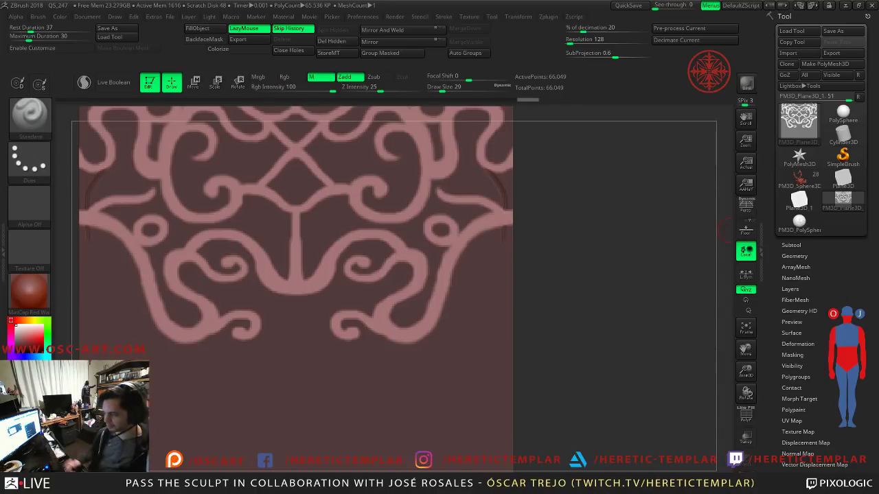
key(s)
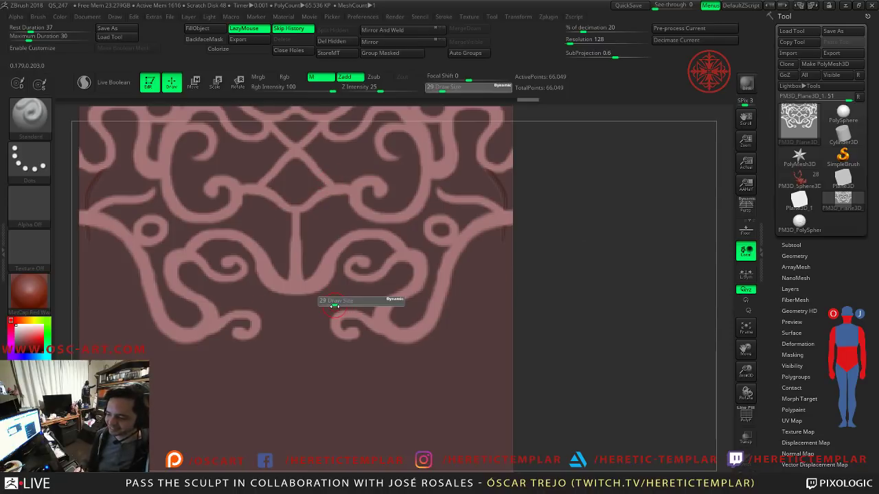
ctrl+click(510, 302)
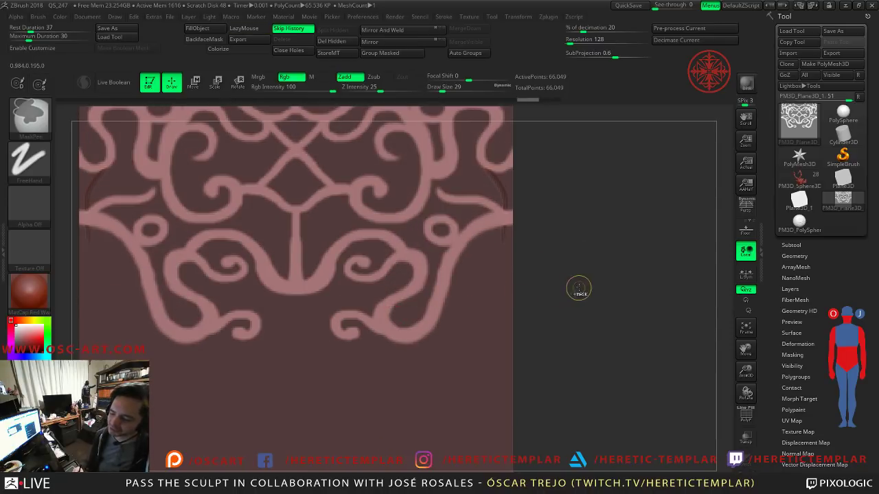
ctrl+click(577, 288)
Step: Mask diagonal connectors from the lower central curve to the inward curls, and branches from the outer scrolls to the plane's side edges
key(s)
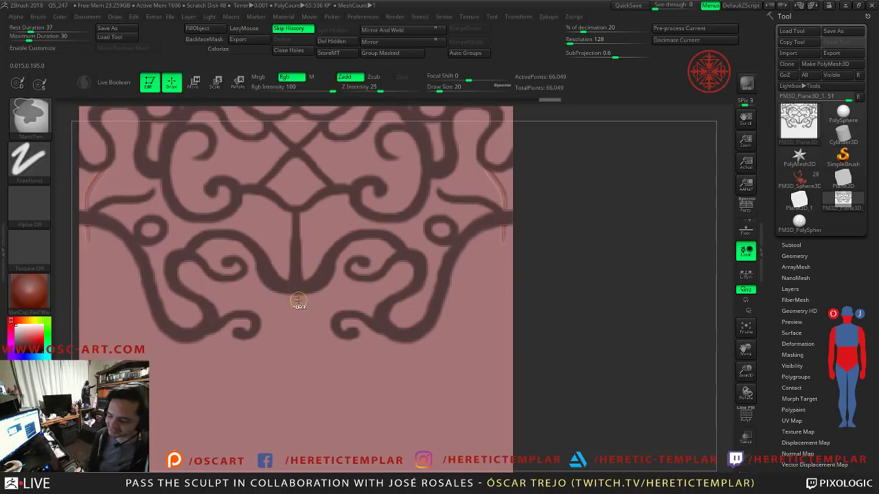
ctrl+drag(323, 289, 340, 312)
key(s)
drag(343, 314, 336, 314)
mouse_move(455, 282)
mouse_down()
mouse_move(509, 272)
mouse_move(452, 283)
mouse_up()
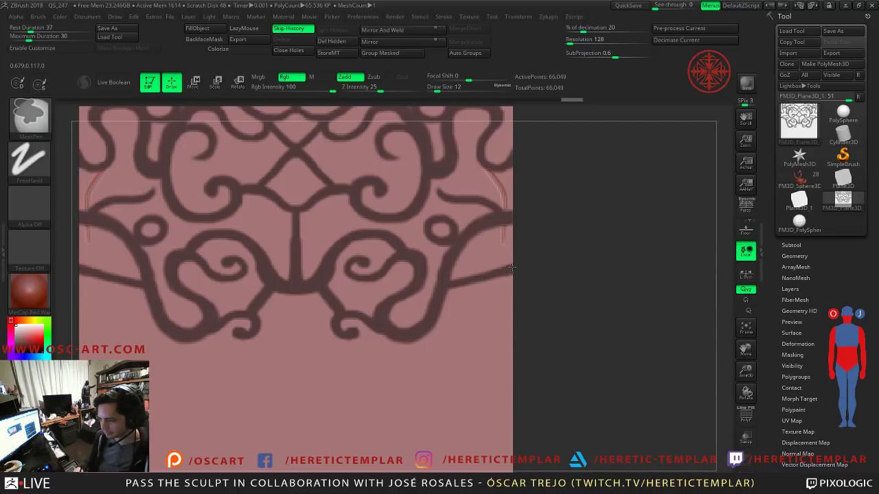
Step: Mask a vertical bar on each side of the X crossing, linking the upper curves to the inner curls
mouse_move(521, 274)
alt+mouse_down()
mouse_move(546, 235)
mouse_move(469, 261)
alt+mouse_up()
ctrl+drag(323, 192, 323, 242)
ctrl+drag(325, 200, 326, 238)
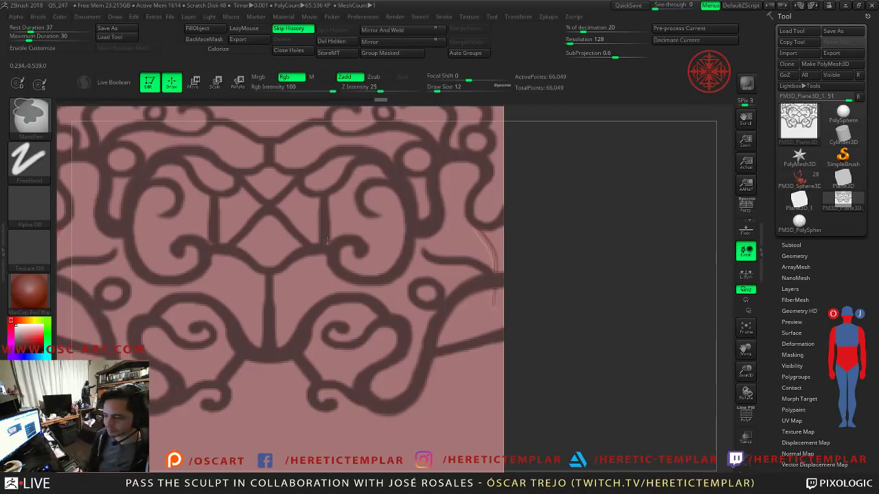
alt+drag(326, 199, 327, 223)
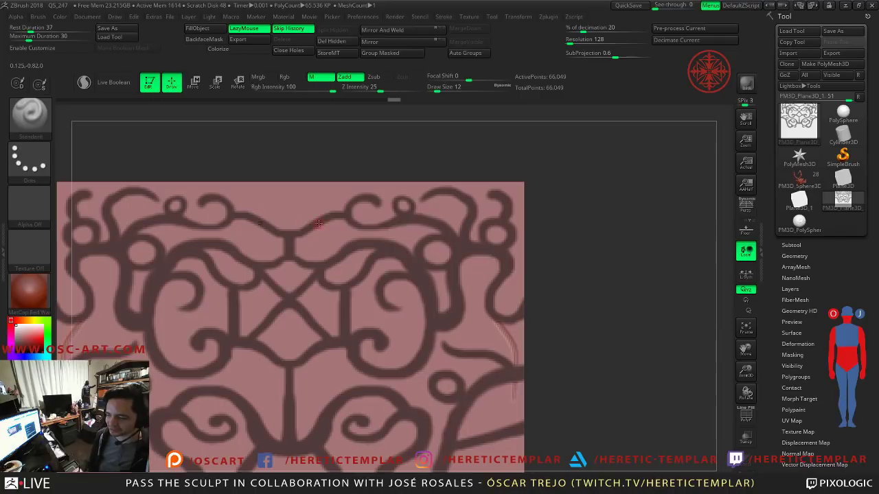
key(ctrl)
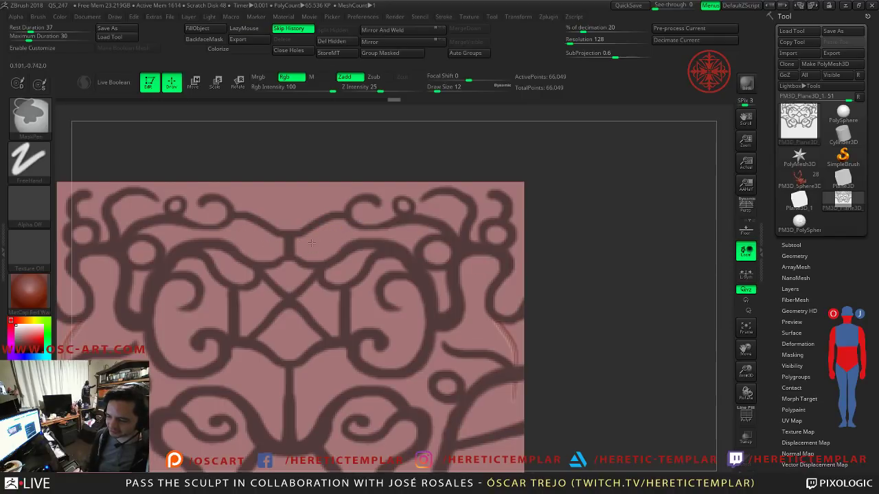
Step: Mask an inverted V and two curved struts around the central stem, plus short braces between the branches at the side edges
mouse_move(570, 316)
alt+mouse_down()
mouse_move(575, 298)
mouse_move(552, 242)
mouse_move(519, 209)
mouse_move(516, 276)
alt+mouse_up()
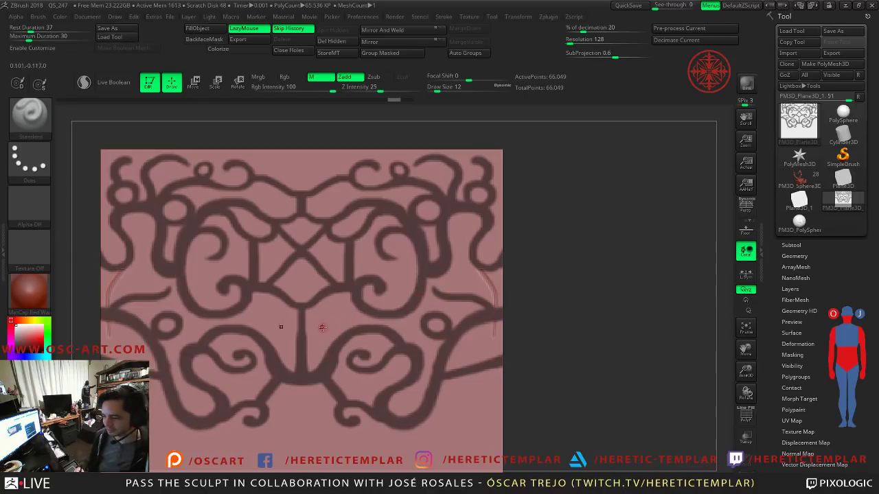
key(ctrl)
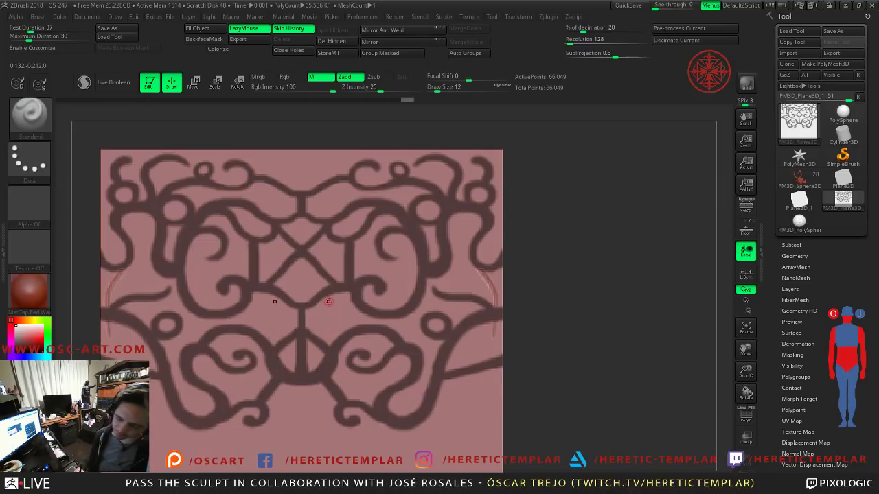
ctrl+drag(335, 294, 337, 344)
mouse_move(571, 283)
alt+mouse_down()
mouse_move(546, 243)
mouse_move(617, 279)
alt+mouse_up()
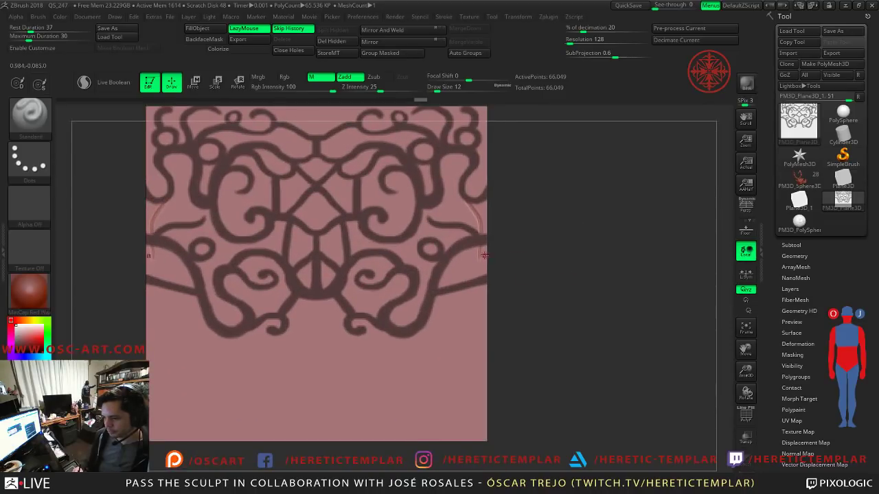
ctrl+drag(453, 258, 464, 280)
Step: Save the ornament plane as a tool file named face mask
mouse_move(532, 274)
alt+mouse_down()
mouse_move(548, 233)
mouse_move(556, 281)
mouse_move(521, 291)
alt+mouse_up()
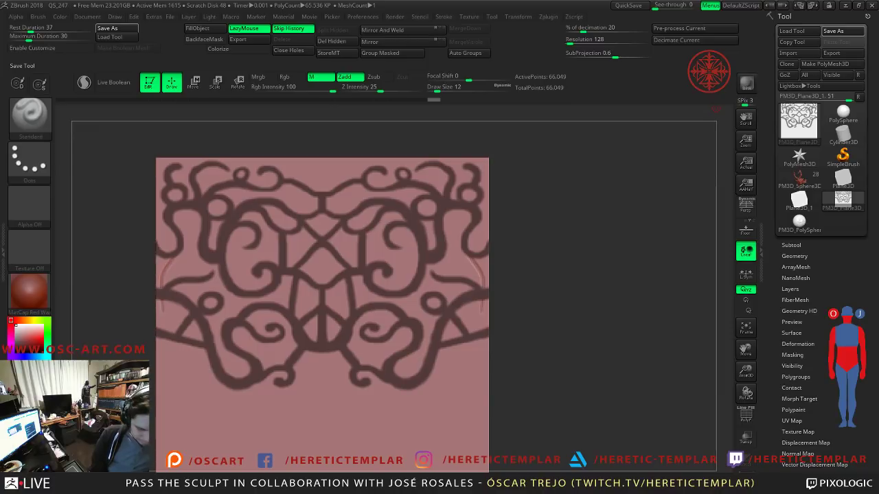
key(Return)
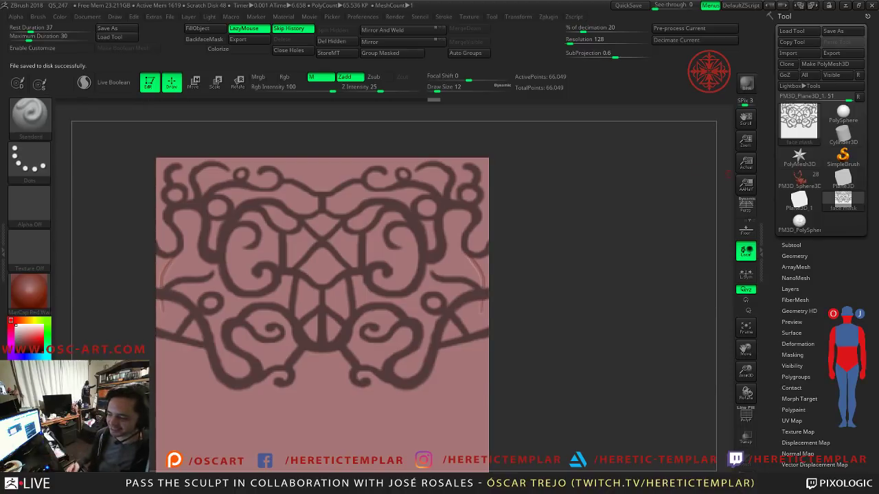
Step: Inspect the whole ornament pattern up close and from afar, with the mask both normal and inverted
alt+drag(519, 254, 527, 293)
ctrl+click(533, 317)
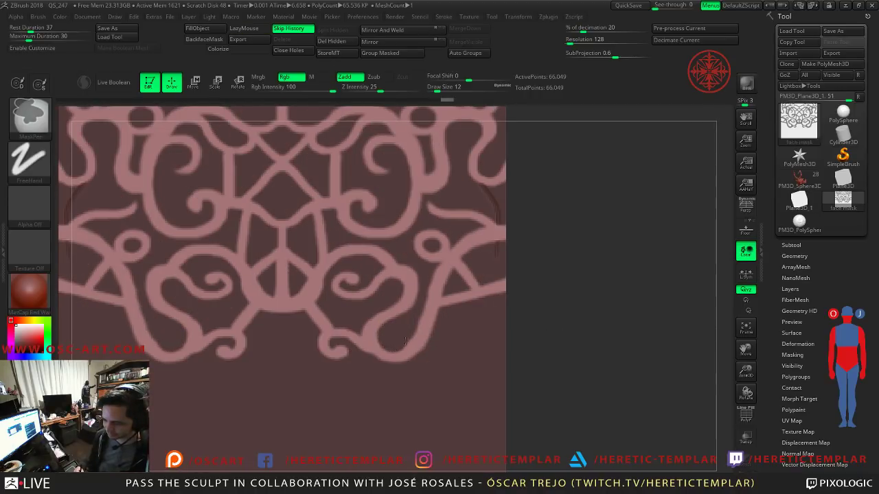
key(f)
ctrl+click(585, 262)
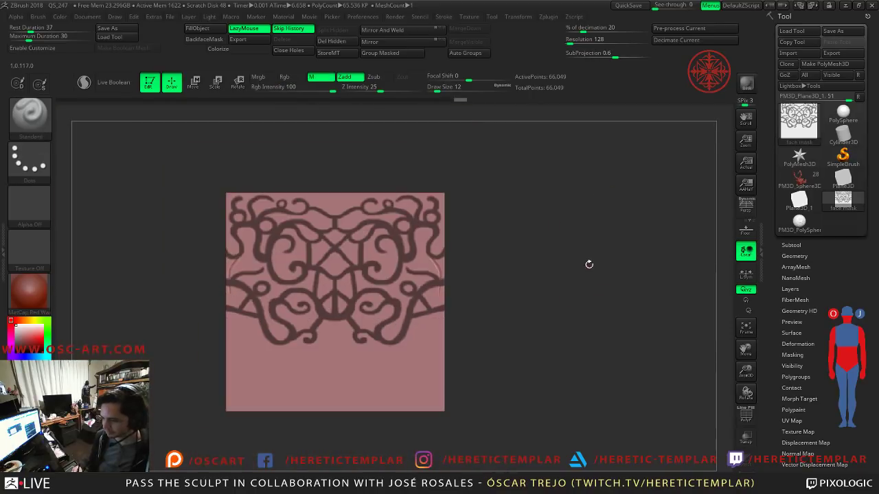
alt+drag(554, 222, 582, 265)
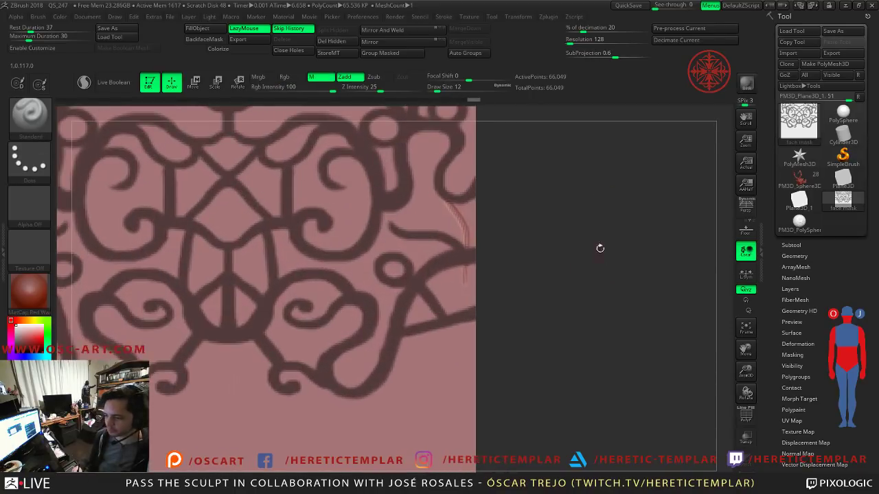
alt+drag(480, 158, 454, 252)
ctrl+click(454, 252)
ctrl+click(295, 235)
ctrl+alt+click(294, 235)
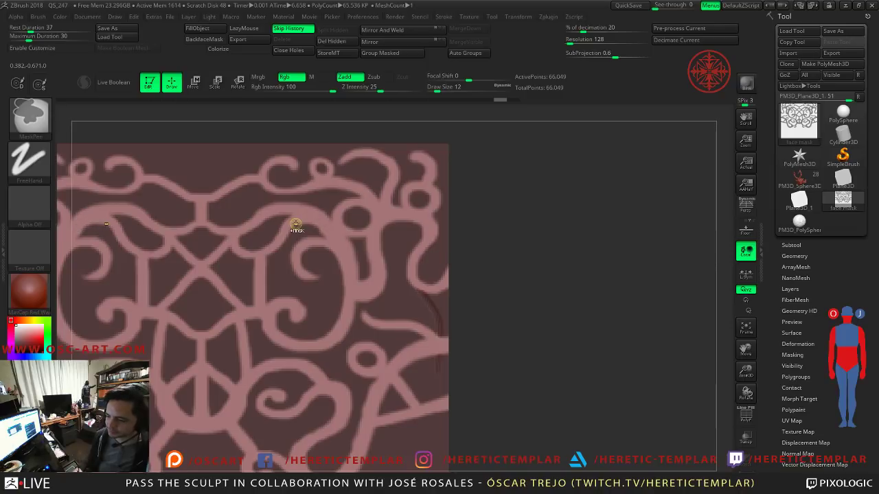
alt+drag(612, 290, 626, 252)
ctrl+click(483, 167)
mouse_move(496, 163)
alt+mouse_down()
mouse_move(455, 199)
mouse_move(436, 192)
mouse_move(465, 224)
alt+mouse_up()
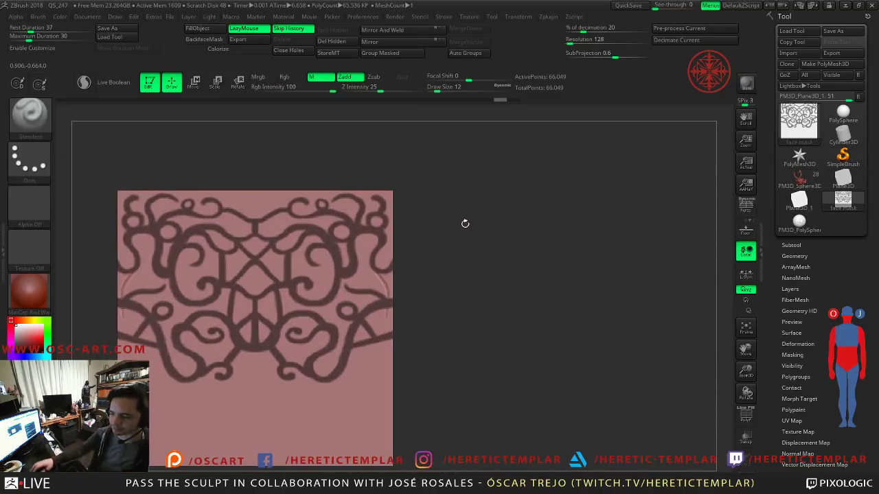
Step: Extract the masked ornament from the plane as a new subtool and accept the extraction
click(791, 245)
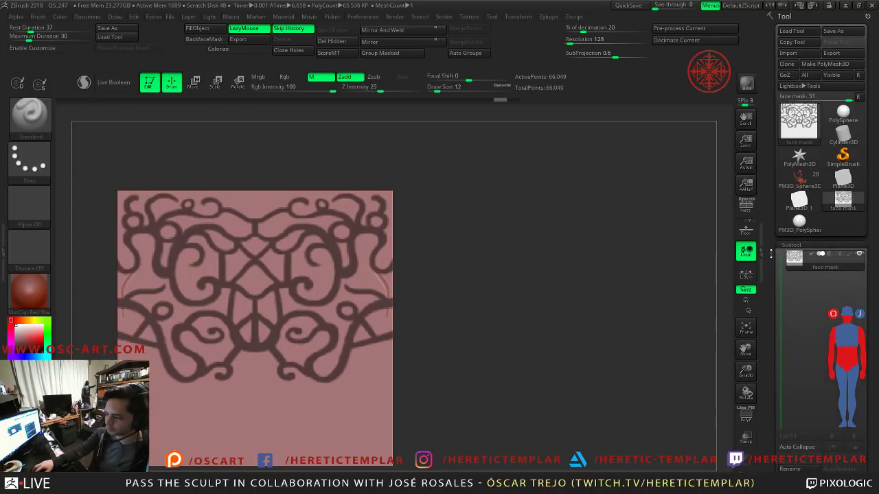
scroll(797, 309, down, 5)
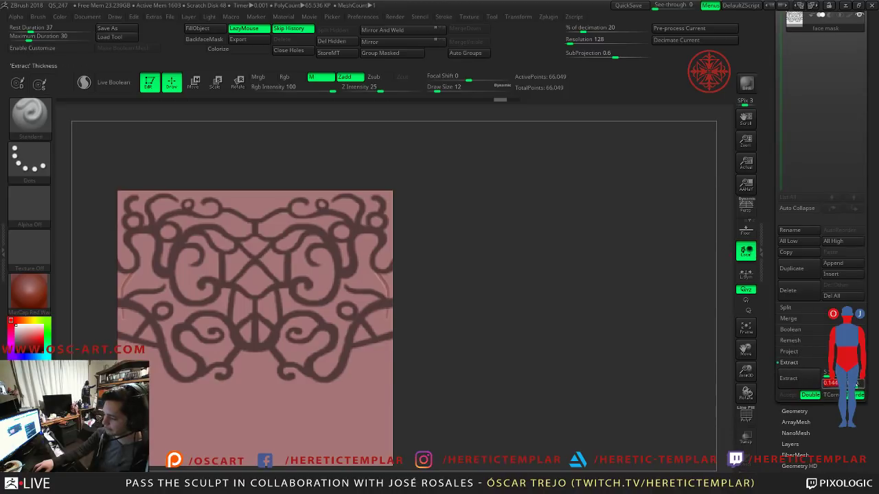
click(813, 386)
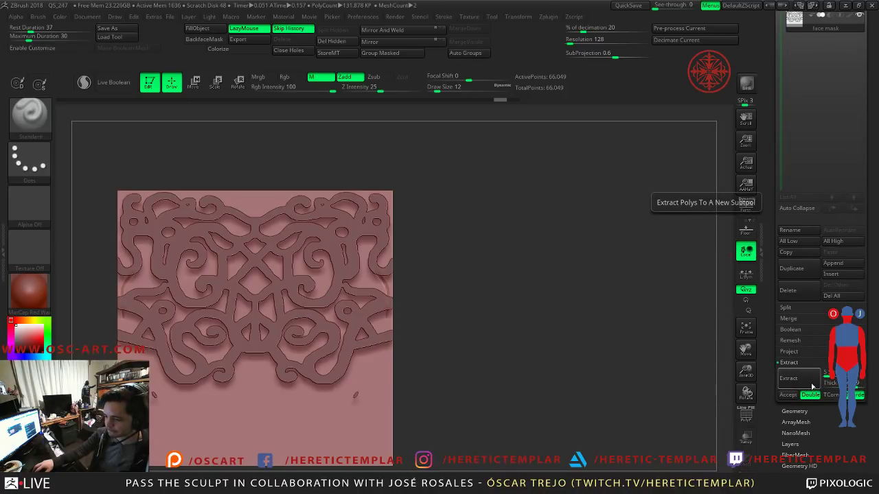
click(790, 395)
Step: Try smoothing the extracted ornament with a draw size of 430
mouse_move(537, 355)
mouse_down()
mouse_move(475, 345)
mouse_move(466, 323)
mouse_up()
key(s)
drag(331, 310, 375, 309)
mouse_move(275, 305)
shift+mouse_down()
mouse_move(330, 295)
mouse_move(151, 247)
mouse_move(206, 206)
shift+mouse_up()
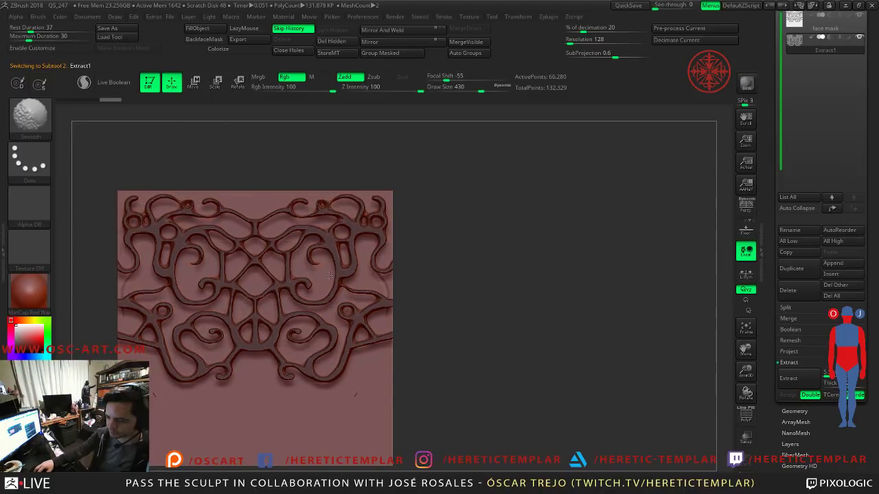
Step: Undo the smoothing strokes and delete the extracted ornament subtool
key(ctrl+z)
key(ctrl+z)
key(ctrl+z)
key(ctrl+z)
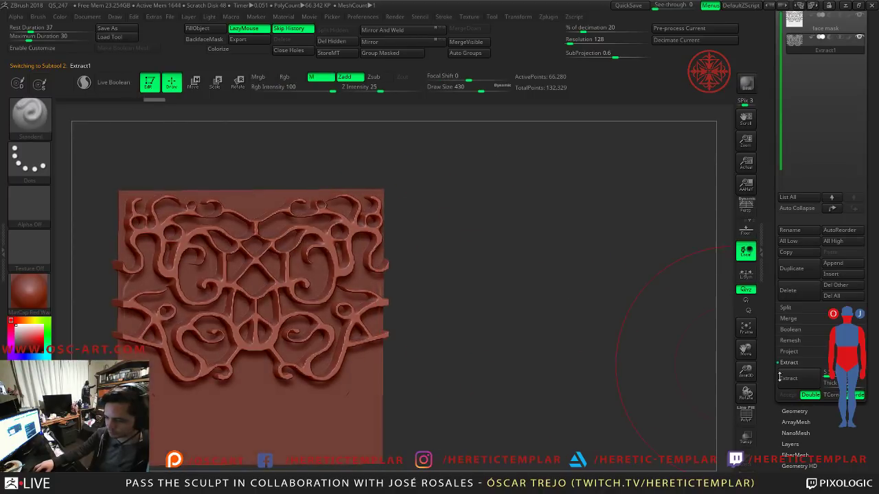
key(ctrl+z)
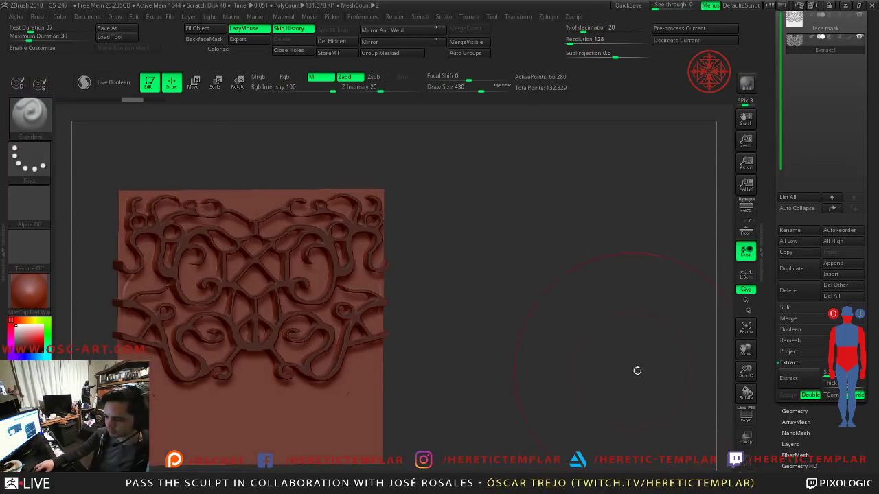
click(802, 295)
click(714, 314)
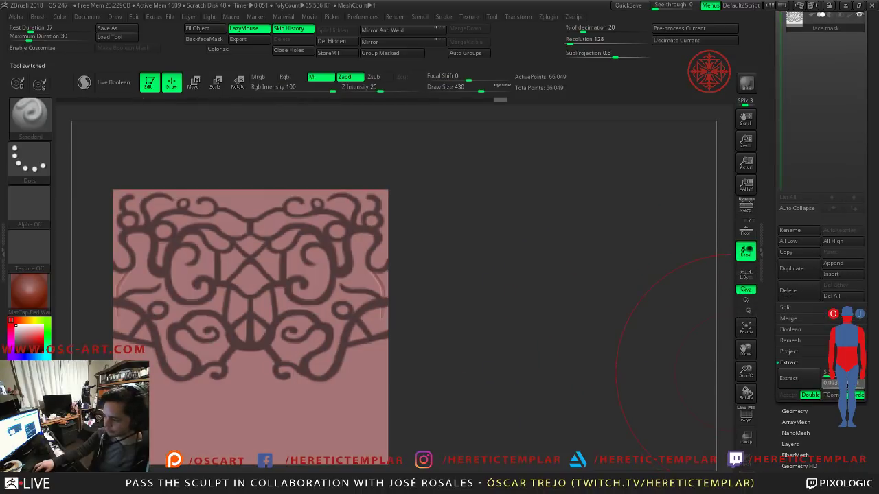
Step: Preview a thinner extraction of the masked ornament and check it at an angle without accepting it
click(788, 378)
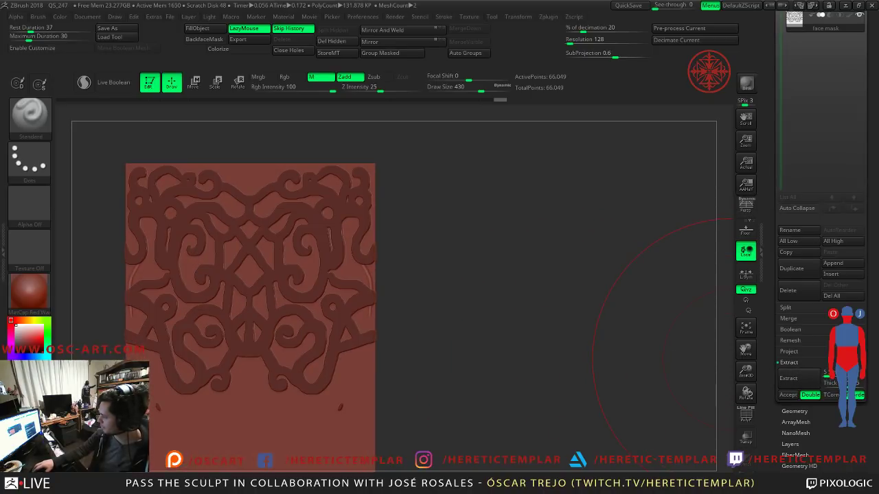
click(543, 340)
drag(532, 328, 573, 359)
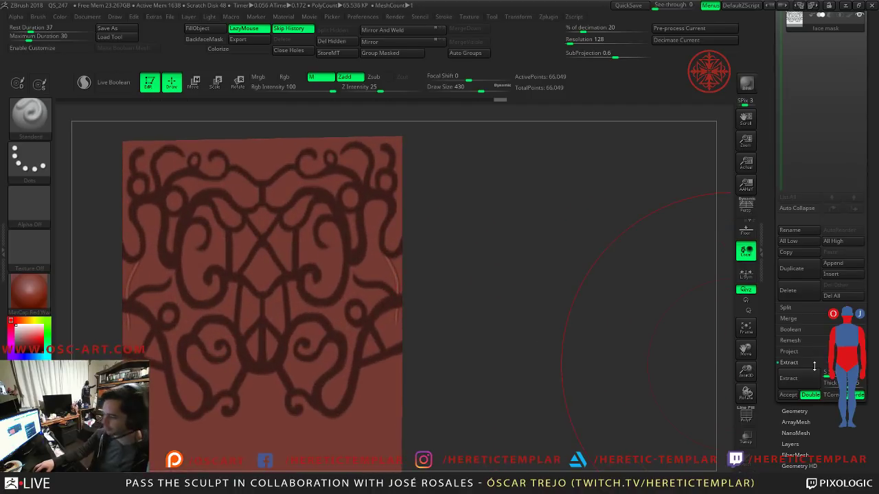
Step: Extract the masked ornament as a new subtool with a thickness of 0.032 and accept it
drag(830, 383, 834, 383)
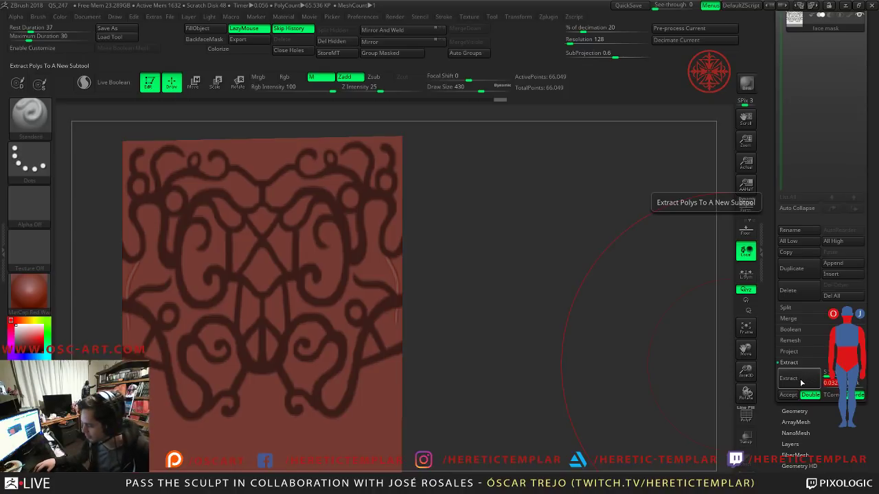
click(801, 382)
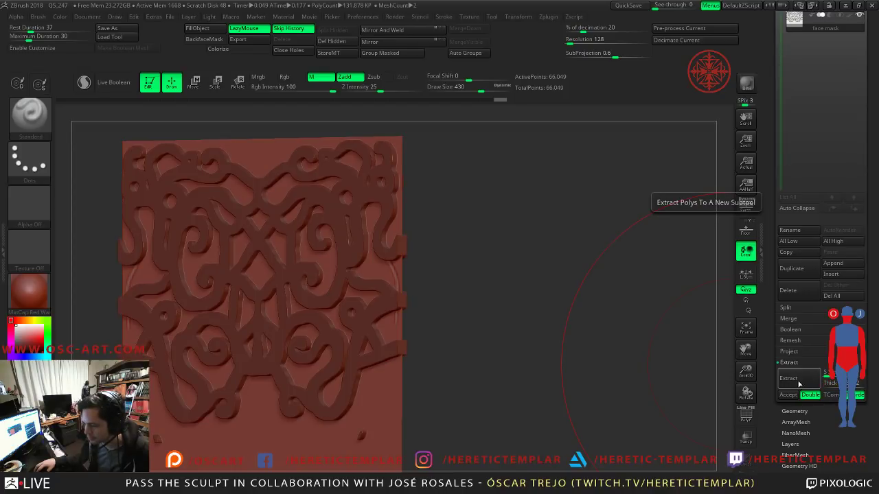
click(783, 397)
Step: Smooth the edges of the whole extracted ornament with a draw size of 187 and a smoothing Z Intensity of 17
shift+drag(520, 369, 524, 371)
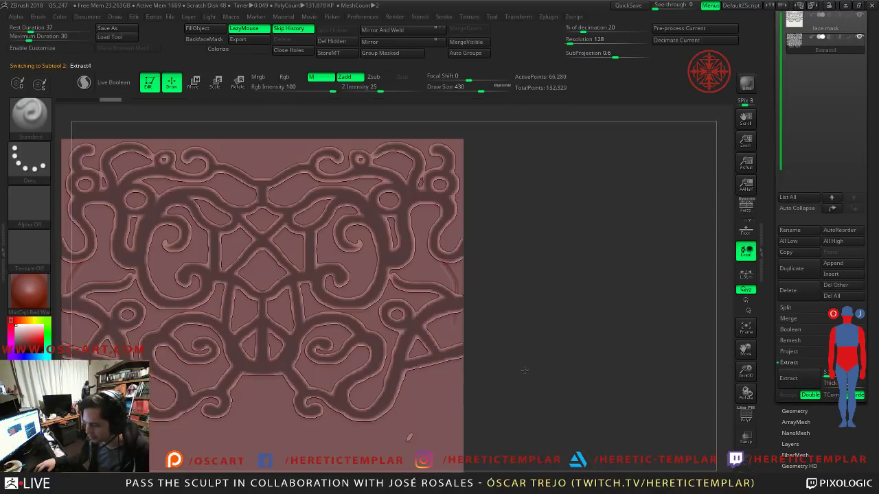
key(s)
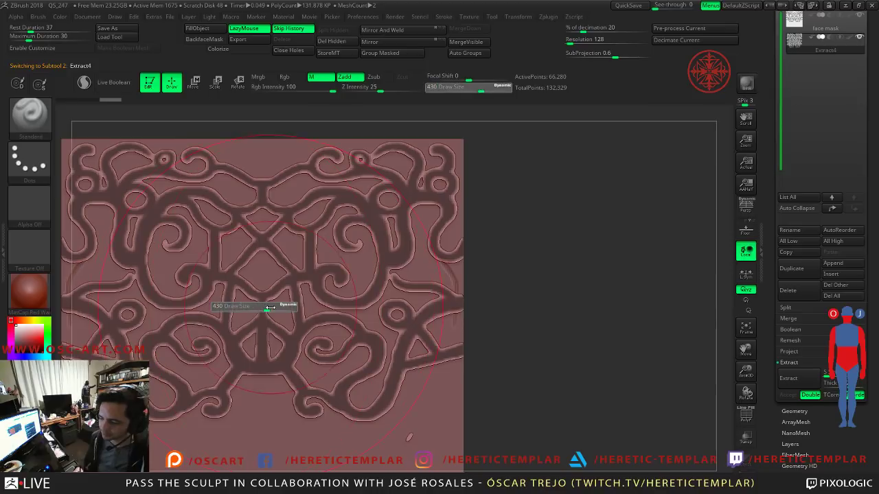
mouse_move(253, 305)
shift+mouse_down()
mouse_move(266, 290)
mouse_move(295, 313)
mouse_move(308, 340)
shift+mouse_up()
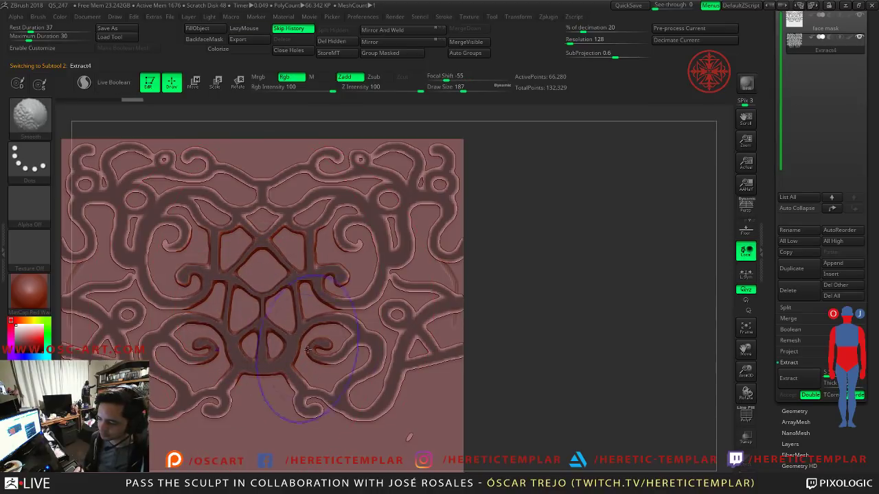
key(shift)
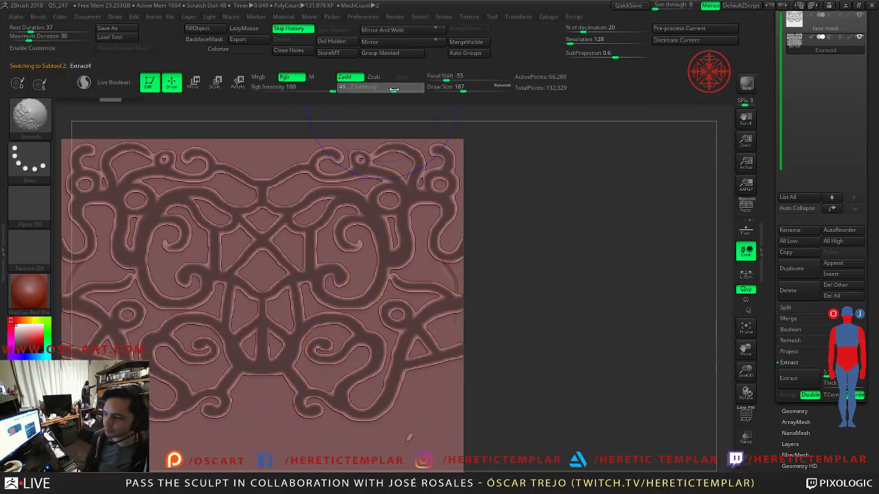
drag(376, 90, 374, 90)
mouse_move(343, 175)
shift+mouse_down()
mouse_move(370, 172)
mouse_move(318, 343)
mouse_move(412, 323)
mouse_move(274, 391)
mouse_move(433, 206)
mouse_move(302, 188)
shift+mouse_up()
mouse_move(212, 193)
shift+mouse_down()
mouse_move(227, 275)
mouse_move(444, 328)
shift+mouse_up()
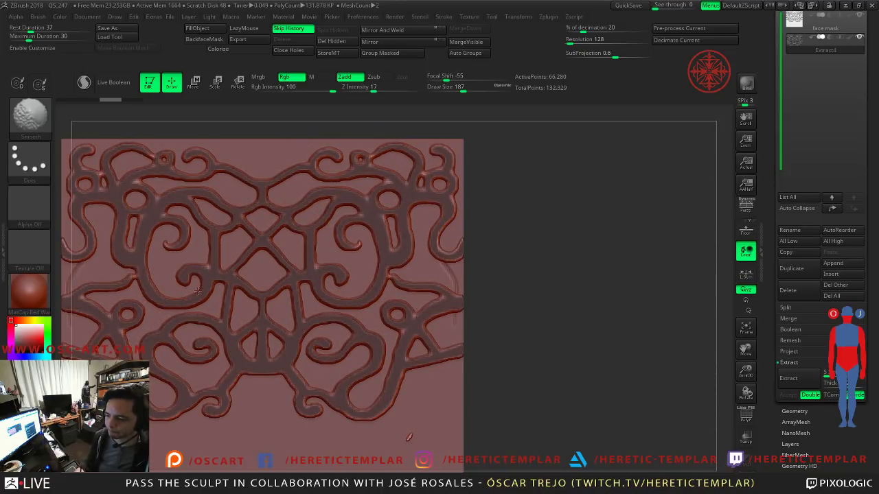
key(f)
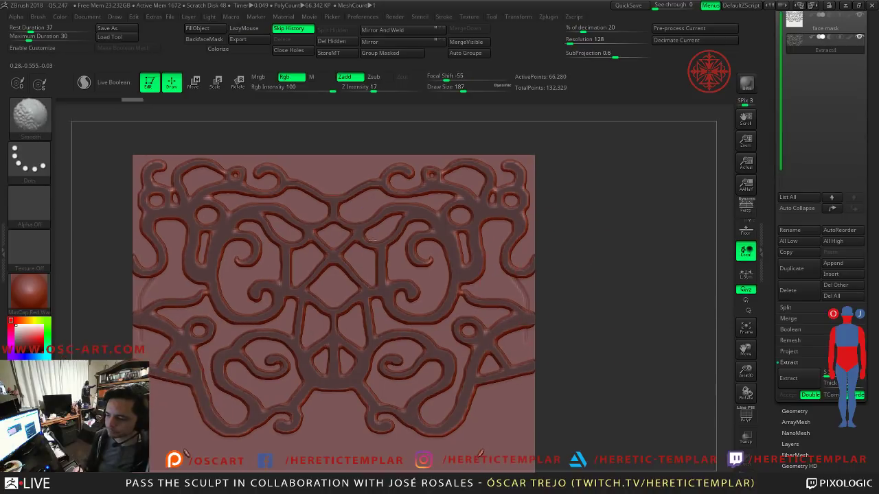
Step: Smooth the borders at the ornament's side and centre with a draw size of 187
shift+drag(168, 259, 165, 271)
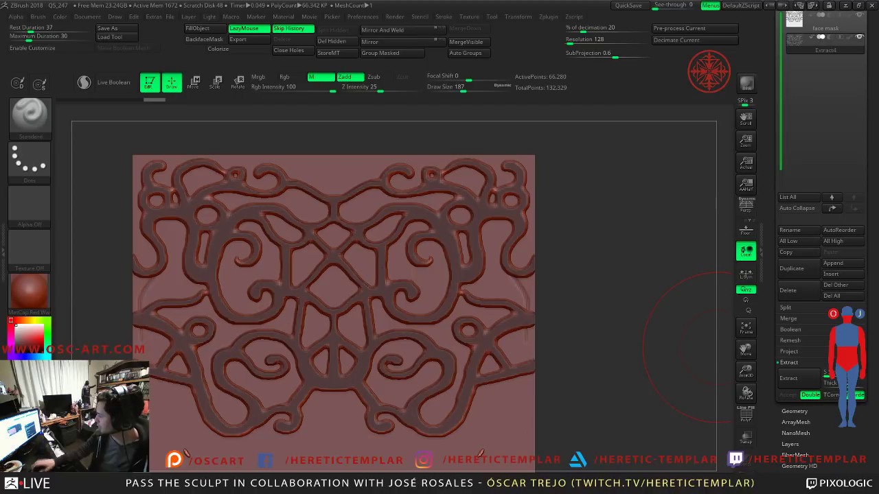
mouse_move(384, 295)
shift+mouse_down()
mouse_move(384, 251)
mouse_move(388, 258)
shift+mouse_up()
ctrl+click(623, 290)
mouse_move(636, 294)
mouse_down()
mouse_move(647, 298)
mouse_move(639, 299)
mouse_move(619, 267)
mouse_move(616, 299)
mouse_up()
ctrl+click(616, 298)
Step: Reduce the draw size to 128 and smooth the remaining rough edges around the ornament's curls and rings
key(s)
drag(519, 326, 515, 327)
mouse_move(538, 233)
alt+mouse_down()
mouse_move(495, 294)
mouse_move(510, 292)
mouse_move(548, 314)
mouse_move(542, 356)
mouse_move(397, 276)
mouse_move(347, 360)
mouse_move(412, 419)
mouse_move(528, 422)
mouse_move(557, 395)
alt+mouse_up()
ctrl+click(415, 299)
mouse_move(508, 412)
shift+mouse_down()
mouse_move(443, 459)
mouse_move(417, 218)
mouse_move(486, 202)
mouse_move(343, 148)
mouse_move(337, 132)
mouse_move(322, 167)
mouse_move(412, 137)
mouse_move(542, 147)
mouse_move(525, 220)
mouse_move(557, 251)
mouse_move(509, 247)
shift+mouse_up()
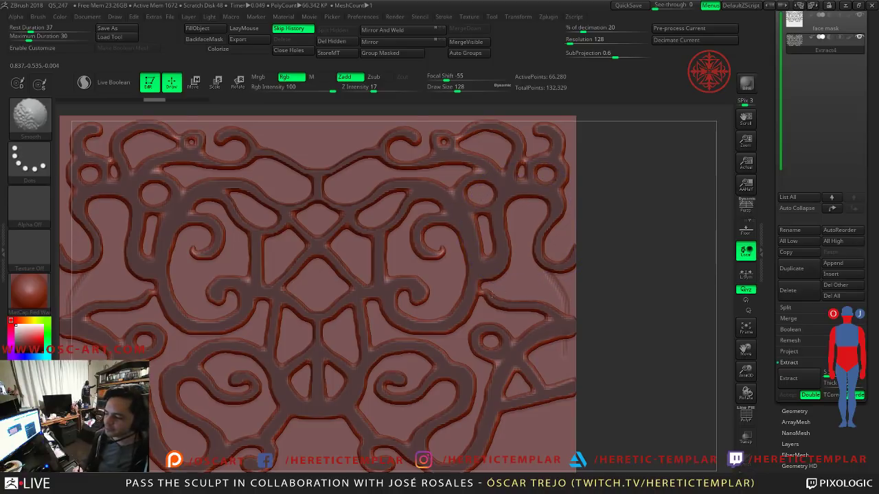
shift+drag(492, 361, 499, 357)
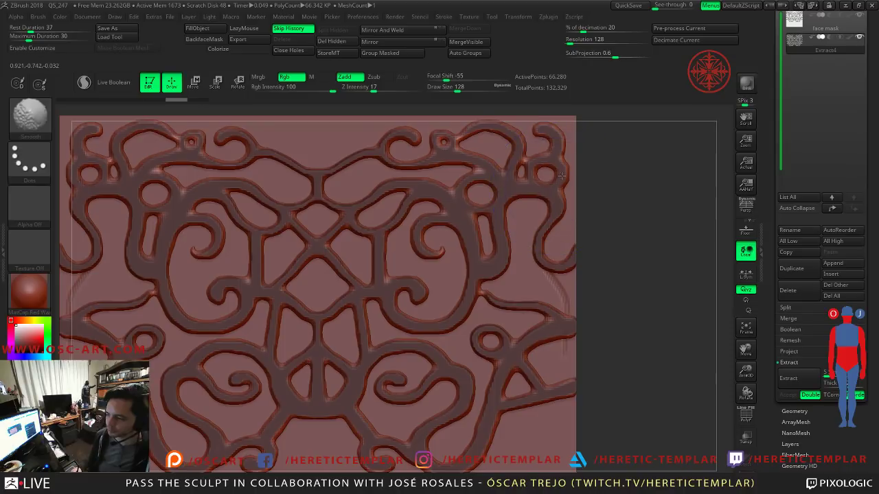
shift+drag(535, 132, 538, 129)
shift+drag(140, 198, 144, 206)
mouse_move(480, 323)
alt+mouse_down()
mouse_move(502, 275)
mouse_move(534, 237)
alt+mouse_up()
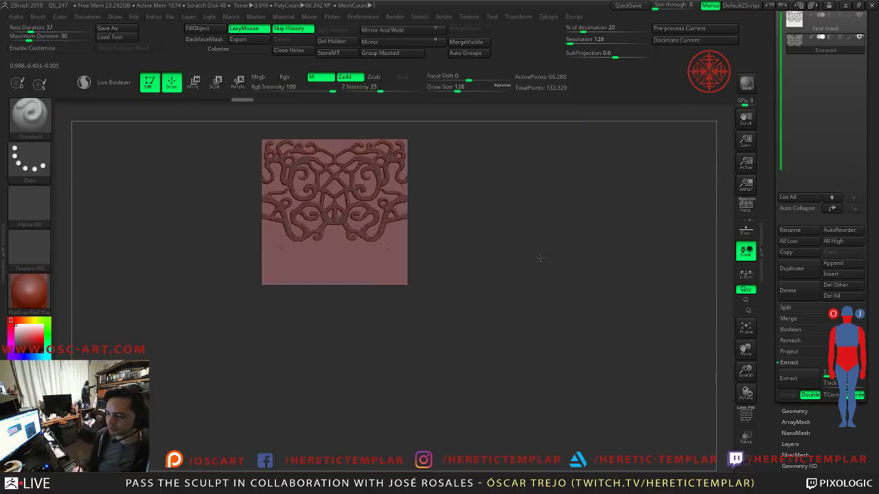
Step: Try subdividing the extracted ornament with its mask cleared, and undo it
key(f)
alt+drag(598, 300, 563, 292)
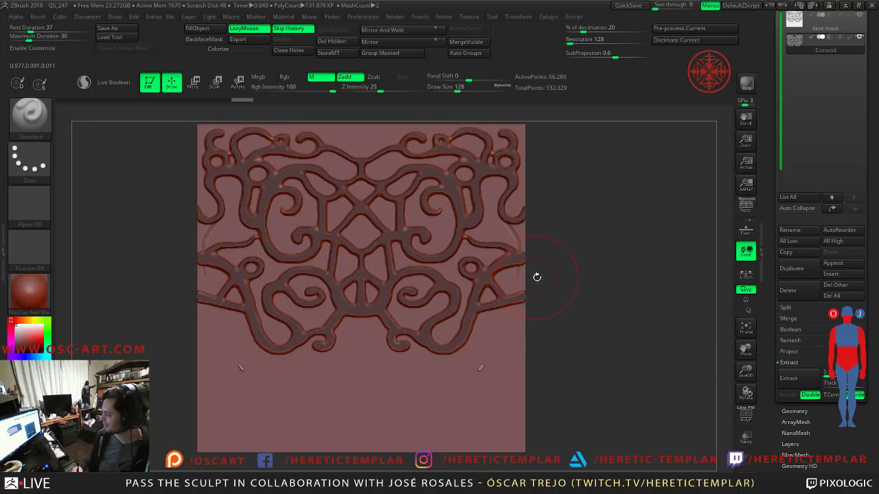
mouse_move(580, 225)
alt+mouse_down()
mouse_move(555, 263)
mouse_move(581, 232)
mouse_move(597, 280)
mouse_move(585, 328)
alt+mouse_up()
ctrl+click(605, 284)
mouse_move(604, 285)
alt+mouse_down()
mouse_move(589, 257)
mouse_move(565, 300)
alt+mouse_up()
key(d)
click(483, 163)
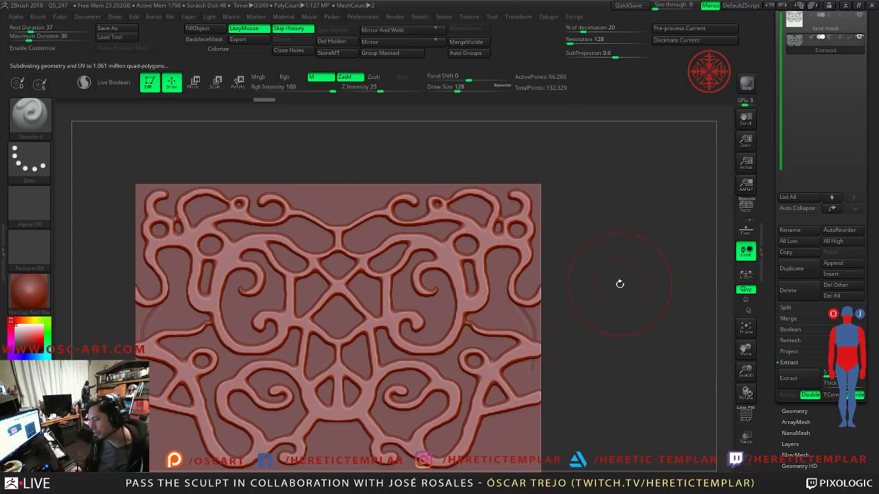
key(ctrl+z)
key(ctrl+z)
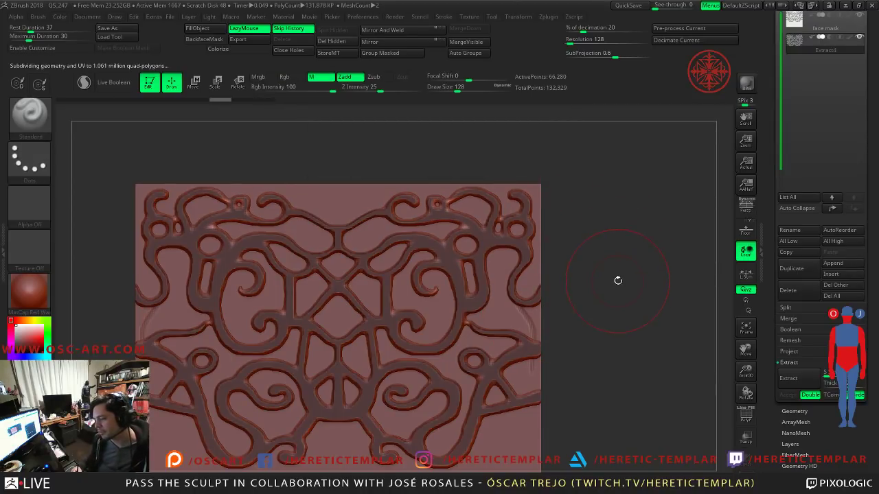
Step: Isolate the ornament, delete the hidden stray pieces below it, and clear its mask
drag(619, 222, 566, 245)
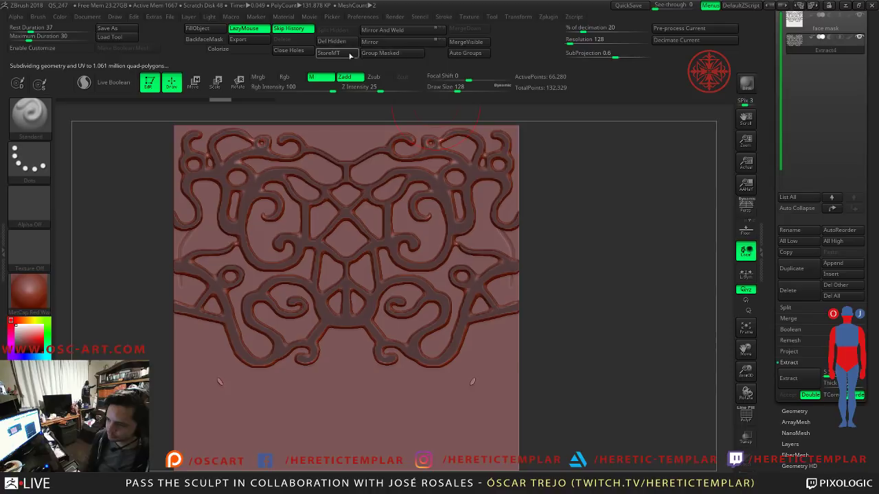
key(ctrl+shift)
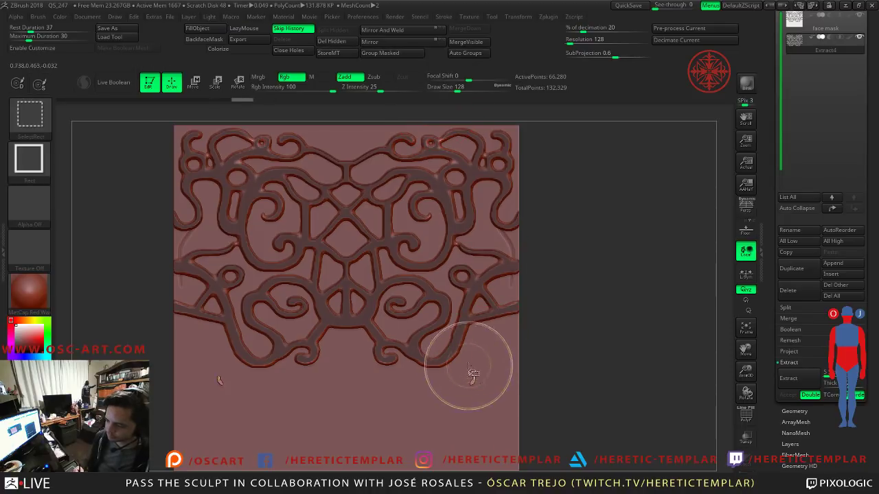
ctrl+shift+click(462, 347)
click(336, 41)
ctrl+click(598, 206)
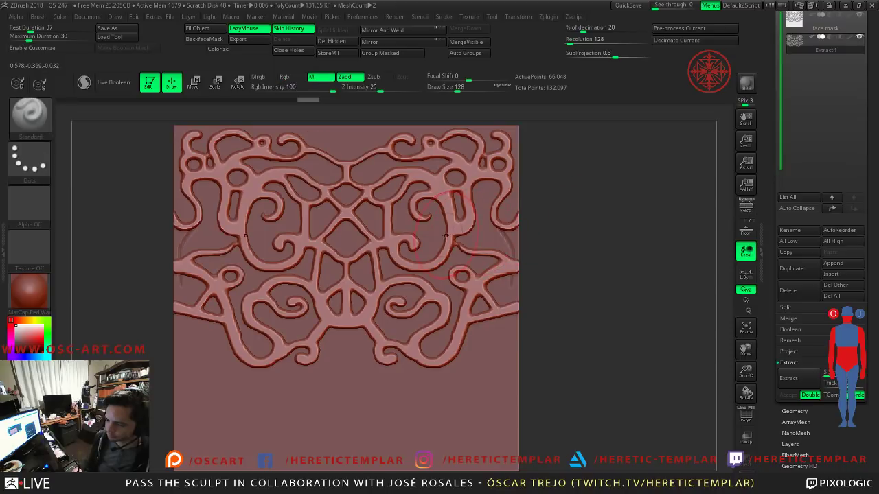
Step: Try subdividing the cleaned ornament, undo the subdivision, and inspect its wireframe
key(shift)
key(ctrl+d)
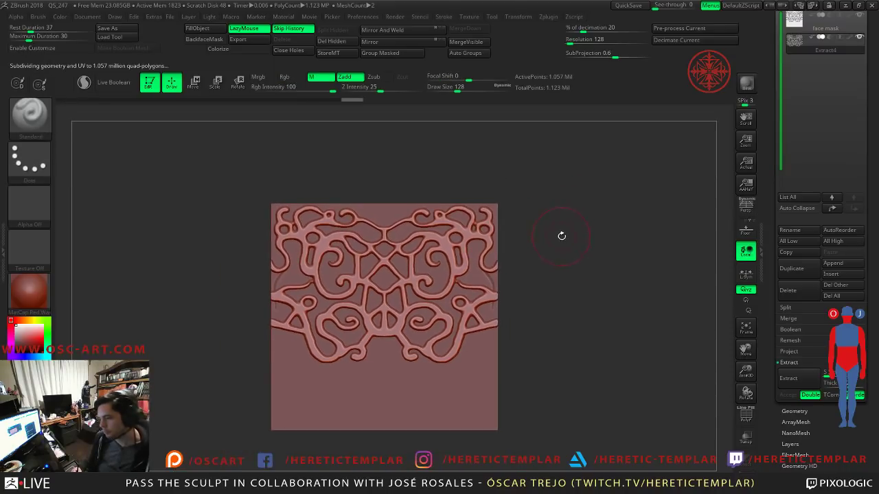
key(ctrl)
alt+drag(581, 231, 576, 271)
key(shift+f)
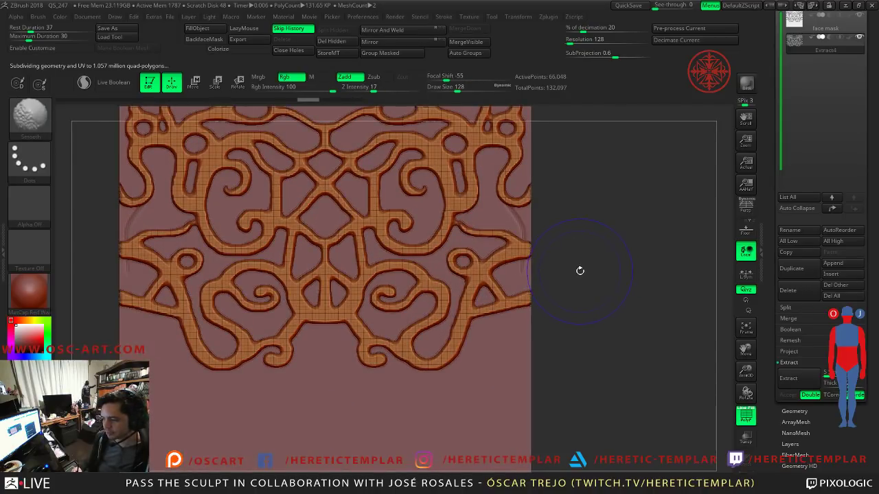
key(shift+f)
alt+drag(591, 261, 565, 224)
key(shift)
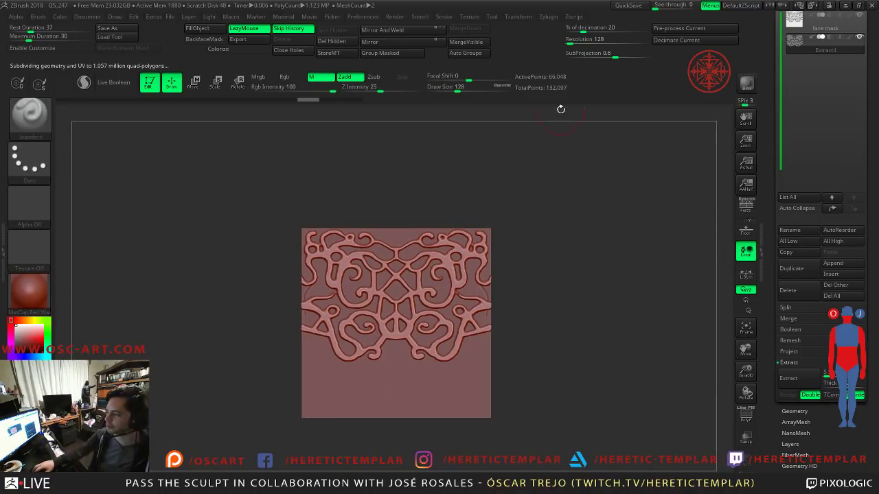
Step: Switch to the alien bust tool and append the Extract4 ornament to it as a subtool
scroll(797, 138, up, 5)
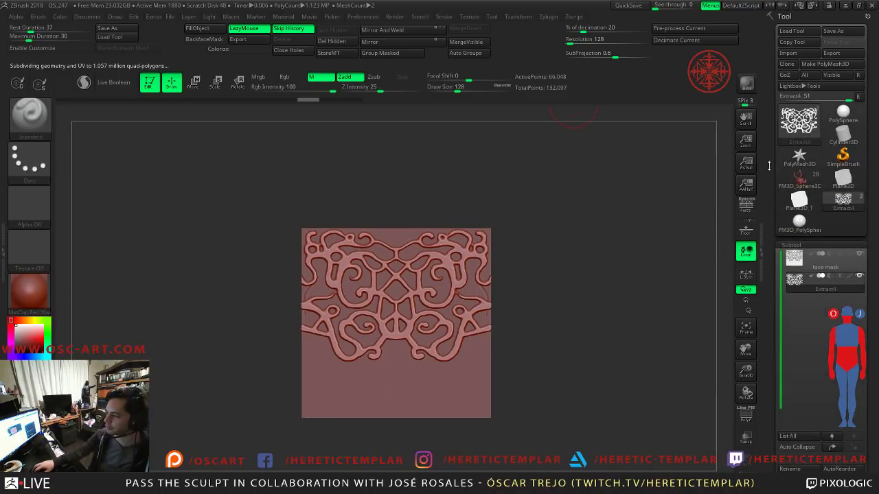
click(802, 184)
alt+drag(642, 274, 632, 242)
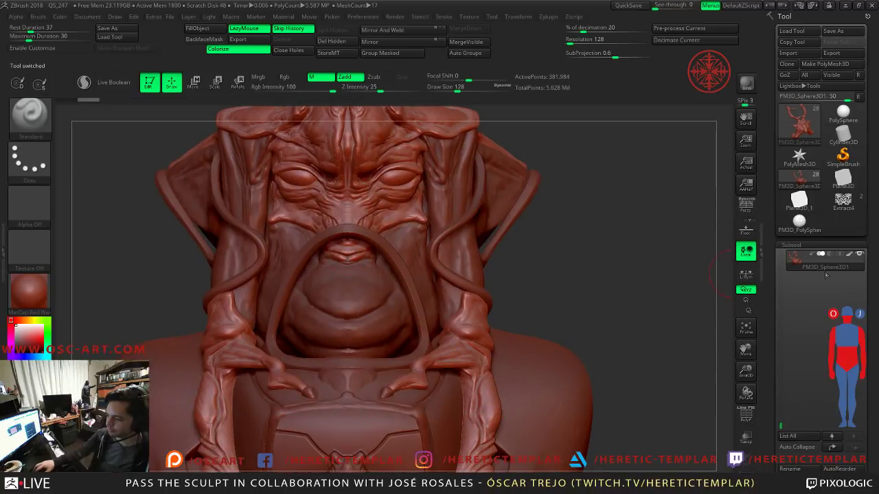
scroll(780, 466, down, 5)
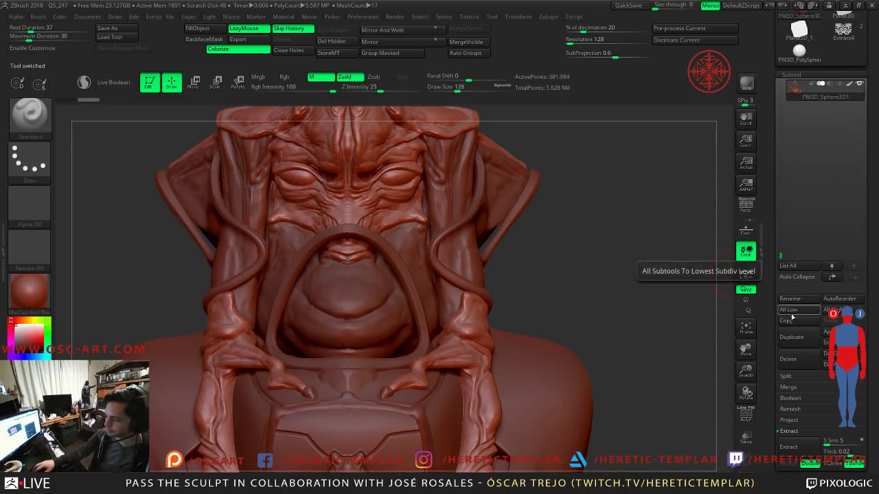
click(830, 332)
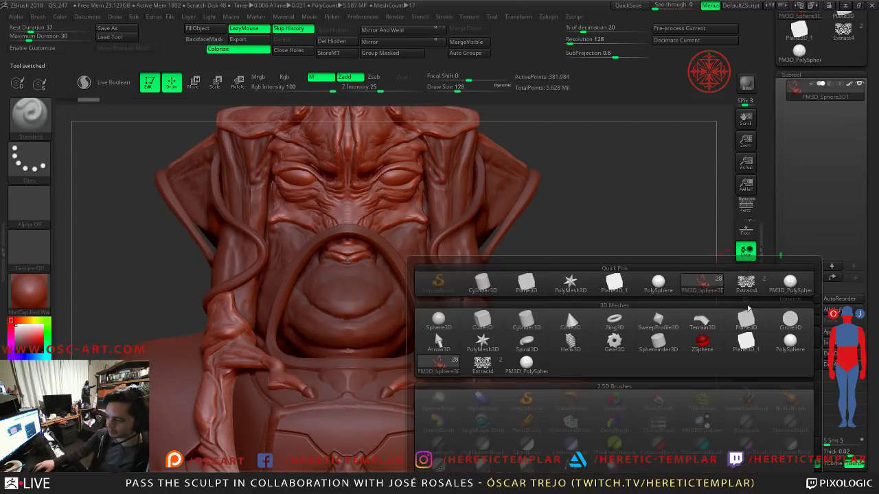
click(750, 292)
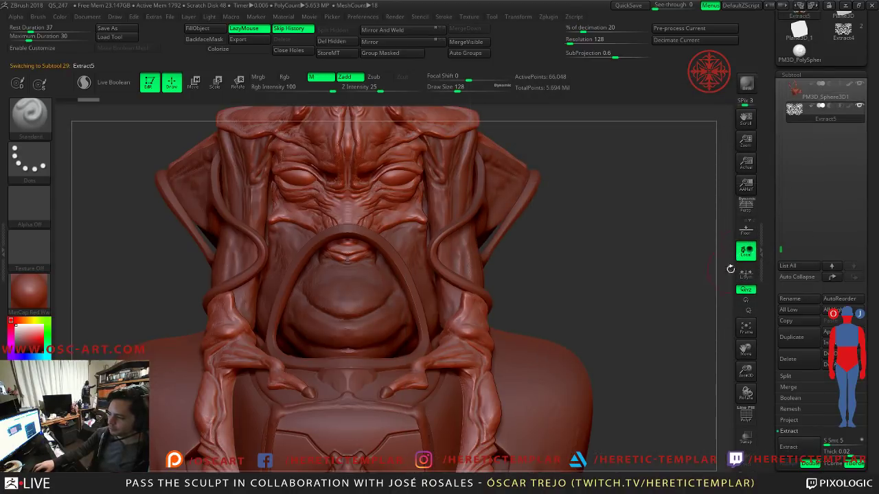
Step: Rename the appended ornament subtool as Ornament1
mouse_move(685, 350)
mouse_down()
mouse_move(645, 306)
mouse_move(618, 322)
mouse_move(553, 337)
mouse_up()
key(w)
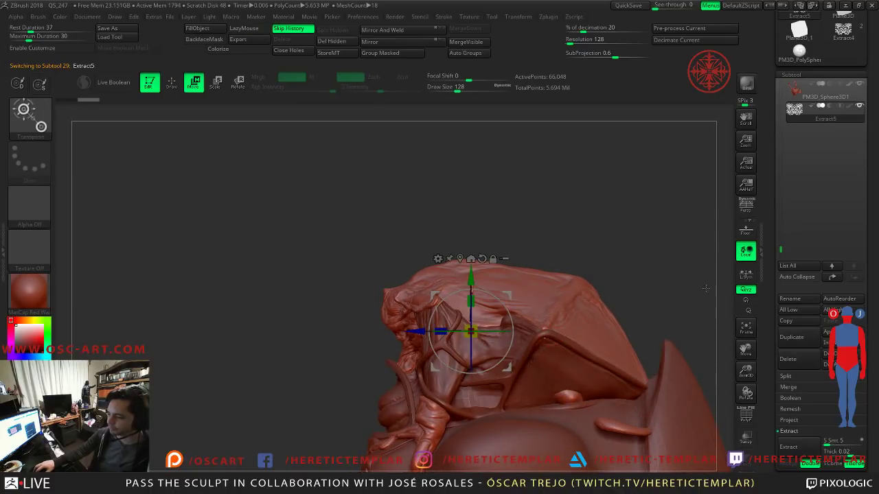
click(806, 300)
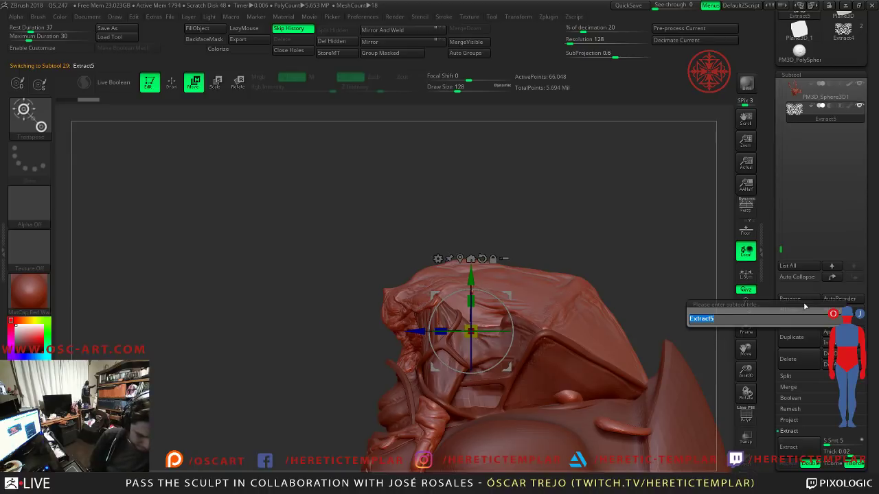
text(ornament)
key(Return)
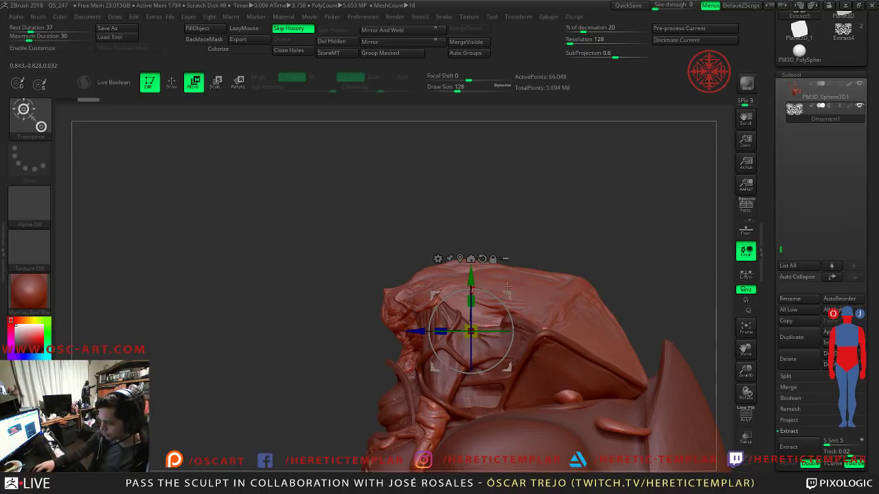
Step: Duplicate the Ornament1 subtool in front of the alien's face
alt+drag(501, 295, 397, 366)
mouse_move(323, 357)
mouse_down()
mouse_move(589, 382)
mouse_move(608, 253)
mouse_move(601, 293)
mouse_up()
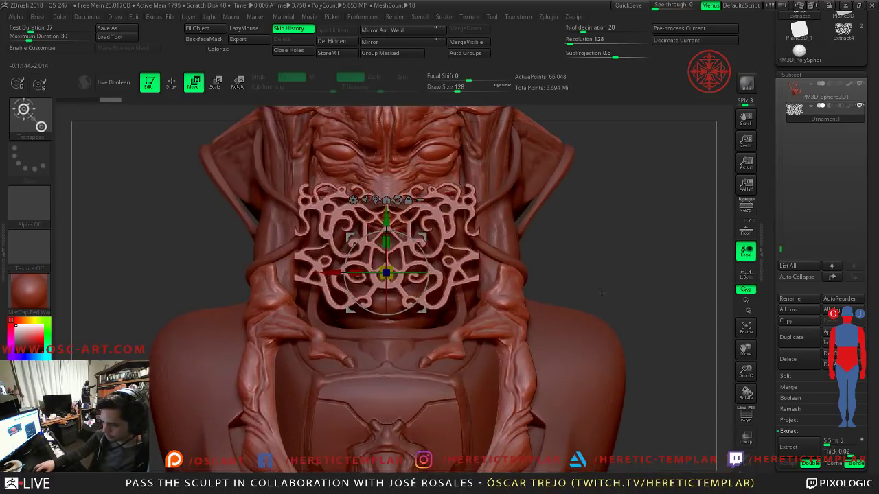
key(q)
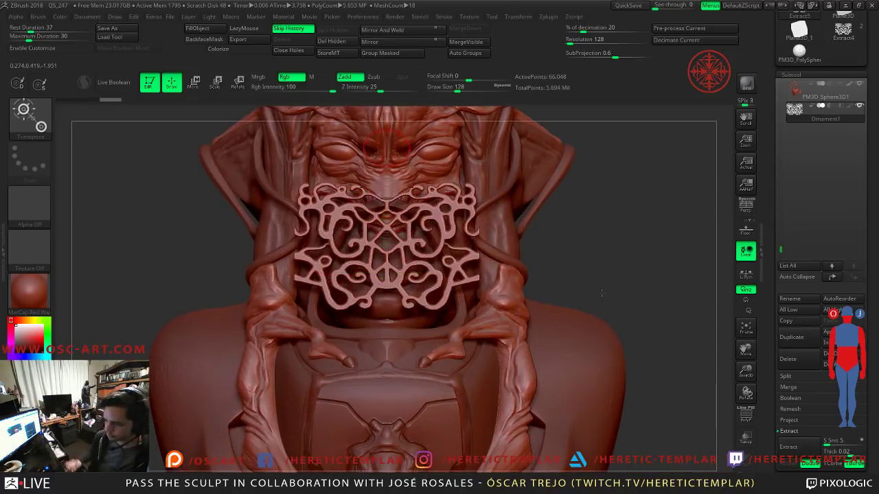
click(793, 337)
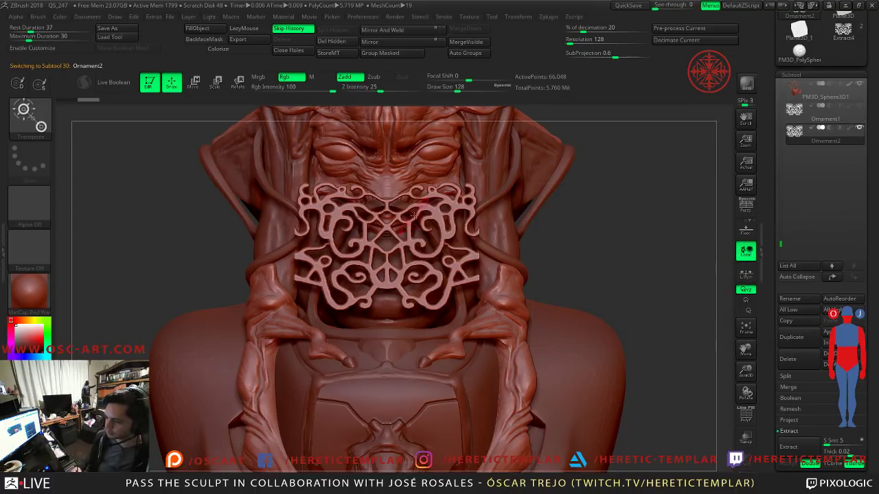
Step: Hide the original ornament, move the copy down over the mouth, and scale it to fit inside the curved frame
key(w)
drag(386, 223, 387, 241)
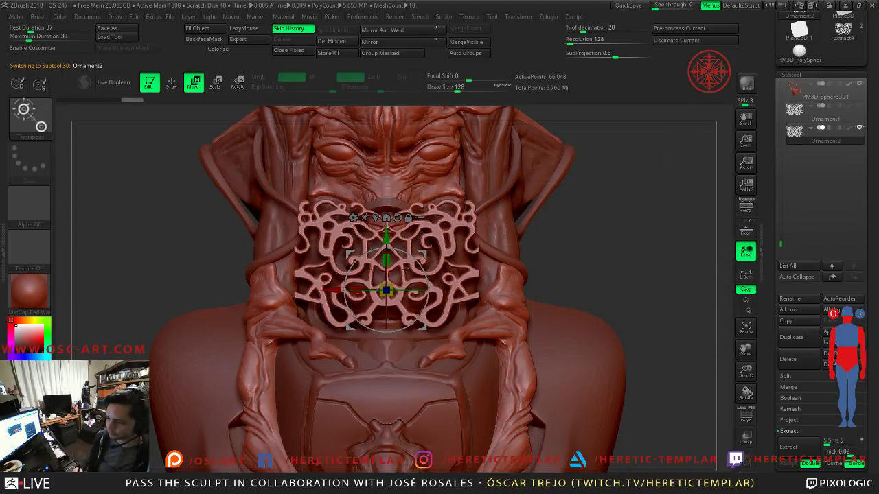
drag(387, 288, 364, 300)
drag(386, 235, 387, 248)
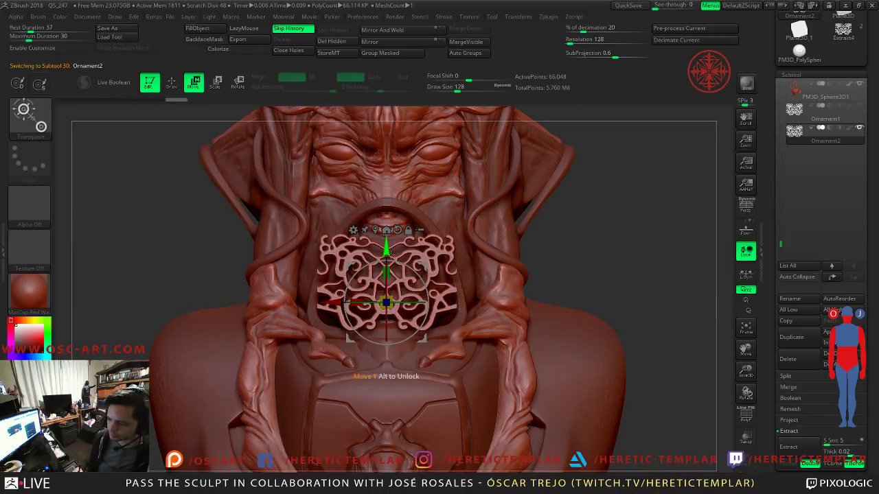
Step: Move the ornament copy back in depth until it meets the alien's mouth and chin
key(q)
shift+drag(648, 255, 572, 260)
key(w)
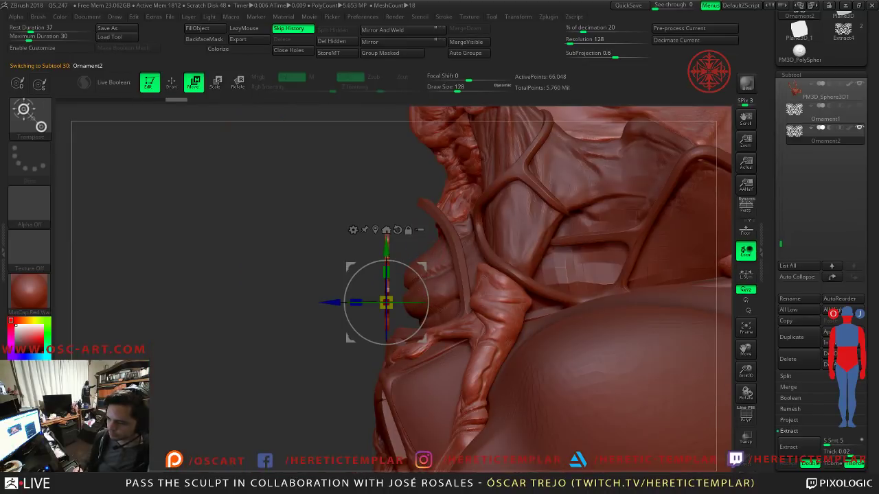
shift+drag(252, 261, 357, 302)
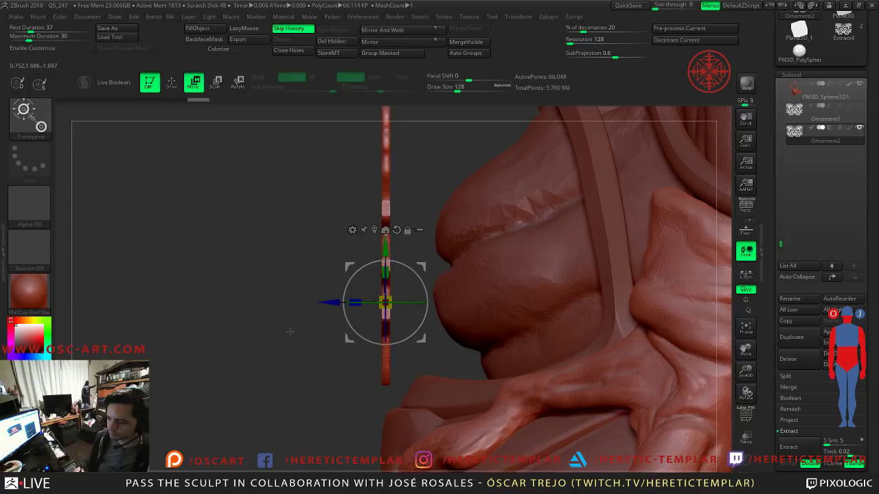
alt+drag(295, 335, 223, 251)
drag(405, 264, 420, 302)
mouse_move(315, 275)
mouse_down()
mouse_move(453, 266)
mouse_move(422, 272)
mouse_up()
Step: Choose the Move brush for the ornament copy and change the material to NormalRGB
key(q)
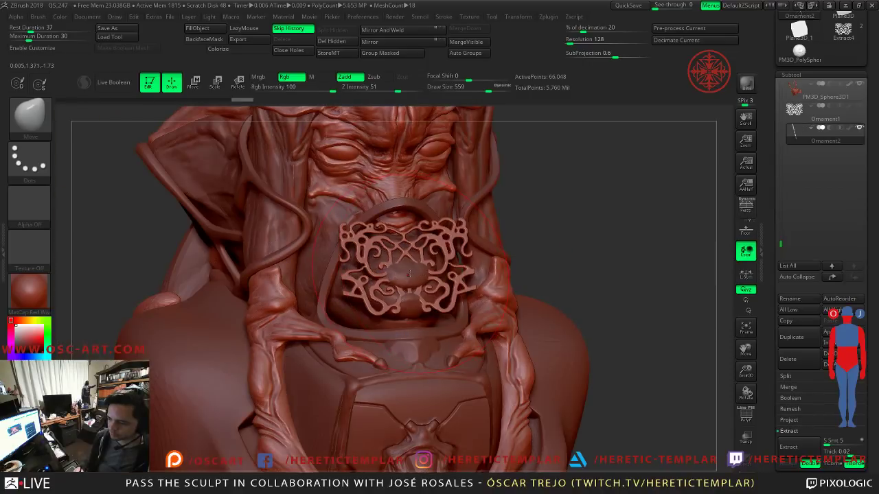
drag(604, 253, 589, 234)
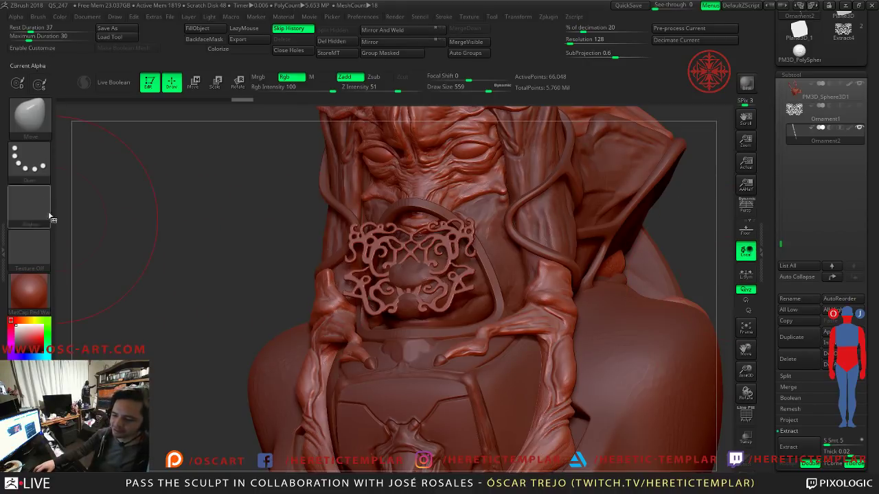
click(45, 308)
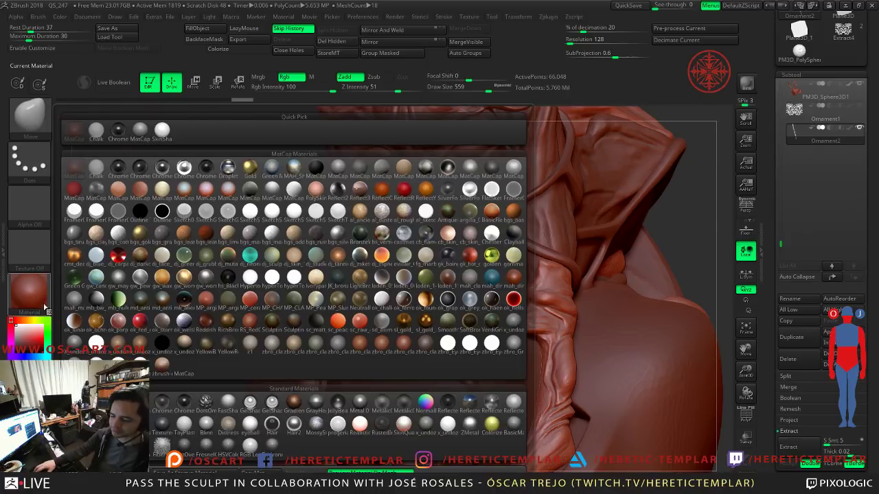
click(425, 402)
mouse_move(249, 335)
mouse_down()
mouse_move(196, 270)
mouse_move(269, 241)
mouse_move(265, 289)
mouse_move(337, 355)
mouse_up()
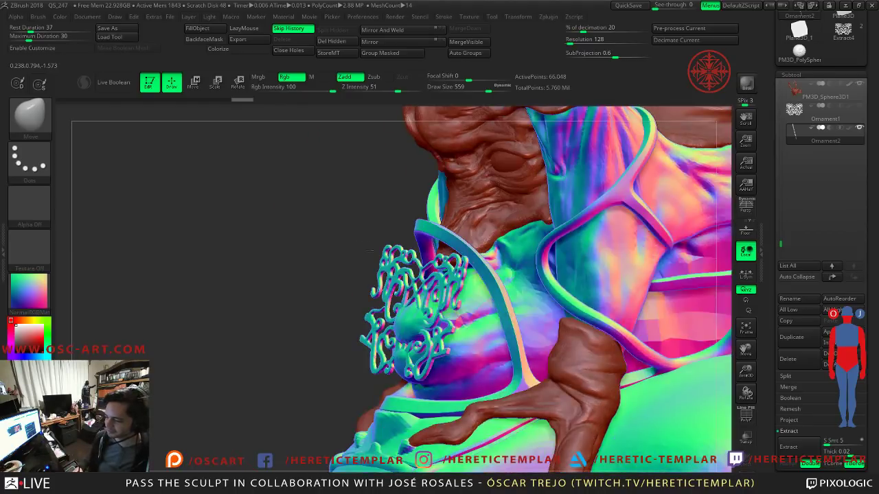
Step: Set the draw size to 386 and bend the ornament copy's sides back toward the face with the Move brush
key(s)
mouse_move(396, 313)
mouse_down()
mouse_move(406, 315)
mouse_move(414, 294)
mouse_move(417, 279)
mouse_move(405, 275)
mouse_move(315, 281)
mouse_move(183, 309)
mouse_up()
alt+drag(241, 311, 199, 273)
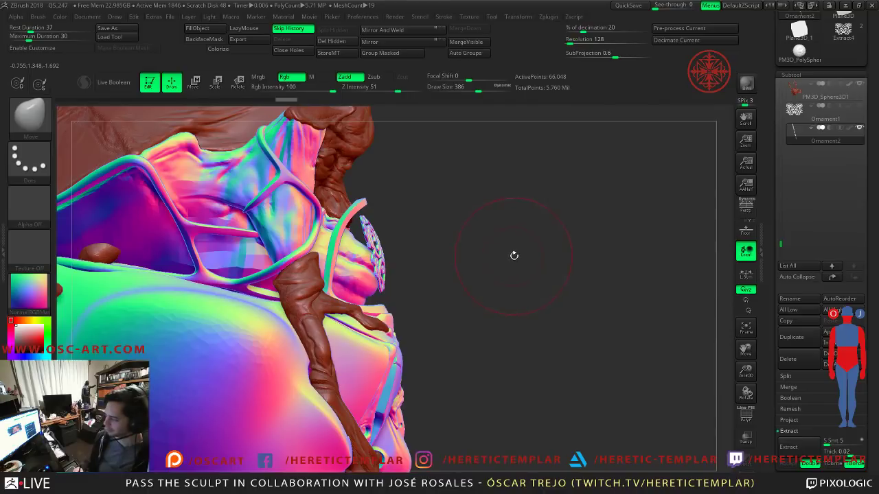
drag(515, 245, 442, 259)
Step: Curve the ornament copy further around the mouth with the Move brush, finishing at a draw size of 358
key(s)
drag(366, 252, 486, 260)
key(s)
mouse_move(345, 275)
mouse_down()
mouse_move(332, 273)
mouse_move(471, 274)
mouse_move(418, 278)
mouse_move(437, 285)
mouse_move(388, 261)
mouse_up()
key(s)
click(392, 262)
drag(306, 261, 393, 244)
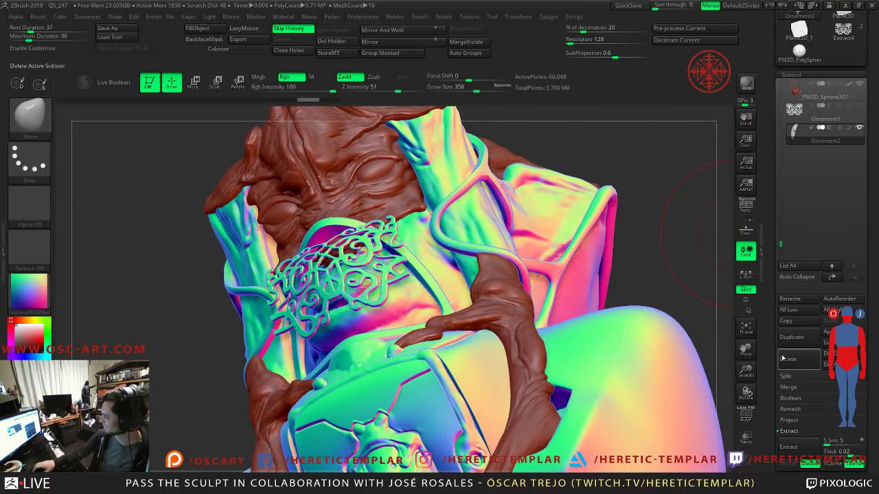
Step: Change the material to MatCap Red Wax and undo the Move brush bends on the ornament copy
click(31, 282)
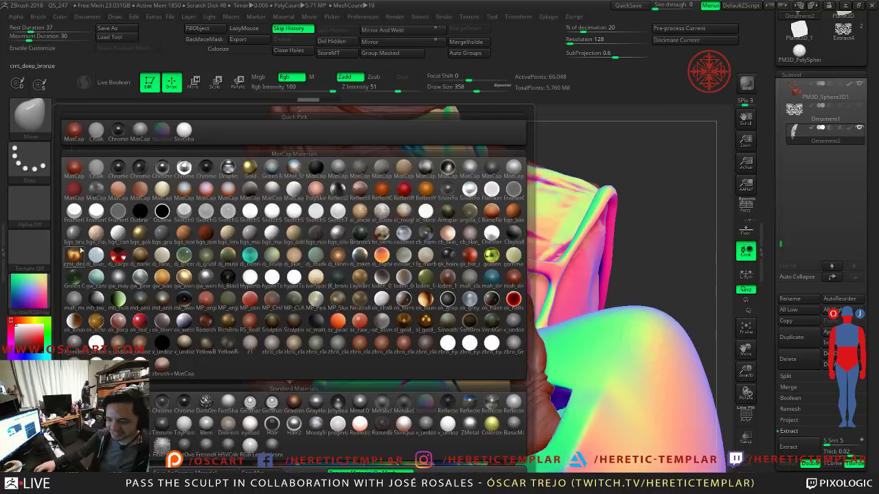
click(82, 134)
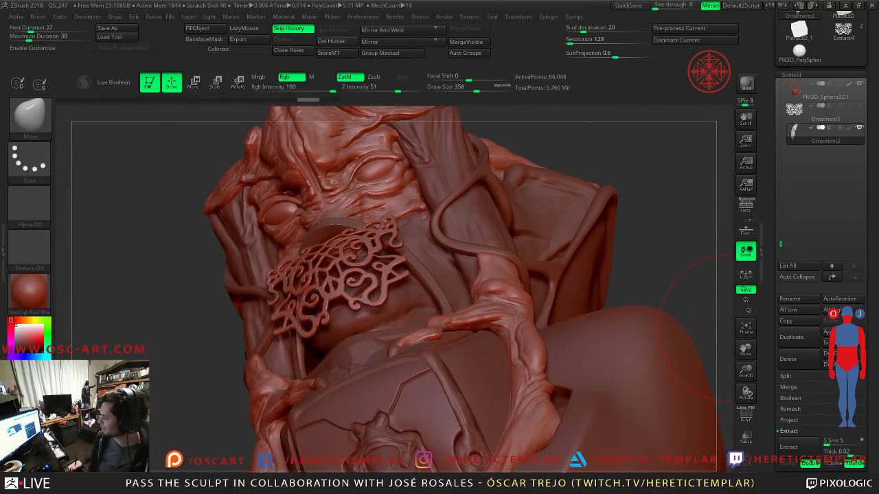
mouse_move(183, 251)
mouse_down()
mouse_move(461, 208)
mouse_move(302, 244)
mouse_move(291, 255)
mouse_up()
mouse_move(535, 240)
mouse_down()
mouse_move(439, 264)
mouse_move(390, 251)
mouse_up()
drag(568, 253, 419, 265)
drag(338, 285, 309, 291)
drag(249, 329, 242, 246)
mouse_move(334, 269)
mouse_down()
mouse_move(348, 265)
mouse_move(233, 290)
mouse_move(186, 313)
mouse_move(182, 325)
mouse_move(237, 337)
mouse_move(449, 288)
mouse_move(486, 251)
mouse_move(526, 268)
mouse_move(542, 322)
mouse_up()
Step: Apply the Bend Arc deformer to the ornament copy in front of the mouth
key(w)
key(f)
key(f)
click(275, 223)
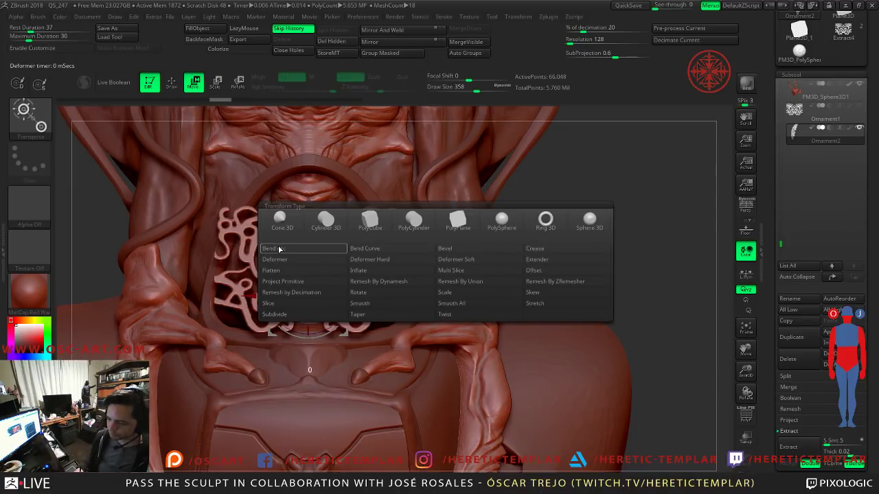
click(279, 250)
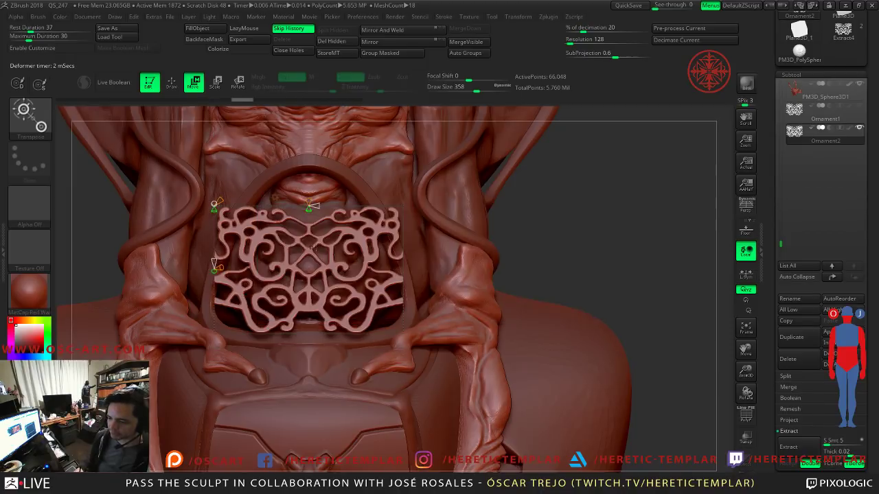
Step: Try bending the ornament copy with the different Bend Arc handles, undoing each trial
mouse_move(555, 249)
mouse_down()
mouse_move(543, 233)
mouse_move(554, 234)
mouse_move(259, 210)
mouse_move(277, 197)
mouse_up()
key(ctrl+z)
drag(291, 271, 265, 277)
key(ctrl+z)
mouse_move(291, 194)
mouse_down()
mouse_move(302, 205)
mouse_move(293, 201)
mouse_up()
key(ctrl+z)
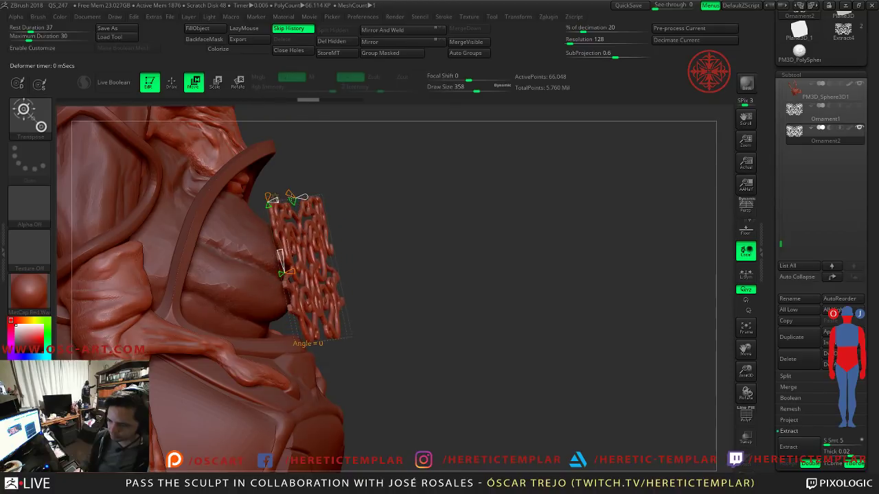
click(272, 198)
click(273, 197)
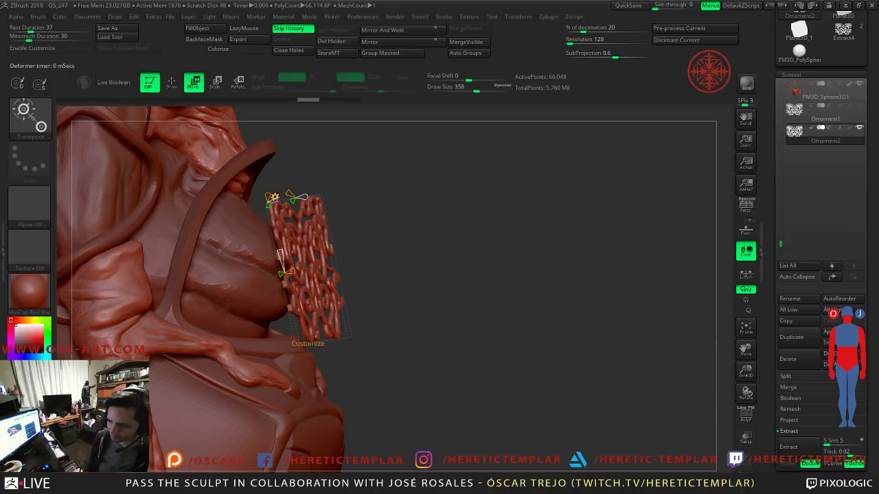
drag(267, 205, 269, 209)
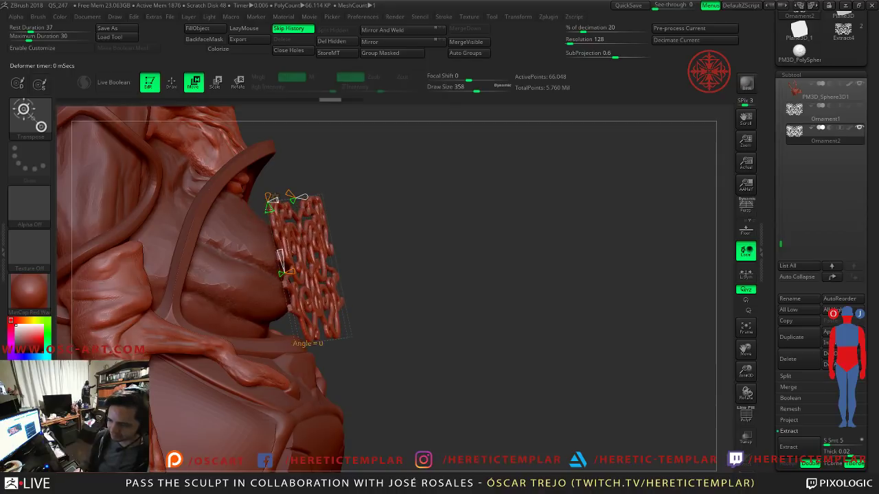
key(ctrl+z)
Step: Bend the ornament copy from top to bottom into an arc that follows the mouth's profile, and return to the transform gizmo
drag(280, 255, 255, 279)
shift+drag(414, 245, 412, 247)
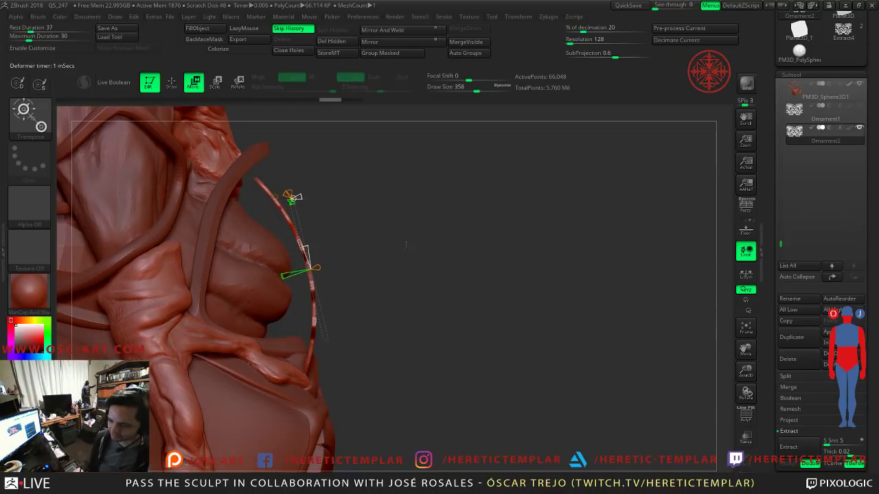
drag(282, 276, 289, 275)
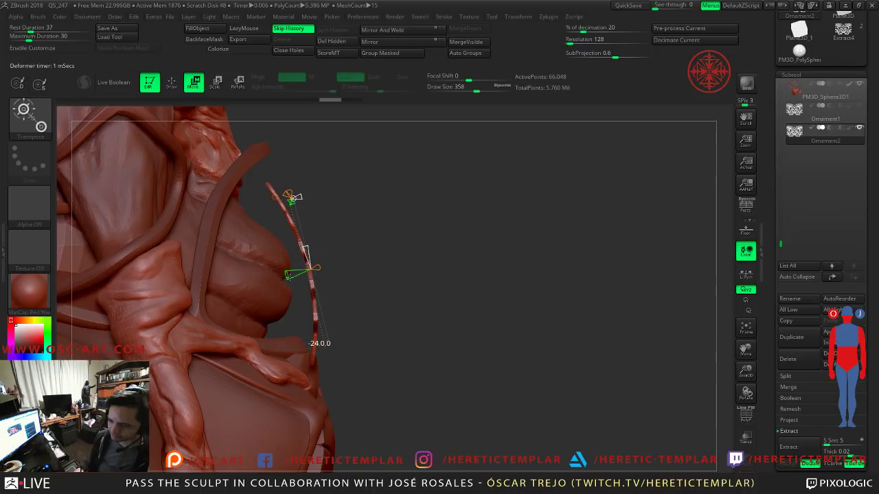
click(292, 197)
drag(346, 240, 335, 214)
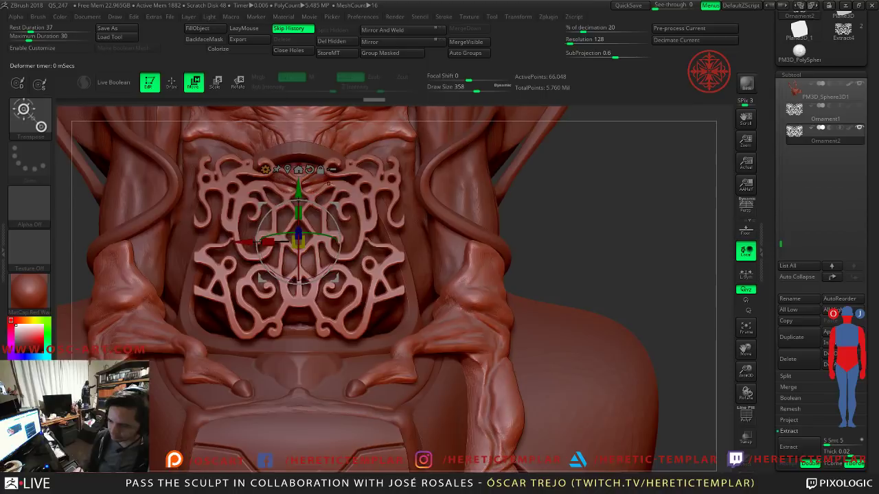
Step: Scale the ornament copy down uniformly to about 0.83 so it fits inside the mouth frame
drag(412, 195, 576, 195)
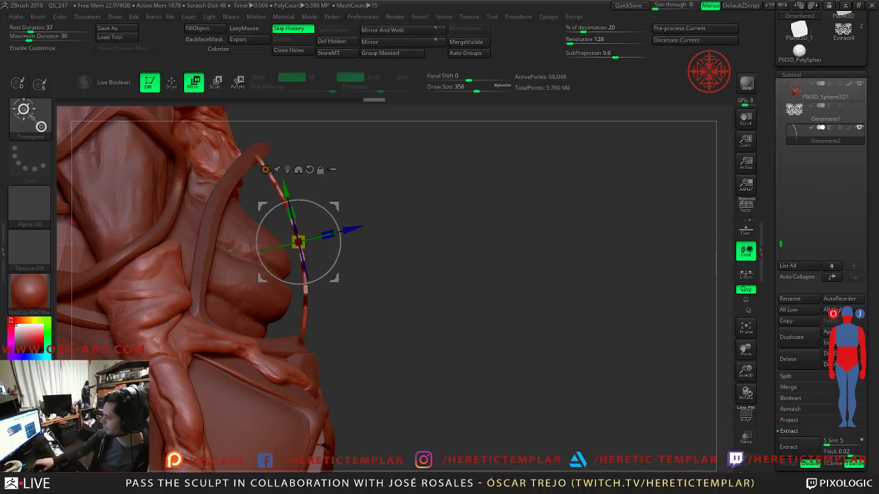
drag(439, 214, 281, 211)
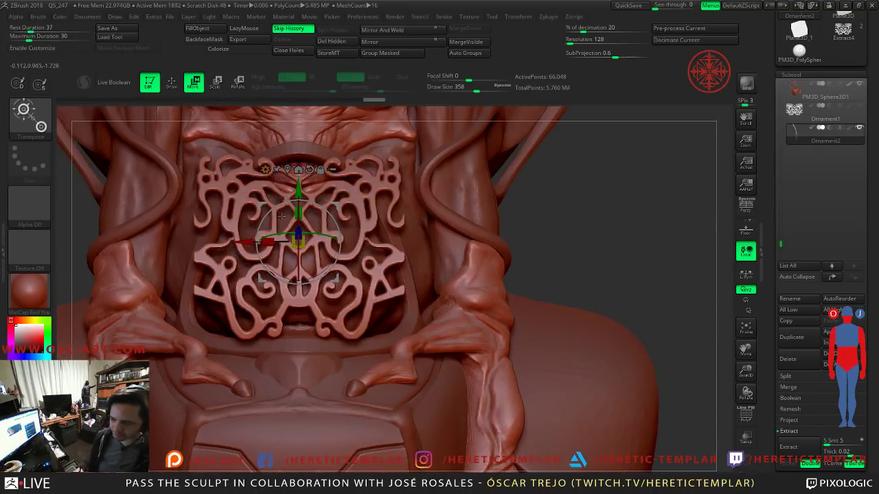
drag(298, 241, 297, 240)
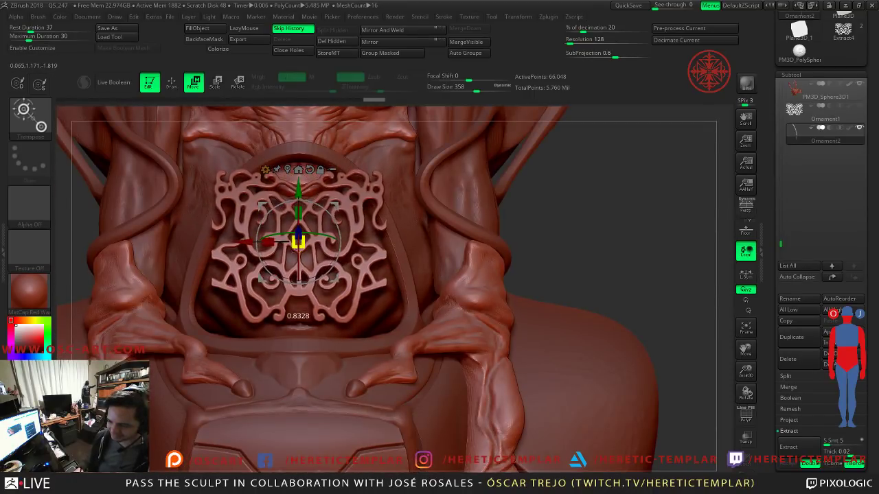
drag(298, 198, 298, 203)
drag(604, 226, 446, 221)
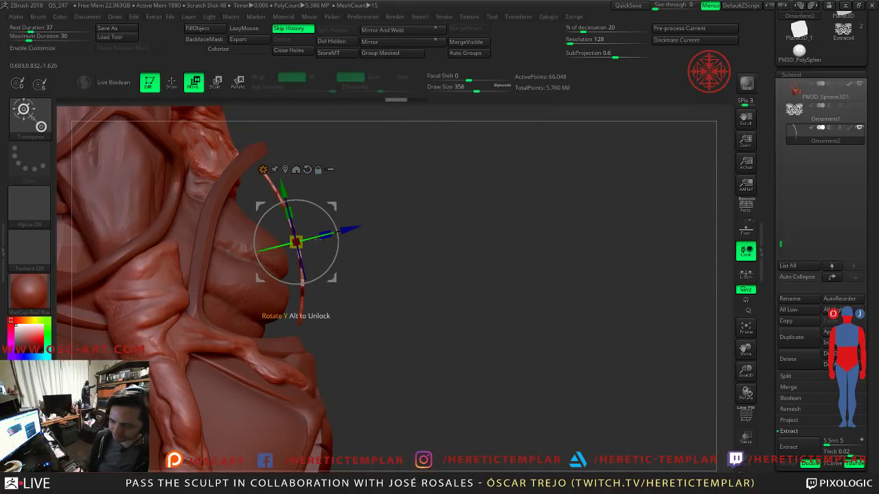
key(q)
key(w)
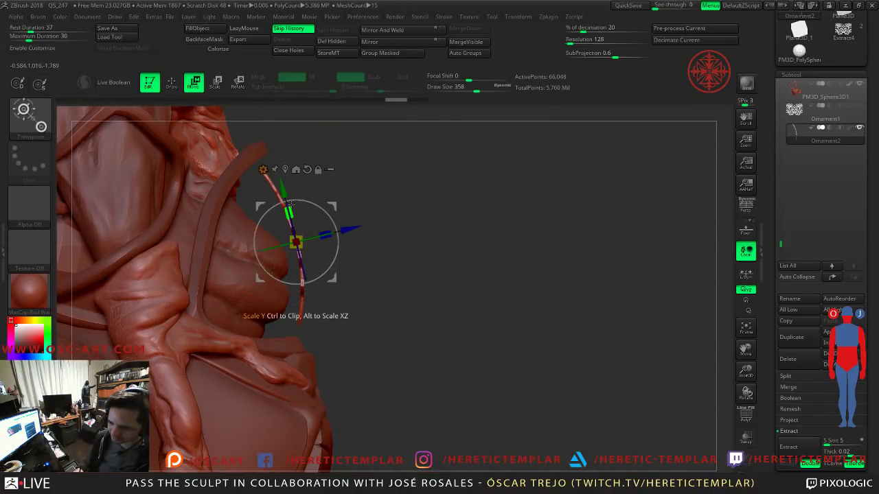
Step: Try to curve the ornament copy sideways around the mouth with the Bend Arc handles
click(293, 173)
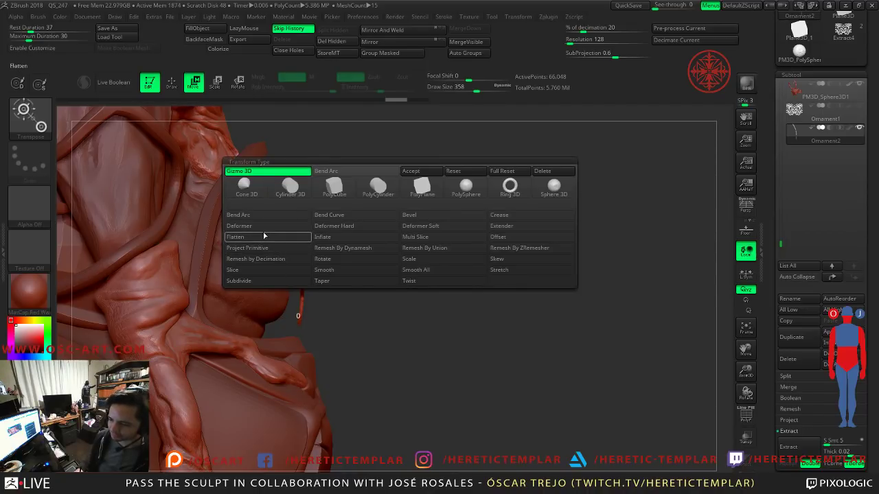
click(271, 214)
drag(275, 210, 377, 181)
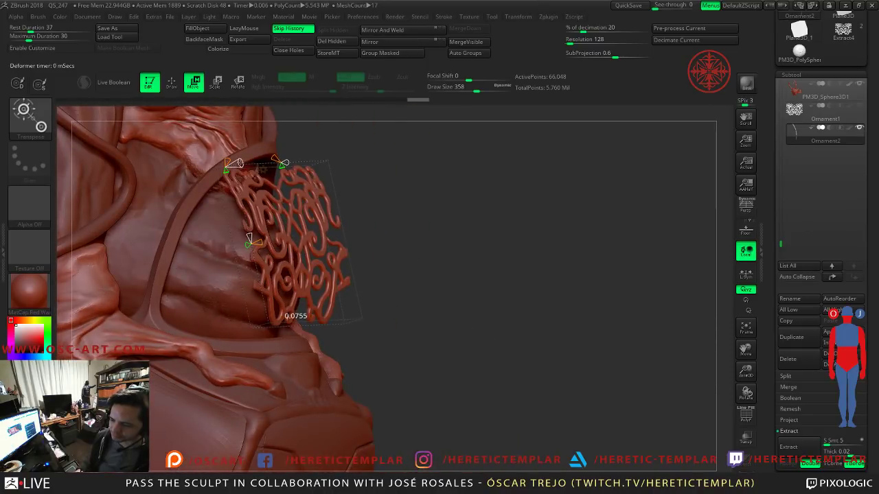
drag(240, 163, 275, 160)
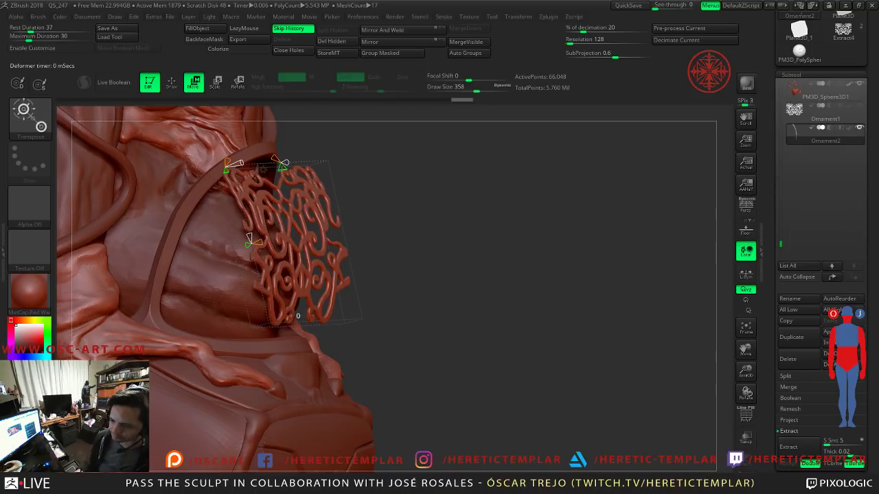
mouse_move(249, 238)
mouse_down()
mouse_move(236, 249)
mouse_move(260, 240)
mouse_move(250, 240)
mouse_move(247, 226)
mouse_move(256, 241)
mouse_move(237, 247)
mouse_move(248, 243)
mouse_up()
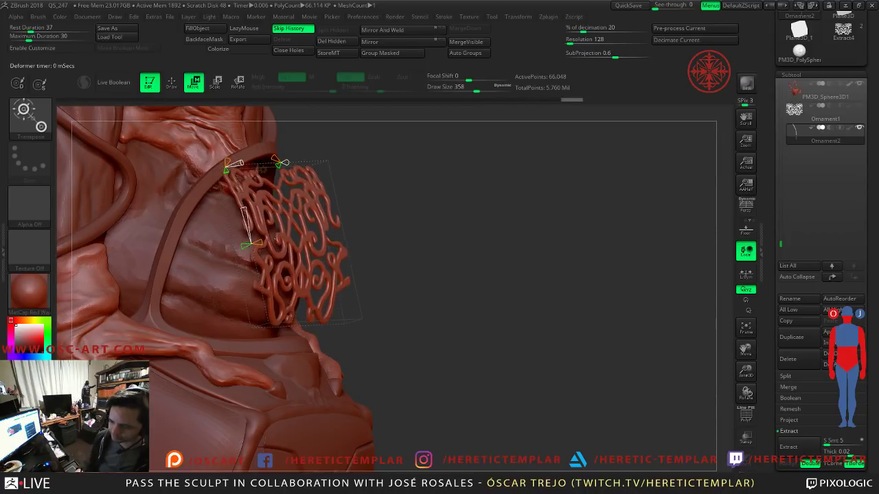
drag(391, 251, 275, 254)
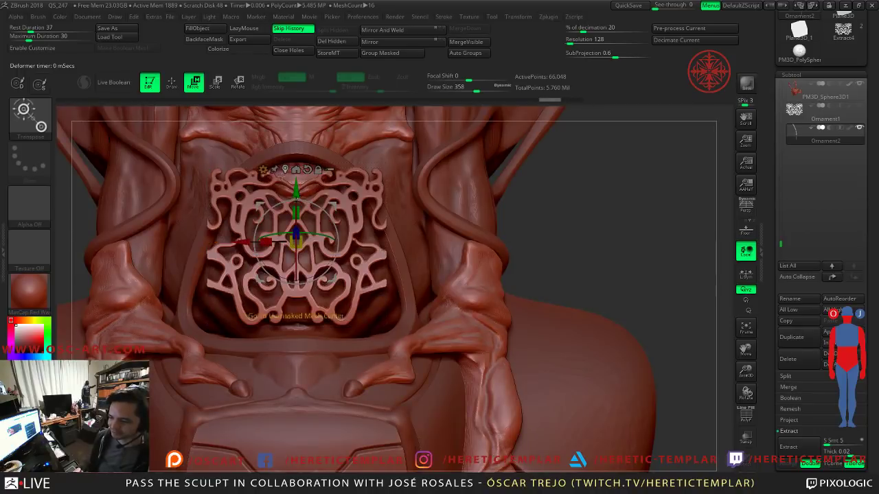
Step: Accept the Bend Arc result and apply the Deformer cage to the ornament copy
click(264, 170)
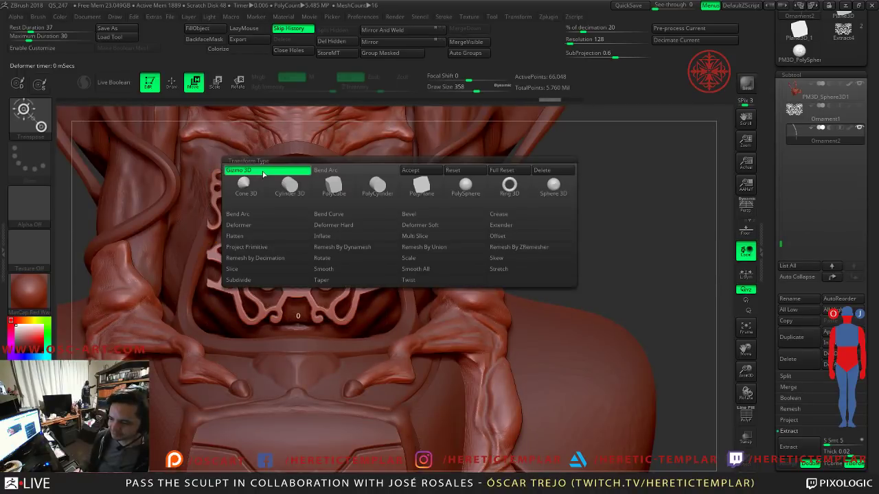
click(411, 171)
click(264, 170)
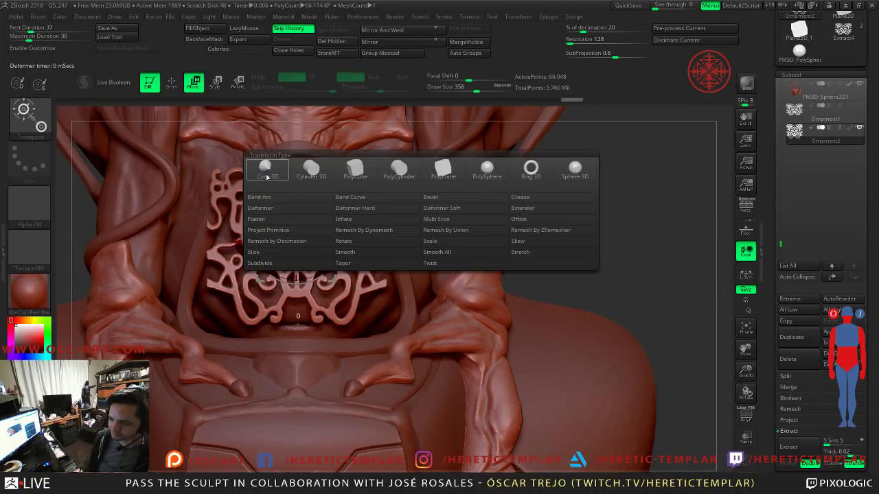
click(277, 212)
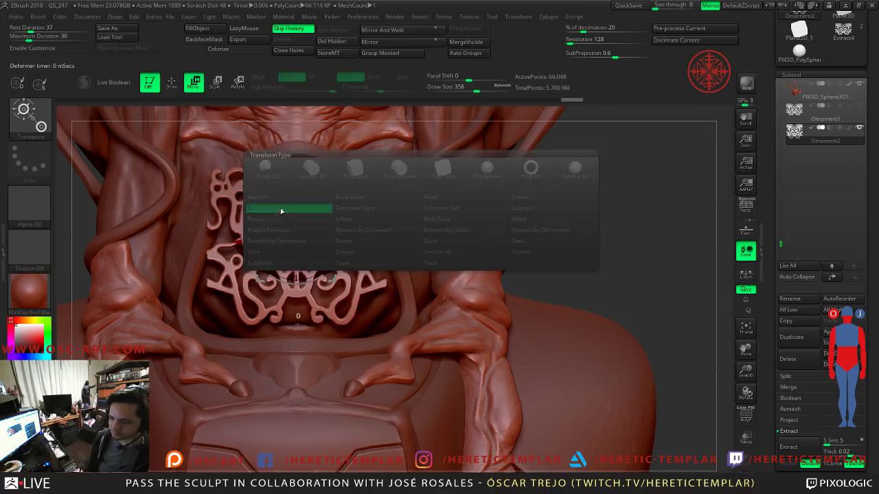
right_drag(302, 226, 158, 230)
Step: Try the SelectRect brush on one side of the ornament copy
key(q)
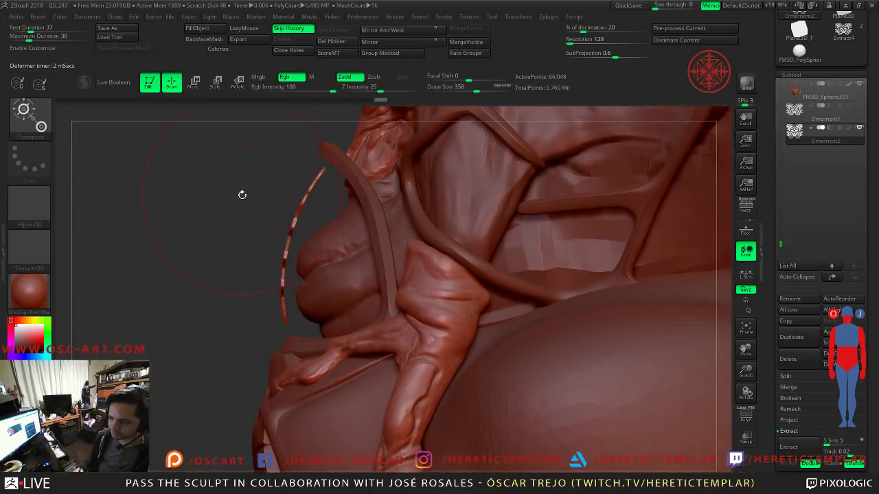
key(b)
key(s)
key(t)
key(w)
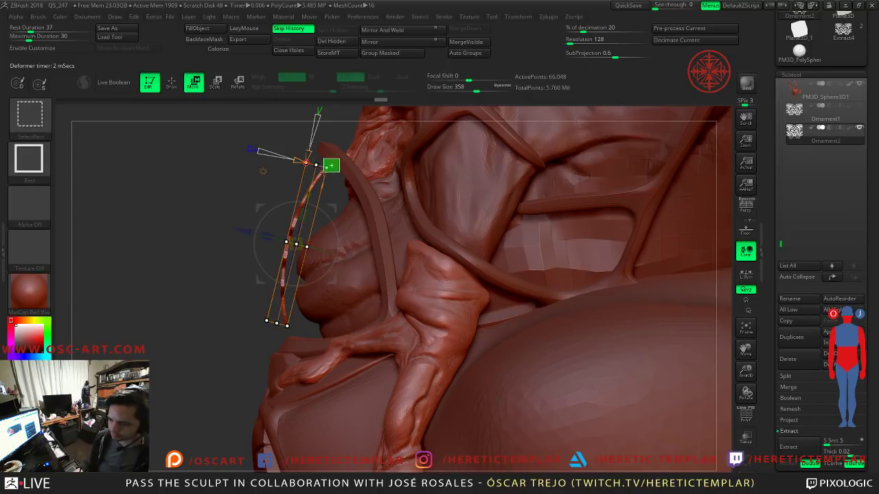
right_drag(302, 302, 446, 302)
mouse_move(581, 151)
ctrl+shift+mouse_down()
mouse_move(520, 227)
mouse_move(369, 344)
ctrl+shift+mouse_up()
right_drag(557, 208, 405, 209)
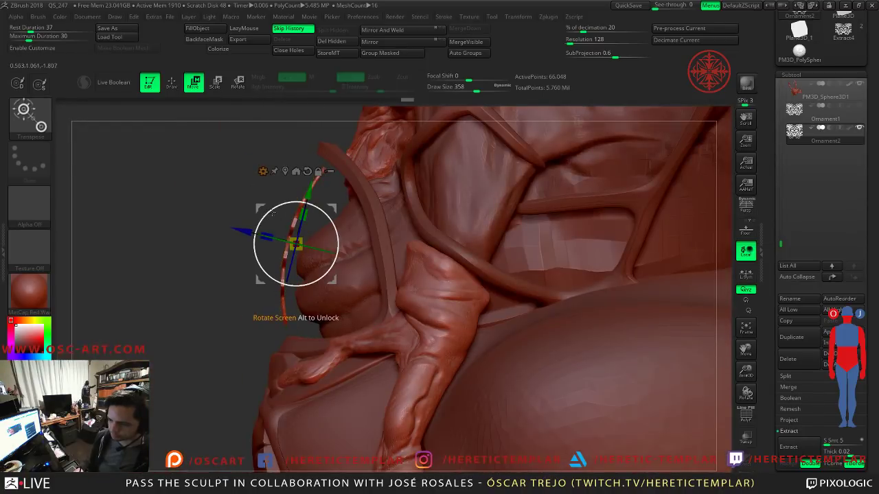
Step: Undo the first Move brush stroke and bend the ornament copy's sides slightly back toward the face with the Move brush
key(q)
mouse_move(295, 228)
shift+right_down()
mouse_move(291, 240)
mouse_move(299, 240)
shift+right_up()
drag(300, 240, 322, 245)
key(ctrl+z)
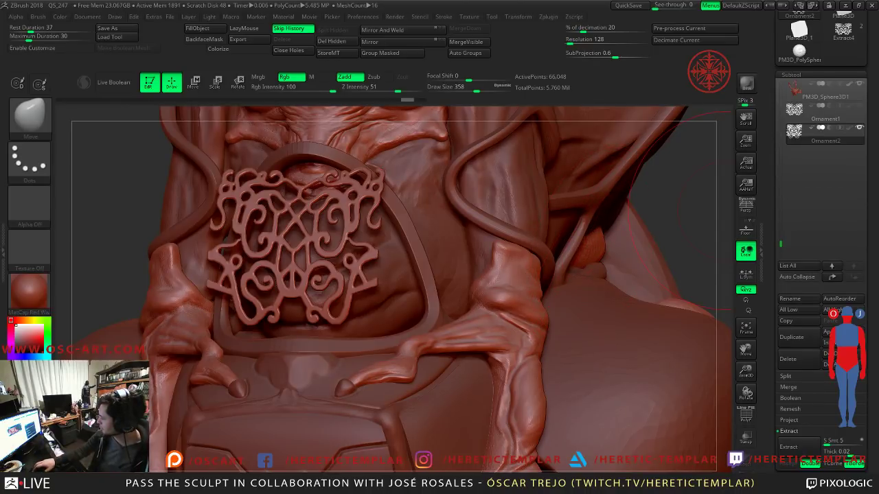
mouse_move(142, 208)
right_down()
mouse_move(139, 200)
mouse_move(272, 199)
right_up()
mouse_move(341, 208)
right_down()
mouse_move(313, 209)
mouse_move(303, 184)
mouse_move(317, 179)
right_up()
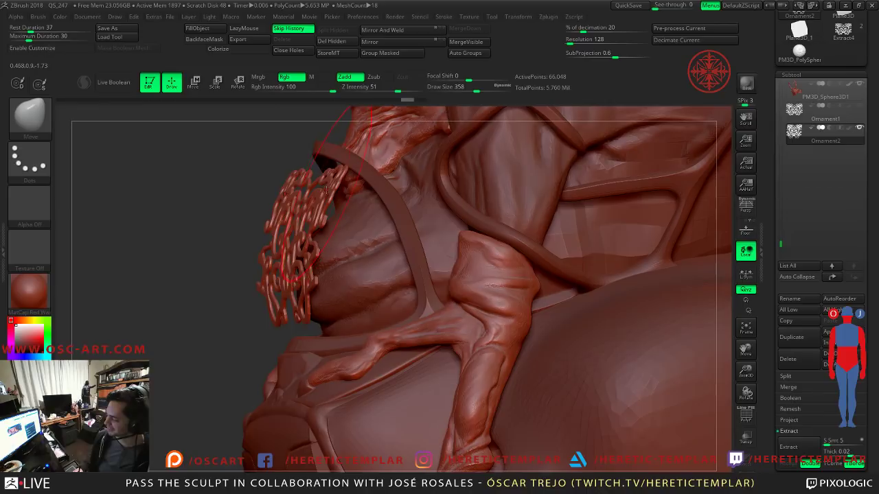
mouse_move(218, 230)
right_down()
mouse_move(420, 221)
mouse_move(355, 227)
right_up()
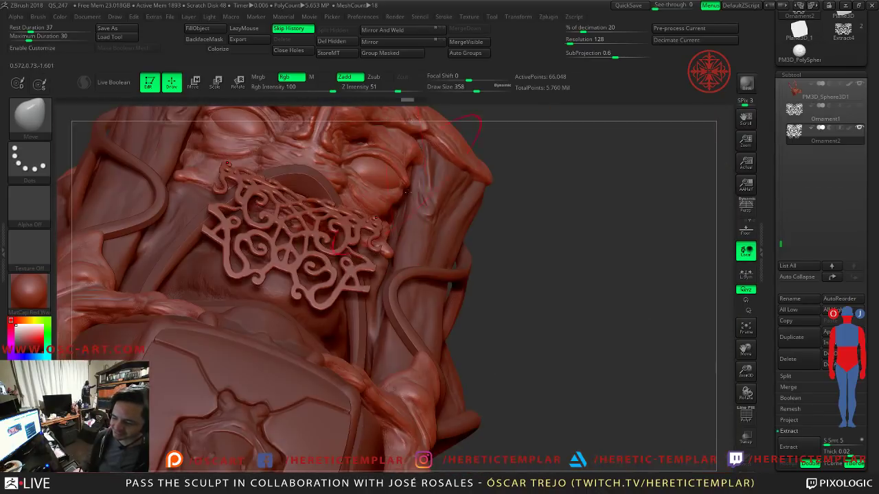
Step: Bring up the Deformer cage around the bent ornament copy again
key(w)
click(259, 163)
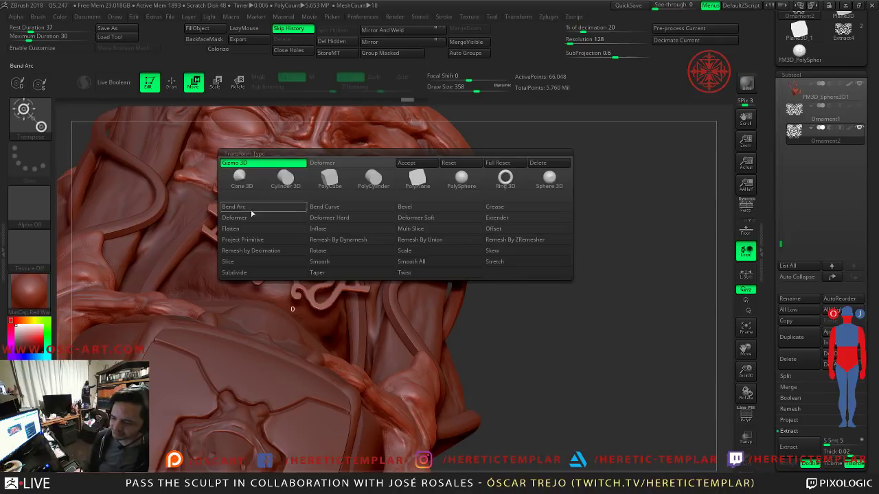
click(248, 230)
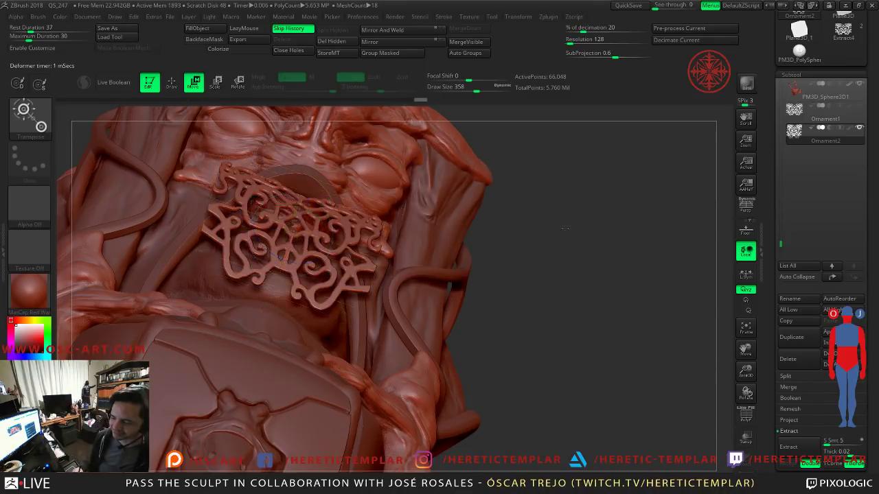
right_drag(412, 248, 556, 251)
drag(556, 251, 387, 227)
drag(563, 198, 587, 196)
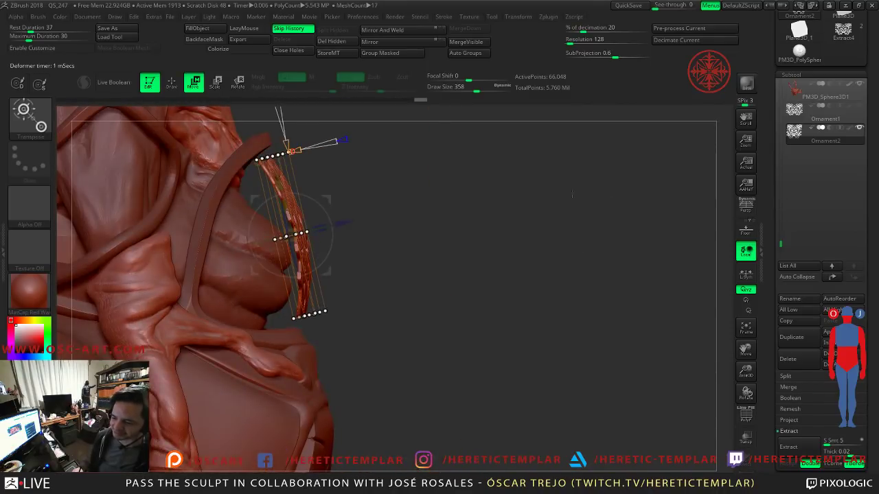
alt+right_drag(342, 142, 348, 194)
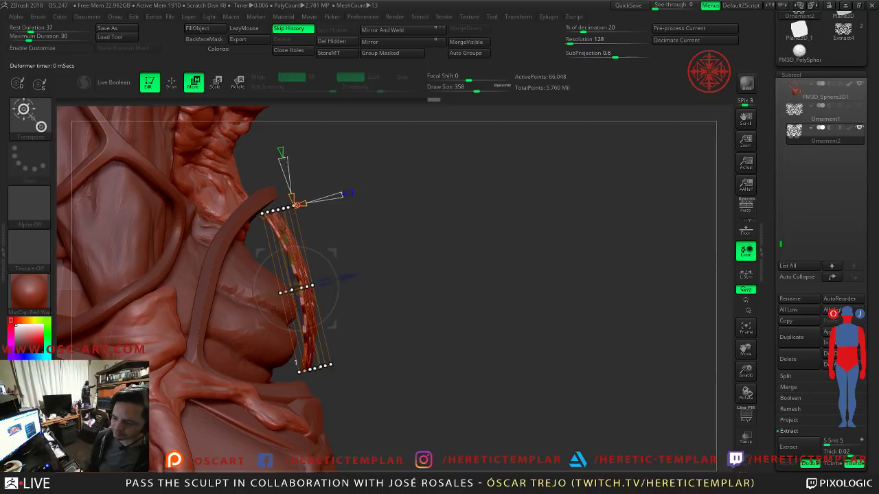
Step: Try to reshape the bent ornament copy in depth by selecting and shifting the side handles of its Deformer cage
mouse_move(303, 203)
mouse_down()
mouse_move(320, 200)
mouse_move(300, 204)
mouse_up()
drag(577, 248, 127, 248)
ctrl+drag(111, 177, 266, 398)
drag(599, 313, 357, 208)
key(ctrl)
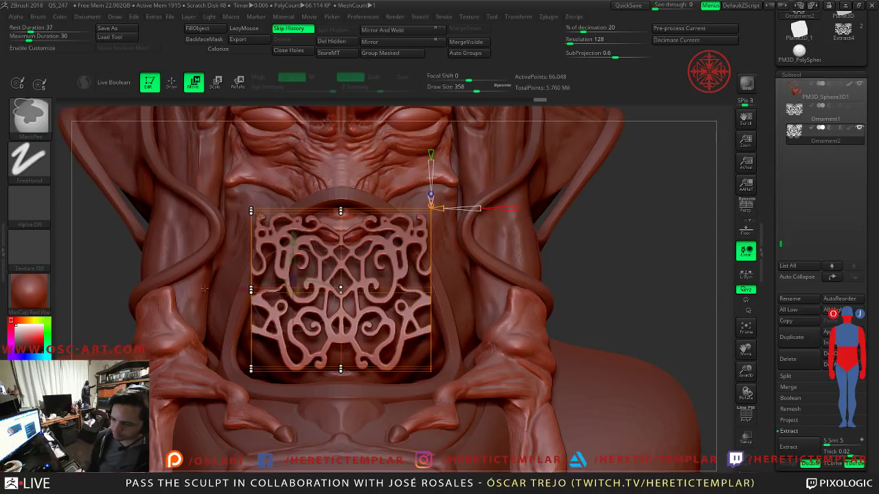
right_drag(300, 272, 372, 273)
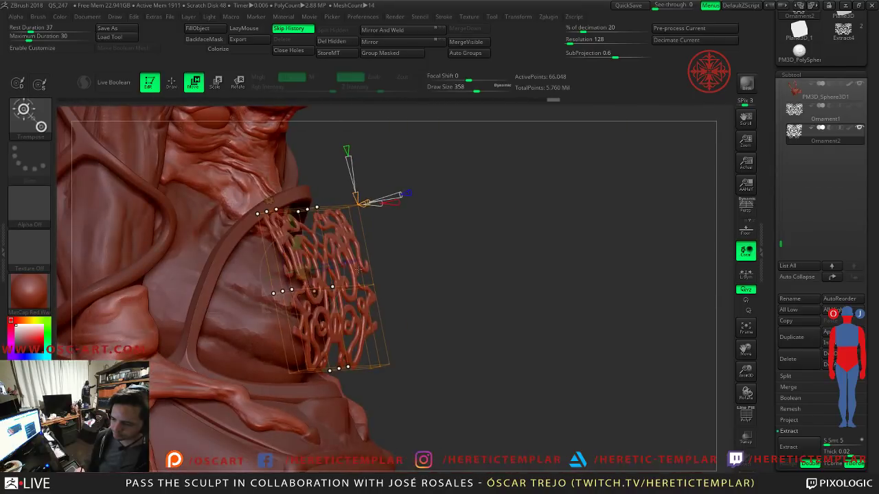
drag(349, 260, 368, 254)
right_drag(369, 255, 451, 292)
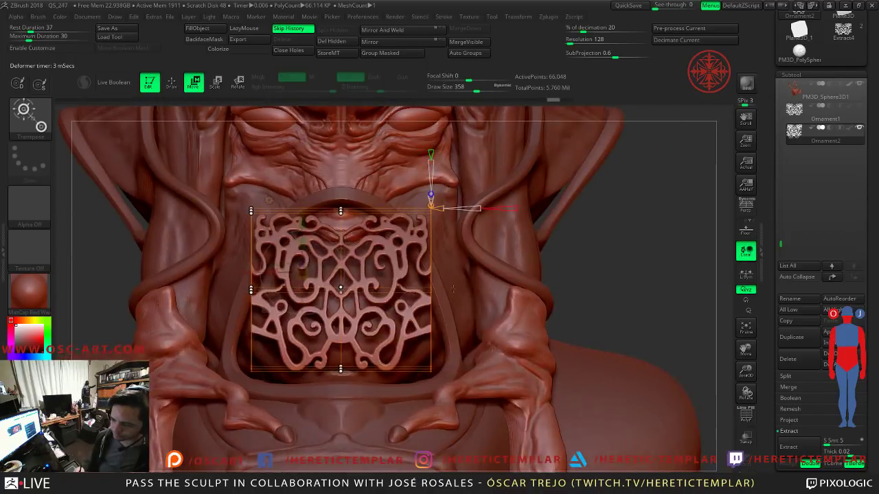
ctrl+drag(622, 204, 421, 383)
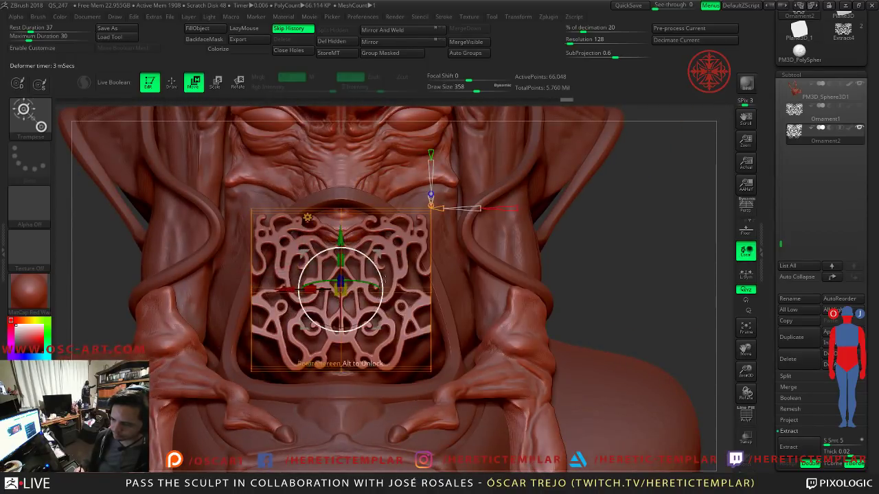
right_drag(364, 282, 304, 276)
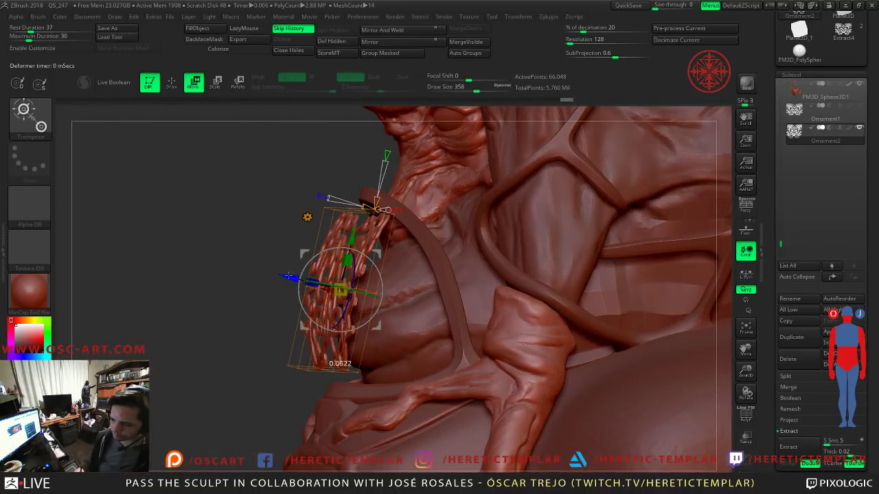
drag(293, 278, 293, 278)
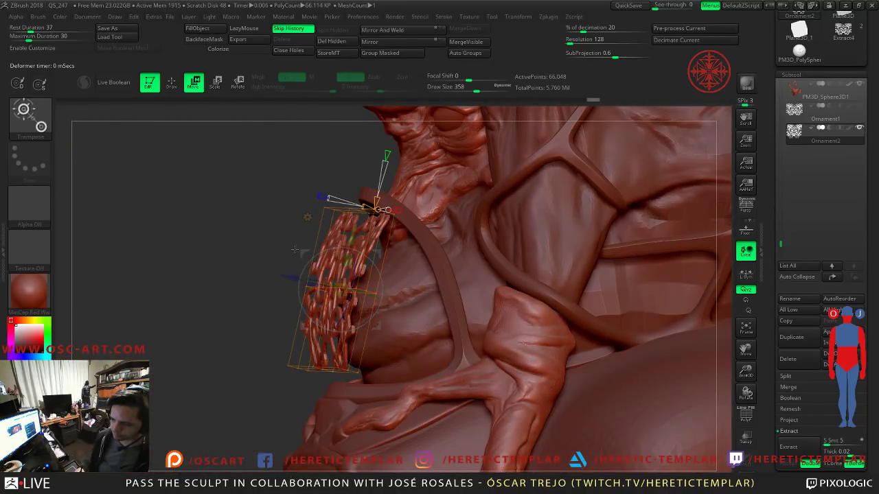
Step: Reset the Deformer cage on the ornament copy and close it to return to the plain gizmo
click(307, 217)
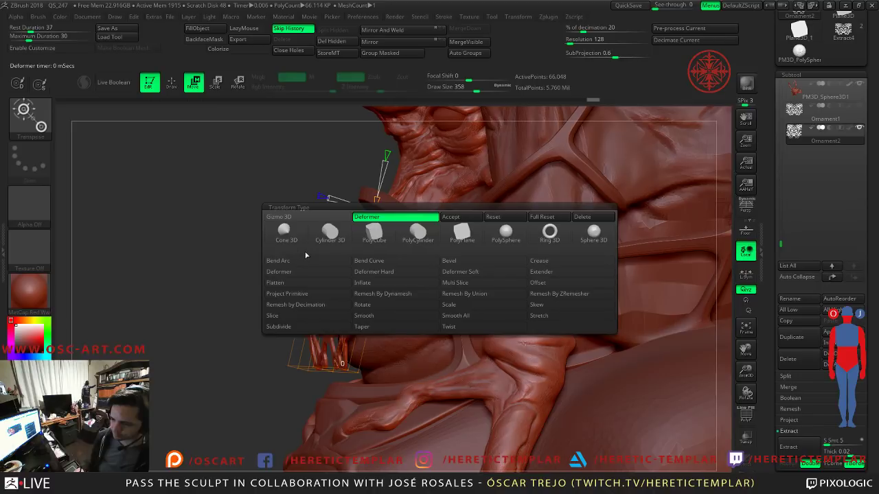
click(491, 217)
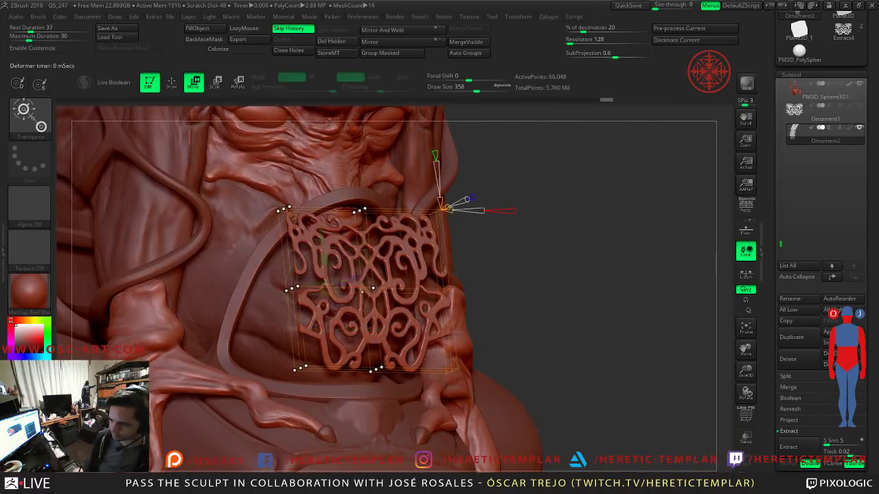
key(ctrl+z)
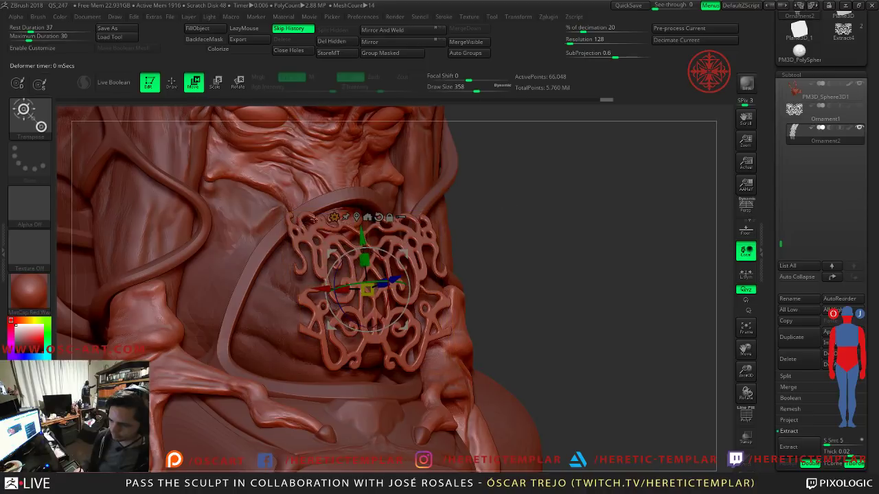
click(334, 217)
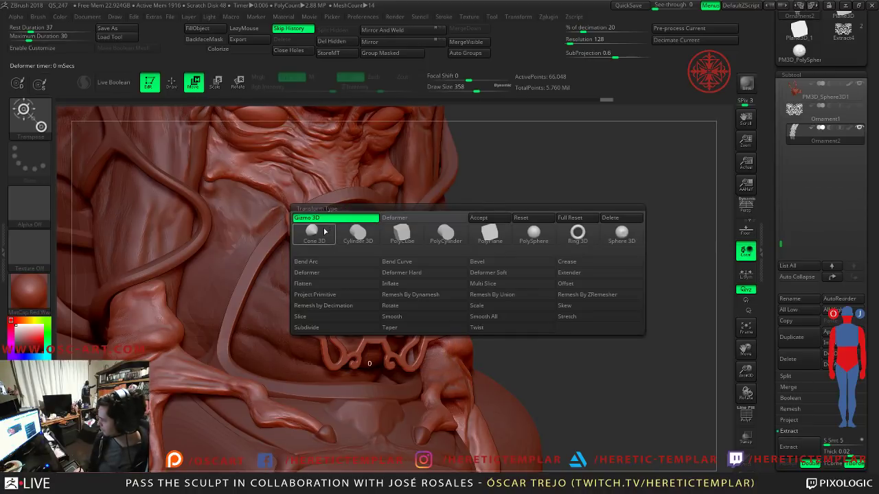
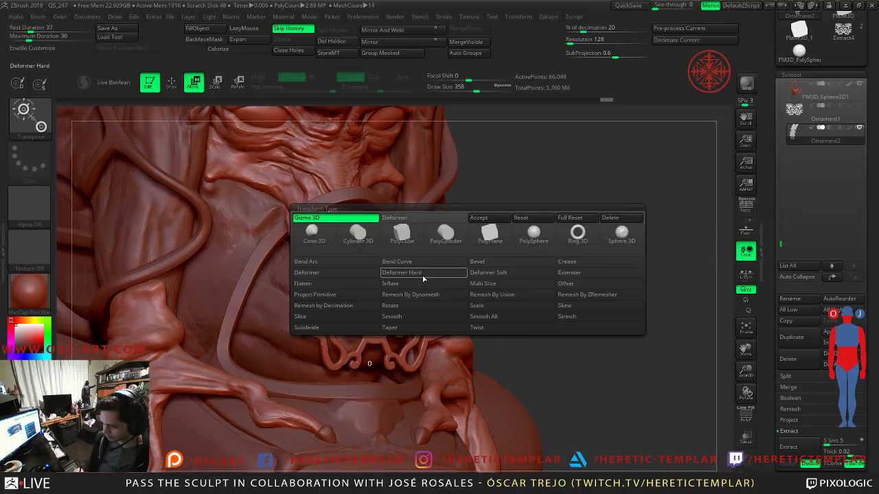
click(490, 219)
Step: Switch to the Move brush, try a first stroke on the ornament copy and undo it
drag(546, 242, 419, 234)
key(q)
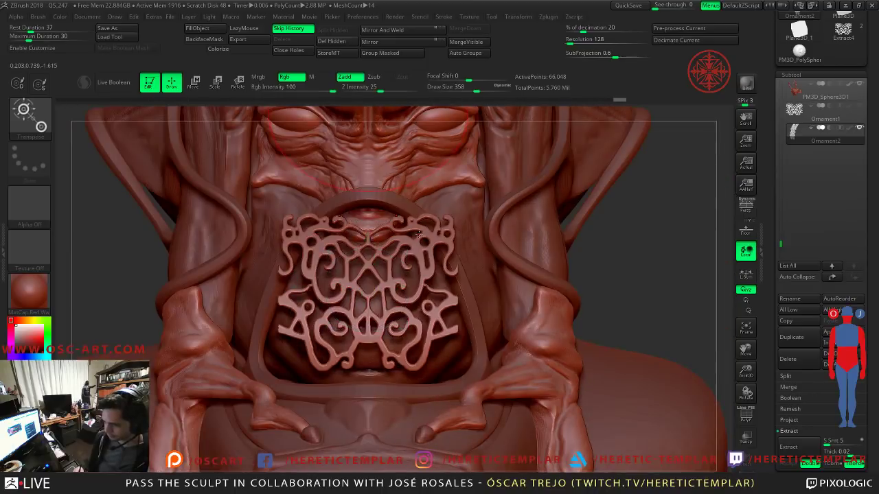
key(b)
key(m)
key(v)
key(f)
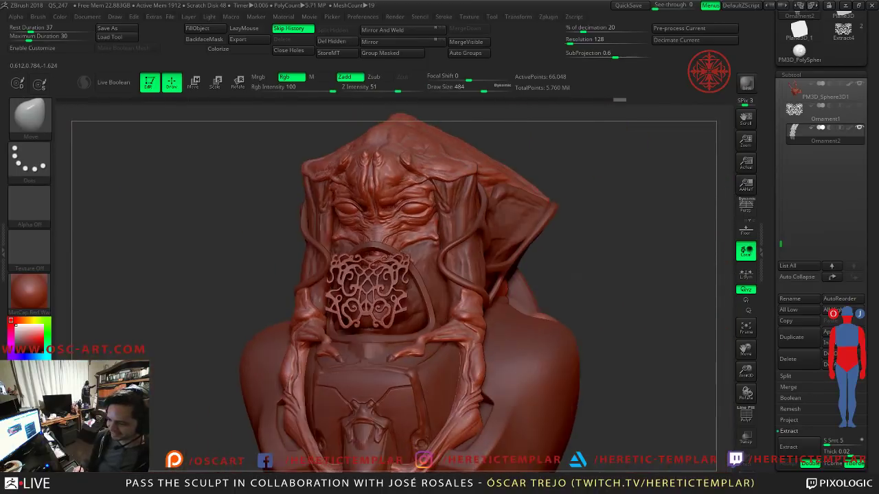
drag(575, 277, 512, 274)
mouse_move(374, 271)
mouse_down()
mouse_move(365, 258)
mouse_move(276, 274)
mouse_up()
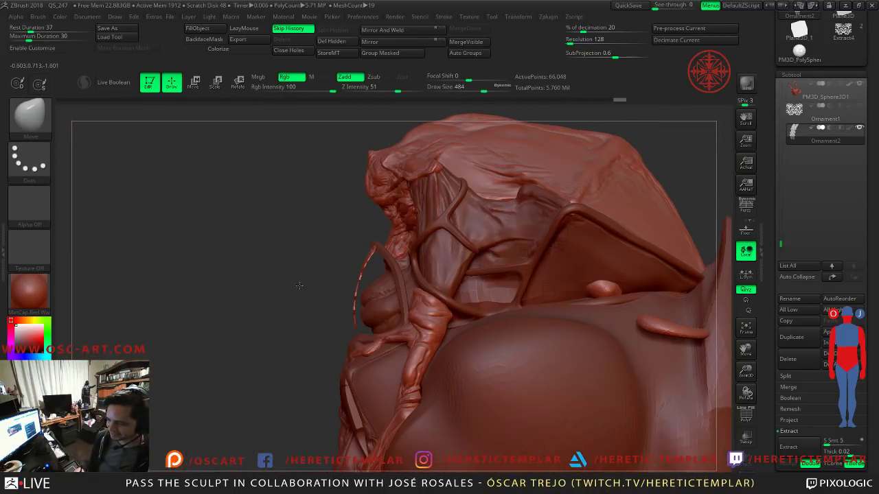
mouse_move(311, 319)
mouse_down()
mouse_move(381, 291)
mouse_move(412, 265)
mouse_move(378, 270)
mouse_move(460, 254)
mouse_move(341, 265)
mouse_up()
mouse_move(432, 296)
mouse_down()
mouse_move(402, 318)
mouse_move(427, 339)
mouse_move(413, 358)
mouse_up()
key(ctrl+z)
Step: Set the Move brush's draw size to 286 and push the ornament copy's sides back around the mouth
key(s)
mouse_move(410, 319)
mouse_down()
mouse_move(414, 325)
mouse_move(385, 326)
mouse_move(400, 320)
mouse_up()
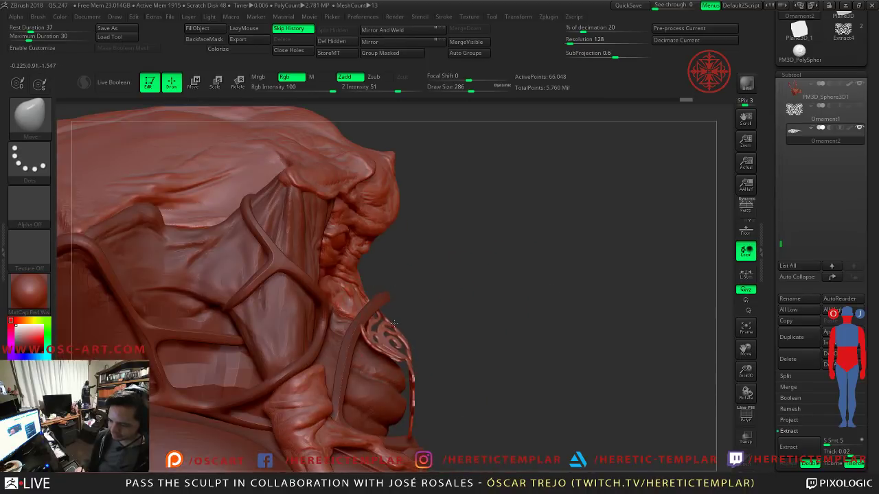
drag(349, 361, 337, 399)
drag(405, 383, 413, 383)
mouse_move(504, 375)
mouse_down()
mouse_move(374, 381)
mouse_move(385, 385)
mouse_up()
mouse_move(471, 392)
mouse_down()
mouse_move(486, 395)
mouse_move(472, 386)
mouse_move(480, 418)
mouse_up()
mouse_move(637, 370)
mouse_down()
mouse_move(398, 405)
mouse_move(400, 327)
mouse_move(415, 327)
mouse_up()
Step: Pull the ornament copy's side edge and lower corner against the mask's curved frame, reducing the Move brush's draw size to 239
key(s)
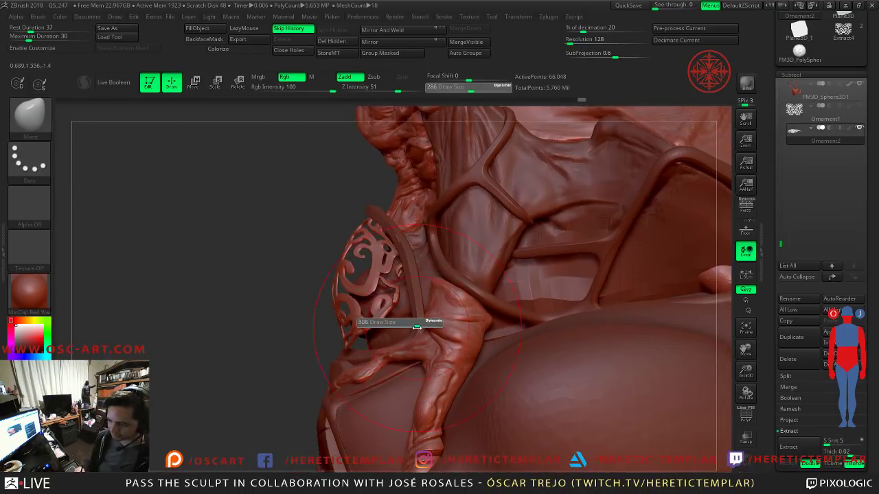
drag(375, 275, 390, 271)
key(s)
mouse_move(412, 327)
mouse_down()
mouse_move(377, 328)
mouse_move(405, 327)
mouse_up()
key(s)
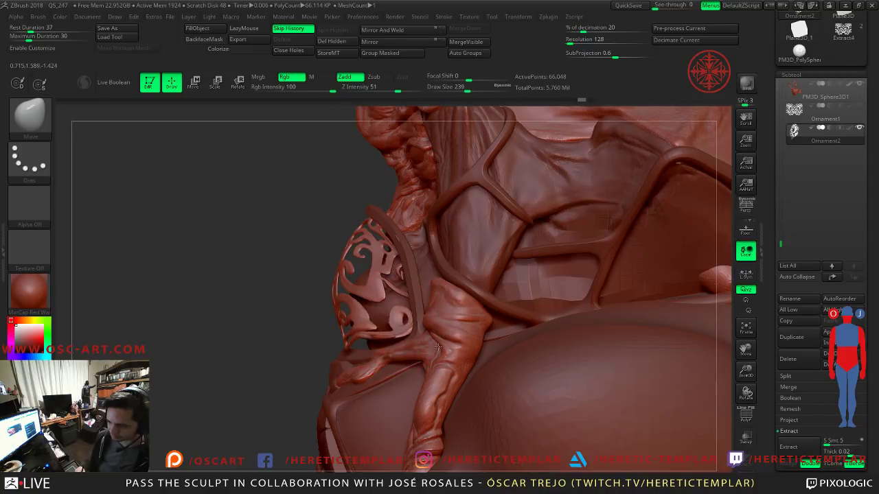
right_drag(388, 340, 406, 329)
Step: Set the Move brush's draw size to 305 and fit the ornament copy's upper side inside the arched frame
right_drag(585, 282, 361, 296)
key(s)
drag(362, 296, 395, 292)
key(s)
drag(385, 255, 380, 266)
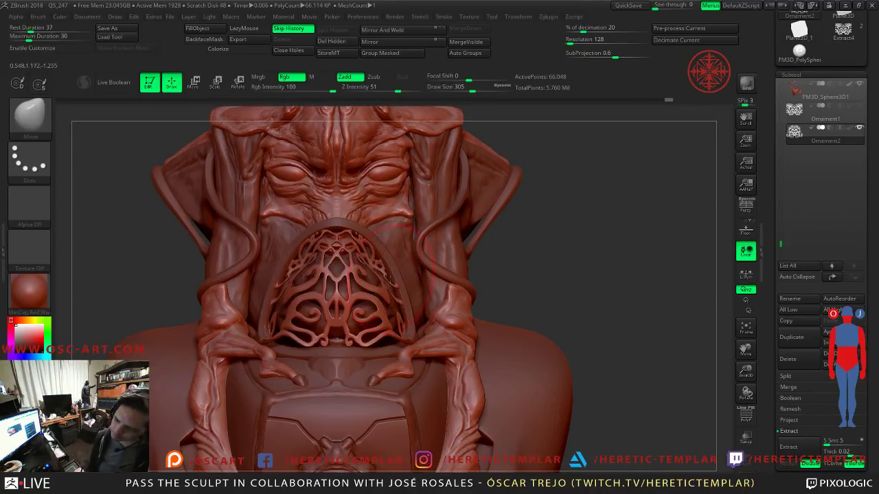
Step: Set the Move brush's draw size to 202 and refine the ornament copy's side edge along the frame
text(202)
key(Return)
drag(392, 290, 396, 290)
mouse_move(558, 261)
mouse_down()
mouse_move(581, 262)
mouse_move(542, 263)
mouse_move(551, 260)
mouse_up()
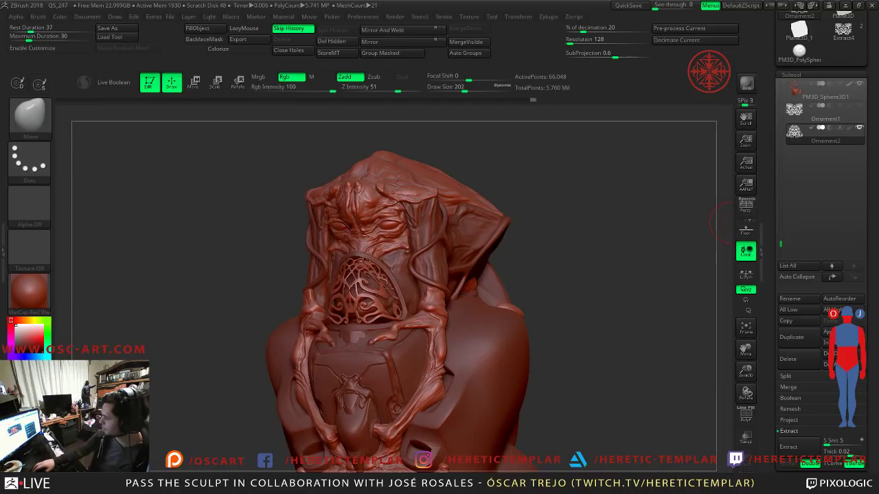
mouse_move(586, 242)
mouse_down()
mouse_move(631, 222)
mouse_move(447, 218)
mouse_up()
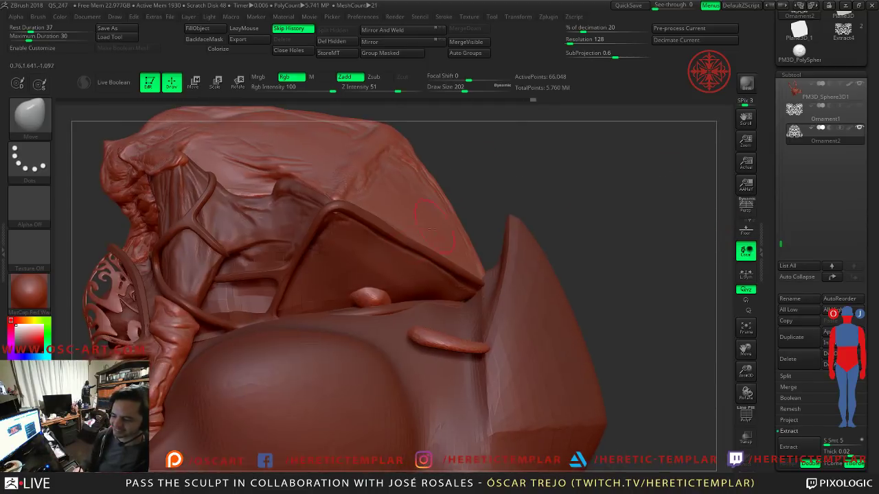
Step: Duplicate the flat Ornament1 subtool and bring up the move gizmo on the duplicate
click(824, 111)
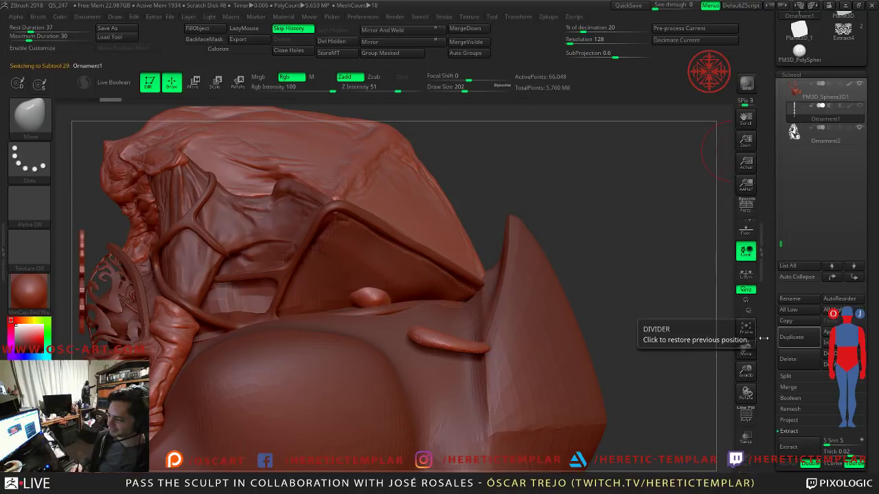
click(793, 337)
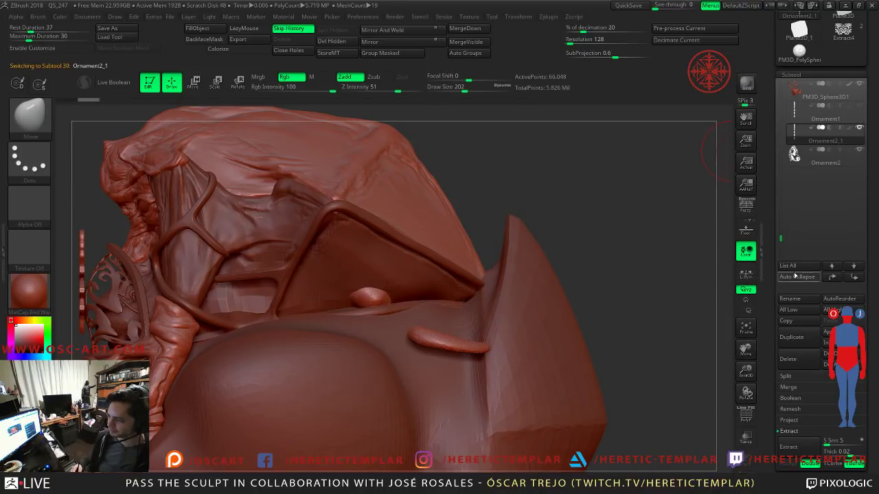
key(w)
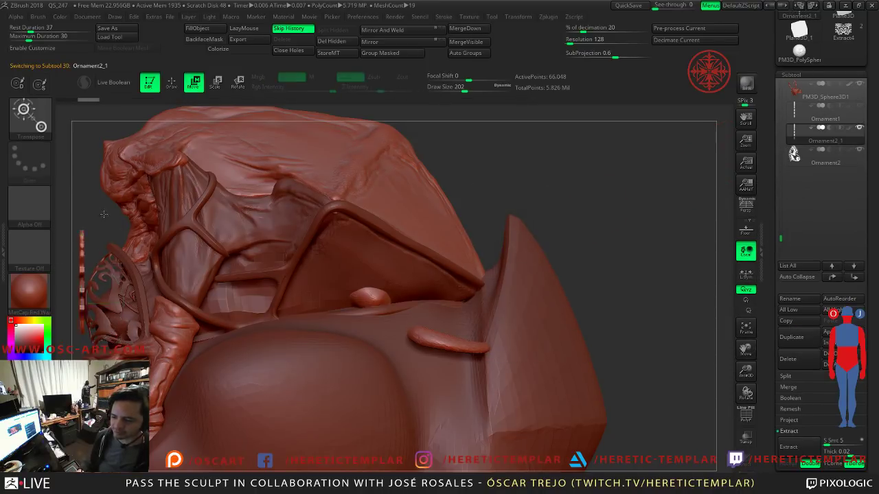
shift+drag(482, 224, 521, 226)
shift+drag(357, 246, 306, 247)
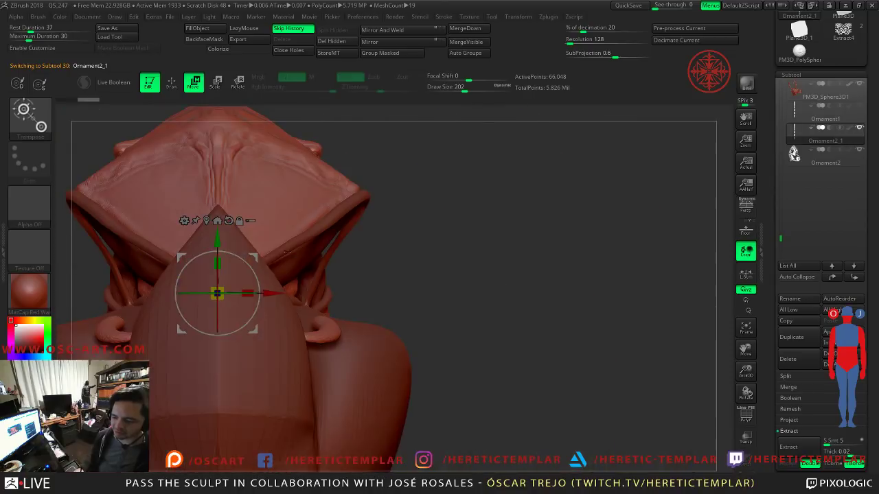
drag(102, 262, 228, 276)
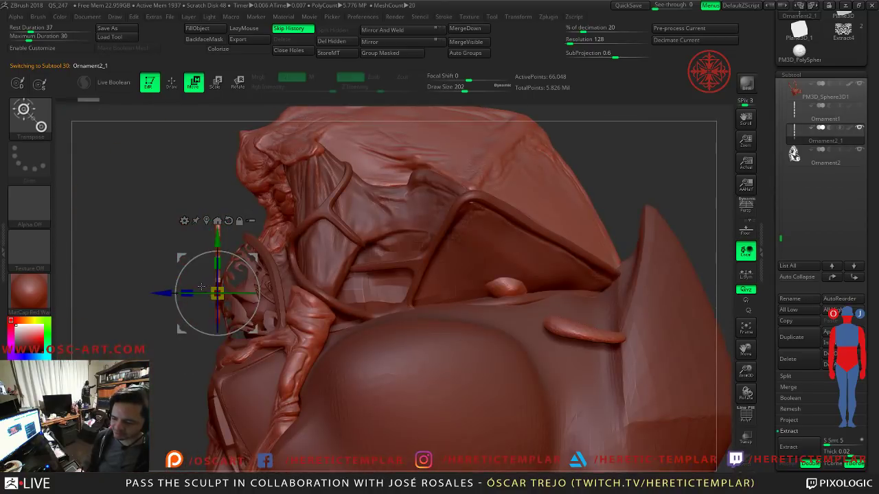
Step: Move the flat duplicate back into the head, rotate it -90 degrees and shift it out to the head's side
drag(162, 293, 263, 289)
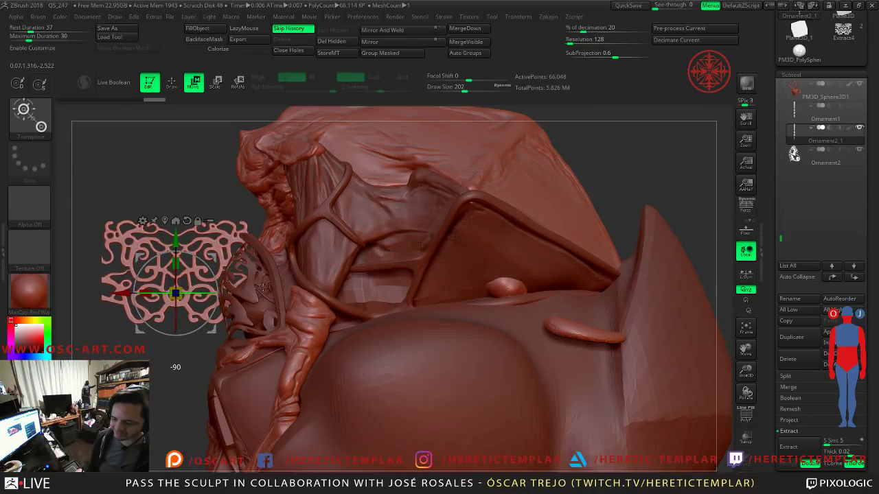
drag(237, 259, 494, 281)
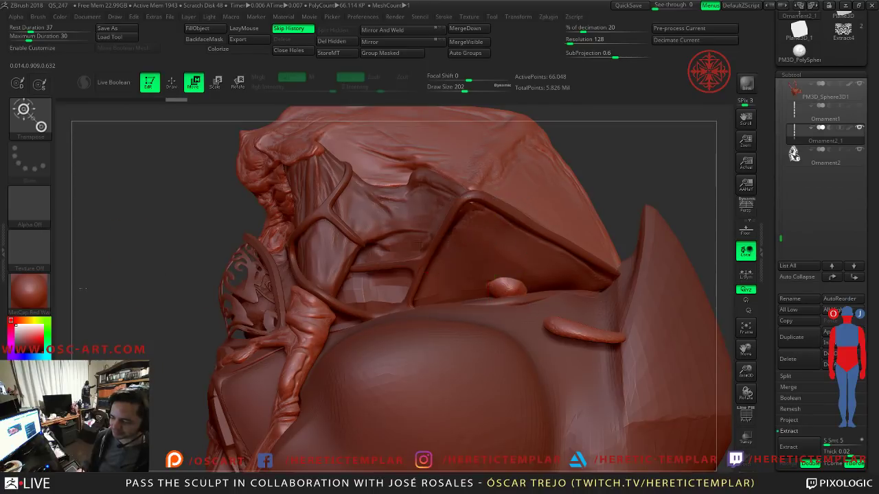
shift+drag(205, 290, 128, 290)
drag(541, 273, 511, 276)
Step: Try Mirror and Mirror And Weld on the sideways ornament duplicate and undo the result
click(382, 30)
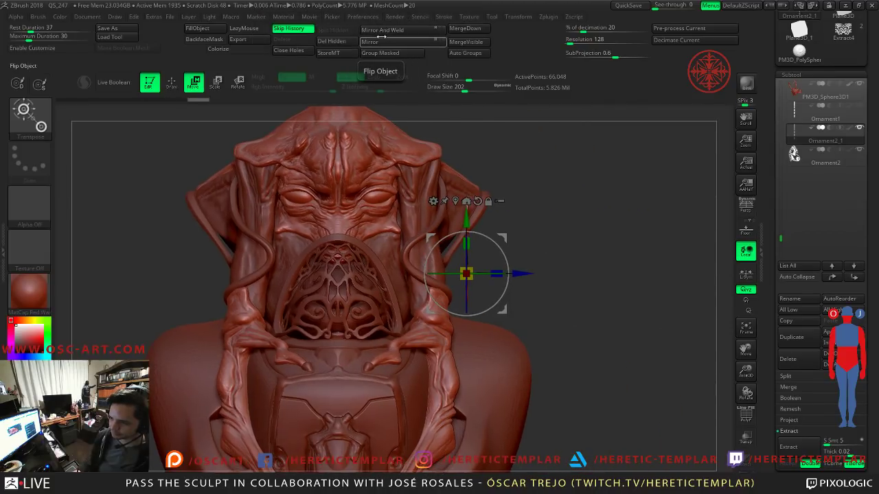
click(383, 41)
click(382, 31)
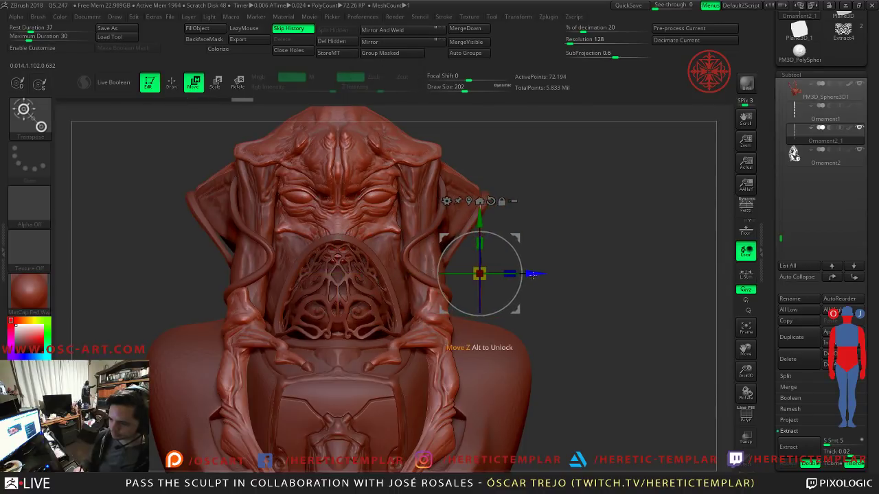
key(ctrl)
key(ctrl+z)
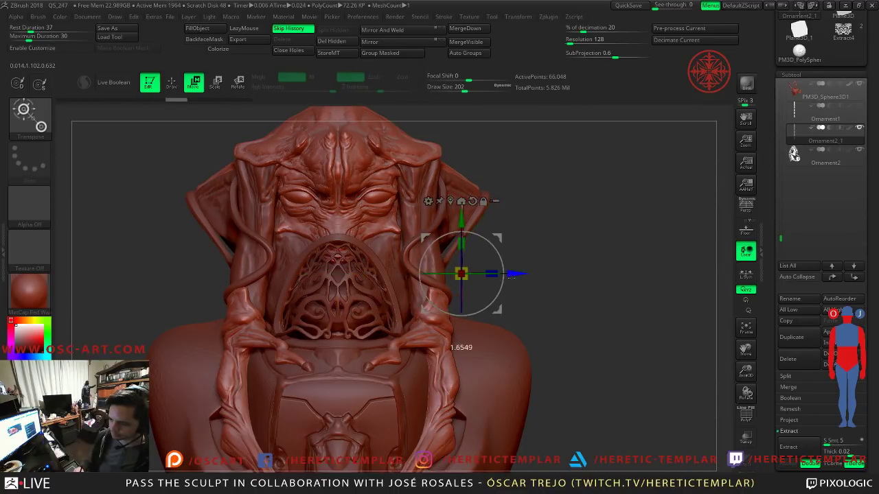
Step: Flip the ornament duplicate to the opposite side with Mirror, apply Mirror And Weld, and undo a stray gizmo rotation
click(370, 42)
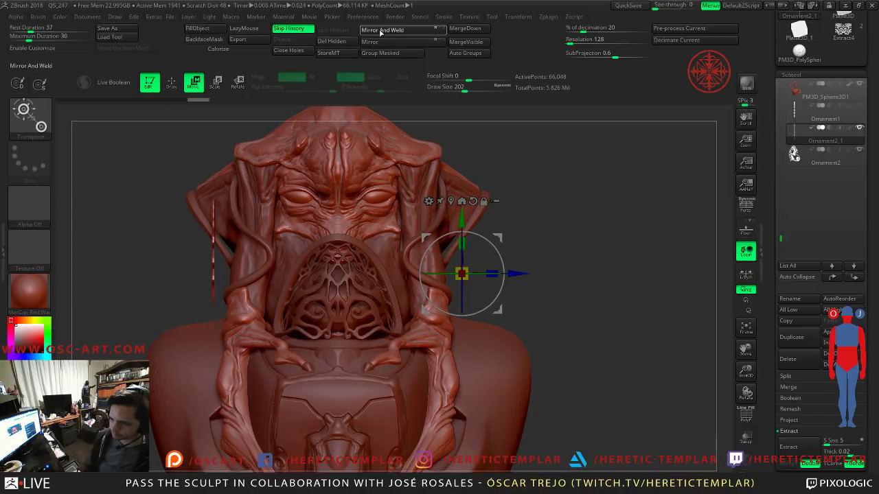
mouse_move(493, 116)
mouse_down()
mouse_move(426, 131)
mouse_move(528, 156)
mouse_move(533, 181)
mouse_move(484, 206)
mouse_up()
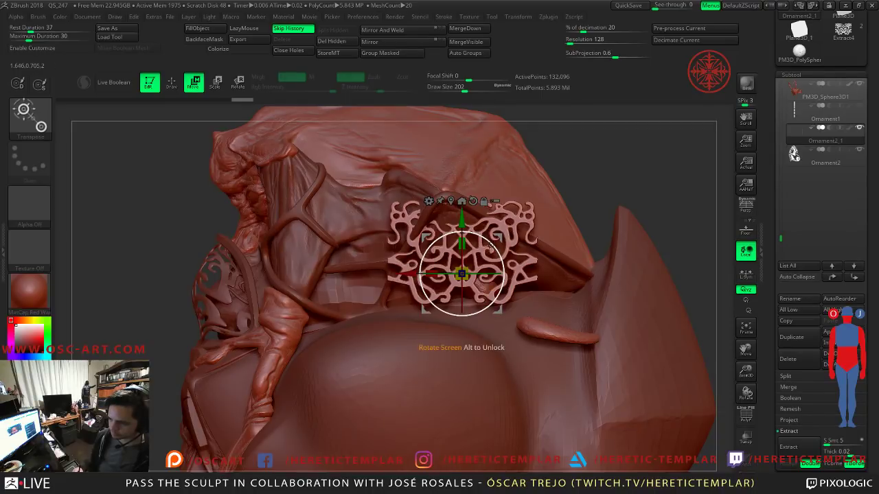
drag(489, 246, 500, 258)
key(ctrl+z)
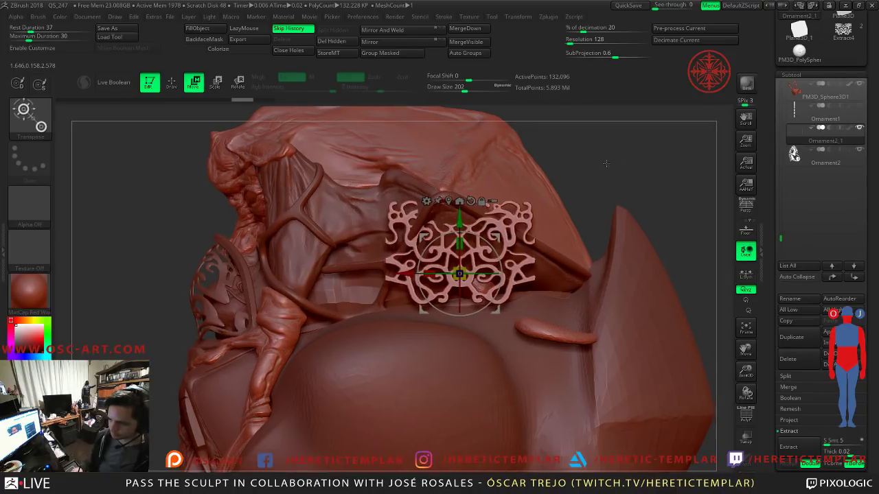
Step: Position and rotate the flat ornament duplicate so it lies against the hood's side panel
alt+drag(633, 163, 462, 181)
drag(293, 291, 283, 300)
drag(234, 271, 340, 283)
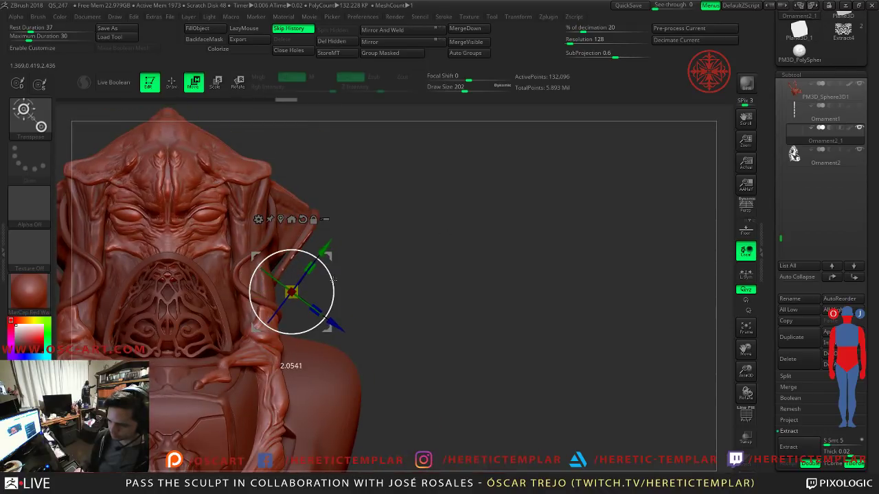
drag(412, 309, 361, 262)
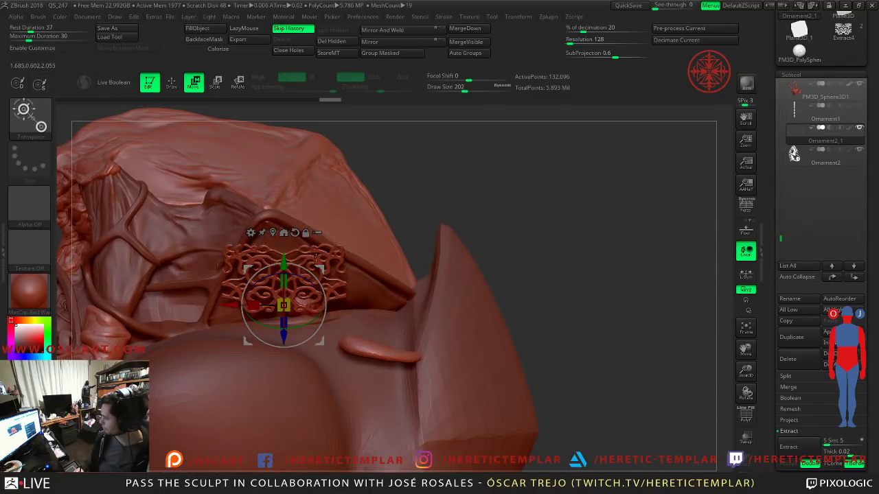
Step: Pull the ornament duplicate into the hood side panel's triangular outline with the Move brush, starting at draw size 415
key(q)
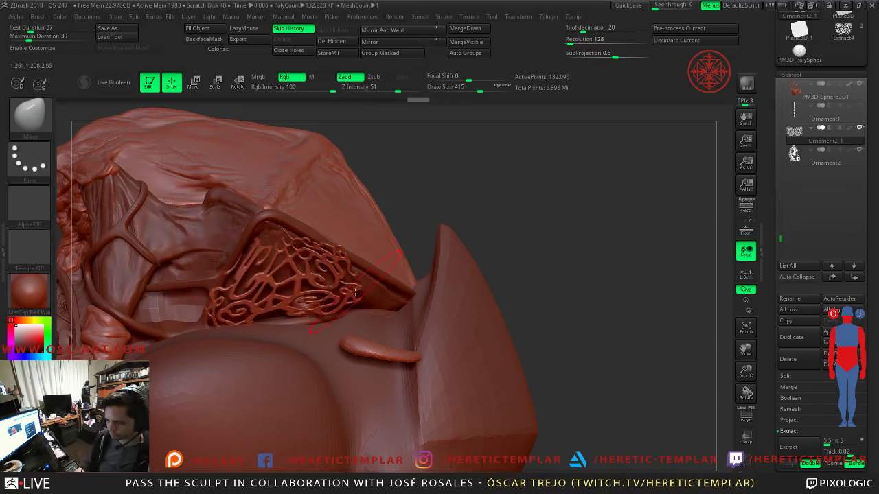
mouse_move(300, 293)
right_down()
mouse_move(366, 180)
mouse_move(342, 186)
right_up()
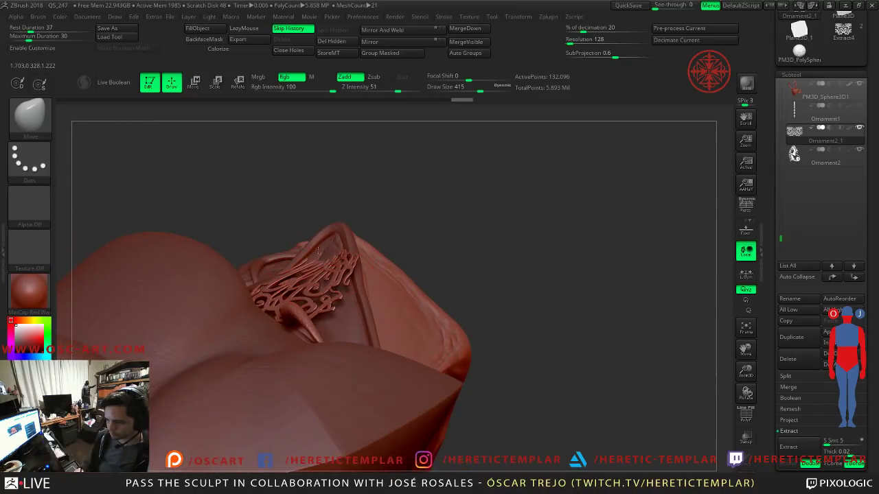
right_drag(283, 199, 299, 236)
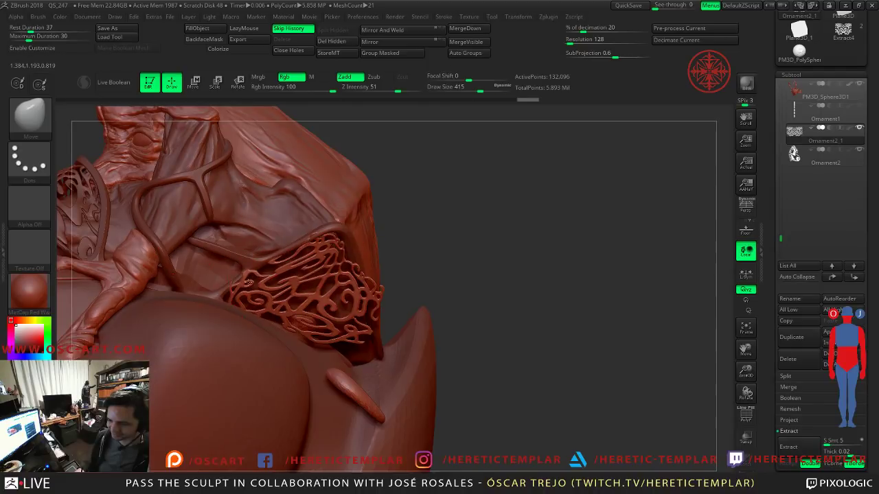
mouse_move(244, 291)
right_down()
mouse_move(511, 279)
mouse_move(131, 300)
mouse_move(144, 233)
mouse_move(240, 259)
right_up()
right_drag(173, 268, 350, 203)
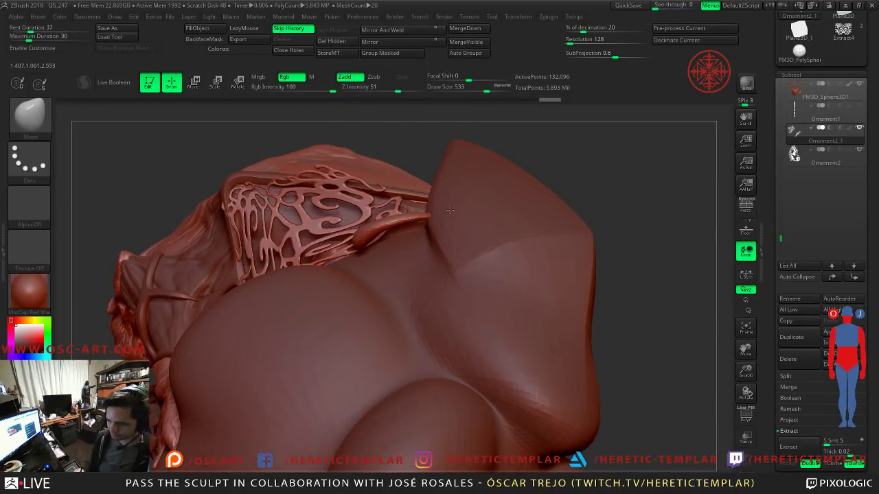
Step: Bend the ornament's rear part along the hood's edge with the Move brush at draw size 629, working from below
mouse_move(607, 182)
mouse_down()
mouse_move(653, 237)
mouse_move(395, 219)
mouse_up()
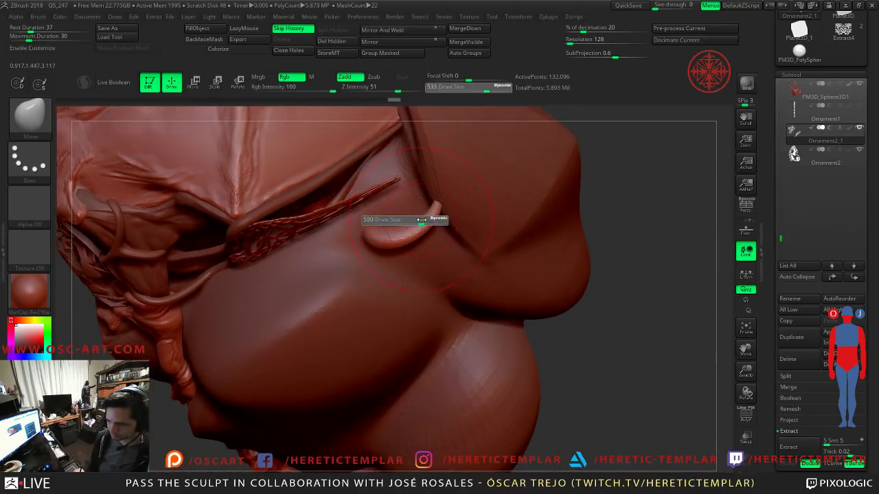
drag(620, 215, 429, 173)
key(s)
click(336, 183)
mouse_move(335, 182)
mouse_down()
mouse_move(577, 192)
mouse_move(373, 197)
mouse_up()
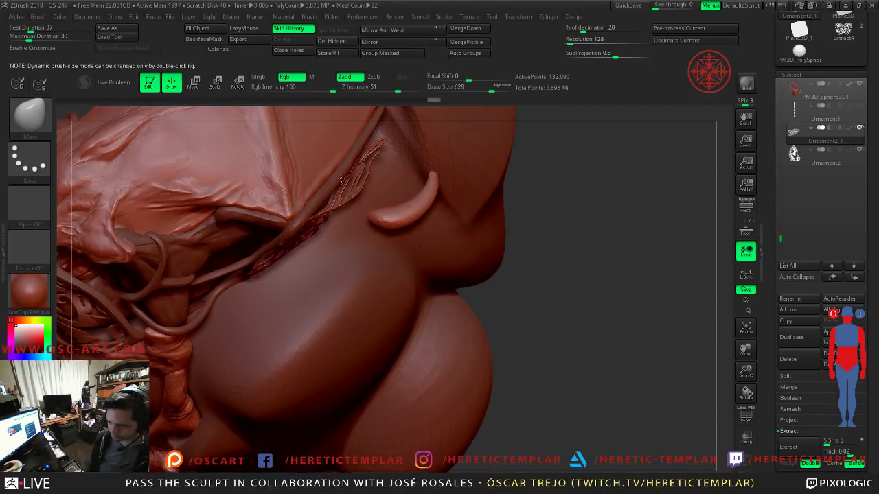
Step: Fit the side ornament's middle and lower edge inside the panel using Move brush sizes of 542 and 508
mouse_move(583, 226)
mouse_down()
mouse_move(584, 295)
mouse_move(556, 303)
mouse_up()
key(s)
click(343, 213)
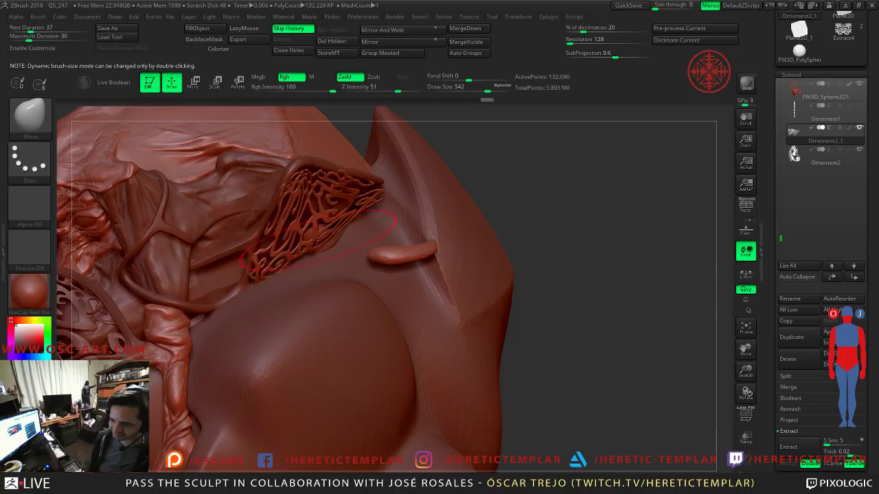
drag(558, 232, 510, 233)
key(s)
click(302, 213)
drag(307, 210, 291, 215)
mouse_move(159, 235)
mouse_down()
mouse_move(193, 217)
mouse_move(314, 197)
mouse_up()
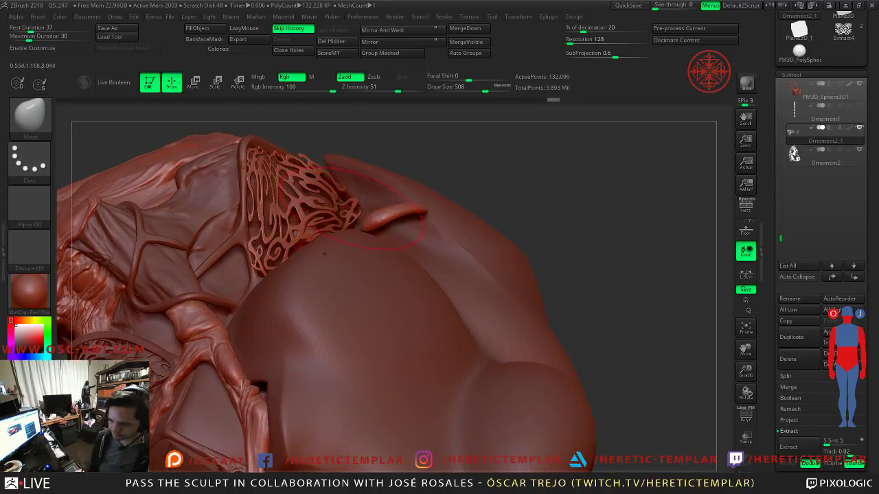
Step: Tuck the ornament's rear corner into the panel frame, varying the Move brush size between 324, 430 and 784
key(s)
click(340, 212)
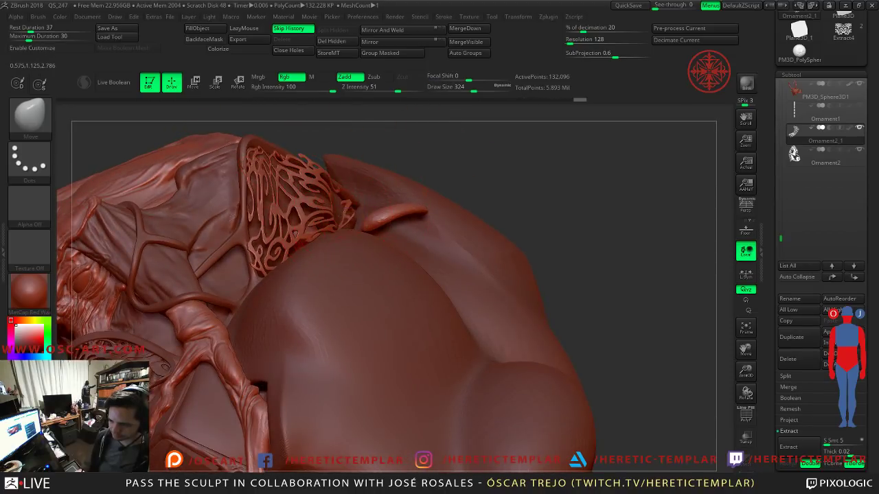
key(s)
click(322, 173)
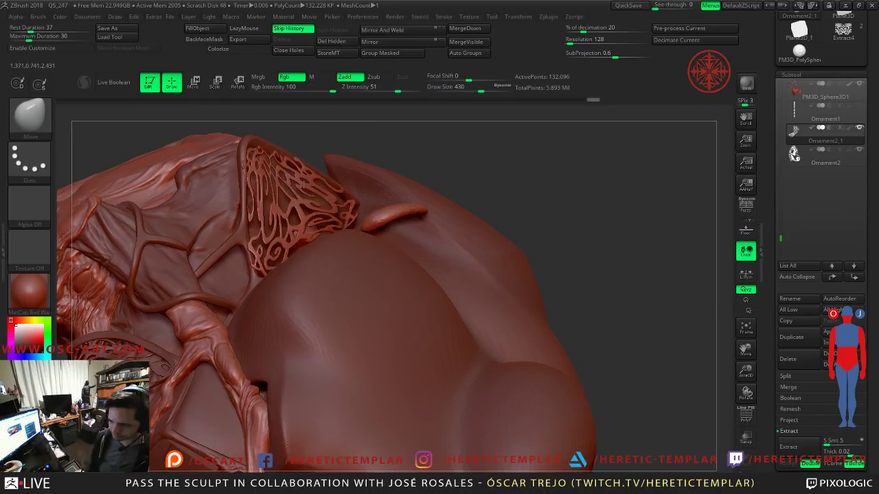
mouse_move(495, 162)
mouse_down()
mouse_move(511, 185)
mouse_move(526, 181)
mouse_up()
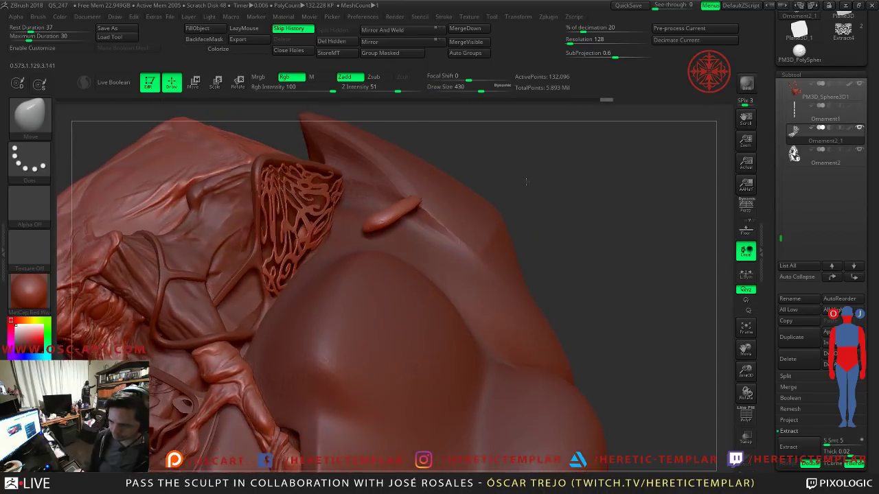
key(s)
click(315, 219)
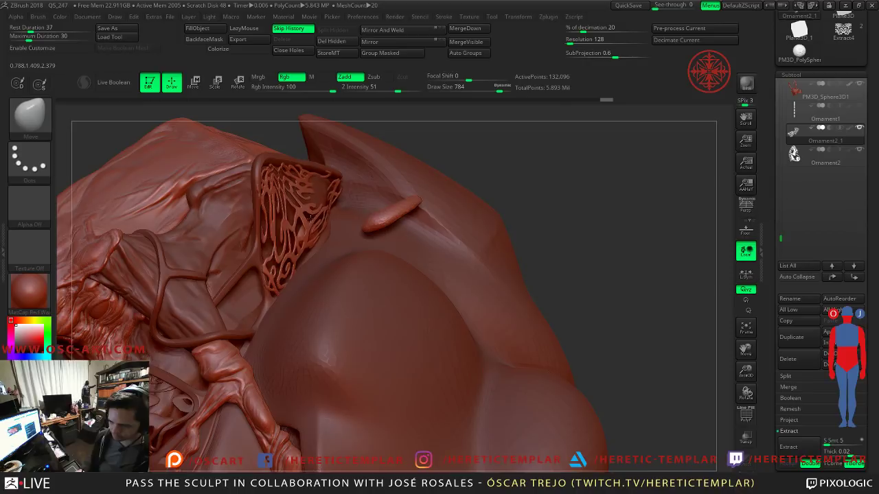
Step: Set the Move brush size to 492 and push the ornament's front and center into the panel recess
key(s)
click(313, 207)
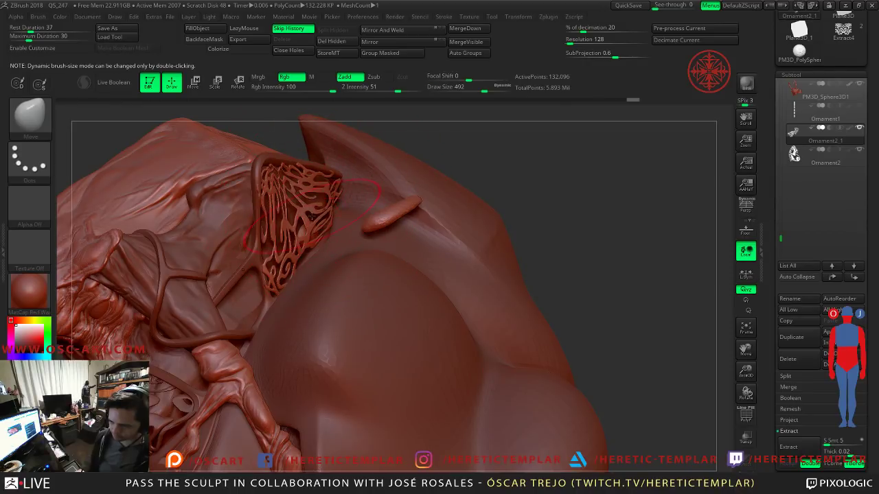
drag(308, 219, 304, 221)
mouse_move(520, 202)
shift+mouse_down()
mouse_move(544, 182)
mouse_move(457, 201)
shift+mouse_up()
drag(304, 212, 279, 209)
drag(458, 204, 368, 208)
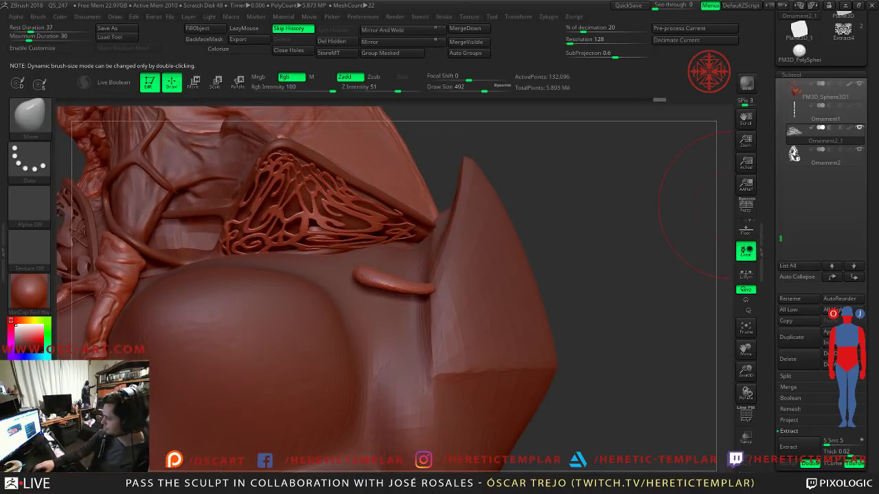
Step: Adjust the ornament's rear tip along the hood frame with the Move brush at draw size 386
drag(567, 199, 580, 181)
key(s)
click(383, 241)
drag(378, 235, 355, 223)
mouse_move(579, 178)
mouse_down()
mouse_move(597, 180)
mouse_move(579, 173)
mouse_up()
mouse_move(348, 208)
mouse_down()
mouse_move(340, 202)
mouse_move(353, 193)
mouse_up()
drag(283, 205, 329, 204)
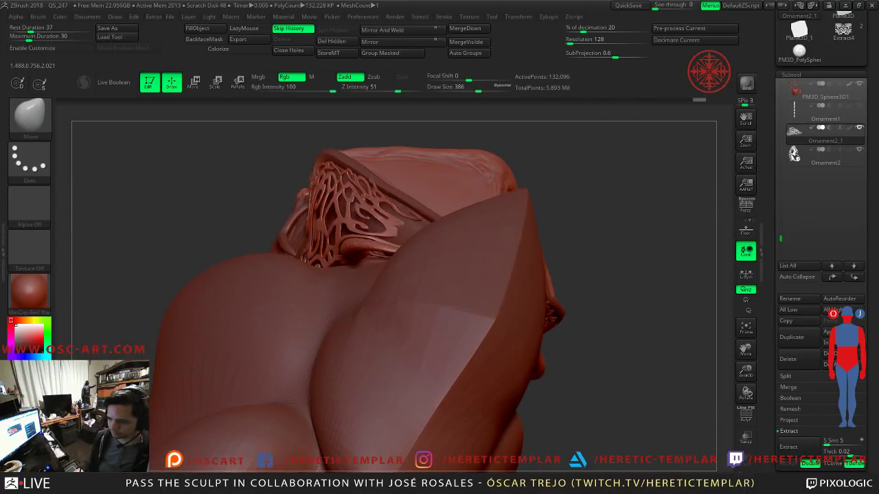
Step: Refine the ornament's lower rear edge against the hood panel with Move brush sizes of 351 and 500
drag(195, 234, 400, 236)
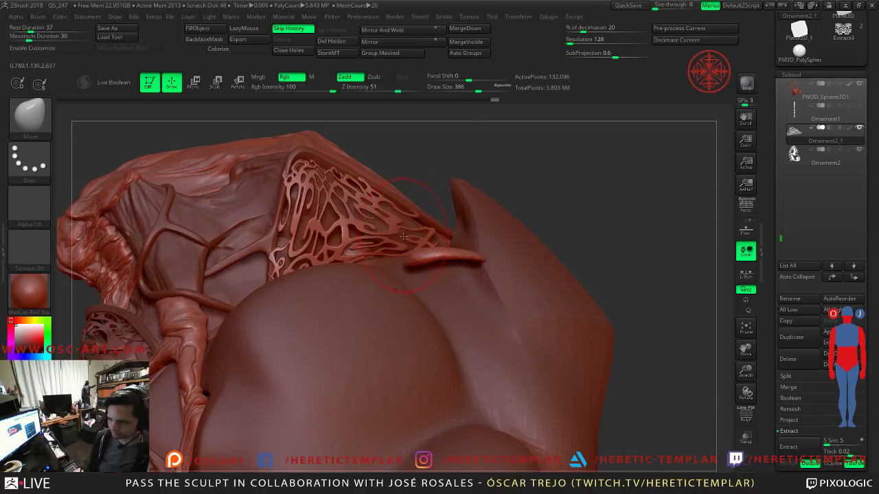
mouse_move(578, 189)
alt+mouse_down()
mouse_move(581, 165)
mouse_move(606, 193)
mouse_move(553, 198)
mouse_move(567, 196)
mouse_move(557, 233)
mouse_move(546, 234)
alt+mouse_up()
key(s)
click(404, 235)
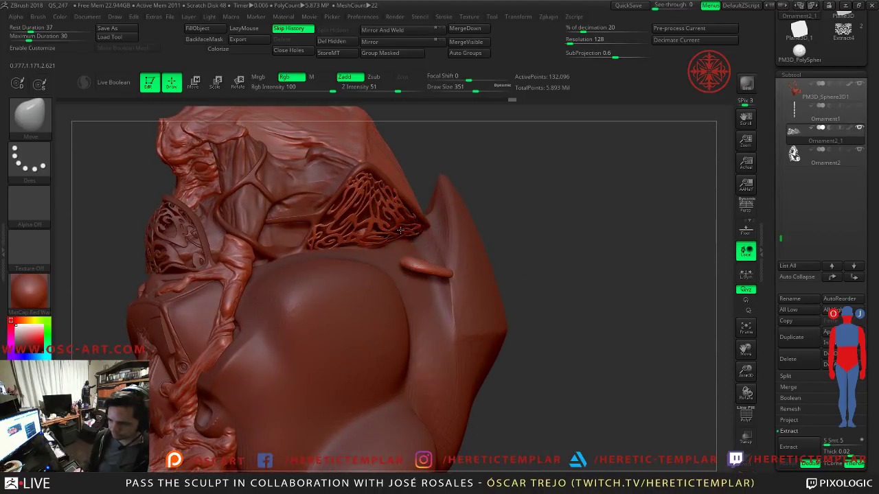
drag(396, 225, 432, 197)
key(s)
click(389, 204)
mouse_move(502, 206)
mouse_down()
mouse_move(490, 183)
mouse_move(502, 194)
mouse_move(486, 210)
mouse_move(495, 213)
mouse_move(486, 203)
mouse_move(503, 213)
mouse_move(488, 211)
mouse_move(524, 215)
mouse_move(489, 237)
mouse_move(495, 193)
mouse_move(512, 206)
mouse_move(513, 242)
mouse_move(547, 254)
mouse_move(526, 221)
mouse_move(487, 200)
mouse_up()
shift+drag(500, 248, 500, 262)
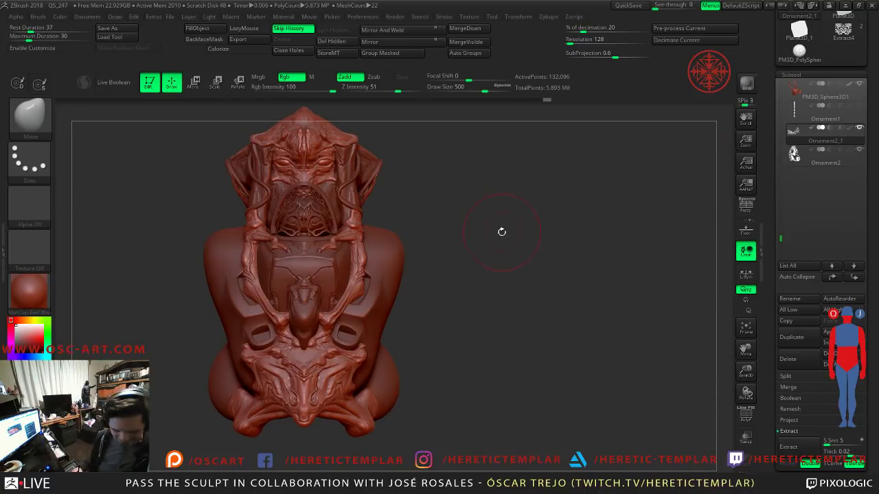
Step: Insert a mirrored pair of PolySpheres beside the bust's shoulders using the IMM Primitives brush
key(b)
key(i)
key(p)
click(255, 115)
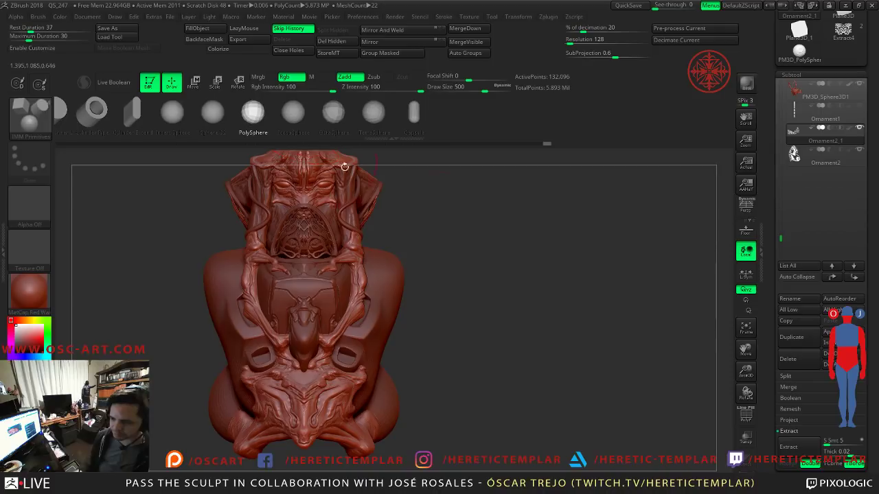
drag(491, 248, 438, 256)
right_drag(366, 279, 325, 228)
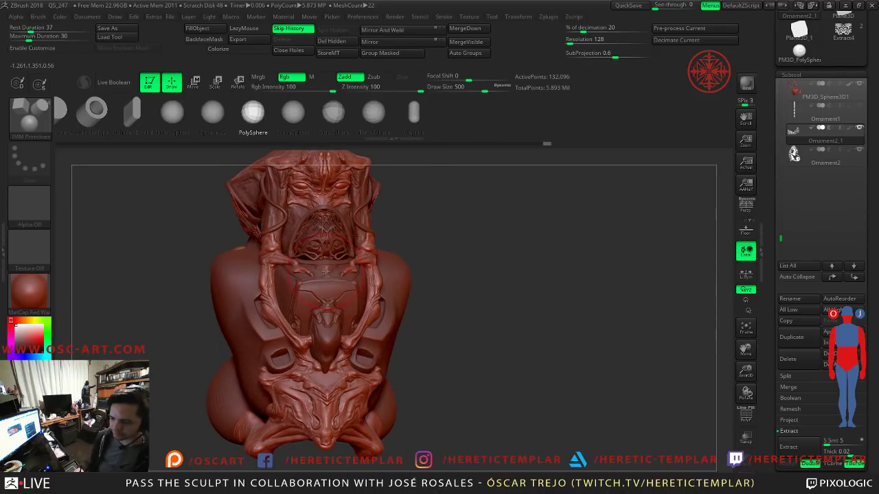
drag(331, 228, 349, 243)
mouse_move(413, 230)
right_down()
mouse_move(378, 227)
mouse_move(361, 239)
right_up()
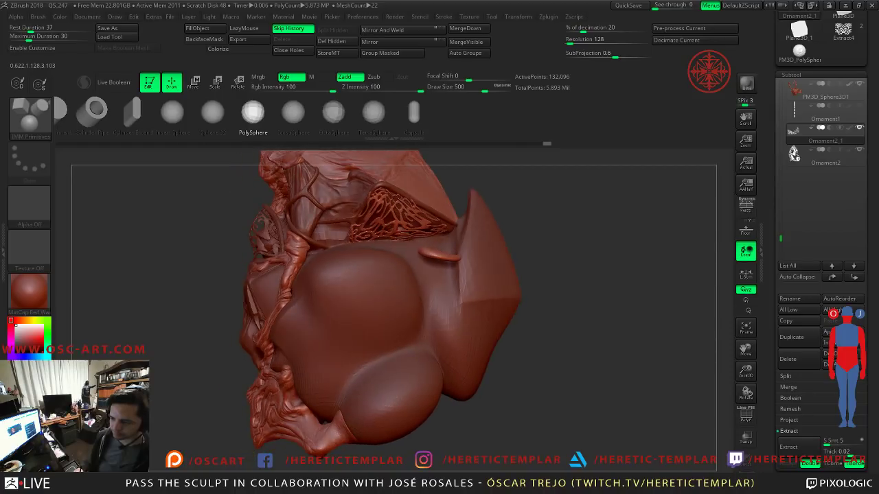
drag(372, 284, 407, 301)
shift+right_drag(376, 237, 421, 229)
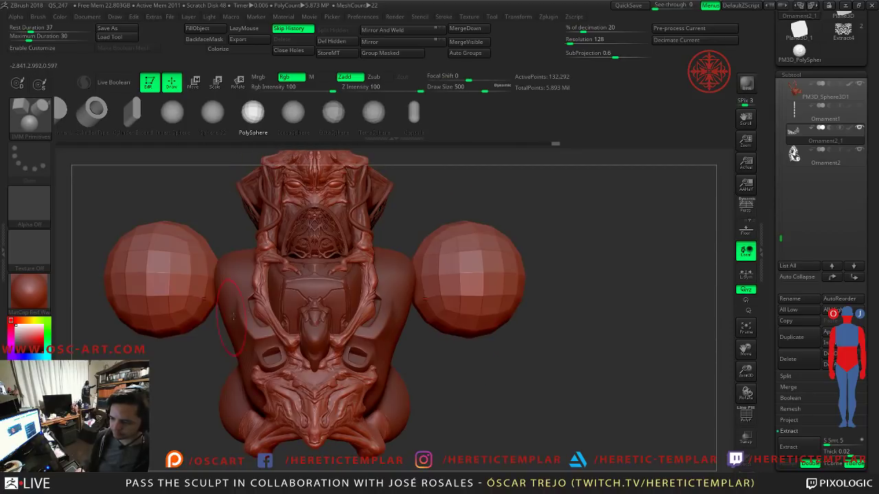
Step: Switch to the Move brush with a large draw size and push the two inserted spheres into rounded lobes
key(b)
key(m)
key(v)
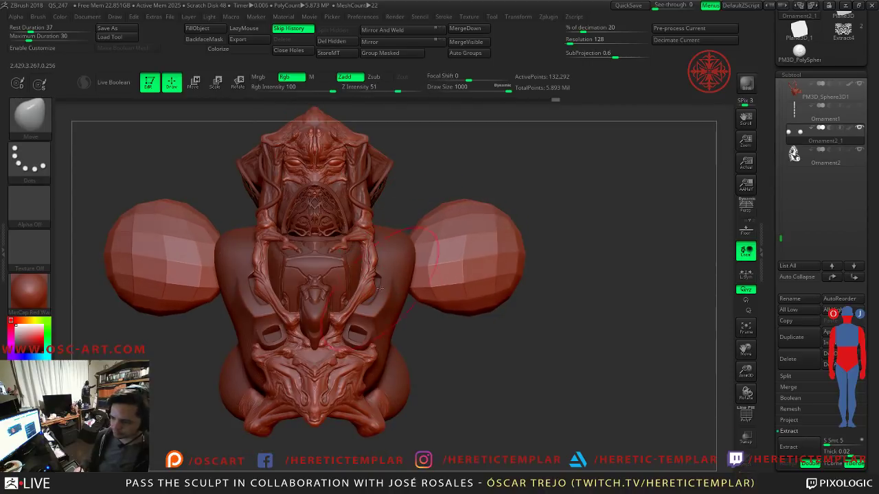
key(s)
drag(427, 228, 404, 225)
mouse_move(424, 289)
mouse_down()
mouse_move(407, 295)
mouse_move(440, 298)
mouse_move(454, 325)
mouse_up()
key(s)
mouse_move(453, 213)
mouse_down()
mouse_move(488, 183)
mouse_move(547, 180)
mouse_move(476, 199)
mouse_move(485, 227)
mouse_up()
Step: Taper the paired lobes beside the shoulders with the Move brush at draw size 1000
mouse_move(219, 346)
mouse_down()
mouse_move(213, 322)
mouse_move(272, 327)
mouse_up()
key(s)
mouse_move(422, 265)
right_down()
mouse_move(435, 272)
mouse_move(573, 263)
mouse_move(509, 194)
right_up()
key(s)
drag(318, 311, 440, 288)
key(s)
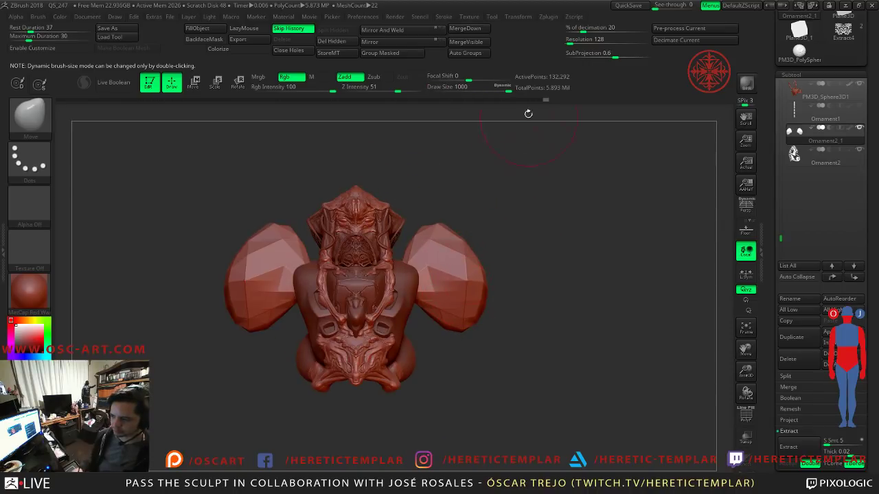
Step: Reduce the Move brush size to about 250 and pull the paired lobes' lower ends downward
drag(505, 89, 502, 89)
key(s)
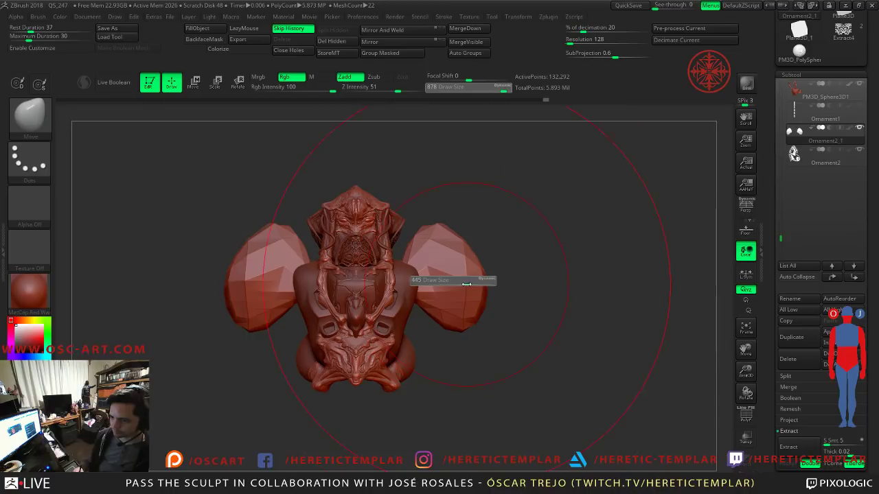
drag(455, 283, 432, 282)
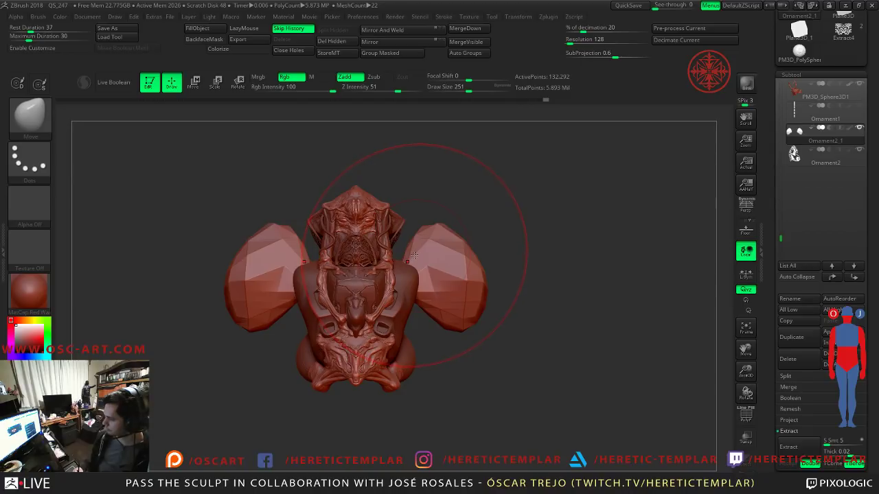
drag(517, 207, 450, 278)
key(bracketleft)
key(bracketleft)
key(bracketleft)
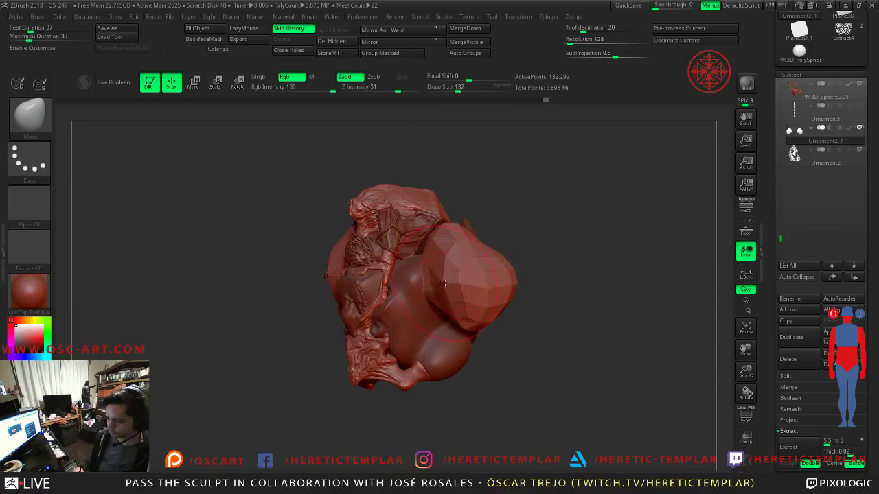
shift+drag(535, 260, 553, 251)
key(bracketright)
key(bracketright)
key(bracketright)
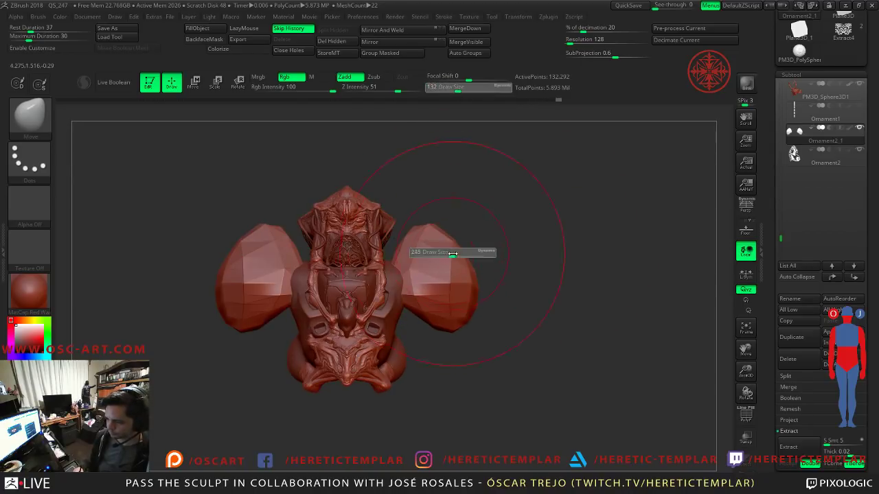
mouse_move(424, 252)
mouse_down()
mouse_move(426, 320)
mouse_move(407, 341)
mouse_up()
mouse_move(430, 275)
mouse_down()
mouse_move(406, 251)
mouse_move(458, 287)
mouse_up()
ctrl+right_drag(460, 287, 461, 309)
Step: Reshape the lobes' outer contours with the Move brush at draw size 286, undoing one stroke
key(s)
drag(462, 278, 443, 240)
mouse_move(562, 238)
mouse_down()
mouse_move(501, 289)
mouse_move(345, 290)
mouse_move(484, 247)
mouse_move(492, 254)
mouse_move(484, 240)
mouse_move(453, 232)
mouse_move(450, 260)
mouse_up()
key(s)
key(ctrl+z)
key(s)
drag(521, 260, 450, 282)
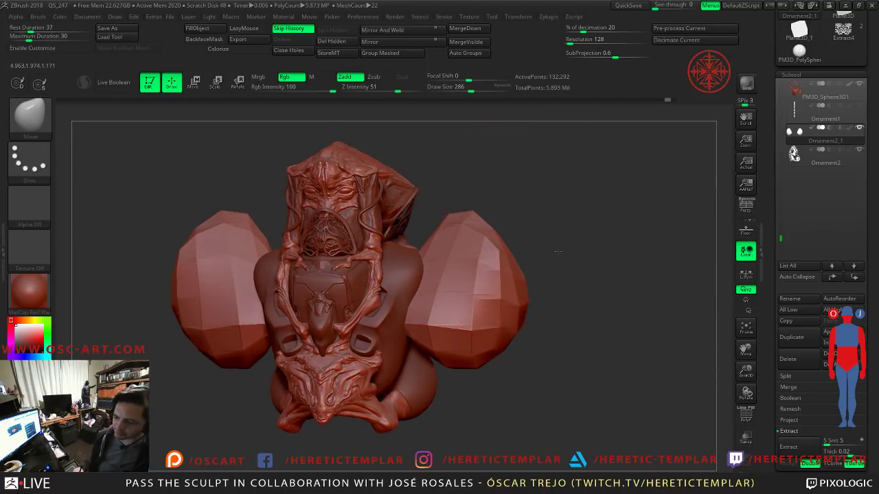
Step: Press the lobes into narrower egg shapes close to the body using Move brush sizes of 251 and 192
drag(563, 252, 425, 264)
shift+drag(317, 287, 408, 284)
drag(485, 305, 455, 347)
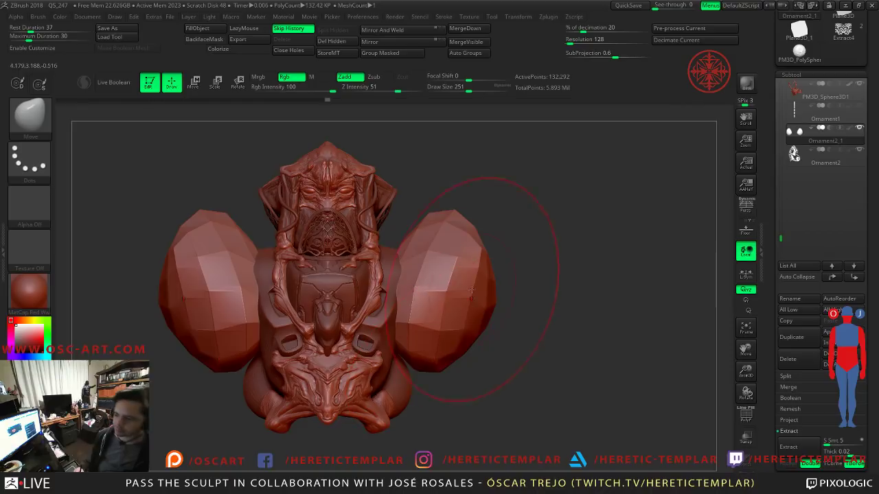
key(s)
drag(474, 269, 468, 268)
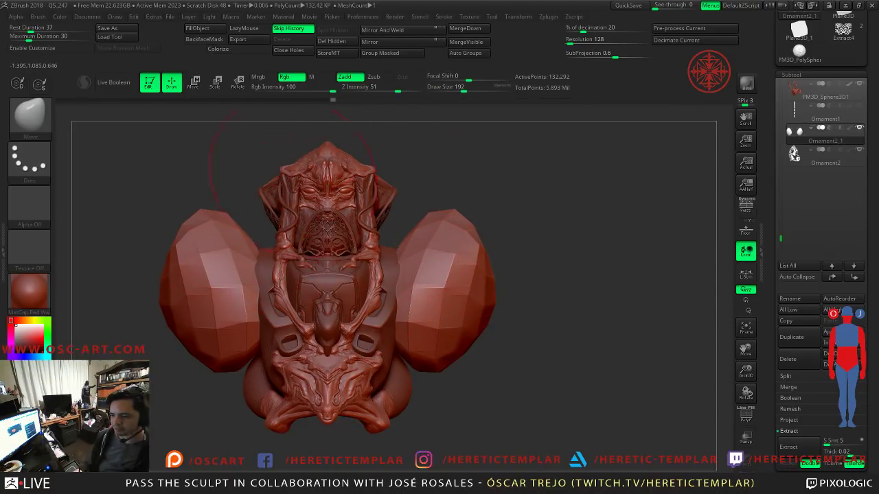
mouse_move(578, 251)
alt+mouse_down()
mouse_move(542, 176)
mouse_move(462, 254)
mouse_move(421, 274)
alt+mouse_up()
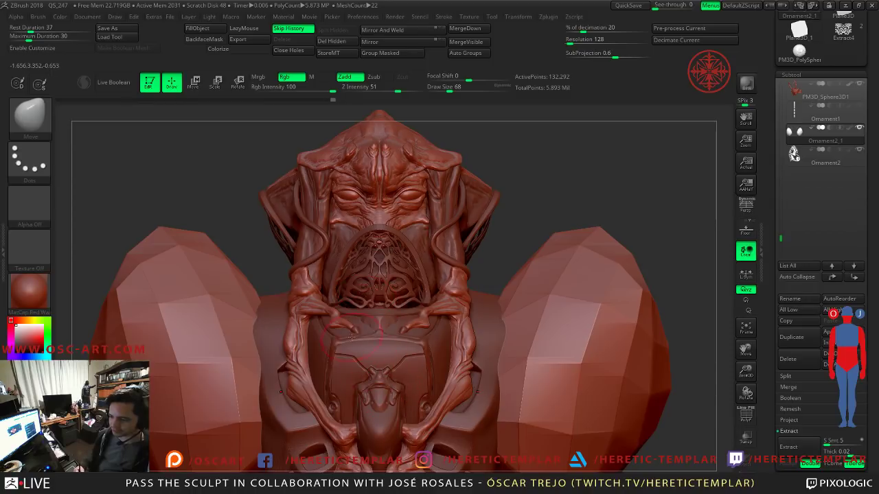
Step: Draw the lobes' upper ends up and inward into pointed horns flanking the head with the Move brush
alt+drag(545, 193, 523, 163)
alt+drag(643, 231, 506, 234)
key(s)
drag(478, 294, 508, 294)
mouse_move(466, 322)
mouse_down()
mouse_move(453, 247)
mouse_move(465, 249)
mouse_move(427, 191)
mouse_move(397, 180)
mouse_up()
key(s)
drag(427, 264, 436, 281)
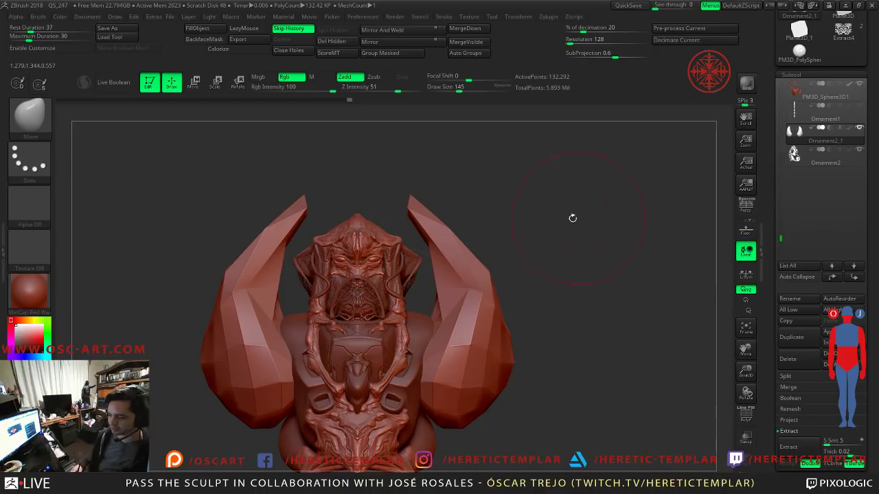
Step: Refine the contours of the horns flanking the head with the Move brush at draw sizes 87 and 197
key(s)
drag(481, 297, 466, 294)
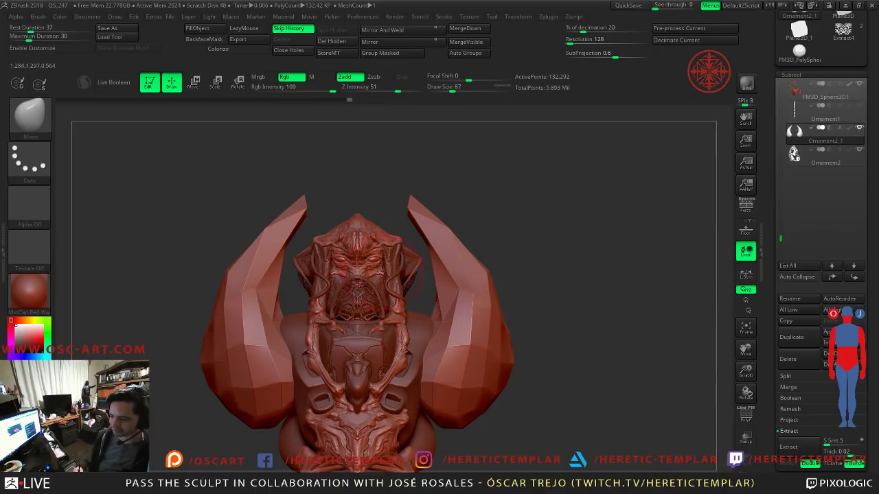
mouse_move(580, 274)
alt+mouse_down()
mouse_move(560, 223)
mouse_move(547, 225)
alt+mouse_up()
key(s)
drag(458, 280, 481, 280)
drag(471, 199, 446, 199)
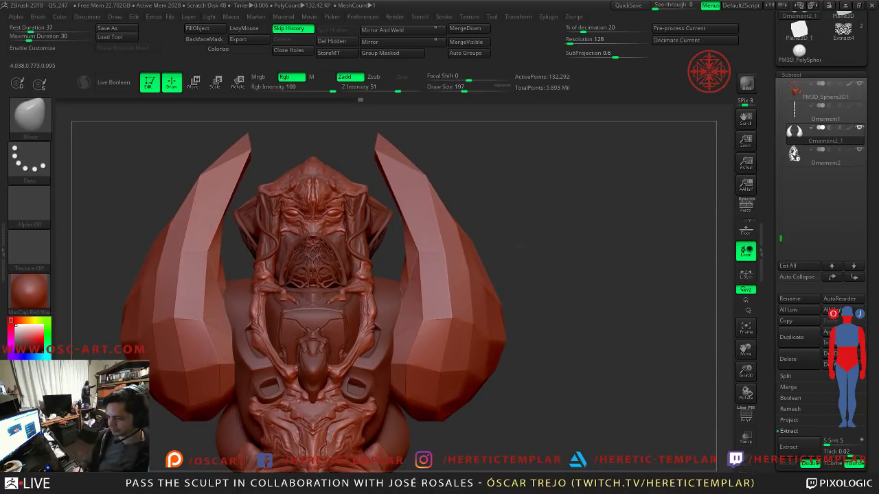
alt+drag(520, 245, 494, 273)
mouse_move(462, 340)
mouse_down()
mouse_move(491, 303)
mouse_move(481, 302)
mouse_up()
Step: Set the Move brush draw size to 163 and examine the horns and face from three-quarter and close-up views
drag(538, 236, 579, 261)
key(s)
click(470, 247)
drag(494, 181, 395, 228)
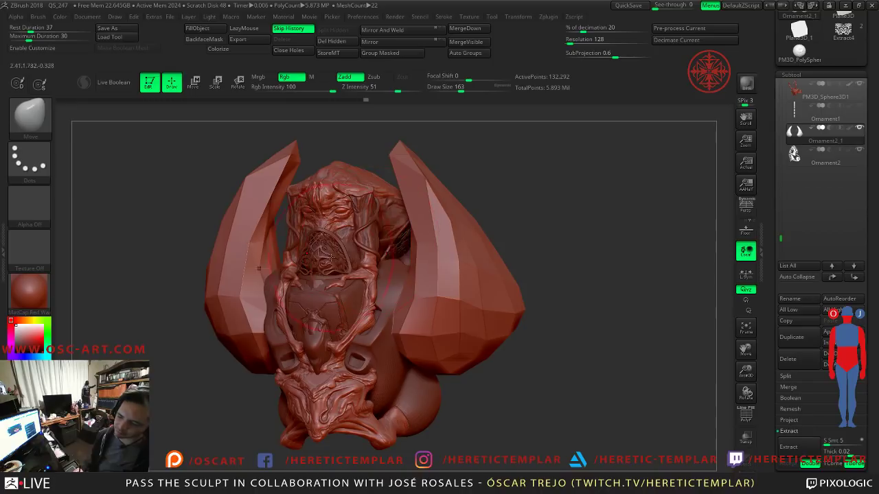
alt+drag(204, 231, 290, 295)
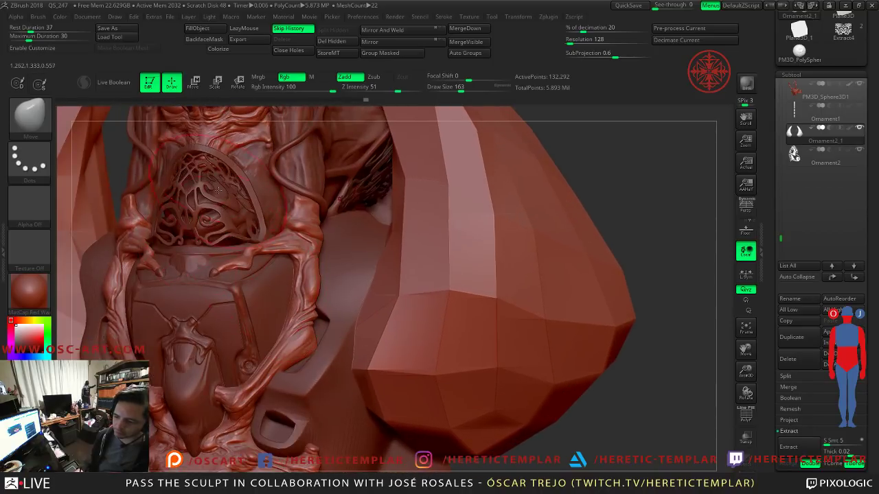
alt+drag(622, 221, 502, 126)
drag(494, 289, 503, 206)
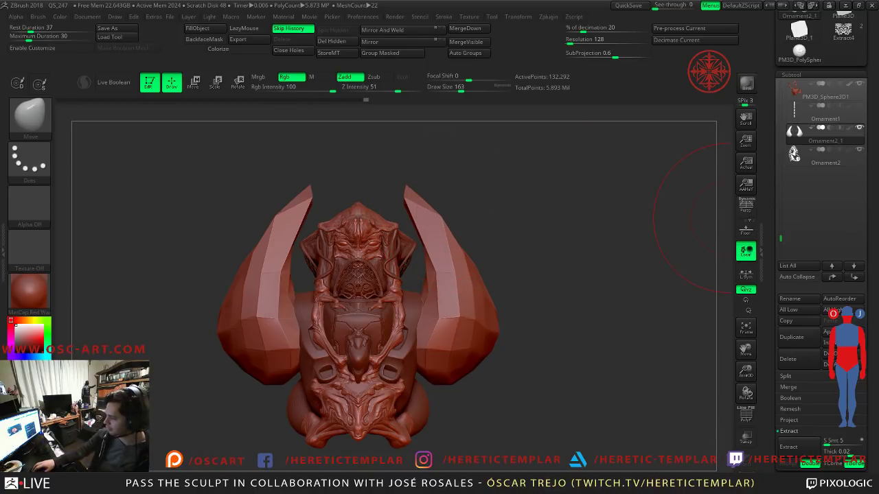
Step: Round out the horns' lower bulbs and curve their sides with the Move brush at varying sizes, ending at draw size 154
drag(524, 199, 508, 255)
shift+drag(460, 275, 425, 209)
key(s)
alt+drag(504, 231, 497, 226)
key(s)
drag(442, 266, 447, 267)
drag(447, 267, 462, 274)
key(s)
mouse_move(465, 275)
mouse_down()
mouse_move(473, 275)
mouse_move(462, 274)
mouse_up()
mouse_move(461, 340)
mouse_down()
mouse_move(445, 319)
mouse_move(444, 297)
mouse_move(456, 290)
mouse_move(436, 280)
mouse_up()
key(s)
key(s)
drag(529, 284, 518, 312)
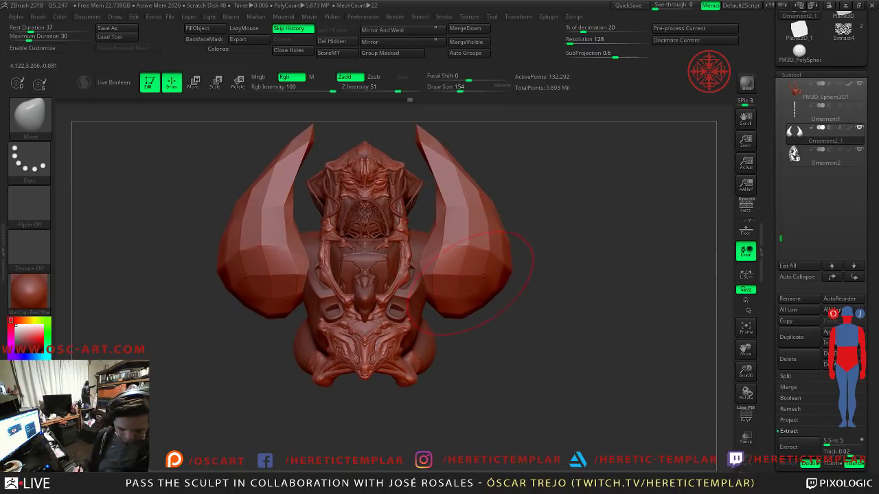
key(b)
key(i)
key(p)
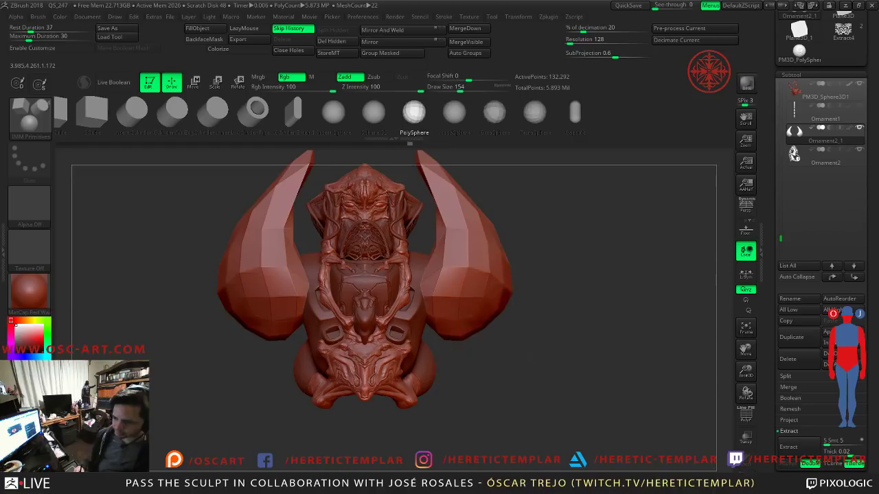
drag(535, 357, 481, 343)
mouse_move(619, 257)
mouse_down()
mouse_move(592, 265)
mouse_move(585, 278)
mouse_up()
Step: Adjust the horns' lower ends with the Move brush at draw size 217
key(b)
key(m)
key(v)
key(s)
drag(501, 289, 509, 289)
shift+drag(315, 317, 462, 313)
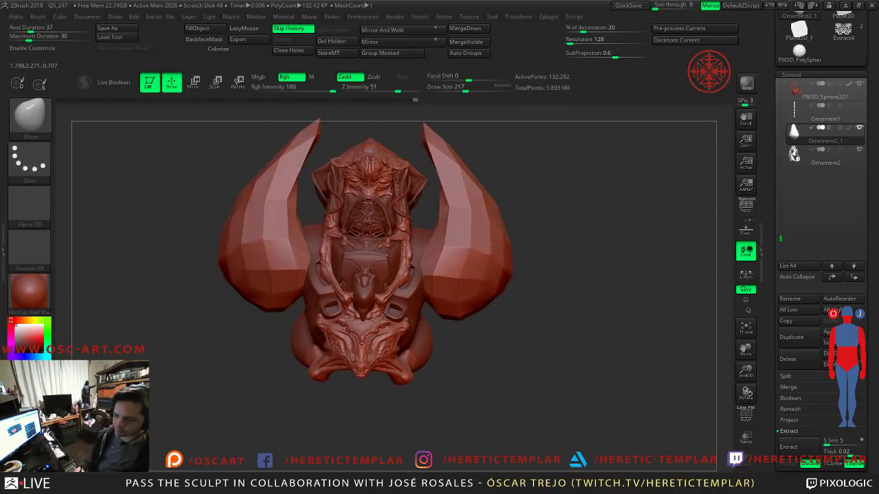
mouse_move(481, 351)
shift+mouse_down()
mouse_move(510, 353)
mouse_move(517, 246)
shift+mouse_up()
Step: Insert a mirrored pair of PolySpheres below the horns' lower ends with the IMM Primitives brush
key(b)
key(i)
key(p)
drag(460, 316, 479, 319)
drag(549, 288, 558, 347)
mouse_move(590, 331)
alt+mouse_down()
mouse_move(464, 335)
mouse_move(471, 376)
mouse_move(456, 409)
mouse_move(440, 410)
mouse_move(564, 334)
mouse_move(564, 293)
mouse_move(584, 341)
alt+mouse_up()
Step: Try to stretch the inserted spheres into long limbs converging below the bust with the Move brush
key(b)
key(m)
key(v)
key(s)
key(s)
drag(486, 325, 476, 329)
mouse_move(464, 374)
mouse_down()
mouse_move(463, 360)
mouse_move(478, 373)
mouse_up()
key(s)
Step: Select the Clay brush, enable Sculptris Pro and smooth the long limbs at draw size 172
key(b)
key(c)
key(l)
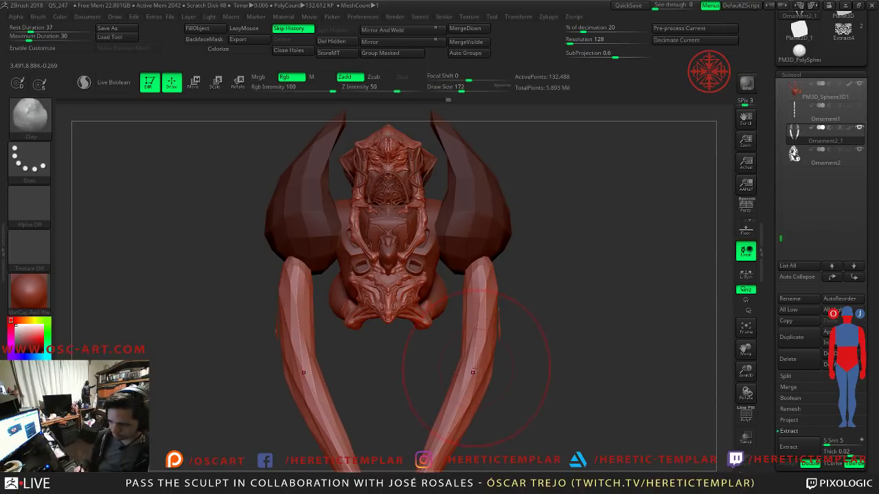
key(Tab)
key(Tab)
key(shift+b)
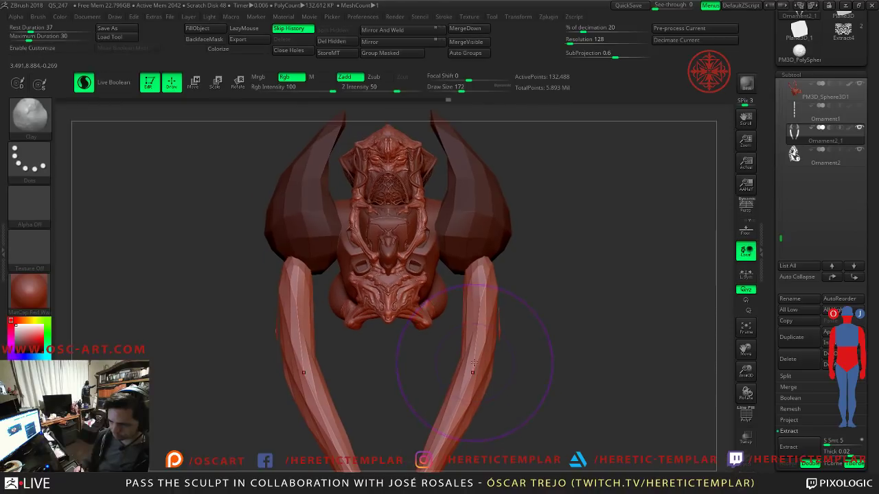
mouse_move(478, 362)
shift+mouse_down()
mouse_move(440, 423)
mouse_move(483, 306)
shift+mouse_up()
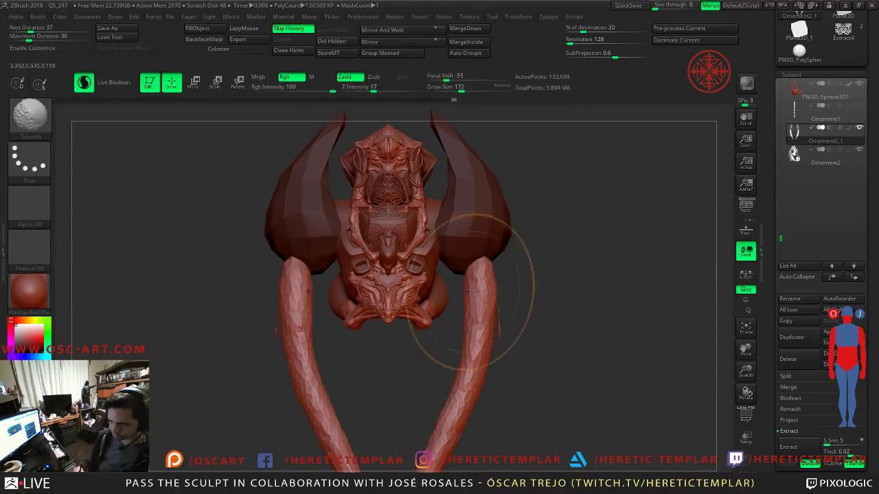
Step: Undo the limbs' smoothing and stretching strokes back to the short inserted shapes, reselecting the Move brush
mouse_move(550, 324)
mouse_down()
mouse_move(568, 336)
mouse_move(539, 249)
mouse_move(545, 225)
mouse_move(521, 335)
mouse_up()
key(s)
mouse_move(455, 352)
mouse_down()
mouse_move(431, 360)
mouse_move(429, 351)
mouse_move(440, 367)
mouse_move(510, 339)
mouse_move(490, 339)
mouse_up()
key(s)
key(ctrl+z)
key(b)
key(m)
key(v)
key(ctrl+z)
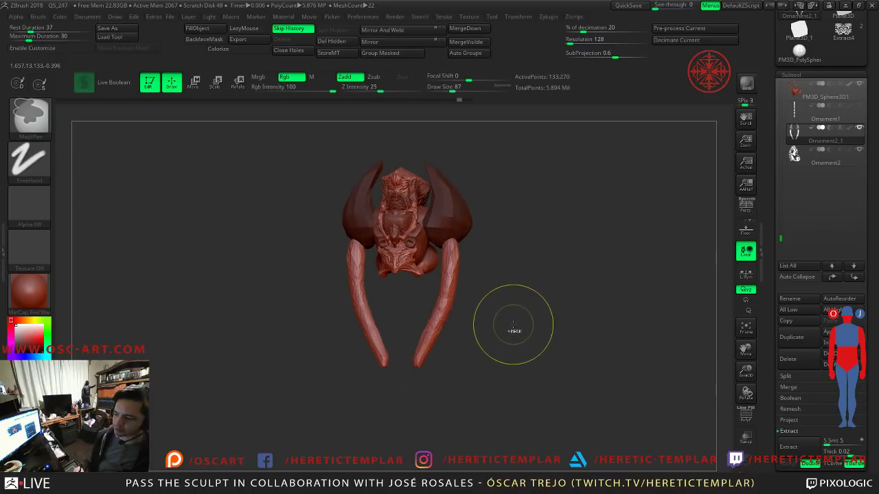
key(ctrl+z)
key(ctrl+z)
key(ctrl+z)
key(ctrl+z)
key(ctrl+z)
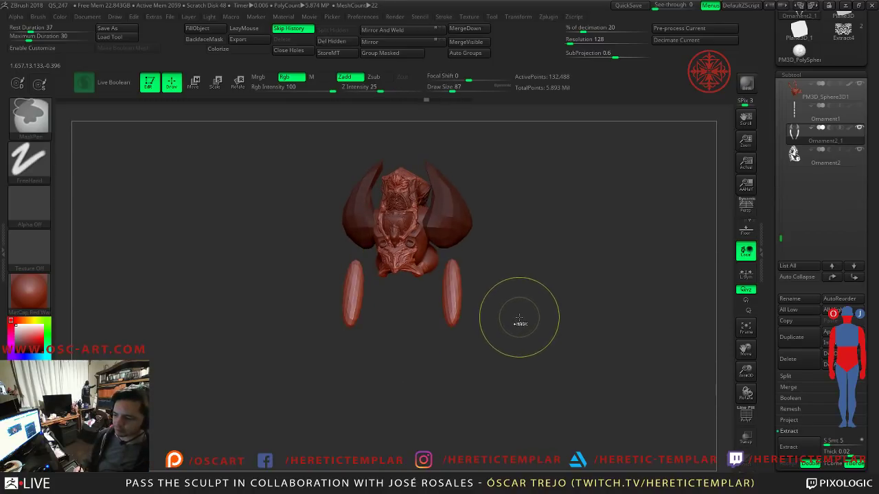
Step: Bring the inserted pair up against the horns' lower ends as tapered limbs and return to Draw mode
key(w)
drag(483, 284, 477, 245)
key(f)
key(q)
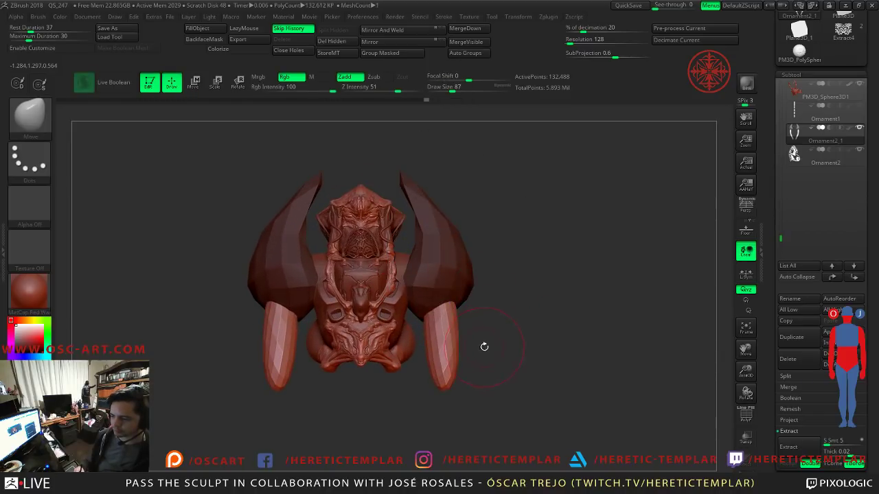
Step: Bend the tapered limbs forward and inward alongside the bust's lower ornament with the Move brush
drag(490, 343, 448, 342)
key(s)
drag(448, 344, 399, 365)
drag(344, 343, 389, 338)
key(s)
mouse_move(384, 347)
mouse_down()
mouse_move(350, 313)
mouse_move(374, 333)
mouse_move(370, 323)
mouse_move(384, 317)
mouse_move(473, 311)
mouse_move(468, 329)
mouse_up()
key(s)
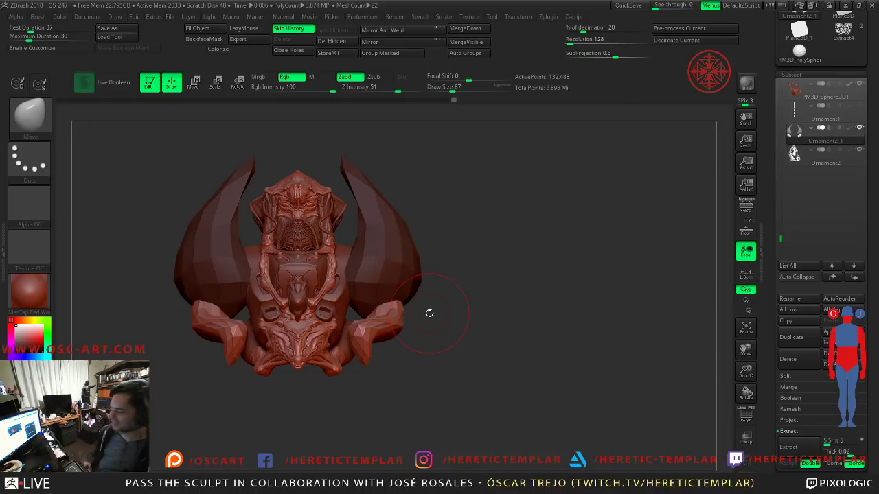
Step: Set the Move brush draw size to 94 and save the file to disk
alt+drag(458, 199, 467, 275)
key(s)
drag(390, 262, 395, 262)
mouse_move(824, 136)
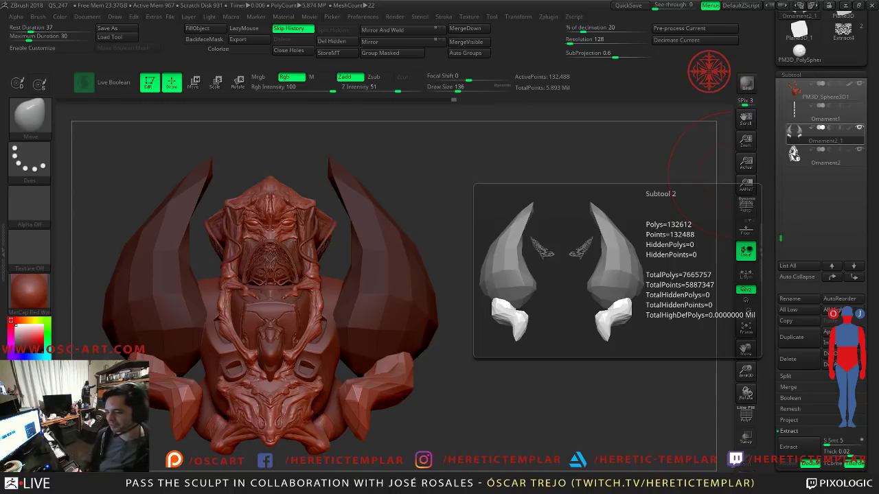
mouse_move(464, 300)
ctrl+right_down()
mouse_move(474, 243)
mouse_move(399, 297)
ctrl+right_up()
key(s)
drag(412, 302, 401, 303)
mouse_move(401, 302)
right_down()
mouse_move(508, 288)
mouse_move(480, 277)
mouse_move(467, 241)
mouse_move(405, 323)
mouse_move(424, 313)
mouse_move(361, 324)
right_up()
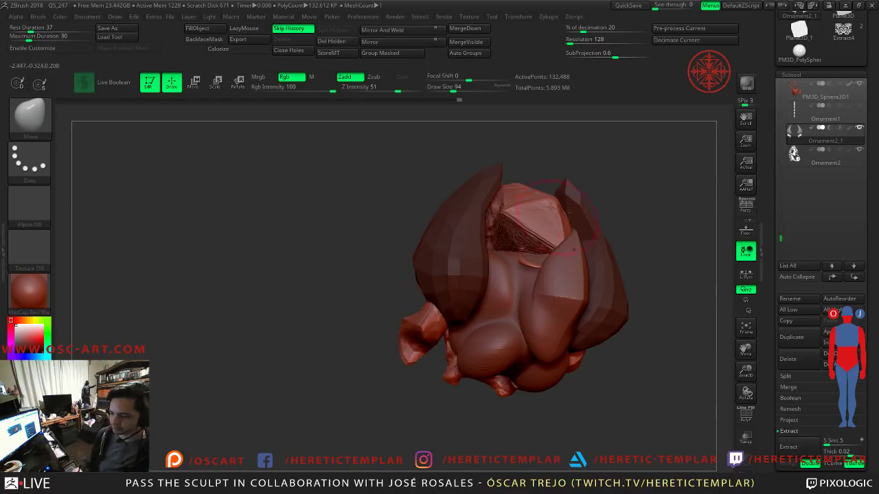
scroll(784, 41, up, 3)
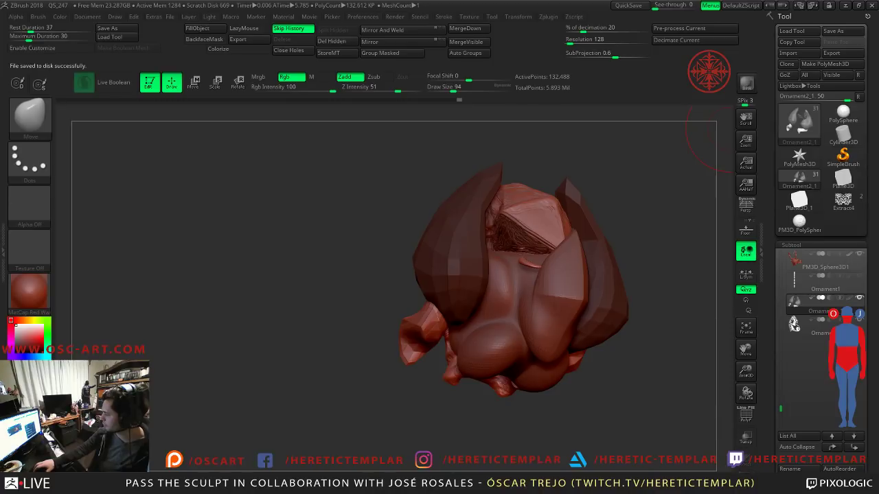
Step: Reshape the bent limbs with the Move brush and smooth them into rounder tubes, enlarging the draw size to 187
mouse_move(497, 224)
right_down()
mouse_move(556, 334)
mouse_move(519, 364)
mouse_move(556, 288)
mouse_move(420, 218)
mouse_move(576, 161)
mouse_move(541, 303)
mouse_move(555, 278)
right_up()
key(])
drag(417, 301, 398, 321)
right_drag(626, 250, 388, 336)
mouse_move(385, 337)
shift+mouse_down()
mouse_move(395, 350)
mouse_move(412, 344)
mouse_move(408, 351)
shift+mouse_up()
key(s)
shift+drag(408, 336, 440, 375)
mouse_move(473, 354)
right_down()
mouse_move(440, 295)
mouse_move(476, 355)
mouse_move(384, 323)
mouse_move(430, 320)
right_up()
key(s)
drag(431, 321, 469, 322)
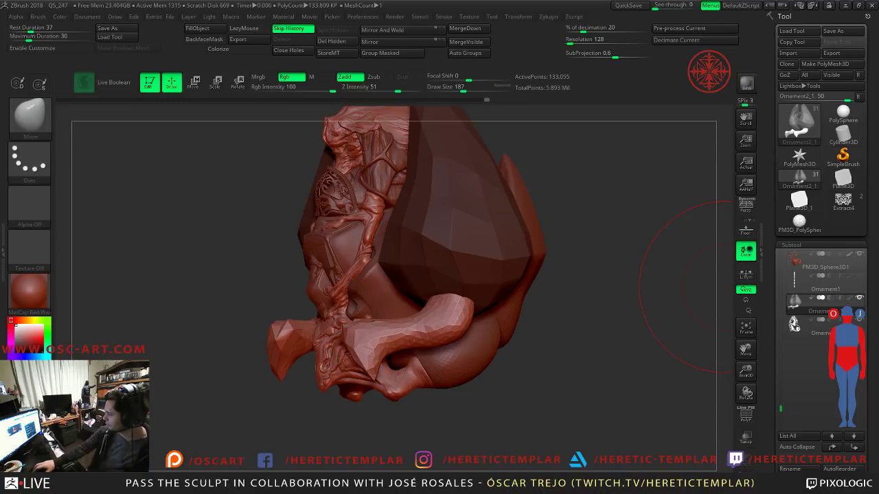
Step: Examine the mask ornament, head and horns in close-up and from the front
mouse_move(251, 172)
mouse_down()
mouse_move(242, 312)
mouse_move(233, 289)
mouse_move(257, 304)
mouse_move(231, 286)
mouse_move(347, 271)
mouse_up()
mouse_move(550, 266)
alt+mouse_down()
mouse_move(550, 279)
mouse_move(555, 258)
mouse_move(574, 259)
mouse_move(512, 210)
mouse_move(626, 284)
mouse_move(629, 276)
mouse_move(592, 283)
alt+mouse_up()
alt+drag(319, 254, 268, 323)
key(s)
key(s)
drag(180, 294, 174, 294)
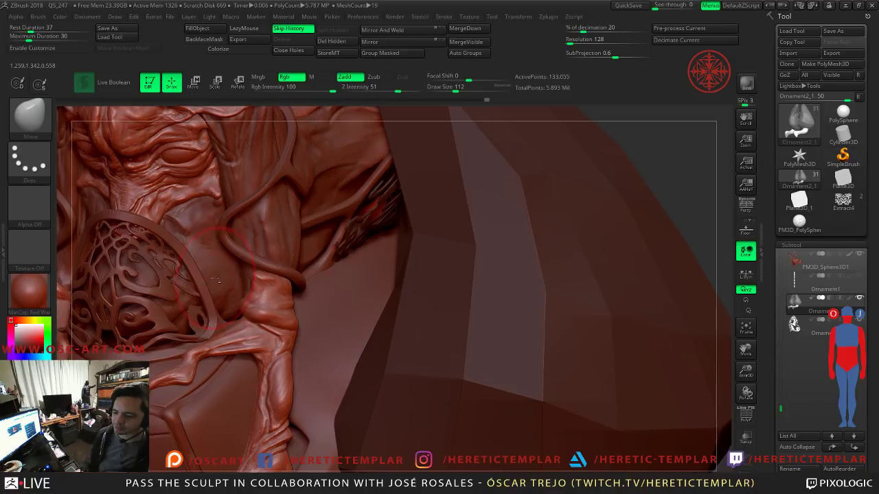
mouse_move(670, 169)
alt+mouse_down()
mouse_move(610, 166)
mouse_move(638, 180)
mouse_move(604, 188)
mouse_move(578, 168)
mouse_move(583, 192)
alt+mouse_up()
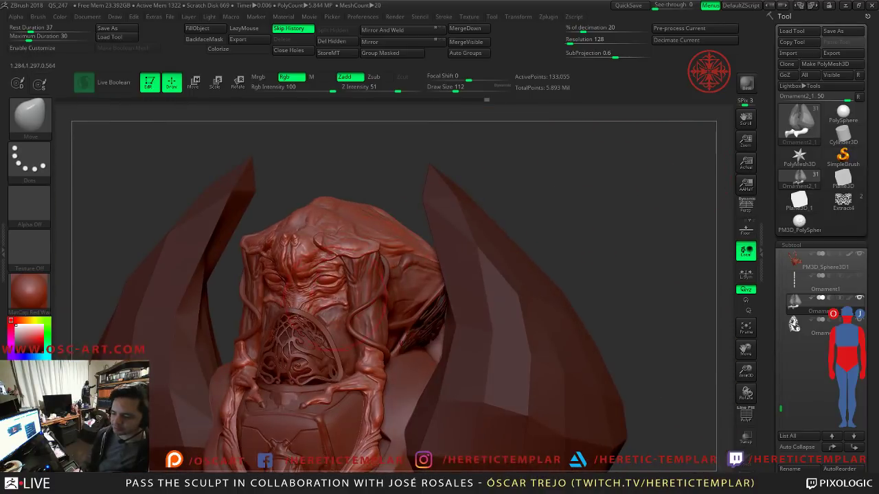
drag(598, 225, 610, 222)
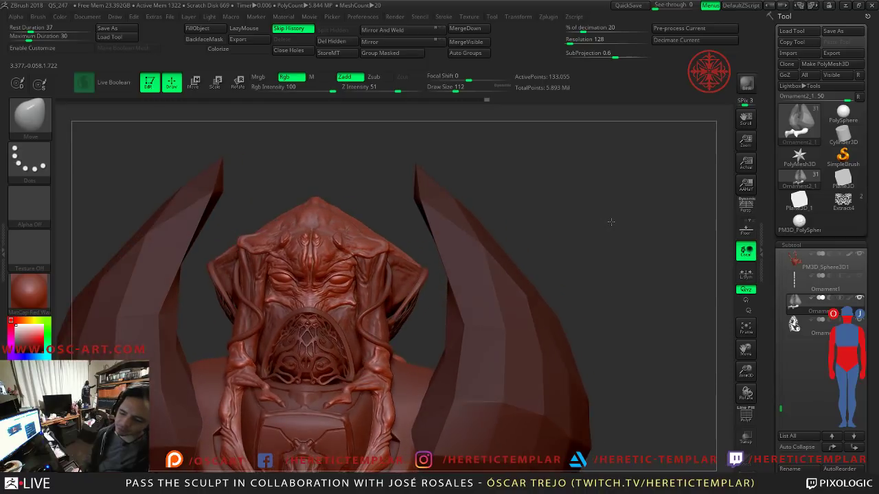
Step: Smooth the bent limbs at draw size 94 and shape their ends into downward-curving tips
mouse_move(554, 262)
mouse_down()
mouse_move(545, 268)
mouse_move(555, 275)
mouse_move(545, 330)
mouse_up()
mouse_move(567, 259)
alt+mouse_down()
mouse_move(555, 245)
mouse_move(576, 285)
mouse_move(527, 237)
mouse_move(379, 284)
alt+mouse_up()
key(s)
mouse_move(381, 316)
mouse_down()
mouse_move(369, 339)
mouse_move(377, 348)
mouse_move(379, 313)
mouse_up()
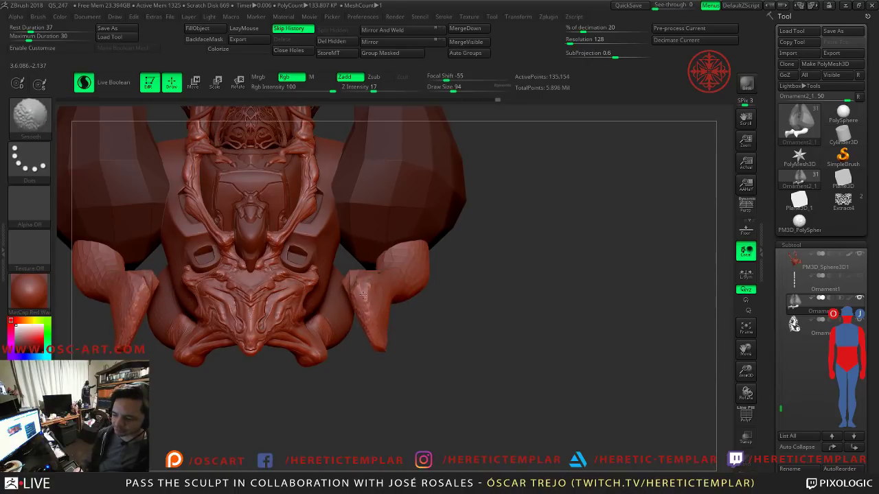
drag(480, 298, 431, 289)
key(s)
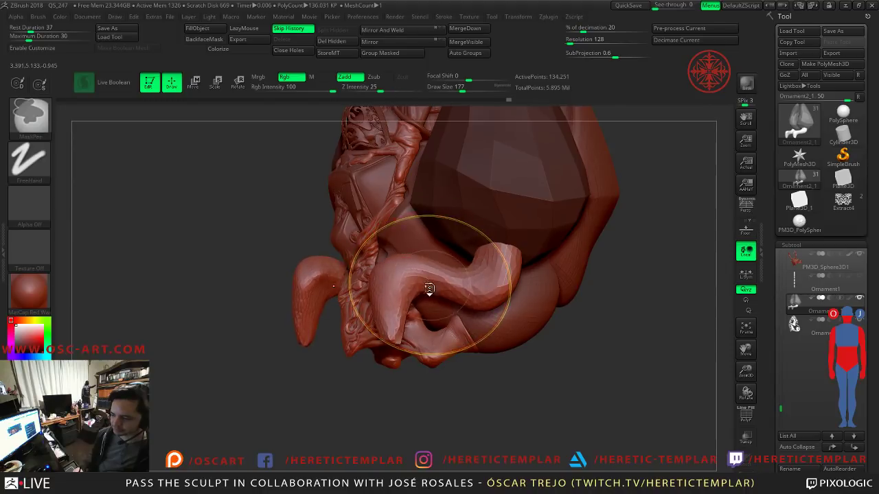
Step: Undo the limbs' bending and smoothing strokes back to the straight tapered shapes
key(ctrl+z)
key(ctrl+z)
key(ctrl+z)
key(ctrl+z)
key(ctrl+z)
key(ctrl+z)
key(ctrl+z)
key(ctrl+z)
key(ctrl+z)
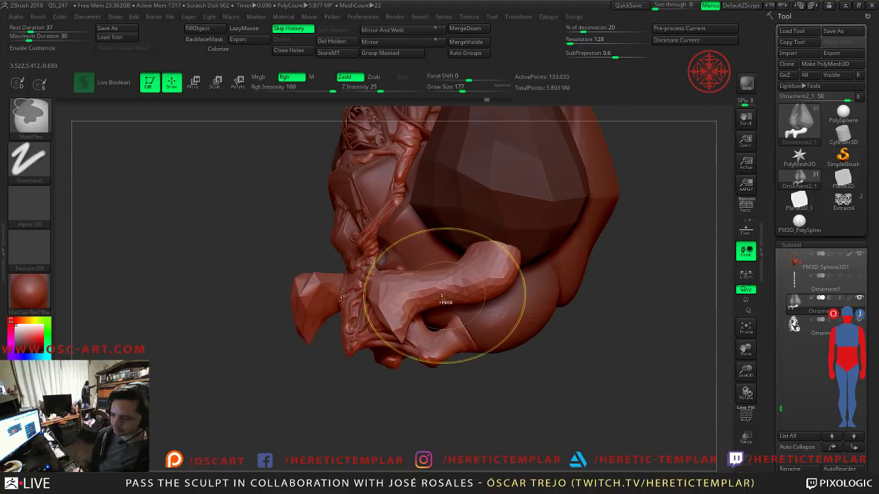
key(ctrl+z)
key(ctrl+z)
key(ctrl+z)
key(ctrl+z)
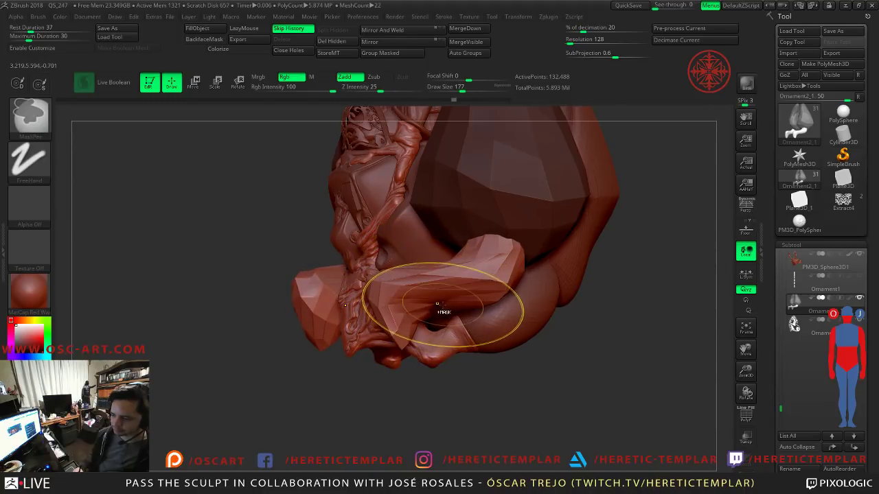
key(ctrl+z)
key(ctrl+z)
key(ctrl+z)
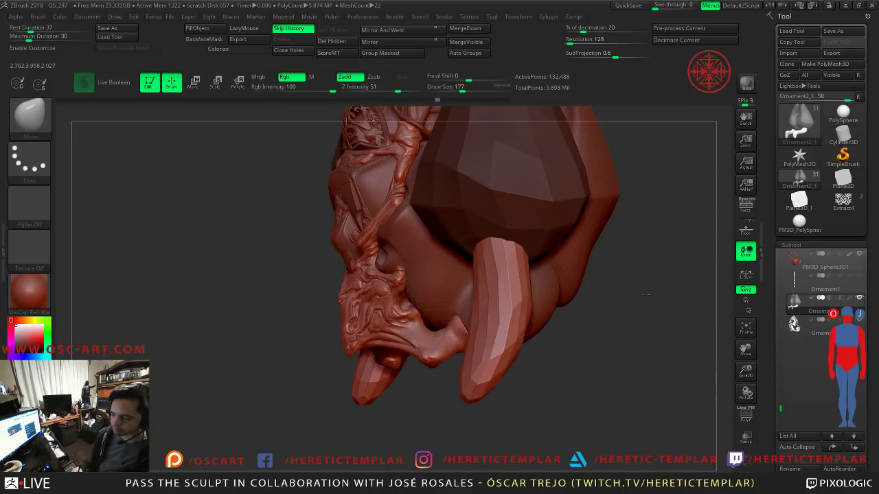
Step: Shorten the tapered limbs into blunt stubs below the horns with the Move brush at draw size 239, undoing stray strokes
shift+drag(640, 295, 594, 310)
drag(419, 335, 452, 305)
click(436, 330)
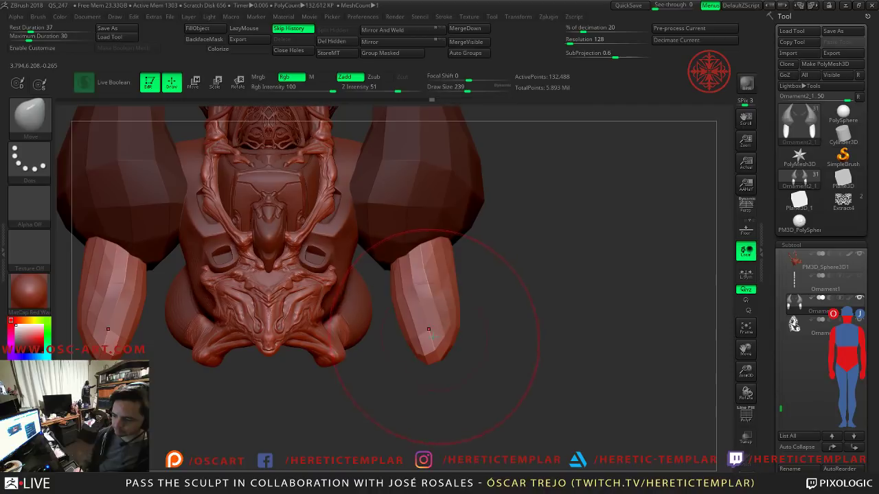
key(shift)
key(ctrl+z)
shift+drag(448, 318, 437, 309)
key(ctrl+z)
key(b)
key(c)
key(l)
mouse_move(443, 302)
shift+mouse_down()
mouse_move(431, 331)
mouse_move(475, 289)
shift+mouse_up()
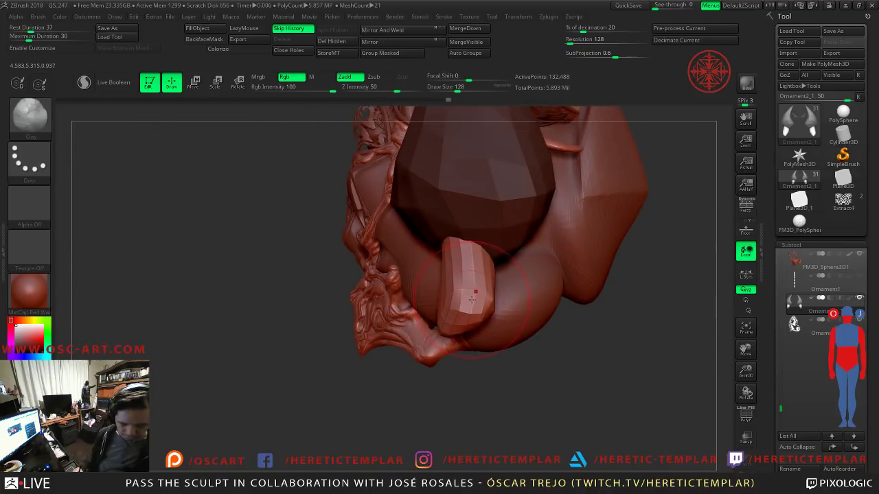
key(b)
key(i)
key(p)
Step: Isolate the horns and split the hidden limbs and ornaments off into a separate subtool
mouse_move(654, 362)
mouse_down()
mouse_move(662, 366)
mouse_move(526, 334)
mouse_up()
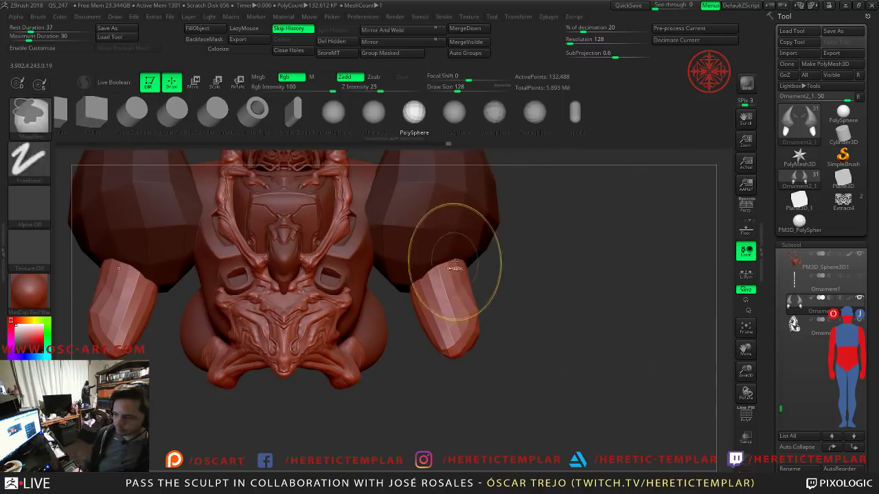
ctrl+shift+click(455, 249)
click(334, 31)
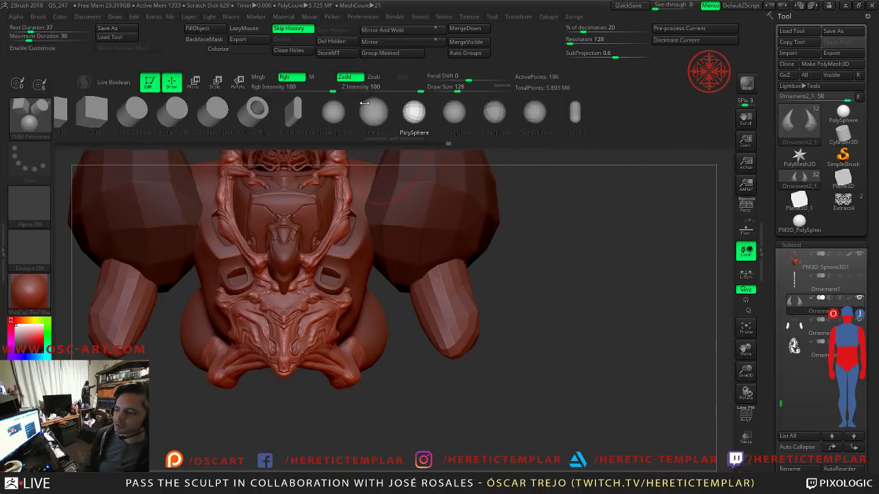
Step: Switch to the Move brush and make the split-off limb subtool active
key(b)
key(m)
key(v)
alt+click(459, 308)
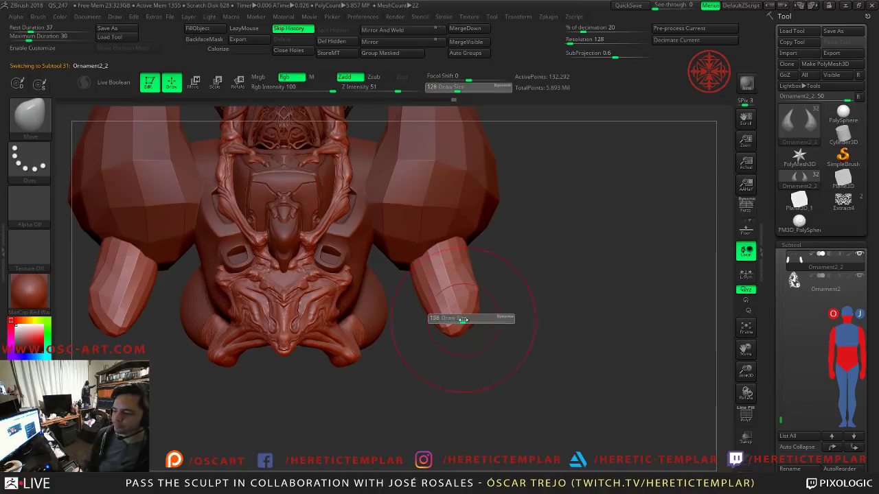
Step: Smooth the stubs below the horns, insert a mirrored sphere beside each one, and return to the Move brush
shift+drag(466, 302, 446, 298)
mouse_move(510, 310)
shift+mouse_down()
mouse_move(437, 306)
mouse_move(495, 301)
shift+mouse_up()
key(b)
key(i)
key(p)
right_drag(405, 302, 465, 302)
key(b)
key(m)
key(v)
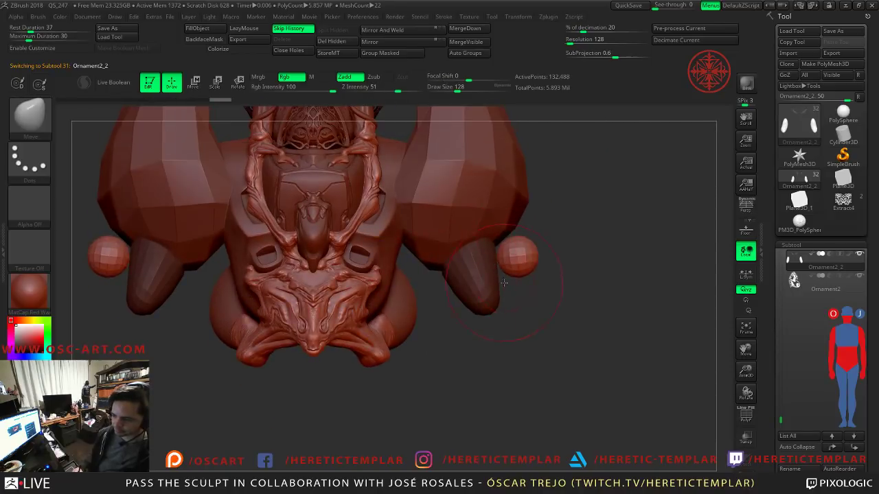
Step: Position the new spheres behind the stubs and stretch them into elongated forms with the Move brush at draw size 172
key(w)
mouse_move(540, 223)
mouse_down()
mouse_move(502, 207)
mouse_move(519, 210)
mouse_up()
key(q)
key(s)
drag(514, 264, 490, 289)
right_drag(553, 255, 492, 252)
key(s)
drag(505, 239, 514, 239)
drag(510, 248, 521, 254)
right_drag(521, 253, 583, 254)
drag(507, 256, 501, 261)
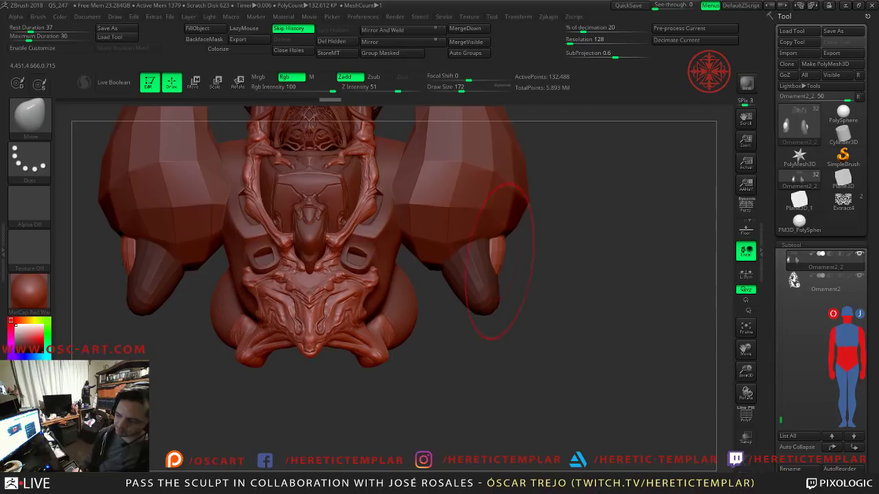
Step: Refine the elongated forms behind the stubs with the Move brush at draw size 112, and clear the mask
right_drag(545, 265, 486, 268)
key(s)
drag(531, 271, 523, 288)
right_drag(505, 283, 570, 292)
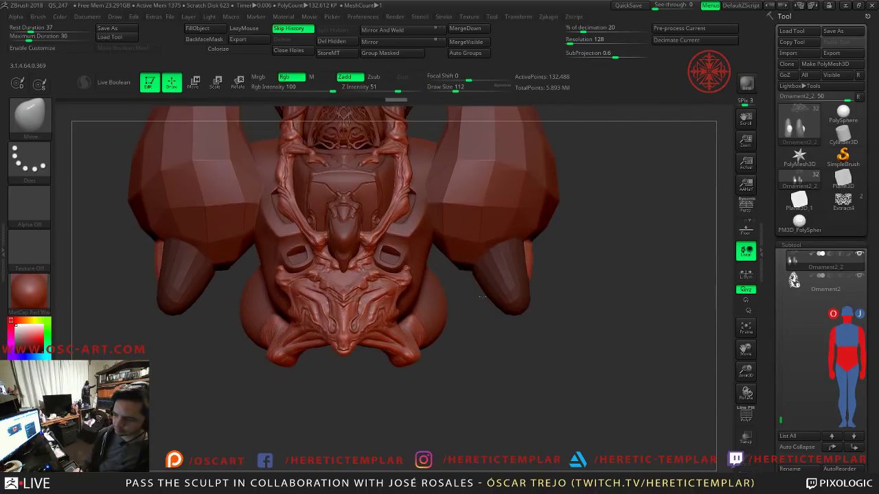
key(b)
key(m)
key(t)
key(b)
key(m)
key(v)
mouse_move(572, 288)
mouse_down()
mouse_move(522, 274)
mouse_move(519, 265)
mouse_move(486, 267)
mouse_move(513, 245)
mouse_up()
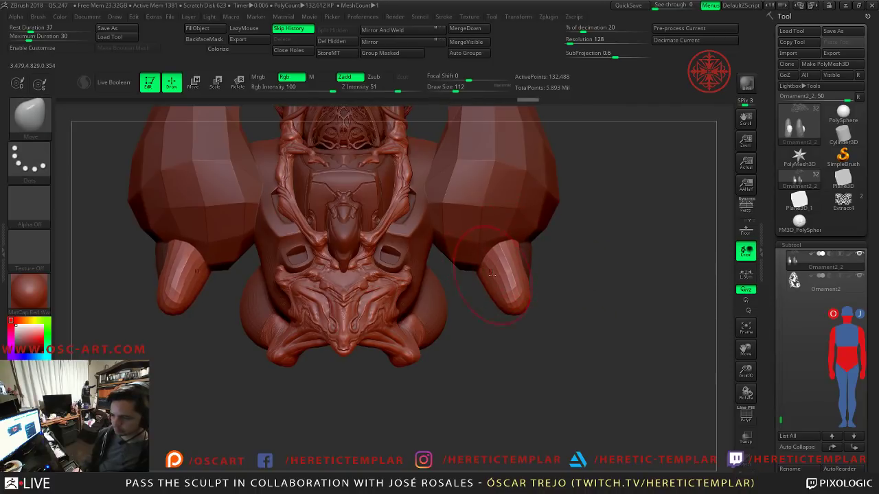
right_drag(494, 276, 550, 261)
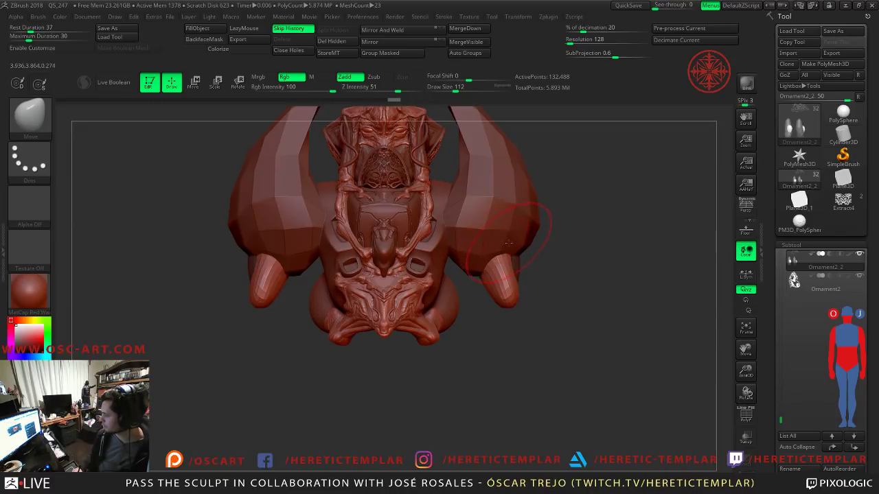
Step: Insert a mirrored PolySphere at the lower tip of each upper limb and return to the Move brush
alt+right_drag(558, 281, 433, 304)
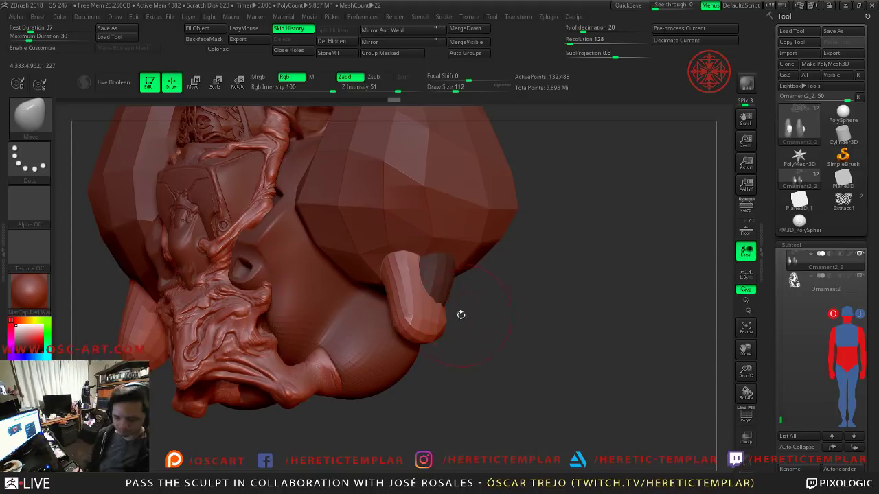
key(b)
key(i)
key(m)
drag(415, 339, 443, 340)
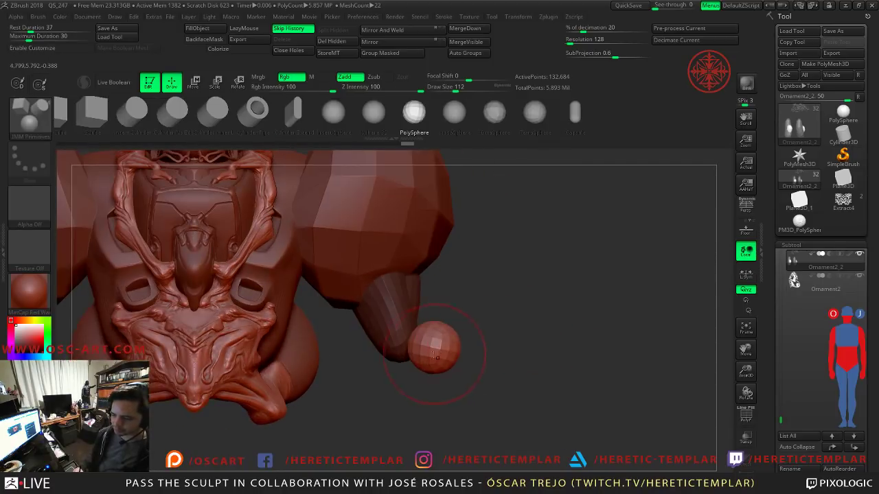
key(b)
key(m)
key(v)
Step: Stretch the tip spheres into forward-angled forearm shapes with the Move brush at draw sizes 182 and 172
key(s)
mouse_move(426, 344)
mouse_down()
mouse_move(445, 336)
mouse_move(437, 336)
mouse_up()
key(s)
drag(434, 325, 427, 333)
right_drag(397, 321, 436, 332)
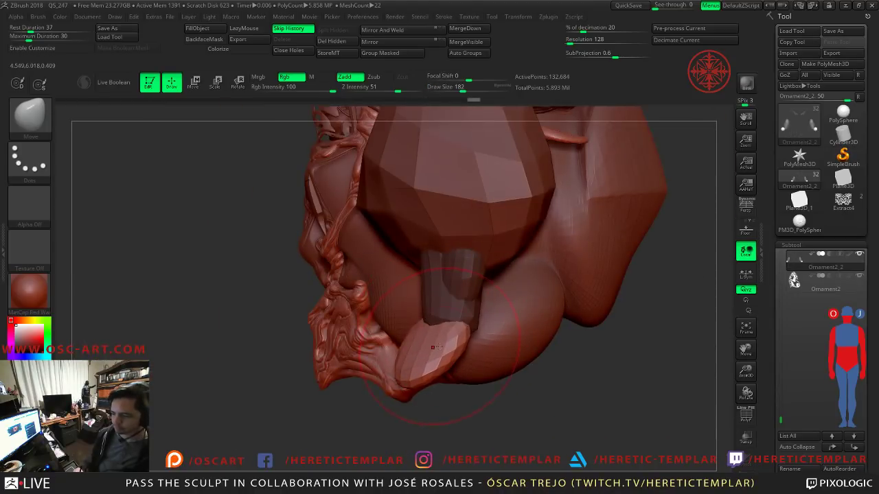
right_drag(623, 364, 428, 355)
key(bracketleft)
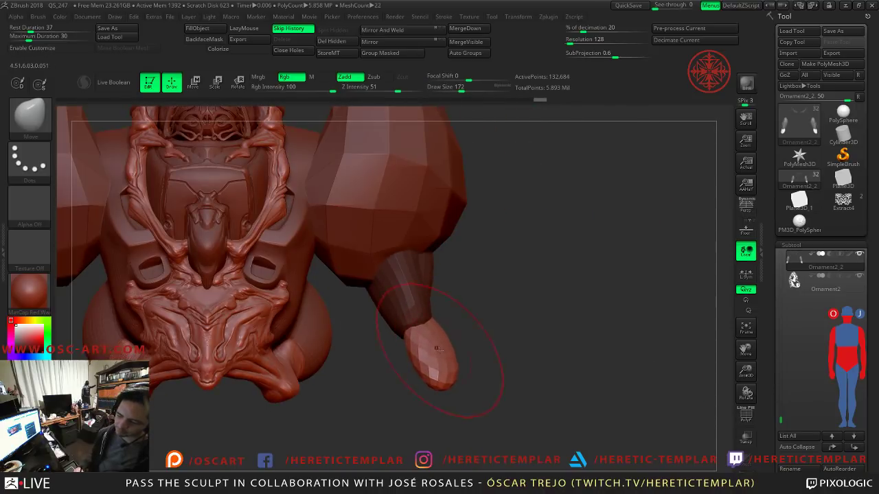
right_drag(516, 368, 492, 372)
key(bracketright)
Step: Lengthen and slim the forearm shapes with the Move brush, starting from draw size 87
right_drag(305, 396, 420, 324)
key(s)
drag(405, 338, 385, 337)
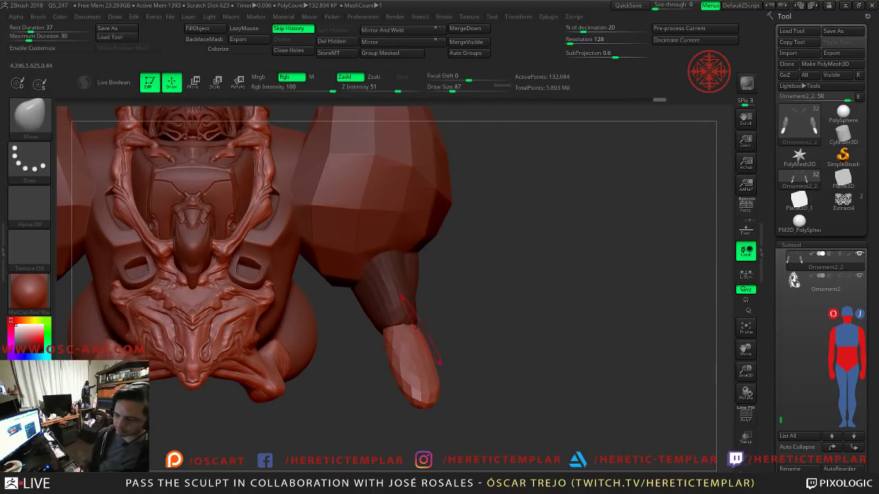
right_drag(486, 321, 442, 330)
key(bracketright)
key(bracketright)
key(bracketright)
mouse_move(510, 320)
right_down()
mouse_move(523, 327)
mouse_move(478, 333)
right_up()
Step: Insert another mirrored primitive sphere alongside each forearm and switch back to the Move brush
key(b)
key(i)
key(m)
drag(443, 352, 437, 370)
right_drag(437, 371, 465, 421)
key(b)
key(m)
key(v)
Step: Stretch the newest spheres into elongated muscle forms running along the forearms
key(bracketleft)
key(bracketleft)
mouse_move(436, 359)
right_down()
mouse_move(533, 331)
mouse_move(488, 351)
right_up()
right_drag(439, 373, 443, 353)
key(s)
drag(443, 342, 480, 342)
mouse_move(488, 327)
right_down()
mouse_move(440, 343)
mouse_move(494, 354)
right_up()
key(s)
drag(495, 354, 463, 353)
right_drag(487, 373, 491, 364)
Step: Fit the muscle forms against the outer side of the forearms with the Move brush, finishing at draw size 120
key(s)
drag(490, 364, 505, 354)
right_drag(479, 350, 518, 343)
key(s)
mouse_move(522, 343)
mouse_down()
mouse_move(512, 344)
mouse_move(514, 380)
mouse_up()
drag(546, 323, 546, 337)
mouse_move(547, 340)
right_down()
mouse_move(536, 346)
mouse_move(552, 349)
right_up()
key(s)
mouse_move(553, 349)
mouse_down()
mouse_move(565, 348)
mouse_move(560, 324)
mouse_up()
right_drag(559, 326, 618, 329)
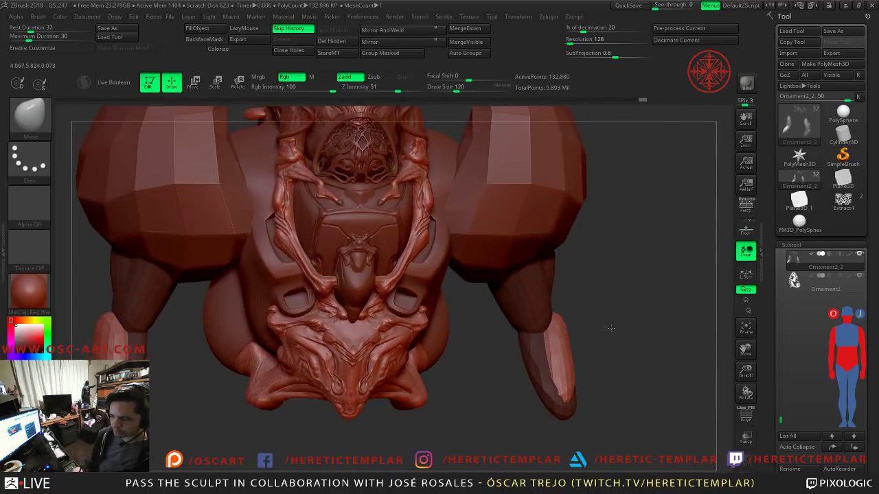
Step: Clear the mask from the limbs and briefly preview them with smooth subdivision before returning to the faceted display
right_drag(526, 270, 578, 353)
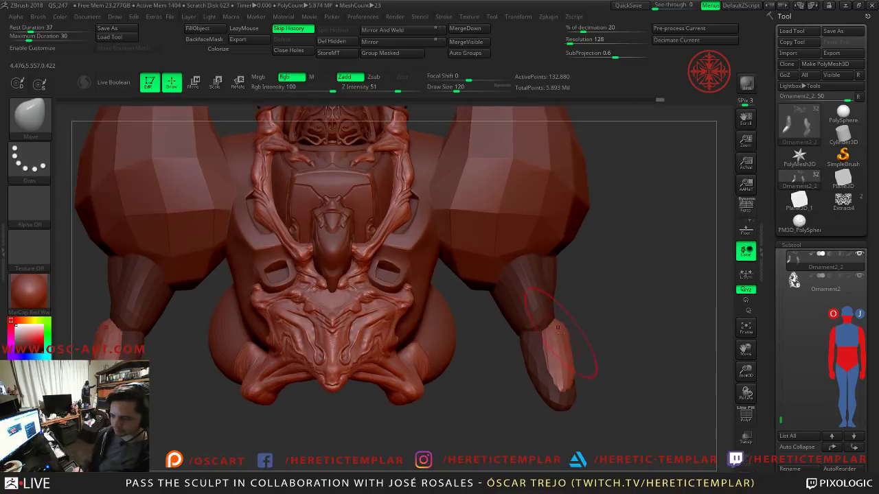
key(ctrl+d)
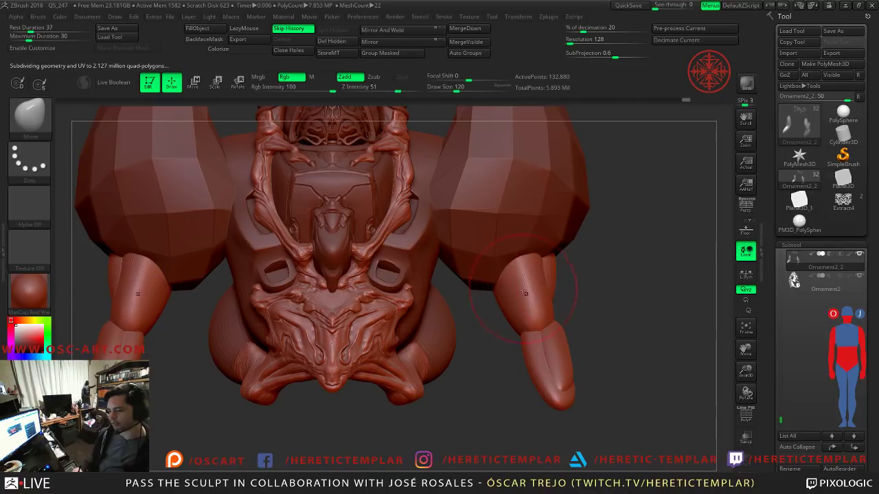
key(shift+d)
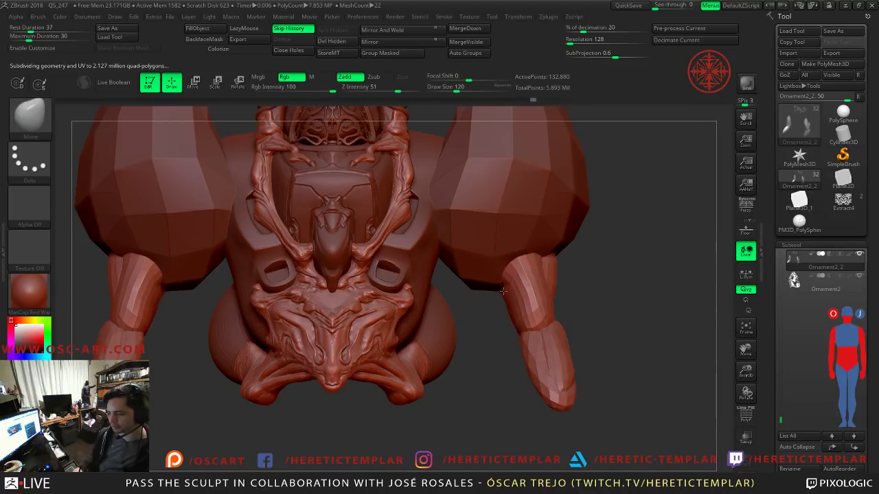
key(shift)
Step: Insert a further mirrored primitive sphere on the inner side of each forearm and return to the Move brush
mouse_move(600, 310)
alt+mouse_down()
mouse_move(591, 285)
mouse_move(549, 318)
mouse_move(511, 321)
mouse_move(253, 293)
mouse_move(261, 280)
alt+mouse_up()
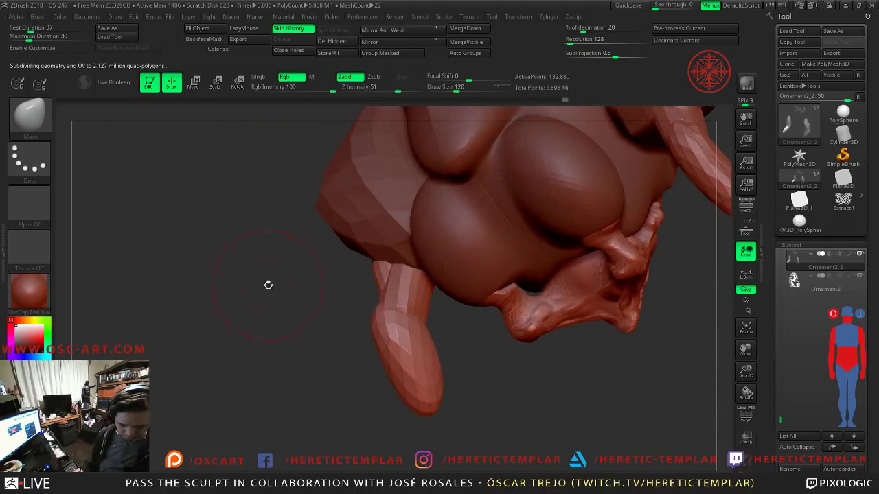
key(b)
key(i)
key(p)
mouse_move(414, 338)
mouse_down()
mouse_move(404, 349)
mouse_move(304, 346)
mouse_up()
key(b)
key(m)
key(v)
Step: Stretch the inner forearm spheres into slender elongated forms with the Move brush at draw size 101
key(s)
mouse_move(417, 341)
mouse_down()
mouse_move(449, 366)
mouse_move(453, 389)
mouse_move(489, 382)
mouse_move(453, 388)
mouse_up()
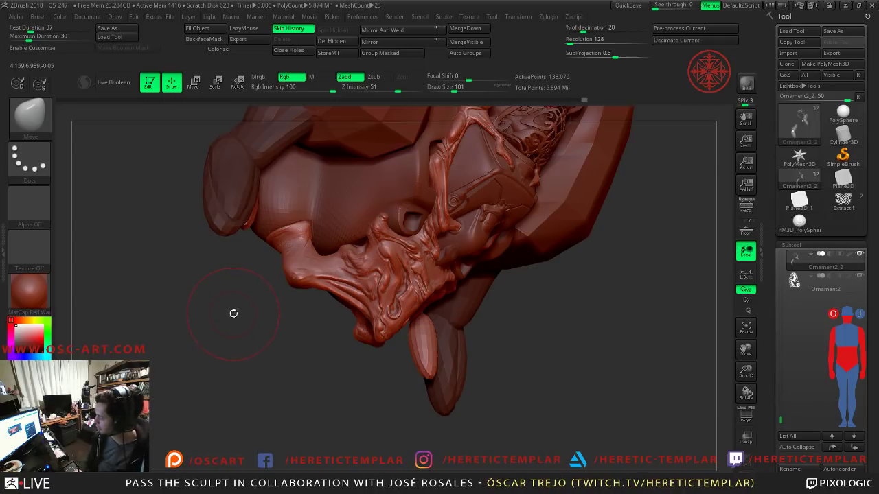
drag(290, 362, 339, 375)
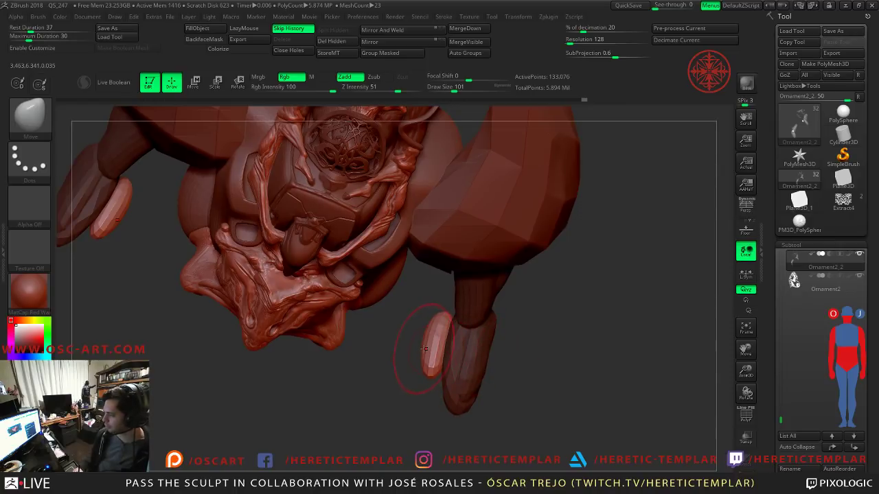
Step: Lengthen and fit the slender forms against the forearms' inner side at draw size 120, and clear the mask
key(s)
mouse_move(446, 360)
mouse_down()
mouse_move(457, 360)
mouse_move(449, 378)
mouse_up()
mouse_move(521, 370)
mouse_down()
mouse_move(425, 344)
mouse_move(448, 321)
mouse_up()
key(s)
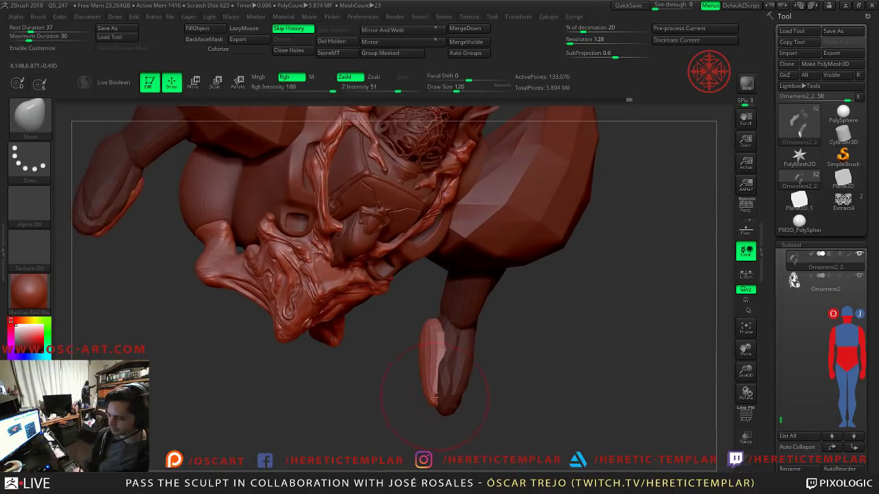
mouse_move(521, 364)
mouse_down()
mouse_move(505, 379)
mouse_move(450, 385)
mouse_move(474, 386)
mouse_move(452, 397)
mouse_move(504, 361)
mouse_move(470, 352)
mouse_up()
key(ctrl)
ctrl+click(505, 374)
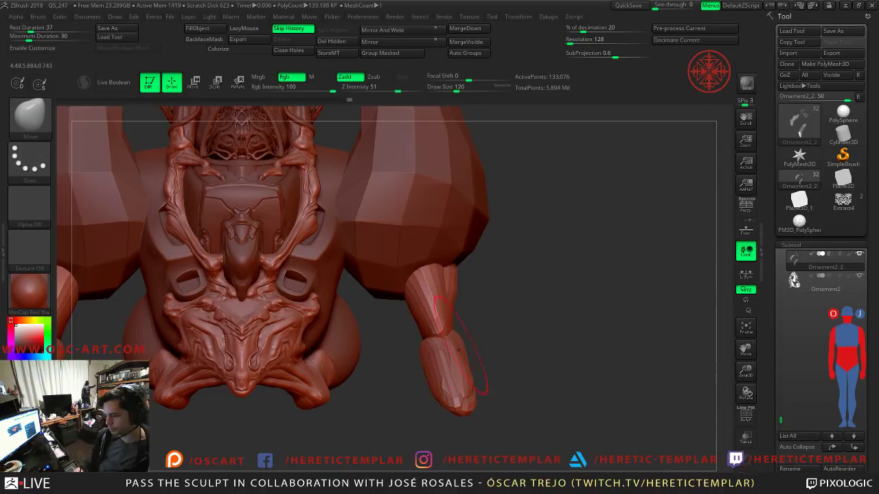
Step: Pull the rear form of each upper limb in line with the front one using the Move brush
alt+drag(529, 356, 561, 356)
drag(468, 317, 412, 305)
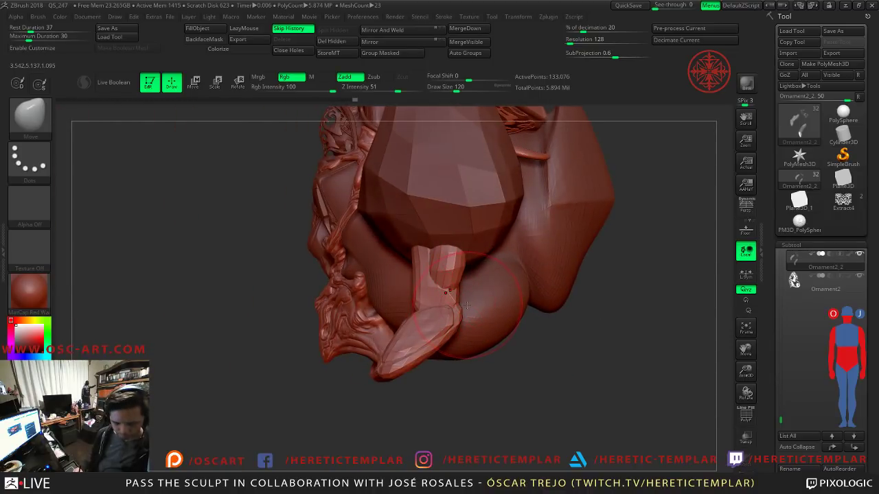
key(b)
key(c)
key(l)
key(b)
key(m)
key(v)
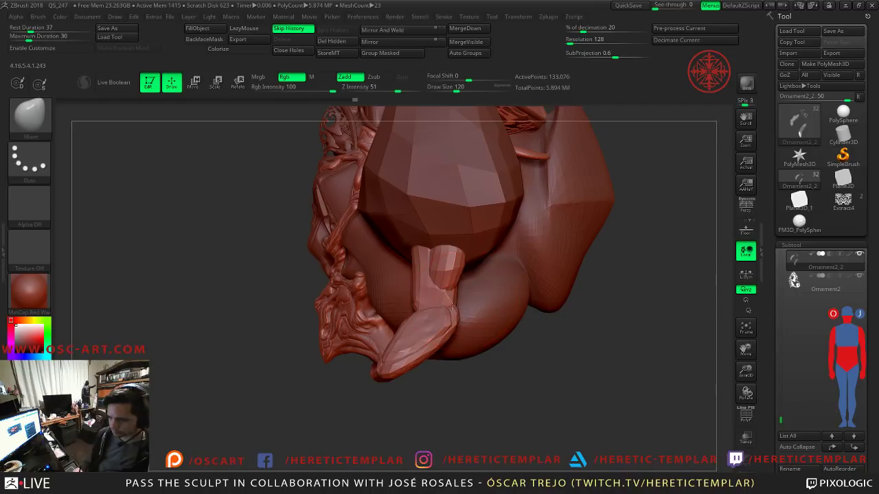
drag(450, 297, 447, 253)
key(s)
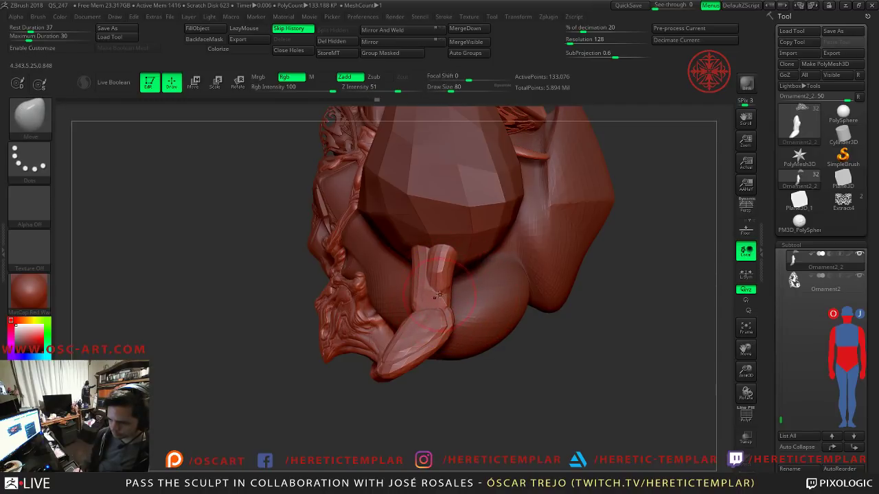
Step: Adjust the upper limb near the forearm joint with Move Topological at draw size 83, and return to the Move brush
key(b)
key(m)
key(t)
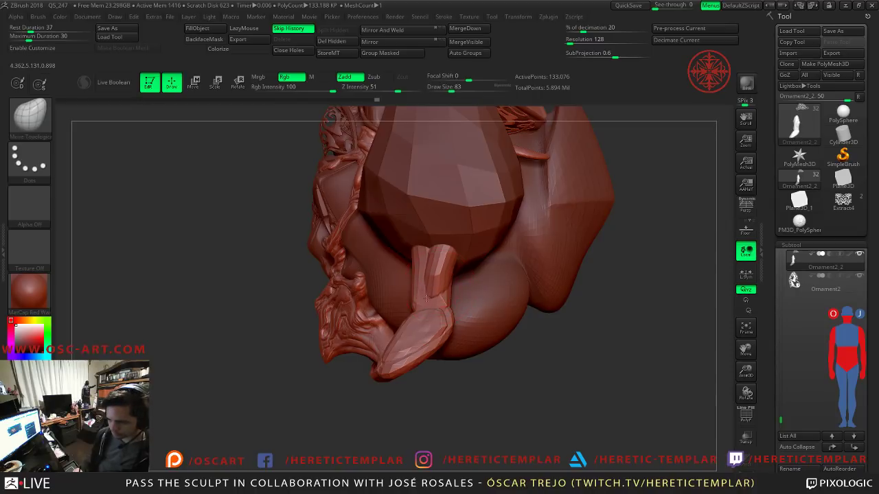
mouse_move(303, 331)
mouse_down()
mouse_move(438, 243)
mouse_move(409, 298)
mouse_move(440, 275)
mouse_move(455, 319)
mouse_move(450, 372)
mouse_move(427, 364)
mouse_move(456, 376)
mouse_move(412, 378)
mouse_up()
key(b)
key(m)
key(v)
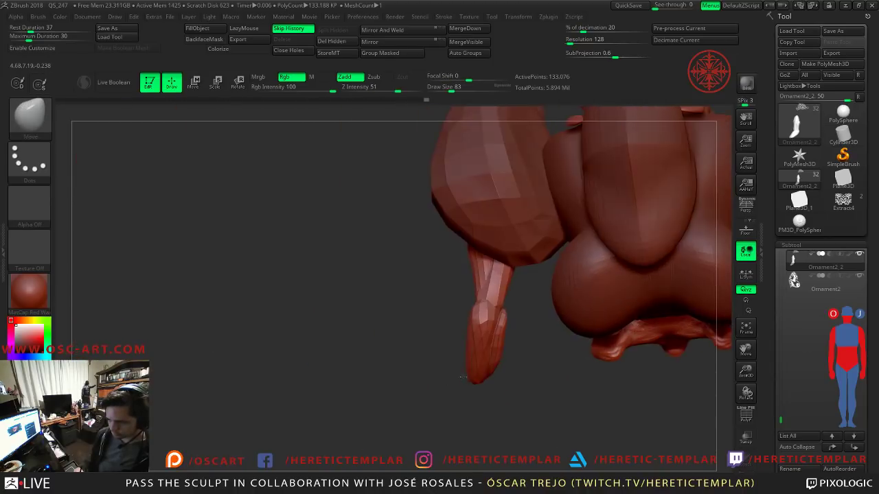
Step: Reshape the overall limb silhouette and taper the forearm tips with the Move brush at draw size 197
mouse_move(474, 378)
mouse_down()
mouse_move(579, 378)
mouse_move(556, 376)
mouse_up()
key(s)
drag(439, 329, 466, 335)
mouse_move(495, 301)
mouse_down()
mouse_move(485, 292)
mouse_move(516, 306)
mouse_move(529, 295)
mouse_move(549, 305)
mouse_up()
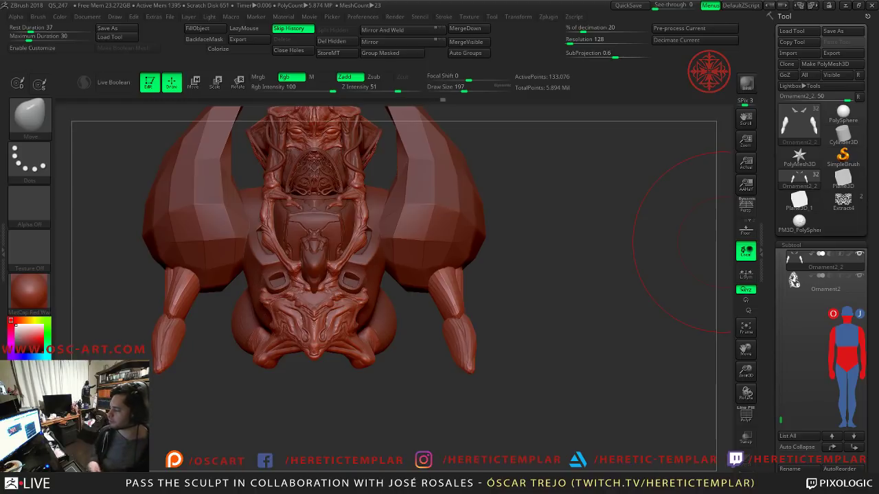
Step: Adjust the top of the upper limbs beneath the horns with the Move brush, reducing the draw size to 74
alt+drag(564, 254, 474, 278)
key(s)
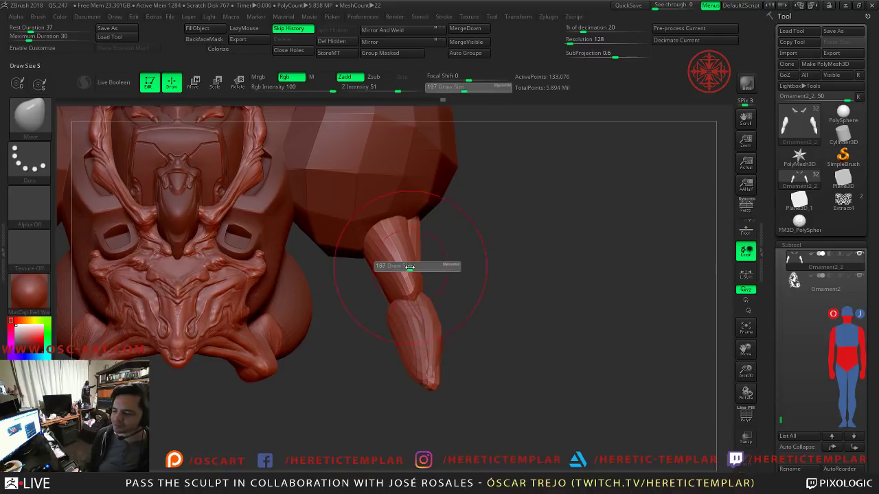
drag(416, 278, 411, 261)
key(s)
key(s)
drag(399, 230, 406, 242)
key(s)
key(s)
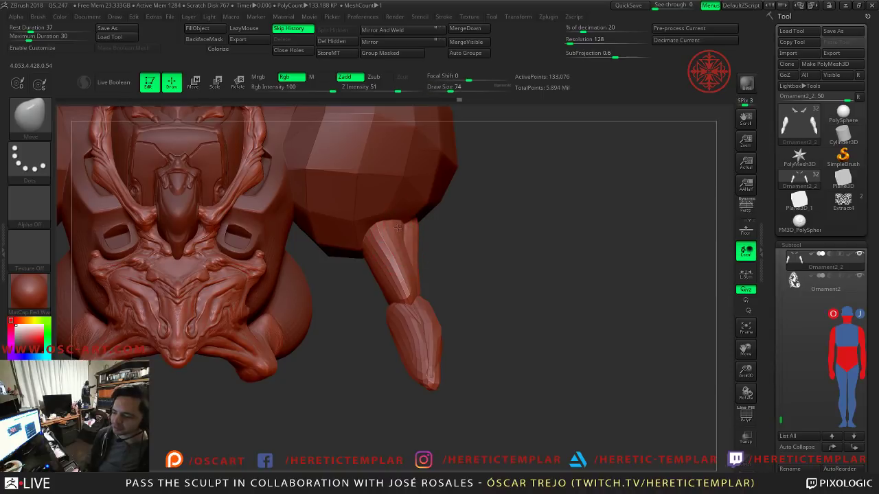
Step: Separate the front and rear forms at the top of the upper limbs with Move Topological at draw size 87
key(b)
key(m)
key(t)
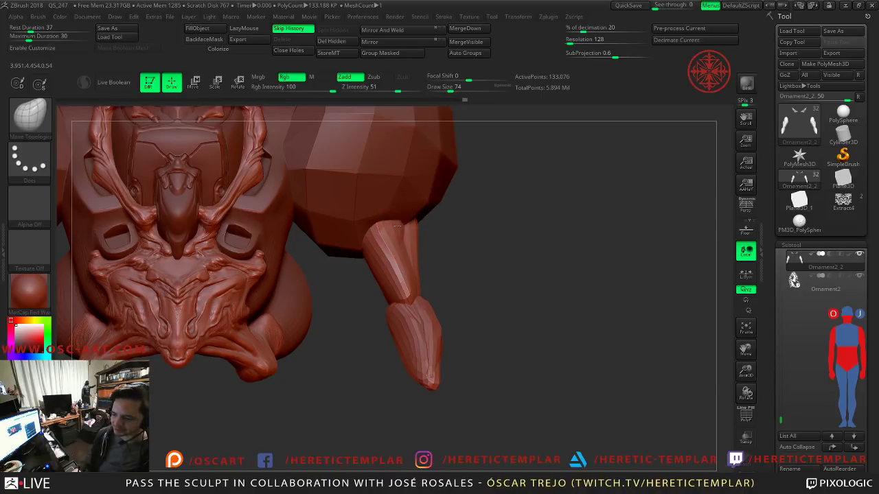
drag(488, 250, 480, 241)
key(s)
drag(410, 233, 413, 233)
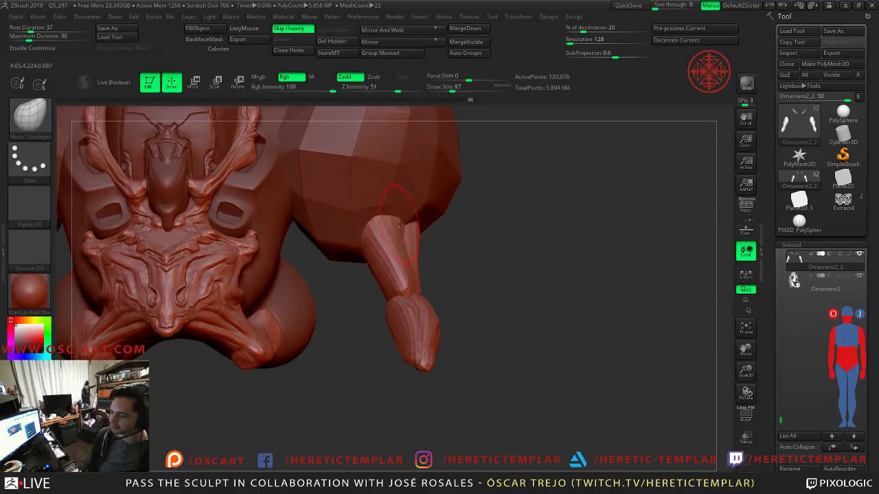
key(s)
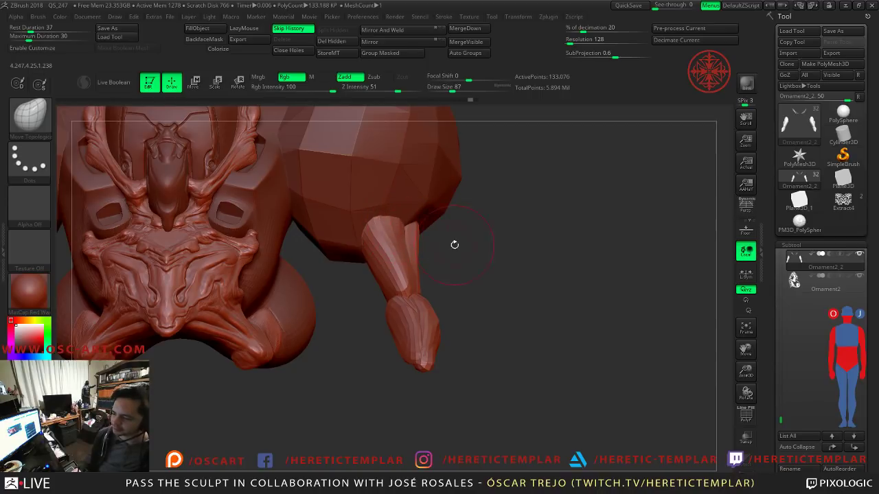
Step: Refine the front form of the upper limbs under the horns with the Move brush at draw size 87
key(b)
key(m)
key(v)
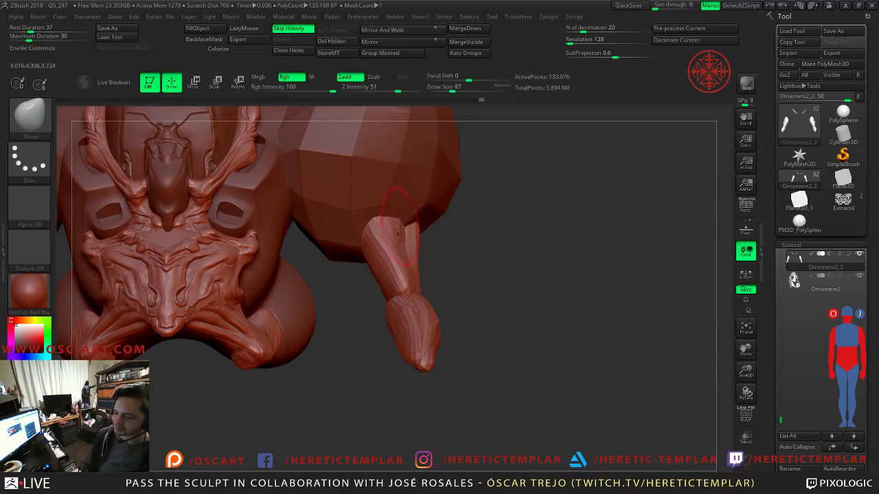
key(b)
key(s)
key(t)
mouse_move(467, 212)
alt+mouse_down()
mouse_move(453, 206)
mouse_move(455, 250)
mouse_move(447, 226)
mouse_move(376, 236)
alt+mouse_up()
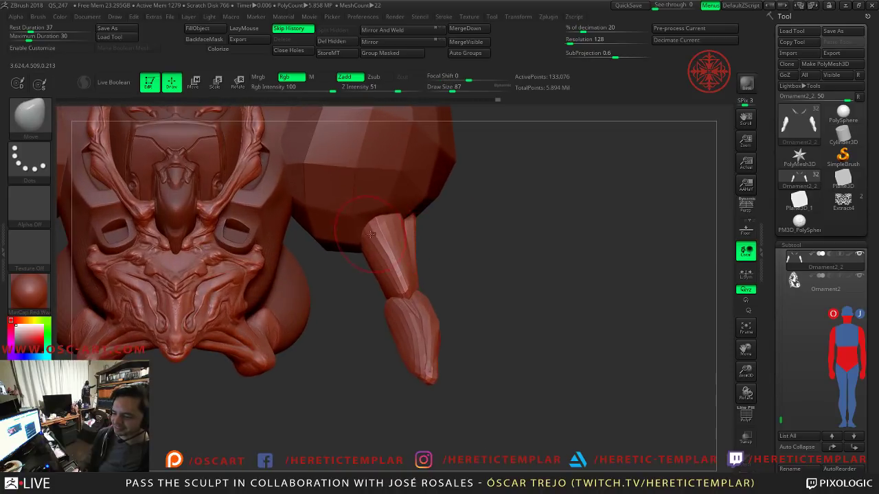
Step: Carve the upper limbs' front surface with DamStandard at draw size 87, smooth it, and return to the Move brush
key(b)
key(d)
key(s)
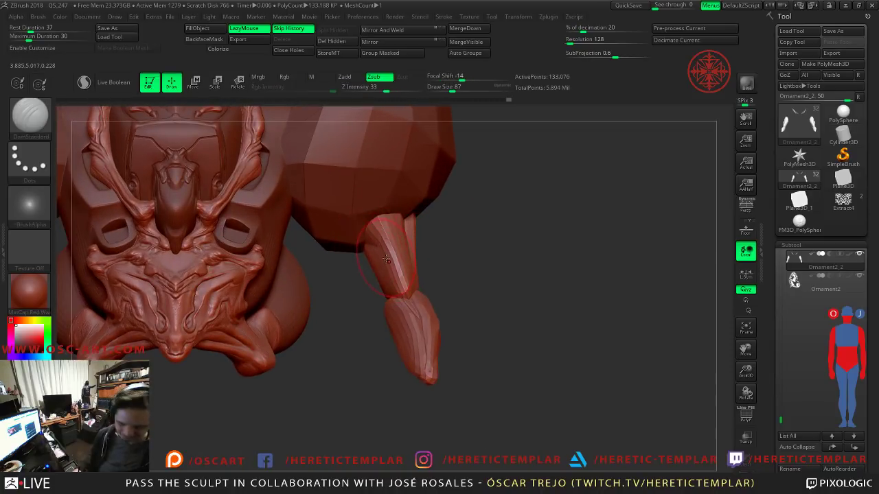
key(shift)
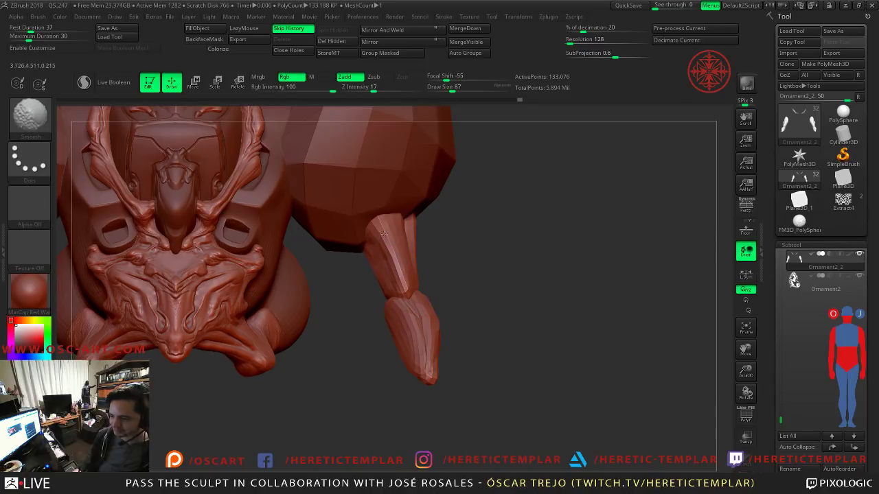
drag(448, 246, 374, 255)
key(b)
key(m)
key(v)
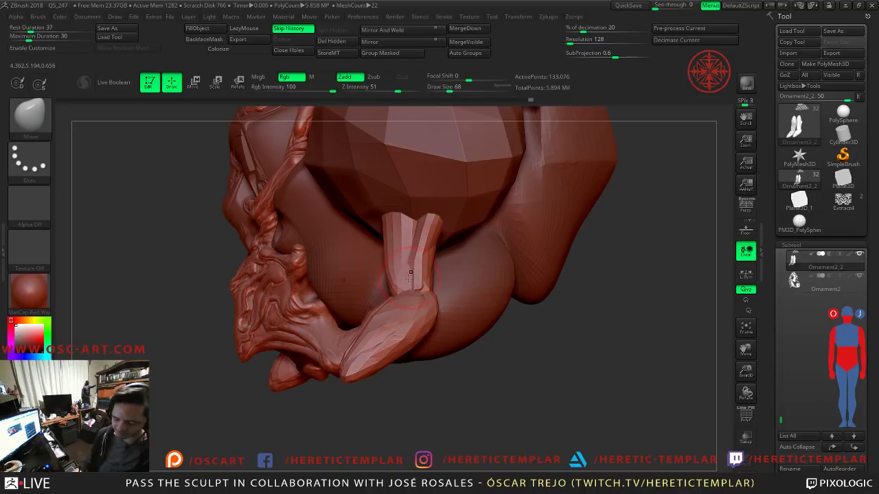
Step: Reshape the front and rear forms of the upper limbs beneath the horns with Move Topological at draw size 68
key(b)
key(m)
key(t)
shift+drag(401, 287, 404, 283)
drag(529, 325, 582, 331)
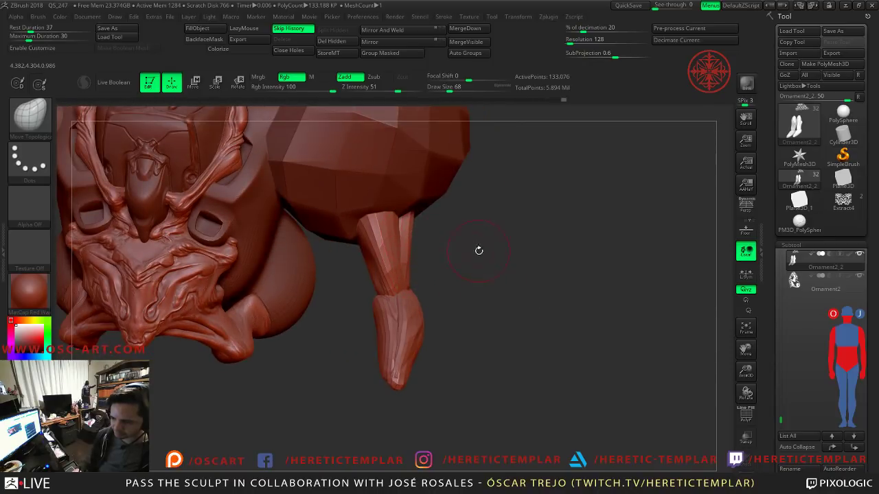
drag(475, 248, 464, 261)
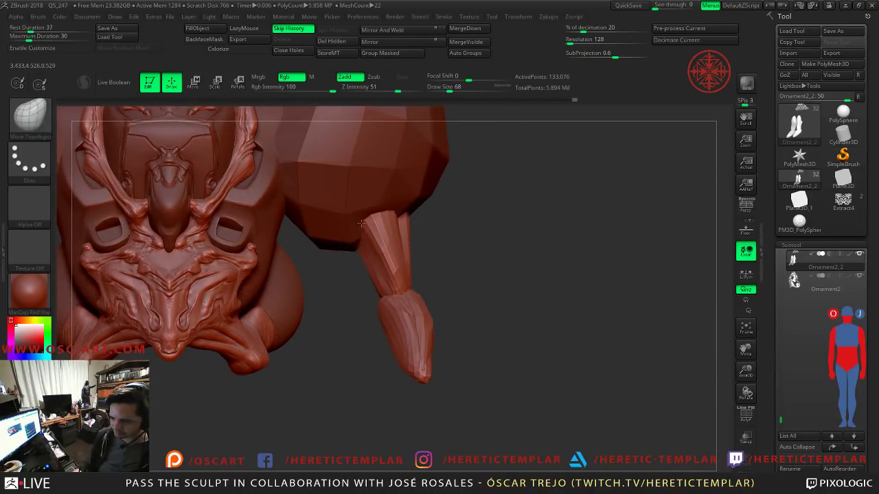
key(shift)
shift+drag(387, 223, 381, 244)
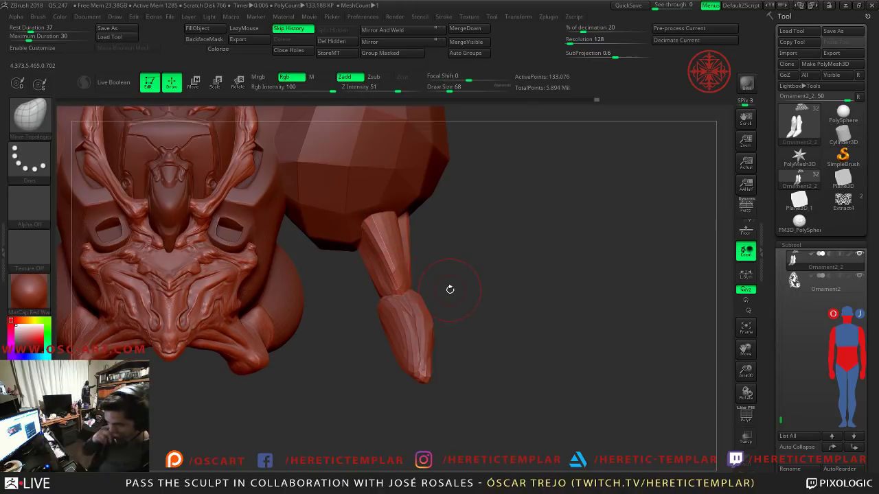
mouse_move(424, 259)
mouse_down()
mouse_move(387, 290)
mouse_move(421, 264)
mouse_up()
drag(374, 246, 375, 233)
drag(339, 260, 348, 267)
Step: Pull the upper rear end of the lower limbs out into a pointed elbow with Move Topological at draw size 39
mouse_move(289, 280)
mouse_down()
mouse_move(451, 304)
mouse_move(464, 263)
mouse_move(453, 227)
mouse_move(465, 219)
mouse_move(458, 303)
mouse_up()
key(s)
mouse_move(309, 301)
mouse_down()
mouse_move(314, 311)
mouse_move(281, 293)
mouse_up()
mouse_move(308, 311)
mouse_down()
mouse_move(376, 349)
mouse_move(432, 360)
mouse_move(504, 333)
mouse_move(433, 334)
mouse_move(312, 302)
mouse_up()
key(s)
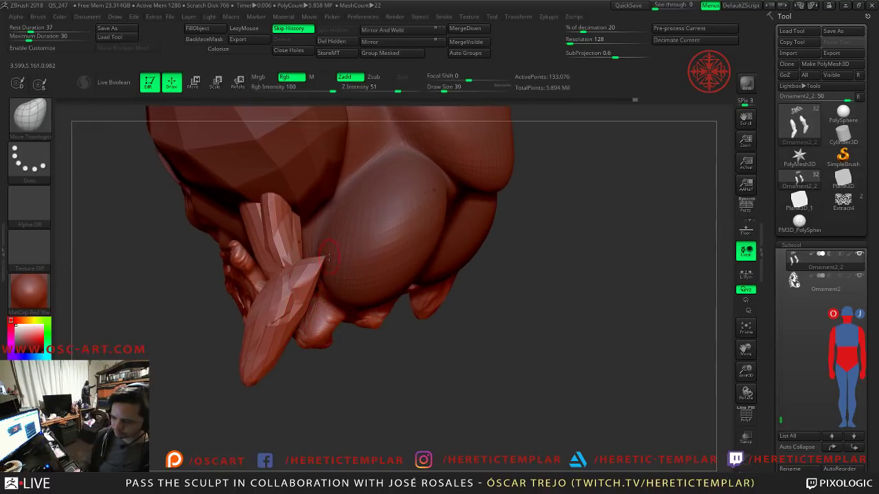
drag(532, 269, 458, 271)
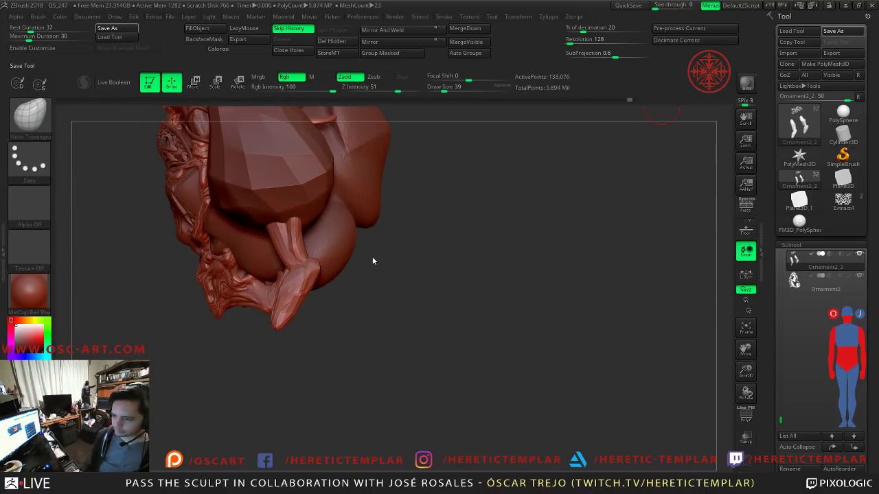
mouse_move(442, 280)
mouse_down()
mouse_move(454, 275)
mouse_move(487, 297)
mouse_move(425, 279)
mouse_up()
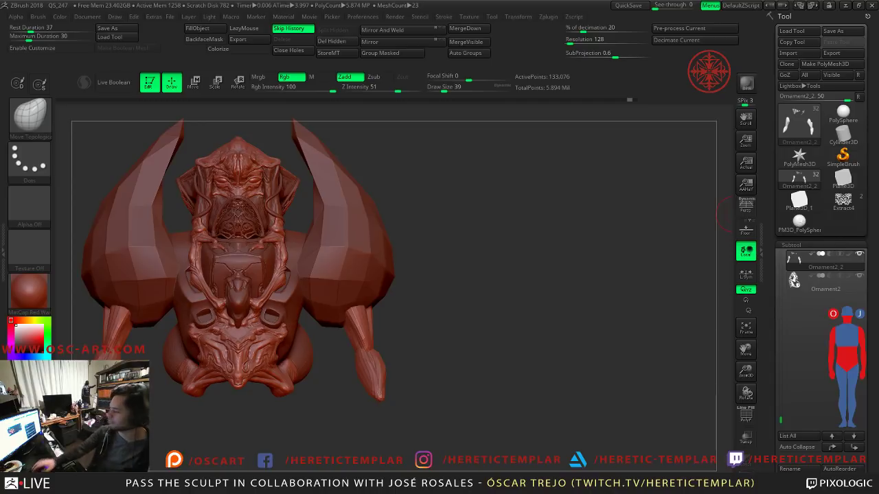
Step: Switch to the Plane3D primitive, show its polyframe, and examine the plane's grid from both sides
mouse_move(843, 200)
click(843, 178)
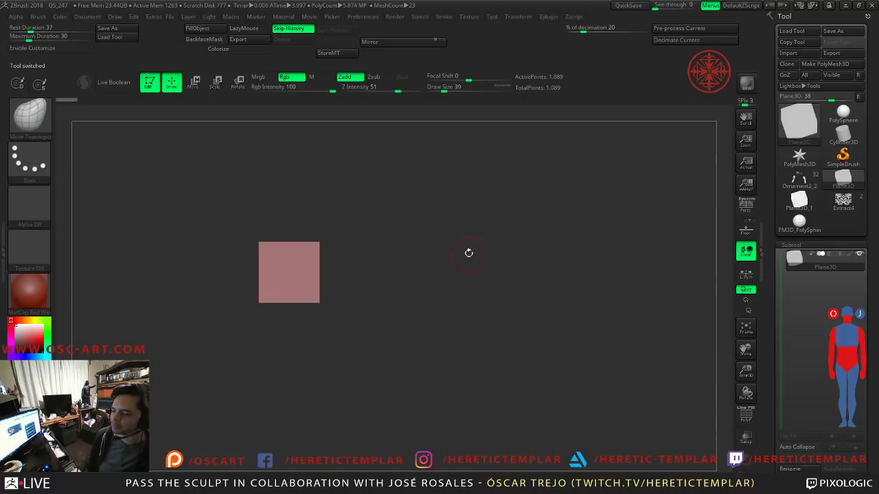
key(shift+f)
alt+drag(427, 214, 409, 260)
mouse_move(487, 287)
alt+mouse_down()
mouse_move(556, 222)
mouse_move(553, 239)
alt+mouse_up()
key(s)
click(422, 245)
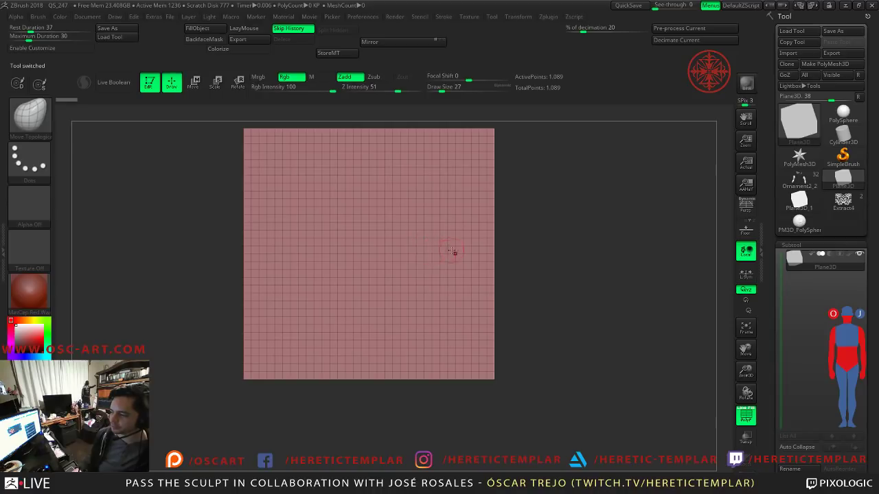
right_drag(471, 245, 466, 251)
right_drag(535, 241, 547, 246)
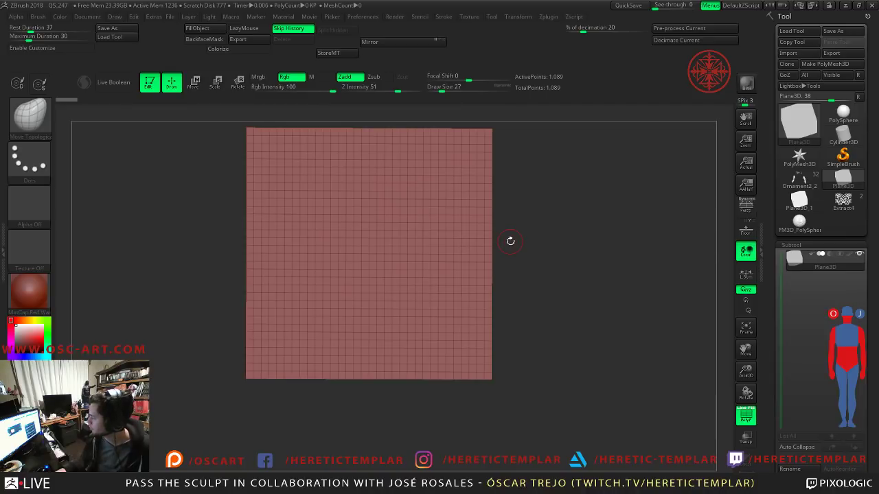
right_drag(506, 245, 400, 257)
alt+right_drag(487, 220, 431, 285)
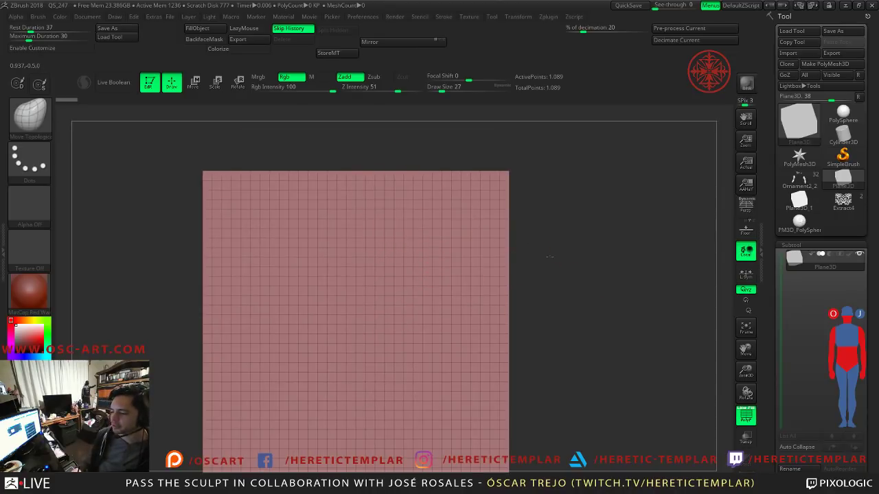
right_drag(562, 252, 397, 263)
alt+right_drag(500, 290, 499, 260)
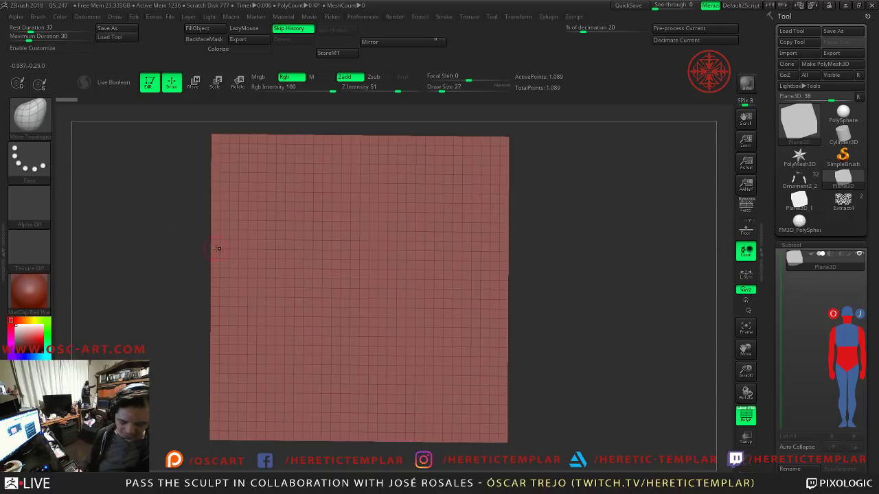
key(w)
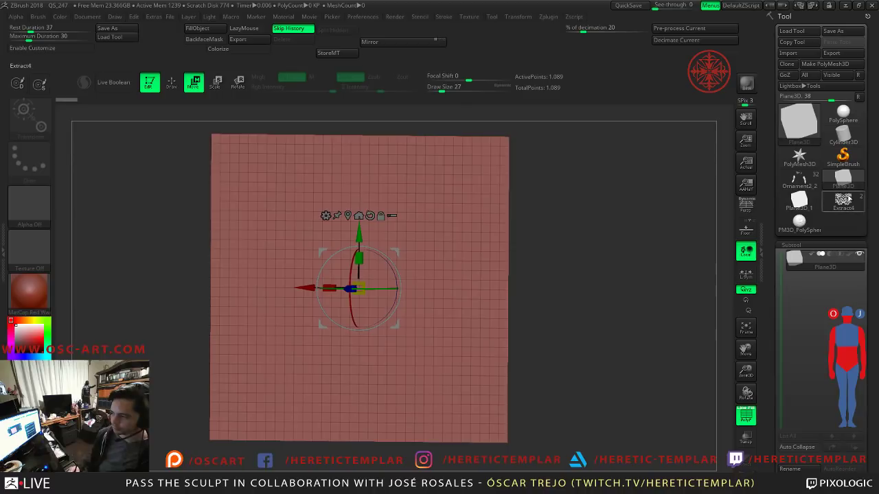
Step: Switch to the Cylinder3D primitive, choose the Move brush, and convert the cylinder to a PolyMesh3D
click(843, 133)
mouse_move(581, 225)
mouse_down()
mouse_move(575, 309)
mouse_move(580, 290)
mouse_move(603, 289)
mouse_up()
key(b)
key(m)
key(v)
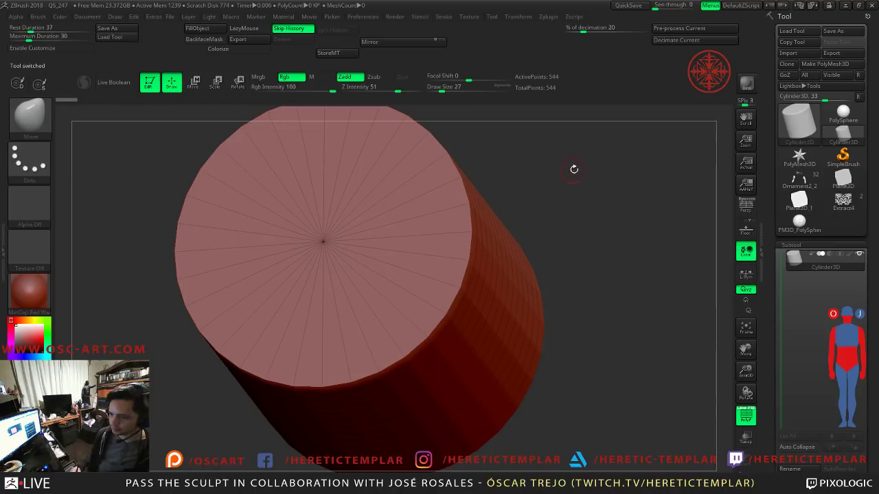
click(826, 64)
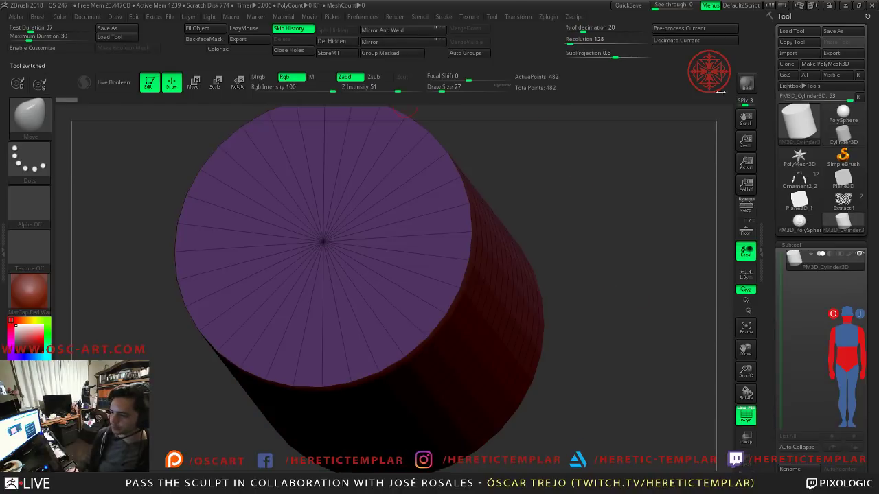
Step: Subdivide the cylinder mesh five times and step down to subdivision level 4
key(ctrl+d)
key(ctrl+d)
key(ctrl+d)
key(ctrl+d)
key(ctrl+d)
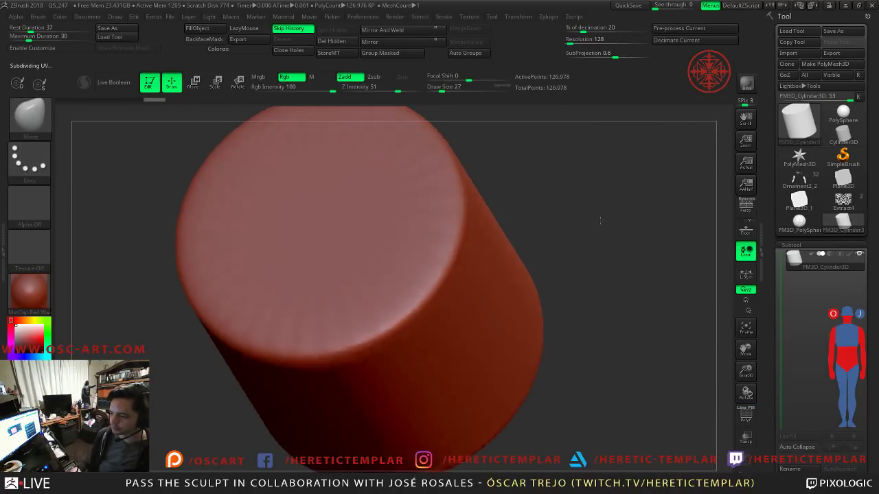
scroll(790, 343, down, 5)
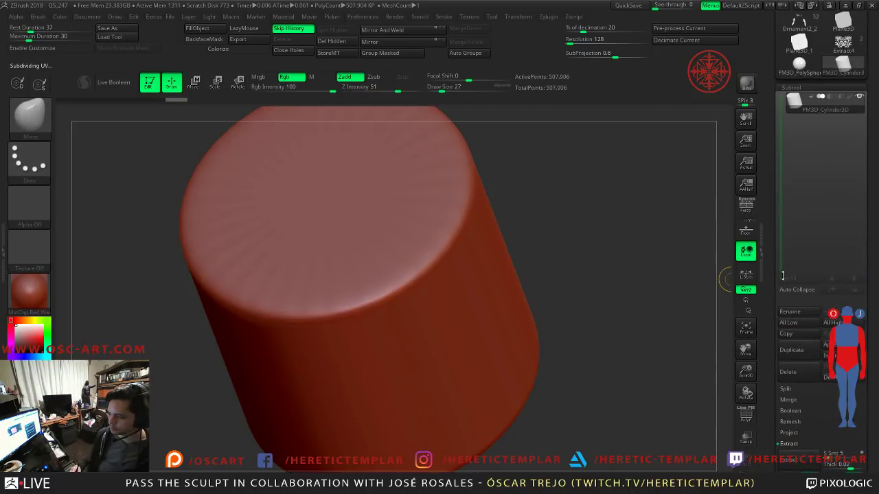
key(shift+d)
key(shift+d)
key(shift+d)
key(d)
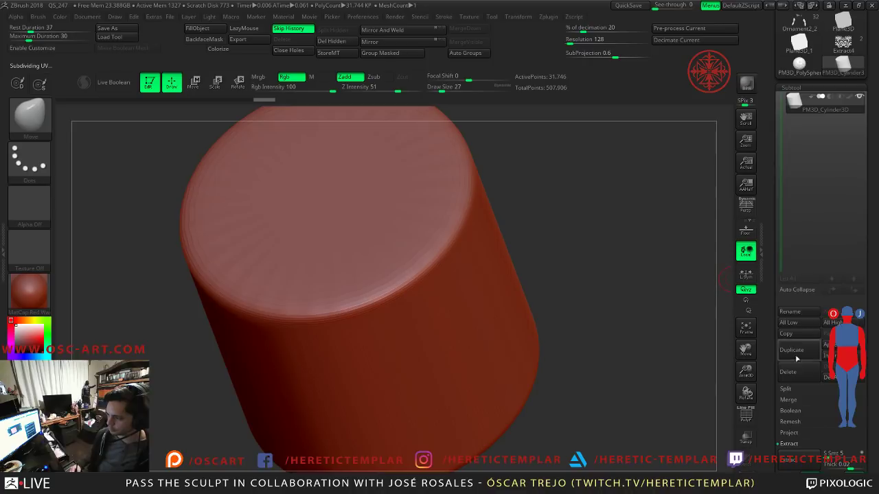
Step: Delete the cylinder's subdivision levels below level 4 in its geometry settings
scroll(781, 311, down, 3)
click(795, 295)
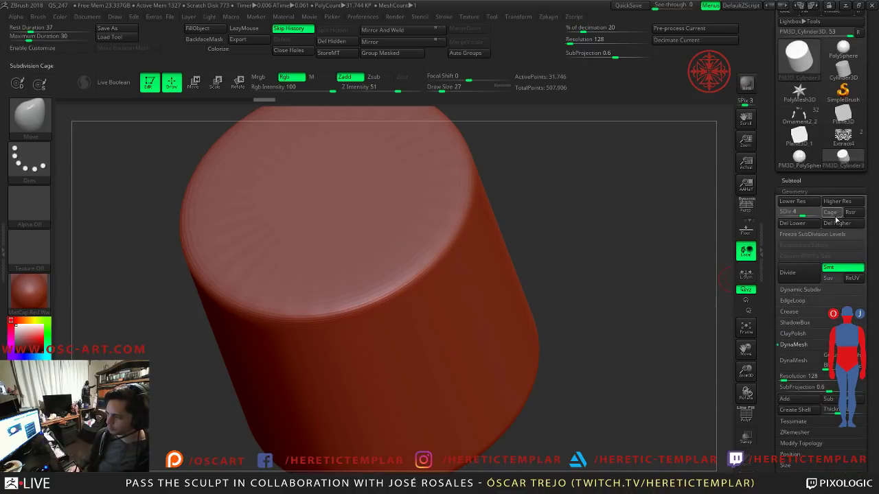
click(811, 225)
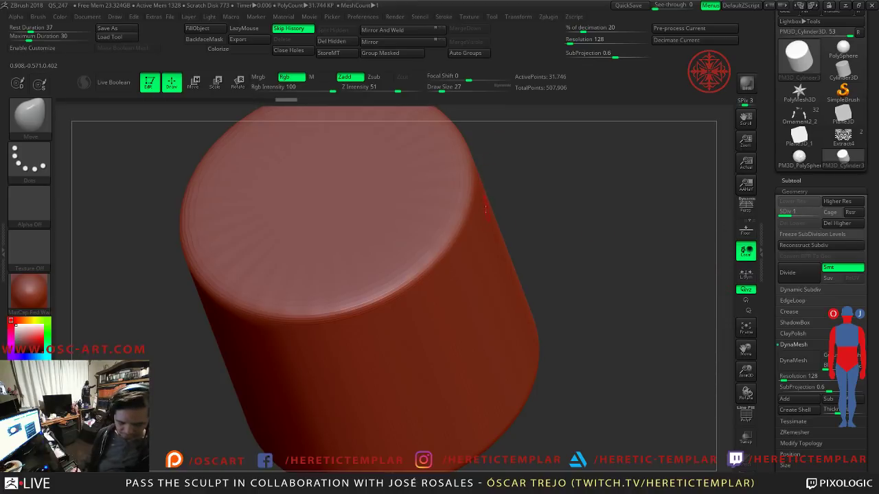
drag(508, 172, 585, 187)
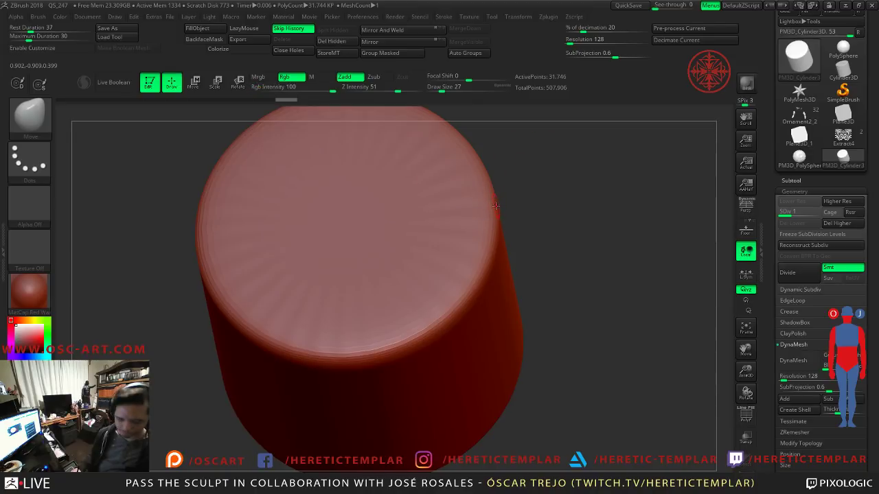
Step: Delete the cylinder's lower subdivision levels and insert a small sphere from the IMM Primitives brush on its end face
key(b)
key(i)
key(p)
key(Left)
key(Left)
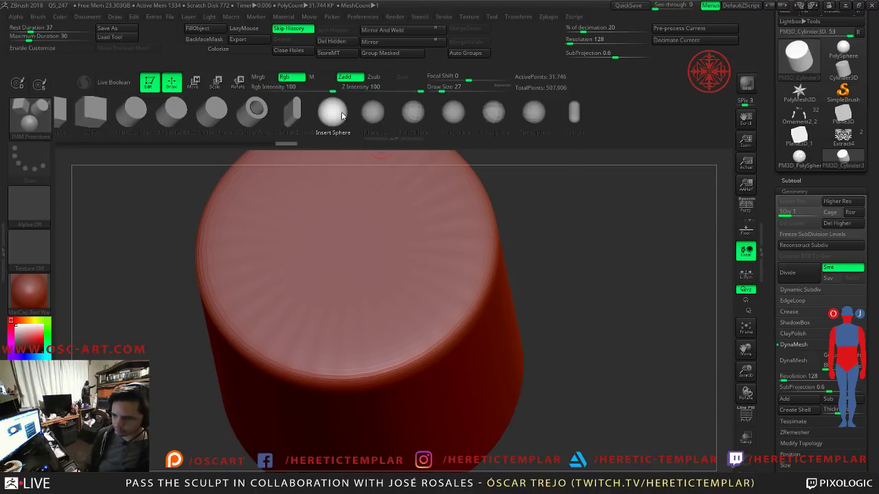
click(347, 243)
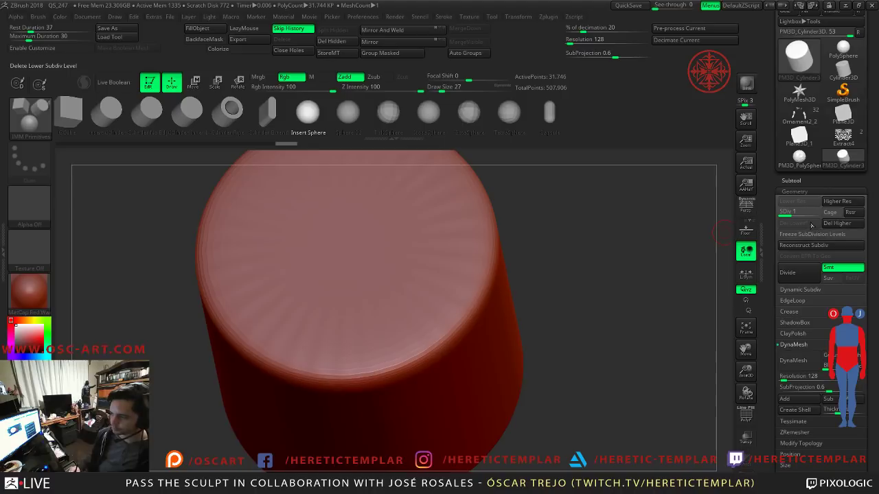
click(816, 213)
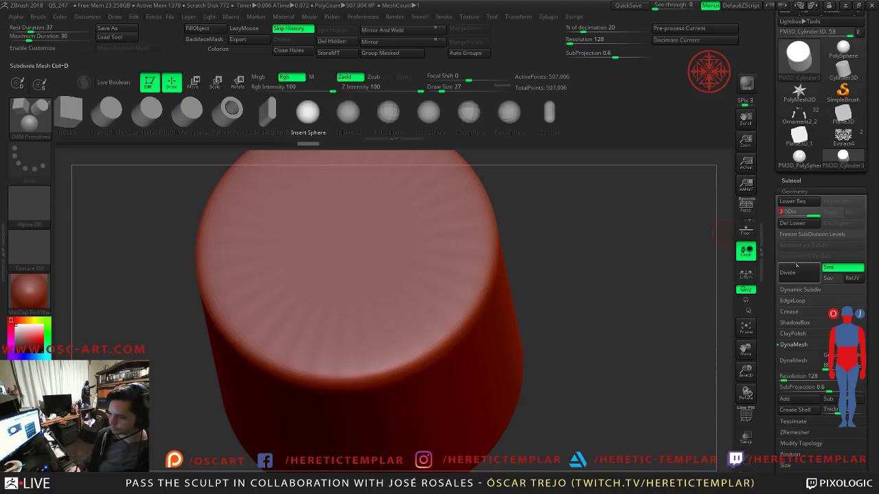
click(793, 223)
drag(357, 243, 385, 257)
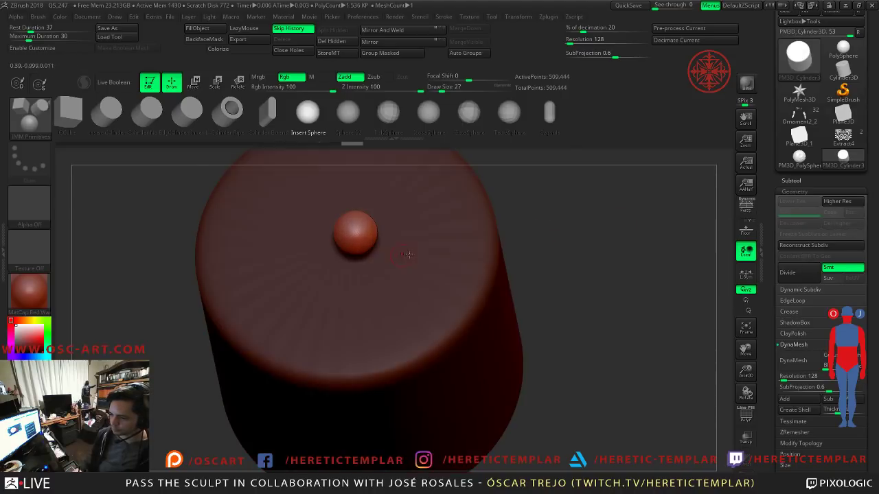
Step: Isolate the inserted sphere and split the hidden cylinder off into its own subtool
drag(585, 239, 581, 209)
key(b)
key(m)
key(v)
ctrl+shift+click(359, 205)
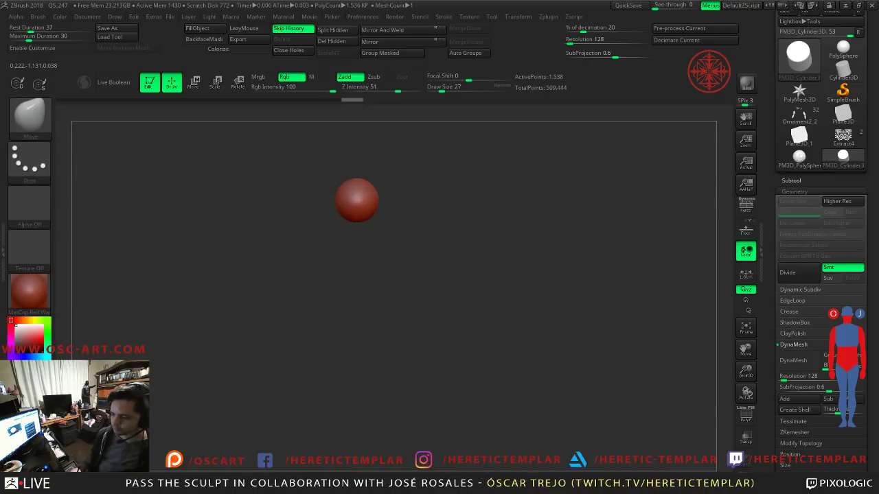
click(792, 181)
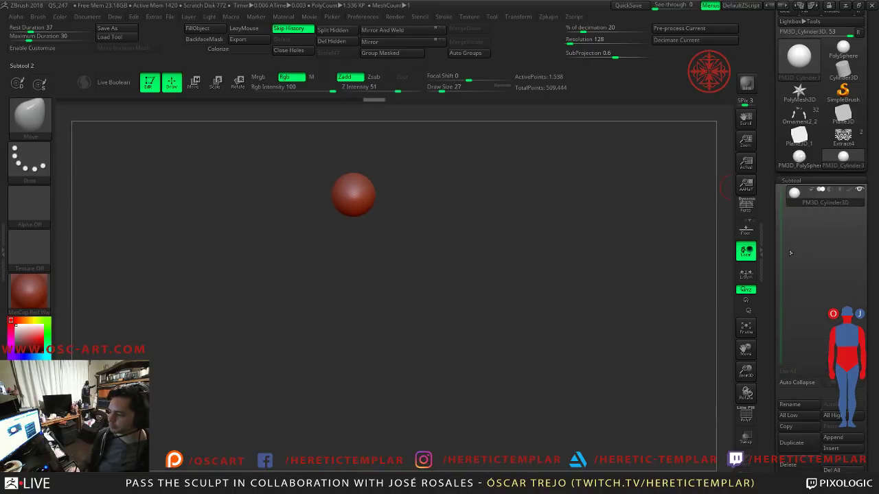
click(333, 29)
Step: Duplicate the sphere repeatedly within its subtool to build a round, overlapping cluster on the cylinder's end face
alt+drag(556, 174, 527, 218)
key(s)
drag(333, 245, 351, 246)
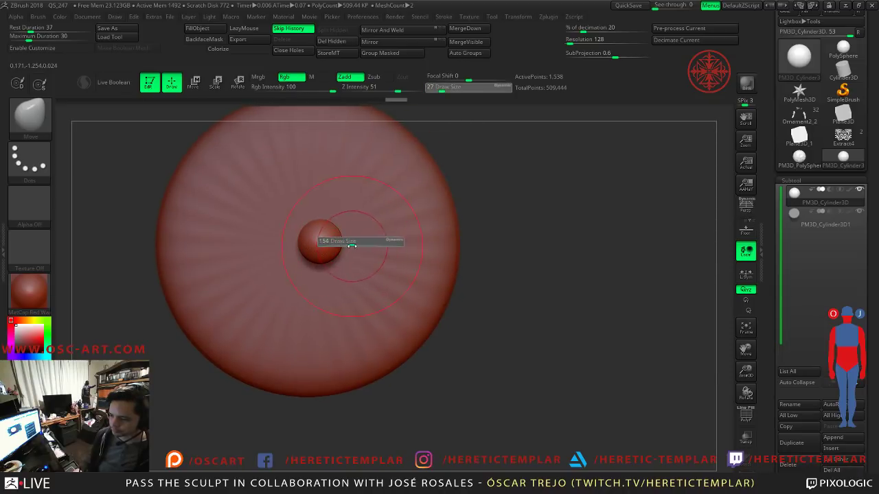
key(w)
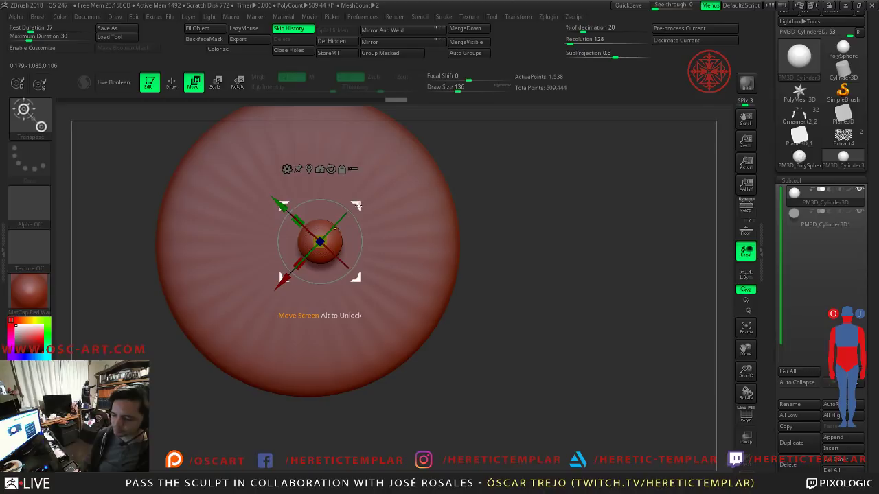
ctrl+drag(319, 241, 347, 222)
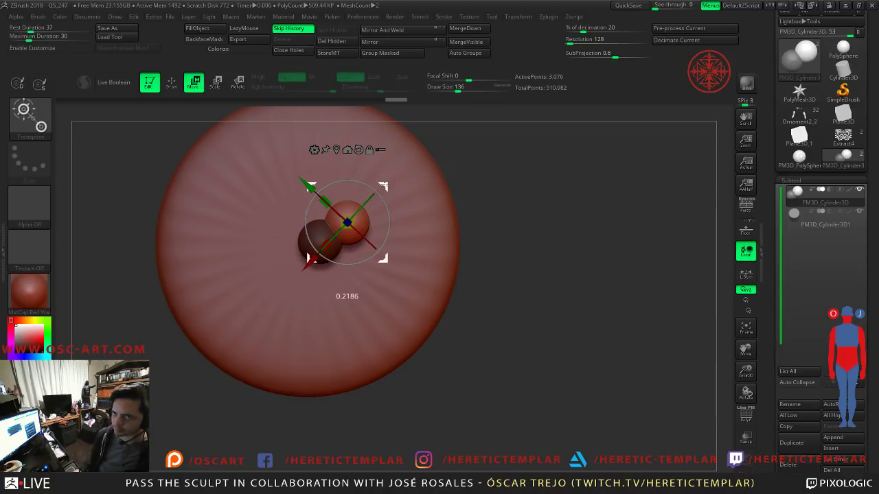
mouse_move(384, 185)
ctrl+mouse_down()
mouse_move(397, 232)
mouse_move(313, 200)
mouse_move(357, 226)
mouse_move(388, 179)
mouse_move(315, 165)
mouse_move(320, 160)
ctrl+mouse_up()
mouse_move(497, 187)
mouse_down()
mouse_move(596, 207)
mouse_move(540, 204)
mouse_move(481, 224)
mouse_move(483, 245)
mouse_move(510, 201)
mouse_move(506, 233)
mouse_up()
Step: Pull and twist the sphere cluster into an irregular knotted shape with brush strokes, using a draw size up to 257
key(q)
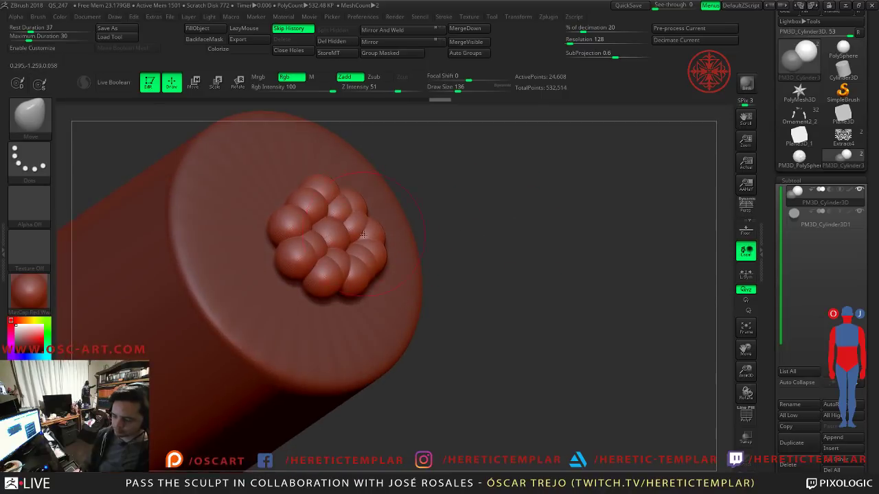
key(b)
key(s)
key(h)
key(s)
drag(325, 245, 332, 244)
mouse_move(330, 242)
mouse_down()
mouse_move(349, 230)
mouse_move(353, 237)
mouse_move(343, 245)
mouse_up()
key(s)
drag(339, 240, 311, 256)
drag(354, 228, 332, 241)
right_drag(332, 241, 384, 228)
mouse_move(384, 230)
mouse_down()
mouse_move(397, 225)
mouse_move(352, 237)
mouse_move(390, 219)
mouse_move(358, 246)
mouse_move(380, 230)
mouse_move(386, 240)
mouse_up()
drag(400, 237, 366, 224)
drag(373, 230, 352, 227)
drag(406, 254, 392, 243)
mouse_move(219, 269)
right_down()
mouse_move(330, 254)
mouse_move(453, 215)
mouse_move(481, 249)
mouse_move(401, 248)
right_up()
Step: Reposition the knotted cluster against the cylinder's end face with the transform gizmo
key(r)
drag(293, 222, 323, 236)
key(w)
right_drag(359, 200, 501, 202)
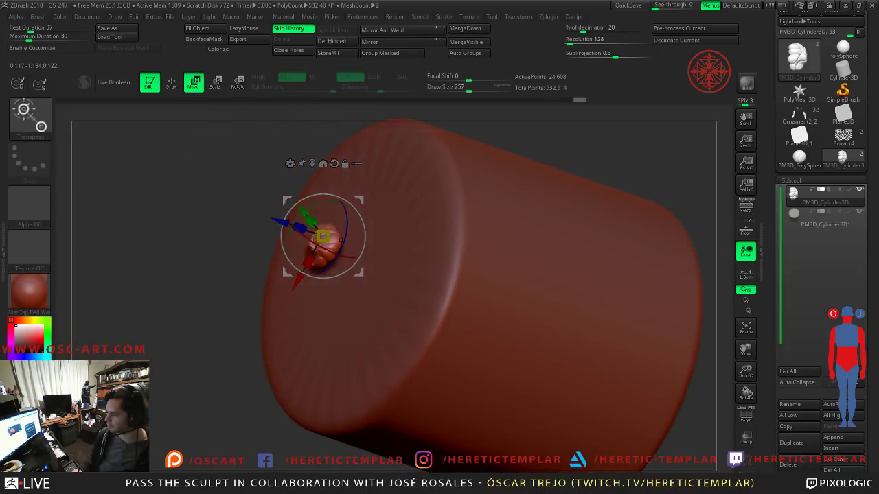
Step: Subtract the cluster from the cylinder with Live Boolean, ordering it below the cylinder and sinking it into the end face
click(113, 83)
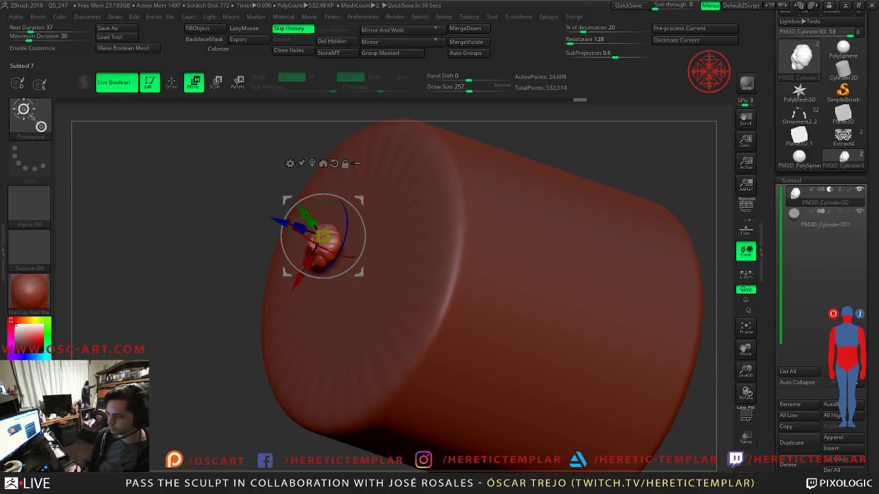
click(854, 383)
drag(283, 222, 300, 228)
drag(480, 129, 575, 176)
Step: Duplicate the cluster as a separate subtool, offset the copy about 0.2 and set it to subtraction against the cylinder
ctrl+drag(408, 251, 439, 200)
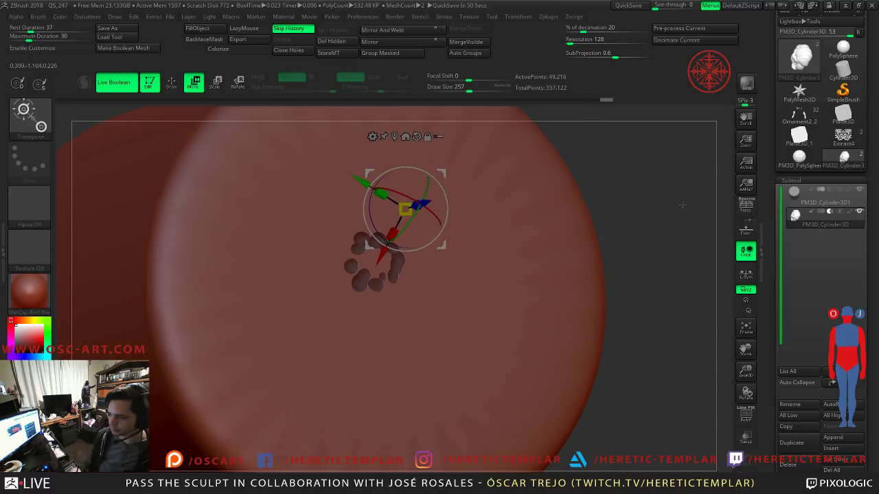
key(ctrl+z)
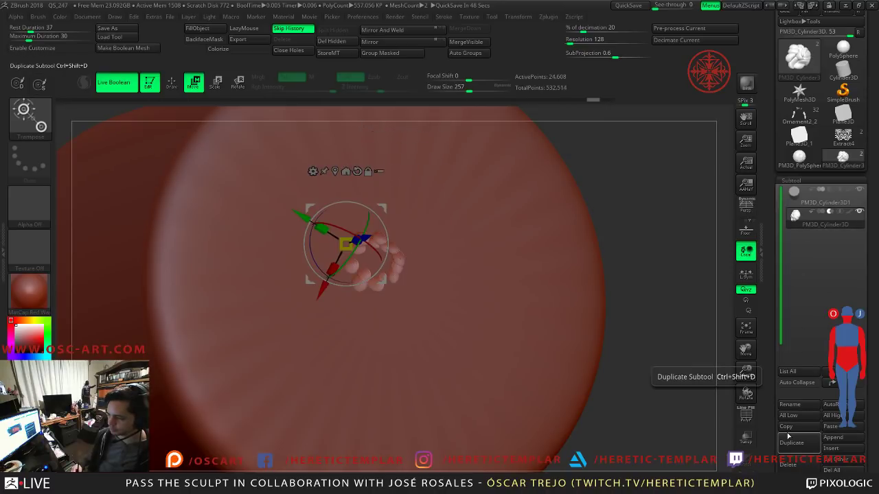
click(791, 443)
drag(400, 246, 430, 290)
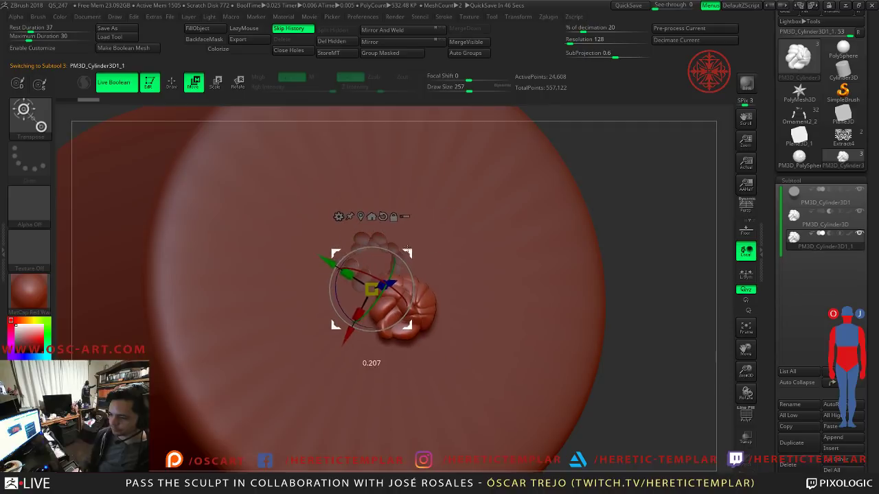
click(830, 235)
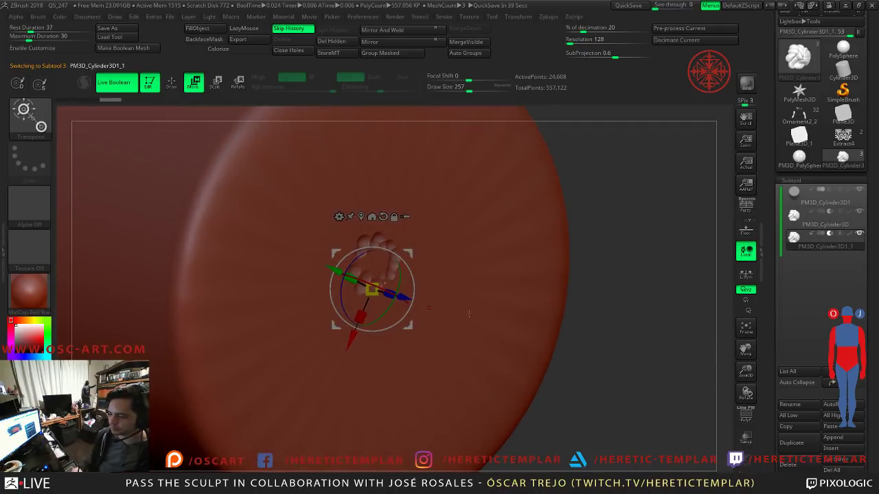
drag(407, 297, 401, 296)
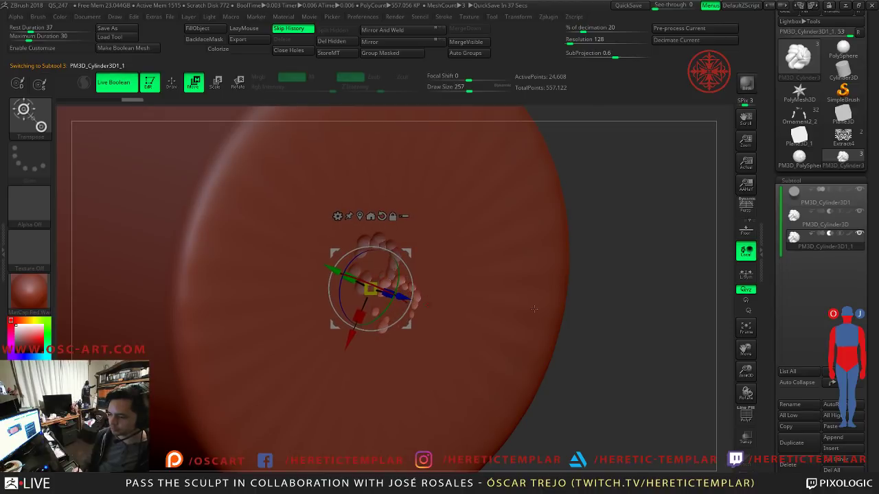
Step: Reshape the second subtraction cluster with the Move brush at draw size 163 to vary its cut in the end face
key(f)
key(q)
key(ctrl+z)
key(ctrl+shift+z)
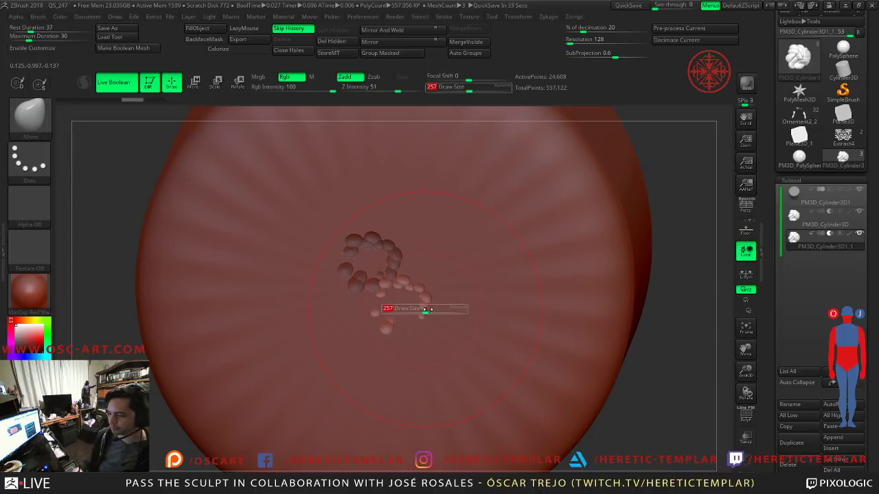
key(ctrl+shift+z)
key(ctrl+shift+z)
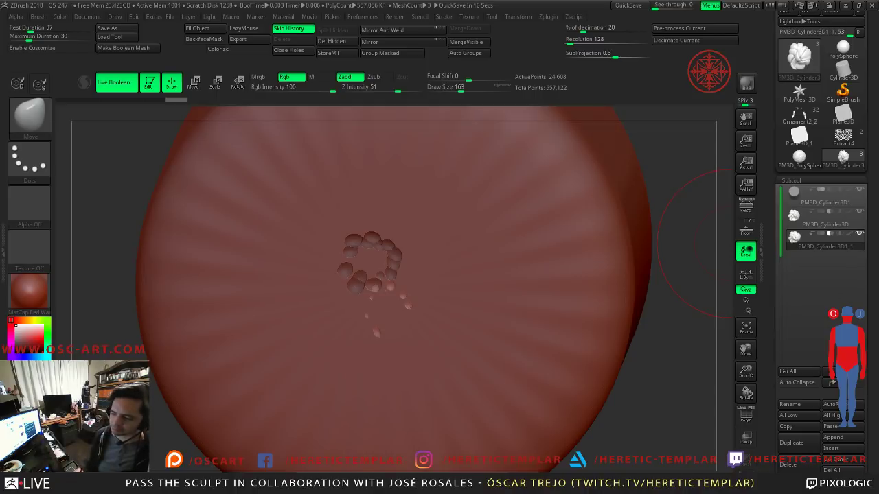
drag(85, 275, 112, 261)
mouse_move(393, 281)
mouse_down()
mouse_move(405, 324)
mouse_move(392, 298)
mouse_up()
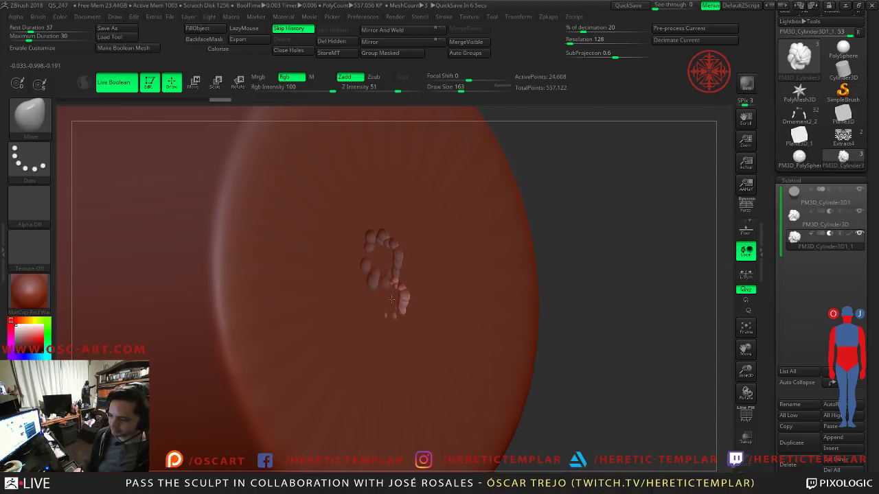
drag(590, 296, 422, 296)
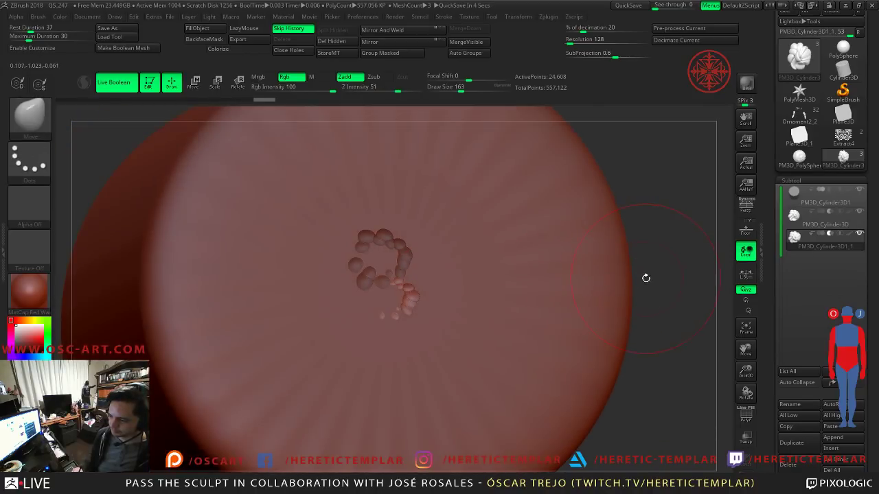
Step: Delete the carved cylinder model and the PM3D_PolySphere model
click(843, 135)
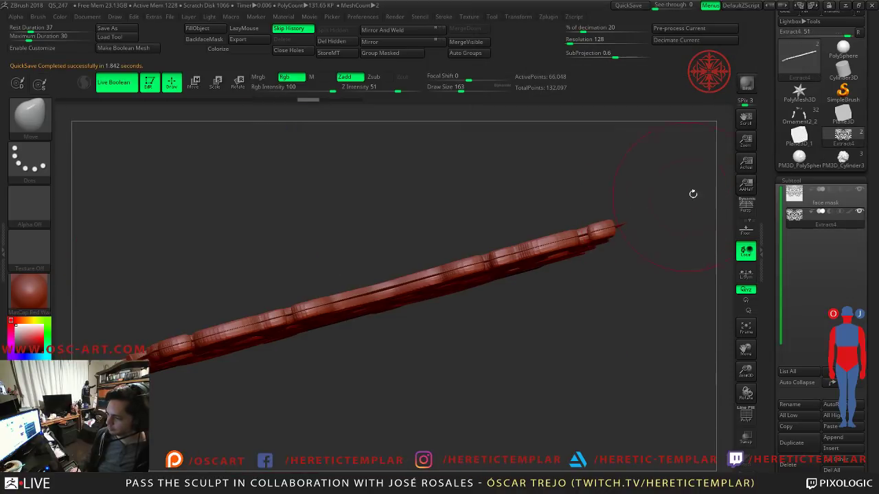
click(843, 156)
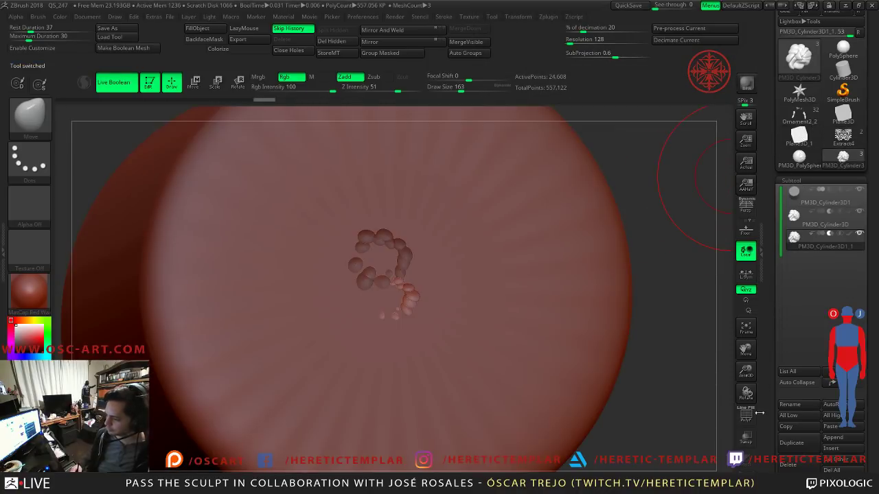
click(788, 465)
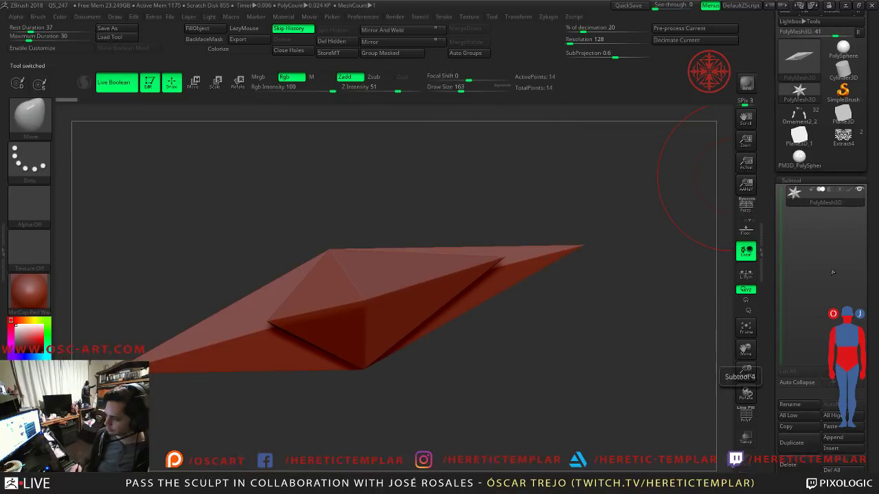
click(801, 158)
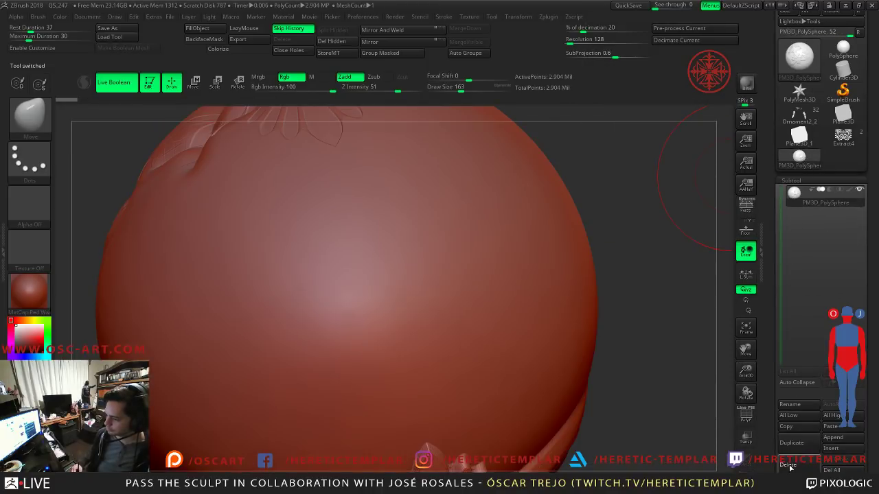
click(789, 464)
Step: Switch to the Ornament2_2 creature model
click(799, 114)
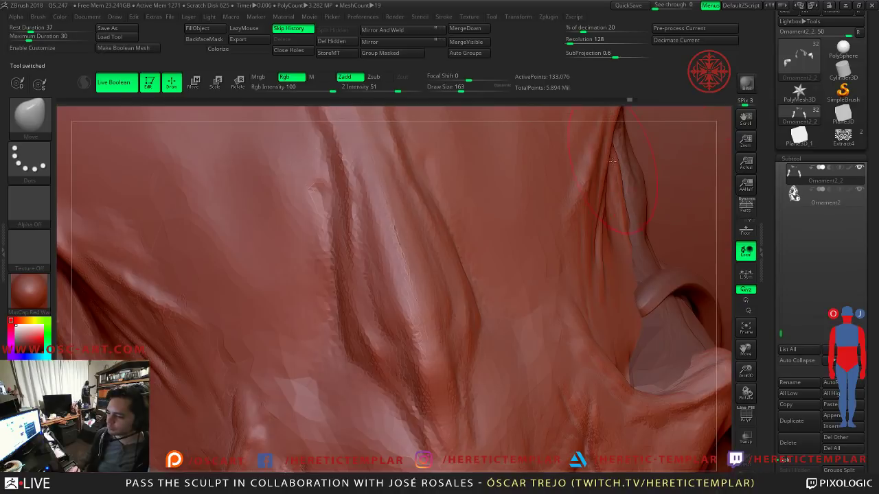
drag(607, 379, 597, 351)
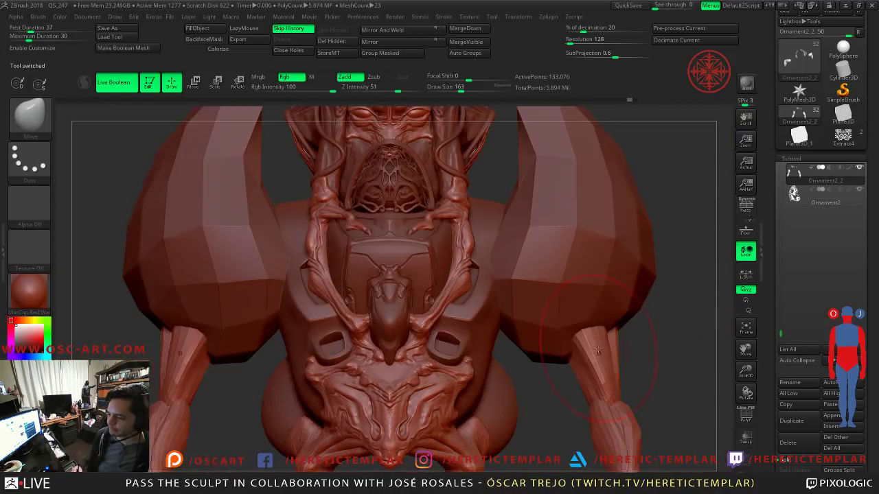
drag(108, 212, 162, 247)
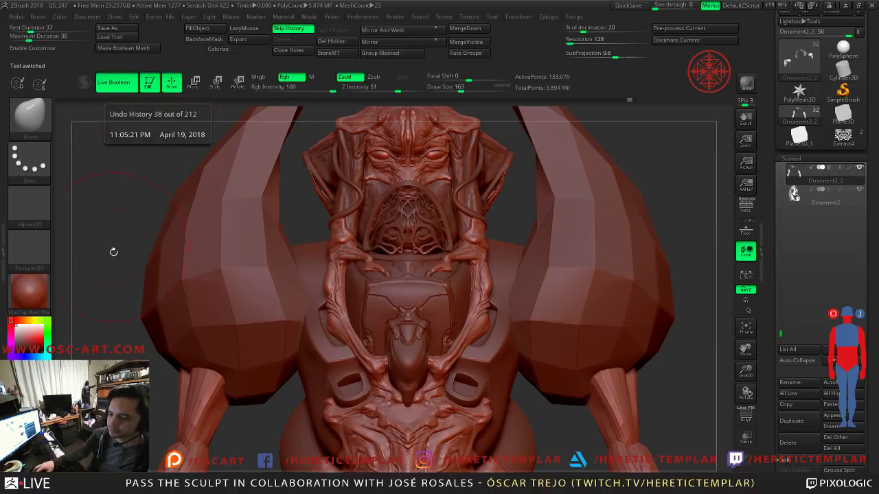
Step: Select the chest plate subtool PM3D_Sphere3D21 and try a grey MatCap and the chalk material on the creature
click(28, 295)
click(139, 131)
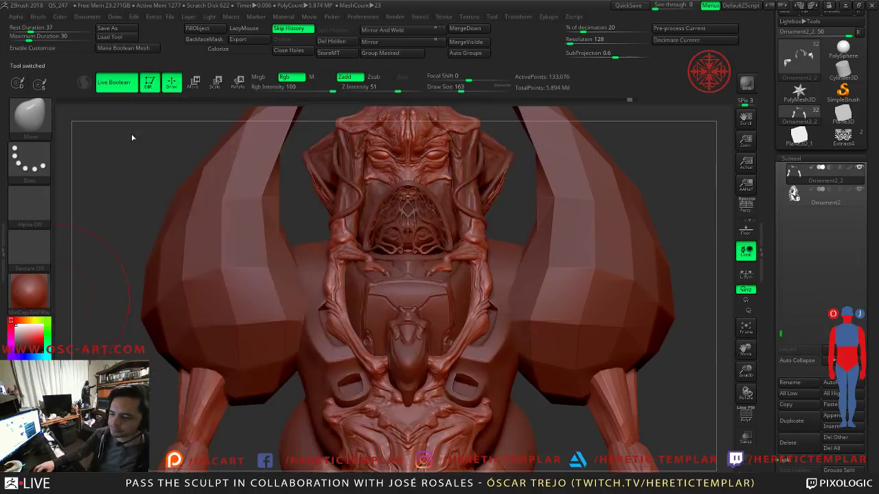
alt+click(422, 291)
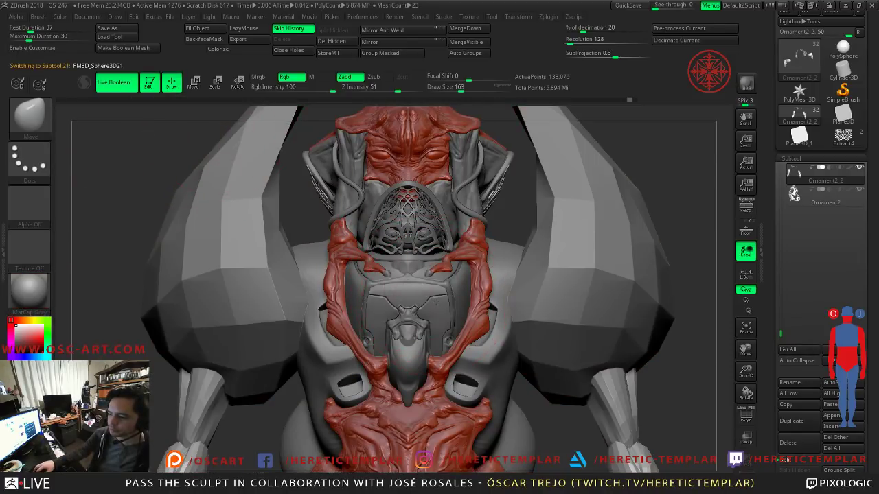
click(44, 296)
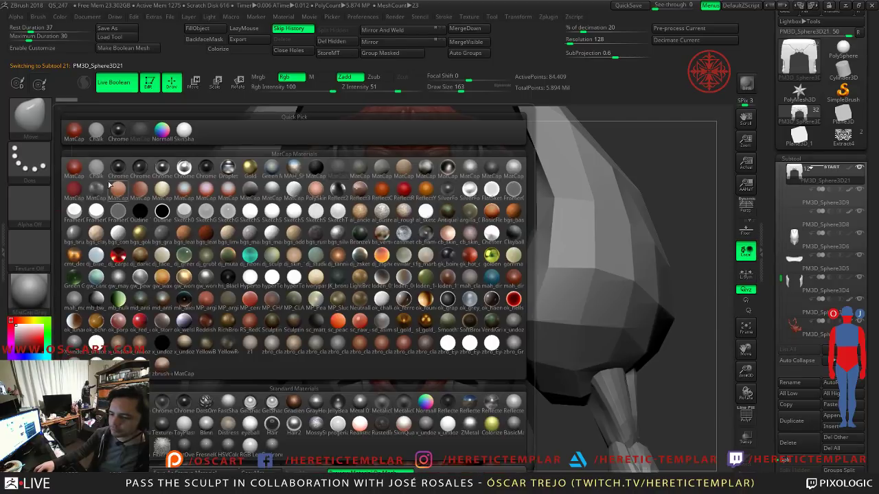
click(87, 177)
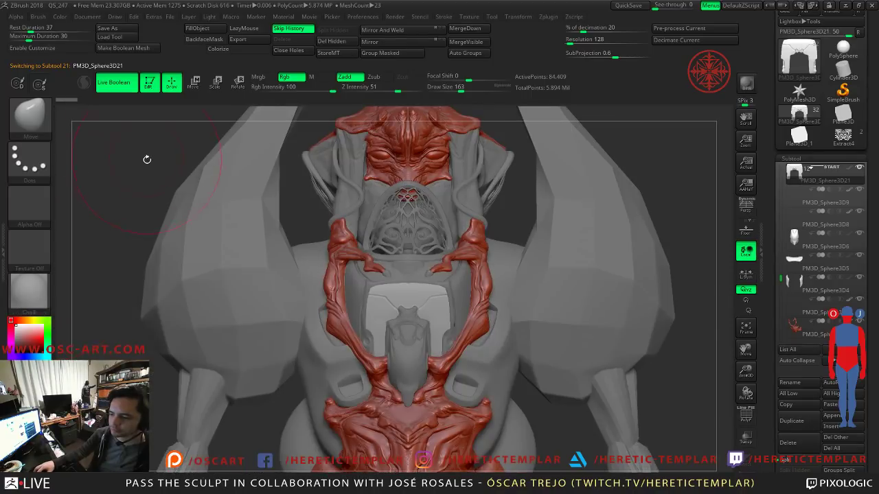
Step: Fill the chest plate with the MatCap Red Wax material only, with Colorize enabled, and select the PM3D_Sphere3D5 piece above it
click(48, 294)
click(76, 169)
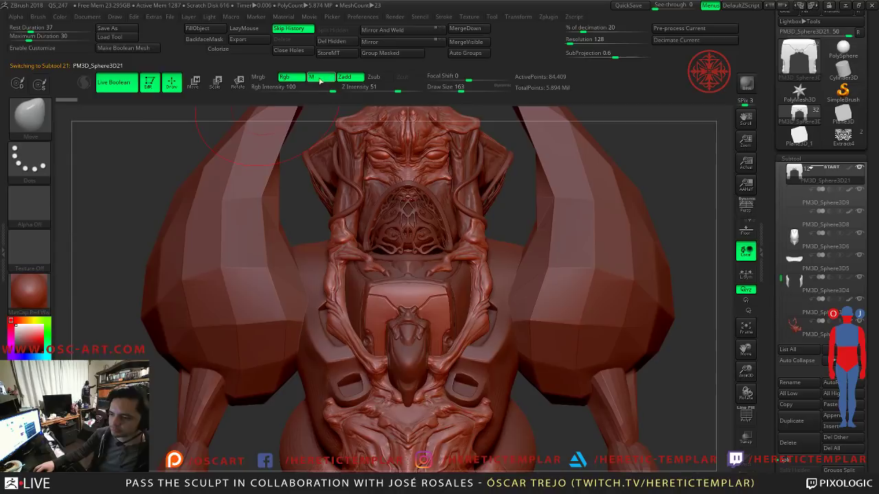
click(226, 49)
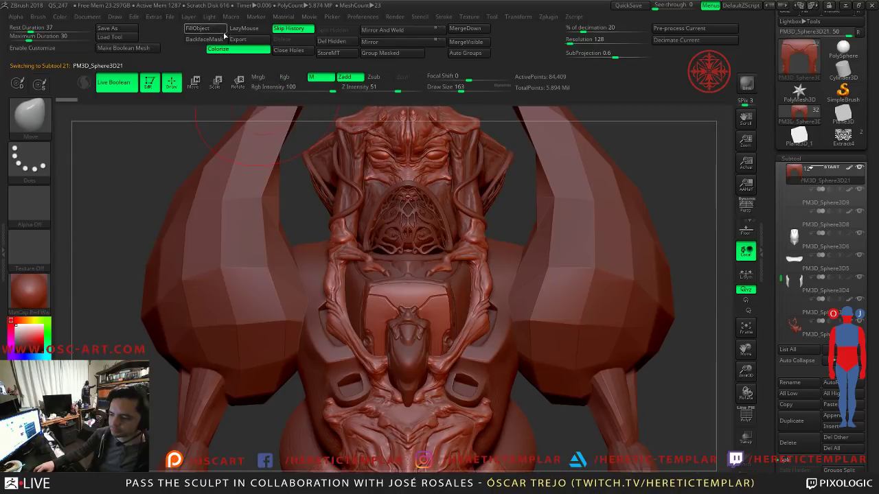
alt+click(396, 268)
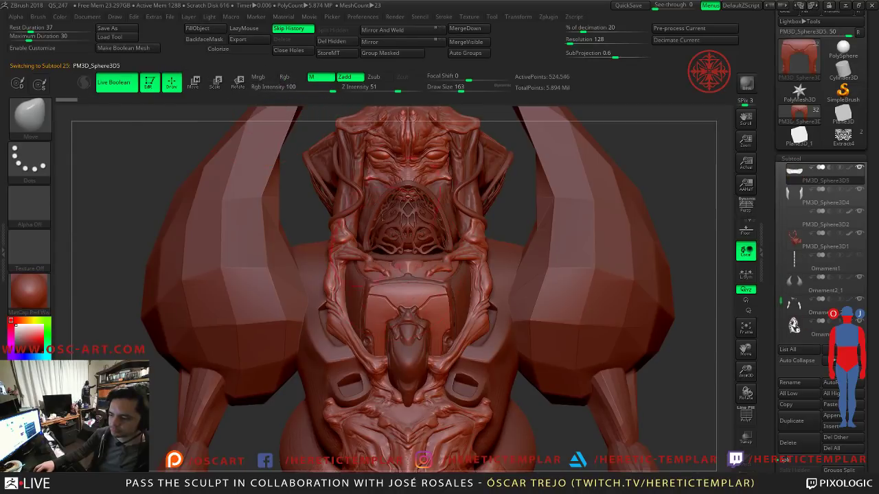
Step: Enable Colorize on the PM3D_Sphere3D5 and PM3D_Sphere3D4 pieces and switch the active material to MatCap Gray
click(236, 48)
alt+click(498, 254)
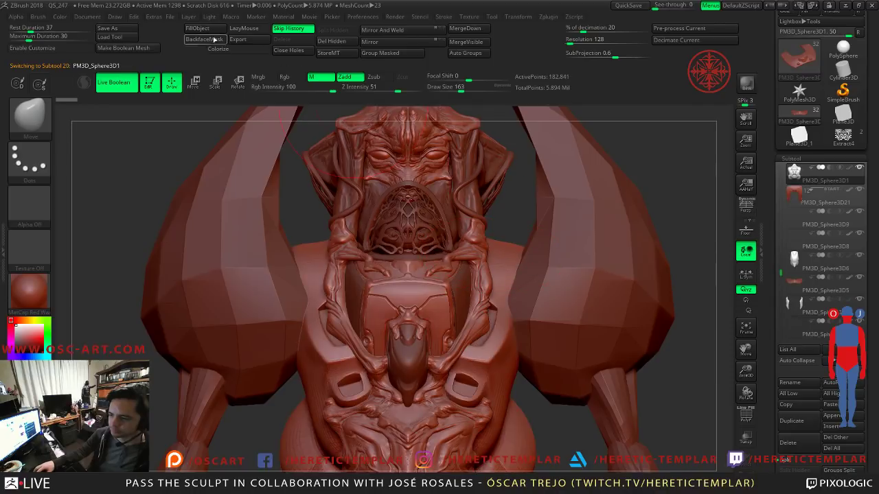
alt+click(352, 264)
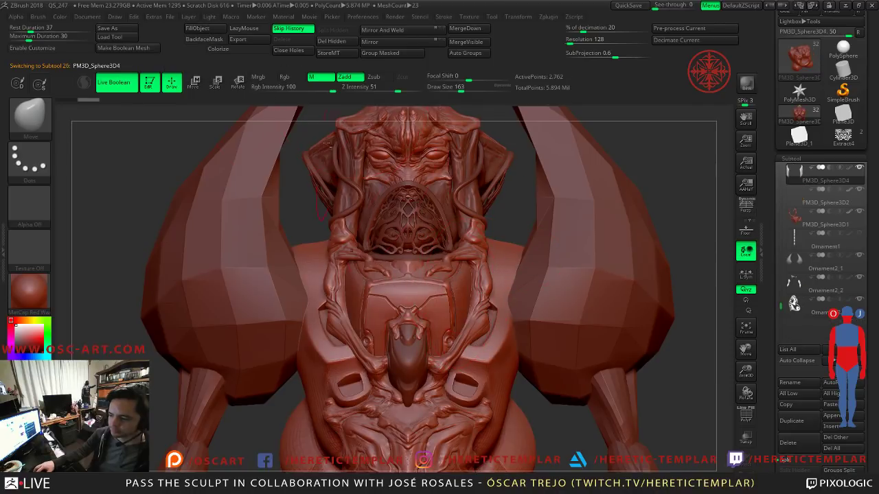
click(217, 48)
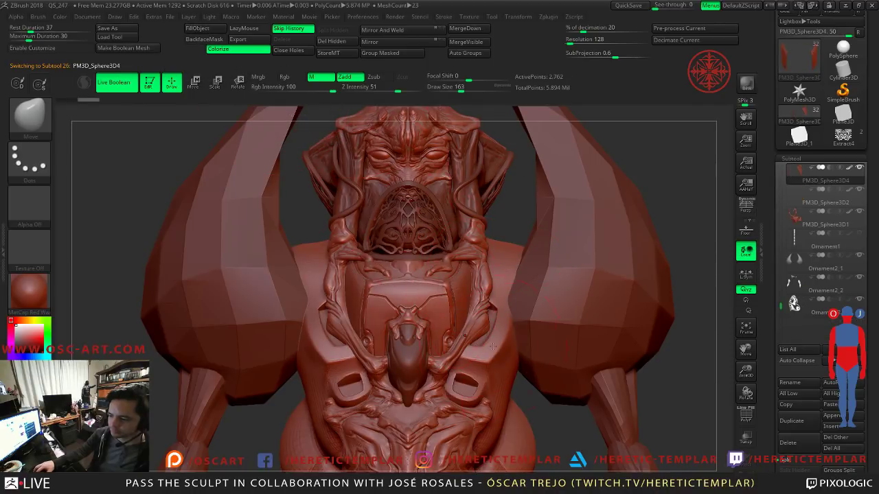
click(28, 292)
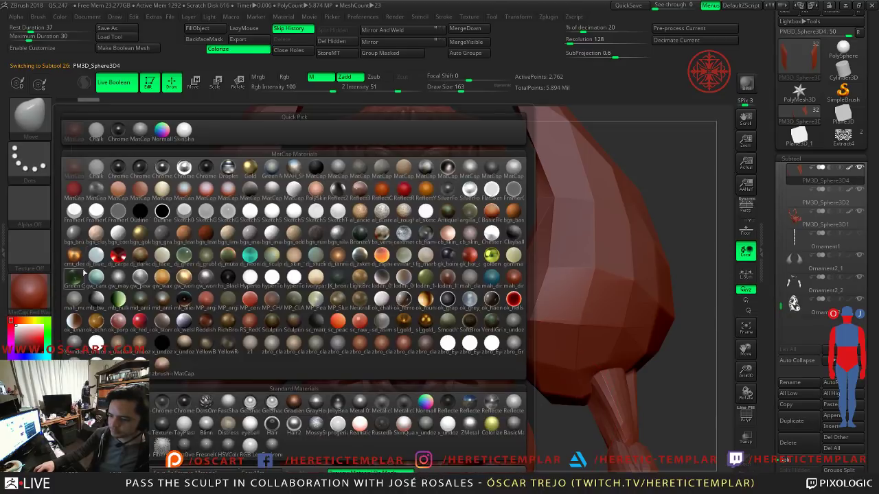
click(140, 131)
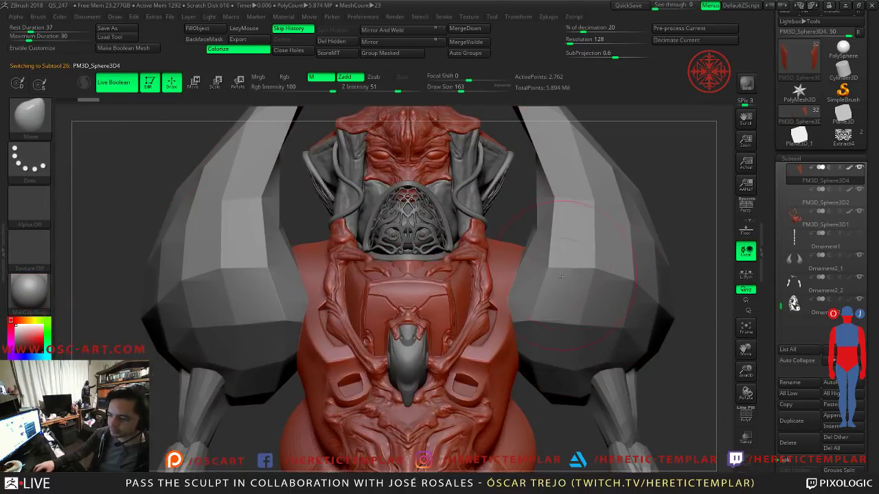
Step: Enable Colorize on the chest centerpiece PM3D_Sphere3D6 with MatCap Red Wax active, then set the active material back to MatCap Gray
alt+click(407, 353)
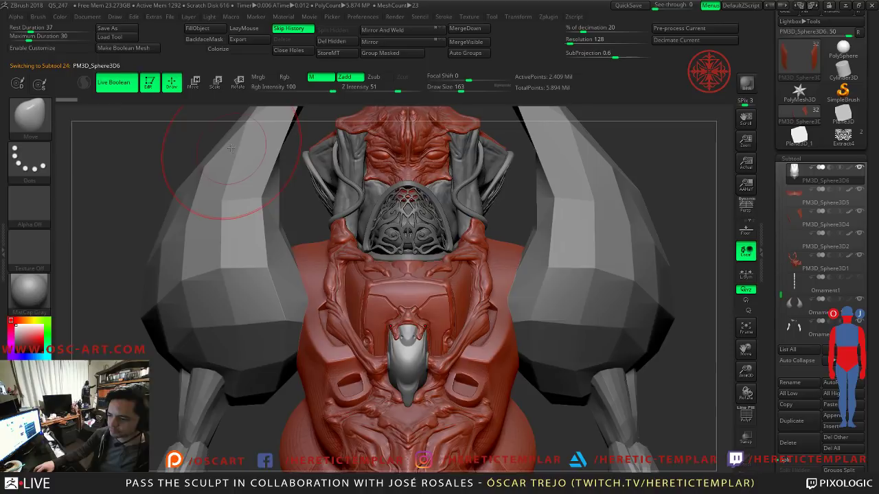
click(43, 290)
click(81, 159)
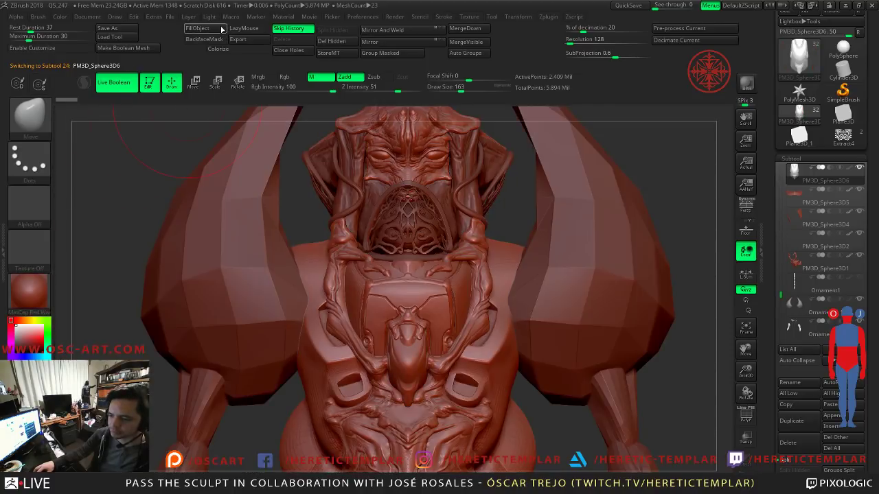
click(219, 49)
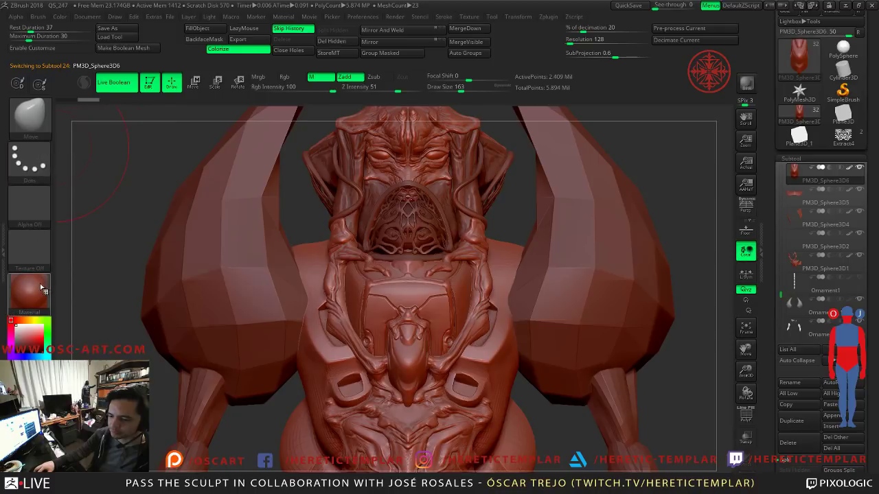
click(42, 290)
click(174, 147)
alt+drag(686, 283, 527, 254)
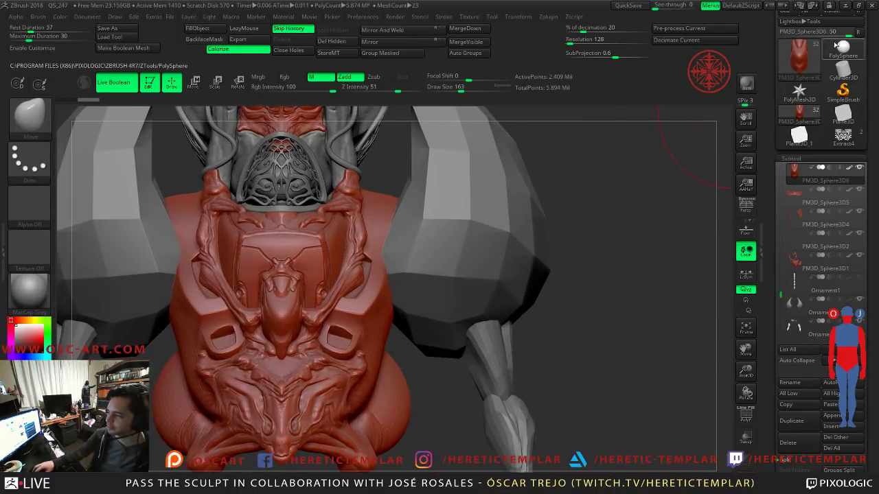
Step: Select the forearm subtool Ornament2_2 and rename it as Arms
scroll(838, 43, up, 3)
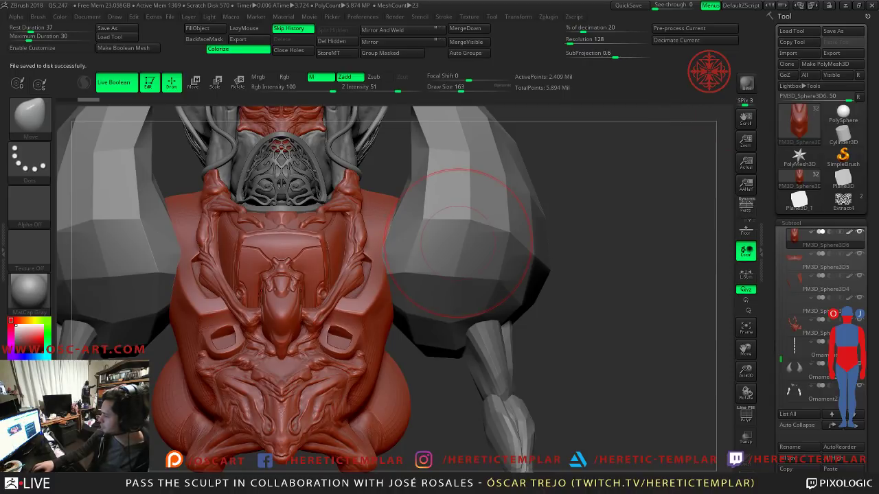
ctrl+right_drag(547, 276, 457, 291)
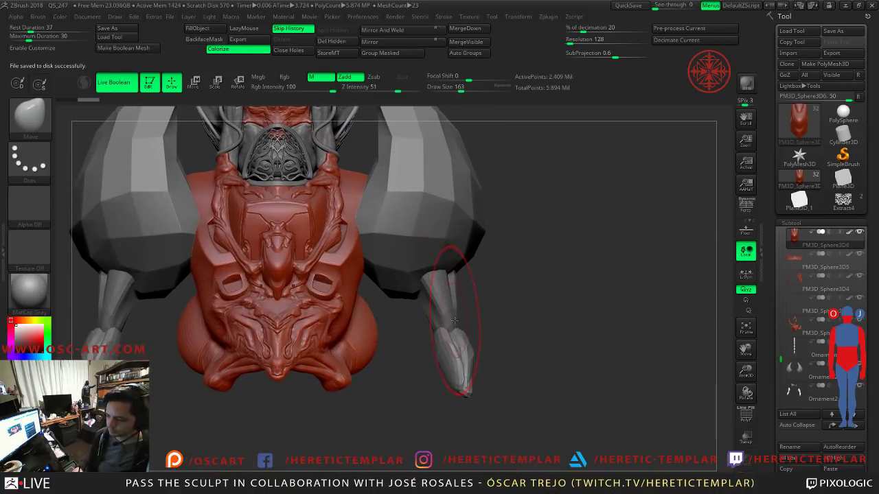
alt+click(451, 316)
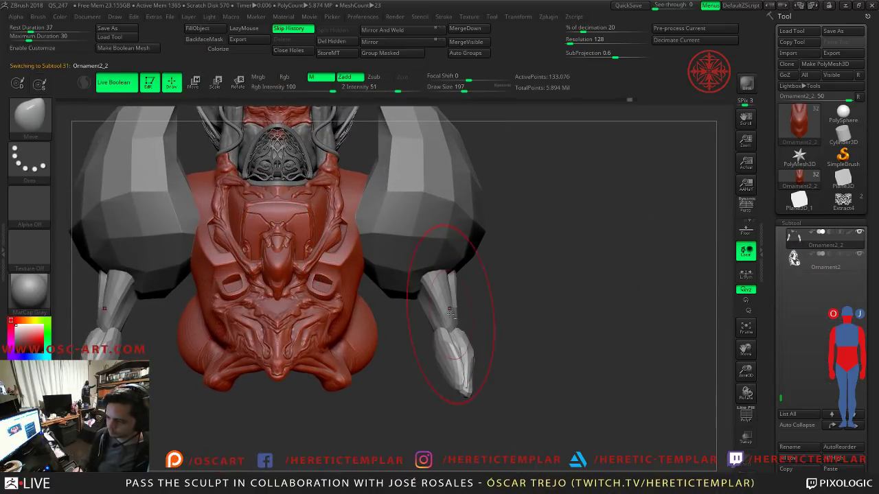
click(788, 447)
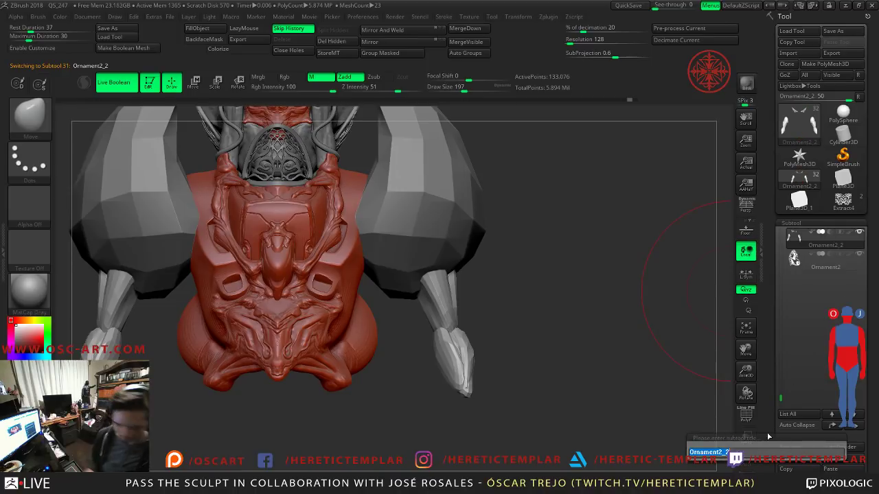
text(Arms)
key(Return)
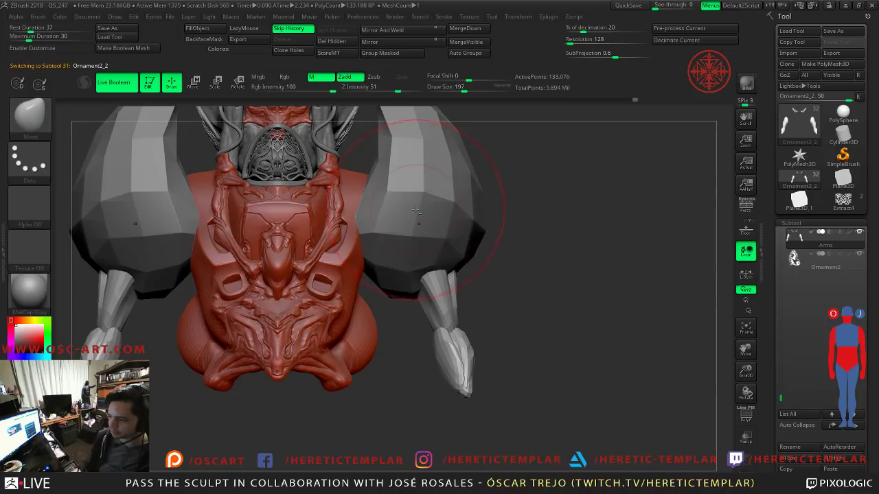
Step: Select the shoulder subtool Ornament2_1 and rename it as Shoulers
key(alt+Up)
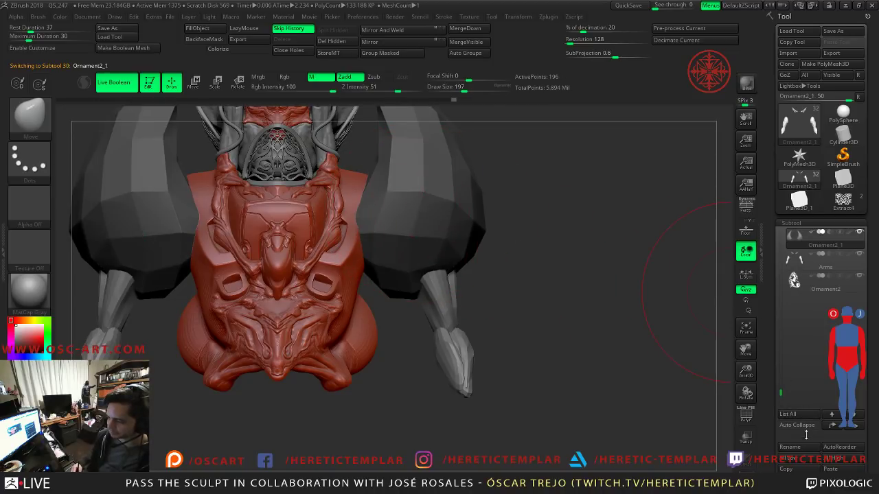
click(802, 450)
text(shoulers)
key(Return)
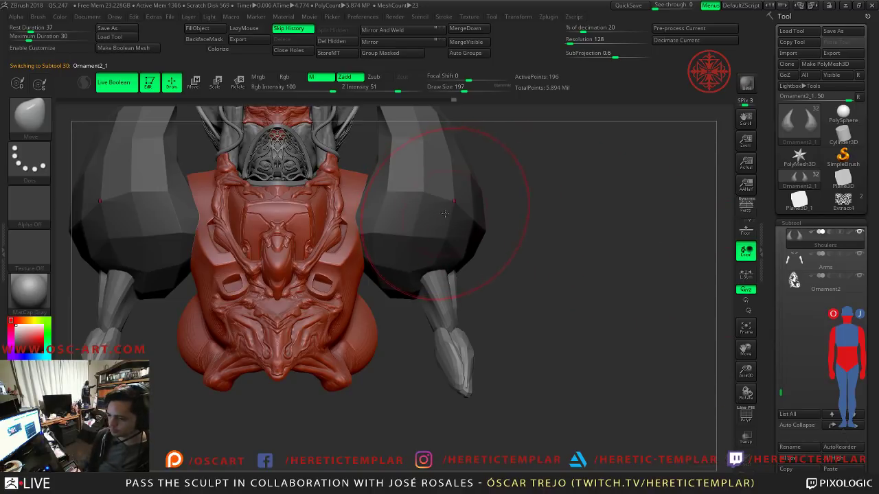
Step: Set the draw size to 128 and choose the SnakeHook brush for sculpting the shoulder pieces
ctrl+drag(528, 200, 532, 214)
alt+drag(529, 219, 525, 272)
key(s)
drag(417, 278, 412, 280)
mouse_move(527, 165)
alt+mouse_down()
mouse_move(521, 217)
mouse_move(449, 231)
mouse_move(501, 220)
mouse_move(475, 245)
mouse_move(465, 298)
alt+mouse_up()
key(s)
drag(403, 335, 401, 335)
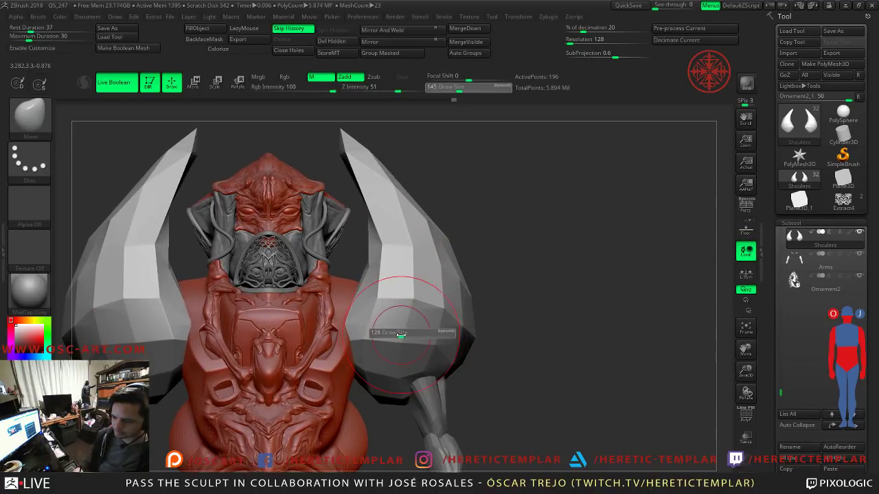
key(b)
key(s)
key(h)
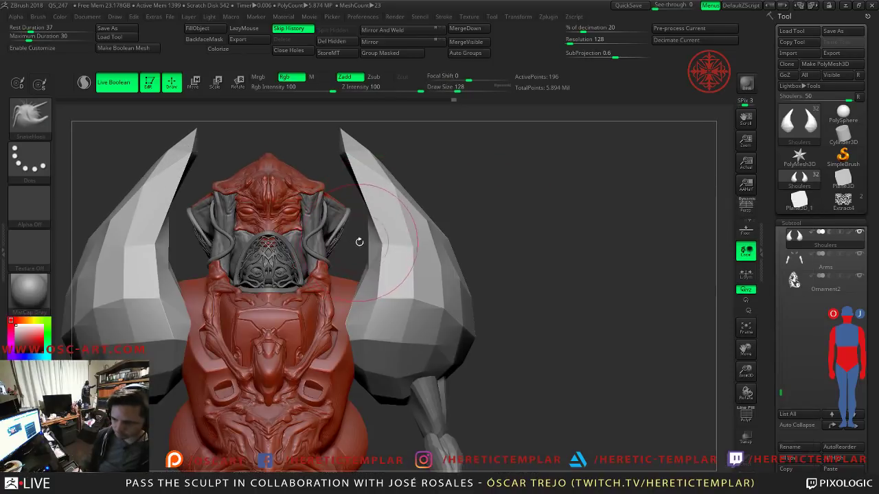
Step: Enable Sculptris Pro and pull the shoulder pieces upward with SnakeHook, then switch to the Move brush
key(backslash)
key(s)
mouse_move(364, 318)
mouse_down()
mouse_move(399, 314)
mouse_move(385, 300)
mouse_move(393, 234)
mouse_up()
key(s)
key(b)
key(m)
key(v)
Step: Smooth the faceted surfaces of the shoulder pieces from several angles with Sculptris Pro active
key(b)
key(d)
key(s)
key(s)
alt+drag(357, 152, 387, 309)
drag(548, 235, 484, 231)
mouse_move(371, 207)
shift+mouse_down()
mouse_move(361, 152)
mouse_move(376, 163)
mouse_move(421, 332)
shift+mouse_up()
key(s)
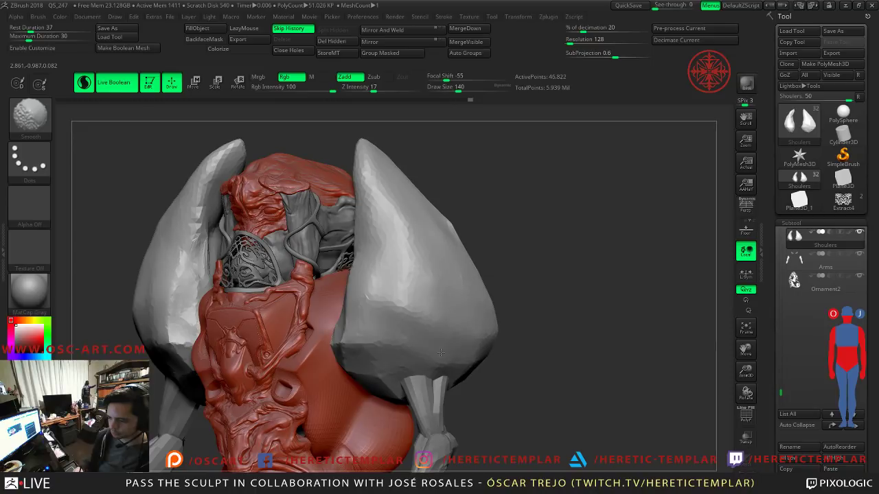
drag(462, 206, 483, 314)
drag(368, 386, 494, 376)
mouse_move(591, 392)
mouse_down()
mouse_move(498, 357)
mouse_move(442, 300)
mouse_up()
Step: Carve a long vertical crease down the outer side of the shoulder piece with DamStandard, redoing the first stroke
key(b)
key(d)
key(s)
mouse_move(353, 276)
mouse_down()
mouse_move(396, 277)
mouse_move(336, 253)
mouse_move(248, 245)
mouse_up()
key(s)
mouse_move(363, 196)
mouse_down()
mouse_move(347, 197)
mouse_move(359, 346)
mouse_up()
key(ctrl+z)
drag(362, 169, 344, 322)
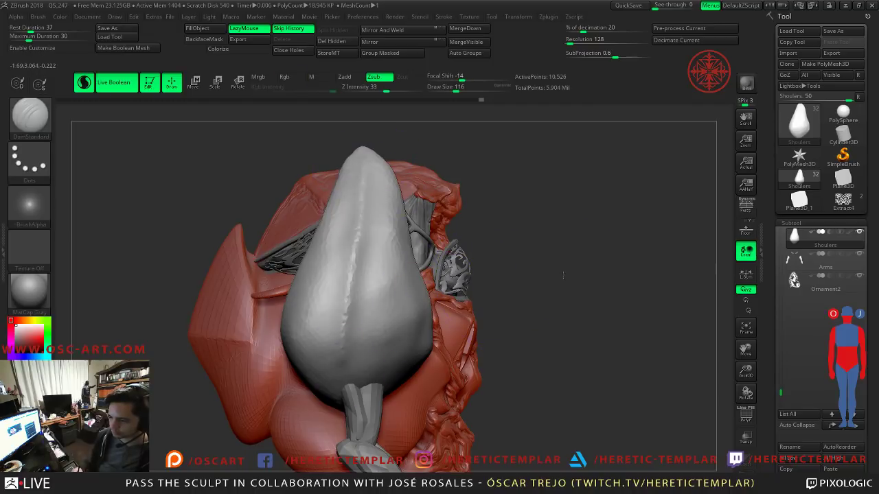
Step: Carve a crease across the lower front of the shoulders at draw size 68 and undo the extra stroke
shift+drag(573, 275, 494, 276)
drag(264, 337, 364, 349)
alt+drag(235, 264, 147, 247)
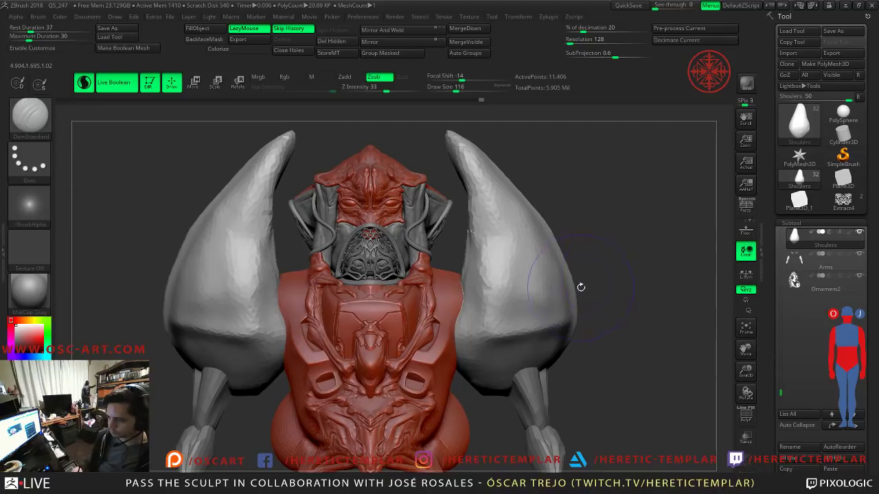
key(ctrl+z)
key(s)
drag(514, 333, 575, 308)
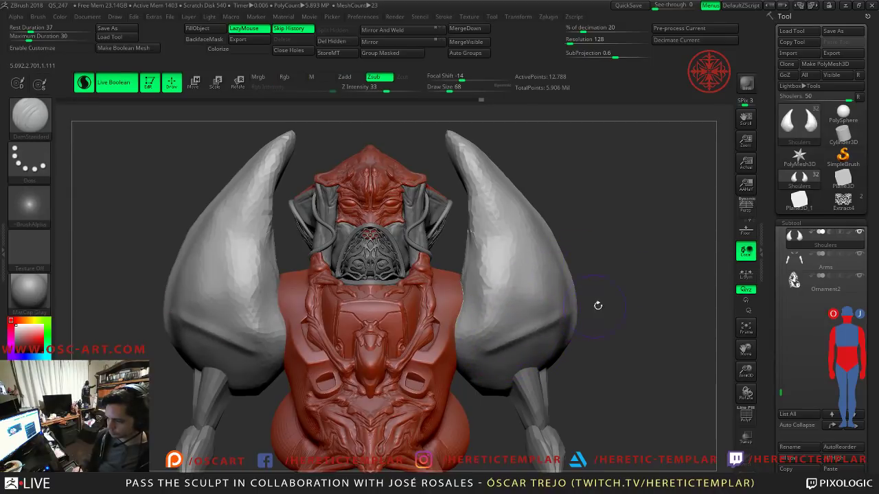
mouse_move(491, 352)
mouse_down()
mouse_move(471, 345)
mouse_move(463, 330)
mouse_move(482, 351)
mouse_up()
key(s)
key(ctrl+z)
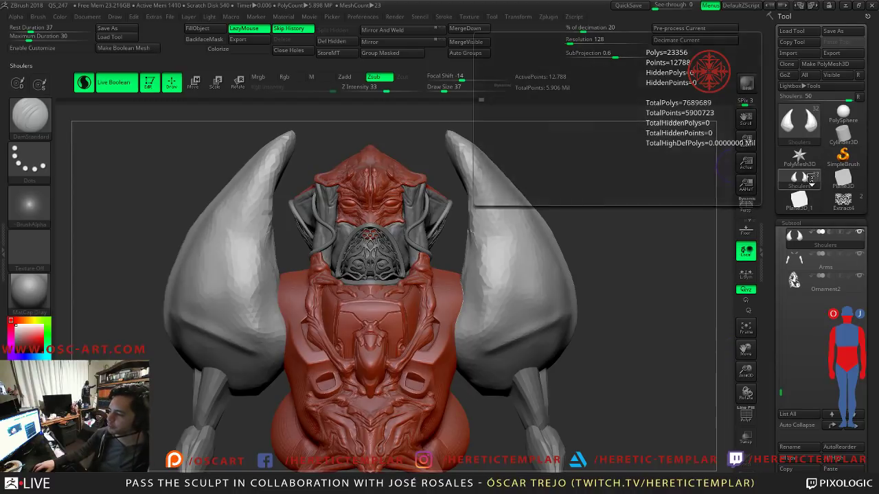
Step: Switch to the PolySphere model, convert it to a PolyMesh3D and subdivide it
click(842, 114)
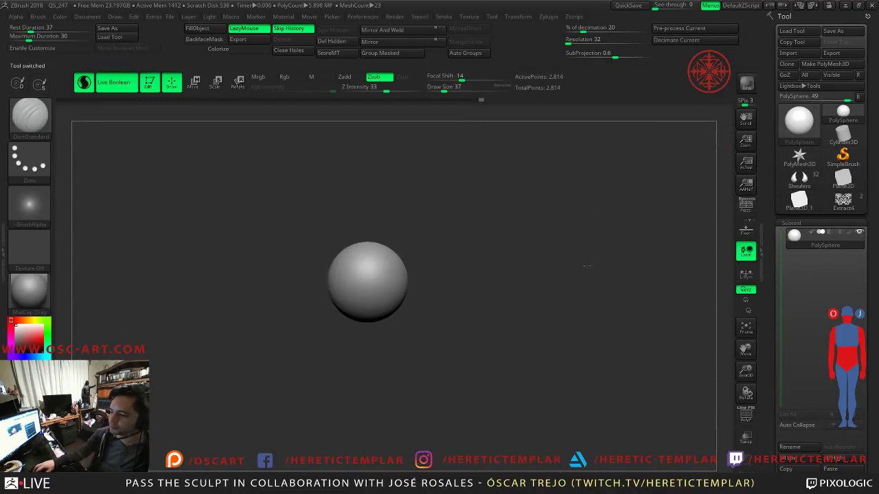
alt+drag(569, 251, 577, 301)
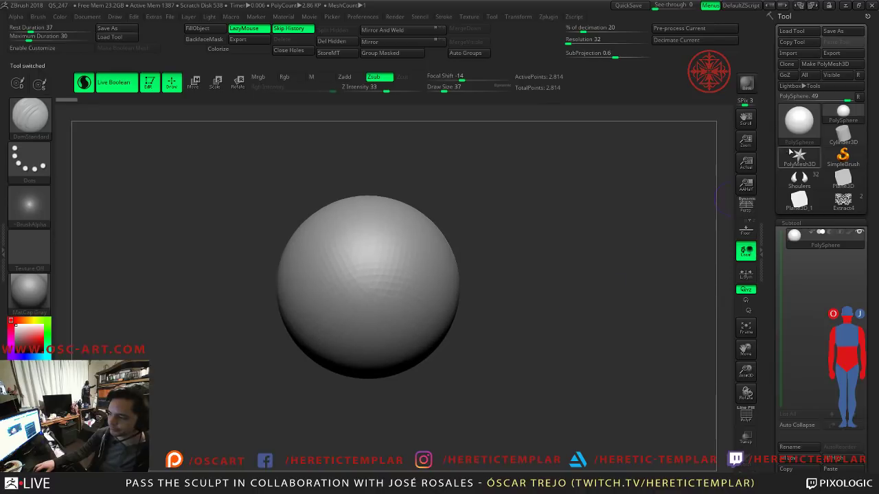
click(824, 63)
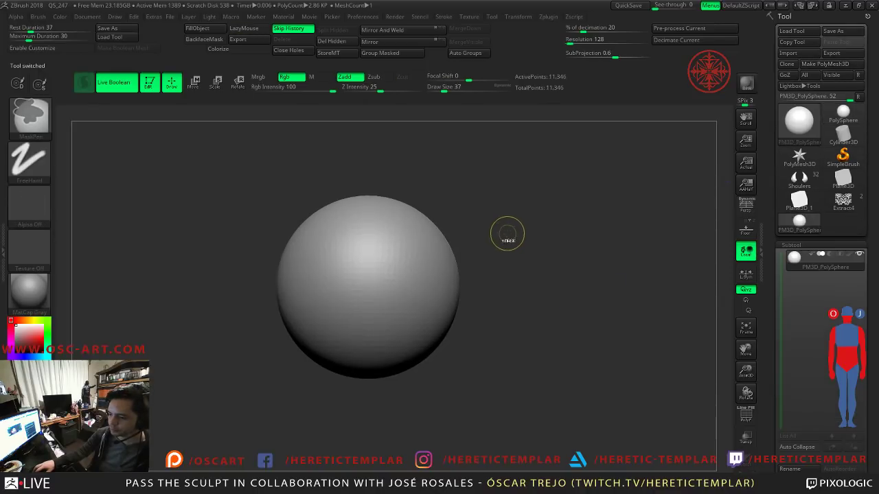
key(ctrl+d)
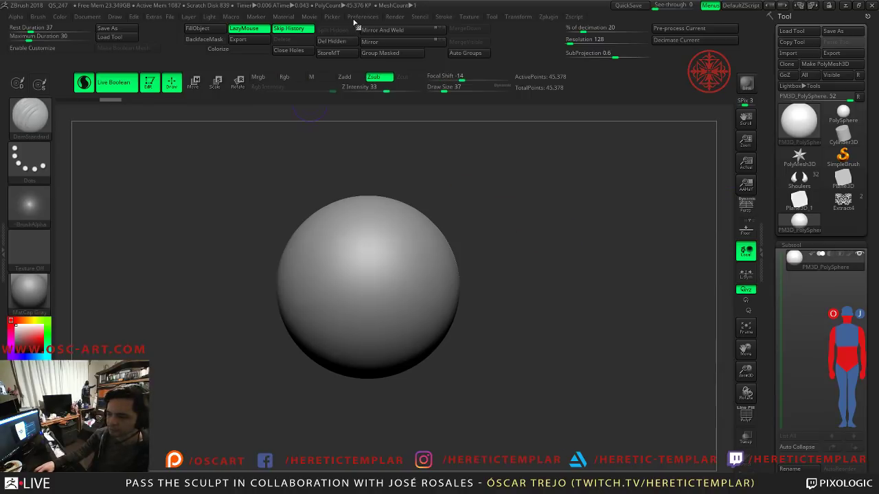
Step: Choose the bee-tattoo-34 texture and add it to Spotlight
click(469, 17)
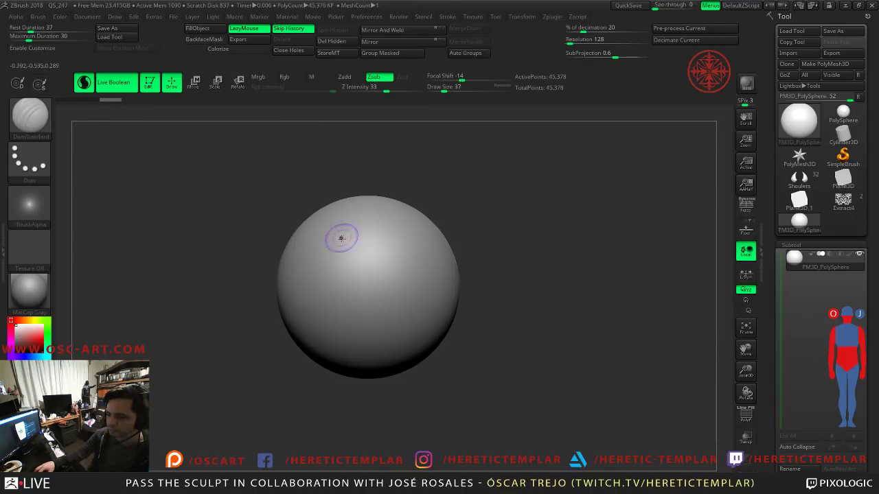
click(550, 18)
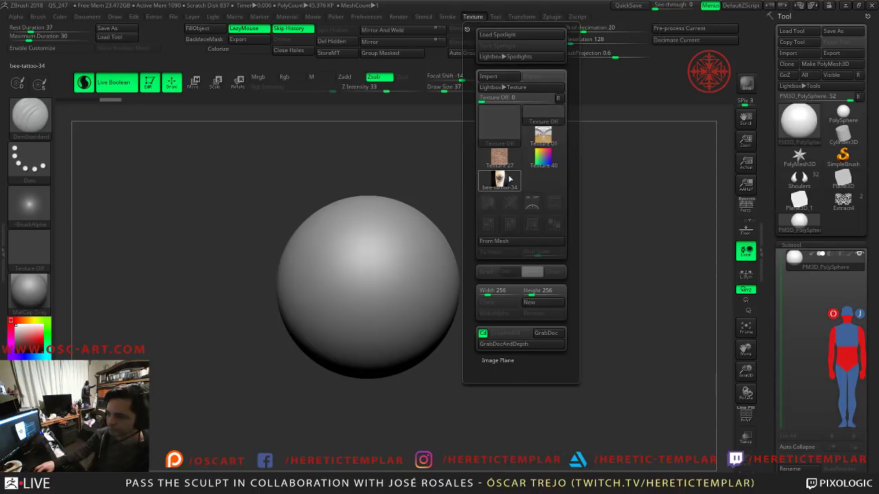
mouse_move(508, 180)
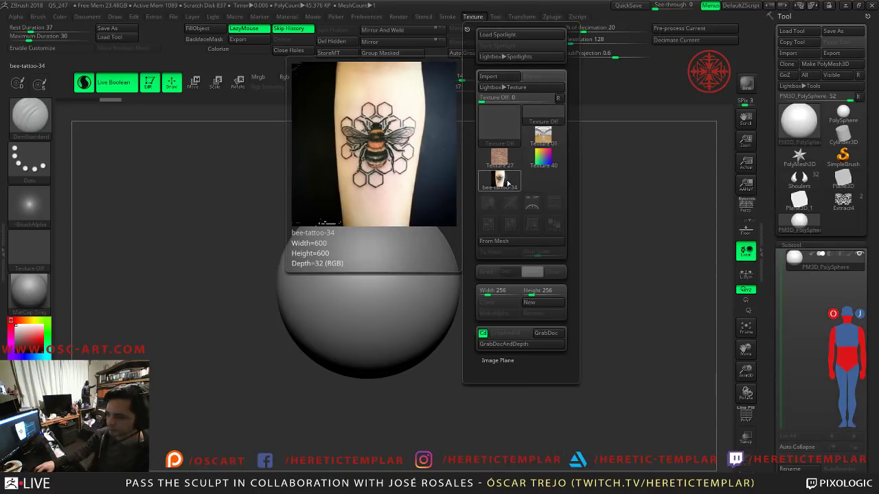
click(508, 180)
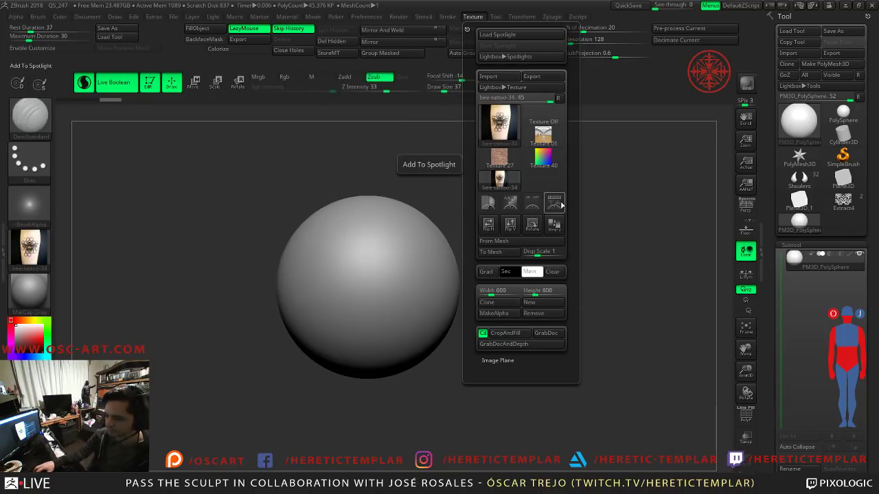
click(557, 205)
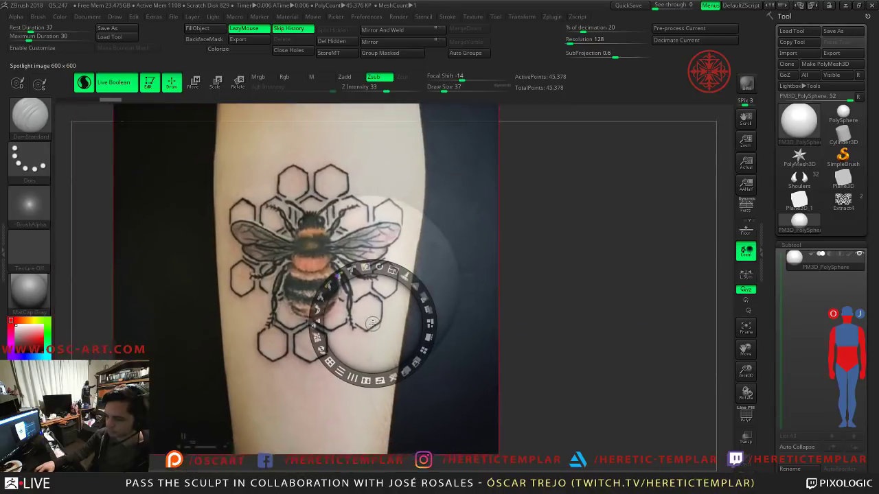
Step: Move the bee tattoo image over the sphere and scale it down with Spotlight
drag(371, 322, 433, 340)
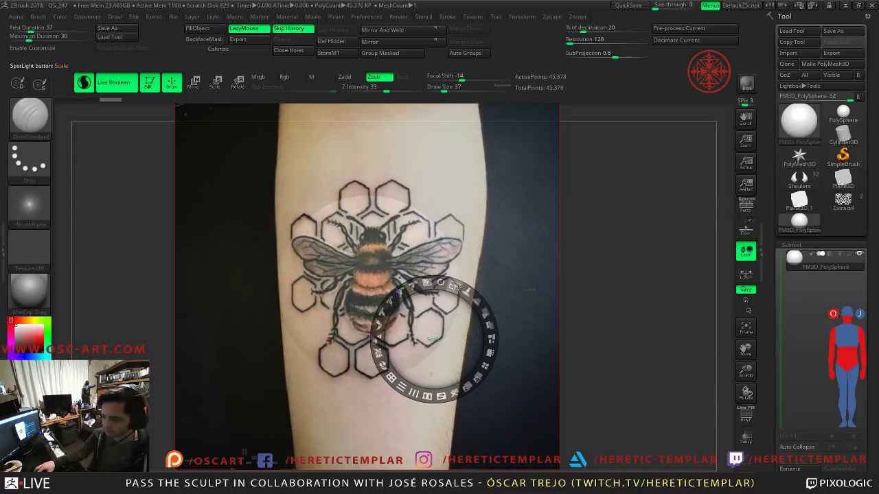
drag(456, 288, 448, 286)
click(328, 282)
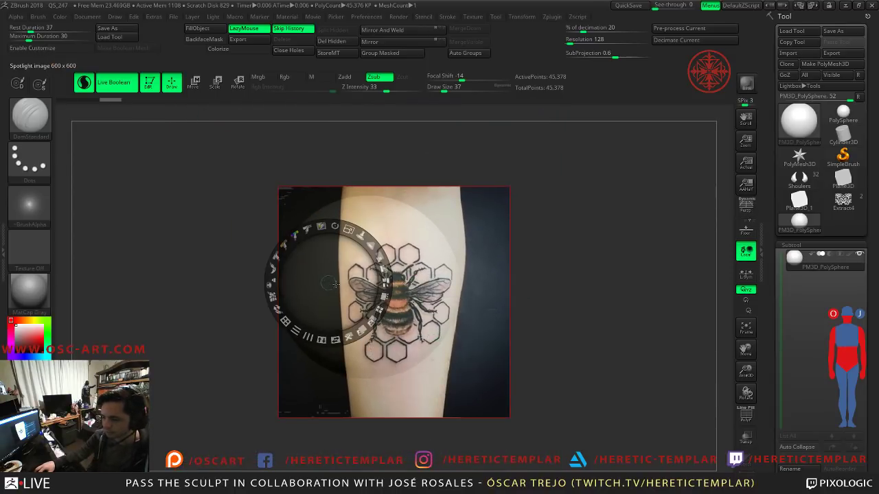
Step: Reposition the Spotlight dial and move the bee tattoo image so the bee is centred over the sphere
click(472, 281)
click(346, 314)
click(435, 217)
click(449, 358)
click(342, 276)
click(455, 259)
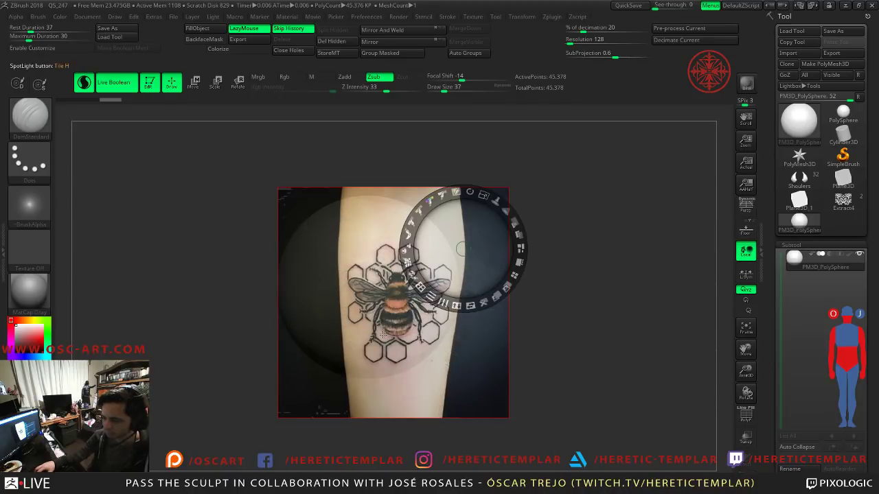
click(385, 336)
drag(488, 276, 460, 262)
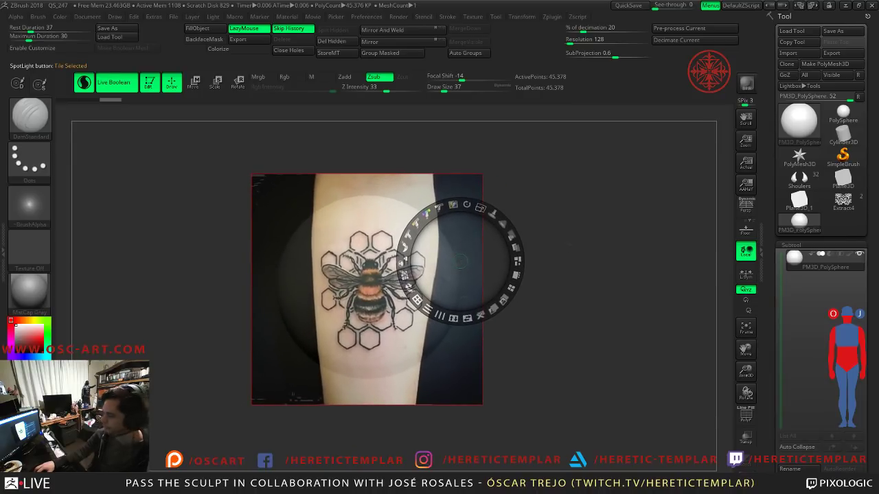
click(601, 253)
mouse_move(600, 253)
mouse_down()
mouse_move(584, 255)
mouse_move(592, 258)
mouse_up()
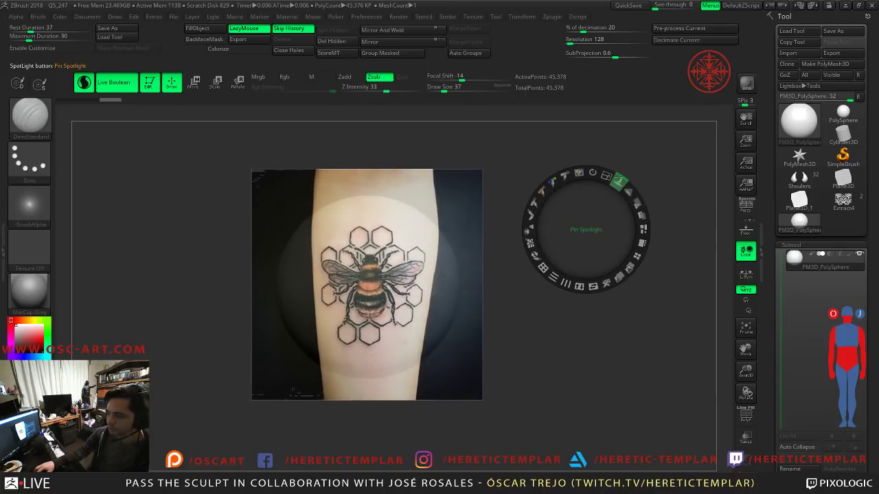
Step: Switch repeatedly between Spotlight editing and projection mode to preview the bee tattoo on the sphere
drag(627, 194, 582, 230)
key(z)
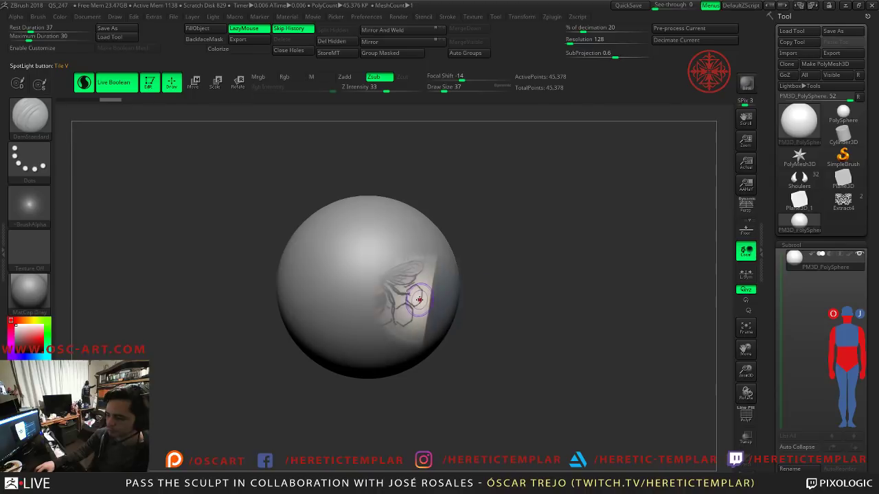
key(z)
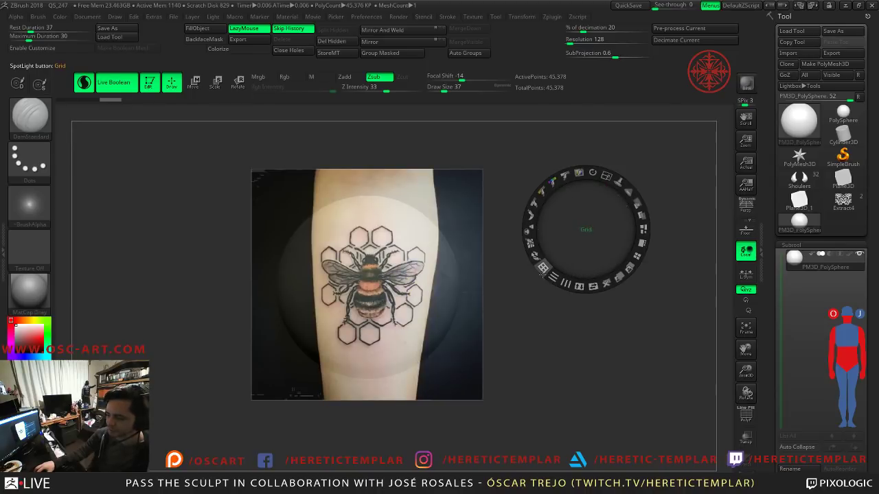
key(z)
key(z)
key(z)
key(z)
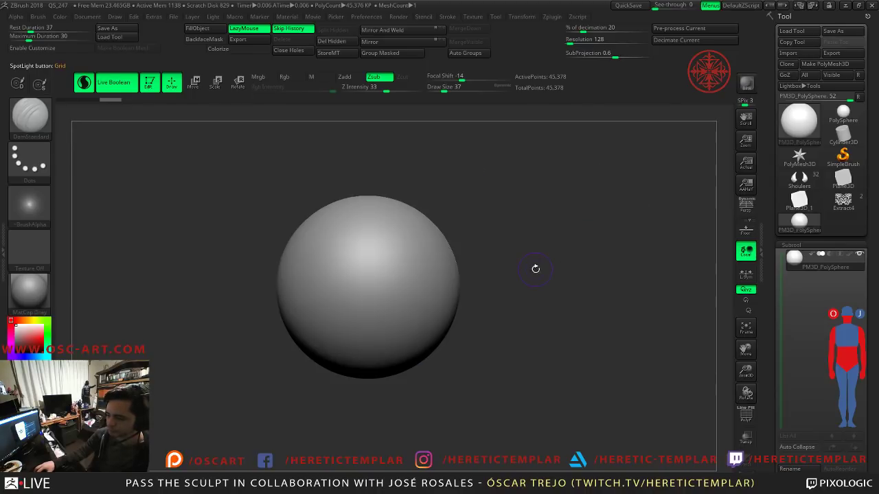
key(z)
key(z)
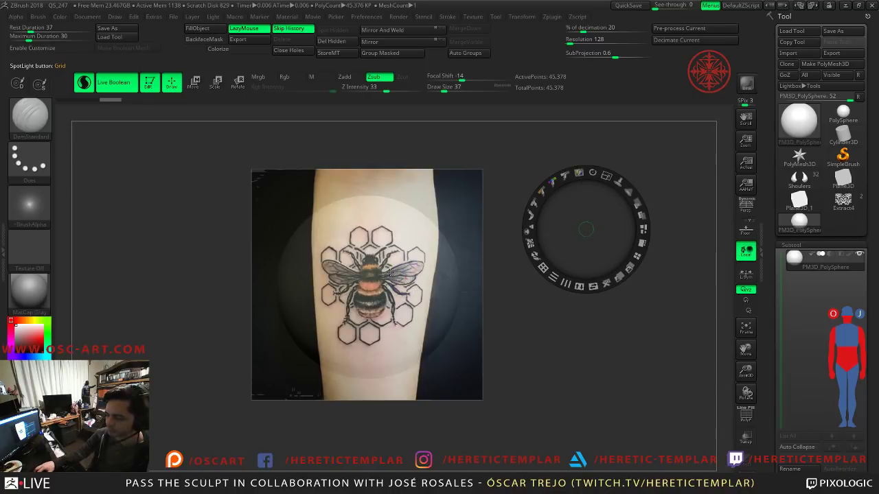
key(z)
key(shift+z)
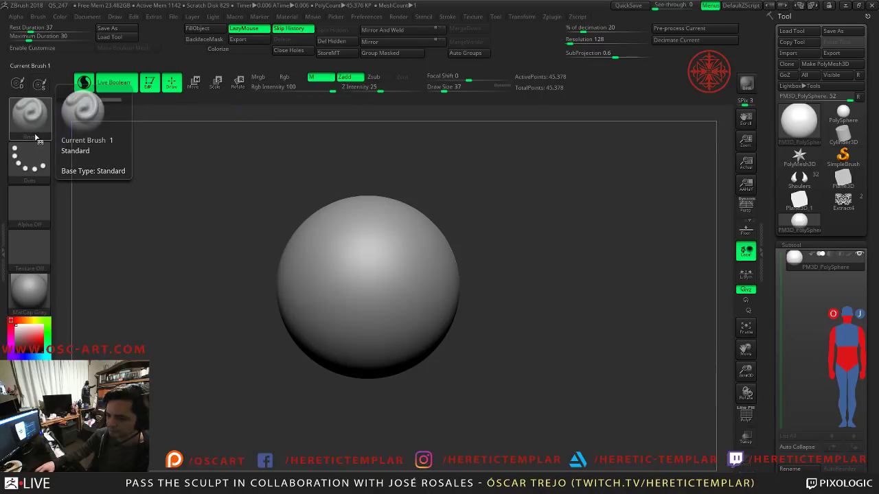
Step: Set the Standard brush to paint Rgb only, with the material channel and Zadd off, and undo the test stroke
click(314, 78)
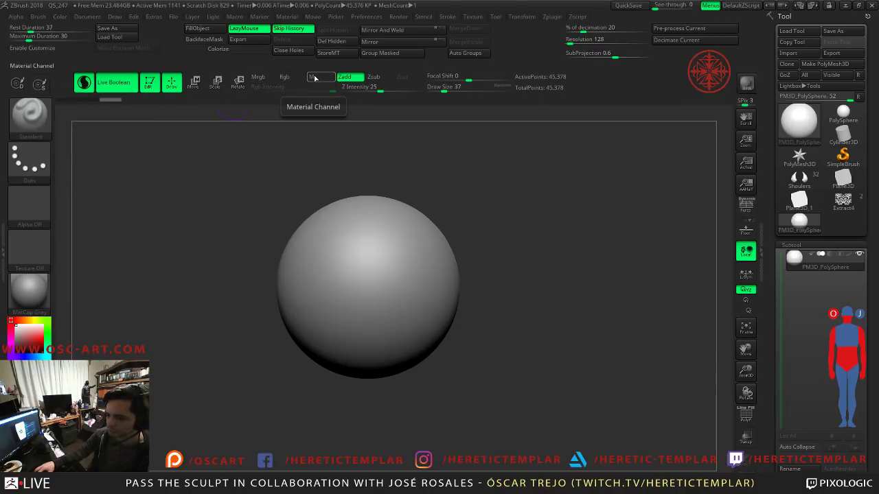
click(285, 77)
key(shift+z)
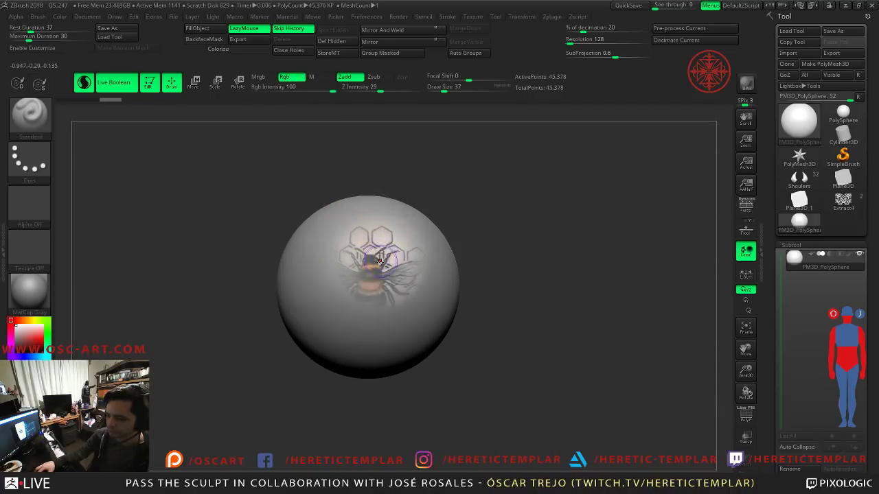
key(backslash)
mouse_move(374, 266)
mouse_down()
mouse_move(367, 276)
mouse_move(375, 262)
mouse_up()
key(ctrl+z)
click(345, 77)
Step: Paint the bee tattoo onto the front of the sphere at draw size 77 and undo the paint
key(s)
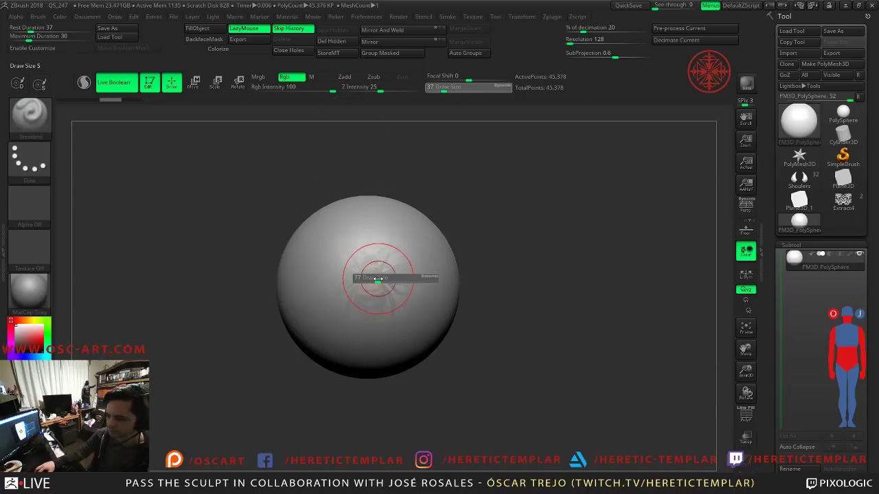
mouse_move(380, 269)
mouse_down()
mouse_move(364, 279)
mouse_move(372, 265)
mouse_move(347, 267)
mouse_move(370, 285)
mouse_move(373, 311)
mouse_move(353, 307)
mouse_move(385, 299)
mouse_move(388, 262)
mouse_move(408, 288)
mouse_move(394, 254)
mouse_up()
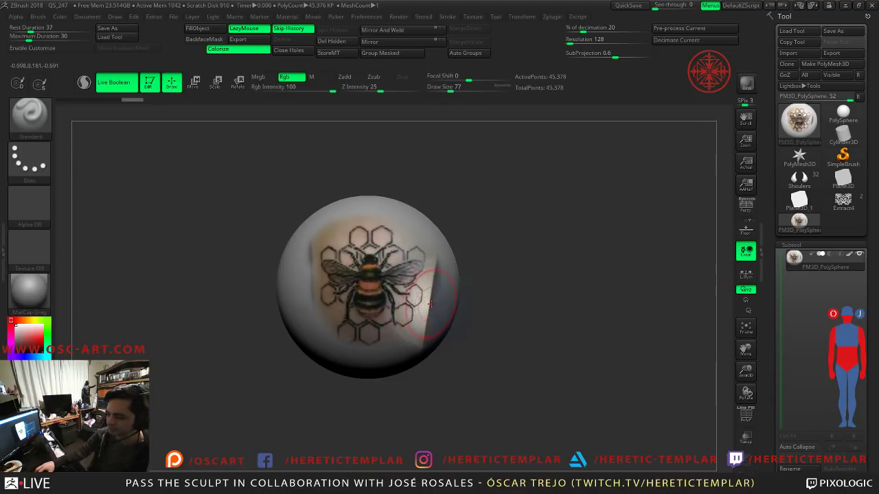
key(ctrl+z)
key(shift+d)
key(shift+f)
key(ctrl+d)
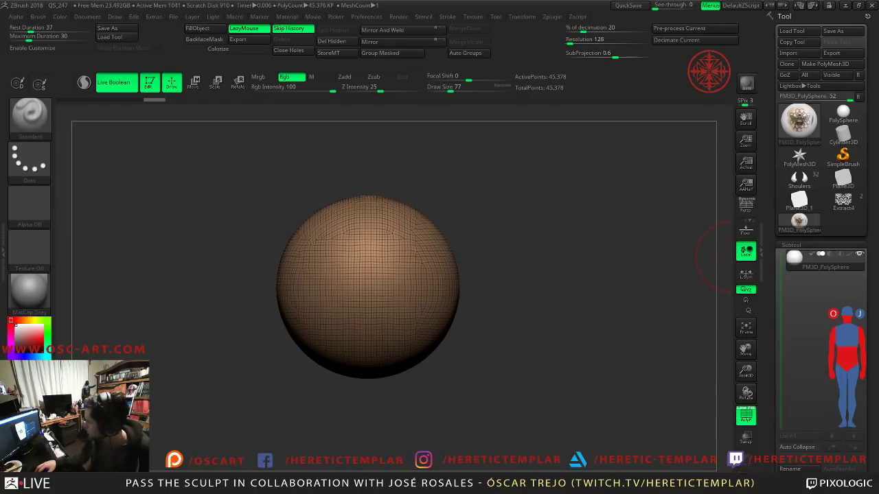
Step: Move the bee tattoo image across the sphere and rotate it with Spotlight
key(z)
drag(391, 270, 345, 280)
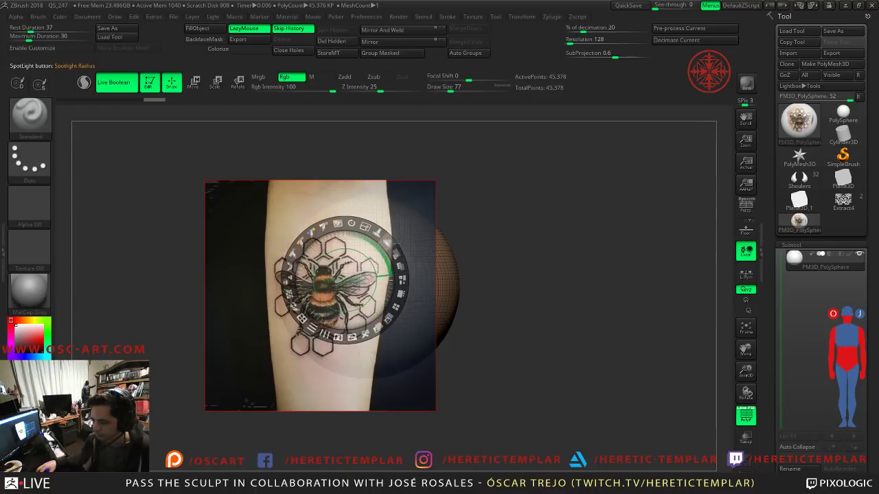
mouse_move(351, 224)
mouse_down()
mouse_move(385, 237)
mouse_move(412, 265)
mouse_move(395, 247)
mouse_move(408, 296)
mouse_move(413, 282)
mouse_move(378, 253)
mouse_move(356, 250)
mouse_move(364, 233)
mouse_move(323, 296)
mouse_move(305, 254)
mouse_move(343, 316)
mouse_move(439, 274)
mouse_move(439, 237)
mouse_move(329, 234)
mouse_move(357, 319)
mouse_up()
key(z)
key(shift+f)
mouse_move(599, 417)
mouse_down()
mouse_move(666, 405)
mouse_move(591, 400)
mouse_move(596, 446)
mouse_move(559, 295)
mouse_move(590, 425)
mouse_up()
key(ctrl+z)
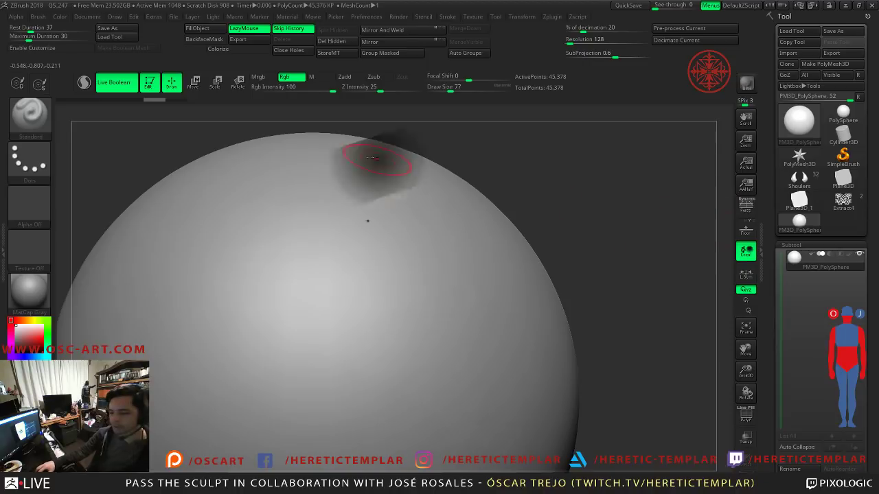
Step: Import the enhanced-buzz cat picture as the brush alpha, try a stroke on the sphere and undo it
click(30, 218)
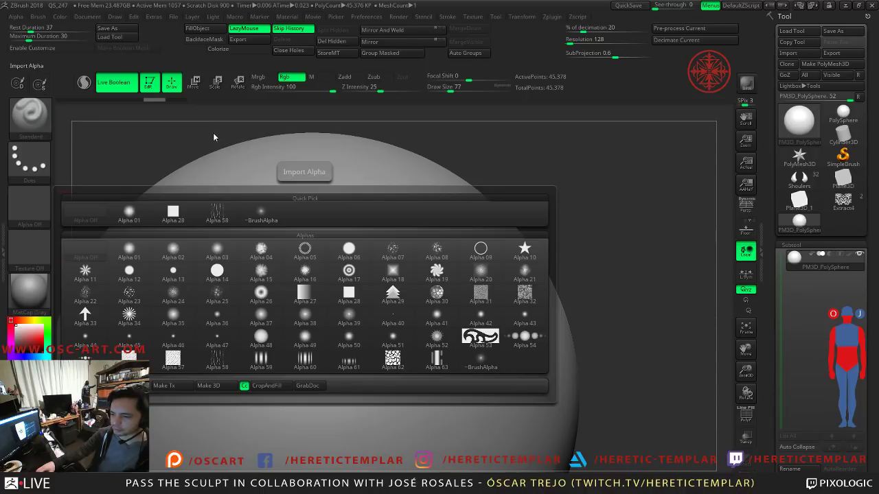
click(29, 203)
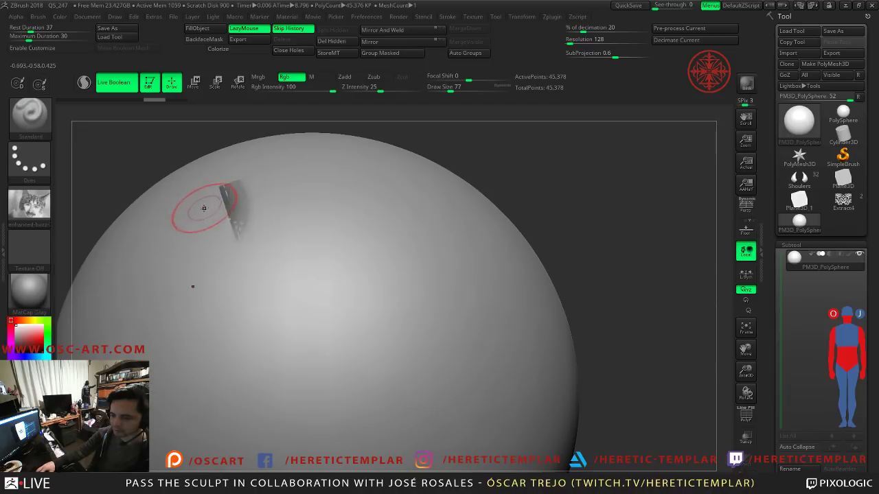
mouse_move(39, 213)
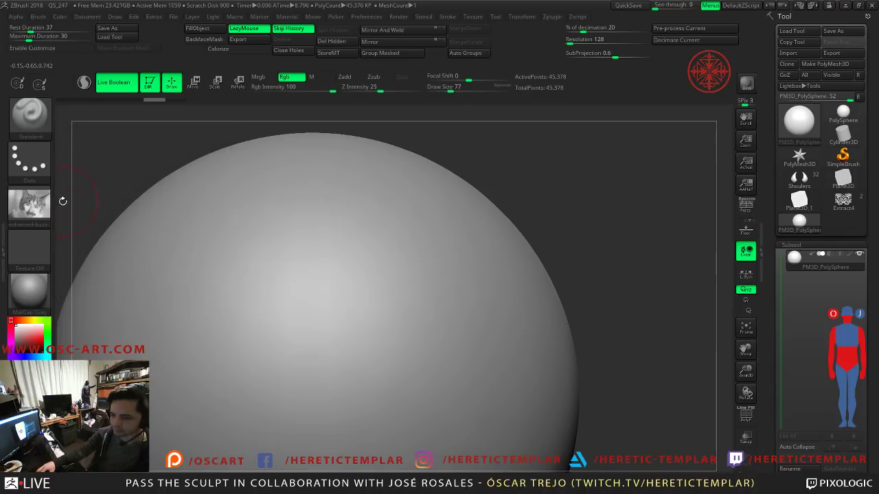
click(30, 251)
drag(236, 225, 224, 237)
key(ctrl+z)
Step: Set the brush stroke to DragRect and the draw size to 311, undoing the test stroke on the sphere
click(30, 159)
click(129, 170)
click(325, 342)
mouse_move(542, 304)
alt+mouse_down()
mouse_move(499, 294)
mouse_move(477, 265)
alt+mouse_up()
ctrl+drag(298, 306, 306, 324)
key(ctrl+z)
key(s)
drag(248, 291, 271, 291)
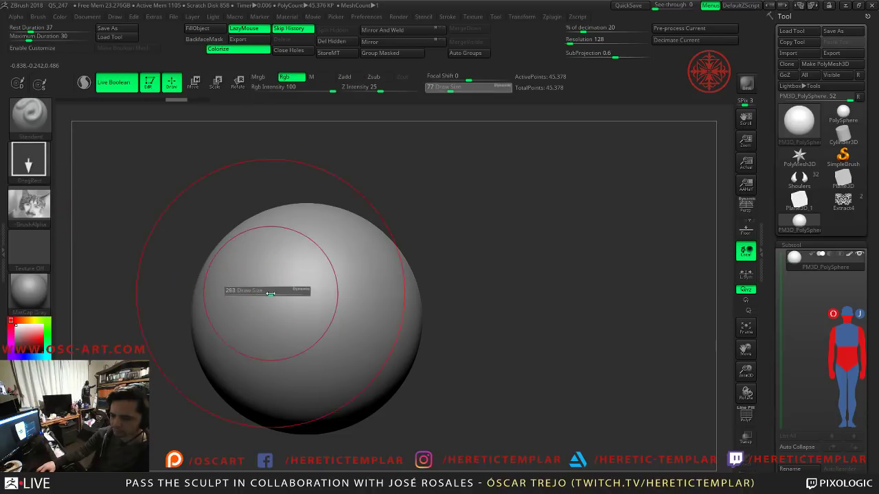
key(shift)
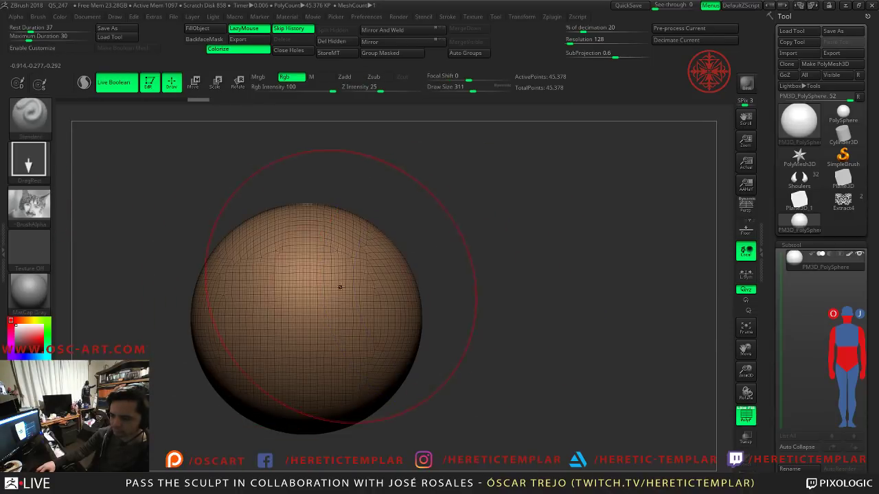
Step: Remove the brush alpha and turn off the brush's Rgb channel
click(28, 203)
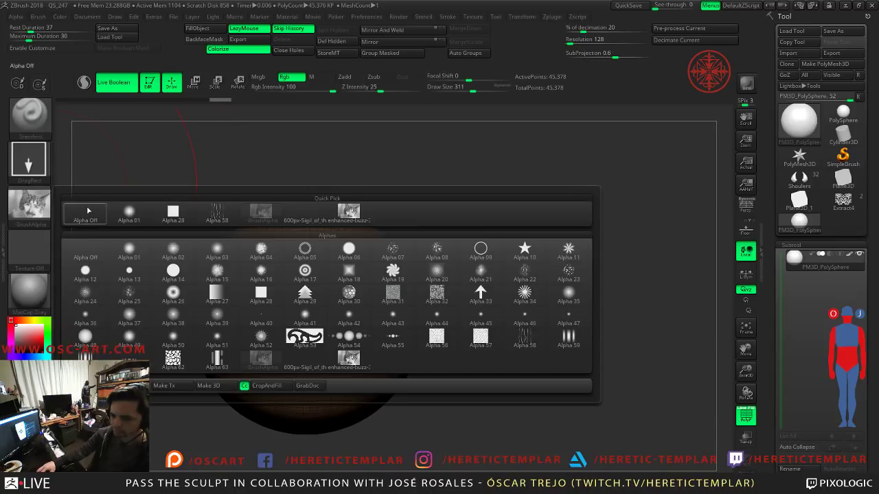
click(98, 209)
key(ctrl)
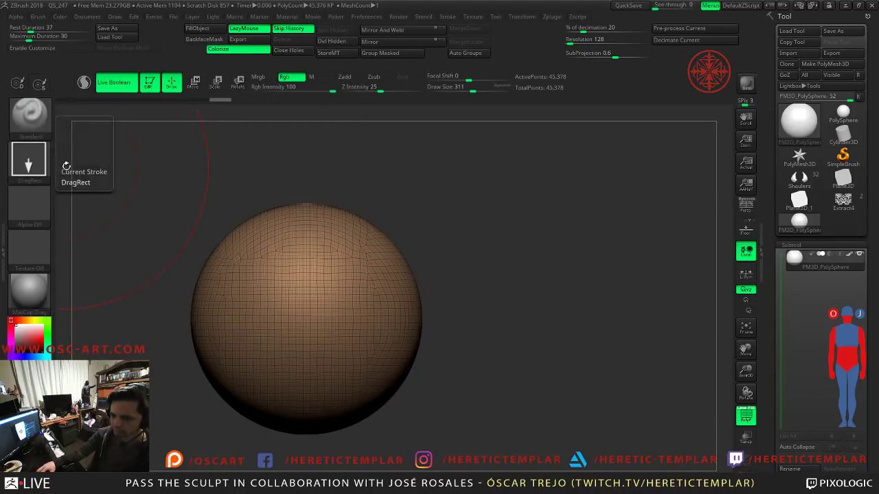
click(35, 241)
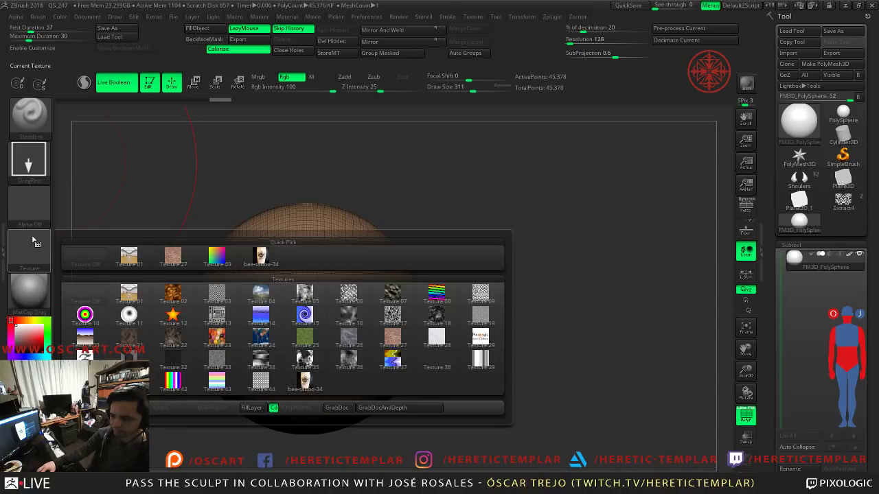
click(67, 251)
click(31, 177)
click(33, 196)
click(34, 175)
click(30, 123)
click(284, 77)
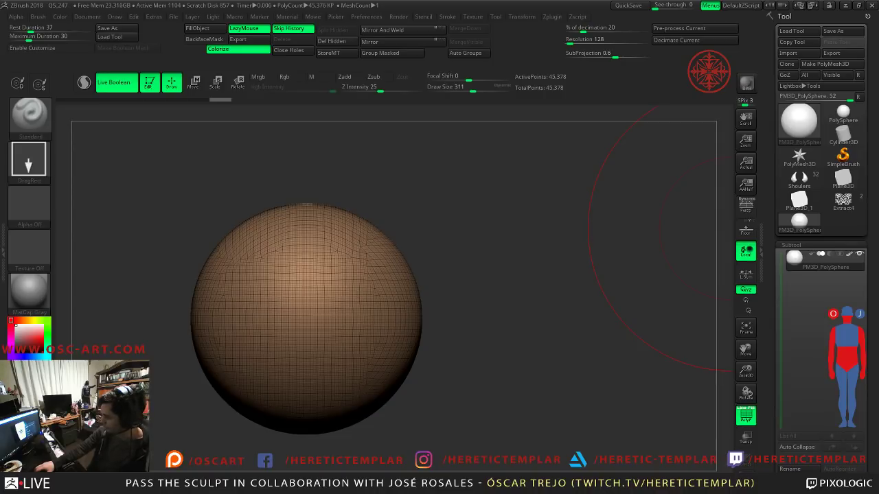
Step: Toggle the rotated bee image in Spotlight and reselect the enhanced-buzz cat picture as the brush alpha
key(shift+z)
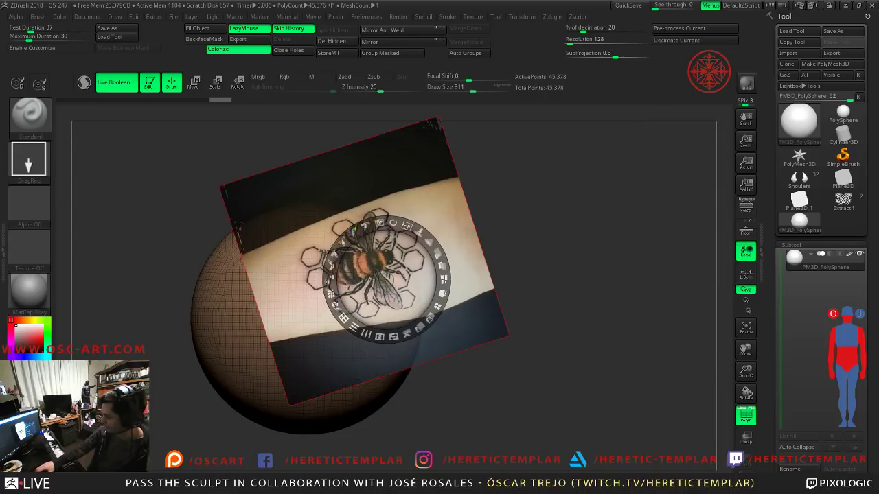
key(shift+z)
click(30, 182)
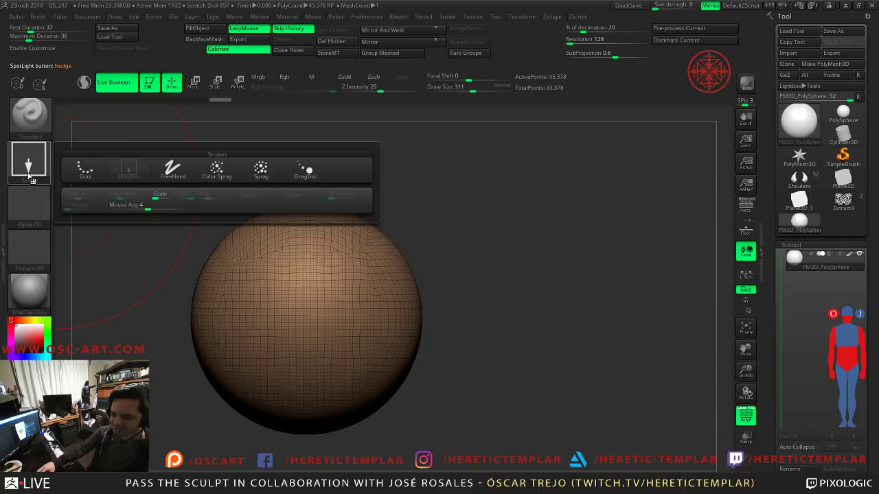
click(30, 206)
click(349, 358)
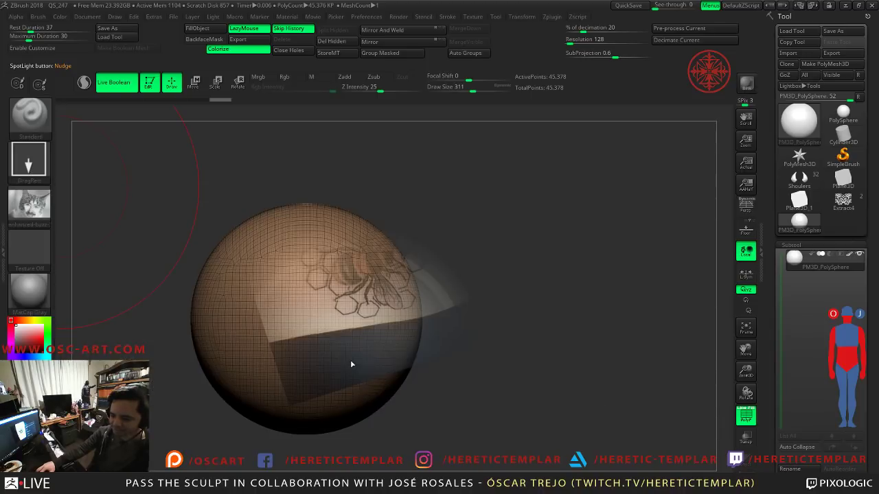
mouse_move(42, 213)
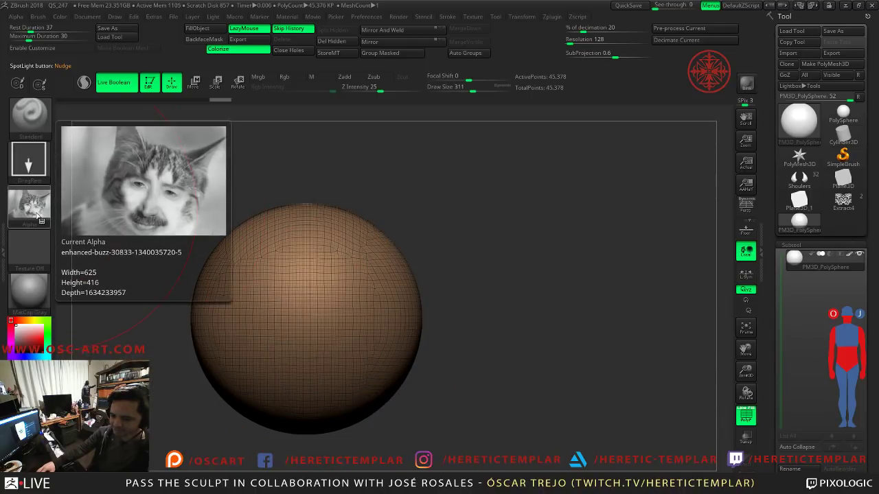
Step: Import the enhanced-buzz cat picture as the brush texture and set the alpha to Alpha Off, hiding Spotlight
click(29, 247)
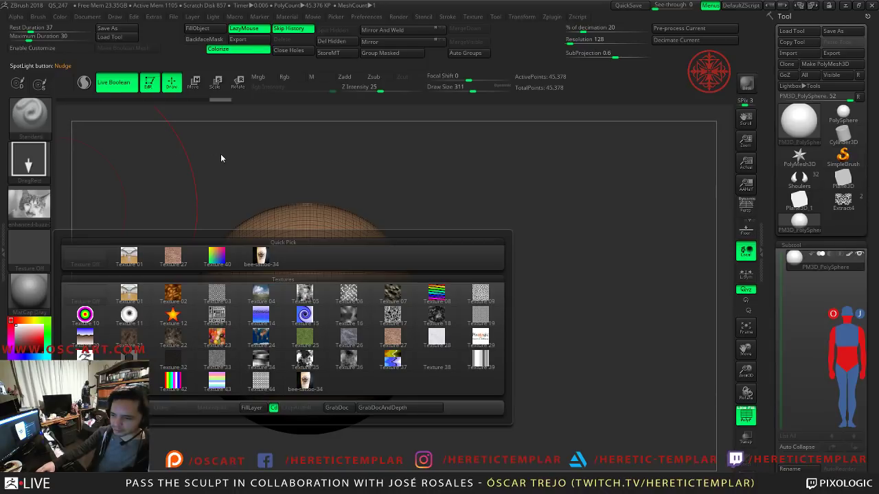
click(164, 165)
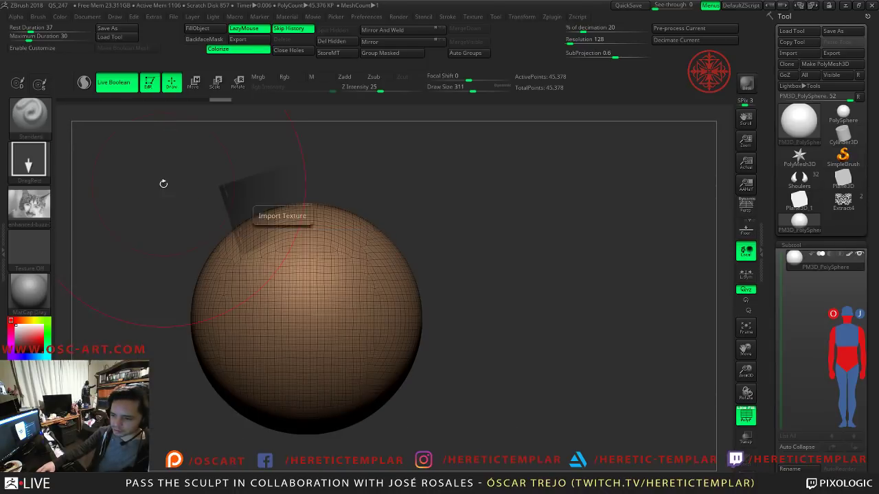
click(45, 261)
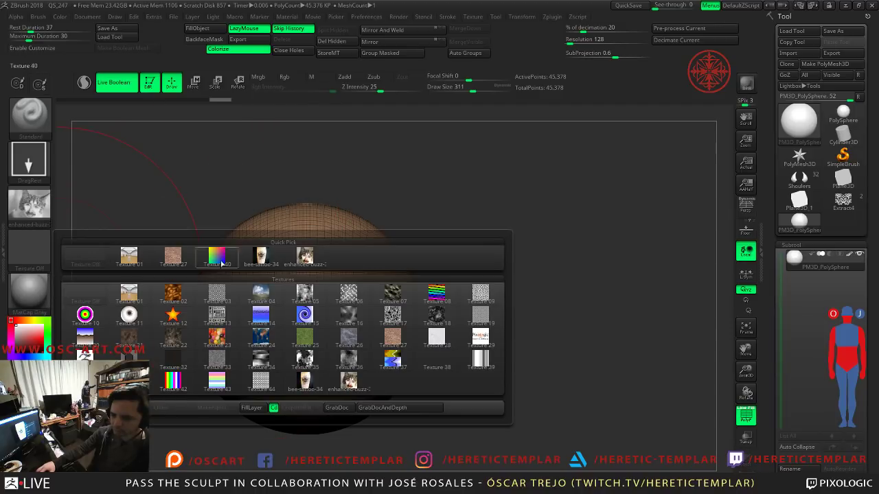
click(304, 258)
click(17, 207)
click(83, 210)
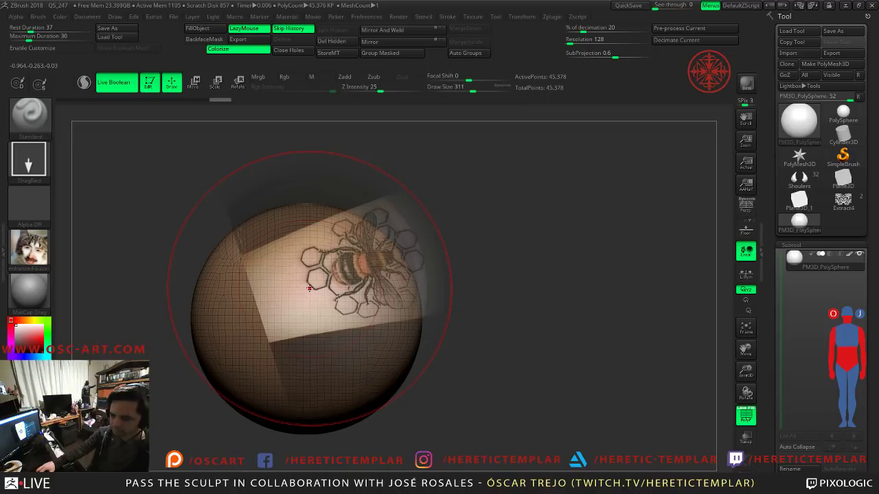
key(shift+z)
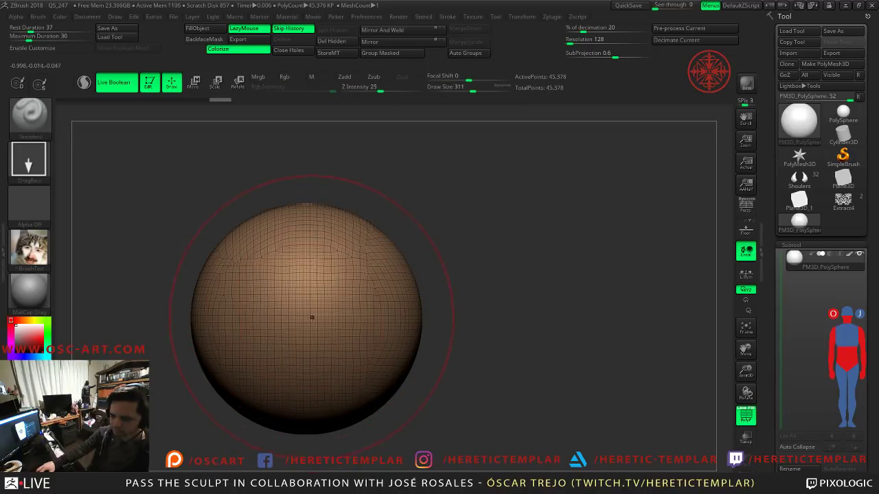
Step: Turn on Rgb, set the draw size to 163 and stamp the cat texture onto the sphere
click(281, 75)
key(s)
click(303, 302)
mouse_move(304, 301)
mouse_down()
mouse_move(348, 374)
mouse_move(309, 295)
mouse_move(302, 316)
mouse_up()
Step: Subdivide the sphere and try further cat texture stamps on it, undoing the stamps and the subdivision
key(ctrl+d)
key(shift+f)
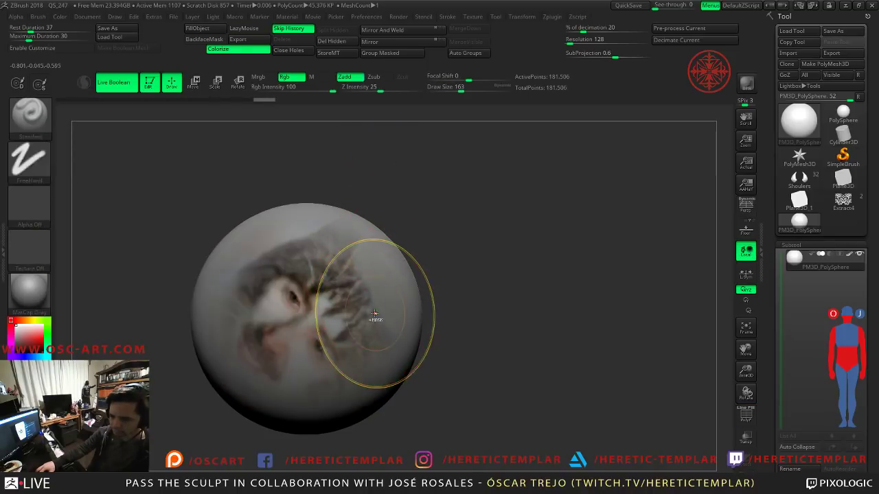
key(ctrl+z)
drag(318, 314, 299, 156)
key(ctrl+z)
key(ctrl+z)
mouse_move(298, 304)
mouse_down()
mouse_move(316, 116)
mouse_move(276, 130)
mouse_move(267, 173)
mouse_move(317, 268)
mouse_up()
key(ctrl+z)
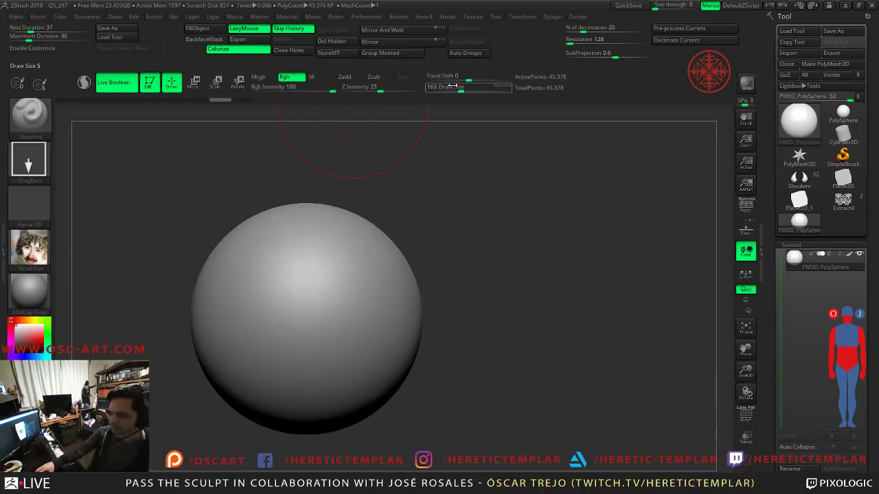
Step: Try stamping the cat texture over the front of the sphere and undo the stamp
mouse_move(799, 199)
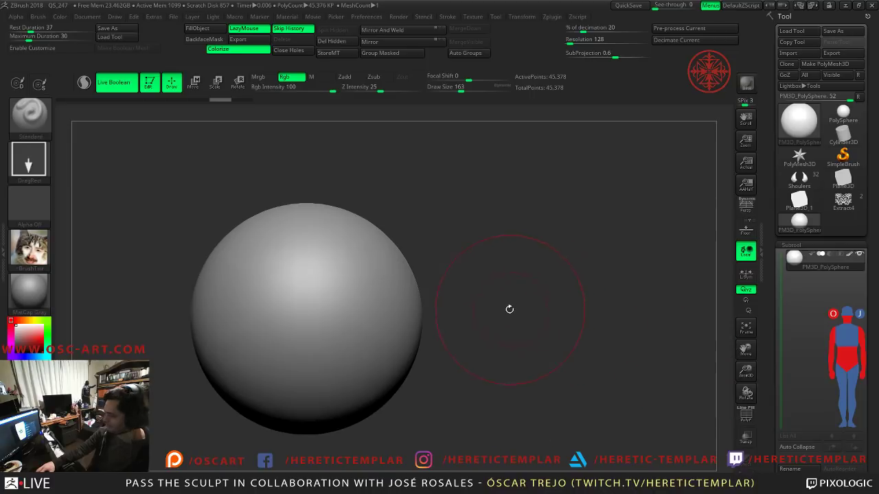
drag(309, 295, 308, 412)
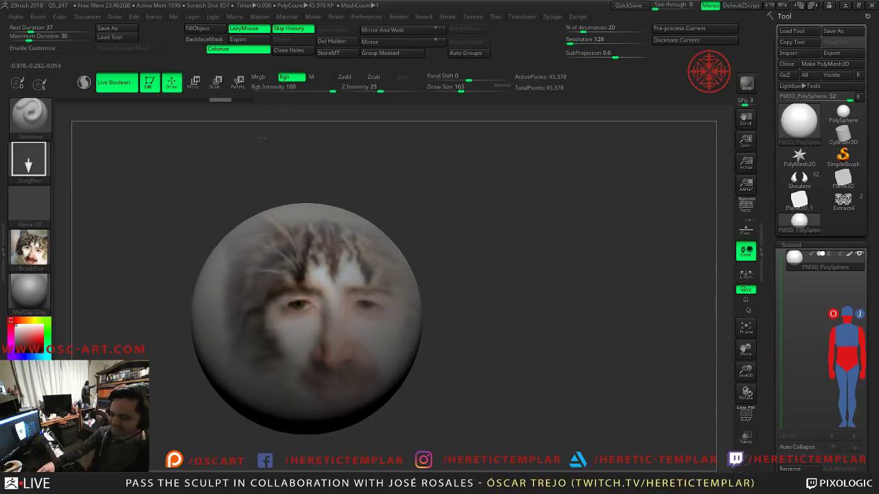
alt+drag(513, 279, 483, 293)
key(ctrl+z)
Step: Set the draw size to 108 and stamp the cat texture on the front of the sphere, undoing the extra stroke
key(s)
drag(236, 270, 233, 266)
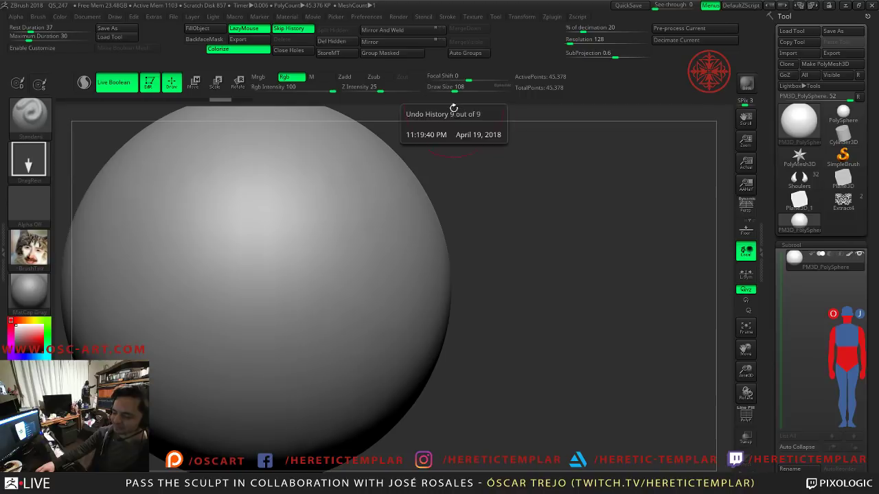
mouse_move(485, 185)
alt+mouse_down()
mouse_move(522, 196)
mouse_move(527, 175)
mouse_move(526, 190)
alt+mouse_up()
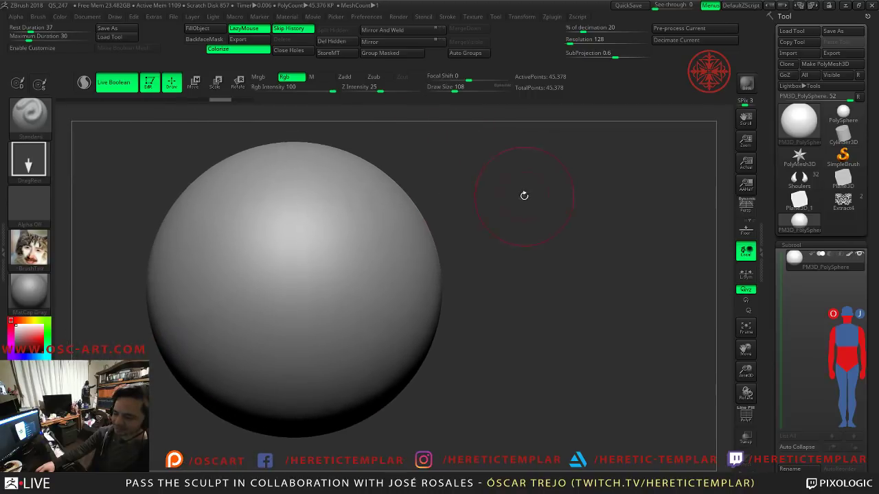
mouse_move(290, 272)
mouse_down()
mouse_move(287, 283)
mouse_move(237, 74)
mouse_move(242, 113)
mouse_up()
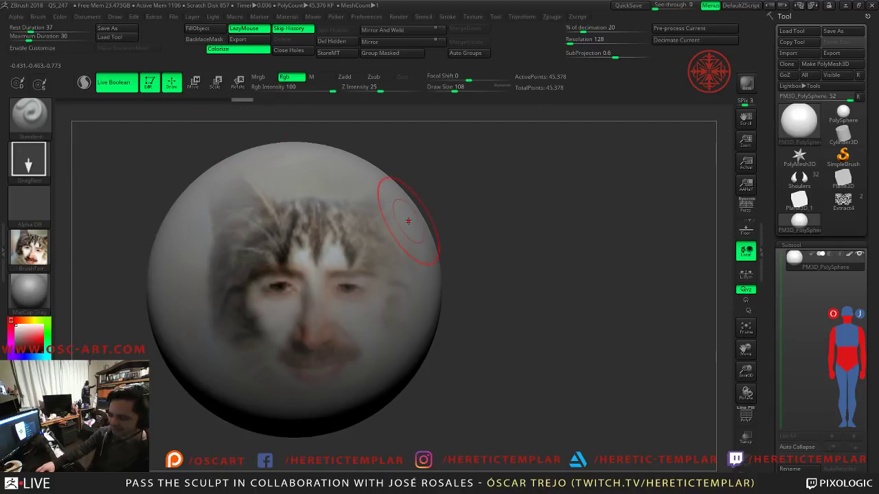
mouse_move(478, 371)
mouse_down()
mouse_move(515, 287)
mouse_move(371, 323)
mouse_up()
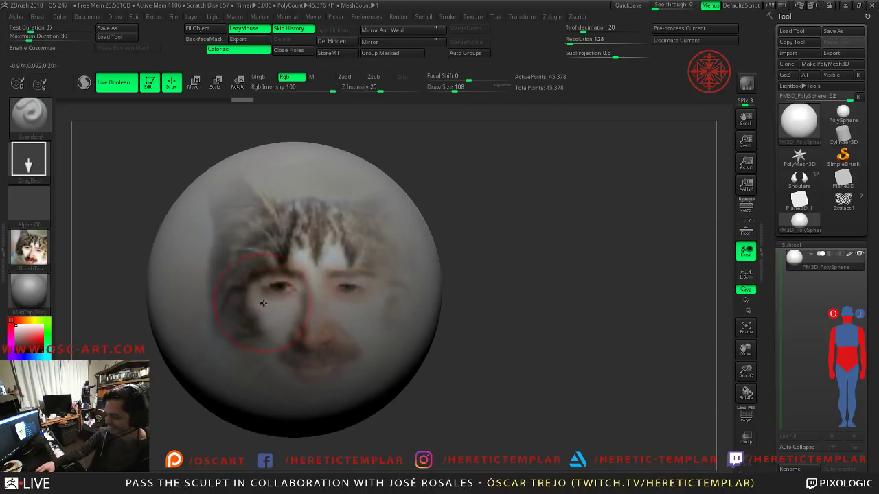
key(ctrl+z)
mouse_move(322, 291)
mouse_down()
mouse_move(250, 138)
mouse_move(322, 345)
mouse_up()
drag(486, 396, 558, 386)
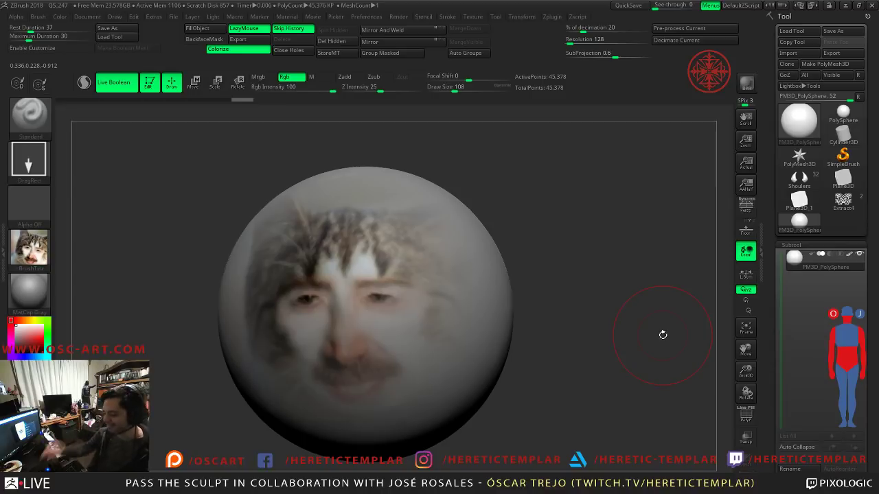
Step: Switch the active tool to Extract4, then to Shoulders, and frame the creature in front view
click(843, 200)
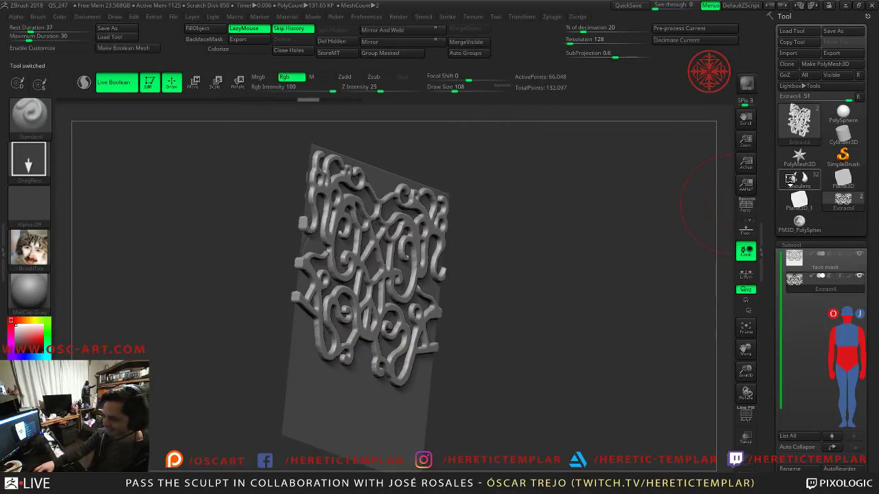
click(800, 176)
key(f)
shift+drag(667, 273, 721, 300)
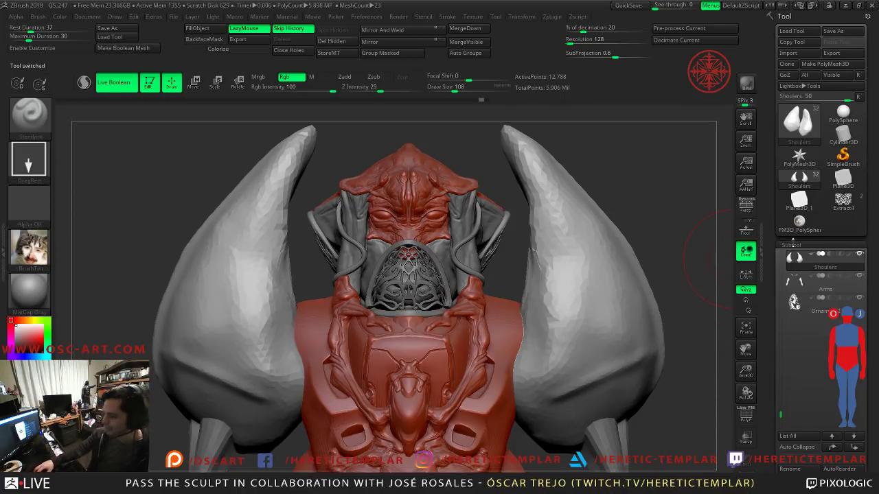
Step: Return to the PM3D_PolySphere tool, show the bee image in Spotlight, and try painting it onto the sphere, undoing the stroke
click(813, 222)
drag(525, 225, 418, 306)
key(shift+z)
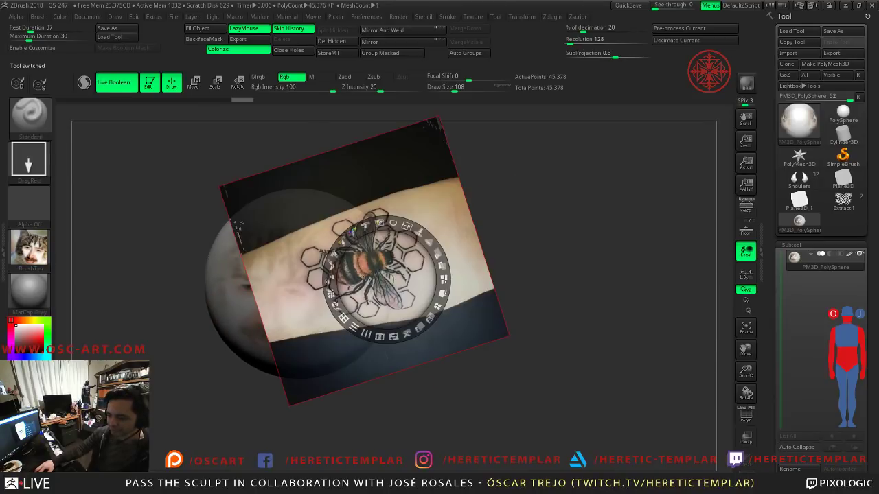
key(z)
key(z)
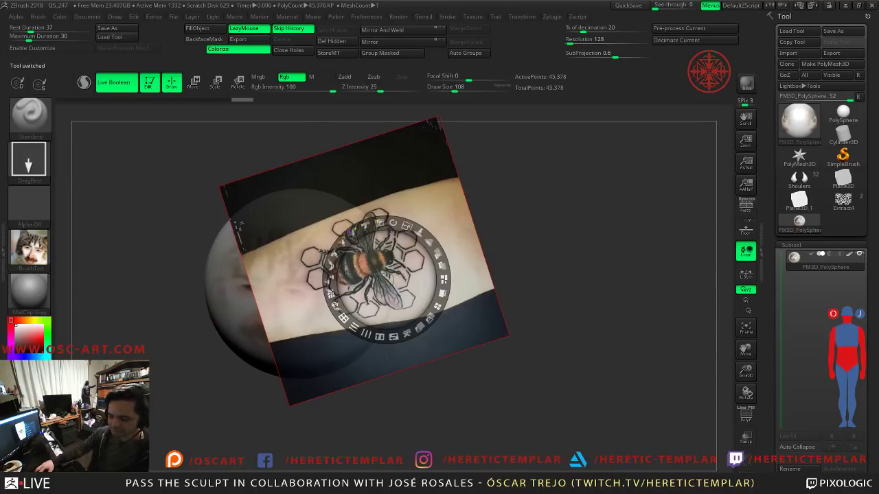
key(z)
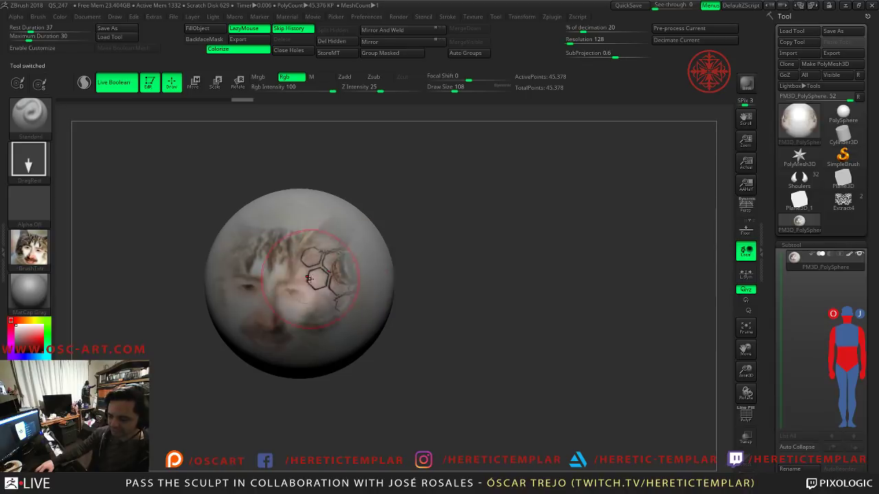
drag(324, 278, 468, 227)
key(ctrl+z)
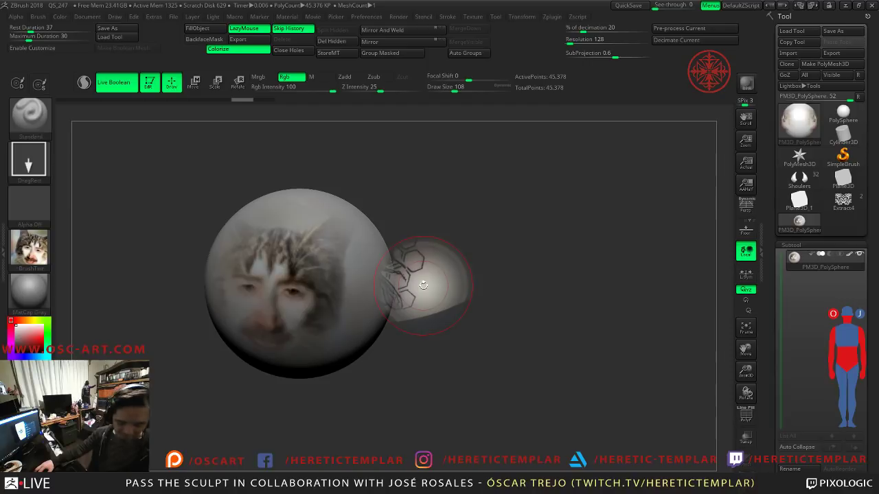
key(shift)
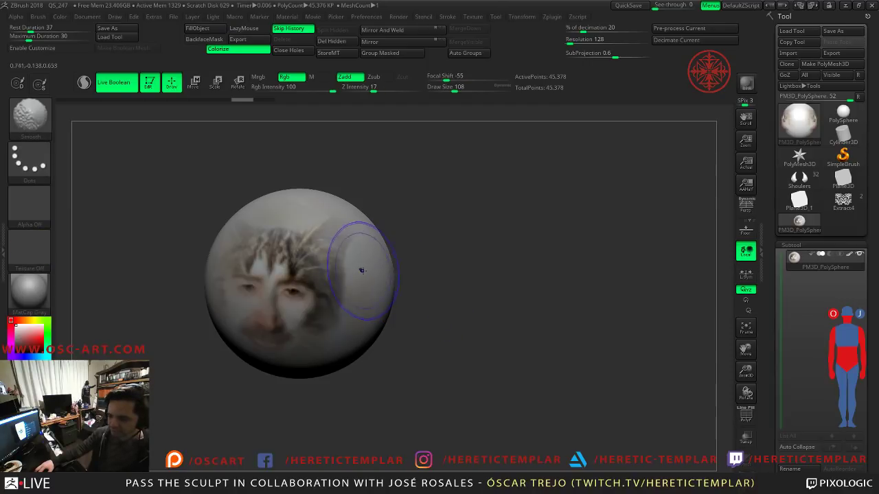
mouse_move(455, 254)
mouse_down()
mouse_move(498, 243)
mouse_move(515, 275)
mouse_up()
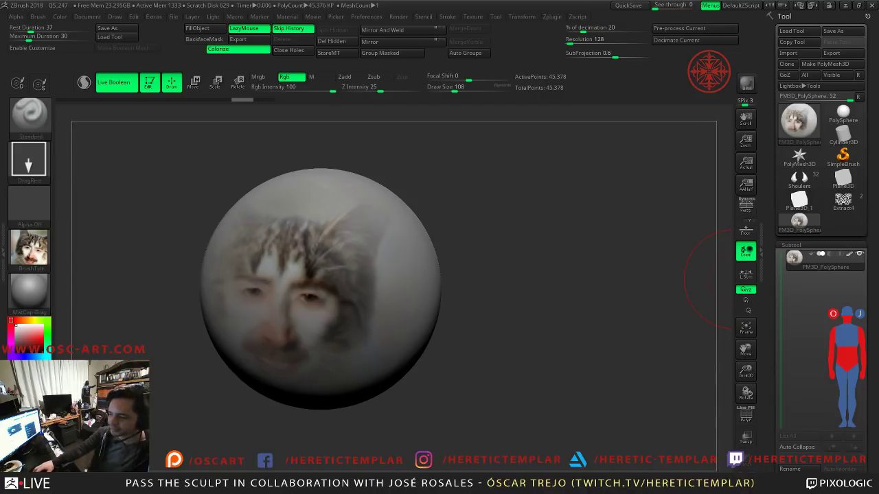
Step: Make the creature's Shoulders tool active and view the model from the front
click(798, 180)
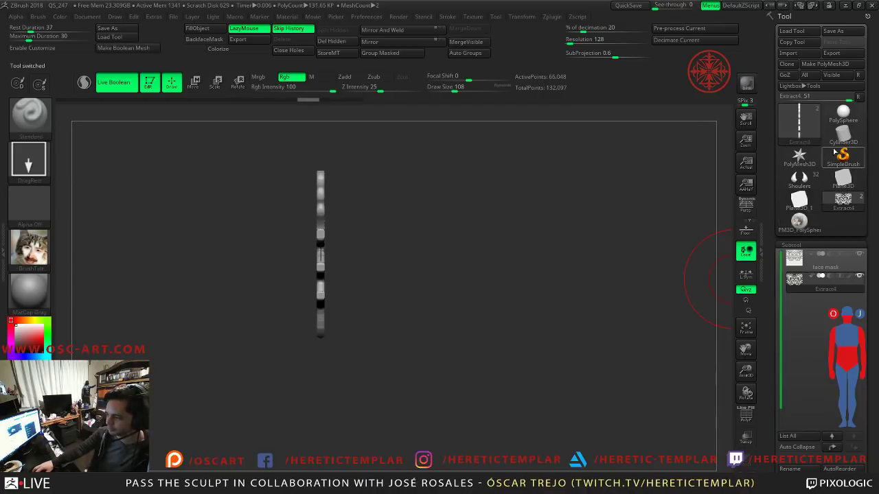
key(f)
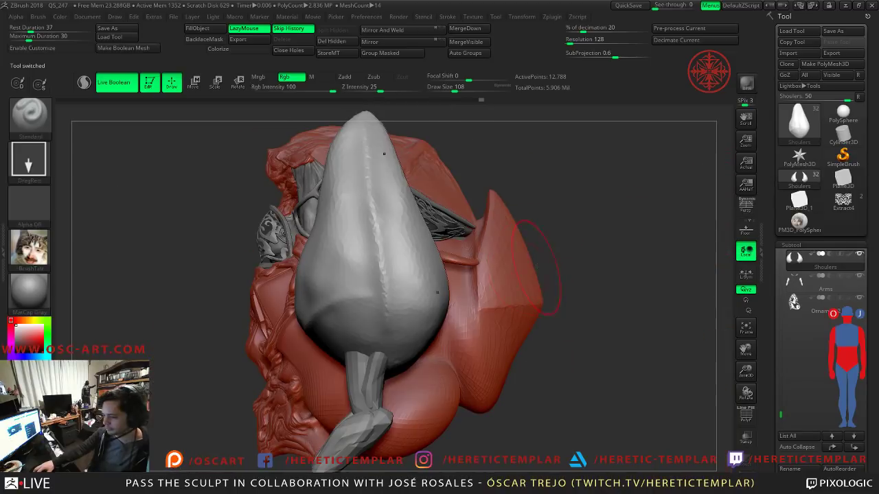
drag(169, 351, 197, 333)
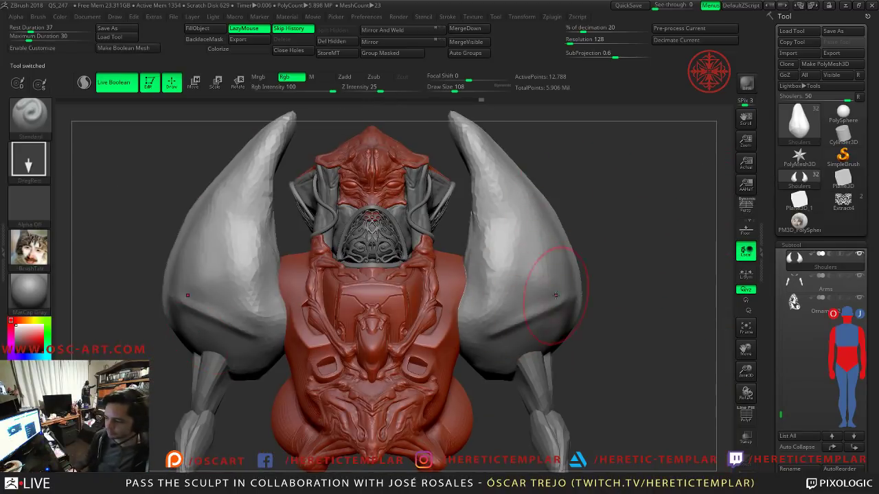
Step: Undo the shoulders' sculpting back to their faceted low-poly shape
key(ctrl+z)
key(ctrl+z)
key(ctrl+z)
key(ctrl+z)
key(ctrl+z)
key(ctrl+z)
key(ctrl+z)
key(ctrl+z)
key(ctrl+z)
key(ctrl+z)
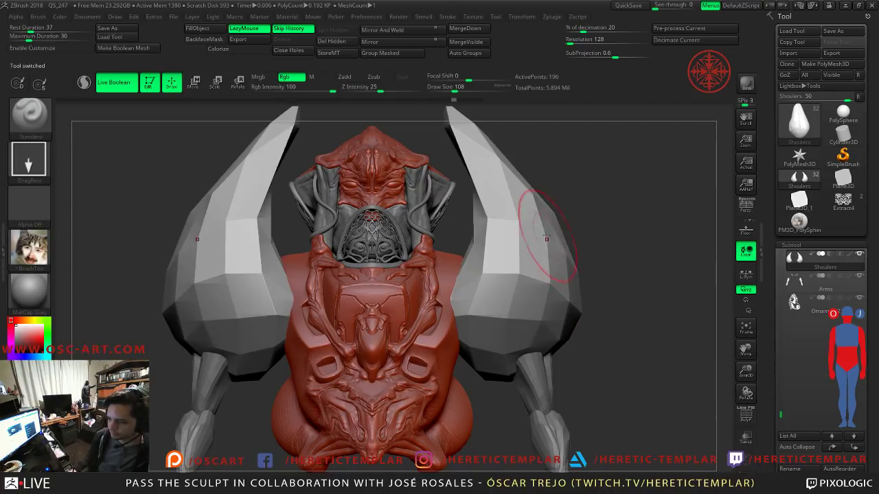
key(ctrl+z)
key(ctrl+z)
key(ctrl+z)
key(ctrl+z)
Step: Choose the DamStandard brush at draw size 80 and carve strokes down the inner front of the shoulders' lower half
key(s)
drag(497, 229, 492, 229)
drag(477, 220, 503, 212)
key(b)
key(d)
key(s)
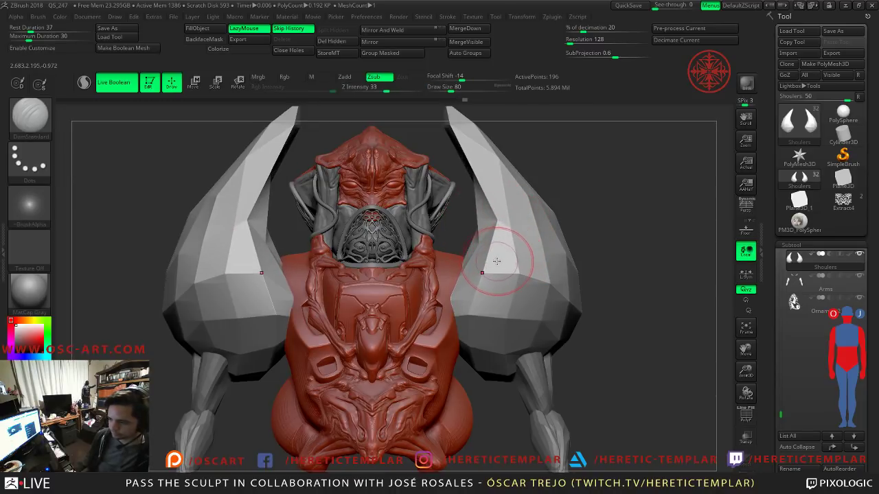
drag(489, 257, 476, 302)
mouse_move(484, 225)
mouse_down()
mouse_move(475, 335)
mouse_move(510, 337)
mouse_up()
Step: Set the draw size to 132 and smooth the carved lower part of the shoulders
key(s)
click(506, 334)
mouse_move(500, 260)
shift+mouse_down()
mouse_move(482, 292)
mouse_move(531, 346)
shift+mouse_up()
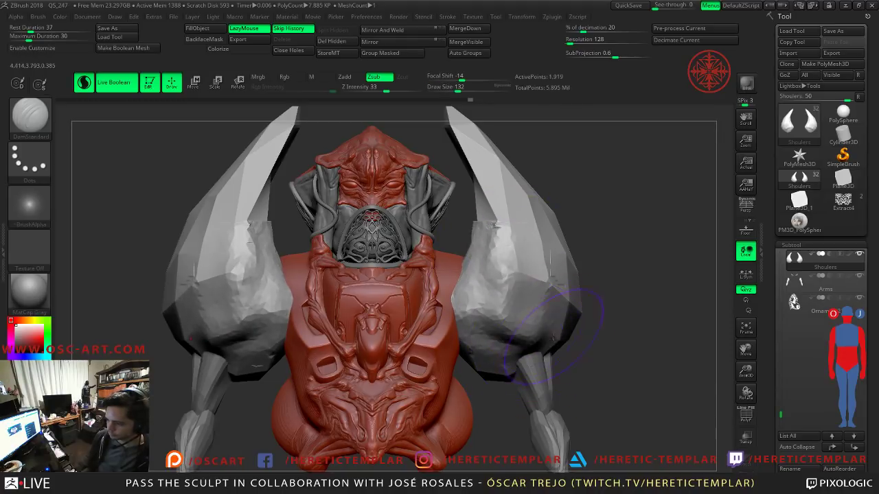
right_drag(531, 347, 563, 339)
drag(571, 347, 599, 332)
mouse_move(630, 232)
mouse_down()
mouse_move(659, 208)
mouse_move(686, 214)
mouse_up()
Step: Refine the inner lower shoulders with more strokes, reducing the draw size to 74
key(s)
click(550, 288)
mouse_move(502, 238)
mouse_down()
mouse_move(495, 295)
mouse_move(555, 348)
mouse_up()
key(s)
click(521, 324)
mouse_move(496, 255)
mouse_down()
mouse_move(488, 300)
mouse_move(539, 349)
mouse_up()
mouse_move(489, 267)
mouse_down()
mouse_move(475, 307)
mouse_move(453, 279)
mouse_up()
key(])
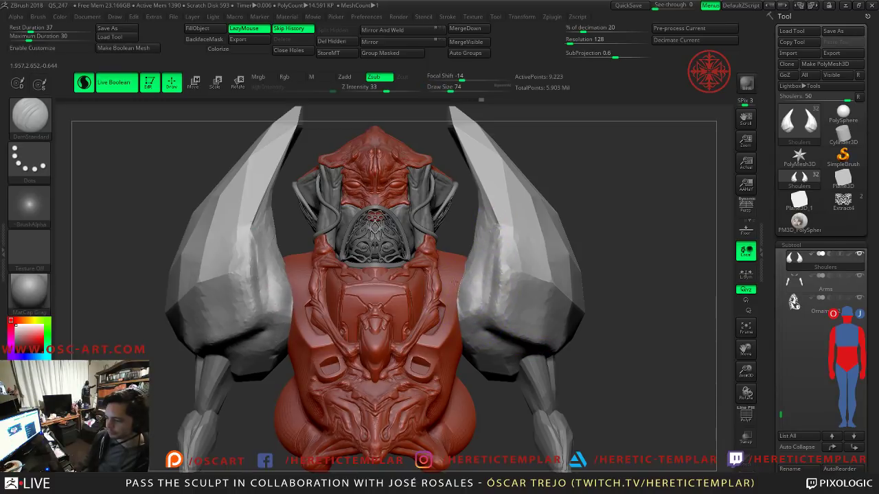
Step: Smooth and round the shoulders' pointed upper tips and their inner edges
drag(590, 350, 501, 336)
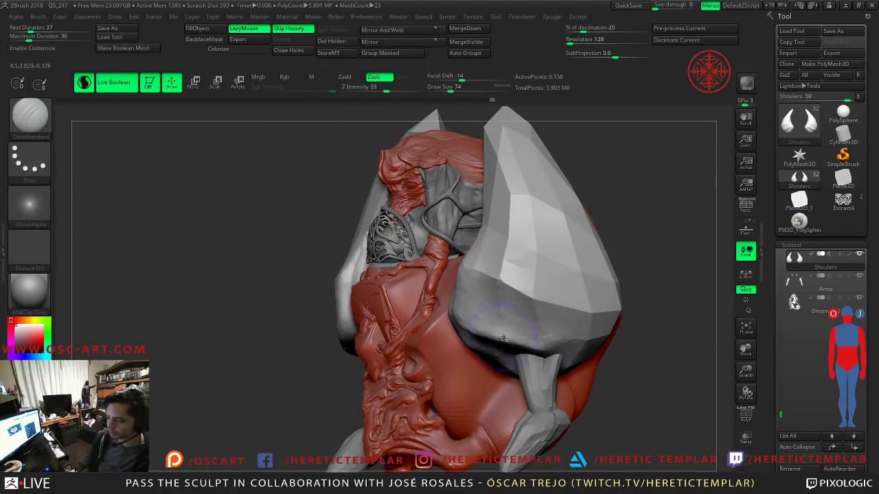
mouse_move(291, 313)
mouse_down()
mouse_move(355, 287)
mouse_move(364, 273)
mouse_up()
mouse_move(538, 174)
alt+mouse_down()
mouse_move(523, 242)
mouse_move(410, 291)
alt+mouse_up()
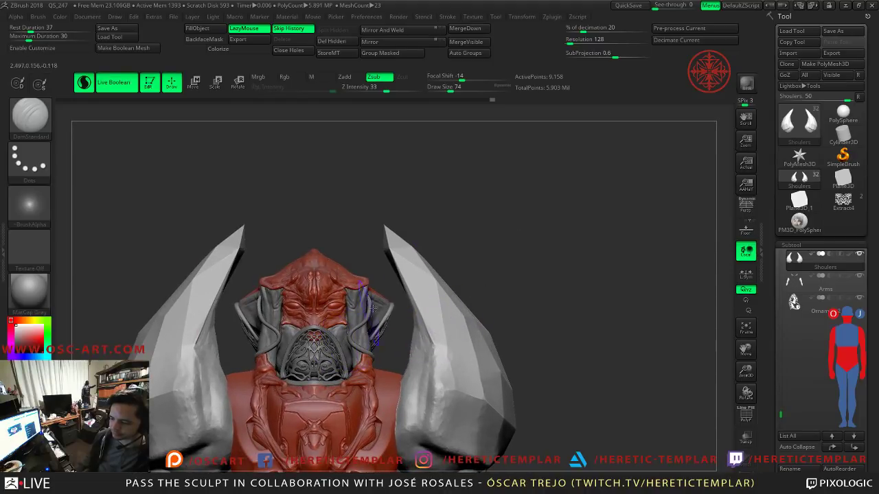
alt+drag(356, 328, 449, 306)
shift+drag(389, 338, 373, 307)
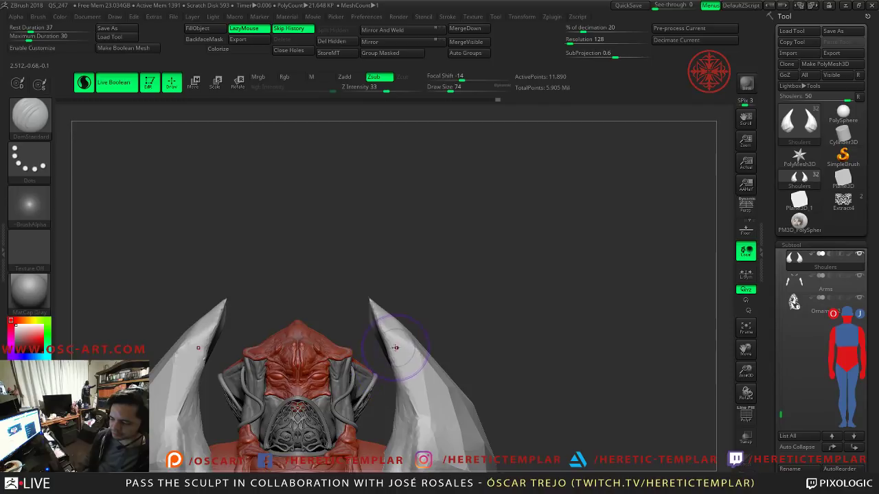
shift+drag(395, 348, 390, 339)
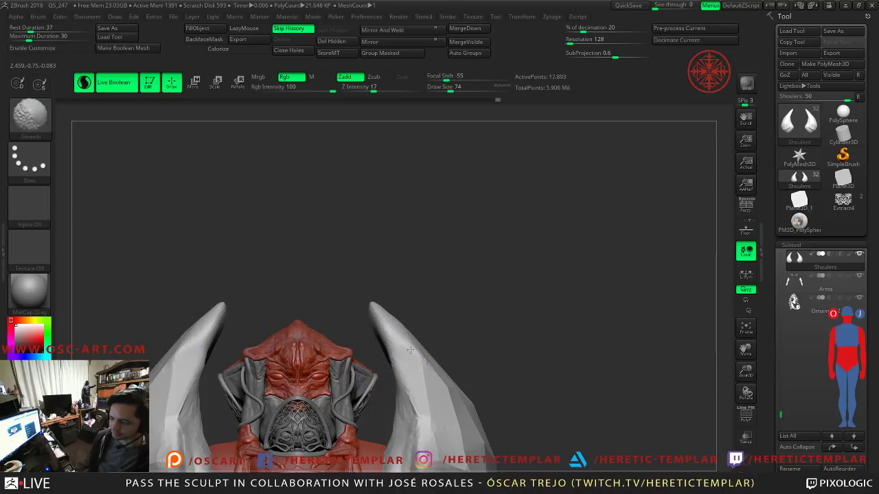
shift+drag(432, 409, 437, 416)
Step: Set the draw size to 177 and smooth the faceted outer surface of the shoulders
key(s)
mouse_move(497, 405)
alt+mouse_down()
mouse_move(416, 272)
mouse_move(429, 273)
alt+mouse_up()
mouse_move(491, 275)
mouse_down()
mouse_move(412, 283)
mouse_move(353, 322)
mouse_move(436, 357)
mouse_move(406, 251)
mouse_up()
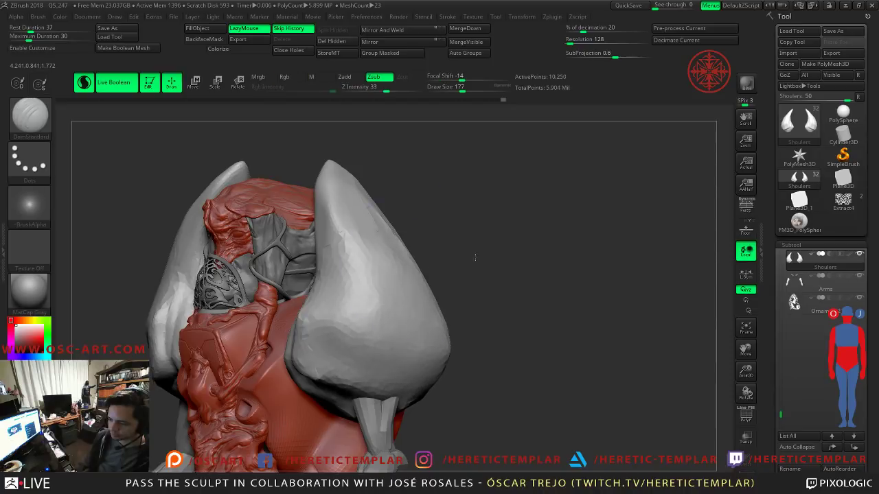
drag(471, 254, 536, 242)
shift+drag(395, 286, 394, 286)
Step: Try two long strokes down the side of the shoulder, undoing each one
key(s)
key(s)
drag(346, 249, 328, 248)
drag(294, 185, 334, 292)
key(ctrl+z)
drag(301, 195, 337, 305)
key(ctrl+z)
Step: Reshape the shoulder's outline with the Move brush at draw size 154
drag(338, 308, 450, 255)
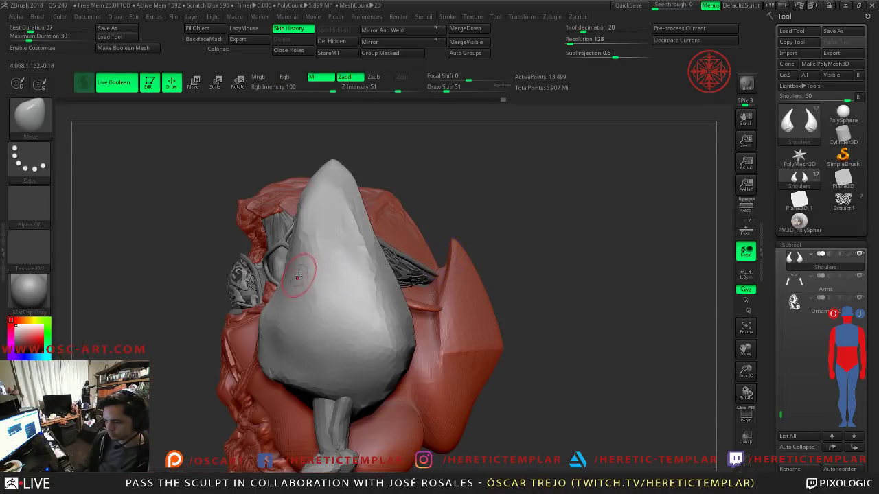
mouse_move(274, 269)
mouse_down()
mouse_move(295, 219)
mouse_move(278, 303)
mouse_move(254, 330)
mouse_move(275, 269)
mouse_move(221, 230)
mouse_up()
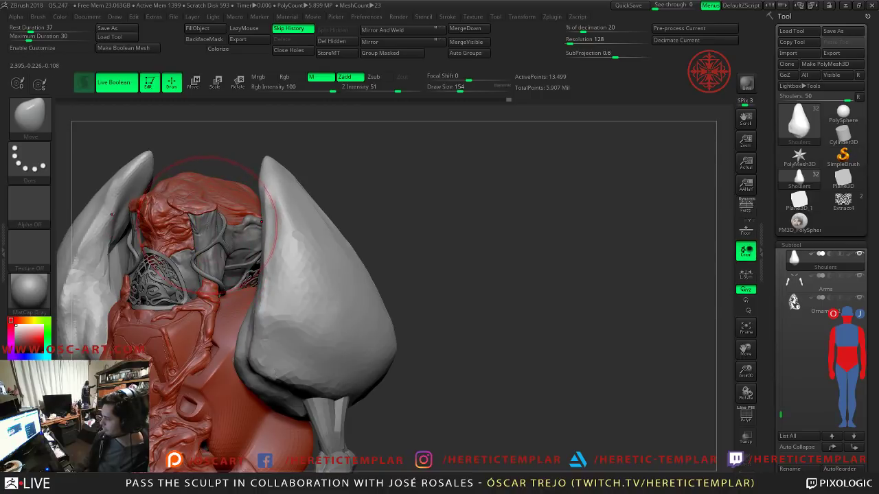
drag(417, 216, 357, 234)
mouse_move(426, 218)
mouse_down()
mouse_move(385, 248)
mouse_move(368, 276)
mouse_up()
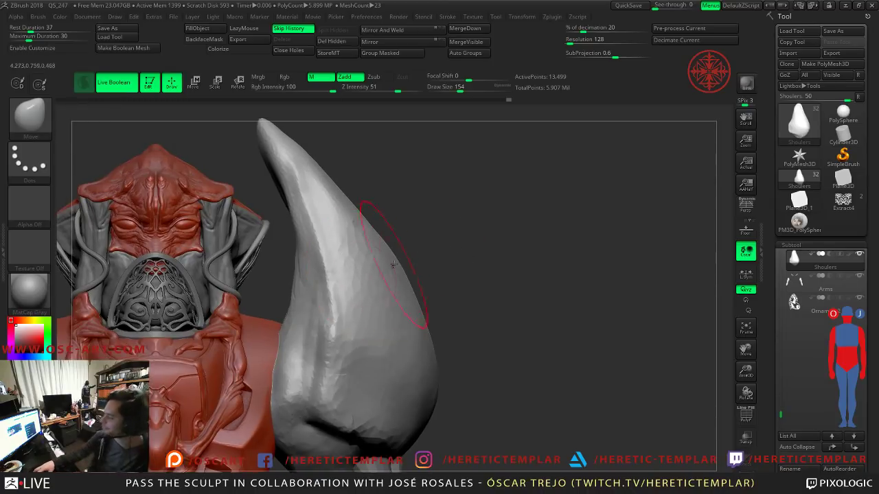
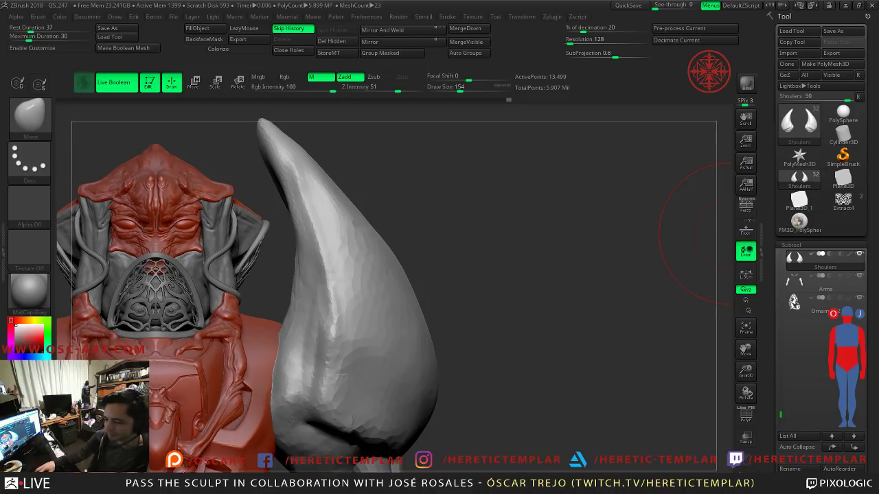
Step: Carve a groove down the inner front side of the shoulder with the DamStandard brush at draw size 77
click(37, 300)
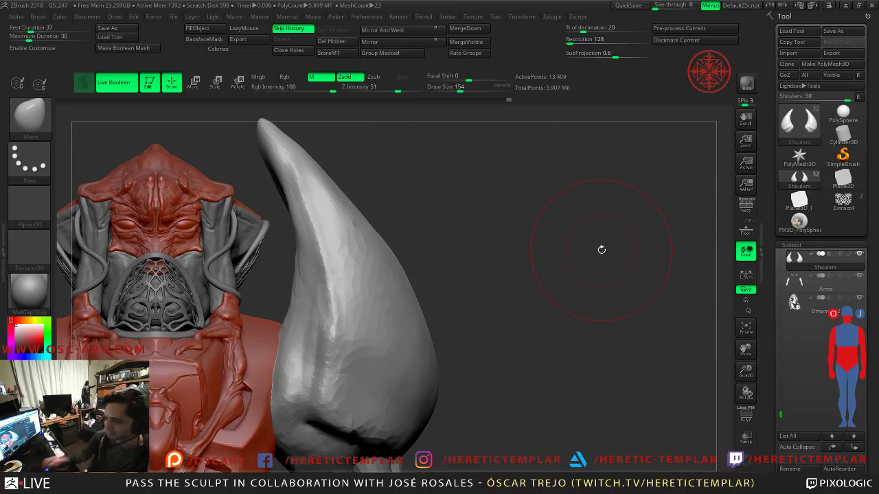
drag(558, 331, 526, 255)
key(s)
click(452, 275)
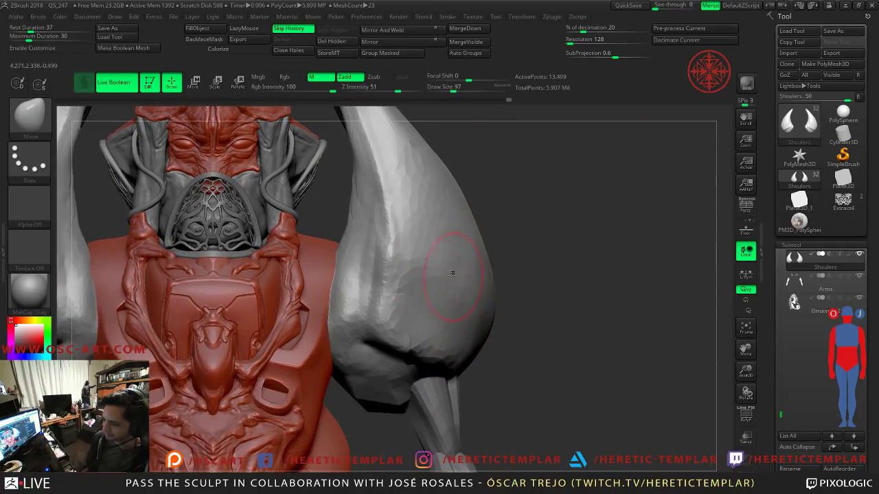
key(b)
key(d)
key(s)
key(s)
click(367, 202)
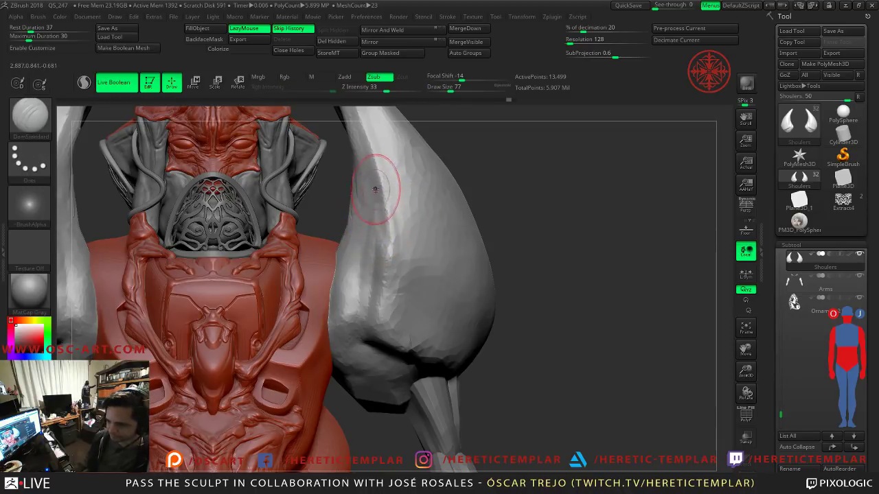
mouse_move(372, 274)
mouse_down()
mouse_move(365, 347)
mouse_move(371, 332)
mouse_move(364, 337)
mouse_move(377, 338)
mouse_up()
Step: Deepen the crease along the shoulder's lower front edge with DamStandard at draw sizes 62 and 56
key(s)
click(371, 344)
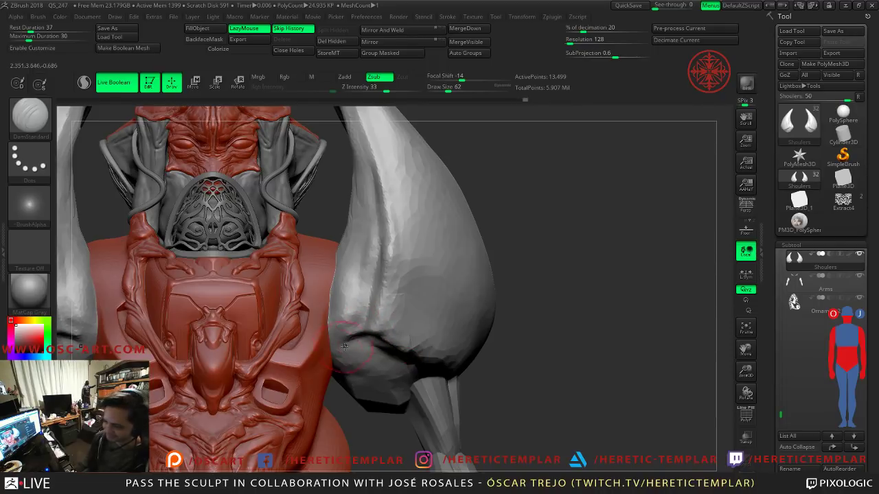
mouse_move(522, 294)
alt+mouse_down()
mouse_move(551, 270)
mouse_move(496, 251)
mouse_move(513, 240)
mouse_move(484, 330)
mouse_move(384, 302)
mouse_move(467, 343)
mouse_move(436, 299)
alt+mouse_up()
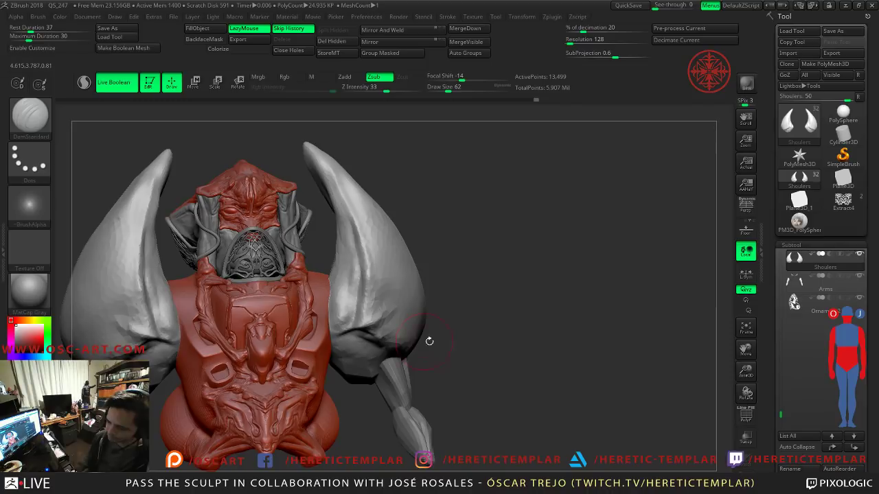
right_drag(387, 344, 408, 346)
key(s)
drag(408, 345, 388, 339)
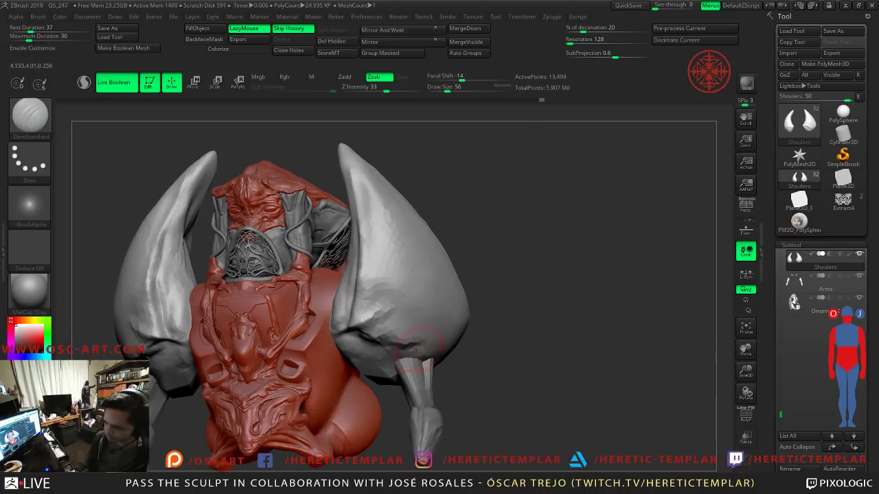
Step: Build up the shoulder's lower rim above the arm using the Clay brush with Sculptris Pro at draw sizes 35 to 77
key(b)
key(c)
key(l)
key(s)
drag(421, 352, 425, 353)
key(backslash)
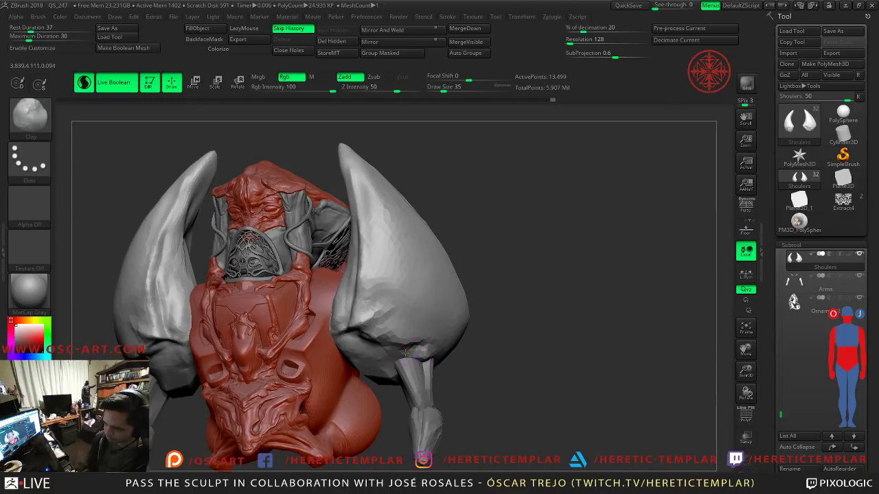
key(s)
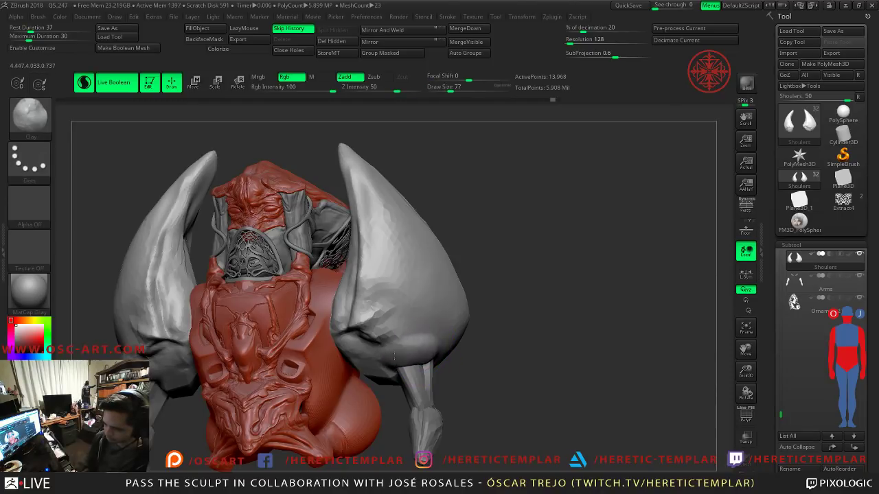
drag(414, 357, 411, 354)
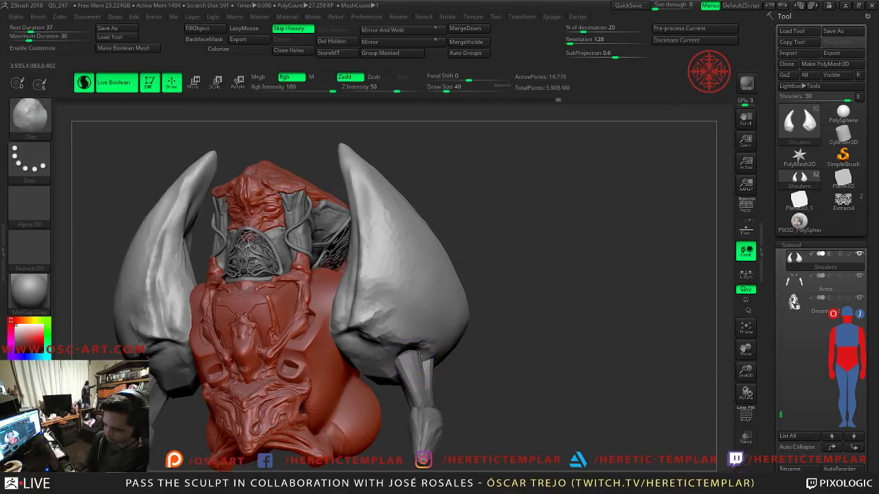
Step: Turn off Sculptris Pro and carve a V-shaped groove across the shoulder's outer surface with DamStandard at draw size 41
mouse_move(501, 357)
right_down()
mouse_move(506, 339)
mouse_move(448, 281)
right_up()
mouse_move(465, 187)
alt+right_down()
mouse_move(446, 243)
mouse_move(416, 255)
mouse_move(412, 240)
mouse_move(373, 243)
alt+right_up()
key(backslash)
key(b)
key(d)
key(s)
mouse_move(364, 208)
mouse_down()
mouse_move(358, 269)
mouse_move(412, 330)
mouse_move(405, 237)
mouse_move(371, 214)
mouse_up()
mouse_move(361, 263)
right_down()
mouse_move(489, 241)
mouse_move(436, 231)
right_up()
key(ctrl)
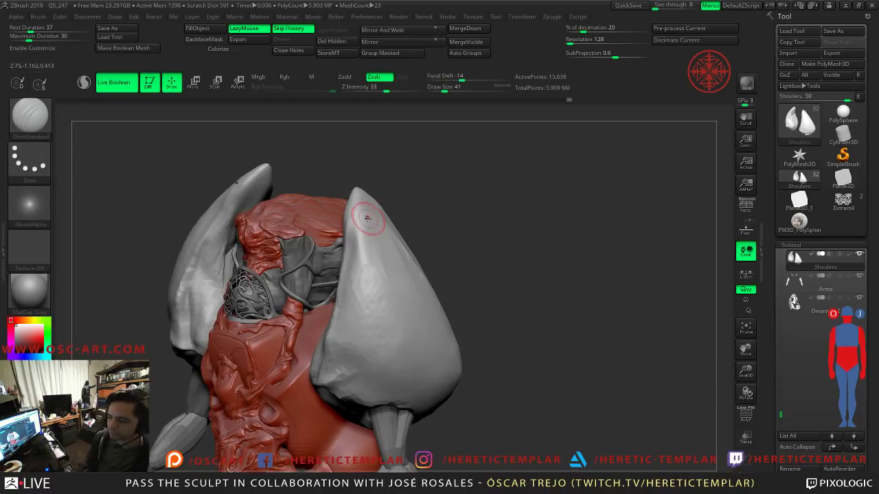
mouse_move(412, 343)
right_down()
mouse_move(427, 342)
mouse_move(388, 230)
right_up()
drag(413, 309, 396, 338)
mouse_move(600, 249)
alt+mouse_down()
mouse_move(592, 208)
mouse_move(620, 209)
mouse_move(446, 281)
mouse_move(392, 241)
alt+mouse_up()
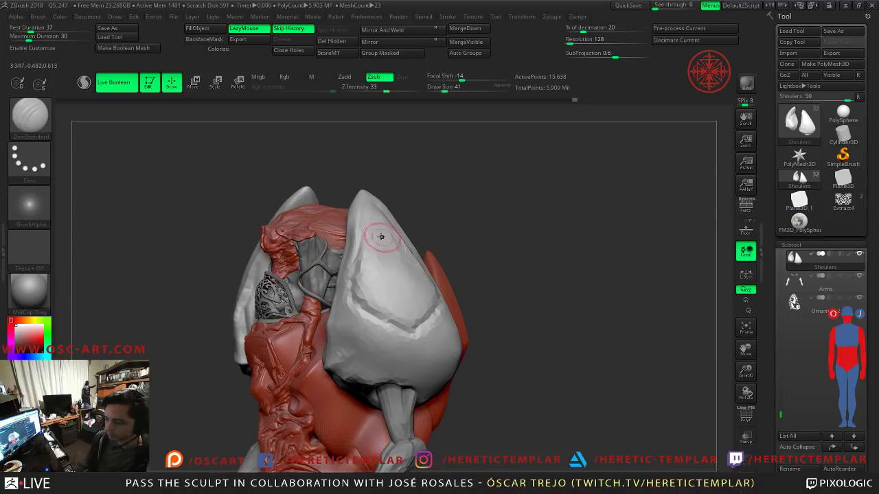
Step: Carve further strokes down the upper outer surface of the shoulder to reinforce the groove
mouse_move(356, 265)
right_down()
mouse_move(505, 206)
mouse_move(385, 253)
right_up()
drag(384, 254, 396, 295)
drag(382, 237, 400, 317)
right_drag(401, 317, 357, 341)
Step: Carve creases along the shoulder's inner edge beside the torso with DamStandard at draw size 31
key(bracketright)
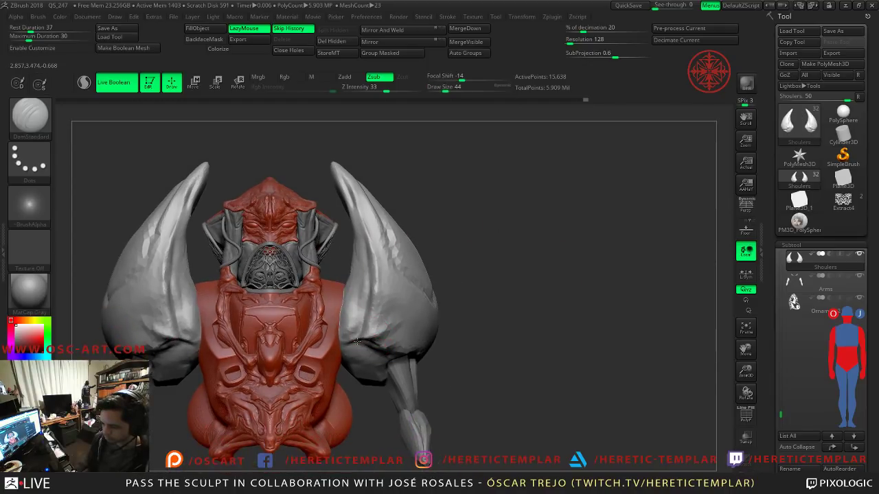
key(s)
drag(358, 349, 359, 261)
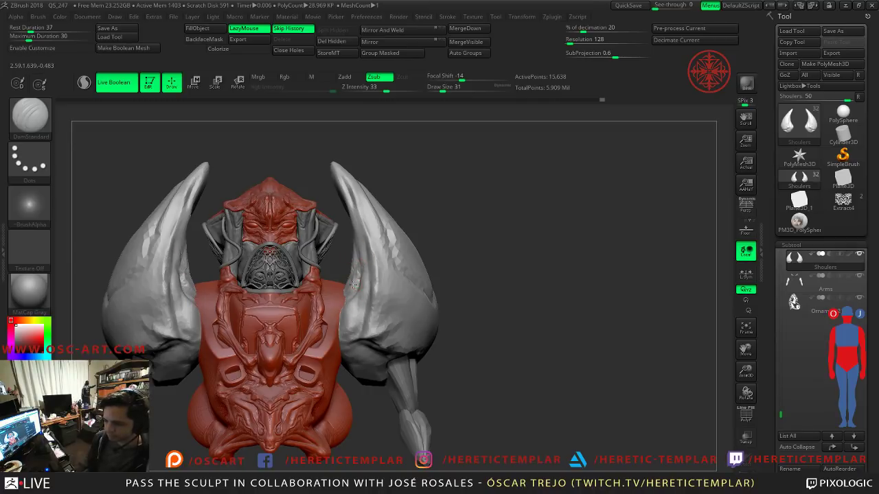
Step: Pull two spikes out of the shoulder's inner edge toward the chest with the SnakeHook brush, up to draw size 80
ctrl+right_drag(519, 215, 516, 257)
key(b)
key(s)
key(h)
key(])
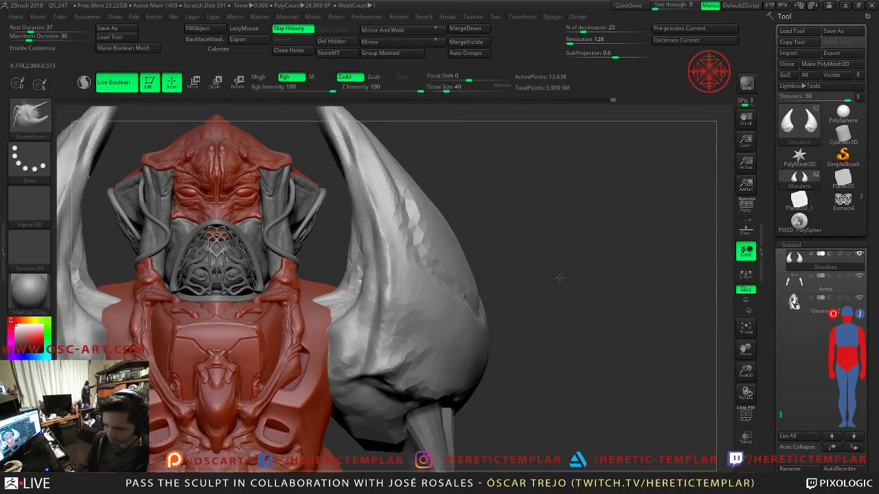
right_drag(333, 321, 308, 332)
key(])
key(])
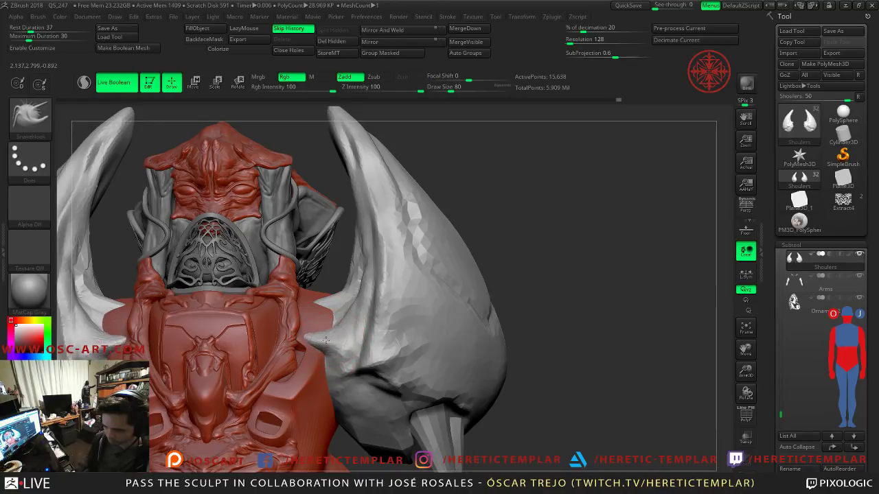
Step: Stretch the lower inner spike farther toward the torso with SnakeHook at draw size 80, checking it from an angle
right_drag(379, 349, 494, 272)
key(s)
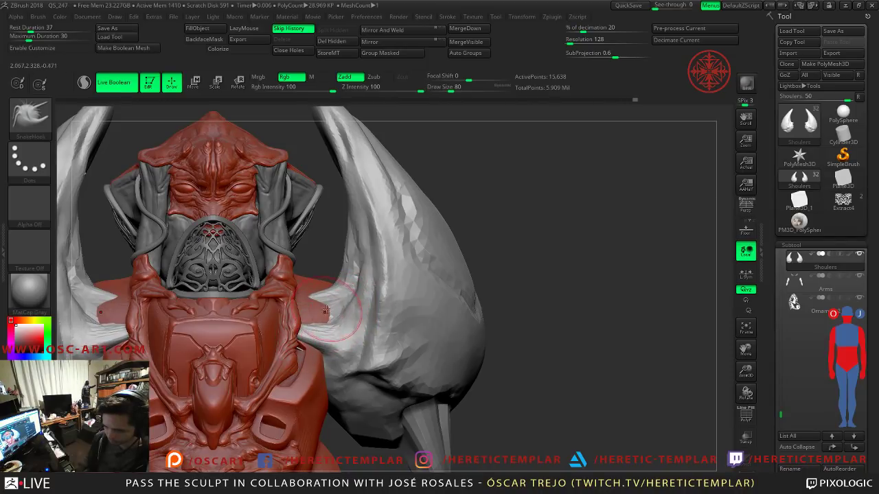
drag(562, 280, 295, 337)
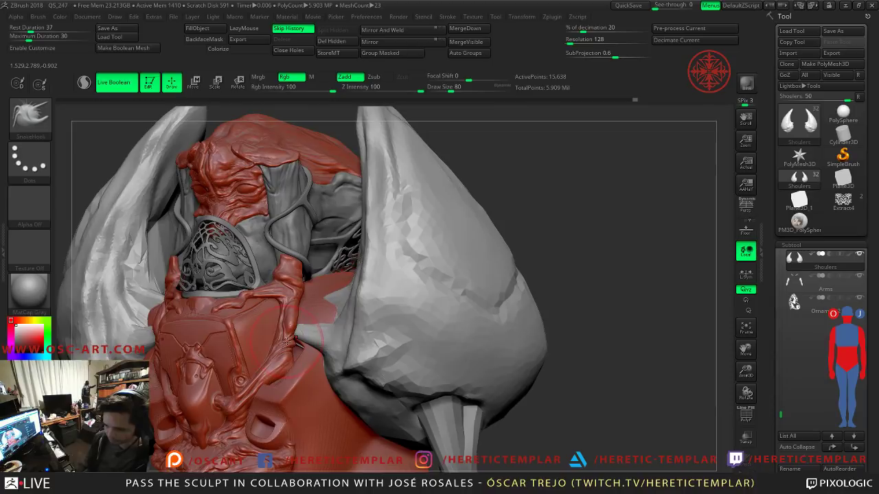
drag(576, 224, 325, 334)
Step: Extend the upper inner spike to the torso with SnakeHook at draw size 59 and smooth where the spikes join the shoulder
key(s)
click(324, 299)
drag(320, 295, 285, 278)
drag(581, 251, 532, 193)
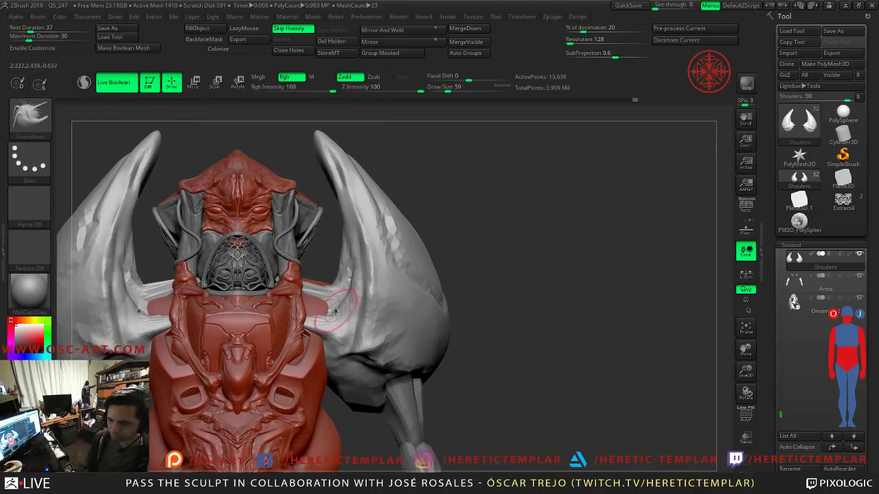
mouse_move(469, 252)
alt+mouse_down()
mouse_move(464, 223)
mouse_move(456, 281)
alt+mouse_up()
drag(333, 285, 353, 259)
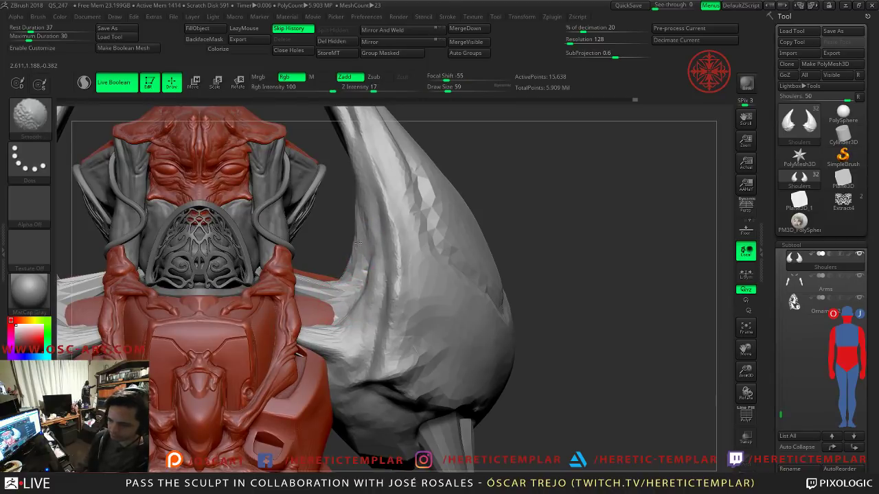
Step: Carve creases into the shoulder's lower inner area with DamStandard at draw size 59 and lightly smooth them
key(b)
key(d)
key(s)
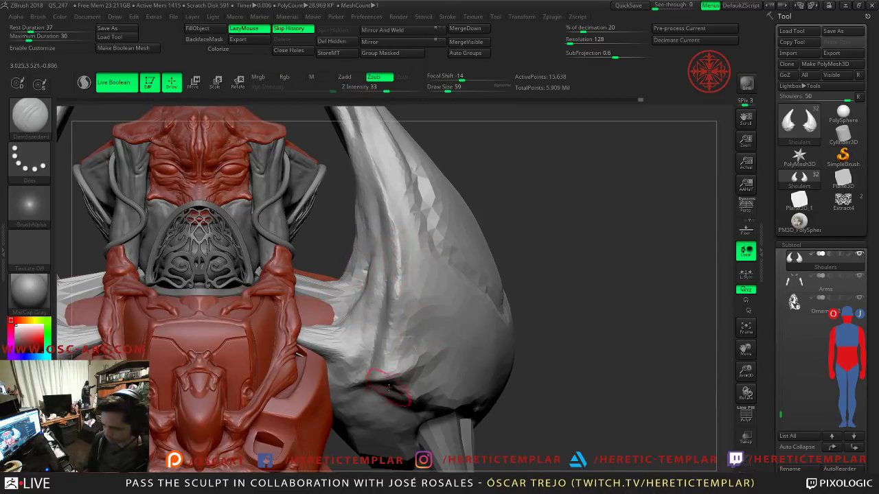
drag(359, 386, 338, 416)
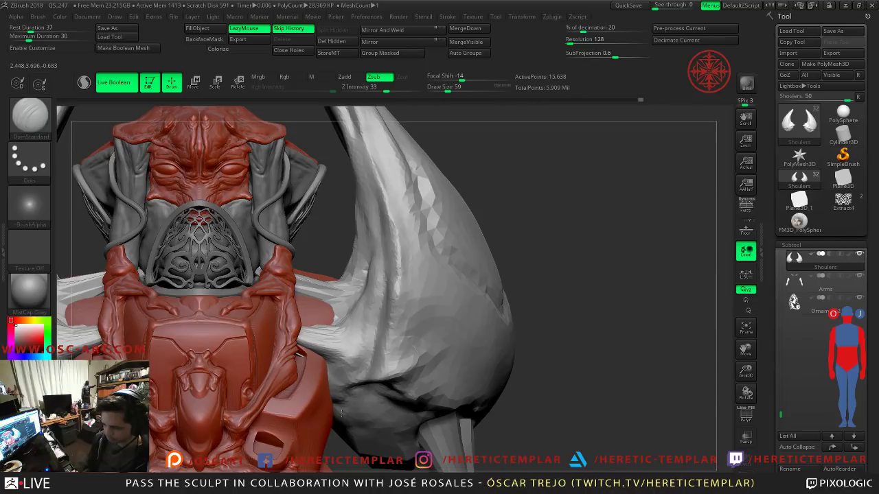
mouse_move(581, 349)
alt+mouse_down()
mouse_move(551, 349)
mouse_move(536, 250)
alt+mouse_up()
mouse_move(366, 327)
shift+mouse_down()
mouse_move(344, 327)
mouse_move(361, 320)
shift+mouse_up()
Step: Carve additional folds along the underside of the shoulder with DamStandard at draw size 54
mouse_move(483, 304)
alt+mouse_down()
mouse_move(477, 338)
mouse_move(446, 337)
mouse_move(463, 309)
mouse_move(383, 248)
alt+mouse_up()
key(s)
mouse_move(447, 317)
mouse_down()
mouse_move(401, 328)
mouse_move(394, 318)
mouse_move(437, 330)
mouse_move(405, 335)
mouse_up()
key(s)
drag(499, 332, 539, 334)
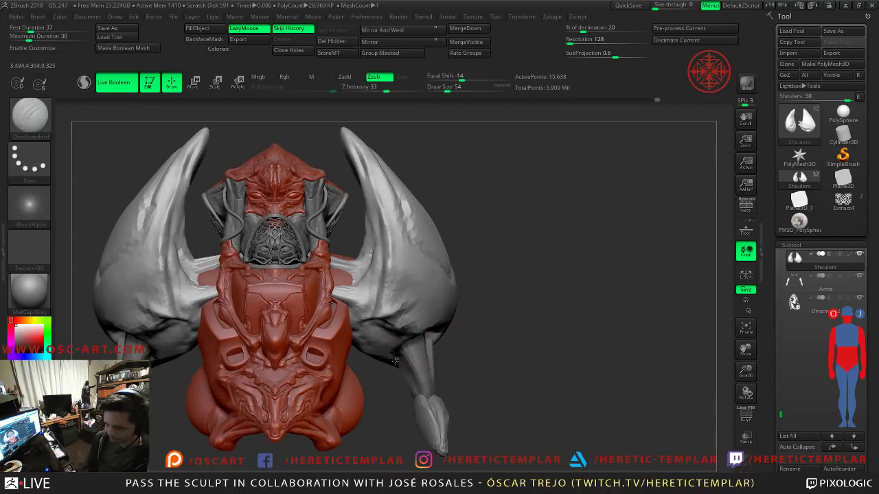
Step: Adjust the shoulder's bottom edge with the Move brush at draw size 87 and refine its folds with DamStandard at 41
key(b)
key(m)
key(v)
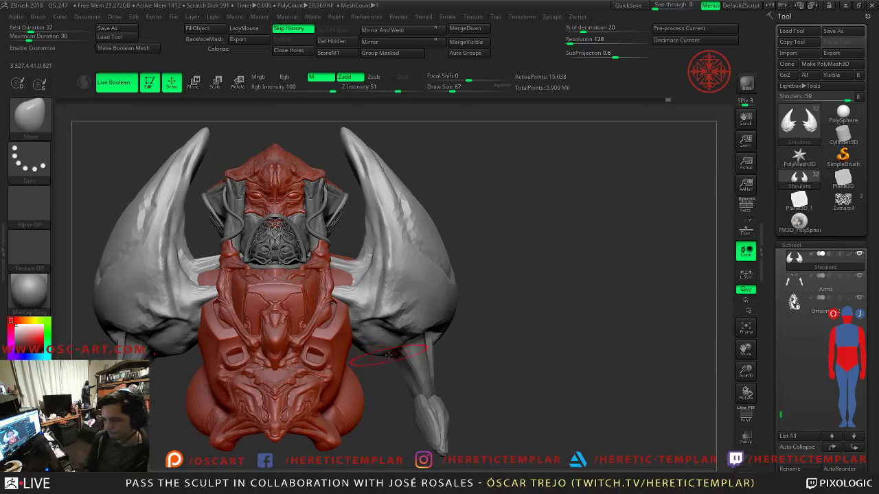
key(b)
key(d)
key(s)
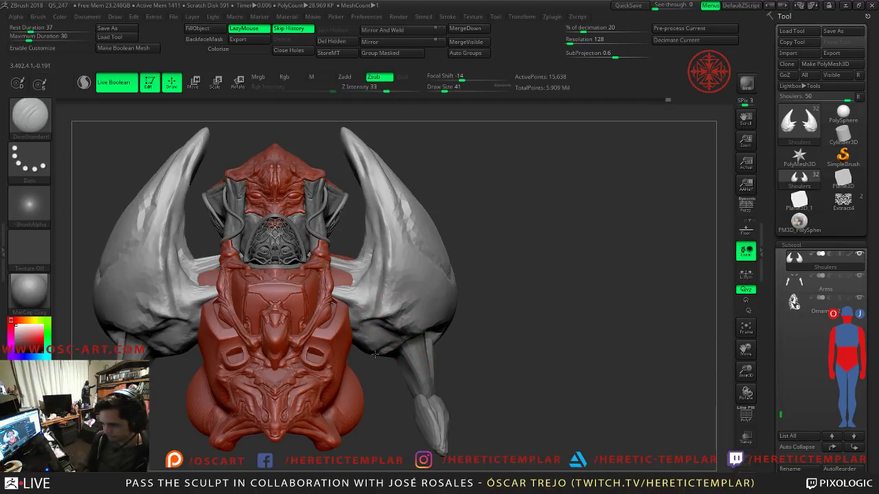
key(shift)
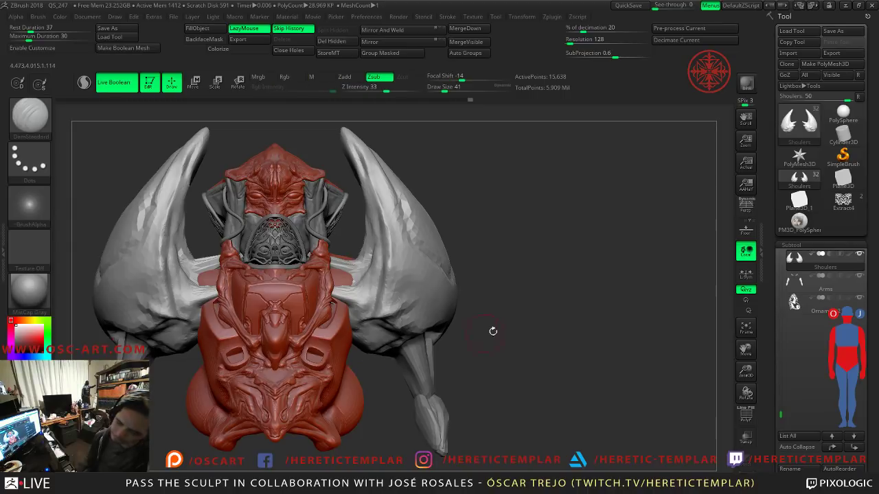
Step: Carve folds around the shoulder's arm opening from the front and back with DamStandard at draw size 41
alt+drag(470, 353, 467, 307)
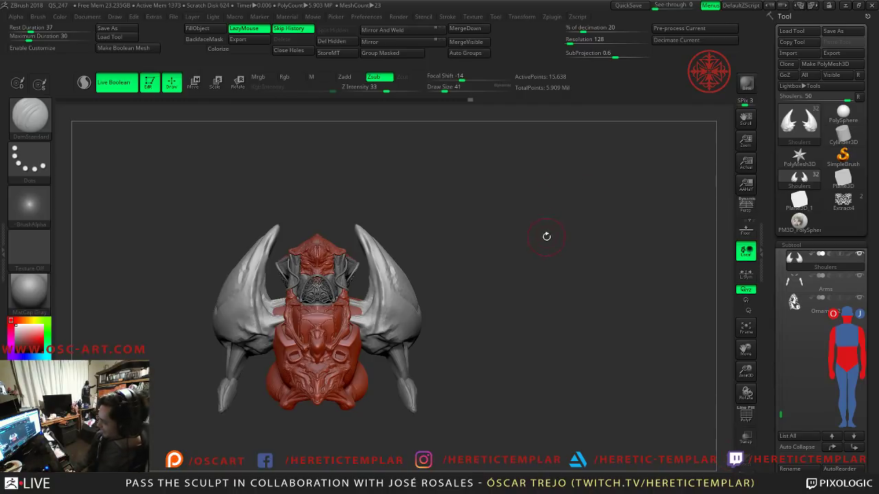
alt+drag(545, 250, 524, 320)
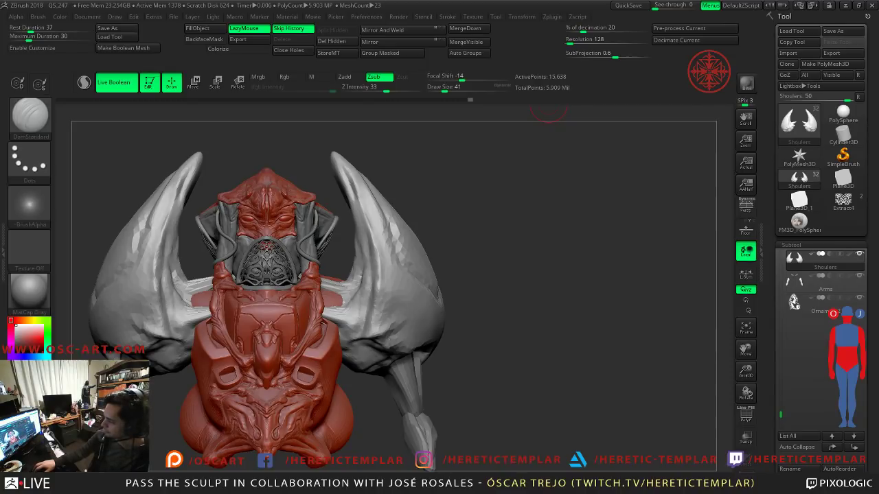
mouse_move(549, 261)
mouse_down()
mouse_move(447, 239)
mouse_move(475, 279)
mouse_move(447, 274)
mouse_up()
mouse_move(250, 302)
mouse_down()
mouse_move(336, 295)
mouse_move(313, 333)
mouse_move(295, 336)
mouse_up()
mouse_move(367, 317)
mouse_down()
mouse_move(312, 328)
mouse_move(319, 338)
mouse_up()
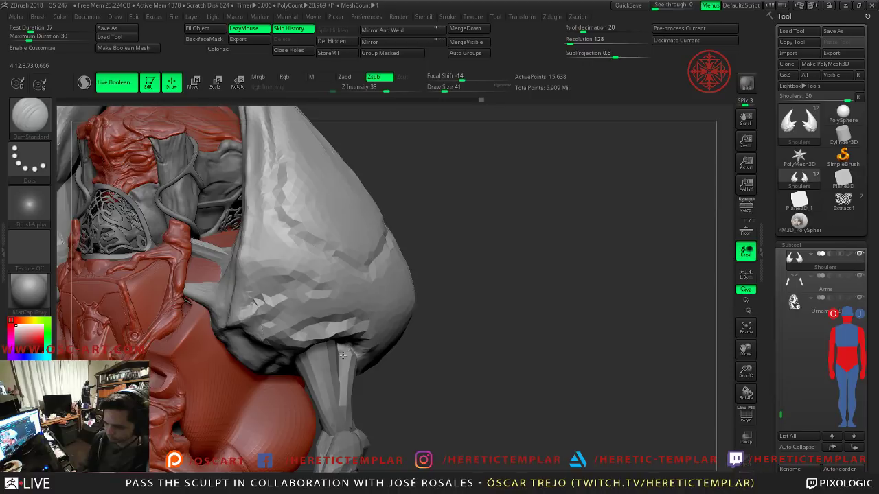
drag(414, 374, 339, 355)
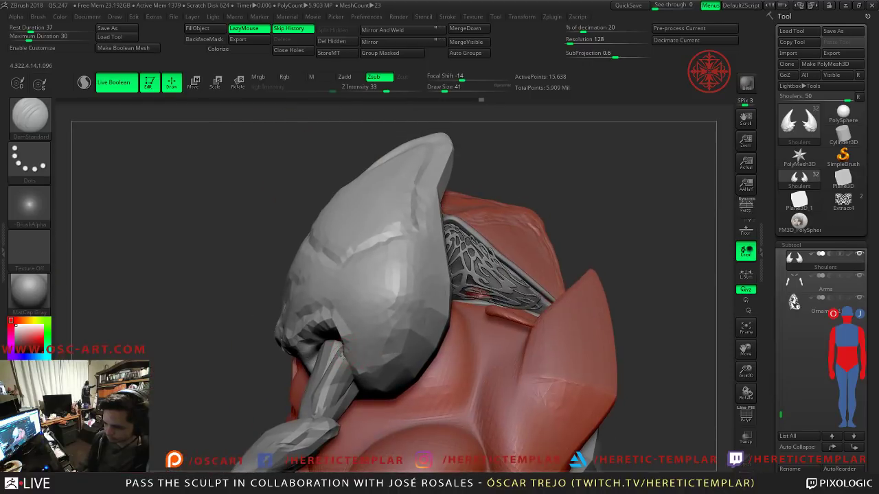
drag(169, 314, 170, 316)
drag(212, 355, 448, 169)
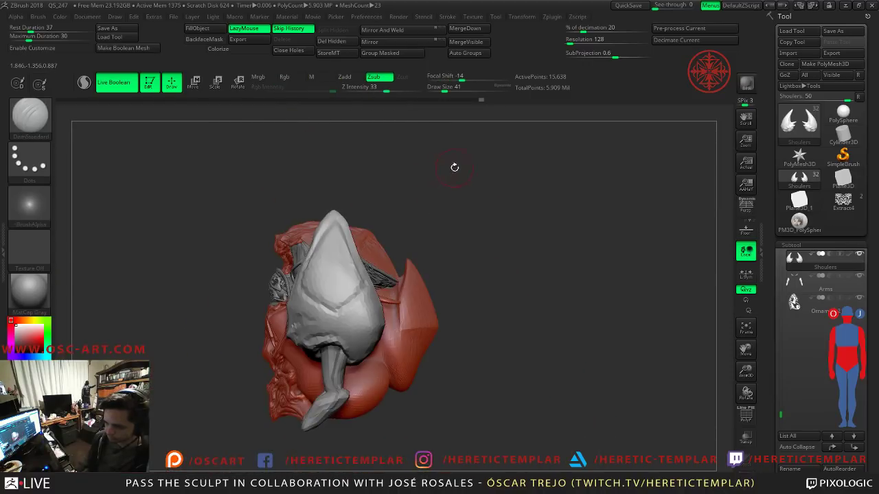
Step: Flip the shoulders front to back using Mirror on the Z axis
click(440, 42)
click(428, 43)
click(433, 43)
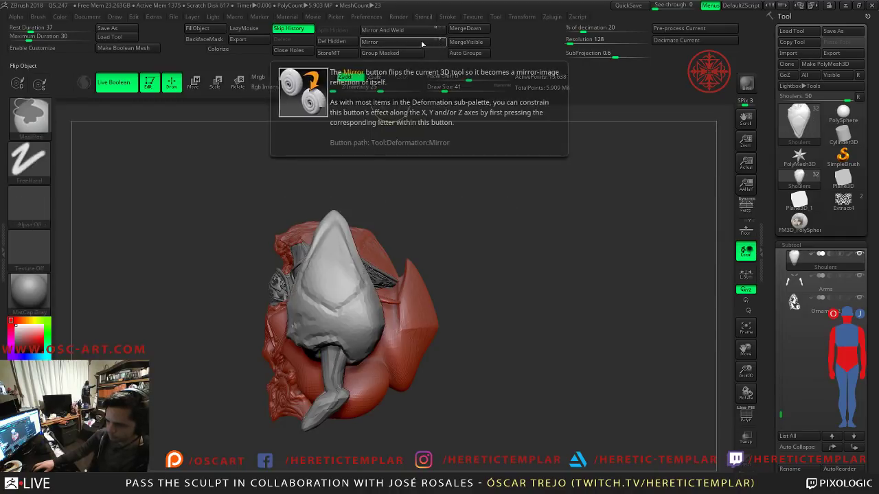
click(417, 43)
click(416, 42)
Step: Center the transform gizmo on the unmasked shoulder mesh and move the shoulders slightly forward along the depth axis
key(w)
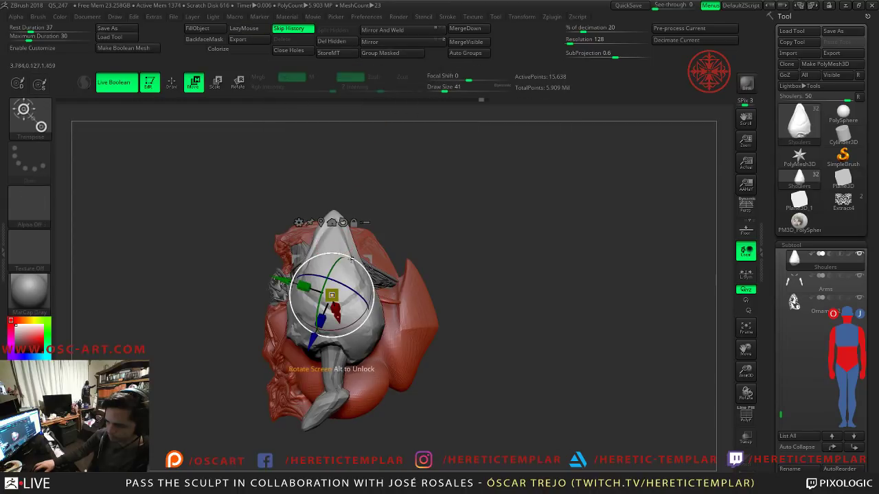
click(332, 217)
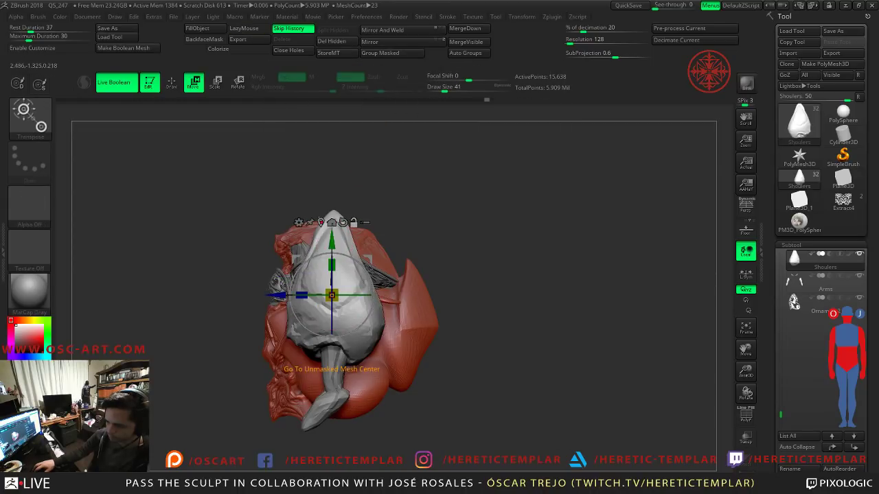
click(436, 30)
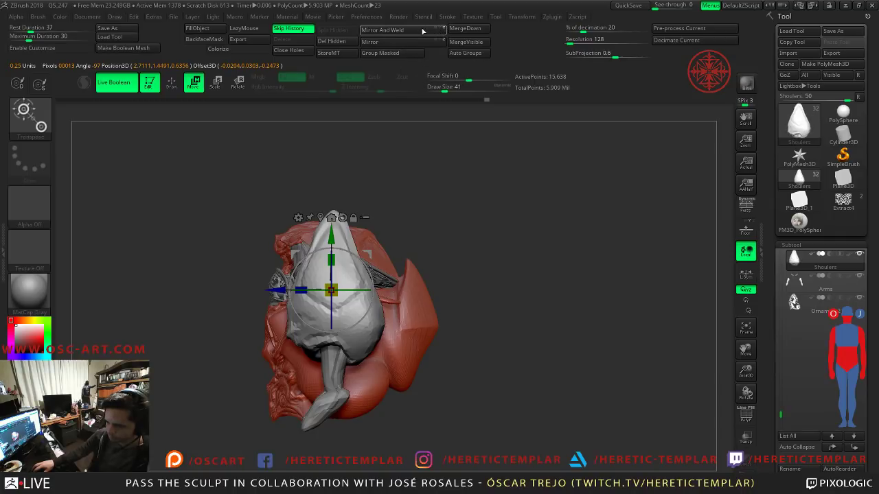
drag(285, 290, 271, 290)
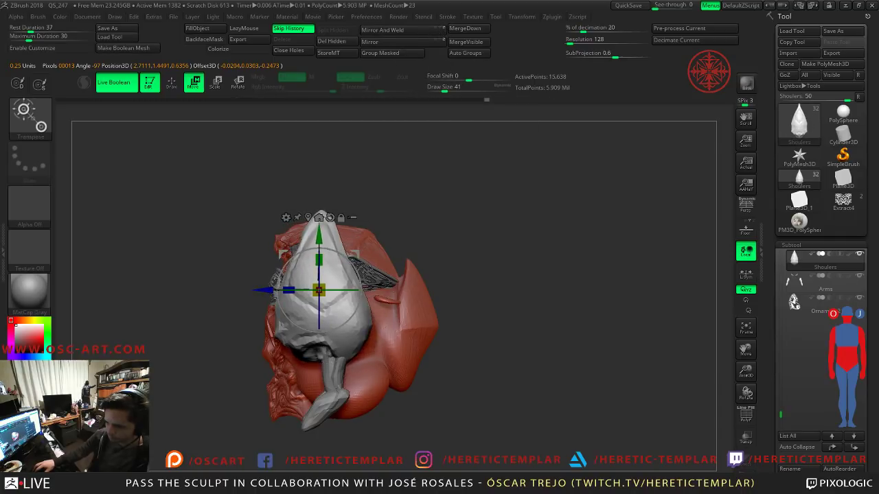
Step: Try to Mirror And Weld the shoulders front to back from a position slightly further forward
click(394, 31)
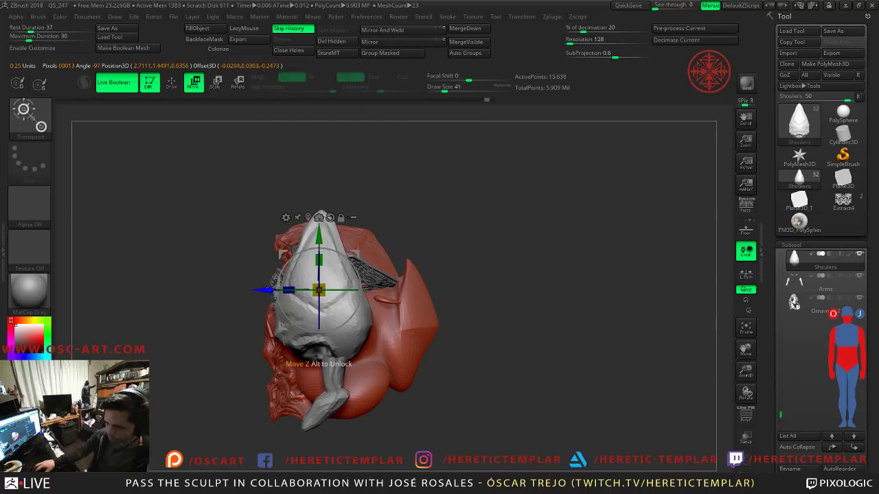
drag(288, 290, 277, 289)
click(413, 30)
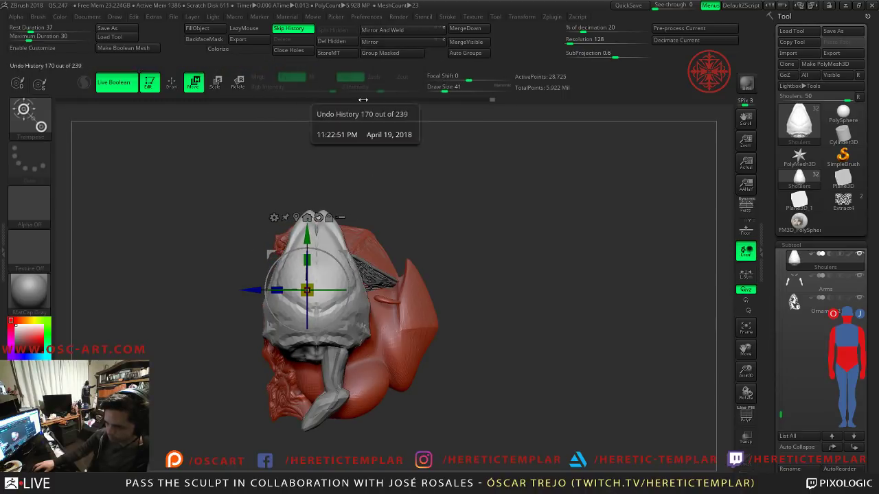
key(ctrl+z)
Step: Shift the shoulders along the depth axis and apply Mirror And Weld so their front and back halves match
drag(277, 290, 296, 300)
click(398, 30)
key(q)
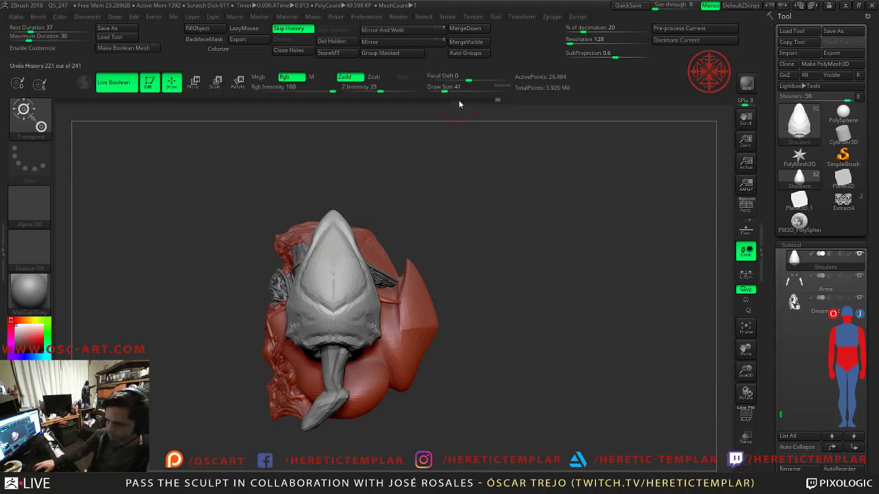
Step: Activate Z-axis symmetry in addition to X and turn on local symmetry for sculpting the shoulders
click(522, 16)
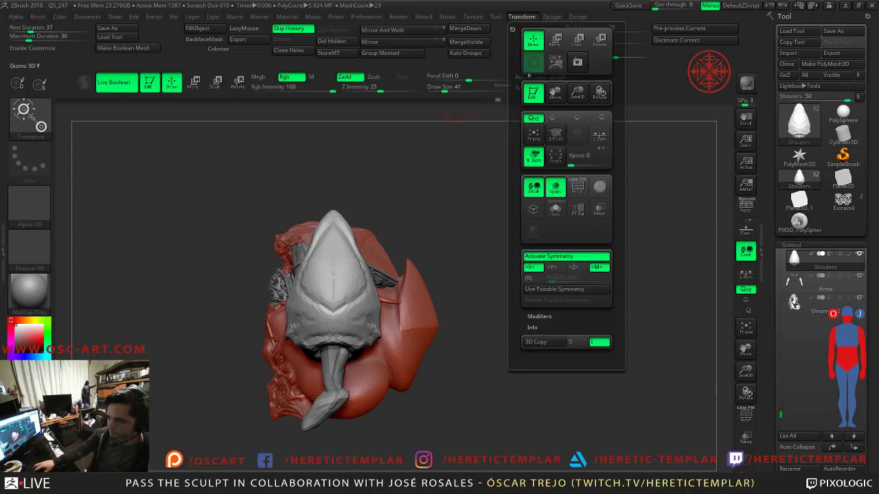
click(577, 269)
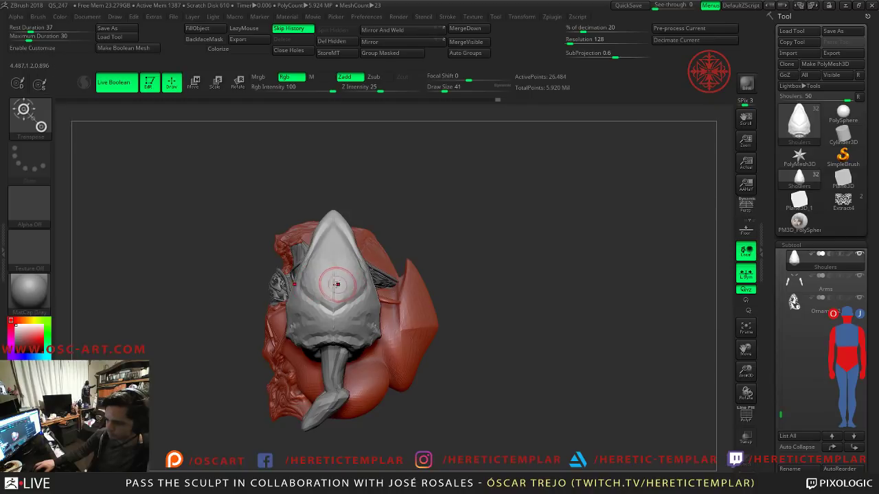
click(744, 273)
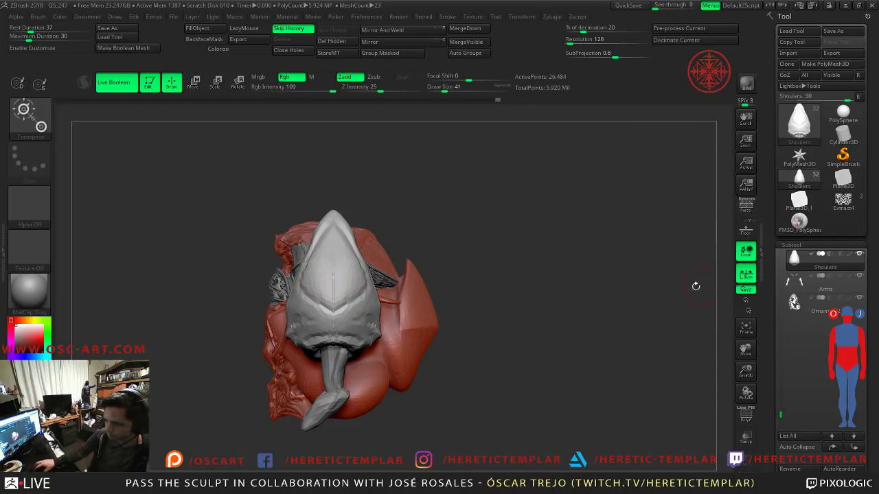
key(q)
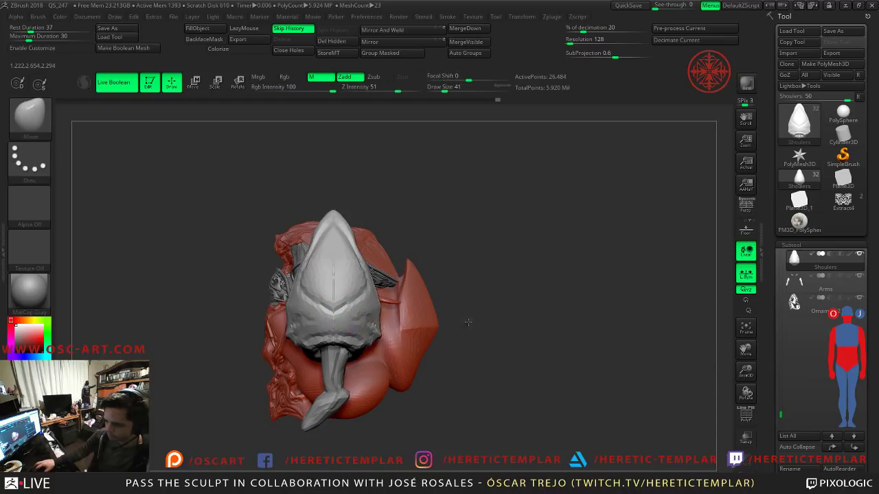
Step: Try to reshape the shoulder's front surface with the Move brush at draw size 56
drag(468, 322, 434, 326)
mouse_move(508, 214)
mouse_down()
mouse_move(496, 277)
mouse_move(487, 282)
mouse_move(467, 264)
mouse_move(479, 322)
mouse_move(332, 317)
mouse_move(361, 332)
mouse_move(344, 347)
mouse_up()
mouse_move(452, 357)
mouse_down()
mouse_move(449, 238)
mouse_move(467, 204)
mouse_move(298, 285)
mouse_up()
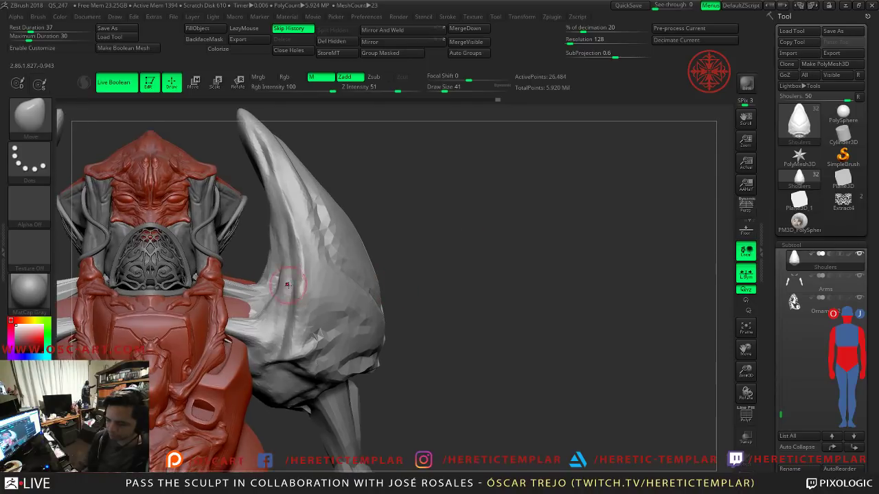
key(s)
drag(296, 356, 299, 356)
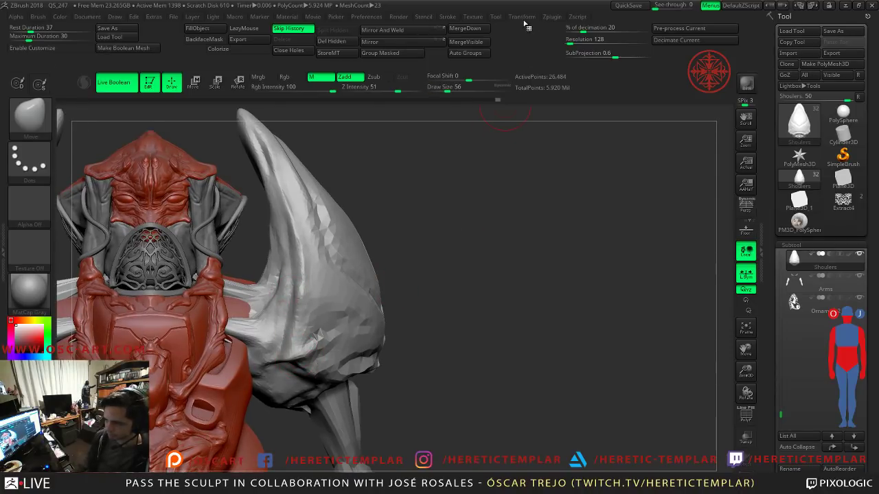
click(521, 16)
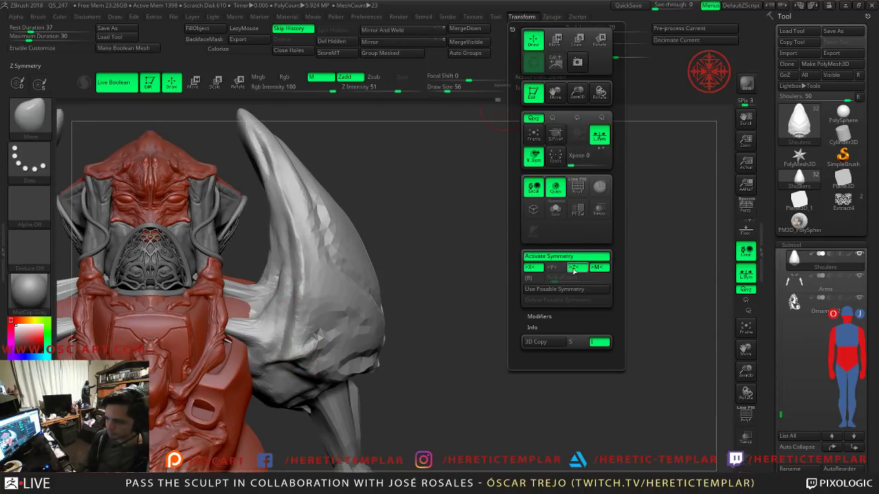
drag(439, 281, 233, 309)
mouse_move(174, 311)
mouse_down()
mouse_move(236, 326)
mouse_move(396, 304)
mouse_move(192, 319)
mouse_move(188, 341)
mouse_move(270, 305)
mouse_move(315, 248)
mouse_move(212, 251)
mouse_up()
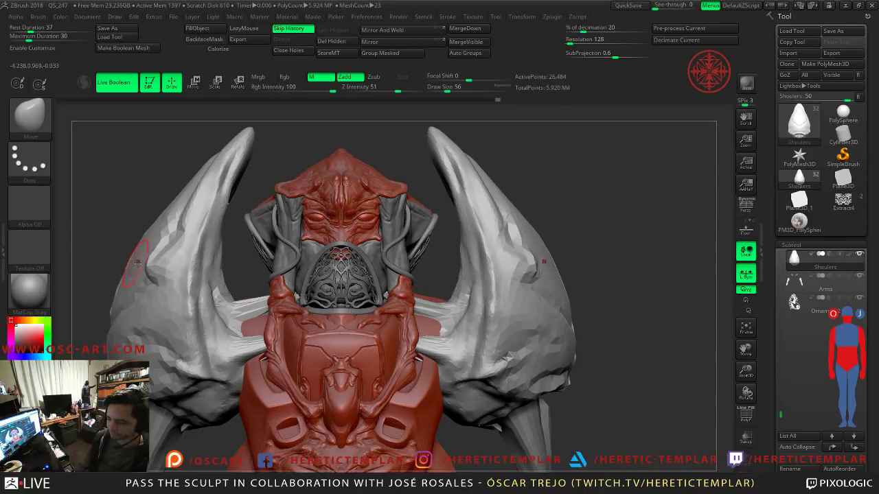
mouse_move(539, 244)
mouse_down()
mouse_move(405, 241)
mouse_move(597, 227)
mouse_move(529, 234)
mouse_move(440, 223)
mouse_up()
key(ctrl+z)
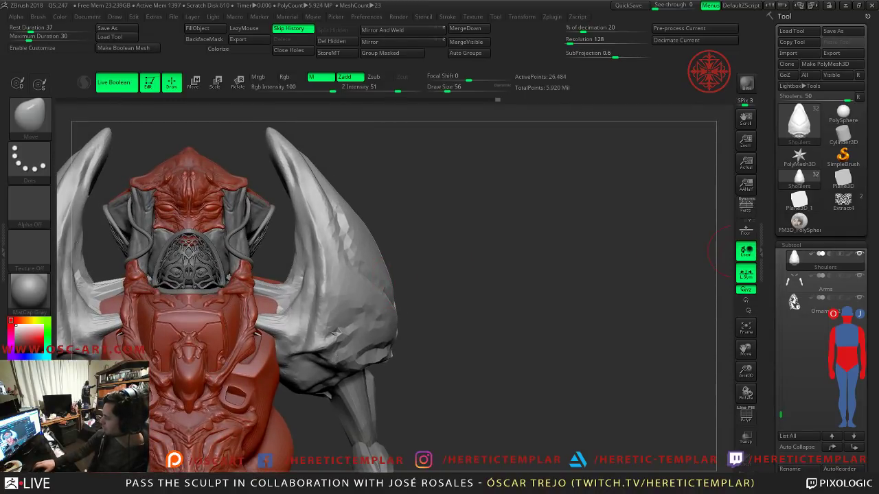
Step: Carve folds into the shoulder's lower front with DamStandard at draw size 44 and enable Sculptris Pro
mouse_move(480, 296)
alt+mouse_down()
mouse_move(522, 254)
mouse_move(531, 290)
mouse_move(525, 266)
alt+mouse_up()
key(b)
key(d)
key(s)
key(bracketleft)
mouse_move(389, 317)
mouse_down()
mouse_move(395, 330)
mouse_move(389, 322)
mouse_up()
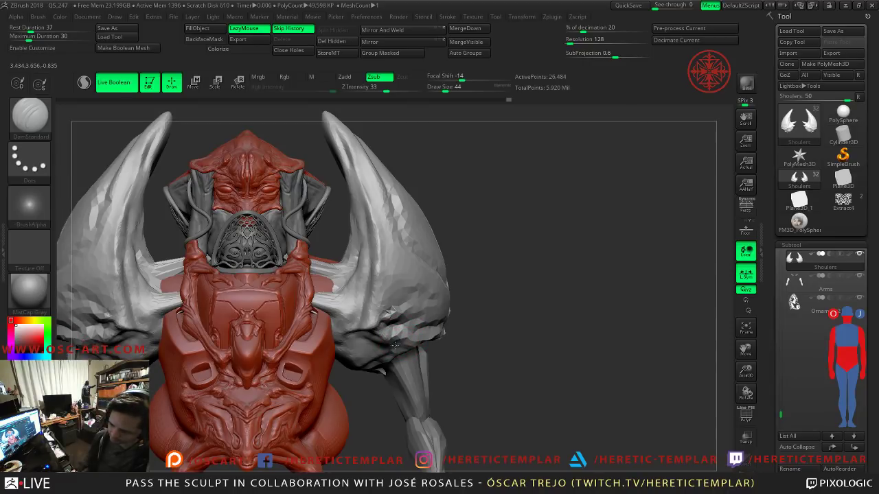
key(shift)
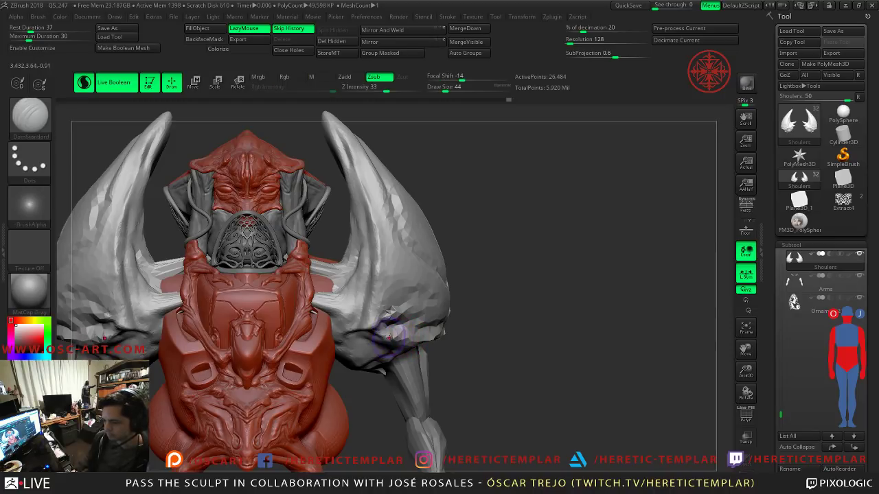
mouse_move(409, 338)
mouse_down()
mouse_move(444, 330)
mouse_move(399, 311)
mouse_move(532, 325)
mouse_move(612, 309)
mouse_move(663, 312)
mouse_up()
Step: Build up the fold along the shoulder's lower edge with the Clay brush, starting at draw size 44
key(b)
key(c)
key(l)
mouse_move(461, 334)
shift+mouse_down()
mouse_move(409, 339)
mouse_move(464, 331)
shift+mouse_up()
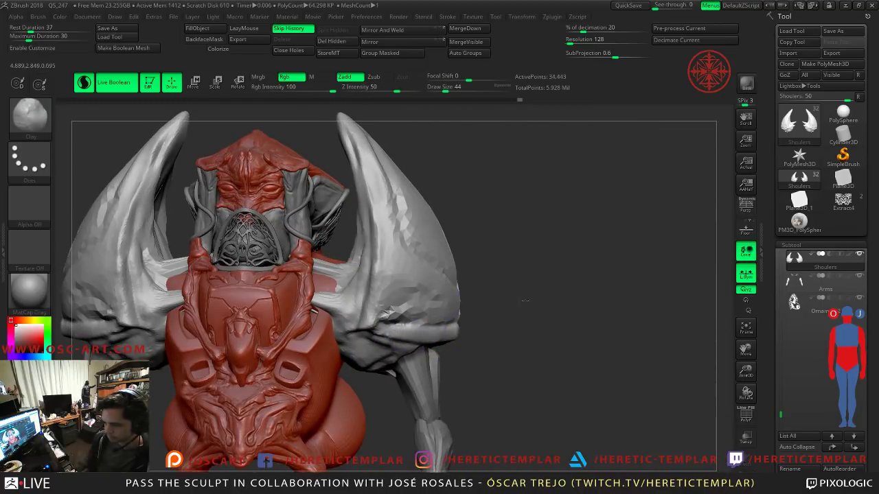
drag(523, 300, 536, 302)
key(s)
drag(426, 324, 422, 324)
Step: Add clay volume from the shoulder's lower front toward its torso connection, working up to draw size 54
drag(510, 306, 501, 307)
key(s)
drag(422, 310, 434, 311)
mouse_move(516, 226)
mouse_down()
mouse_move(523, 226)
mouse_move(509, 227)
mouse_up()
key(s)
drag(348, 307, 340, 307)
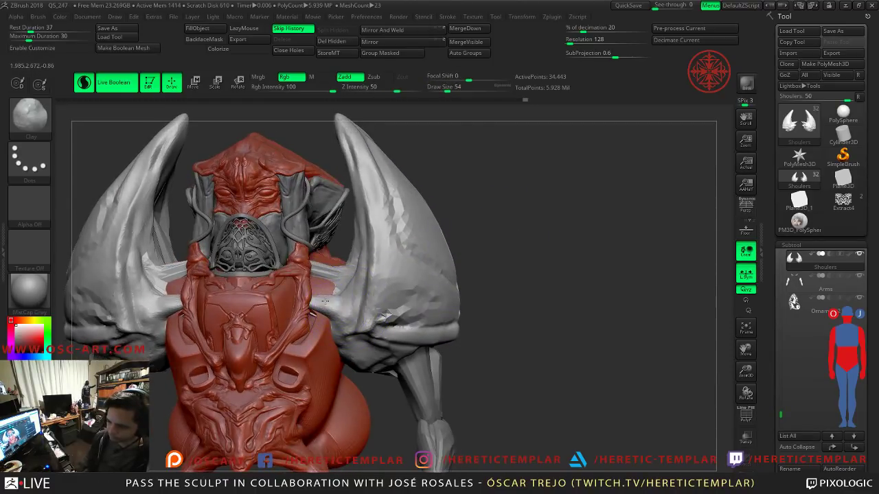
Step: Fill and smooth the shoulder's outer side using the Clay brush with a draw size of up to 90
drag(534, 242, 490, 245)
key(s)
mouse_move(437, 240)
mouse_down()
mouse_move(446, 240)
mouse_move(428, 233)
mouse_up()
key(s)
shift+drag(433, 258, 434, 266)
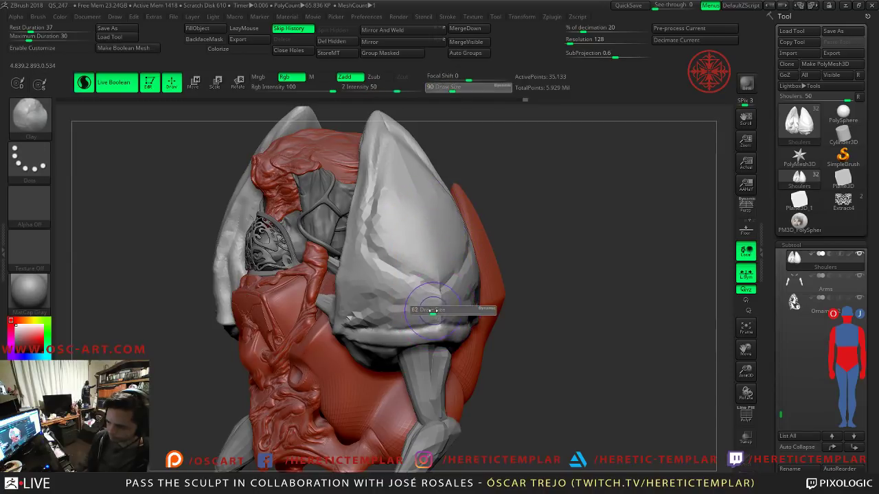
Step: Carve the crease on the shoulder's outer side above the bottom rim with DamStandard at draw size 46
key(b)
key(d)
key(s)
key(s)
drag(443, 292, 441, 291)
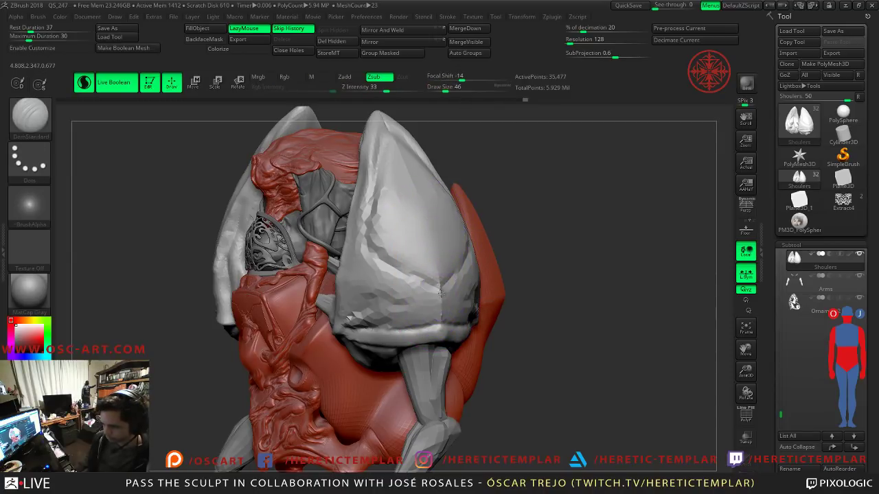
drag(563, 296, 577, 304)
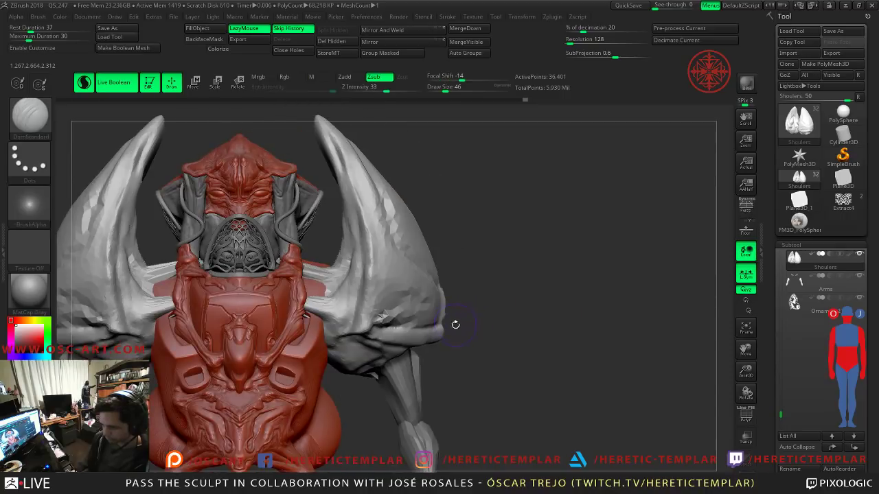
Step: Pull the shoulder's lower outer corner outward into a point with the Move brush
key(b)
key(m)
key(v)
key(s)
mouse_move(451, 330)
mouse_down()
mouse_move(476, 280)
mouse_move(486, 290)
mouse_up()
key(s)
key(s)
drag(480, 320, 463, 324)
Step: Adjust the shoulder's outer contour and upper spike with the Move brush at draw size 145
mouse_move(464, 280)
mouse_down()
mouse_move(448, 268)
mouse_move(506, 279)
mouse_move(464, 274)
mouse_move(509, 267)
mouse_up()
key(s)
key(s)
drag(442, 259, 423, 259)
drag(399, 188, 410, 186)
mouse_move(413, 241)
mouse_down()
mouse_move(429, 233)
mouse_move(421, 230)
mouse_up()
Step: Try to reshape the shoulder spikes' upper ends with the Move brush at draw size 104
key(s)
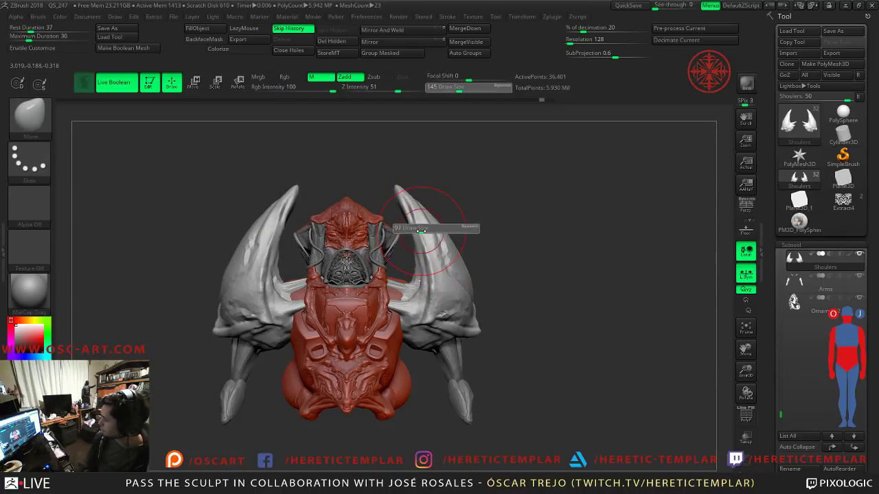
mouse_move(506, 203)
alt+mouse_down()
mouse_move(469, 222)
mouse_move(479, 230)
mouse_move(352, 200)
mouse_move(365, 228)
alt+mouse_up()
drag(410, 221, 429, 219)
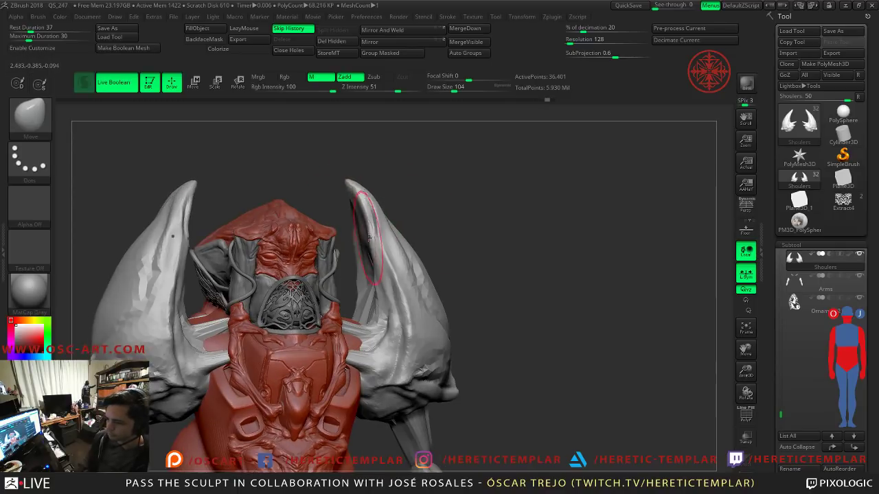
drag(382, 242, 387, 244)
right_drag(392, 254, 371, 206)
mouse_move(370, 206)
mouse_down()
mouse_move(366, 187)
mouse_move(374, 206)
mouse_move(371, 198)
mouse_up()
key(ctrl+z)
Step: Try refining the spike tips at draw size 56 and undo the recent changes to the spikes
key(s)
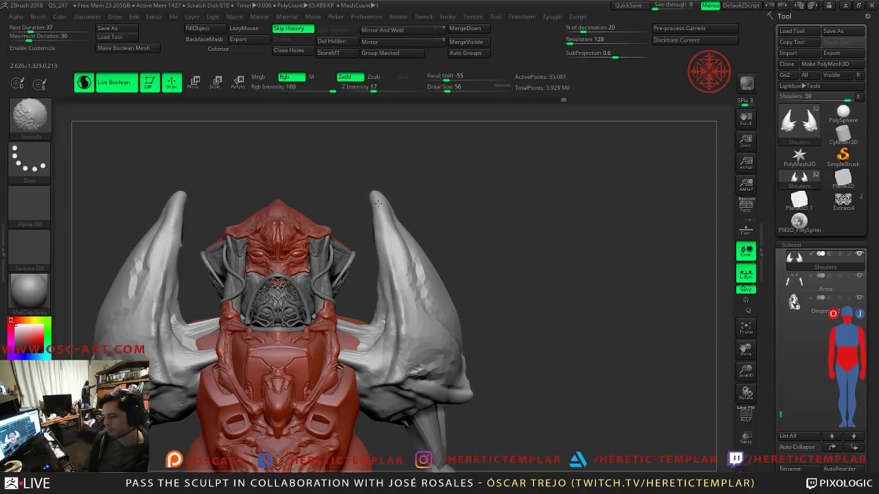
mouse_move(521, 236)
mouse_down()
mouse_move(481, 193)
mouse_move(543, 238)
mouse_move(487, 191)
mouse_move(478, 210)
mouse_move(323, 218)
mouse_up()
drag(489, 199, 486, 264)
key(ctrl+z)
key(ctrl+z)
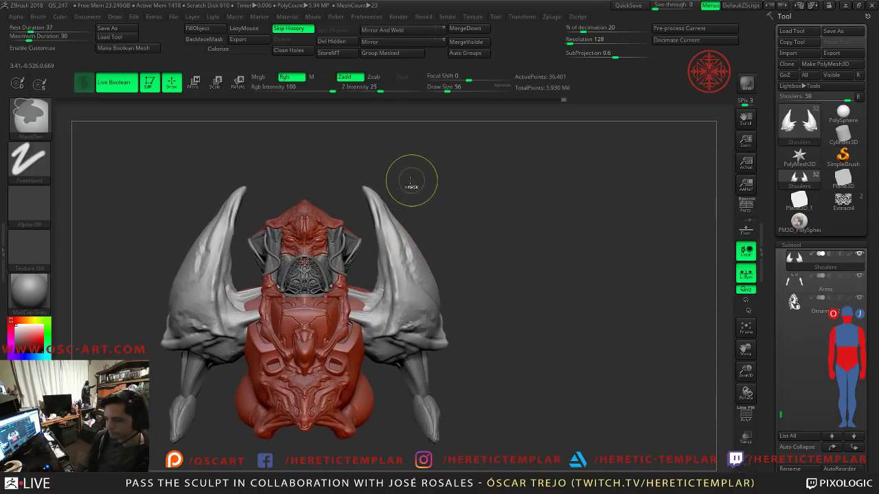
key(ctrl+z)
key(ctrl+z)
key(ctrl+z)
key(ctrl+z)
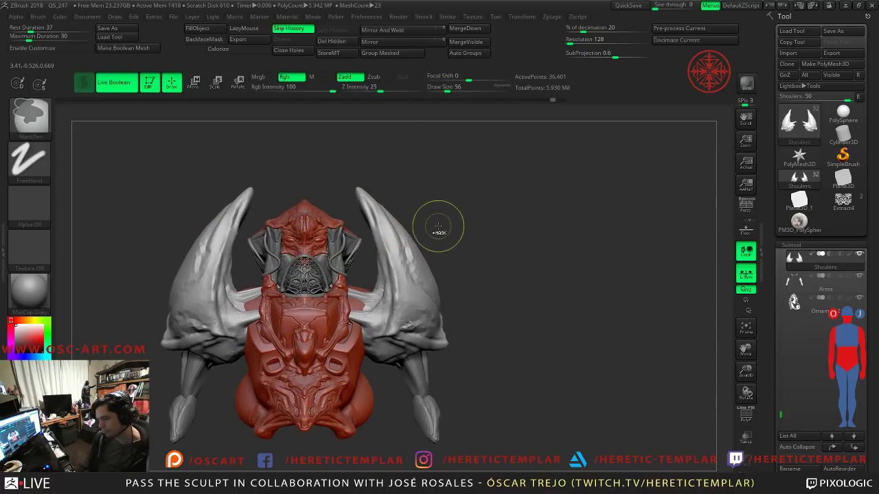
Step: Carve grooves where the shoulder's front meets the torso strands with DamStandard, reducing the draw size from 56 to 46
mouse_move(504, 225)
alt+mouse_down()
mouse_move(486, 206)
mouse_move(514, 204)
mouse_move(494, 210)
mouse_move(486, 202)
mouse_move(469, 268)
alt+mouse_up()
alt+drag(474, 299, 483, 269)
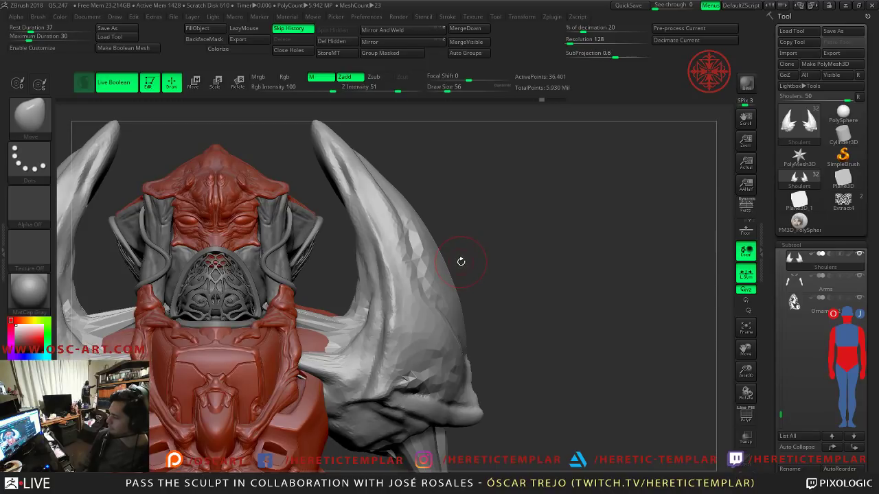
key(b)
key(d)
key(s)
key(s)
mouse_move(346, 370)
mouse_down()
mouse_move(333, 373)
mouse_move(369, 373)
mouse_up()
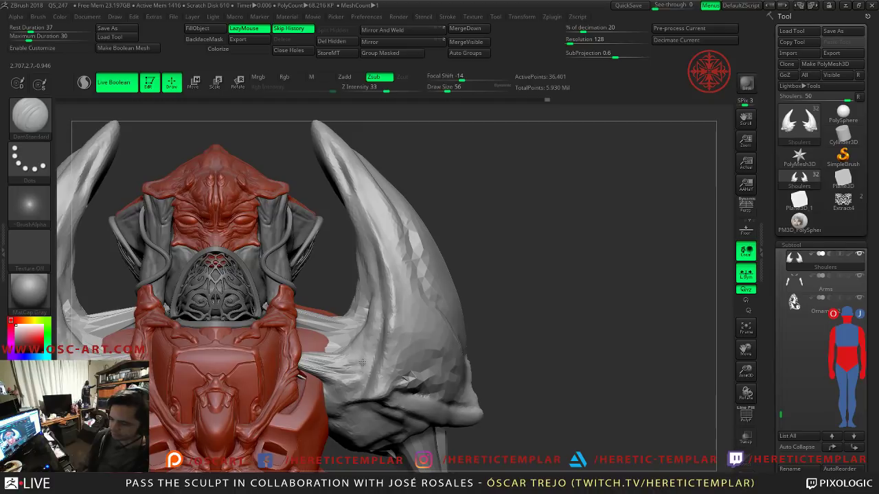
key(bracketleft)
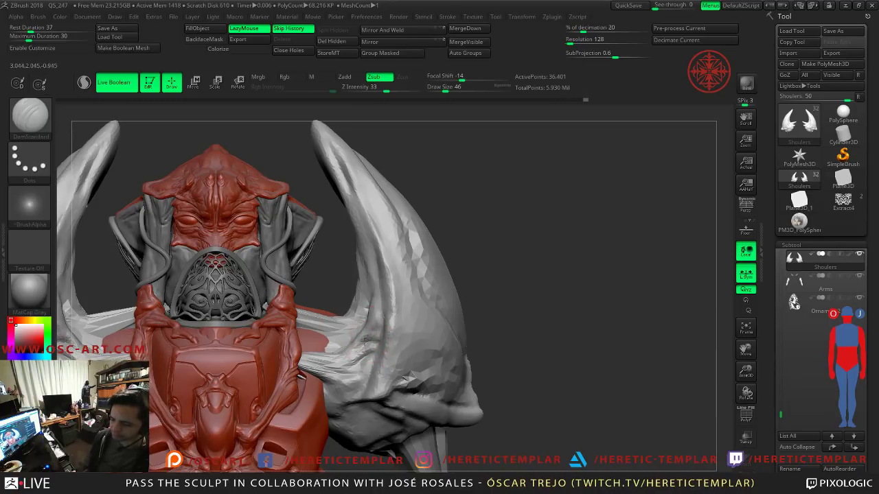
key(shift)
Step: Reshape the front of the shoulder's main body with the Move brush at draw size 167
ctrl+right_drag(443, 305, 488, 234)
mouse_move(488, 258)
alt+mouse_down()
mouse_move(494, 241)
mouse_move(481, 320)
mouse_move(518, 244)
mouse_move(517, 250)
mouse_move(512, 206)
mouse_move(502, 280)
alt+mouse_up()
key(b)
key(m)
key(v)
mouse_move(542, 344)
alt+mouse_down()
mouse_move(540, 295)
mouse_move(548, 358)
mouse_move(511, 323)
mouse_move(505, 342)
alt+mouse_up()
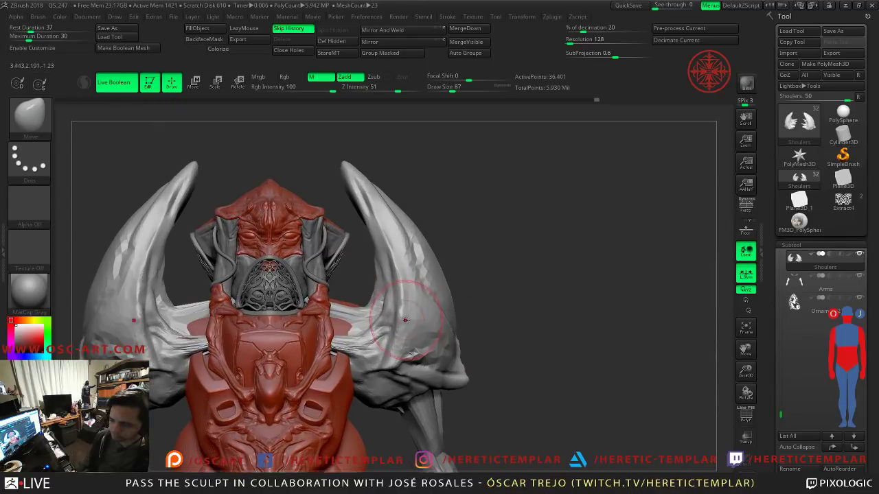
key(bracketright)
key(bracketright)
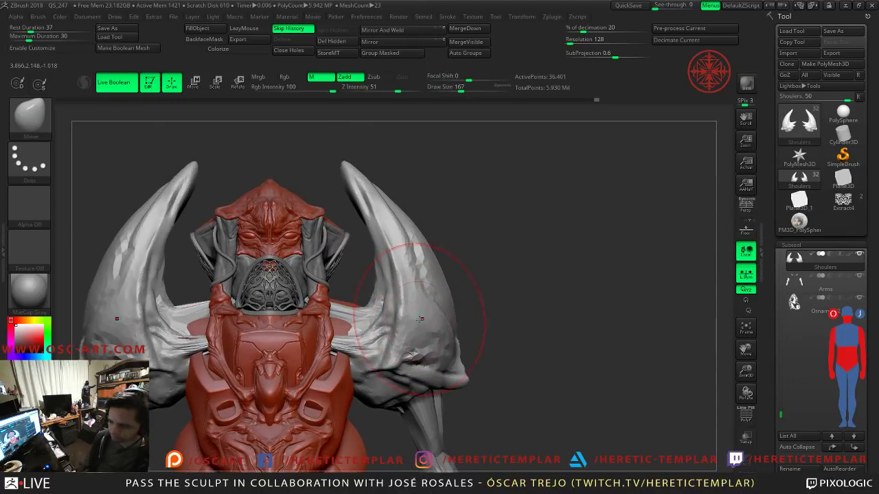
drag(397, 288, 404, 313)
Step: Adjust the inner edge and tip of the shoulder's spike with a smaller Move brush
key(bracketleft)
key(bracketleft)
drag(384, 278, 379, 226)
key(bracketright)
mouse_move(350, 187)
mouse_down()
mouse_move(355, 178)
mouse_move(373, 196)
mouse_up()
Step: Smooth the faceted surface of the shoulder and its spike at draw size 94
mouse_move(439, 199)
alt+mouse_down()
mouse_move(471, 218)
mouse_move(361, 209)
mouse_move(392, 261)
alt+mouse_up()
key(b)
key(c)
key(b)
key(b)
key(m)
key(v)
mouse_move(412, 206)
mouse_down()
mouse_move(446, 206)
mouse_move(341, 254)
mouse_up()
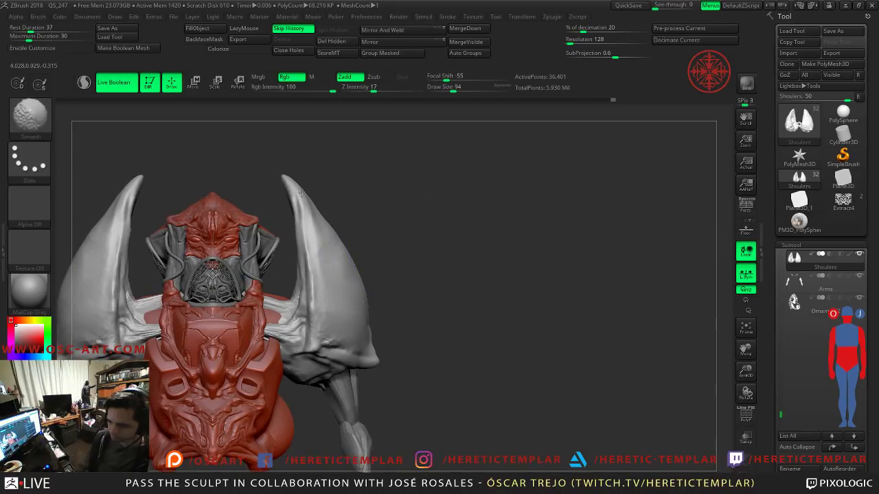
Step: Mask the outer shoulder plates and their spikes from several angles, leaving the strands connecting to the torso unmasked
mouse_move(434, 163)
ctrl+mouse_down()
mouse_move(370, 351)
mouse_move(310, 356)
ctrl+mouse_up()
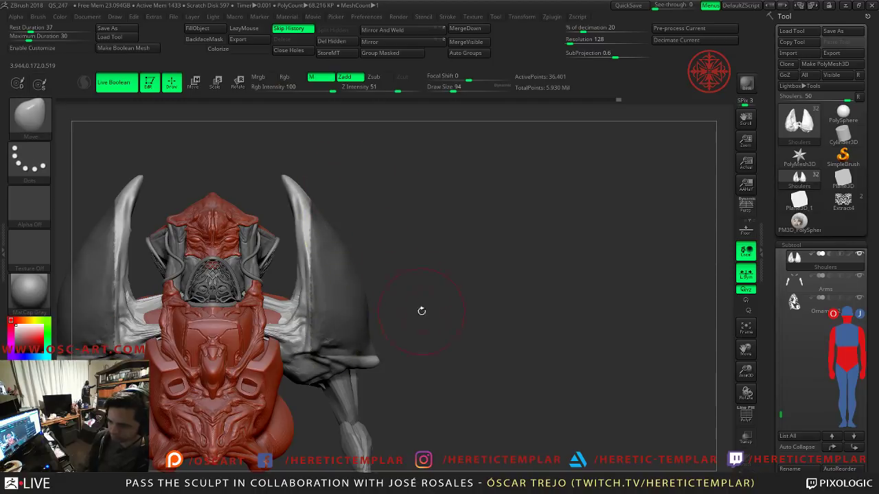
mouse_move(420, 351)
mouse_down()
mouse_move(512, 296)
mouse_move(465, 318)
mouse_up()
key(ctrl)
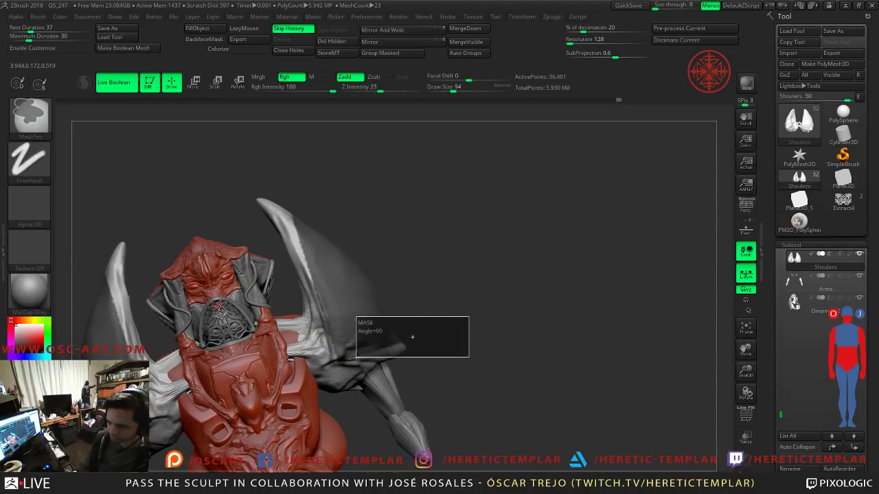
shift+drag(462, 218, 465, 327)
mouse_move(339, 152)
ctrl+mouse_down()
mouse_move(336, 234)
mouse_move(317, 337)
mouse_move(307, 336)
ctrl+mouse_up()
mouse_move(447, 263)
mouse_down()
mouse_move(475, 337)
mouse_move(452, 328)
mouse_up()
mouse_move(375, 150)
ctrl+mouse_down()
mouse_move(360, 205)
mouse_move(304, 296)
mouse_move(417, 263)
mouse_move(407, 251)
mouse_move(434, 243)
mouse_move(407, 184)
mouse_move(309, 357)
mouse_move(307, 305)
ctrl+mouse_up()
drag(406, 288, 372, 355)
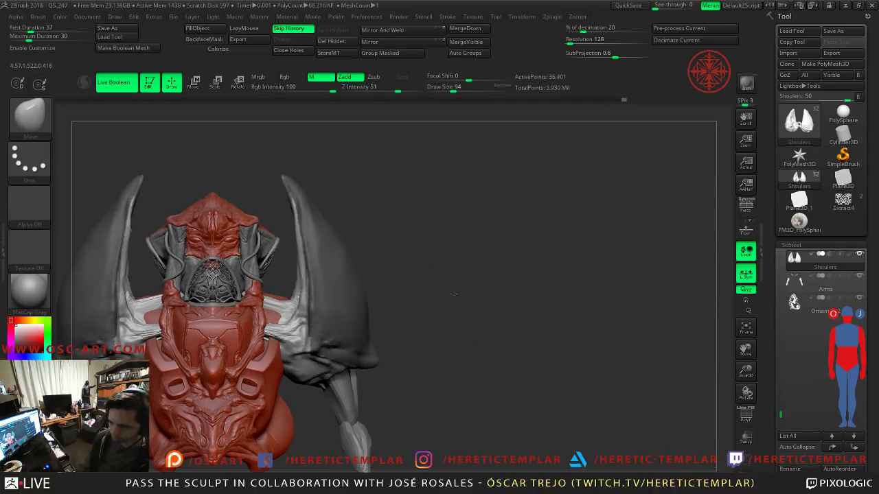
Step: Extract the masked outer shoulder plates into a new subtool and accept the extraction
mouse_move(435, 310)
mouse_down()
mouse_move(439, 320)
mouse_move(686, 340)
mouse_up()
scroll(783, 398, down, 6)
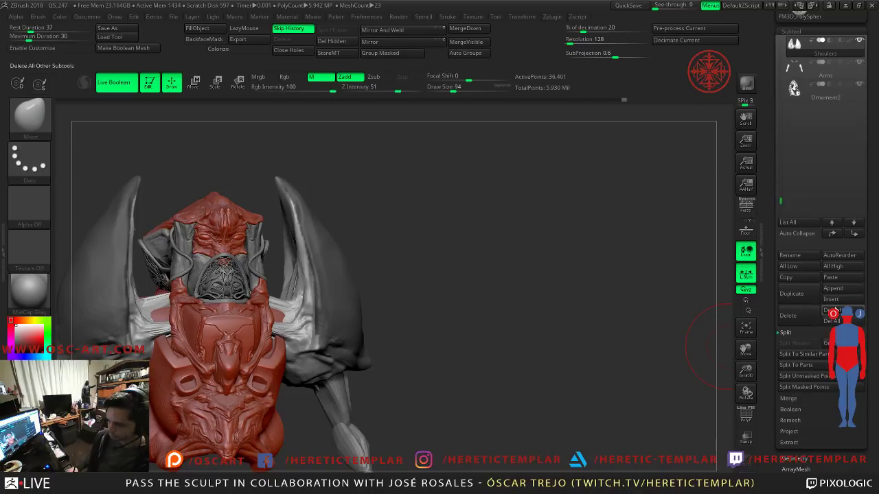
click(795, 457)
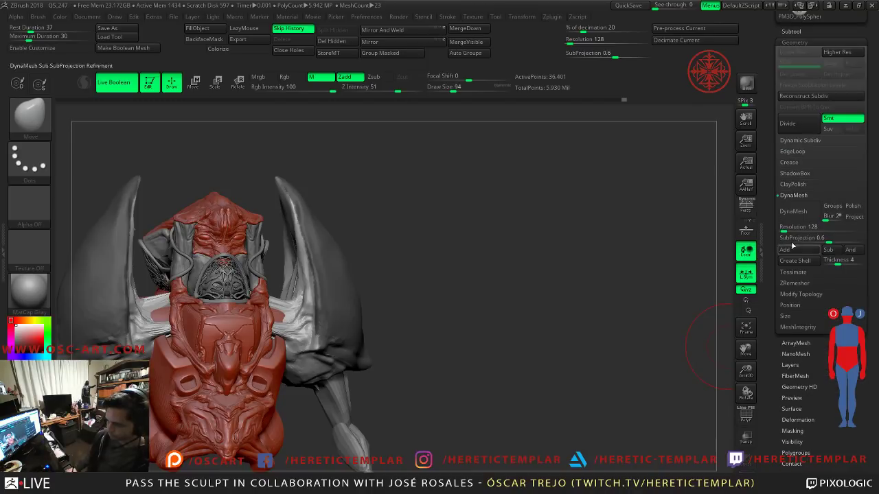
drag(772, 103, 779, 136)
click(791, 126)
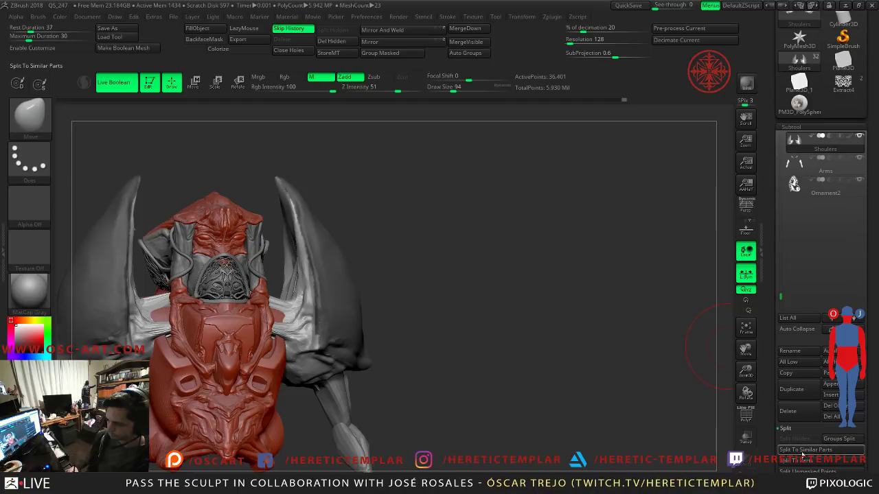
scroll(776, 414, down, 3)
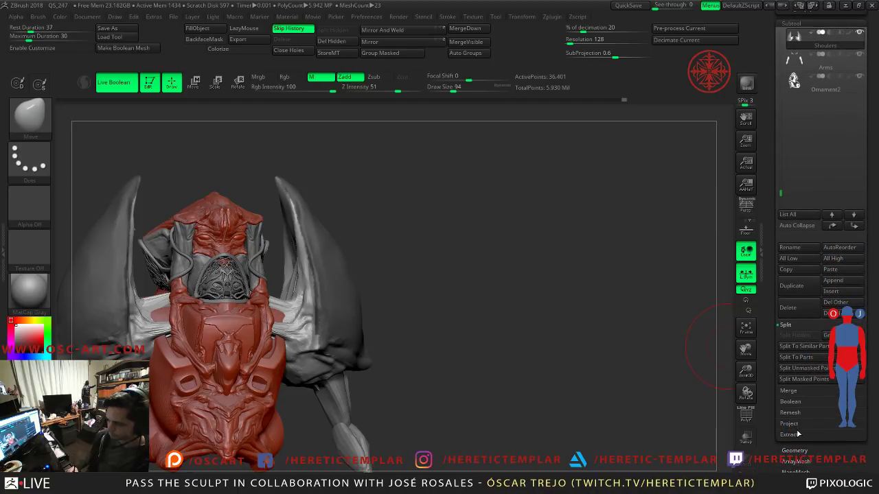
click(790, 434)
click(793, 400)
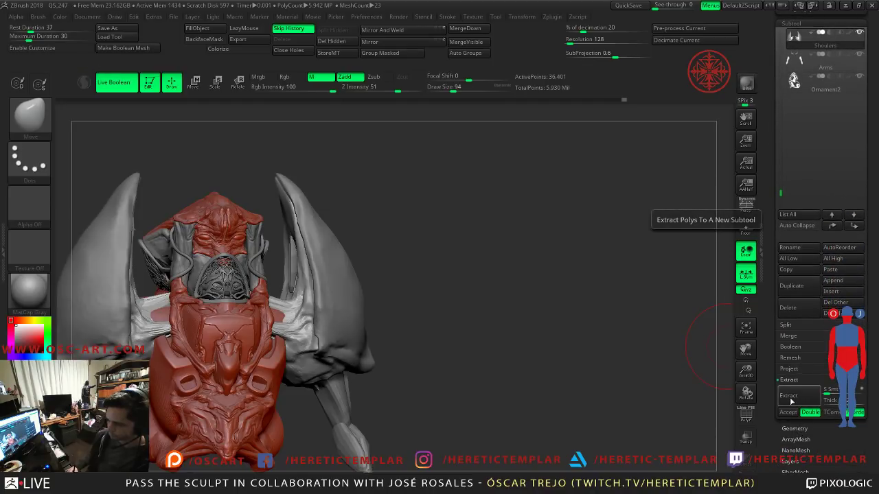
click(788, 411)
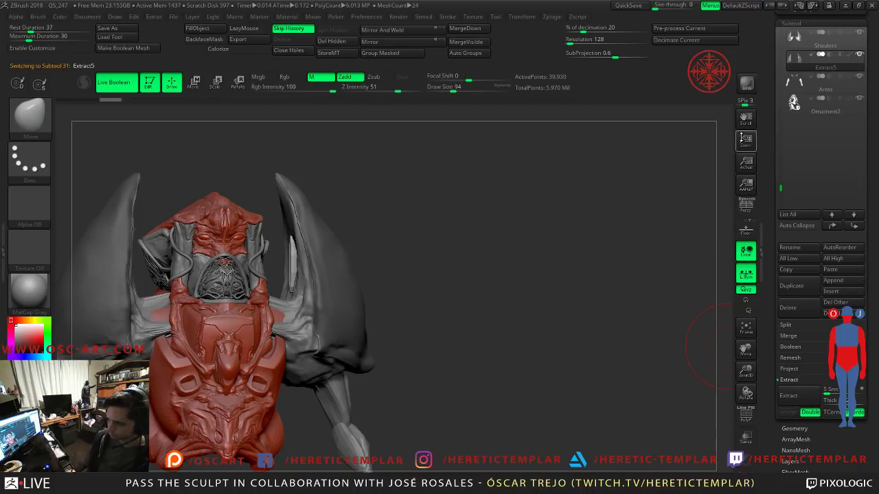
Step: Save the tool with the newly extracted shoulder plates to disk
drag(766, 121, 762, 219)
click(850, 34)
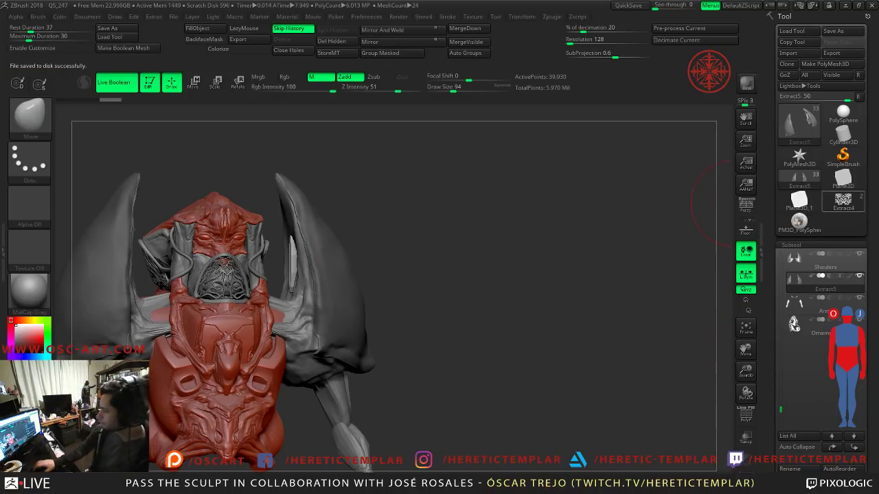
mouse_move(843, 200)
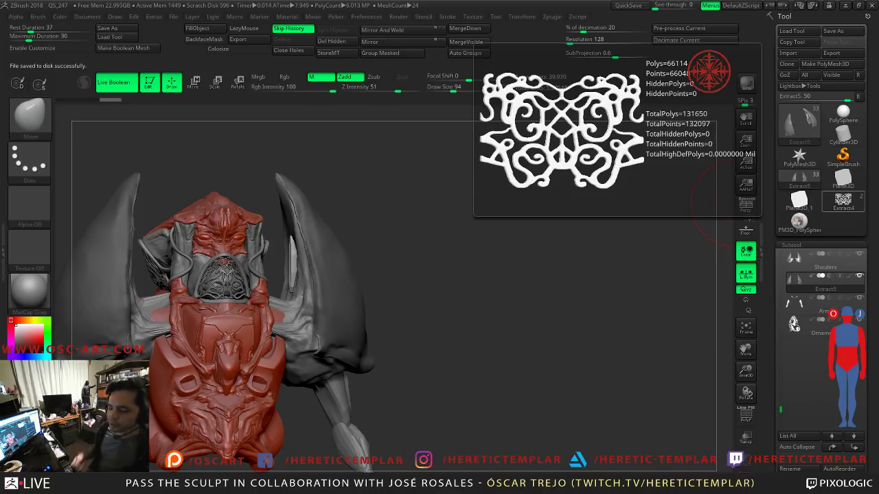
Step: Fit the extracted plates' outline and lower edge over the shoulders with the Move brush, down to draw size 56
mouse_move(431, 245)
shift+mouse_down()
mouse_move(451, 243)
mouse_move(446, 234)
mouse_move(411, 260)
shift+mouse_up()
key(s)
mouse_move(348, 253)
mouse_down()
mouse_move(402, 240)
mouse_move(364, 201)
mouse_move(380, 212)
mouse_up()
key(s)
drag(402, 323, 400, 322)
key(s)
drag(320, 337, 306, 338)
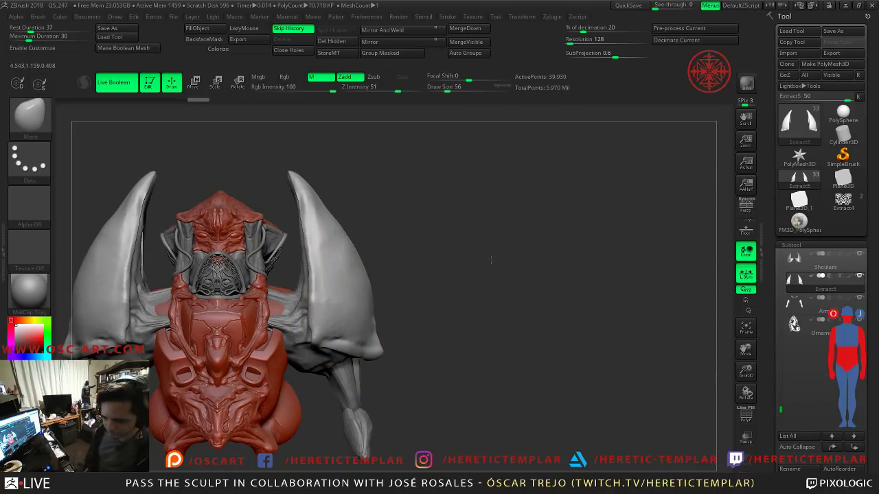
drag(455, 257, 528, 254)
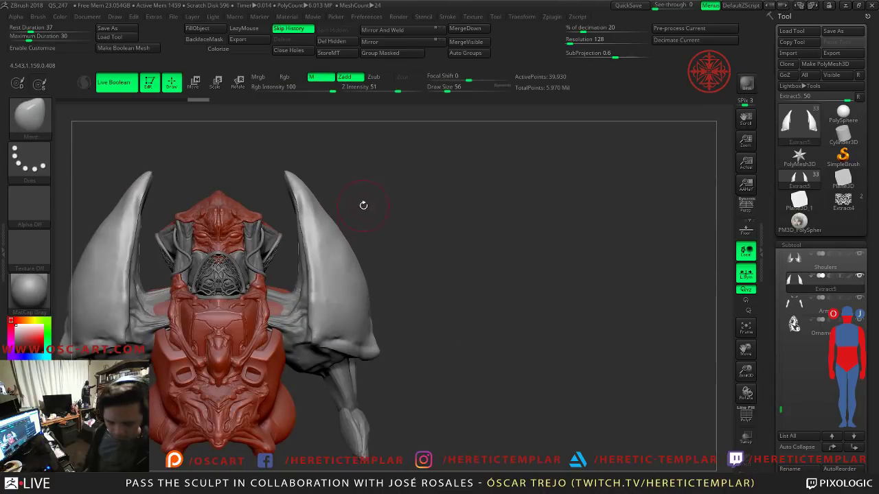
Step: Build up the lower front of the extracted plates with the Clay brush at draw size 62 with BackfaceMask on, and smooth it
key(b)
key(t)
key(d)
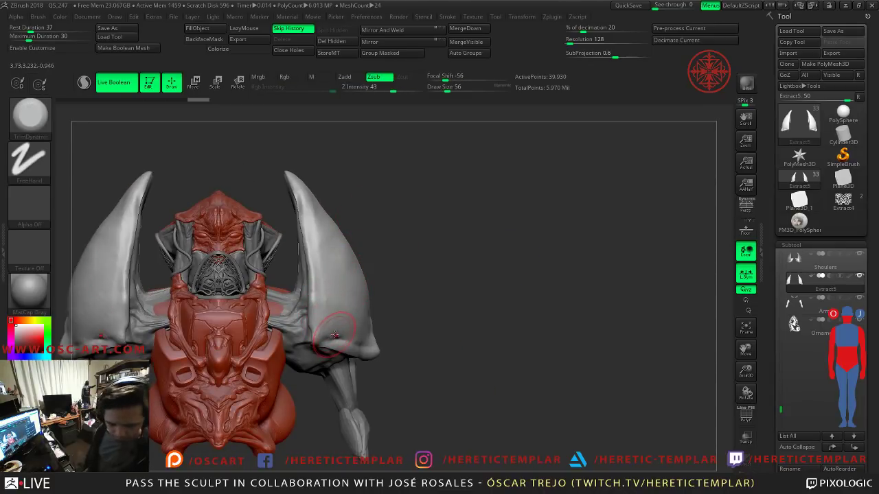
key(b)
key(c)
key(l)
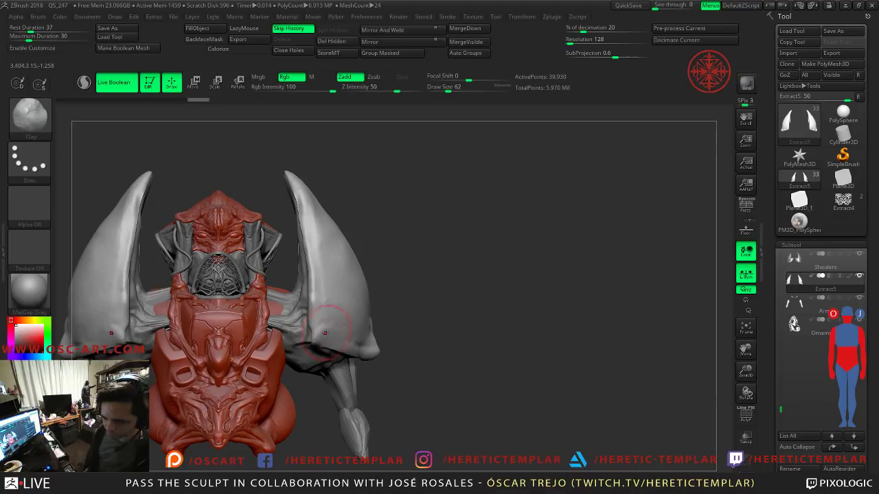
click(204, 39)
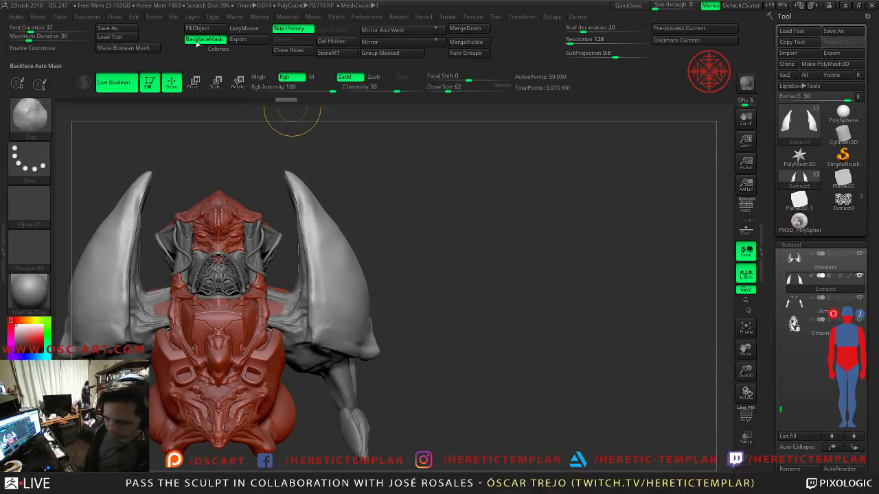
mouse_move(372, 329)
mouse_down()
mouse_move(452, 246)
mouse_move(440, 299)
mouse_move(314, 335)
mouse_move(336, 357)
mouse_move(326, 339)
mouse_up()
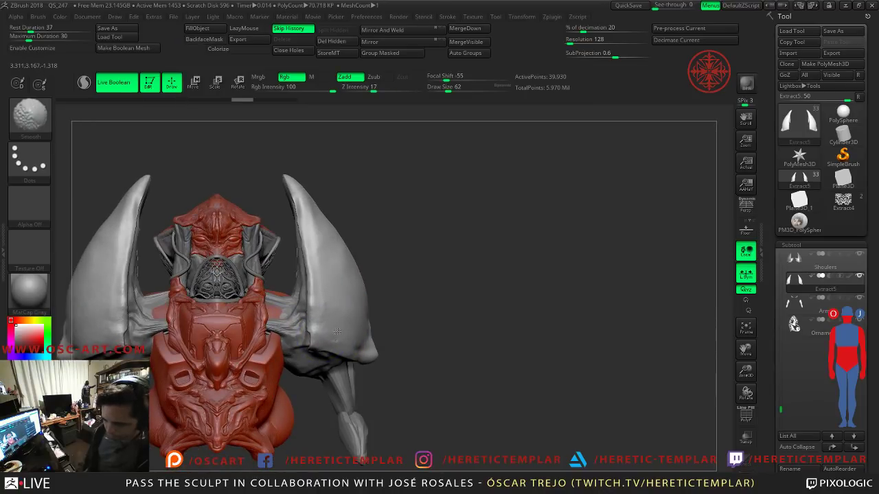
Step: Carve a diagonal groove across the front of the extracted plates with DamStandard at draw size 31 and Sculptris Pro on
key(b)
key(d)
key(s)
key(s)
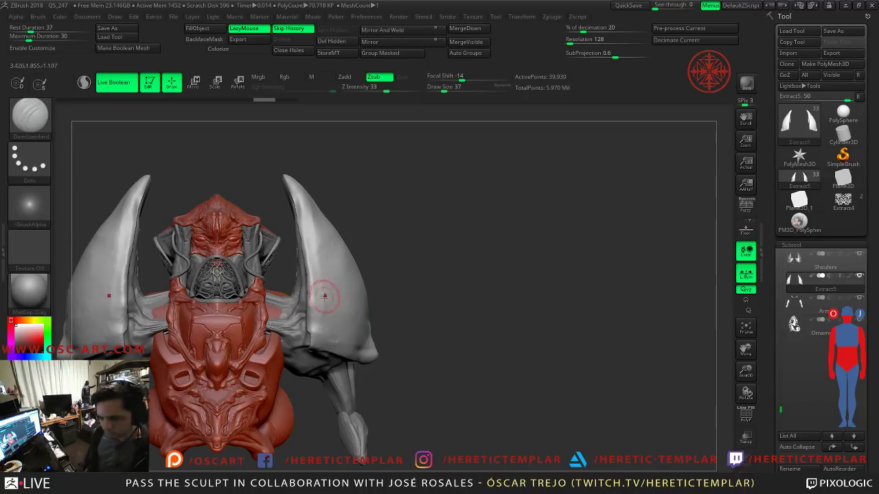
drag(324, 285, 330, 289)
key(ctrl+z)
key(s)
click(329, 295)
drag(339, 284, 304, 317)
key(ctrl+z)
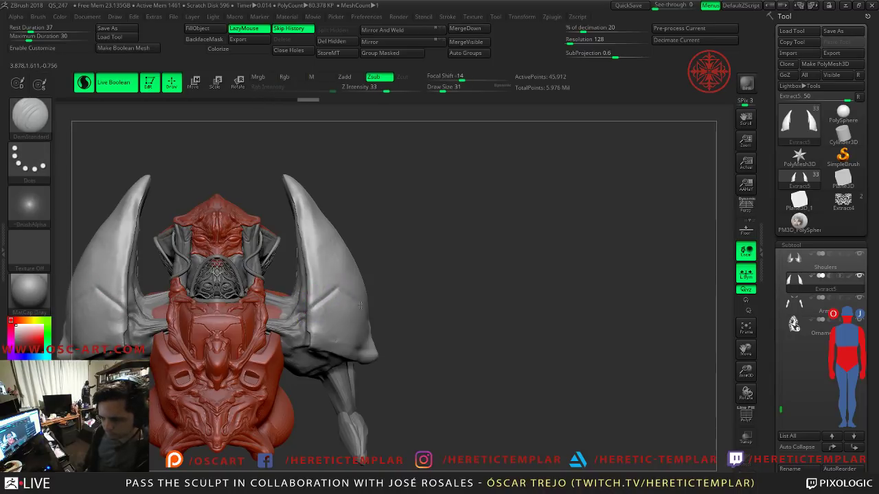
Step: Carve the outline of a small slot near the plates' lower front edge with DamStandard at draw size 27
alt+drag(417, 328, 451, 278)
key(s)
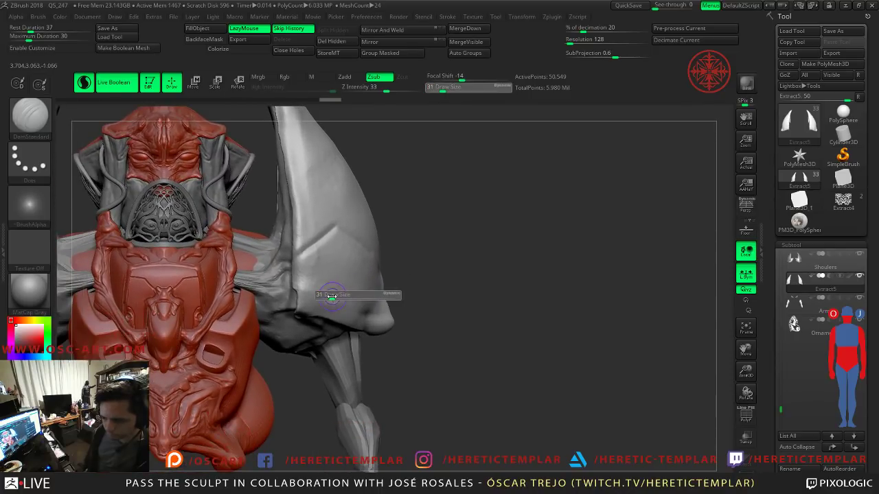
click(330, 296)
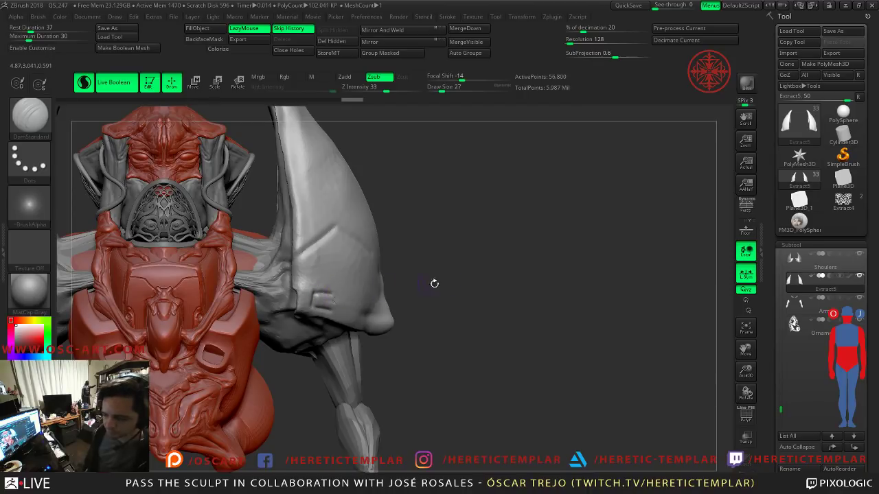
key(f)
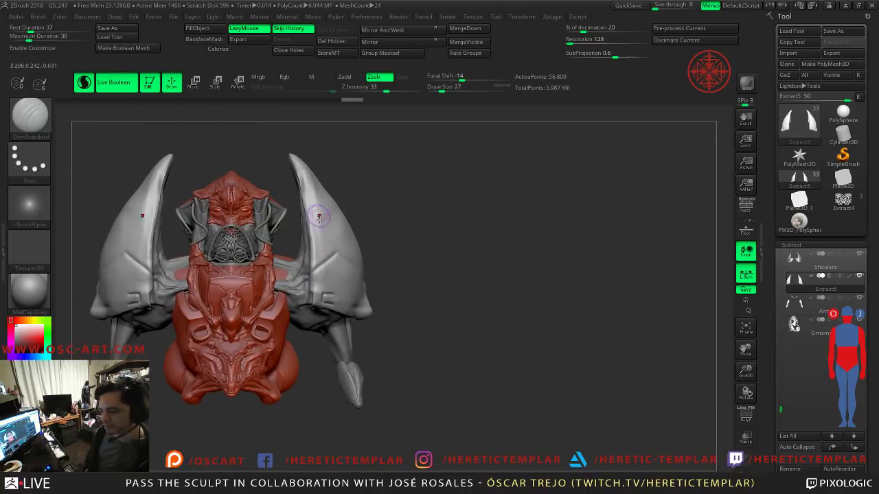
Step: Hollow out the small slot in the extracted plates with the Clay brush at draw size 33
alt+drag(427, 279, 411, 336)
key(b)
key(c)
key(l)
key(s)
click(313, 300)
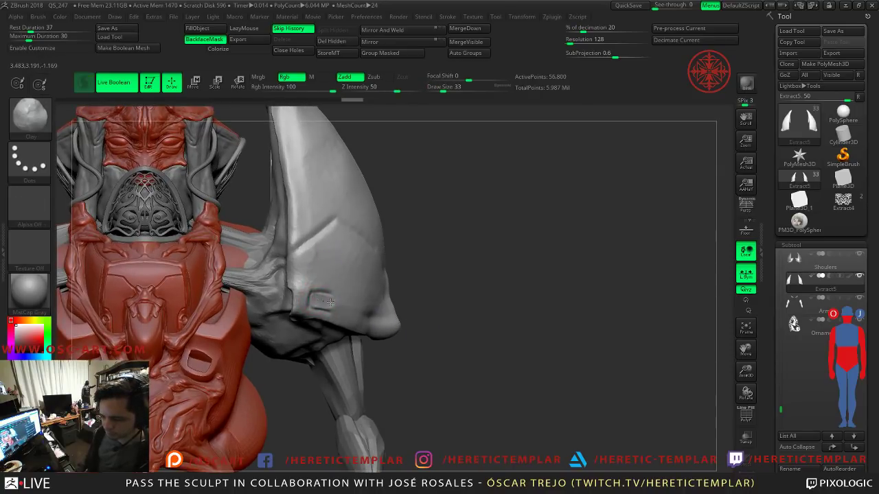
alt+drag(312, 300, 347, 306)
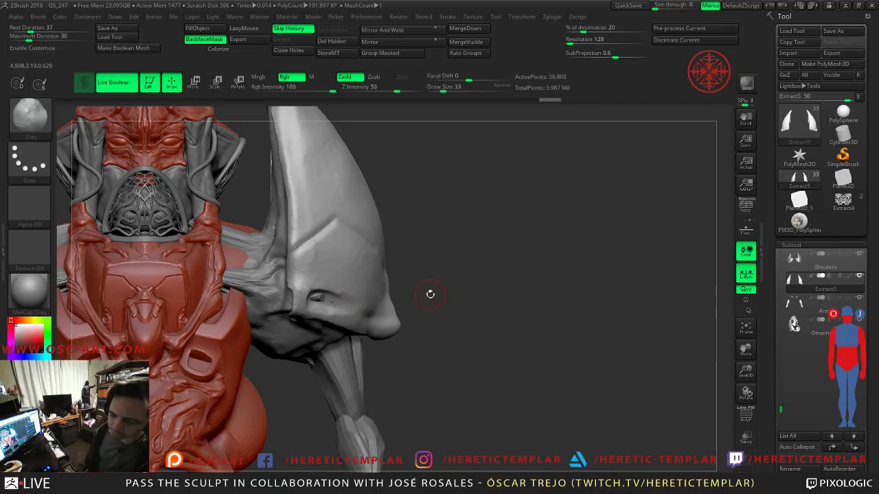
drag(430, 295, 291, 318)
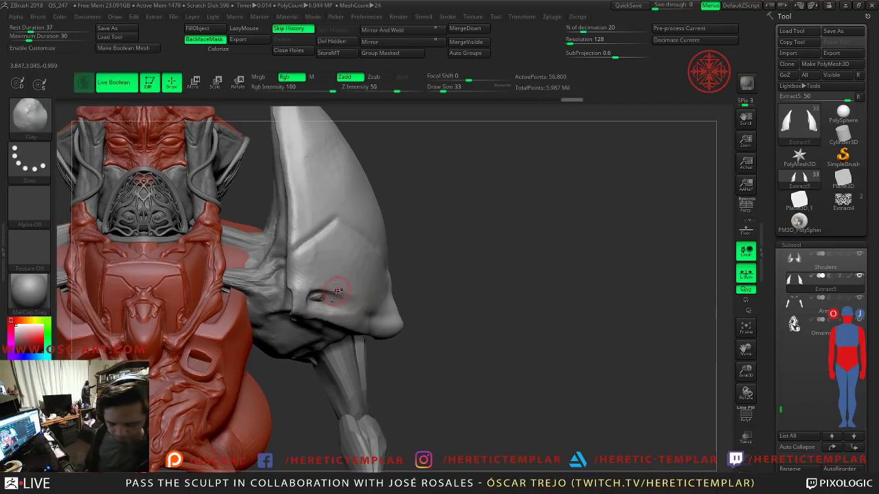
Step: Select the underlying shoulders subtool and adjust its surface behind the slot with the Move brush at draw size 54
alt+click(302, 327)
key(shift)
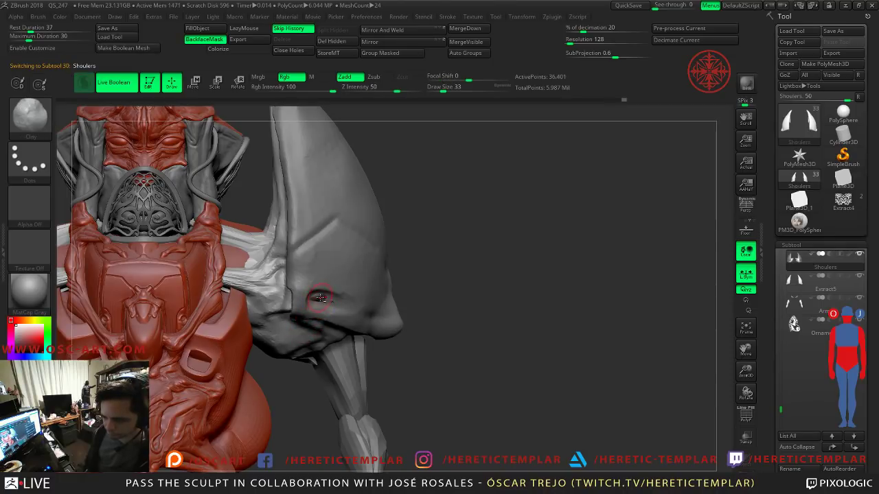
key(b)
key(m)
key(v)
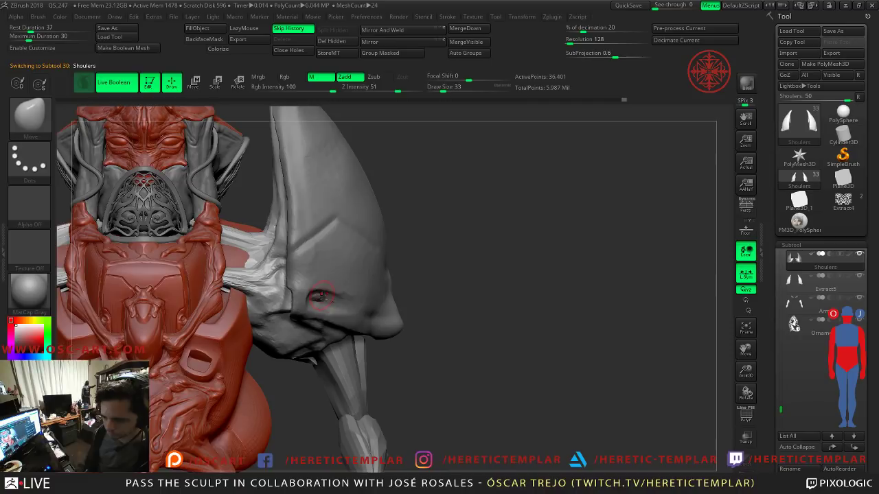
drag(471, 270, 296, 227)
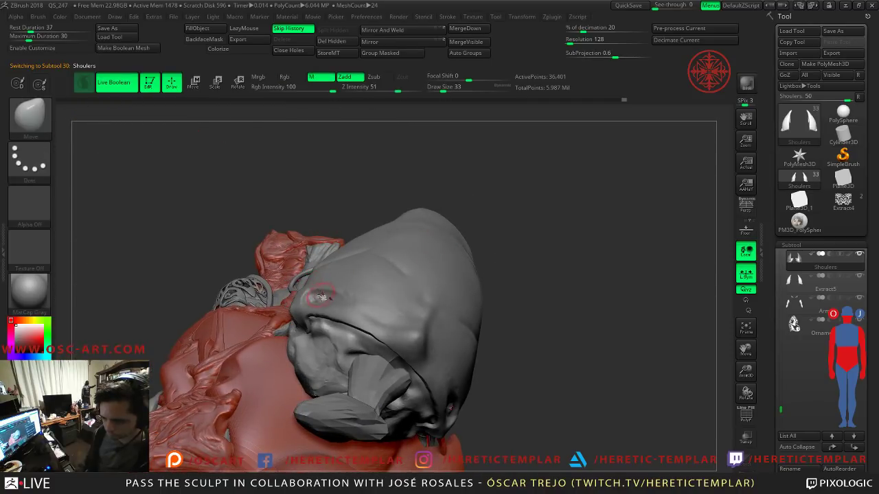
drag(500, 259, 577, 294)
shift+drag(309, 300, 314, 298)
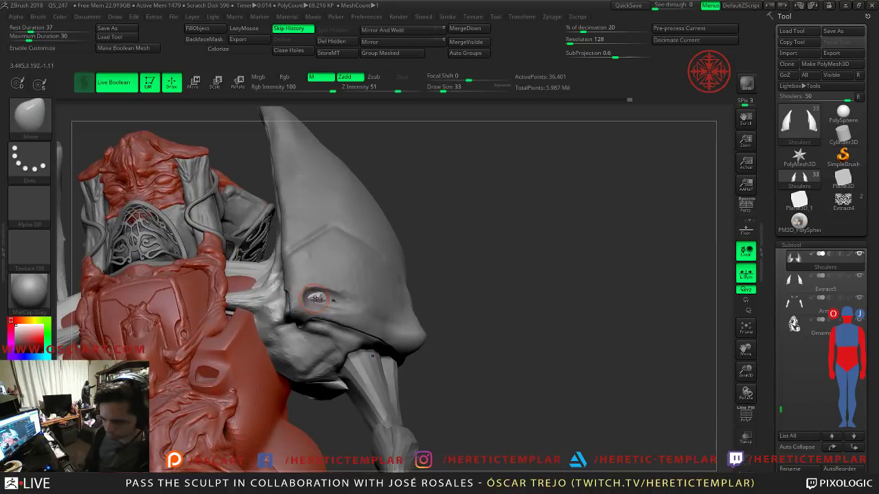
drag(443, 282, 484, 292)
key(s)
drag(334, 302, 317, 299)
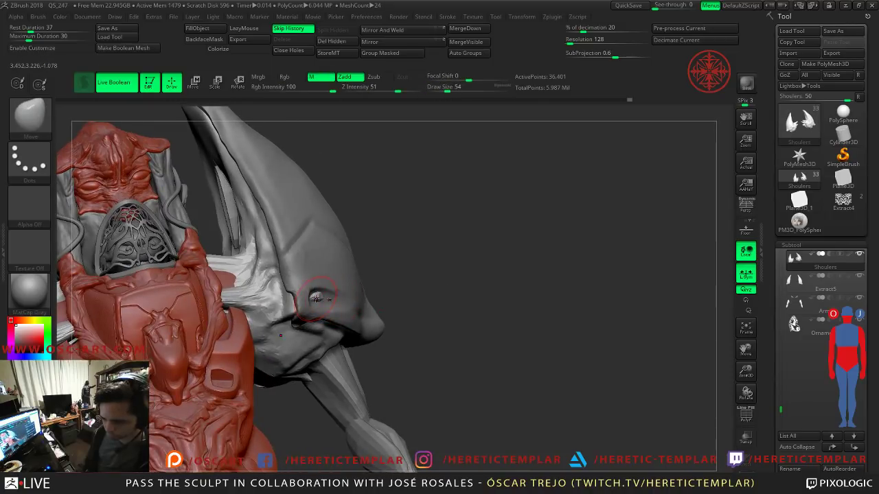
Step: Rework the underlying shoulder surface inside the slot with the Clay brush, BackfaceMask off, and smooth it at draw size 54
key(b)
key(c)
key(l)
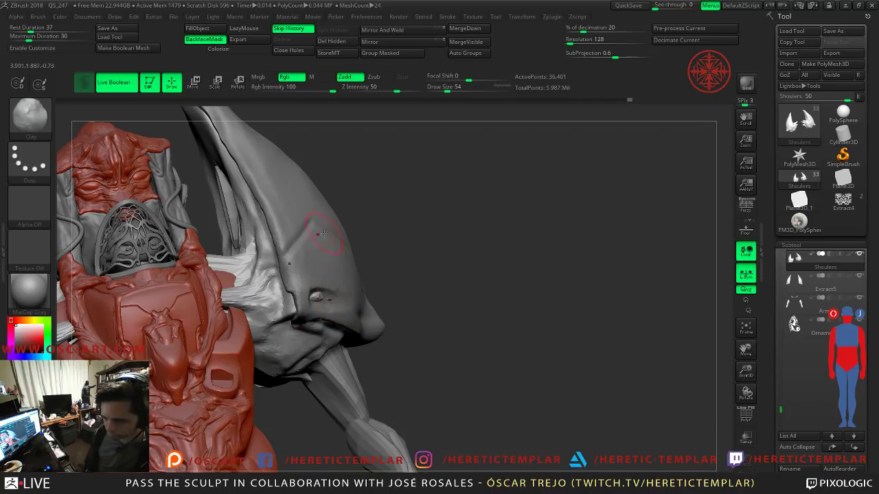
click(204, 41)
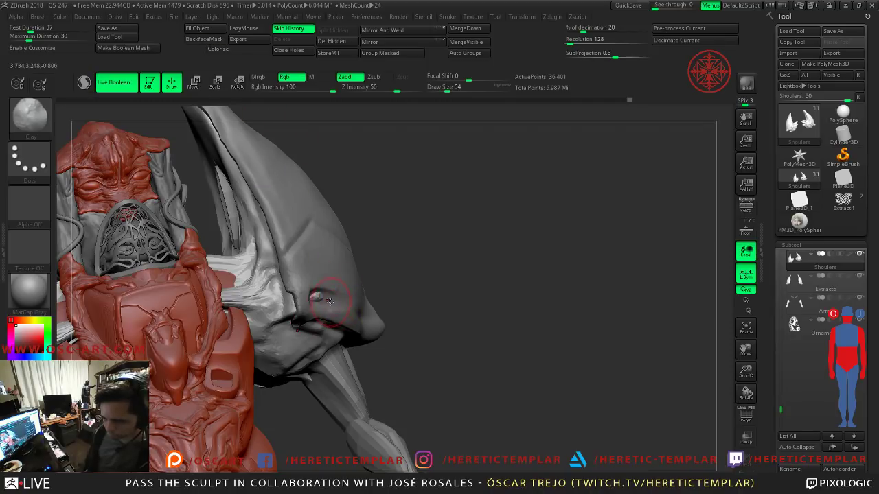
key(shift)
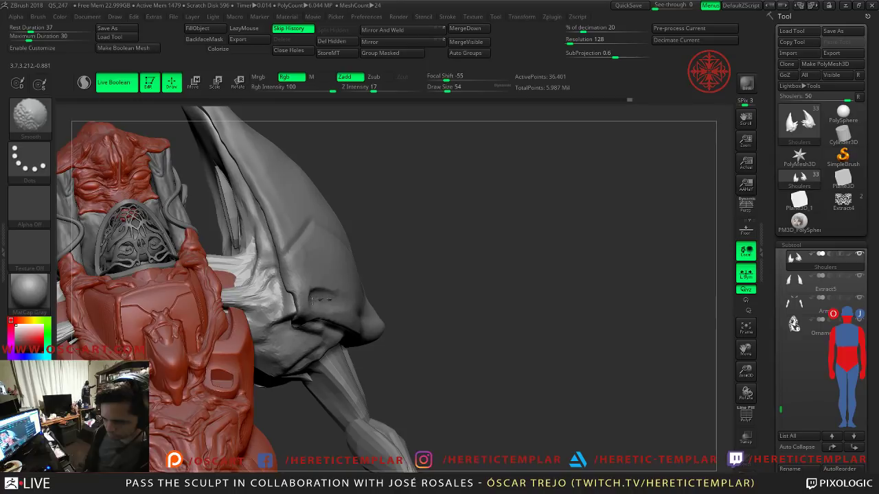
drag(403, 290, 427, 282)
key(ctrl)
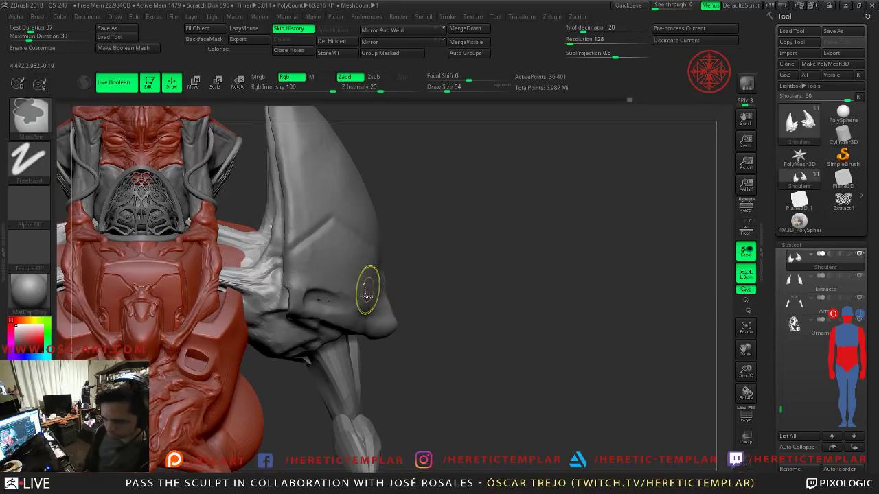
Step: Push the underlying shoulder surface behind the slot with the Move brush at draw size 101
key(b)
key(m)
key(v)
right_drag(336, 288, 321, 306)
key(bracketright)
key(bracketright)
key(bracketright)
key(bracketright)
key(bracketright)
drag(313, 295, 316, 302)
Step: Return to the extracted plates, smooth the slot, and flatten its edges with TrimDynamic at draw size 31
alt+click(315, 301)
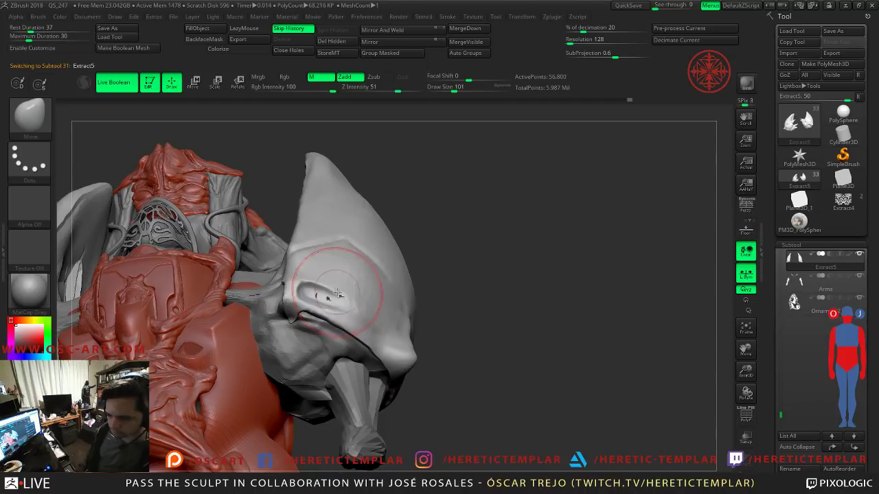
key(shift)
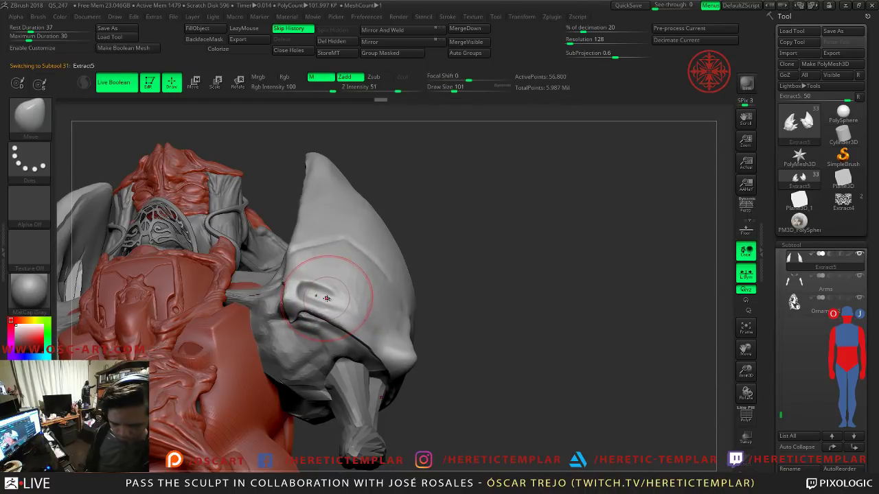
key(b)
key(t)
key(d)
key(s)
mouse_move(328, 298)
mouse_down()
mouse_move(317, 298)
mouse_move(357, 302)
mouse_up()
drag(481, 282, 467, 342)
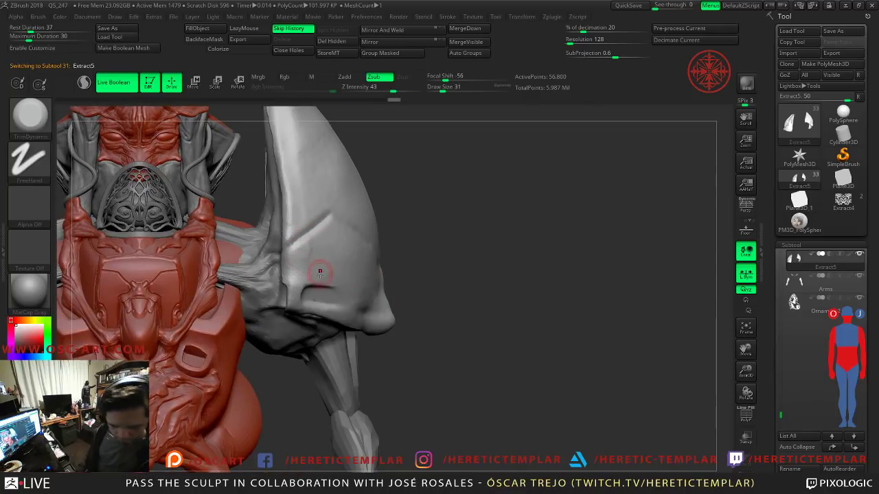
Step: Try to deepen the recess inside the shoulder plate's slot with the DamStandard brush at draw size 31
key(b)
key(m)
key(t)
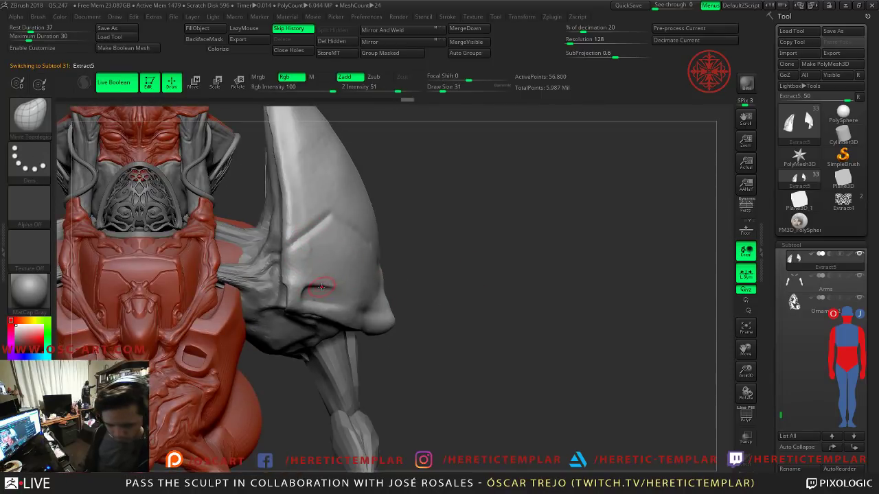
key(b)
key(d)
key(s)
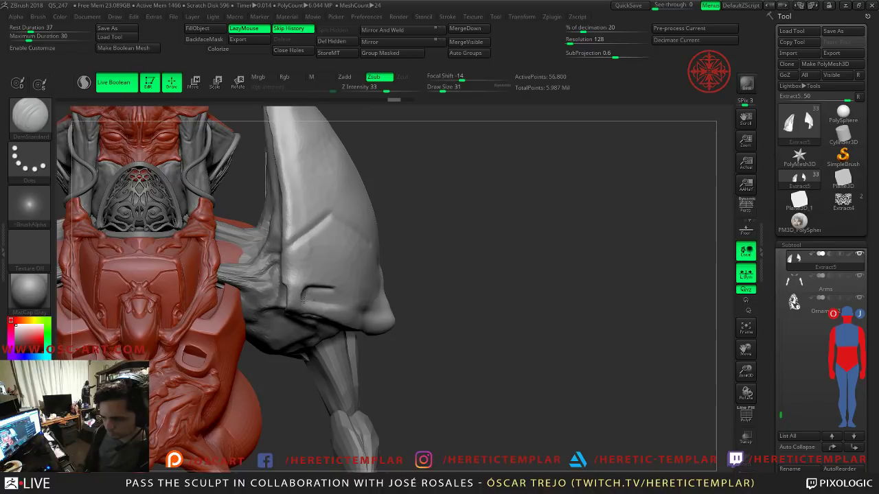
drag(321, 304, 337, 307)
mouse_move(440, 298)
mouse_down()
mouse_move(336, 332)
mouse_move(309, 323)
mouse_move(308, 335)
mouse_up()
key(ctrl+z)
Step: Try to carve a connecting groove around the outer face of the plate with DamStandard at draw size 31, joining the two chevron lines
drag(464, 273, 443, 283)
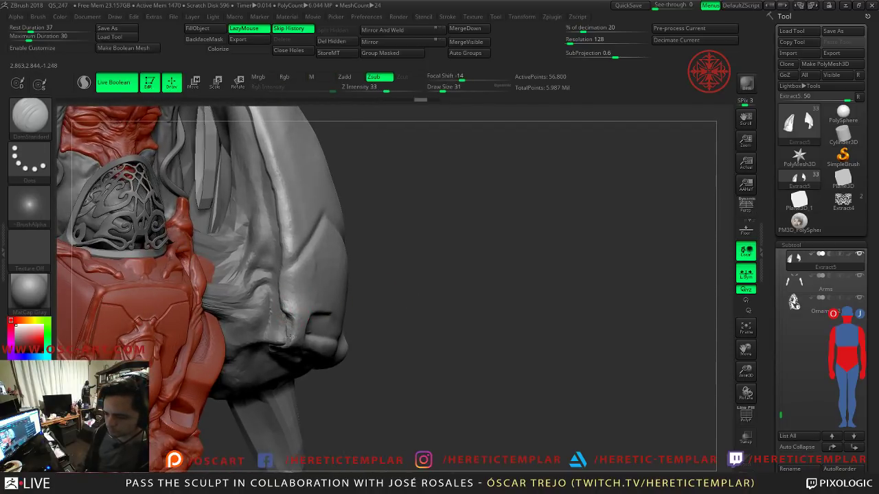
drag(257, 340, 255, 338)
mouse_move(397, 283)
mouse_down()
mouse_move(391, 286)
mouse_move(416, 286)
mouse_move(405, 278)
mouse_up()
alt+drag(439, 215, 434, 240)
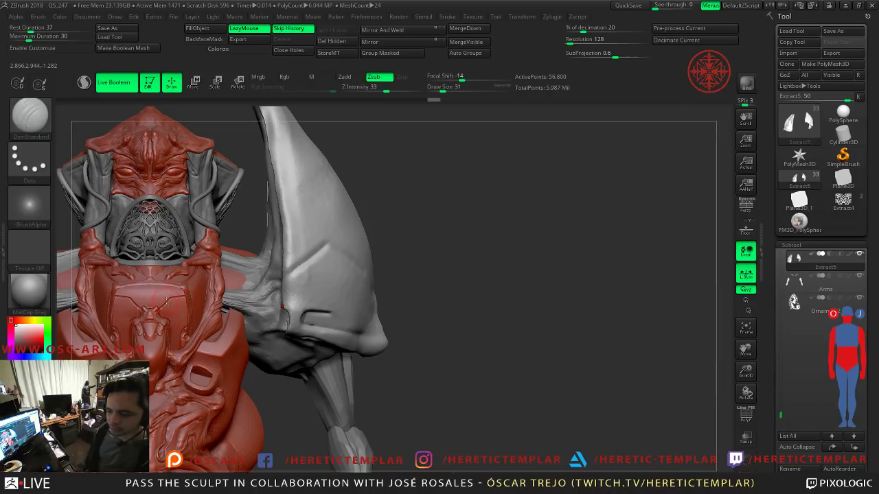
drag(426, 237, 400, 238)
right_drag(418, 240, 355, 298)
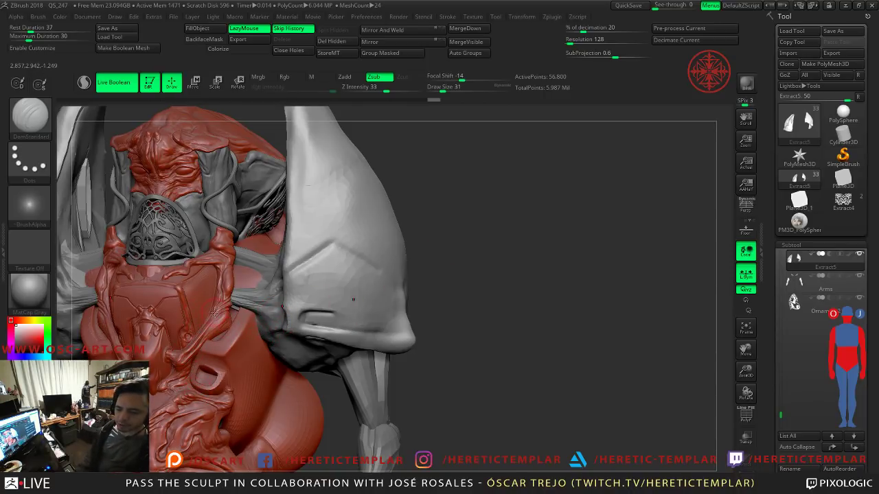
right_drag(437, 239, 288, 312)
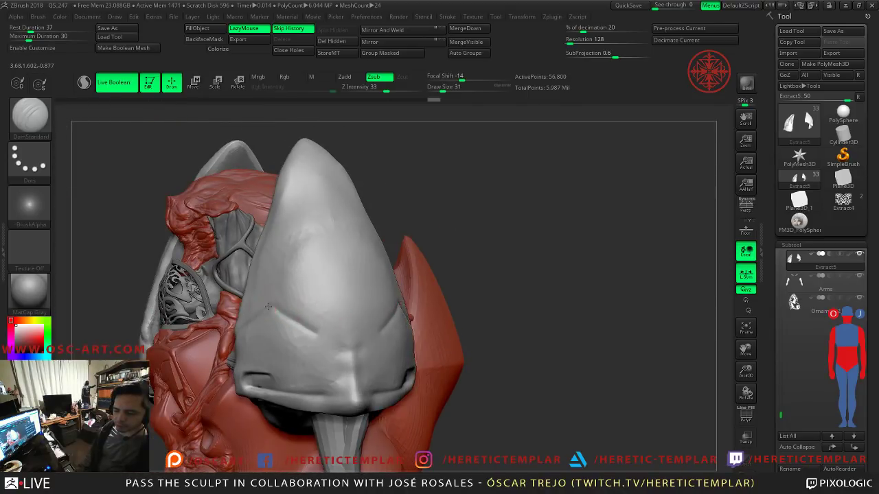
drag(297, 326, 369, 328)
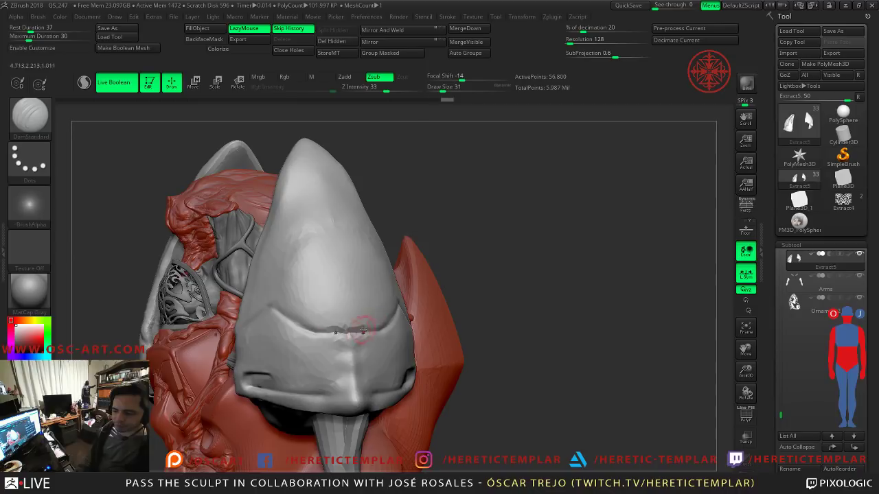
key(ctrl+1)
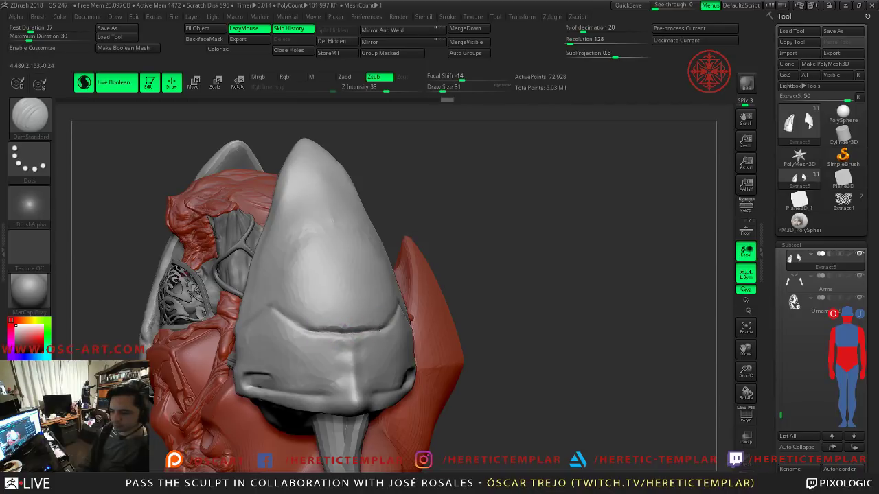
drag(474, 277, 425, 289)
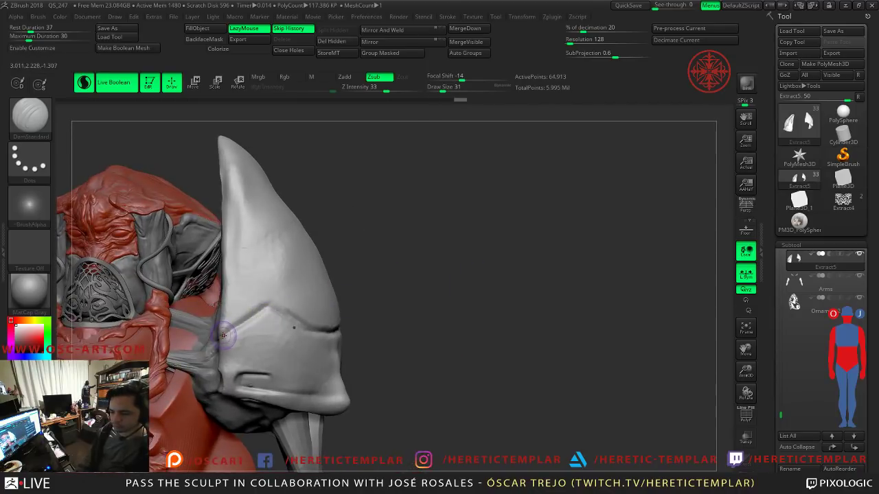
Step: Smooth away the chevron groove above the slot and flatten the area with TrimDynamic at draw size 80
shift+drag(275, 314, 269, 328)
key(ctrl+1)
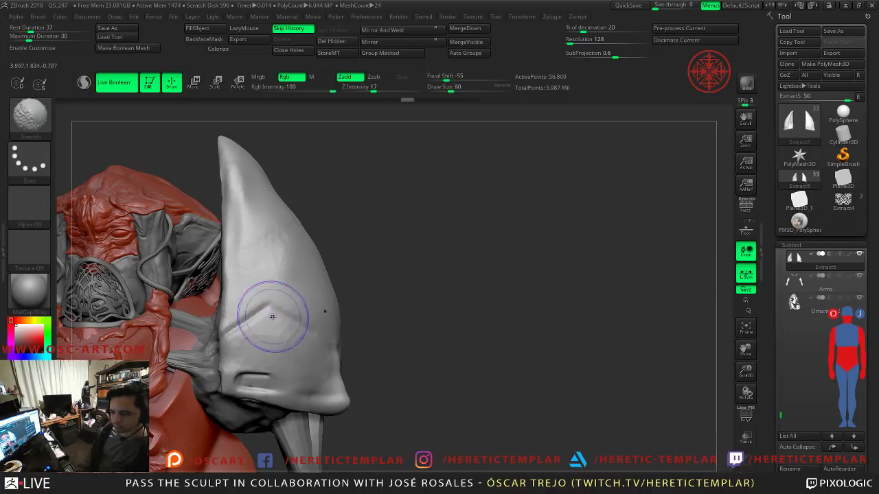
key(alt)
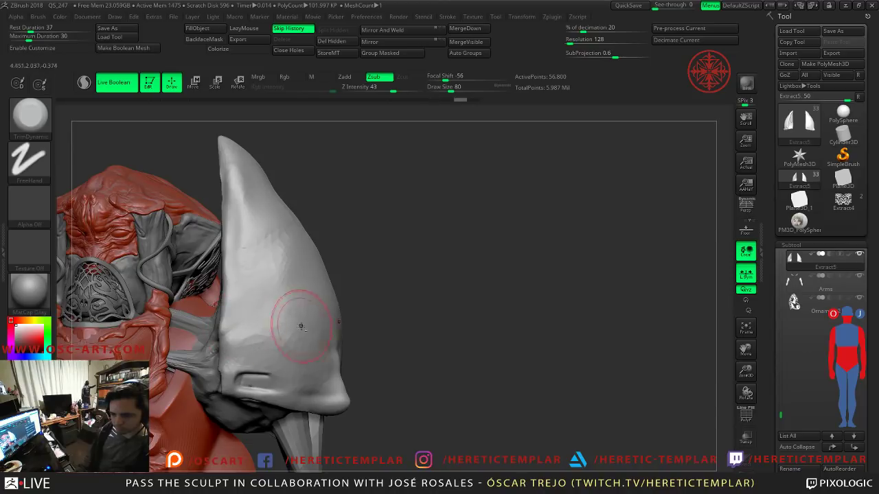
drag(385, 308, 302, 267)
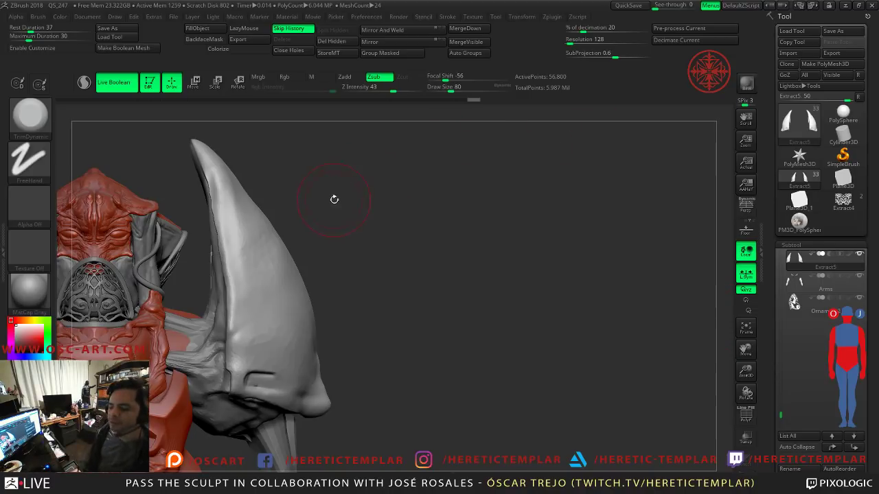
Step: Smooth the plate's upper horn and its inner front edge up to the tip
alt+drag(361, 183, 358, 230)
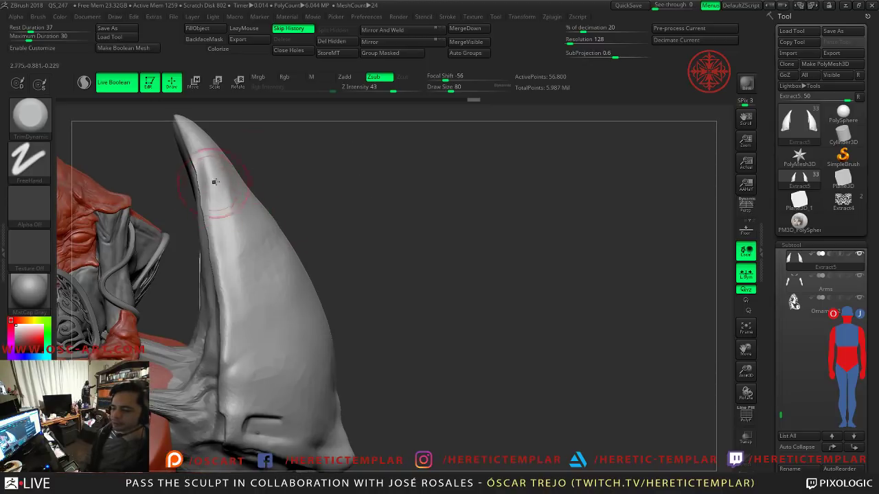
alt+drag(281, 143, 279, 214)
key(shift)
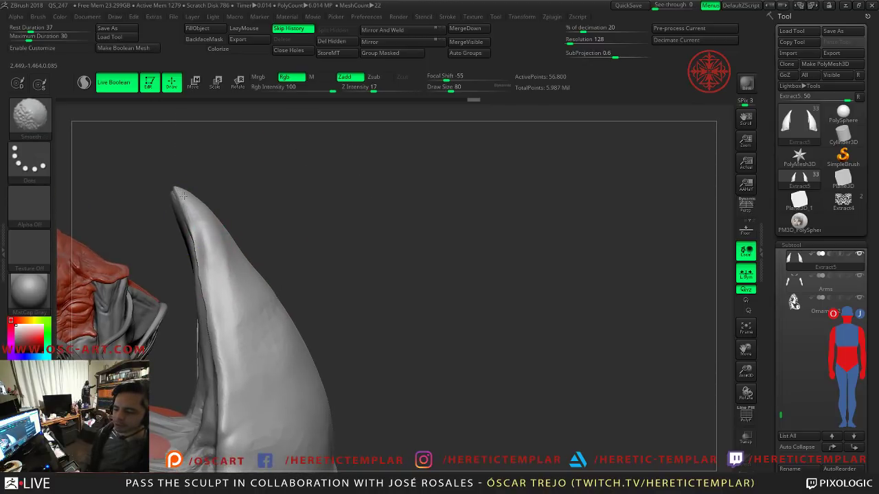
mouse_move(212, 337)
shift+mouse_down()
mouse_move(208, 318)
mouse_move(212, 324)
shift+mouse_up()
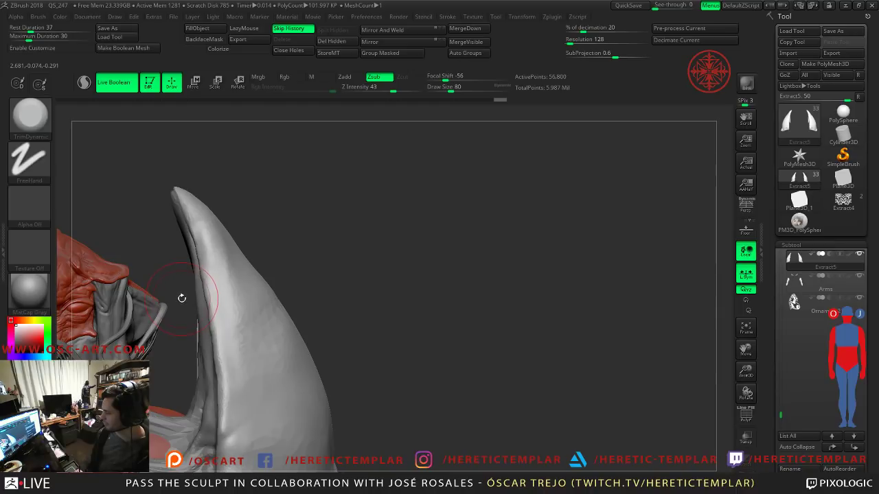
mouse_move(294, 265)
mouse_down()
mouse_move(240, 229)
mouse_move(264, 227)
mouse_up()
shift+drag(258, 181, 261, 188)
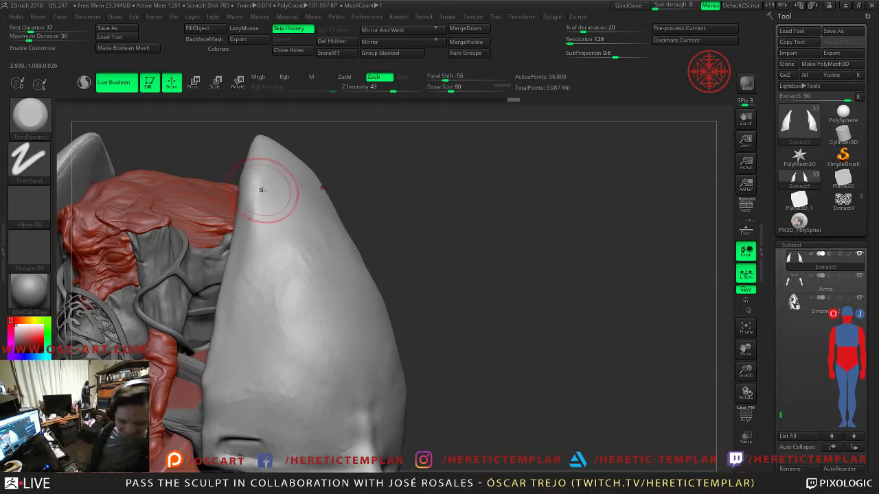
Step: Flatten the plate's front face from the tip downward with TrimDynamic at draw size 112, undoing the last stroke
key(bracketright)
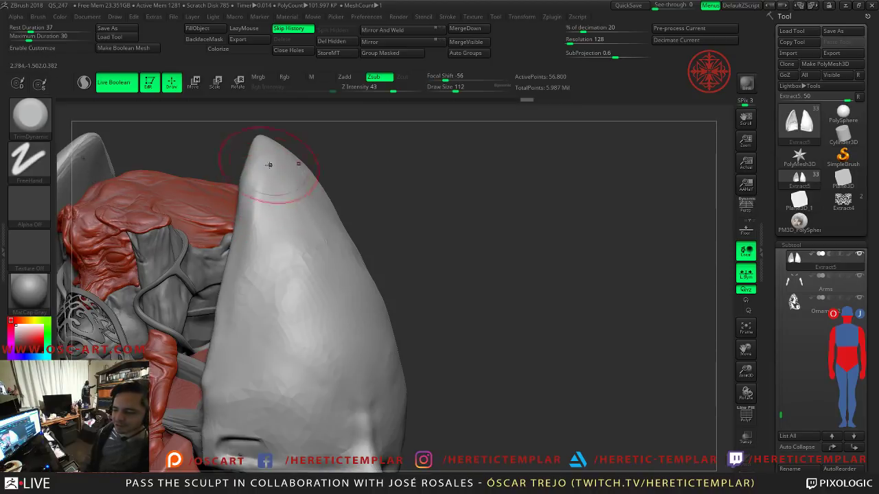
drag(250, 200, 242, 231)
drag(233, 292, 238, 333)
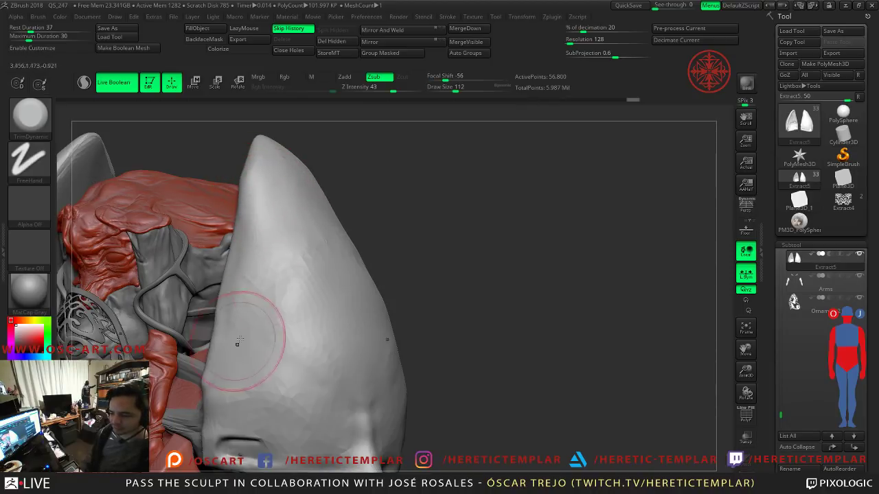
key(ctrl+z)
Step: Try to reshape the ridge above the plate's lower spur with the Move Topological brush at draw size 83
key(b)
key(m)
key(t)
key(s)
drag(367, 422, 364, 421)
drag(372, 381, 408, 369)
key(ctrl+z)
mouse_move(464, 391)
mouse_down()
mouse_move(485, 396)
mouse_move(351, 260)
mouse_up()
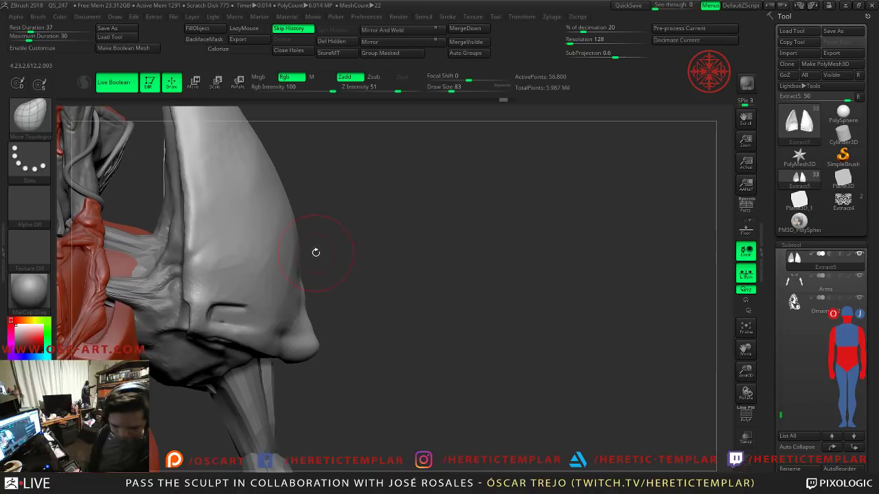
Step: Soften the plate's lower rim between the slot and the spur with the Clay brush at draw size 62 and smoothing
key(b)
key(d)
key(s)
drag(366, 315, 326, 326)
key(s)
click(304, 346)
key(b)
key(c)
key(l)
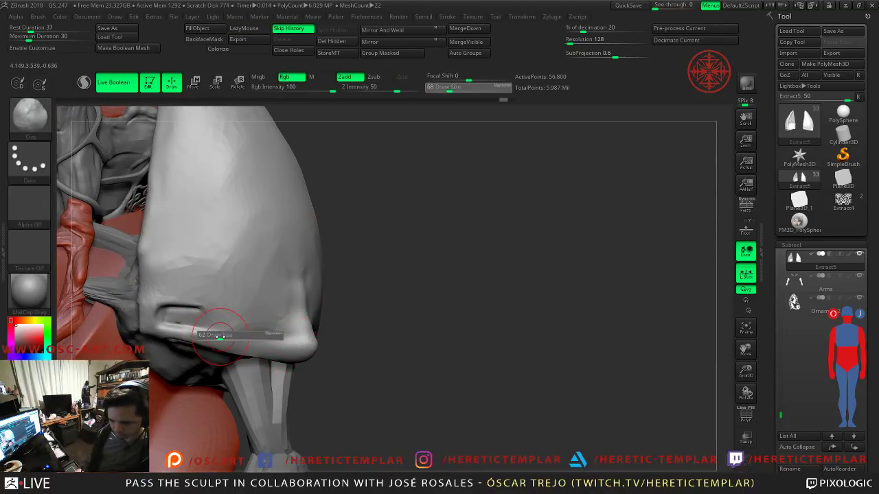
drag(353, 337, 389, 334)
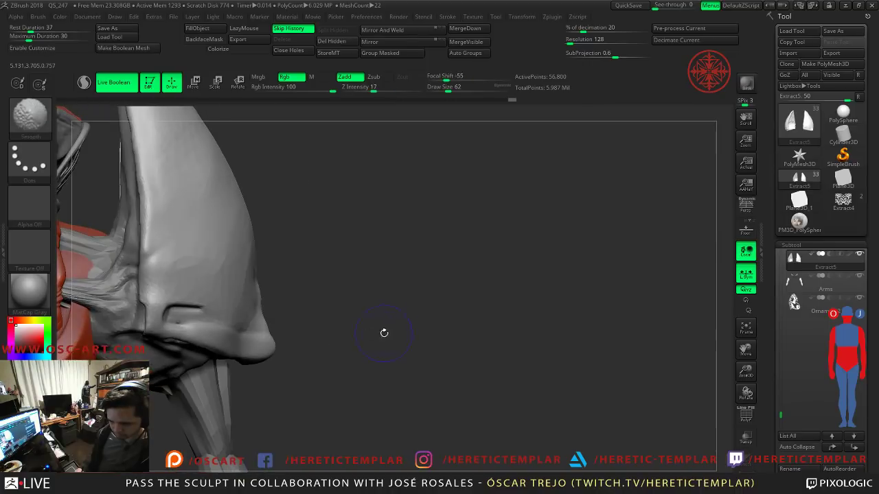
key(f)
mouse_move(318, 300)
mouse_down()
mouse_move(354, 295)
mouse_move(393, 318)
mouse_move(386, 314)
mouse_up()
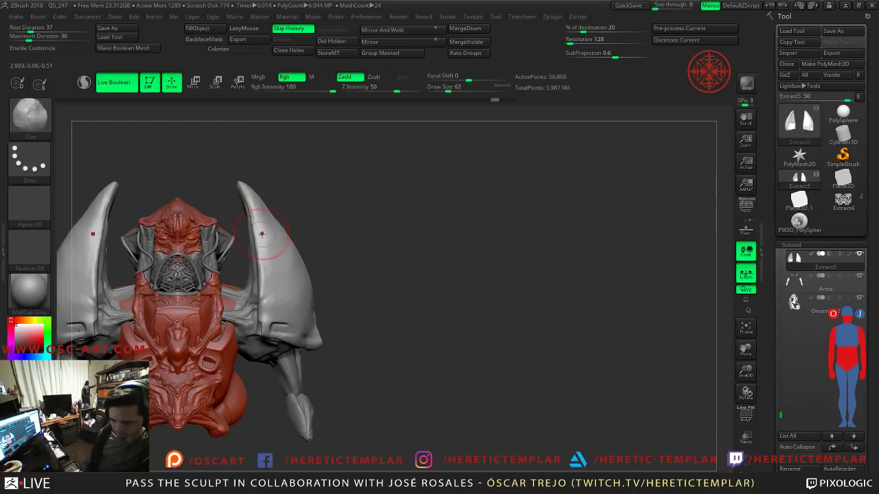
Step: Try to carve a vertical groove down the front of the plate with DamStandard at draw size 62
key(b)
key(d)
key(s)
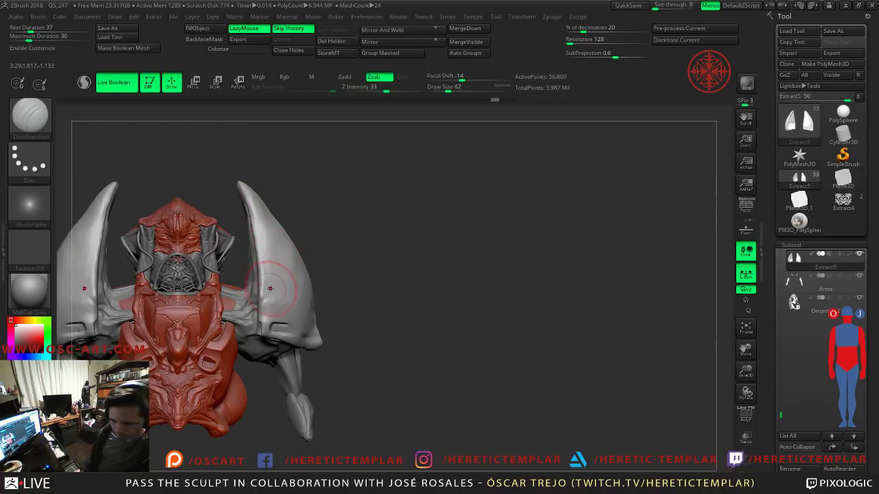
mouse_move(266, 261)
mouse_down()
mouse_move(269, 301)
mouse_move(269, 237)
mouse_move(276, 297)
mouse_move(268, 308)
mouse_up()
key(ctrl+z)
Step: Try to carve a finer lengthwise groove from below the horn tip toward the slot with DamStandard at draw size 25 and Sculptris Pro on
mouse_move(326, 291)
alt+mouse_down()
mouse_move(328, 252)
mouse_move(325, 291)
alt+mouse_up()
mouse_move(388, 196)
mouse_down()
mouse_move(346, 214)
mouse_move(393, 204)
mouse_up()
alt+drag(368, 159, 352, 241)
key(s)
drag(275, 187, 262, 202)
drag(341, 195, 391, 174)
drag(274, 187, 280, 220)
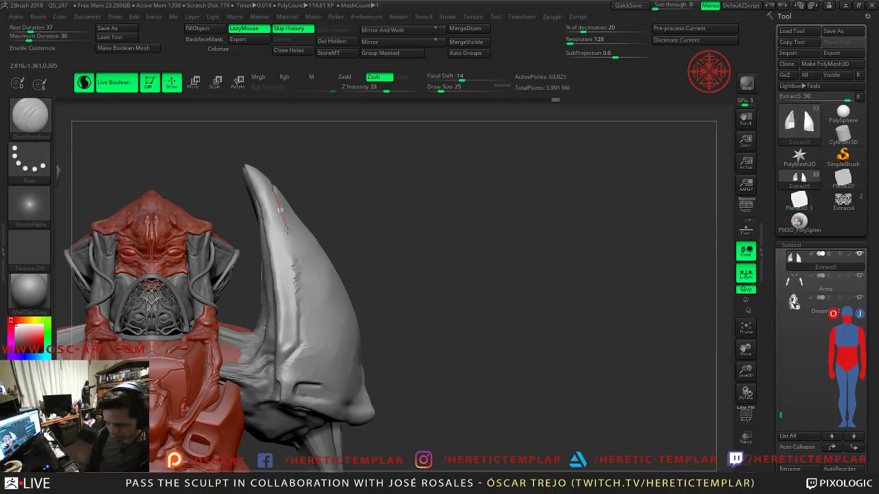
drag(302, 317, 300, 337)
drag(404, 256, 330, 306)
key(ctrl+z)
key(ctrl+z)
Step: Try to carve a diagonal notch above the slot and extend it up the plate with DamStandard at draw size 25
drag(281, 374, 290, 354)
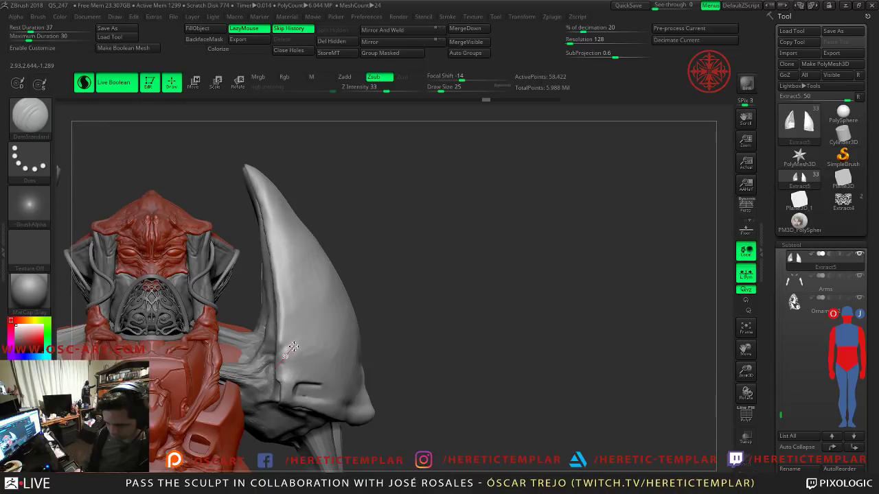
shift+drag(297, 341, 296, 309)
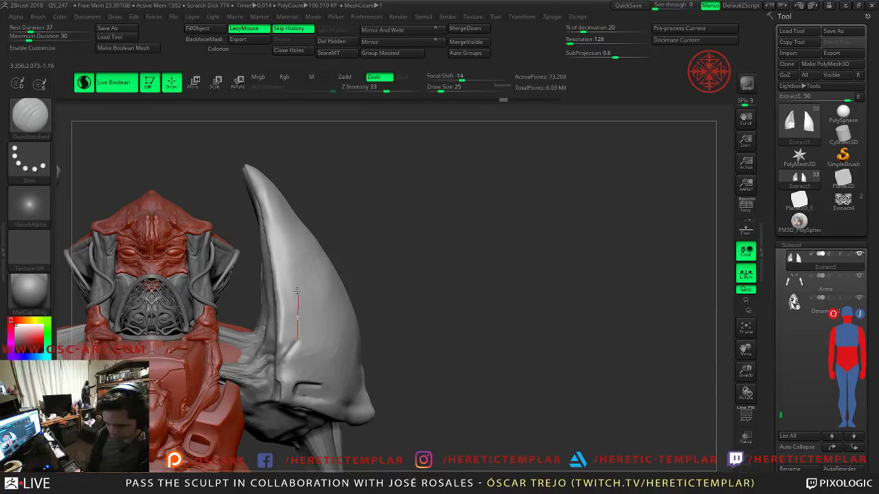
drag(273, 180, 273, 180)
mouse_move(359, 178)
mouse_down()
mouse_move(309, 171)
mouse_move(347, 171)
mouse_up()
key(ctrl+z)
mouse_move(446, 311)
alt+mouse_down()
mouse_move(404, 265)
mouse_move(408, 314)
alt+mouse_up()
key(ctrl+z)
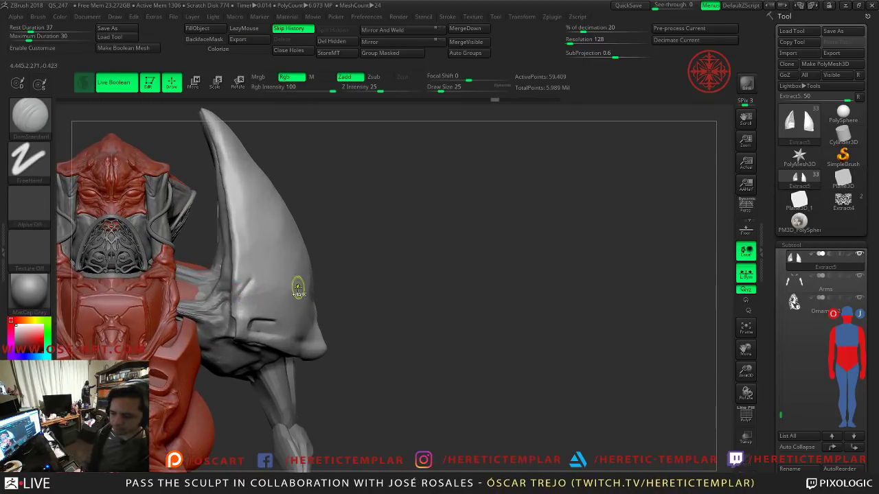
key(ctrl+z)
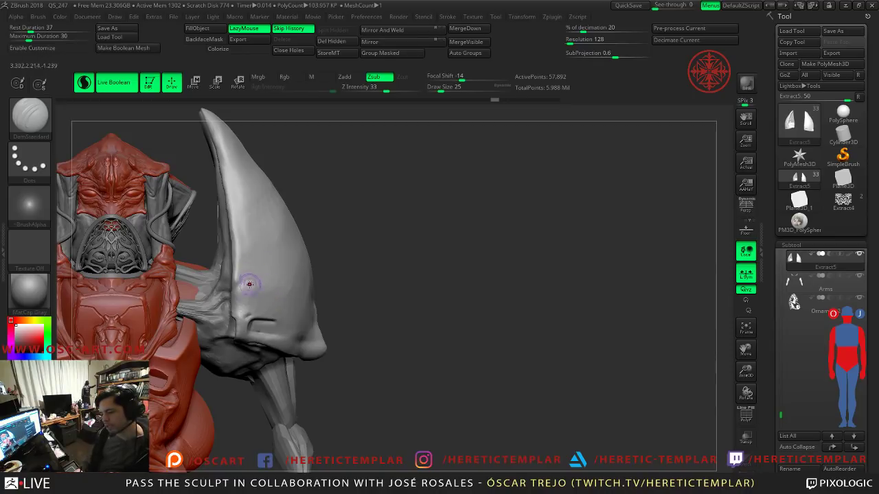
key(ctrl+z)
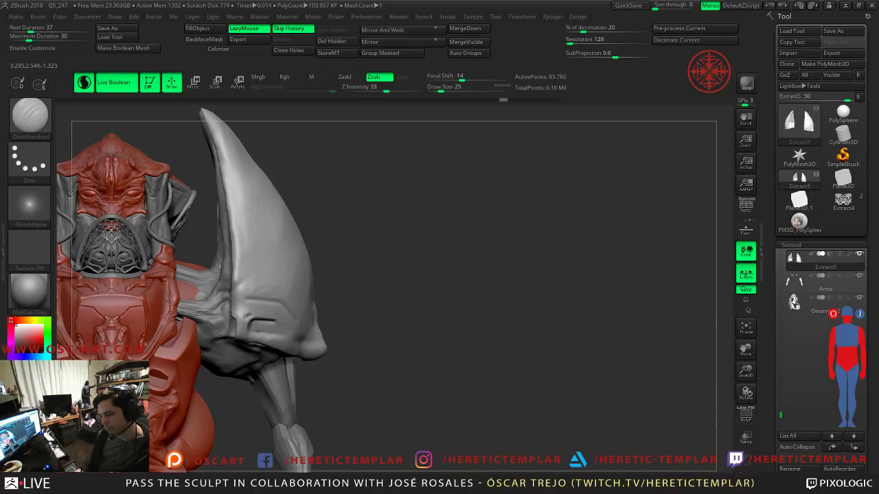
Step: Try a short groove stroke above the slot with DamStandard at draw size 20 and undo the groove strokes there
mouse_move(359, 318)
alt+mouse_down()
mouse_move(302, 275)
mouse_move(327, 309)
mouse_move(357, 322)
alt+mouse_up()
key(s)
drag(250, 299, 261, 300)
key(ctrl+z)
key(ctrl+z)
key(ctrl+z)
key(ctrl+z)
key(ctrl+z)
key(ctrl+z)
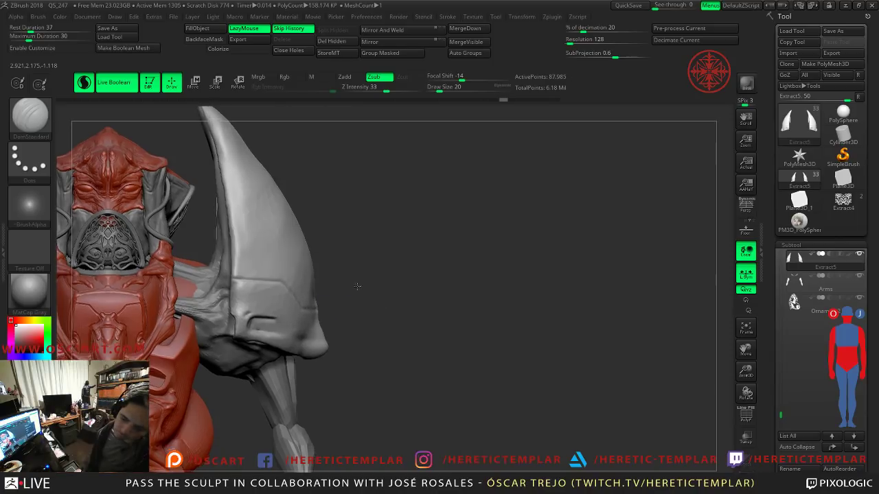
Step: Step back and forth through the history of the angular groove across the plate, and undo the groove
key(ctrl+z)
key(ctrl+shift+z)
key(ctrl+shift+z)
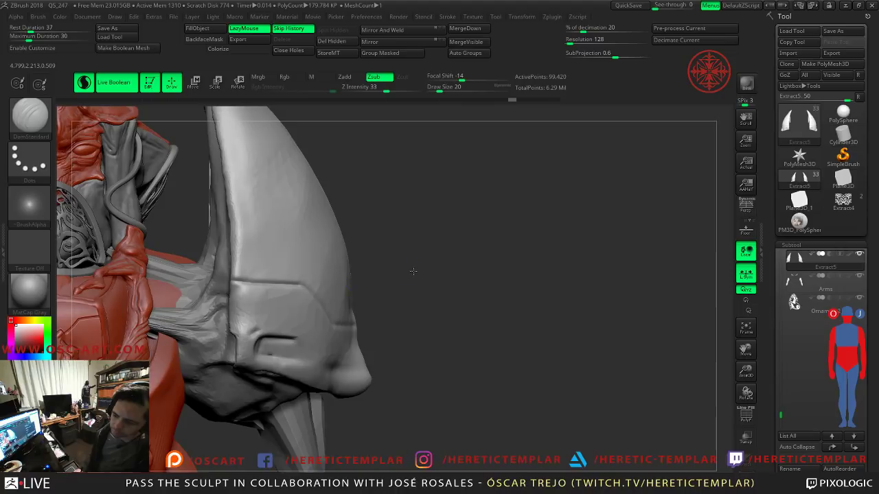
key(ctrl+z)
key(ctrl+z)
key(ctrl+z)
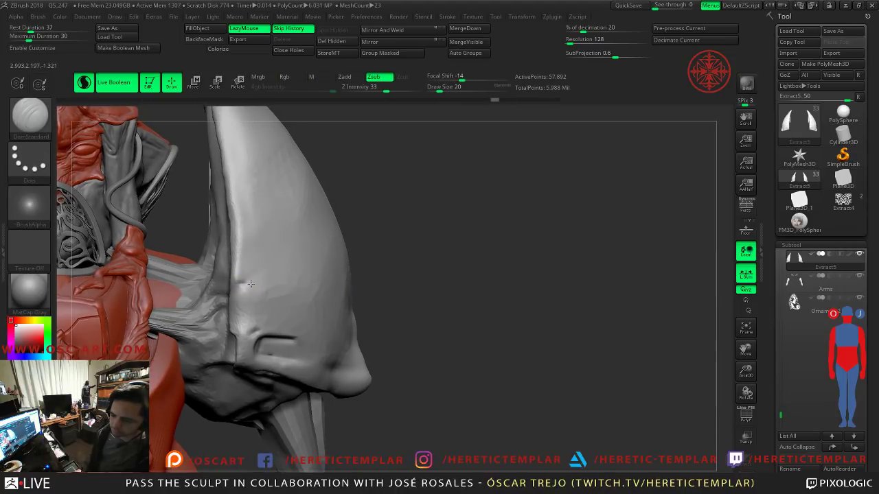
Step: Try to carve a stepped panel groove across the plate above the slot with DamStandard at draw size 20 and Sculptris Pro on
mouse_move(314, 287)
mouse_down()
mouse_move(304, 288)
mouse_move(313, 293)
mouse_up()
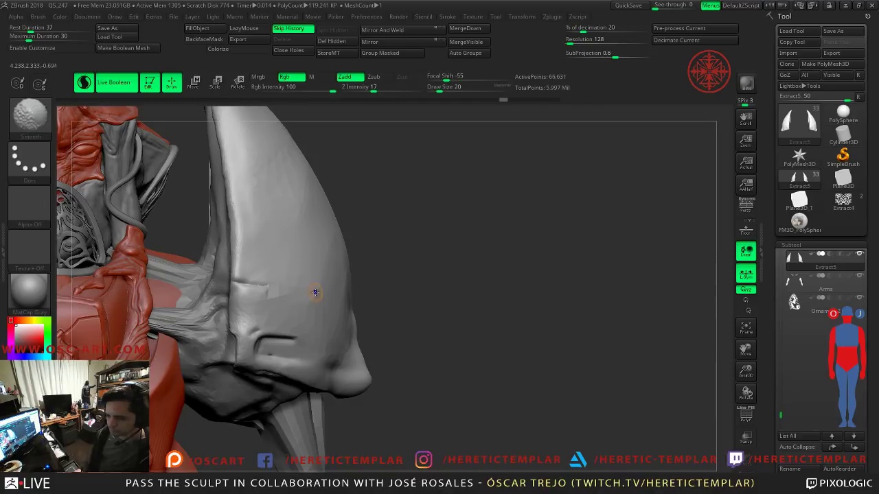
drag(249, 284, 267, 286)
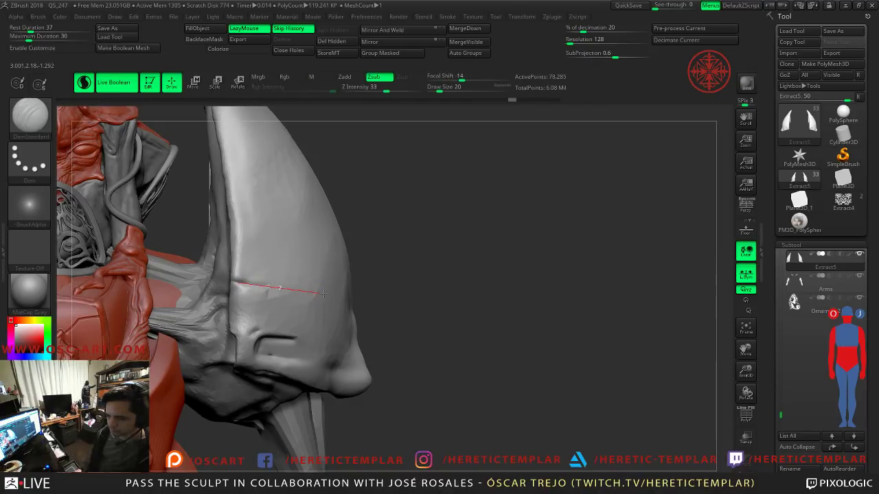
drag(323, 292, 330, 289)
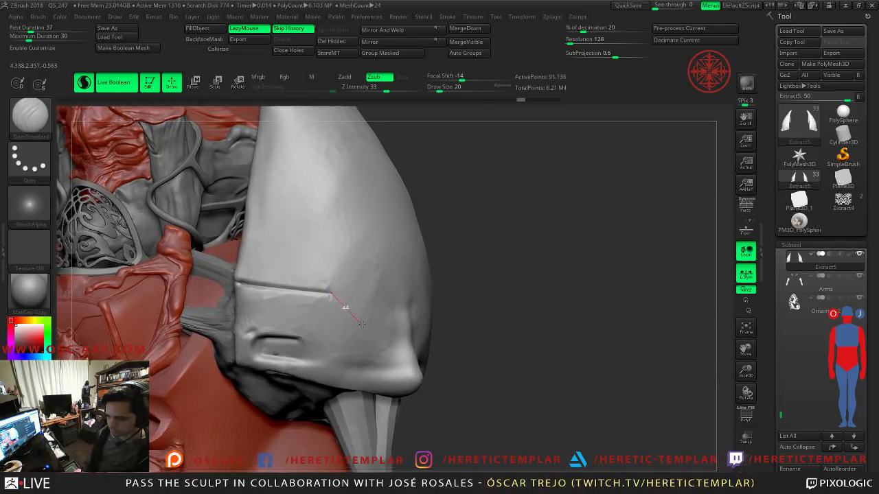
drag(355, 333, 357, 327)
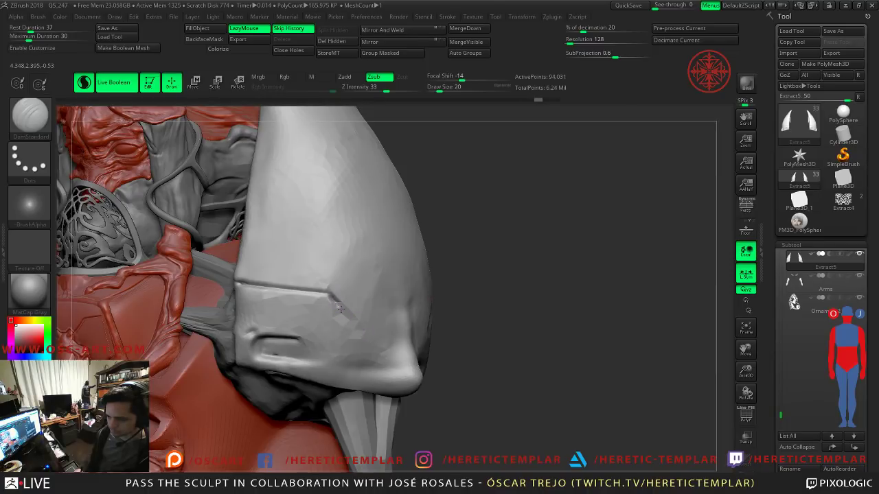
drag(361, 334, 397, 331)
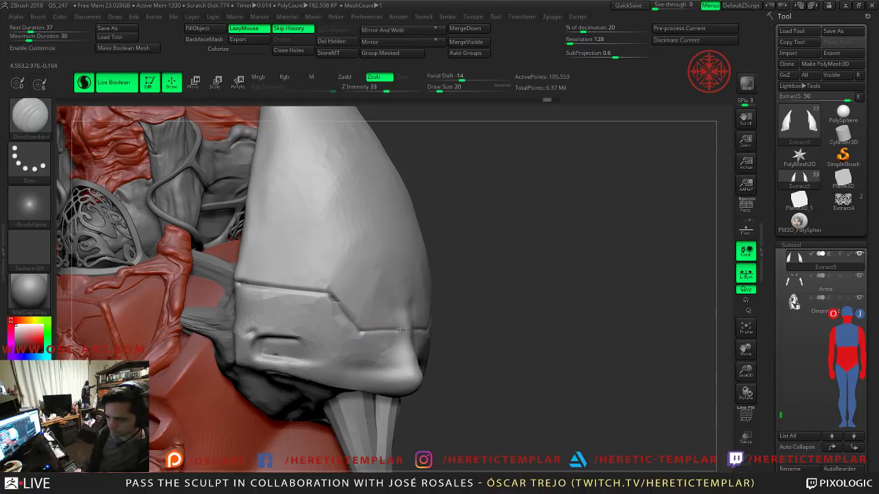
Step: Undo the stepped groove strokes above the slot and reselect the DamStandard brush
shift+drag(465, 320, 449, 314)
key(ctrl+z)
key(ctrl+z)
key(ctrl+z)
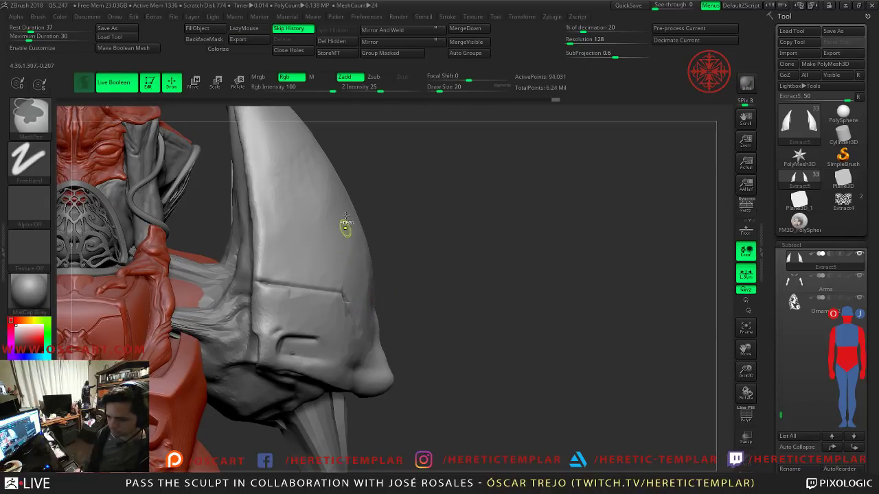
key(ctrl+z)
key(b)
key(d)
key(s)
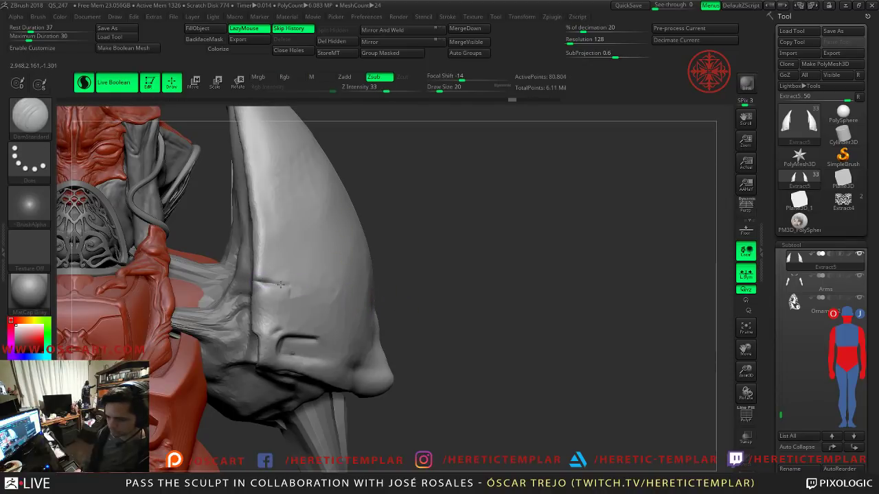
key(ctrl+z)
Step: Carve the panel groove straight from the plate's inner edge, diagonally down past the slot, and straight to the outer edge
drag(255, 282, 285, 285)
drag(343, 294, 345, 294)
drag(451, 288, 379, 297)
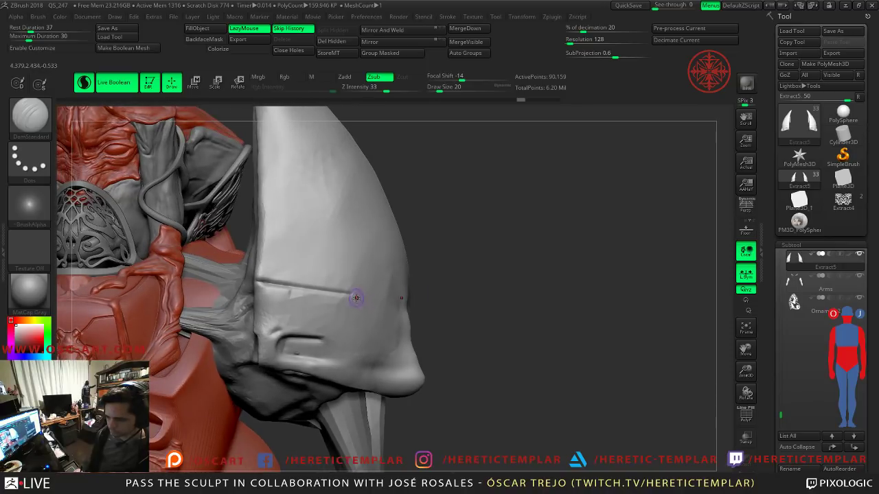
drag(372, 332, 353, 307)
key(ctrl+z)
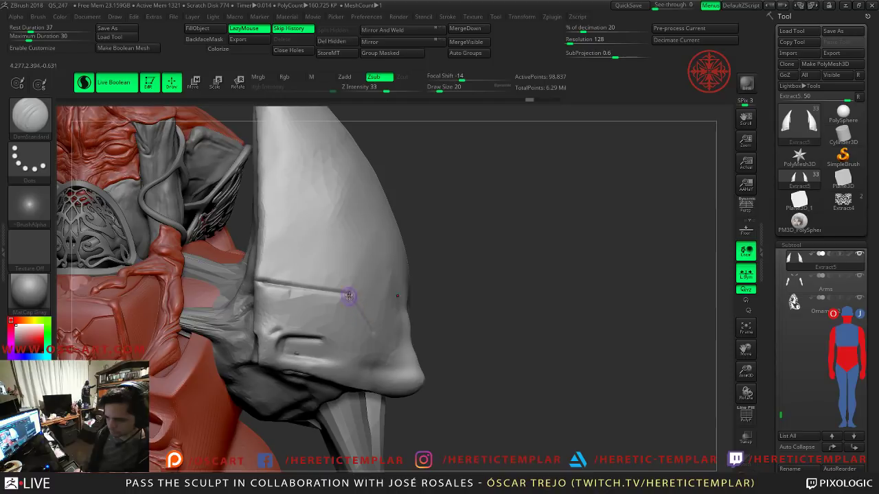
right_drag(390, 326, 395, 322)
drag(445, 329, 388, 331)
mouse_move(515, 296)
mouse_down()
mouse_move(561, 295)
mouse_move(526, 293)
mouse_move(465, 257)
mouse_move(459, 308)
mouse_up()
drag(453, 339, 420, 328)
Step: Switch to TrimDynamic, enlarge the draw size to 71 and turn off Sculptris Pro
key(b)
key(t)
key(d)
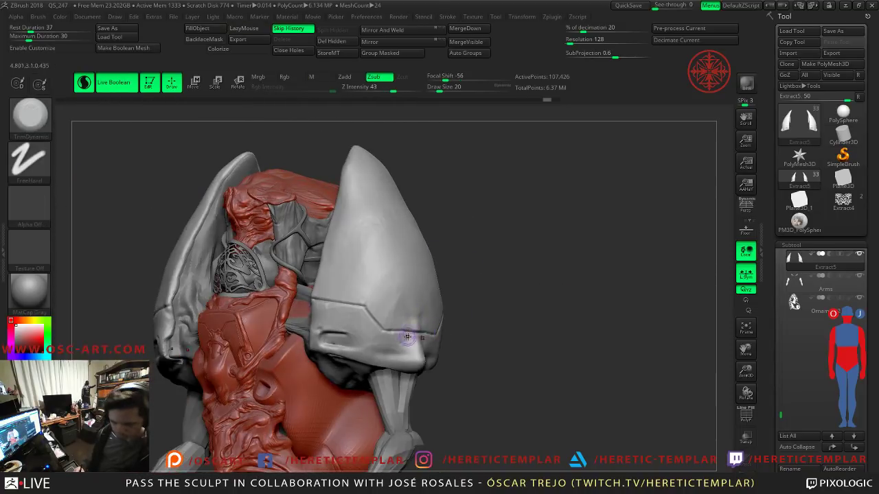
drag(417, 353, 418, 356)
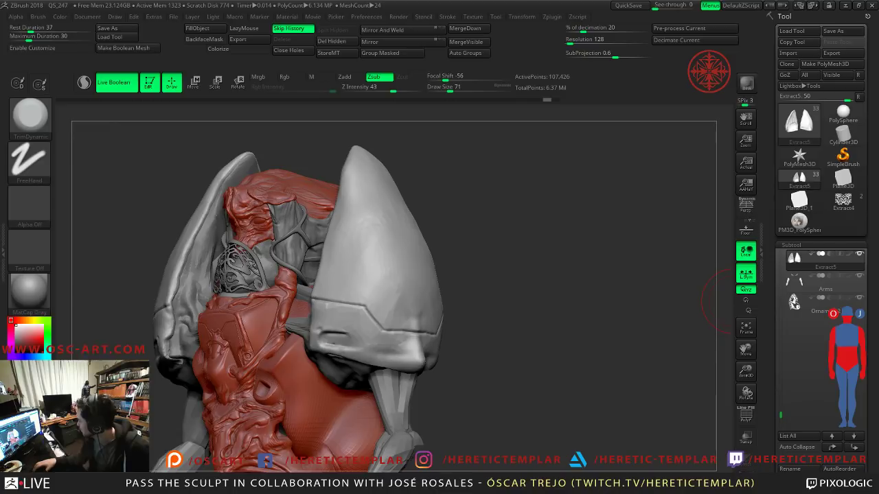
Step: Select the Ornament2 lattice over the creature's mouth and pull its strands with SnakeHook at draw size 94
mouse_move(443, 281)
mouse_down()
mouse_move(474, 274)
mouse_move(481, 218)
mouse_move(536, 314)
mouse_move(508, 222)
mouse_move(512, 255)
mouse_move(221, 198)
mouse_move(265, 294)
mouse_move(247, 278)
mouse_move(226, 301)
mouse_up()
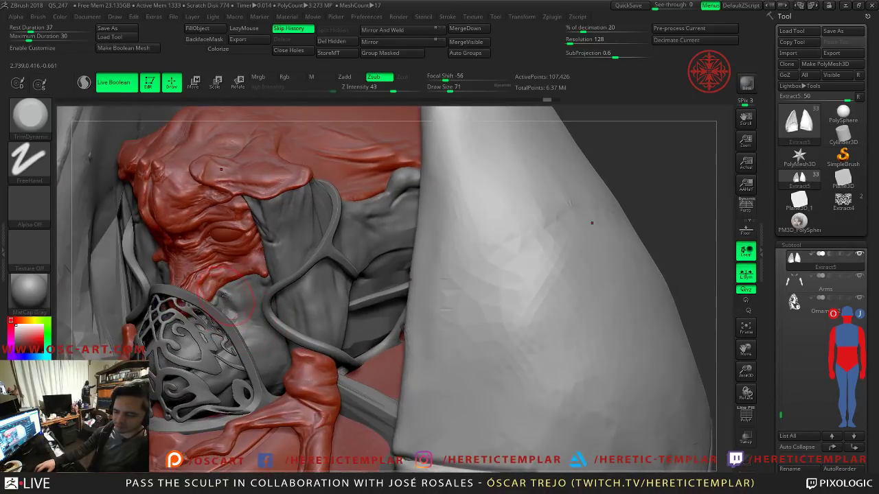
alt+click(208, 348)
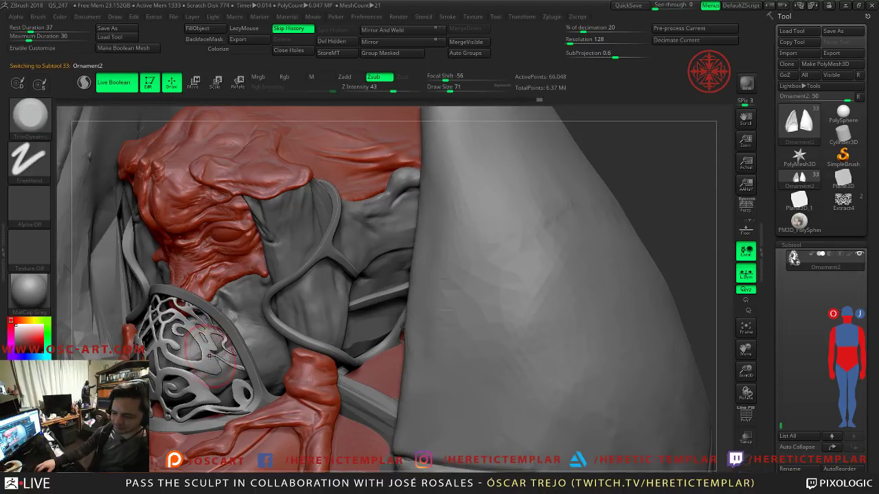
key(b)
key(s)
key(h)
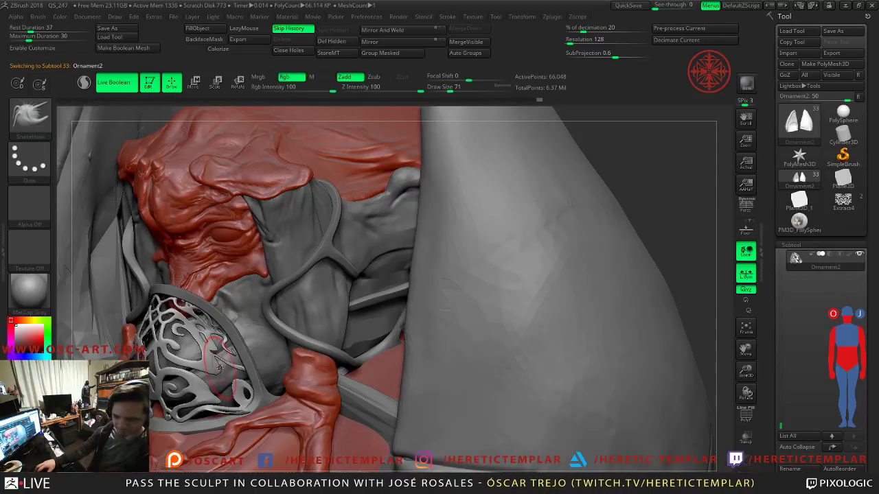
key(bracketright)
key(bracketright)
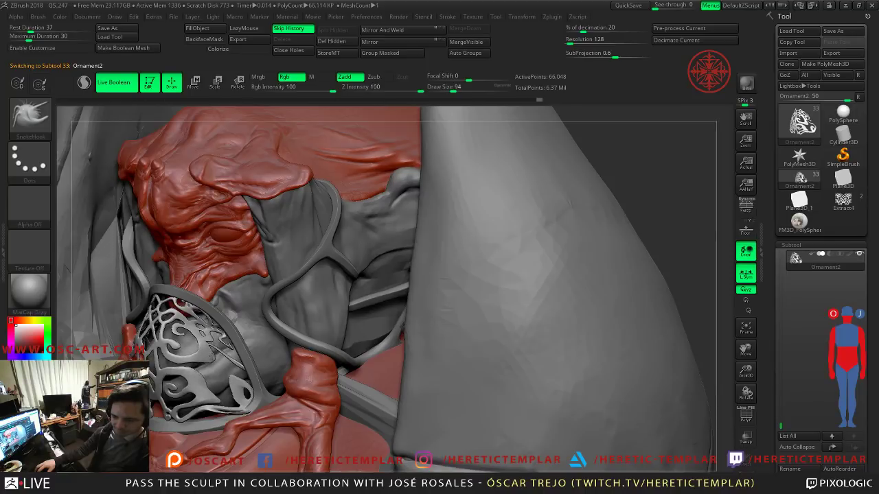
shift+drag(703, 310, 718, 306)
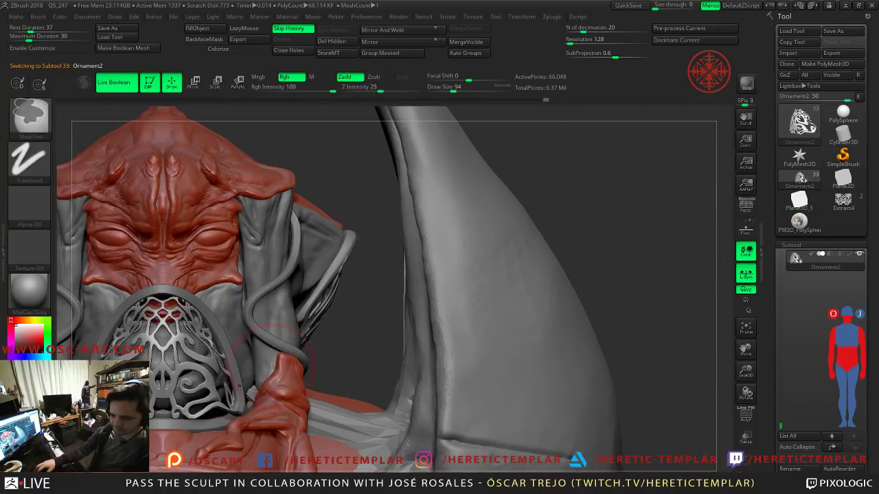
Step: Reshape the mouth lattice with the Move brush at draw size 94
key(b)
key(m)
key(v)
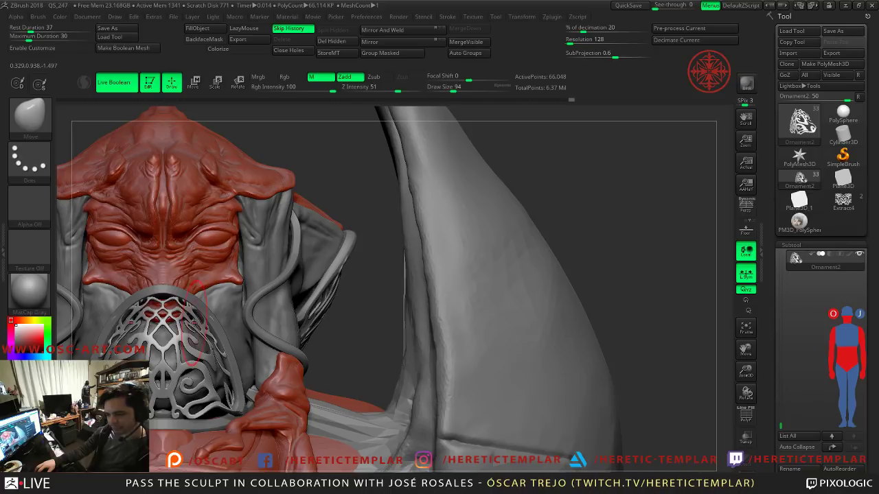
mouse_move(295, 357)
mouse_down()
mouse_move(314, 290)
mouse_move(497, 316)
mouse_move(505, 350)
mouse_move(455, 332)
mouse_move(465, 332)
mouse_up()
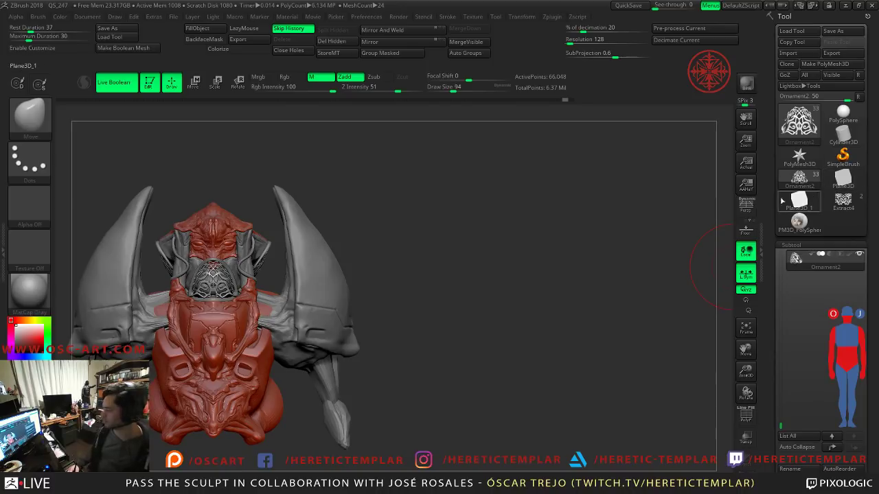
drag(506, 247, 526, 253)
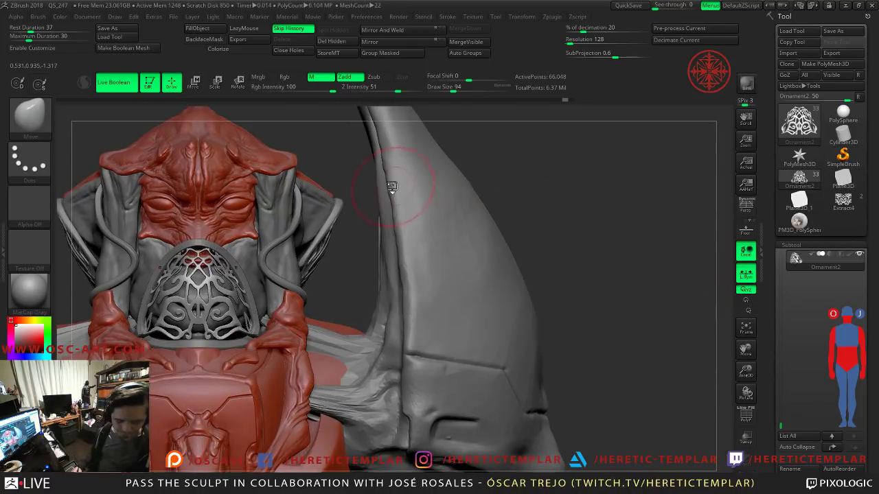
Step: Try straight guide strokes in several directions across the plate above the panel groove with DamStandard at draw size 33
mouse_move(461, 263)
alt+right_down()
mouse_move(410, 272)
mouse_move(405, 291)
alt+right_up()
key(s)
drag(410, 293, 400, 292)
key(backslash)
right_drag(414, 289, 361, 311)
key(s)
drag(359, 313, 358, 330)
key(s)
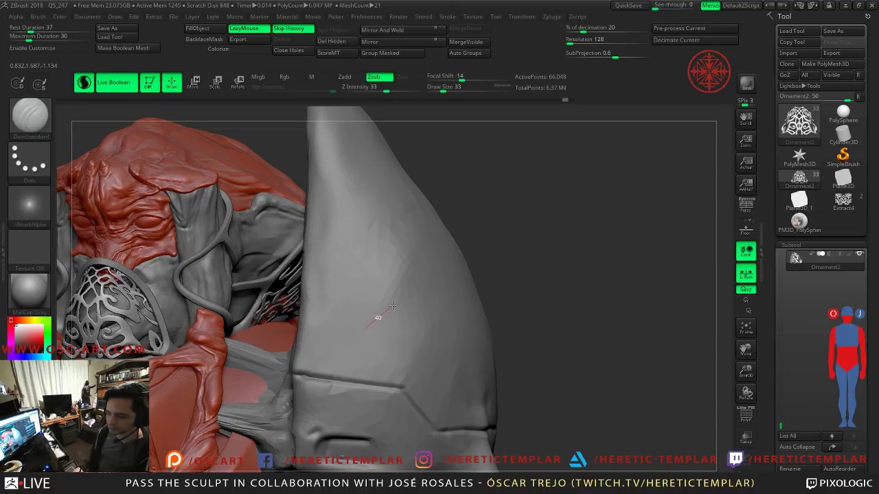
mouse_move(399, 293)
mouse_down()
mouse_move(418, 234)
mouse_move(472, 270)
mouse_up()
drag(311, 274, 484, 326)
mouse_move(410, 304)
mouse_down()
mouse_move(412, 325)
mouse_move(393, 247)
mouse_move(409, 327)
mouse_up()
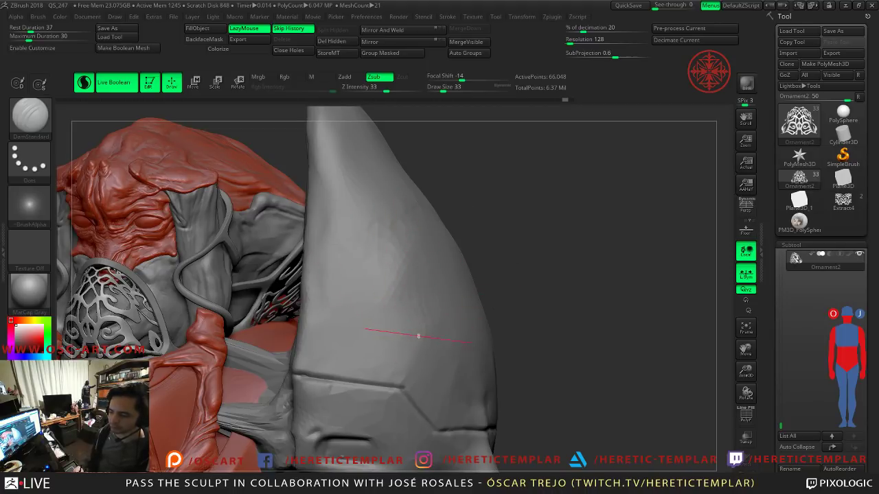
drag(464, 332, 459, 328)
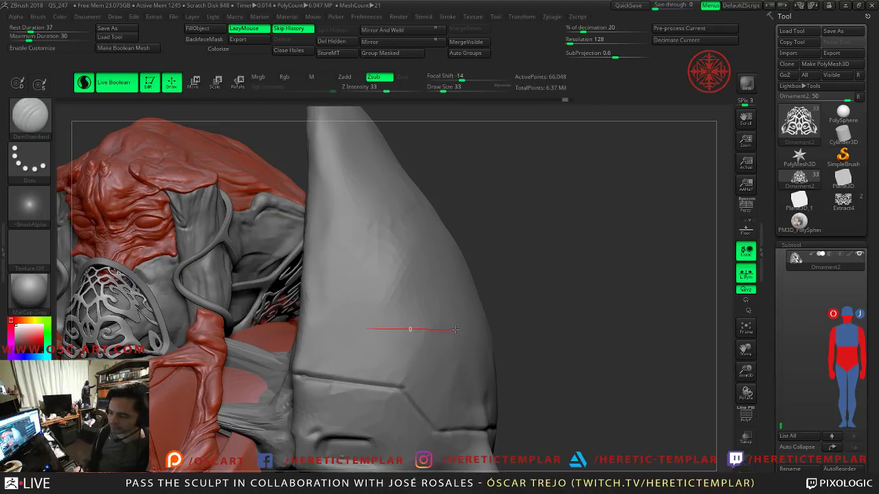
drag(455, 330, 456, 331)
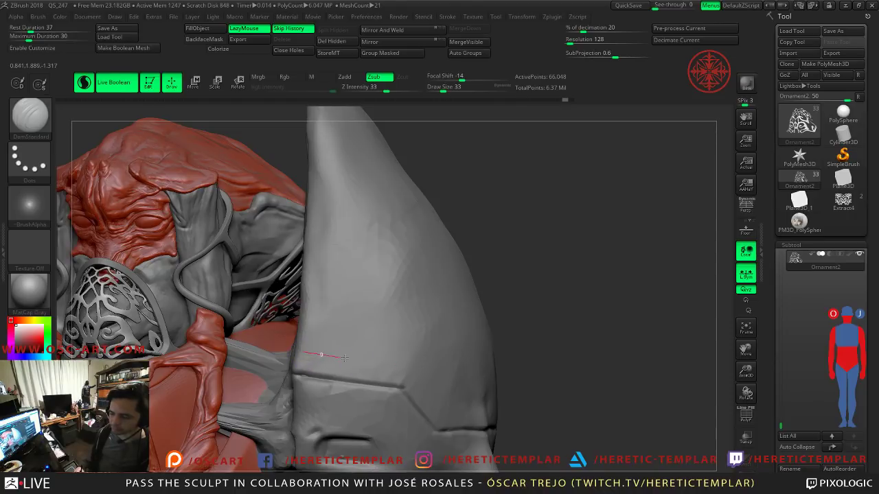
Step: Select the Extract5 plate, try another stroke across it above the panel groove, and undo it
mouse_move(403, 363)
right_down()
mouse_move(488, 323)
mouse_move(477, 341)
right_up()
alt+click(403, 356)
key(s)
mouse_move(331, 356)
mouse_down()
mouse_move(308, 353)
mouse_move(400, 366)
mouse_move(371, 363)
mouse_move(393, 360)
mouse_move(420, 320)
mouse_move(473, 321)
mouse_up()
key(ctrl+z)
key(s)
mouse_move(309, 326)
mouse_down()
mouse_move(374, 354)
mouse_move(398, 332)
mouse_move(409, 374)
mouse_up()
drag(555, 330, 364, 359)
Step: Try a diagonal groove down the upper plate with DamStandard at draw size 46 and undo its strokes
key(s)
key(s)
drag(482, 286, 464, 294)
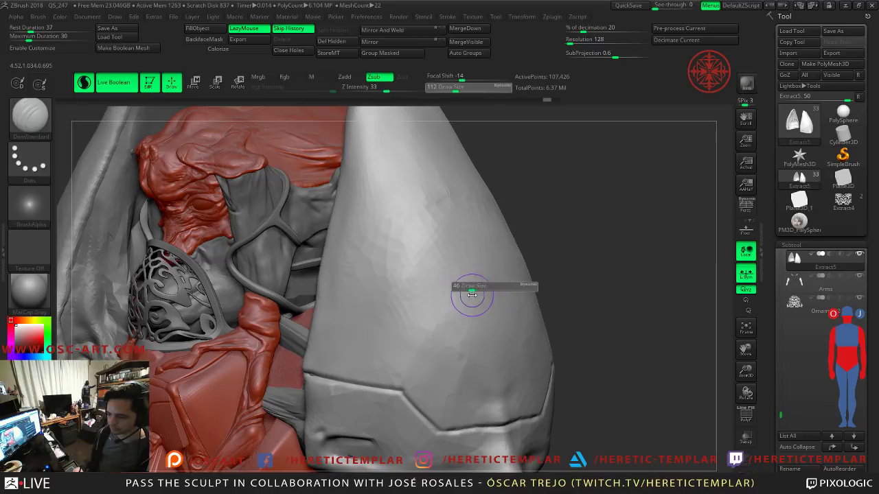
drag(476, 251, 421, 314)
key(ctrl+z)
key(ctrl+z)
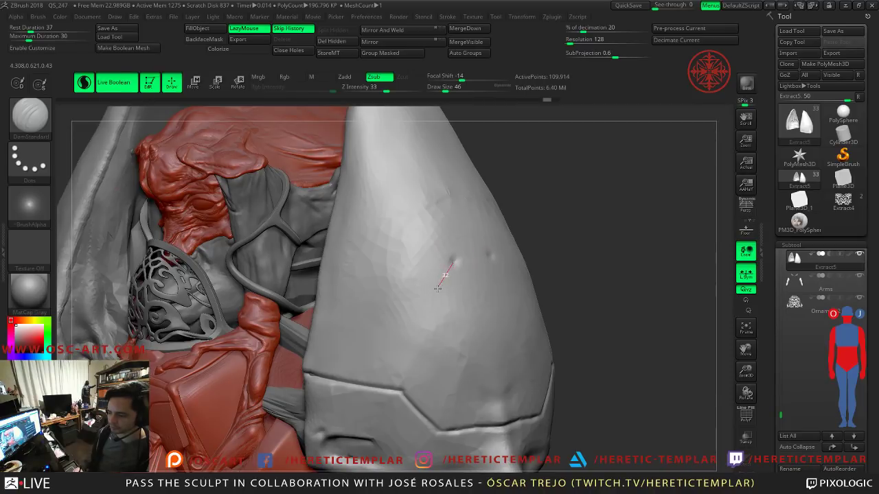
drag(423, 310, 379, 359)
mouse_move(574, 257)
mouse_down()
mouse_move(543, 261)
mouse_move(569, 271)
mouse_move(546, 274)
mouse_up()
key(ctrl+z)
Step: Examine the plate's wireframe and its shape up to the horn tip
key(shift+f)
key(shift+f)
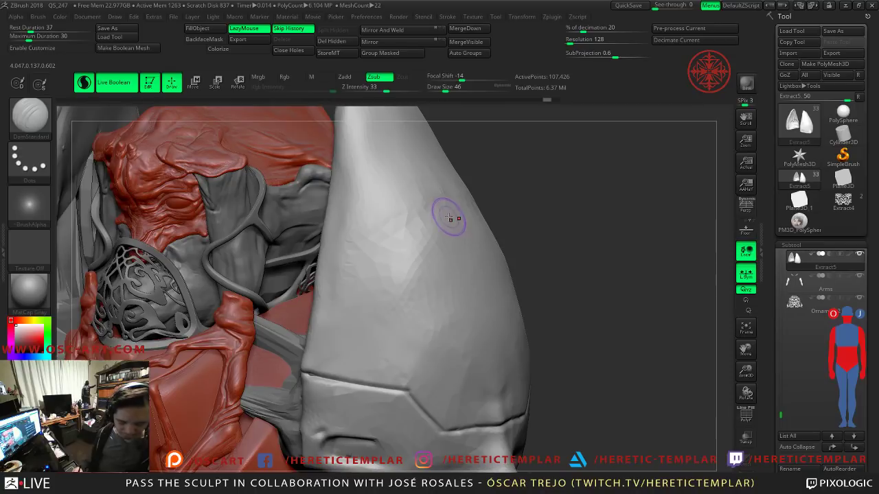
key(f)
drag(516, 216, 575, 254)
drag(540, 210, 527, 232)
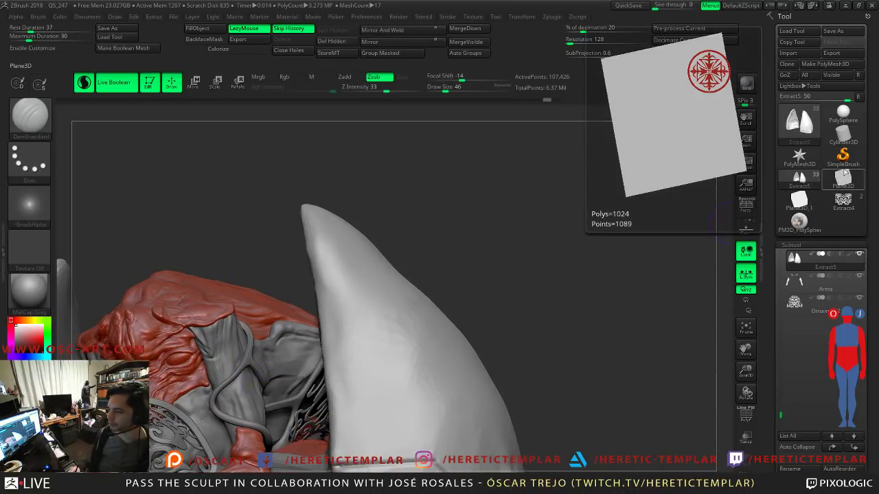
Step: Switch to the PolySphere tool and test diagonal DamStandard grooves at draw size 46 across it, undoing each attempt
click(843, 112)
alt+drag(398, 288, 547, 286)
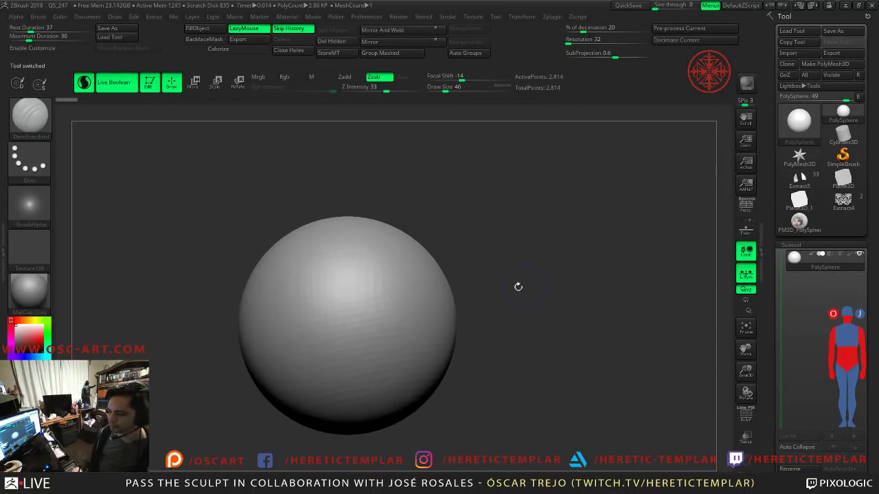
drag(313, 264, 414, 347)
key(ctrl+z)
mouse_move(303, 268)
mouse_down()
mouse_move(403, 336)
mouse_move(439, 347)
mouse_up()
key(ctrl+z)
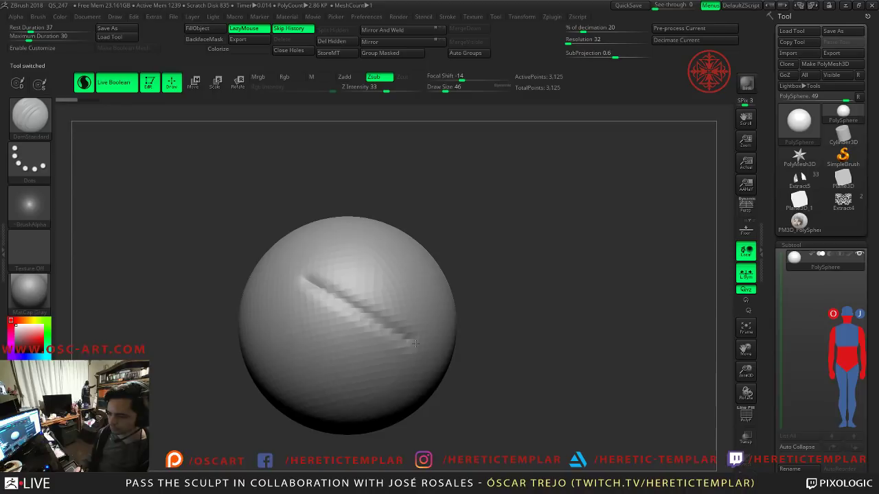
Step: Test connected angular groove strokes around the PolySphere with DamStandard
drag(563, 309, 476, 319)
mouse_move(448, 281)
mouse_down()
mouse_move(493, 320)
mouse_move(545, 278)
mouse_move(576, 270)
mouse_move(515, 302)
mouse_move(583, 368)
mouse_move(590, 348)
mouse_move(568, 307)
mouse_up()
key(ctrl+z)
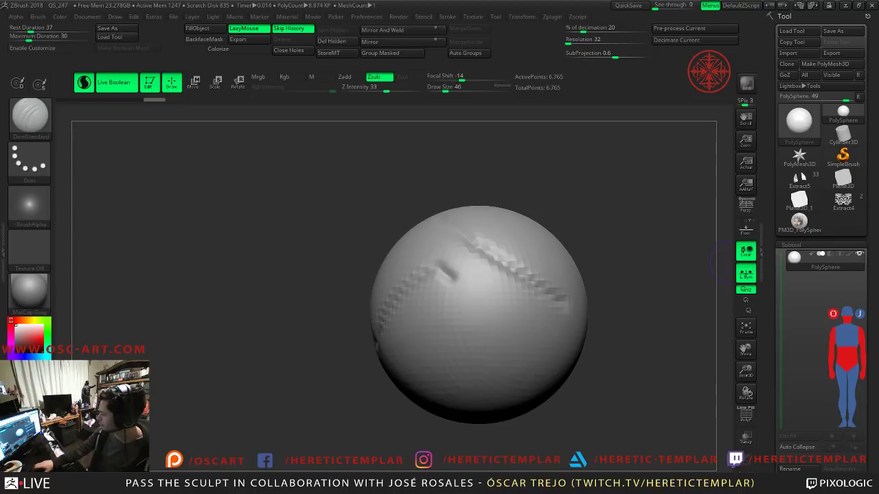
mouse_move(686, 234)
mouse_down()
mouse_move(638, 202)
mouse_move(714, 197)
mouse_up()
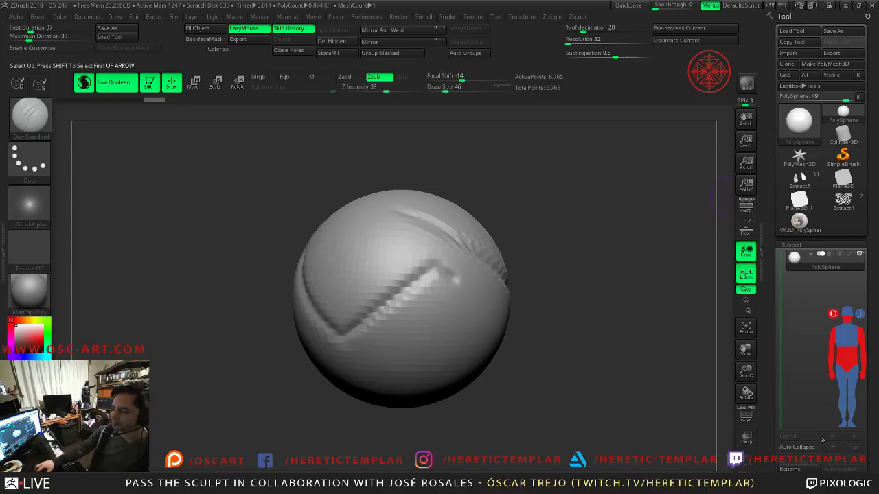
Step: Delete the PolySphere test subtool and go back to the list of loaded tools
scroll(800, 385, down, 3)
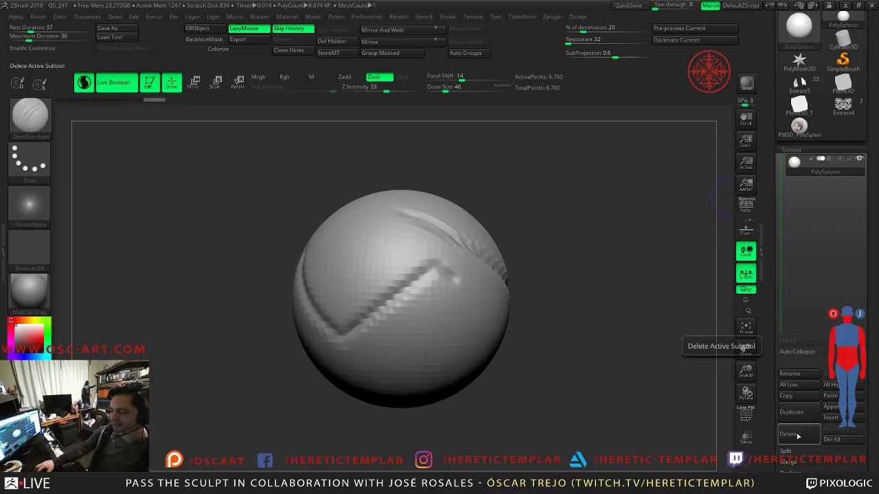
click(797, 435)
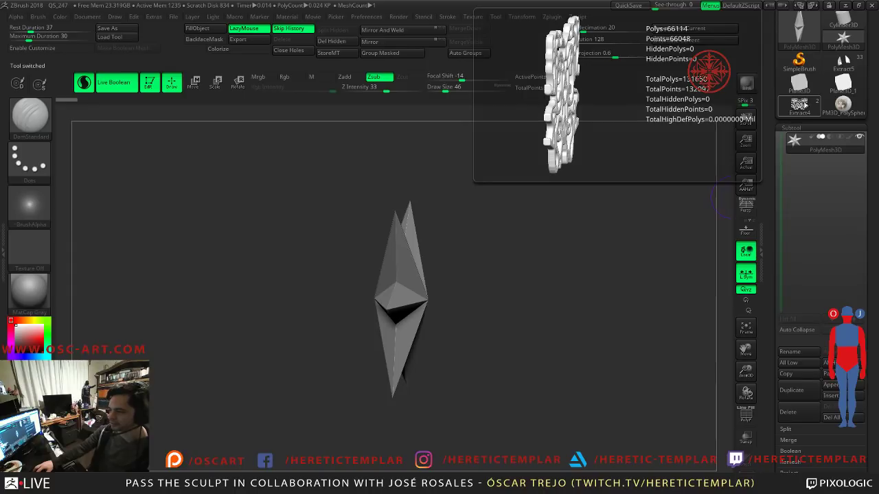
mouse_move(843, 74)
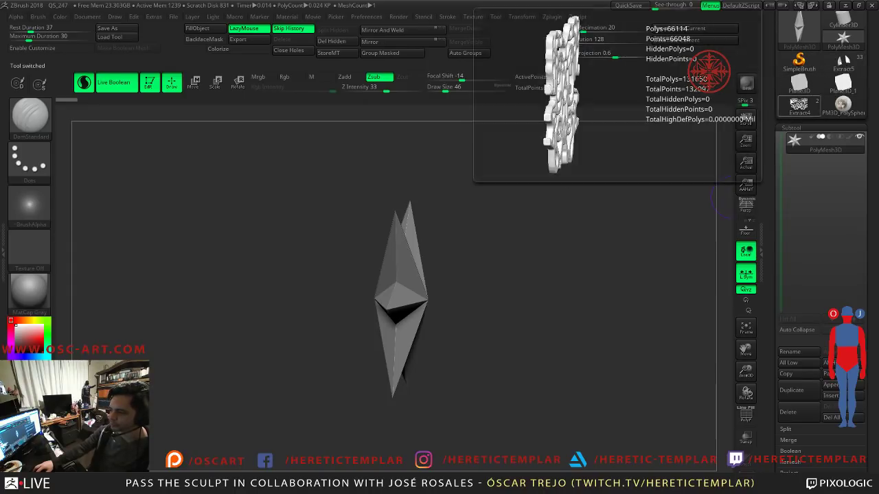
scroll(807, 135, up, 3)
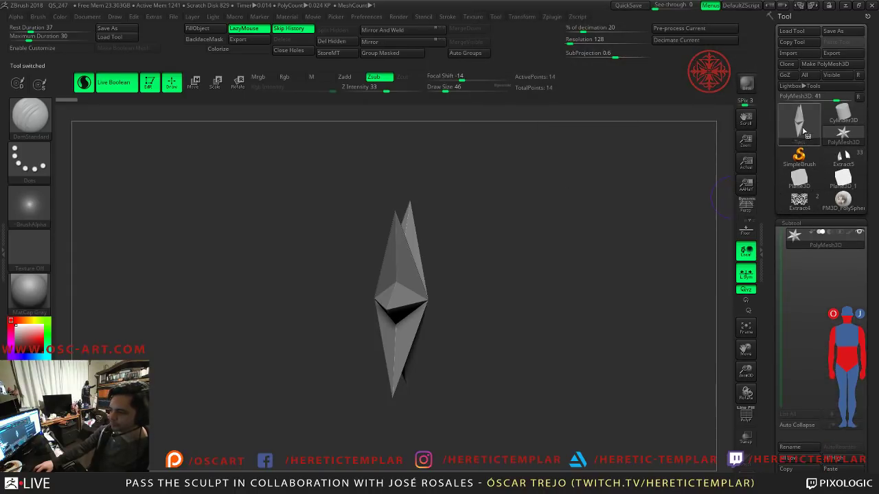
Step: Go back to the creature tool, select the Neck2 subtool and examine its wireframe around the neck and mouth ornament
click(843, 158)
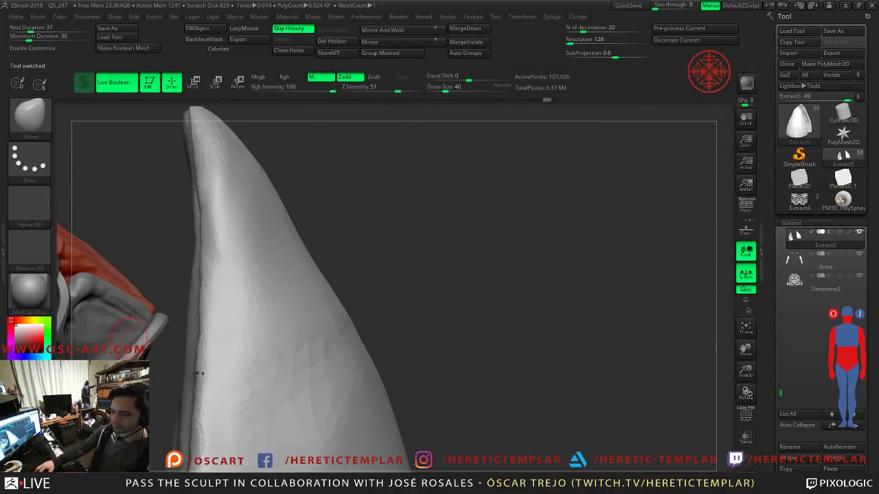
alt+click(154, 333)
alt+drag(461, 313, 601, 287)
drag(790, 473, 809, 331)
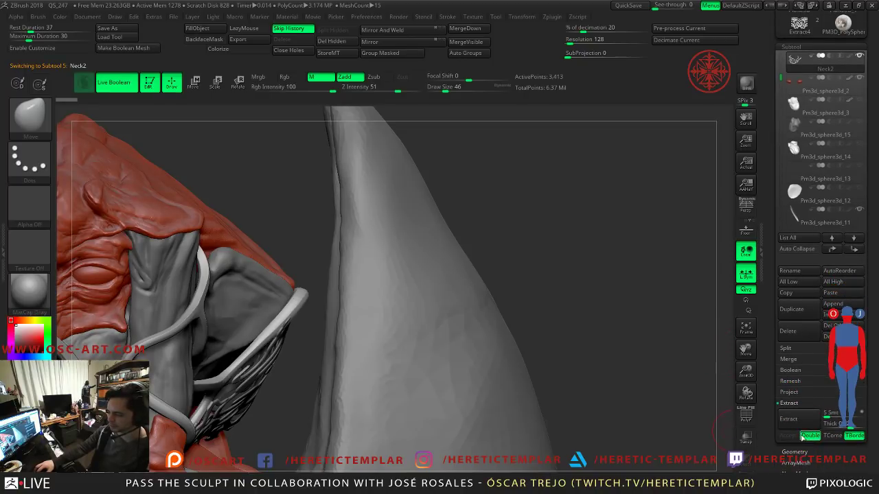
key(shift)
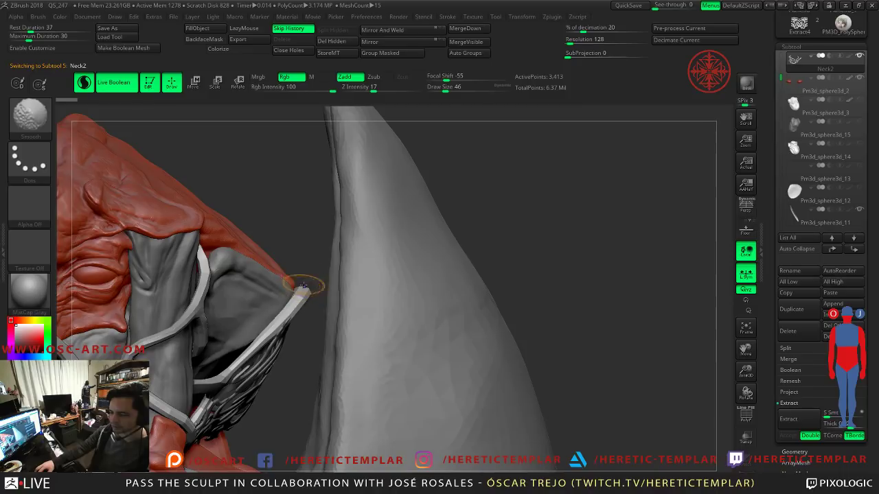
key(shift+f)
drag(589, 397, 725, 290)
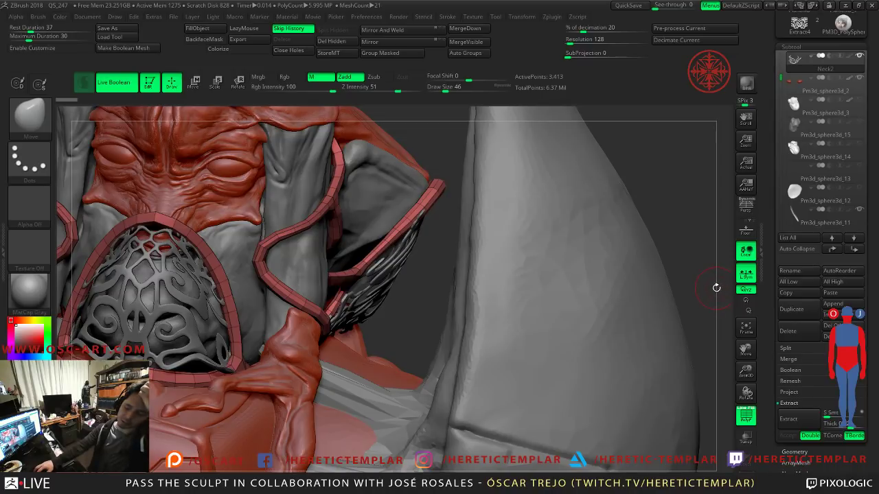
scroll(800, 157, up, 5)
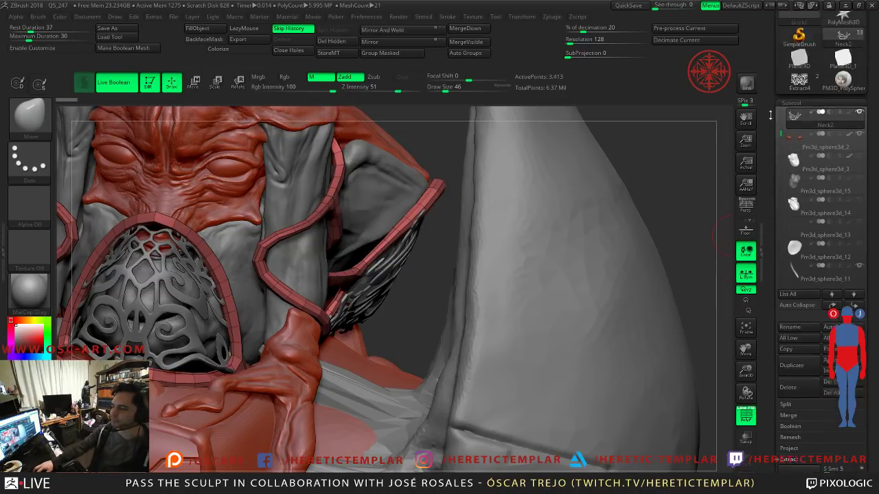
Step: Start a new ZSphere tool and build a zigzag chain of three connected limbs from it
mouse_move(823, 134)
click(799, 120)
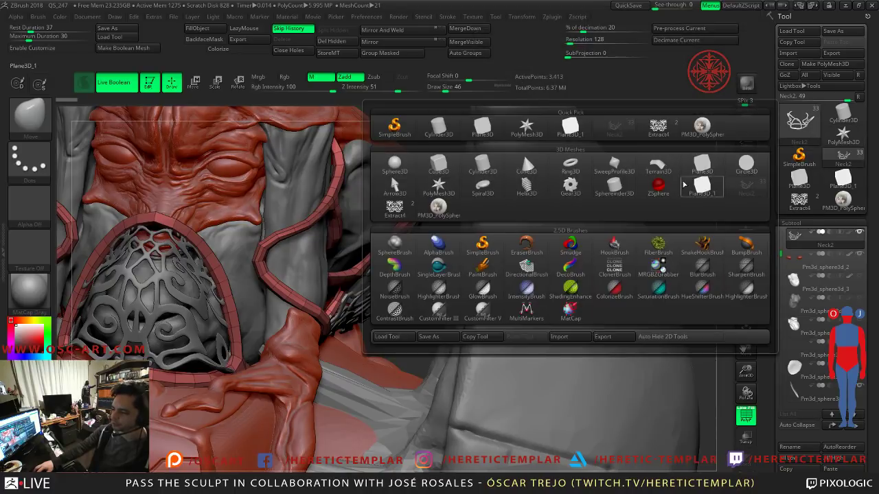
click(664, 195)
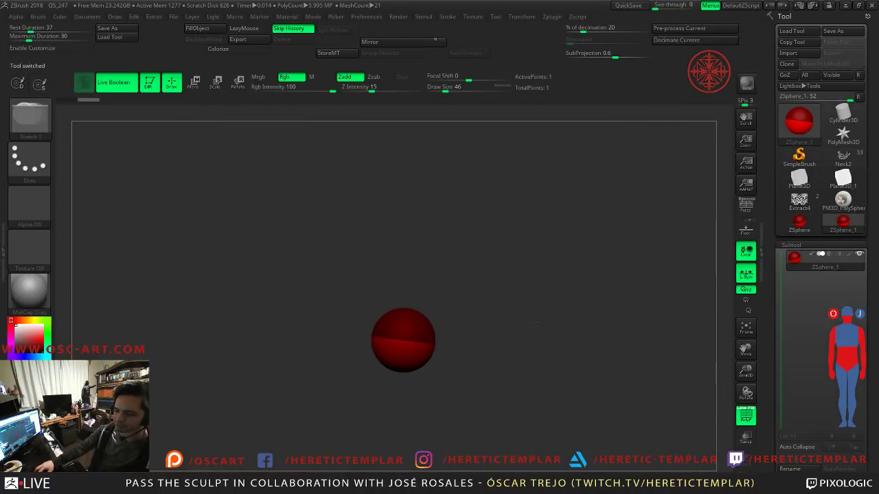
mouse_move(459, 290)
mouse_down()
mouse_move(481, 300)
mouse_move(493, 290)
mouse_move(687, 341)
mouse_move(692, 350)
mouse_up()
key(w)
alt+drag(549, 412, 543, 357)
drag(513, 294, 561, 207)
Step: Set the ZSphere chain's adaptive skin DynaMesh resolution to 0 and preview the skin
key(a)
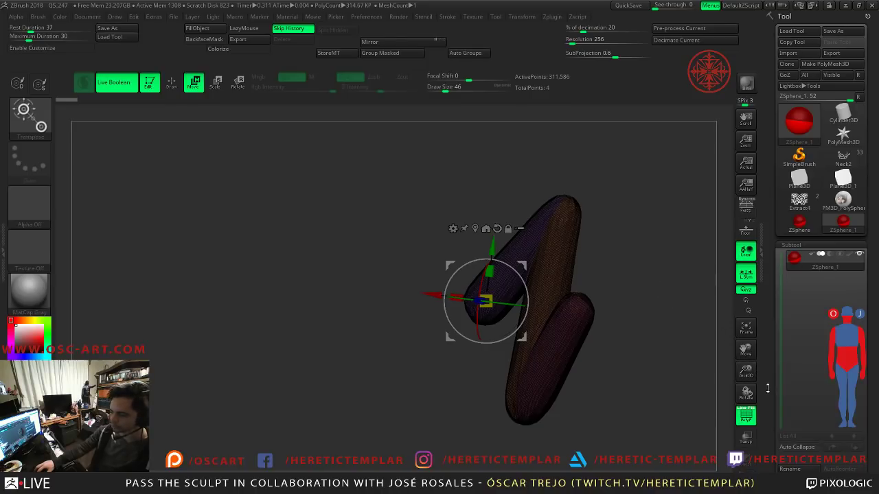
scroll(791, 271, down, 5)
click(797, 292)
scroll(806, 256, up, 5)
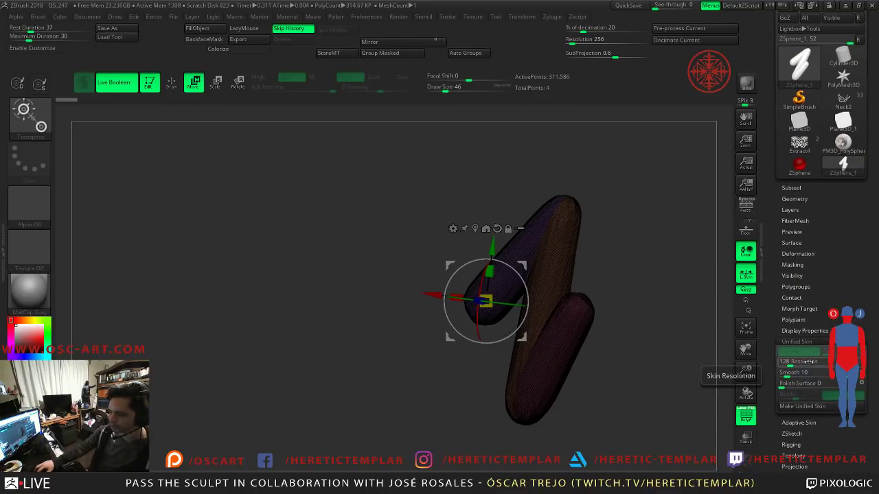
key(a)
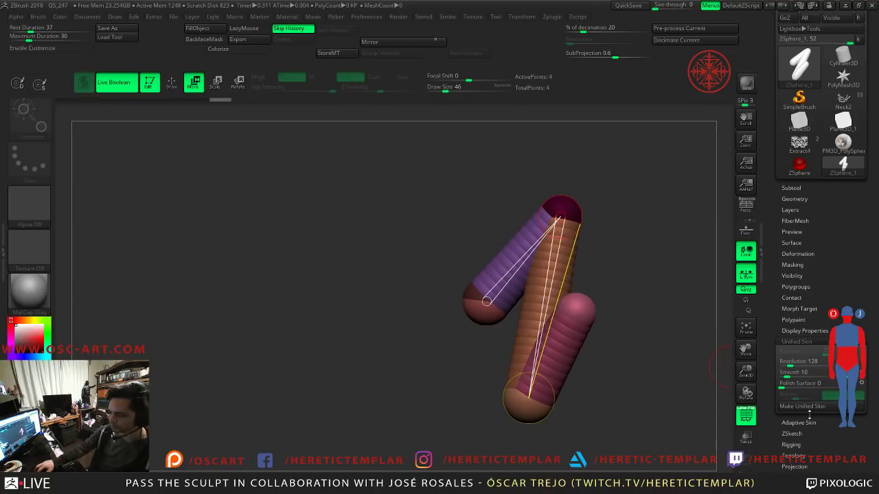
click(807, 422)
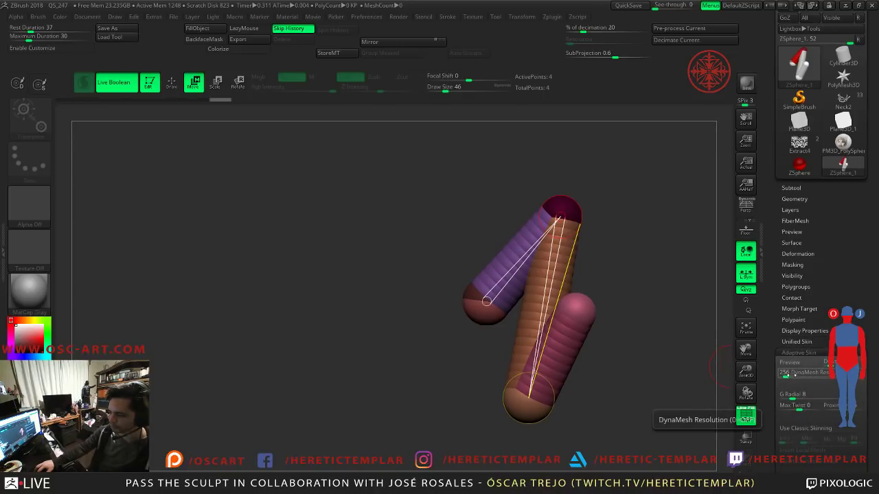
drag(786, 375, 772, 377)
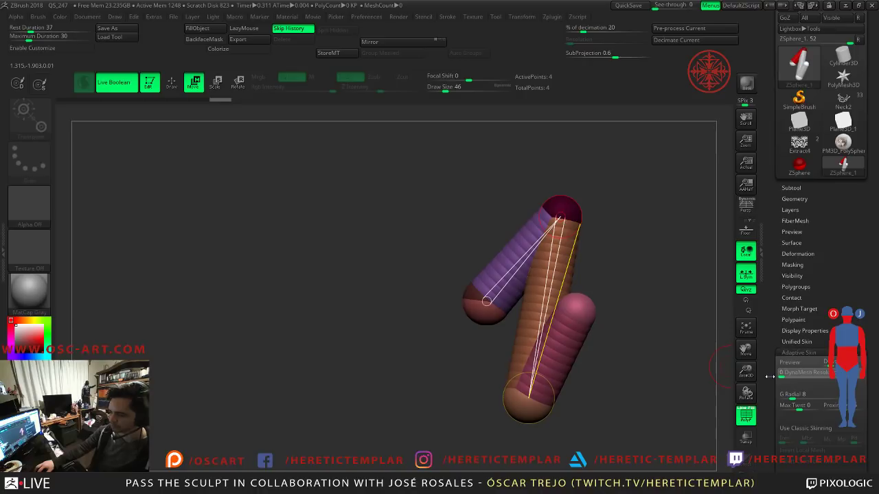
click(779, 375)
key(a)
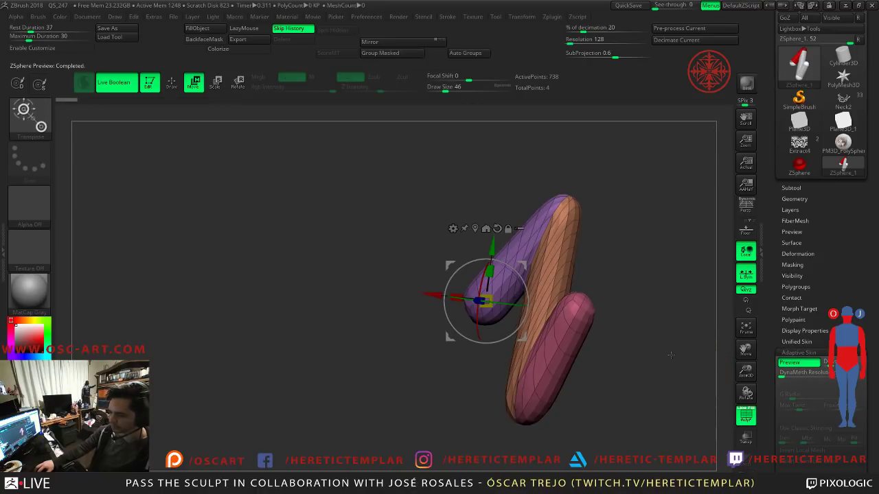
Step: Lower the adaptive skin's density and convert the previewed zigzag shape into a polymesh
drag(579, 265, 567, 311)
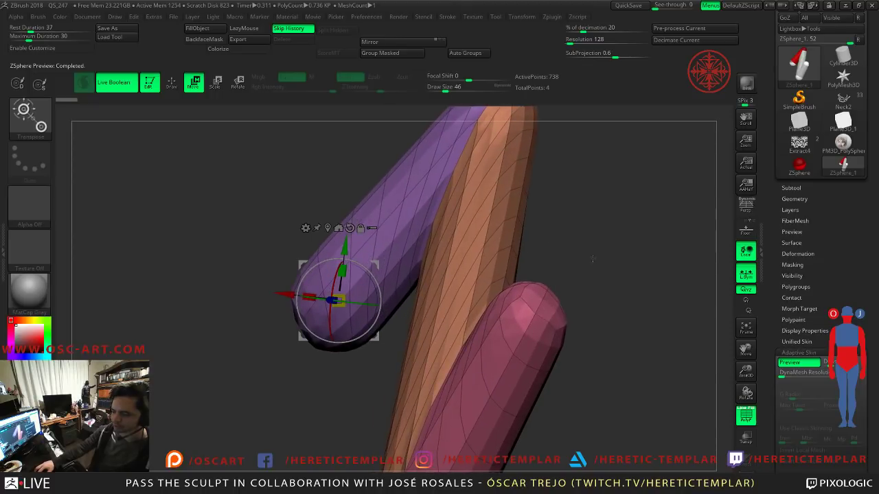
click(826, 367)
drag(627, 331, 696, 270)
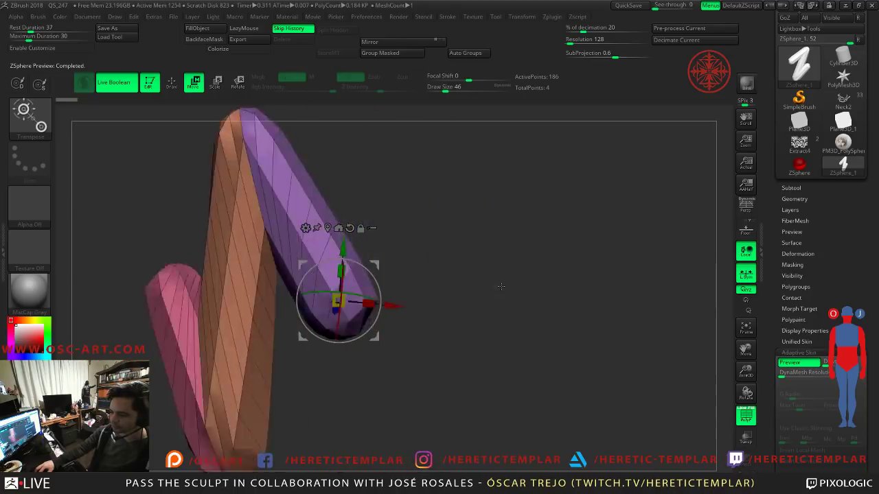
scroll(787, 178, up, 3)
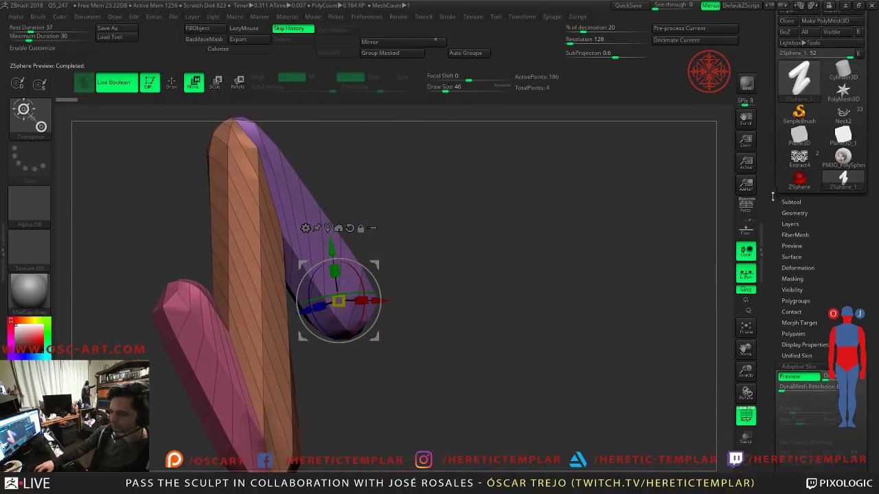
click(840, 64)
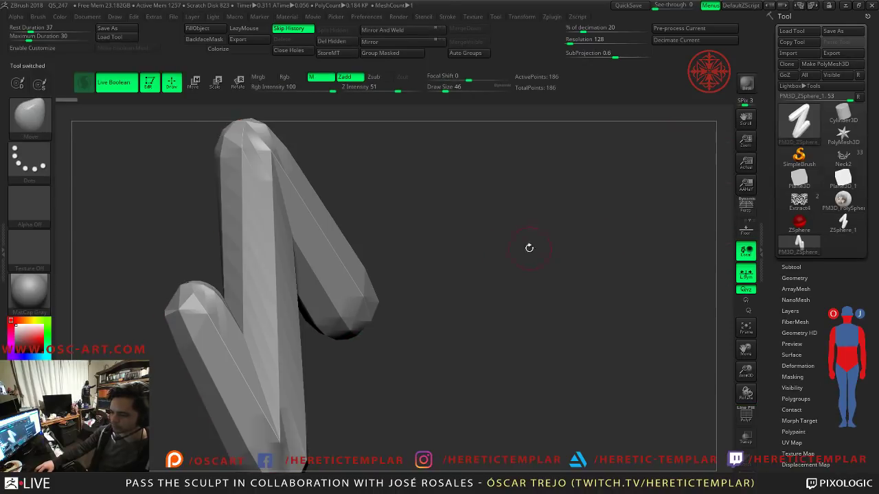
Step: Set the draw size to 116 and check the zigzag mesh's wireframe from the other side
drag(429, 230, 364, 237)
key(s)
drag(308, 247, 317, 246)
drag(378, 264, 295, 237)
key(shift+f)
key(shift+f)
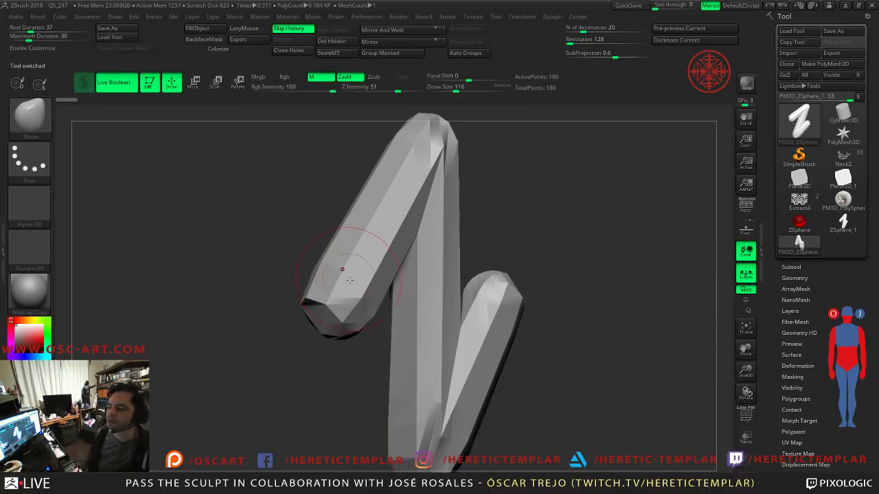
Step: Switch to the Clay brush at draw size 56 and turn on Sculptris Pro mode
key(b)
key(c)
key(l)
key(s)
drag(375, 302, 367, 303)
drag(289, 301, 333, 301)
key(s)
key(backslash)
key(backslash)
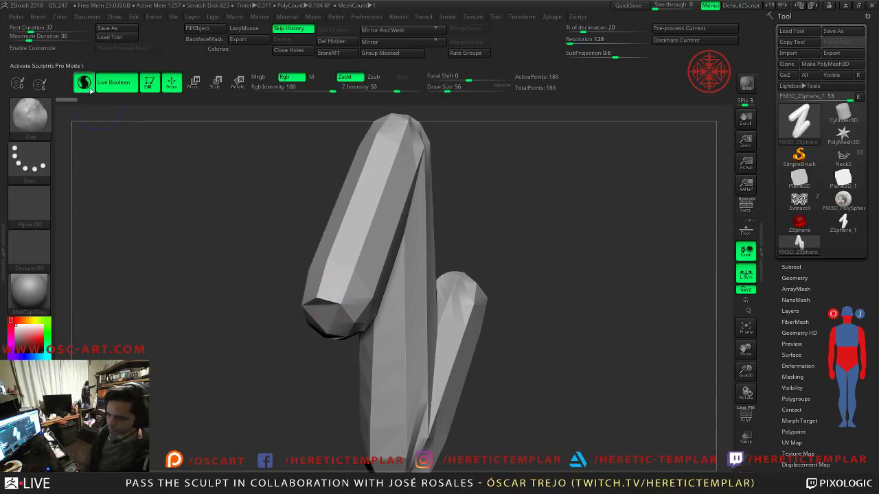
Step: Build up a rounded snout and head forms with Clay on the free end of the zigzag limb, with the wireframe shown
mouse_move(321, 300)
mouse_down()
mouse_move(352, 296)
mouse_move(363, 308)
mouse_up()
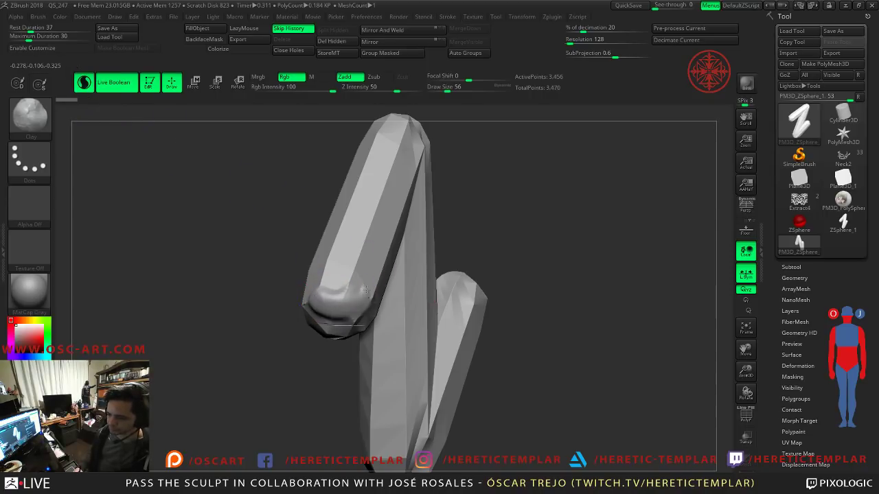
mouse_move(298, 299)
mouse_down()
mouse_move(531, 332)
mouse_move(533, 385)
mouse_up()
key(shift+f)
mouse_move(463, 236)
mouse_down()
mouse_move(426, 288)
mouse_move(408, 349)
mouse_move(357, 302)
mouse_move(330, 233)
mouse_move(336, 310)
mouse_up()
Step: Carve a mouth line below the snout with DamStandard at draw size 35 and hide the wireframe
key(b)
key(d)
key(s)
mouse_move(394, 301)
mouse_down()
mouse_move(416, 330)
mouse_move(385, 291)
mouse_move(414, 313)
mouse_move(395, 315)
mouse_up()
key(s)
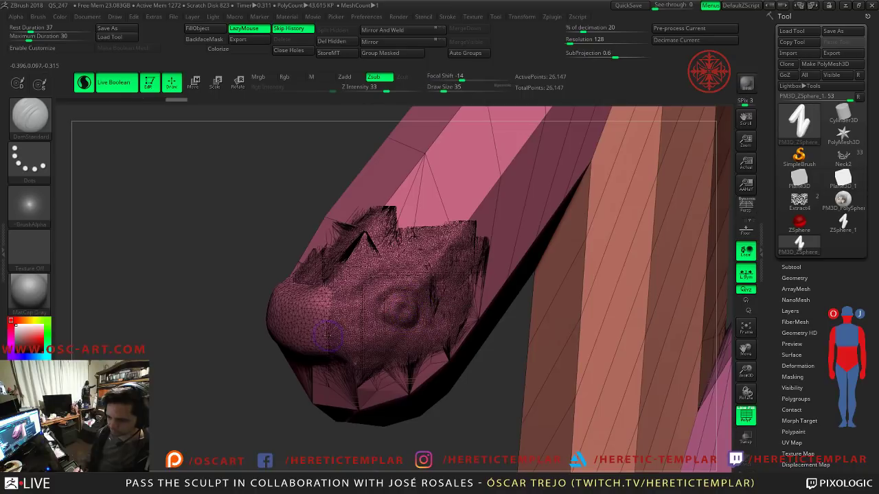
mouse_move(319, 358)
mouse_down()
mouse_move(421, 331)
mouse_move(423, 347)
mouse_up()
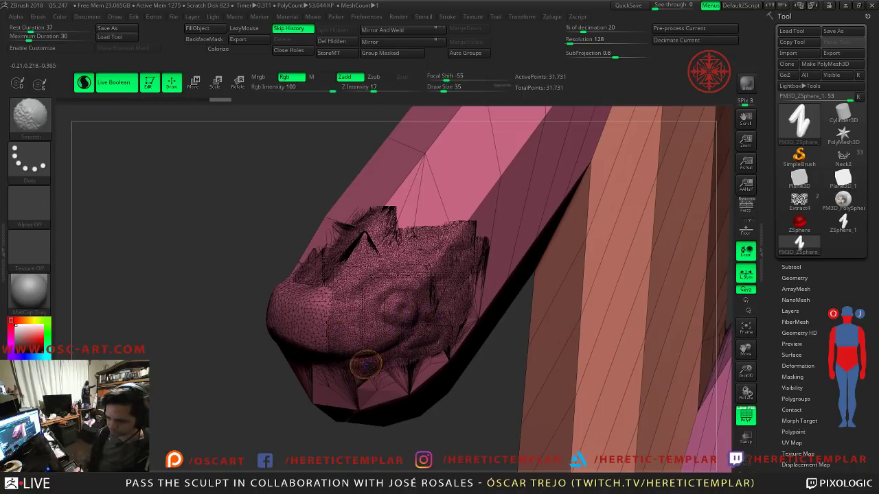
key(shift+f)
Step: Refine the mouth groove toward the eye with DamStandard at draw size 31
mouse_move(265, 389)
alt+mouse_down()
mouse_move(245, 362)
mouse_move(271, 359)
alt+mouse_up()
key(s)
drag(350, 355, 397, 332)
key(s)
key(s)
key(s)
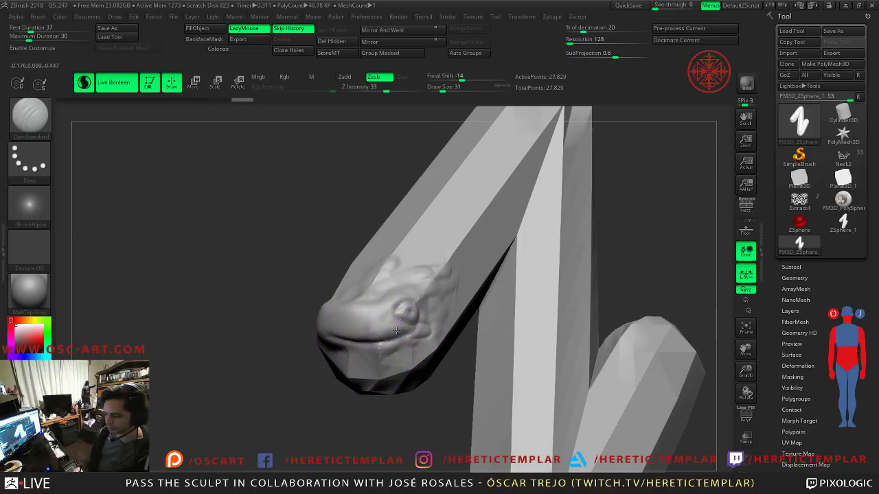
Step: Build up an eyeball and cheek volume on the small face at the bar's lower end with the Clay brush
click(424, 331)
key(b)
key(c)
key(l)
drag(415, 329, 367, 323)
right_drag(366, 323, 410, 310)
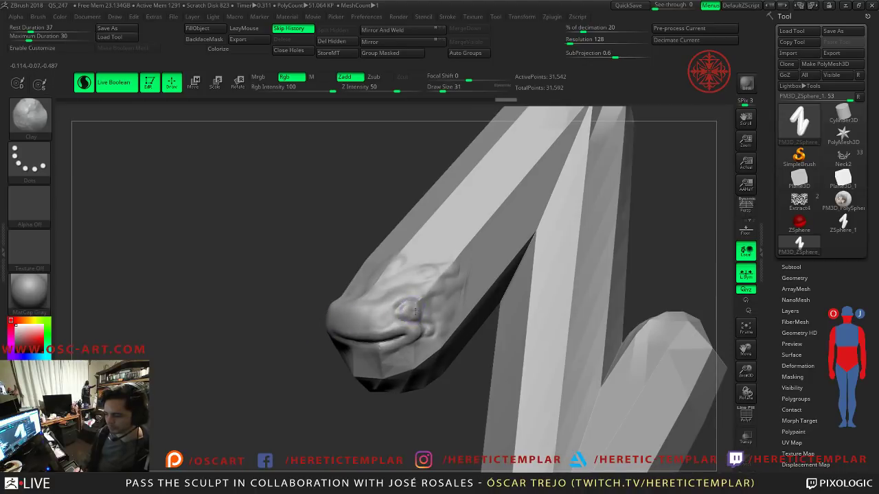
mouse_move(402, 310)
mouse_down()
mouse_move(412, 304)
mouse_move(406, 314)
mouse_up()
Step: Carve the pupil, nostrils and mouth corner of the small face with the DamStandard brush
key(b)
key(d)
key(s)
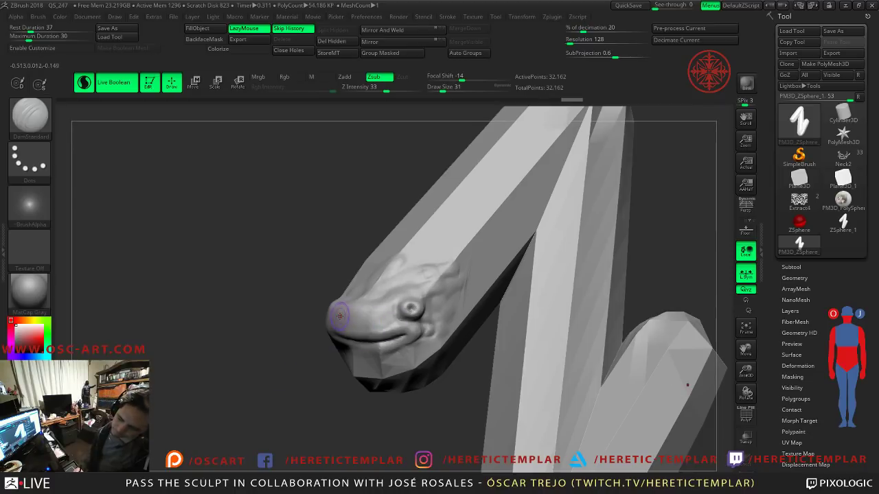
drag(347, 310, 366, 314)
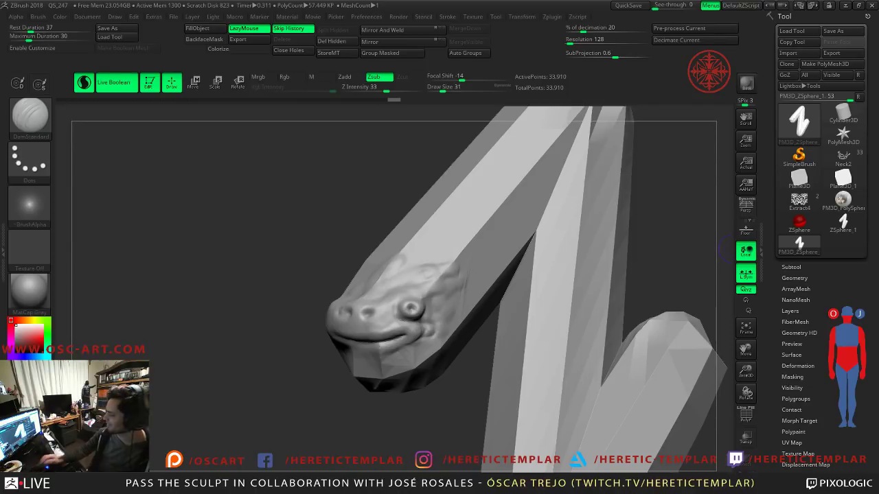
drag(319, 239, 291, 237)
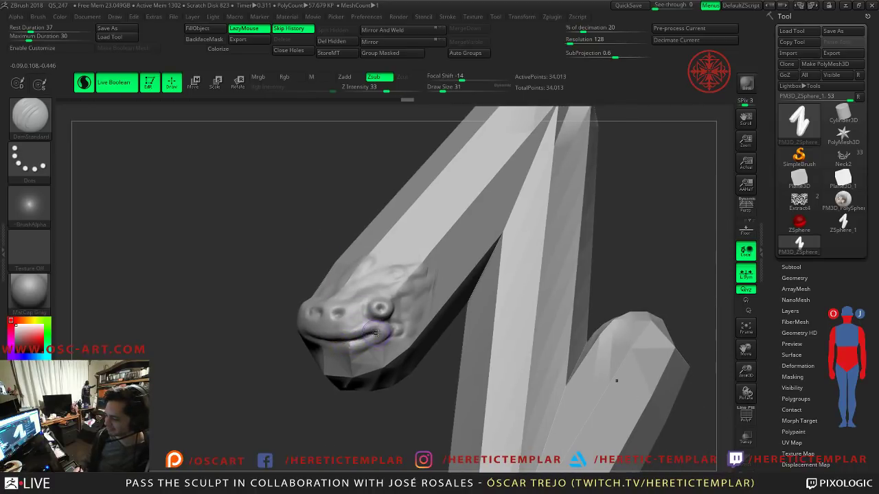
drag(376, 336, 388, 333)
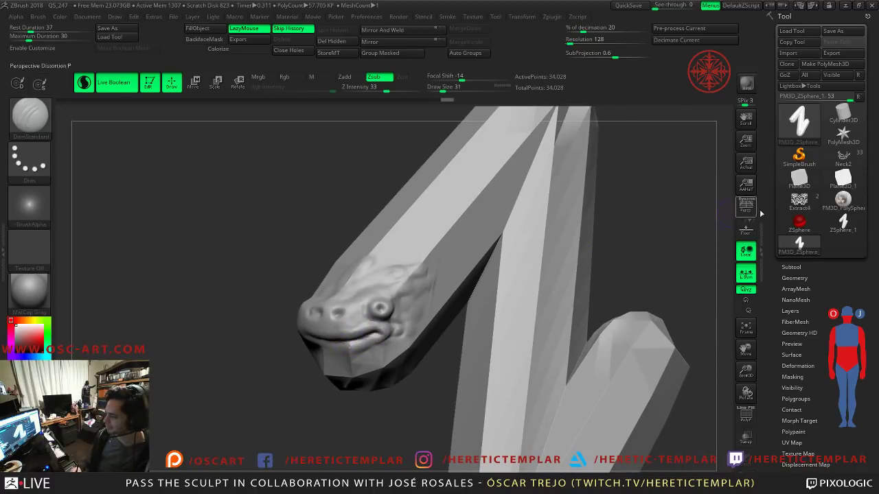
Step: Switch to the full creature tool, Neck2, and choose the Move brush for work on its head
click(810, 200)
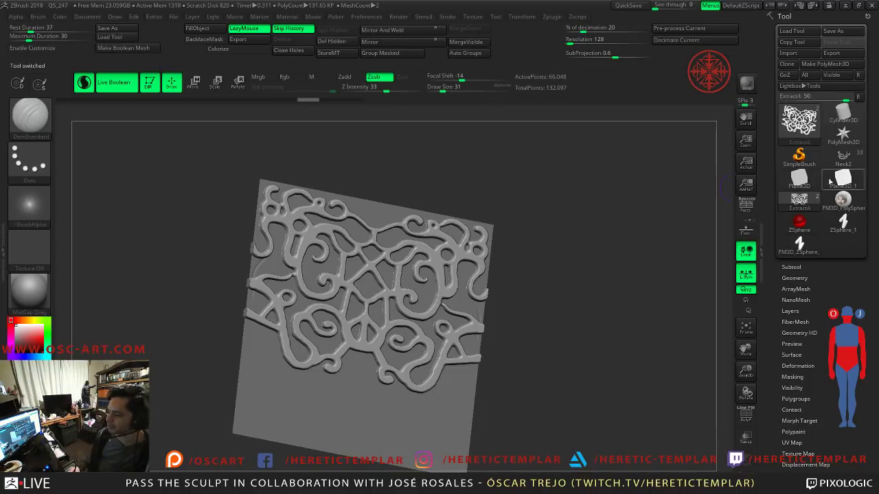
click(843, 159)
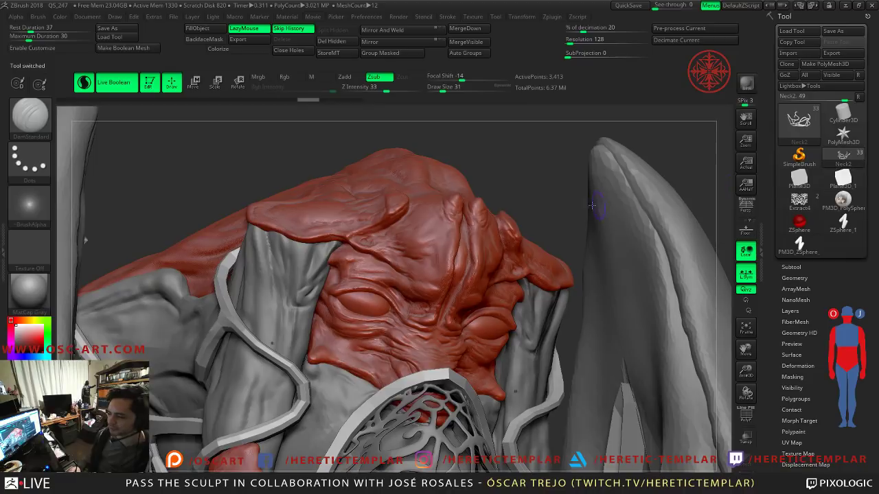
key(b)
key(m)
key(v)
mouse_move(491, 165)
alt+mouse_down()
mouse_move(571, 216)
mouse_move(561, 230)
mouse_move(504, 143)
alt+mouse_up()
alt+drag(502, 344, 416, 306)
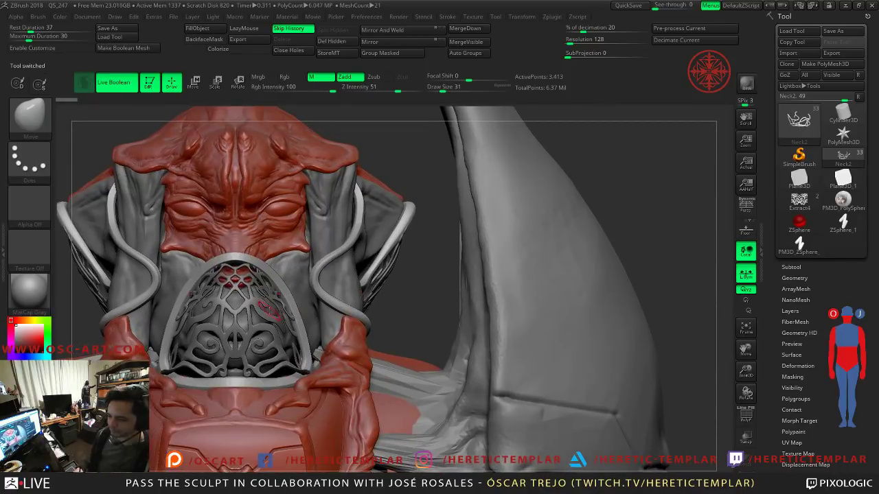
Step: Make the lattice ornament over the mouth the active subtool and set the Move brush's draw size to 56
alt+click(259, 307)
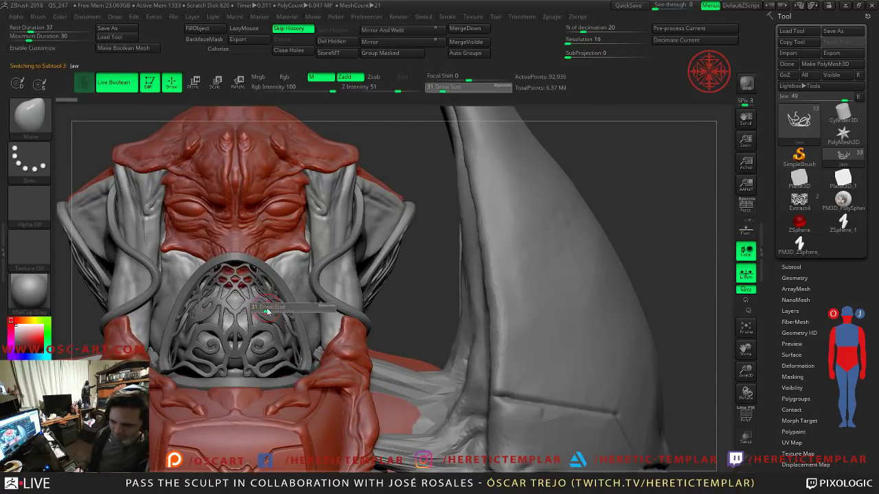
drag(267, 310, 272, 311)
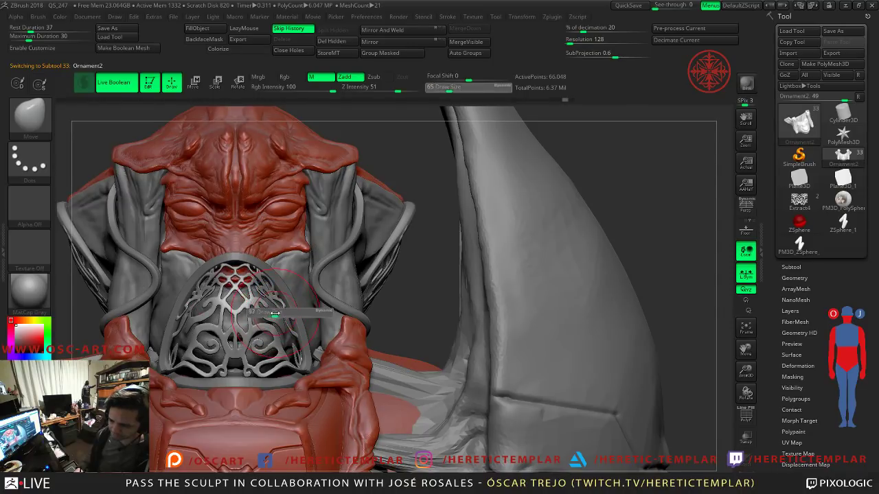
alt+click(269, 310)
mouse_move(330, 306)
ctrl+mouse_down()
mouse_move(364, 315)
mouse_move(355, 274)
mouse_move(347, 285)
mouse_move(359, 296)
ctrl+mouse_up()
key(ctrl+z)
key(s)
drag(283, 316, 288, 318)
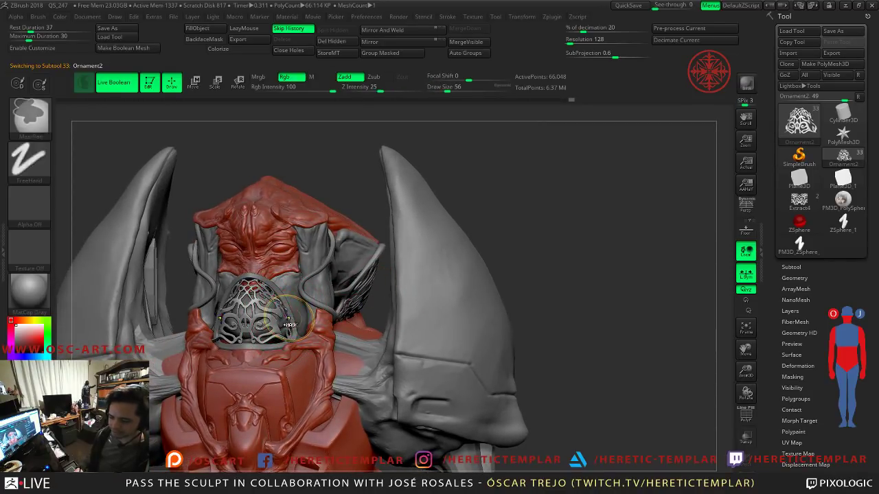
mouse_move(495, 263)
alt+mouse_down()
mouse_move(427, 272)
mouse_move(495, 247)
mouse_move(511, 263)
mouse_move(520, 225)
mouse_move(508, 296)
alt+mouse_up()
drag(452, 260, 460, 278)
drag(447, 90, 454, 90)
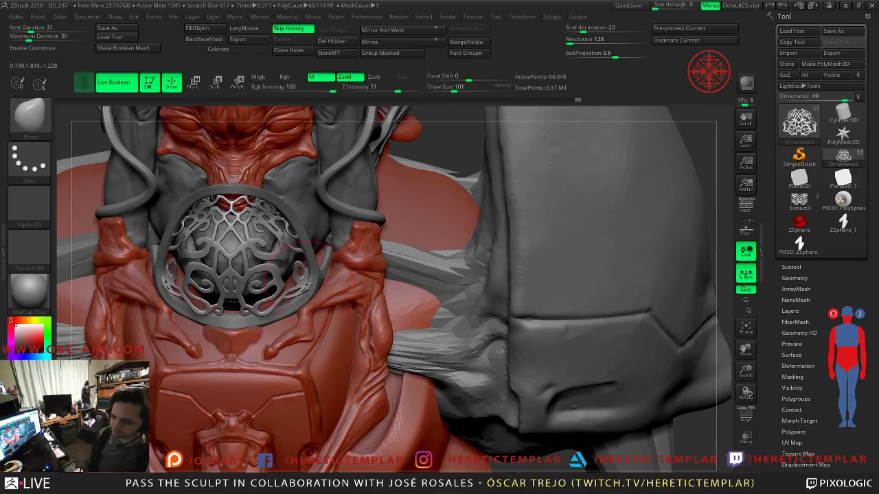
key([)
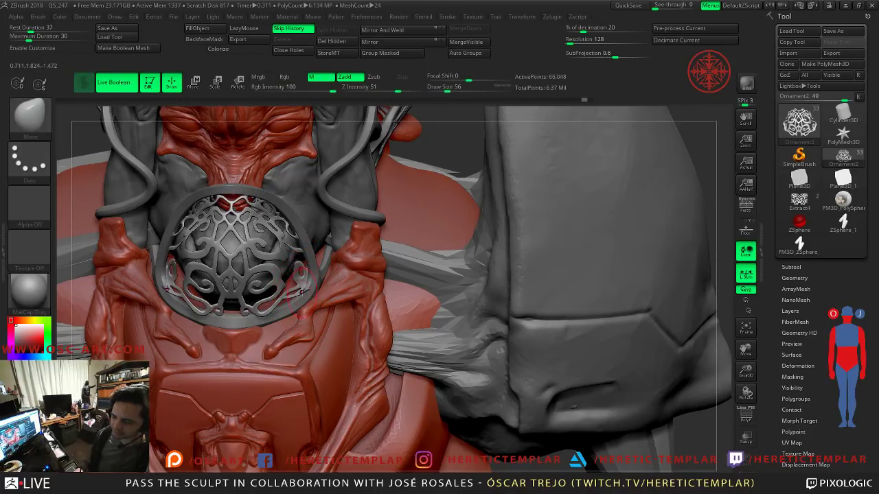
key(b)
key(c)
key(l)
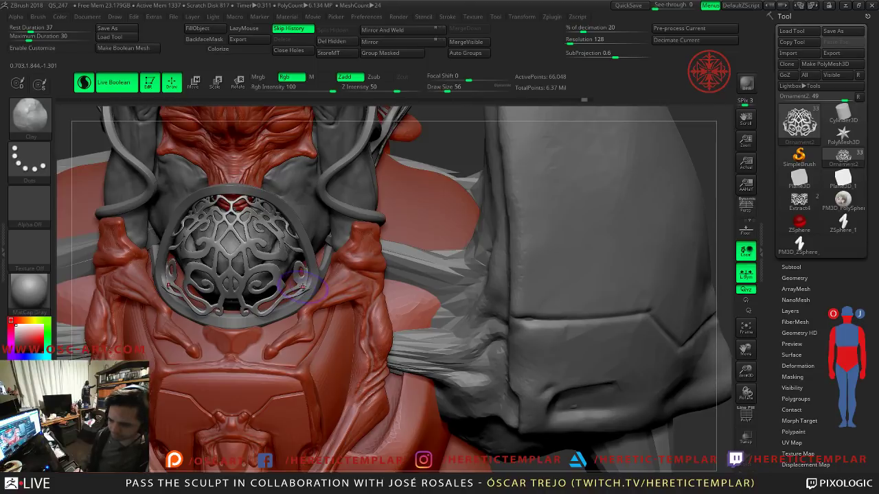
key(backslash)
key(s)
drag(307, 291, 303, 290)
Step: Choose the Move brush again for the lattice ornament and set its draw size to 77
key(b)
key(m)
key(v)
right_drag(422, 224, 242, 254)
key(s)
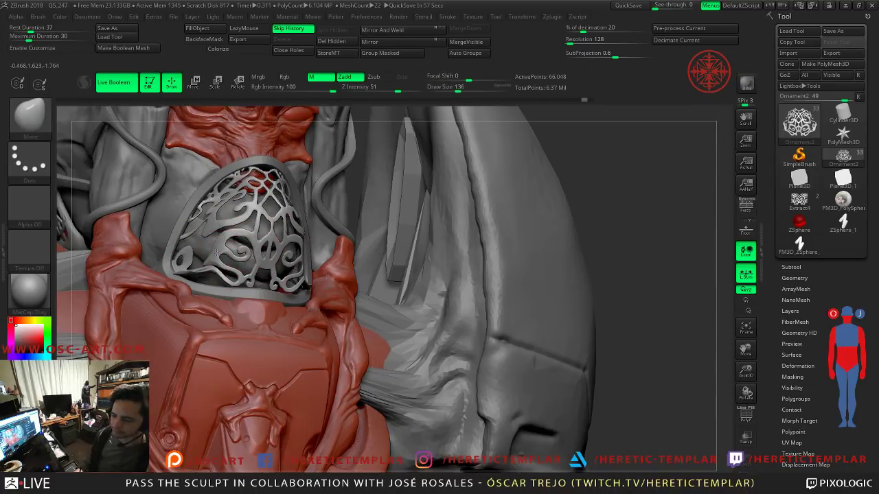
ctrl+right_drag(650, 290, 440, 231)
key(s)
drag(405, 249, 385, 249)
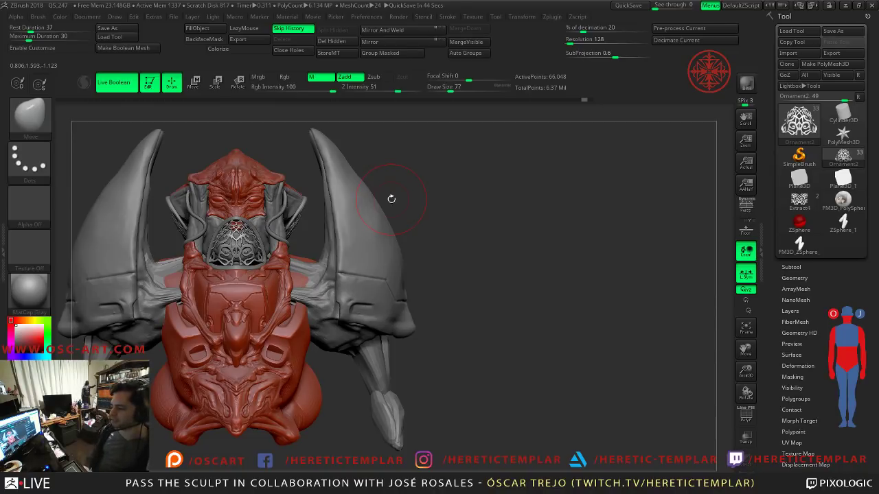
Step: Make the Extract5 shoulder armour the active subtool and prepare the DamStandard brush with a draw size of 37
mouse_move(843, 201)
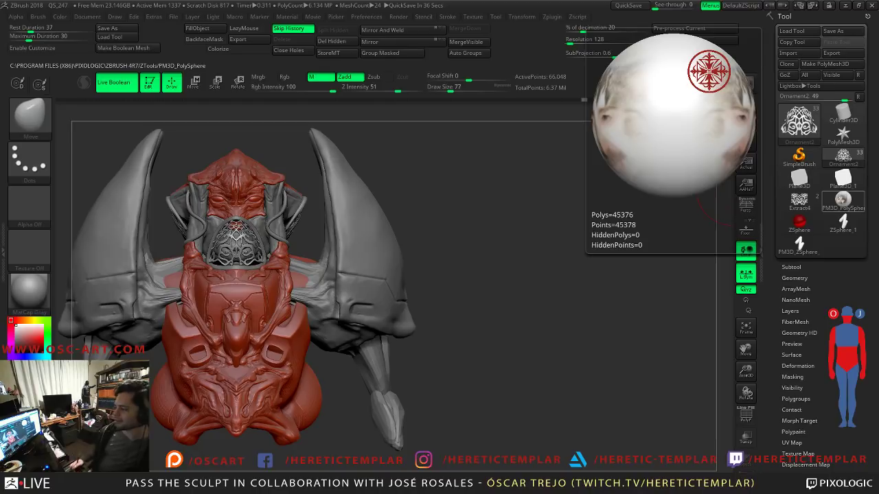
mouse_move(473, 242)
alt+mouse_down()
mouse_move(476, 221)
mouse_move(474, 282)
alt+mouse_up()
key(b)
key(d)
key(s)
alt+click(385, 302)
alt+click(474, 327)
key([)
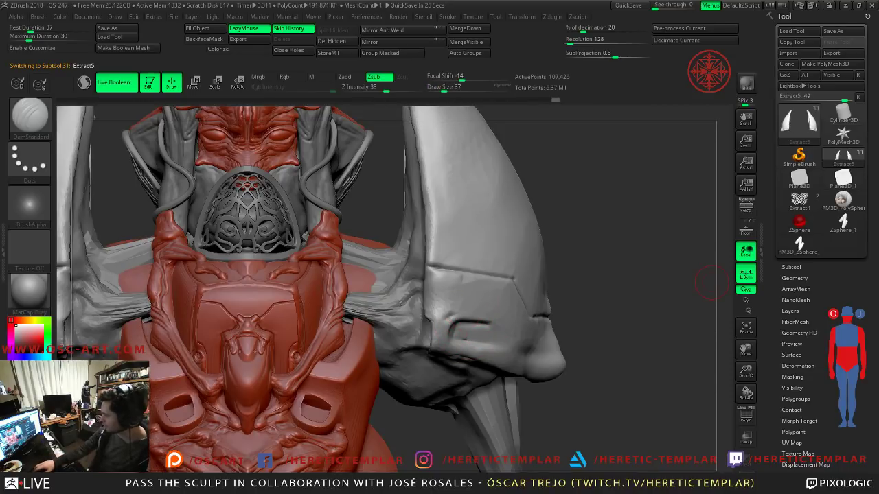
alt+drag(619, 266, 467, 302)
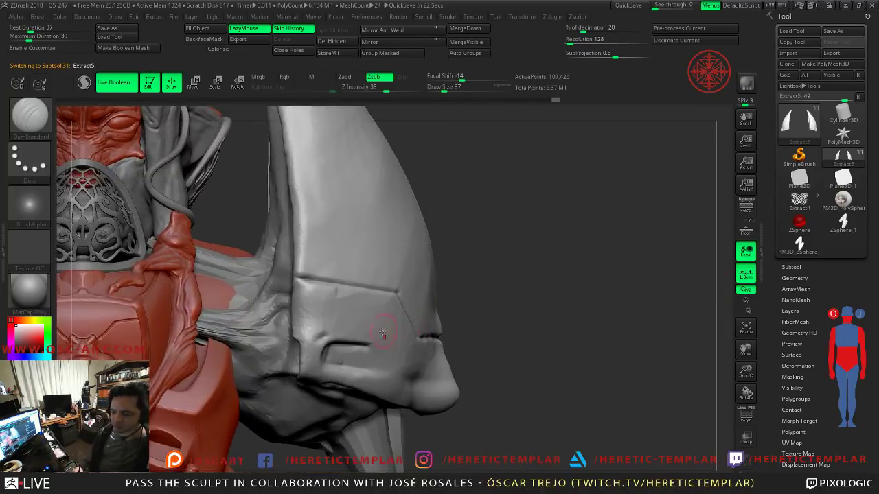
Step: Refine the recessed slot on the shoulder plate's lower band by smoothing its end and building up its upper edge with Clay at draw size 49
key(s)
drag(363, 349, 368, 349)
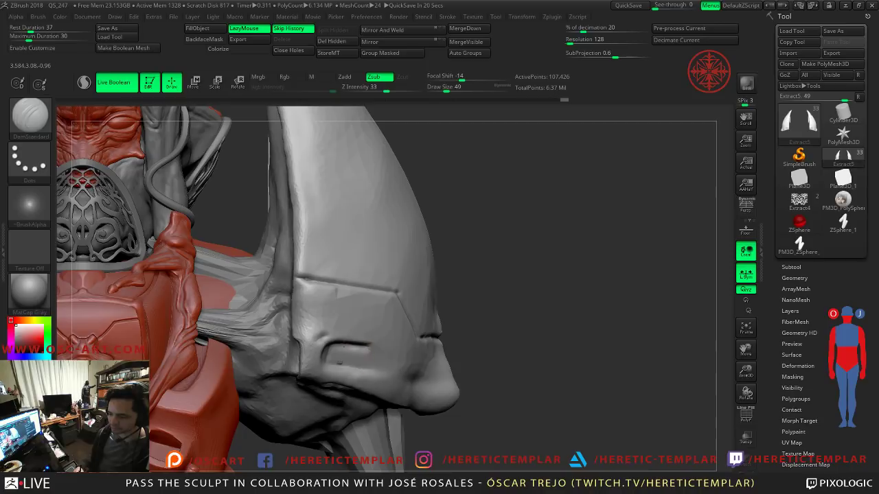
key(shift)
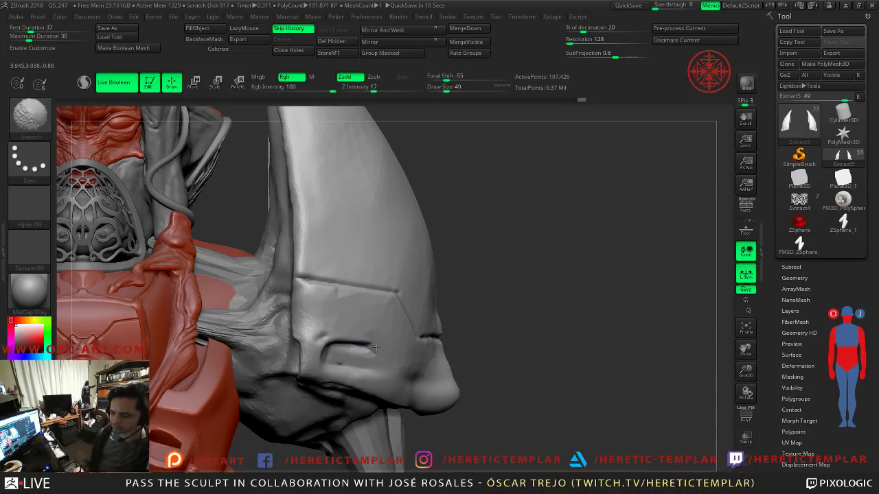
shift+drag(373, 340, 369, 342)
key(1)
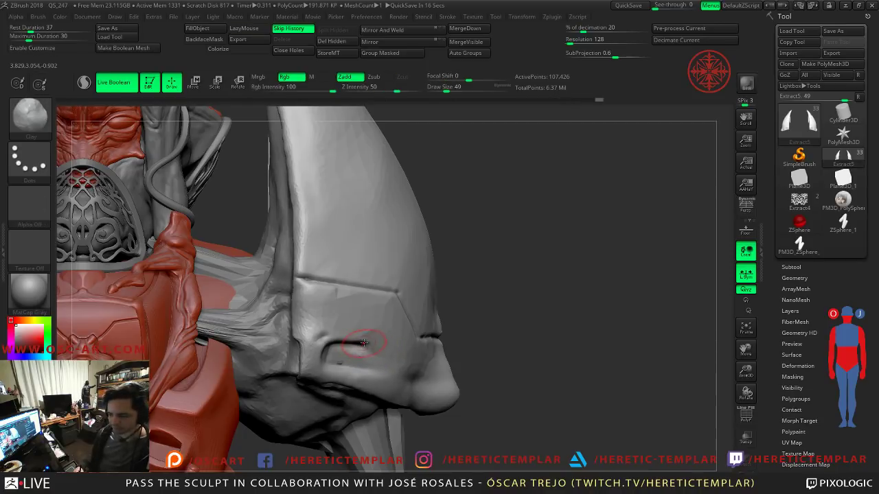
drag(326, 339, 395, 338)
key(2)
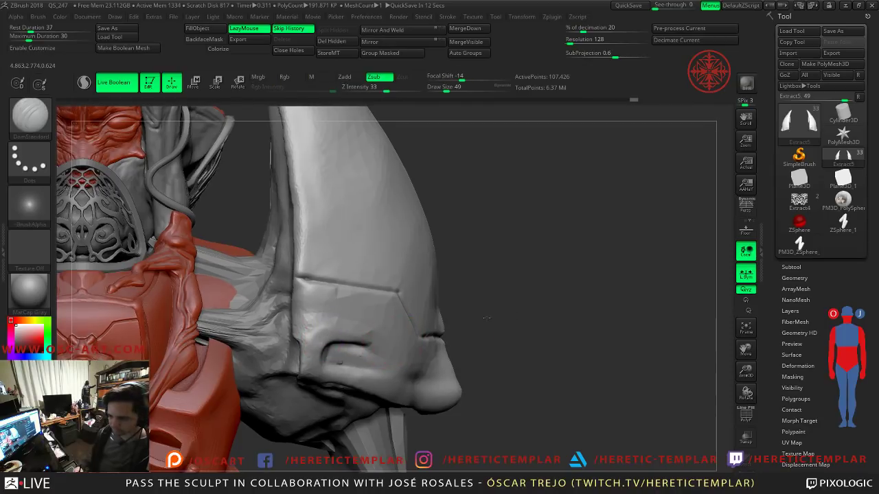
Step: Flatten the knob on the shoulder plate's lower edge with TrimDynamic at draw size 124
drag(498, 318, 501, 346)
key(3)
key(s)
mouse_move(491, 388)
mouse_down()
mouse_move(511, 390)
mouse_move(509, 381)
mouse_move(498, 410)
mouse_up()
drag(501, 354, 501, 412)
drag(495, 371, 499, 412)
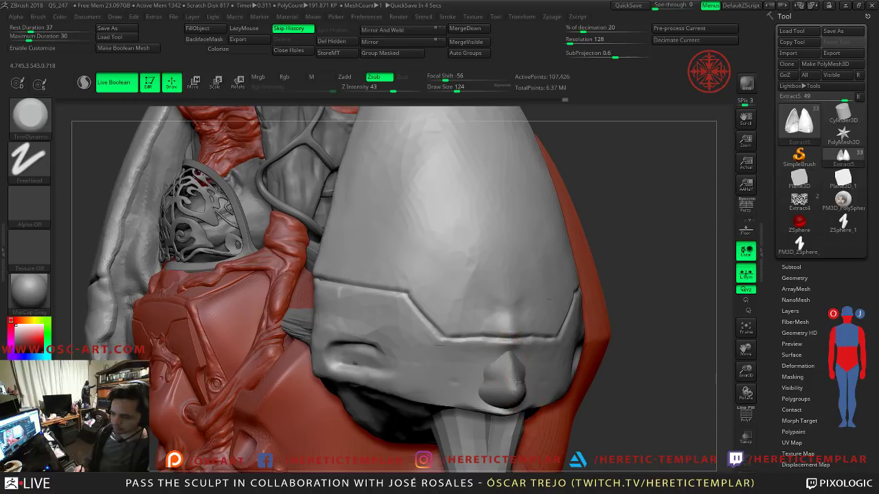
Step: Trim away the Shoulers subtool bump protruding through the armour plate and make Extract5 active again
alt+click(508, 384)
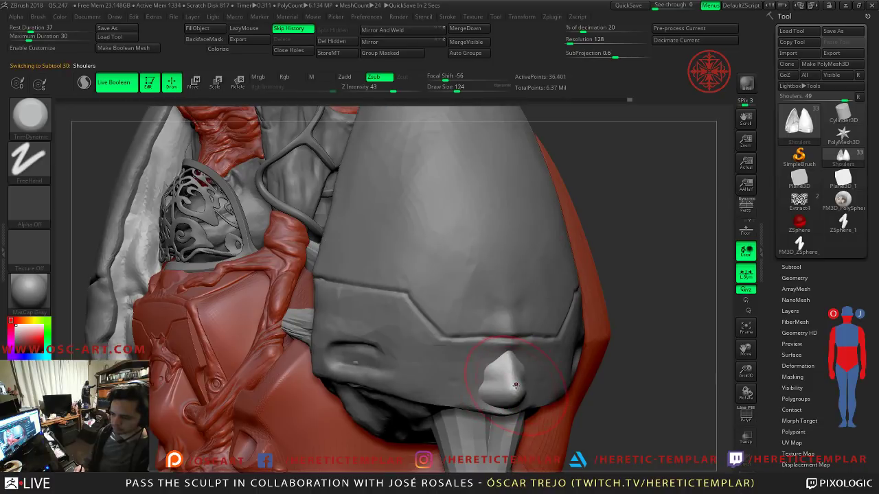
mouse_move(643, 340)
mouse_down()
mouse_move(526, 385)
mouse_move(486, 385)
mouse_up()
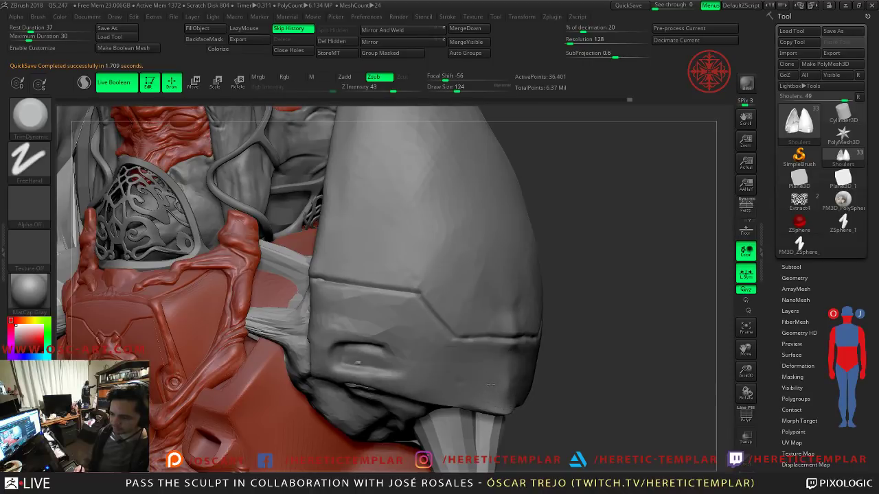
shift+drag(582, 373, 543, 347)
alt+click(484, 341)
Step: Examine the shoulder armour and the creature's overall silhouette from the front and the side
drag(497, 322, 465, 282)
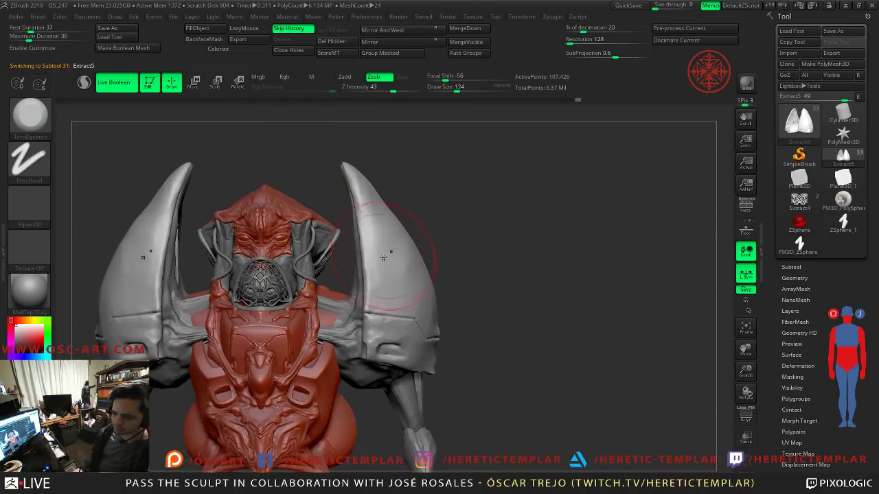
drag(427, 355, 383, 334)
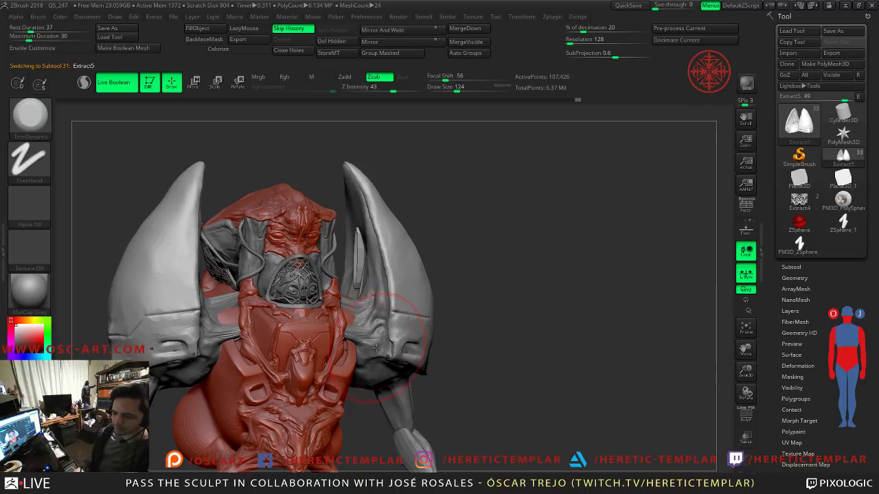
mouse_move(508, 282)
mouse_down()
mouse_move(519, 295)
mouse_move(440, 288)
mouse_up()
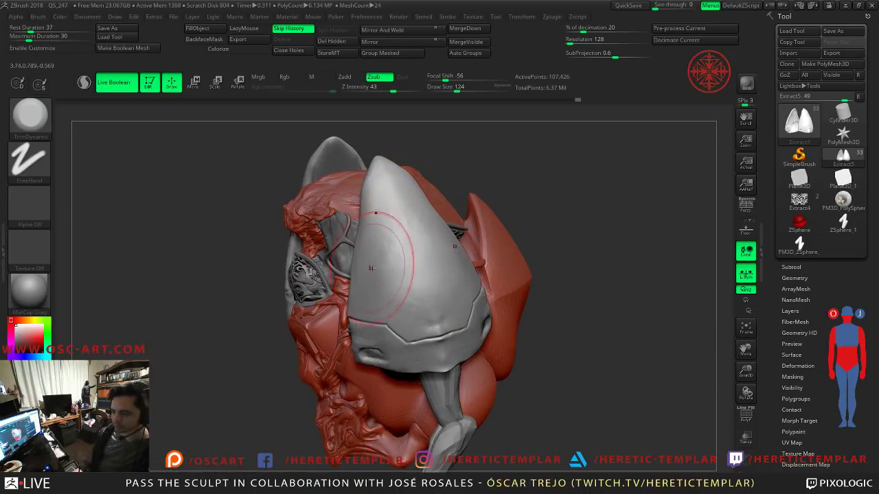
mouse_move(236, 298)
mouse_down()
mouse_move(291, 269)
mouse_move(372, 298)
mouse_up()
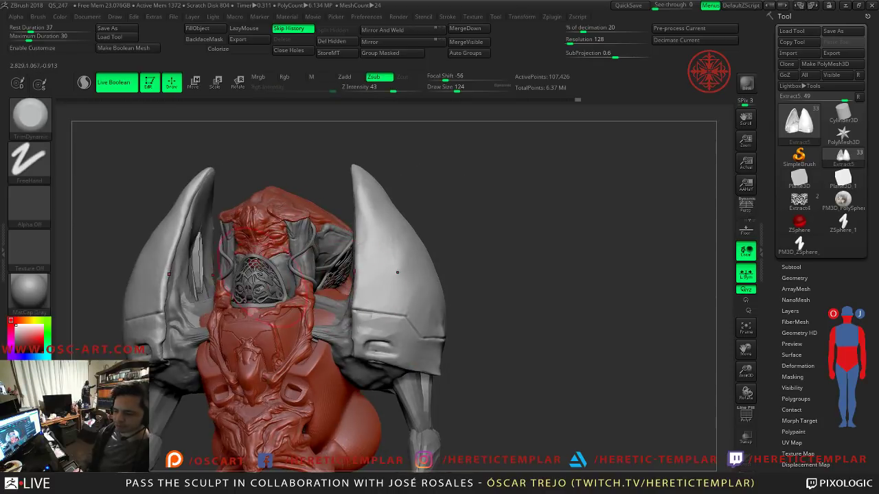
alt+click(397, 271)
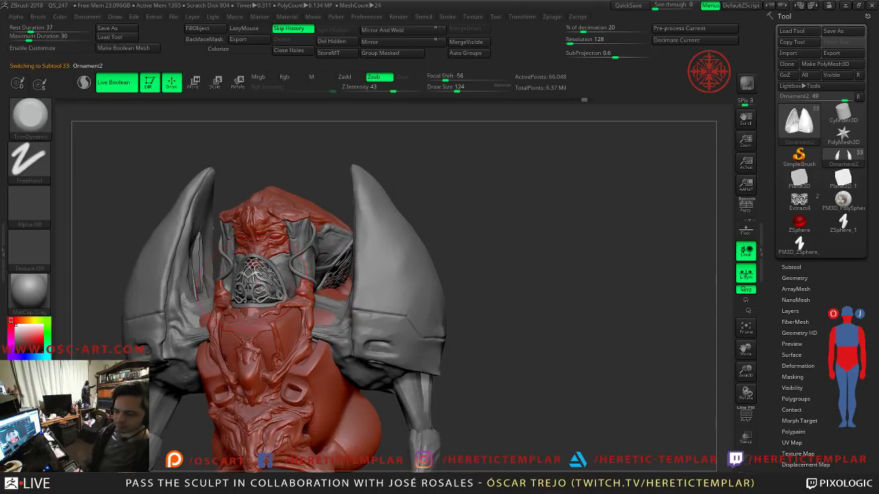
drag(472, 256, 418, 248)
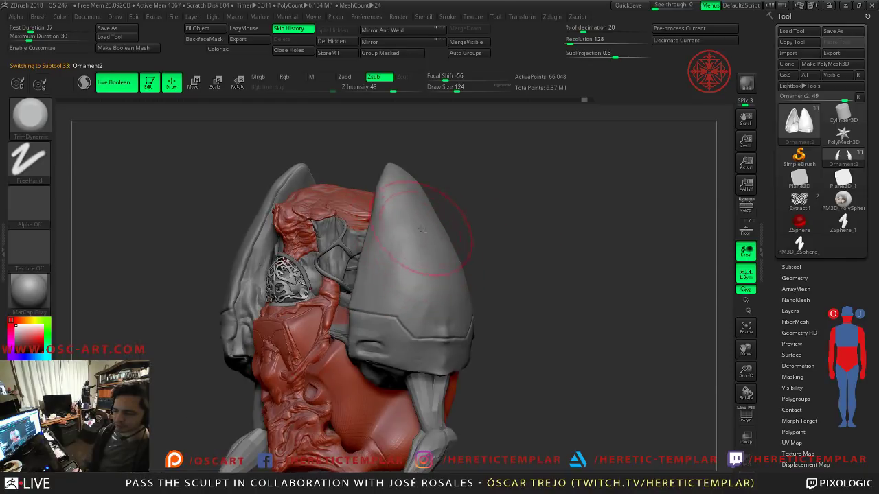
mouse_move(508, 251)
mouse_down()
mouse_move(411, 237)
mouse_move(439, 253)
mouse_move(481, 257)
mouse_move(437, 207)
mouse_move(483, 269)
mouse_up()
drag(517, 318, 494, 224)
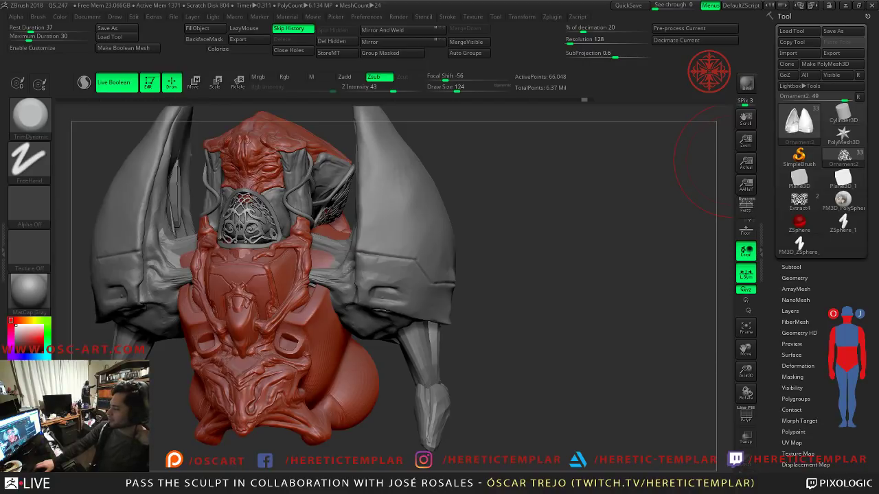
mouse_move(493, 260)
mouse_down()
mouse_move(443, 275)
mouse_move(433, 295)
mouse_move(418, 294)
mouse_move(458, 294)
mouse_move(392, 292)
mouse_move(417, 283)
mouse_move(397, 269)
mouse_up()
Step: Even out the Extract5 shoulder plate around its lower seam and rear recess with TrimDynamic at draw size 62
alt+click(436, 286)
key(s)
mouse_move(261, 269)
mouse_down()
mouse_move(273, 289)
mouse_move(463, 298)
mouse_move(416, 291)
mouse_up()
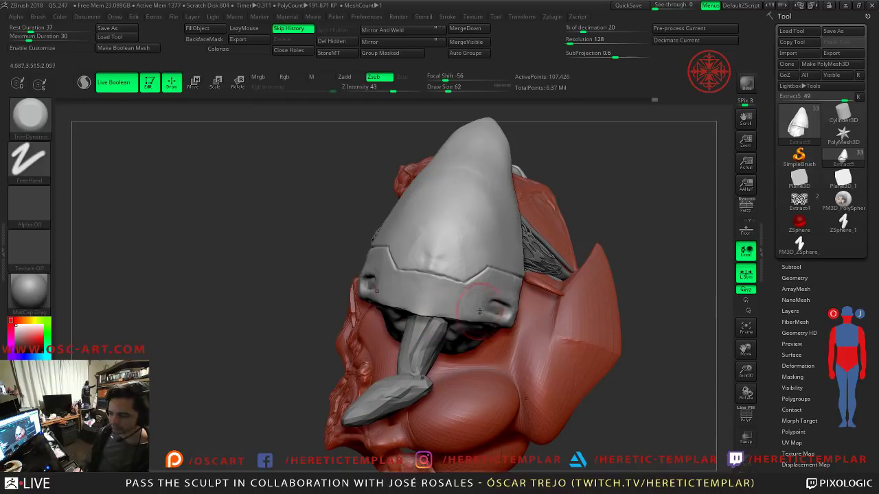
key(shift)
mouse_move(618, 227)
mouse_down()
mouse_move(627, 236)
mouse_move(604, 265)
mouse_move(556, 261)
mouse_move(538, 289)
mouse_move(561, 306)
mouse_move(511, 302)
mouse_up()
drag(449, 282, 416, 273)
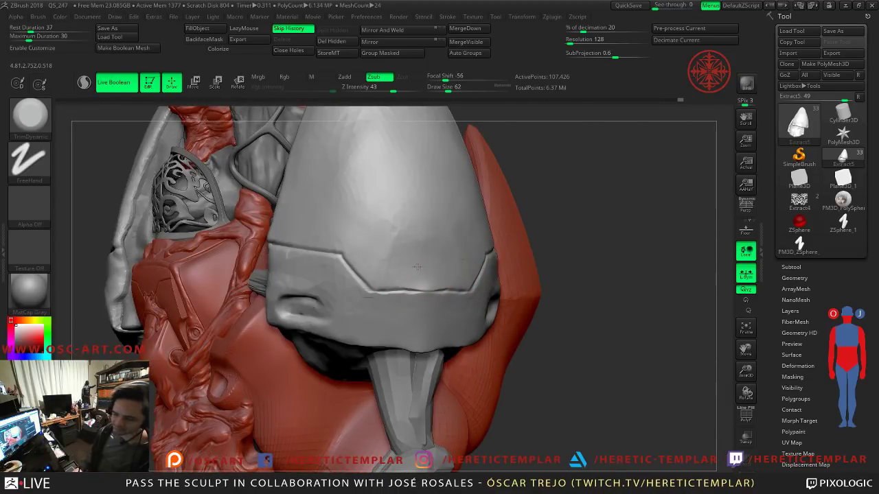
Step: Flatten and smooth the Extract5 shoulder plate around its front recess with TrimDynamic at draw size 46
mouse_move(574, 253)
alt+mouse_down()
mouse_move(530, 215)
mouse_move(551, 222)
mouse_move(544, 235)
mouse_move(437, 234)
alt+mouse_up()
key(s)
drag(364, 323, 361, 322)
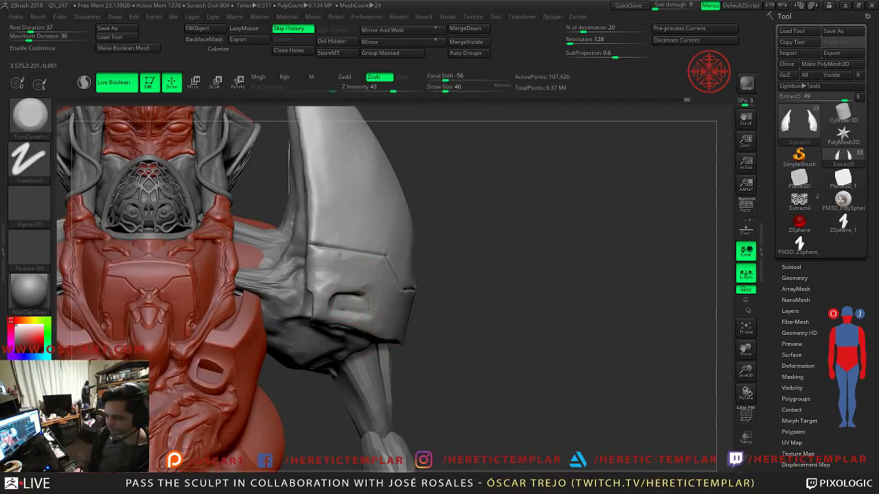
key(shift)
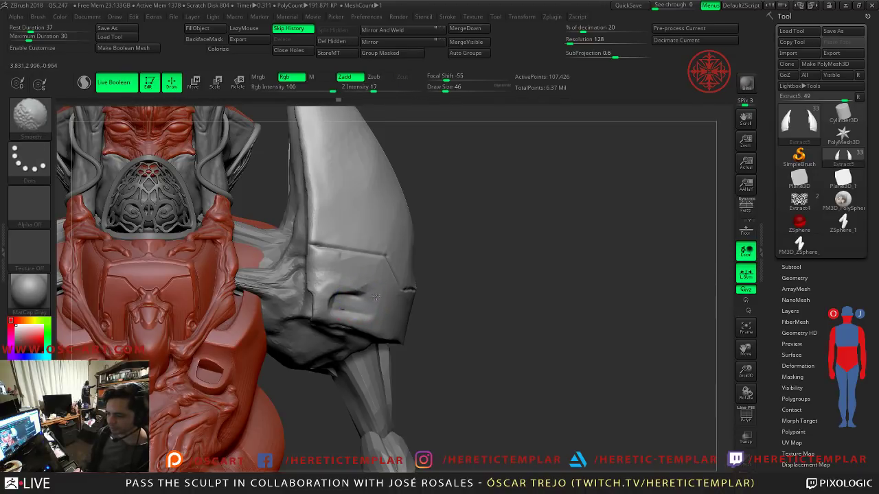
key(alt)
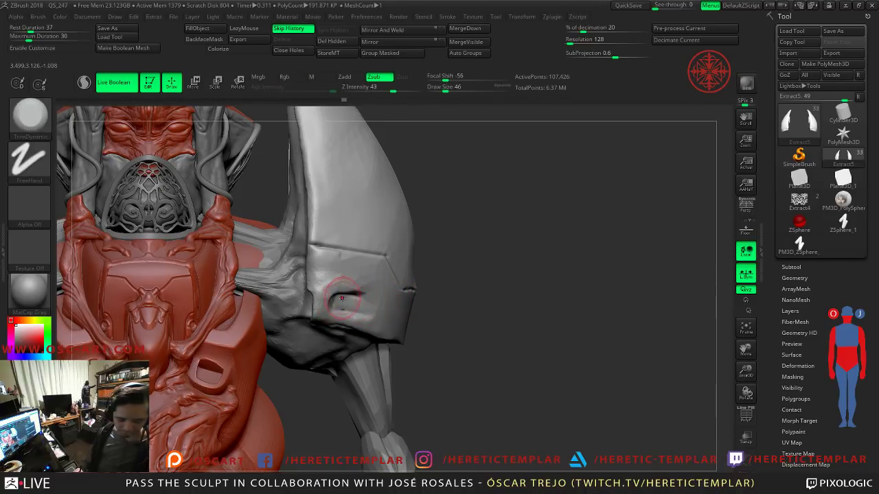
Step: Sharpen the upper edge of the shoulder plate's front recess with DamStandard at draw size 29, and smooth it
key(b)
key(d)
key(s)
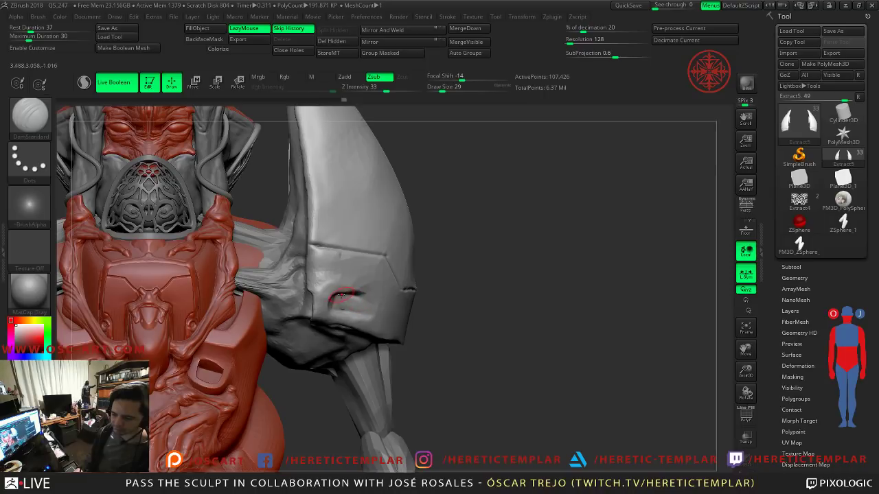
key(shift)
Step: Adjust the shape of the front recess with the Move brush at draw size 71
key(b)
key(m)
key(v)
key(s)
drag(355, 295, 367, 295)
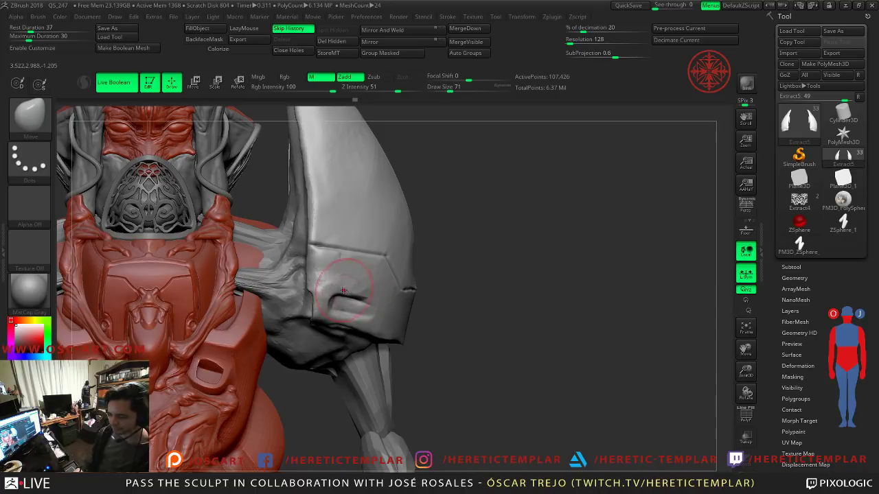
Step: Score a long crease down the shoulder plate's front face with DamStandard at draw size 80
mouse_move(469, 303)
alt+mouse_down()
mouse_move(406, 240)
mouse_move(431, 304)
mouse_move(412, 294)
alt+mouse_up()
key(b)
key(d)
key(s)
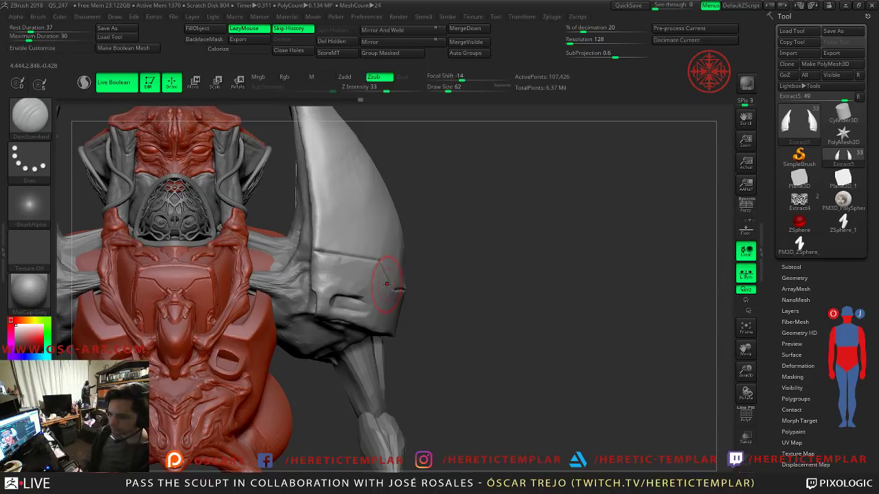
mouse_move(463, 261)
mouse_down()
mouse_move(466, 245)
mouse_move(459, 265)
mouse_move(379, 292)
mouse_move(387, 291)
mouse_up()
key(s)
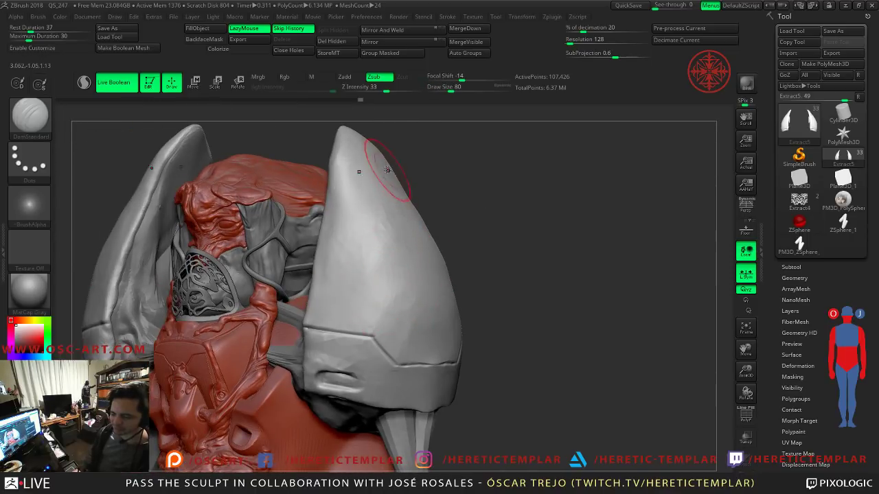
mouse_move(368, 163)
mouse_down()
mouse_move(349, 268)
mouse_move(359, 298)
mouse_move(383, 306)
mouse_up()
Step: Carve a second stepped seam across the shoulder plate above the existing lower seam with DamStandard at draw size 25
key(s)
drag(453, 334, 429, 335)
mouse_move(405, 165)
mouse_down()
mouse_move(343, 180)
mouse_move(328, 228)
mouse_move(336, 264)
mouse_up()
key(ctrl+z)
mouse_move(320, 173)
mouse_down()
mouse_move(343, 300)
mouse_move(373, 309)
mouse_up()
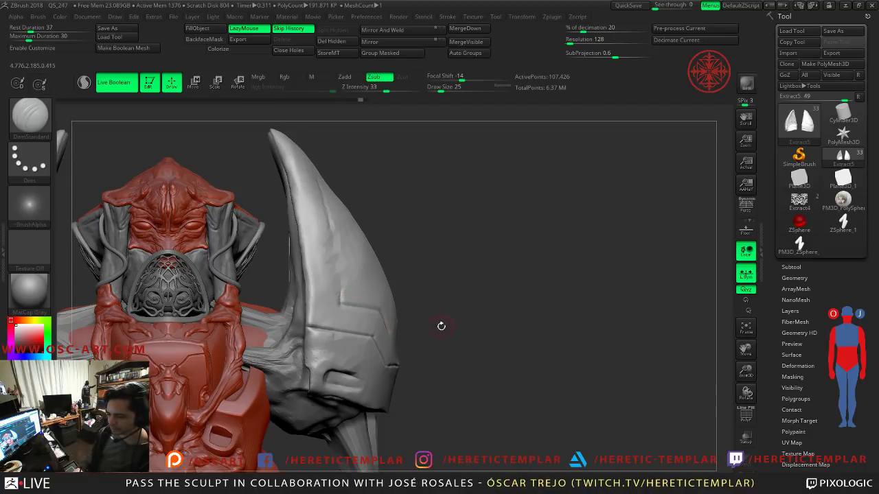
drag(444, 324, 416, 320)
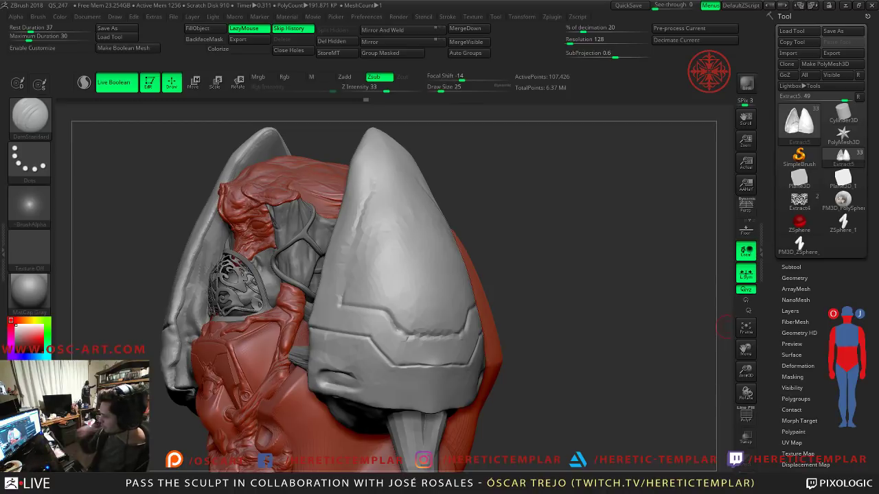
Step: Score a line along the shoulder plate's front edge toward the second seam with DamStandard at draw size 25
drag(450, 179, 364, 162)
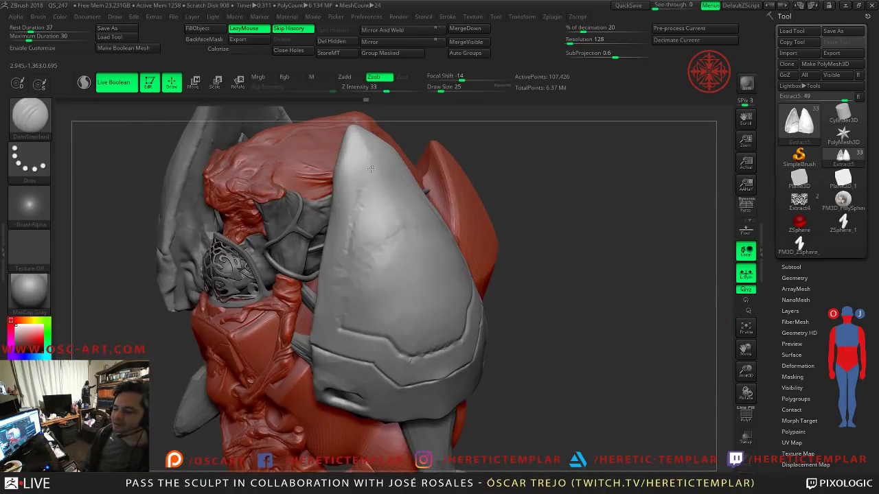
drag(354, 215, 343, 294)
drag(485, 278, 484, 237)
alt+drag(444, 169, 323, 218)
drag(325, 199, 327, 237)
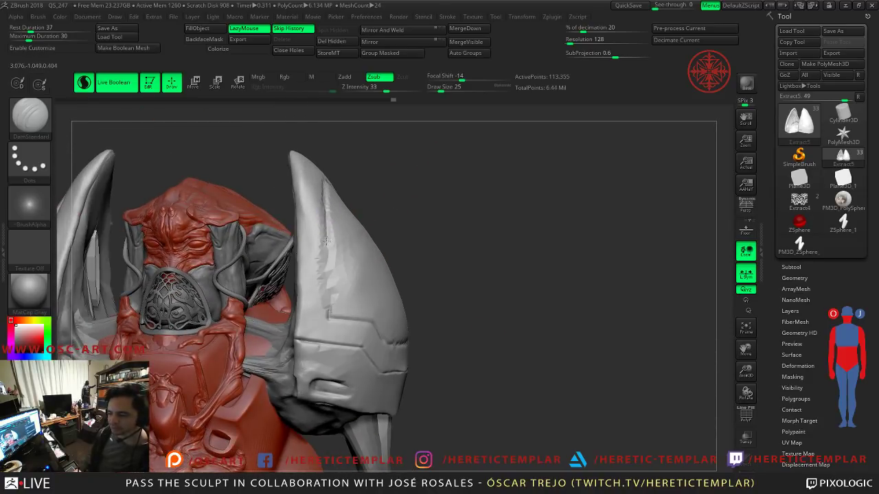
key(ctrl+z)
key(ctrl+z)
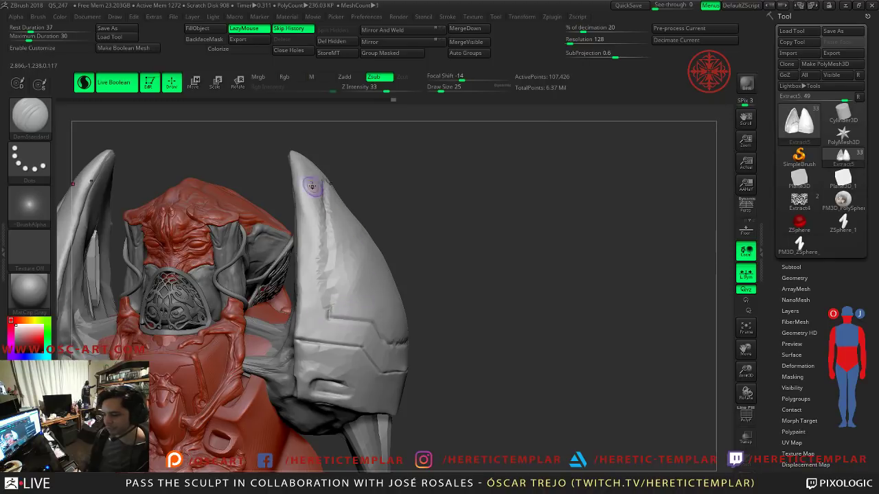
drag(329, 317, 329, 317)
key(ctrl+z)
Step: Carve a vertical groove from near the plate's tip down to the second seam with DamStandard in Sculptris Pro mode at draw size 35
key(s)
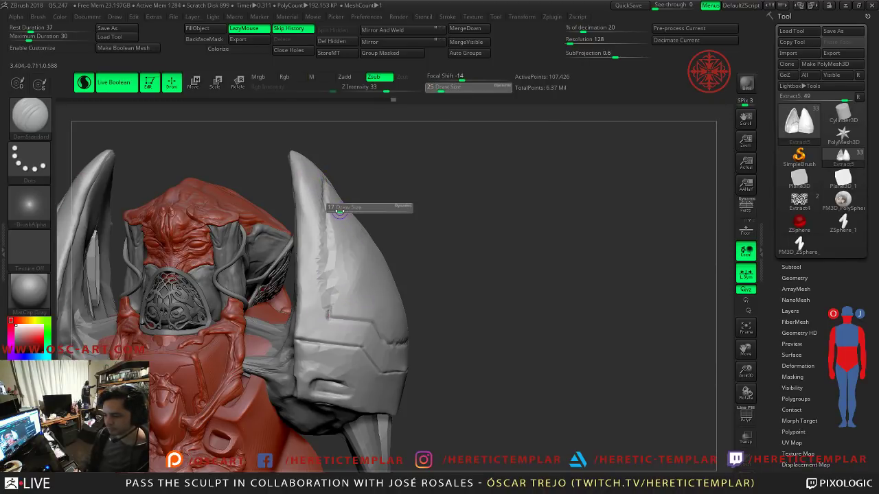
key(shift)
drag(327, 279, 327, 184)
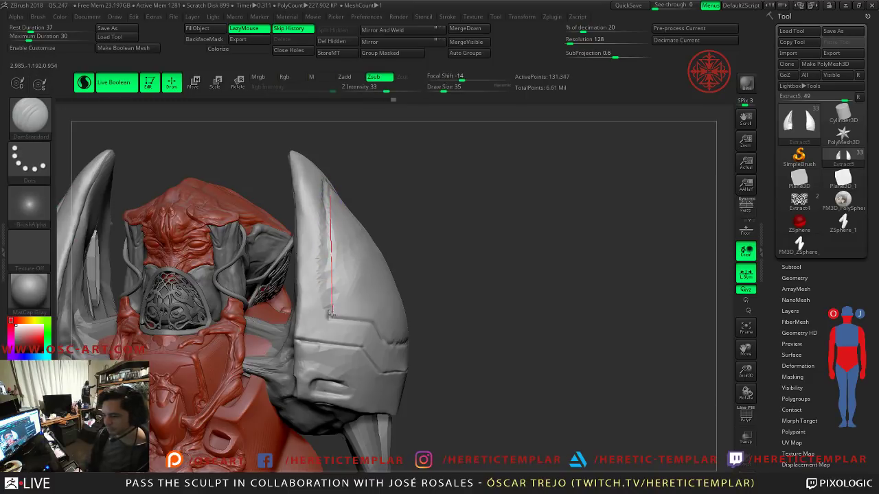
drag(331, 313, 331, 314)
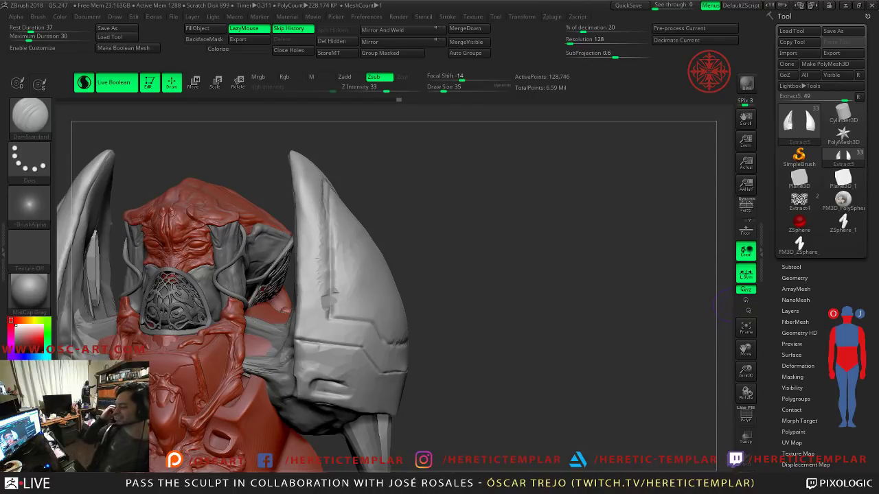
mouse_move(643, 180)
mouse_down()
mouse_move(477, 132)
mouse_move(281, 239)
mouse_up()
drag(356, 252, 356, 252)
mouse_move(464, 256)
mouse_down()
mouse_move(393, 270)
mouse_move(364, 248)
mouse_move(390, 292)
mouse_move(527, 293)
mouse_move(487, 243)
mouse_move(506, 263)
mouse_move(465, 240)
mouse_move(430, 255)
mouse_up()
Step: Recut the front recess's edges with DamStandard at draw size 31 without Sculptris Pro, and smooth the surrounding surface
key(s)
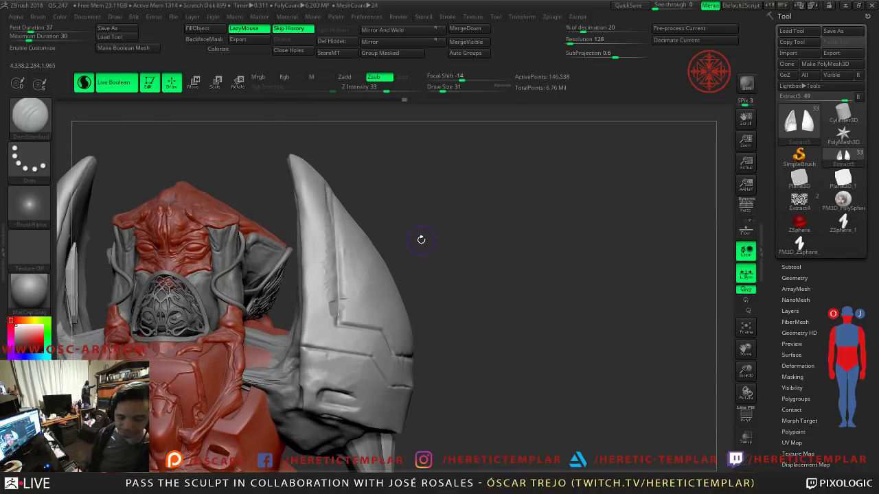
drag(424, 241, 490, 279)
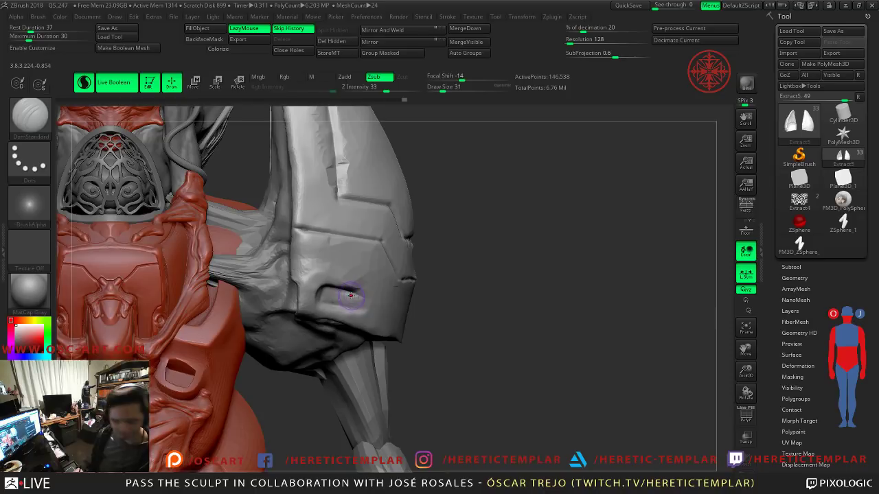
alt+drag(453, 316, 330, 307)
key(ctrl+z)
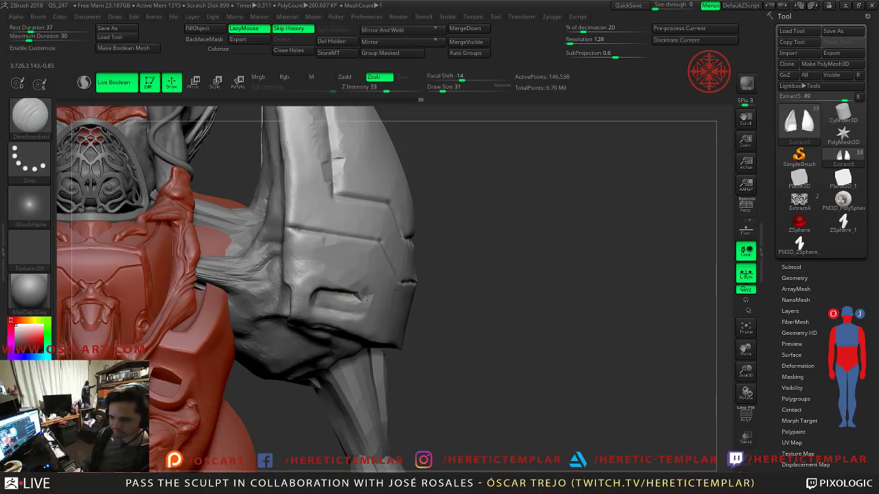
key(shift)
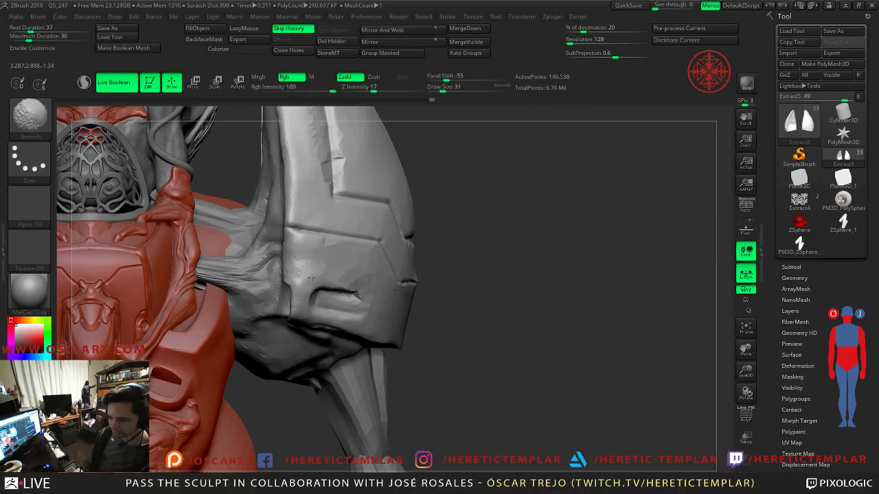
key(shift)
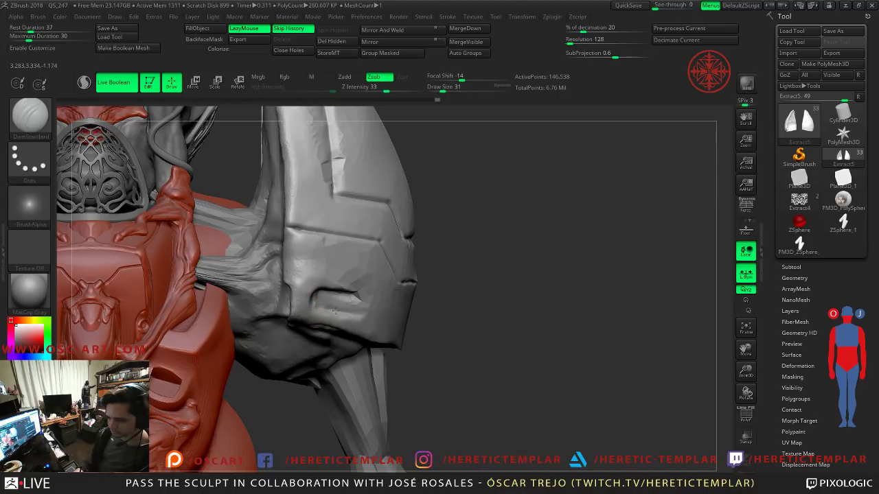
mouse_move(336, 311)
shift+mouse_down()
mouse_move(360, 317)
mouse_move(340, 307)
shift+mouse_up()
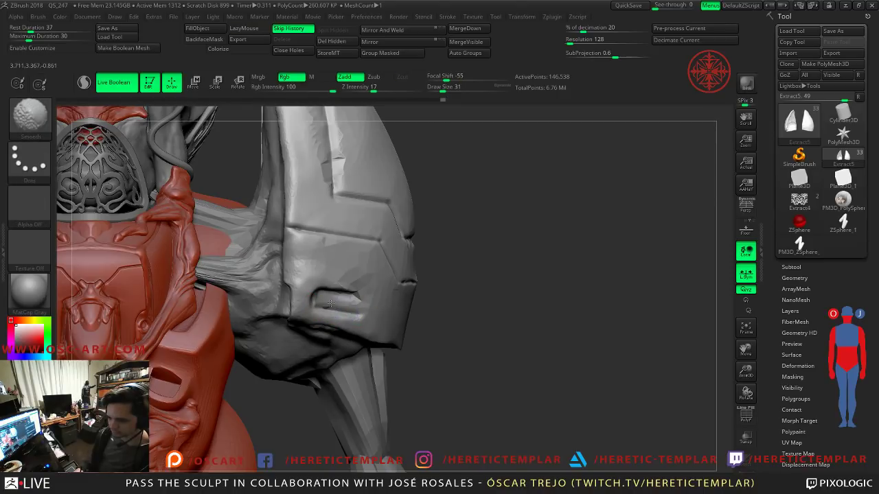
Step: Reshape the shoulder plates' overall silhouette with the Move brush at draw size 172
key(f)
mouse_move(477, 286)
mouse_down()
mouse_move(405, 224)
mouse_move(437, 290)
mouse_up()
key(b)
key(m)
key(v)
mouse_move(382, 320)
mouse_down()
mouse_move(354, 311)
mouse_move(343, 249)
mouse_move(335, 247)
mouse_up()
key(s)
mouse_move(317, 207)
mouse_down()
mouse_move(309, 207)
mouse_move(389, 222)
mouse_move(283, 236)
mouse_up()
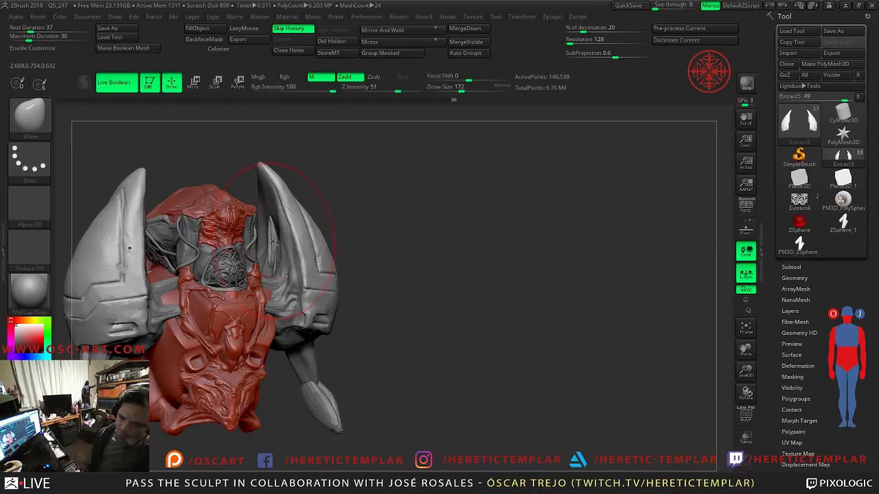
Step: Show the polygroup wireframe and solo the Extract5 subtool to expose the inside of the shoulder plates
key(shift+f)
mouse_move(357, 226)
mouse_down()
mouse_move(450, 264)
mouse_move(384, 289)
mouse_move(385, 277)
mouse_up()
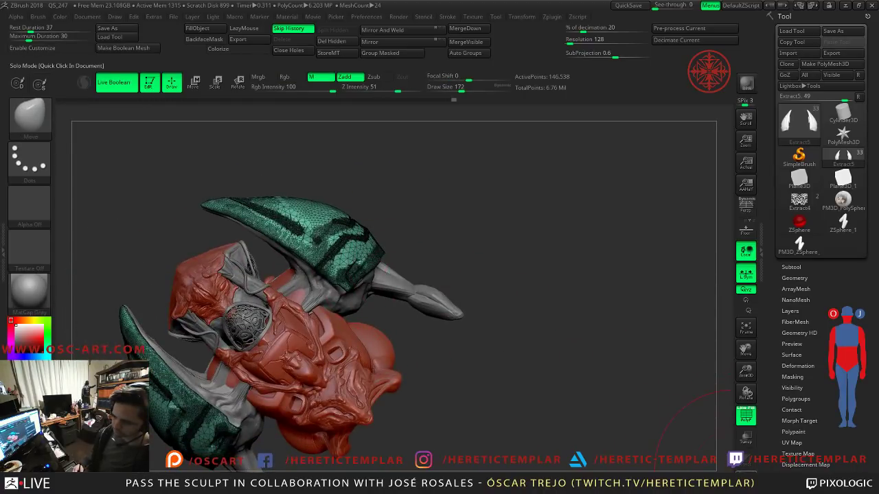
click(746, 472)
drag(585, 397, 545, 318)
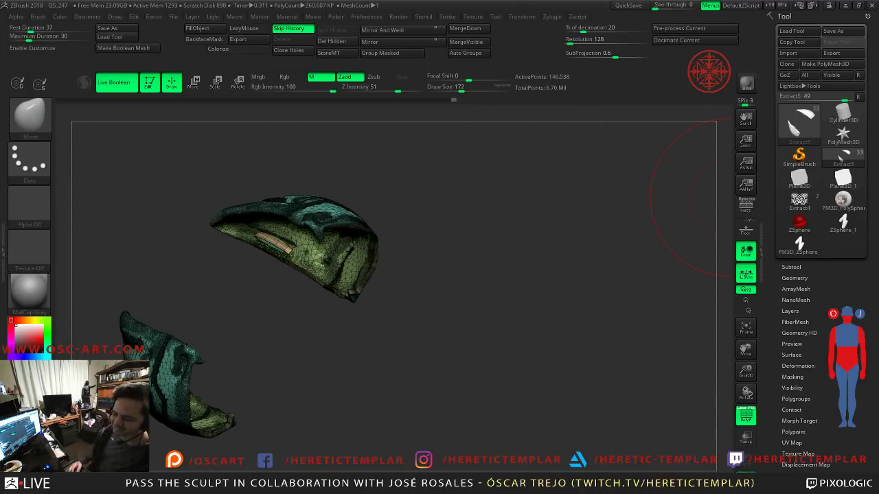
Step: Try to isolate the loose strip inside the shoulder plate by its polygroup
drag(518, 239, 550, 295)
key(f)
ctrl+shift+click(285, 288)
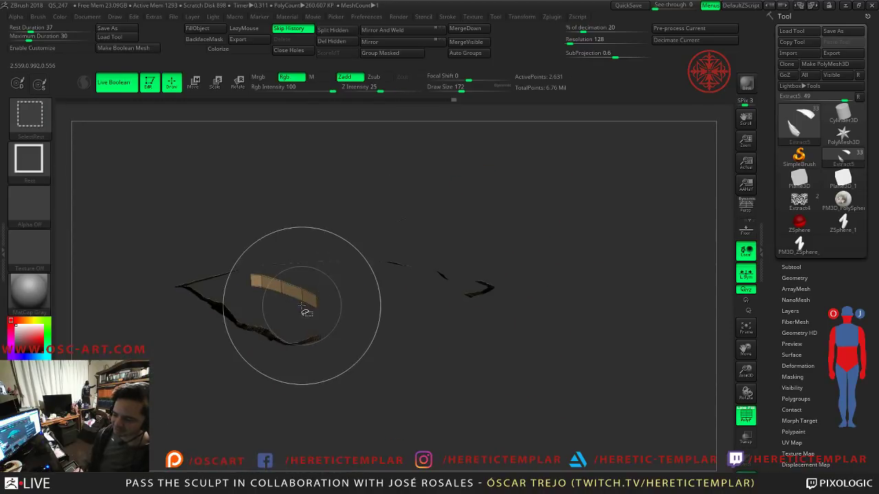
ctrl+shift+click(367, 338)
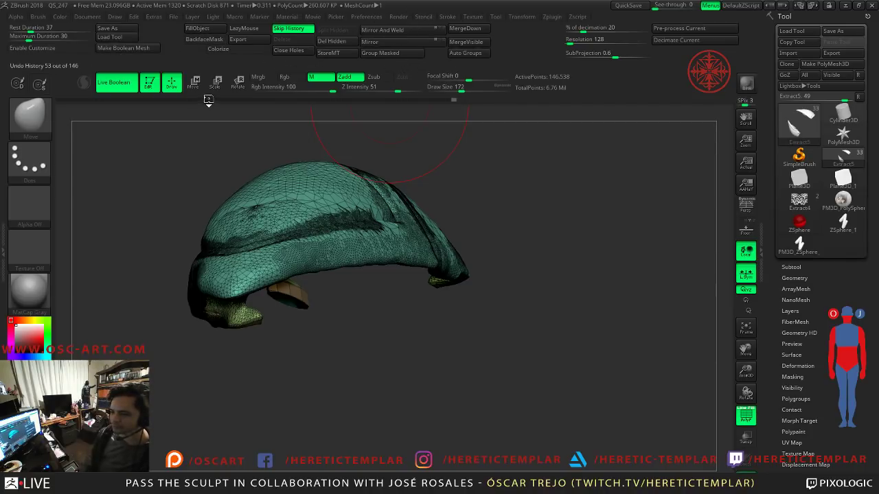
Step: Auto-group Extract5 by topology continuity and hide the loose strips inside both shoulder plates
drag(481, 175, 546, 193)
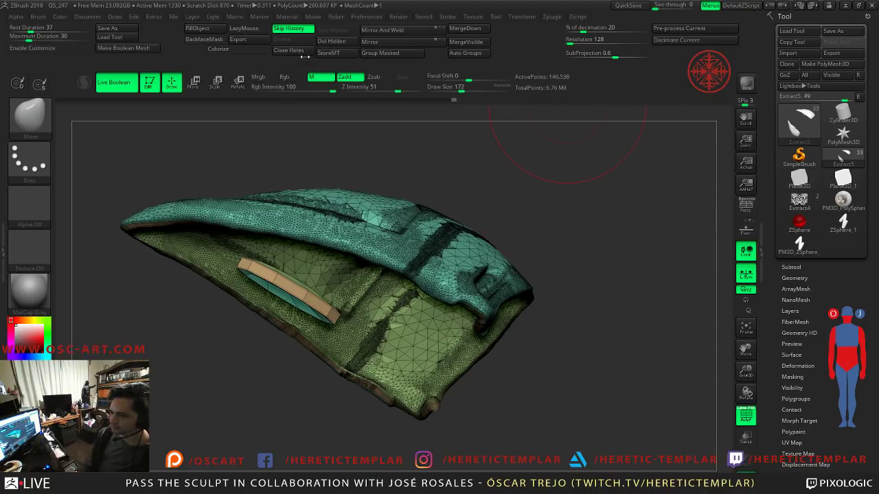
click(464, 55)
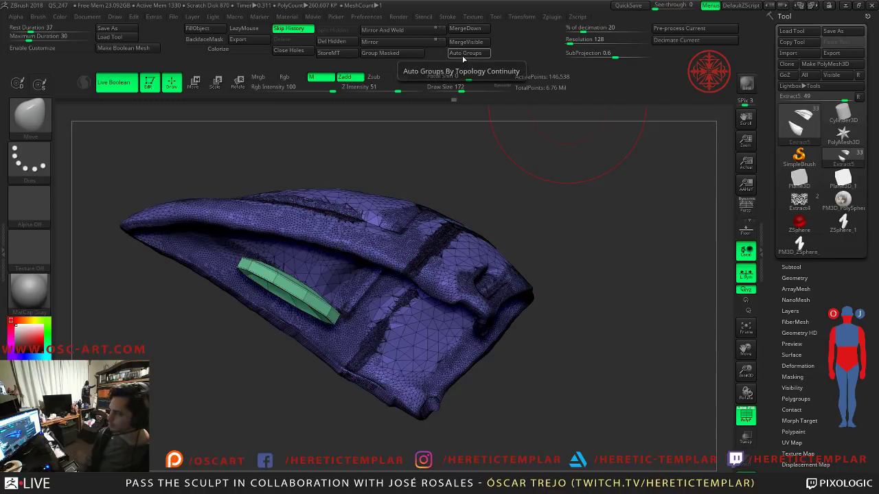
ctrl+shift+click(308, 295)
ctrl+shift+drag(425, 245, 425, 265)
mouse_move(542, 254)
alt+mouse_down()
mouse_move(539, 218)
mouse_move(434, 249)
alt+mouse_up()
ctrl+shift+click(261, 361)
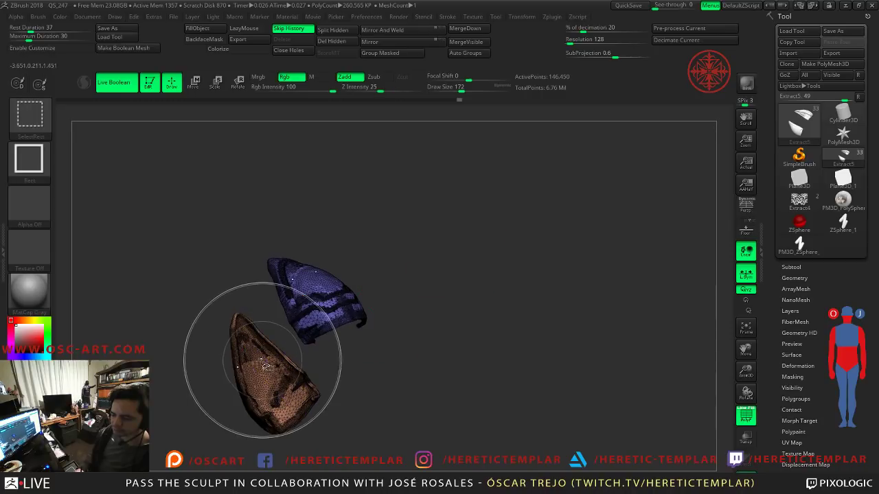
Step: Delete the hidden strips and combine both masked shoulder plates into one polygroup
drag(324, 366, 341, 374)
shift+drag(310, 96, 442, 299)
ctrl+drag(354, 380, 123, 473)
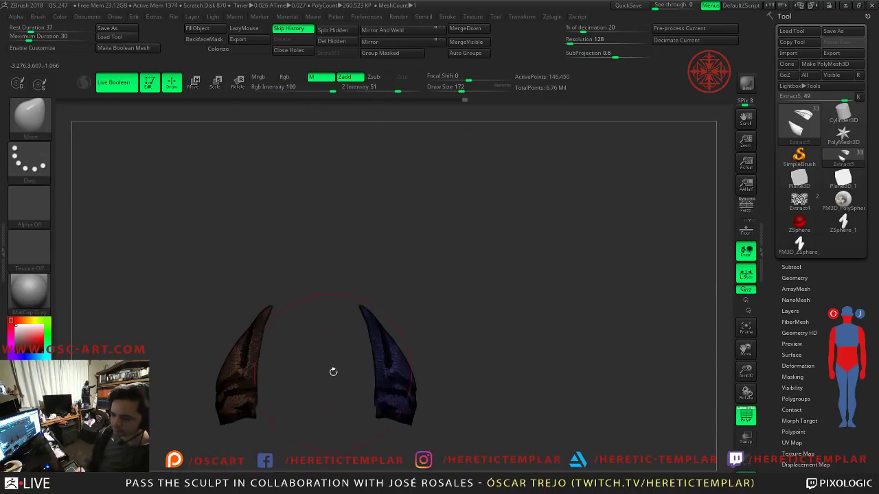
click(384, 54)
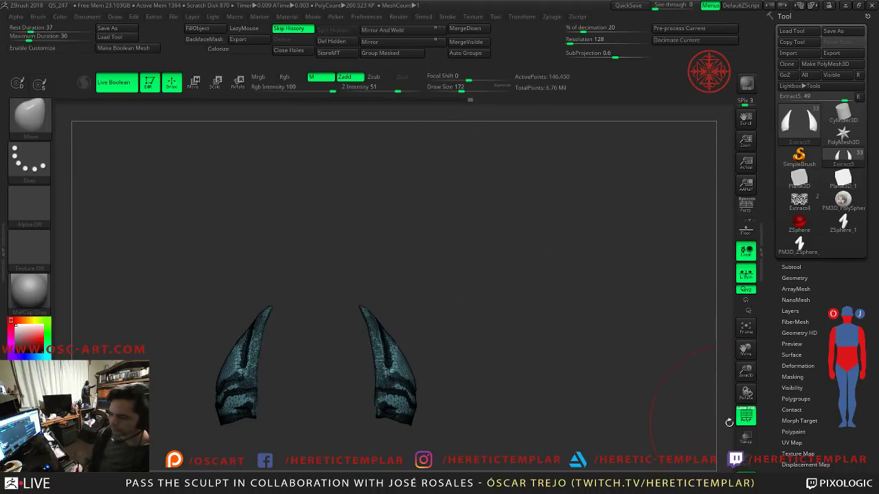
Step: Turn off solo mode and the wireframe display to review the whole creature with its cleaned shoulder plates
click(746, 478)
key(shift+f)
alt+drag(500, 374, 521, 283)
mouse_move(616, 216)
alt+mouse_down()
mouse_move(588, 218)
mouse_move(603, 223)
alt+mouse_up()
drag(523, 253, 529, 284)
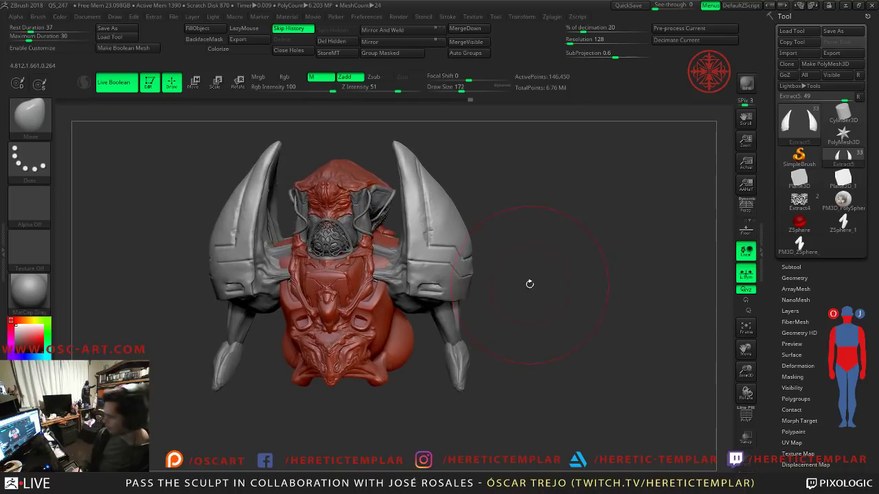
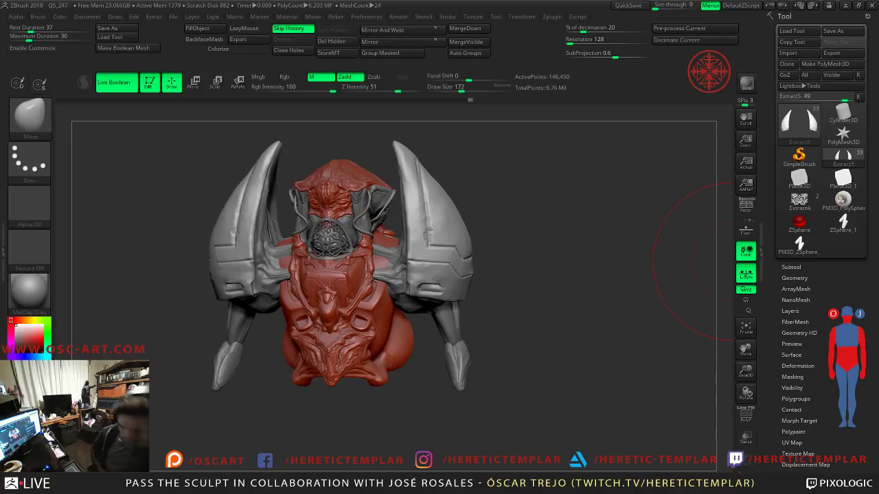
drag(584, 251, 542, 334)
alt+drag(542, 334, 553, 208)
alt+drag(554, 209, 555, 241)
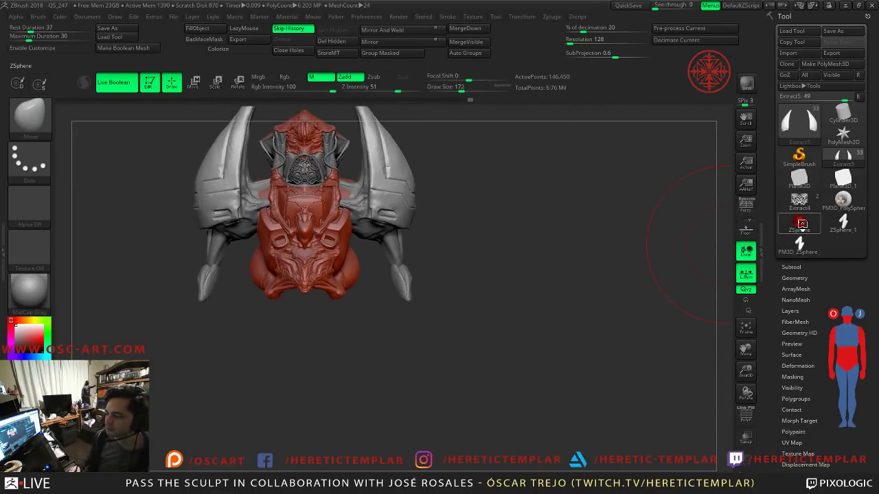
click(803, 225)
mouse_move(442, 208)
alt+mouse_down()
mouse_move(454, 262)
mouse_move(470, 277)
mouse_move(375, 245)
alt+mouse_up()
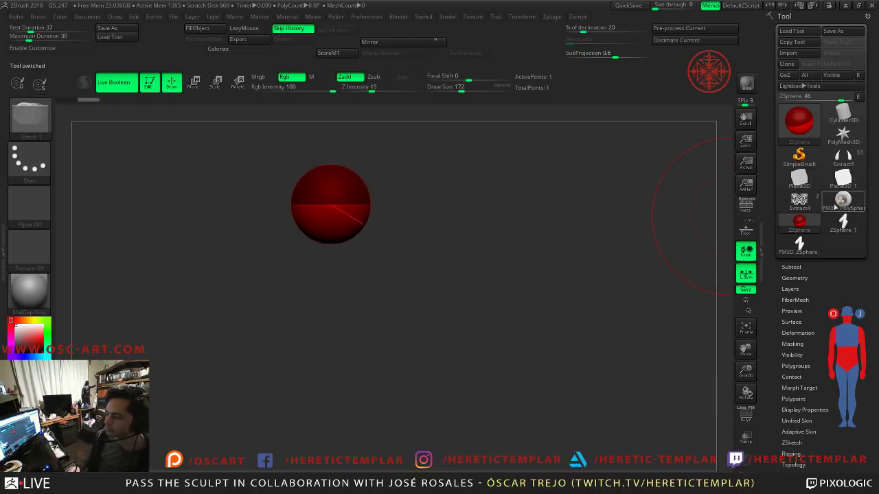
click(843, 156)
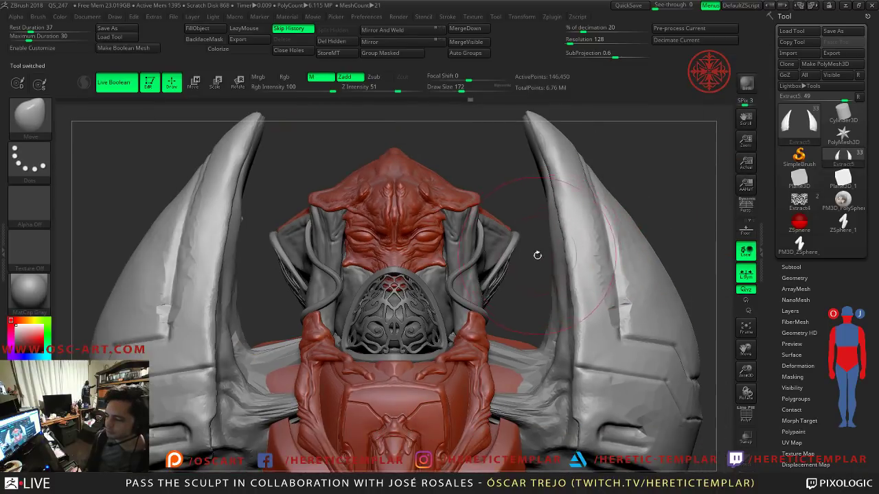
Step: Examine the creature's shoulder plates and arms from the front and the side
mouse_move(530, 269)
alt+mouse_down()
mouse_move(543, 245)
mouse_move(522, 167)
alt+mouse_up()
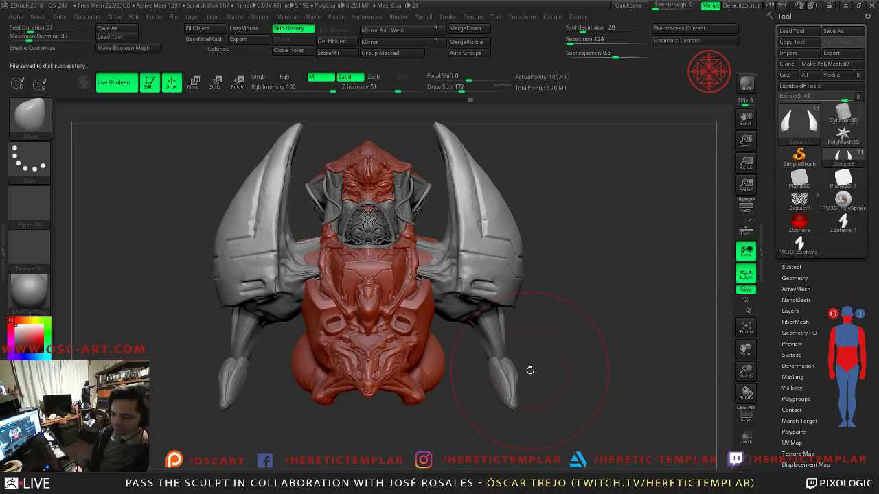
alt+drag(569, 349, 595, 306)
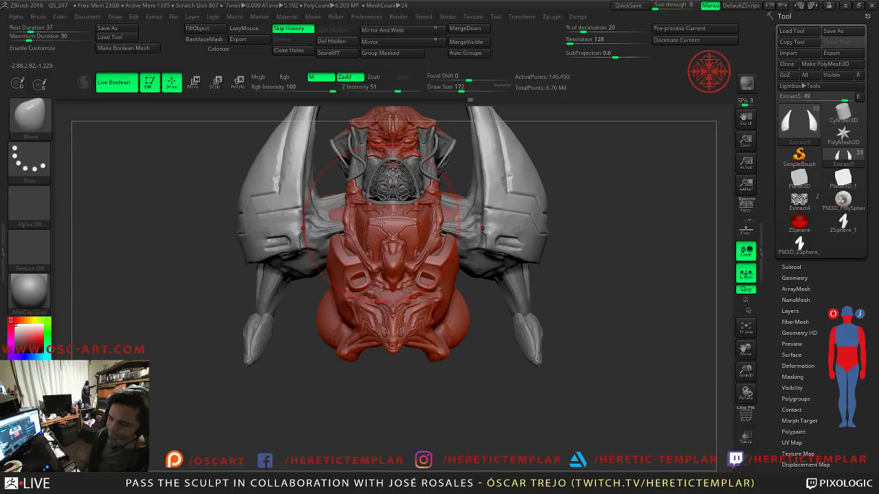
drag(621, 320, 471, 329)
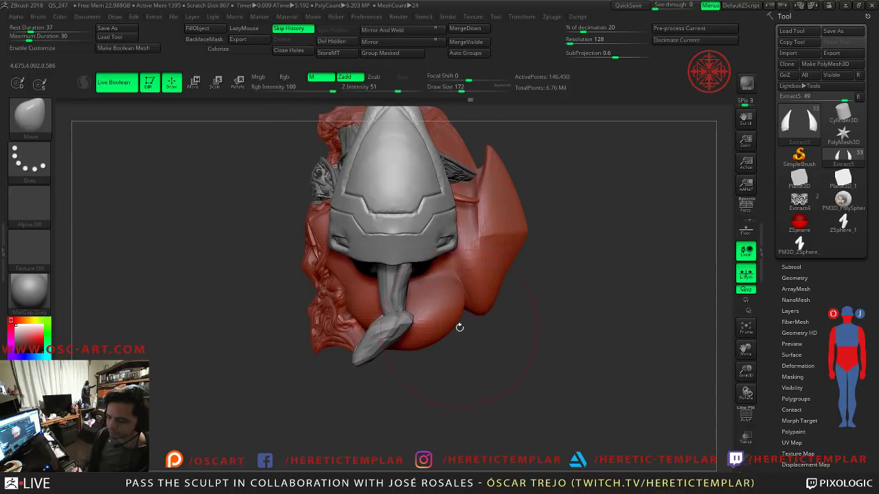
alt+click(390, 339)
mouse_move(327, 386)
mouse_down()
mouse_move(439, 329)
mouse_move(463, 302)
mouse_move(480, 336)
mouse_up()
alt+drag(449, 301, 467, 308)
mouse_move(483, 269)
mouse_down()
mouse_move(490, 337)
mouse_move(489, 265)
mouse_up()
alt+click(363, 323)
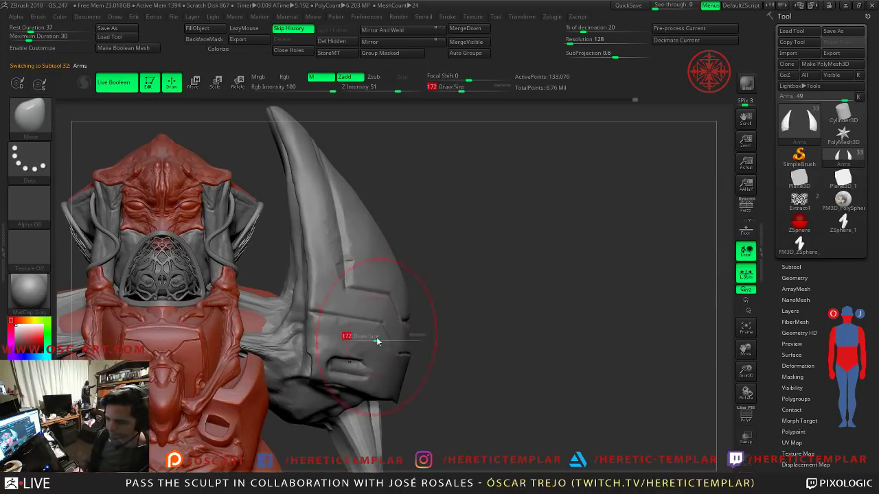
mouse_move(444, 341)
mouse_down()
mouse_move(506, 317)
mouse_move(446, 309)
mouse_up()
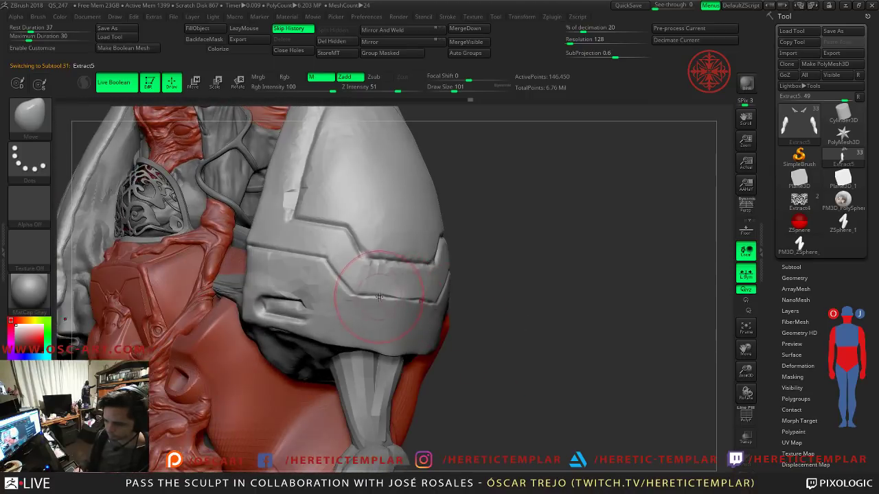
drag(529, 307, 508, 279)
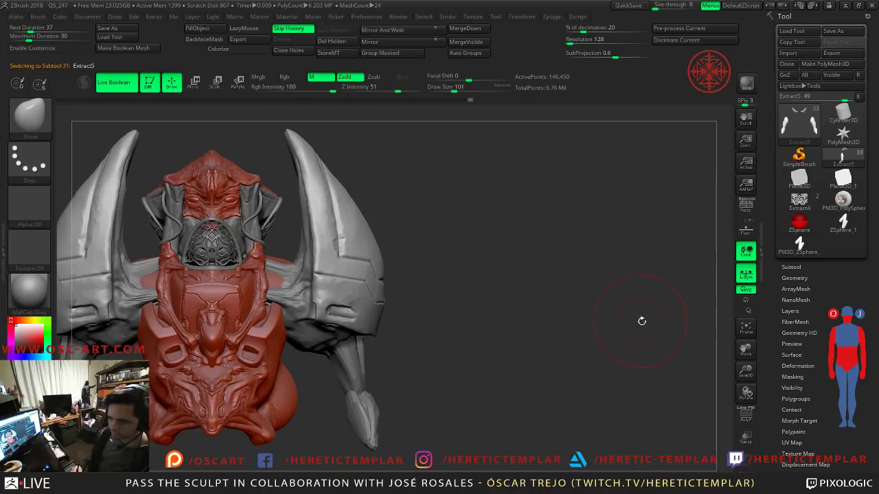
click(794, 266)
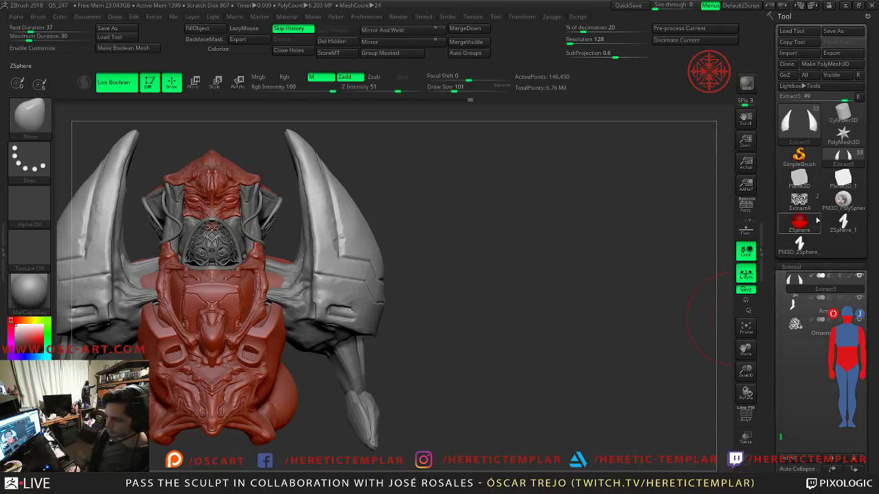
click(800, 178)
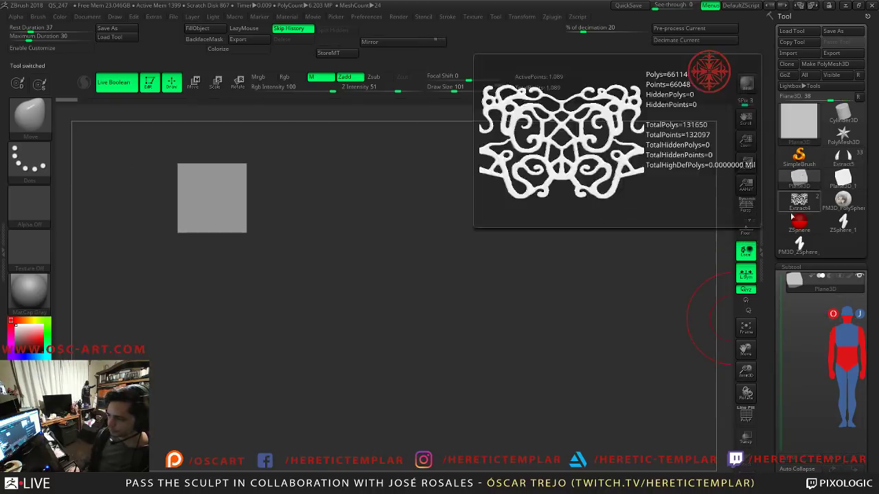
scroll(789, 261, up, 5)
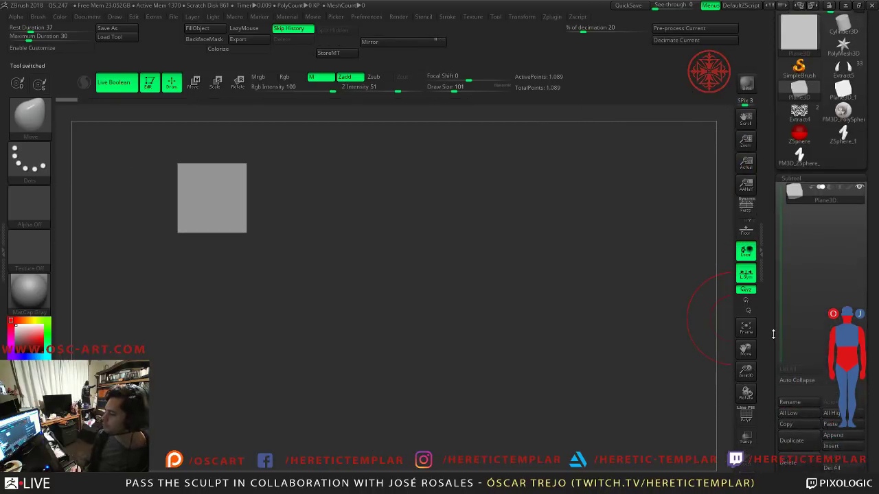
scroll(791, 206, down, 5)
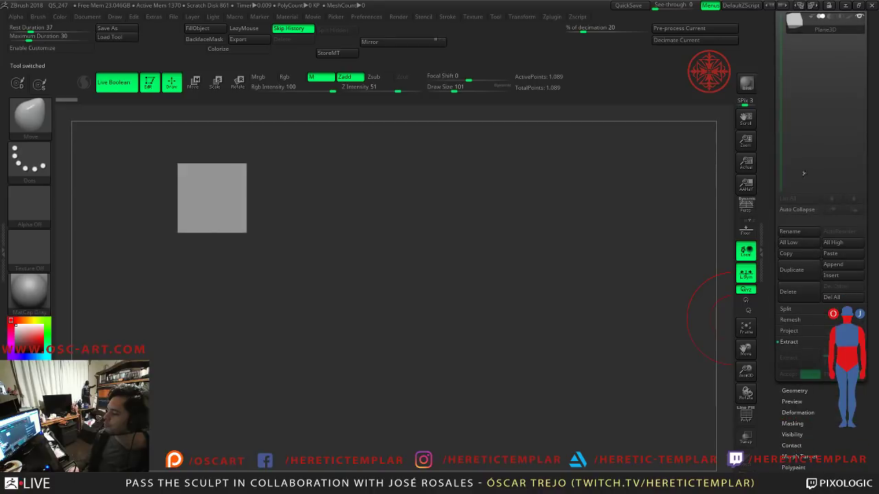
scroll(787, 302, up, 5)
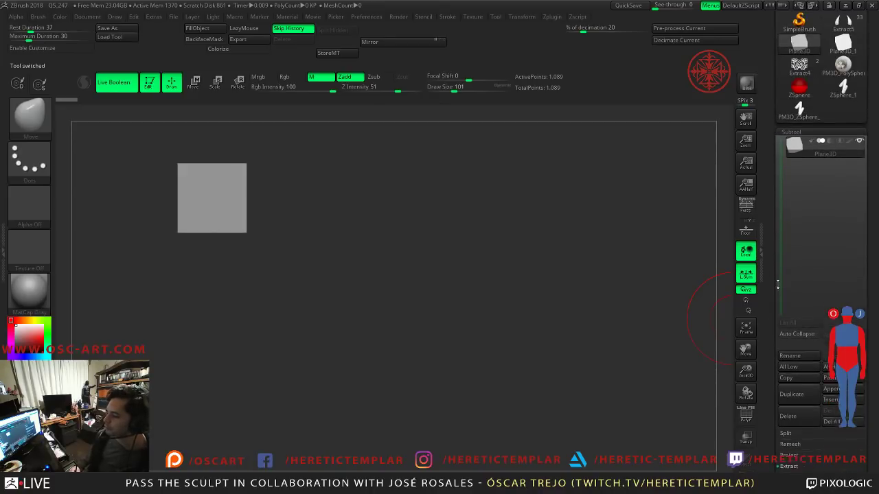
scroll(775, 120, up, 1)
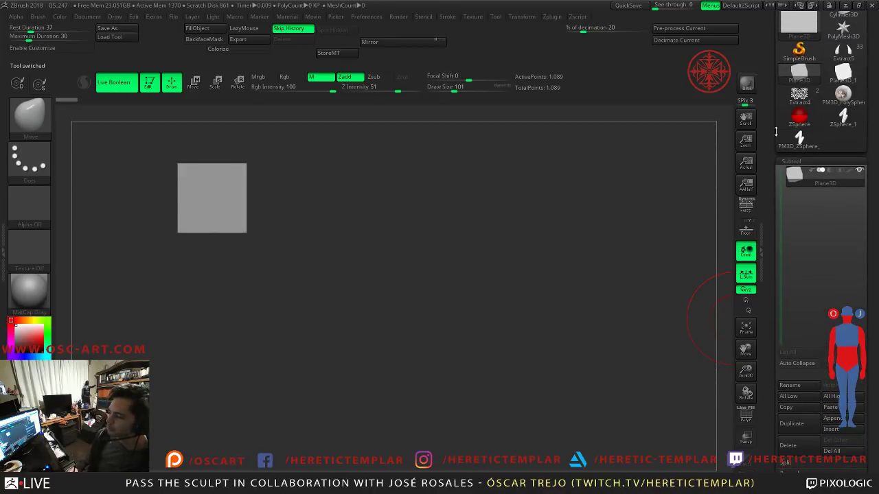
scroll(775, 131, up, 4)
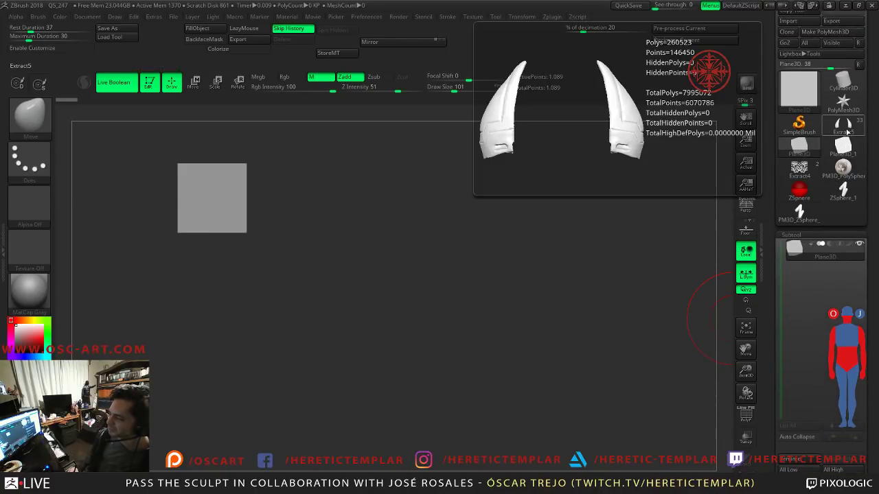
click(846, 128)
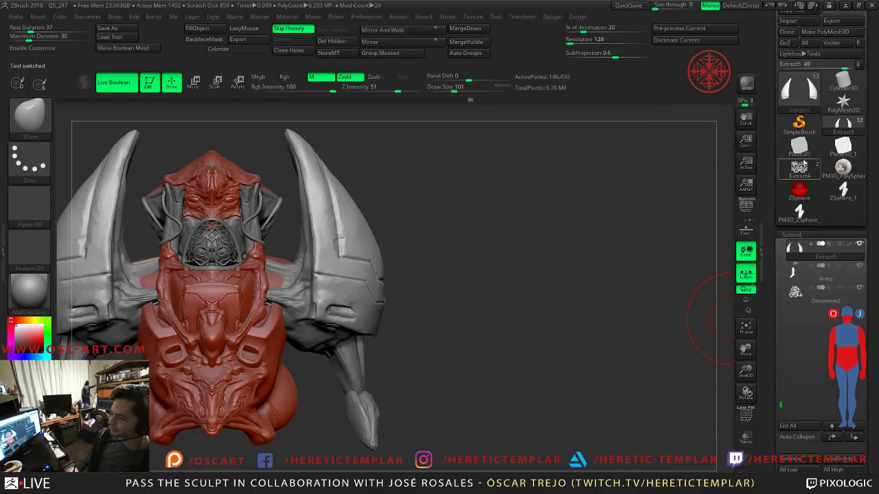
Step: Switch to the DamStandard brush for the shoulder plates and set its draw size to 37
mouse_move(693, 172)
right_down()
mouse_move(451, 250)
mouse_move(361, 254)
mouse_move(467, 278)
mouse_move(401, 278)
right_up()
mouse_move(208, 247)
alt+mouse_down()
mouse_move(217, 260)
mouse_move(276, 249)
alt+mouse_up()
key(b)
key(d)
key(s)
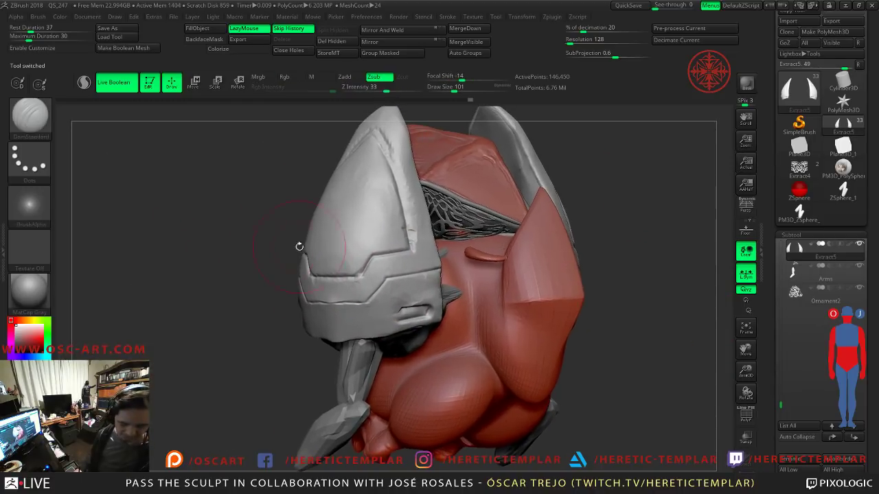
key(bracketleft)
key(bracketleft)
key(bracketleft)
Step: Inspect the grooves and recessed slot on the shoulder plates up close and against the whole creature
right_drag(358, 328, 318, 311)
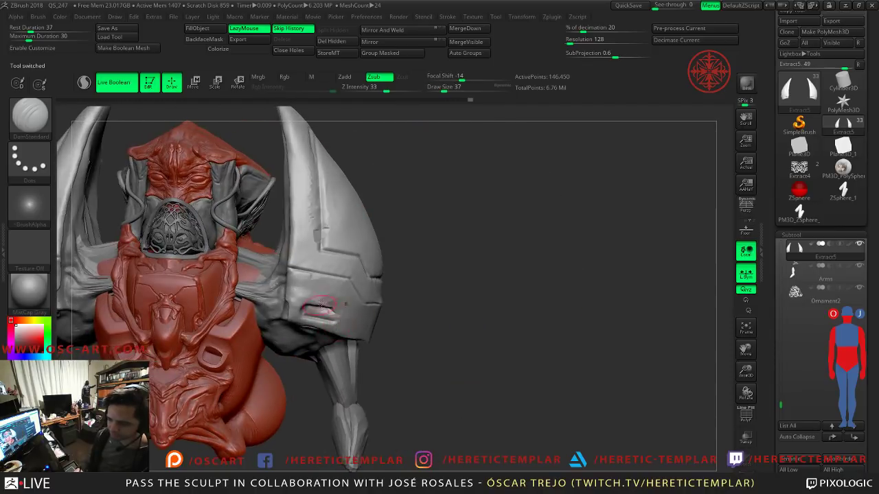
right_drag(404, 289, 338, 235)
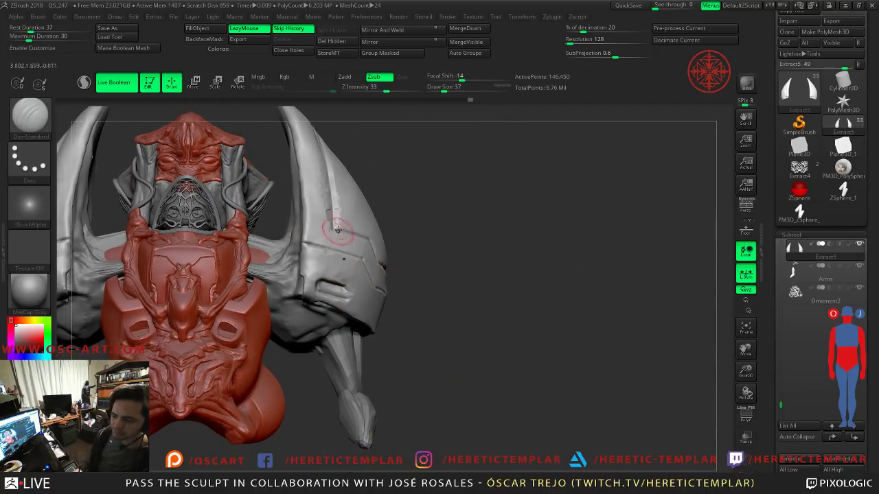
mouse_move(403, 218)
alt+mouse_down()
mouse_move(435, 243)
mouse_move(344, 255)
alt+mouse_up()
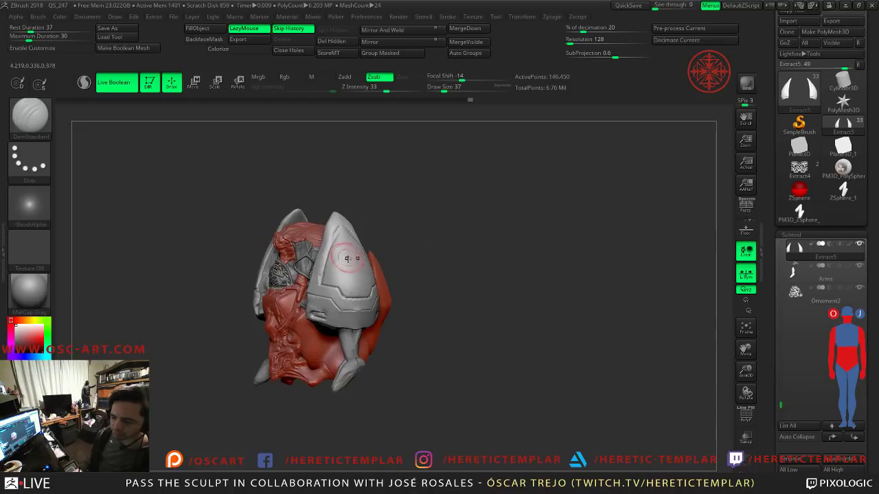
drag(445, 251, 399, 254)
mouse_move(398, 254)
right_down()
mouse_move(357, 267)
mouse_move(371, 258)
mouse_move(354, 248)
mouse_move(455, 239)
right_up()
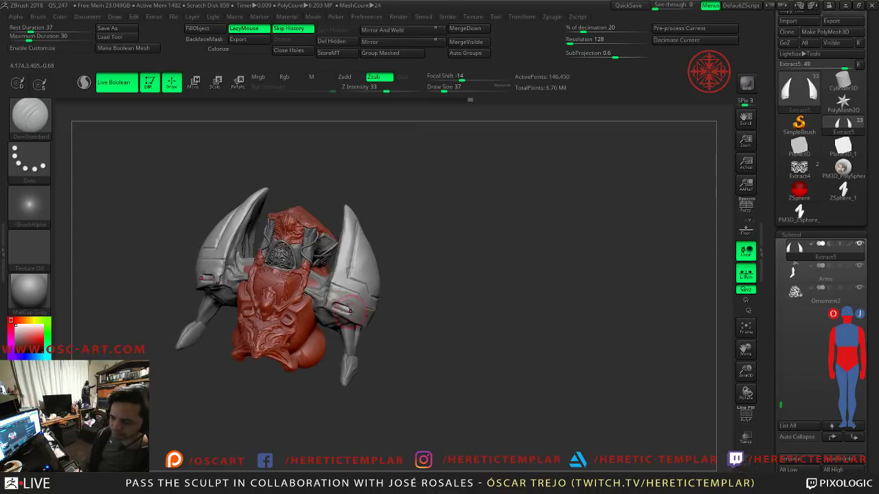
ctrl+right_drag(396, 287, 296, 292)
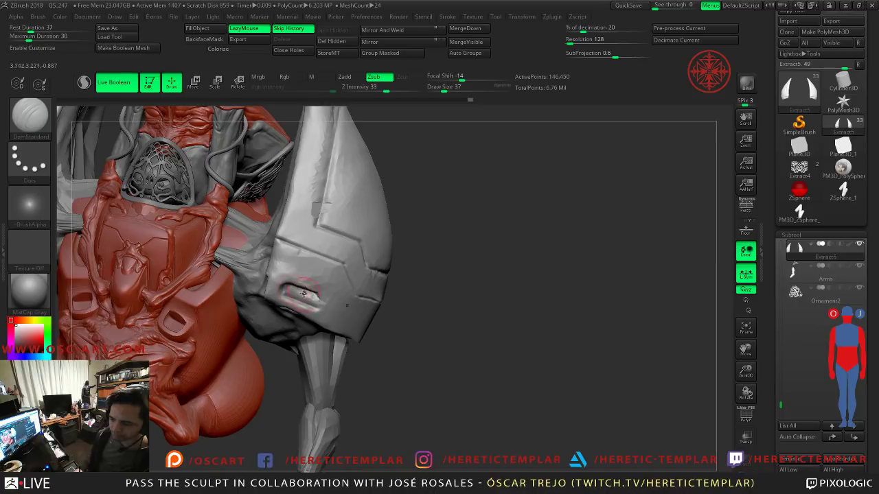
key(f)
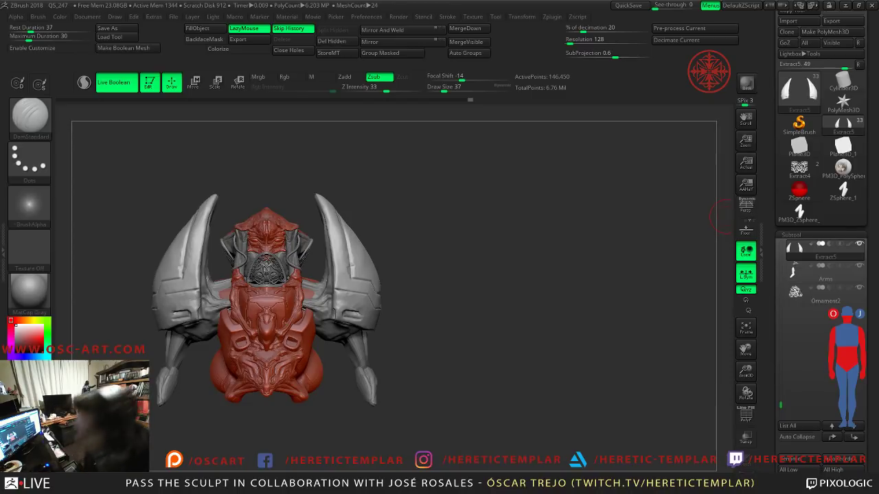
Step: Set the brush's draw size to 116 over the shoulder plate
alt+drag(480, 230, 471, 259)
mouse_move(459, 222)
alt+mouse_down()
mouse_move(460, 260)
mouse_move(385, 276)
alt+mouse_up()
key(s)
drag(297, 275, 310, 276)
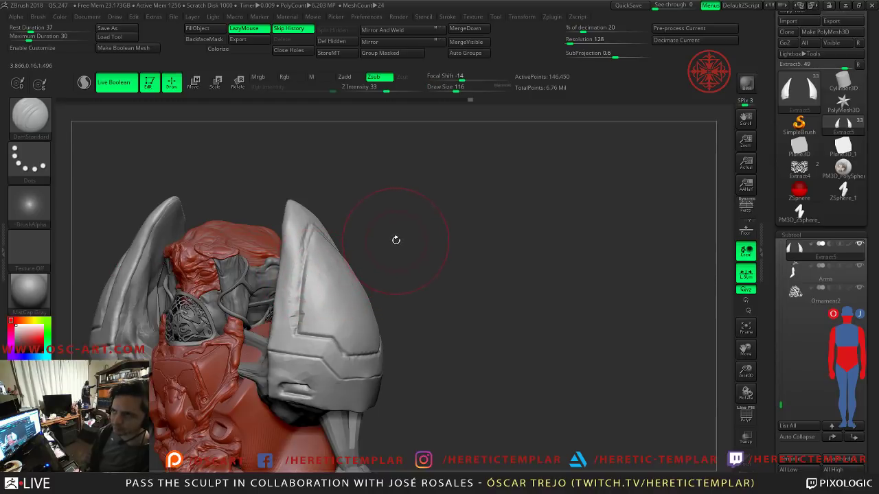
drag(448, 246, 459, 266)
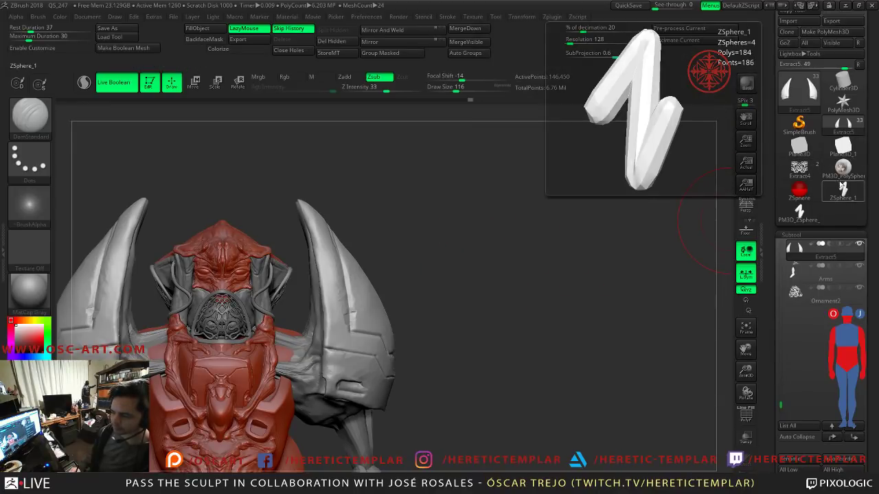
Step: Switch to the Plane3D tool and append the Extract5 shoulder plates to it as a subtool
mouse_move(849, 180)
mouse_move(846, 127)
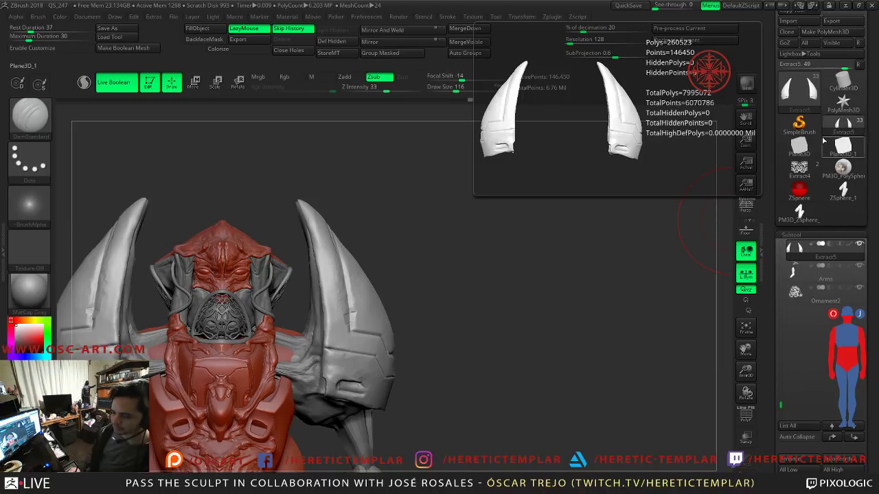
mouse_move(819, 141)
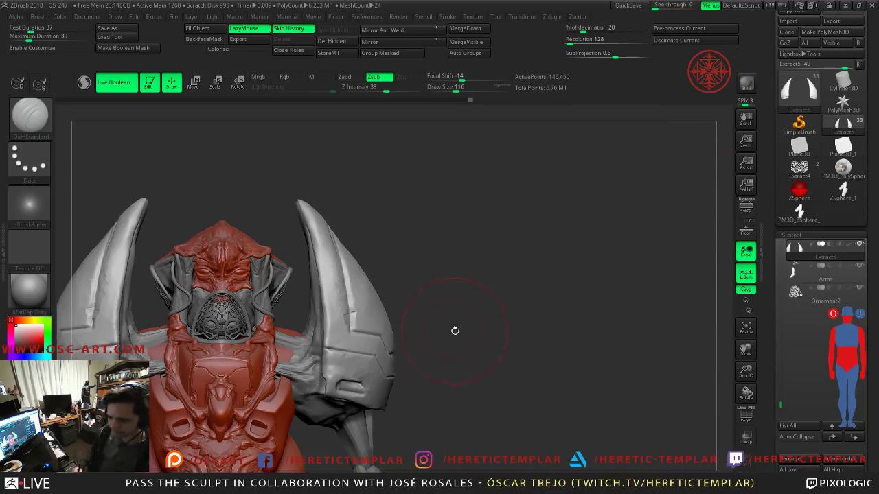
click(798, 145)
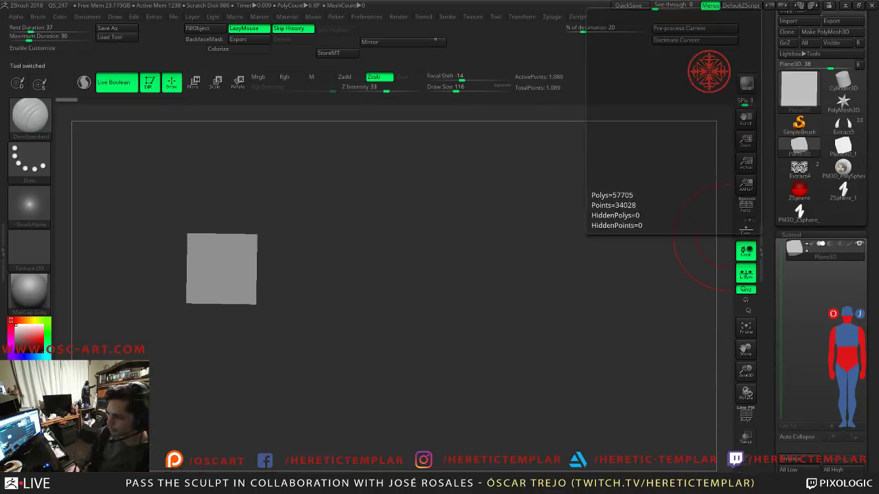
drag(769, 420, 806, 329)
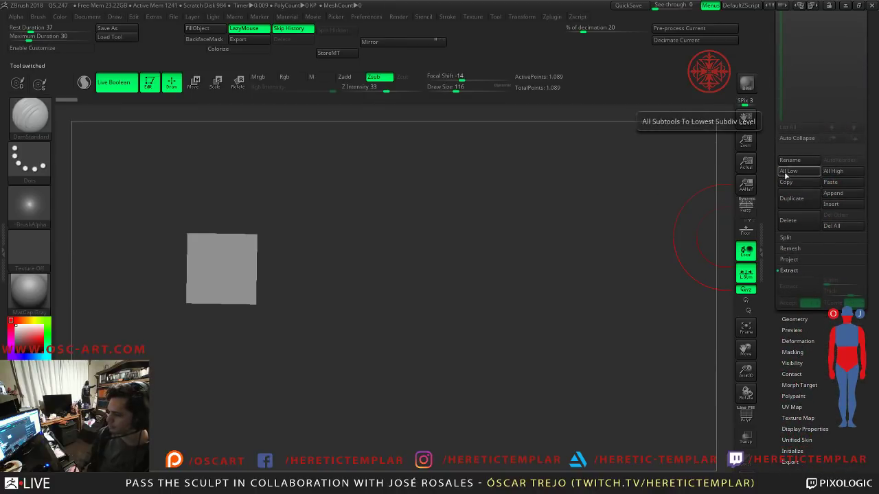
drag(774, 217, 784, 265)
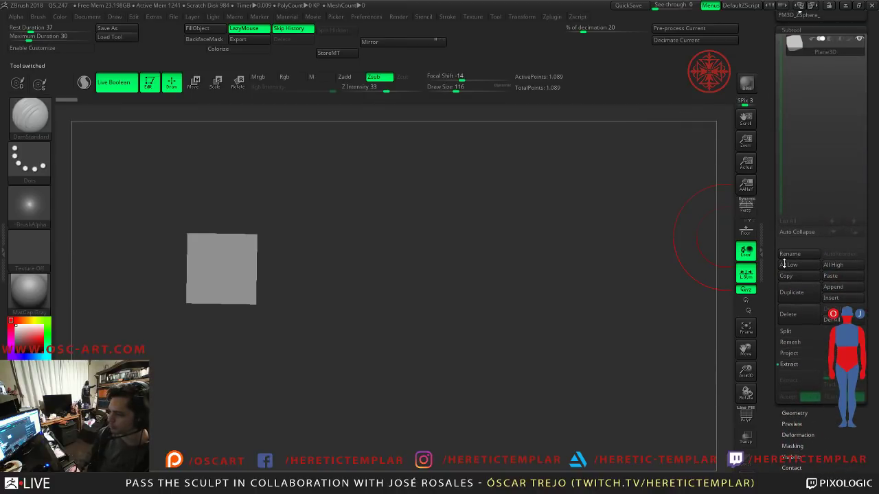
click(836, 289)
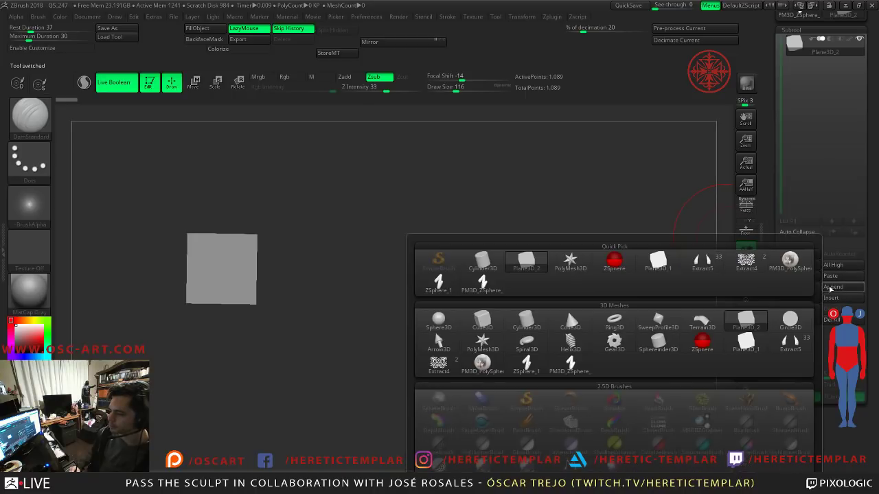
click(697, 264)
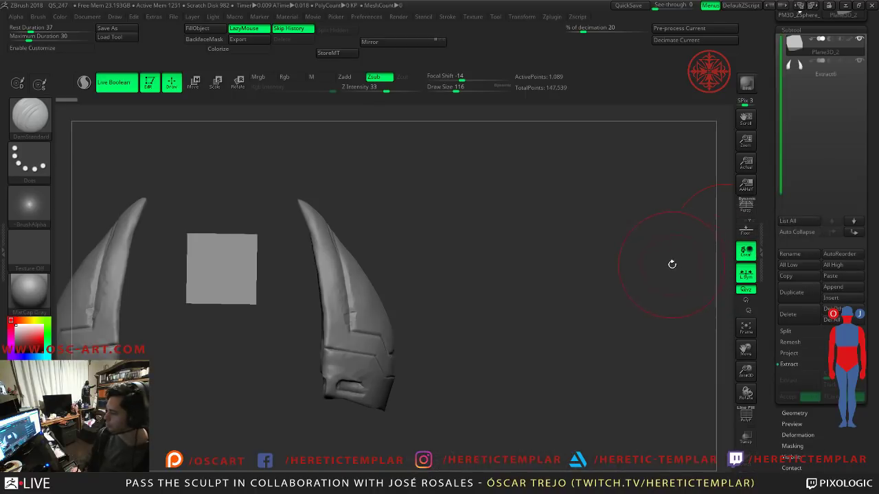
Step: Check the appended shoulder plates with the wireframe display and make them the active subtool instead of the plane
mouse_move(378, 305)
alt+mouse_down()
mouse_move(416, 252)
mouse_move(419, 270)
alt+mouse_up()
key(shift)
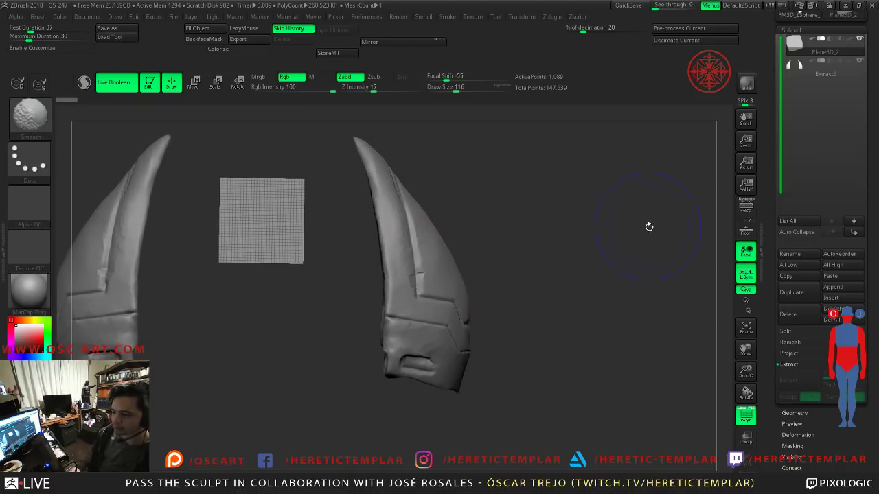
mouse_move(567, 290)
mouse_down()
mouse_move(534, 293)
mouse_move(570, 292)
mouse_up()
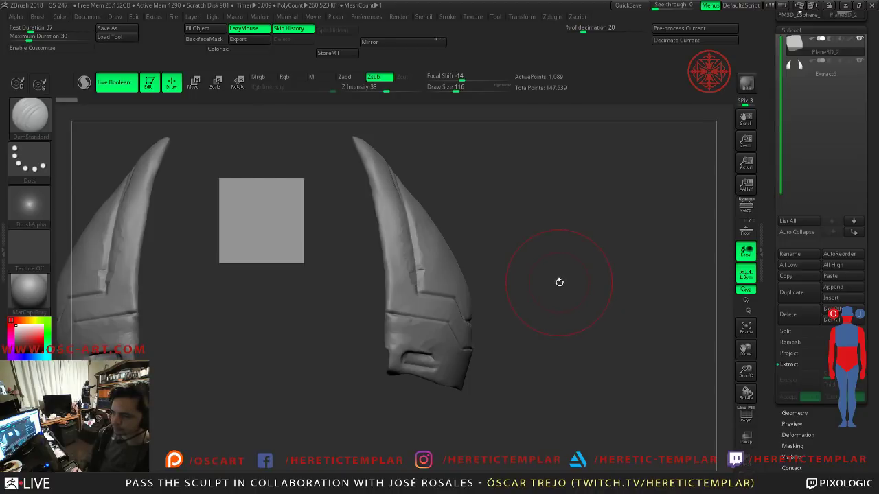
click(801, 76)
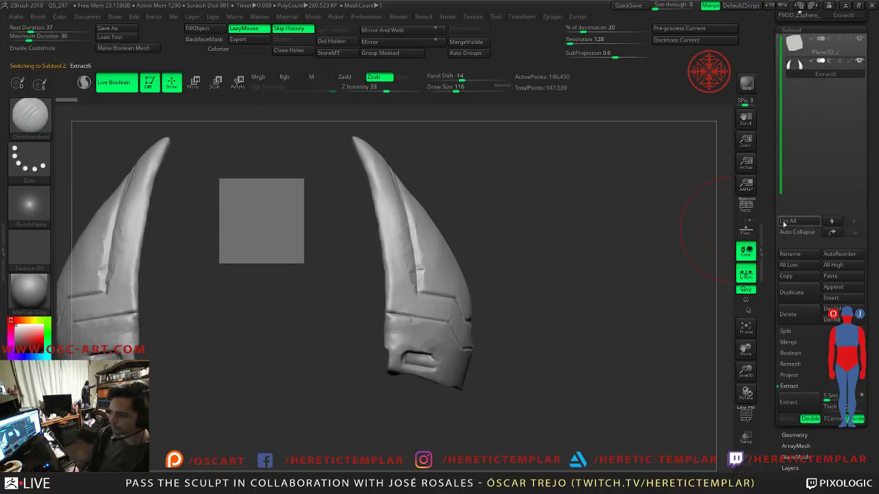
Step: Duplicate the shoulder plates subtool, check the copy with the wireframe display and bring up the move gizmo
click(792, 298)
key(shift+f)
key(shift+f)
key(w)
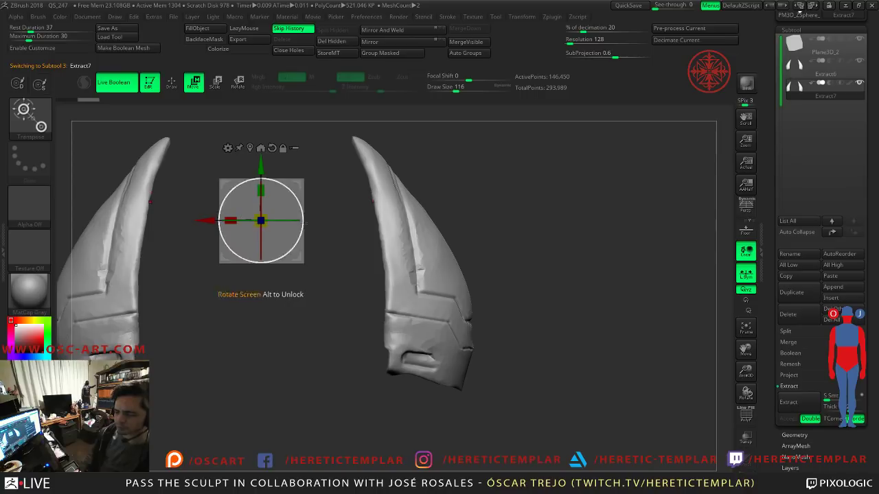
key(shift+f)
key(shift+f)
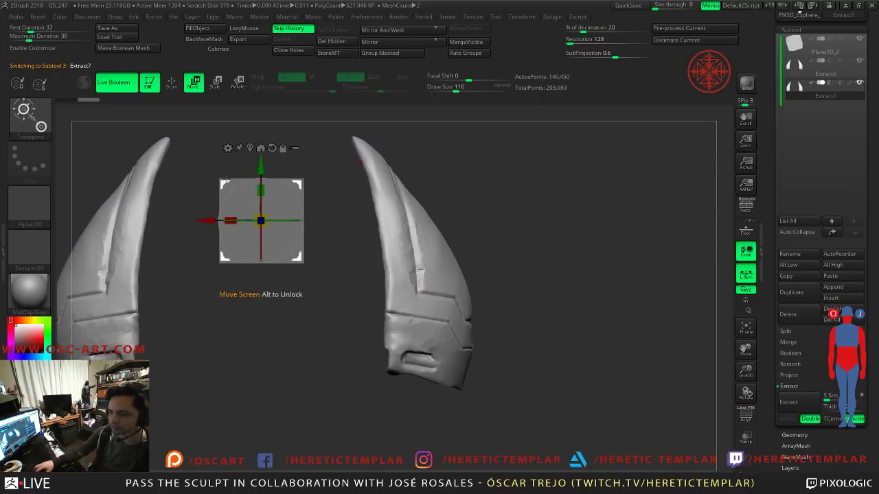
Step: Try Remesh By ZRemesher on the duplicated shoulder plates and compare the copy with the original subtool
click(227, 148)
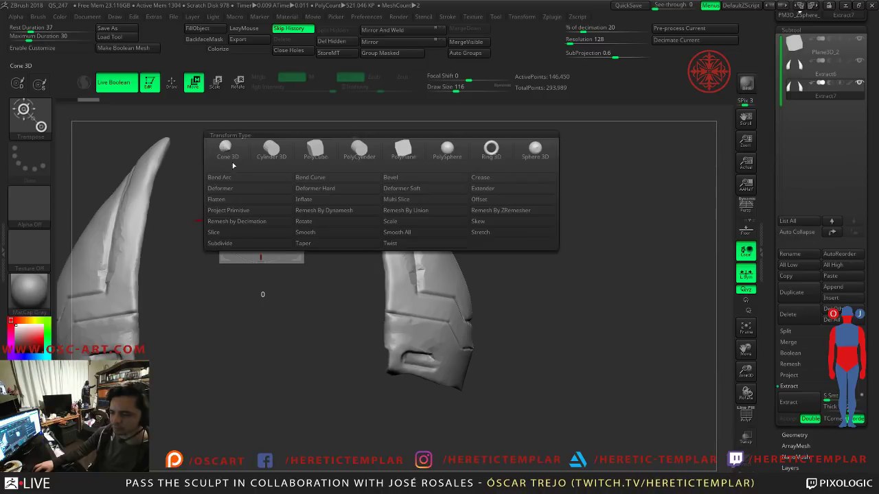
click(492, 211)
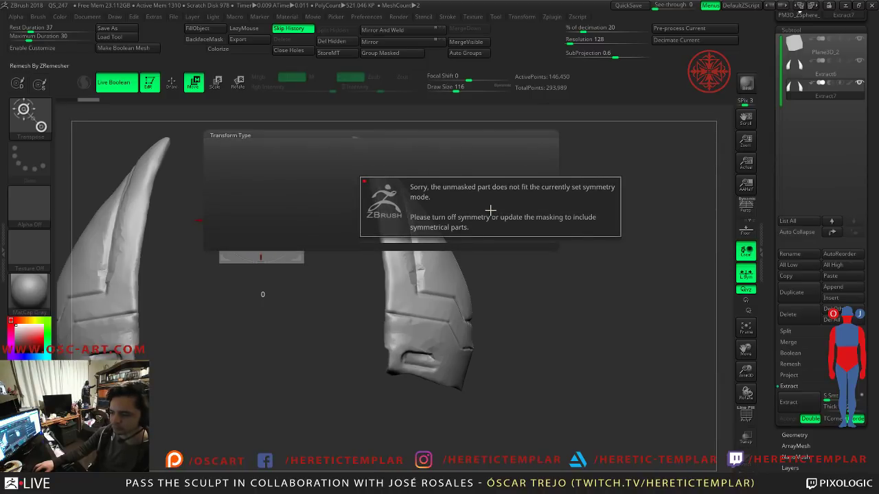
click(490, 211)
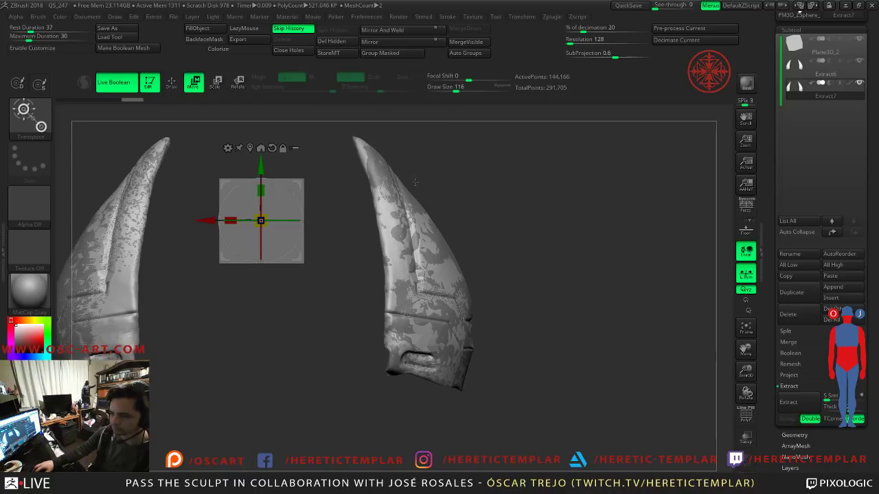
click(803, 74)
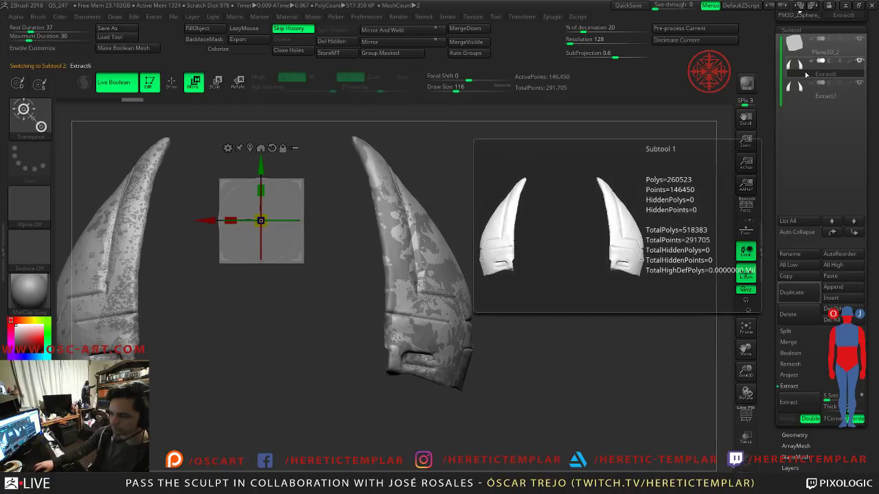
click(796, 86)
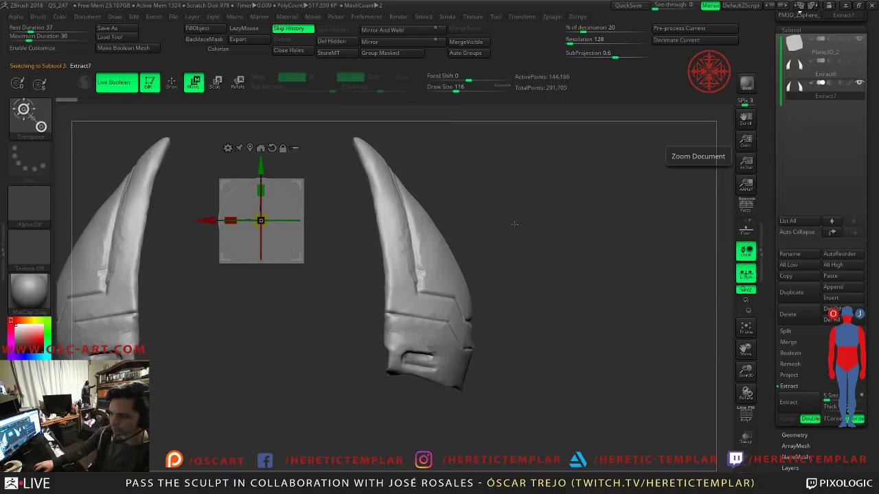
Step: Remesh the duplicated shoulder plates at a much coarser resolution with the Remesh By Dynamesh deformer and accept it
click(228, 148)
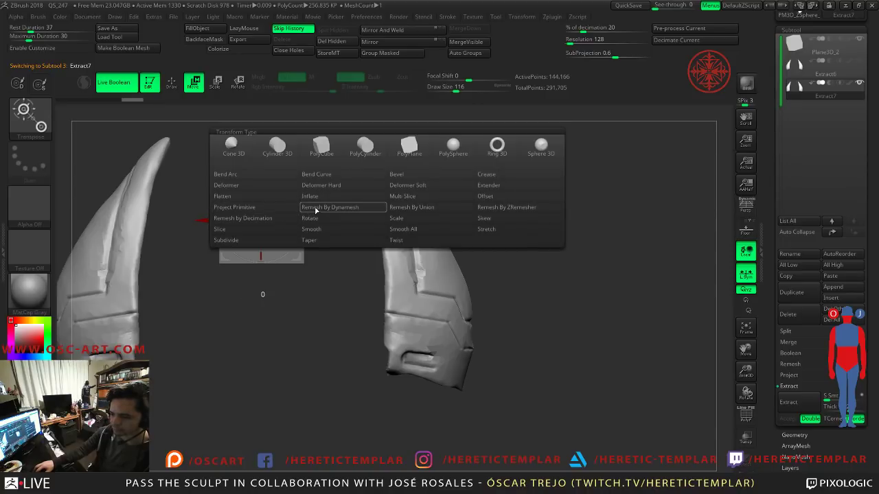
click(316, 207)
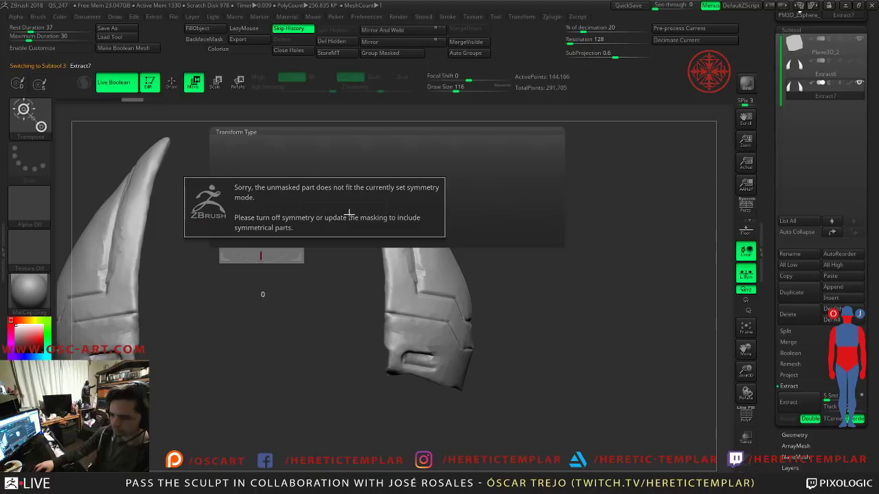
click(350, 214)
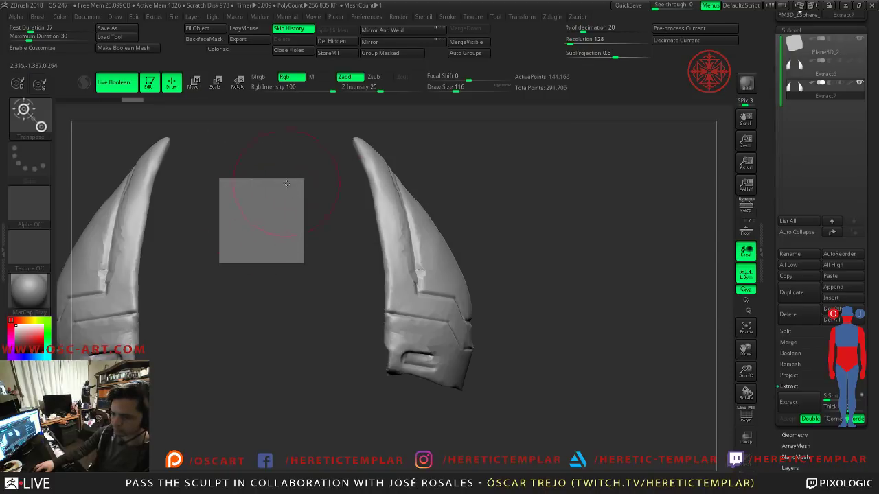
click(228, 148)
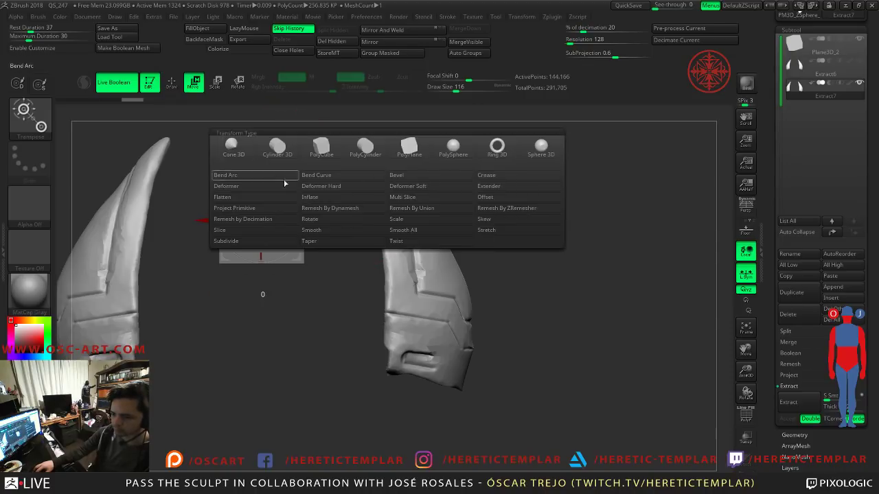
click(328, 208)
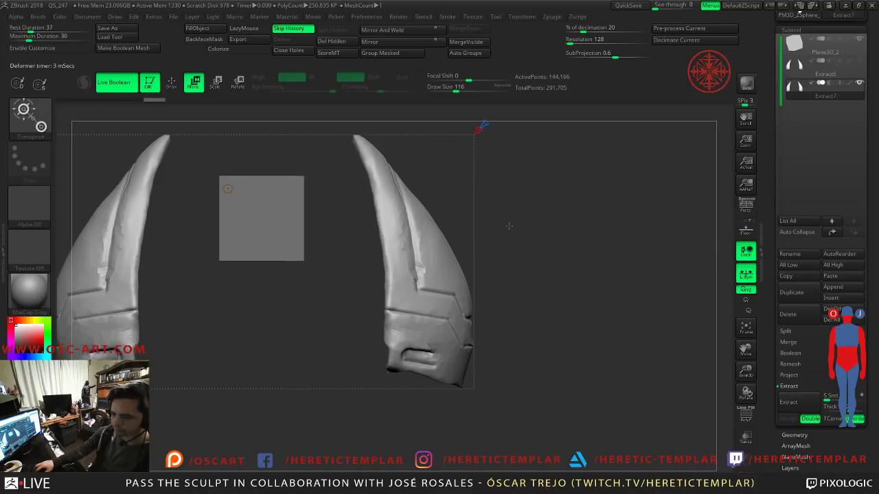
drag(142, 205, 174, 223)
key(ctrl+z)
key(ctrl+z)
key(ctrl+z)
key(ctrl+z)
key(ctrl+z)
key(ctrl+z)
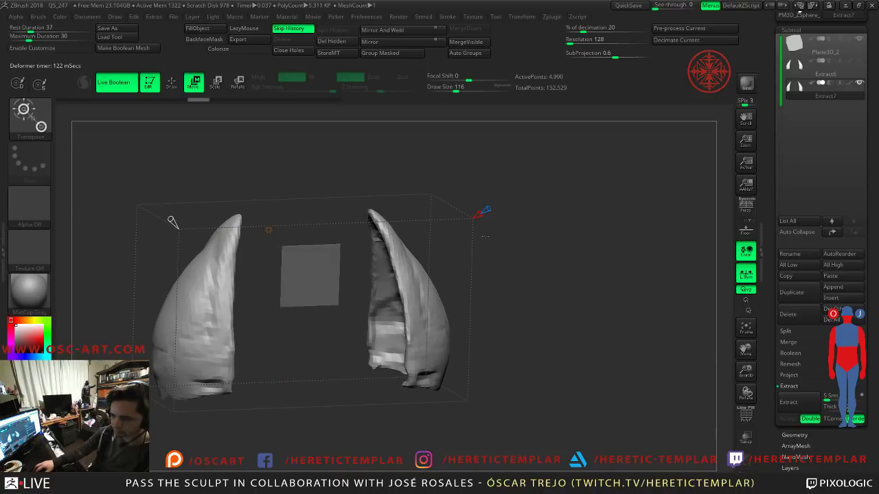
key(w)
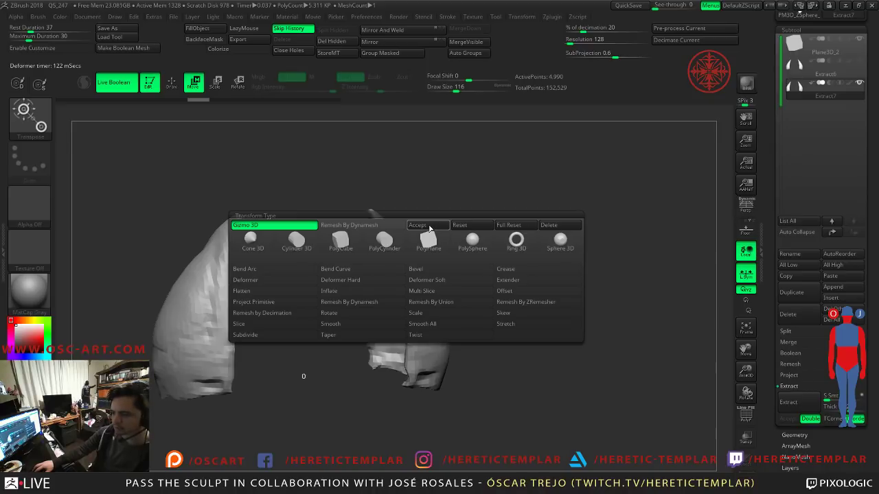
click(429, 227)
Step: Return to draw mode with a draw size of 65 and try to make a boolean mesh from the plates
mouse_move(430, 229)
mouse_down()
mouse_move(519, 281)
mouse_move(506, 291)
mouse_move(522, 285)
mouse_up()
key(q)
key(s)
mouse_move(347, 359)
mouse_down()
mouse_move(358, 360)
mouse_move(333, 361)
mouse_up()
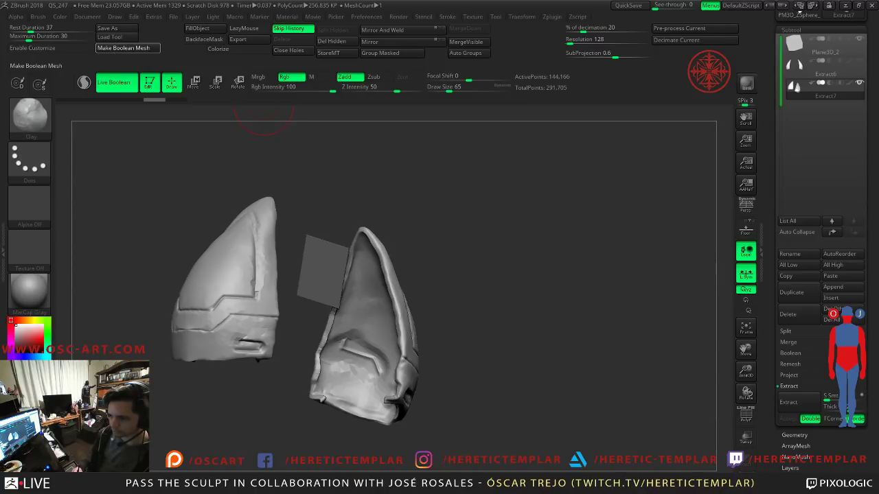
click(127, 48)
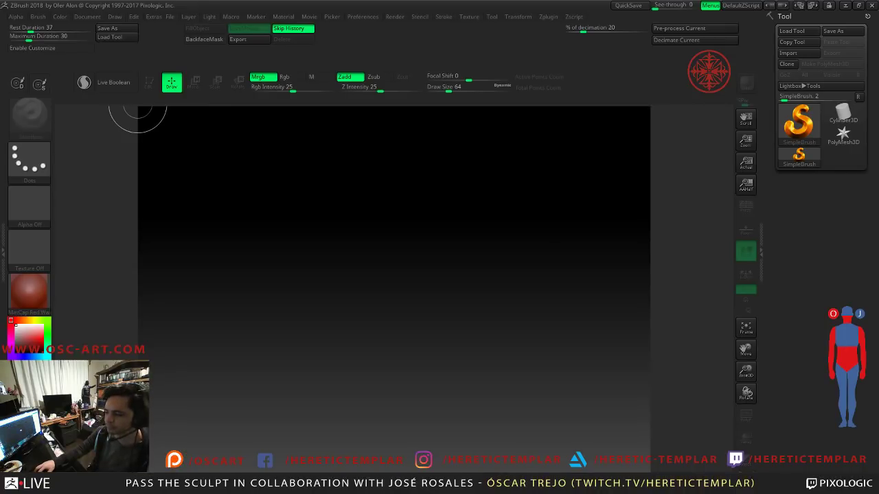
Step: Restore the creature sculpt from the quick-saved project QS_249
key(comma)
key(Tab)
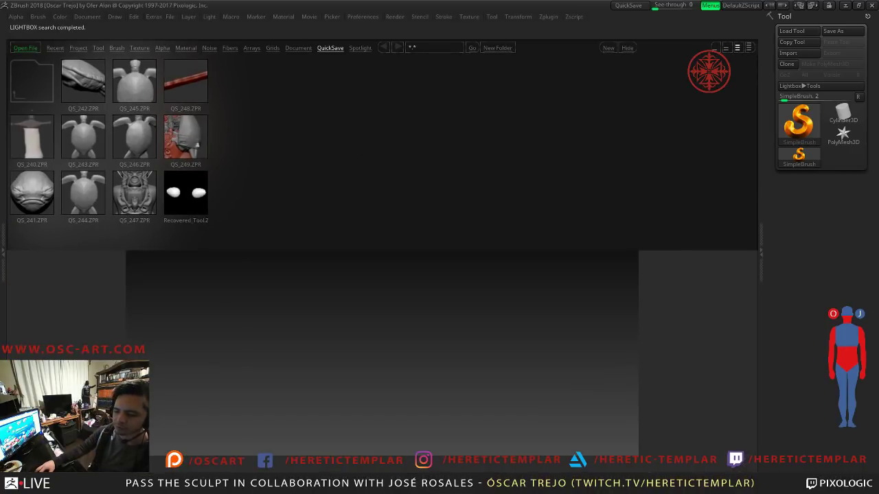
mouse_move(175, 139)
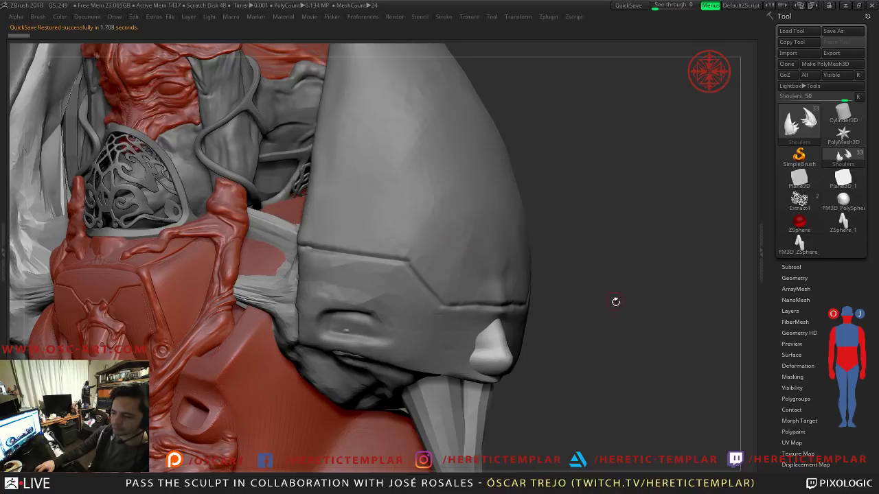
Step: Inspect the restored creature's shoulder plates from the front and at an angle, up close and as a whole
mouse_move(583, 259)
alt+mouse_down()
mouse_move(577, 248)
mouse_move(591, 248)
alt+mouse_up()
alt+drag(410, 163, 426, 234)
drag(429, 198, 460, 335)
alt+click(467, 348)
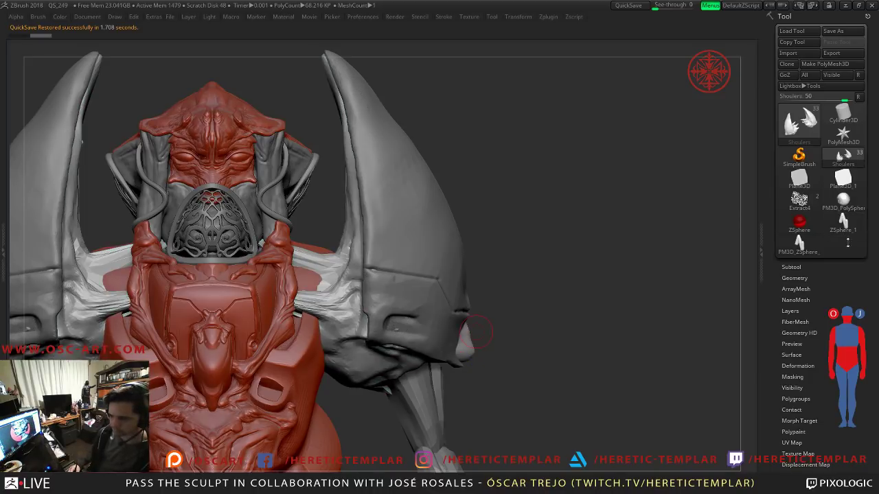
drag(601, 312, 461, 334)
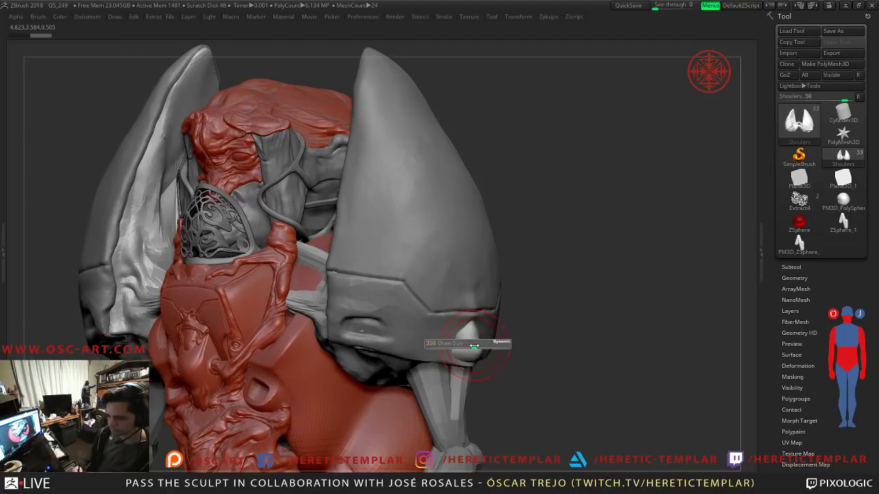
mouse_move(603, 310)
shift+mouse_down()
mouse_move(591, 302)
mouse_move(597, 299)
mouse_move(511, 324)
mouse_move(481, 302)
shift+mouse_up()
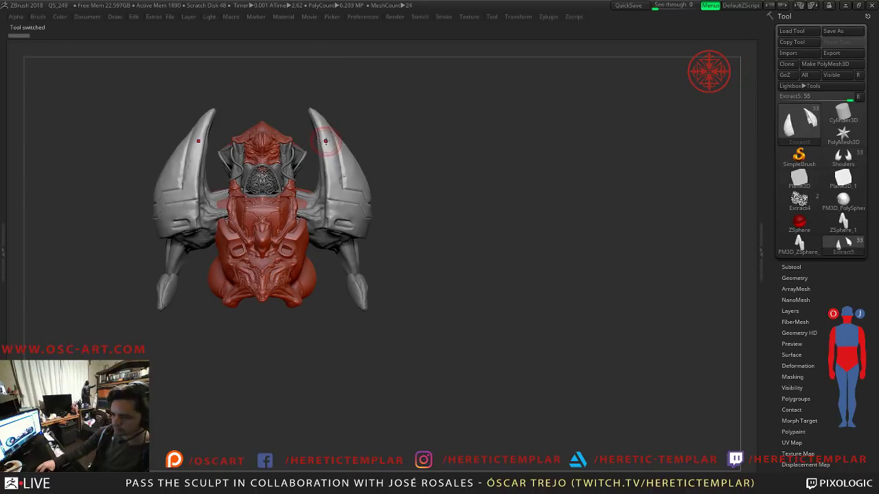
drag(340, 147, 512, 135)
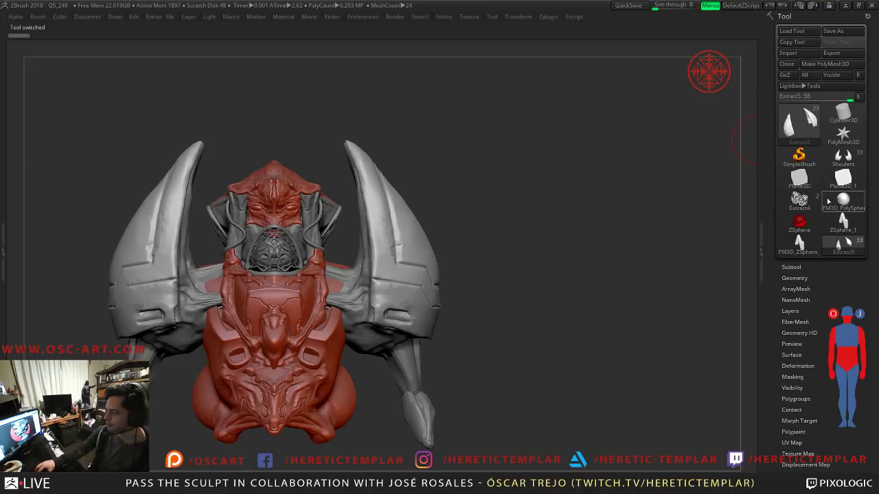
Step: Check the list of quick-saved projects with the full interface shown and hidden, then close it
key(comma)
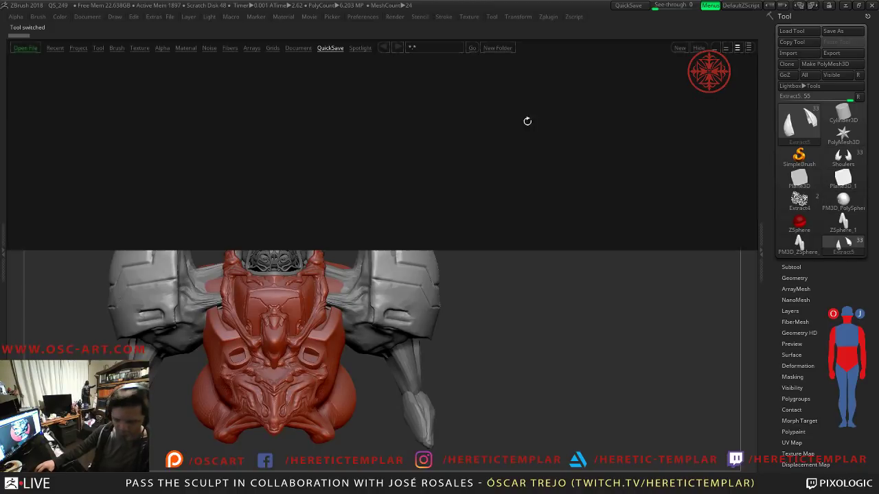
key(Tab)
key(Tab)
key(Tab)
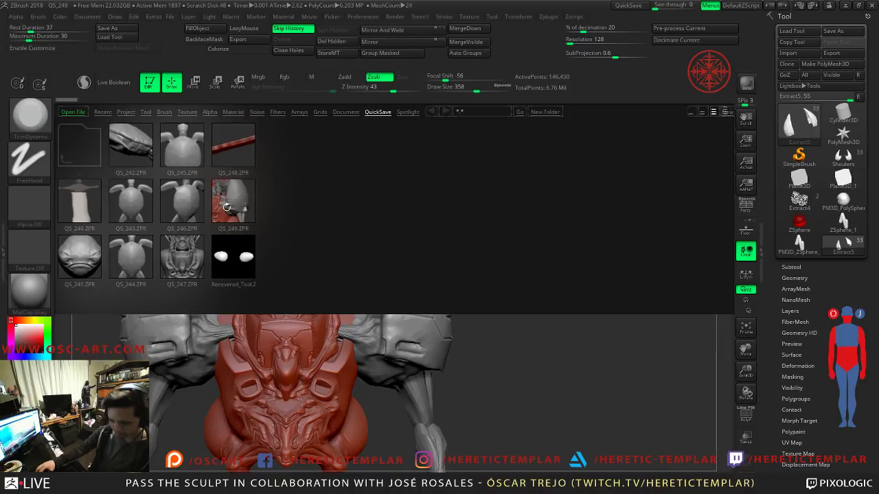
key(Tab)
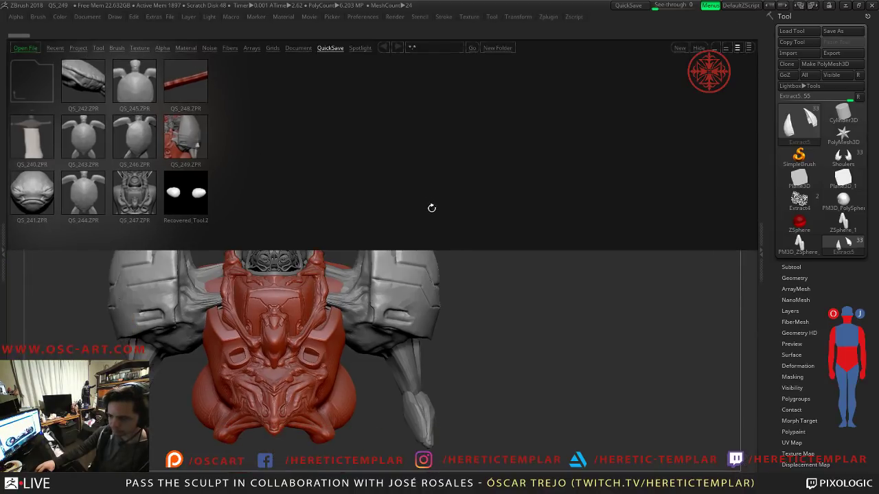
key(comma)
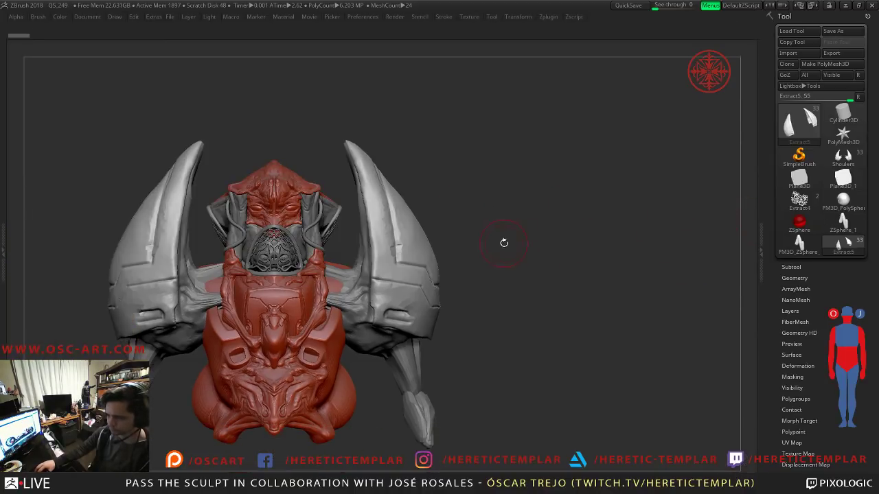
Step: Switch to the older Shoulers tool and delete all of its subtools one after another
drag(510, 243, 575, 224)
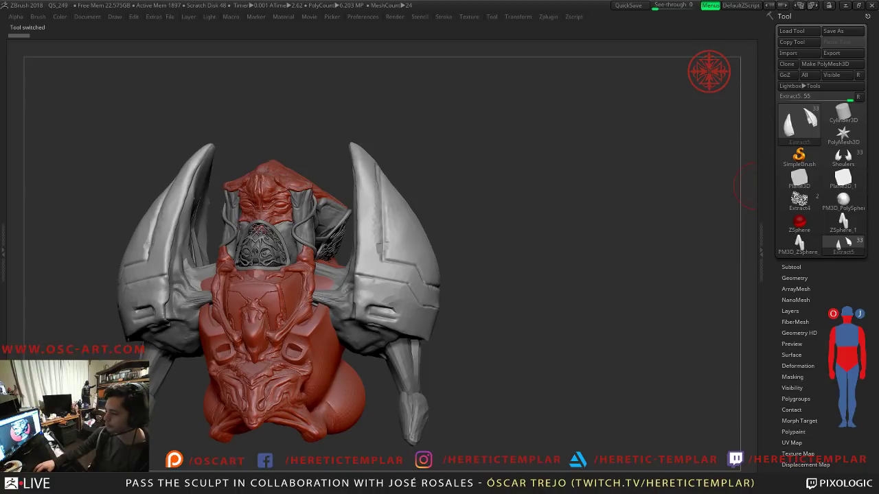
click(843, 155)
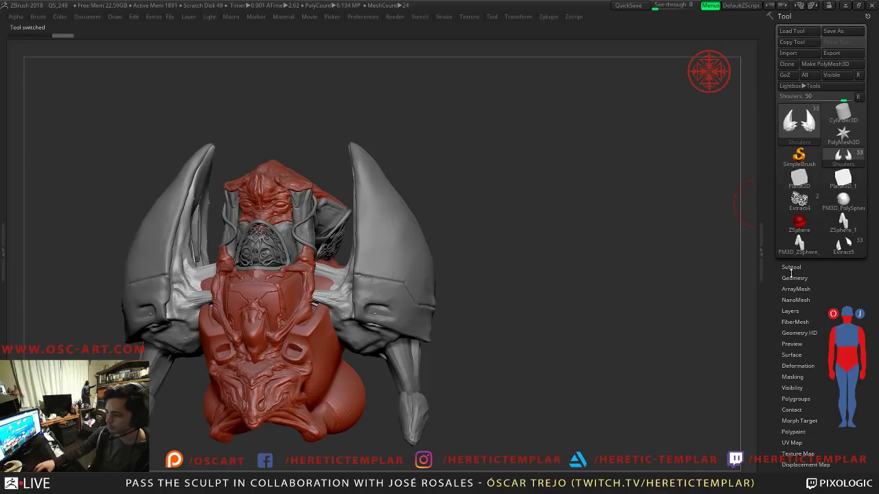
click(791, 267)
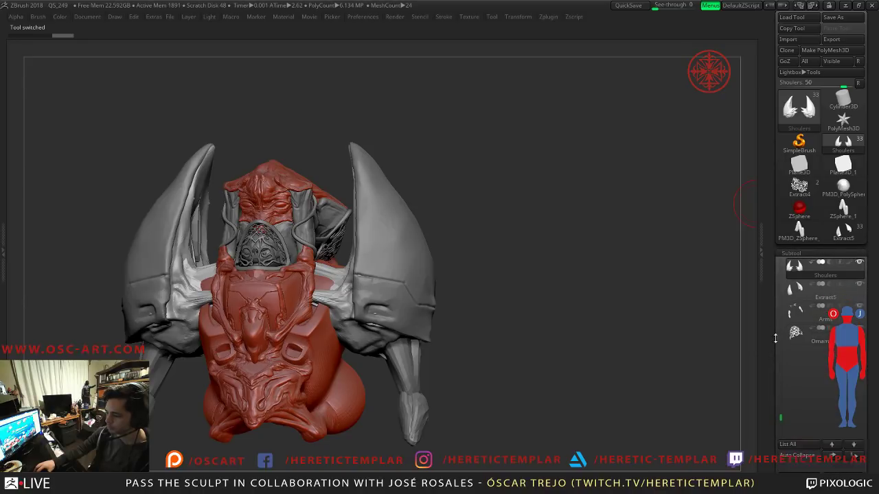
click(793, 305)
click(791, 324)
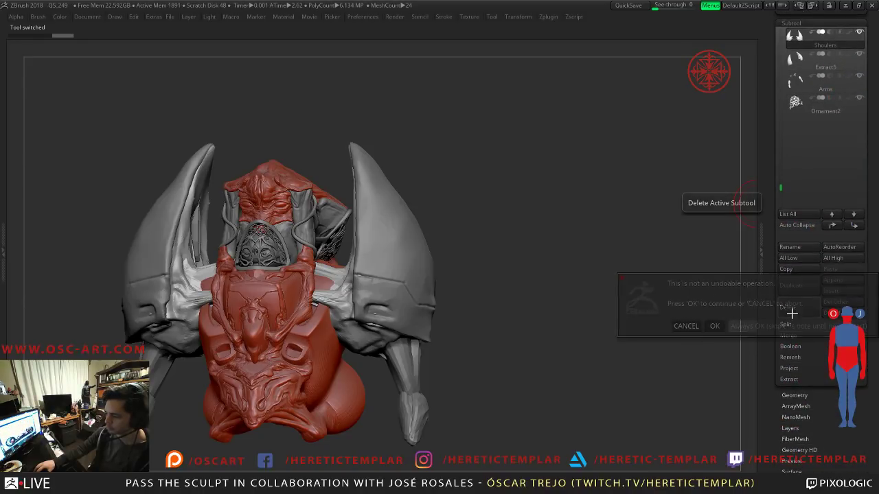
click(793, 307)
click(793, 307)
click(793, 306)
click(793, 306)
click(793, 306)
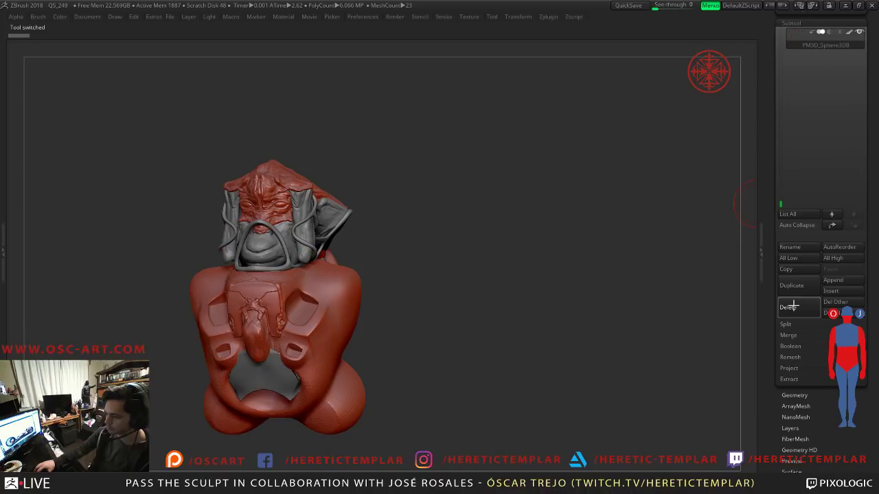
click(793, 306)
click(793, 306)
click(793, 306)
click(793, 306)
click(793, 306)
click(793, 307)
click(793, 306)
click(793, 306)
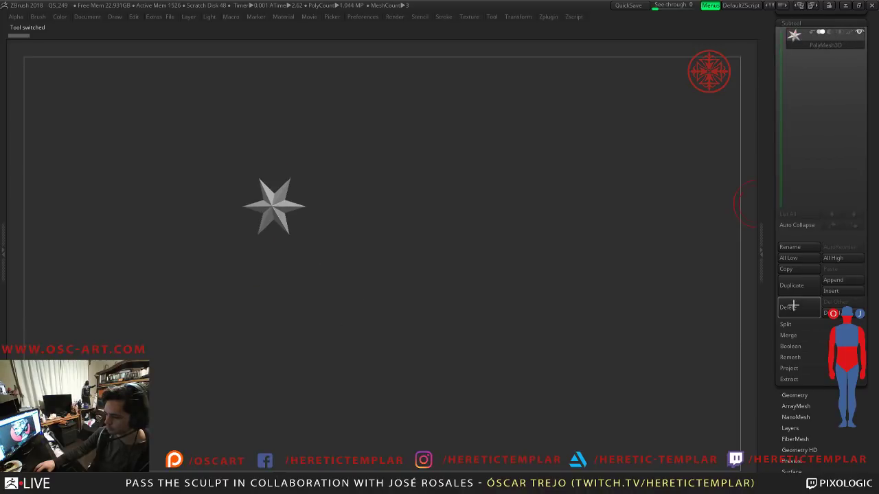
Step: Switch to the Plane3D tool and append the shoulder armour plates from Extract5 to it as a subtool
drag(769, 229, 775, 317)
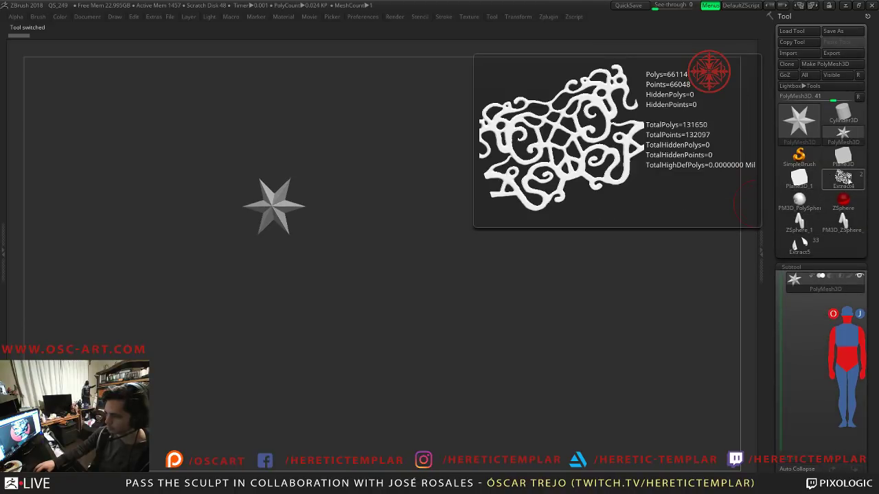
click(799, 244)
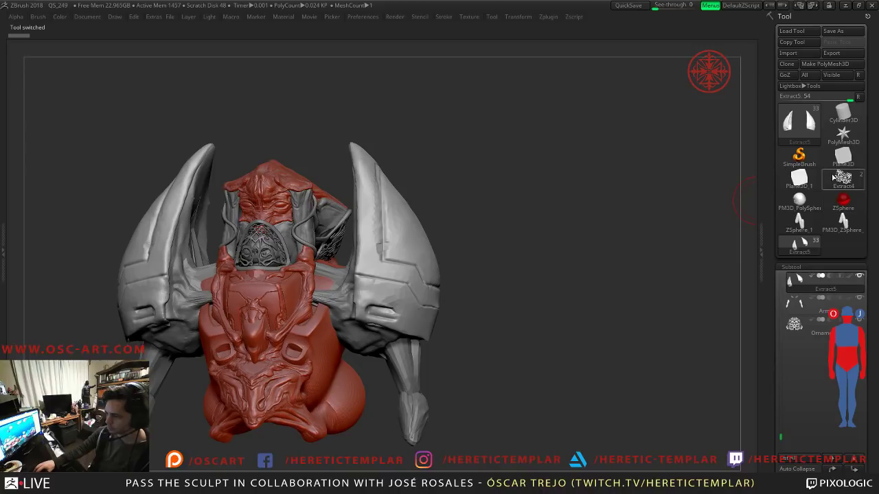
click(843, 157)
scroll(778, 365, down, 5)
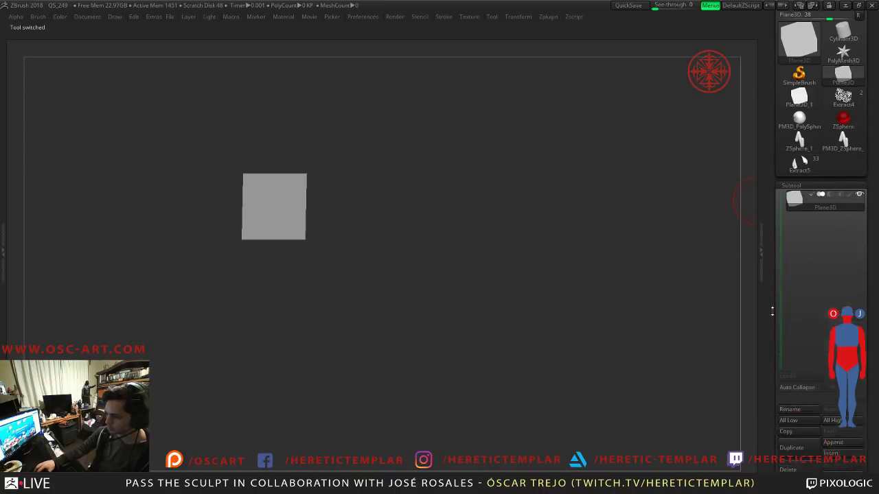
click(831, 296)
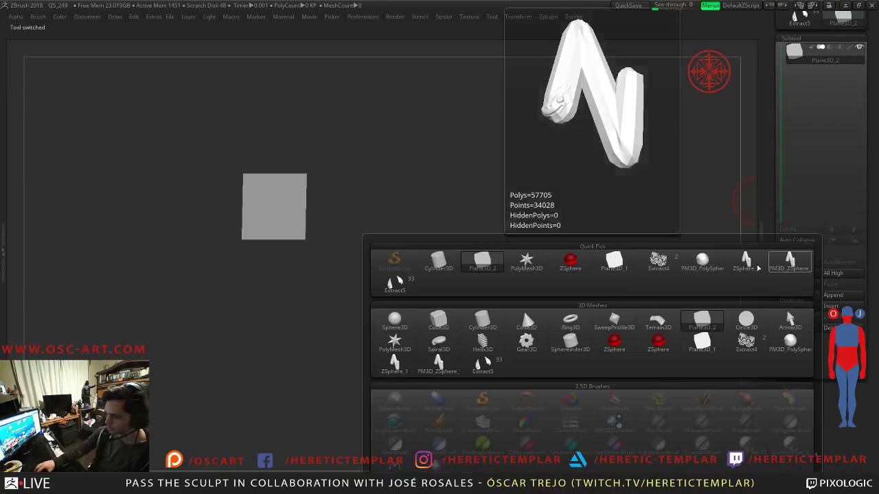
click(393, 283)
Step: Make the appended armour plates the active subtool and show the full interface
drag(452, 319, 483, 285)
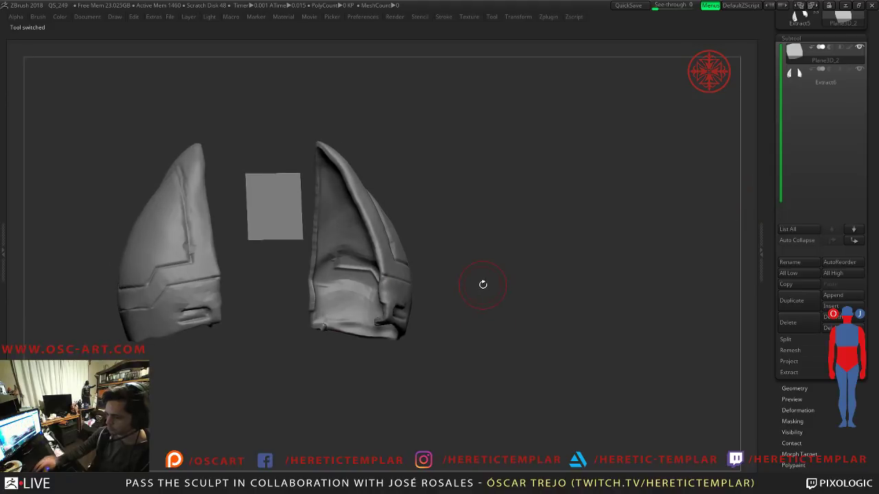
alt+drag(590, 165, 426, 249)
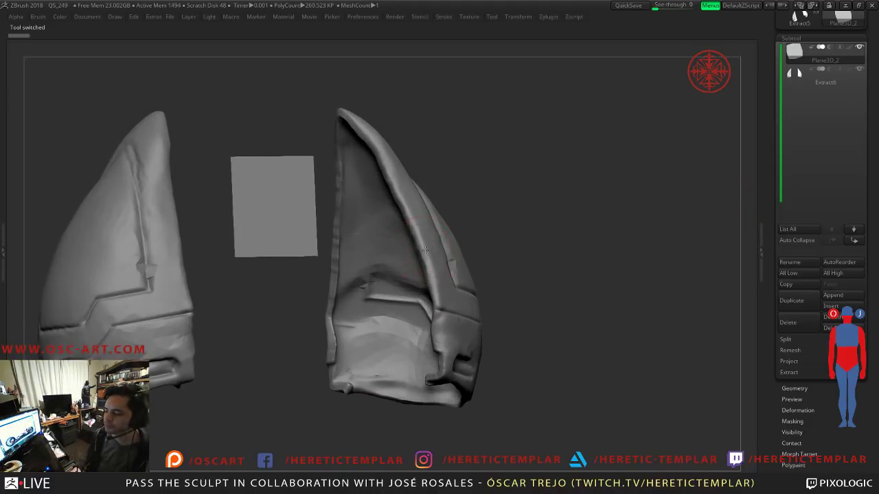
alt+click(426, 250)
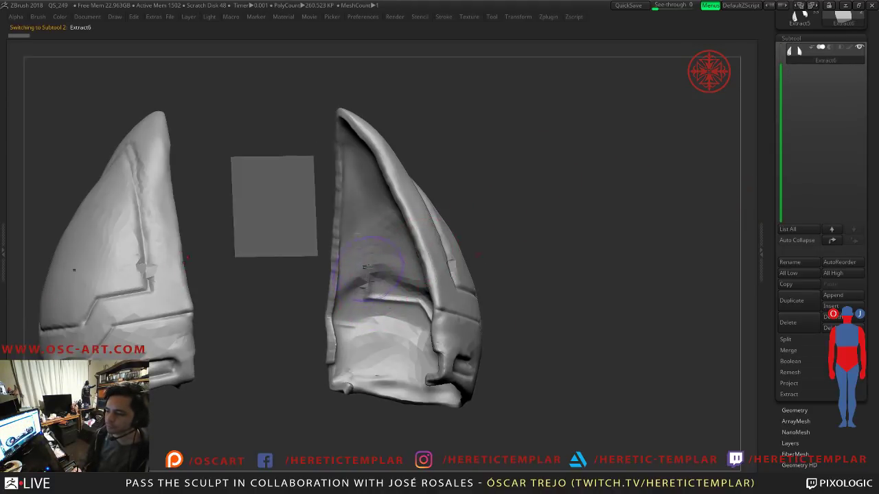
key(Tab)
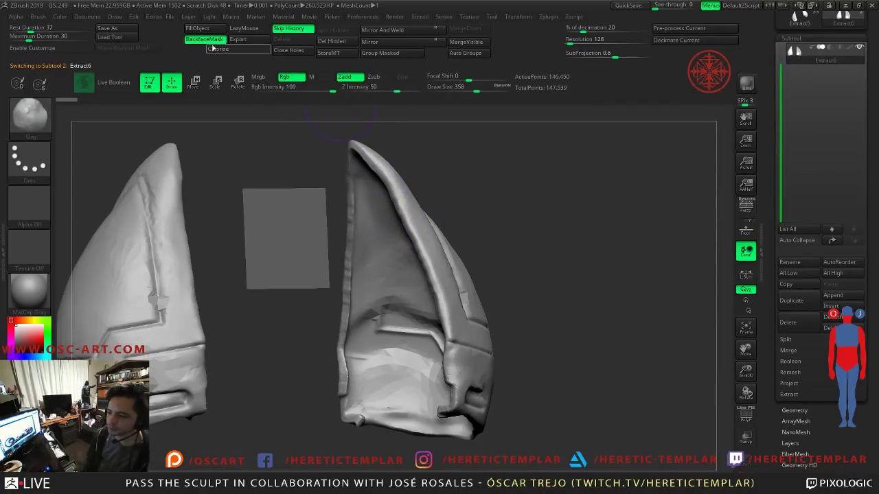
key(Tab)
key(Tab)
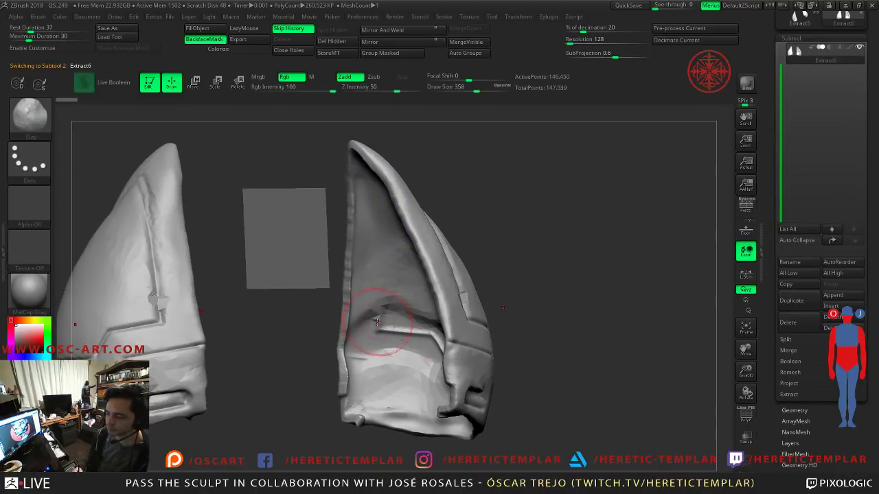
Step: Try to fill the recess on the plate's inner side with the Clay brush while using local symmetry
click(749, 276)
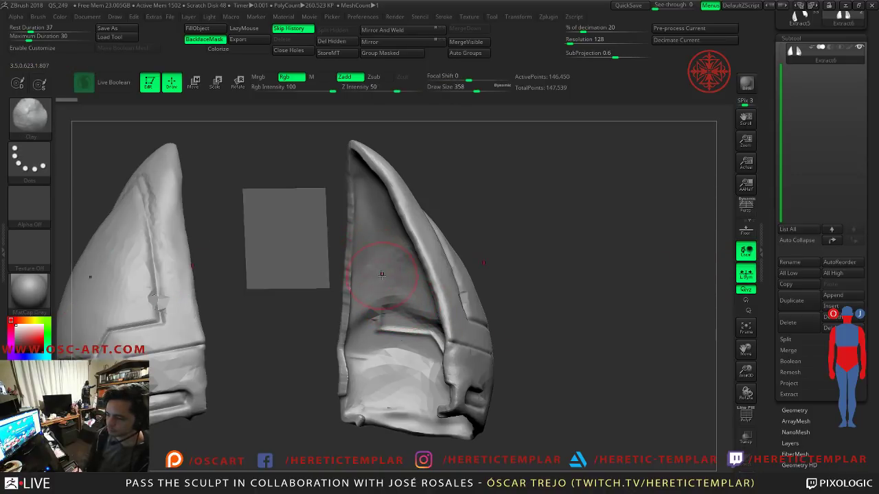
key(shift)
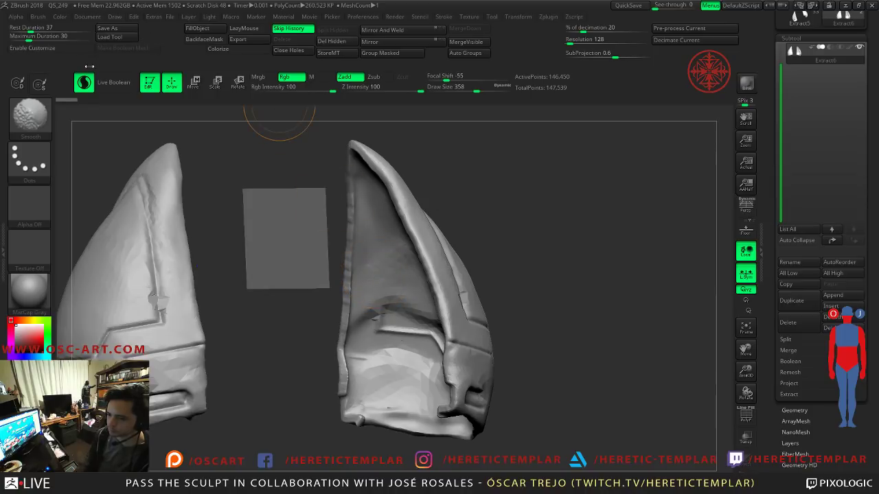
mouse_move(385, 314)
mouse_down()
mouse_move(372, 366)
mouse_move(373, 353)
mouse_up()
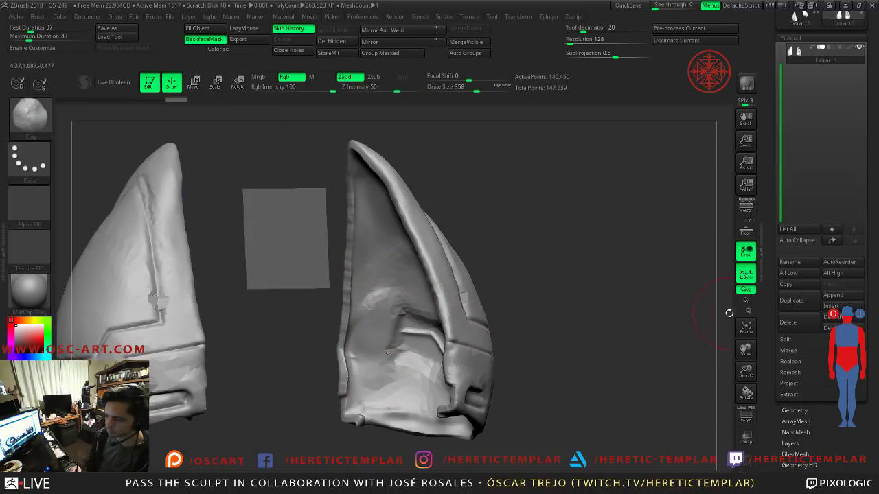
click(747, 276)
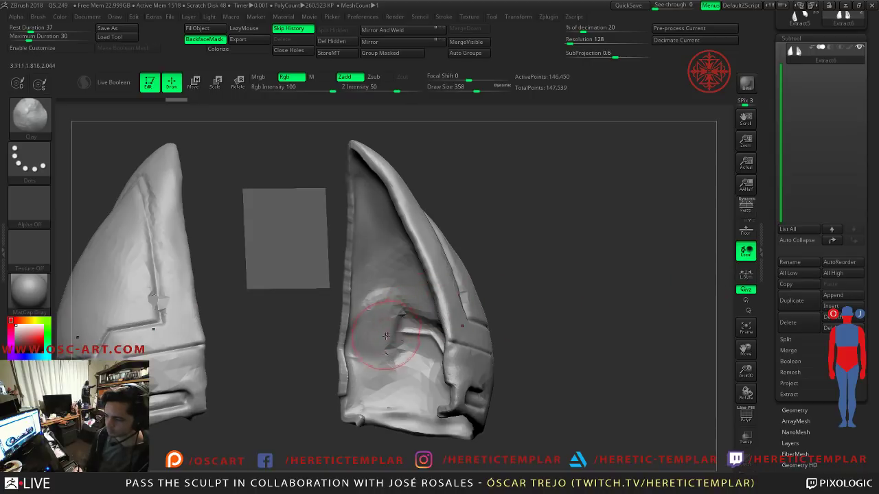
mouse_move(522, 329)
mouse_down()
mouse_move(591, 324)
mouse_move(570, 322)
mouse_up()
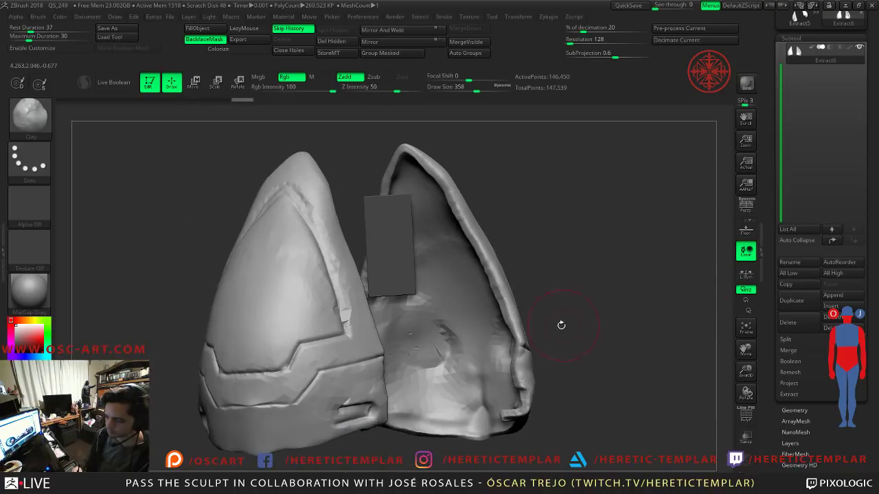
Step: Undo the Clay strokes made inside the armour plates
key(ctrl+z)
key(ctrl+z)
key(ctrl+z)
key(ctrl+z)
key(ctrl+z)
key(ctrl+z)
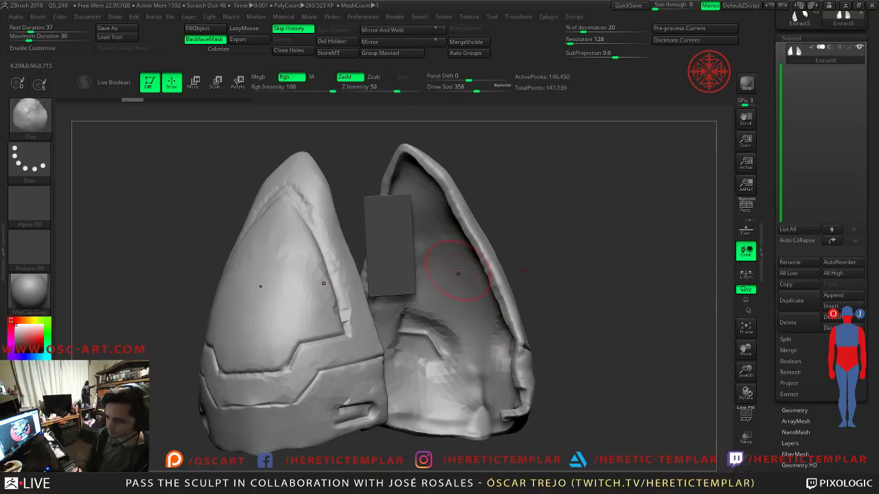
key(ctrl+shift+z)
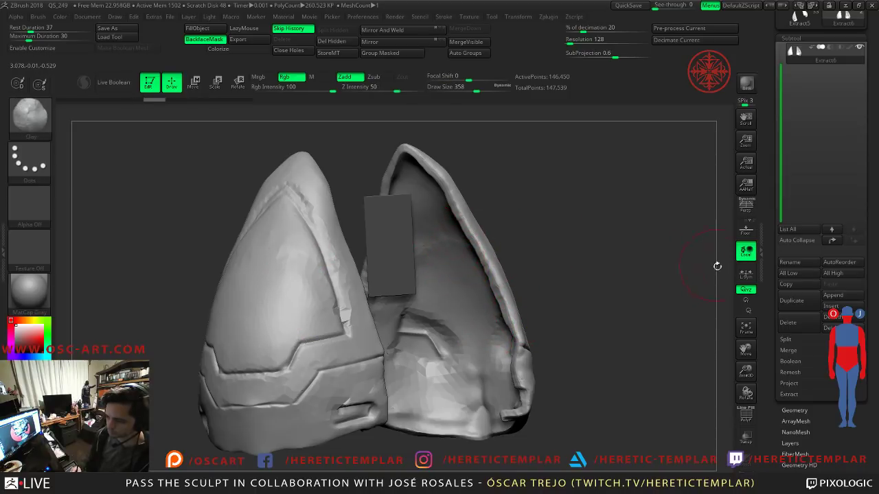
Step: Turn on local symmetry, then fill and smooth the recess inside both plates with the Clay brush at draw sizes up to 437
click(743, 274)
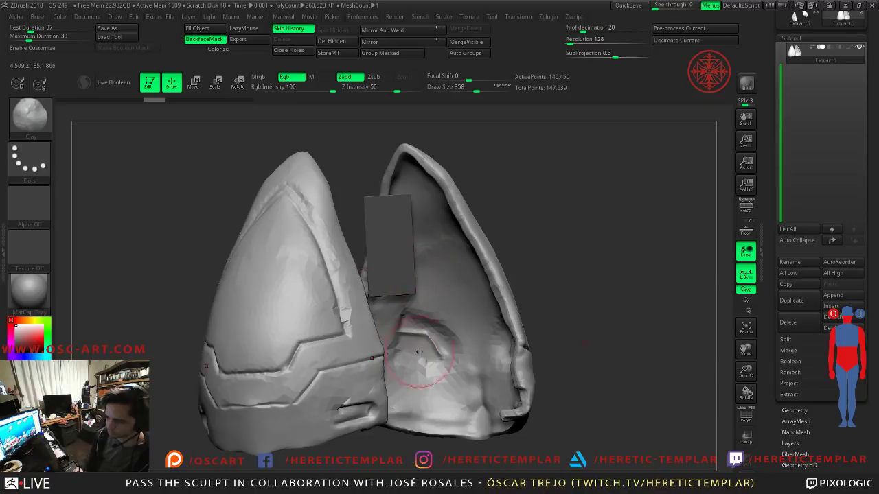
mouse_move(424, 351)
mouse_down()
mouse_move(412, 346)
mouse_move(434, 349)
mouse_move(421, 362)
mouse_move(442, 363)
mouse_move(434, 342)
mouse_move(412, 351)
mouse_move(423, 361)
mouse_move(459, 302)
mouse_move(480, 405)
mouse_move(443, 400)
mouse_move(480, 419)
mouse_move(461, 374)
mouse_up()
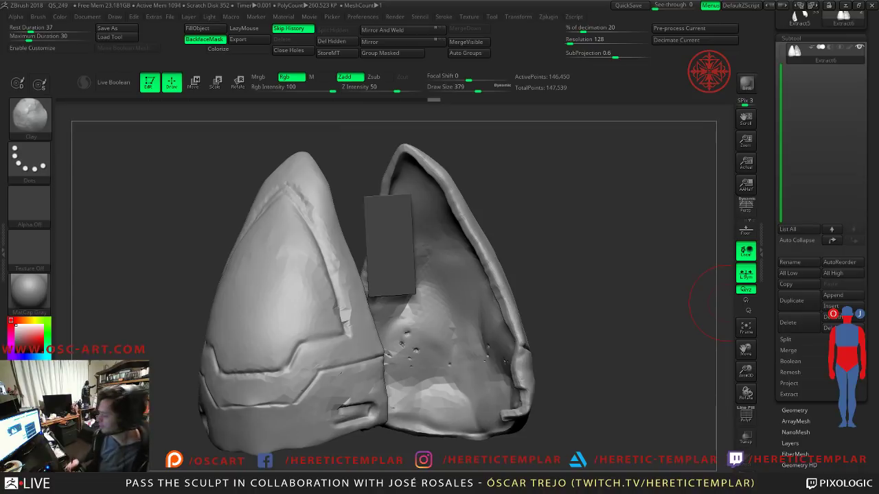
mouse_move(422, 343)
shift+mouse_down()
mouse_move(432, 374)
mouse_move(449, 365)
mouse_move(411, 351)
mouse_move(415, 341)
shift+mouse_up()
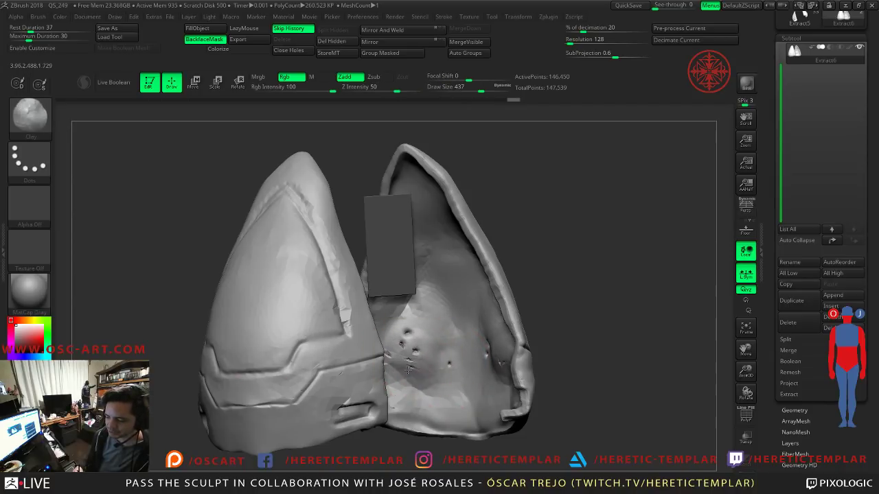
mouse_move(458, 376)
mouse_down()
mouse_move(464, 366)
mouse_move(471, 375)
mouse_move(440, 276)
mouse_move(443, 350)
mouse_up()
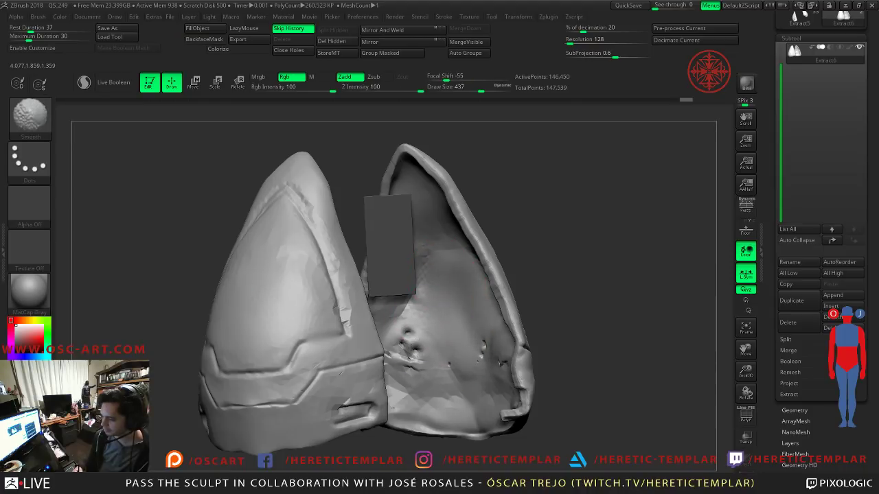
Step: Smooth and build up the inner wall near the plate's lower edge with the draw size at 453
mouse_move(561, 307)
alt+mouse_down()
mouse_move(555, 295)
mouse_move(543, 339)
mouse_move(550, 330)
mouse_move(531, 327)
mouse_move(577, 254)
mouse_move(602, 254)
mouse_move(603, 222)
alt+mouse_up()
key(s)
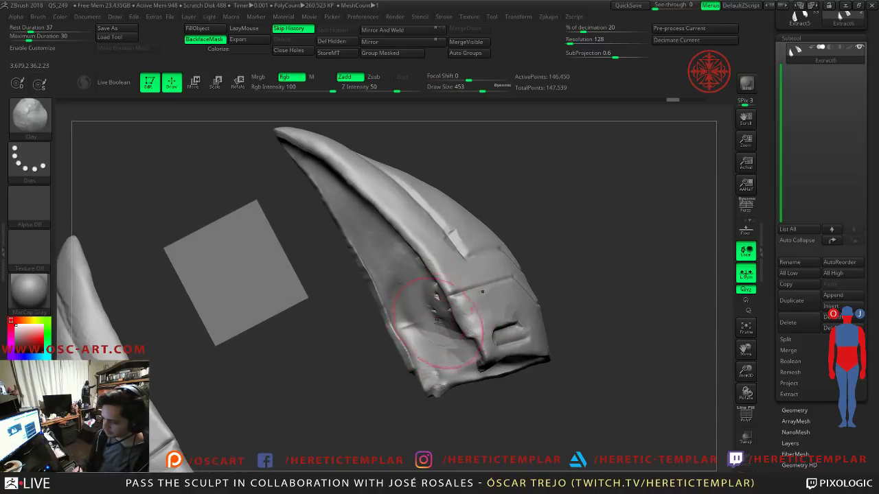
shift+drag(405, 285, 429, 325)
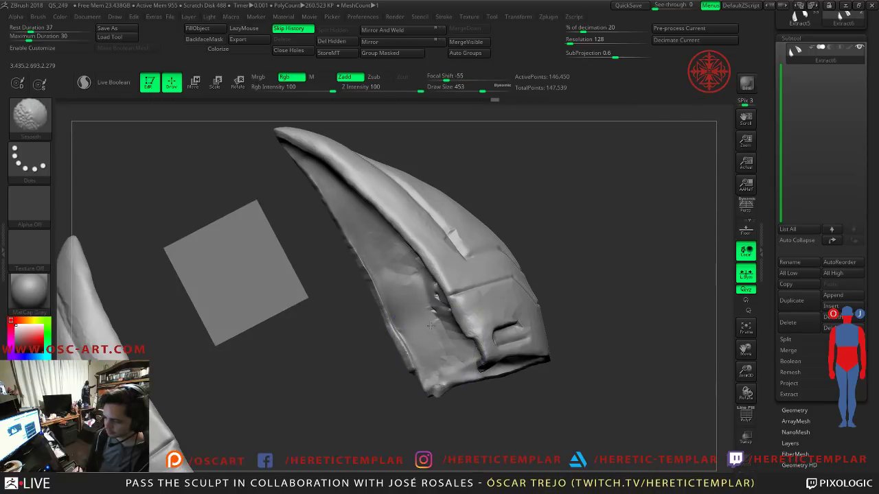
drag(361, 332, 365, 298)
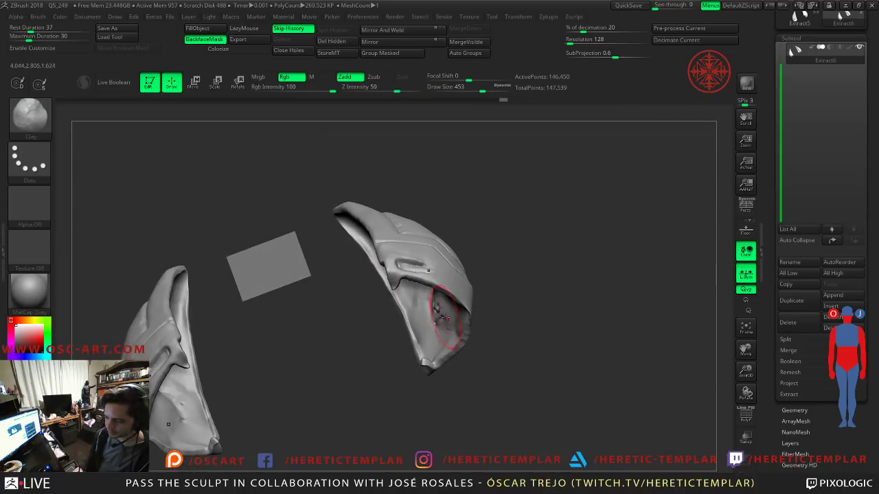
Step: Flatten the inner surface around the pits with the TrimDynamic brush at draw size 484 with backface masking on
drag(550, 313, 562, 291)
key(b)
key(t)
key(d)
key(s)
click(426, 318)
key(ctrl)
click(204, 39)
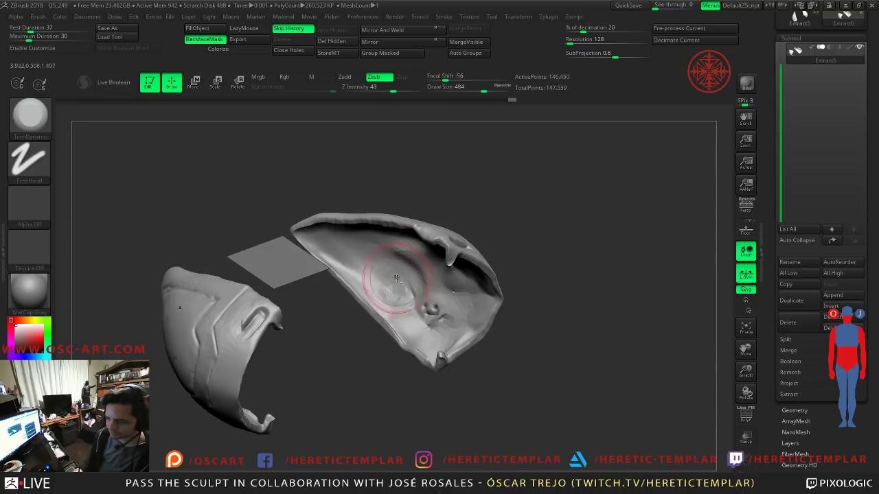
drag(429, 300, 437, 315)
key(ctrl+z)
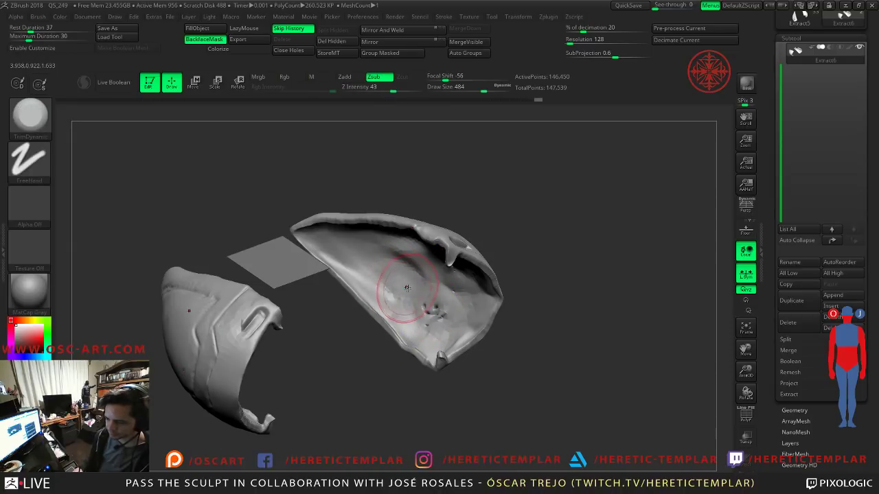
Step: Build up and smooth the inner surfaces of both armour plates with the Clay brush at draw size 484
key(b)
key(c)
key(l)
mouse_move(327, 240)
mouse_down()
mouse_move(378, 252)
mouse_move(324, 240)
mouse_move(385, 280)
mouse_up()
key(ctrl+z)
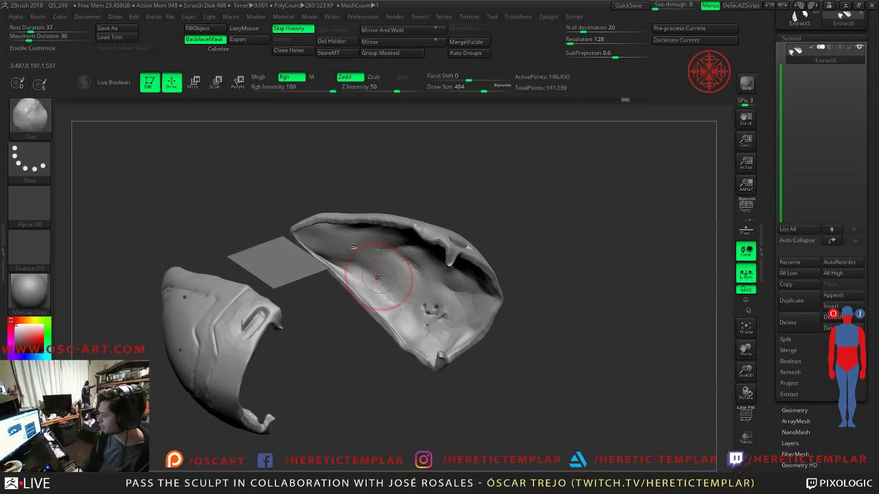
shift+drag(378, 273, 369, 266)
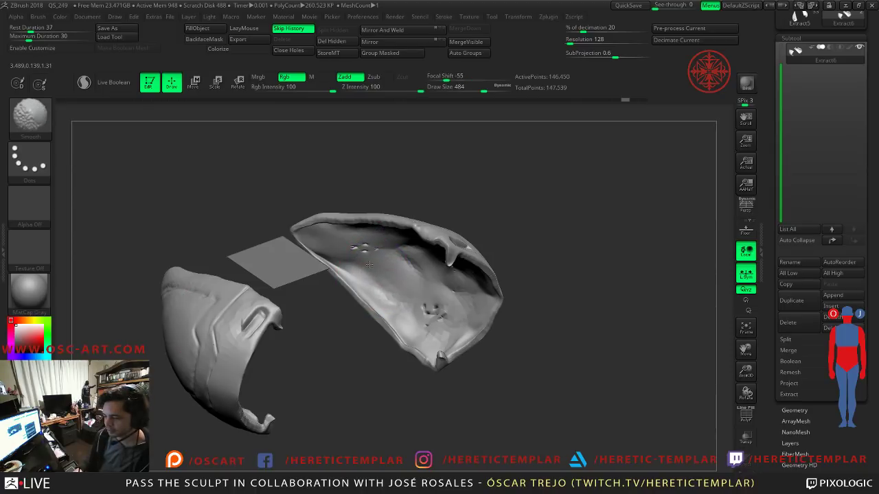
drag(508, 247, 304, 352)
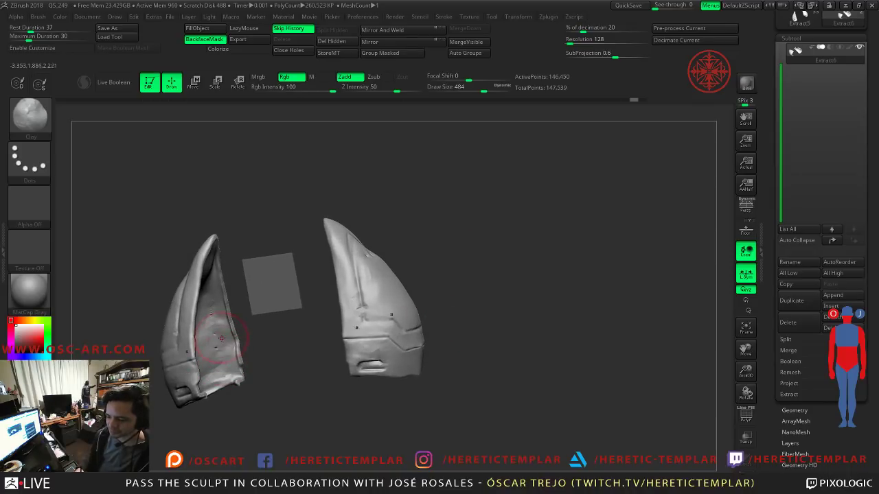
drag(220, 368, 215, 345)
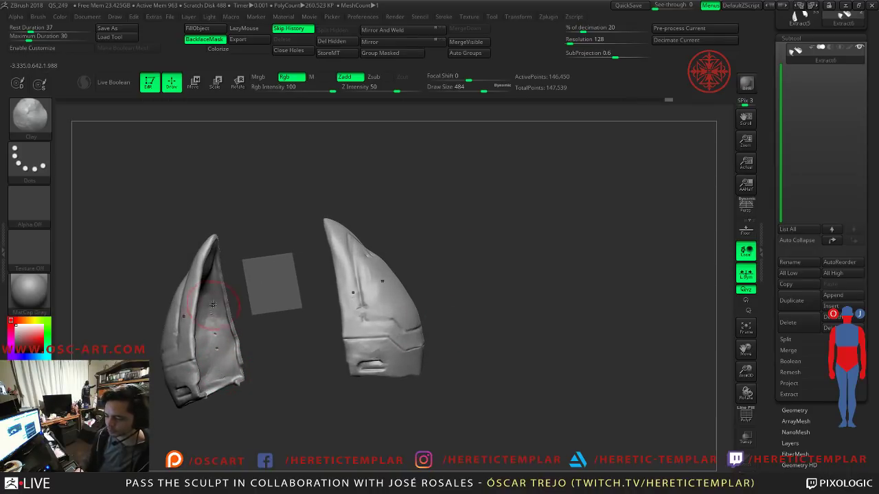
Step: Refine the seam on the plates' outer faces using the DamStandard brush at draw size 239
drag(295, 382, 496, 346)
key(b)
key(d)
key(s)
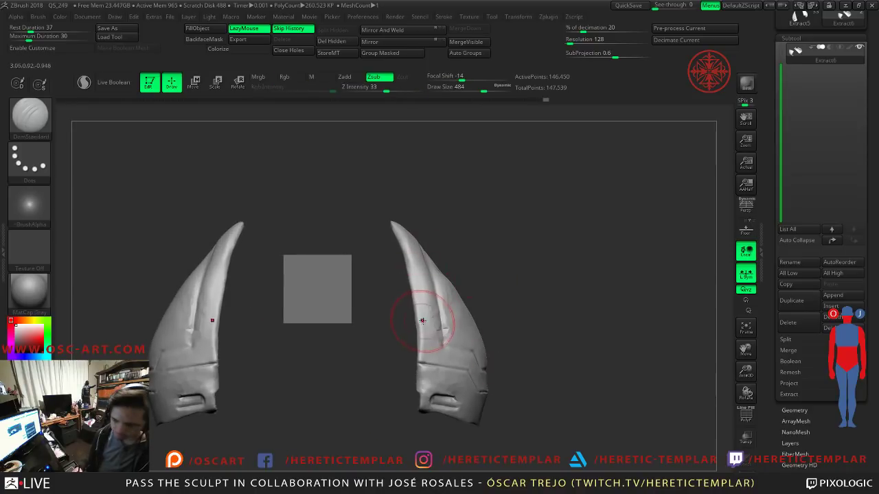
key(s)
drag(443, 349, 433, 351)
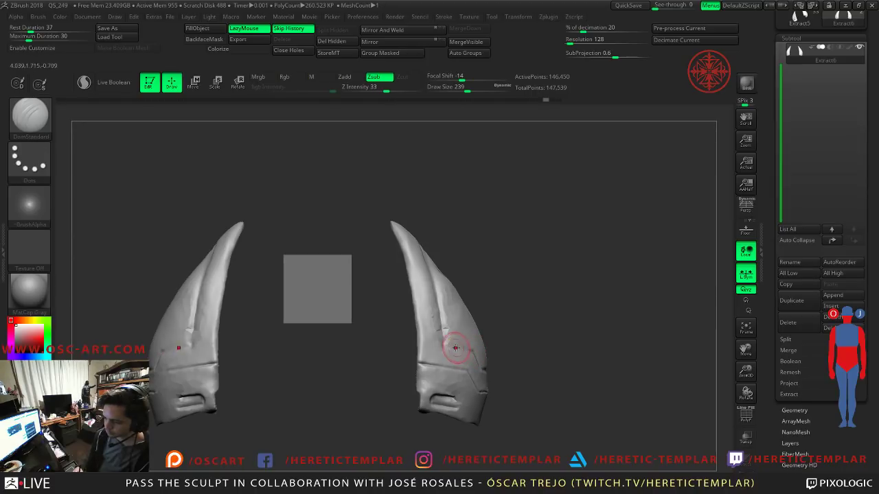
Step: Smooth the pitted spots near the tip on the plates' outer faces and set the draw size to 299
alt+drag(528, 344, 506, 346)
mouse_move(379, 345)
mouse_down()
mouse_move(467, 314)
mouse_move(523, 255)
mouse_up()
key(shift)
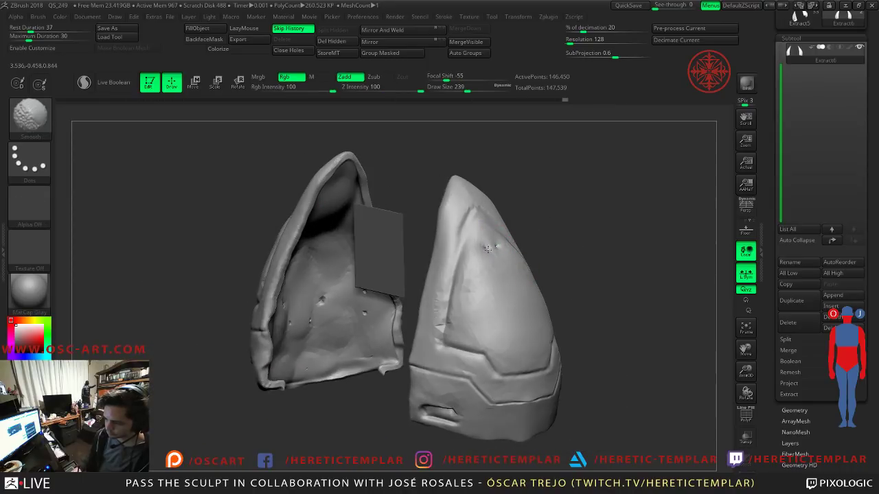
key(shift)
mouse_move(488, 245)
mouse_down()
mouse_move(487, 258)
mouse_move(583, 240)
mouse_move(514, 259)
mouse_move(484, 256)
mouse_move(478, 239)
mouse_up()
key(ctrl)
key(s)
drag(500, 298, 583, 222)
Step: Apply the Remesh By Dynamesh deformer to the armour plates
key(w)
key(space)
click(314, 169)
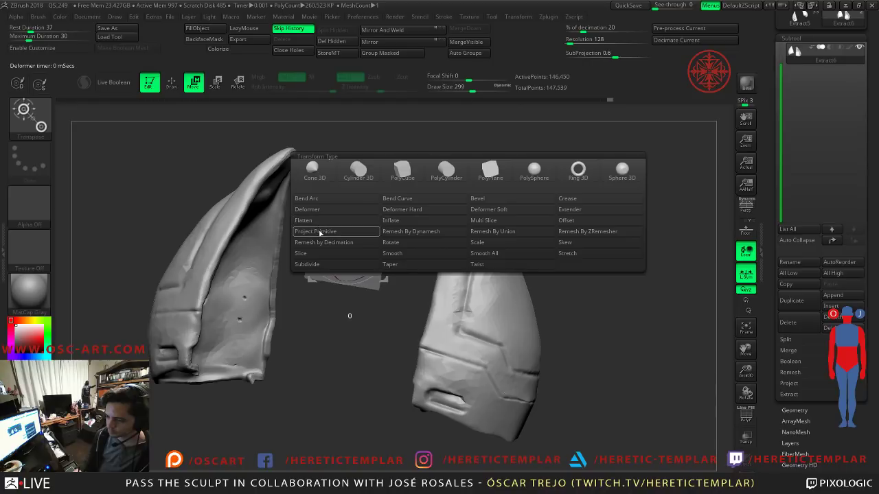
click(393, 235)
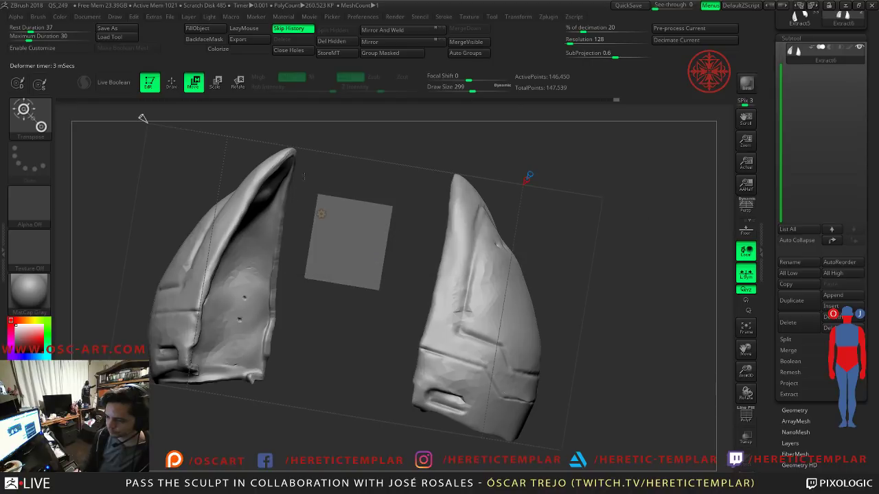
Step: Lower the Dynamesh resolution of the armour plates with the deformer's handles and check the mesh from several angles
drag(143, 119, 129, 106)
alt+drag(127, 213, 160, 227)
drag(248, 178, 237, 157)
drag(171, 201, 431, 258)
drag(171, 167, 233, 171)
drag(302, 316, 335, 329)
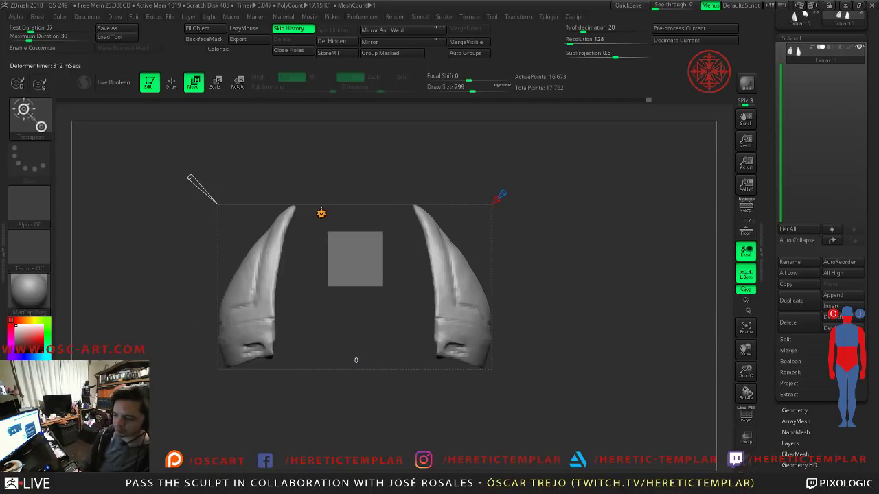
Step: Accept the Remesh By Dynamesh deformer on the armour plates and check their wireframe
click(320, 214)
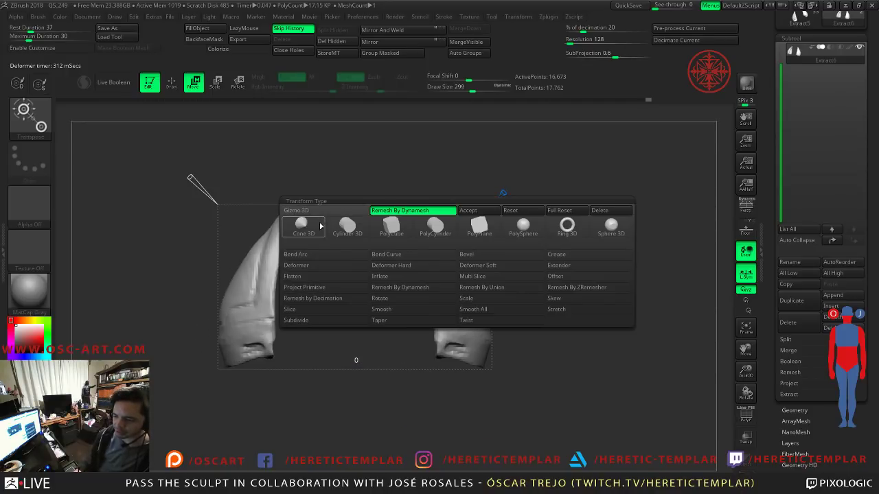
click(489, 226)
key(shift+f)
key(shift+f)
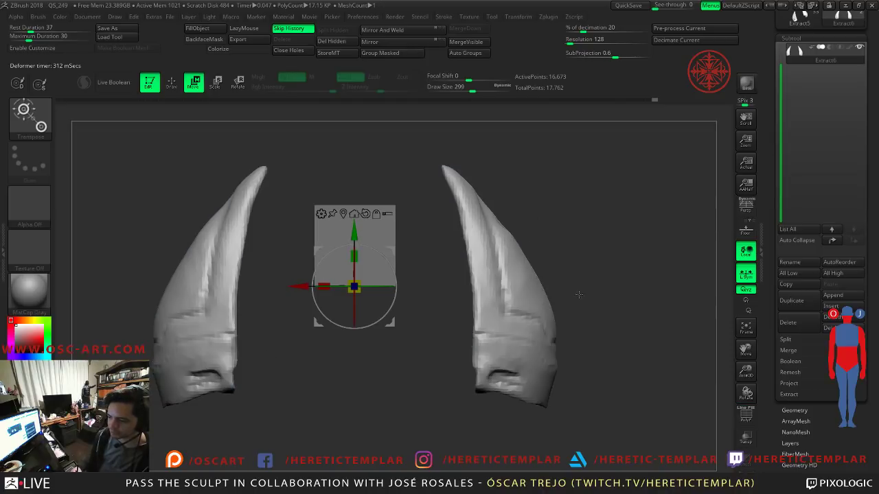
click(809, 410)
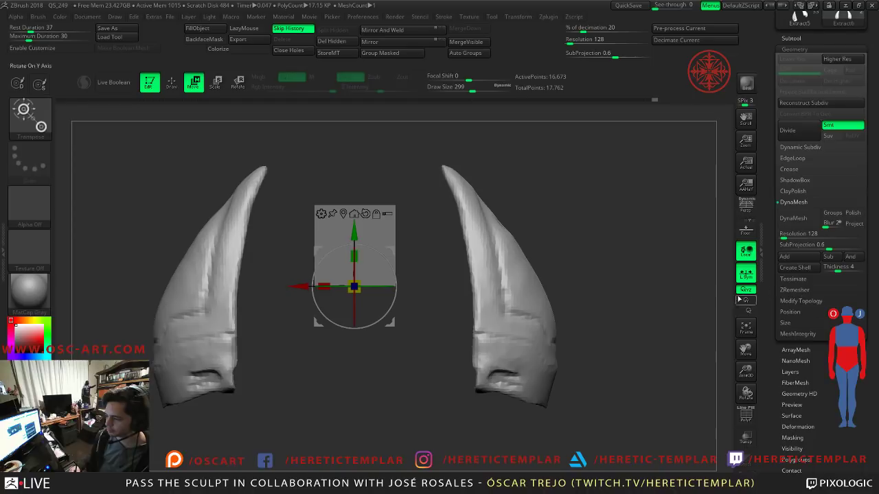
click(321, 213)
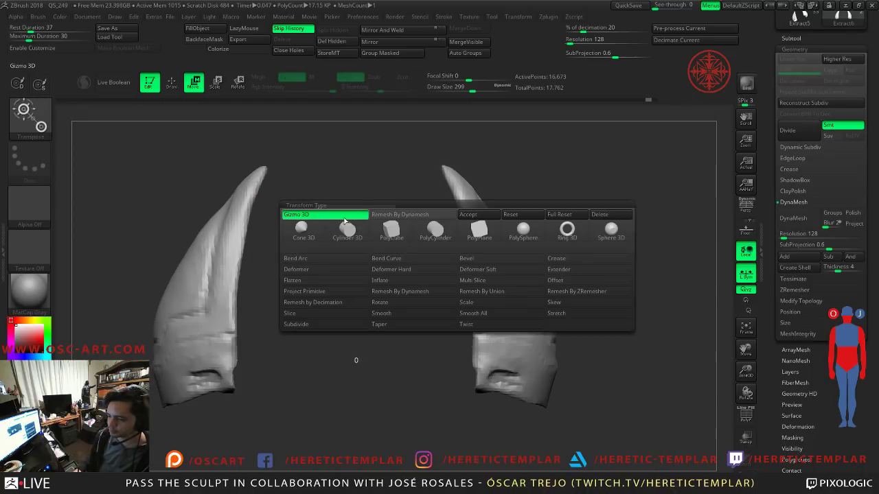
click(467, 214)
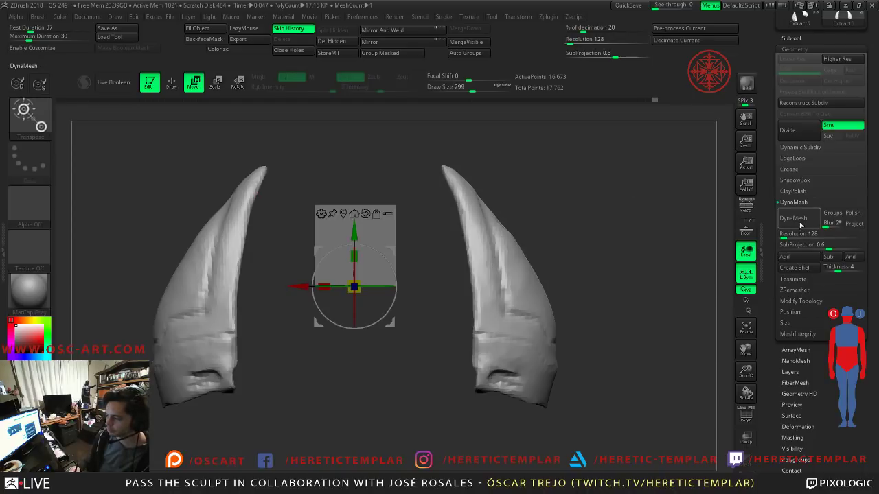
Step: Try remeshing the armour plates with ZRemesher at target polygon count 5 with Adapt turned off
click(794, 291)
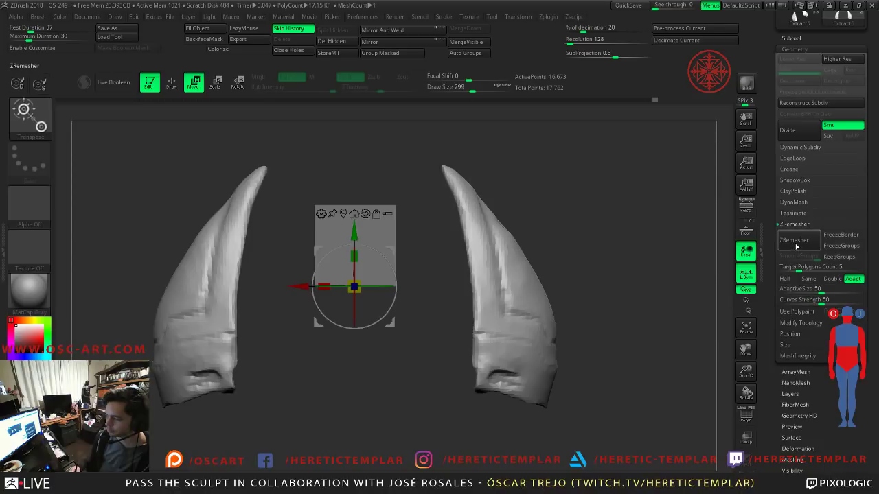
click(852, 279)
click(797, 240)
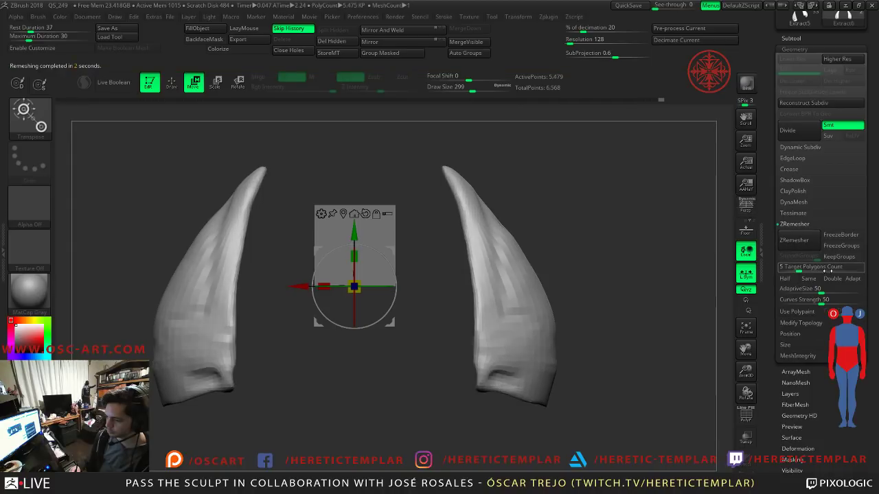
key(ctrl+z)
Step: Remesh the armour plates with ZRemesher at target polygon count 5 with Adapt turned on
click(852, 279)
click(793, 241)
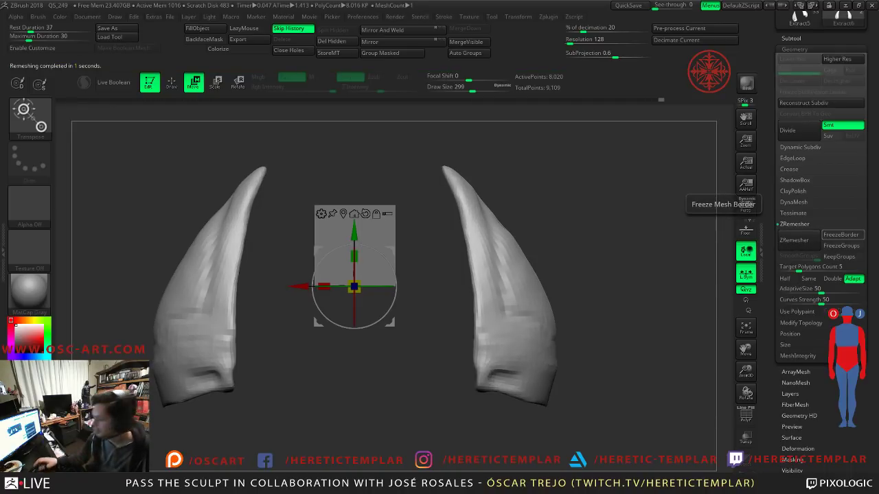
Step: Try smoothing the seam on one plate's outer face at draw size 415 and inspect it from the side
key(s)
key(q)
key(s)
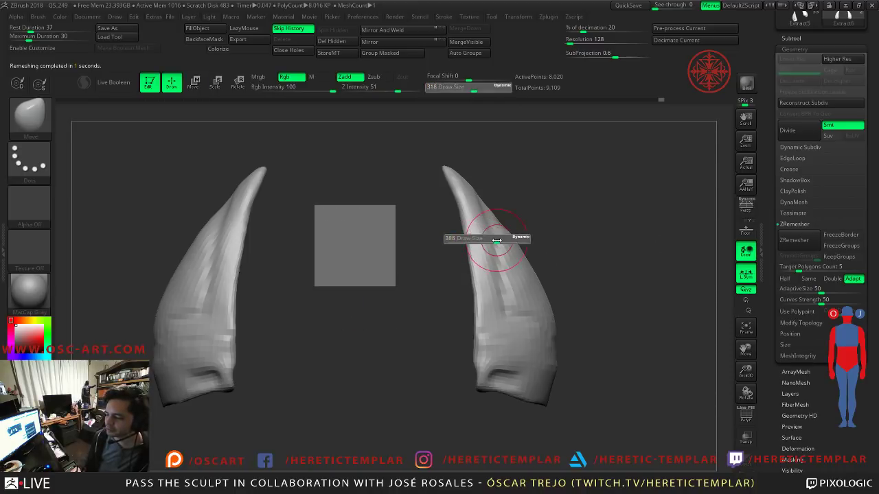
mouse_move(499, 233)
shift+mouse_down()
mouse_move(487, 210)
mouse_move(513, 285)
shift+mouse_up()
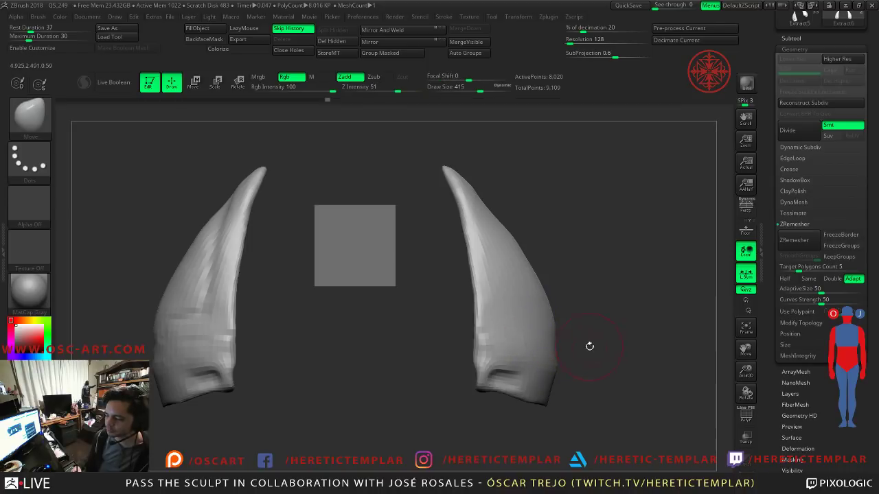
drag(595, 349, 544, 350)
right_drag(545, 351, 581, 347)
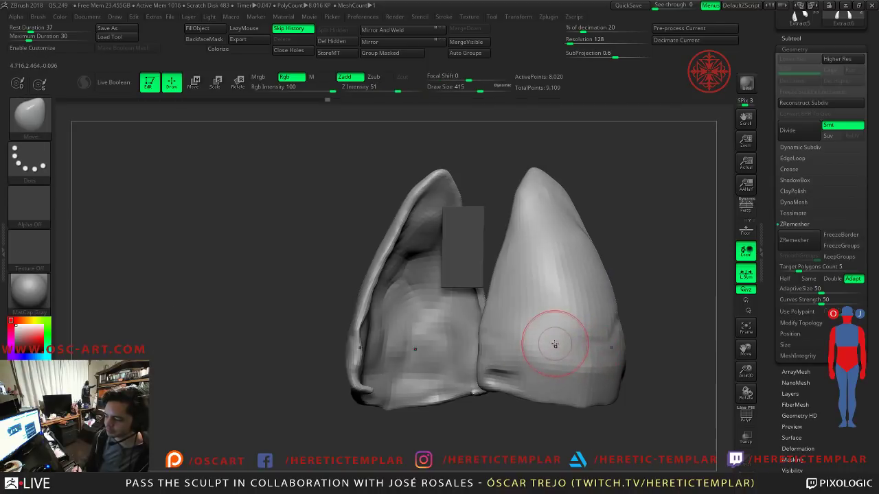
Step: Undo the smoothing on the plate's outer face, stepping back and forth through the history
key(ctrl+z)
key(ctrl+z)
key(ctrl+z)
key(ctrl+z)
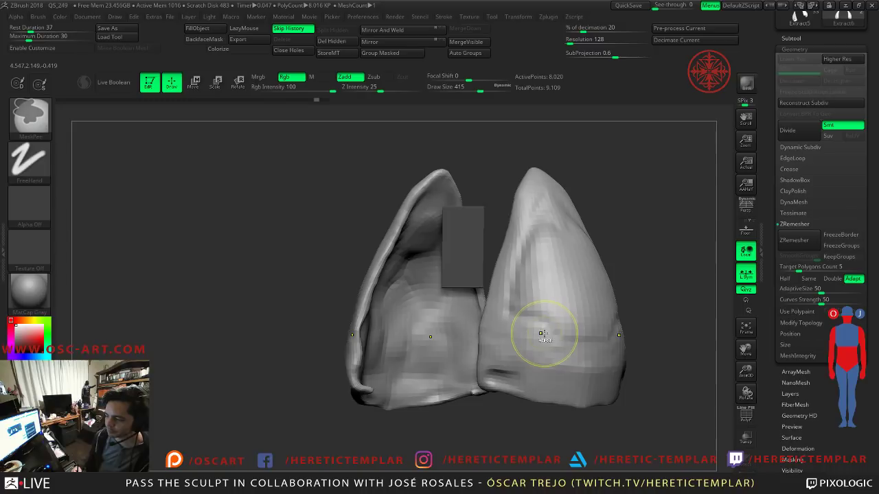
key(ctrl+shift+z)
key(ctrl+shift+z)
key(ctrl+shift+z)
key(ctrl+shift+z)
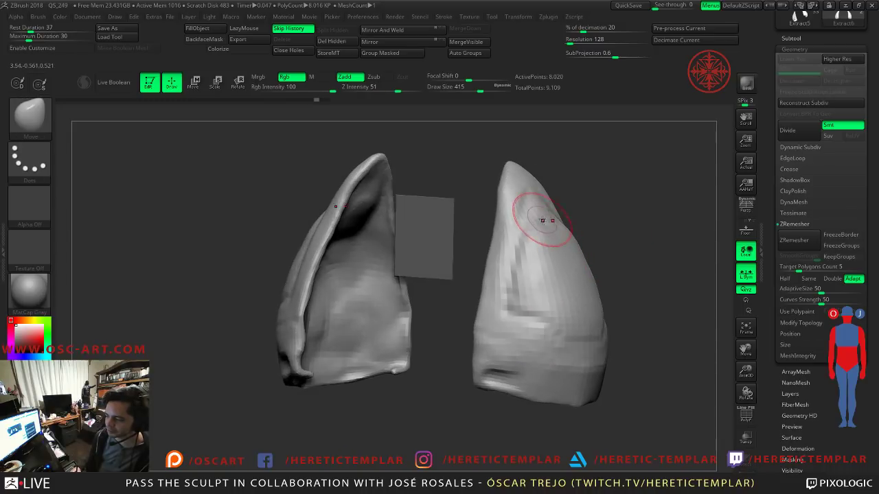
Step: Smooth away the seam and the stepped ridges on the outer faces of both plates, raising the draw size to 593
mouse_move(538, 218)
shift+mouse_down()
mouse_move(523, 249)
mouse_move(518, 305)
shift+mouse_up()
shift+drag(555, 331, 562, 366)
drag(663, 339, 692, 337)
mouse_move(538, 336)
shift+mouse_down()
mouse_move(528, 339)
mouse_move(637, 344)
shift+mouse_up()
right_drag(580, 351, 589, 354)
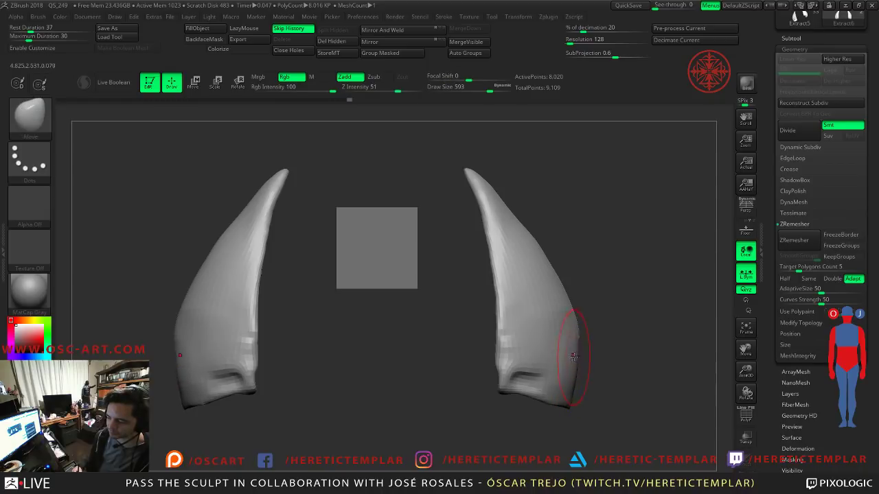
shift+drag(581, 363, 580, 371)
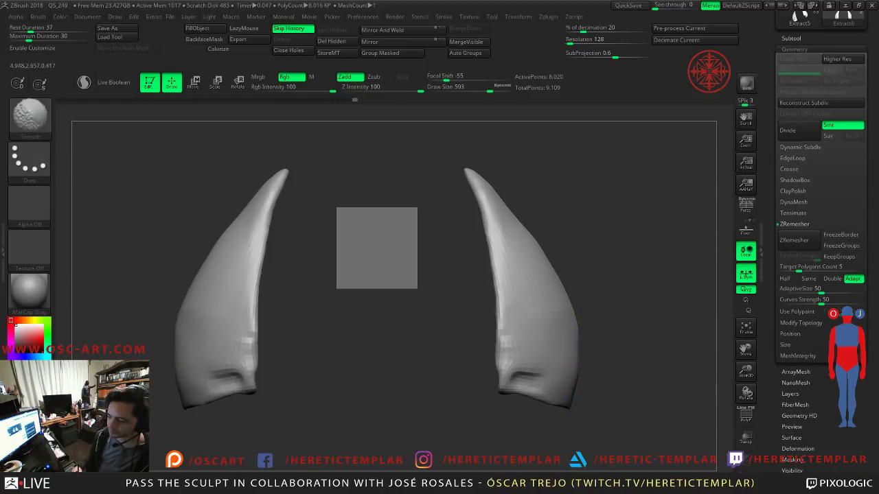
Step: Even out the notch at the lower corner of the armour plates and select the Move brush at draw size 445
mouse_move(616, 325)
alt+mouse_down()
mouse_move(512, 261)
mouse_move(569, 276)
alt+mouse_up()
key(s)
drag(434, 316, 401, 309)
mouse_move(525, 357)
mouse_down()
mouse_move(420, 355)
mouse_move(425, 345)
mouse_move(417, 354)
mouse_move(456, 358)
mouse_move(394, 360)
mouse_up()
key(s)
key(b)
key(c)
key(l)
key(b)
key(m)
key(v)
key(s)
mouse_move(523, 317)
alt+mouse_down()
mouse_move(521, 249)
mouse_move(542, 245)
mouse_move(522, 250)
alt+mouse_up()
Step: Try to trim the inner edge of the armour plates with the ClipCurve brush
click(42, 121)
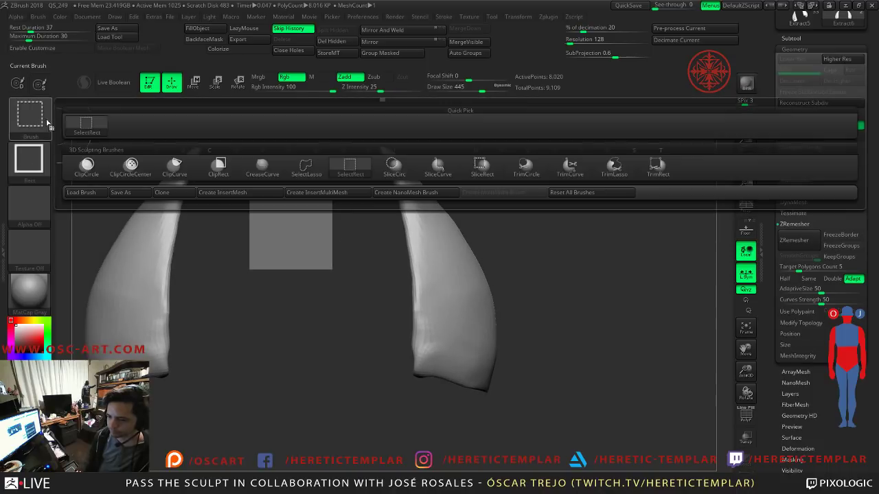
ctrl+shift+click(178, 169)
alt+drag(351, 310, 345, 346)
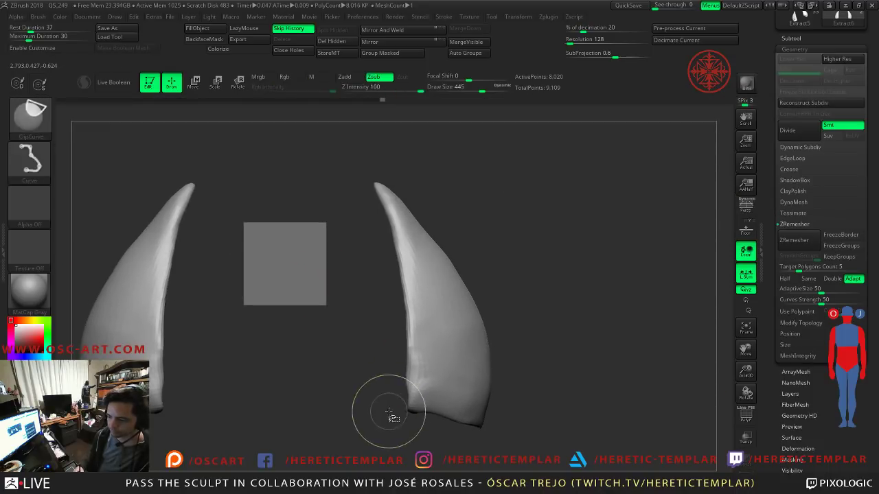
key(ctrl+shift)
mouse_move(411, 321)
ctrl+shift+mouse_down()
mouse_move(407, 271)
mouse_move(409, 292)
ctrl+shift+mouse_up()
key(ctrl+z)
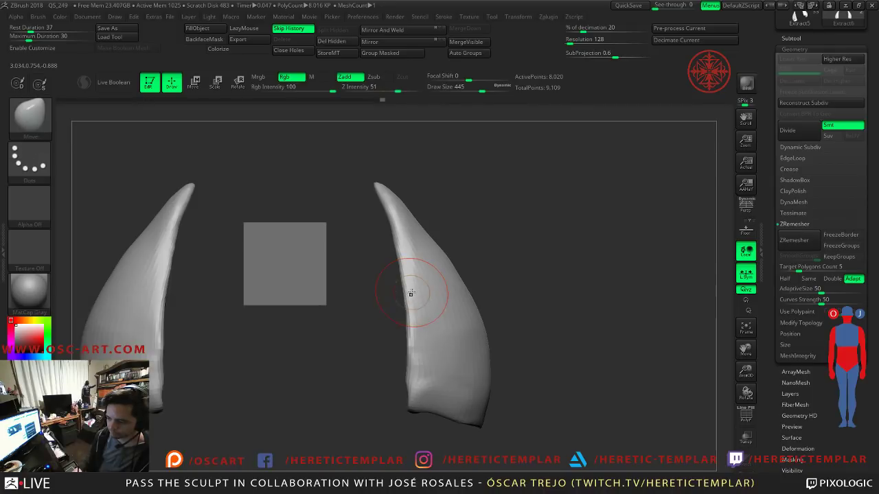
Step: Set the draw size to 593 and remesh the armour plates with ZRemesher using the Half option
key(s)
click(417, 229)
click(786, 279)
click(793, 240)
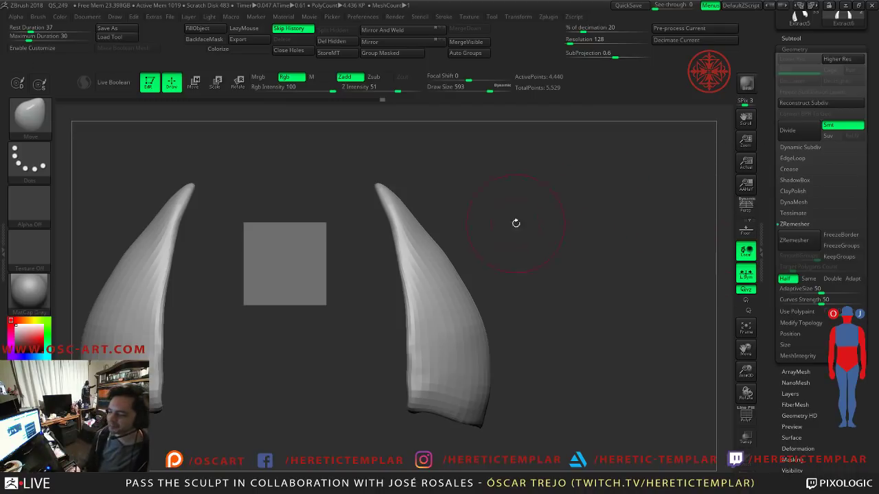
Step: Delete the Plane3D_2 subtool so that only the armour plates are left in the tool
alt+click(317, 248)
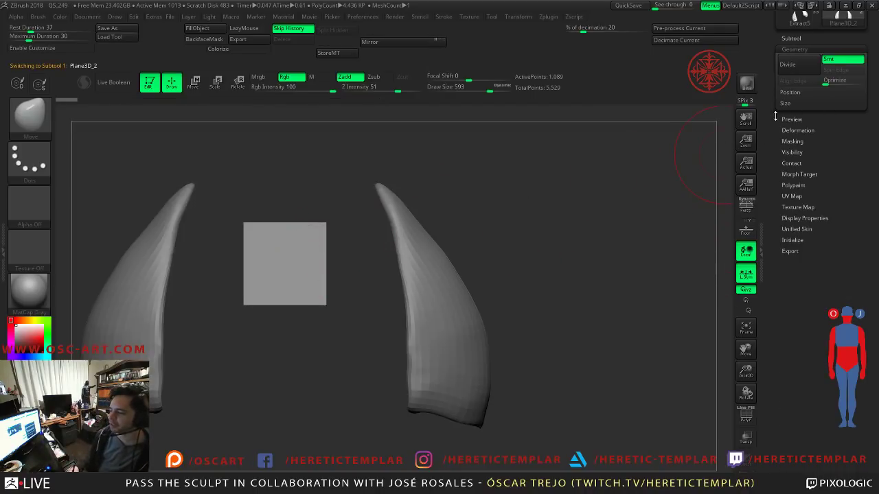
drag(778, 118, 786, 202)
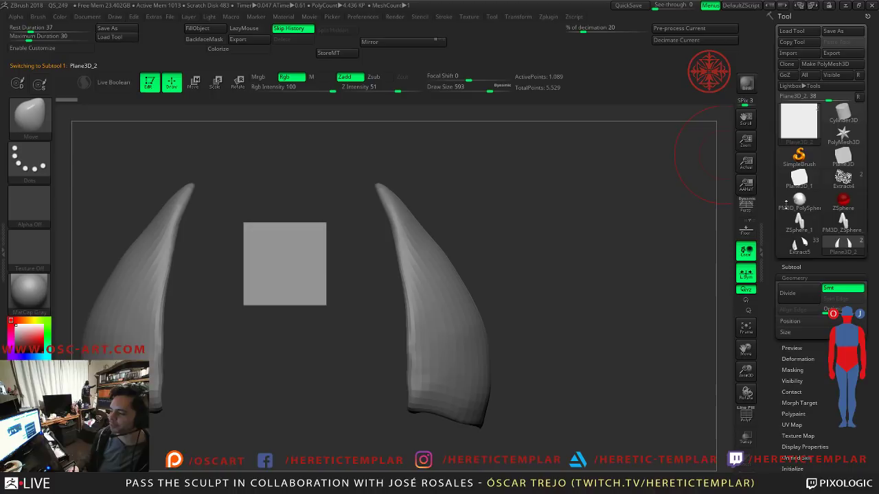
click(805, 270)
click(824, 302)
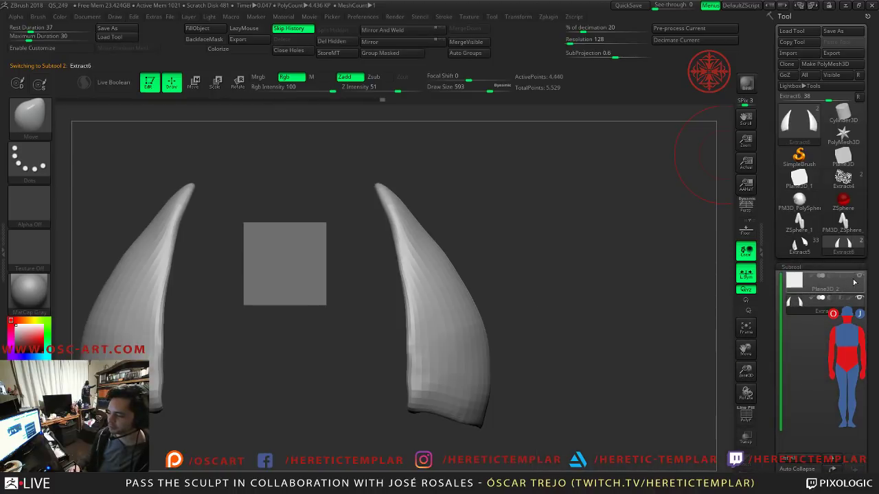
click(859, 277)
click(798, 283)
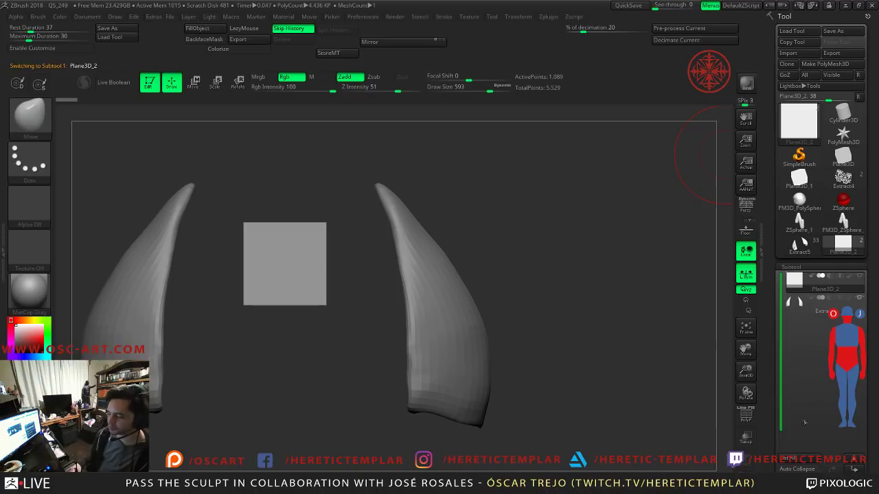
drag(772, 437, 794, 353)
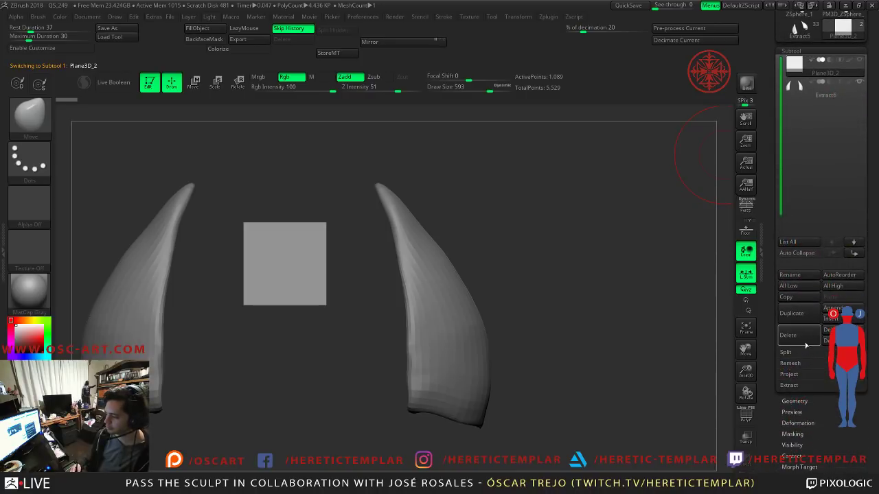
click(807, 340)
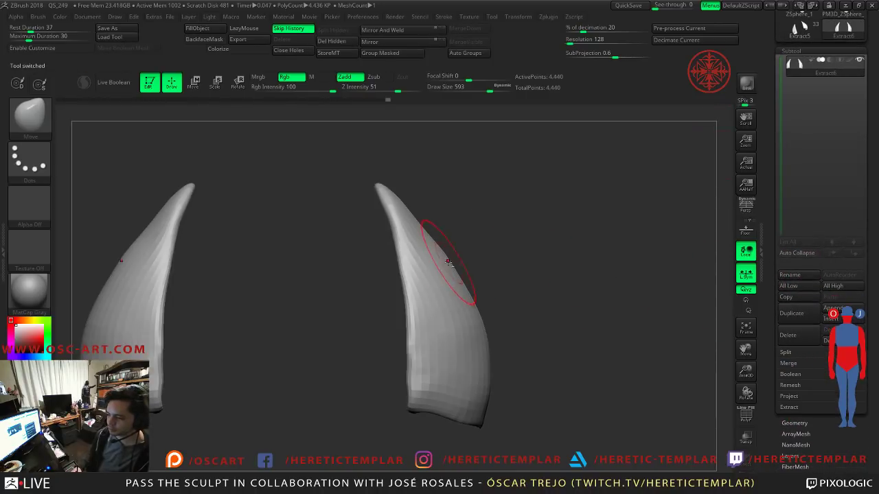
Step: Adjust the curvature of the plates' outer faces with the Move brush, enlarging the draw size to 899
key(s)
mouse_move(427, 252)
mouse_down()
mouse_move(440, 232)
mouse_move(412, 220)
mouse_move(440, 261)
mouse_move(426, 309)
mouse_move(445, 344)
mouse_up()
key(s)
scroll(461, 231, down, 2)
mouse_move(325, 335)
mouse_down()
mouse_move(343, 343)
mouse_move(333, 353)
mouse_move(353, 323)
mouse_up()
key(w)
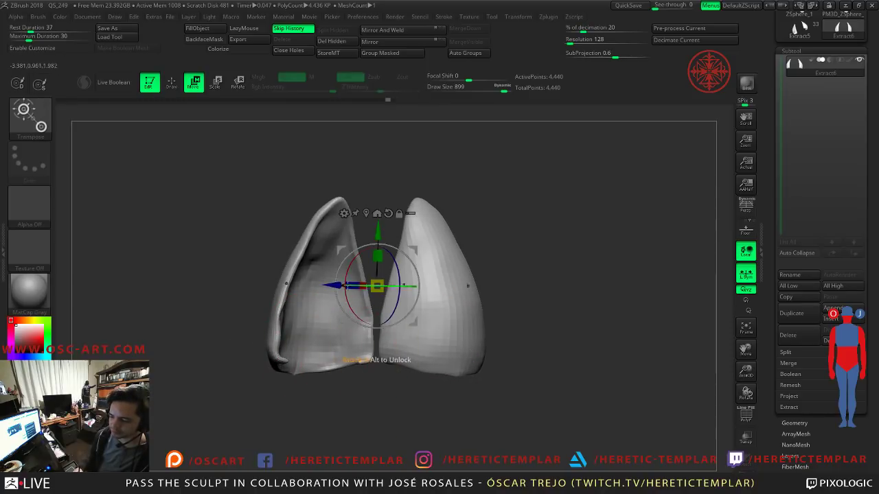
click(344, 213)
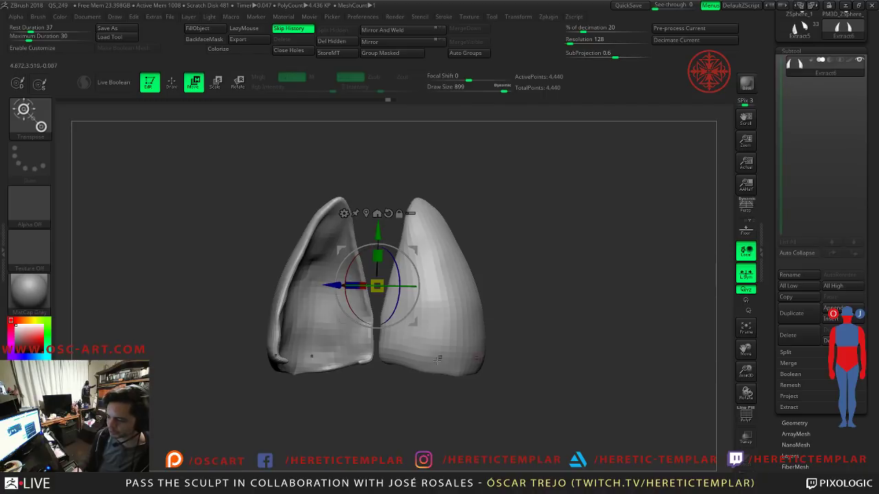
drag(404, 295, 561, 178)
Step: Set the Move brush's draw size to 724 and refine the outer contour of the armour plates
key(q)
key(s)
click(490, 236)
key(s)
key(s)
drag(516, 212, 556, 261)
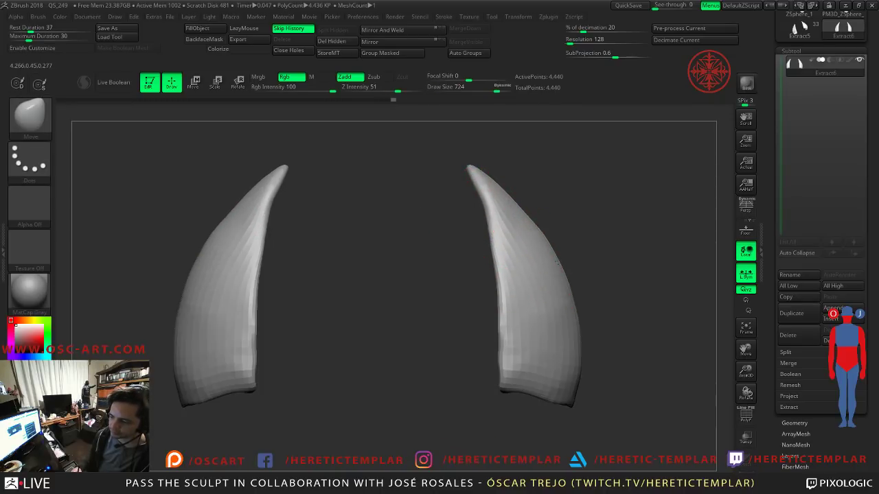
Step: Preview the armour plates with Dynamic Subdiv, choosing to always auto-activate it
key(d)
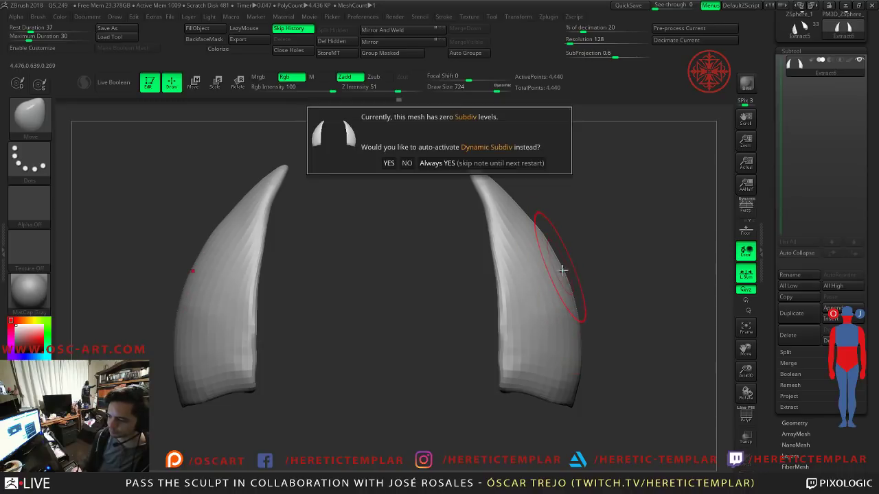
click(484, 167)
alt+drag(611, 390, 447, 171)
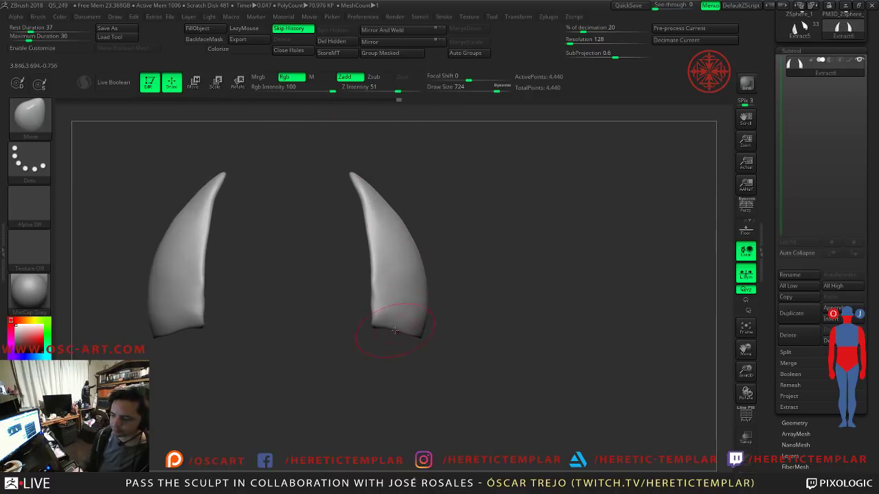
Step: Try to clip the armour plates along their base with the ClipCurve brush
mouse_move(201, 256)
alt+mouse_down()
mouse_move(206, 227)
mouse_move(227, 288)
mouse_move(280, 202)
mouse_move(178, 350)
alt+mouse_up()
key(ctrl+z)
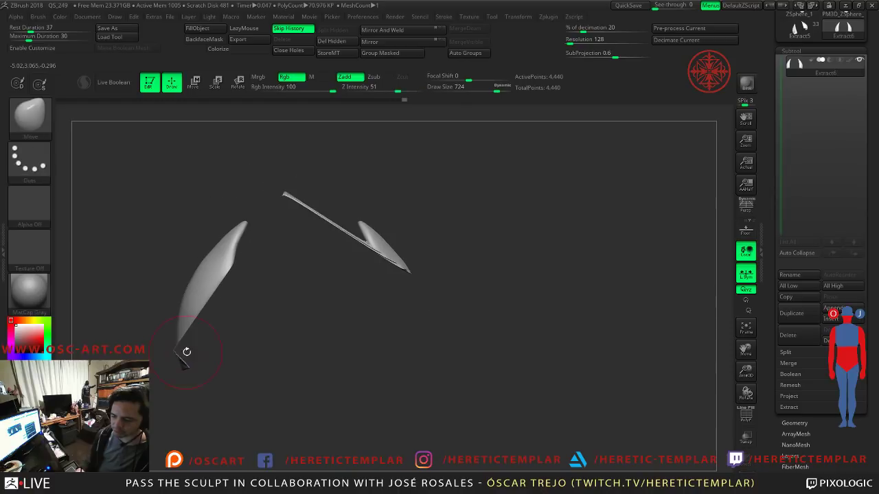
mouse_move(381, 376)
ctrl+shift+mouse_down()
mouse_move(377, 210)
mouse_move(371, 226)
mouse_move(333, 165)
mouse_move(412, 175)
mouse_move(461, 196)
ctrl+shift+mouse_up()
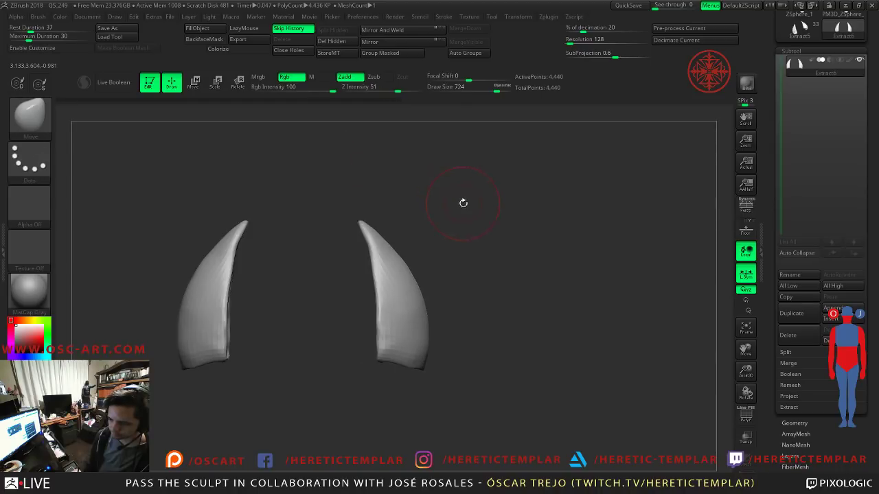
Step: Display the plates' wireframe, isolate one plate with the SelectRect brush and bring both plates back into view
key(shift+f)
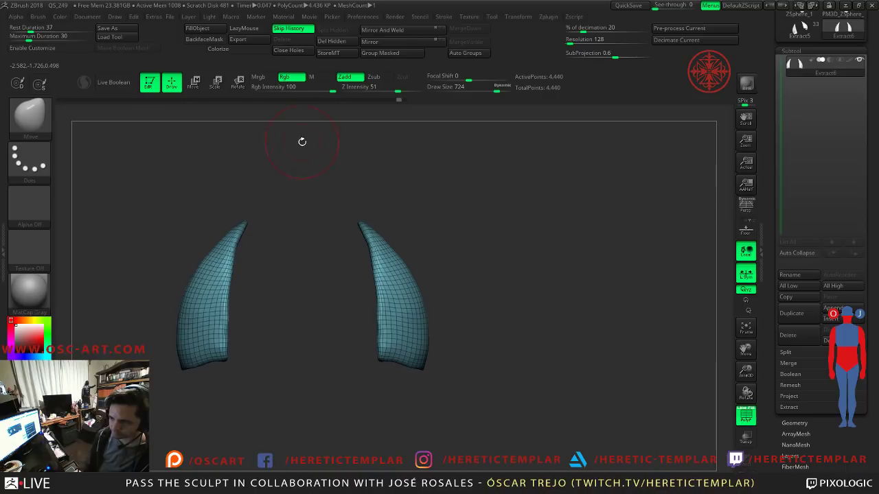
ctrl+shift+click(31, 117)
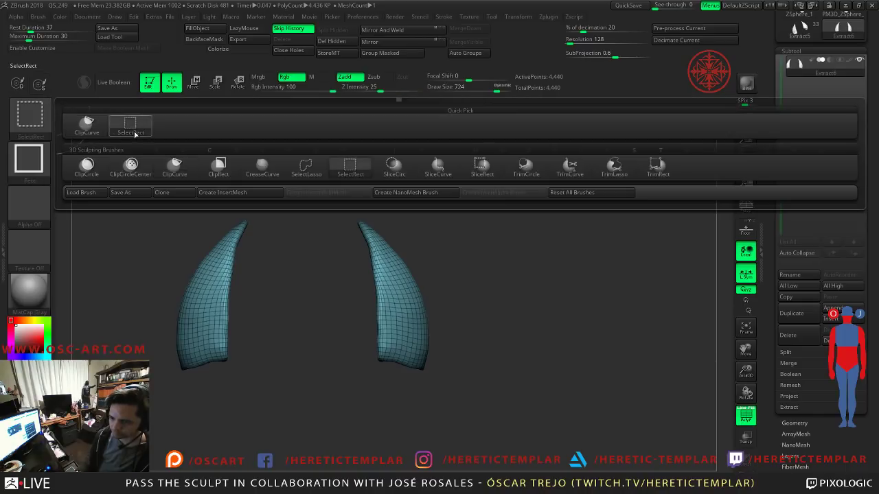
click(133, 129)
ctrl+shift+drag(291, 198, 142, 380)
ctrl+shift+click(281, 340)
alt+drag(473, 347, 491, 382)
mouse_move(484, 416)
alt+mouse_down()
mouse_move(486, 340)
mouse_move(68, 314)
alt+mouse_up()
ctrl+shift+click(335, 318)
Step: Try another ClipCurve cut across the base of the armour plates
click(30, 113)
click(86, 123)
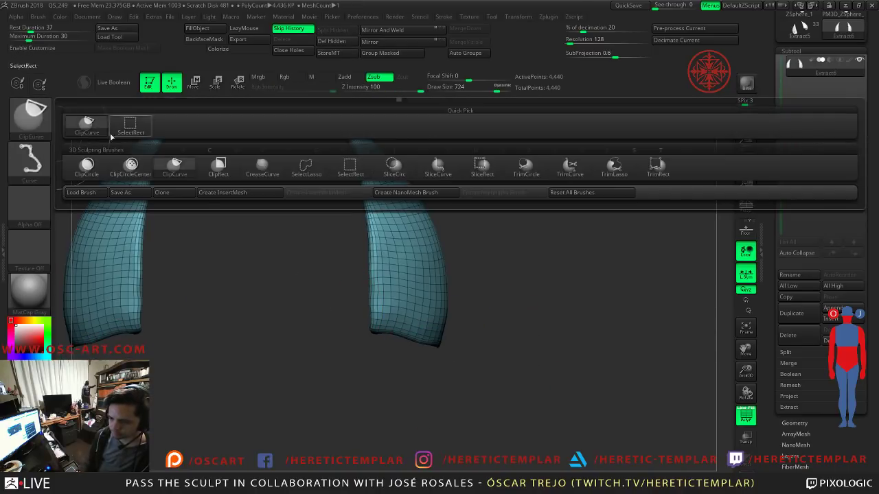
mouse_move(486, 354)
ctrl+shift+mouse_down()
mouse_move(317, 341)
mouse_move(313, 311)
mouse_move(340, 296)
mouse_move(357, 328)
mouse_move(330, 328)
ctrl+shift+mouse_up()
key(ctrl)
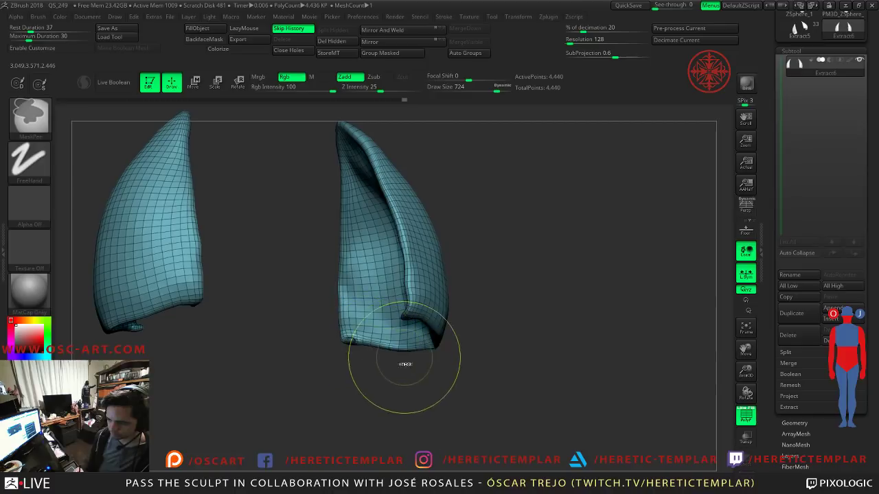
drag(399, 362, 465, 355)
key(ctrl)
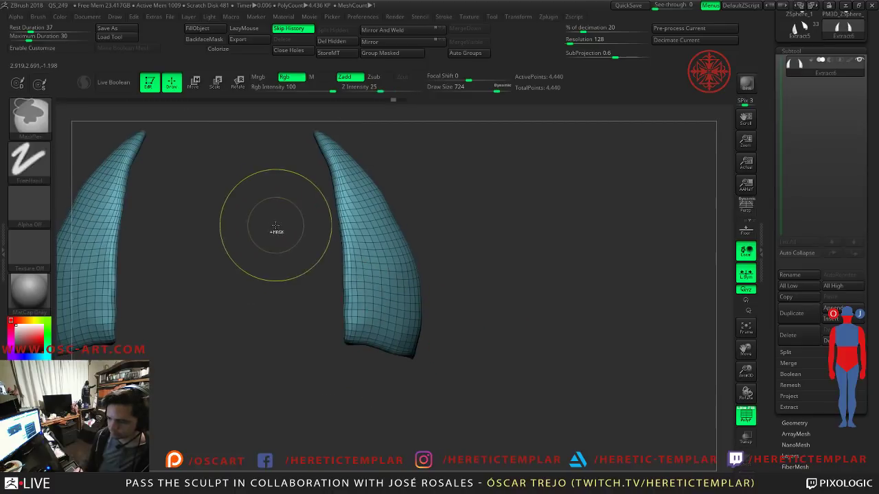
key(ctrl+shift)
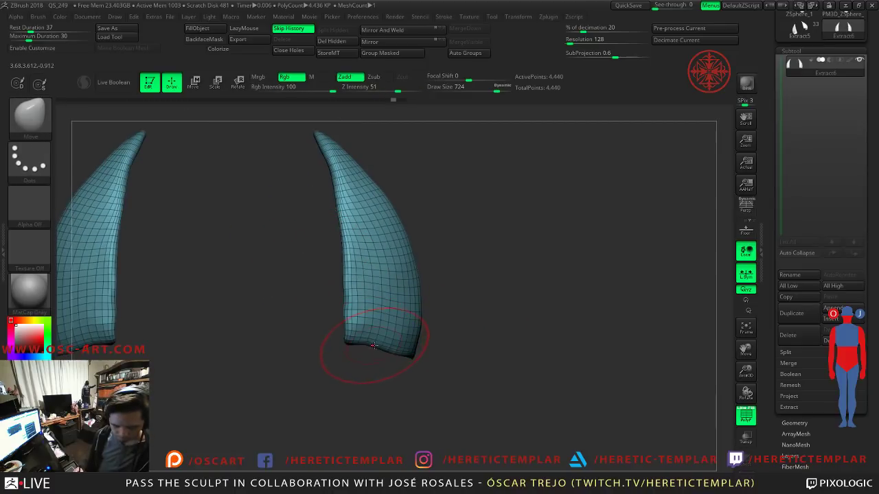
Step: Straighten the plates' base with the Move Topological brush at draw size 517, smoothing the base corner and inner edge
key(b)
key(m)
key(t)
key(shift)
drag(382, 94, 369, 90)
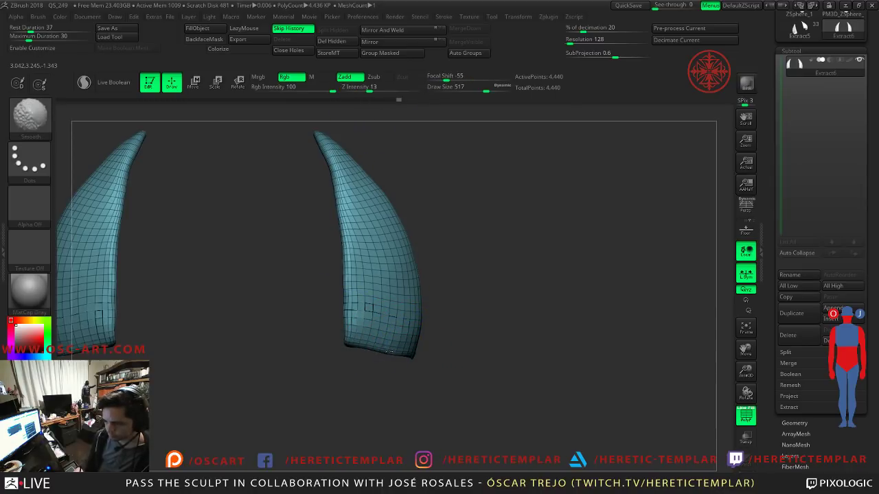
shift+drag(406, 360, 420, 364)
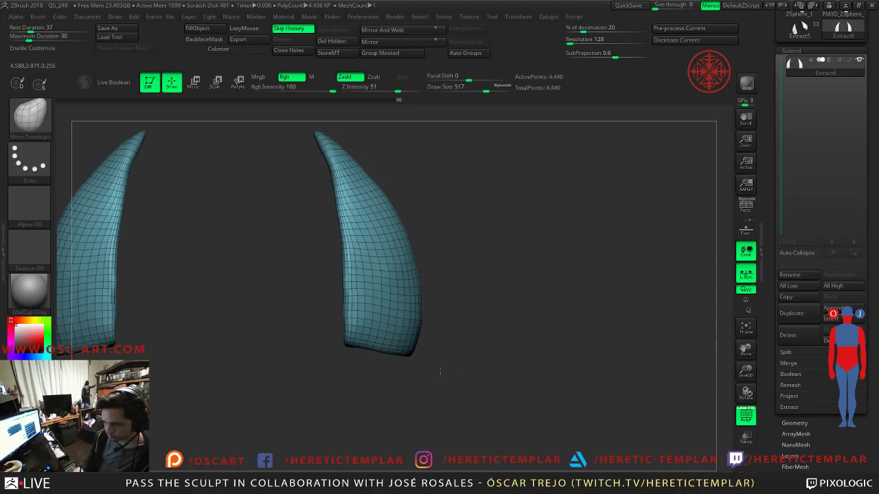
mouse_move(348, 331)
shift+mouse_down()
mouse_move(353, 206)
mouse_move(329, 170)
shift+mouse_up()
Step: Turn off the wireframe, set the Move Topological draw size to 484 and smooth the plates' inner edge near the tip
key(s)
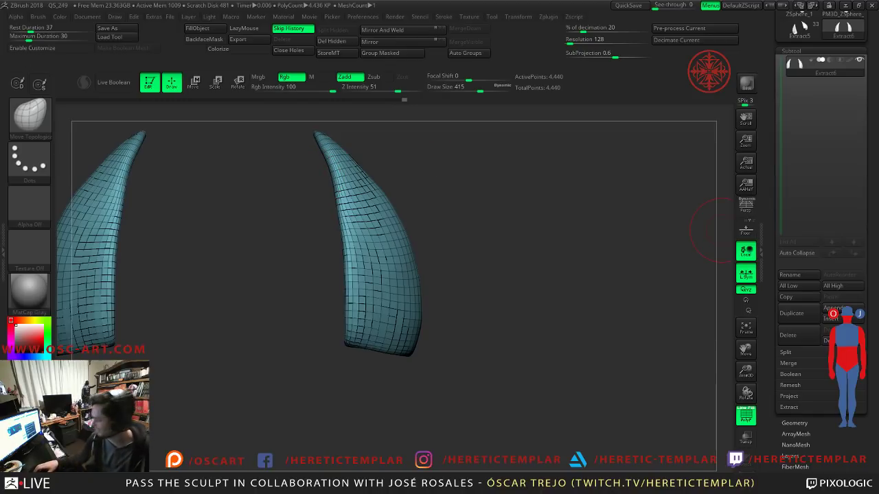
mouse_move(440, 176)
mouse_down()
mouse_move(310, 255)
mouse_move(326, 262)
mouse_up()
key(shift+f)
key(s)
key(s)
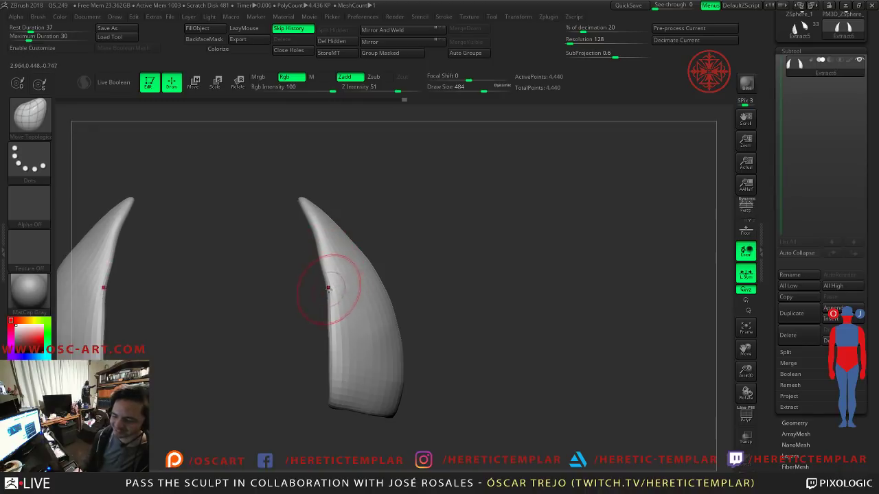
key(shift)
shift+drag(323, 265, 329, 241)
right_drag(329, 240, 363, 237)
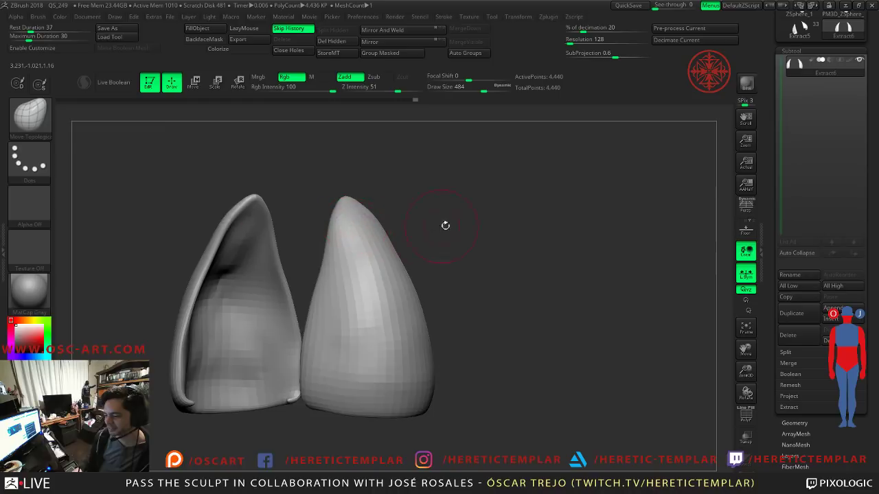
Step: Set the draw size to 648, then reshape and smooth the plates' sides from the tip down to the outer base
right_drag(427, 227, 435, 241)
key(s)
drag(412, 277, 416, 278)
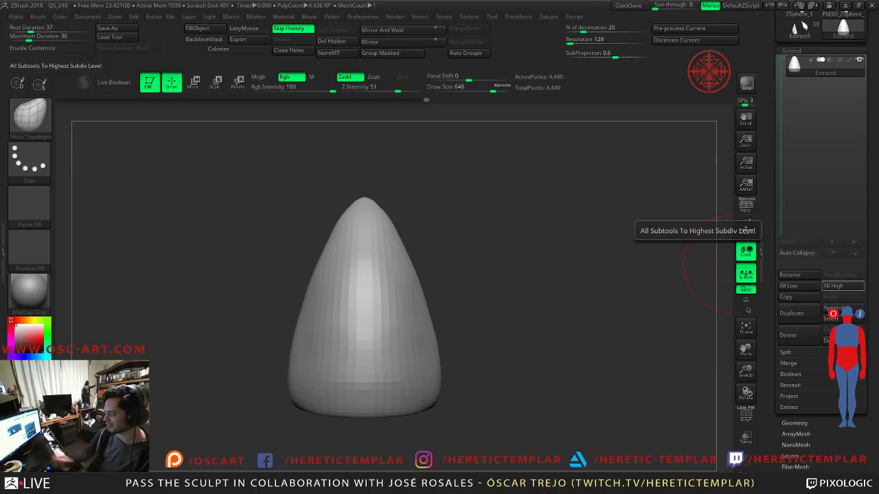
key(shift)
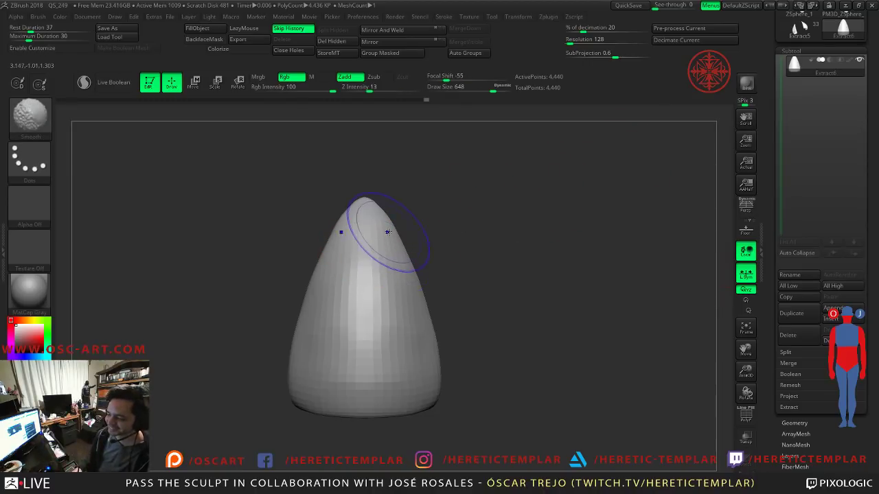
shift+drag(391, 218, 392, 230)
drag(296, 223, 336, 225)
key(shift)
mouse_move(385, 249)
shift+mouse_down()
mouse_move(389, 405)
mouse_move(440, 413)
shift+mouse_up()
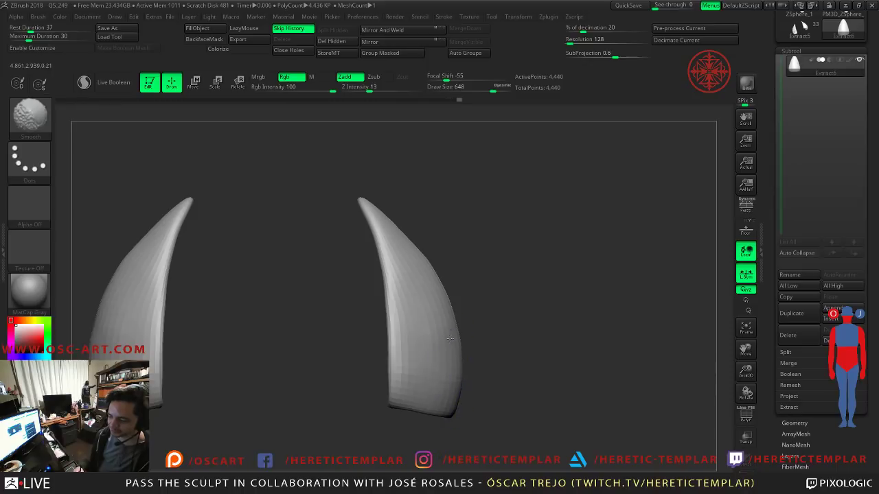
shift+drag(444, 337, 446, 295)
Step: Try to smooth the lower inner corner of the plates in the Dynamic Subdiv preview, then undo the change
right_drag(394, 227, 421, 275)
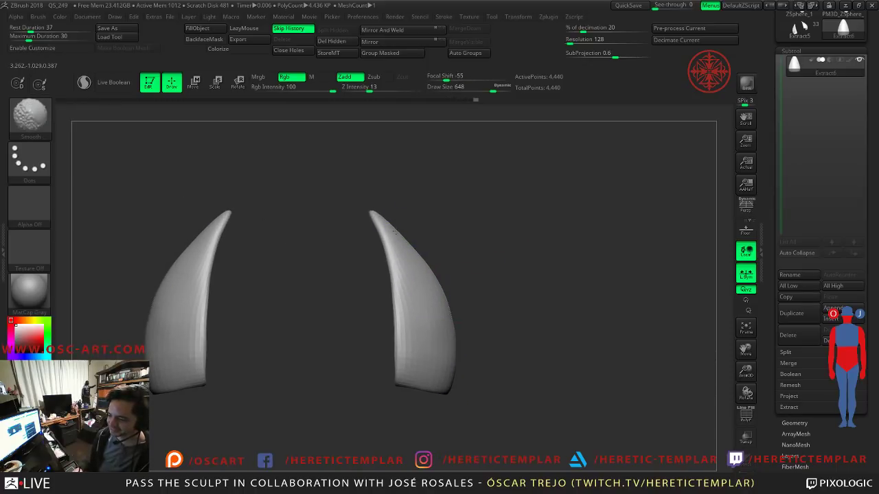
mouse_move(520, 366)
ctrl+right_down()
mouse_move(474, 321)
mouse_move(439, 321)
mouse_move(371, 348)
mouse_move(357, 363)
ctrl+right_up()
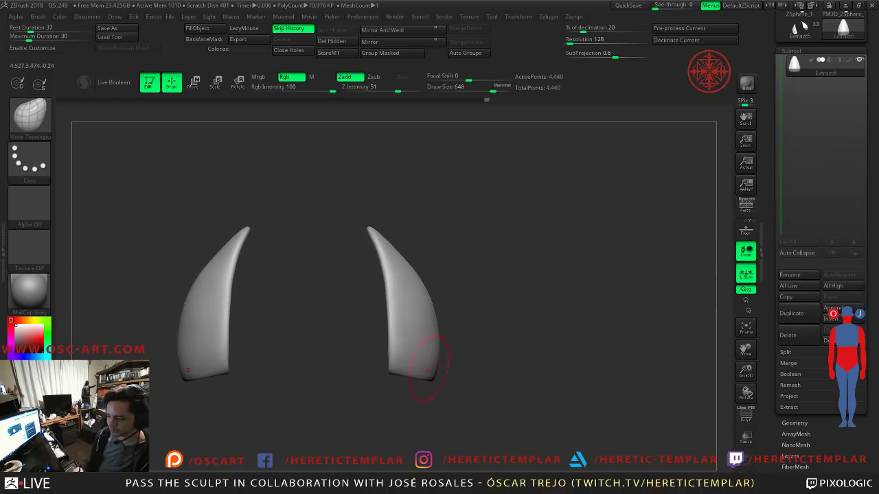
alt+right_drag(517, 353, 497, 308)
ctrl+right_drag(497, 309, 474, 370)
shift+drag(314, 409, 307, 405)
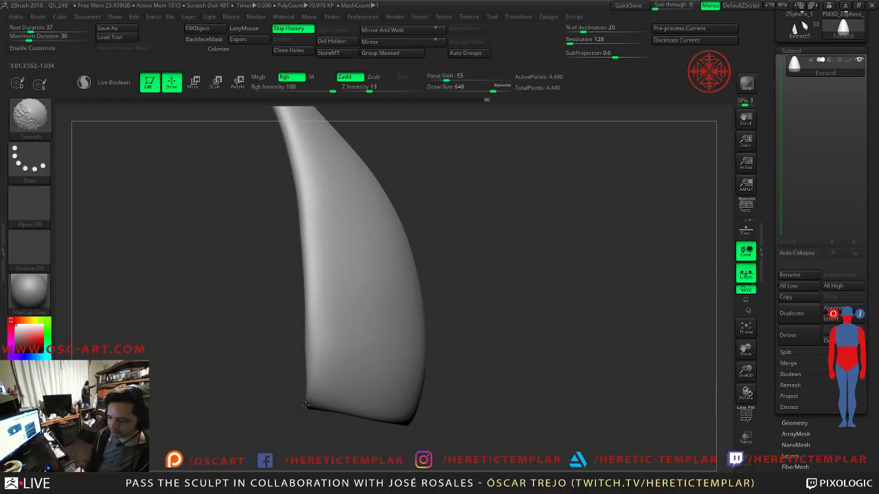
mouse_move(469, 405)
ctrl+right_down()
mouse_move(463, 373)
mouse_move(435, 359)
ctrl+right_up()
key(ctrl+z)
Step: Adjust the plates' inner edge with the Move brush at draw size 676
key(b)
key(m)
key(v)
key(s)
drag(300, 265, 303, 260)
mouse_move(394, 304)
ctrl+right_down()
mouse_move(383, 226)
mouse_move(378, 257)
ctrl+right_up()
Step: Try to insert a QCube on the lower part of the plate with the IMM Primitives brush
key(b)
key(i)
key(p)
click(61, 116)
click(77, 115)
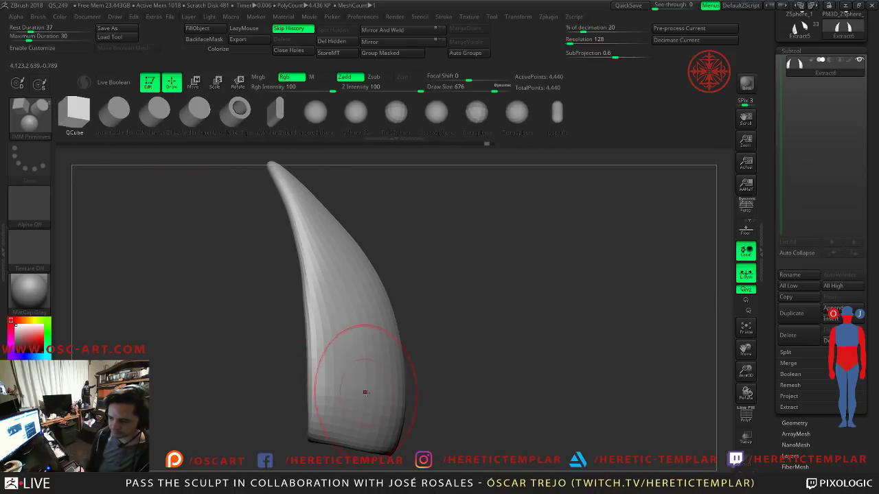
drag(350, 393, 343, 414)
key(ctrl+z)
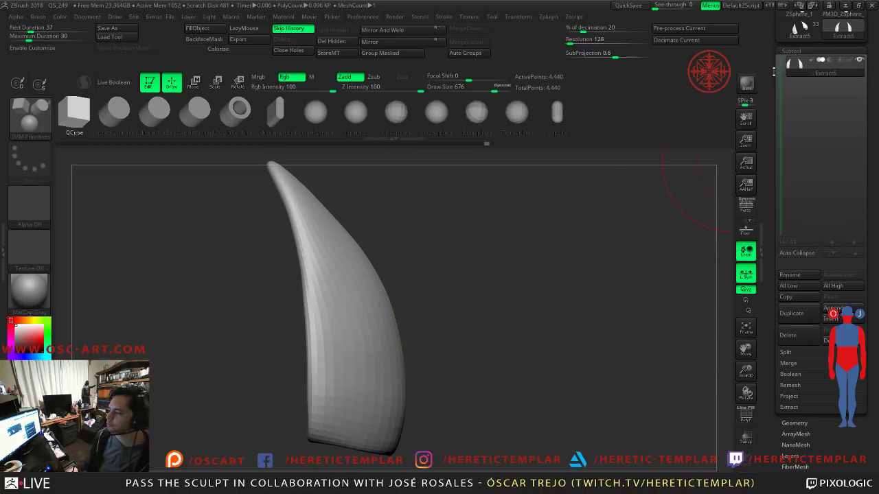
Step: Append the detailed armour plates from the Extract5 tool as a second subtool over the smooth plates
drag(774, 71, 773, 117)
click(834, 385)
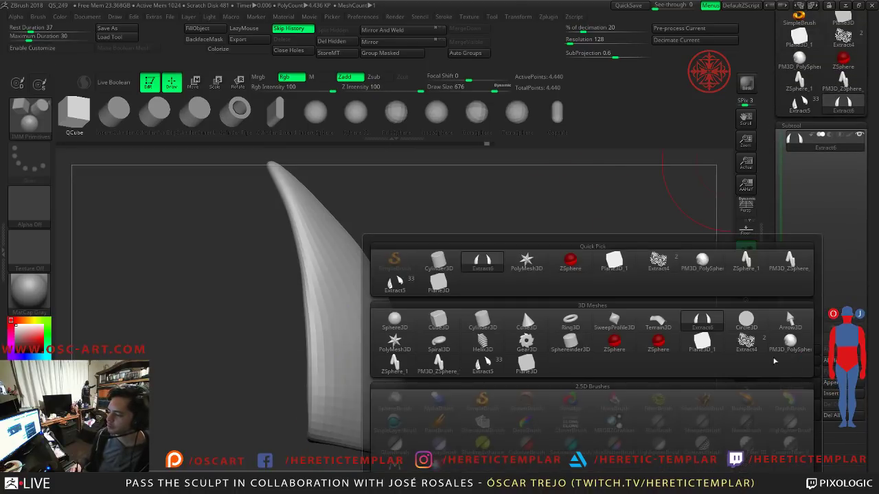
click(392, 287)
mouse_move(468, 306)
alt+mouse_down()
mouse_move(455, 293)
mouse_move(427, 291)
mouse_move(433, 247)
mouse_move(475, 300)
alt+mouse_up()
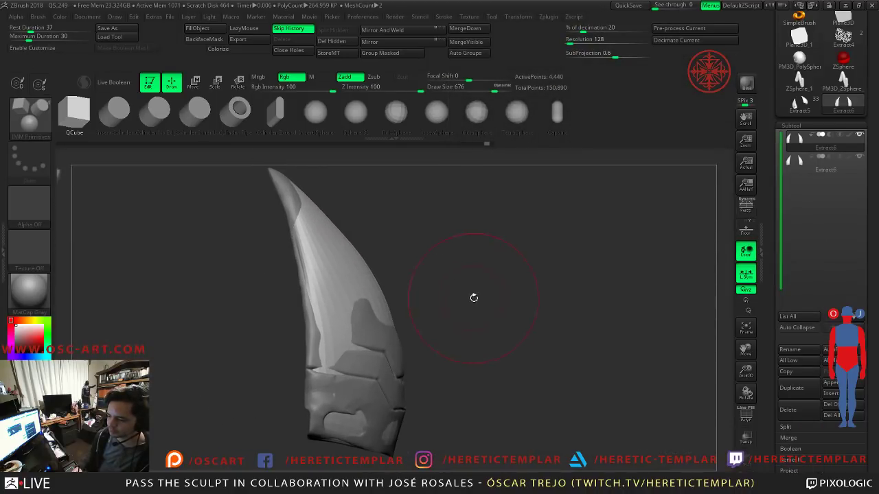
Step: Make the detailed plates the active first subtool, turn on transparency and inspect their wireframe over the smooth plates
alt+click(394, 352)
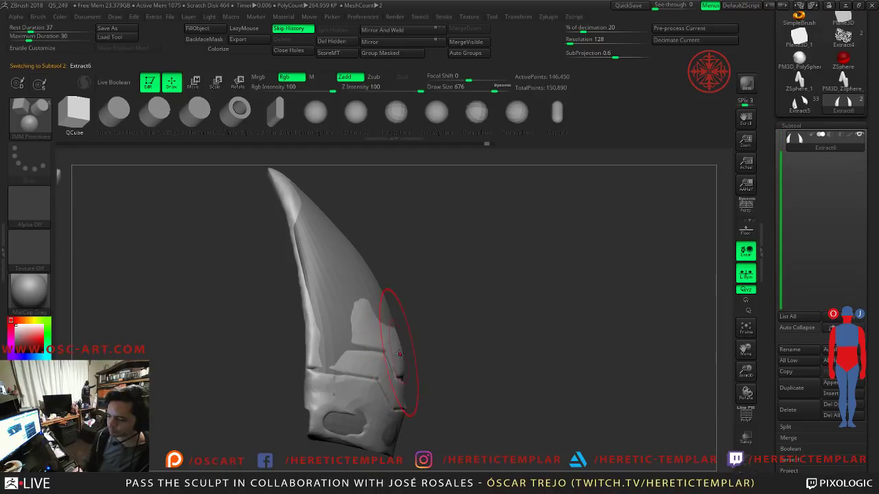
key(b)
key(m)
key(v)
click(833, 328)
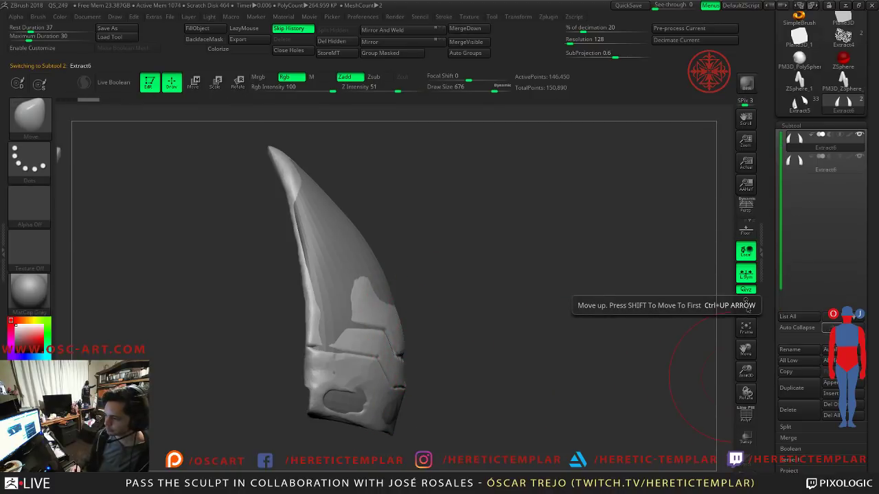
click(749, 442)
mouse_move(661, 392)
mouse_down()
mouse_move(505, 337)
mouse_move(560, 342)
mouse_move(460, 283)
mouse_up()
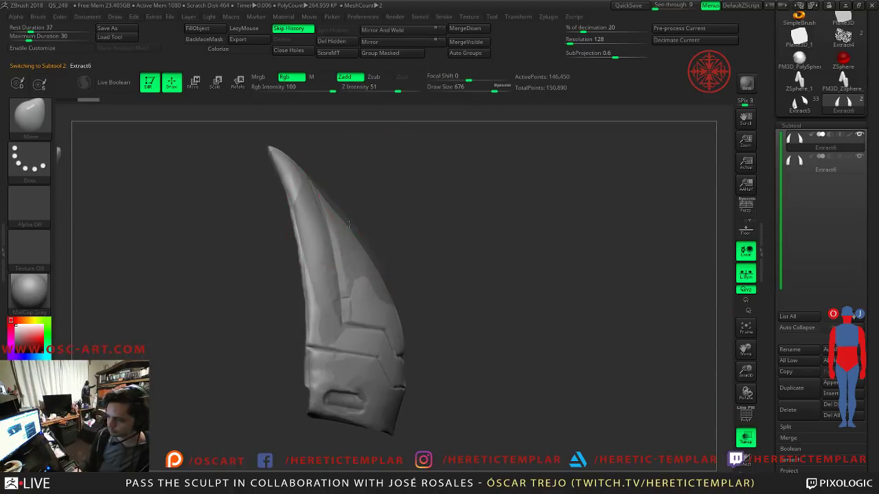
key(shift+f)
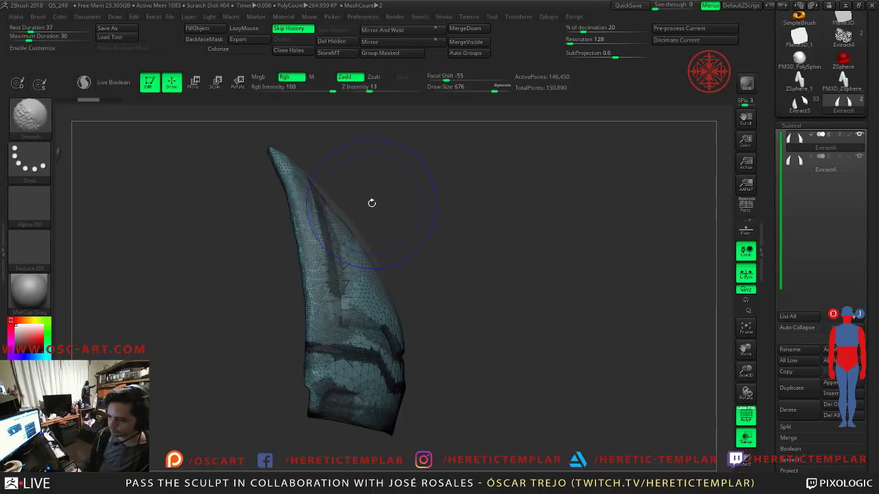
key(shift+f)
Step: Set the draw size to 943 and insert a QCube from IMM Primitives on the plate's outer side
key(s)
drag(313, 276, 393, 298)
key(b)
key(i)
key(p)
mouse_move(464, 297)
mouse_down()
mouse_move(416, 297)
mouse_move(446, 298)
mouse_move(422, 300)
mouse_move(423, 335)
mouse_up()
key(ctrl+z)
key(ctrl+a)
drag(512, 303, 561, 279)
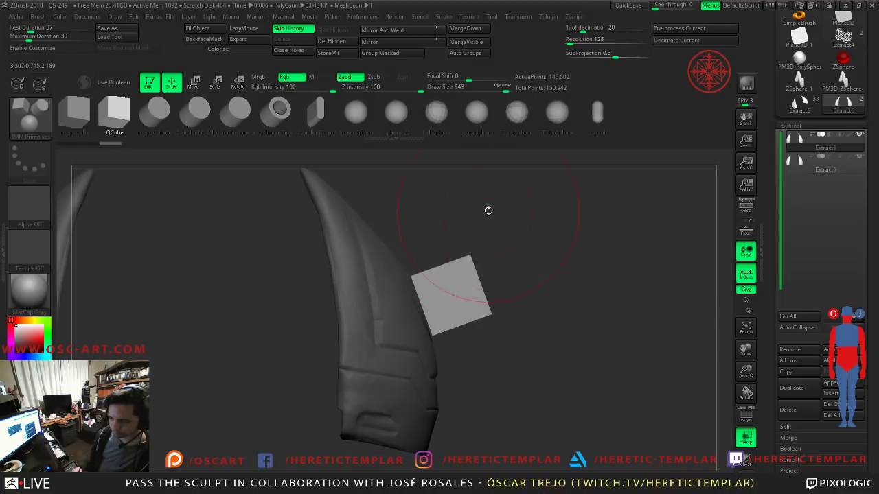
Step: Isolate the inserted cube and split the hidden detailed plates into their own subtool with Split Hidden
key(b)
key(m)
key(v)
ctrl+shift+click(462, 269)
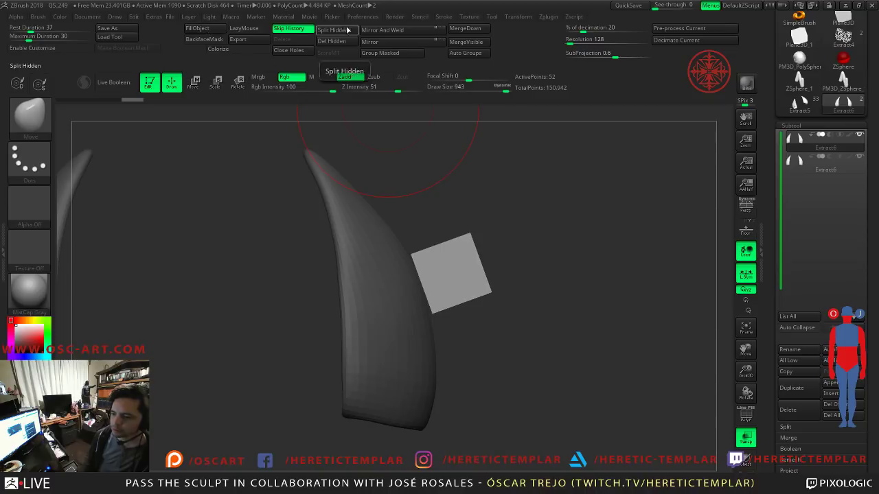
click(333, 30)
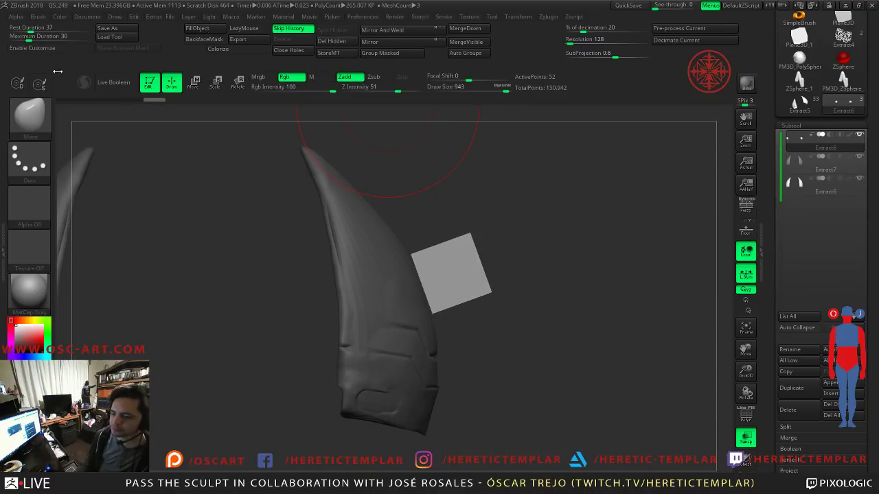
Step: Enable Live Boolean and move the cube subtool below both plate subtools
click(107, 83)
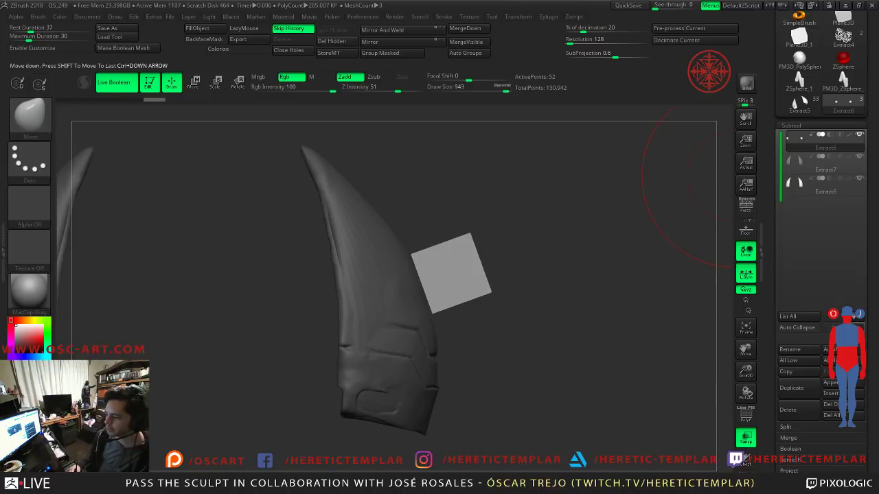
click(746, 310)
click(745, 310)
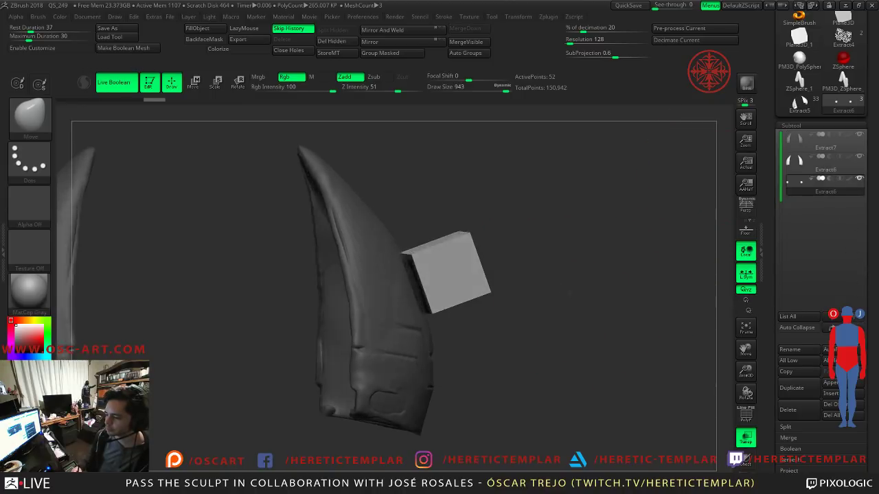
Step: Activate the Move gizmo on the cube, check its wireframe against the plates and turn off transparency
key(w)
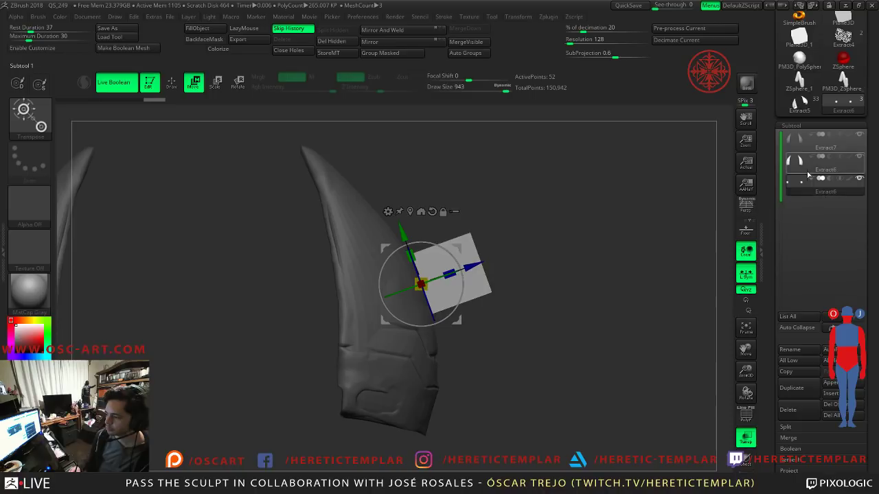
drag(469, 260, 616, 363)
key(shift+f)
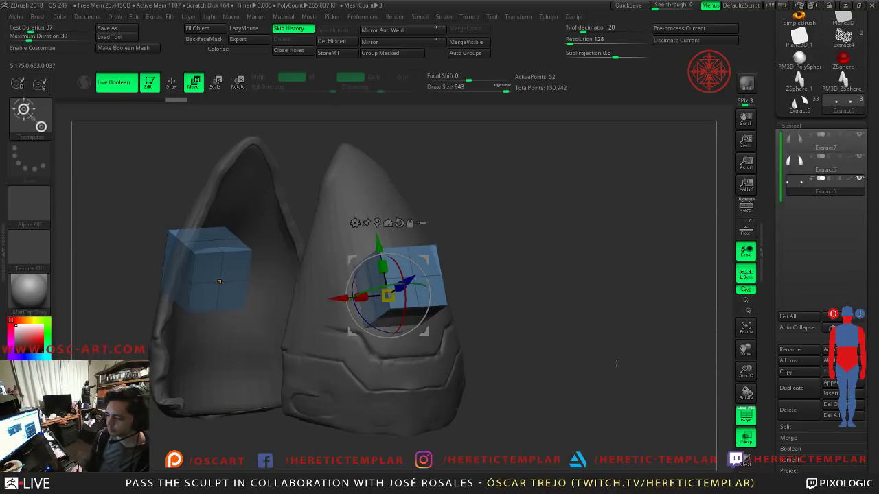
click(747, 420)
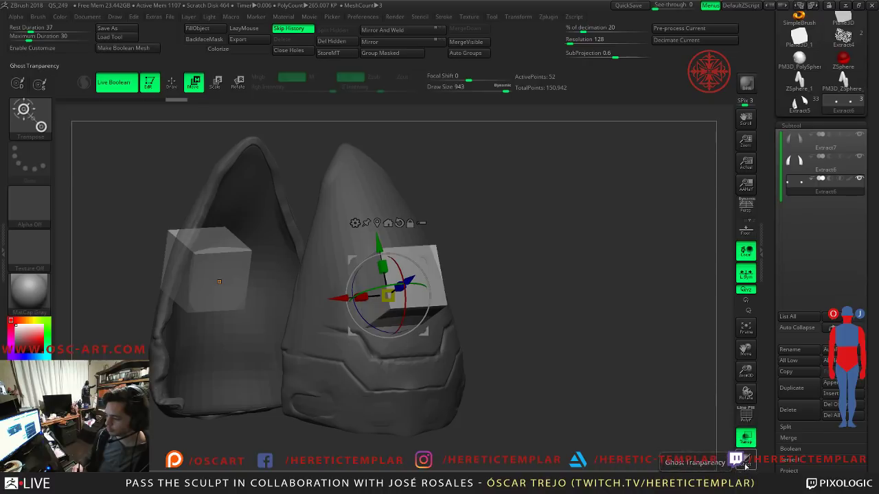
click(746, 438)
drag(660, 399, 568, 345)
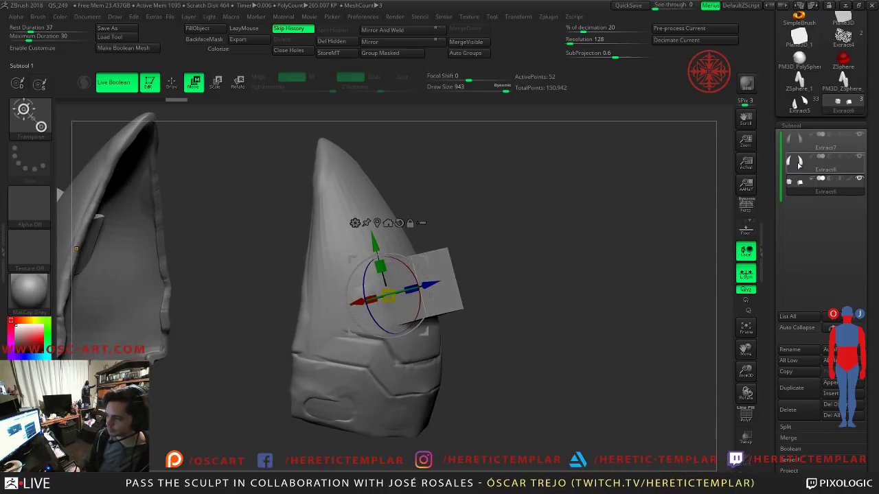
Step: Set the cube subtool to Boolean subtraction and move it about 0.81 down the plate toward the carved panel lines
click(830, 179)
mouse_move(579, 261)
mouse_down()
mouse_move(556, 261)
mouse_move(564, 257)
mouse_up()
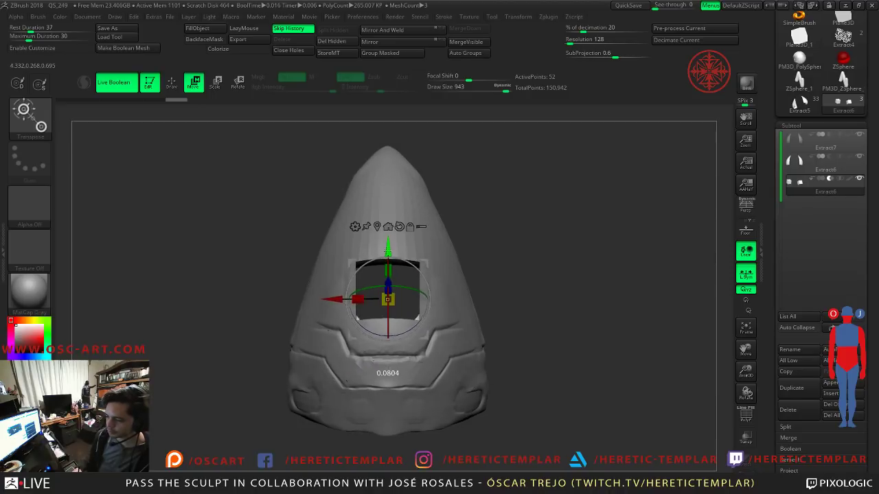
drag(388, 249, 388, 274)
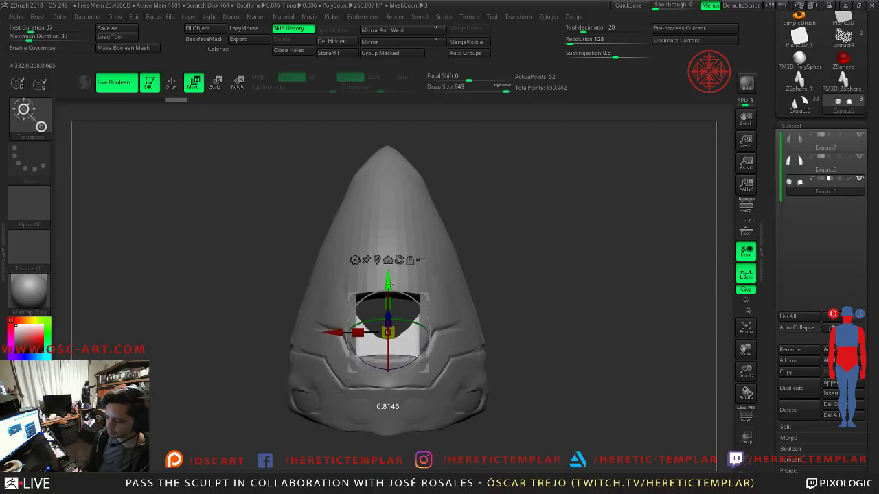
Step: Display the cube's wireframe and hide the detailed plates so the cutter shows against the smooth plates
key(shift+f)
drag(366, 328, 432, 294)
click(862, 137)
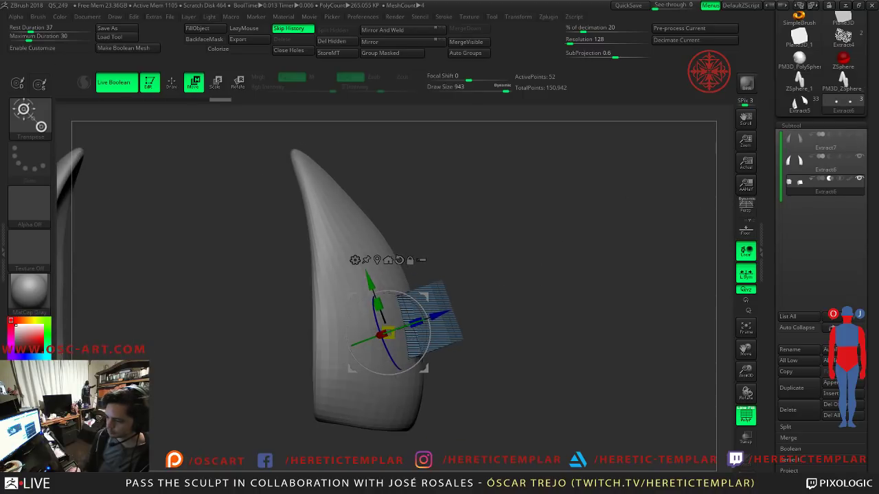
Step: Stretch the cube cutter along its depth axis so it passes through the smooth plate, and check the opening it cuts
key(shift+f)
mouse_move(522, 295)
mouse_down()
mouse_move(442, 296)
mouse_move(435, 316)
mouse_move(511, 299)
mouse_up()
key(shift+f)
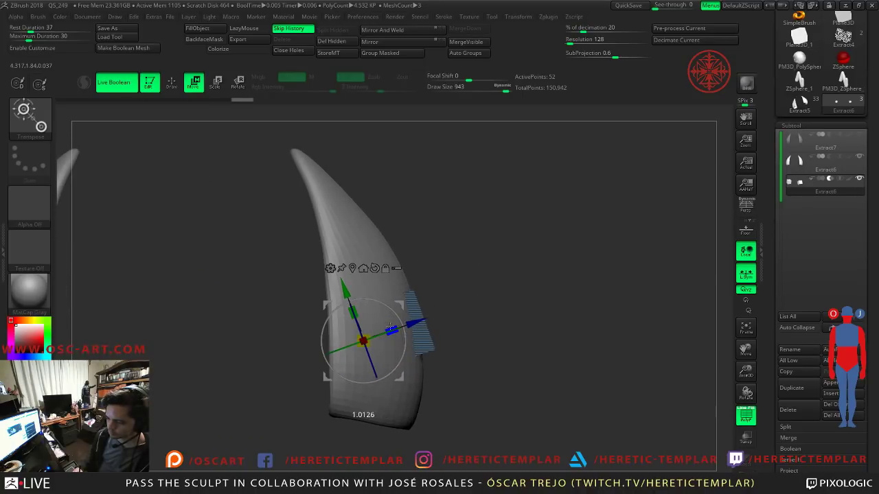
drag(387, 328, 485, 291)
drag(530, 275, 530, 268)
key(shift+f)
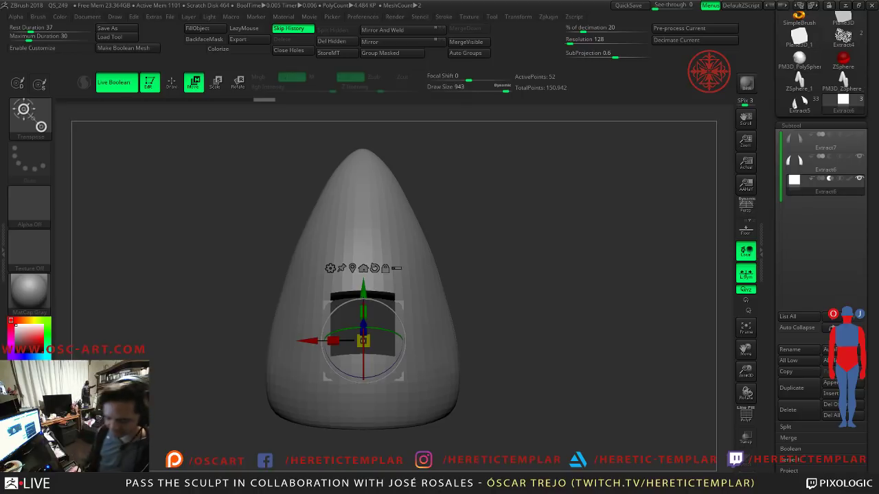
drag(438, 260, 478, 229)
Step: Switch to the ZModeler brush and extrude the cube's upper face upward with QMesh to lengthen the cutter
key(q)
mouse_move(422, 238)
mouse_down()
mouse_move(473, 280)
mouse_move(448, 290)
mouse_up()
key(shift+f)
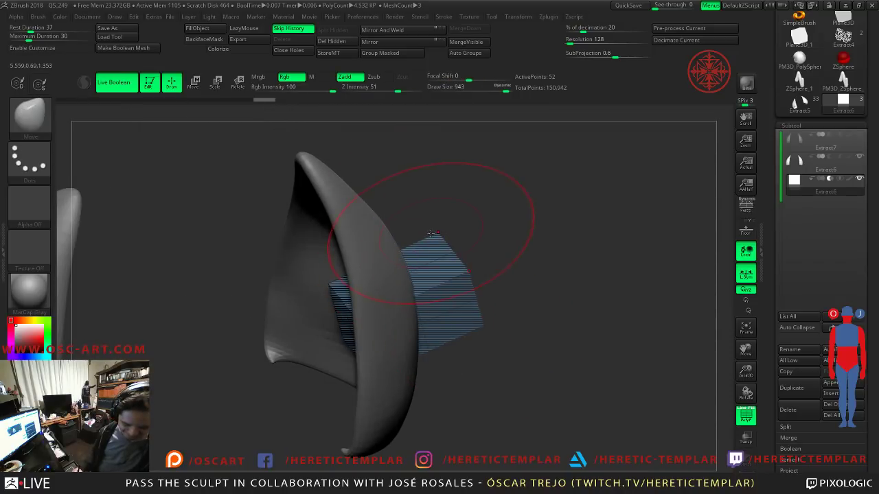
key(b)
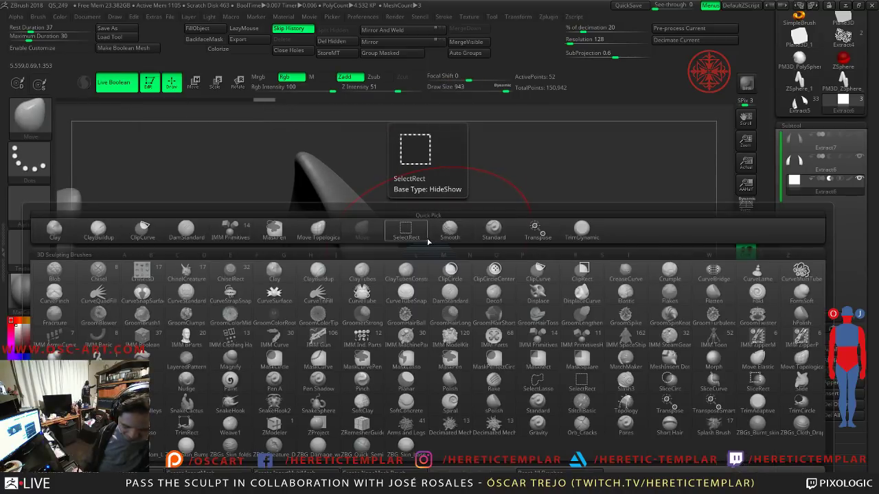
key(z)
key(m)
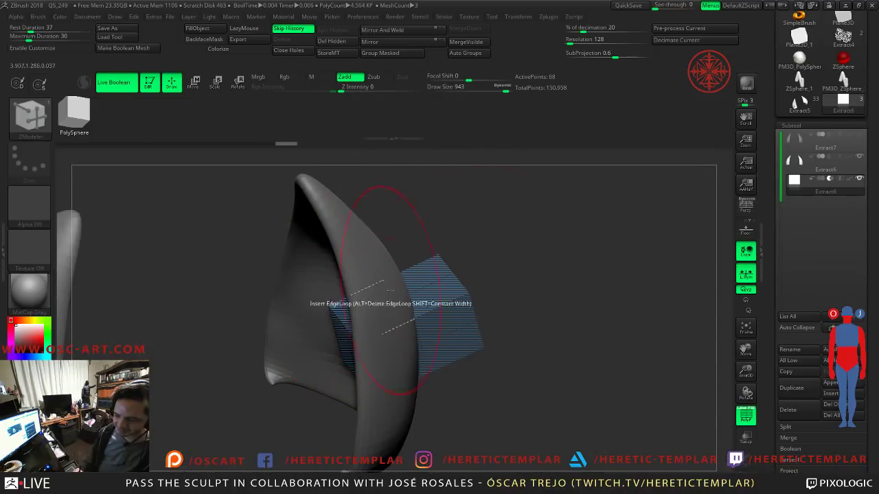
drag(494, 247, 583, 253)
click(369, 302)
right_drag(370, 202, 373, 294)
click(368, 265)
drag(351, 250, 147, 128)
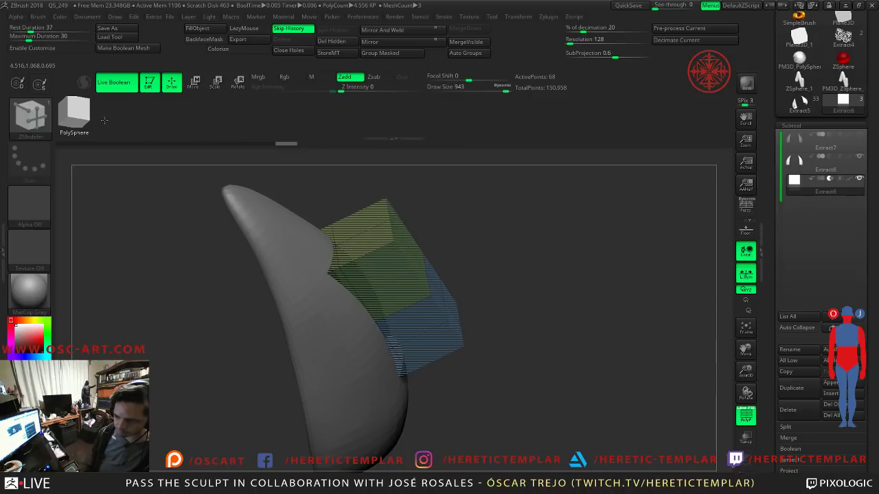
Step: Extrude both side faces of the cutter's upper block outward to form a T shape
shift+right_drag(568, 235, 566, 245)
right_drag(509, 248, 480, 248)
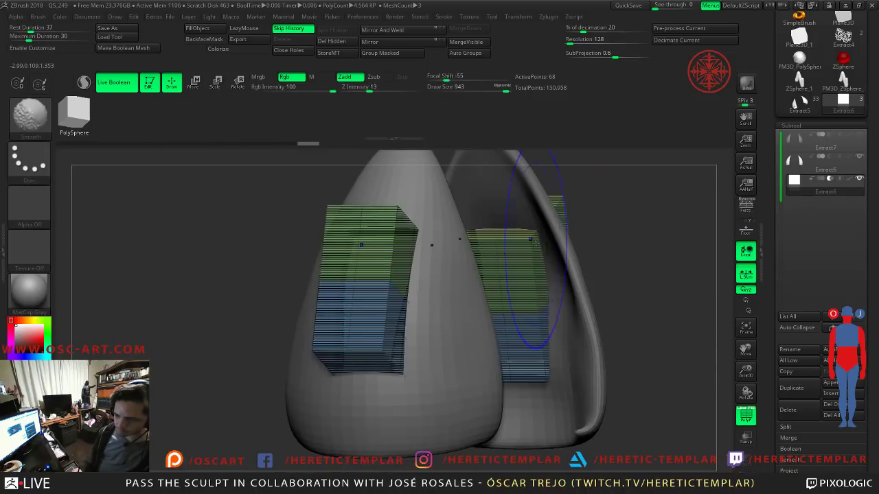
mouse_move(426, 273)
mouse_down()
mouse_move(440, 261)
mouse_move(432, 264)
mouse_up()
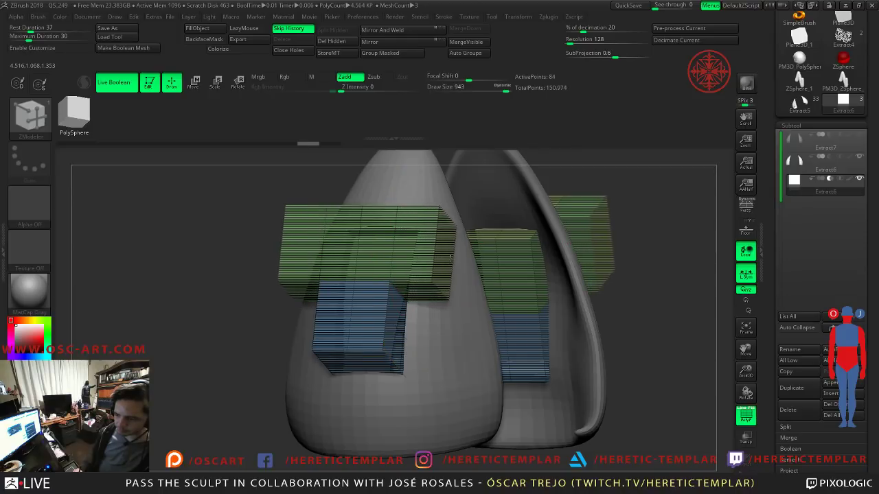
right_drag(532, 268, 549, 271)
drag(549, 270, 600, 267)
drag(653, 280, 819, 330)
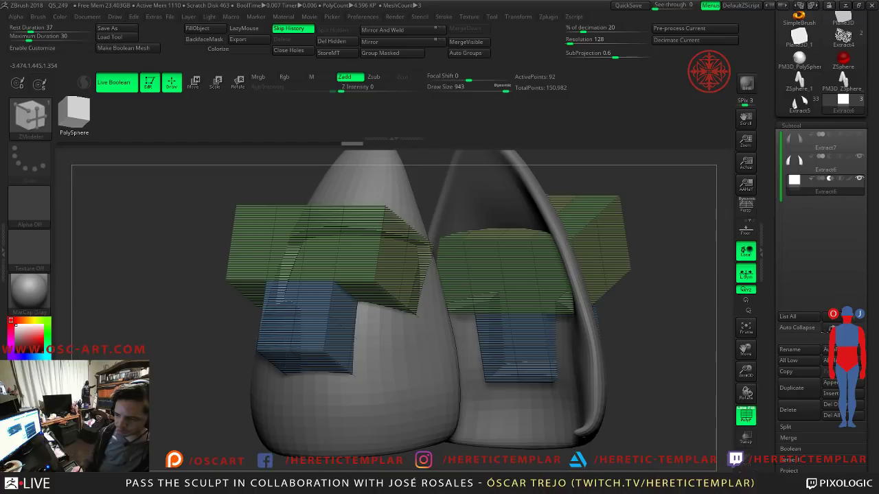
Step: Turn off the wireframe and display the detailed plates to compare the T-shaped cut with the carved panel lines
drag(686, 360, 592, 344)
key(shift+f)
drag(473, 340, 604, 319)
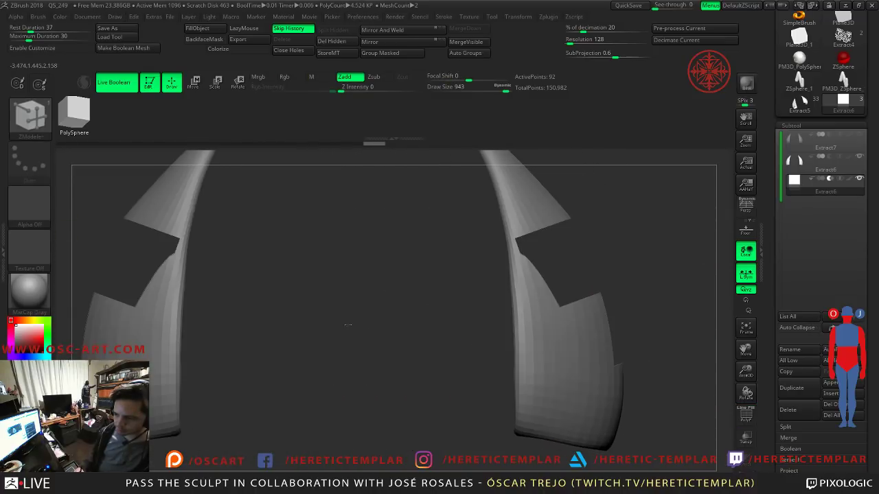
click(858, 135)
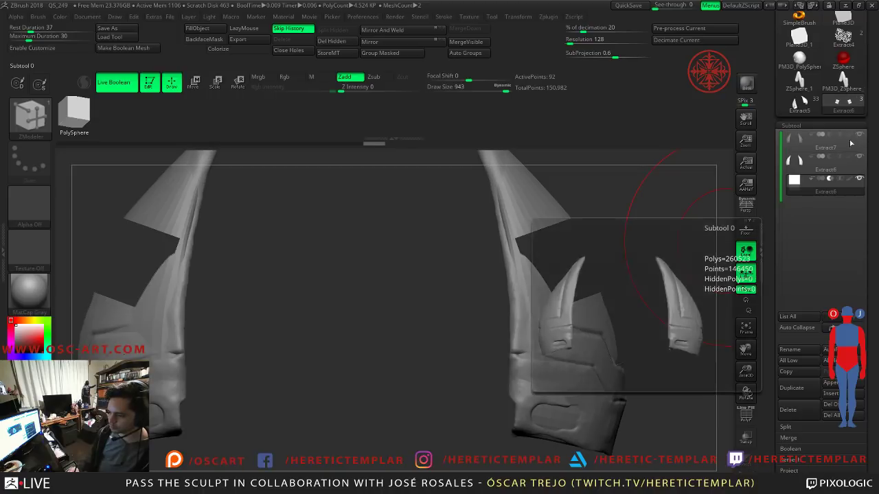
drag(433, 267, 372, 306)
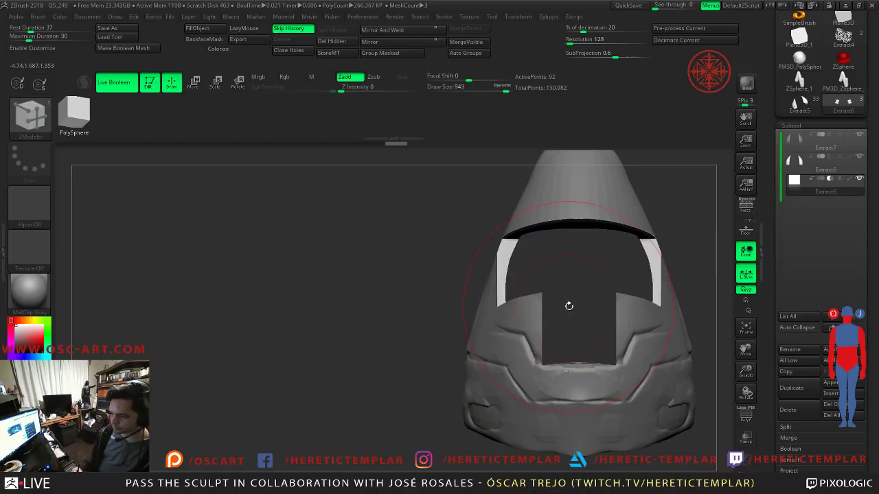
Step: Use the Move Topological brush to pull the lower edge of the T-shaped cutter toward the carved panel line
key(shift+f)
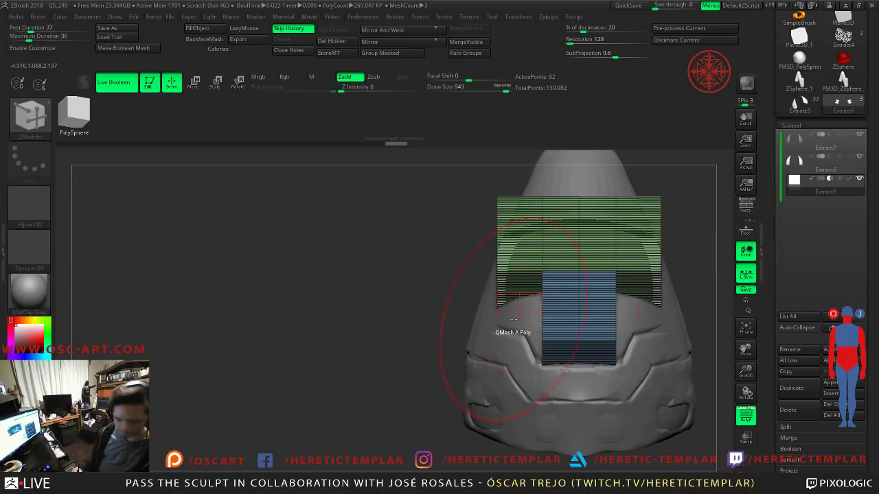
drag(416, 326, 484, 327)
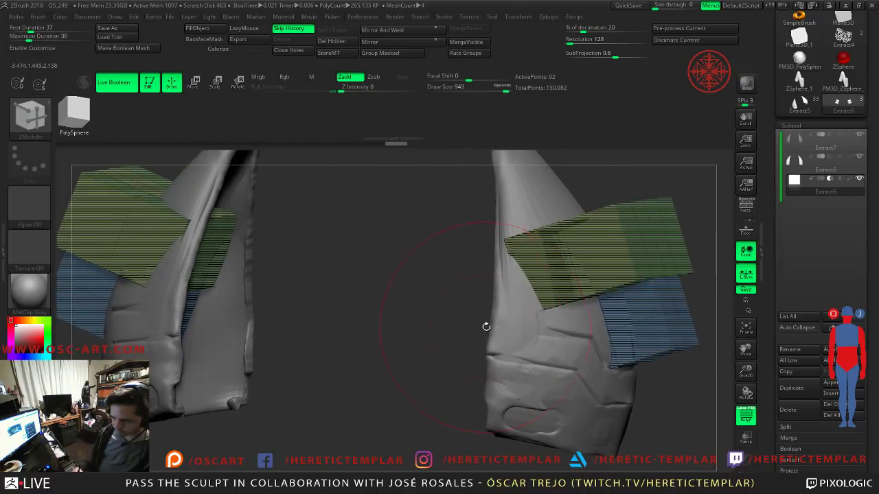
key(b)
key(m)
key(t)
key(s)
mouse_move(581, 283)
mouse_down()
mouse_move(596, 284)
mouse_move(602, 371)
mouse_up()
key(shift)
key(shift+f)
drag(687, 399, 618, 401)
mouse_move(586, 314)
mouse_down()
mouse_move(596, 317)
mouse_move(591, 311)
mouse_up()
Step: Reduce the brush size to 508 and adjust the cutter's inner corners to the stepped panel outline
key(shift)
key(s)
right_drag(590, 311, 614, 306)
drag(607, 314, 553, 328)
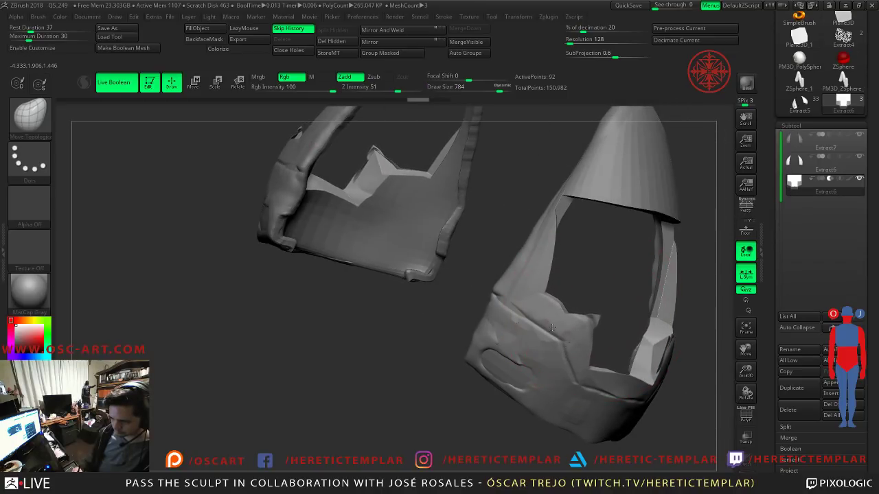
key(s)
drag(609, 320, 590, 331)
mouse_move(590, 331)
right_down()
mouse_move(576, 328)
mouse_move(614, 307)
right_up()
key(shift+f)
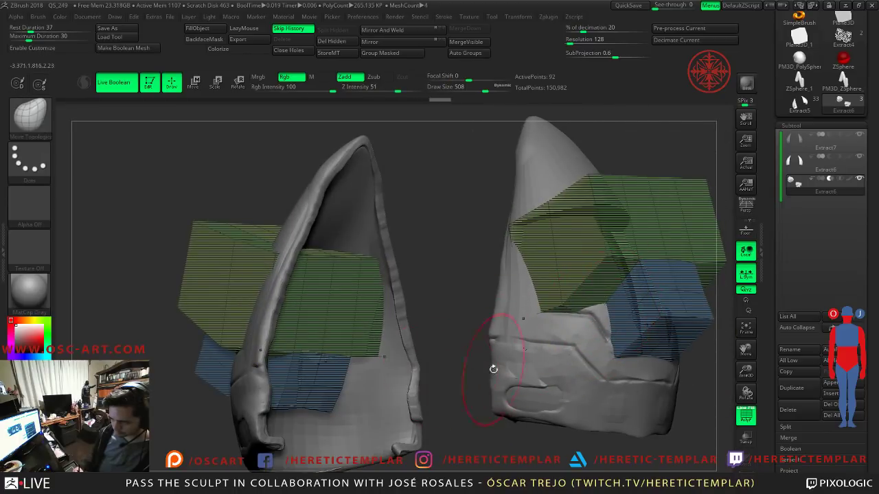
mouse_move(535, 398)
right_down()
mouse_move(591, 311)
mouse_move(519, 353)
mouse_move(458, 361)
right_up()
right_drag(543, 337, 534, 337)
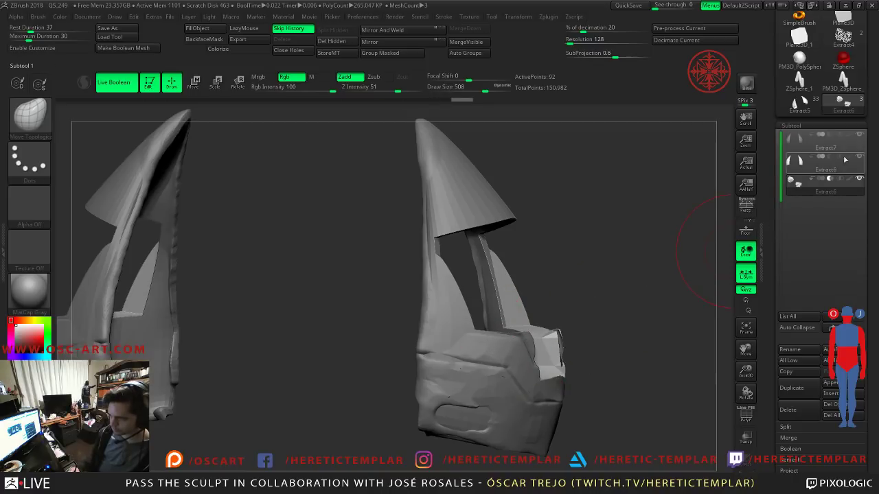
Step: Hide the detailed plates, undo the corner reshaping and taper the cutter's lower block with draw size 734
click(859, 137)
shift+right_drag(598, 251, 569, 257)
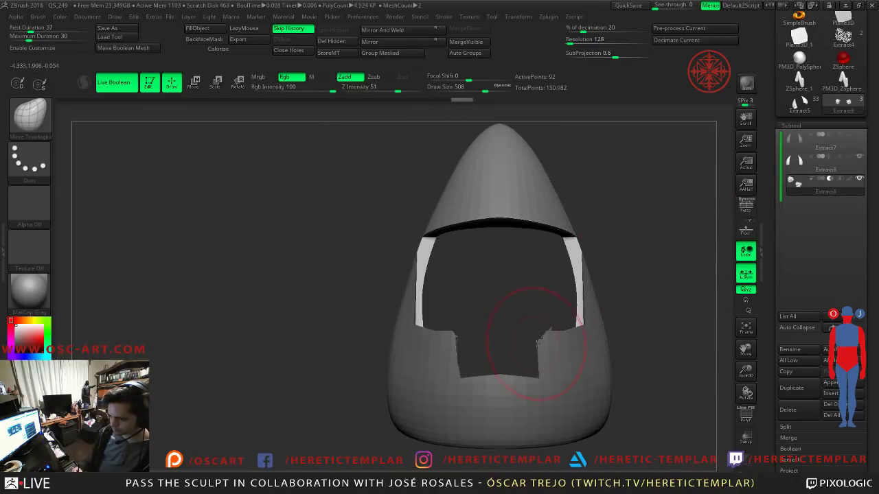
key(ctrl+z)
key(s)
drag(534, 322, 546, 323)
drag(540, 365, 545, 375)
drag(538, 295, 551, 321)
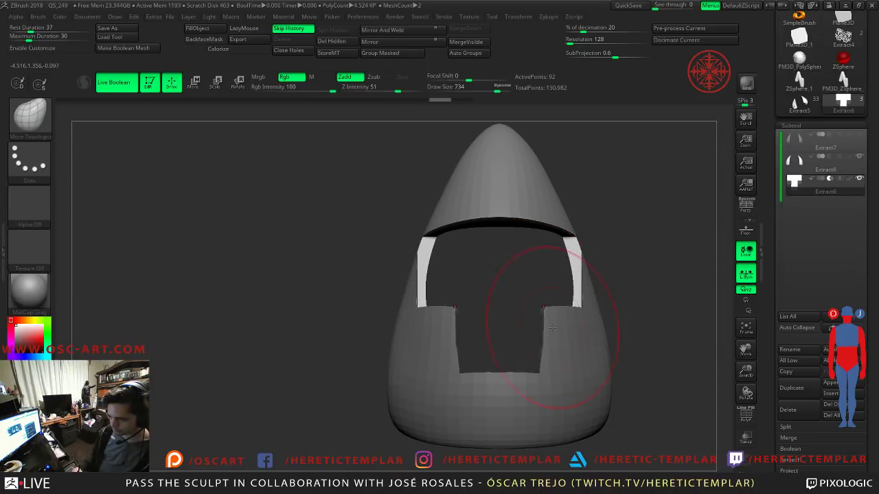
Step: Delete the cube cutter subtool and insert a sphere primitive over the upper part of the smooth plate
click(806, 414)
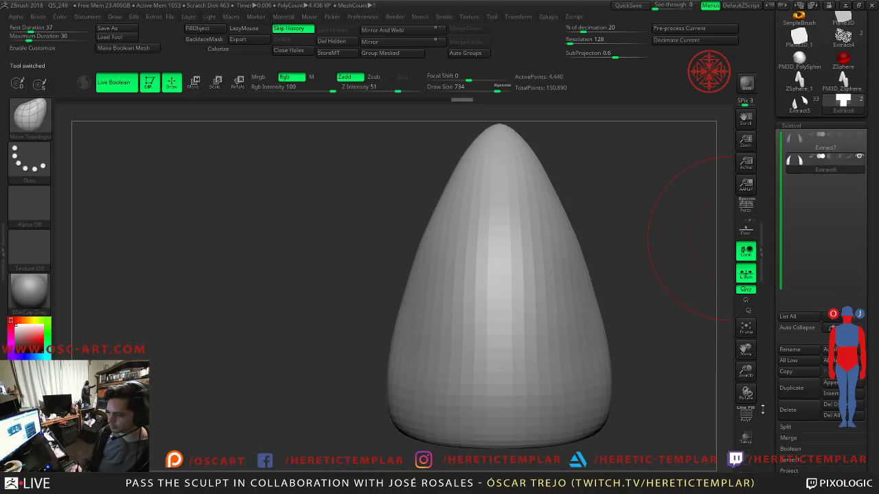
key(F1)
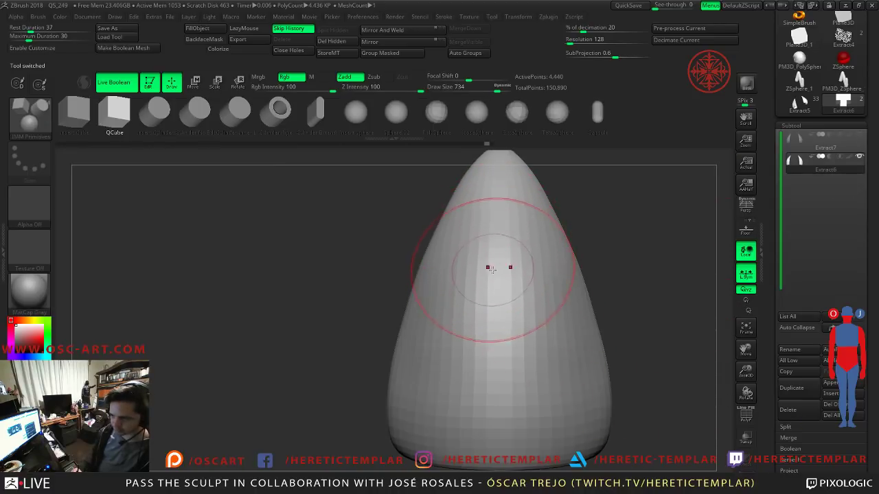
alt+drag(606, 261, 526, 234)
click(438, 121)
click(342, 115)
drag(398, 273, 533, 295)
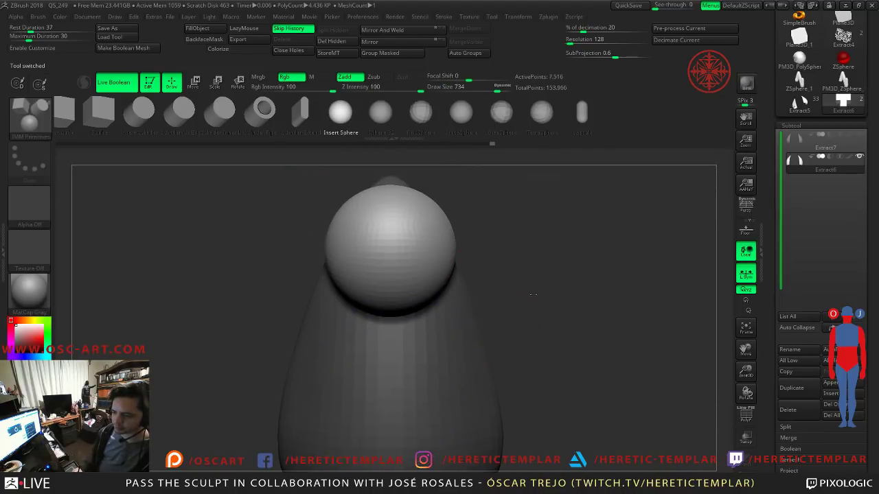
Step: Split the inserted sphere and the smooth plate into separate subtools
ctrl+shift+click(410, 252)
click(348, 32)
click(387, 54)
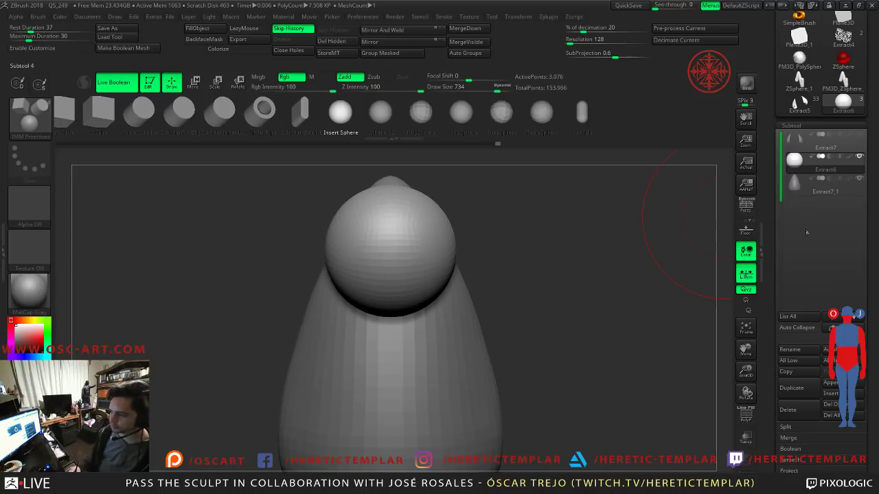
Step: Display the detailed plates and hide the smooth plates
click(796, 144)
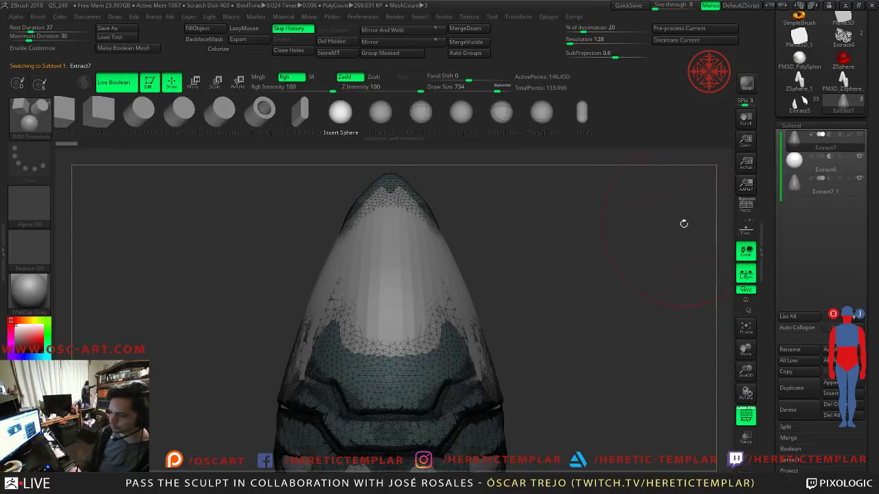
click(824, 158)
drag(659, 227, 508, 274)
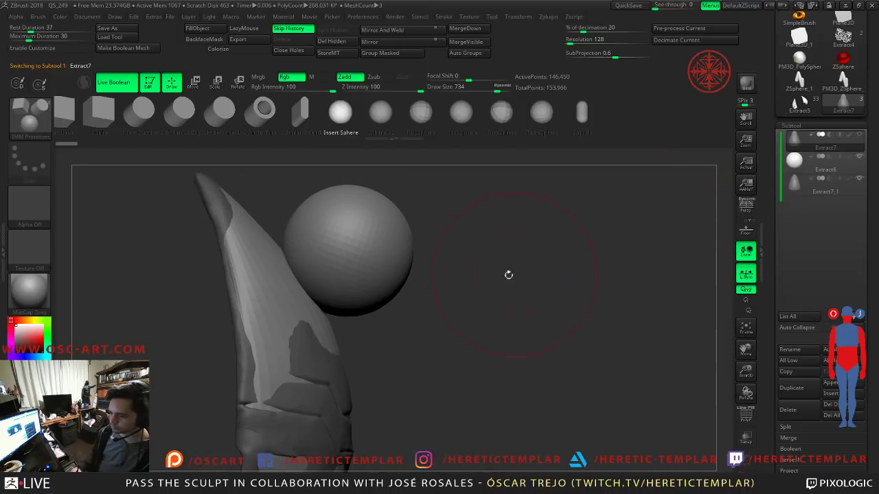
click(859, 178)
Step: Make the sphere the active subtool with the Move brush, keeping the detailed plates displayed as reference
key(b)
key(m)
key(v)
drag(463, 269, 388, 260)
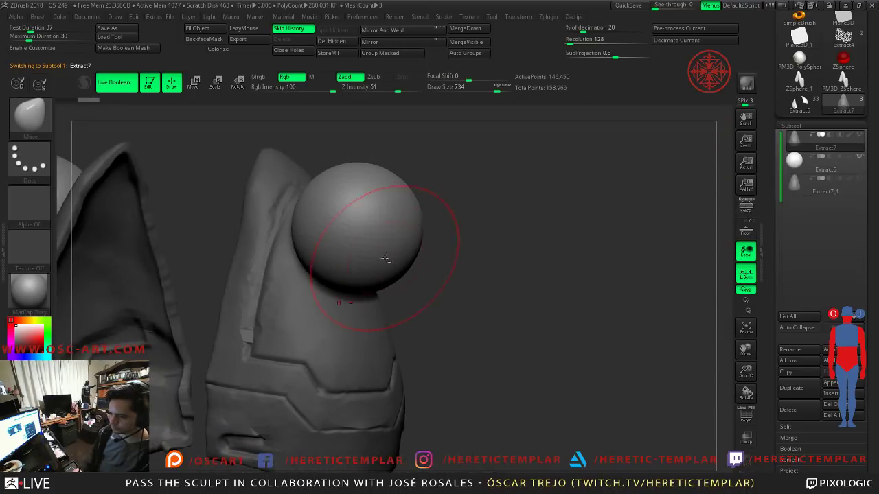
alt+click(386, 259)
shift+drag(446, 260, 457, 259)
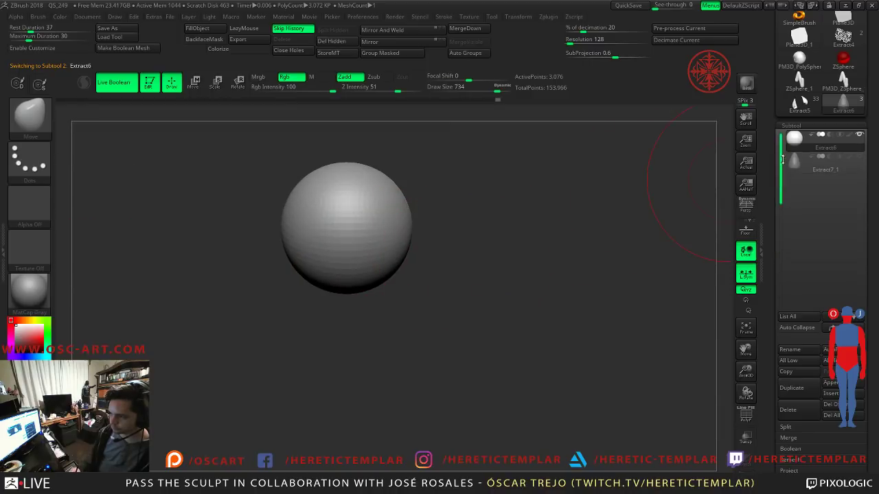
drag(781, 160, 785, 130)
click(856, 136)
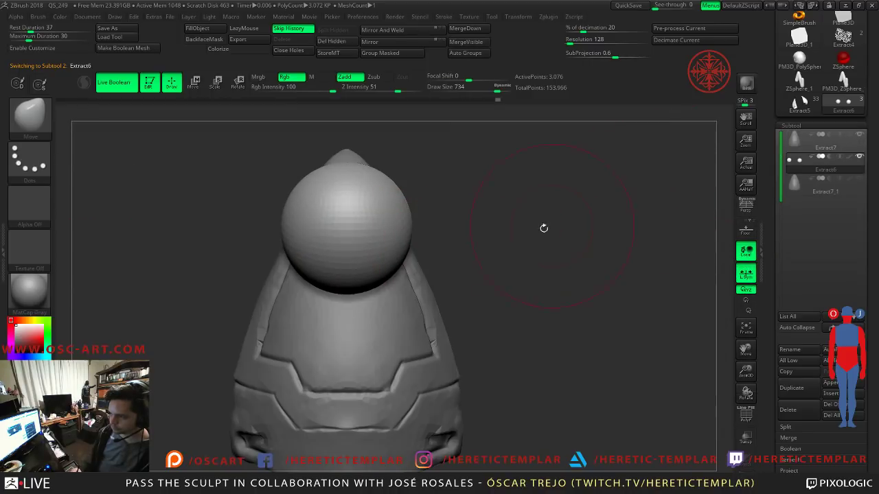
Step: Move the sphere down and into the plate so it sits over the upper carved panel
drag(475, 268, 554, 261)
key(w)
mouse_move(382, 254)
mouse_down()
mouse_move(388, 284)
mouse_move(365, 328)
mouse_move(354, 328)
mouse_up()
key(q)
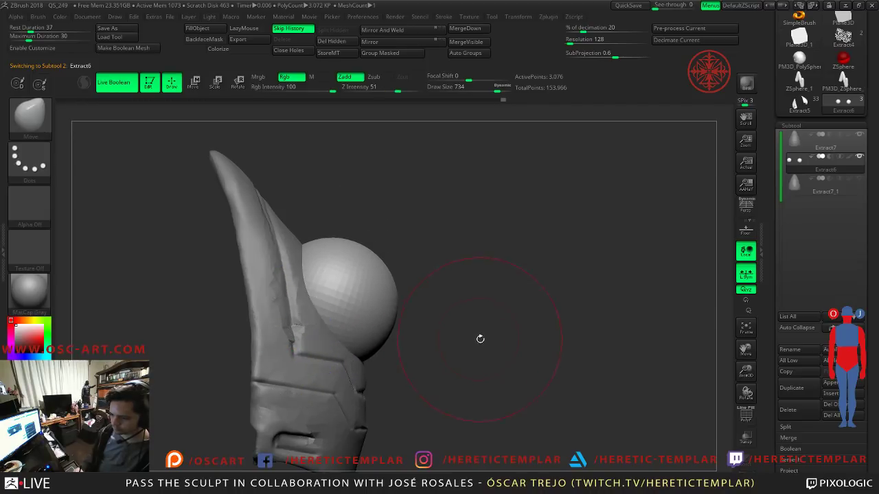
Step: Pull the sphere's lower part down with the Move brush to fit the panel's narrow lower edge
shift+drag(479, 337, 434, 343)
key(s)
drag(338, 359, 332, 359)
mouse_move(333, 359)
mouse_down()
mouse_move(334, 397)
mouse_move(364, 394)
mouse_move(361, 370)
mouse_up()
key(s)
key(s)
drag(462, 350, 352, 372)
mouse_move(230, 405)
mouse_down()
mouse_move(270, 408)
mouse_move(319, 381)
mouse_up()
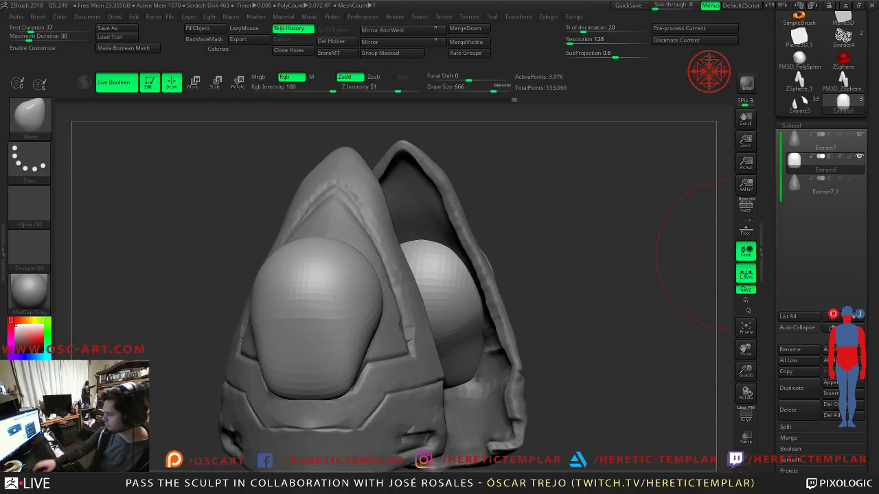
Step: Reduce the draw size to 585 and pull the sphere's sides out to the panel's lower side corners
mouse_move(548, 262)
mouse_down()
mouse_move(419, 309)
mouse_move(405, 335)
mouse_move(425, 352)
mouse_move(417, 341)
mouse_up()
key(s)
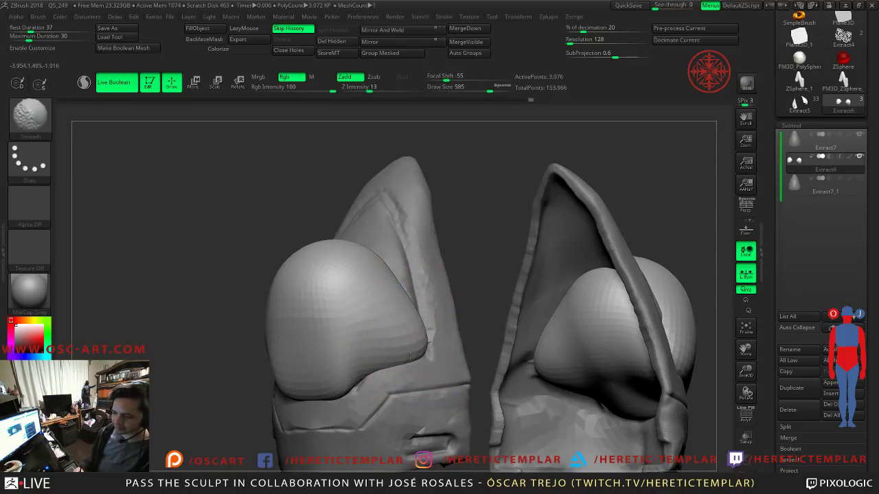
mouse_move(212, 357)
mouse_down()
mouse_move(277, 363)
mouse_move(514, 309)
mouse_move(438, 290)
mouse_up()
mouse_move(485, 269)
mouse_down()
mouse_move(492, 274)
mouse_move(483, 286)
mouse_move(486, 302)
mouse_up()
Step: Enlarge the Move brush and stretch the top of the sphere up the plate toward the panel's pointed tip
key(s)
mouse_move(393, 300)
mouse_down()
mouse_move(426, 289)
mouse_move(405, 288)
mouse_move(352, 245)
mouse_move(341, 256)
mouse_move(334, 245)
mouse_up()
key(s)
mouse_move(505, 246)
mouse_down()
mouse_move(412, 246)
mouse_move(501, 254)
mouse_move(474, 268)
mouse_up()
key(s)
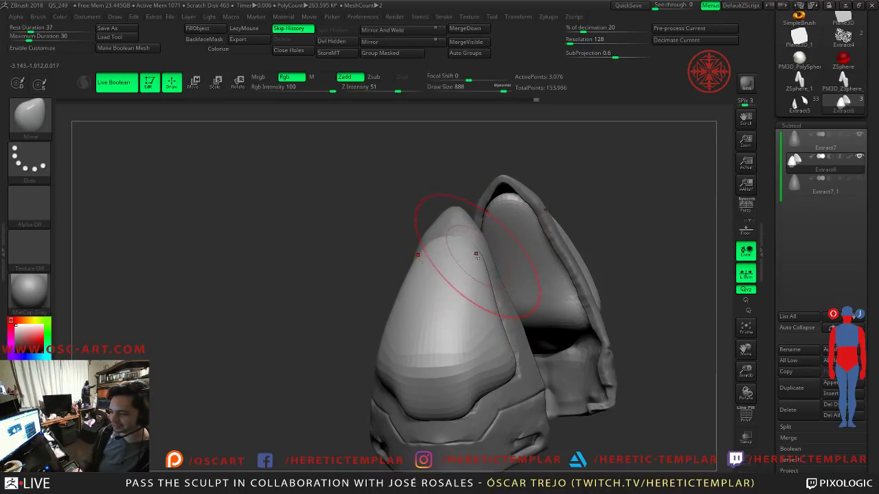
Step: Refine the shape's upper edges and sides along the panel outline, checking how far it pushes through the plate
key(s)
drag(474, 267, 451, 243)
drag(292, 279, 330, 284)
drag(574, 266, 481, 323)
drag(588, 418, 533, 407)
drag(413, 323, 438, 323)
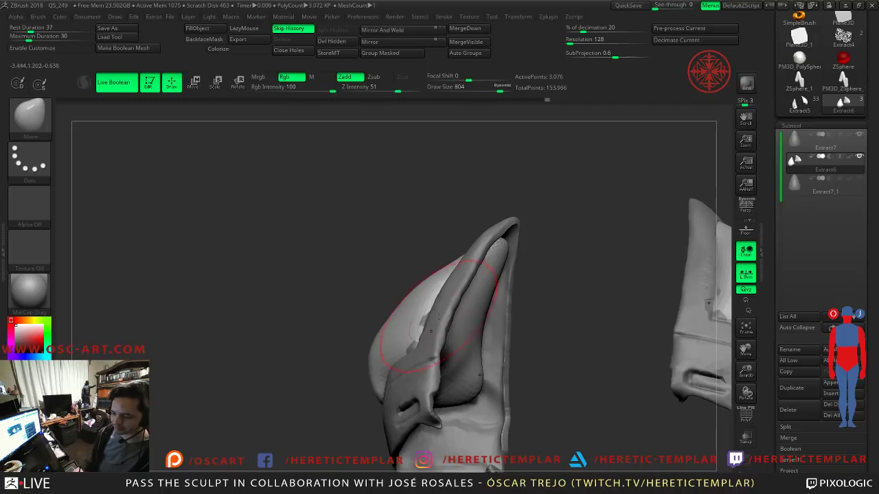
Step: Set the draw size to 585 and nudge the shape's side corner onto the carved panel corner
drag(314, 332, 269, 346)
key(s)
mouse_move(436, 335)
mouse_down()
mouse_move(420, 334)
mouse_move(441, 276)
mouse_up()
mouse_move(414, 333)
mouse_down()
mouse_move(425, 342)
mouse_move(416, 336)
mouse_up()
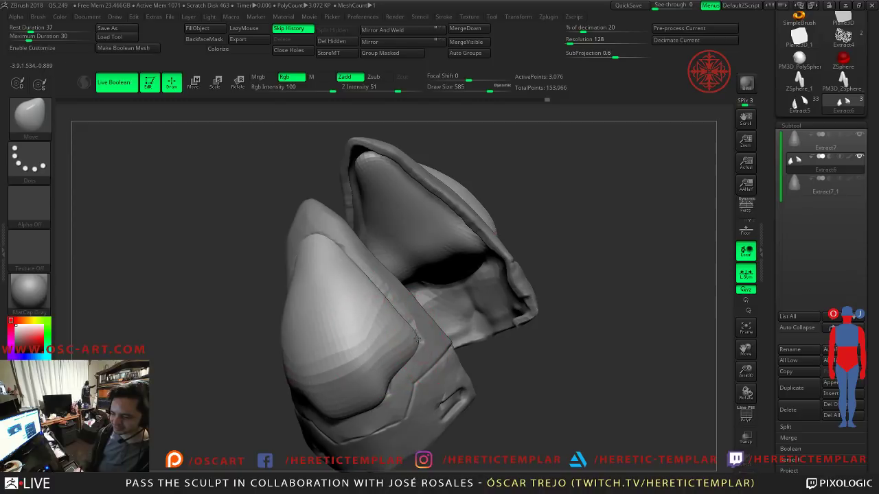
shift+drag(527, 354, 373, 313)
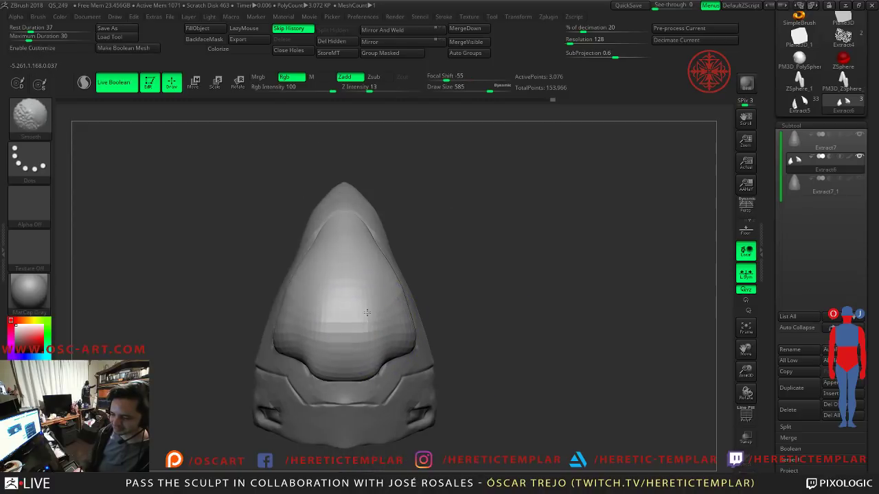
Step: Select the Move brush and pull the cutter's lower edge down to the panel outline at draw size 372
key(b)
key(m)
key(v)
mouse_move(373, 362)
mouse_down()
mouse_move(353, 378)
mouse_move(362, 382)
mouse_up()
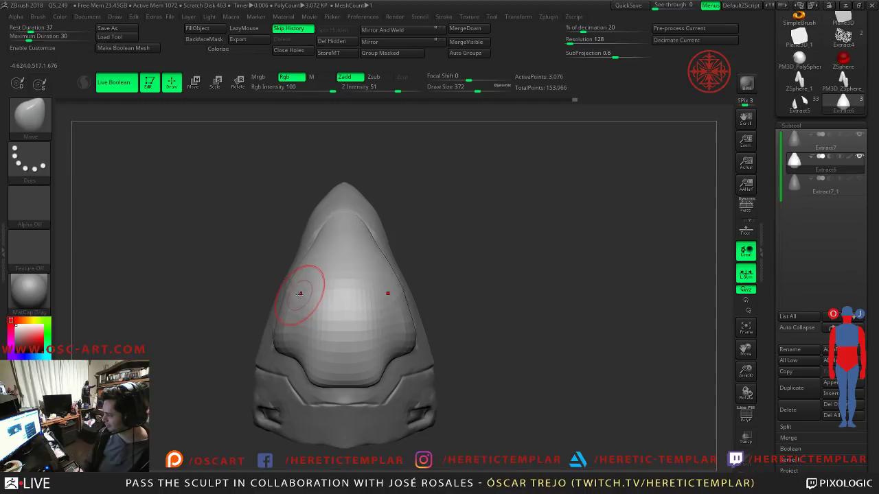
drag(297, 222, 469, 274)
Step: Set the draw size to 460 and adjust and smooth the cutter's sides along the carved panel outline
key(s)
drag(284, 300, 302, 303)
mouse_move(238, 306)
right_down()
mouse_move(242, 288)
mouse_move(224, 336)
mouse_move(331, 278)
right_up()
mouse_move(471, 248)
mouse_down()
mouse_move(332, 275)
mouse_move(363, 278)
mouse_move(367, 293)
mouse_up()
key(s)
key(shift)
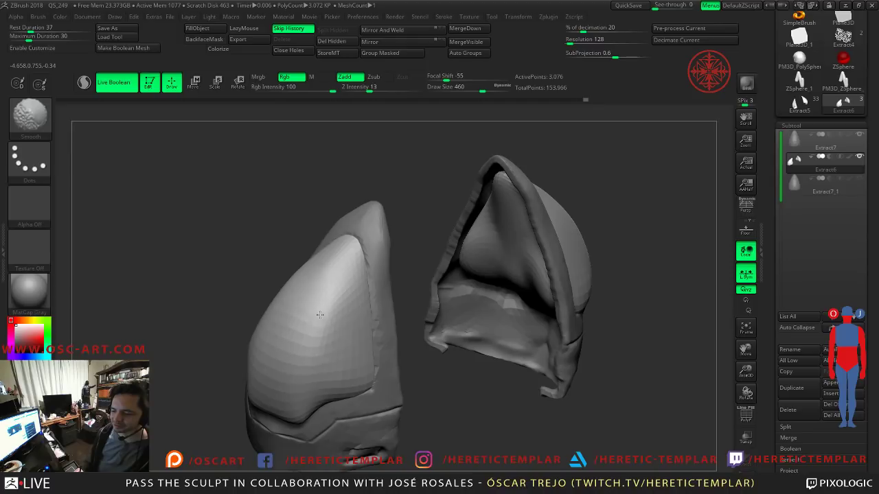
Step: Set the Extract6 cutter to Live Boolean subtraction and inspect the opening it cuts from the front and side
drag(280, 395, 442, 316)
key(shift+f)
key(shift+f)
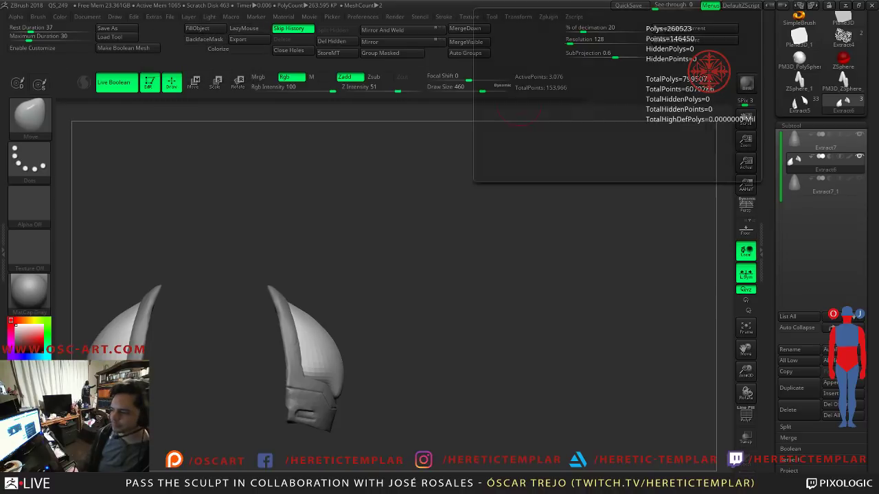
drag(552, 255, 522, 302)
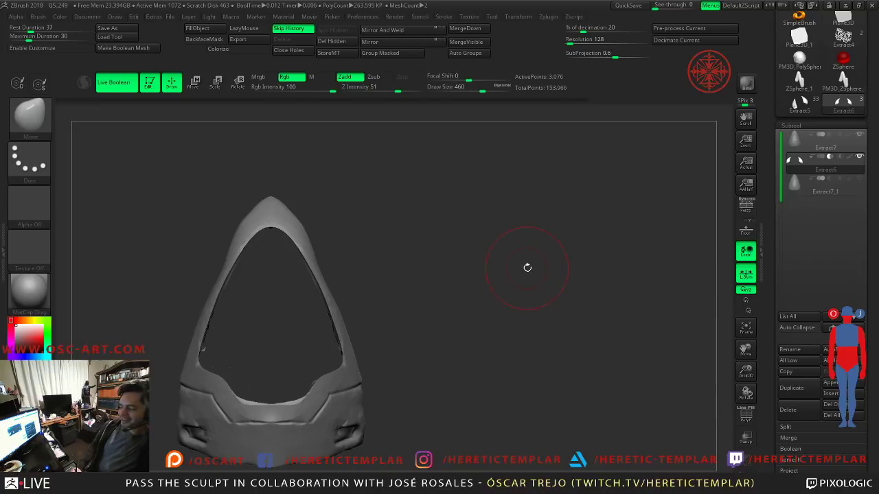
drag(514, 289, 534, 300)
mouse_move(412, 243)
mouse_down()
mouse_move(395, 311)
mouse_move(405, 305)
mouse_up()
Step: Reshape the cutter's lower sides from the side view with the Move brush, working up to a draw size of 550
key(s)
click(350, 315)
mouse_move(342, 311)
mouse_down()
mouse_move(320, 308)
mouse_move(324, 318)
mouse_move(427, 270)
mouse_move(412, 280)
mouse_up()
mouse_move(391, 345)
shift+mouse_down()
mouse_move(350, 335)
mouse_move(330, 300)
mouse_move(341, 301)
shift+mouse_up()
key(s)
click(323, 341)
key(s)
click(322, 324)
mouse_move(391, 302)
mouse_down()
mouse_move(336, 302)
mouse_move(434, 309)
mouse_move(438, 337)
mouse_up()
key(s)
click(357, 305)
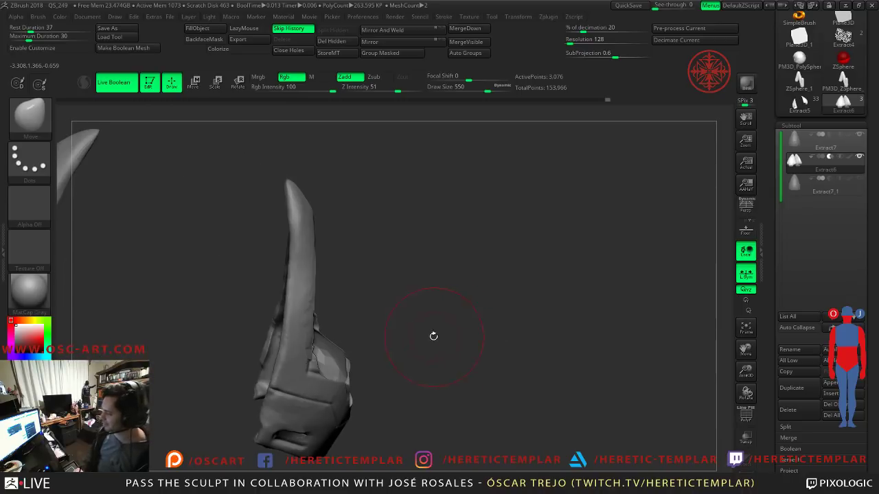
Step: Enlarge the Move brush to 878 and pull the cutter's side further through the plate
mouse_move(399, 298)
mouse_down()
mouse_move(472, 283)
mouse_move(435, 300)
mouse_move(449, 337)
mouse_move(439, 349)
mouse_up()
key(s)
mouse_move(373, 335)
mouse_down()
mouse_move(388, 336)
mouse_move(314, 343)
mouse_move(343, 324)
mouse_up()
mouse_move(426, 312)
mouse_down()
mouse_move(435, 317)
mouse_move(427, 308)
mouse_move(467, 295)
mouse_move(261, 283)
mouse_up()
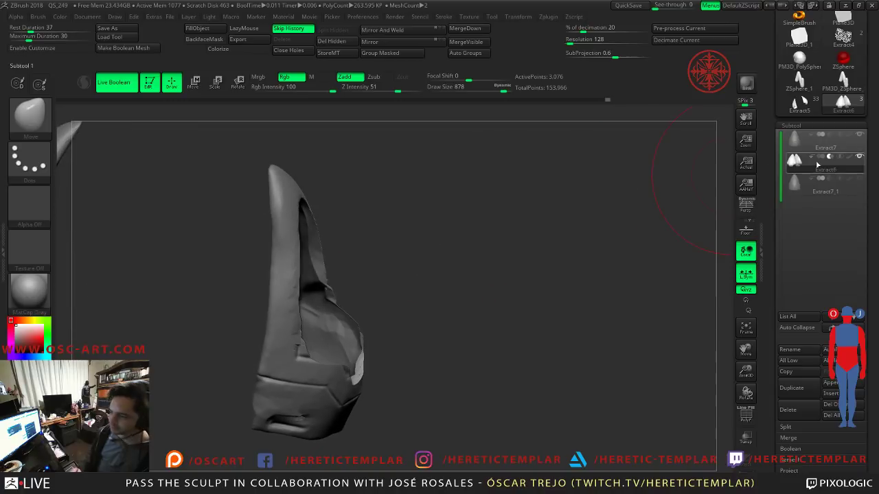
Step: Hide the detailed plate Extract7, show the smooth plate Extract7_1, and place the Extract6 cutter below it in the subtool order
click(861, 181)
click(863, 136)
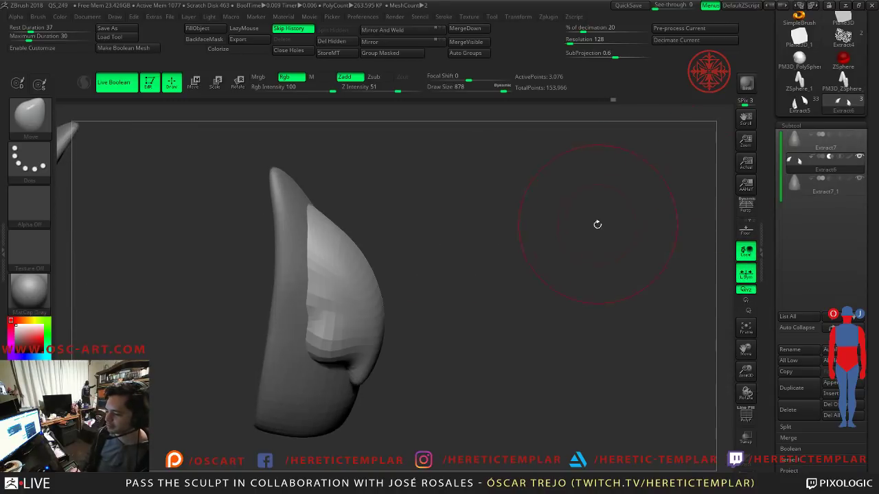
drag(606, 217, 602, 206)
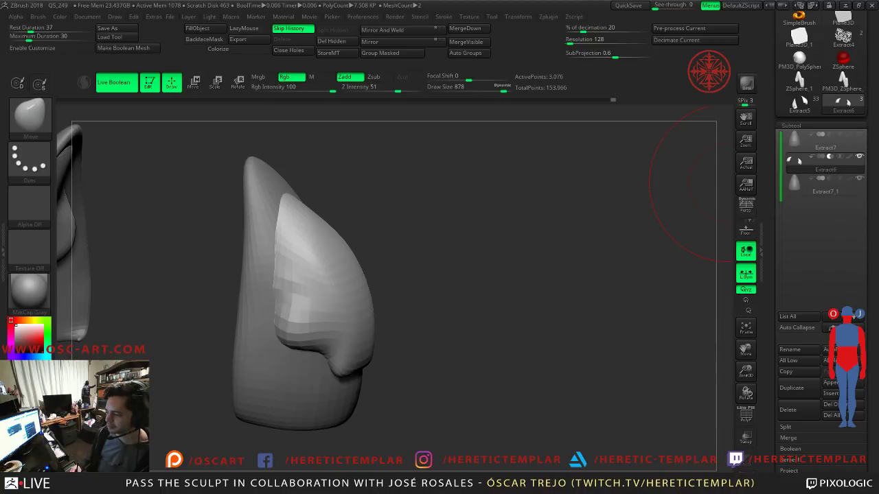
click(746, 309)
drag(604, 321, 548, 334)
Step: Set the draw size to 576 and push the cutter through the plate's inner side, checking it with the wireframe display
mouse_move(333, 333)
mouse_down()
mouse_move(481, 355)
mouse_move(388, 352)
mouse_up()
mouse_move(295, 351)
mouse_down()
mouse_move(515, 355)
mouse_move(565, 329)
mouse_move(401, 349)
mouse_up()
key(shift)
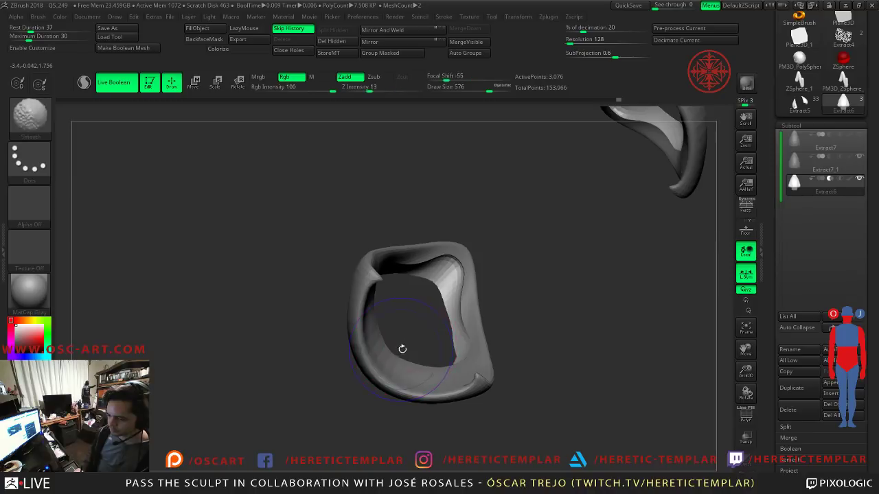
key(shift+f)
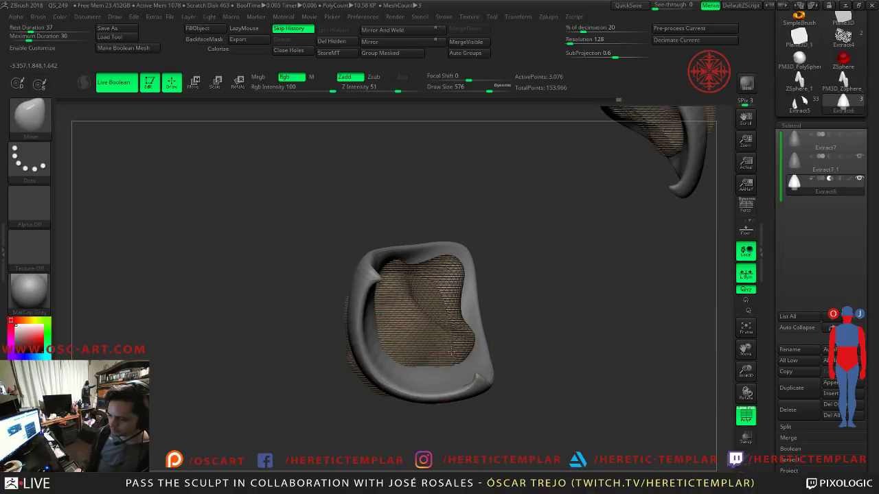
key(shift+f)
mouse_move(532, 309)
mouse_down()
mouse_move(552, 390)
mouse_move(529, 333)
mouse_up()
key(shift)
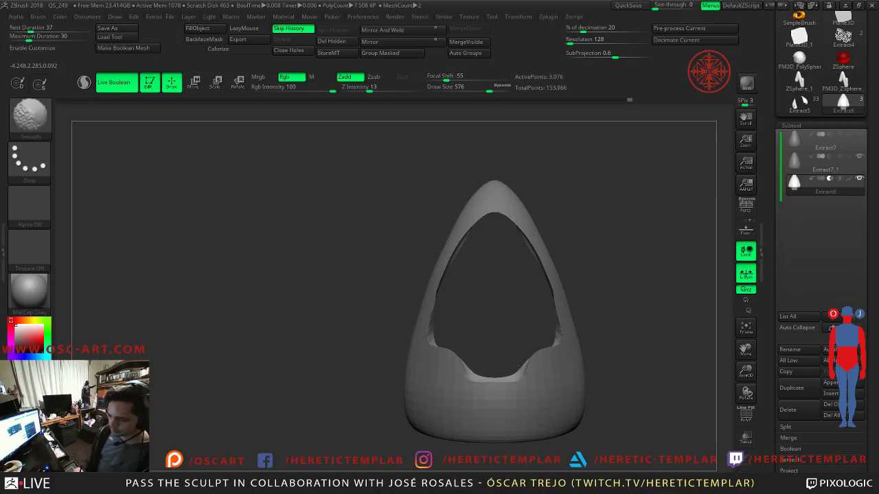
Step: Reshape the cutter's lower corners from the front and inside of the plate with the wireframe displayed
shift+drag(542, 300, 520, 254)
mouse_move(432, 260)
mouse_down()
mouse_move(388, 280)
mouse_move(362, 309)
mouse_up()
drag(362, 344, 271, 276)
key(ctrl+shift)
mouse_move(474, 347)
ctrl+shift+mouse_down()
mouse_move(608, 345)
mouse_move(616, 361)
mouse_move(590, 270)
mouse_move(543, 248)
mouse_move(378, 269)
mouse_move(412, 302)
ctrl+shift+mouse_up()
mouse_move(609, 279)
mouse_down()
mouse_move(558, 352)
mouse_move(529, 373)
mouse_move(551, 399)
mouse_move(462, 332)
mouse_up()
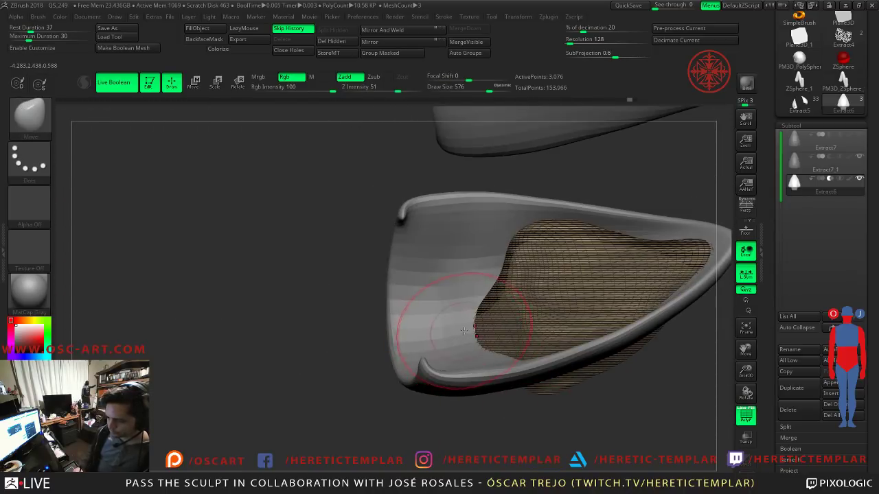
Step: Set the draw size to 804 and pull the cutter's lower end further through the plate
mouse_move(369, 361)
mouse_down()
mouse_move(302, 347)
mouse_move(315, 342)
mouse_move(300, 315)
mouse_move(316, 302)
mouse_up()
key(s)
drag(360, 296, 370, 295)
shift+drag(302, 300, 326, 296)
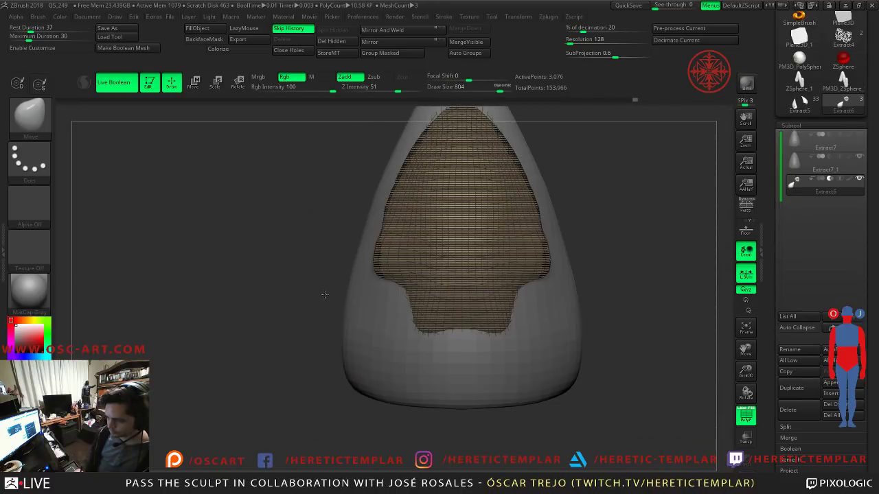
Step: Set the draw size to 629 and pull the cutter's side corners further back across the plate in side view
drag(309, 361, 367, 328)
key(ctrl)
key(s)
drag(476, 300, 468, 300)
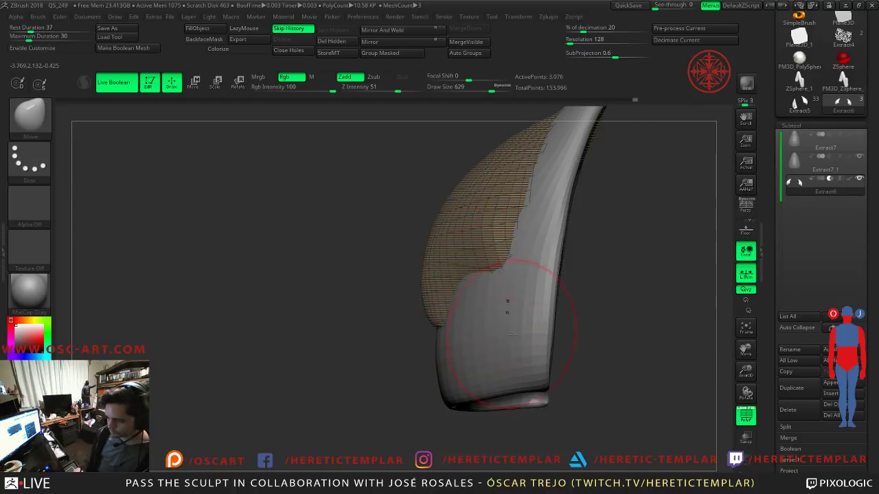
drag(379, 334, 349, 334)
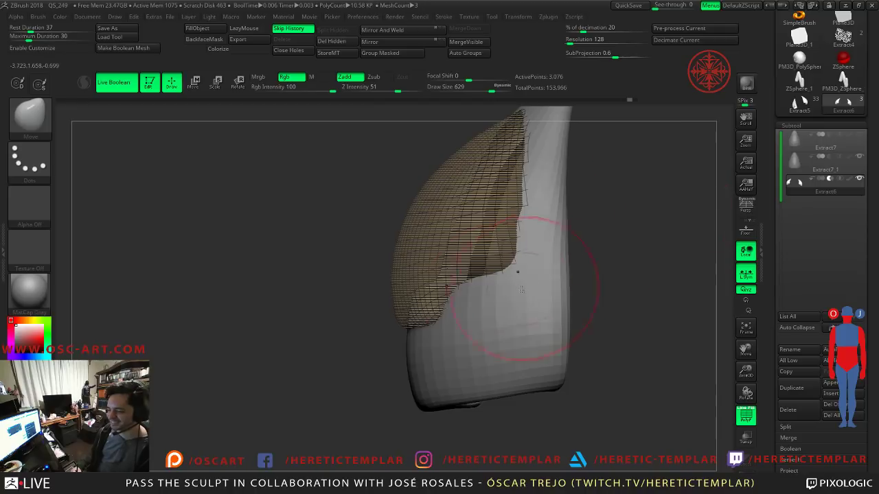
drag(478, 301, 486, 292)
shift+drag(576, 294, 604, 293)
Step: Hide the wireframe and refine the cutter's side and inner edges around the plate opening
key(shift+f)
mouse_move(547, 299)
mouse_down()
mouse_move(622, 305)
mouse_move(596, 321)
mouse_up()
mouse_move(471, 297)
mouse_down()
mouse_move(593, 299)
mouse_move(641, 262)
mouse_move(430, 235)
mouse_up()
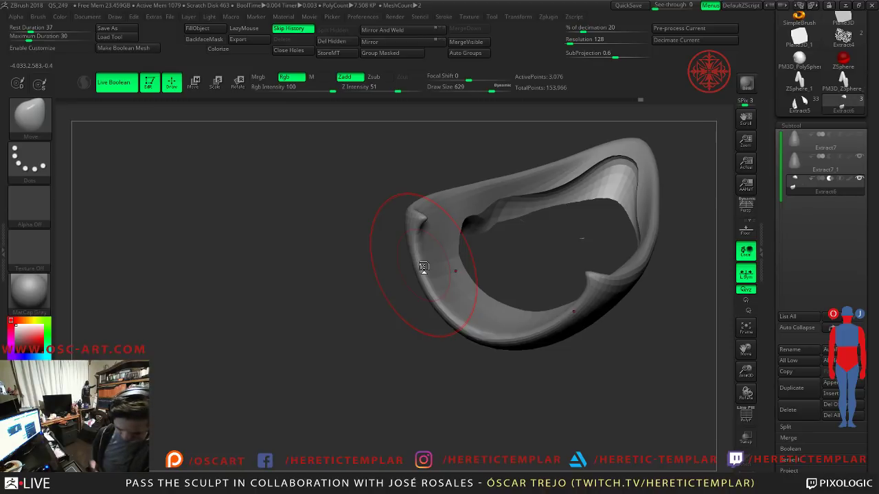
drag(377, 375, 308, 272)
alt+drag(642, 221, 432, 245)
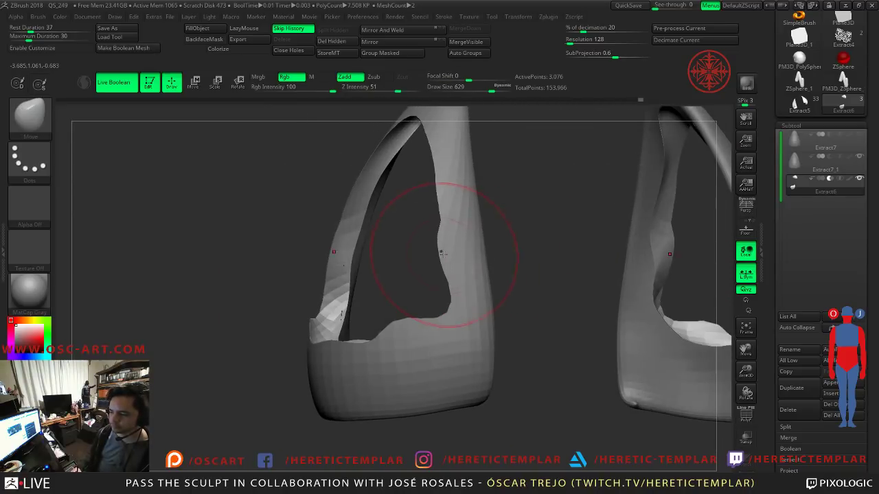
mouse_move(509, 237)
shift+mouse_down()
mouse_move(527, 211)
mouse_move(512, 259)
mouse_move(417, 191)
mouse_move(453, 333)
mouse_move(442, 350)
shift+mouse_up()
Step: Try to clip the cutter's side with ClipCurve lines running from the opening's tip past its lower corner
key(ctrl+shift)
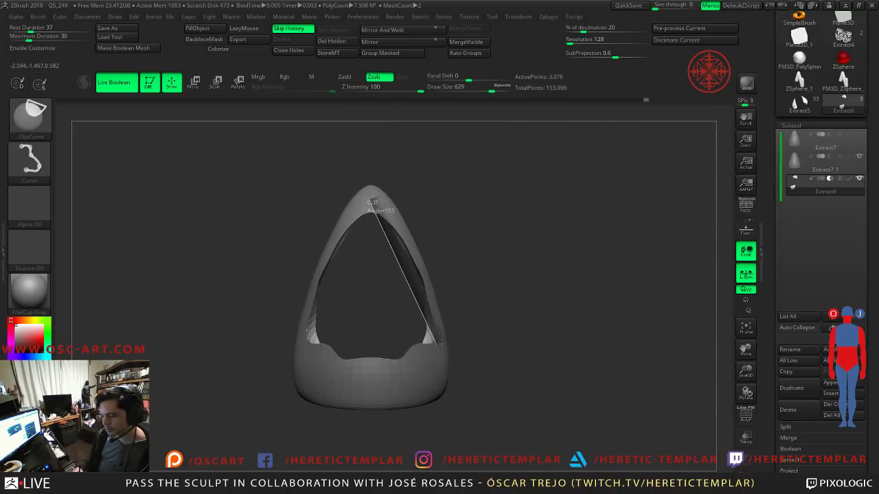
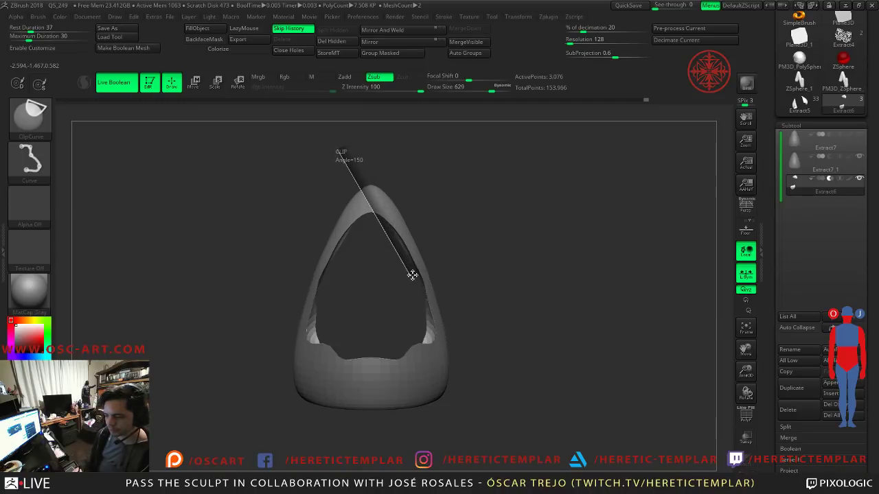
ctrl+shift+drag(433, 375, 431, 365)
drag(500, 332, 461, 308)
key(ctrl+z)
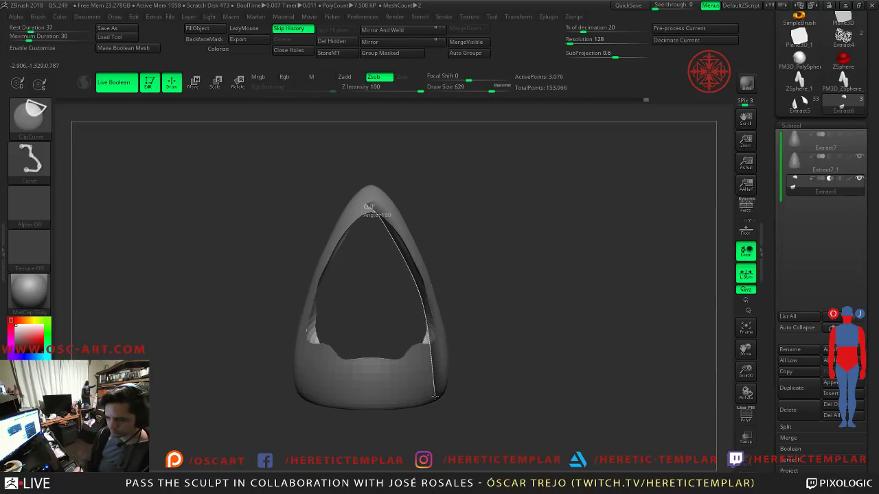
ctrl+shift+drag(435, 396, 436, 398)
key(ctrl+z)
Step: Clip the cutter's sides with a slightly bent ClipCurve from the opening's tip past its lower corner
ctrl+shift+drag(368, 205, 385, 228)
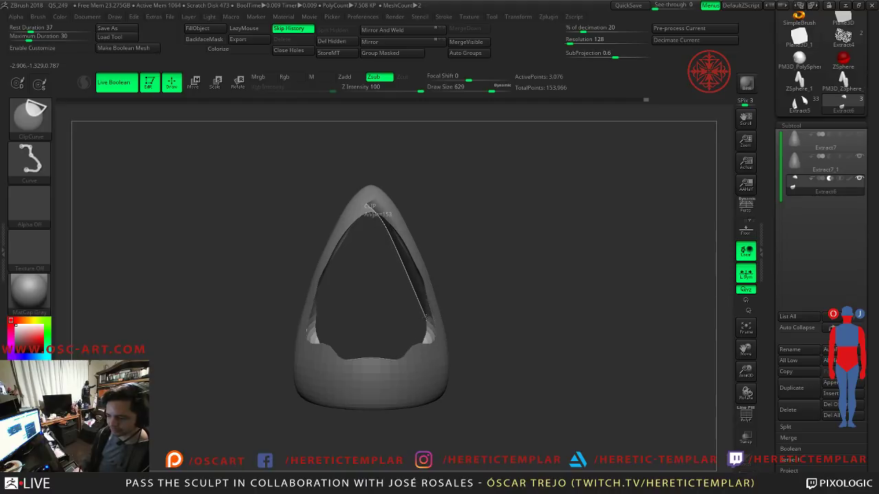
ctrl+shift+drag(432, 365, 430, 375)
drag(504, 332, 446, 340)
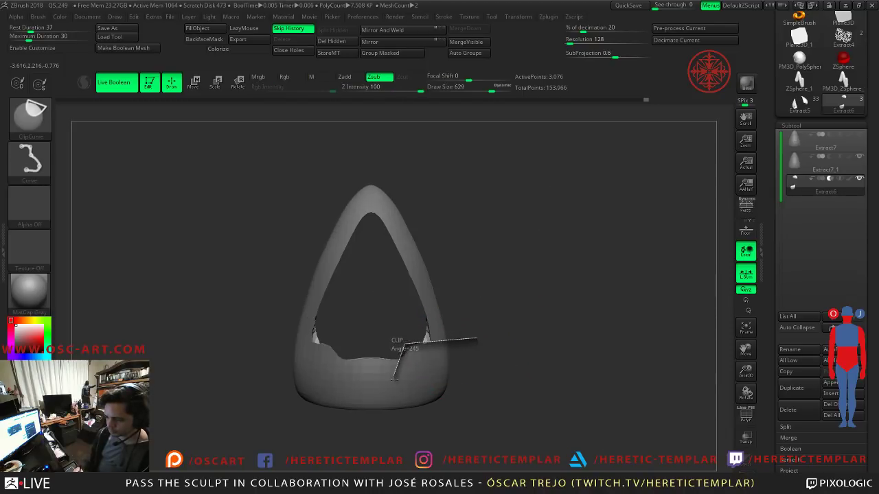
Step: Try to clip the cutter's lower corner with an angled ClipCurve
ctrl+shift+drag(395, 375, 395, 377)
key(ctrl+z)
drag(477, 341, 467, 278)
Step: Clip the cutter's lower end into a straight horizontal edge across the plate
mouse_move(480, 337)
mouse_down()
mouse_move(451, 333)
mouse_move(487, 332)
mouse_up()
key(shift+f)
ctrl+shift+drag(479, 370, 280, 364)
key(shift+f)
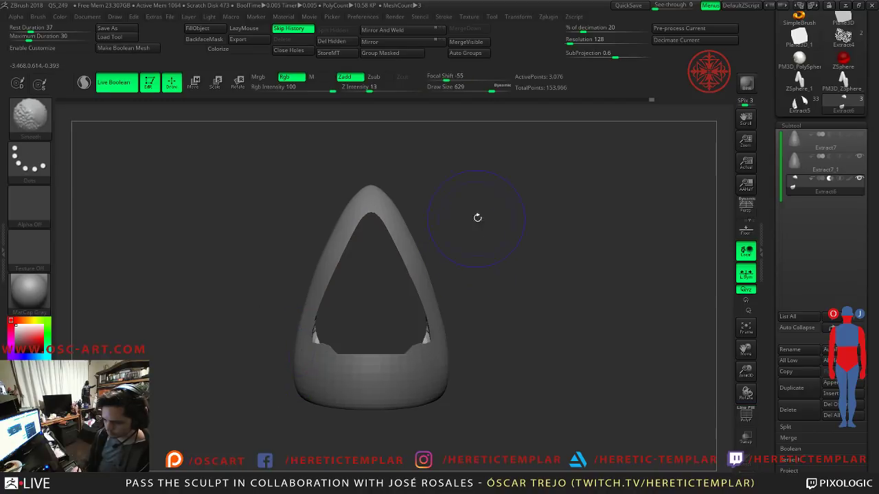
mouse_move(520, 313)
mouse_down()
mouse_move(512, 337)
mouse_move(256, 345)
mouse_up()
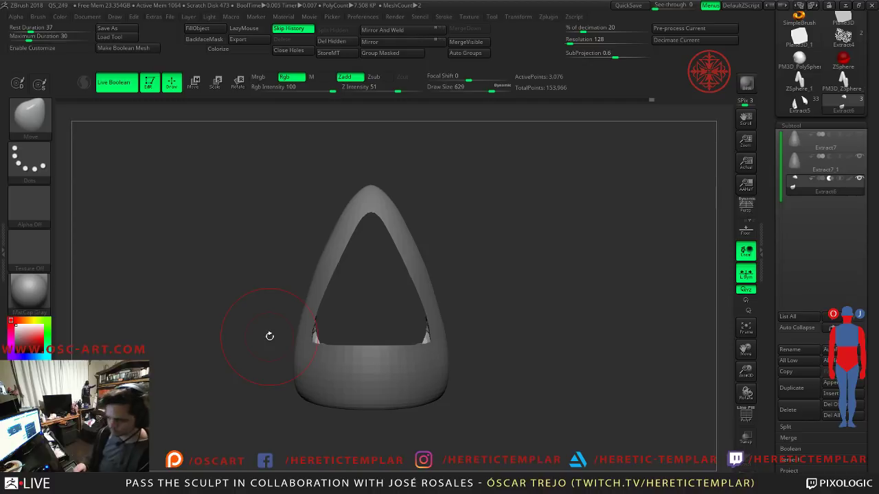
Step: Pull the cutter's lower corners outward and through the plate, and clip its lower edge straight again
mouse_move(489, 335)
mouse_down()
mouse_move(519, 341)
mouse_move(491, 333)
mouse_move(508, 287)
mouse_move(309, 283)
mouse_up()
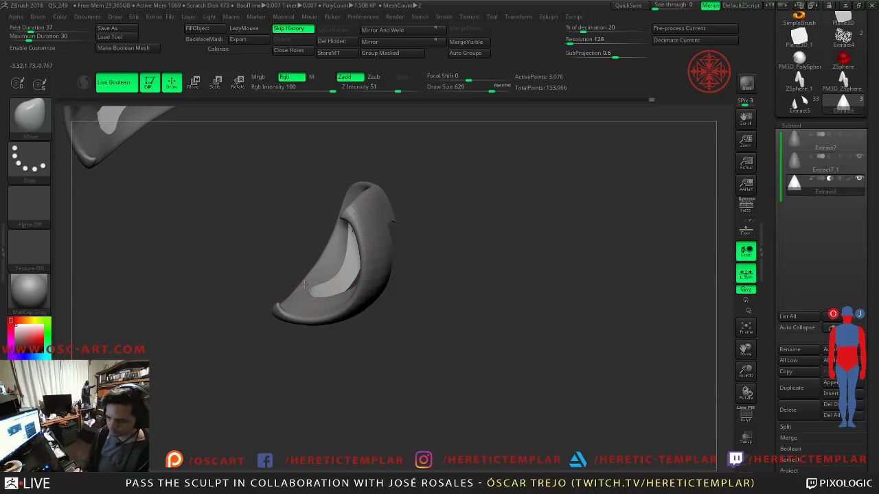
drag(268, 261, 307, 242)
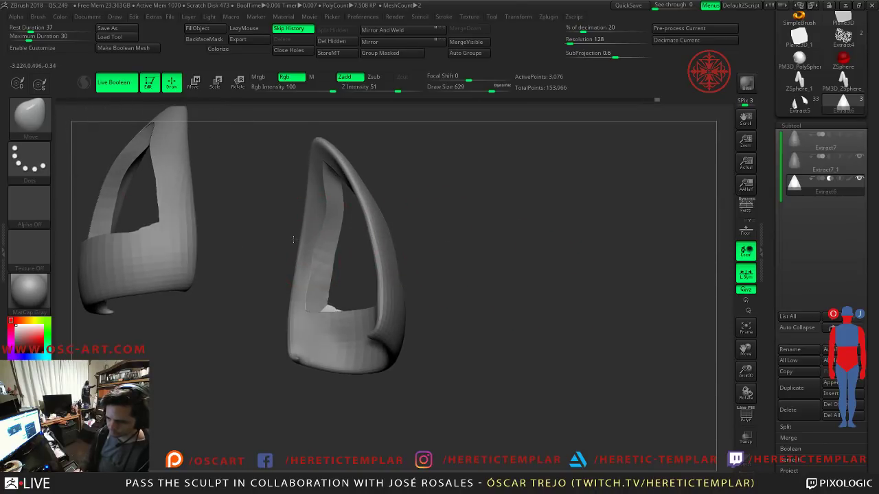
shift+drag(483, 230, 426, 235)
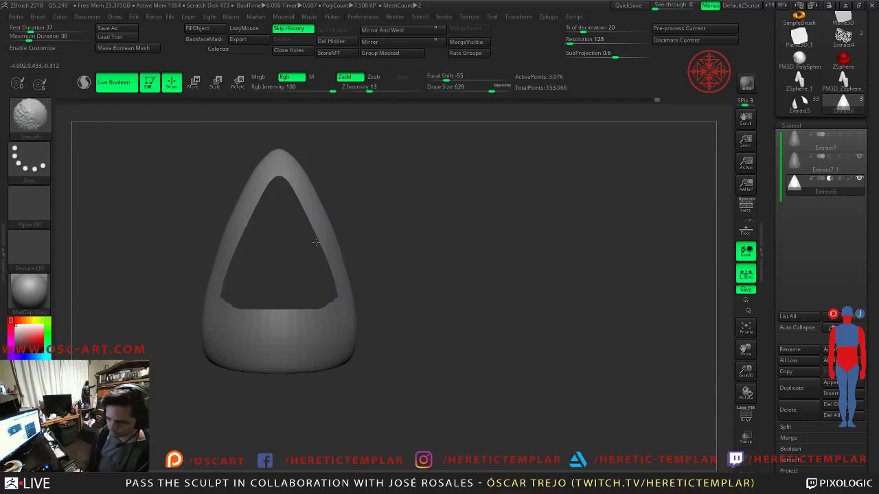
drag(336, 297, 340, 303)
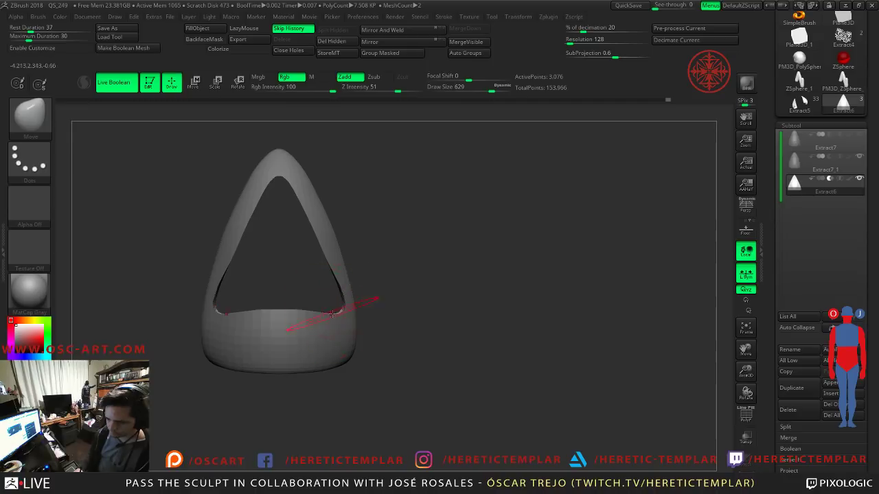
ctrl+shift+drag(402, 307, 151, 302)
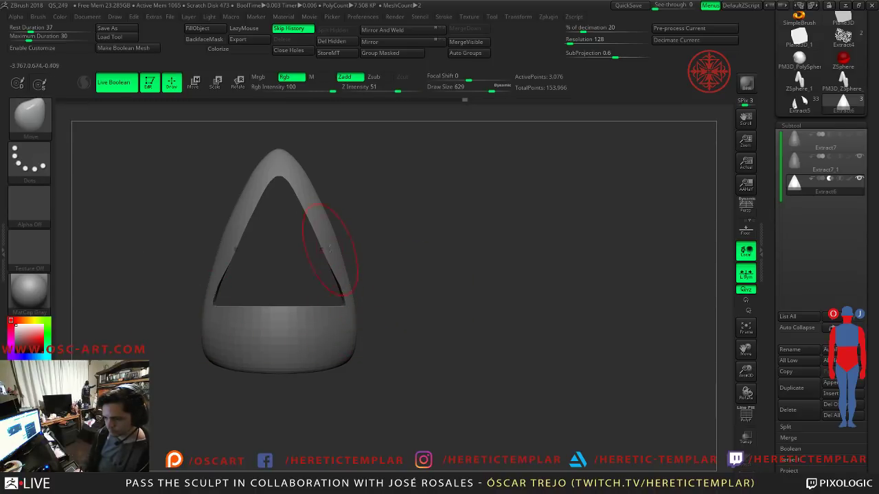
Step: Enlarge the Move brush to 1000 and bow the cutter's upper sides outward to follow the plate's contour
key(bracketright)
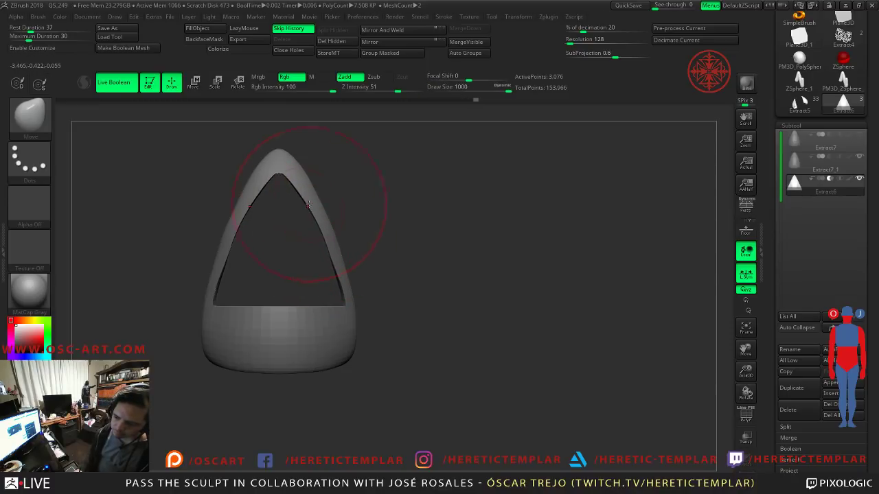
drag(309, 204, 314, 216)
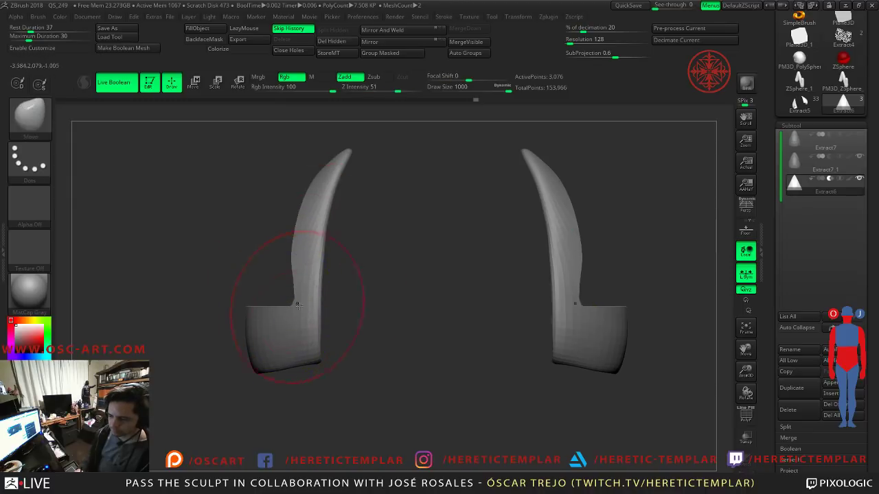
key(shift+f)
drag(367, 246, 373, 255)
drag(279, 259, 404, 257)
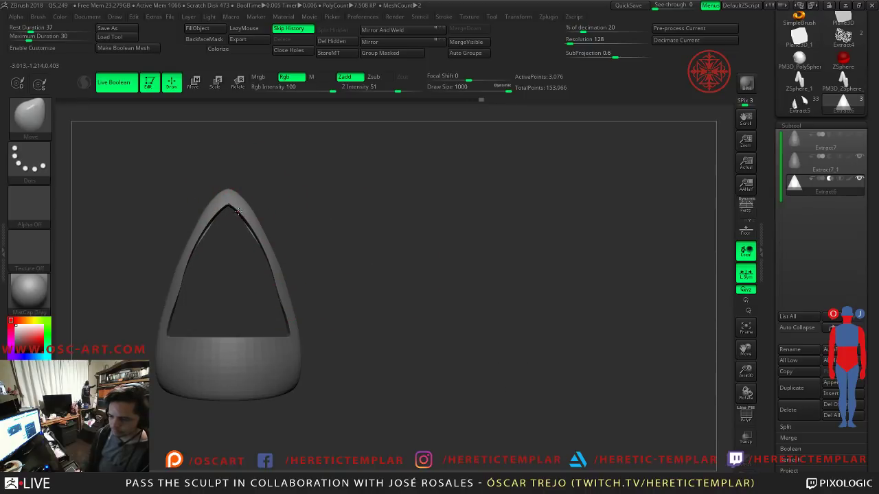
Step: Clip the cutter's sides with a ClipCurve from the opening's tip through its lower corner
key(shift)
key(ctrl+shift)
mouse_move(228, 204)
mouse_down()
mouse_move(288, 270)
mouse_move(296, 320)
mouse_move(290, 332)
mouse_up()
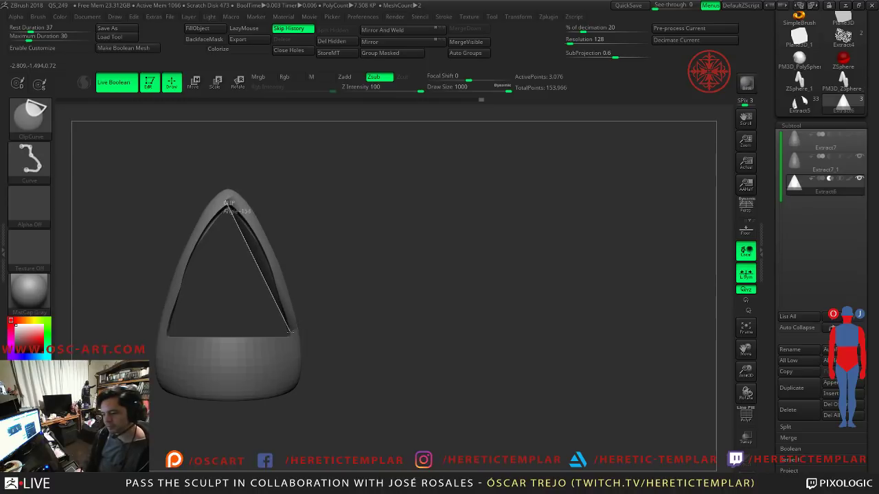
drag(282, 299, 295, 364)
mouse_move(377, 314)
mouse_down()
mouse_move(354, 307)
mouse_move(378, 246)
mouse_move(430, 238)
mouse_move(409, 254)
mouse_move(365, 259)
mouse_up()
Step: Center and reorient the gizmo on the cutter, and shift the cutter outward through the plate
key(shift+f)
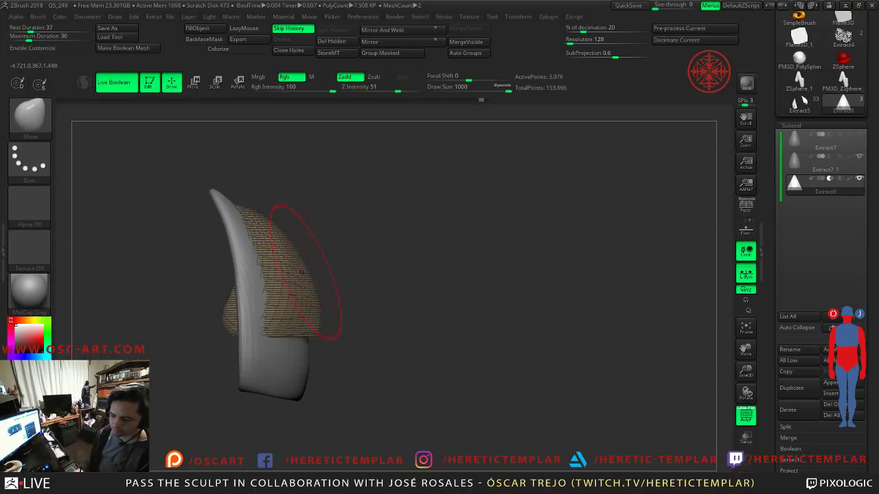
key(w)
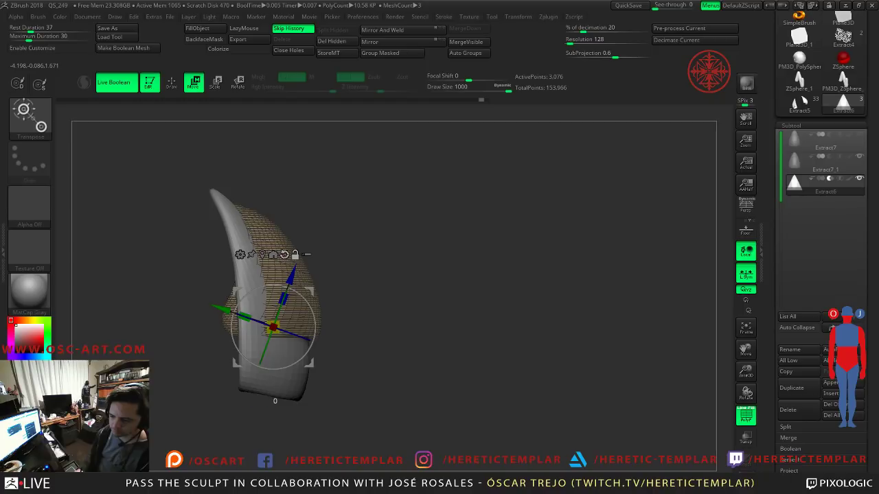
click(272, 254)
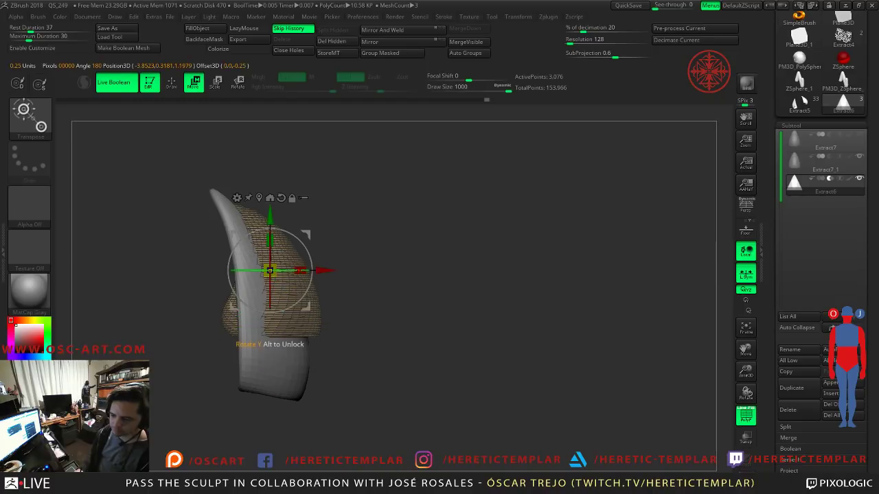
drag(332, 272, 375, 273)
key(q)
Step: Clip the cutter's sides with successive short ClipCurve cuts from the tip to the lower corner, following the plate's contour
mouse_move(297, 204)
ctrl+shift+mouse_down()
mouse_move(357, 331)
mouse_move(357, 357)
mouse_move(351, 323)
mouse_move(359, 349)
ctrl+shift+mouse_up()
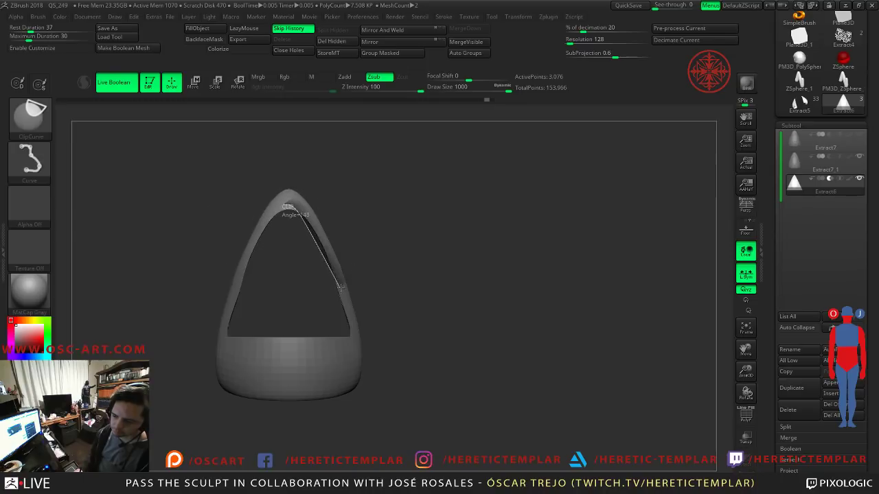
ctrl+shift+drag(348, 304, 352, 289)
ctrl+shift+drag(290, 207, 308, 226)
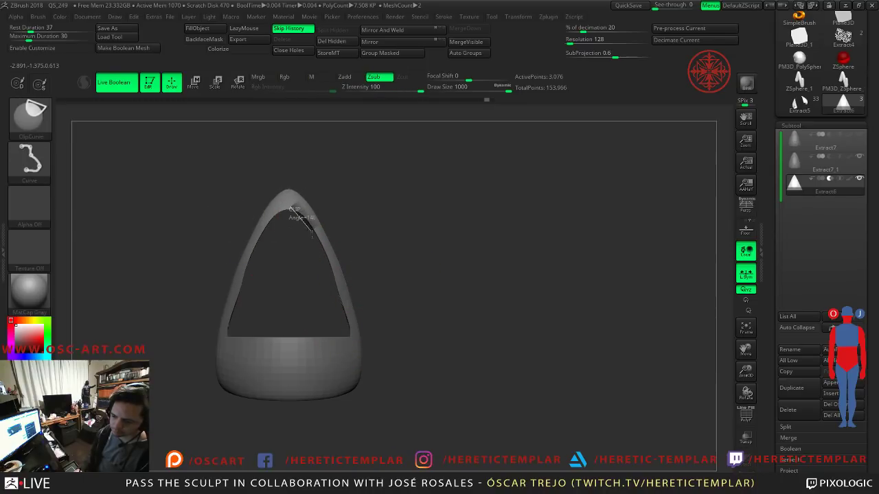
ctrl+shift+drag(341, 274, 343, 276)
ctrl+shift+drag(302, 221, 325, 251)
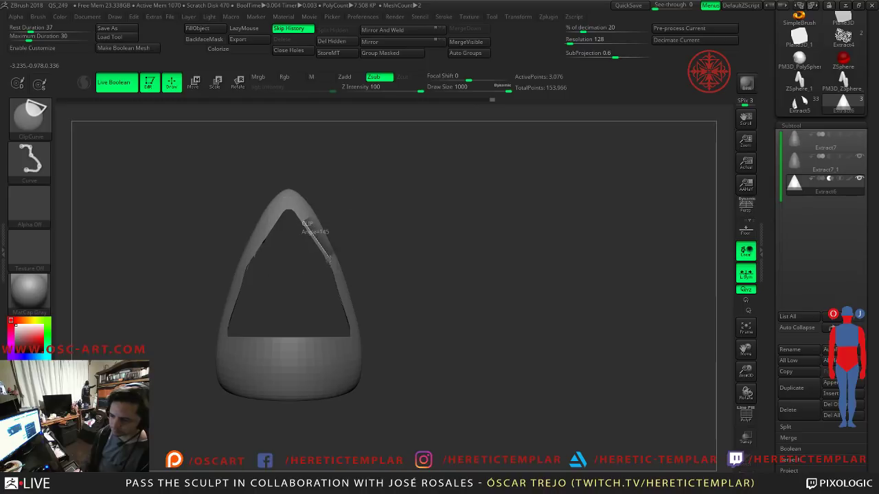
ctrl+shift+drag(355, 334, 357, 333)
mouse_move(457, 295)
mouse_down()
mouse_move(470, 317)
mouse_move(455, 279)
mouse_move(461, 322)
mouse_move(482, 312)
mouse_move(459, 315)
mouse_move(453, 293)
mouse_move(391, 311)
mouse_up()
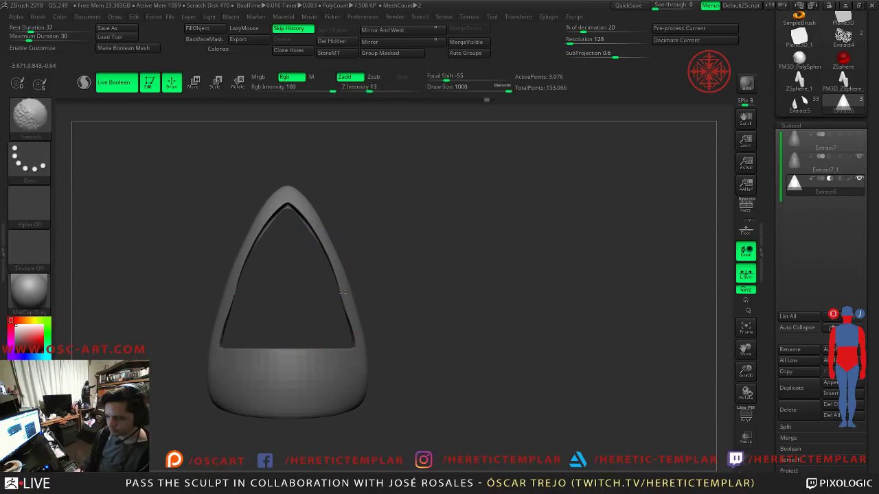
Step: Compare the opening with the original detailed Extract7 plate, and smooth the edges of the Extract6 cutter
click(792, 166)
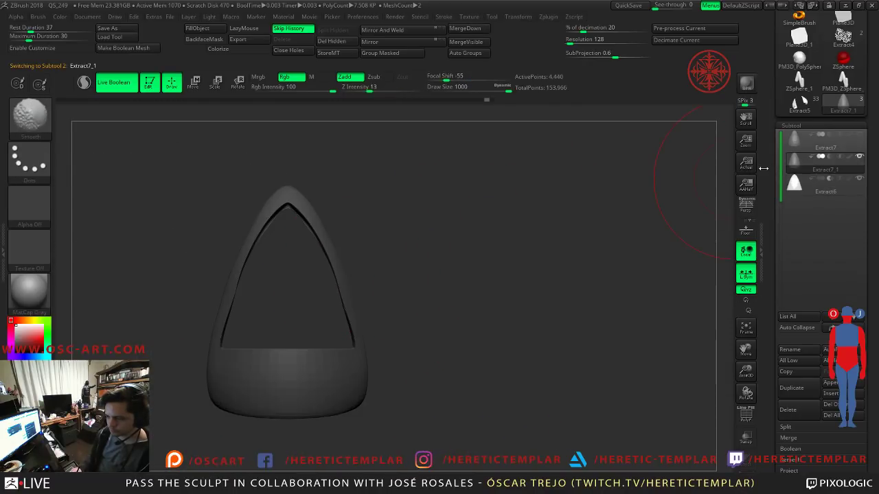
key(shift+f)
click(794, 181)
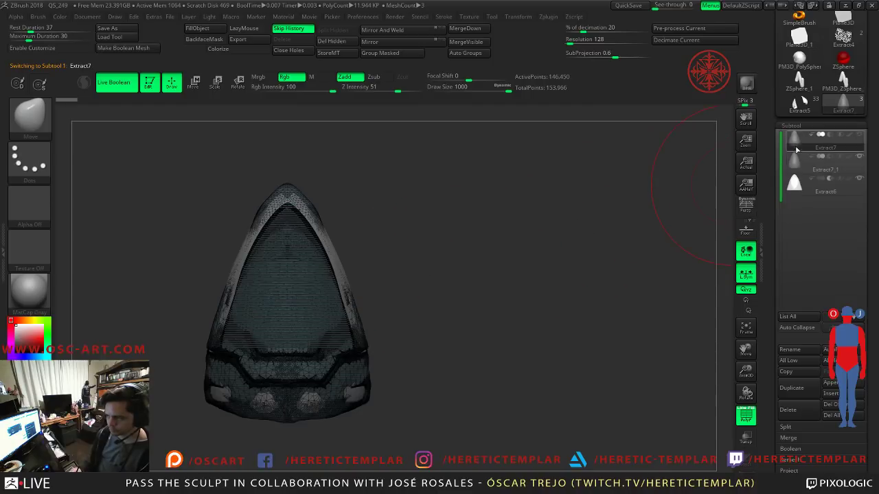
key(shift+f)
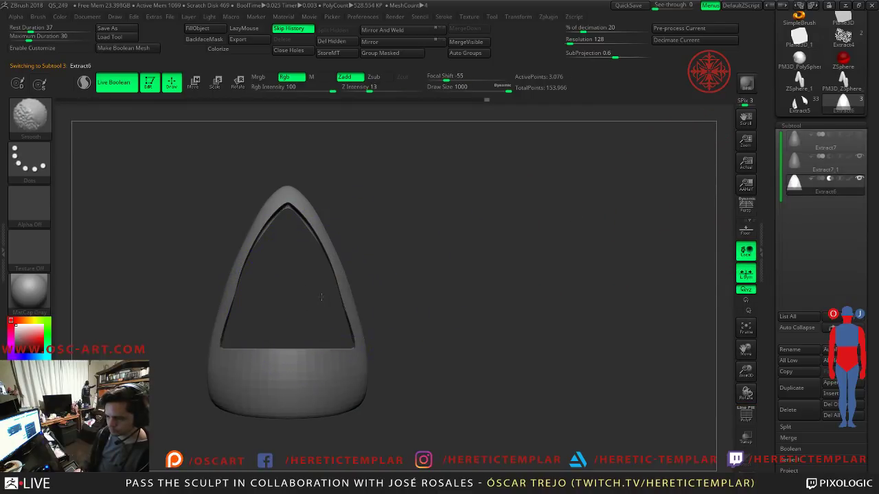
shift+drag(323, 300, 309, 240)
shift+drag(396, 333, 351, 294)
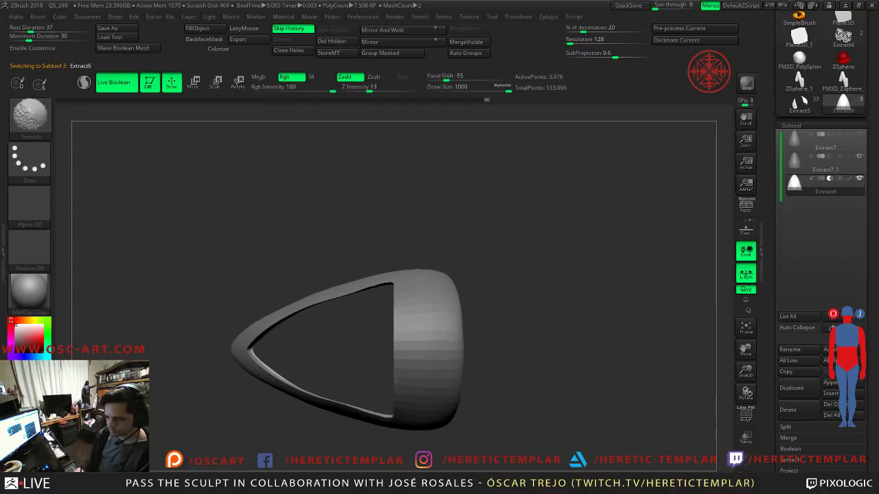
shift+drag(348, 389, 320, 308)
Step: Examine the cutter's wireframe and the cut opening from the side, the inside and the front of the plate
key(shift+f)
mouse_move(398, 255)
mouse_down()
mouse_move(325, 262)
mouse_move(458, 250)
mouse_move(383, 263)
mouse_up()
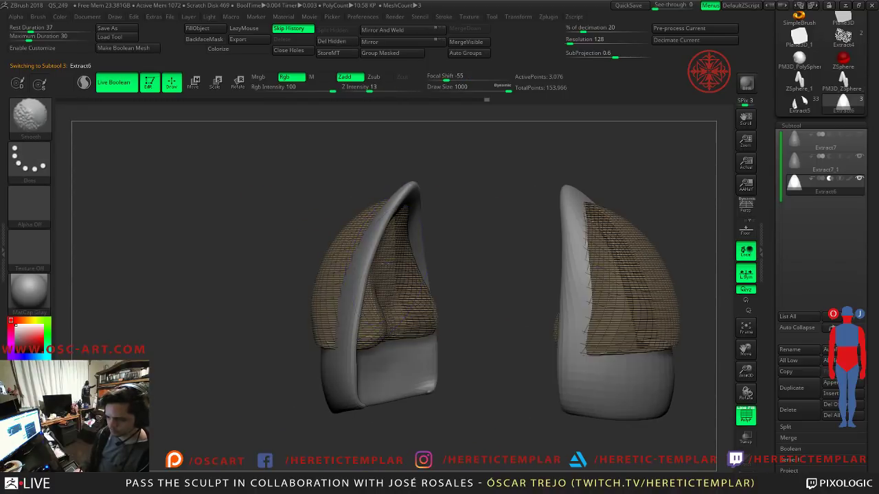
key(shift+f)
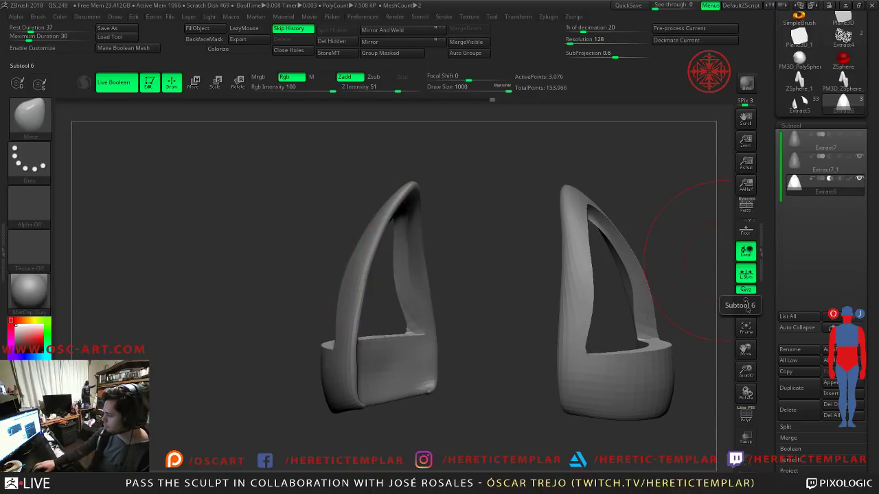
drag(212, 252, 259, 268)
key(shift+f)
drag(372, 206, 511, 113)
key(shift+f)
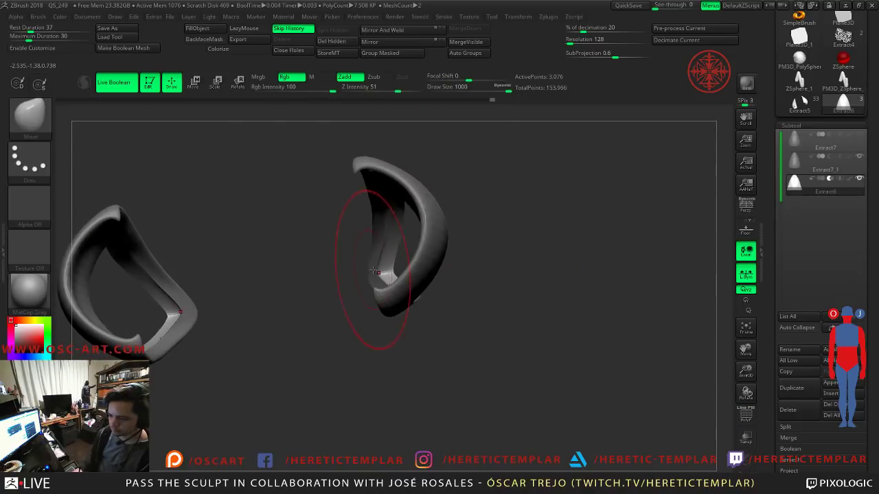
mouse_move(331, 275)
mouse_down()
mouse_move(311, 393)
mouse_move(396, 293)
mouse_up()
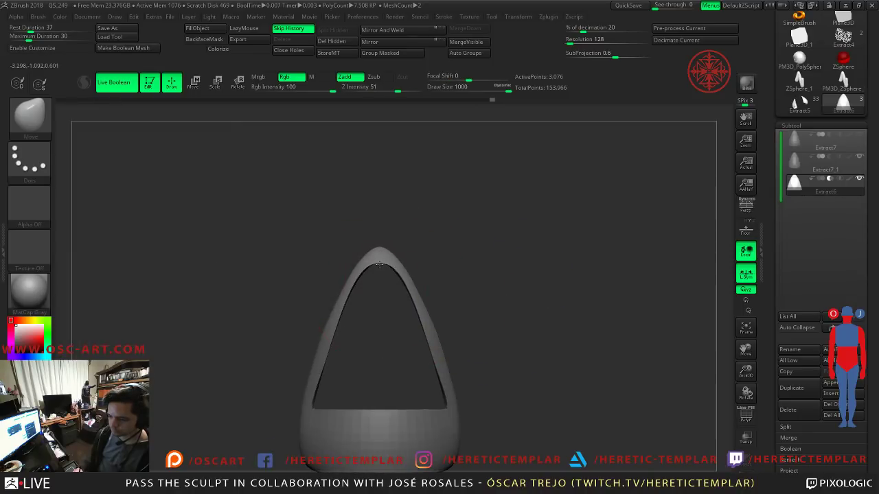
Step: Reduce the Move brush to 695 and then 714, and reshape the opening's tip, sides and lower corners to even the surrounding frame
key(s)
click(398, 280)
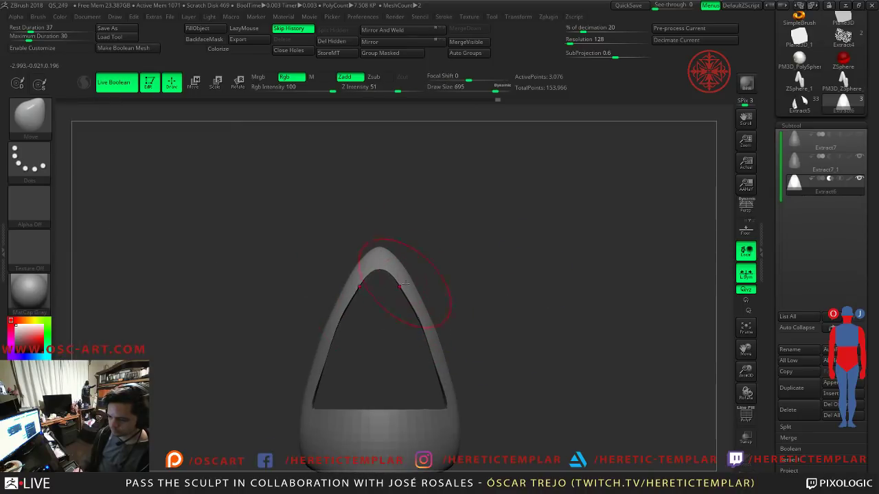
key(s)
click(417, 313)
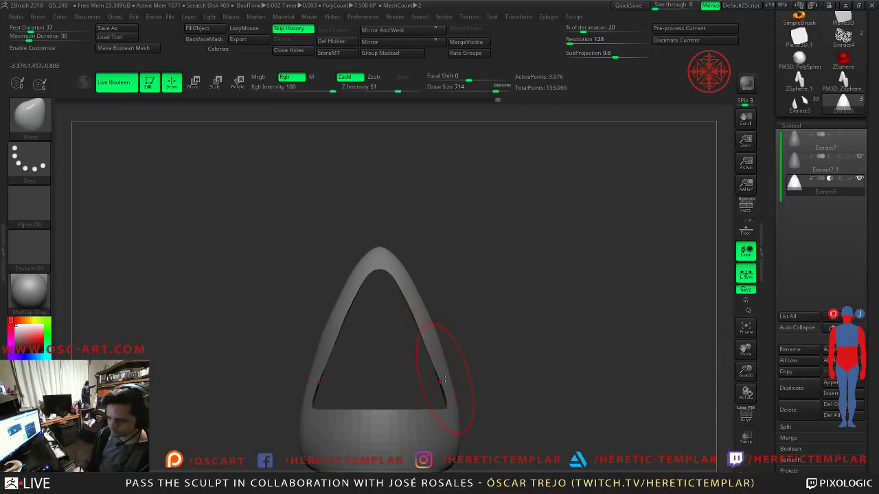
key(shift)
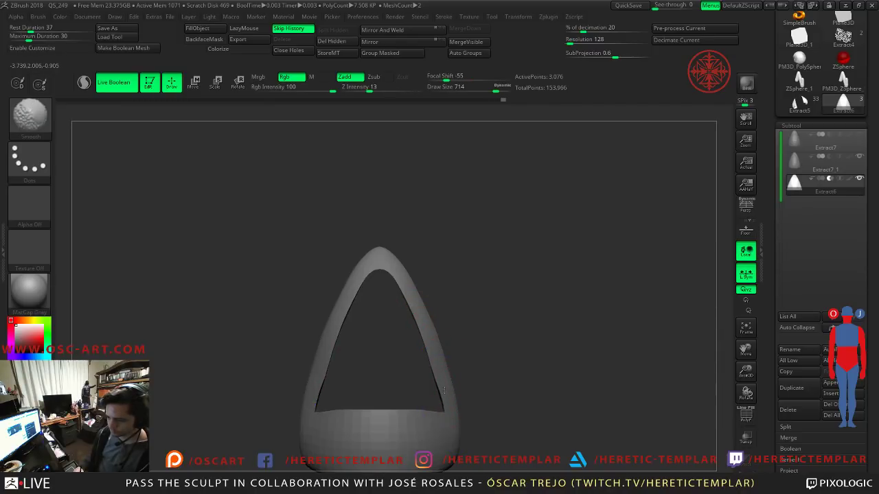
mouse_move(446, 336)
mouse_down()
mouse_move(497, 286)
mouse_move(524, 295)
mouse_move(487, 302)
mouse_up()
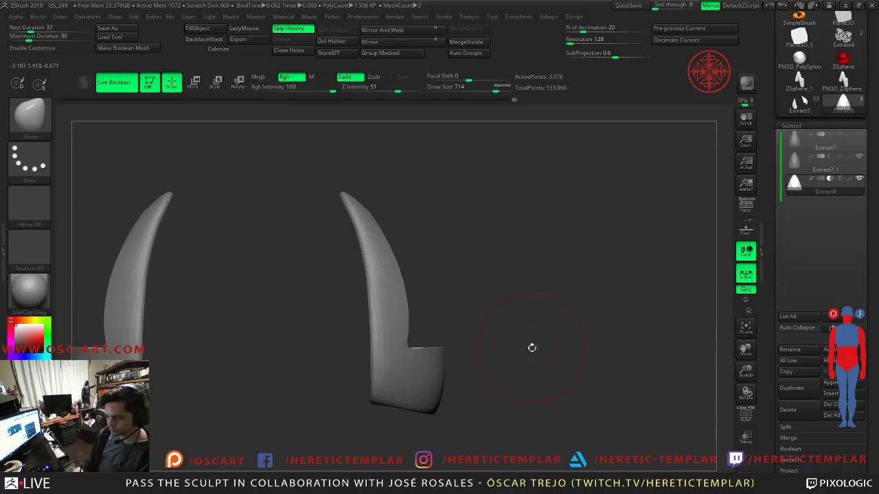
Step: Reshape the upper part of the mirrored Extract6 shells with the Move brush and set the draw size to 867
key(s)
mouse_move(402, 289)
mouse_down()
mouse_move(429, 282)
mouse_move(365, 259)
mouse_move(332, 264)
mouse_up()
mouse_move(340, 314)
mouse_down()
mouse_move(352, 302)
mouse_move(302, 340)
mouse_move(342, 332)
mouse_up()
key(s)
mouse_move(442, 318)
mouse_down()
mouse_move(429, 318)
mouse_move(455, 318)
mouse_up()
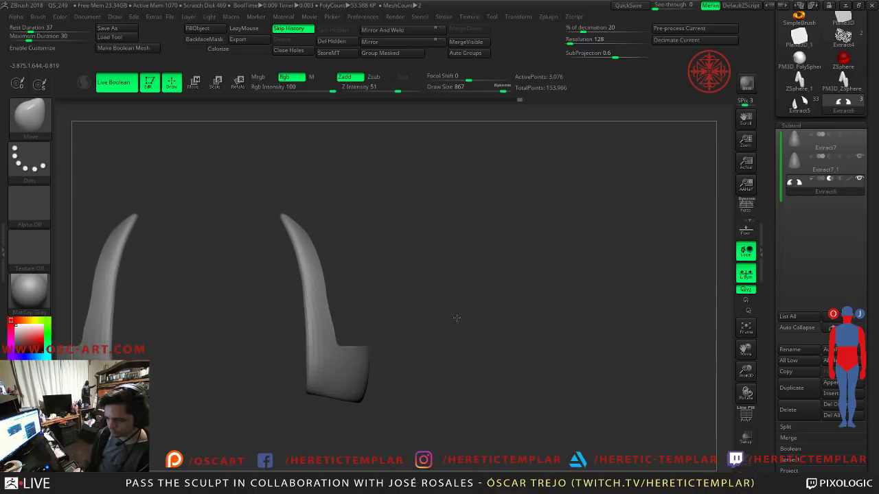
Step: Examine the shape of the mirrored Extract6 shells from the front, side and inside, with and without the wireframe
key(shift+f)
key(shift+f)
key(f)
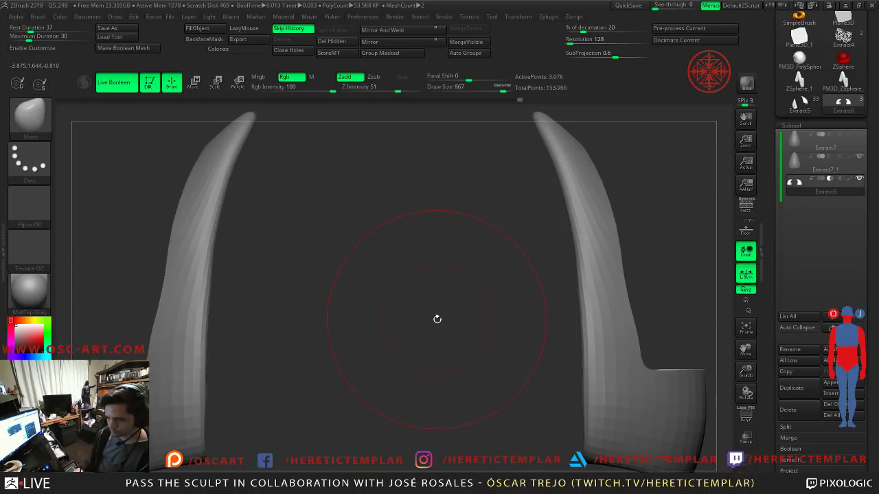
ctrl+right_drag(609, 215, 618, 195)
alt+right_drag(618, 195, 478, 202)
right_drag(553, 303, 467, 218)
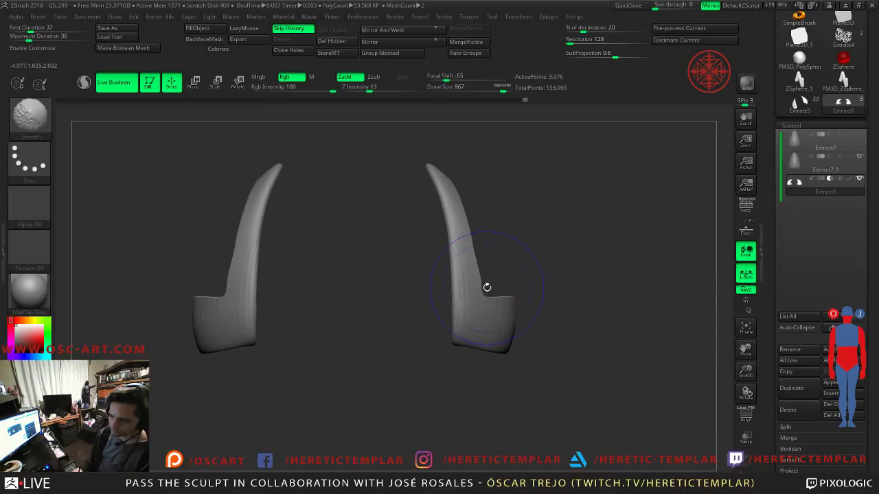
key(shift+f)
key(shift+f)
right_drag(506, 285, 484, 280)
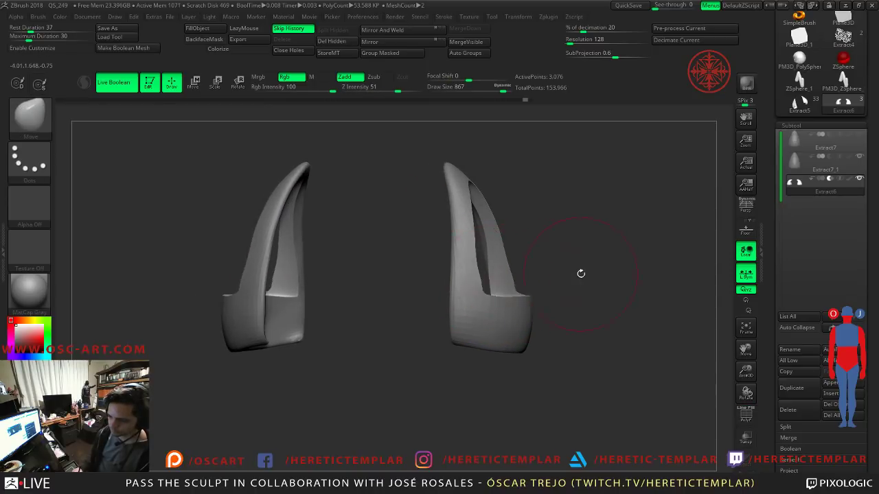
right_drag(569, 275, 501, 288)
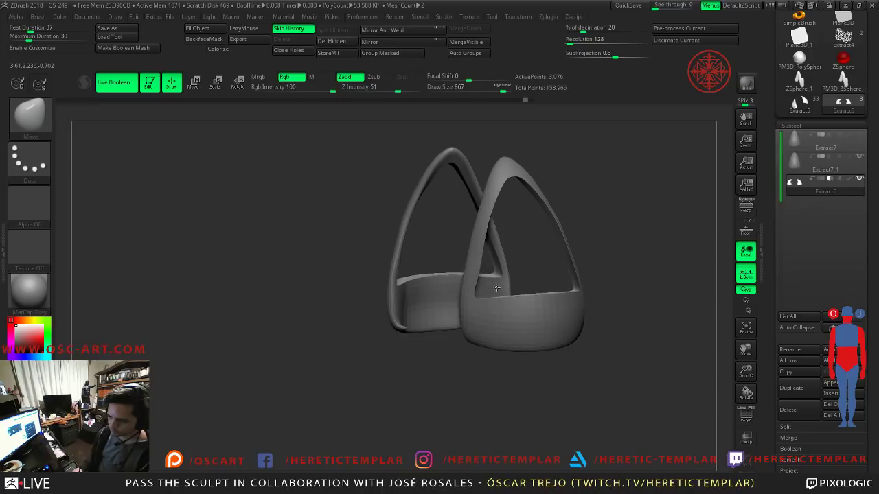
right_drag(493, 288, 350, 343)
alt+right_drag(581, 270, 490, 270)
alt+drag(490, 270, 333, 272)
drag(277, 240, 464, 265)
mouse_move(569, 245)
alt+mouse_down()
mouse_move(514, 238)
mouse_move(552, 239)
alt+mouse_up()
alt+drag(508, 257, 598, 277)
Step: Make Extract7_1 the active subtool and hide Extract6
key(shift+f)
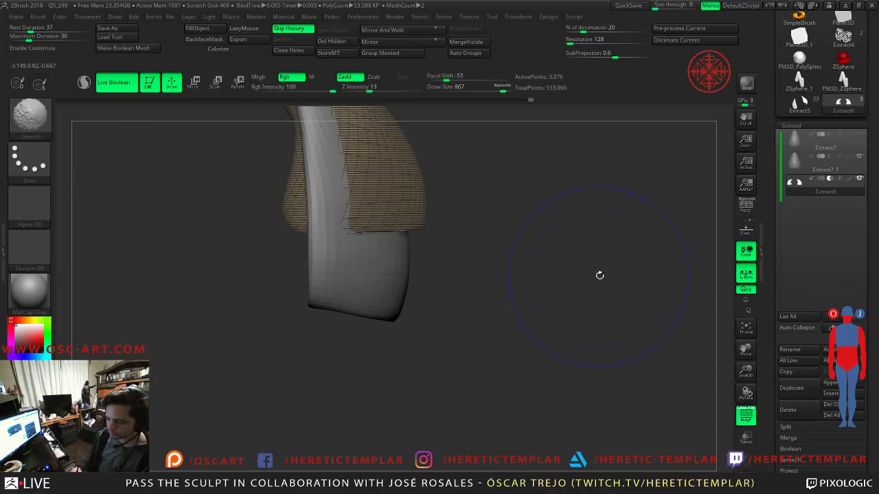
drag(605, 211, 774, 179)
click(800, 164)
click(859, 179)
alt+drag(661, 226, 522, 239)
key(shift+f)
mouse_move(413, 251)
alt+mouse_down()
mouse_move(424, 255)
mouse_move(387, 253)
alt+mouse_up()
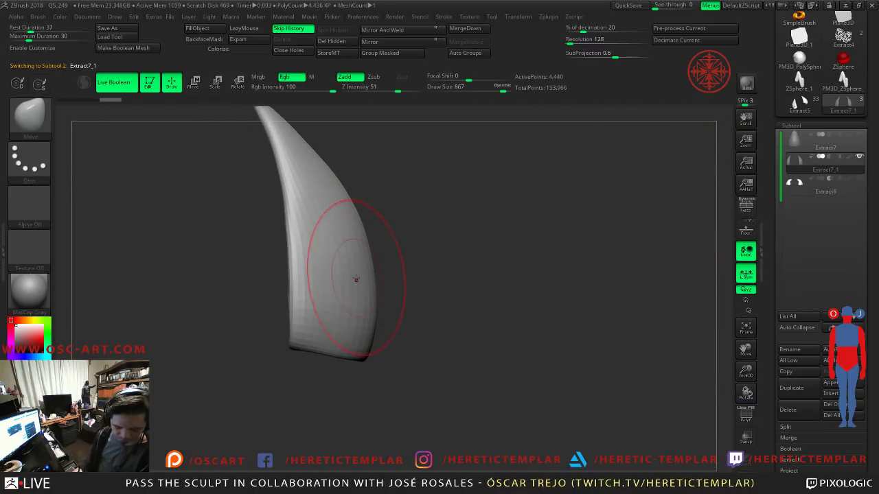
Step: Compare the meshes of the Extract7 and Extract7_1 subtools with and without the wireframe
key(b)
key(i)
key(p)
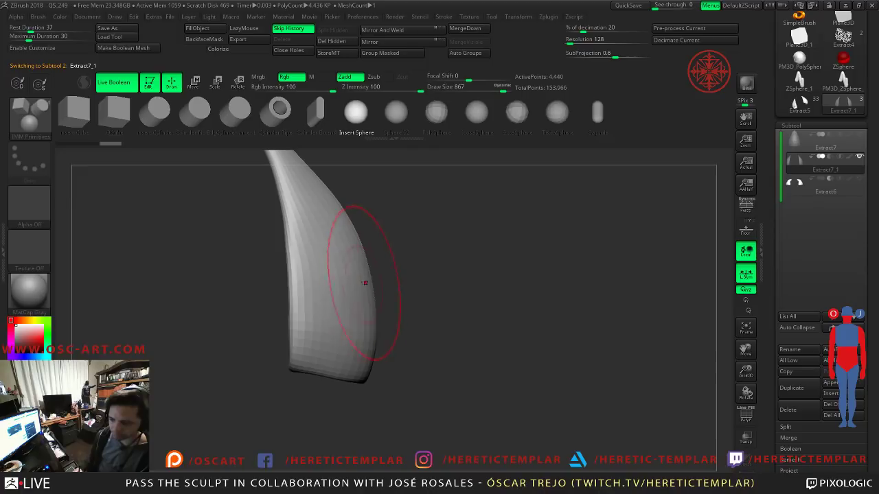
click(797, 146)
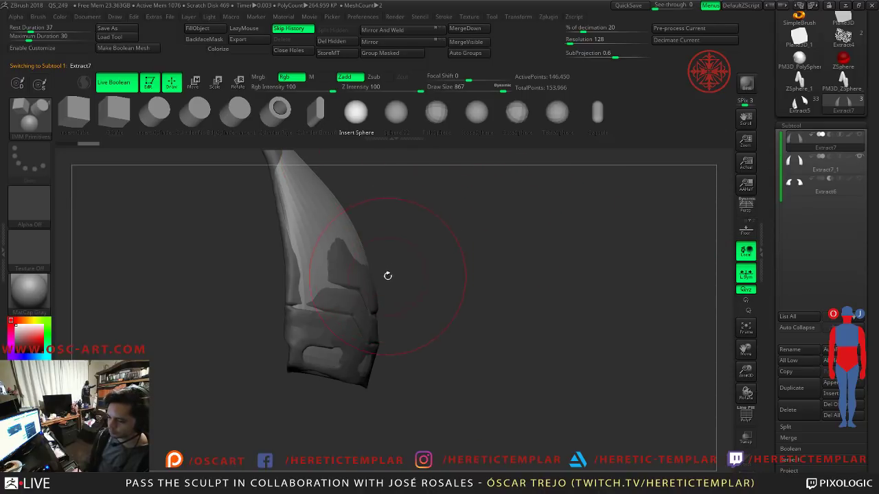
key(shift+f)
key(shift+f)
key(shift+f)
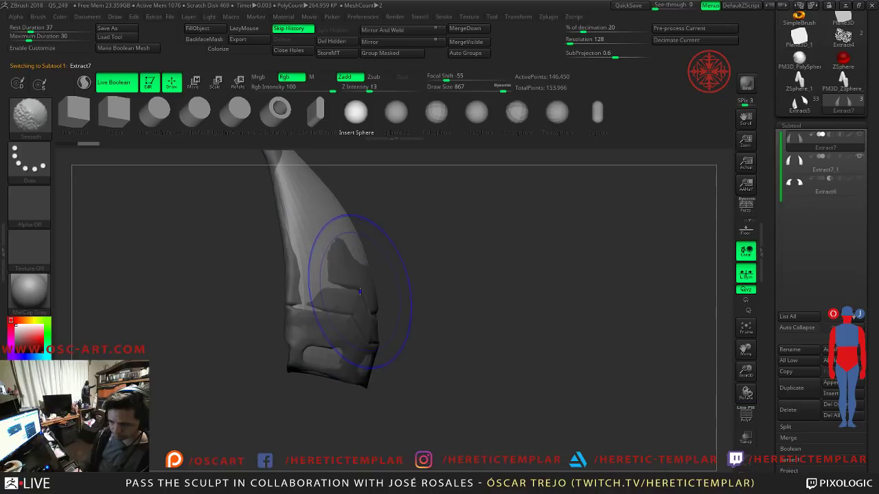
key(b)
key(m)
key(v)
click(793, 164)
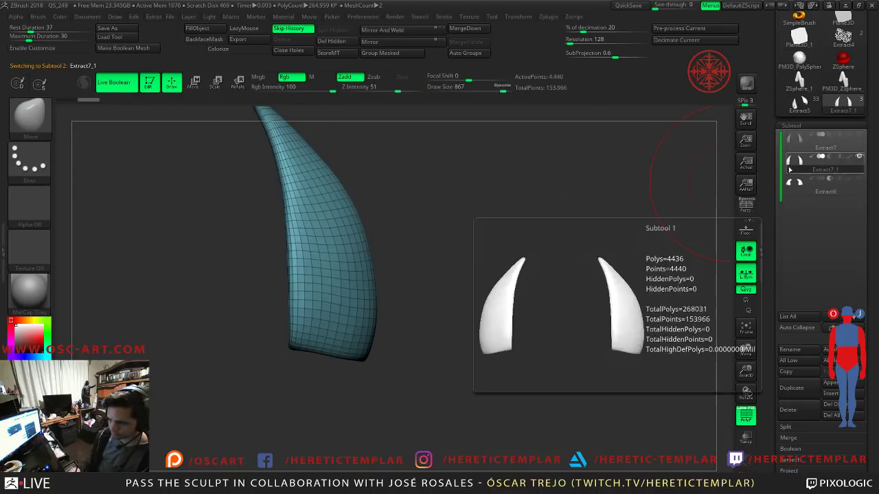
key(shift+f)
key(shift+f)
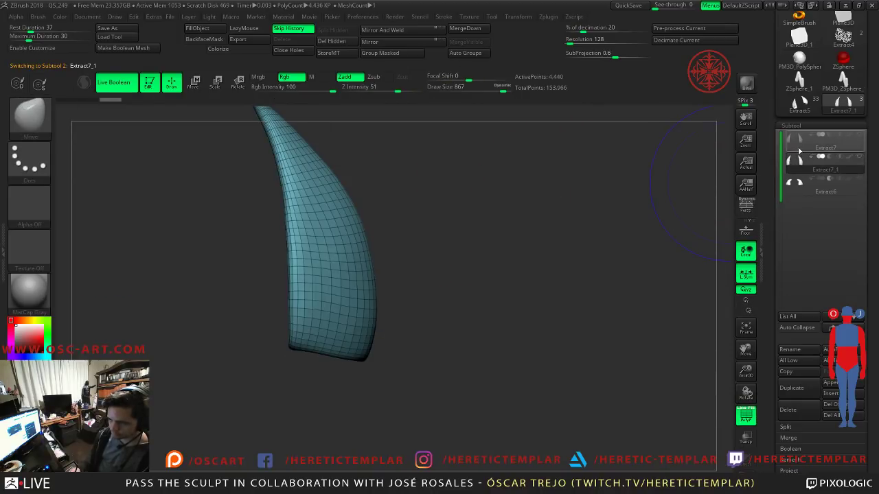
click(798, 149)
key(shift+f)
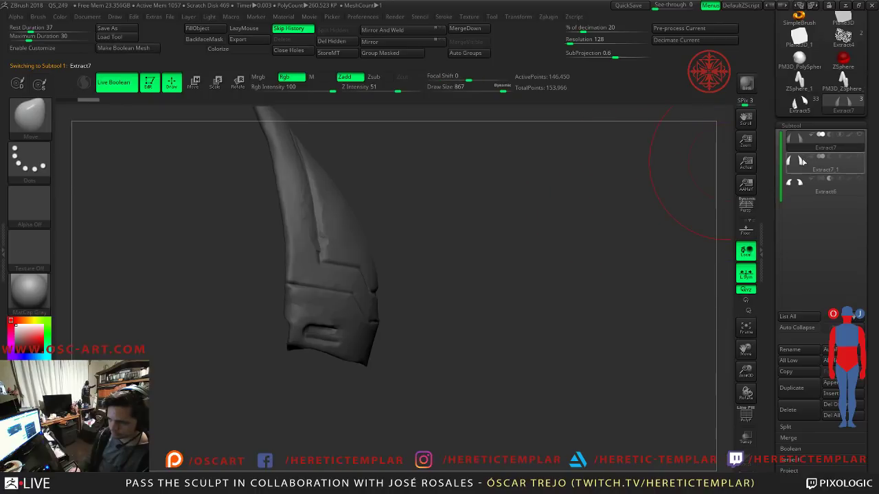
Step: Insert a QCube from the IMM Primitives brush on the lower outer side of the Extract7_1 shell
key(alt+Down)
key(b)
key(i)
key(p)
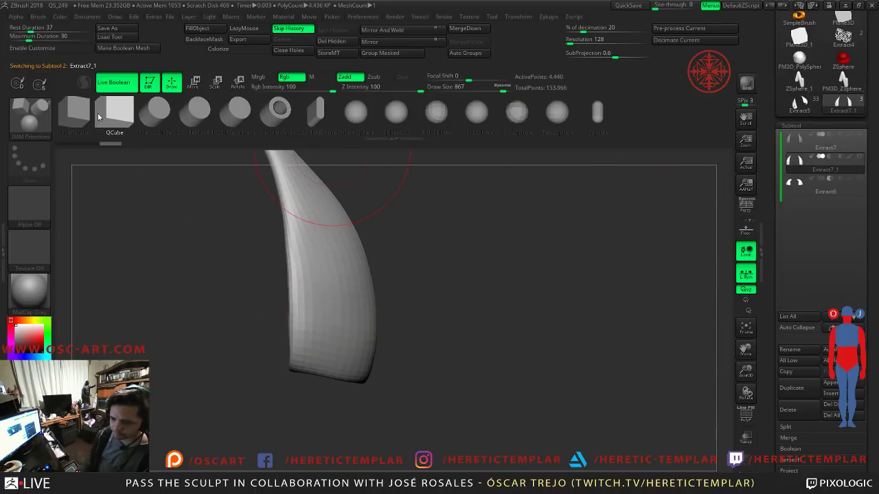
drag(311, 336, 317, 346)
drag(427, 325, 349, 341)
drag(260, 369, 286, 374)
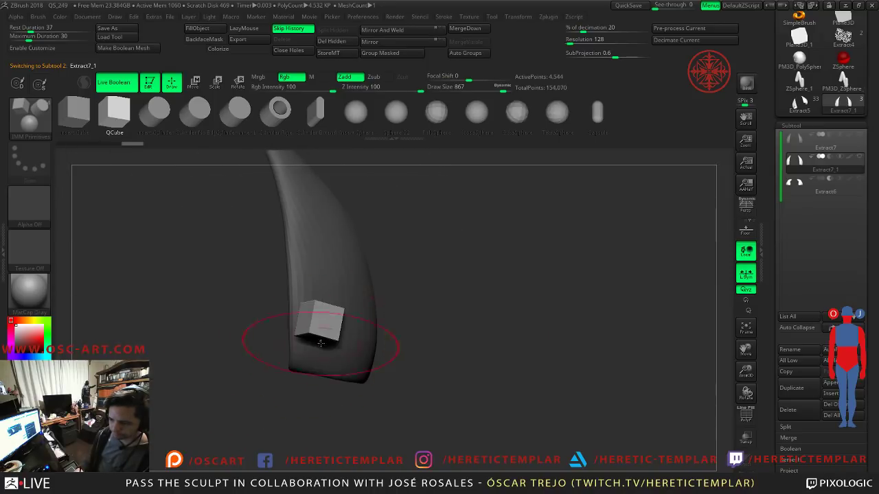
Step: Scale the inserted cube wider along X and flatter along Y into a thin slab
key(w)
key(e)
drag(354, 309, 351, 301)
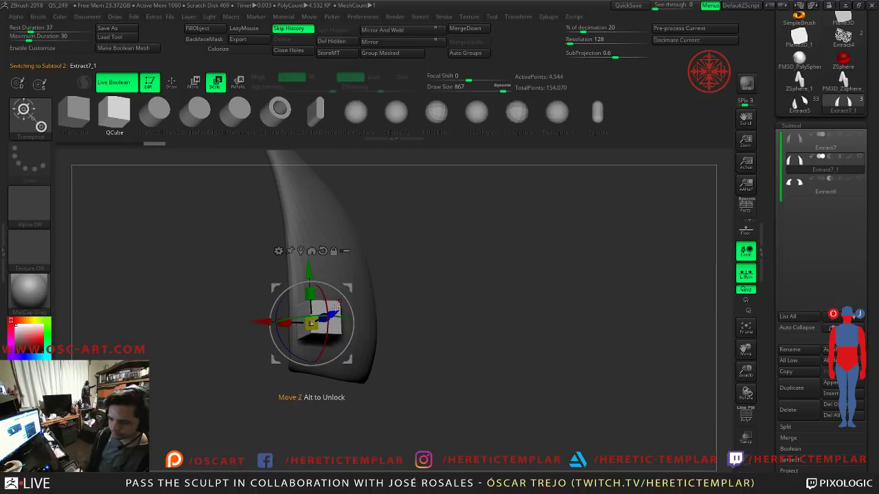
drag(272, 322, 91, 300)
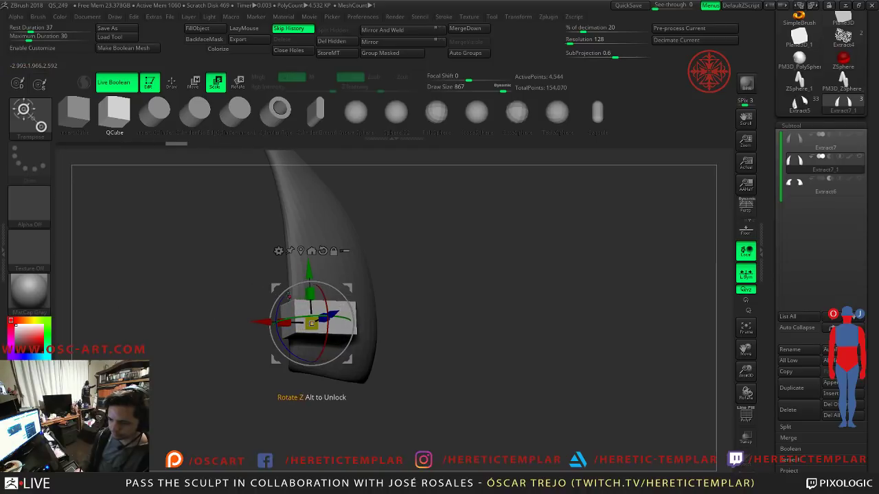
drag(311, 293, 311, 309)
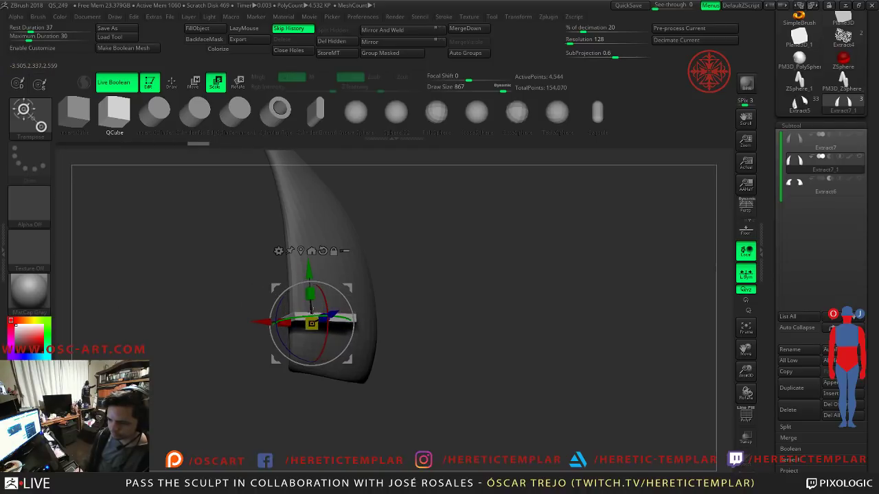
Step: Split the slab into its own subtool and place it last in the subtool stack as a boolean subtraction
key(q)
ctrl+shift+click(307, 299)
key(w)
click(322, 29)
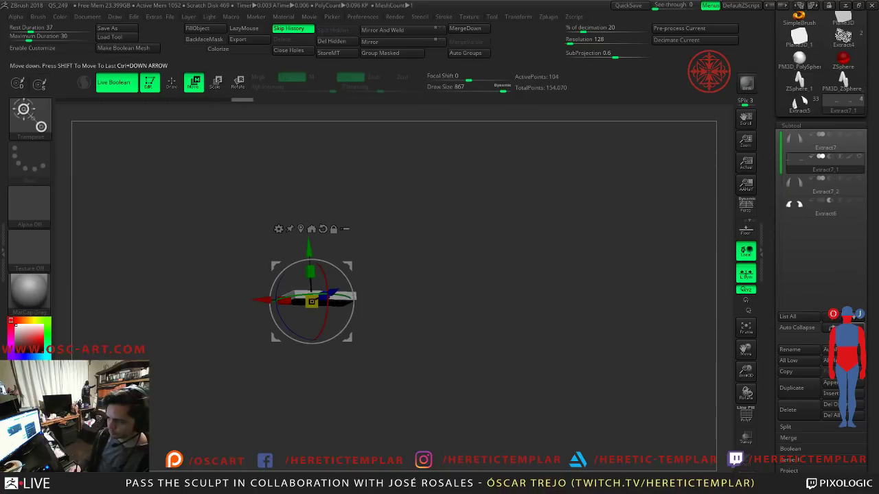
click(854, 327)
click(854, 328)
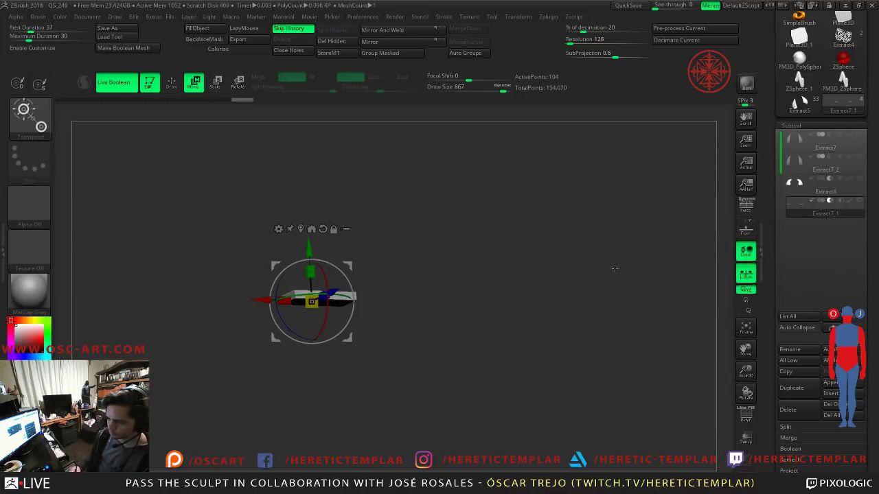
Step: Make Extract7_2 the active subtool and show the Extract7_1 slab together with it
key(shift+f)
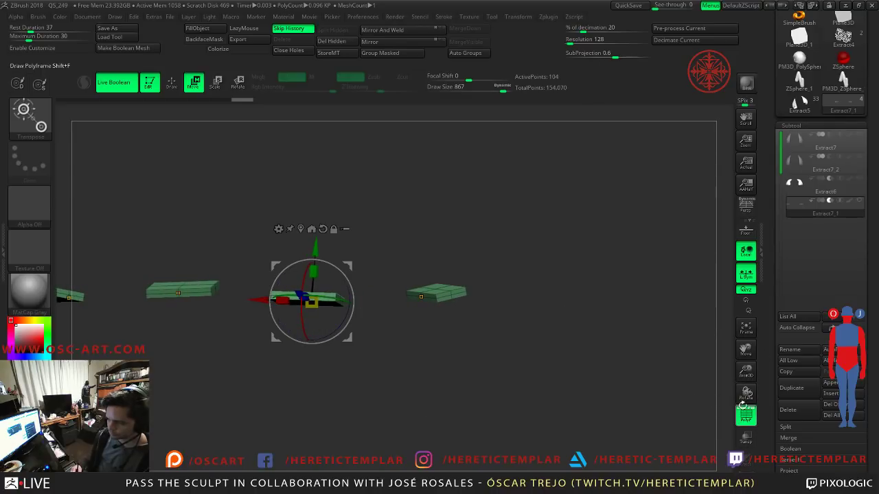
click(856, 165)
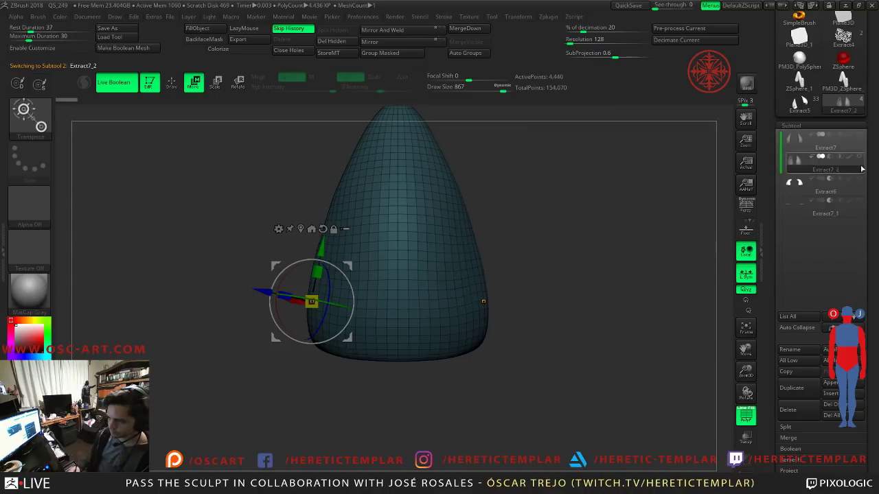
key(q)
click(861, 200)
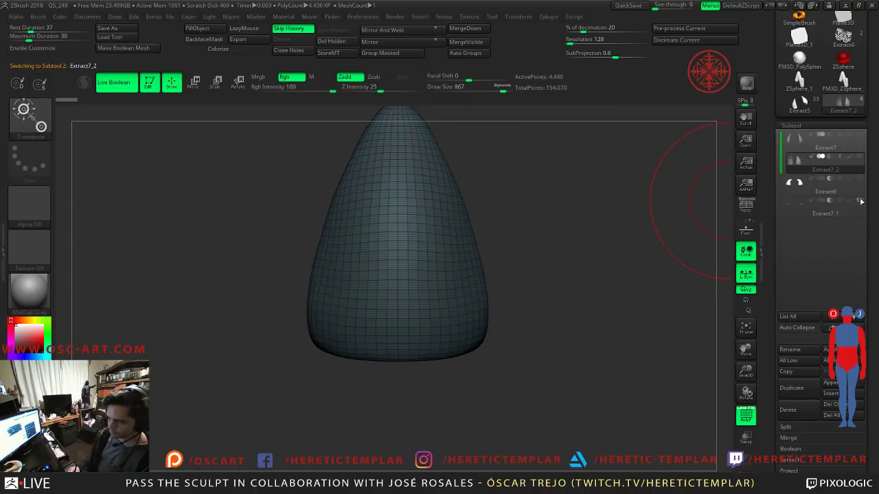
drag(620, 250, 641, 257)
key(shift+f)
Step: Try to move the slab along its Z axis while Extract7_2 is the active subtool
key(w)
mouse_move(555, 284)
mouse_down()
mouse_move(588, 288)
mouse_move(563, 292)
mouse_up()
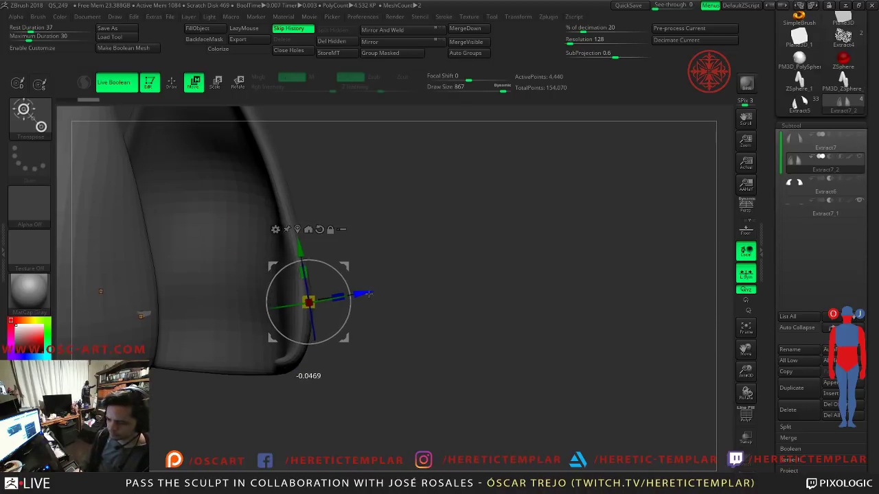
key(shift+f)
drag(374, 302, 395, 314)
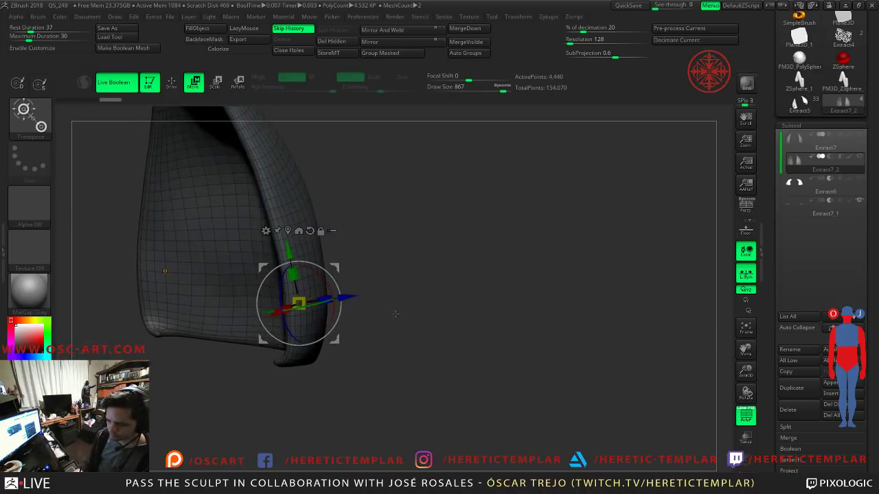
drag(341, 295, 380, 291)
key(shift+f)
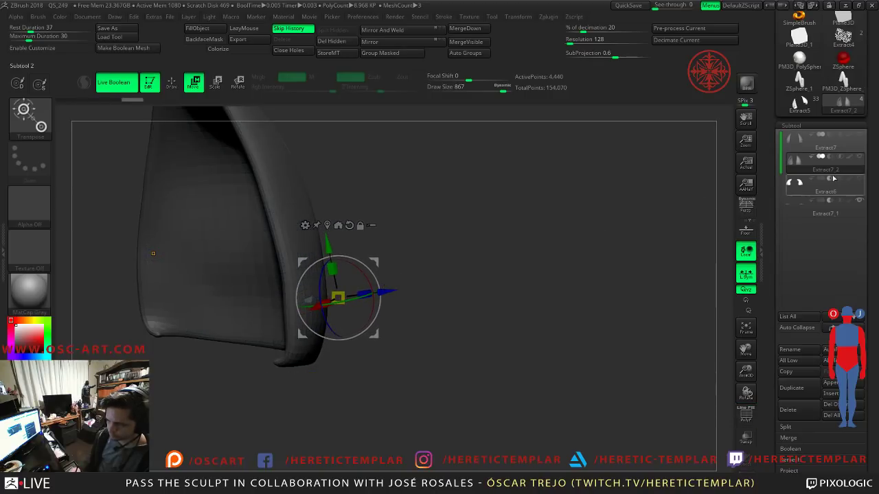
Step: Activate the Extract7_1 slab, show Extract7_2 with it, and shift the slab along Z into the shell's edge
click(807, 199)
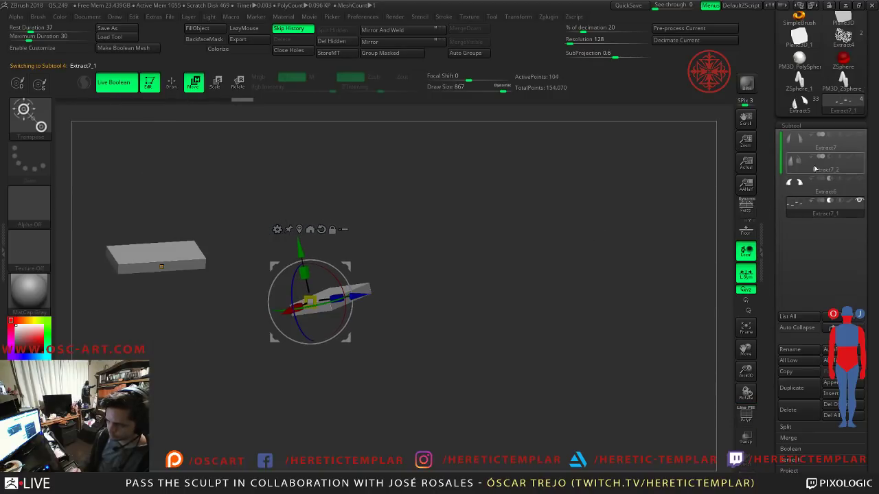
click(857, 157)
drag(358, 295, 350, 298)
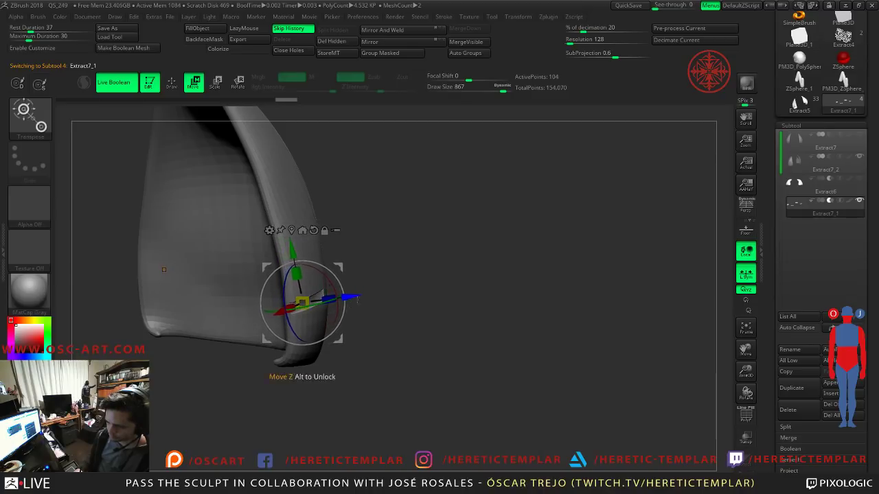
drag(426, 305, 343, 306)
Step: Scale the slab down along Y to a narrow strip and check its position on the shell
key(shift+f)
drag(301, 273, 309, 283)
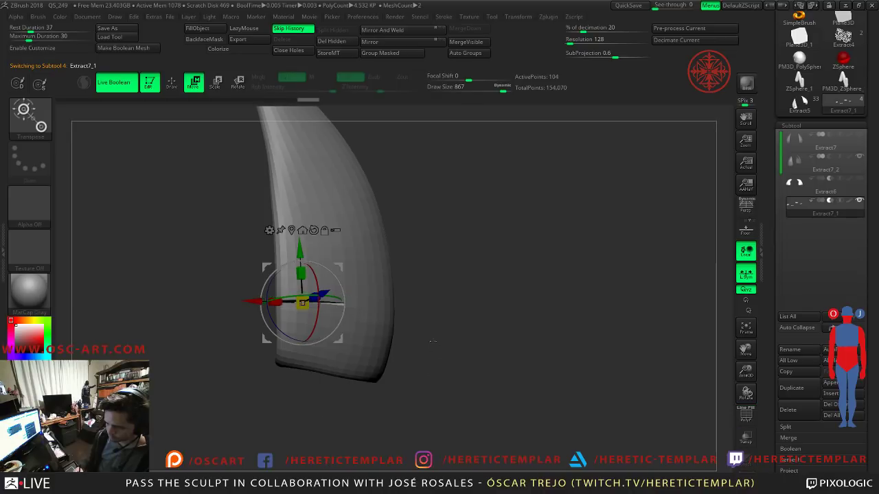
mouse_move(366, 299)
mouse_down()
mouse_move(463, 308)
mouse_move(365, 307)
mouse_up()
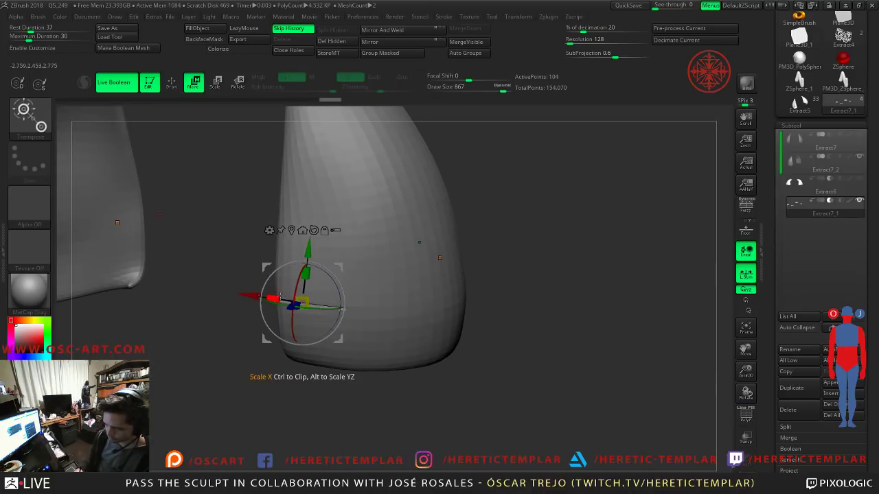
mouse_move(412, 302)
mouse_down()
mouse_move(508, 301)
mouse_move(488, 291)
mouse_move(544, 290)
mouse_move(459, 282)
mouse_move(446, 259)
mouse_move(454, 251)
mouse_move(439, 241)
mouse_move(334, 245)
mouse_move(402, 247)
mouse_move(405, 330)
mouse_move(382, 245)
mouse_up()
key(q)
key(w)
key(q)
Step: Select the Extract7_2 shell, switch to the ZModeler brush and set the draw size to 305
alt+click(339, 228)
key(b)
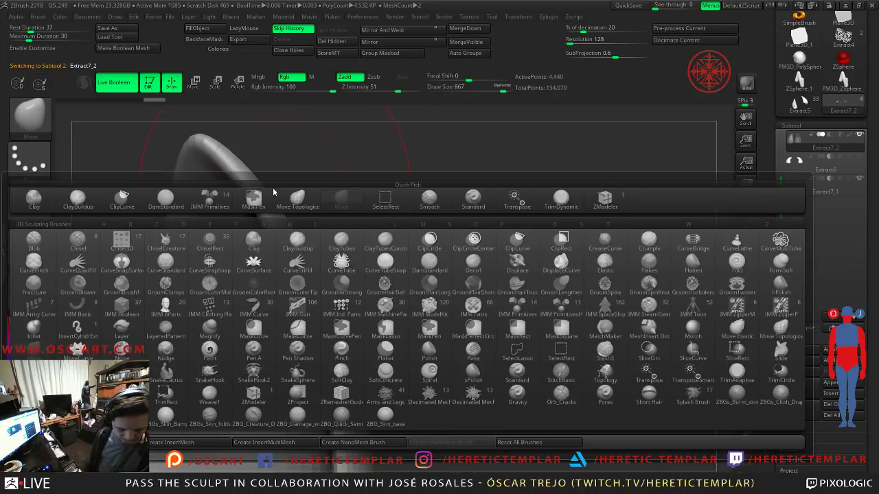
key(z)
key(m)
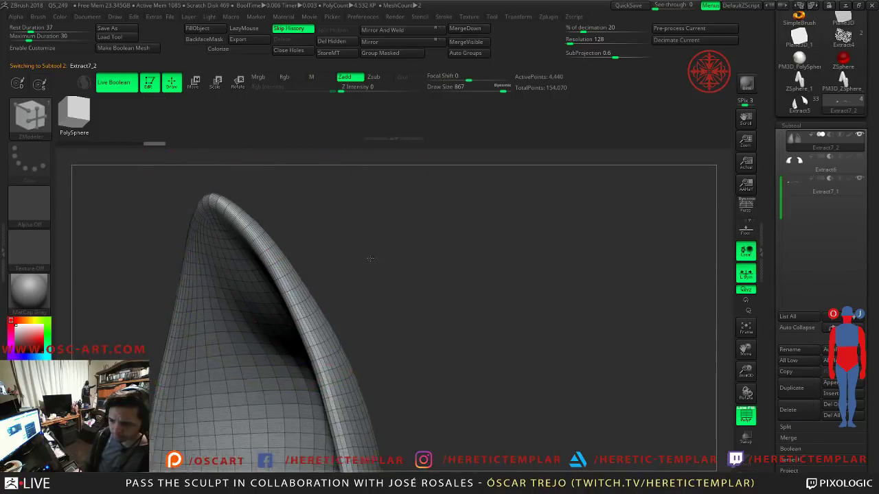
mouse_move(322, 221)
alt+mouse_down()
mouse_move(344, 268)
mouse_move(320, 313)
mouse_move(264, 313)
alt+mouse_up()
key(s)
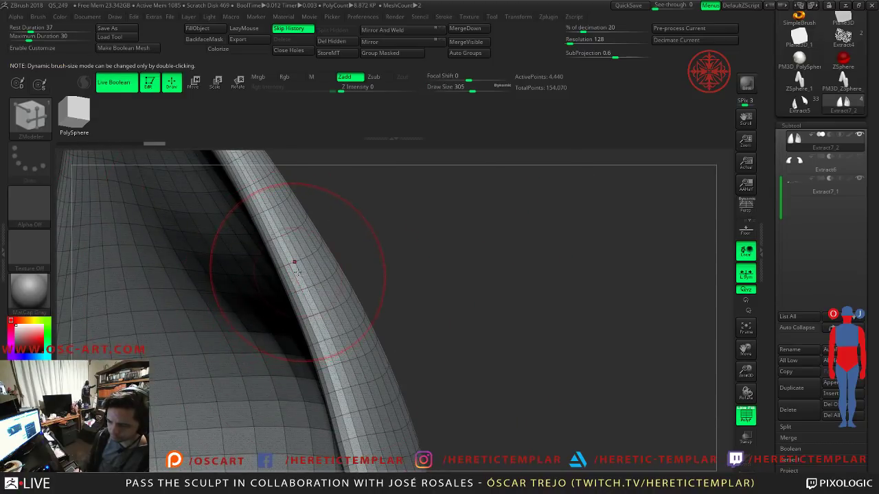
Step: Reduce the ZModeler draw size to 149 for the lower rim of the Extract7_2 shell
alt+drag(384, 302, 298, 191)
alt+drag(329, 348, 385, 322)
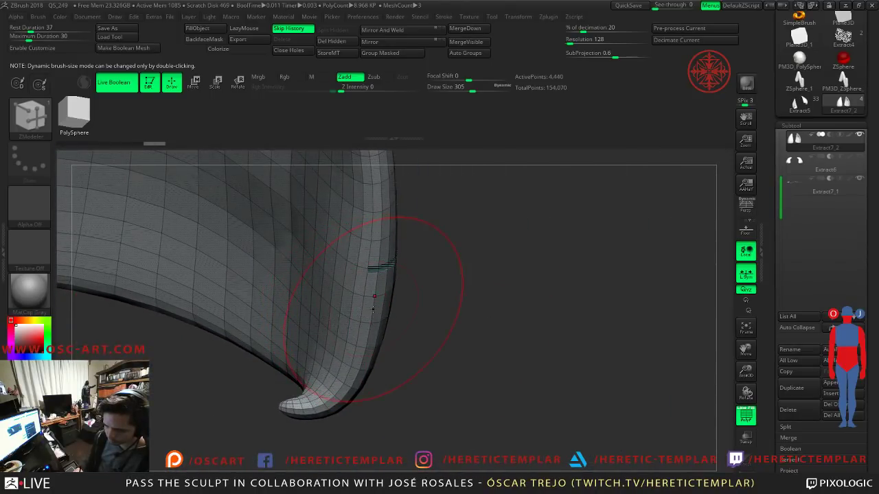
key(s)
drag(374, 311, 367, 311)
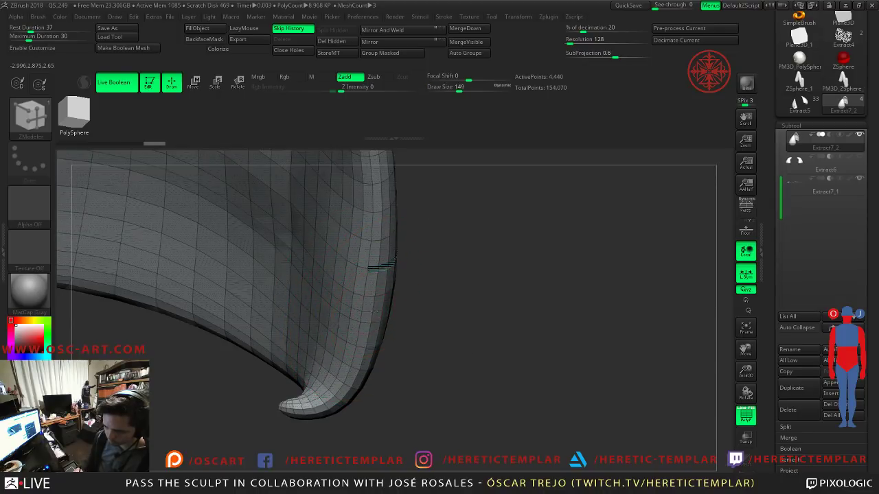
Step: Isolate the Extract7_2 shells with Solo mode and hide the surrounding interface around the canvas
key(shift+r)
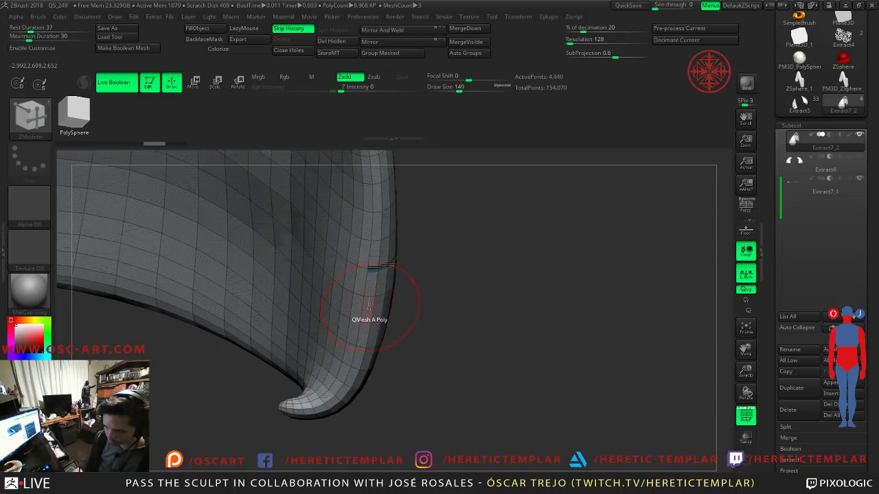
key(Tab)
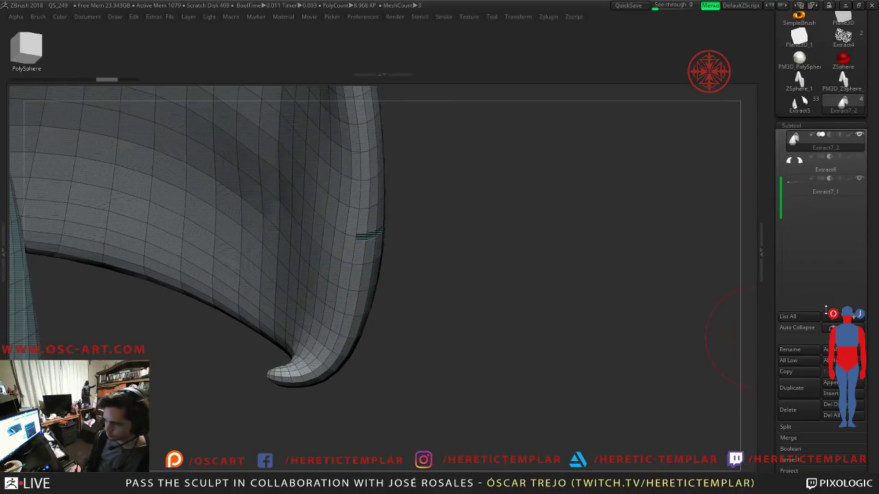
key(Tab)
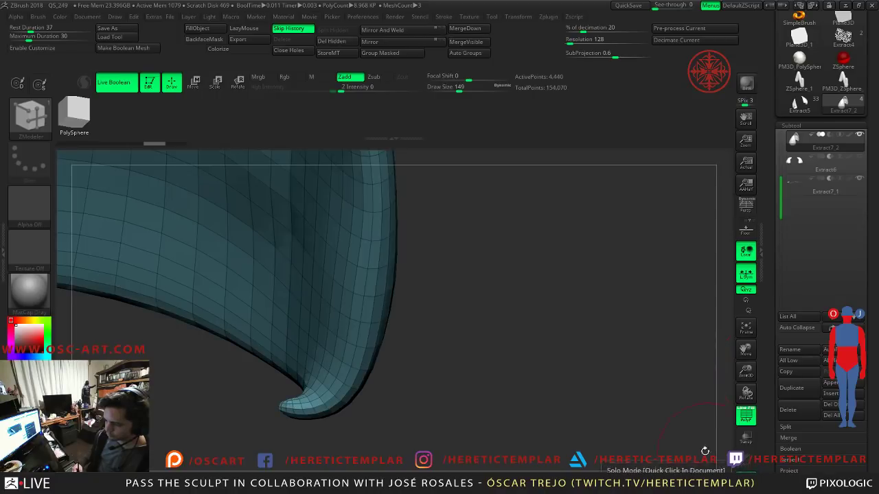
key(Tab)
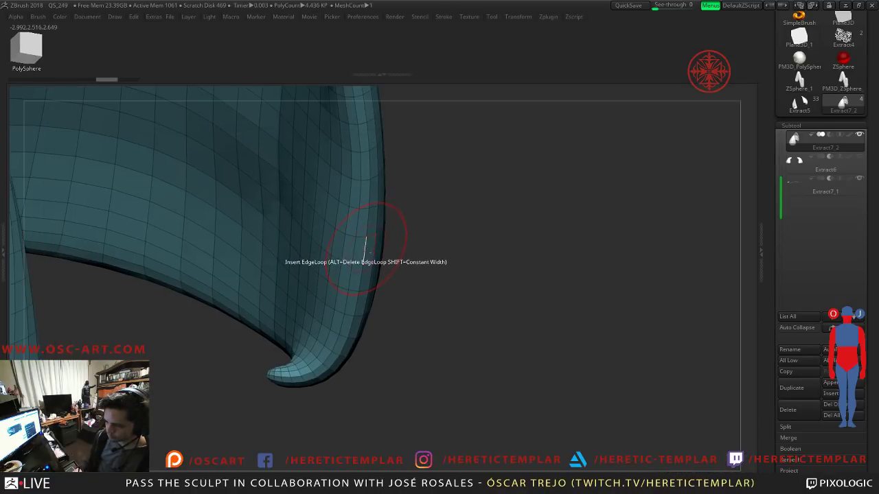
Step: Try deleting edge loops along the shell's curled lower rim and preview the result with dynamic subdivision
alt+click(366, 251)
mouse_move(440, 261)
mouse_down()
mouse_move(371, 252)
mouse_move(441, 227)
mouse_move(367, 197)
mouse_up()
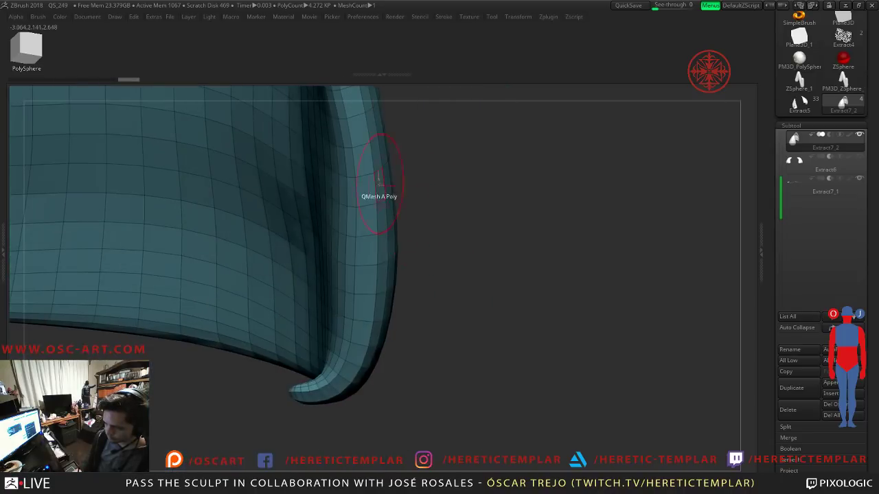
alt+click(344, 143)
alt+drag(447, 191, 530, 193)
key(d)
key(shift+f)
drag(269, 232, 447, 218)
key(shift+f)
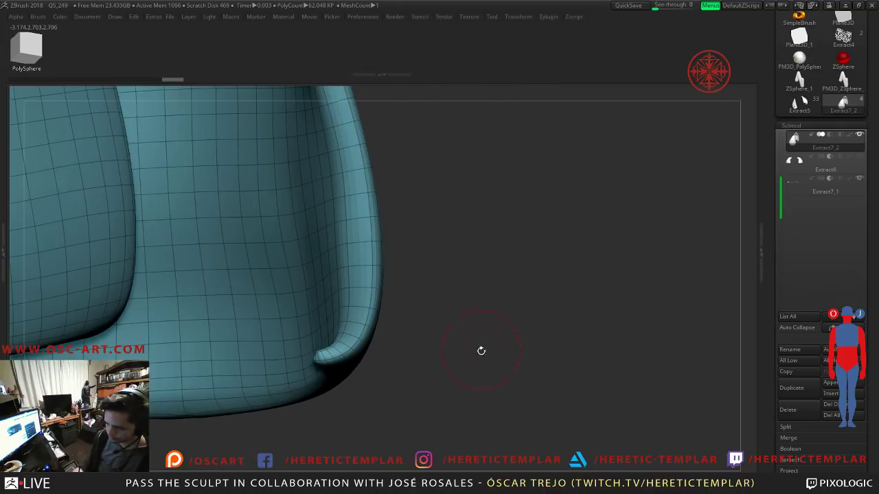
drag(484, 342, 473, 332)
drag(457, 370, 437, 286)
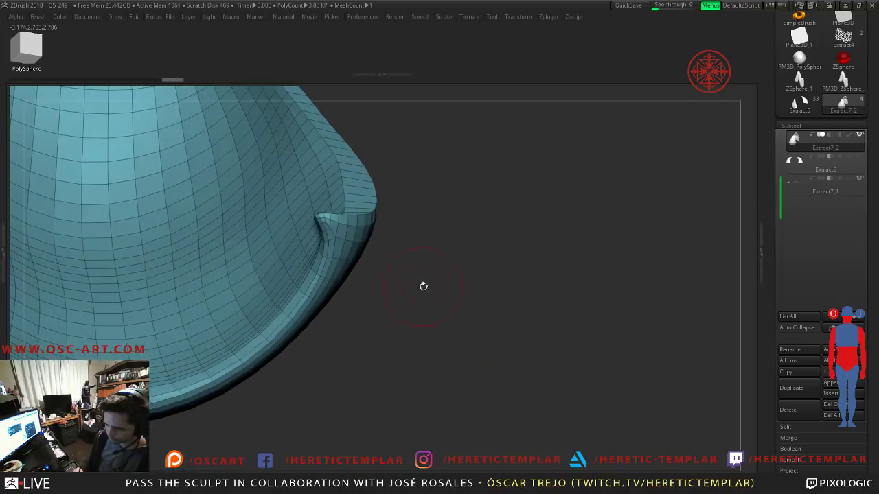
drag(371, 303, 422, 298)
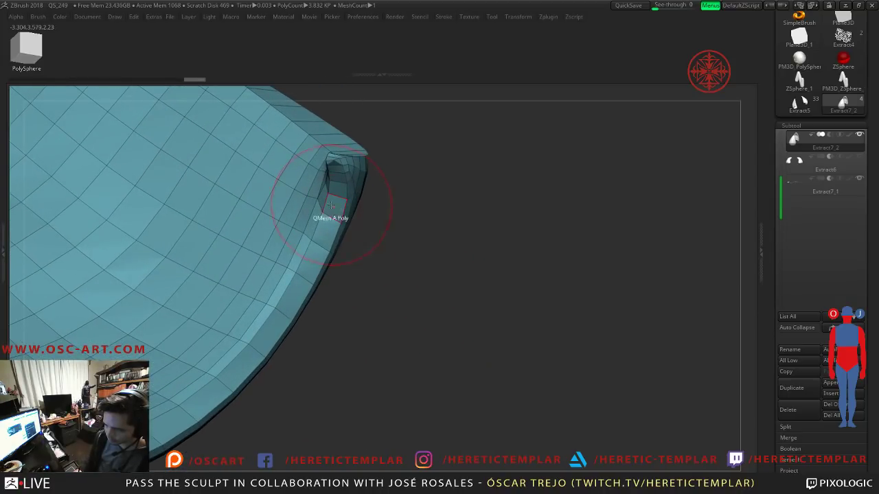
Step: Try removing further edge loops inside the shell's lower corner and check the smoothed silhouette with the wireframe on and off
drag(333, 218, 377, 173)
key(ctrl+z)
click(379, 159)
drag(428, 204, 290, 346)
key(shift+f)
drag(364, 363, 387, 308)
key(shift+f)
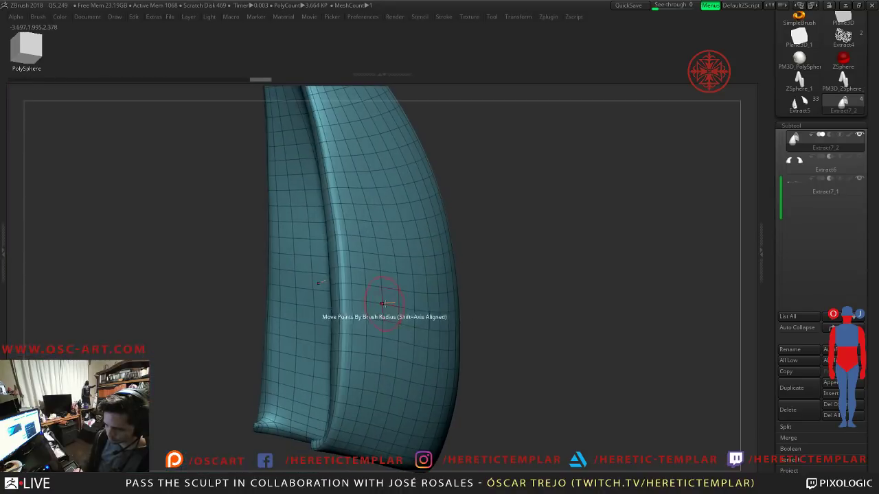
drag(227, 350, 199, 310)
key(shift+f)
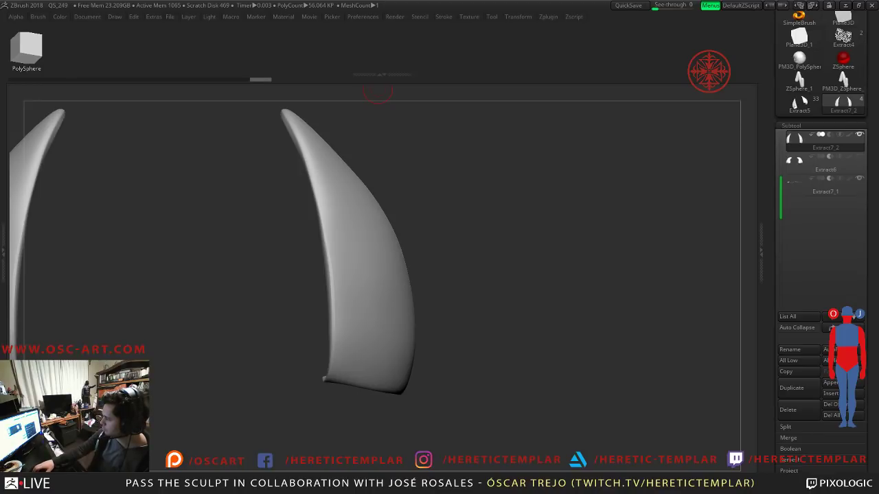
Step: Try deleting the edge loop at the shell's pointed tip and preview it with dynamic subdivision
drag(438, 193, 473, 200)
key(shift+f)
mouse_move(457, 157)
mouse_down()
mouse_move(457, 304)
mouse_move(473, 261)
mouse_move(270, 181)
mouse_move(258, 153)
mouse_up()
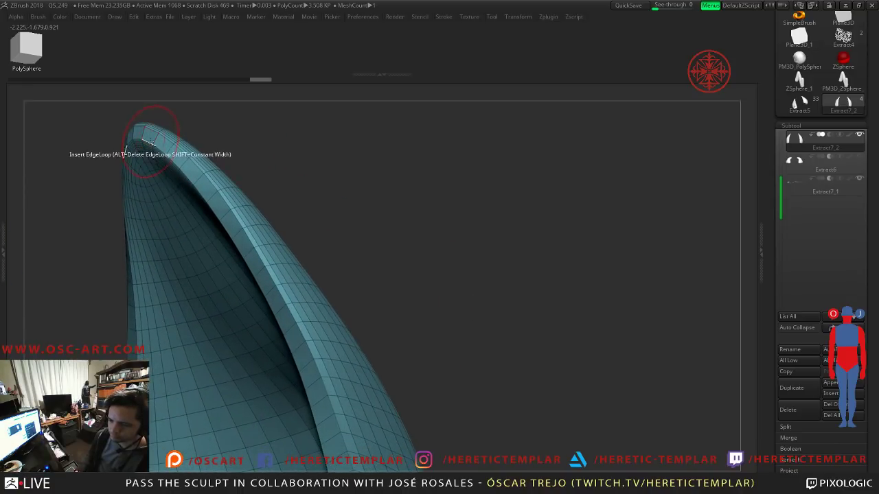
alt+click(151, 143)
key(d)
drag(165, 146, 169, 150)
key(shift+f)
alt+drag(457, 258, 355, 218)
mouse_move(406, 258)
mouse_down()
mouse_move(438, 243)
mouse_move(430, 240)
mouse_move(447, 271)
mouse_move(440, 257)
mouse_move(469, 213)
mouse_move(439, 227)
mouse_up()
drag(481, 316, 409, 321)
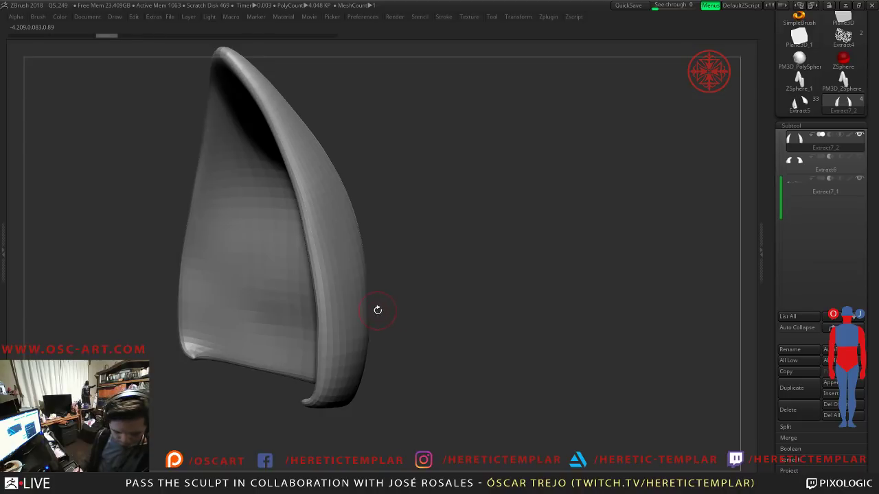
Step: Try deleting an edge loop along the side rim just below the shell's tip
key(b)
click(381, 314)
mouse_move(406, 229)
mouse_down()
mouse_move(412, 215)
mouse_move(408, 268)
mouse_up()
drag(444, 351, 383, 190)
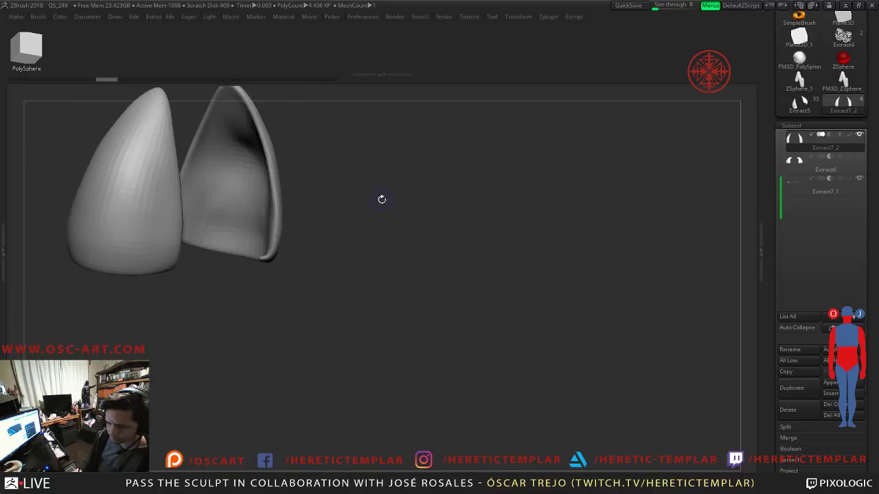
key(shift+f)
drag(316, 241, 398, 329)
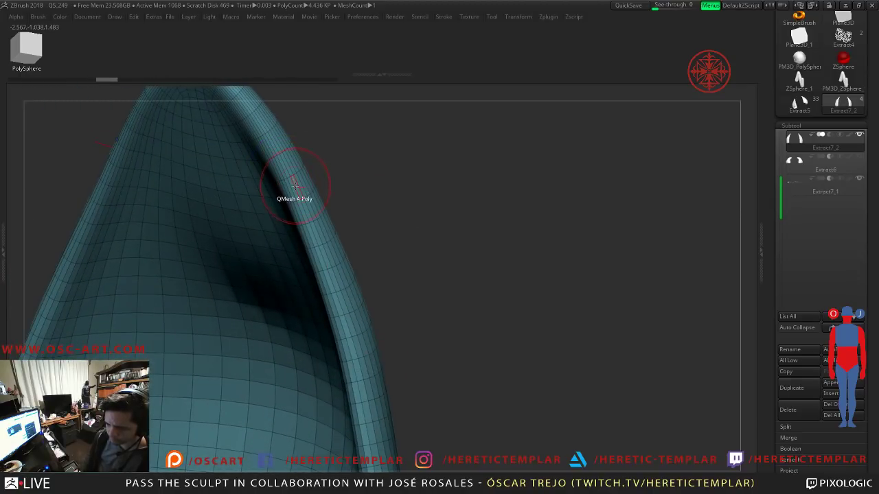
key(shift+f)
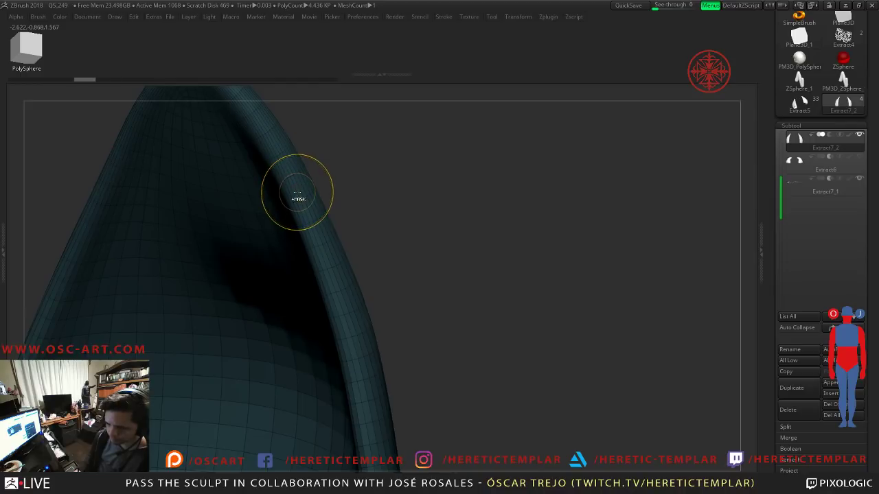
click(301, 199)
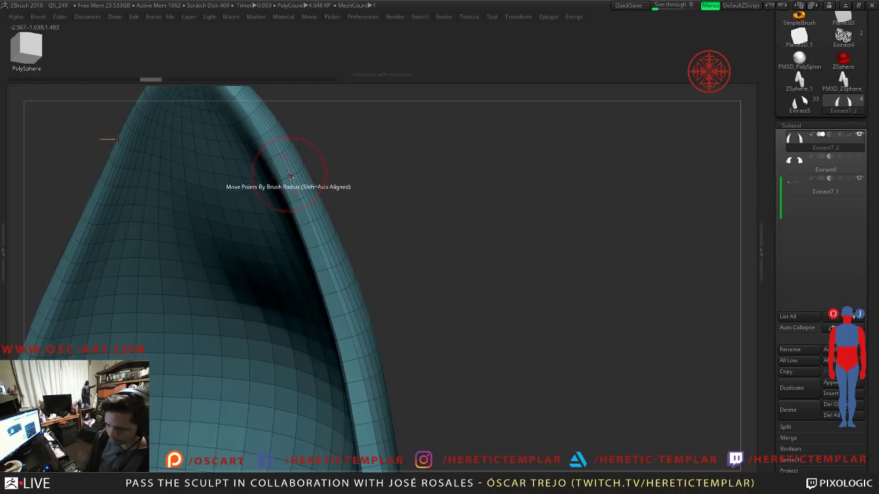
click(288, 166)
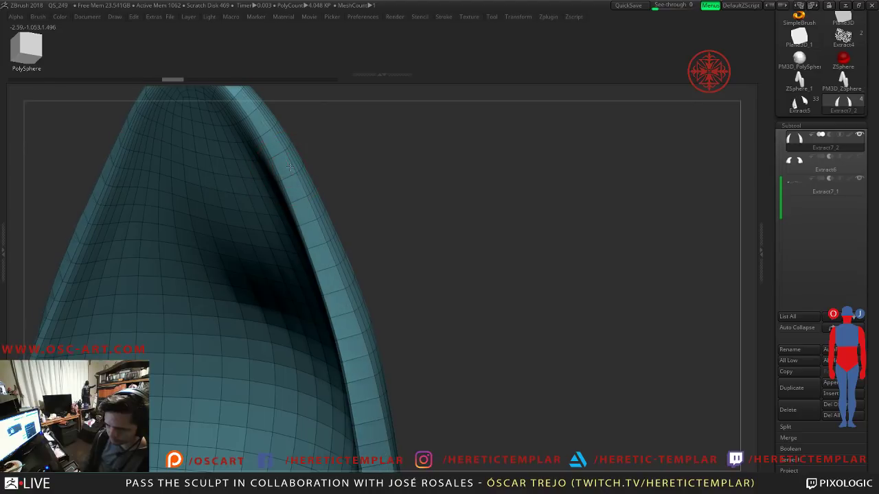
Step: Preview the side rim with dynamic subdivision, turn the preview off and undo the rim edits
key(d)
drag(392, 188, 369, 196)
key(shift+f)
mouse_move(197, 258)
alt+mouse_down()
mouse_move(153, 208)
mouse_move(176, 235)
alt+mouse_up()
key(shift+d)
key(ctrl+z)
key(ctrl+z)
key(ctrl+z)
key(ctrl+z)
Step: Try simplifying the edge loops around the shell's lower curled corner and preview them with dynamic subdivision
drag(152, 270, 195, 273)
mouse_move(442, 302)
alt+mouse_down()
mouse_move(418, 261)
mouse_move(455, 331)
mouse_move(304, 358)
alt+mouse_up()
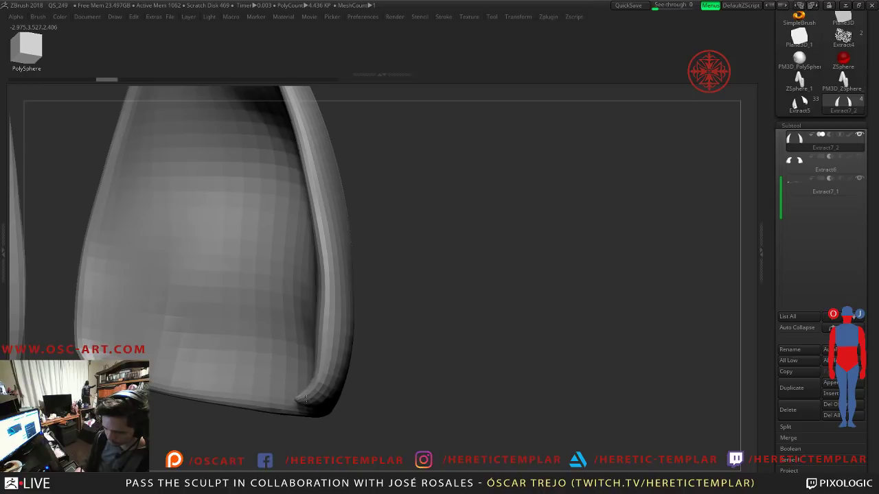
key(ctrl+shift+z)
mouse_move(364, 385)
mouse_down()
mouse_move(428, 345)
mouse_move(396, 362)
mouse_up()
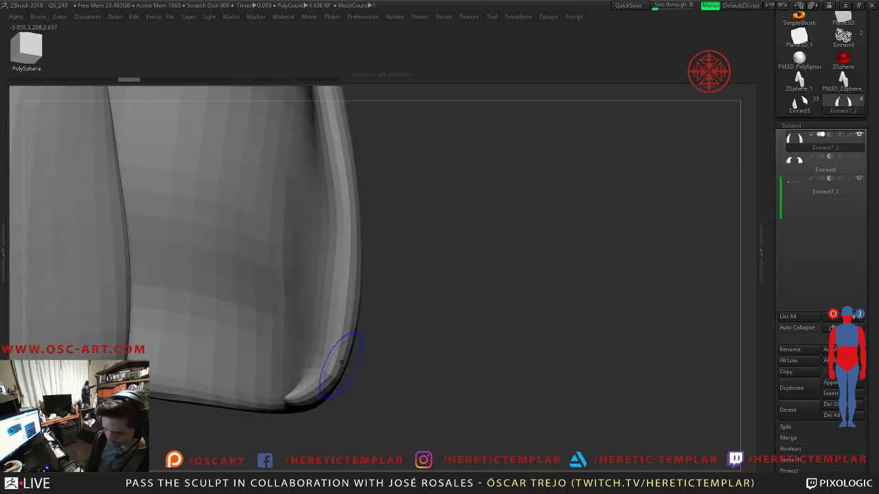
key(shift+f)
drag(404, 314, 366, 323)
click(350, 312)
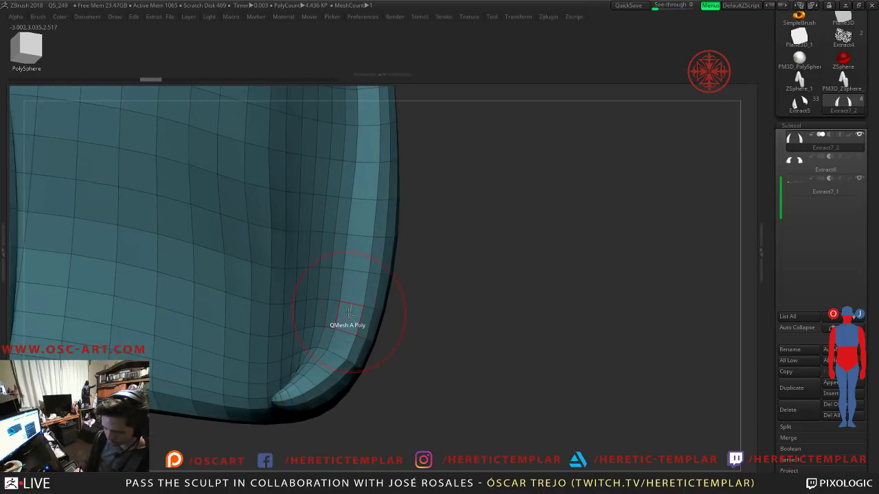
key(ctrl+z)
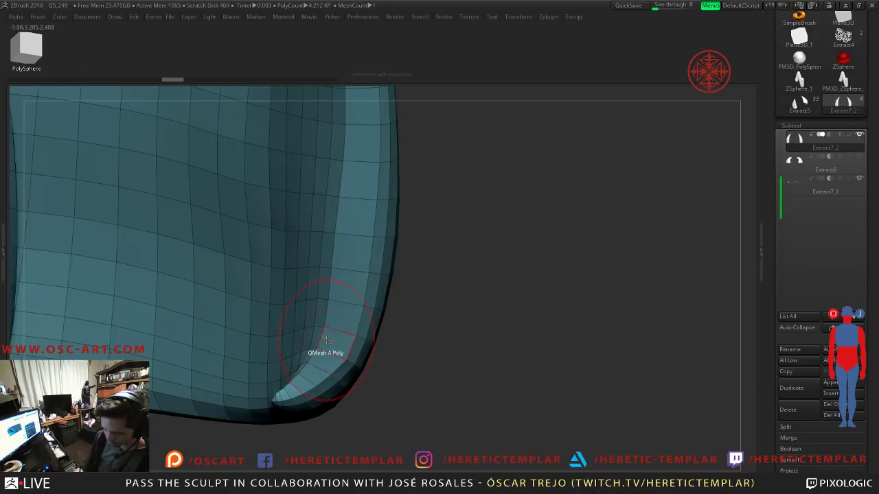
key(d)
drag(447, 294, 350, 232)
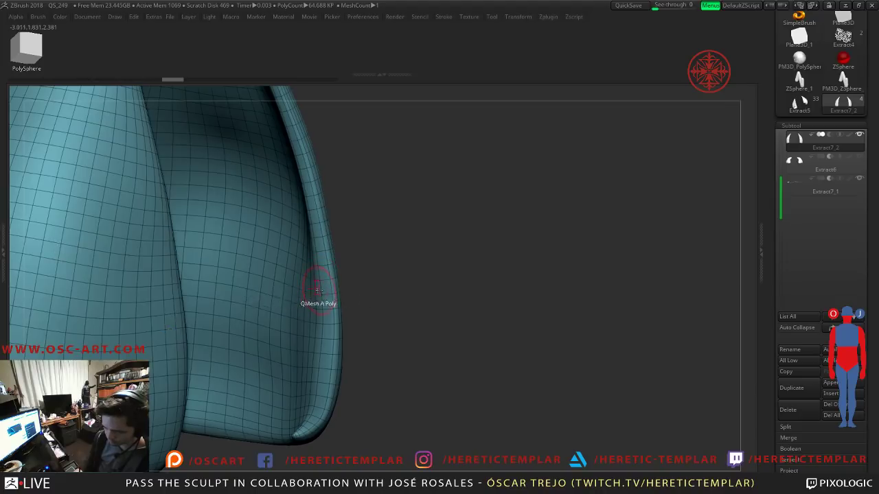
Step: Inspect the smoothed rim up to the tip, turn off dynamic subdivision and revert the edge-loop edits
key(shift+f)
drag(425, 238, 392, 251)
drag(315, 209, 347, 268)
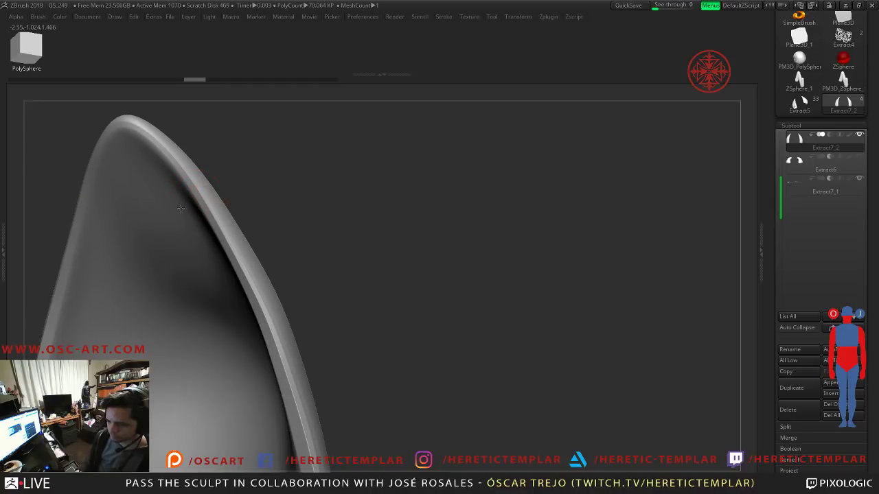
key(ctrl+shift+z)
mouse_move(330, 257)
alt+mouse_down()
mouse_move(315, 213)
mouse_move(309, 245)
mouse_move(278, 245)
mouse_move(391, 233)
mouse_move(359, 257)
alt+mouse_up()
ctrl+click(370, 199)
key(shift+d)
key(shift+d)
key(shift+f)
alt+drag(327, 183, 385, 220)
ctrl+drag(687, 337, 621, 354)
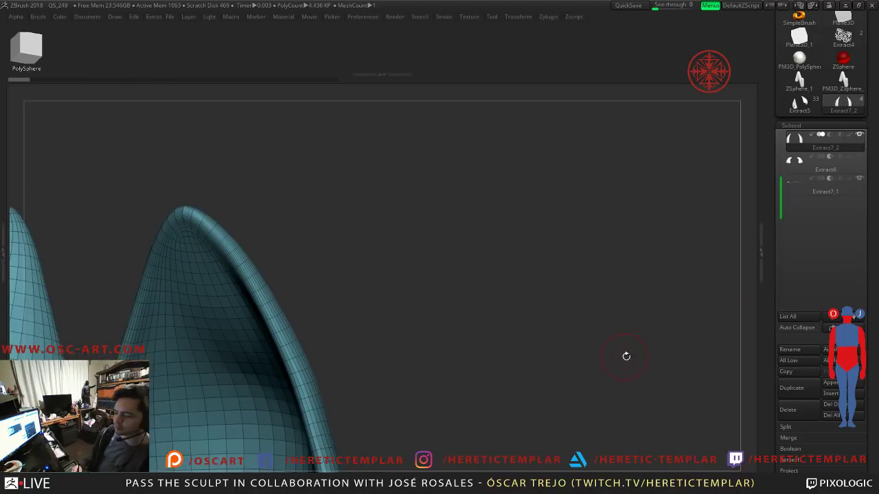
Step: Try remeshing the shells twice with ZRemesher at the Half polygon target
drag(775, 353, 790, 270)
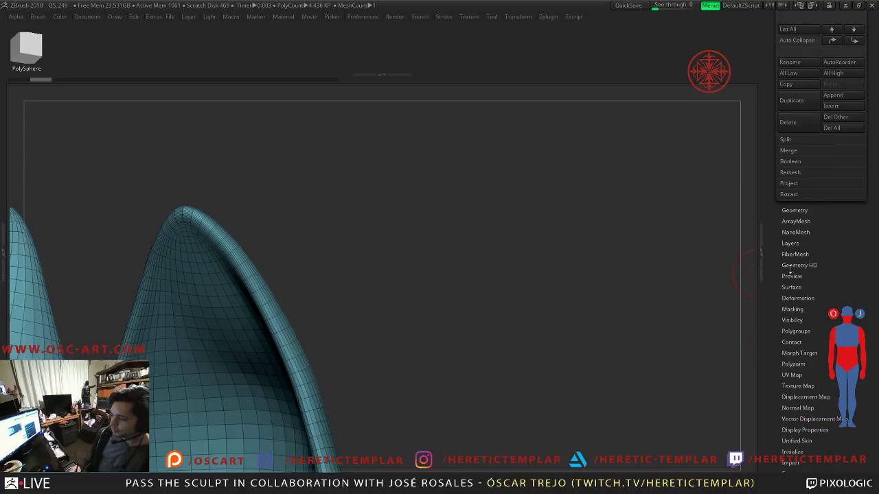
click(799, 209)
drag(778, 189, 787, 241)
click(796, 164)
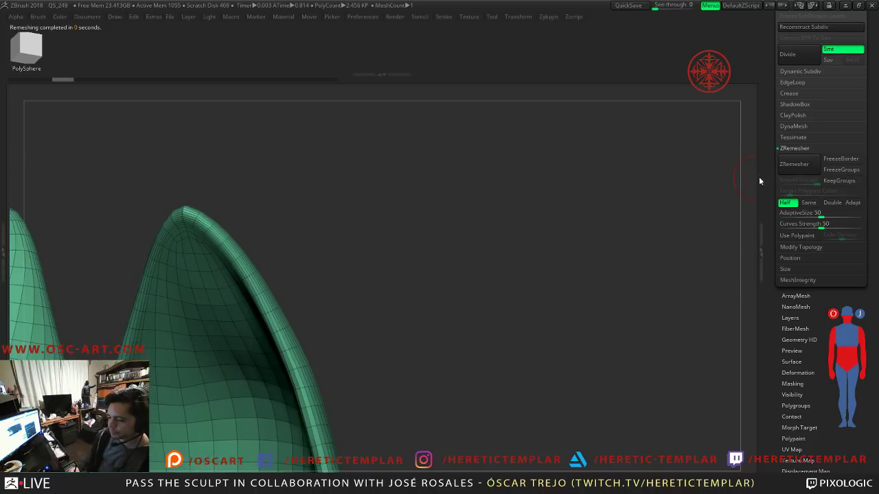
click(802, 164)
key(f)
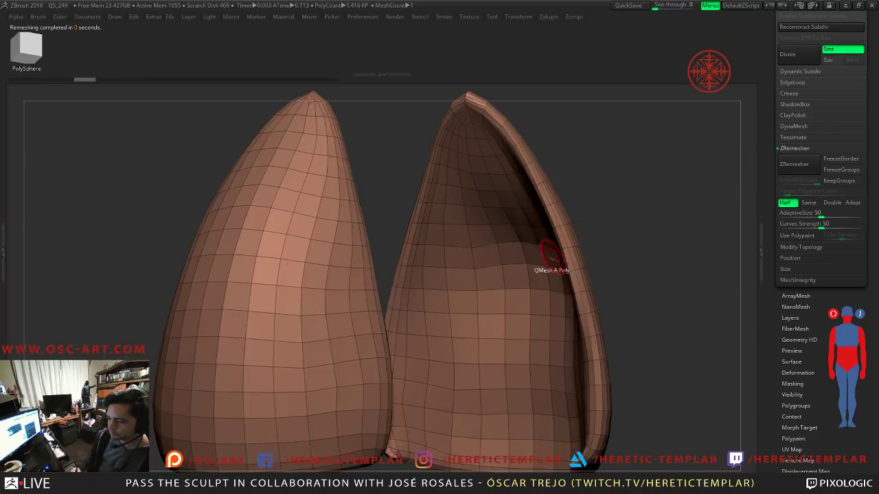
Step: Preview the remeshed shells with dynamic subdivision, turn it off and undo both remeshes
drag(643, 269, 627, 275)
key(d)
alt+drag(435, 371, 383, 255)
key(shift+d)
key(ctrl+d)
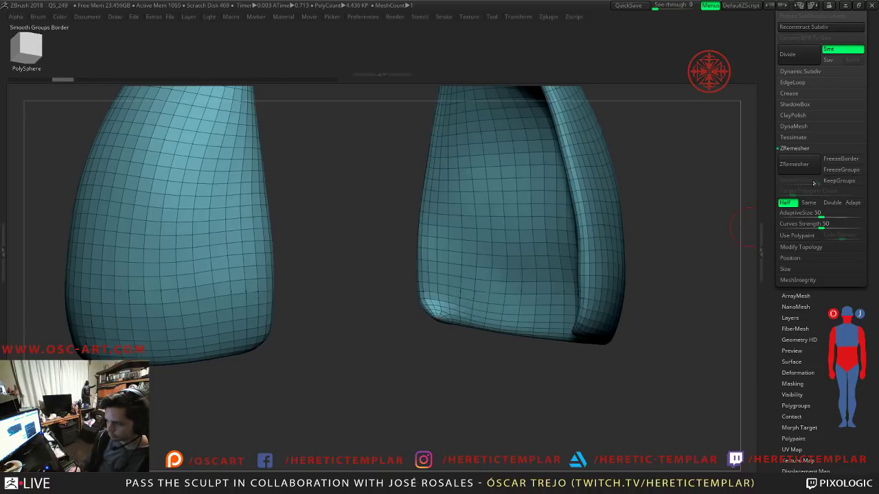
Step: Remesh the shells with ZRemesher at the Same polygon target and inspect the new topology along the rim and tip
click(810, 203)
click(803, 172)
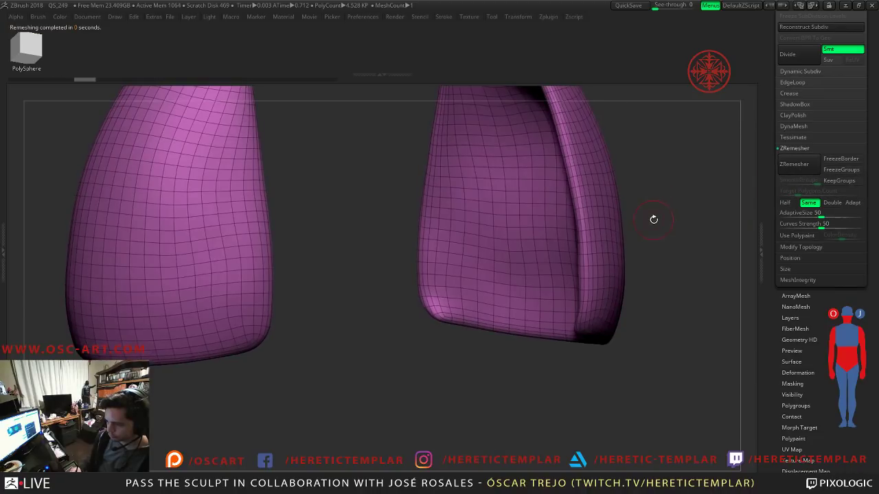
drag(658, 225, 464, 214)
key(shift+f)
key(b)
key(c)
key(b)
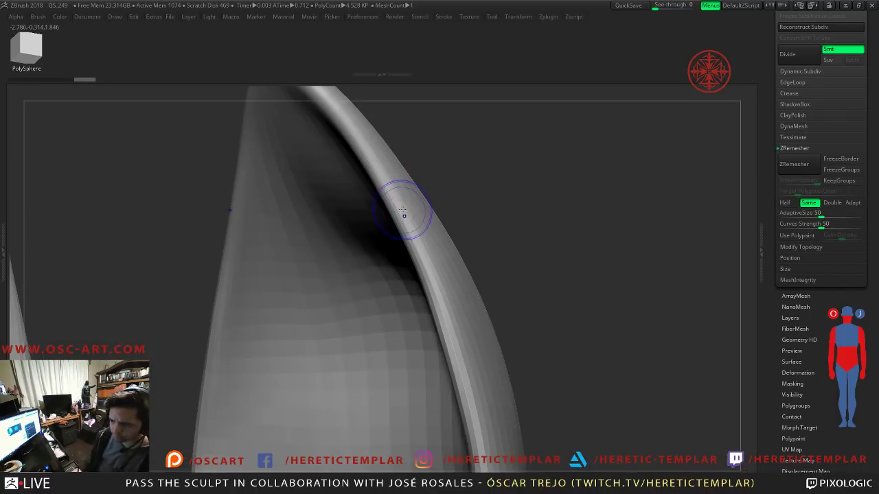
key(shift+f)
drag(410, 213, 563, 254)
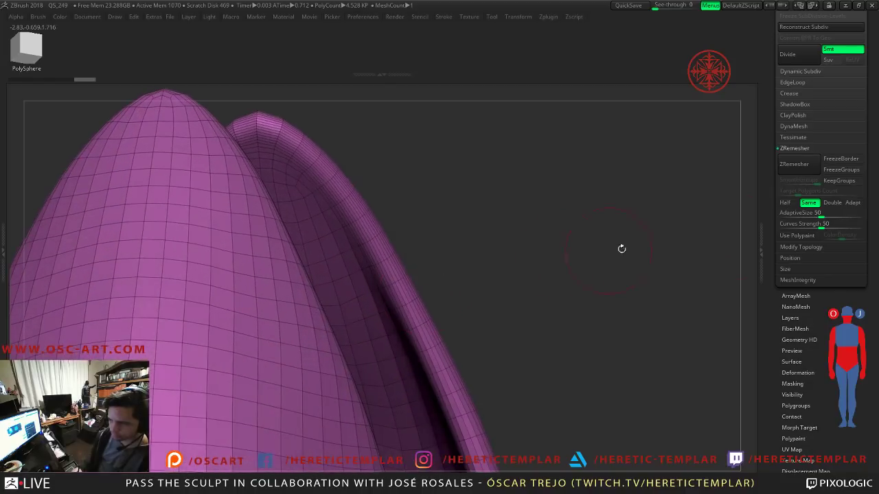
Step: Remesh the shells with ZRemesher at the Half polygon target and turn on dynamic subdivision
click(784, 203)
click(790, 165)
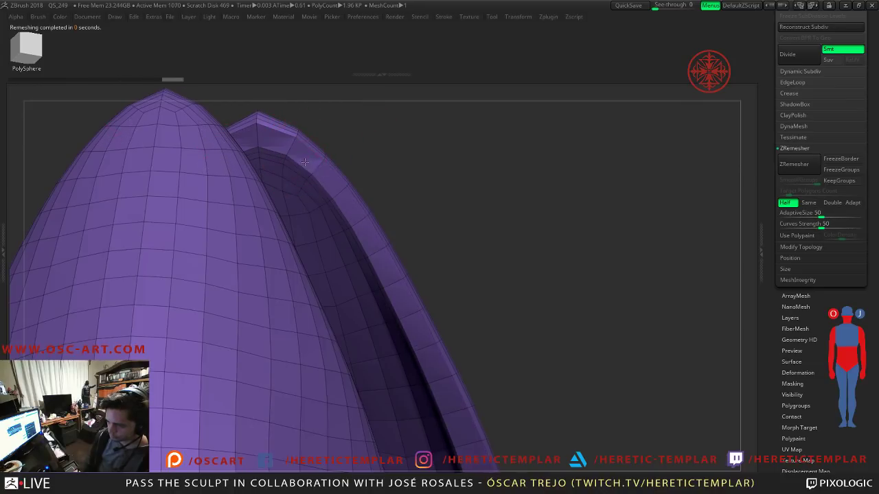
drag(388, 165, 398, 227)
drag(236, 302, 284, 292)
key(d)
drag(405, 221, 388, 224)
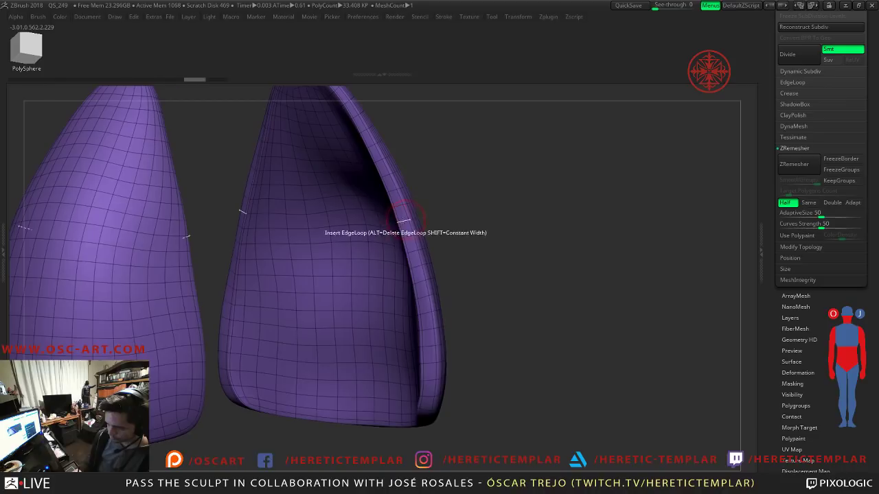
Step: Insert an edge loop along the shell's side rim and check the smoothed shells with the wireframe hidden
click(406, 220)
key(shift+f)
drag(525, 213, 463, 201)
alt+drag(367, 251, 375, 412)
alt+drag(546, 330, 479, 201)
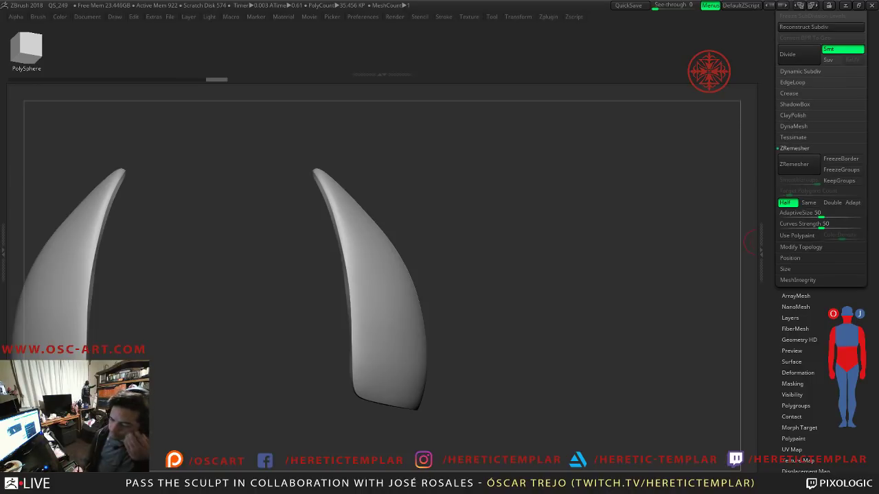
drag(486, 247, 473, 234)
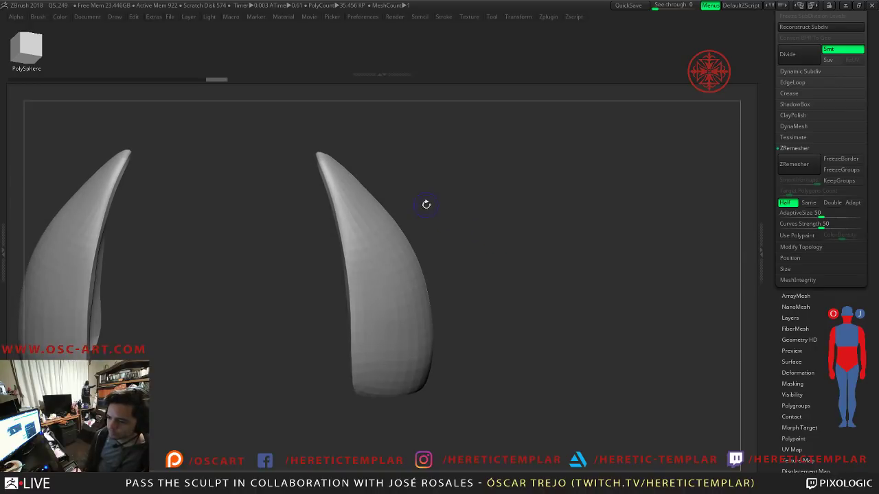
Step: Try deleting an edge loop along the rim near the shell's tip with dynamic subdivision off, and undo the deletion
alt+drag(401, 146, 475, 310)
key(shift+d)
key(shift+d)
key(shift+f)
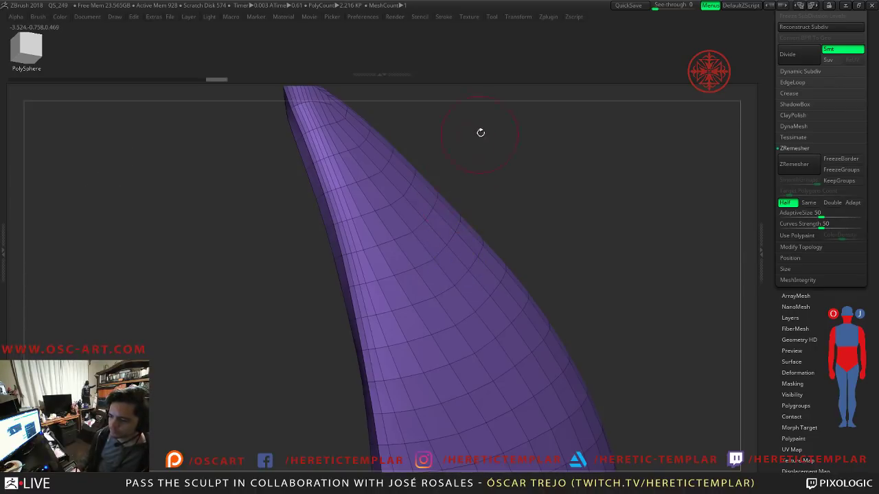
alt+drag(474, 140, 463, 210)
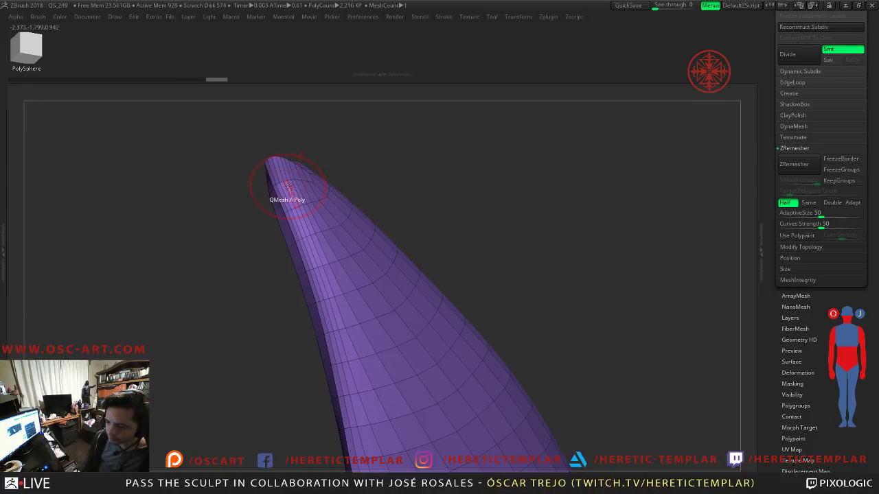
alt+click(287, 189)
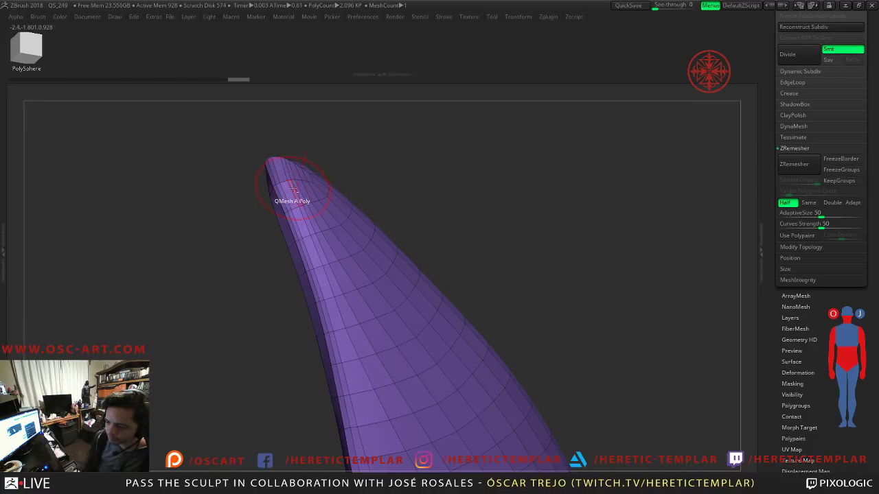
key(ctrl+z)
Step: Compare the shells with dynamic subdivision off and on, checking them both with and without the wireframe
key(f)
key(shift+f)
key(shift+f)
key(shift+d)
key(shift+f)
alt+drag(448, 195, 467, 219)
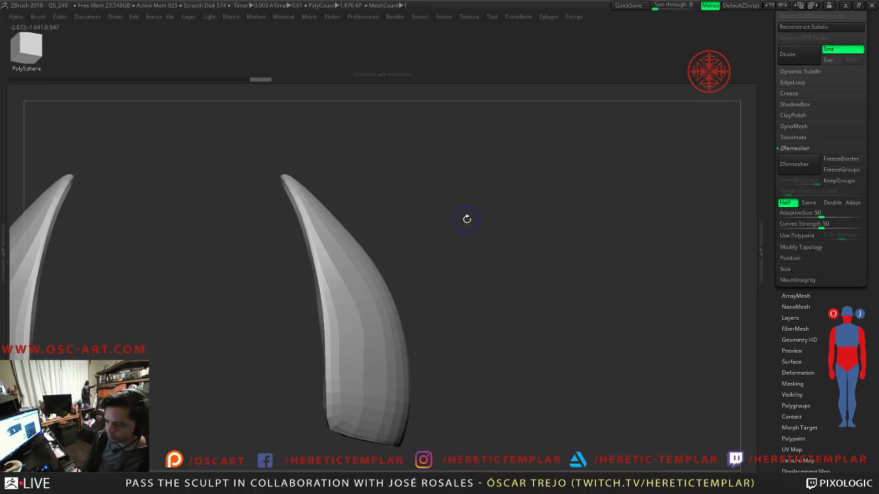
key(d)
key(shift+f)
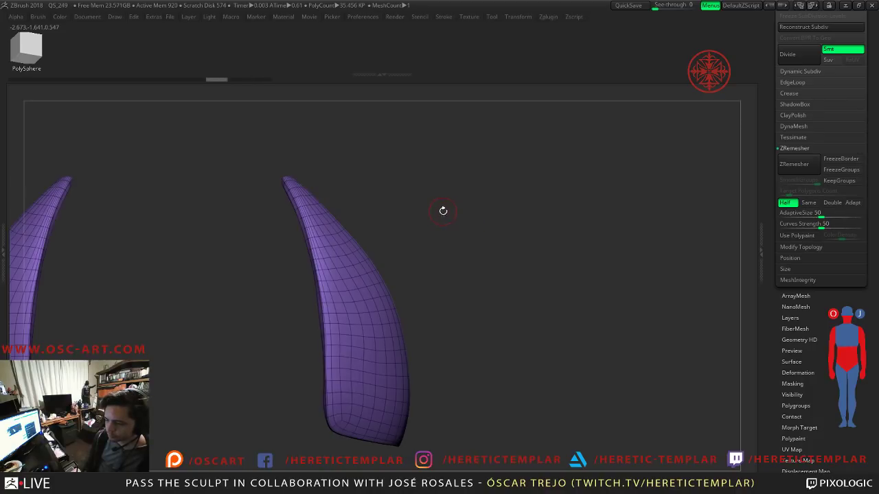
Step: Try deleting an edge loop at the shell's tip and undo the recent edge loop edits
mouse_move(397, 183)
mouse_down()
mouse_move(405, 221)
mouse_move(420, 238)
mouse_move(302, 251)
mouse_up()
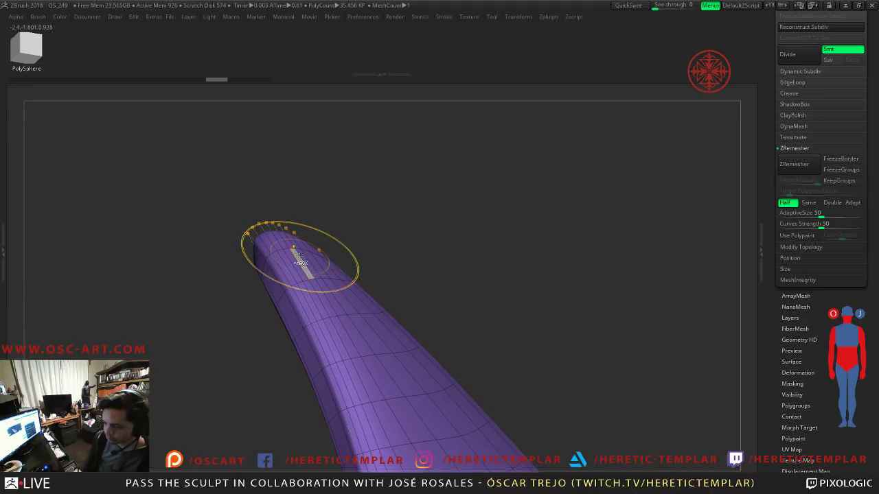
alt+click(301, 257)
drag(400, 245, 307, 179)
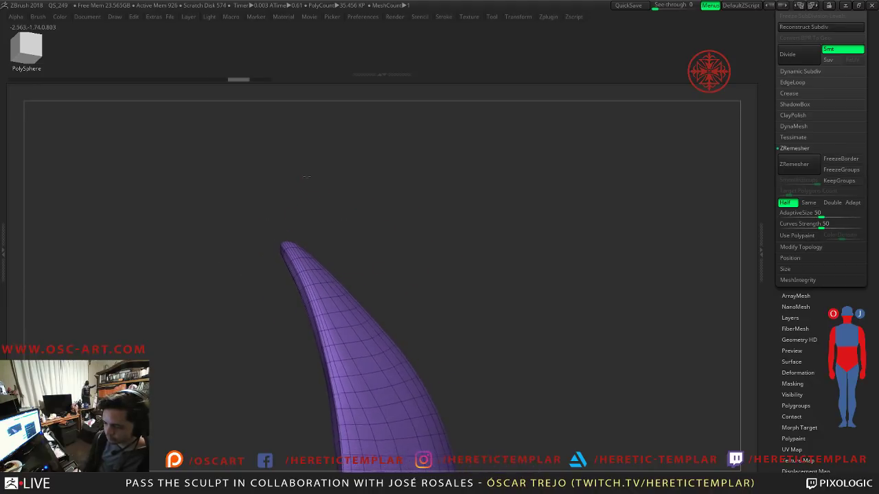
key(shift+f)
key(ctrl+z)
key(ctrl+z)
key(ctrl+z)
key(ctrl+z)
key(ctrl+z)
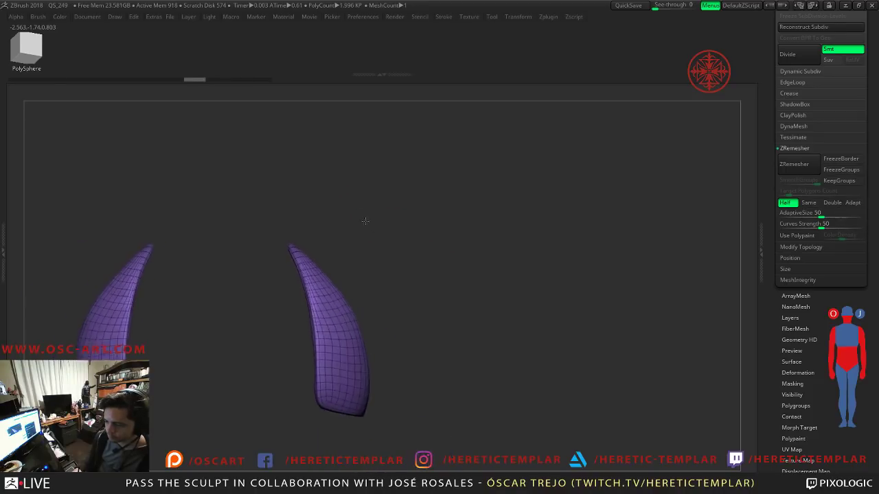
Step: Redo one mesh edit and check the smoothed shells with the wireframe hidden
drag(439, 289, 492, 276)
key(shift+f)
key(shift+f)
drag(465, 310, 443, 315)
key(ctrl+shift+z)
drag(336, 272, 309, 258)
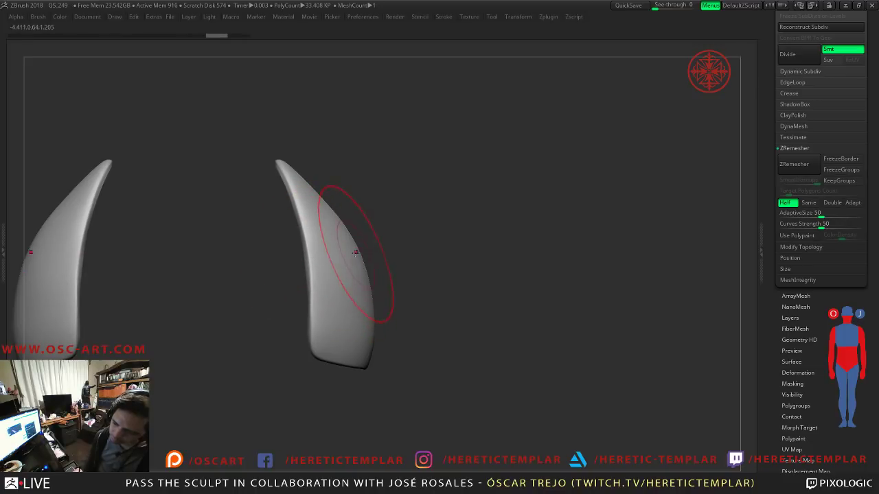
drag(343, 223, 339, 224)
alt+drag(447, 247, 453, 206)
key(Tab)
key(Tab)
alt+drag(517, 278, 509, 269)
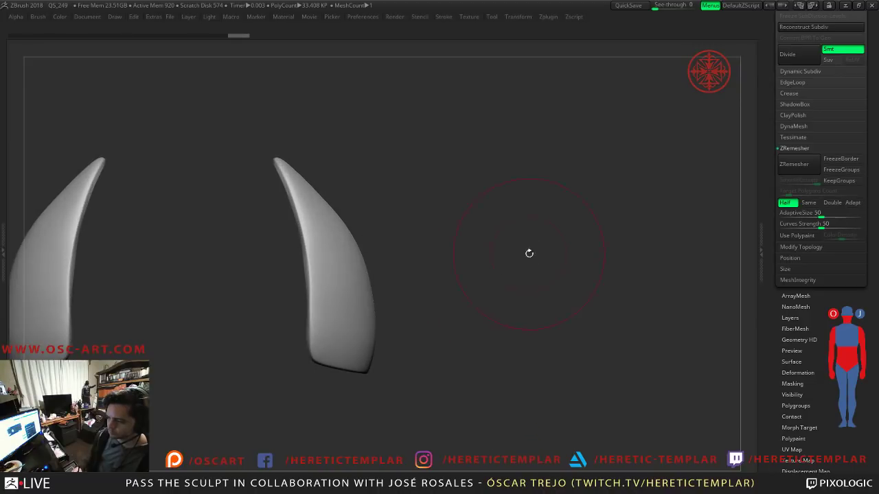
Step: Inspect the thin Extract7_1 cutter strips and the Extract6 shells in isolation, with the wireframe shown on the shells
scroll(783, 64, up, 5)
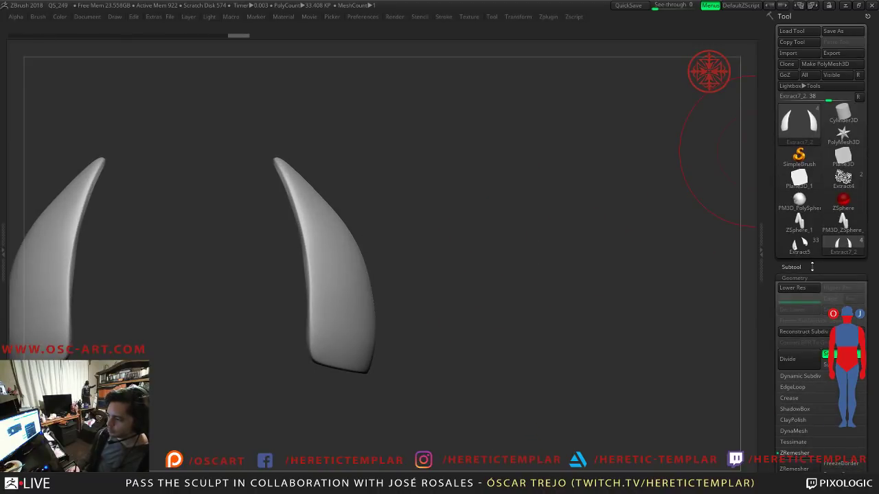
click(812, 266)
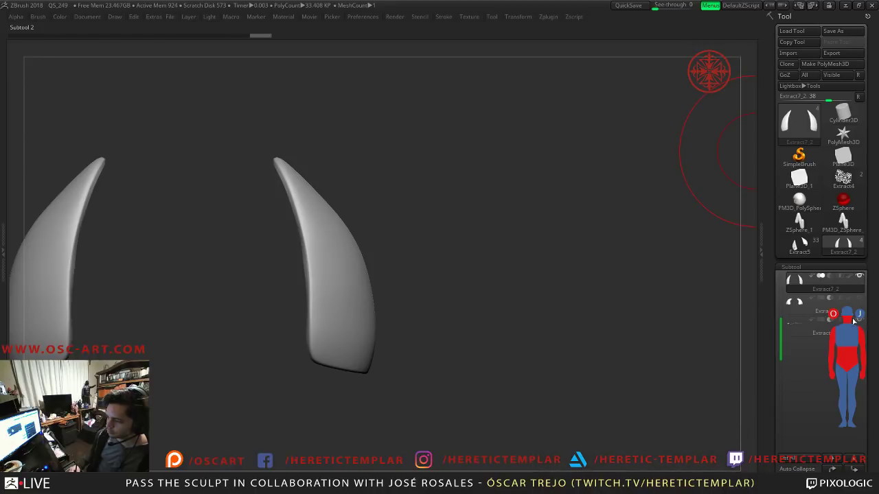
click(803, 325)
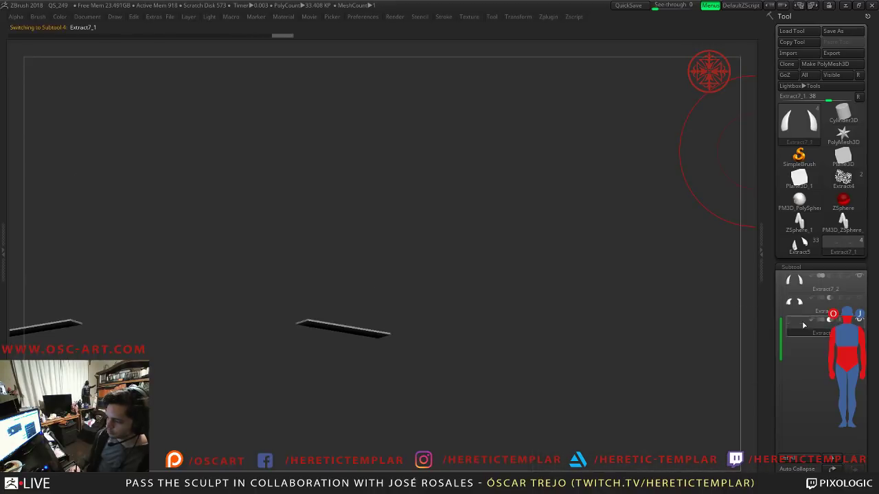
mouse_move(862, 282)
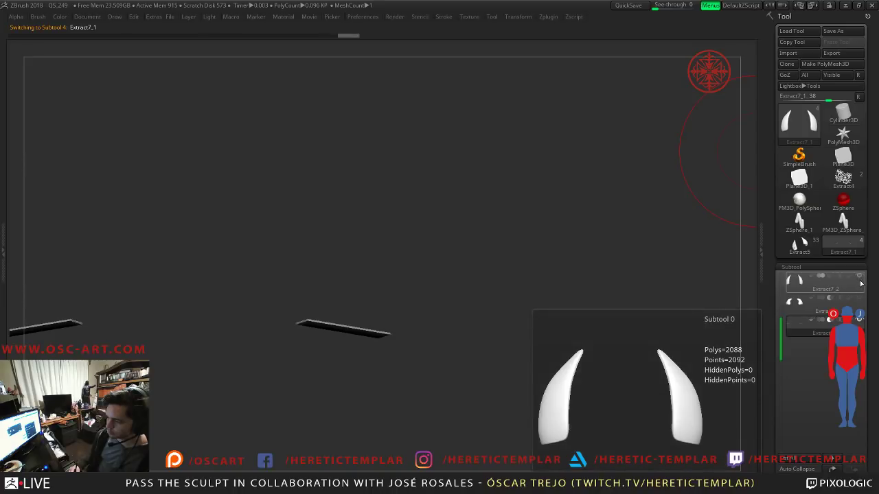
click(794, 303)
key(shift+f)
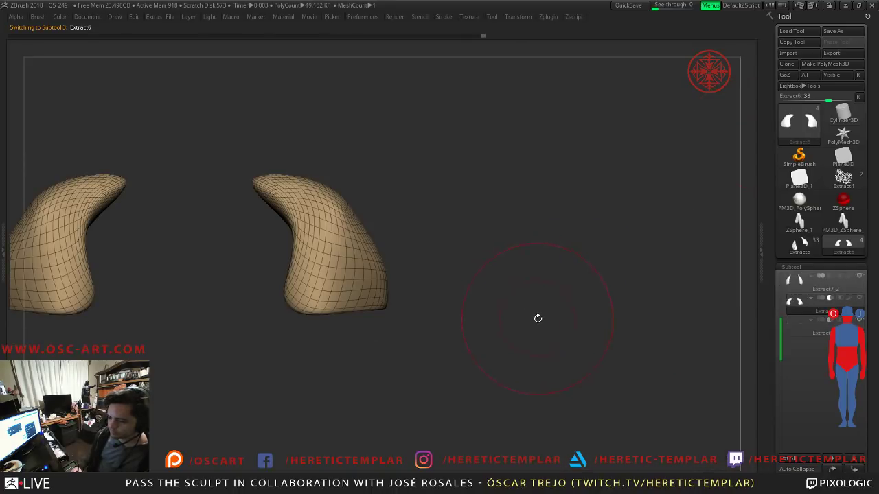
key(f)
drag(781, 291, 780, 276)
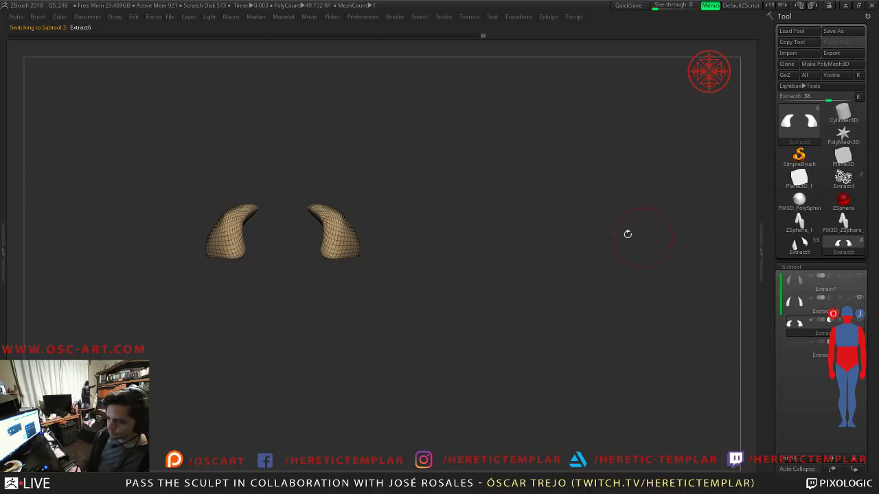
Step: Turn off solo mode, select the Extract7_1 cutter strips and hide the Extract6 shells
key(Tab)
drag(156, 112, 464, 238)
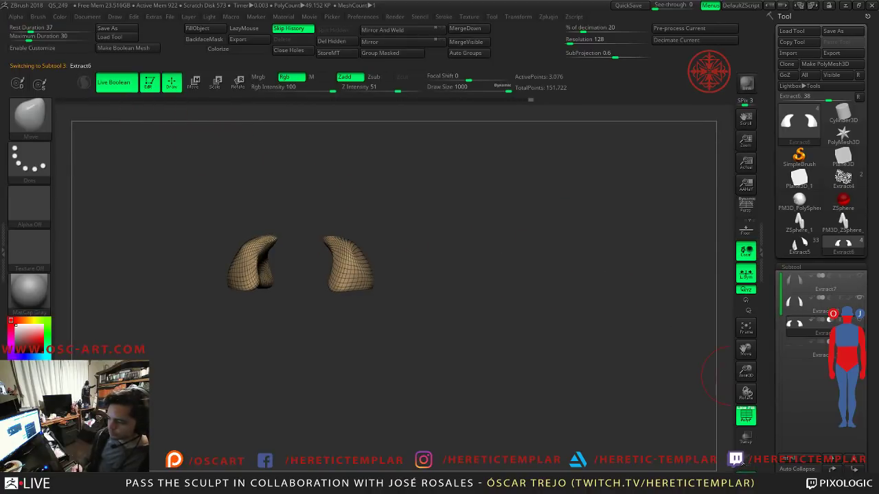
click(746, 471)
alt+drag(553, 337, 559, 405)
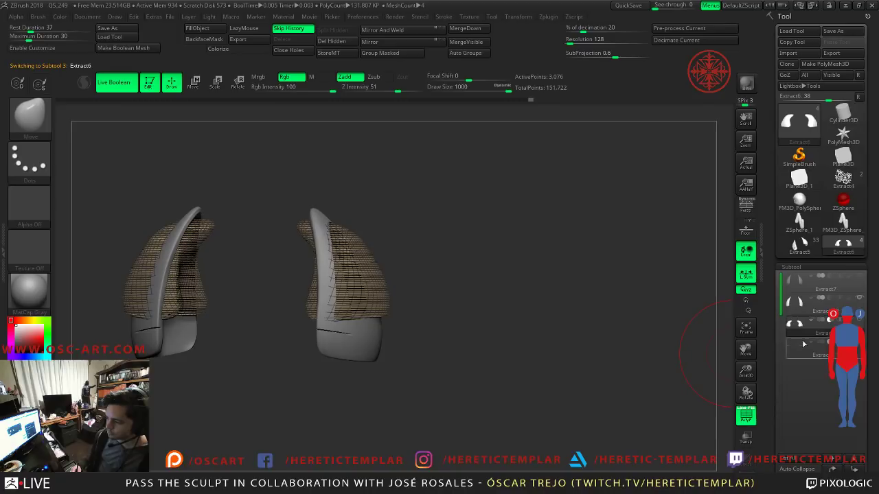
click(797, 343)
click(859, 321)
drag(664, 336, 561, 293)
click(858, 323)
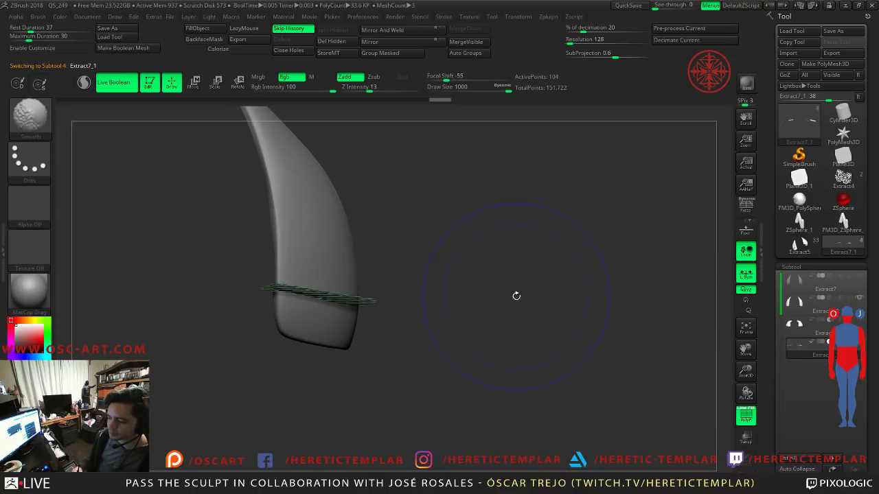
Step: Delete the excess edge loops across the Extract7_1 cutter strips with ZModeler after checking the groove they cut
key(shift+f)
alt+drag(494, 310, 336, 307)
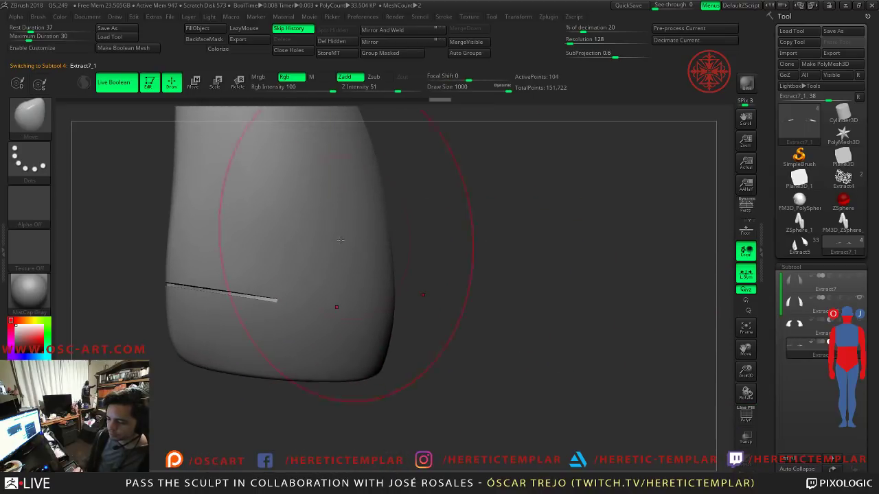
shift+drag(467, 336, 452, 335)
key(shift+f)
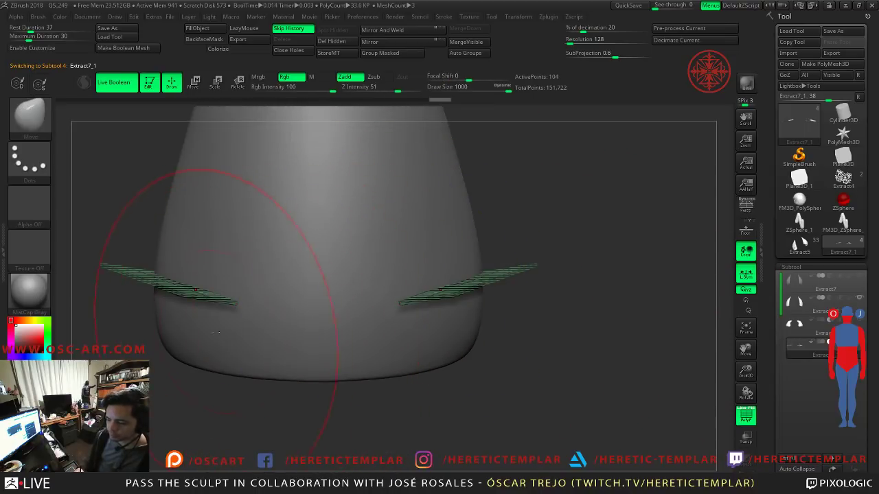
key(b)
key(z)
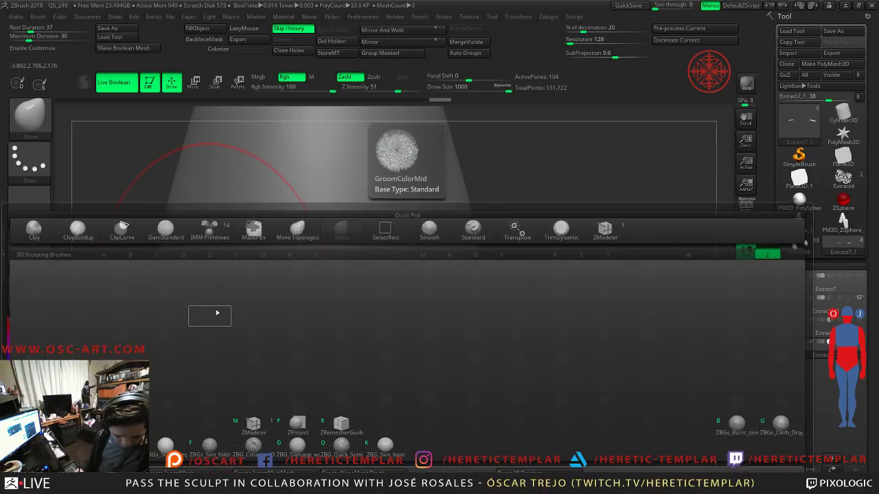
key(m)
drag(206, 364, 154, 295)
mouse_move(155, 309)
alt+mouse_down()
mouse_move(269, 305)
mouse_move(269, 393)
mouse_move(274, 350)
alt+mouse_up()
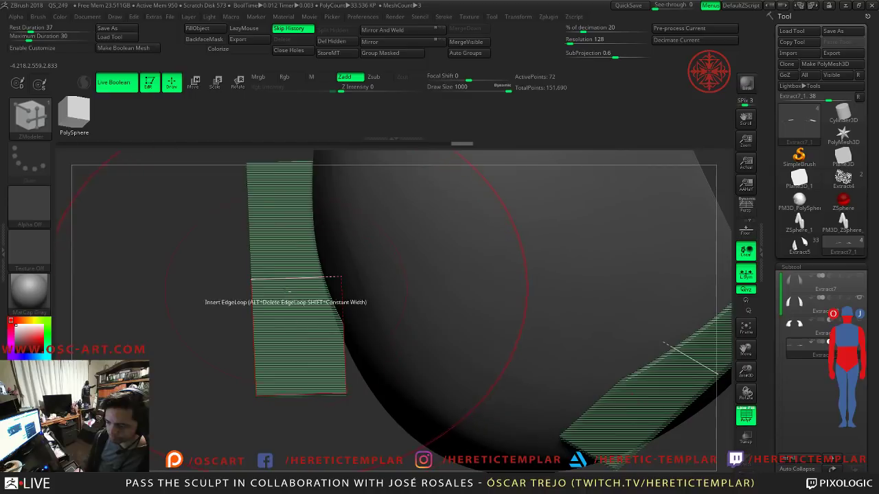
alt+click(280, 278)
alt+drag(199, 343, 192, 298)
alt+drag(192, 298, 248, 339)
alt+drag(279, 313, 322, 365)
alt+click(376, 333)
Step: Insert one edge loop across each cutter strip with ZModeler, using a Draw Size of 223
click(301, 335)
mouse_move(275, 363)
mouse_down()
mouse_move(315, 388)
mouse_move(321, 379)
mouse_up()
drag(389, 357, 320, 339)
key(ctrl+z)
key(s)
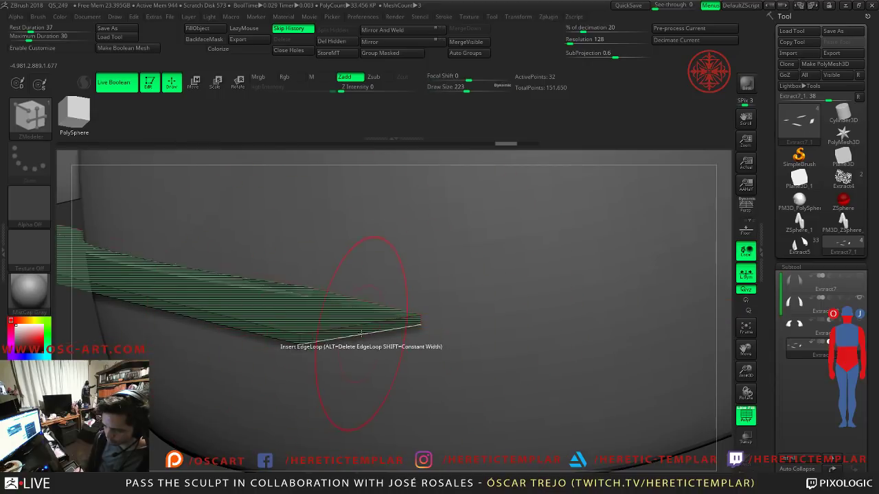
click(303, 335)
mouse_move(412, 412)
mouse_down()
mouse_move(697, 446)
mouse_move(558, 384)
mouse_move(391, 358)
mouse_move(291, 400)
mouse_up()
Step: Mask the inner portion of the cutter strips and move their free ends closer together beneath the shell
key(b)
key(m)
key(v)
key(w)
ctrl+click(299, 377)
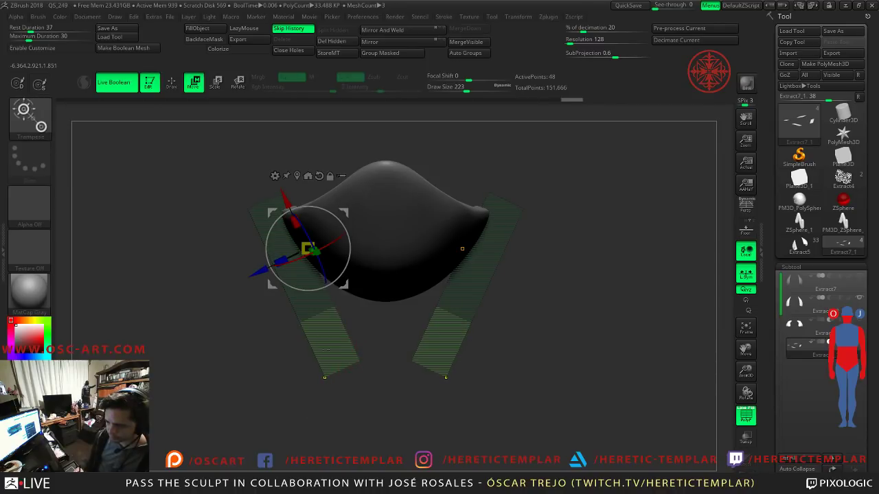
ctrl+drag(279, 371, 283, 384)
ctrl+drag(258, 293, 392, 420)
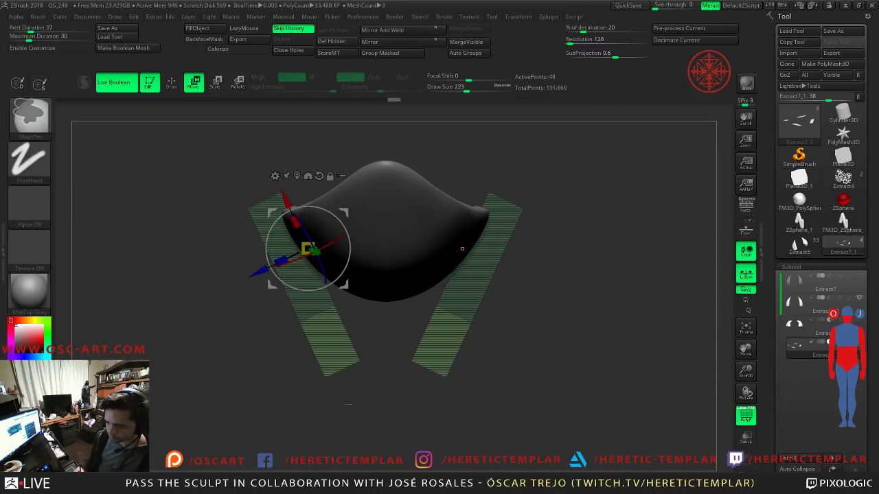
drag(261, 286, 274, 267)
drag(262, 335, 277, 312)
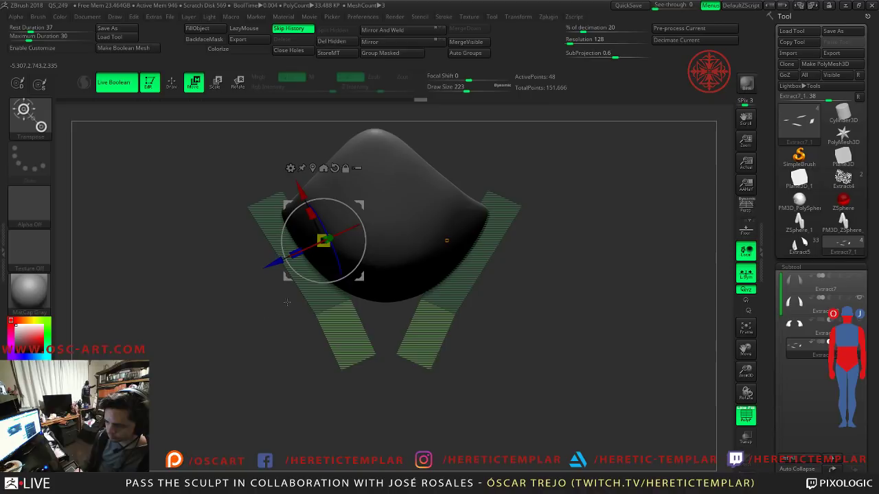
mouse_move(278, 265)
mouse_down()
mouse_move(269, 269)
mouse_move(283, 267)
mouse_move(274, 267)
mouse_move(299, 321)
mouse_move(268, 289)
mouse_move(265, 249)
mouse_move(274, 272)
mouse_up()
Step: Rotate the cutter strips with the gizmo to flatten their tilt across the shell's lower part
key(q)
key(e)
drag(237, 306, 309, 299)
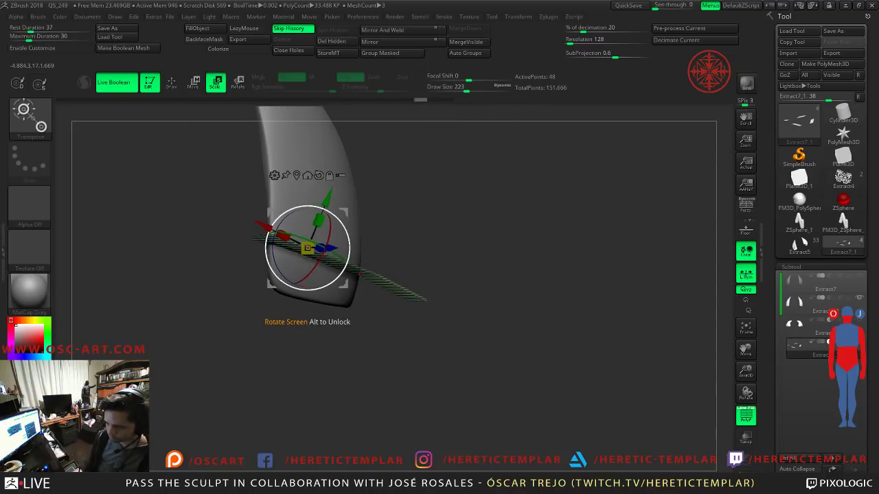
key(q)
ctrl+drag(225, 200, 364, 304)
key(w)
key(e)
drag(429, 290, 392, 267)
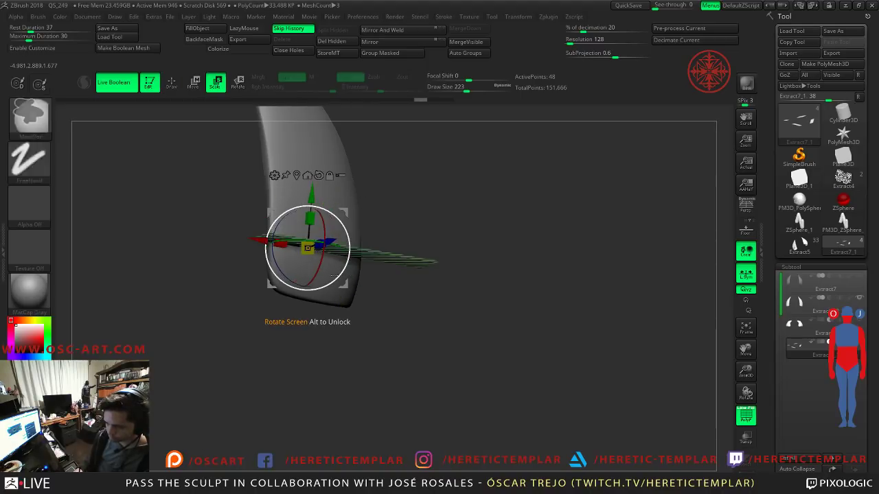
Step: Mask the inner portion of the cutter strips again and rotate the free ends to follow the shell's contour
key(w)
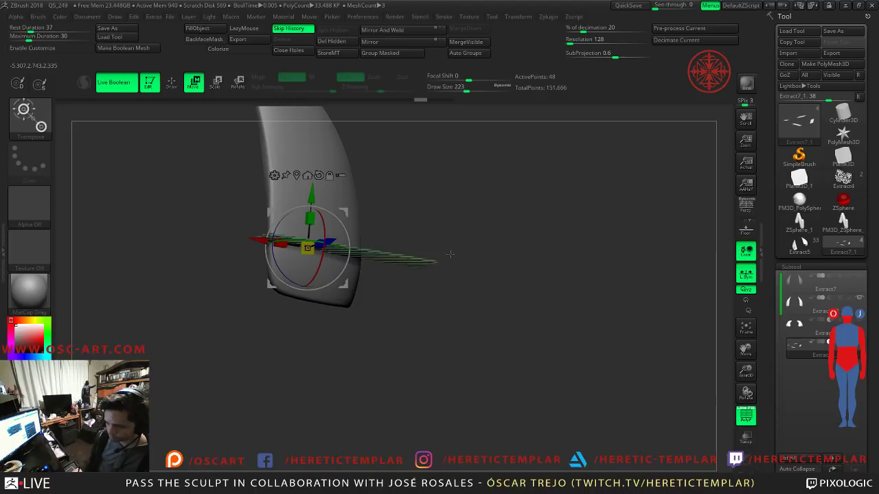
drag(537, 183, 481, 206)
key(q)
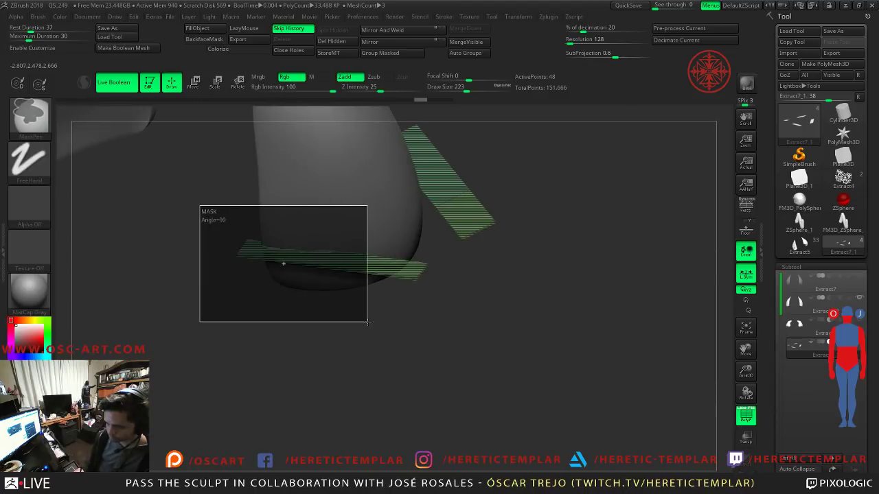
key(r)
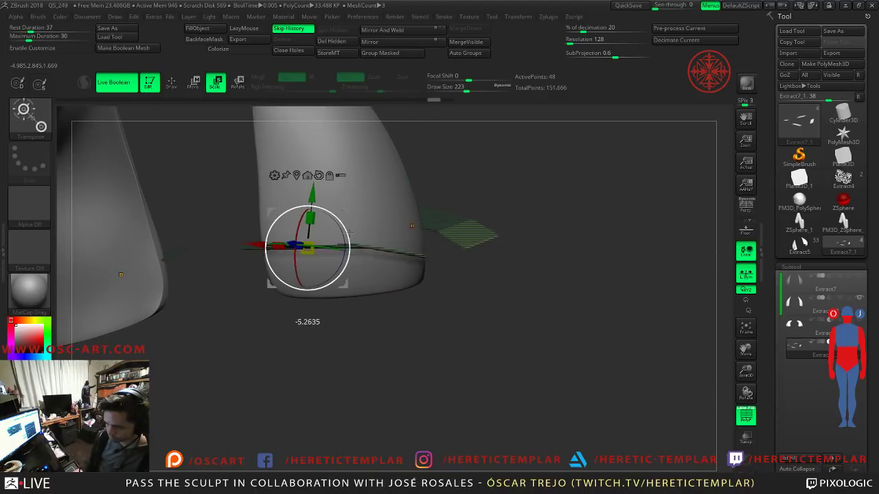
drag(349, 232, 346, 250)
drag(527, 323, 522, 411)
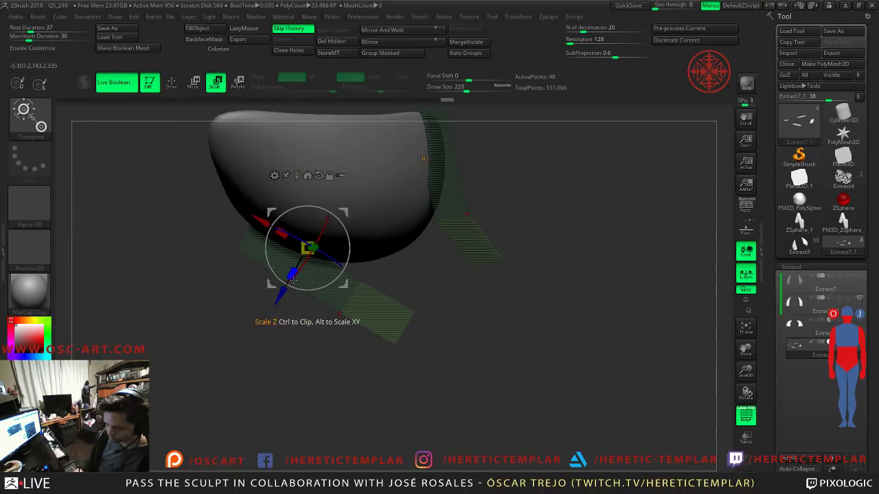
drag(284, 296, 352, 320)
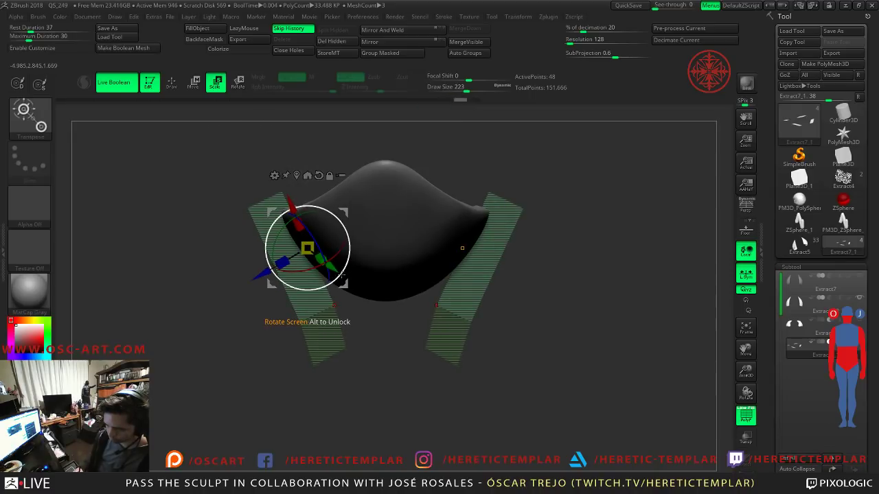
drag(344, 261, 370, 232)
mouse_move(494, 274)
mouse_down()
mouse_move(512, 228)
mouse_move(549, 220)
mouse_move(429, 254)
mouse_move(294, 203)
mouse_move(302, 191)
mouse_up()
Step: Adjust the cutter strips' free ends beneath the shell with the Move Topological brush at Draw Size 344
key(q)
key(b)
key(m)
key(v)
key(b)
key(m)
key(t)
key(s)
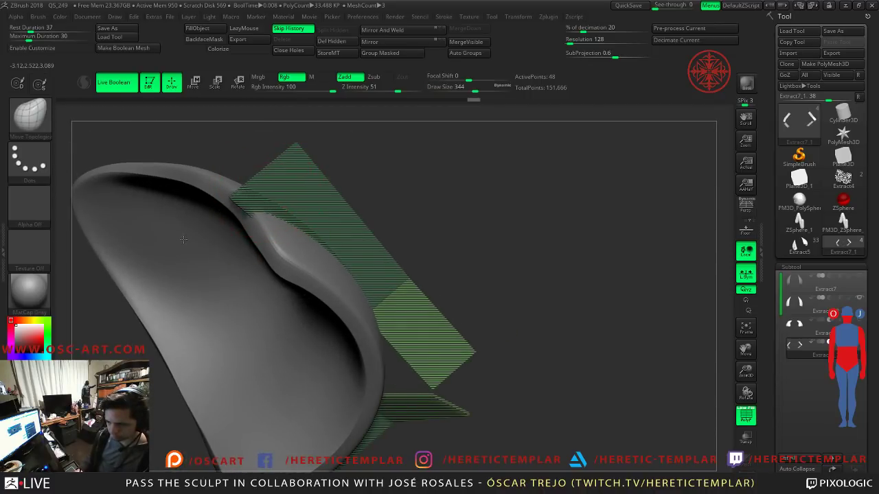
drag(188, 236, 280, 305)
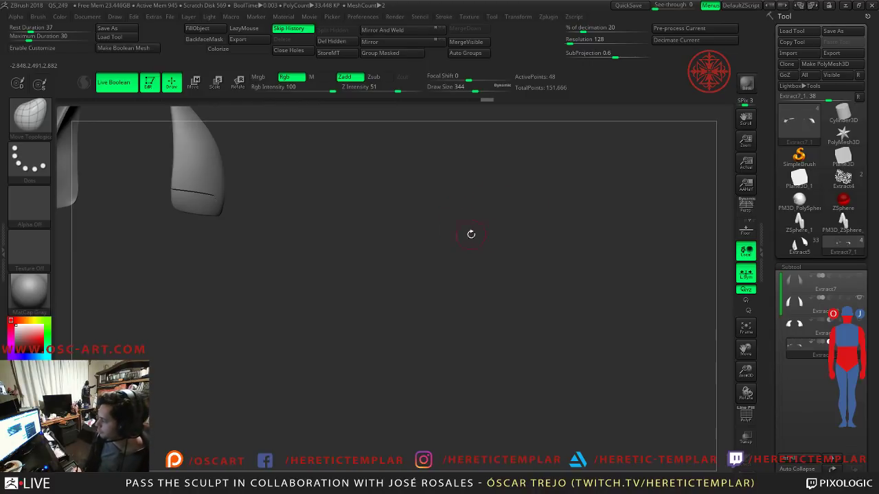
Step: Pull the cutter strips' inner ends down into a V at the centre of the shell's lower part, using Draw Size 386
drag(415, 227, 417, 236)
key(f)
scroll(259, 237, up, 5)
key(s)
drag(260, 237, 372, 227)
drag(408, 290, 416, 285)
key(shift+f)
key(shift+f)
key(shift+f)
drag(416, 321, 420, 321)
key(ctrl+z)
key(s)
click(410, 322)
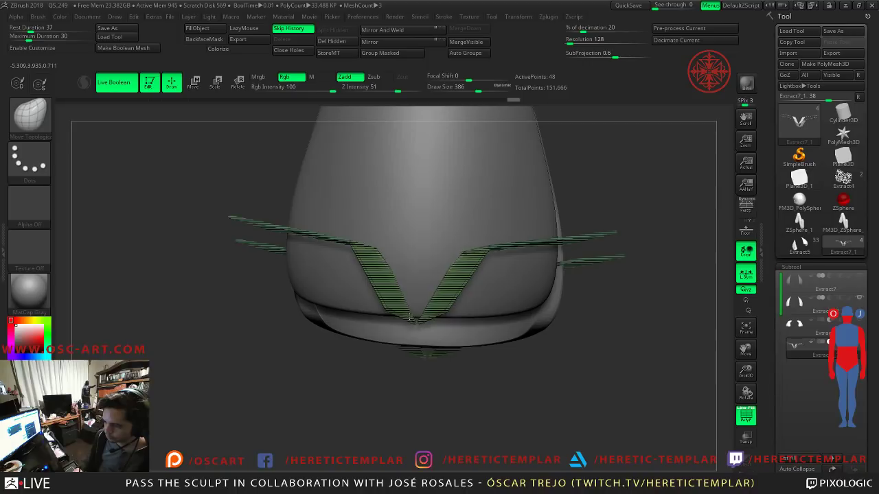
Step: Refine the V-shaped strip ends so both grooves angle evenly toward the shell's centre line
key(shift+f)
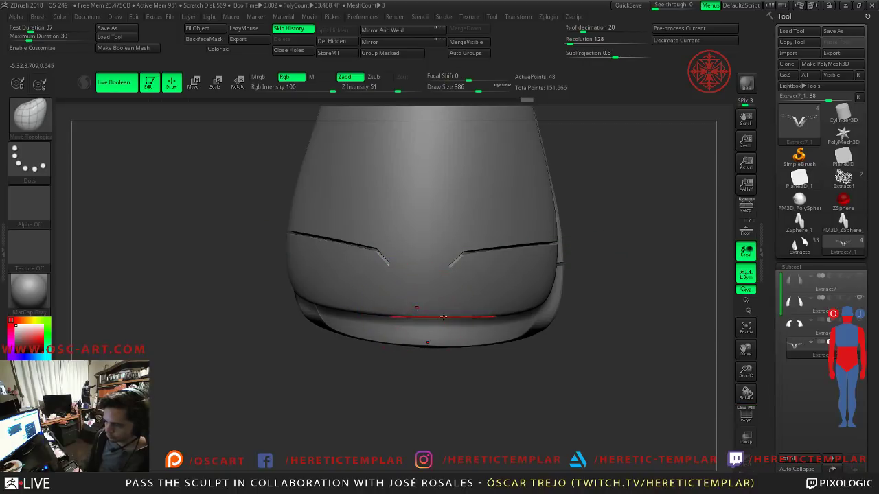
key(shift+f)
right_drag(440, 317, 417, 318)
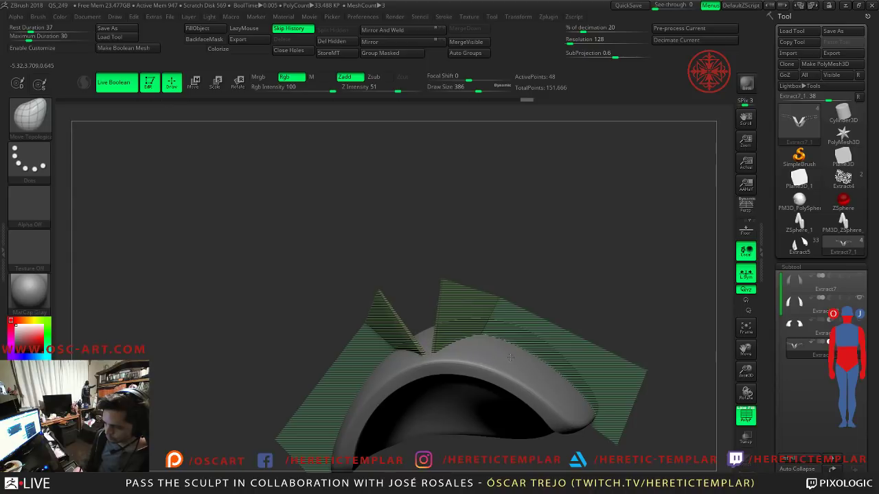
right_drag(557, 278, 517, 347)
key(shift+f)
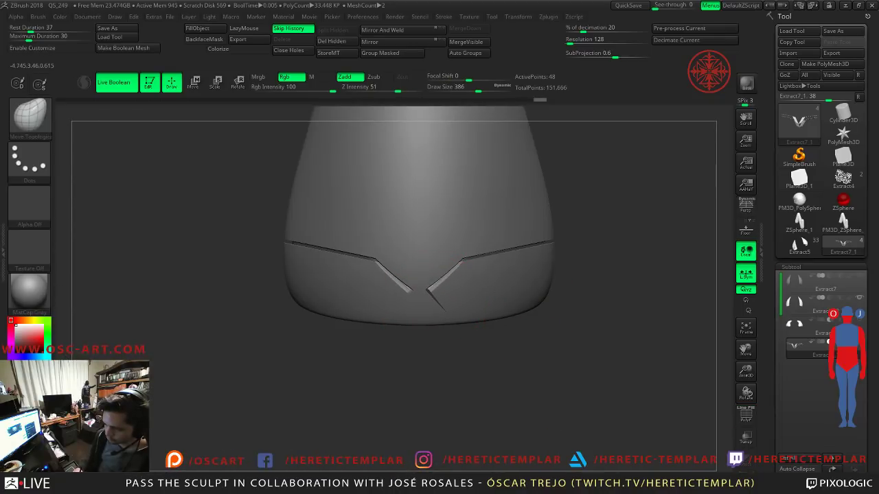
mouse_move(524, 311)
right_down()
mouse_move(542, 295)
mouse_move(439, 323)
right_up()
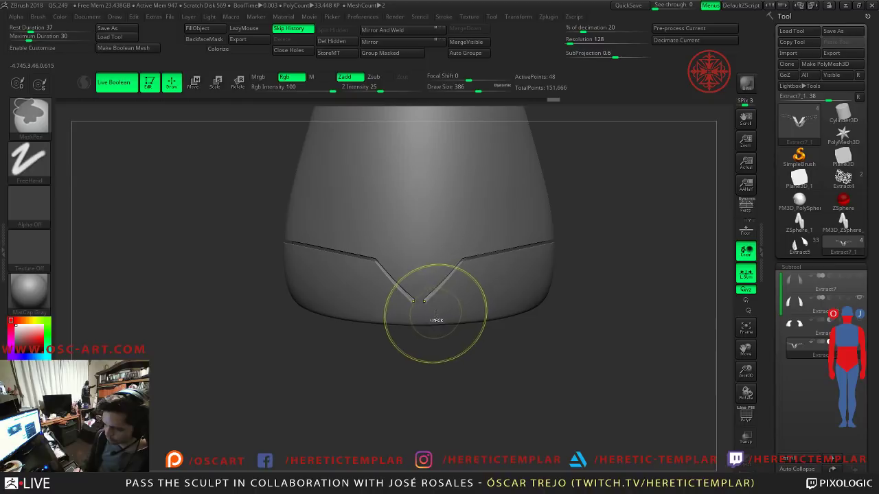
mouse_move(440, 353)
right_down()
mouse_move(465, 357)
mouse_move(515, 389)
mouse_move(448, 245)
right_up()
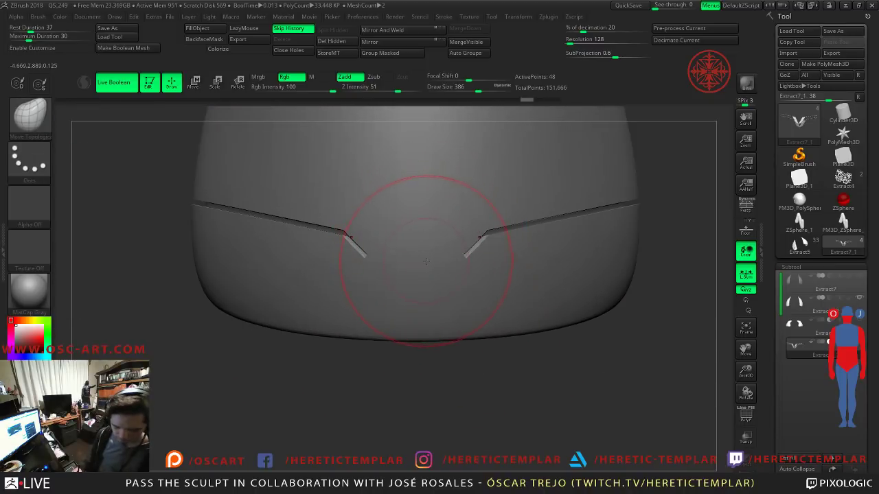
Step: Insert a small QCube from the IMM Primitives brush between the two inner groove ends and return to the Move brush
key(b)
key(i)
key(p)
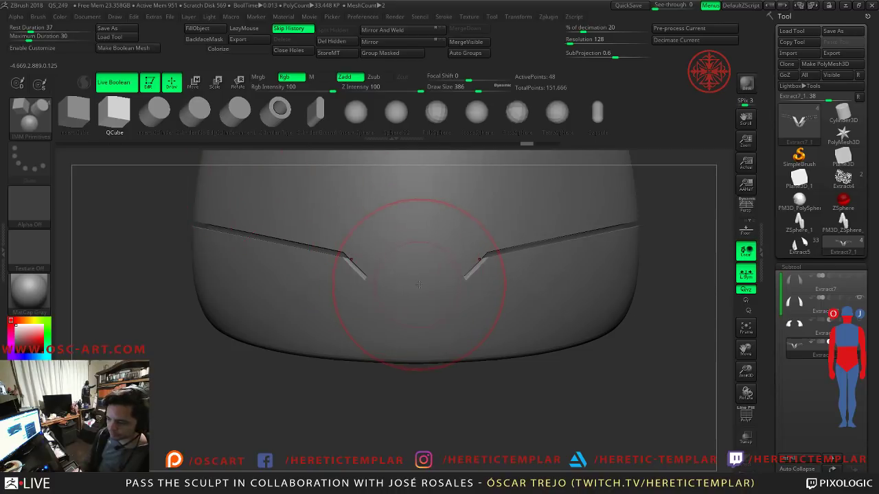
drag(415, 298, 432, 309)
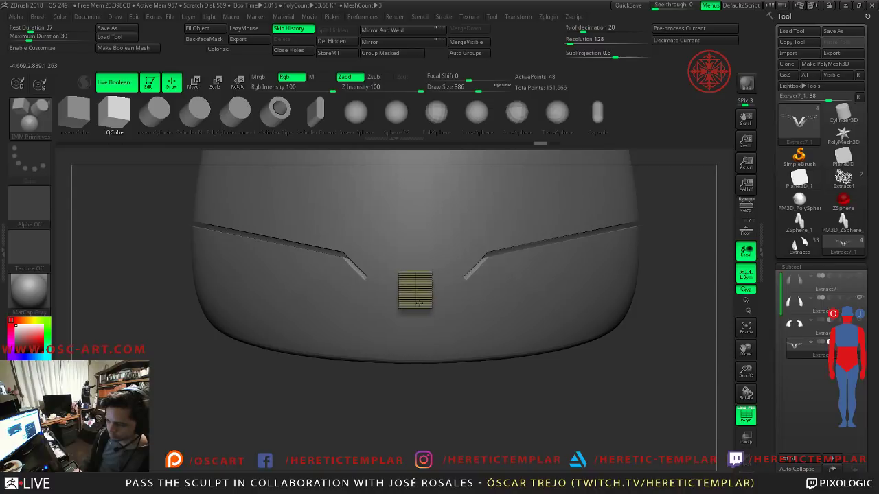
mouse_move(419, 416)
mouse_down()
mouse_move(517, 348)
mouse_move(471, 329)
mouse_up()
key(b)
key(m)
key(v)
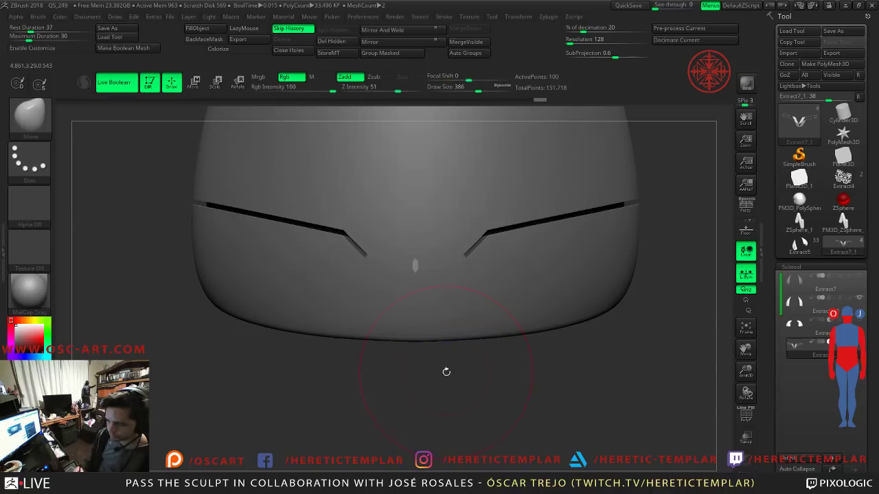
Step: Try to centre the transform gizmo on the inserted cube
key(r)
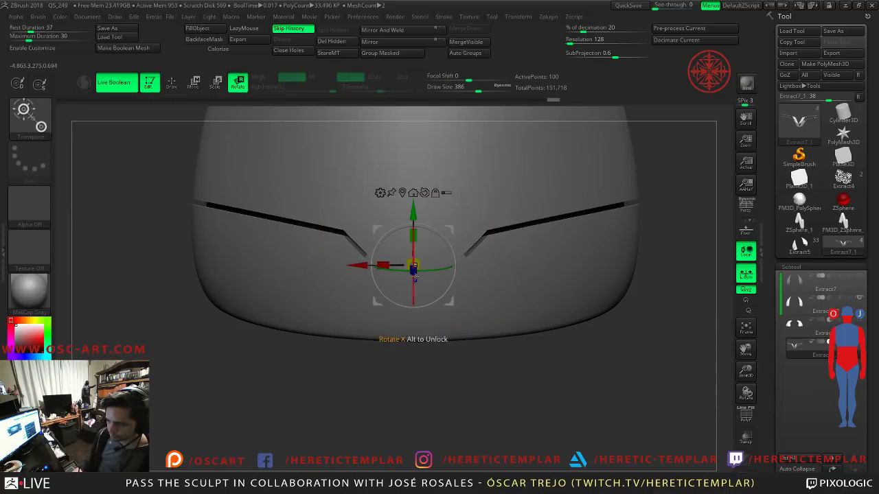
key(shift+f)
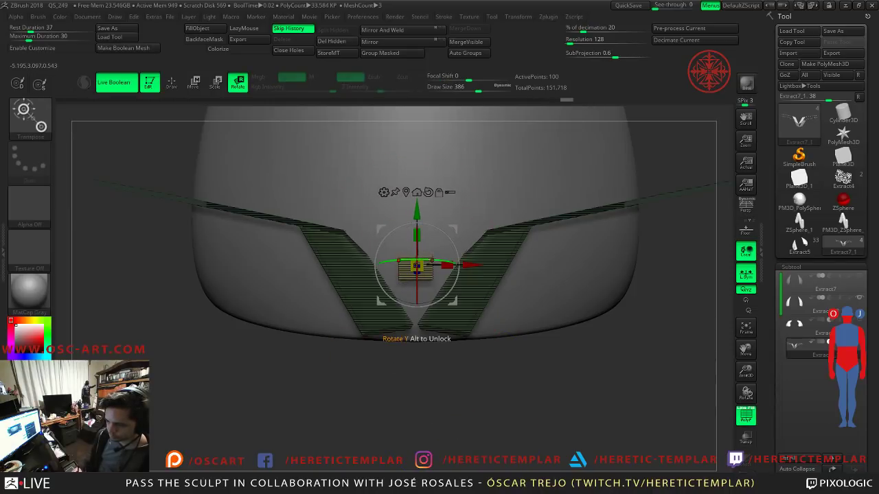
drag(432, 440, 396, 336)
drag(364, 368, 380, 412)
key(q)
mouse_move(572, 366)
mouse_down()
mouse_move(598, 365)
mouse_move(480, 336)
mouse_move(509, 427)
mouse_move(220, 279)
mouse_move(400, 323)
mouse_up()
key(w)
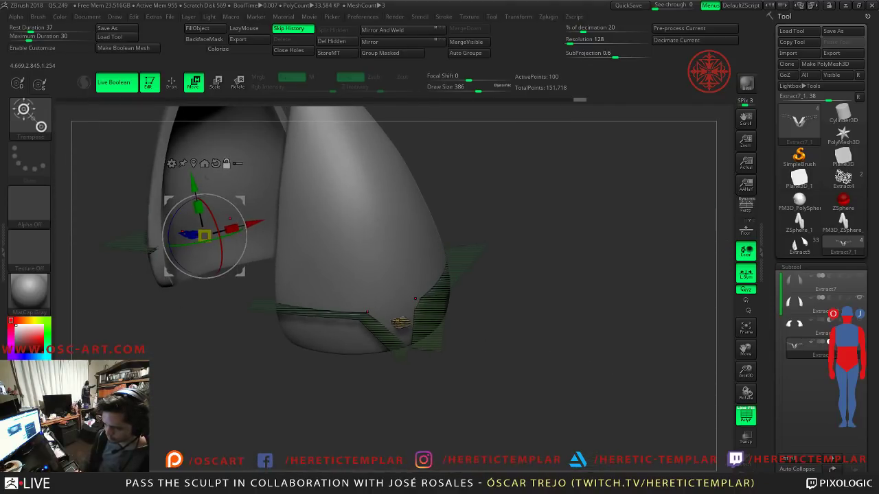
click(193, 164)
alt+click(190, 163)
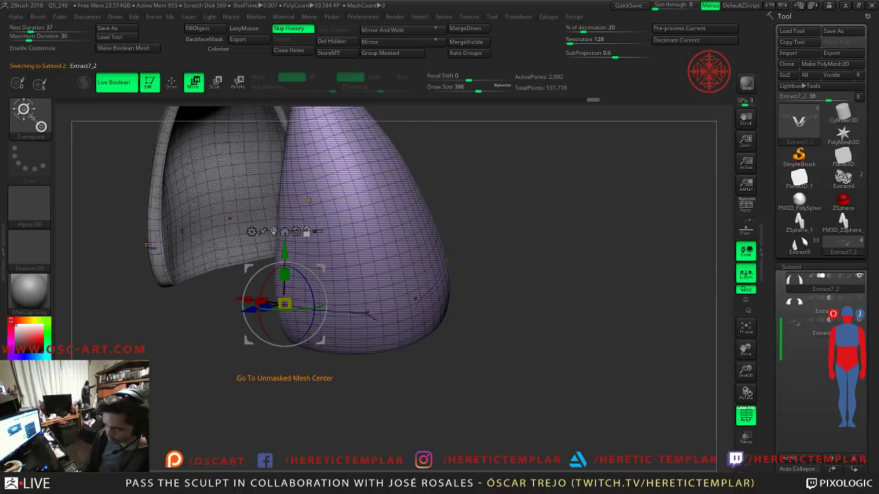
Step: Reselect the cutter strip subtool, isolate the inserted cube and split it from the strips into its own subtool
key(q)
drag(485, 321, 512, 293)
click(830, 322)
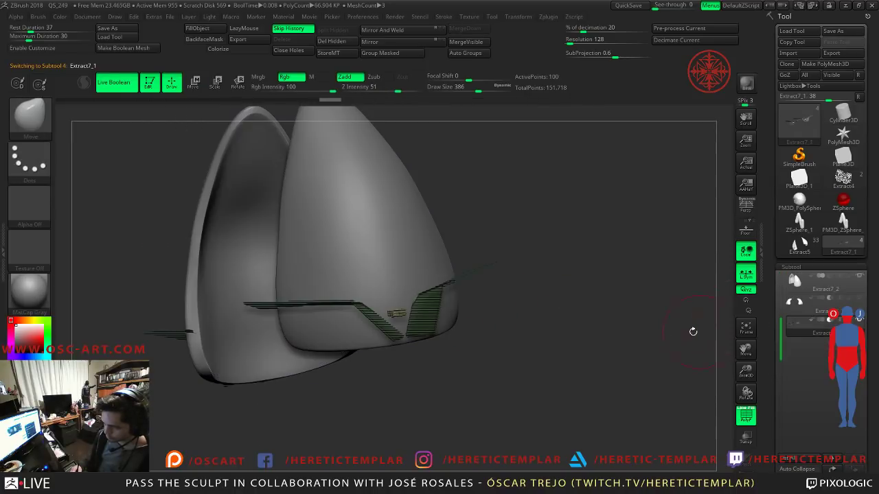
ctrl+shift+click(397, 307)
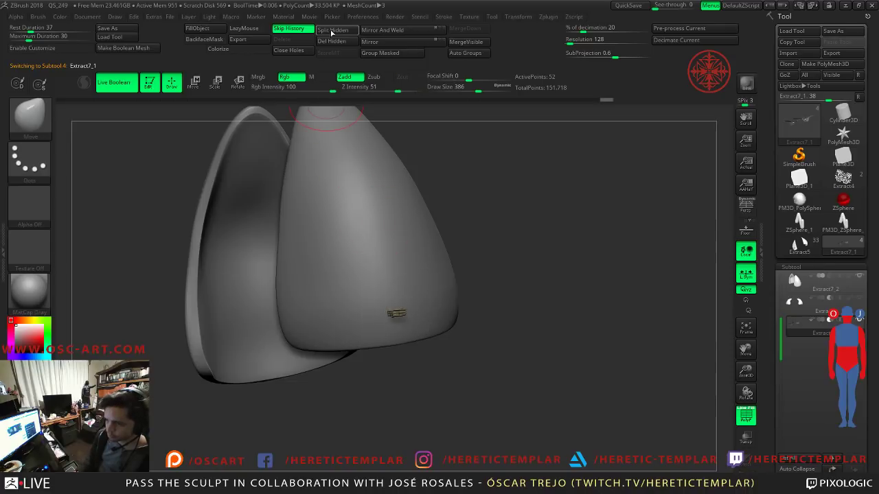
click(333, 32)
Step: Flatten the separated cube with the gizmo into a thin cutter plate between the grooves' inner ends
key(w)
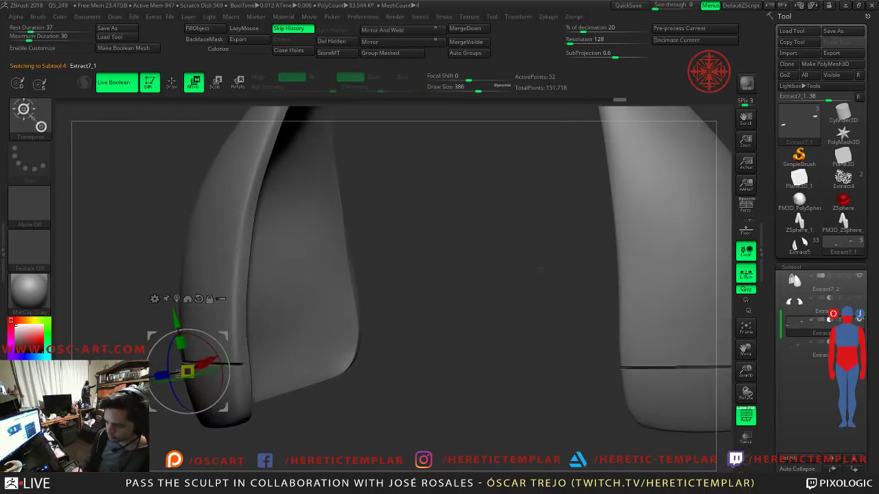
drag(374, 359, 454, 360)
alt+drag(361, 373, 550, 310)
drag(294, 390, 356, 296)
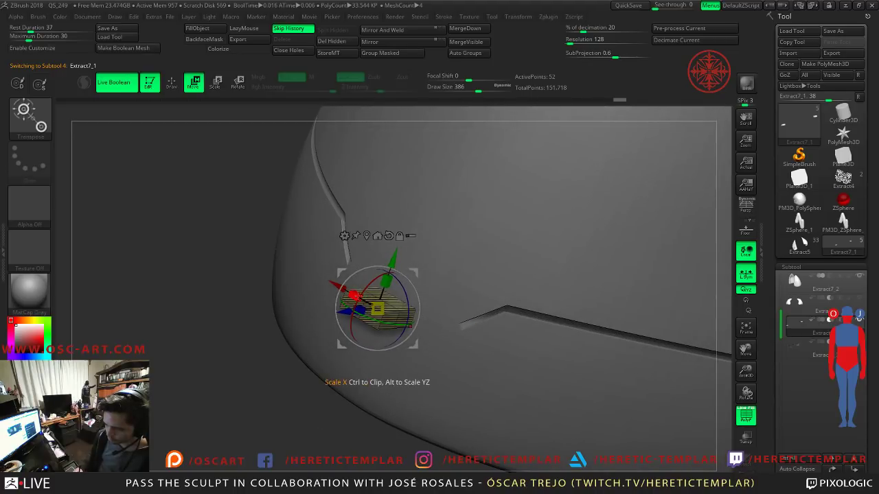
drag(139, 153, 138, 153)
drag(180, 309, 206, 302)
drag(343, 276, 343, 275)
drag(241, 211, 242, 211)
mouse_move(204, 292)
mouse_down()
mouse_move(184, 255)
mouse_move(208, 278)
mouse_up()
key(shift+f)
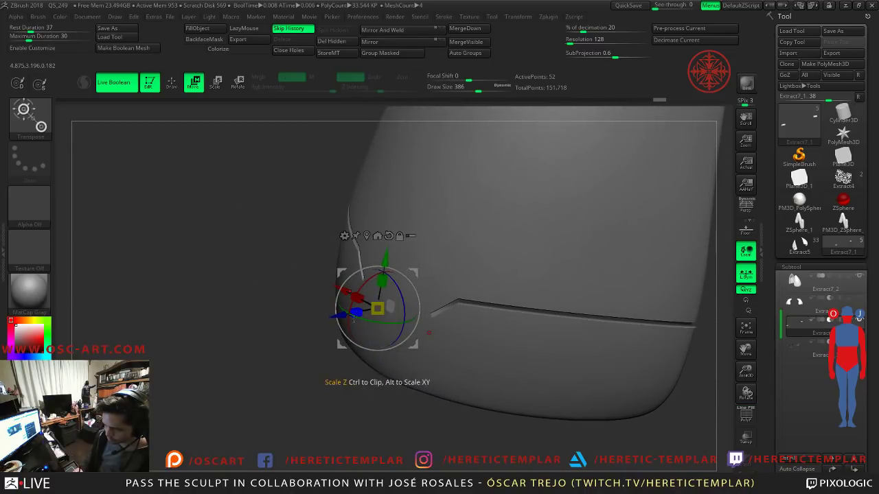
Step: Fine-tune the cutter plate's position and scale with the gizmo so its cut joins the two inner groove ends
drag(338, 315, 341, 314)
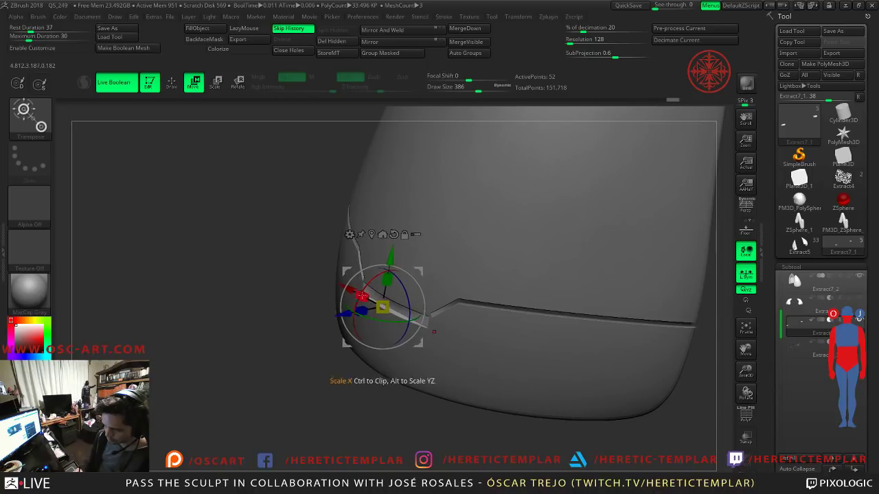
drag(395, 259, 390, 252)
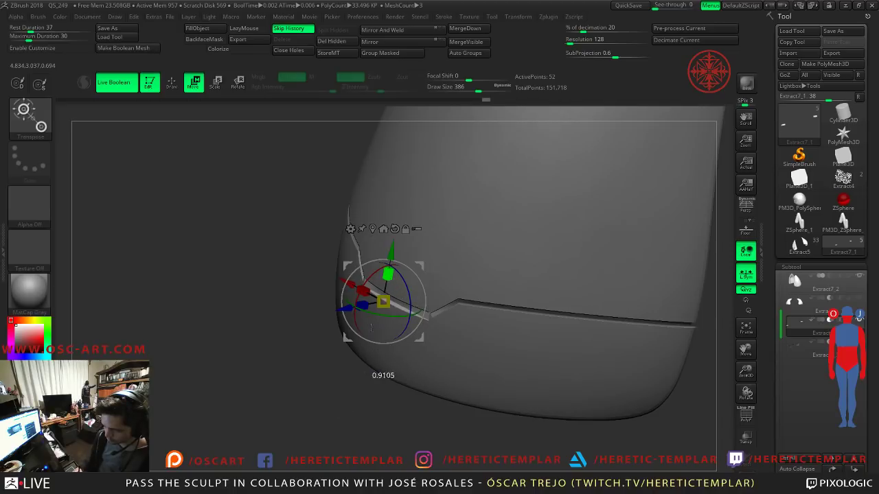
drag(393, 258, 394, 256)
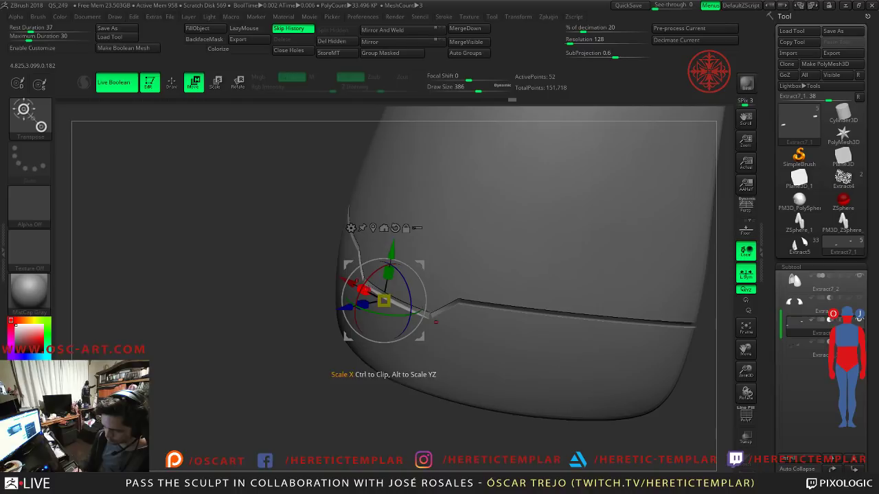
key(shift+f)
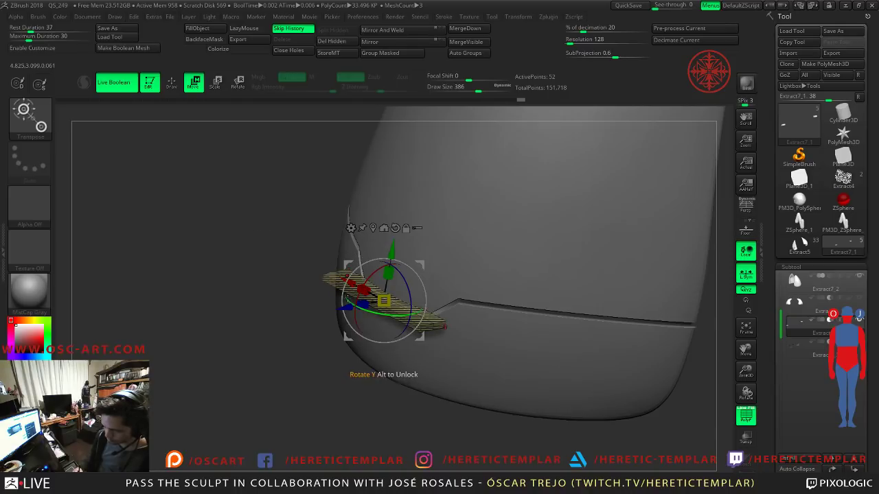
key(d)
drag(346, 307, 352, 306)
key(shift+f)
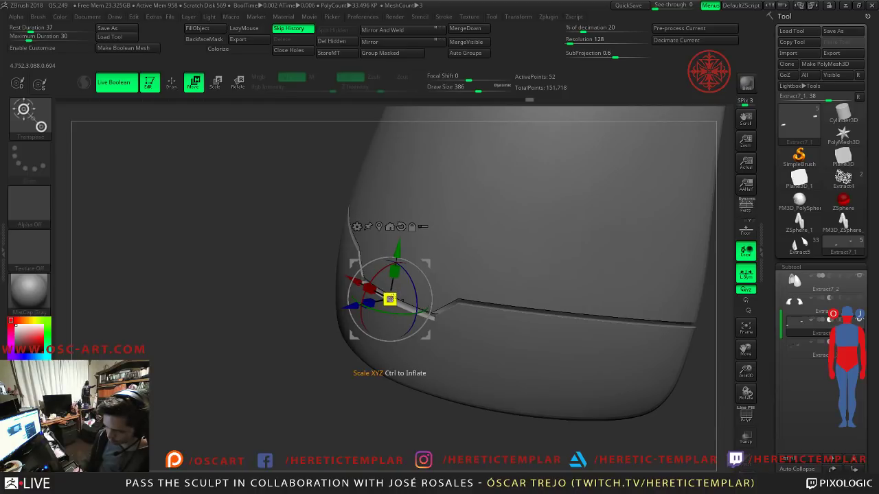
drag(389, 300, 387, 300)
key(q)
Step: Select the pointed shell subtool and reshape its inner side edge with the Move Topological brush
mouse_move(392, 424)
alt+mouse_down()
mouse_move(335, 342)
mouse_move(454, 357)
mouse_move(371, 377)
mouse_move(371, 334)
mouse_move(515, 369)
mouse_move(512, 353)
mouse_move(504, 364)
mouse_move(407, 372)
mouse_move(466, 361)
alt+mouse_up()
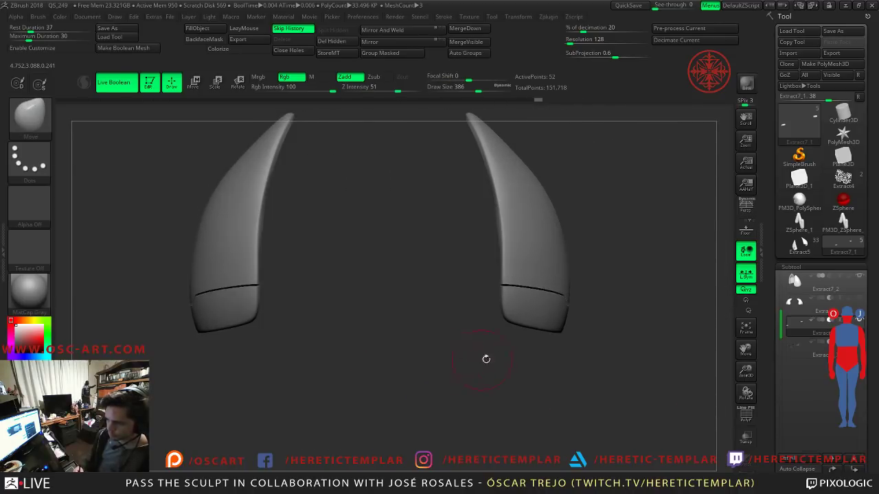
drag(618, 214, 524, 228)
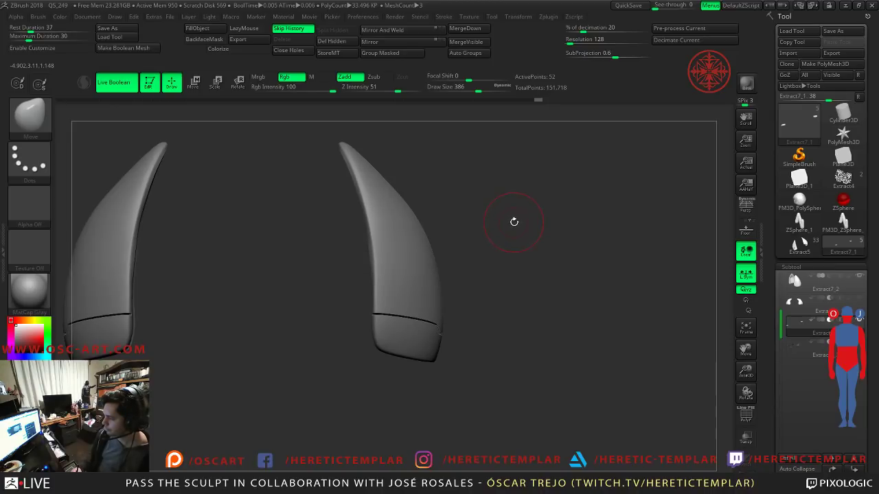
alt+click(417, 248)
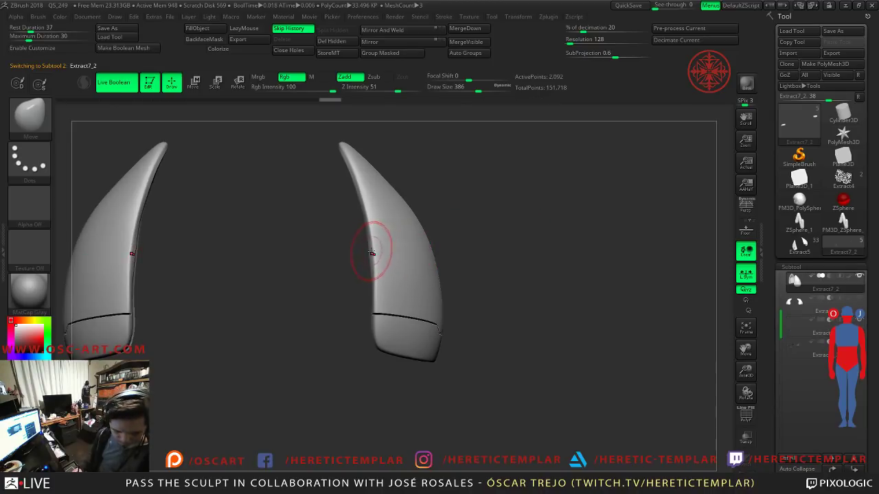
key(b)
key(m)
key(t)
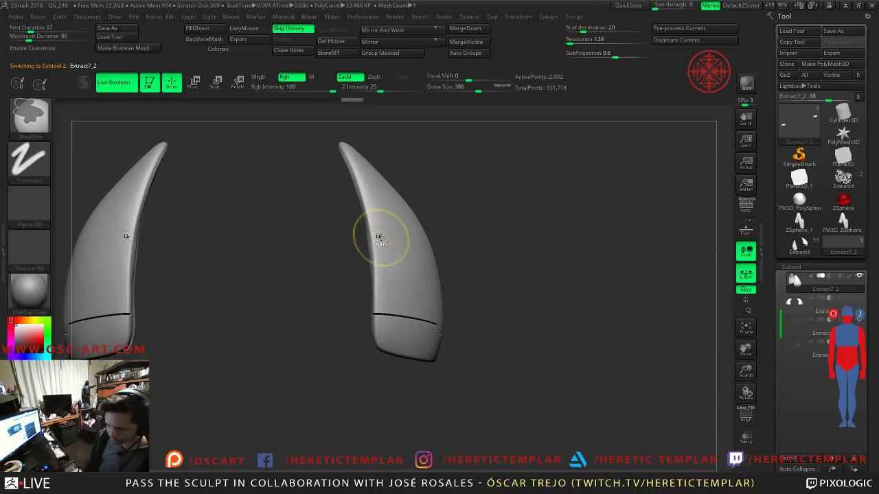
key(shift+f)
drag(498, 230, 449, 240)
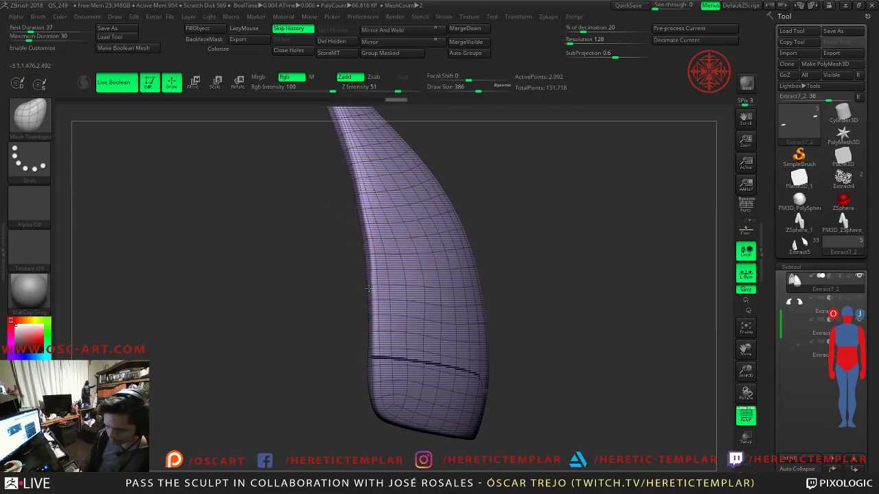
key(shift+f)
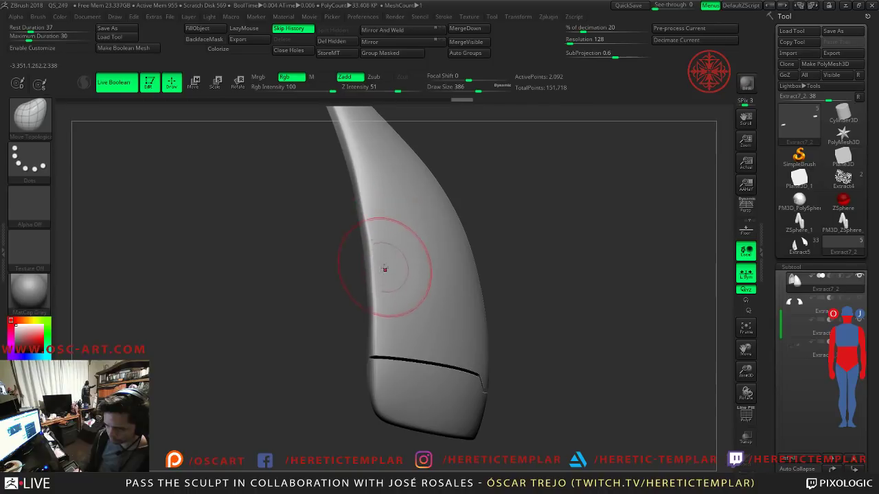
mouse_move(422, 201)
ctrl+right_down()
mouse_move(463, 184)
mouse_move(453, 184)
mouse_move(451, 281)
ctrl+right_up()
key(shift)
shift+drag(386, 216, 372, 164)
key(ctrl)
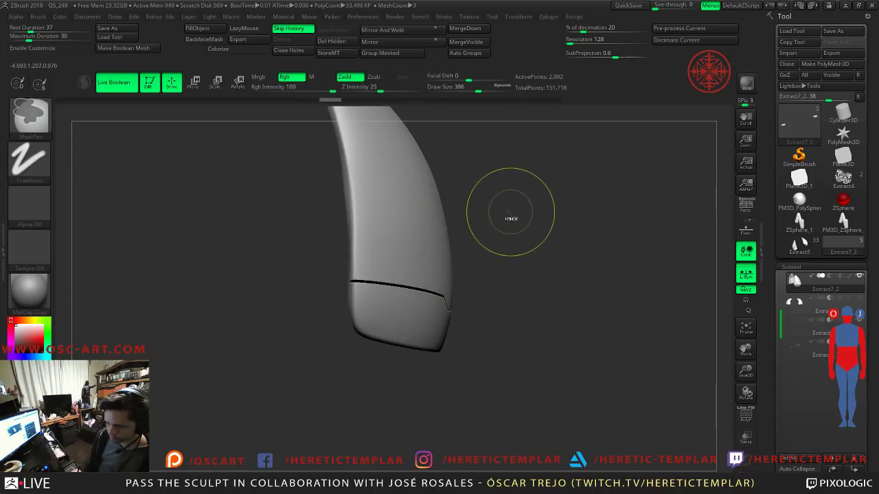
Step: Insert a QCube primitive on the shell's lower panel below the groove and isolate it from the shell
mouse_move(510, 212)
mouse_down()
mouse_move(492, 200)
mouse_move(506, 220)
mouse_up()
ctrl+right_drag(506, 220, 532, 252)
drag(532, 251, 522, 248)
ctrl+right_drag(522, 247, 514, 286)
key(b)
key(i)
key(p)
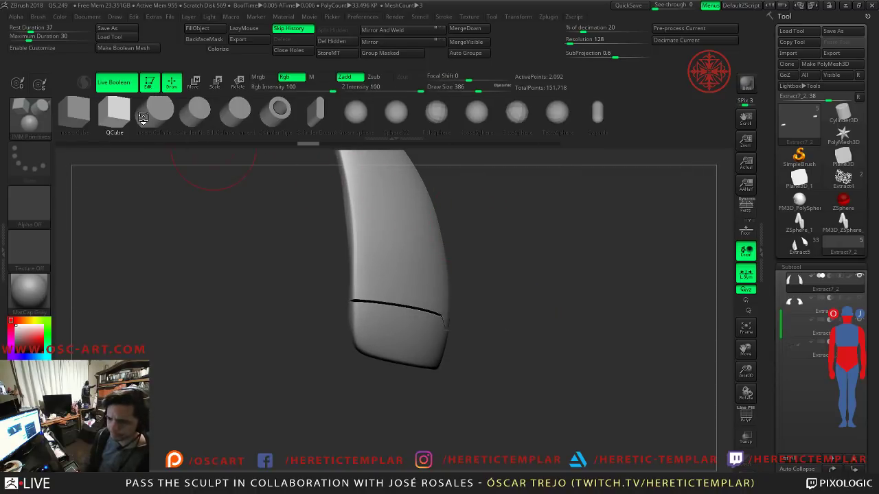
drag(382, 331, 379, 349)
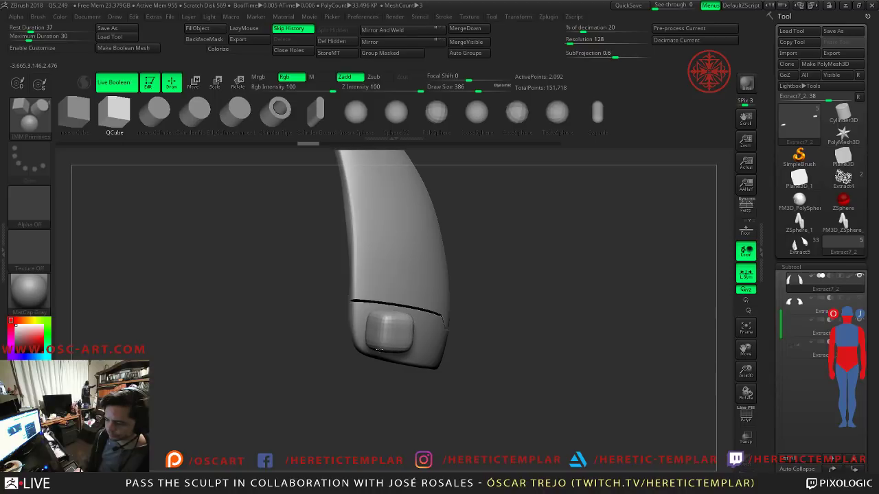
ctrl+shift+click(379, 349)
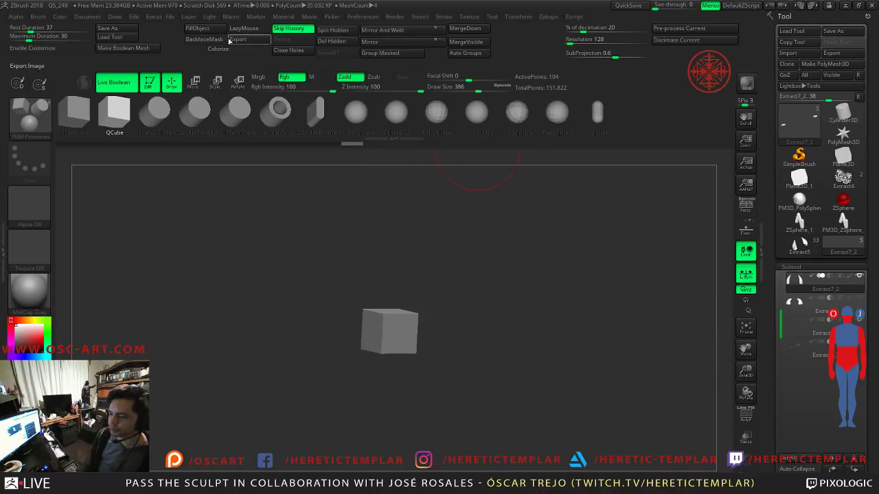
Step: Split the inserted cube from the shell into its own subtool and place it below the shell as a subtractive boolean cutter
click(341, 32)
drag(545, 252, 557, 315)
key(w)
drag(401, 313, 373, 287)
key(shift+f)
key(shift+d)
drag(437, 315, 396, 285)
drag(340, 243, 359, 198)
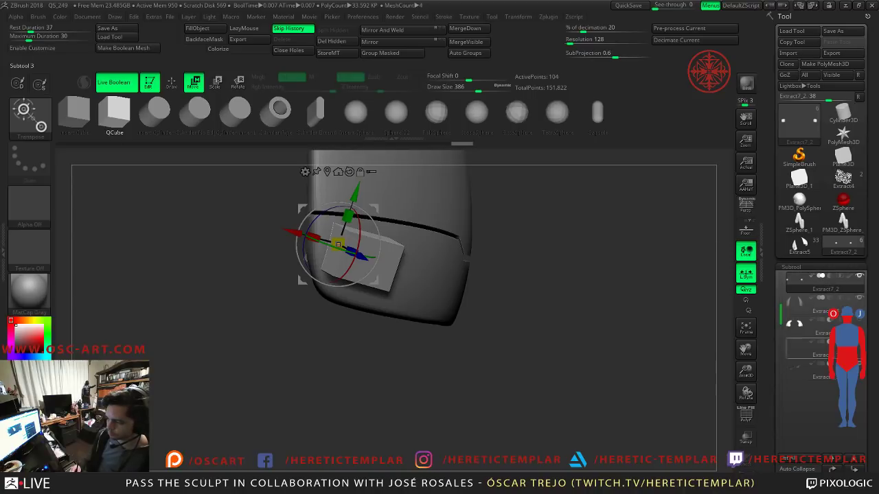
key(Down)
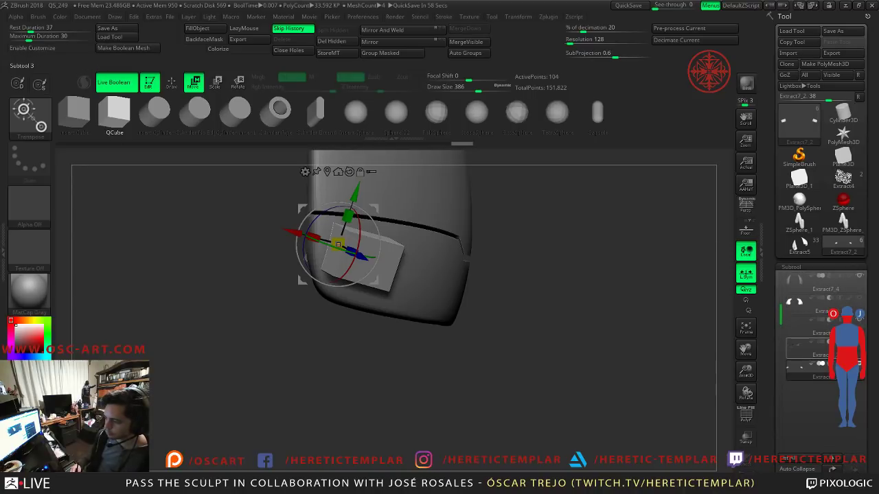
drag(543, 336, 482, 333)
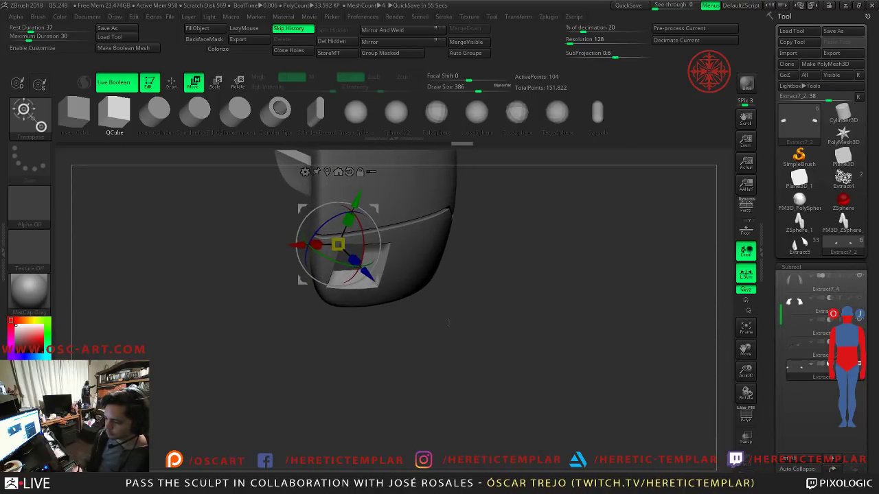
Step: Move and rotate the cube cutter with the gizmo to position its recess below the groove on the shell's outer edge
drag(374, 281, 366, 273)
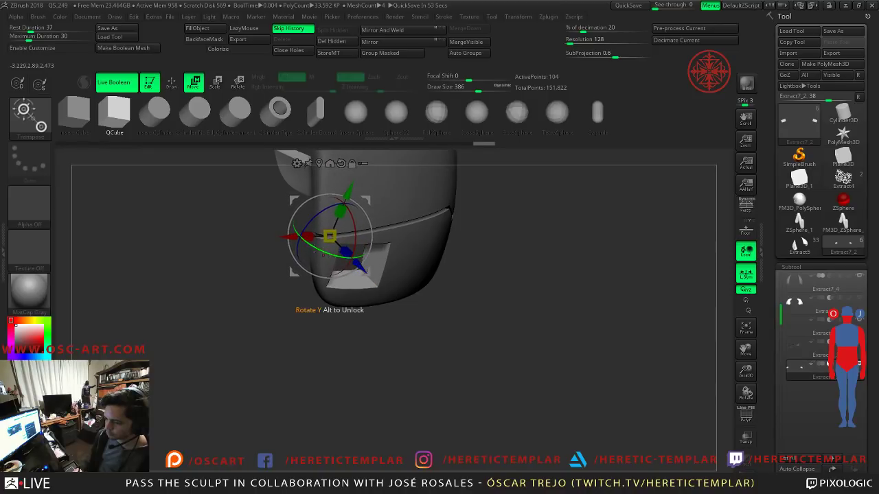
drag(292, 237, 301, 237)
shift+drag(546, 291, 508, 291)
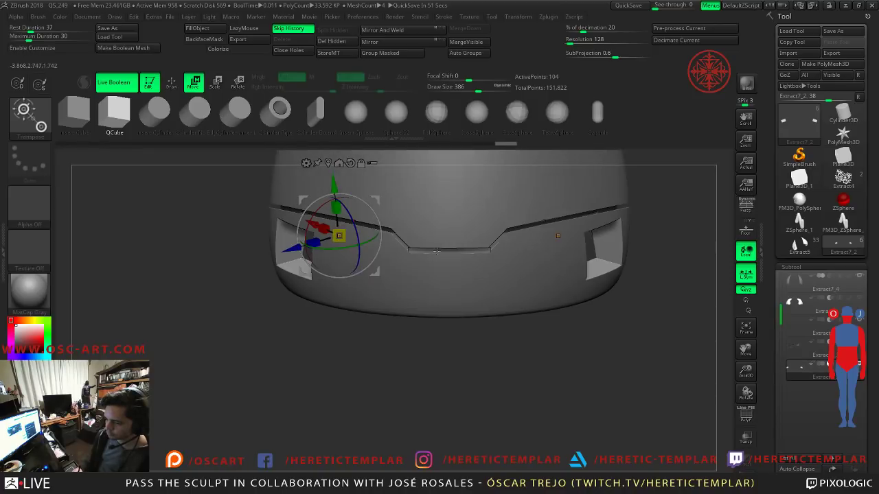
drag(374, 236, 363, 210)
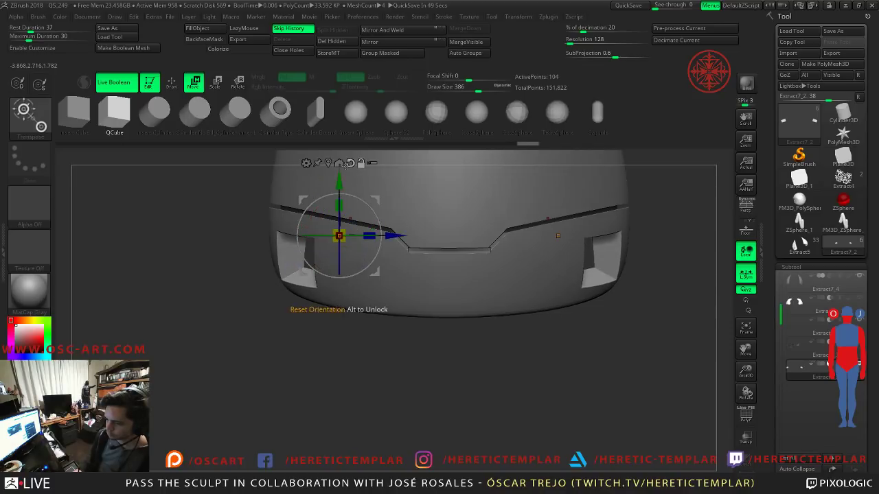
drag(288, 256, 422, 278)
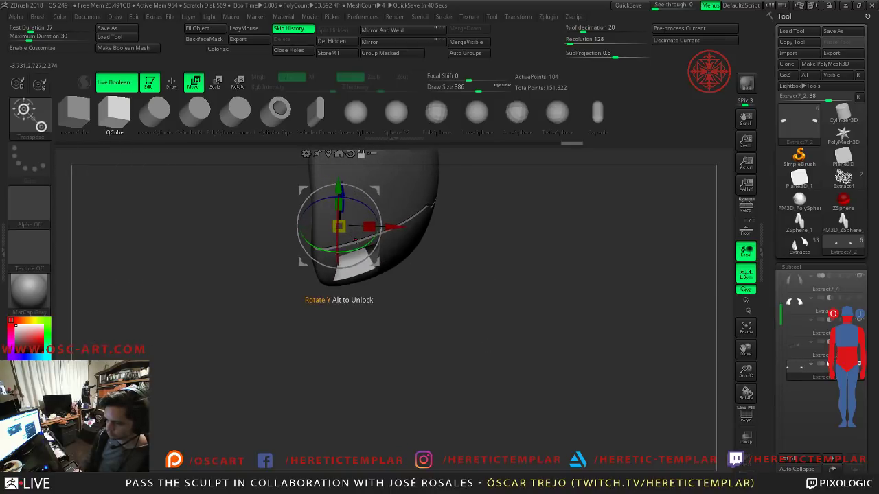
drag(339, 288, 347, 269)
mouse_move(323, 302)
mouse_down()
mouse_move(285, 294)
mouse_move(330, 296)
mouse_up()
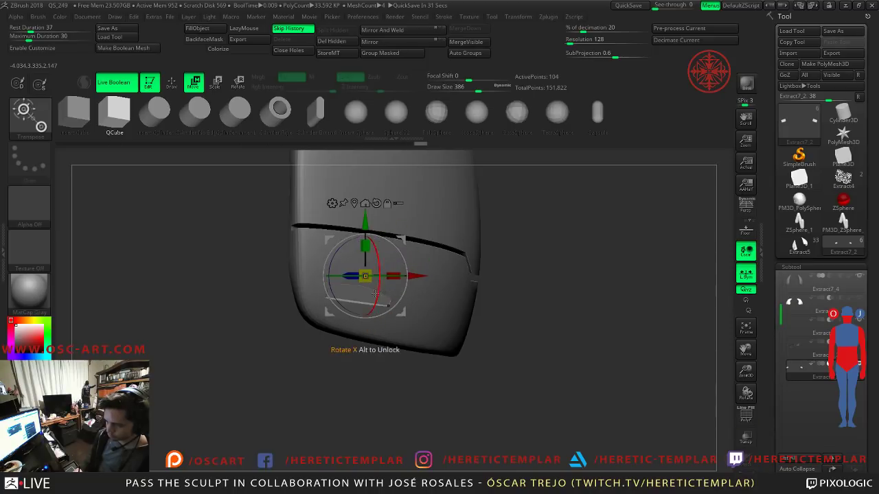
Step: Tilt the cube cutter to follow the shell's surface and set its depth and scale for a compact recess in the lower panel
key(shift+f)
drag(343, 385, 302, 404)
drag(387, 267, 370, 234)
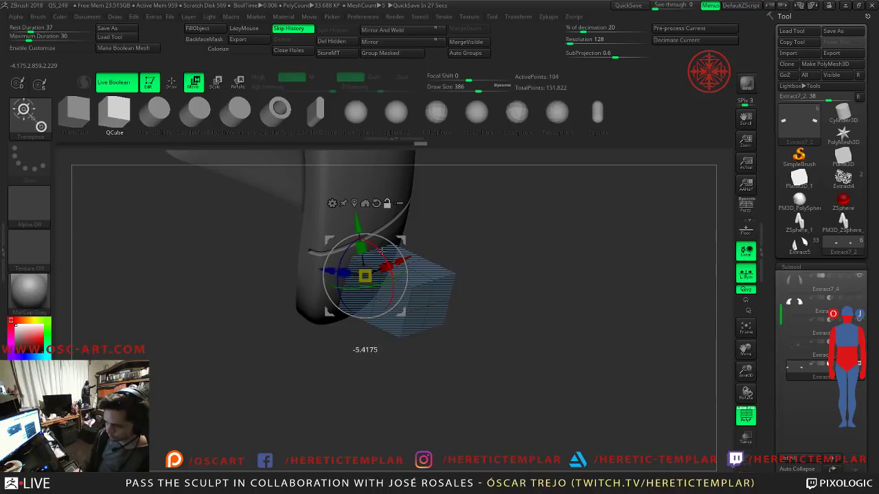
drag(331, 257, 315, 248)
key(shift+f)
drag(419, 315, 384, 303)
drag(391, 266, 379, 265)
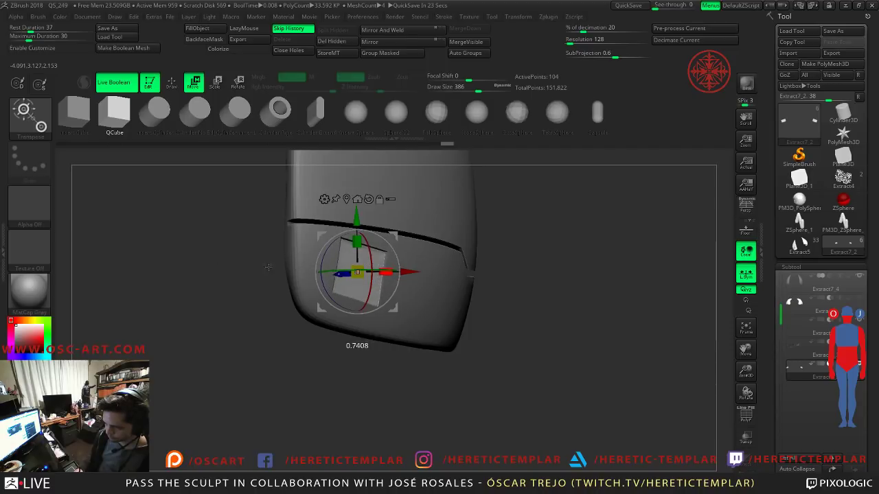
drag(275, 339, 331, 317)
drag(368, 285, 330, 284)
drag(302, 349, 251, 329)
drag(391, 247, 390, 244)
Step: Insert edge loops near the cube cutter's upper and lower ends with the ZModeler brush to sharpen the recess corners
key(q)
mouse_move(357, 272)
mouse_down()
mouse_move(372, 315)
mouse_move(422, 324)
mouse_move(407, 342)
mouse_move(391, 341)
mouse_move(445, 344)
mouse_up()
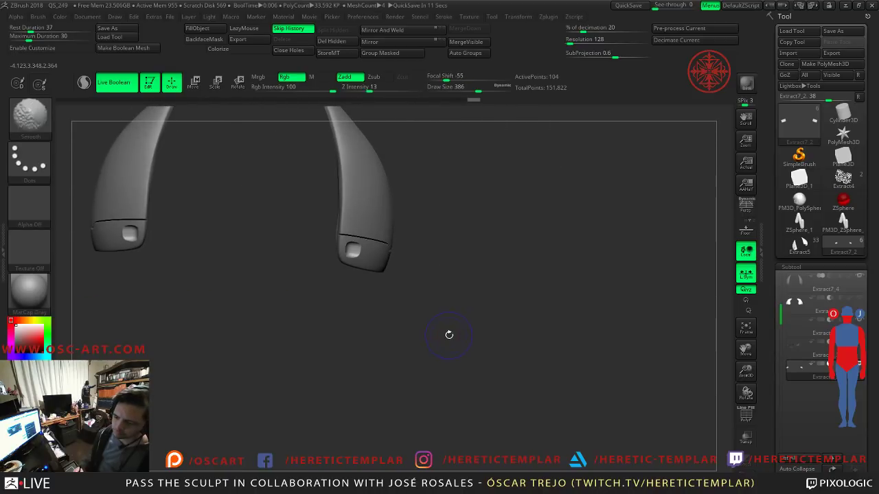
alt+drag(471, 306, 489, 384)
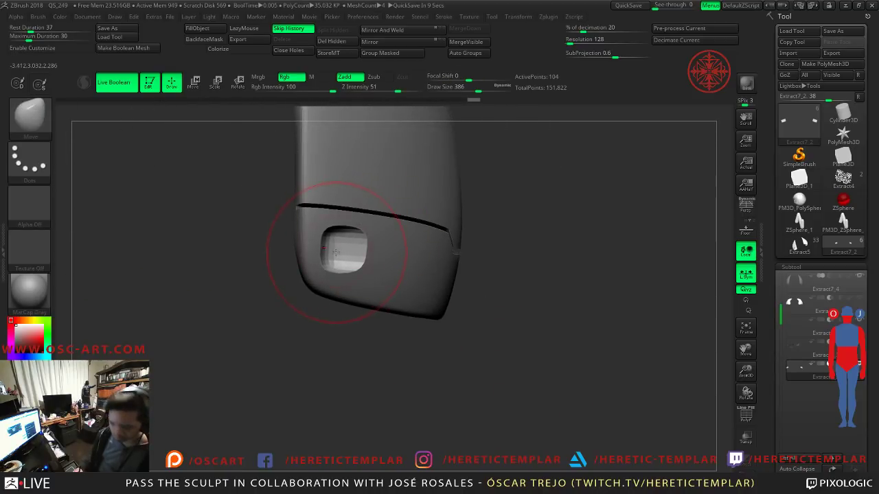
key(b)
key(z)
key(m)
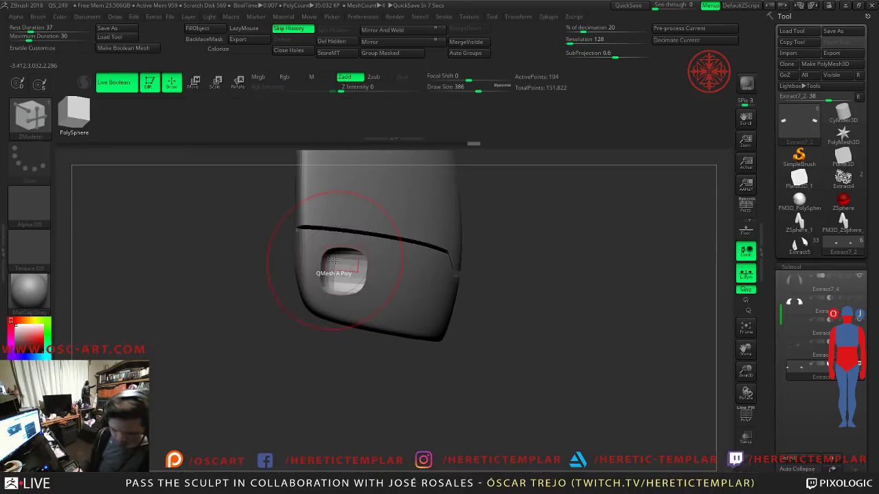
click(359, 254)
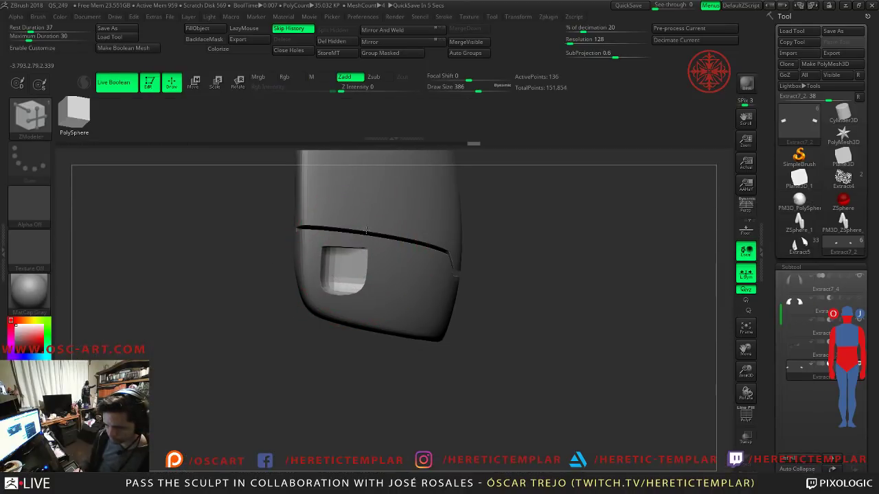
click(357, 288)
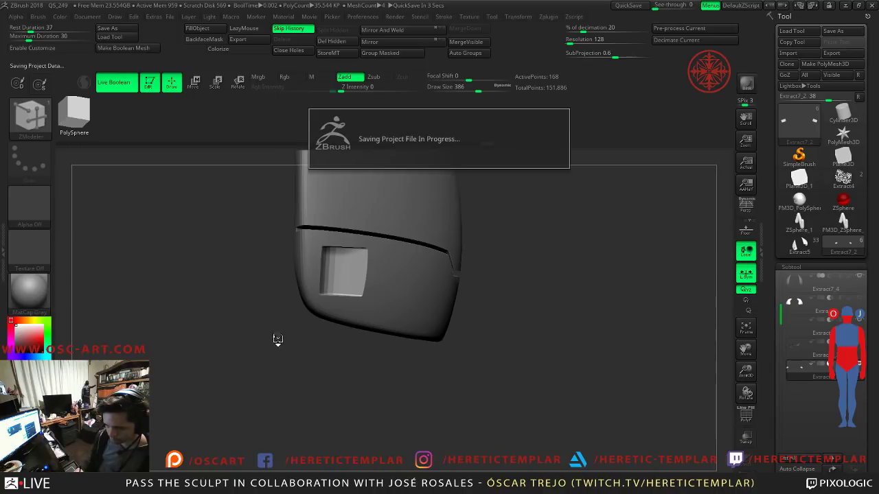
Step: Reset the gizmo's orientation on the cutter and adjust the cutter's size and position on the lower panel
mouse_move(285, 340)
mouse_down()
mouse_move(288, 334)
mouse_move(251, 395)
mouse_move(295, 341)
mouse_up()
key(w)
drag(374, 288, 393, 278)
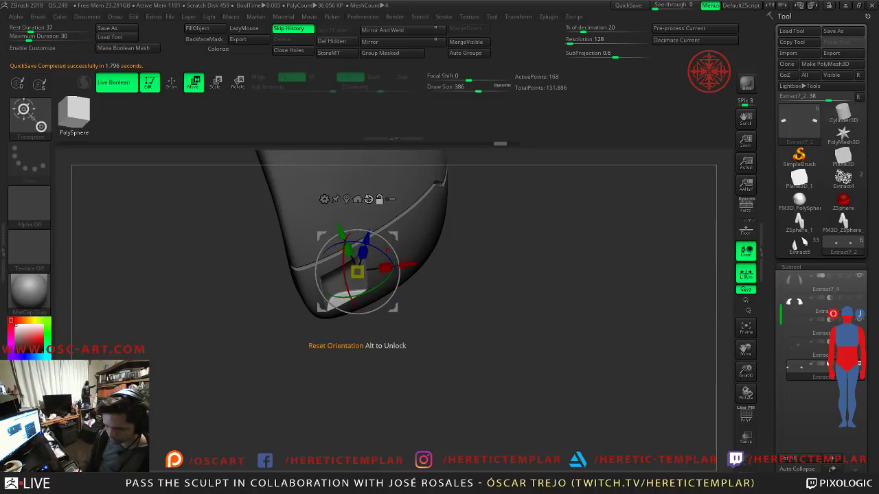
click(353, 199)
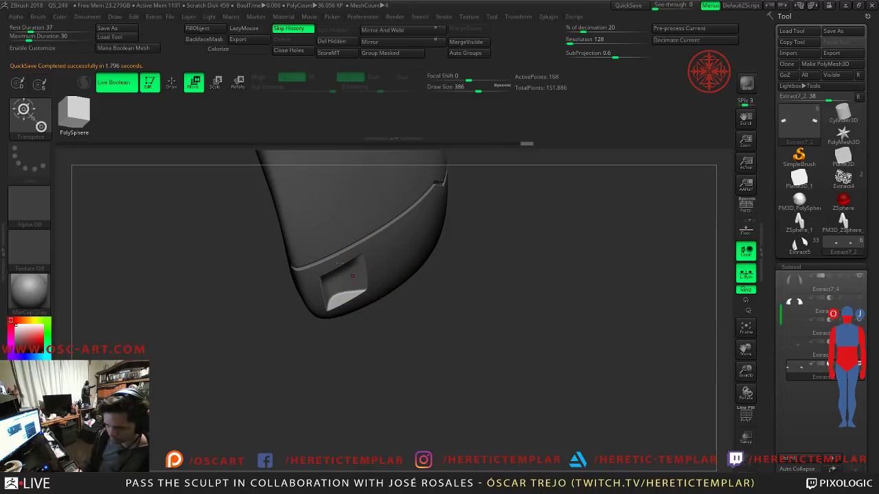
key(f)
drag(406, 351, 444, 304)
alt+drag(554, 299, 562, 363)
drag(422, 316, 467, 323)
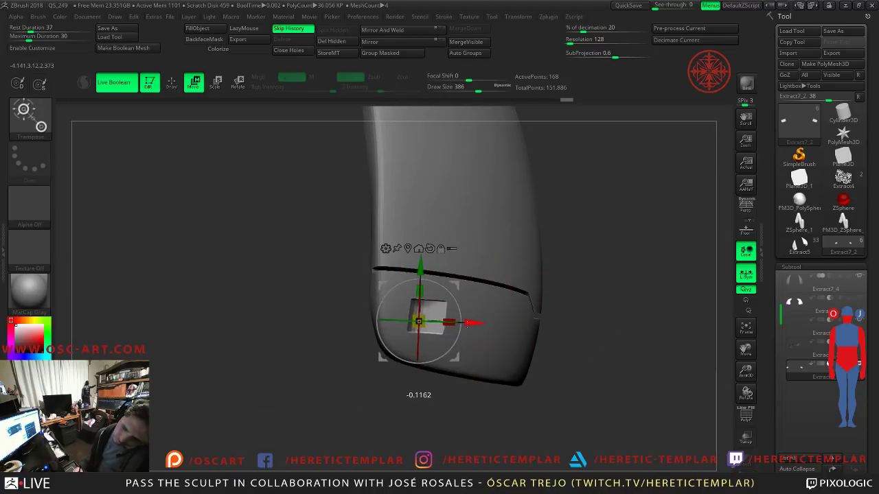
Step: Save the tool and fine-tune the rectangular cutter along its horizontal axis with the gizmo
key(q)
mouse_move(570, 306)
mouse_down()
mouse_move(537, 270)
mouse_move(506, 265)
mouse_move(543, 269)
mouse_move(652, 200)
mouse_up()
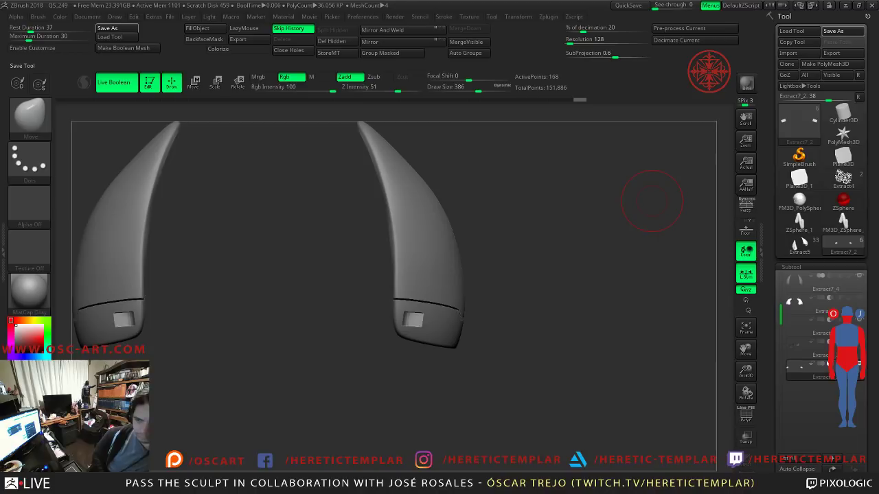
alt+drag(524, 265, 512, 241)
alt+drag(512, 241, 541, 323)
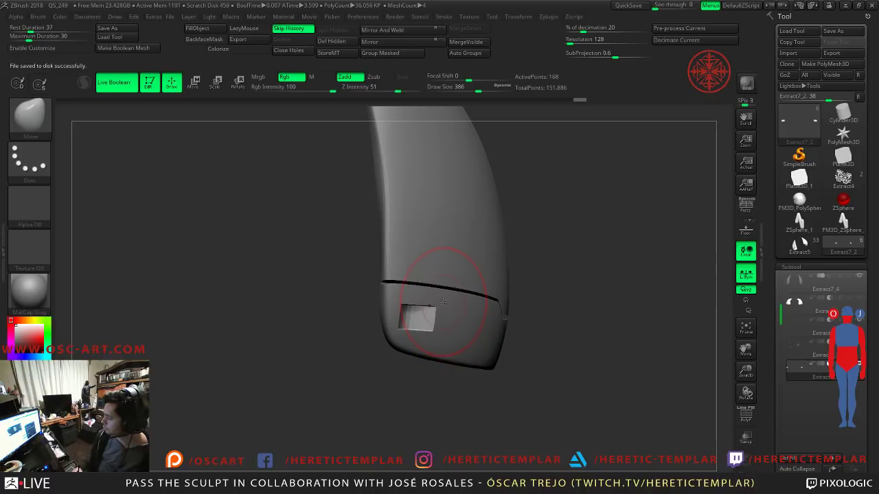
key(w)
mouse_move(458, 322)
mouse_down()
mouse_move(475, 324)
mouse_move(465, 324)
mouse_up()
key(q)
drag(575, 276, 540, 241)
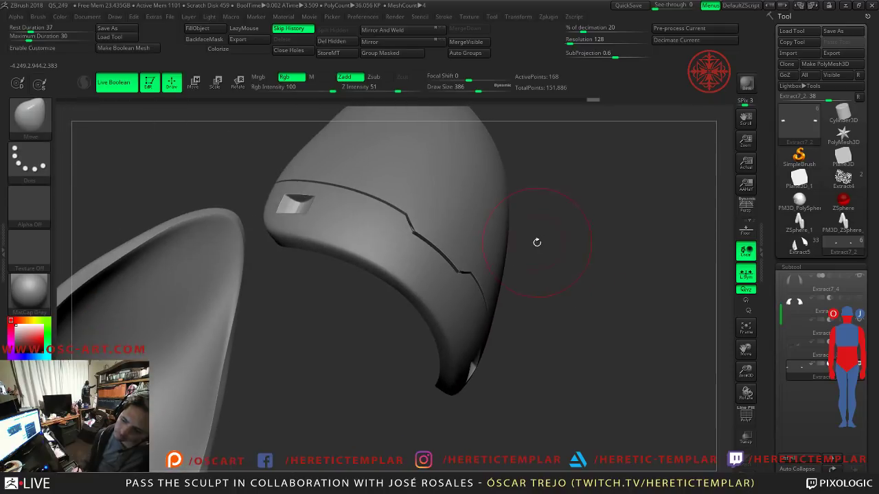
Step: Subdivide the rectangular cutter several levels to give it a dense, smooth mesh
key(ctrl)
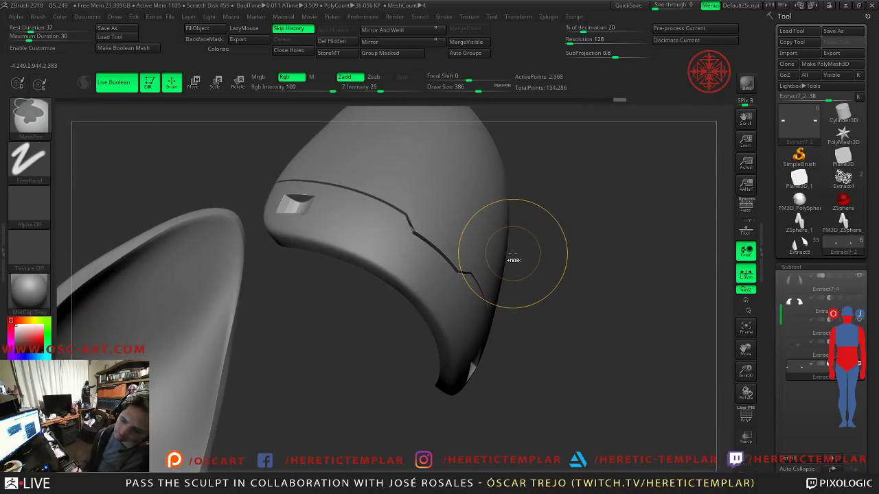
mouse_move(567, 270)
mouse_down()
mouse_move(543, 241)
mouse_move(567, 287)
mouse_move(547, 269)
mouse_move(565, 315)
mouse_move(420, 326)
mouse_up()
drag(554, 318, 396, 318)
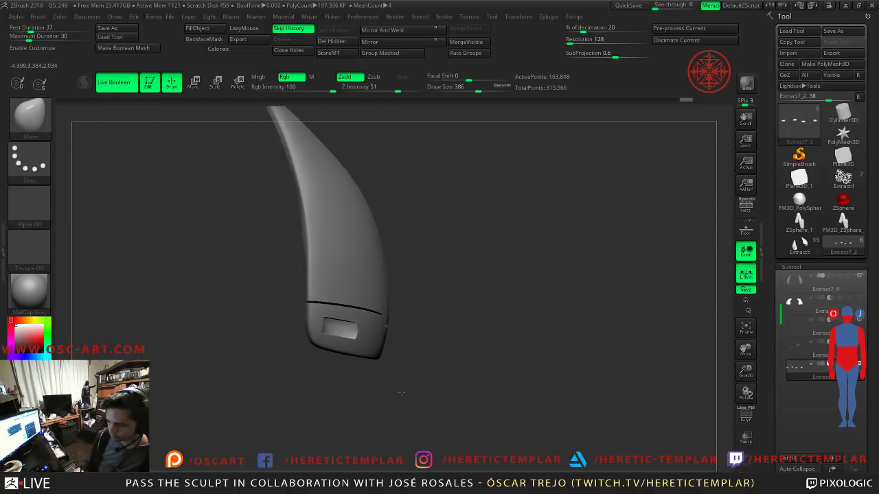
Step: Try to reshape the subdivided cutter with the Move brush and undo the stroke
key(ctrl+z)
mouse_move(457, 379)
mouse_down()
mouse_move(464, 314)
mouse_move(452, 308)
mouse_up()
key(shift+f)
mouse_move(359, 326)
mouse_down()
mouse_move(350, 339)
mouse_move(375, 334)
mouse_up()
key(ctrl+z)
Step: Reshape the cutter at its lowest subdivision level with the Move brush at draw size 585 and save the tool
key(shift+d)
key(shift+d)
key(shift+d)
key(shift+d)
key(shift+d)
key(s)
key(shift+f)
drag(477, 309, 429, 313)
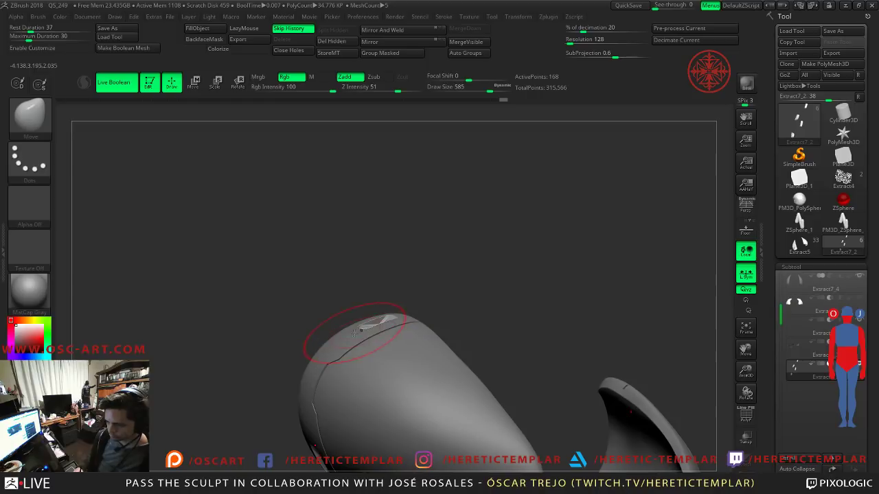
drag(330, 332, 303, 355)
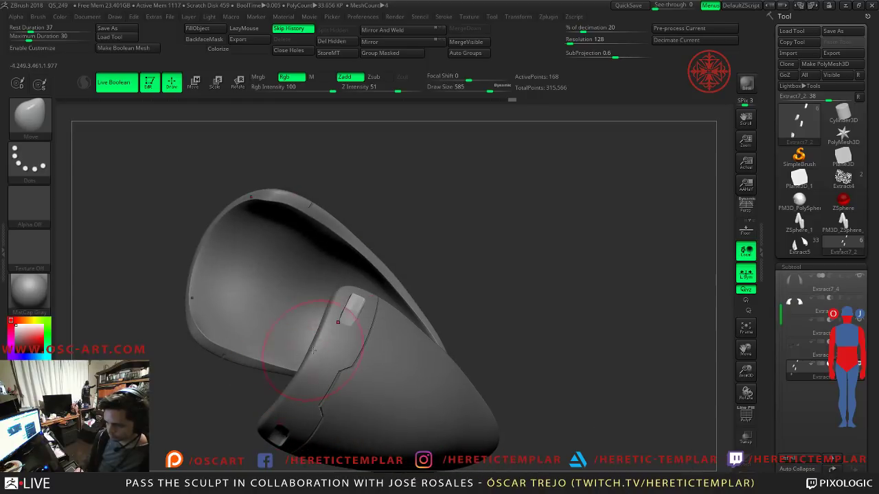
key(d)
drag(520, 256, 454, 312)
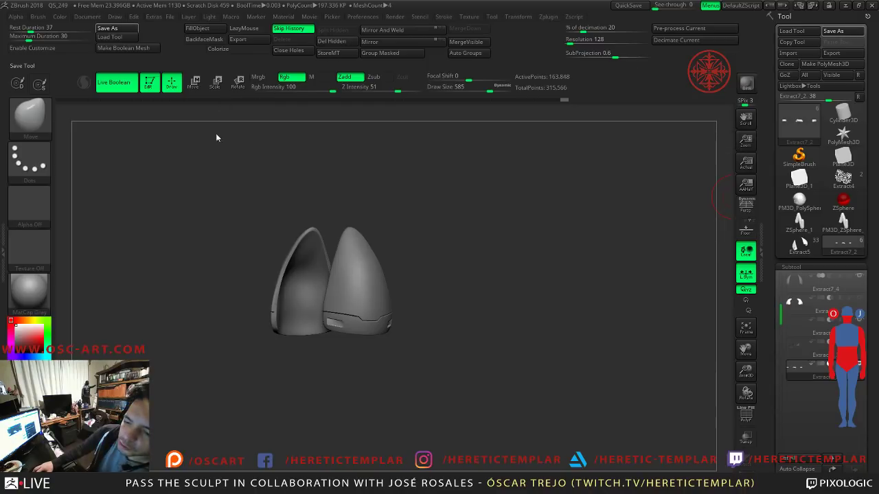
key(ctrl+s)
Step: Subdivide the pointed shell subtool and make a boolean mesh from the shell and its cutters
shift+drag(455, 236, 479, 279)
alt+click(355, 252)
alt+drag(424, 224, 479, 256)
key(ctrl)
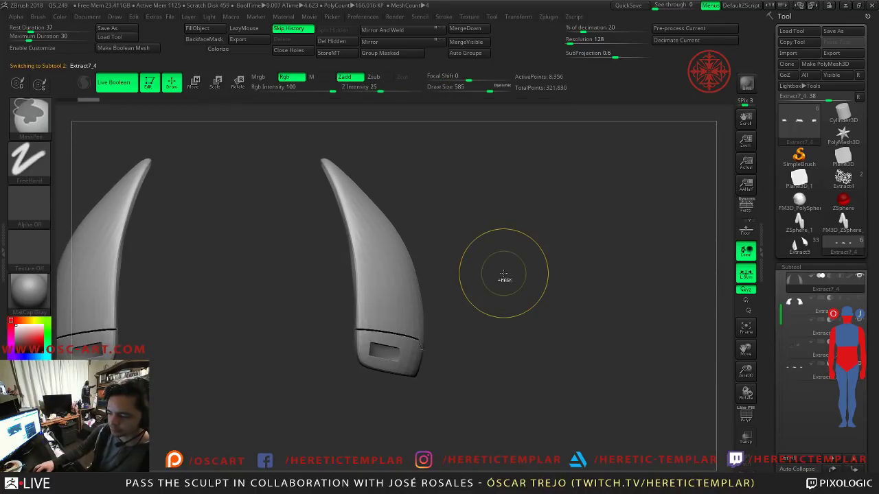
key(ctrl+d)
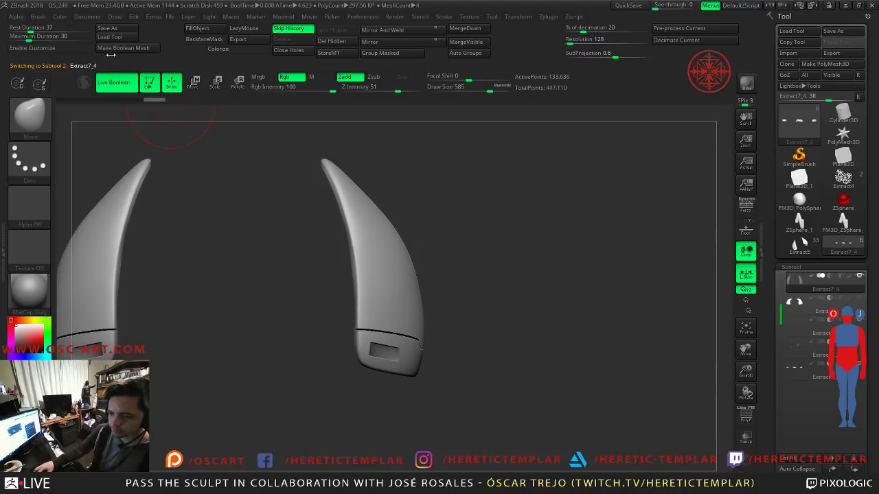
click(121, 49)
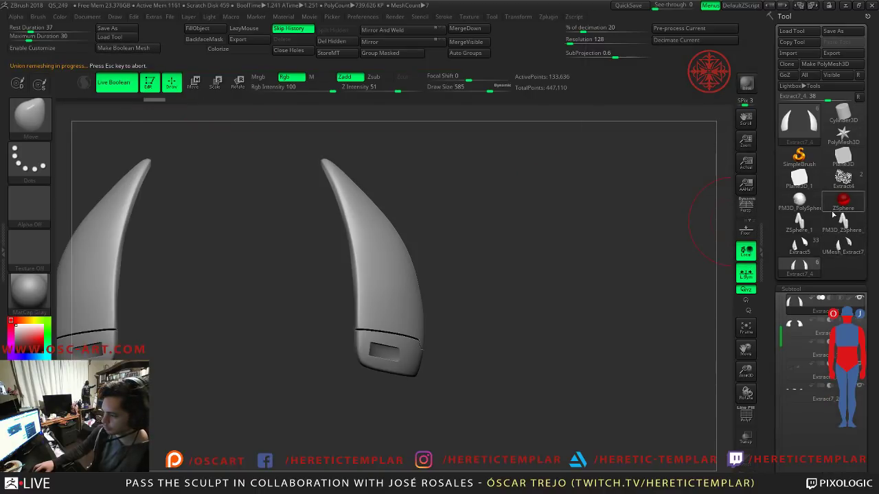
Step: Switch to the Extract5 character tool and append the UMesh_Extract7_4 boolean mesh as a subtool
mouse_move(810, 221)
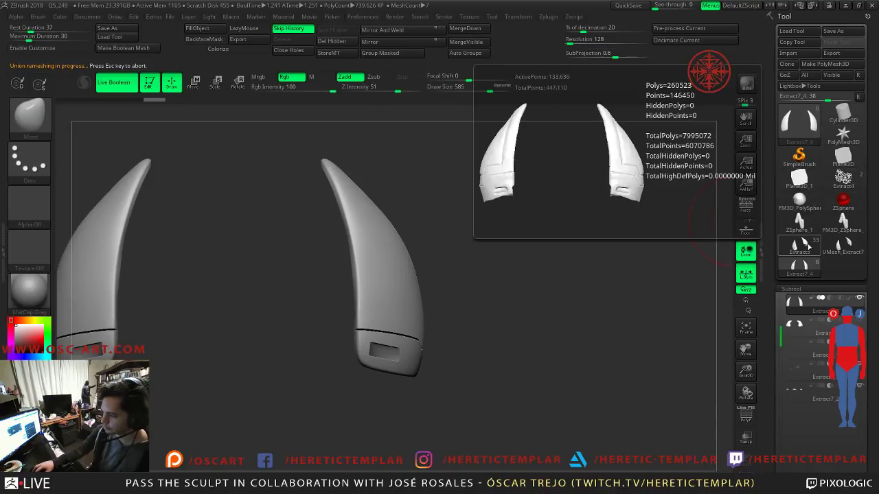
click(808, 250)
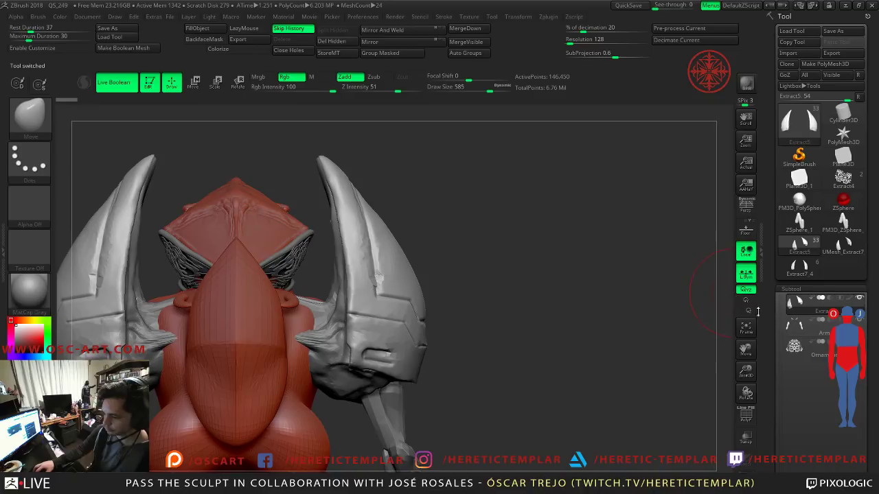
drag(771, 453, 783, 352)
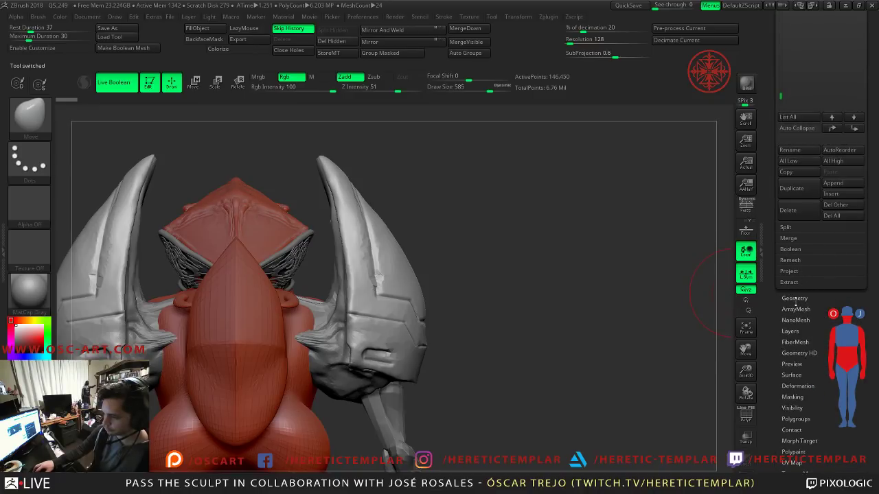
drag(780, 268, 781, 281)
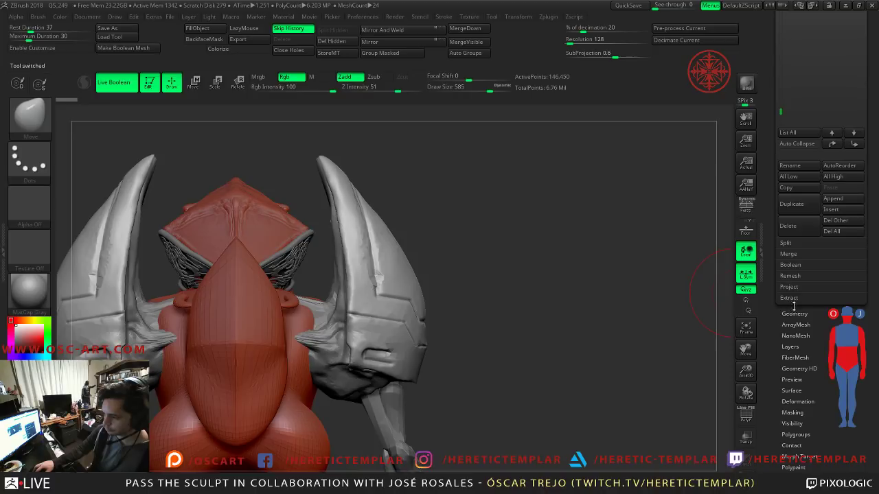
click(826, 198)
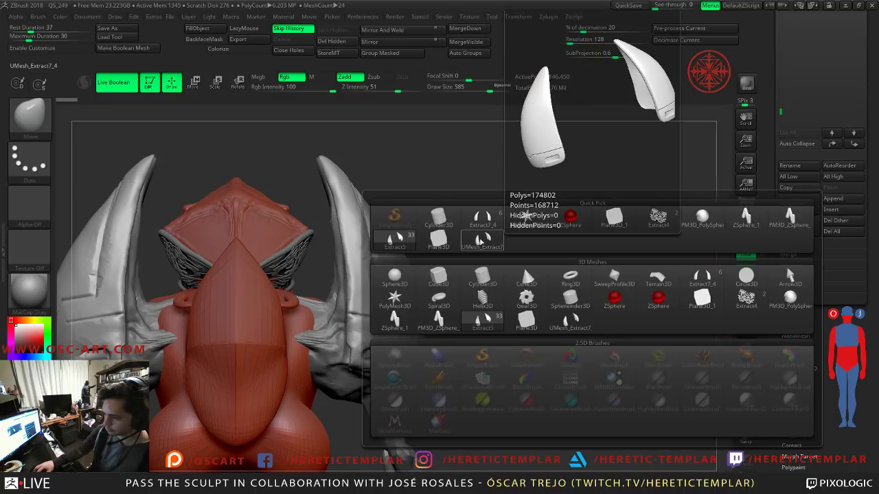
click(483, 240)
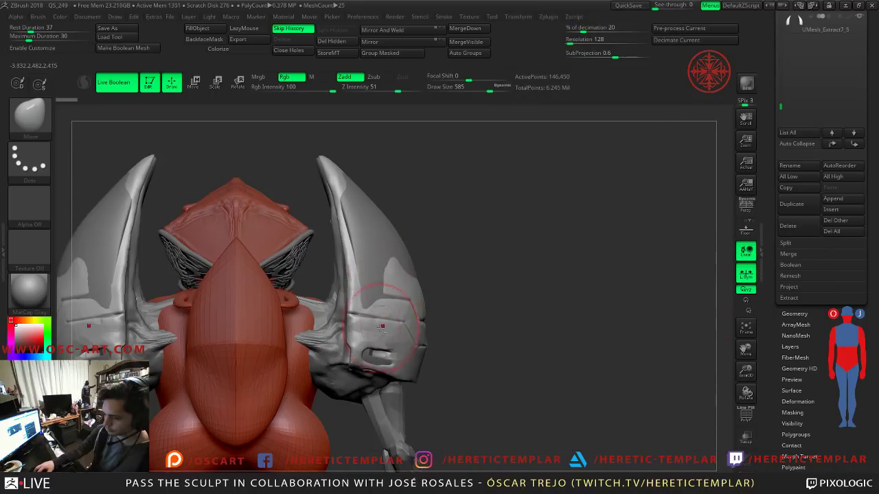
Step: Select the Arms subtool and hide the original Extract5 shells so the new boolean shells show on the character
drag(771, 107, 769, 196)
click(828, 114)
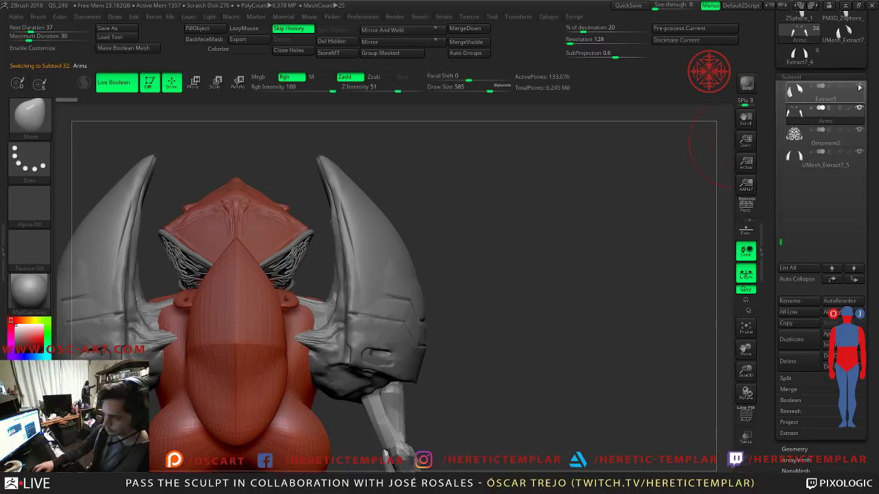
mouse_move(529, 245)
mouse_down()
mouse_move(521, 258)
mouse_move(481, 259)
mouse_move(510, 272)
mouse_move(499, 283)
mouse_up()
alt+drag(657, 309, 607, 289)
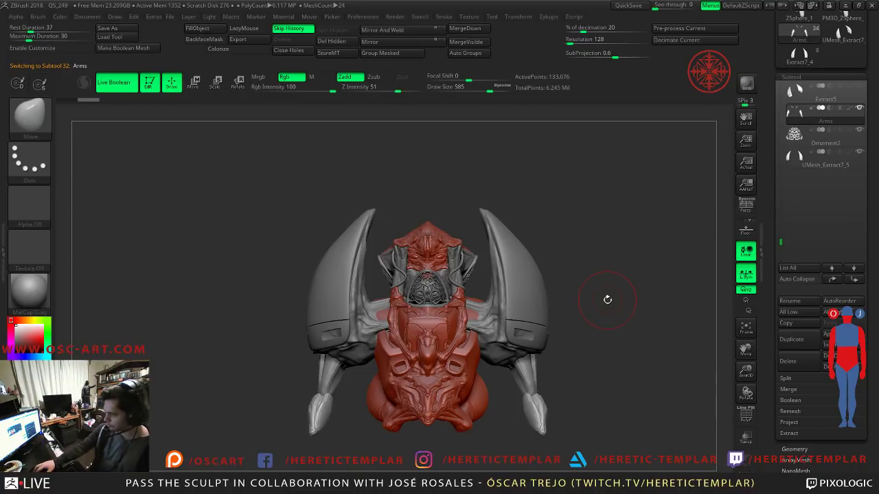
drag(540, 198, 685, 331)
alt+drag(684, 228, 576, 257)
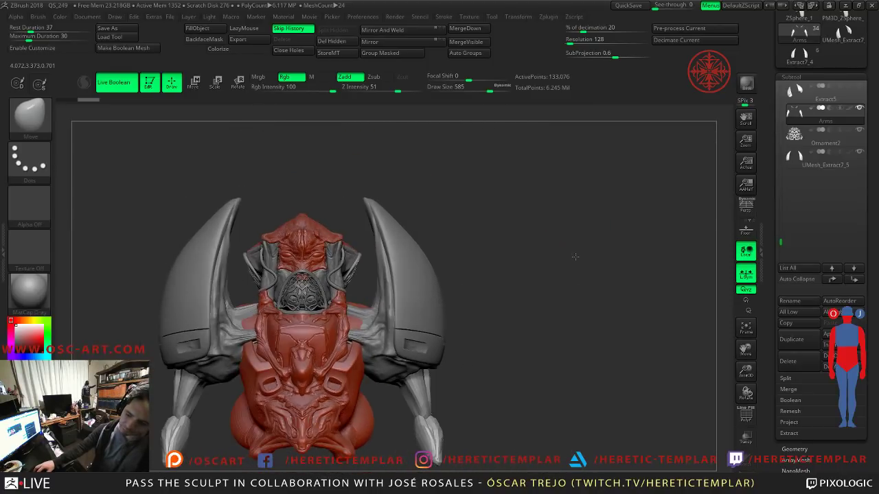
alt+drag(596, 295, 603, 215)
Step: Solo the Arms subtool with its polygroups displayed, isolate the filigree ornament pieces, and split the hidden arm geometry into its own subtool
key(w)
key(q)
key(w)
key(shift+f)
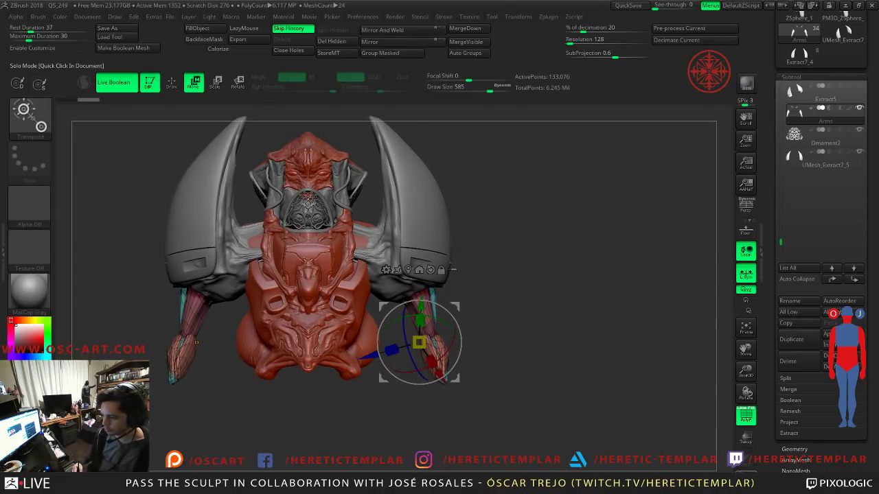
key(alt+s)
key(q)
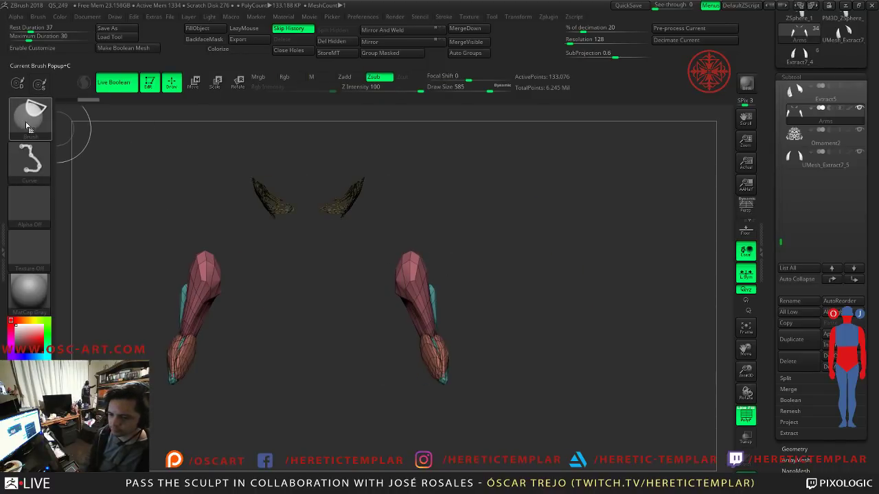
ctrl+shift+click(337, 206)
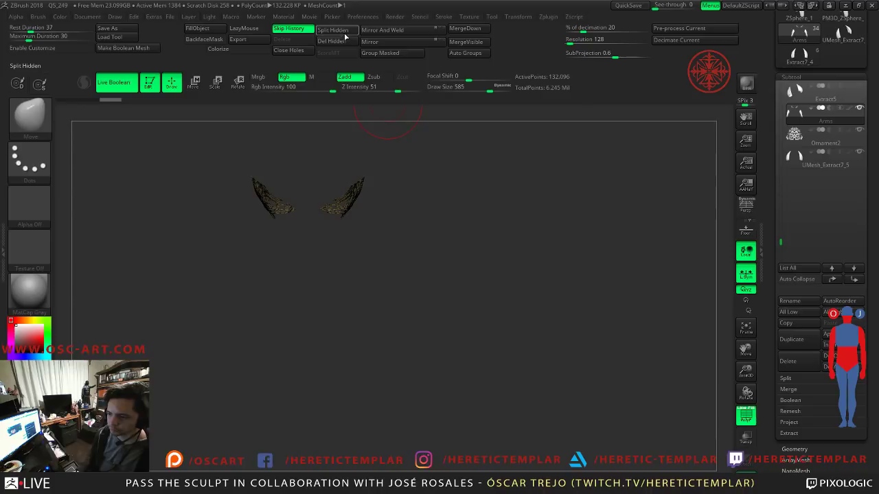
click(336, 30)
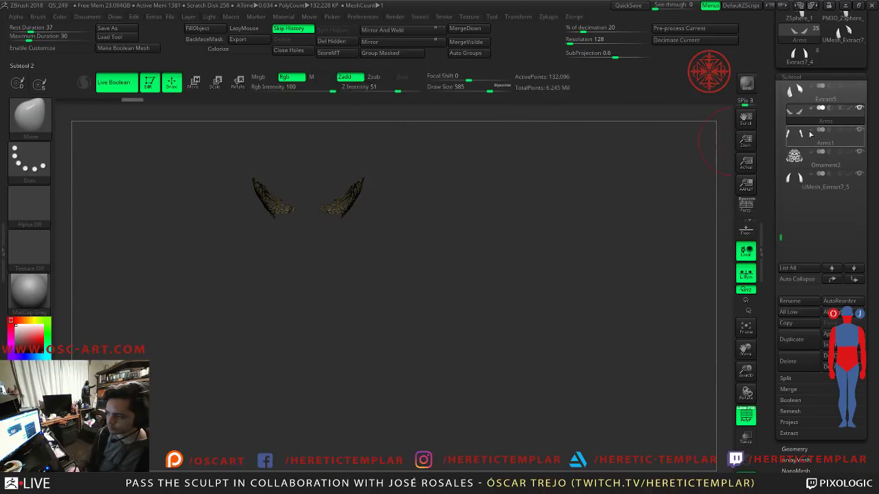
Step: Leave solo mode and inspect the split parts and neighbouring subtools, including Pm3d_sphere3d_3, Ornament2, Ornament1 and Shoulers
mouse_move(794, 122)
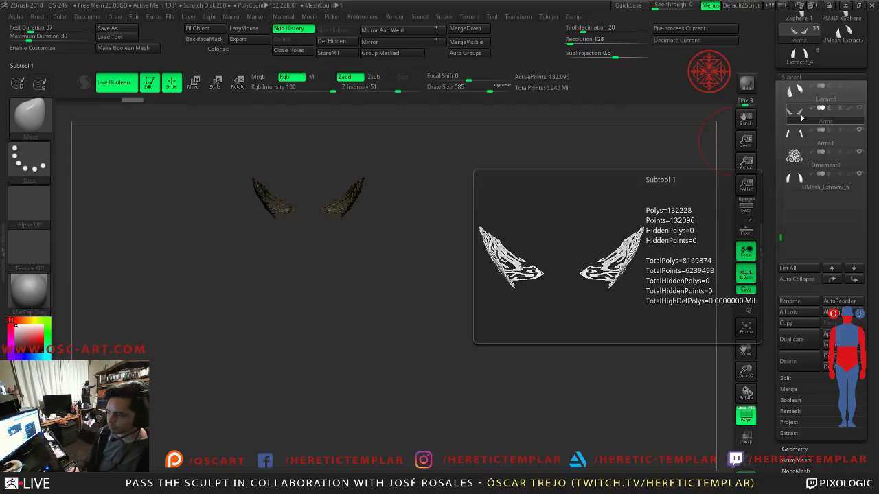
mouse_move(805, 158)
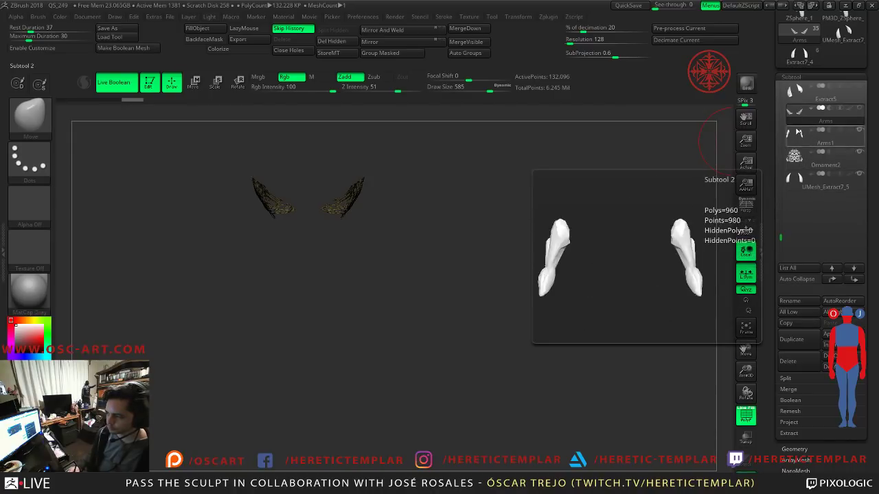
drag(780, 237, 787, 102)
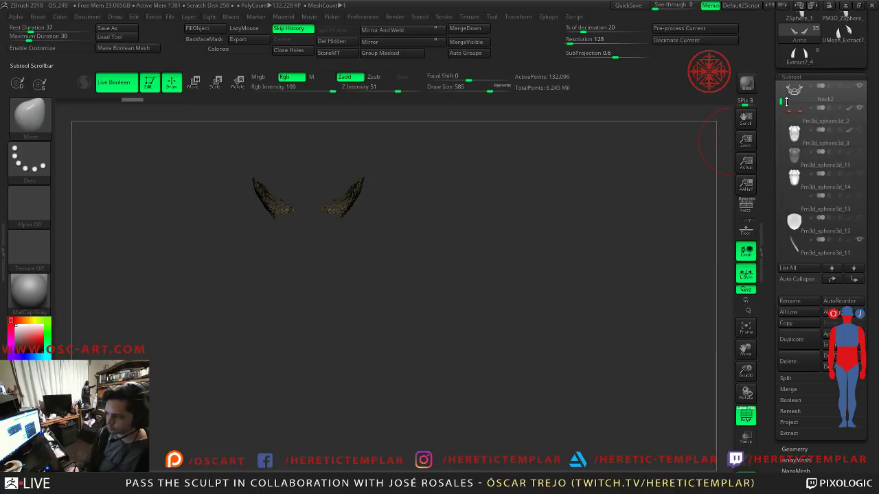
click(788, 139)
drag(786, 141, 780, 190)
key(shift+ctrl+s)
mouse_move(691, 439)
mouse_down()
mouse_move(581, 389)
mouse_move(597, 351)
mouse_move(621, 368)
mouse_move(254, 288)
mouse_up()
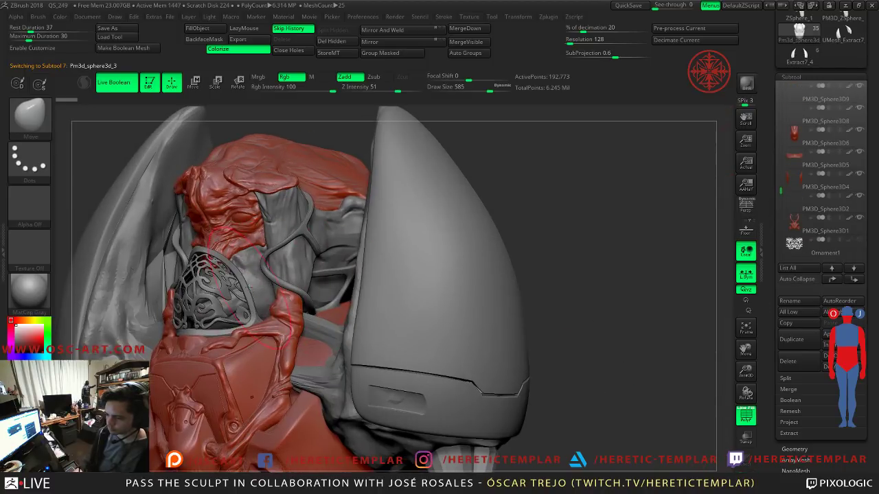
alt+click(227, 285)
drag(781, 147, 796, 201)
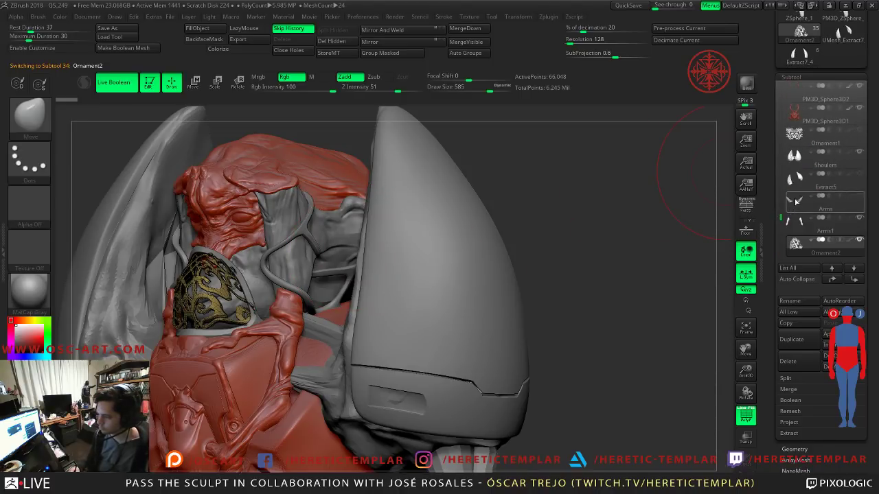
click(791, 146)
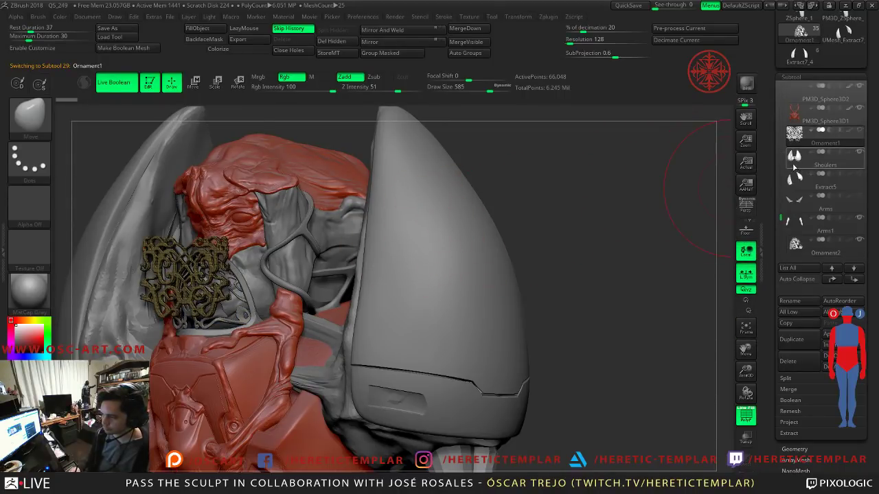
click(795, 165)
drag(583, 223, 386, 257)
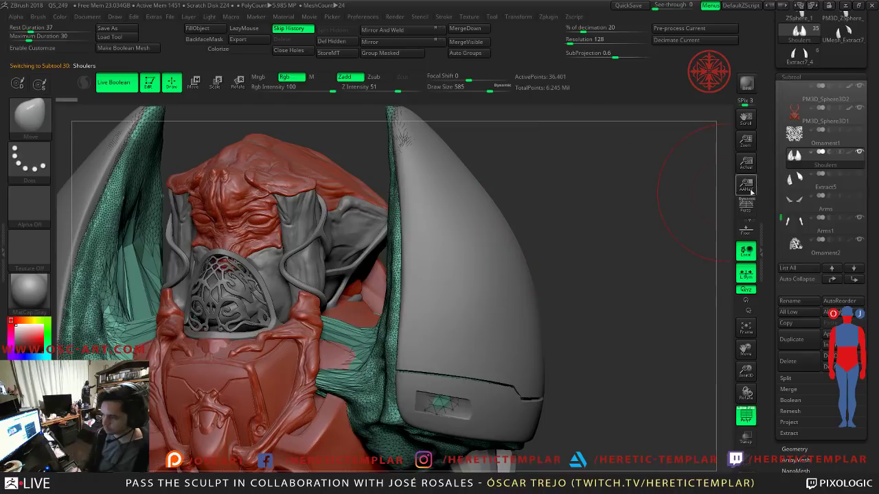
Step: Select the Arms subtool holding the filigree pieces and rename it ornament3
drag(781, 183, 783, 222)
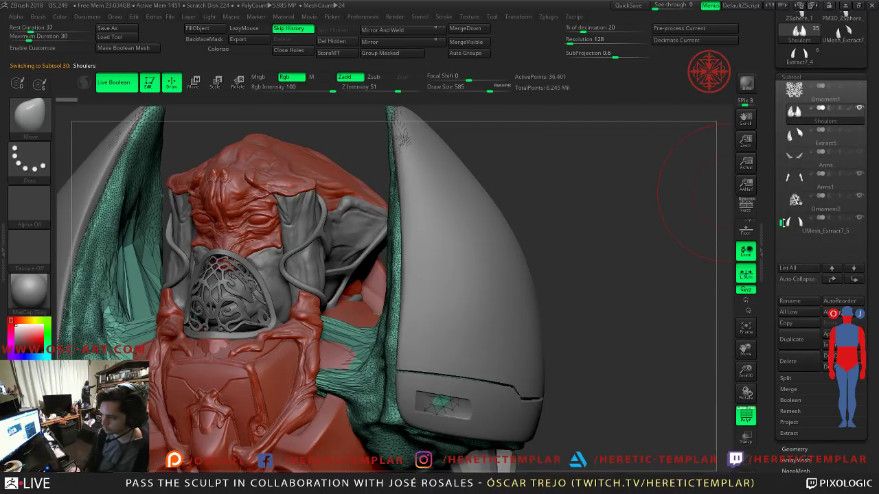
click(859, 165)
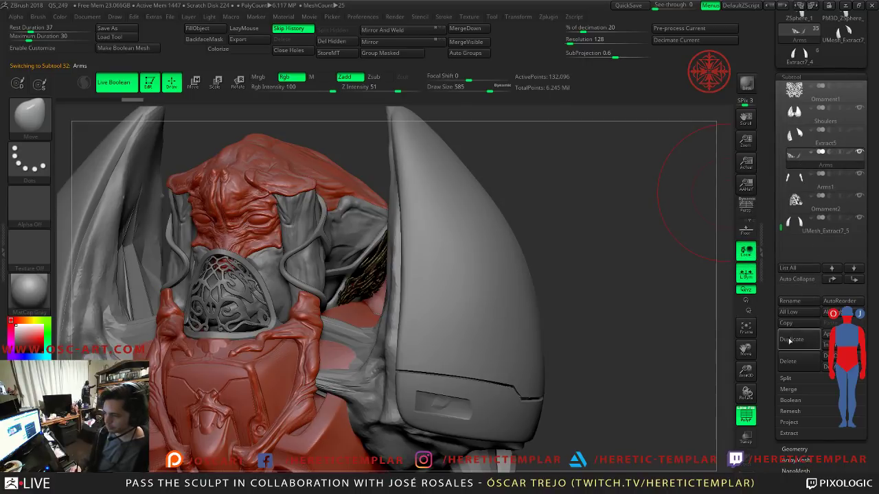
click(797, 301)
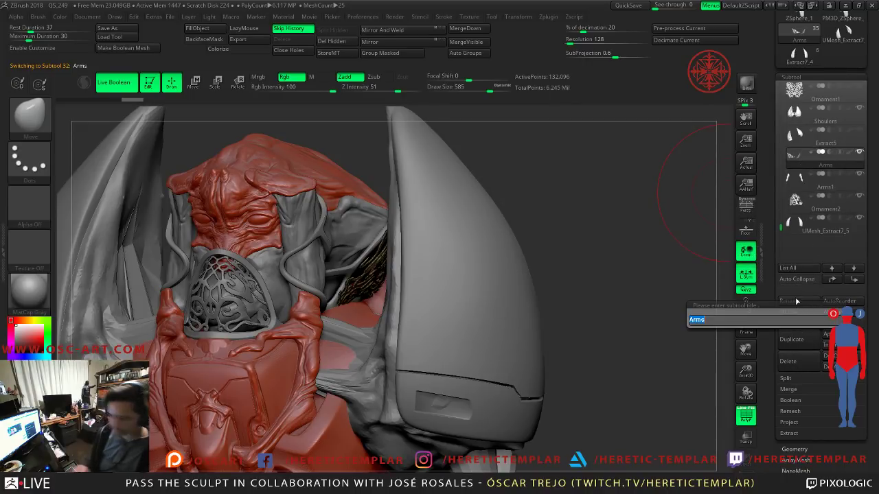
key(BackSpace)
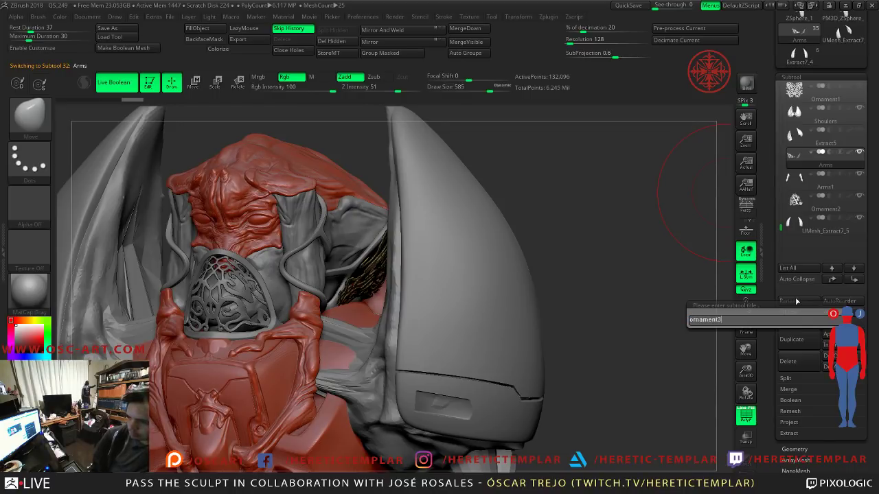
key(Return)
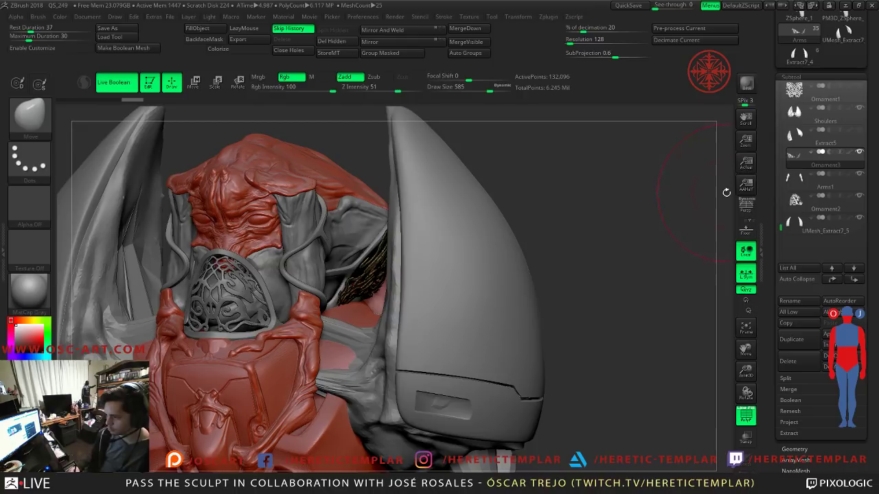
Step: Select the Arms1 subtool, face the character from the front, and activate the transform gizmo on the arms
click(797, 180)
drag(631, 295, 597, 289)
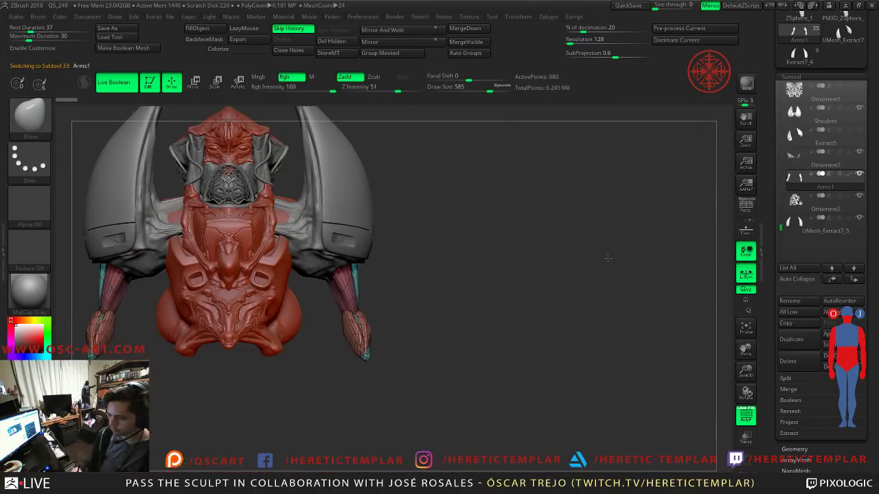
key(w)
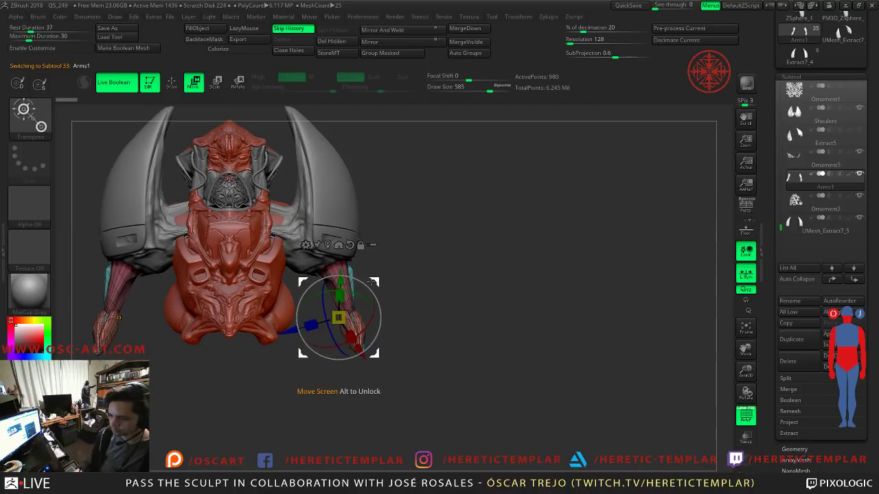
Step: Try to swing both arms inward with the gizmo and undo the change
mouse_move(366, 278)
mouse_down()
mouse_move(370, 291)
mouse_move(349, 269)
mouse_move(390, 270)
mouse_move(366, 268)
mouse_move(379, 273)
mouse_up()
key(q)
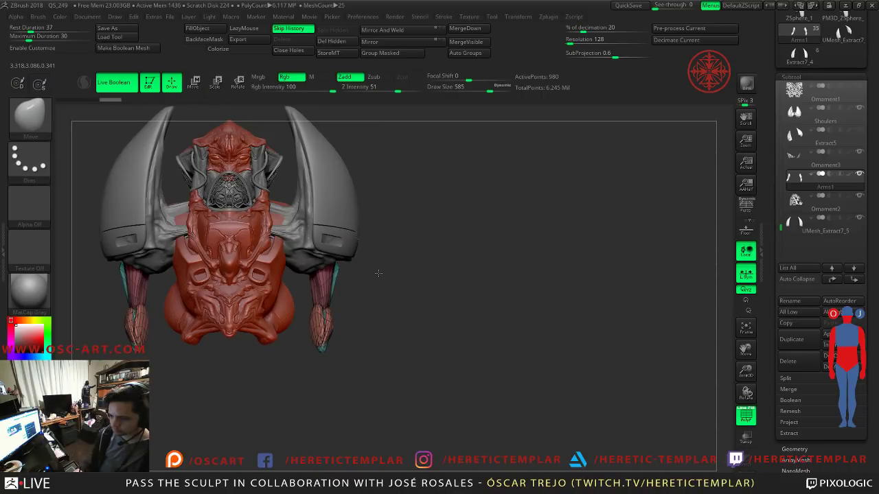
key(ctrl+z)
key(ctrl+z)
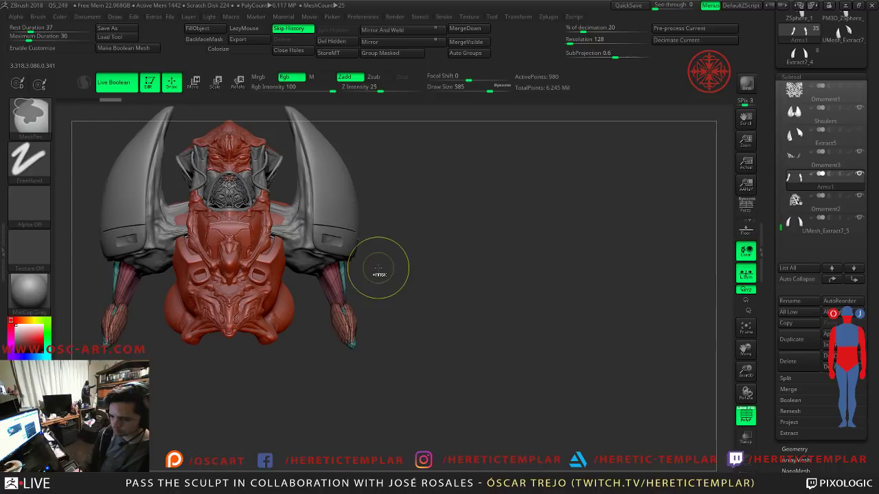
Step: Rotate the Arms1 arms so the hands angle inward and adjust their position beneath the shoulders
key(e)
drag(360, 317, 378, 280)
key(q)
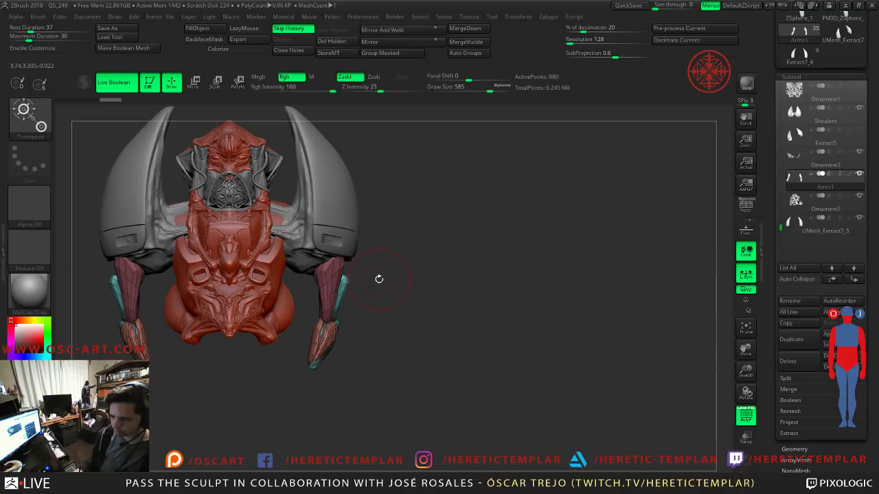
key(w)
mouse_move(424, 297)
mouse_down()
mouse_move(384, 296)
mouse_move(379, 315)
mouse_move(425, 324)
mouse_up()
key(q)
Step: Reshape the upper arms under the shoulders with the Move Topological brush at draw size 846
key(s)
drag(303, 278, 315, 277)
drag(397, 277, 314, 273)
key(b)
key(m)
key(t)
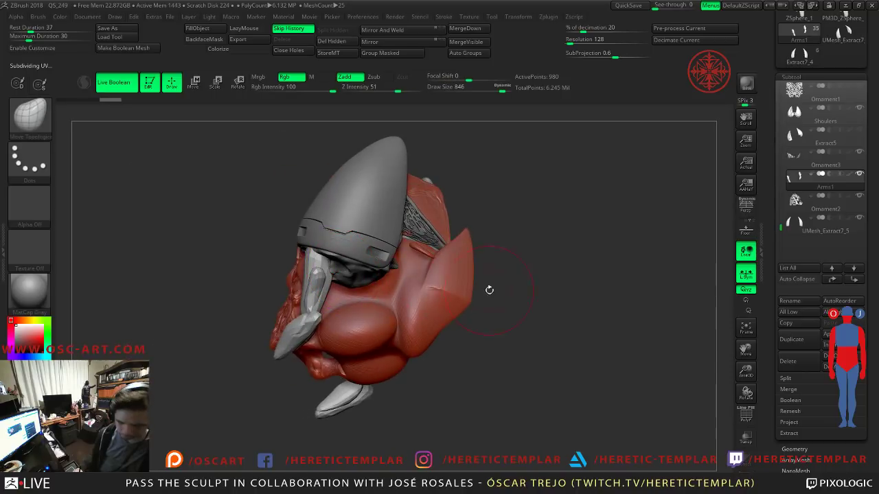
drag(483, 289, 403, 285)
mouse_move(340, 228)
mouse_down()
mouse_move(312, 273)
mouse_move(331, 283)
mouse_move(336, 264)
mouse_move(286, 270)
mouse_up()
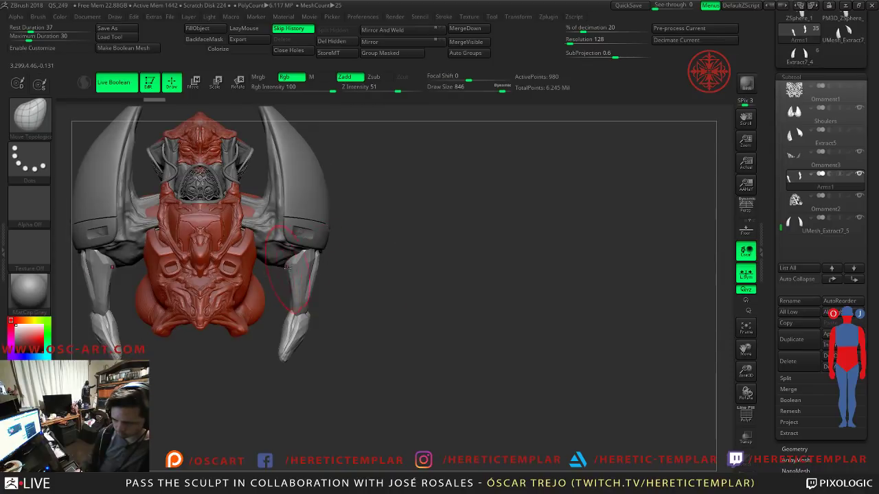
Step: Adjust the arms with the transform gizmo so they hang closer to vertical beneath the shoulder shells
alt+drag(366, 254, 381, 262)
key(w)
drag(326, 279, 326, 271)
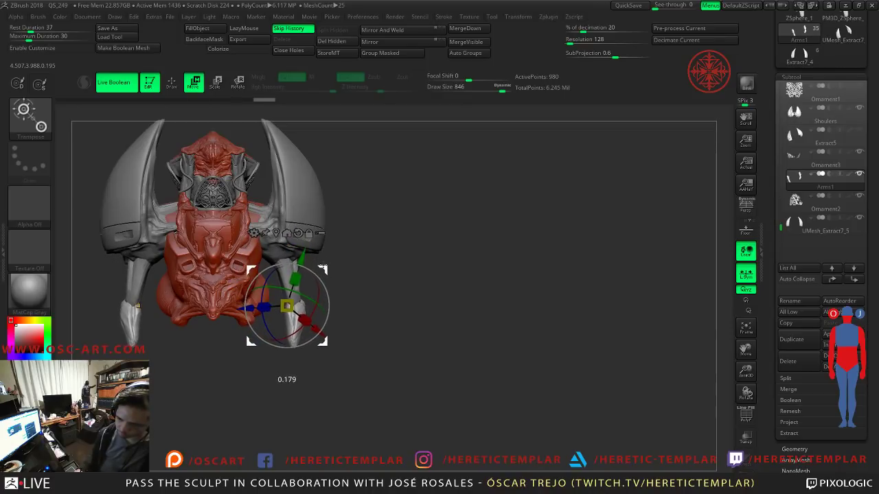
Step: Reshape the forearms and hands with the Move brush at draw size 1000
key(q)
key(s)
click(300, 304)
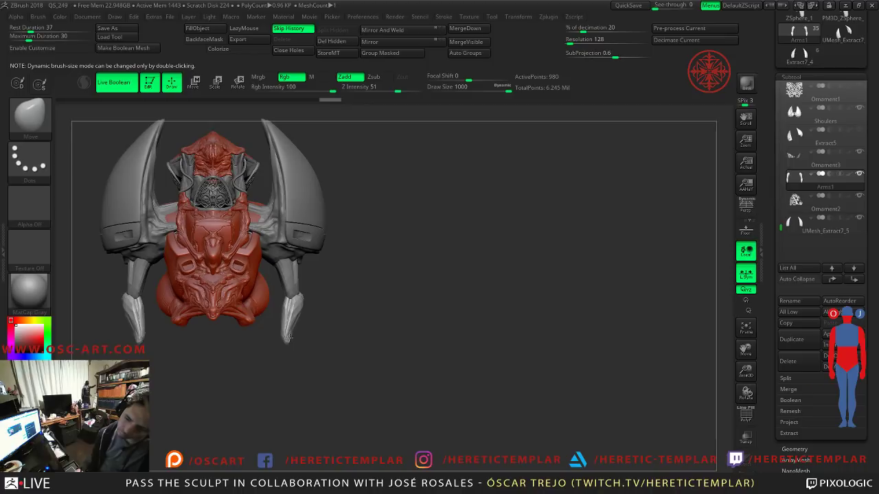
drag(404, 265, 417, 306)
Step: Duplicate the Ornament1 subtool and rotate the copy about the vertical axis so it stands edge-on to the front
mouse_move(563, 227)
mouse_down()
mouse_move(550, 236)
mouse_move(532, 228)
mouse_move(625, 323)
mouse_move(600, 292)
mouse_move(598, 271)
mouse_move(604, 295)
mouse_up()
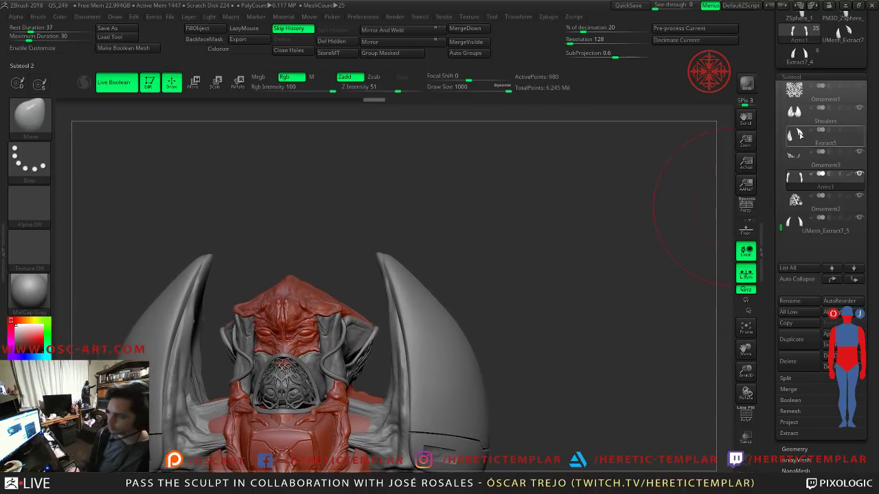
click(795, 90)
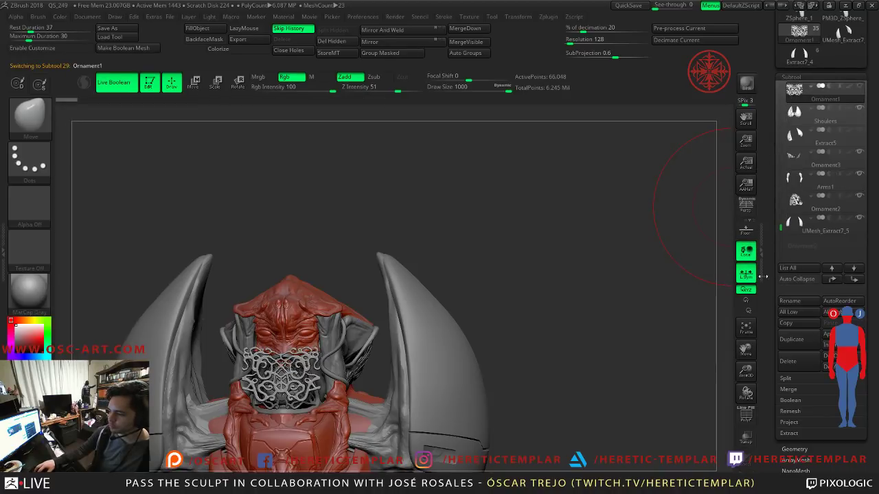
alt+drag(535, 339, 531, 279)
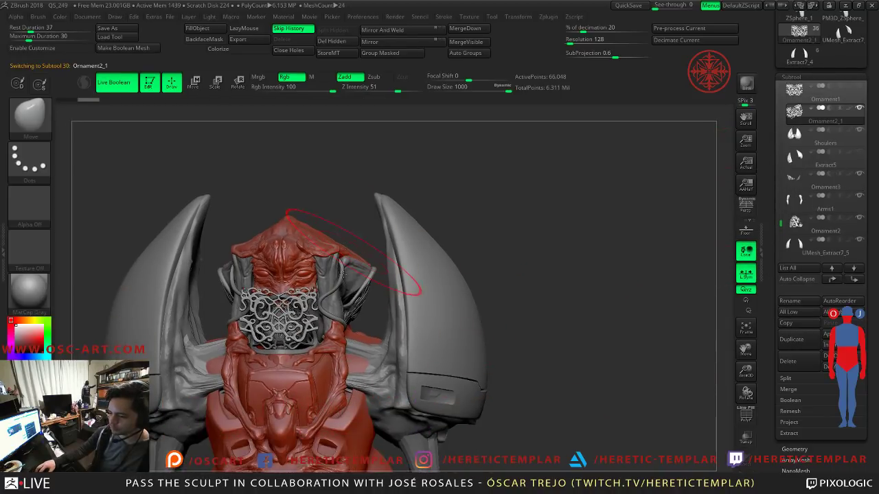
key(w)
drag(300, 326, 358, 303)
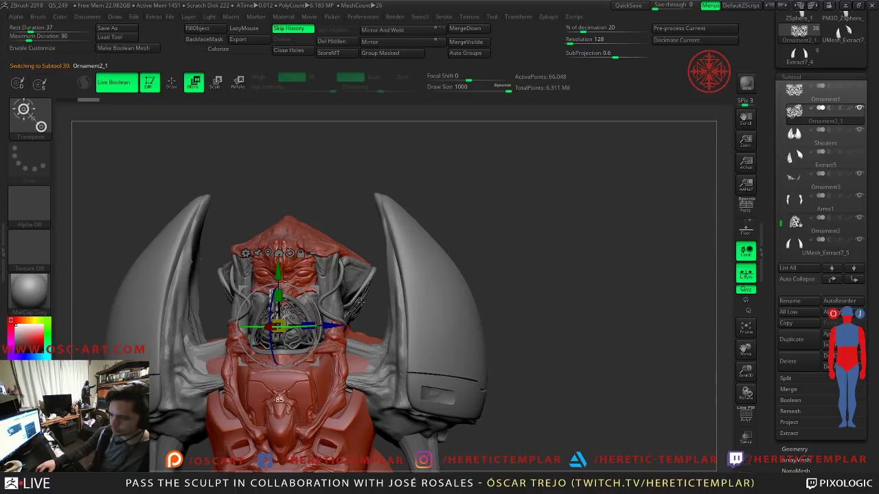
drag(365, 300, 358, 297)
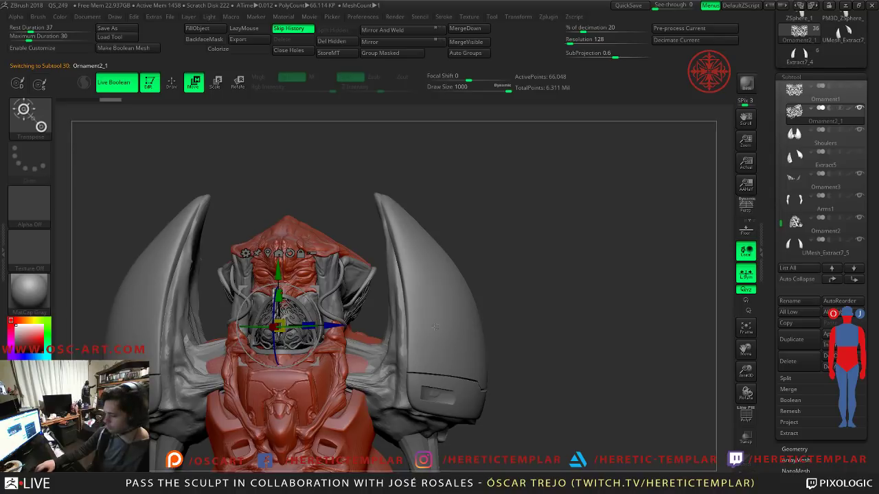
Step: Turn off symmetry, move the ornament copy out beside one shoulder shell, and mirror it across the character
drag(334, 326, 458, 323)
key(ctrl+z)
key(x)
drag(335, 326, 180, 325)
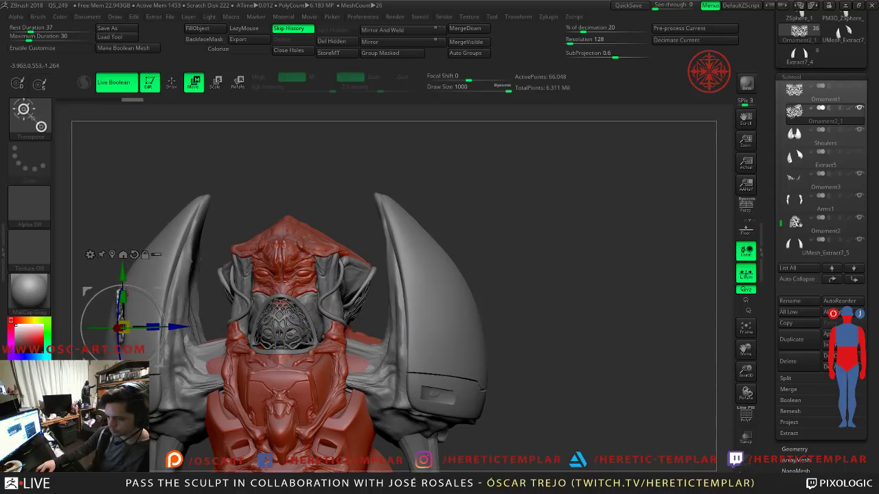
click(379, 33)
shift+drag(477, 253, 486, 295)
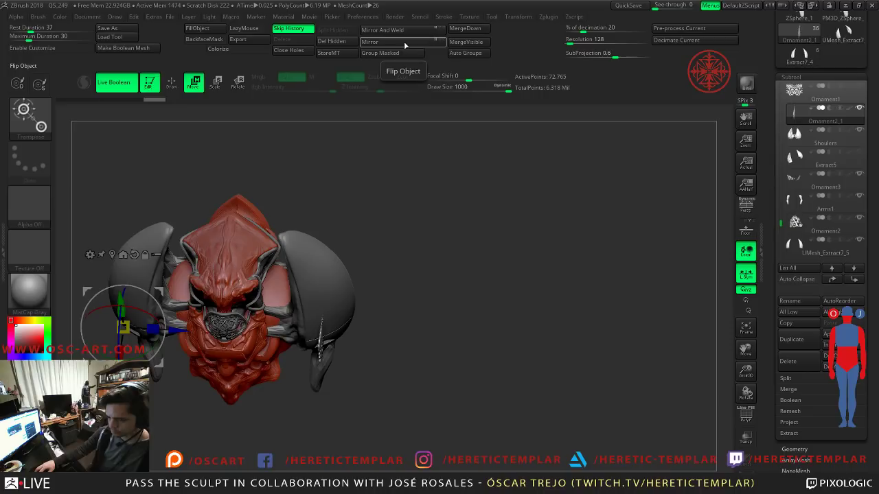
Step: Return the ornament copy to the character's centre line and move it straight out sideways past one shoulder shell
mouse_move(404, 134)
mouse_down()
mouse_move(414, 257)
mouse_move(373, 215)
mouse_up()
key(q)
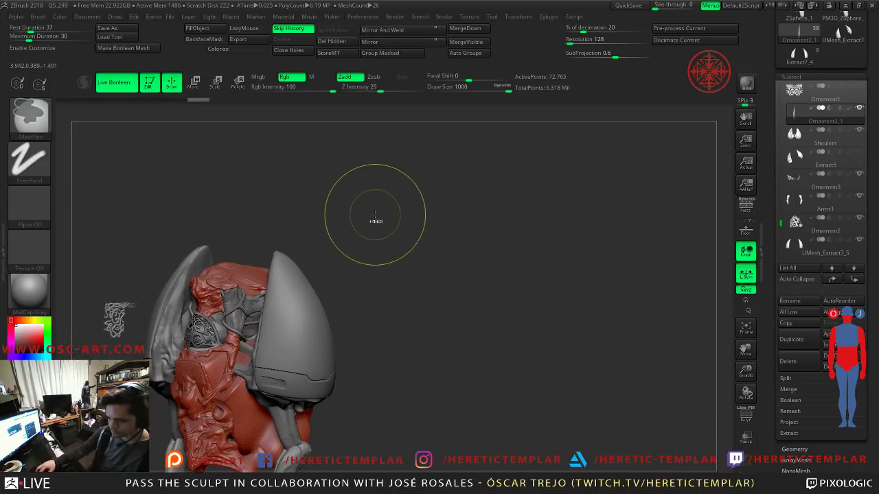
mouse_move(447, 253)
mouse_down()
mouse_move(467, 256)
mouse_move(275, 231)
mouse_up()
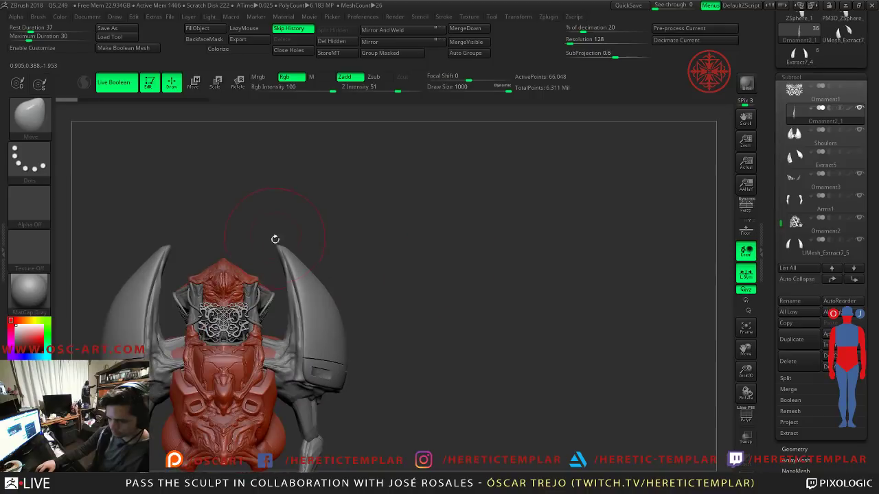
mouse_move(361, 293)
mouse_down()
mouse_move(379, 297)
mouse_move(373, 293)
mouse_up()
key(w)
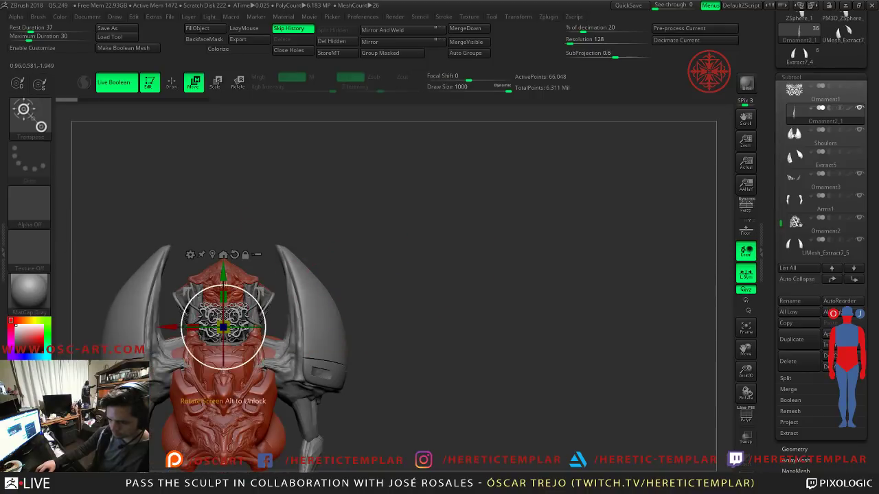
shift+drag(219, 328, 77, 325)
drag(318, 195, 352, 165)
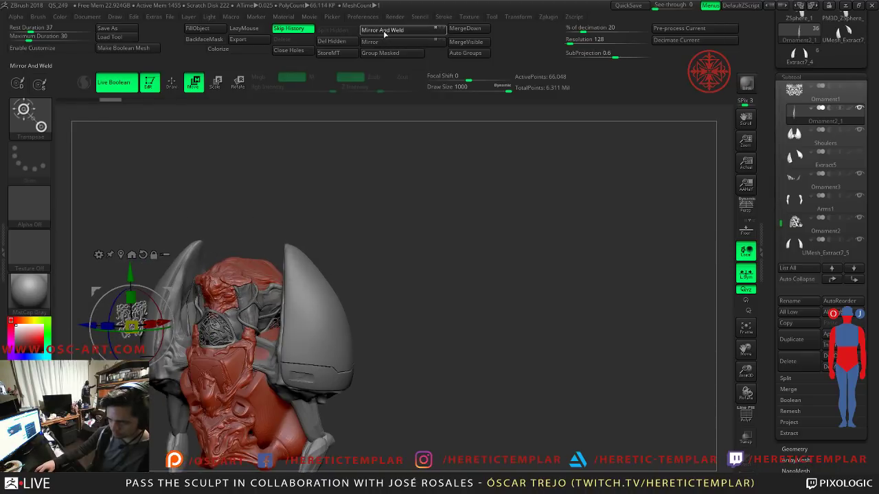
Step: Apply Mirror And Weld to the ornament copy and centre the transform gizmo on the mirrored mesh
click(384, 33)
drag(384, 110, 441, 239)
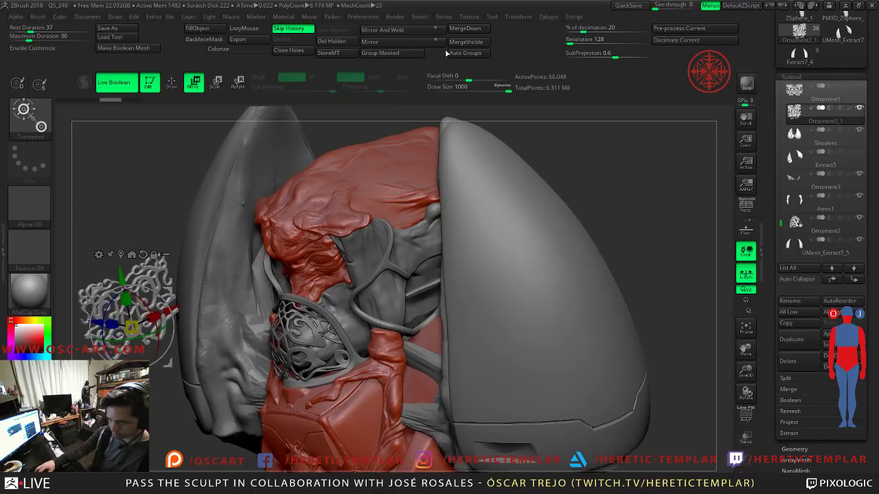
click(399, 31)
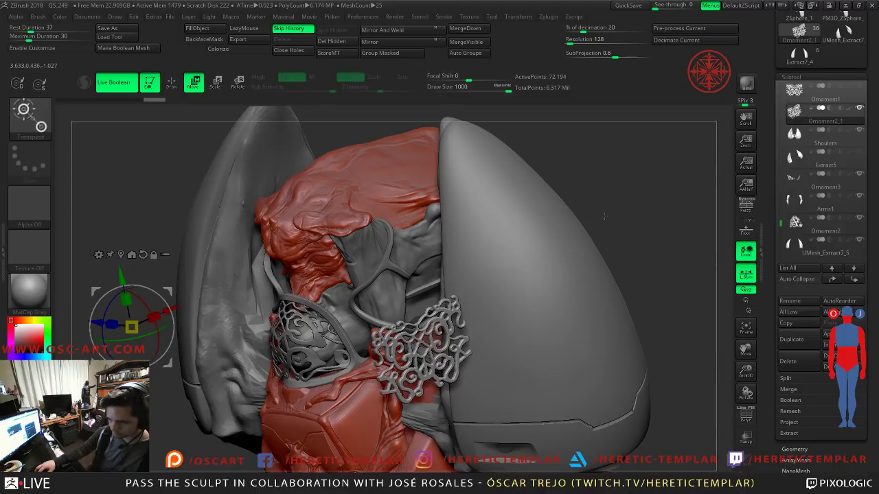
key(ctrl+shift)
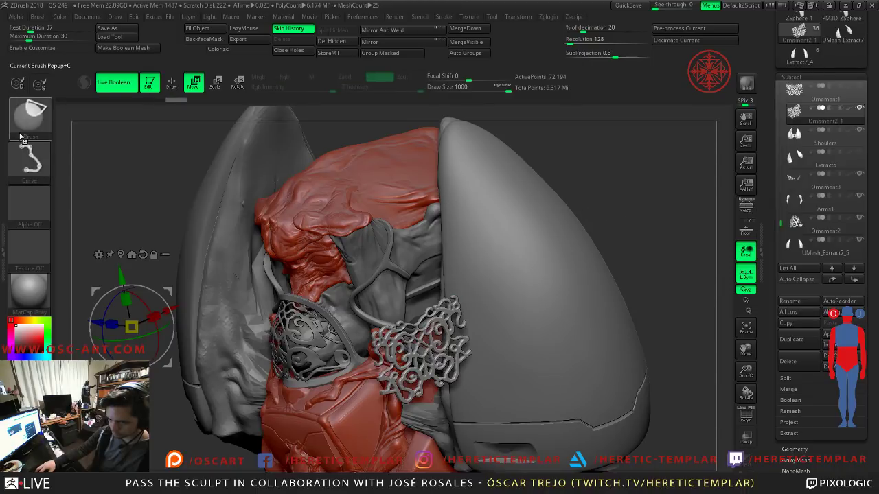
click(28, 115)
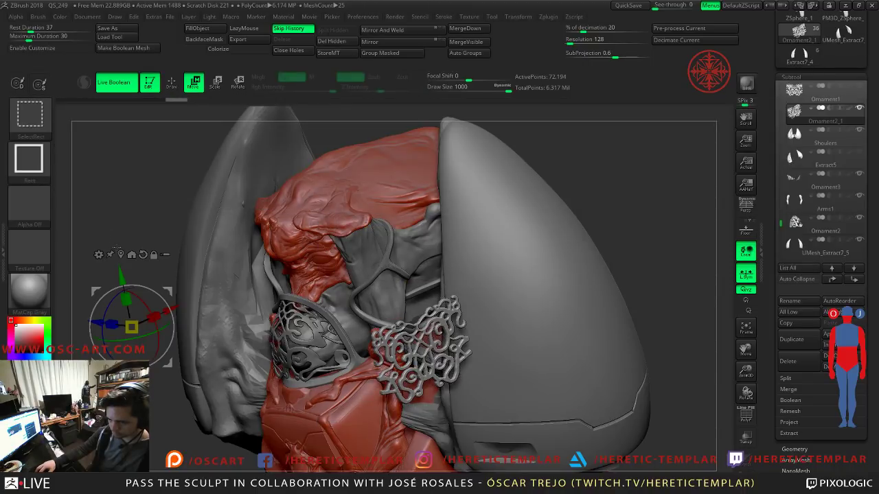
click(132, 255)
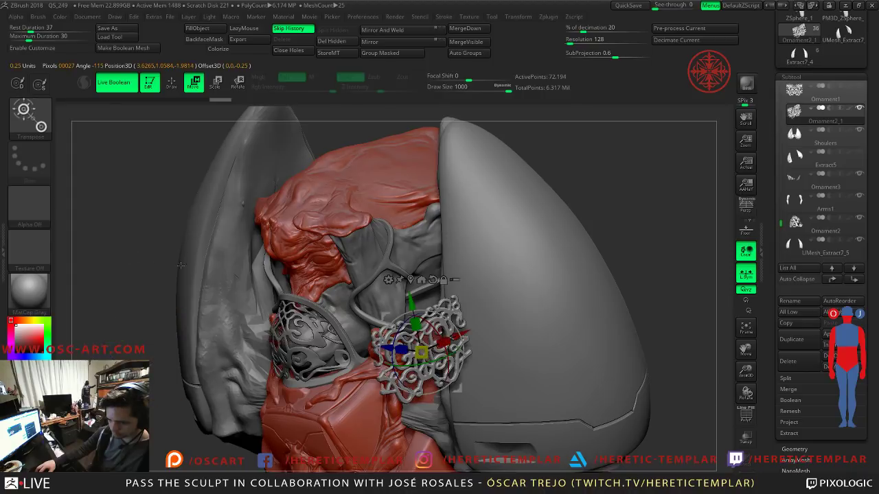
Step: Flip the ornament copy across the character with Mirror and realign the gizmo to it
click(370, 42)
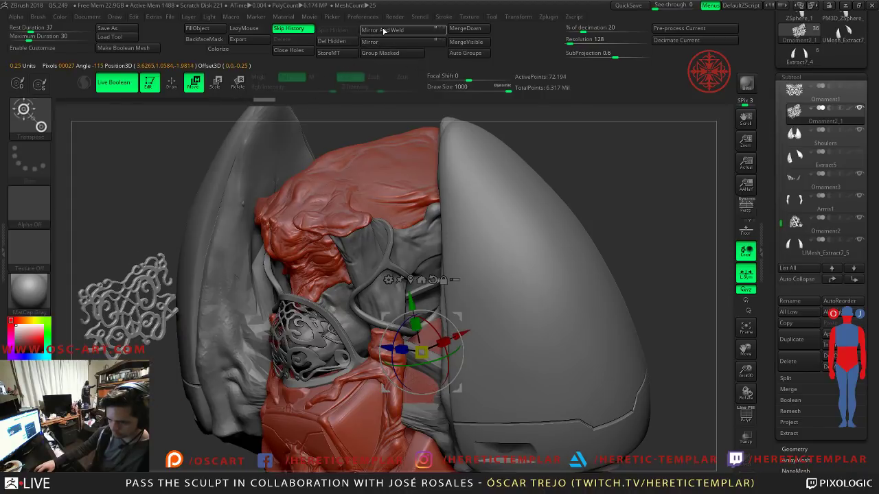
alt+drag(151, 418, 198, 315)
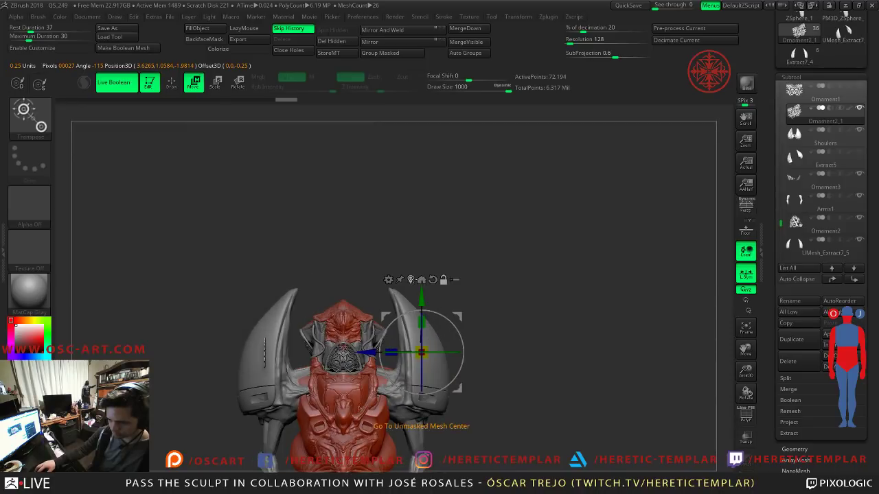
click(420, 280)
drag(319, 333, 447, 385)
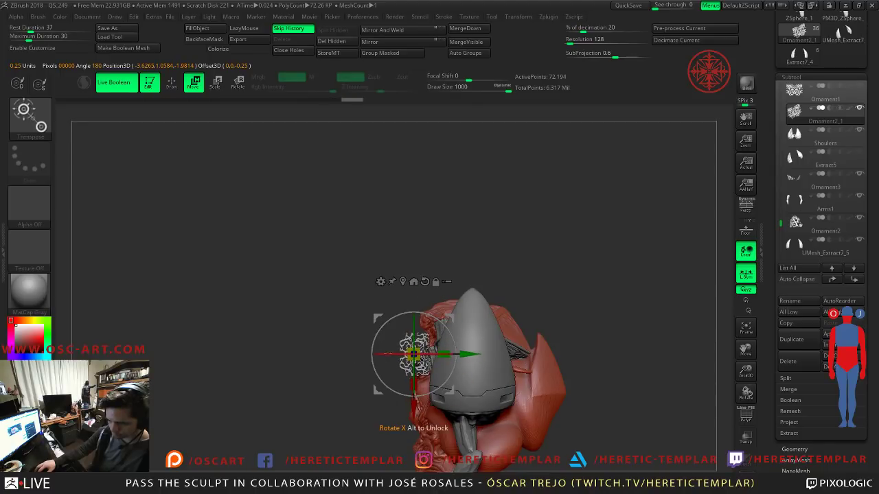
Step: Move the ornament copy onto the outer face of the shoulder shell and rotate it to follow the shell's slope
drag(464, 353, 420, 359)
mouse_move(503, 318)
mouse_down()
mouse_move(544, 330)
mouse_move(503, 341)
mouse_move(532, 314)
mouse_move(555, 313)
mouse_move(515, 321)
mouse_up()
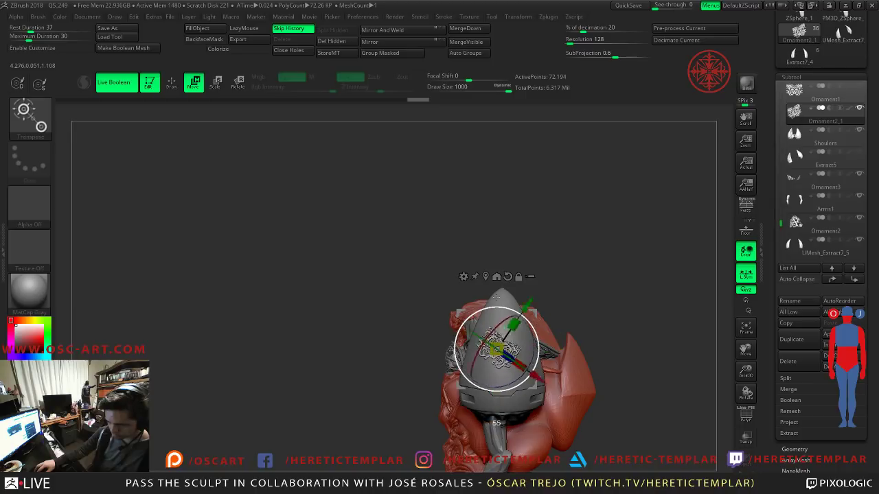
mouse_move(453, 290)
mouse_down()
mouse_move(611, 326)
mouse_move(608, 386)
mouse_move(532, 361)
mouse_move(600, 361)
mouse_move(559, 306)
mouse_up()
Step: Scale up the ornament copy uniformly so it covers more of the shoulder shell's outer face
key(q)
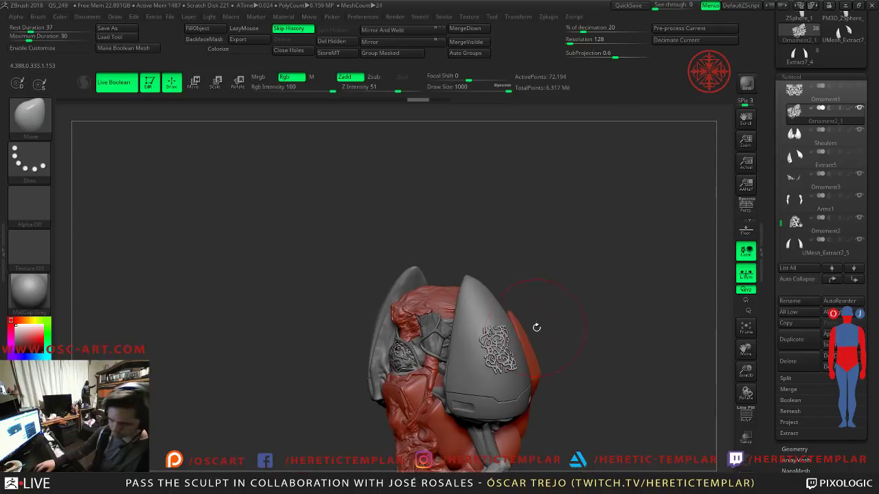
key(r)
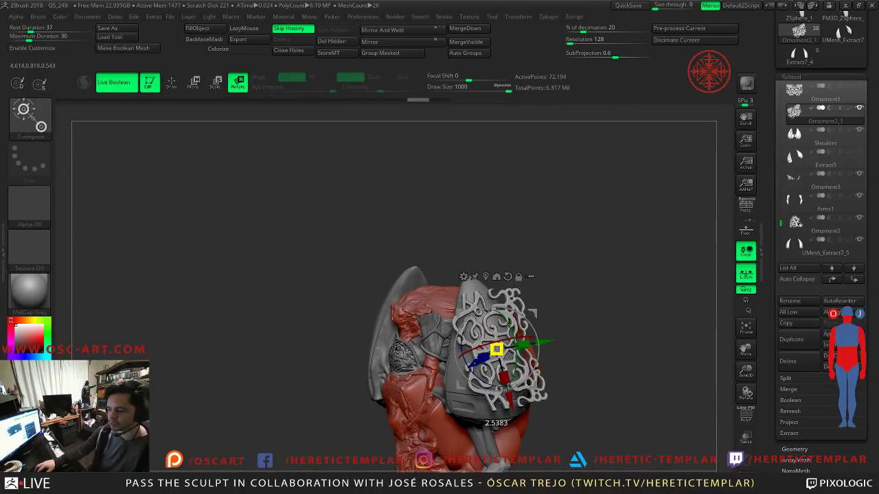
mouse_move(541, 320)
mouse_down()
mouse_move(582, 332)
mouse_move(537, 343)
mouse_move(606, 374)
mouse_move(582, 373)
mouse_move(660, 289)
mouse_up()
key(q)
key(w)
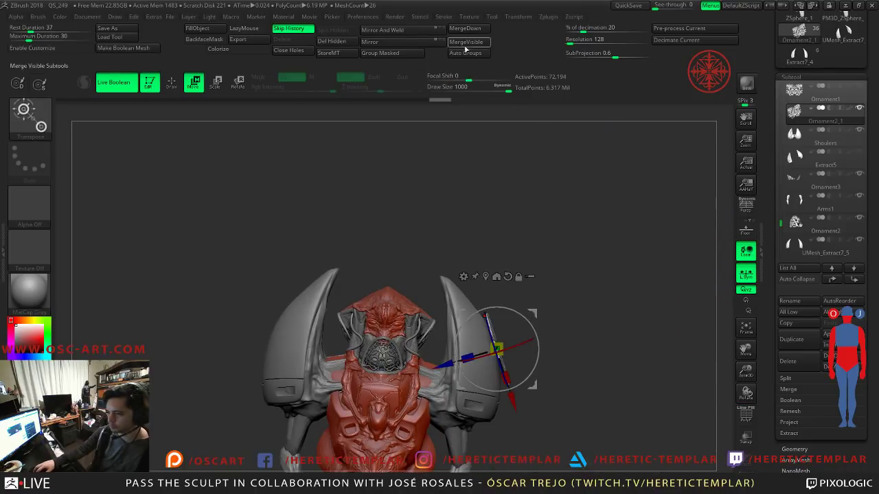
Step: Turn off local symmetry and apply Mirror And Weld so the ornament sits beside both shoulder shells
key(ctrl)
click(412, 30)
key(ctrl+z)
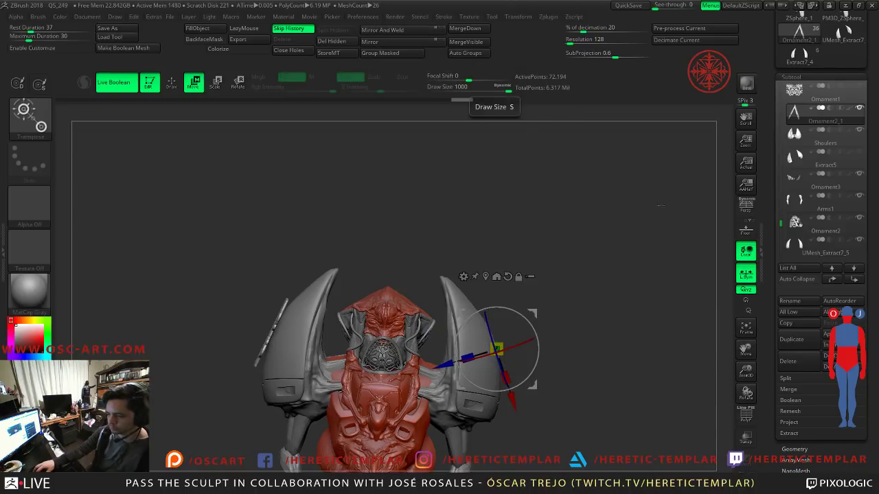
click(747, 274)
click(407, 31)
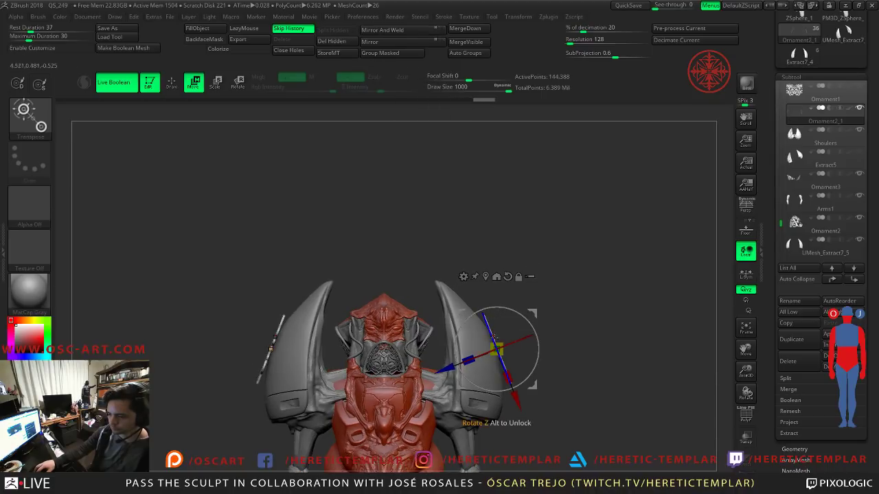
Step: Save the tool file and conform the ornament to the shoulder shell's curved surface with the MatchMaker brush
drag(493, 335, 574, 368)
key(b)
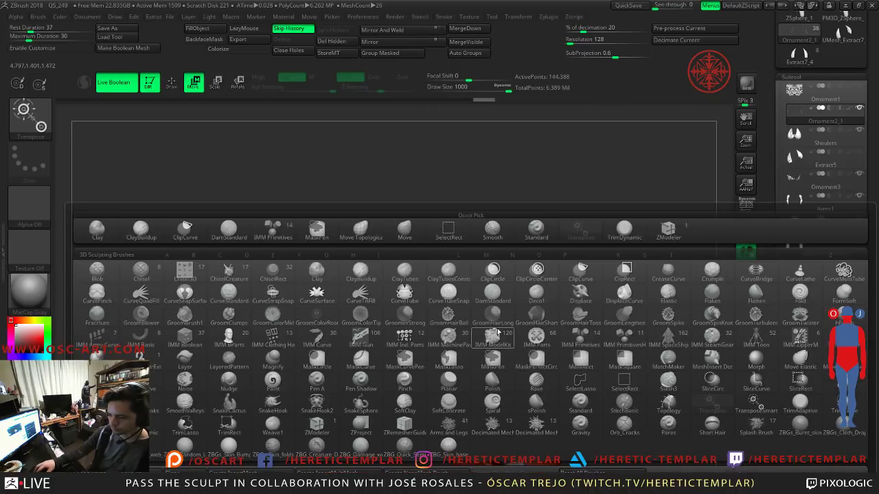
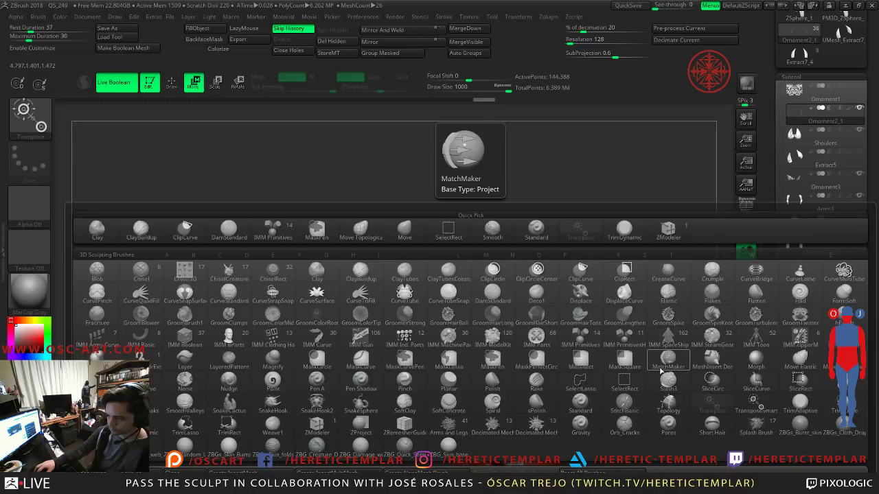
click(662, 364)
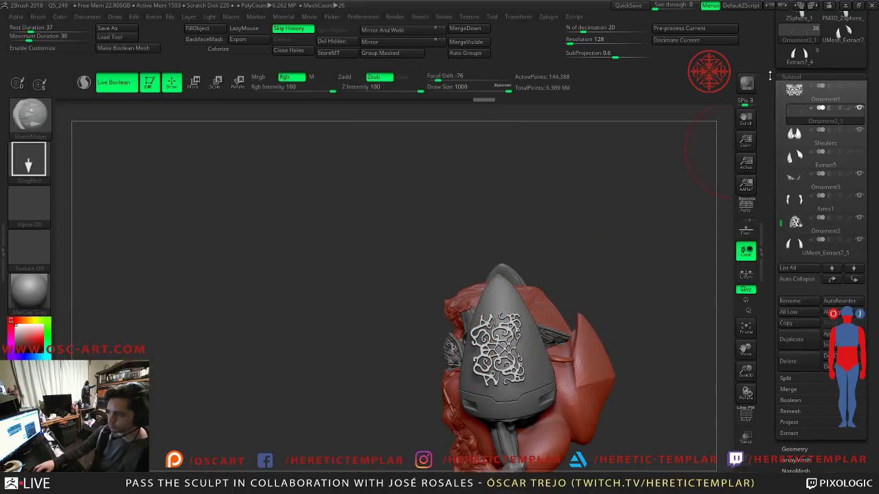
scroll(769, 76, up, 5)
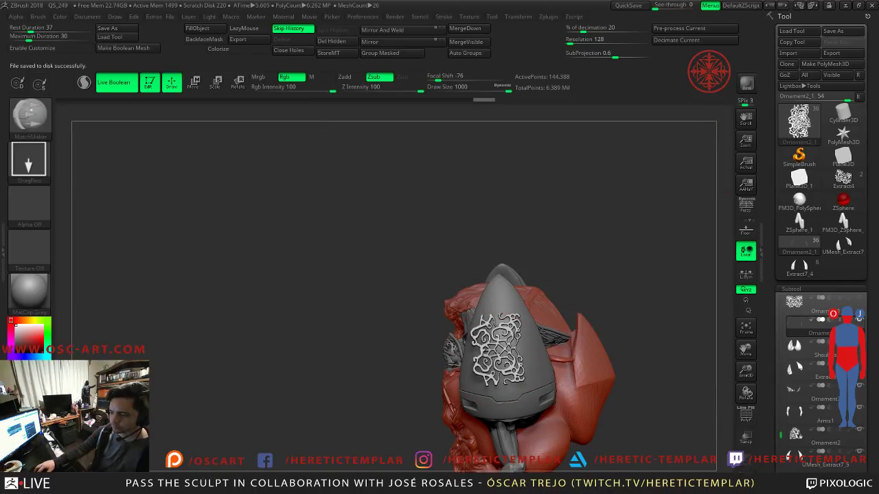
mouse_move(385, 310)
mouse_down()
mouse_move(366, 295)
mouse_move(491, 291)
mouse_move(529, 319)
mouse_move(520, 343)
mouse_move(497, 349)
mouse_up()
key(w)
key(q)
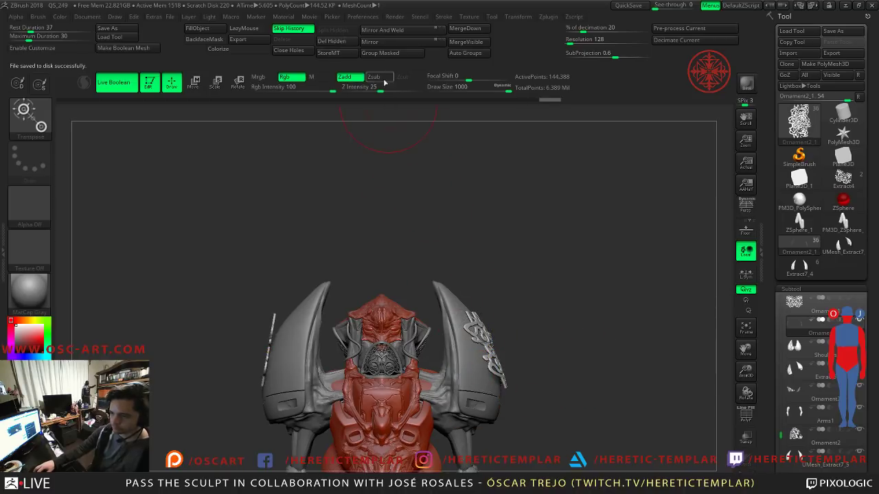
Step: Mirror and weld the conformed ornament onto the opposite shoulder shell and try adjusting its fit with the transform gizmo
click(398, 31)
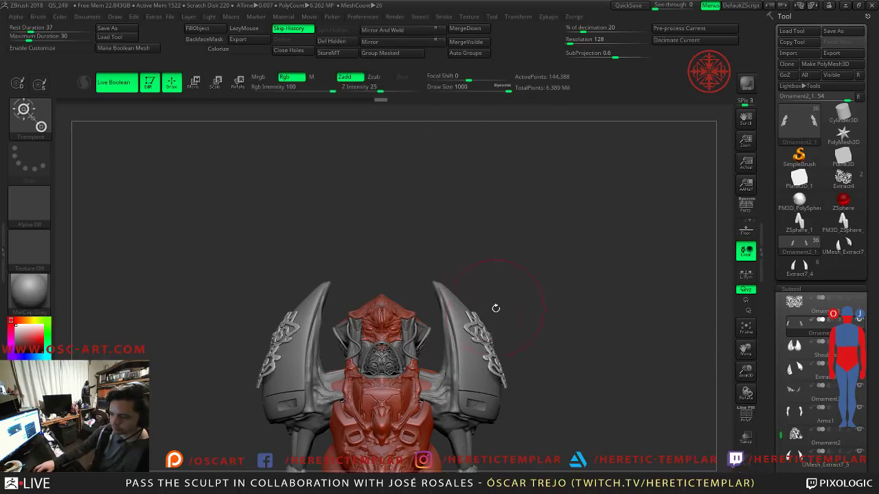
drag(544, 337, 509, 343)
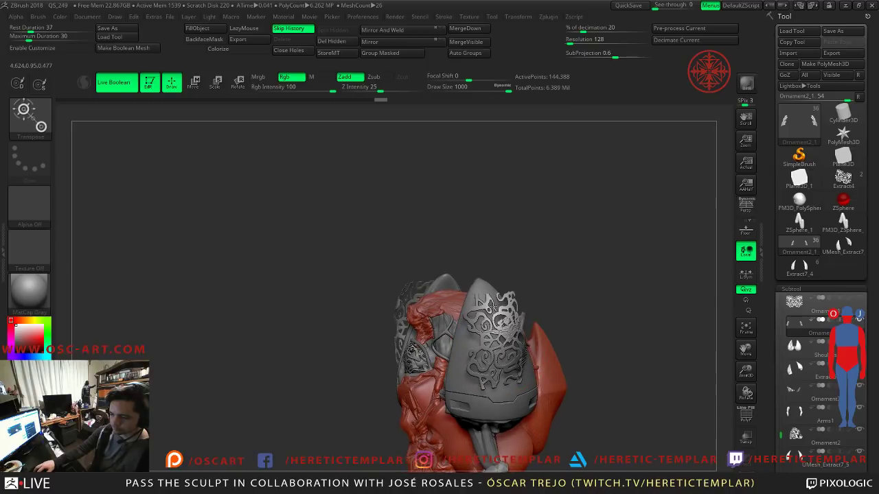
key(w)
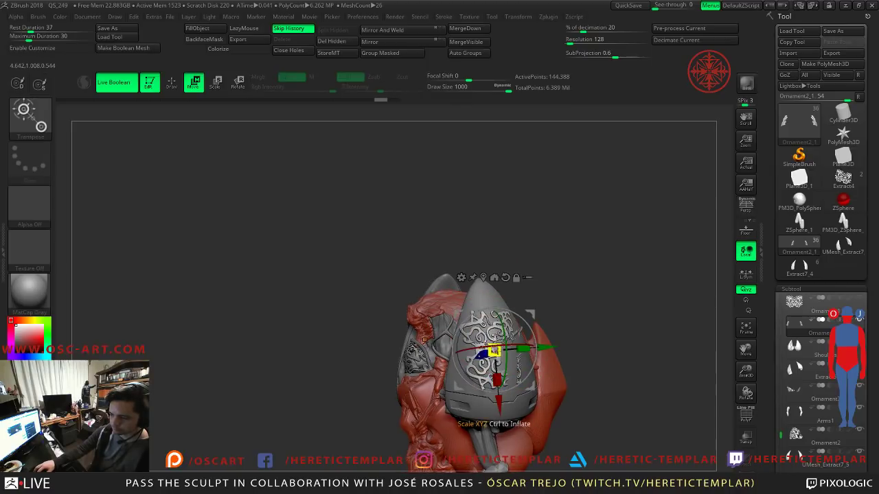
key(q)
Step: Project the ornament onto the shoulder shell again with the MatchMaker brush and check the fit from the front
key(b)
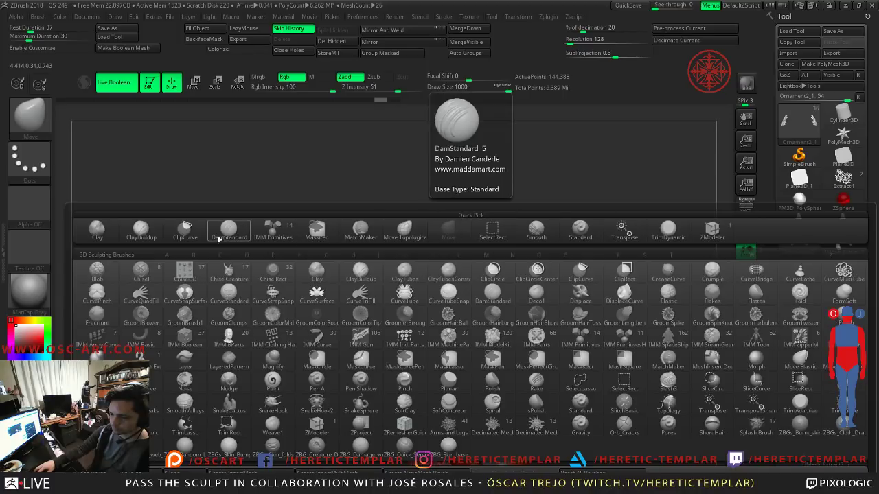
click(359, 232)
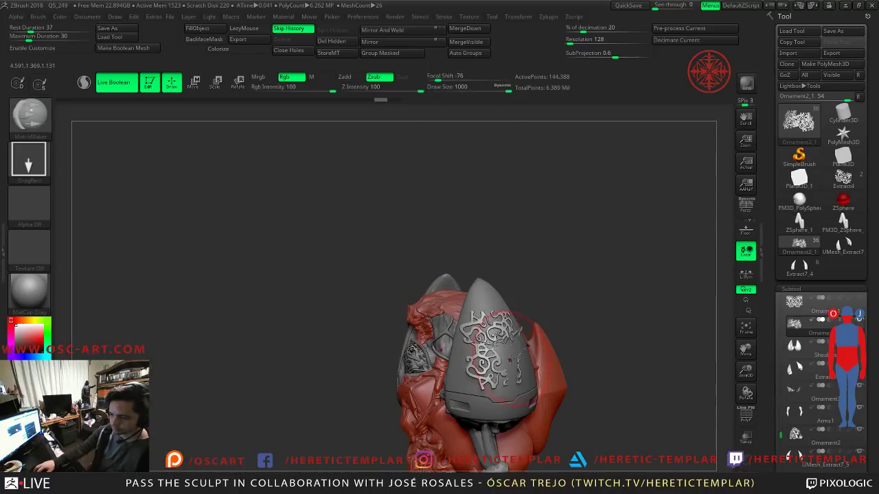
shift+drag(546, 305, 581, 310)
key(ctrl)
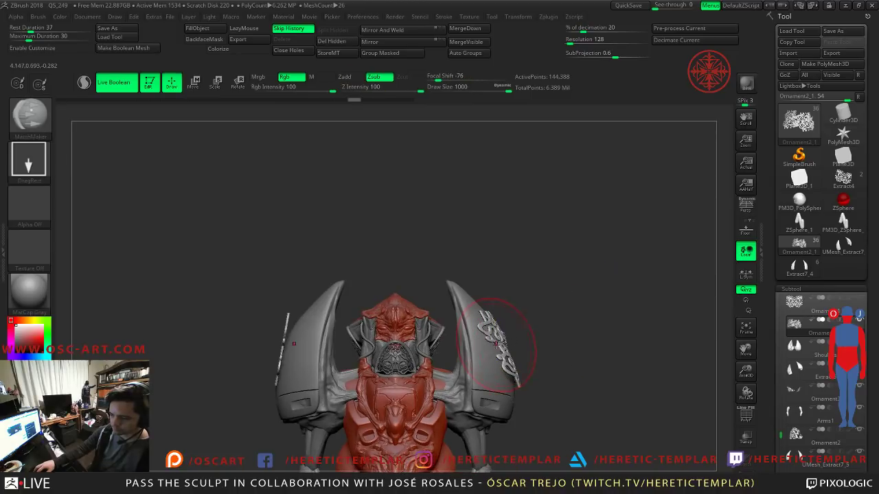
key(ctrl)
mouse_move(541, 305)
mouse_down()
mouse_move(583, 397)
mouse_move(618, 392)
mouse_up()
key(shift)
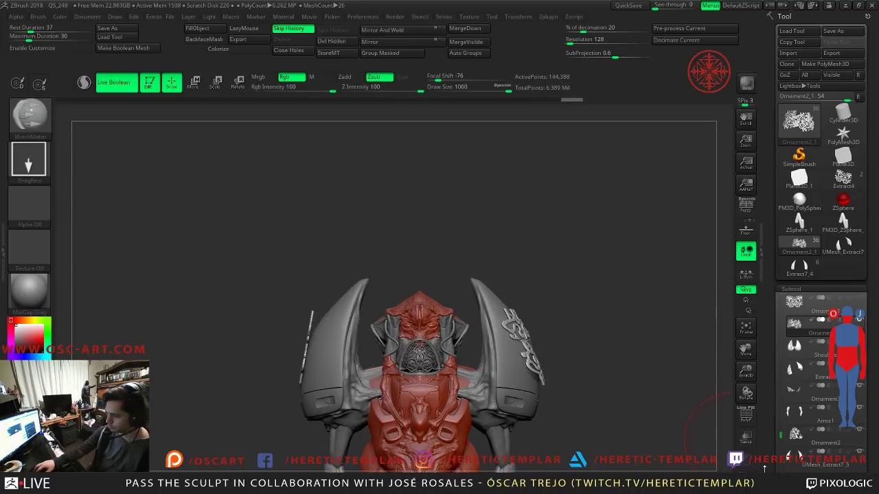
Step: Delete the Ornament2_1 subtool copy from the shoulder shells
click(766, 413)
drag(774, 416, 775, 341)
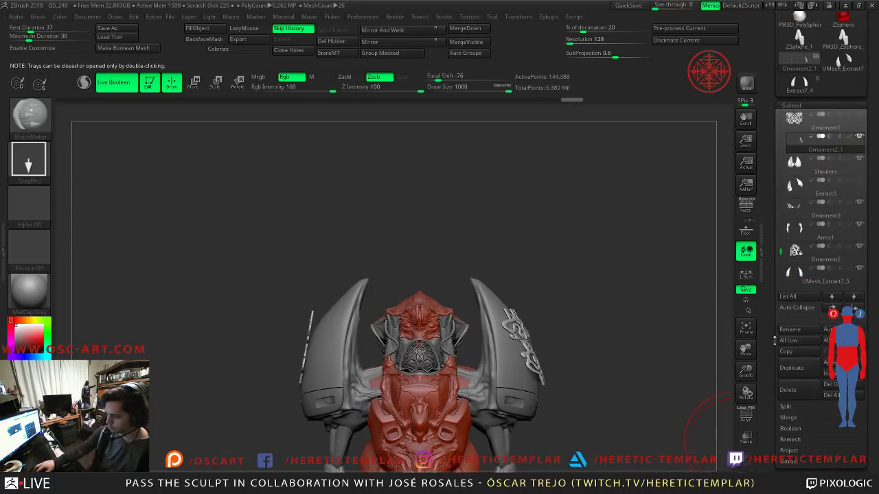
click(804, 386)
Step: Select the Ornament1 subtool and duplicate it as a fresh copy for another armour area
mouse_move(616, 292)
alt+mouse_down()
mouse_move(647, 355)
mouse_move(618, 347)
alt+mouse_up()
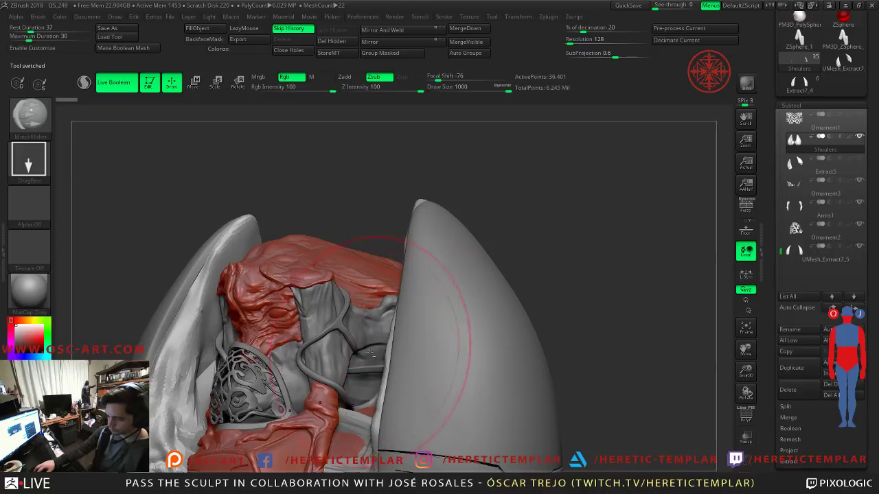
alt+click(261, 371)
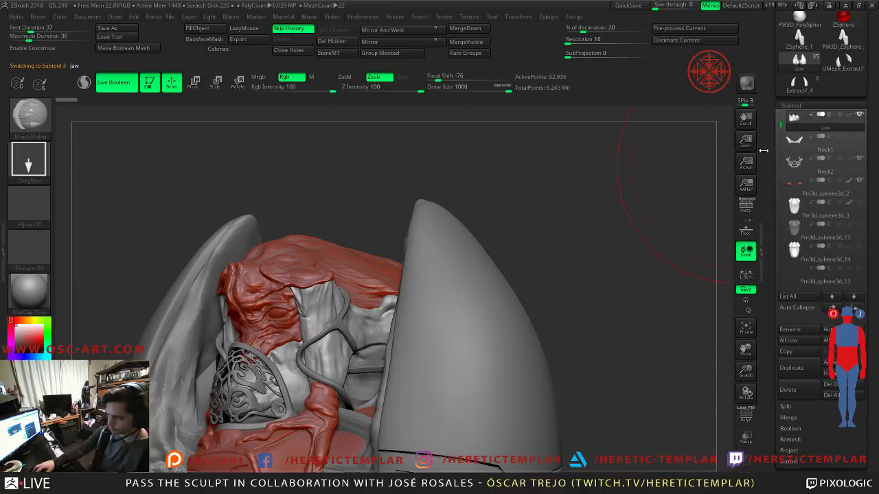
scroll(796, 158, down, 1)
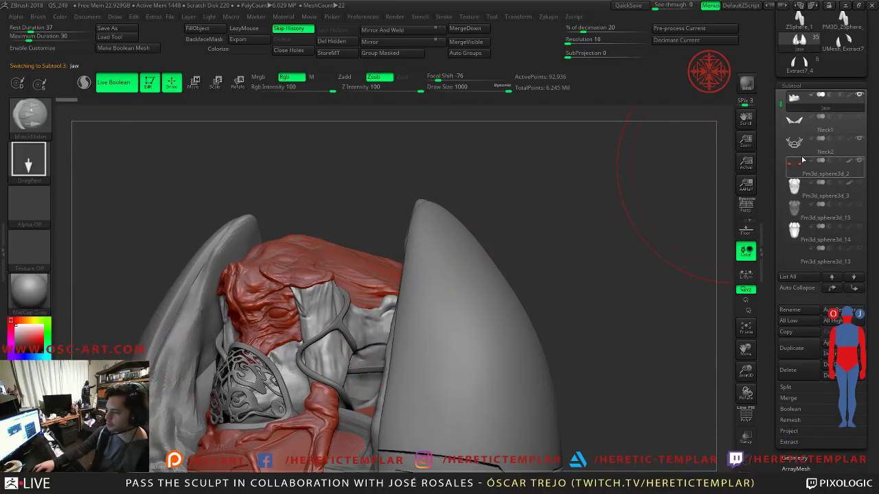
drag(780, 105, 774, 224)
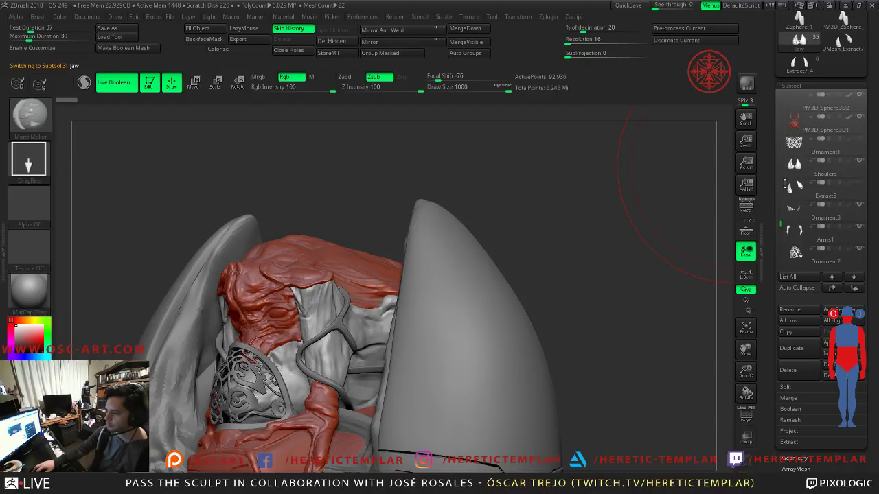
click(798, 146)
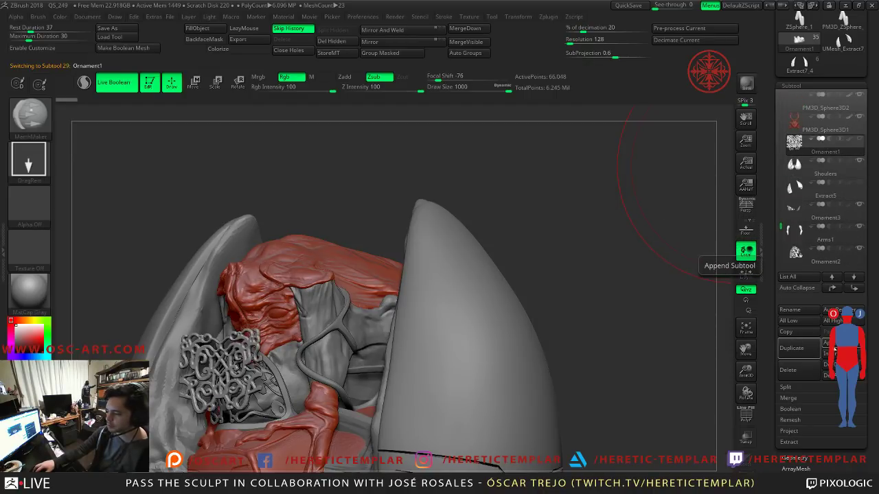
click(816, 350)
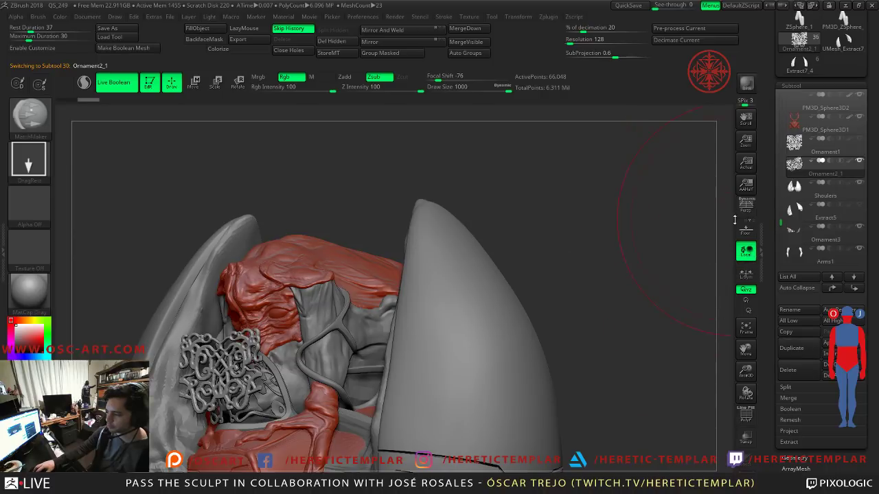
Step: Shift the ornament copy sideways, clear of the face mask, and switch to the Move brush
shift+drag(651, 220, 668, 223)
key(e)
drag(272, 388, 348, 394)
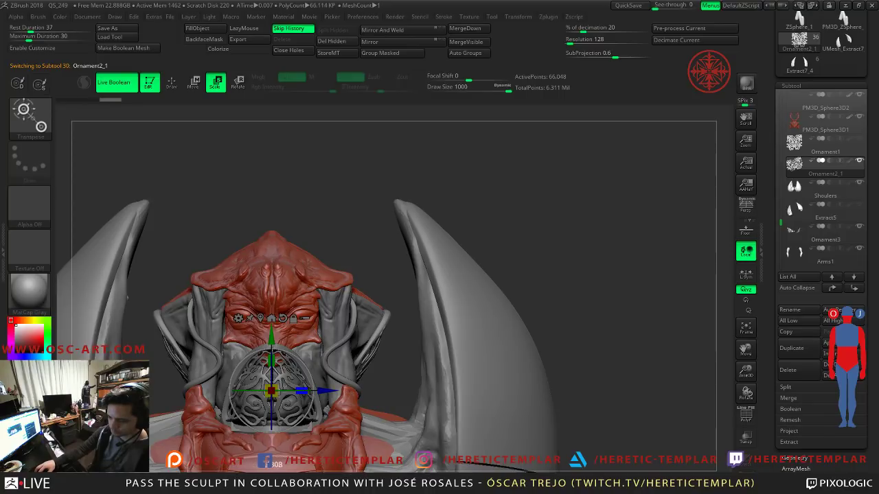
drag(302, 391, 388, 388)
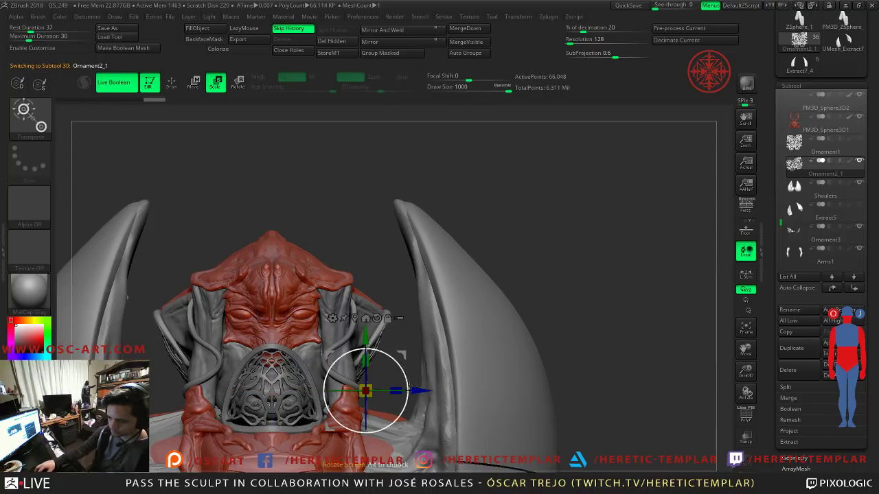
drag(555, 337, 529, 394)
key(q)
mouse_move(609, 285)
mouse_down()
mouse_move(592, 246)
mouse_move(648, 228)
mouse_up()
key(b)
key(m)
key(v)
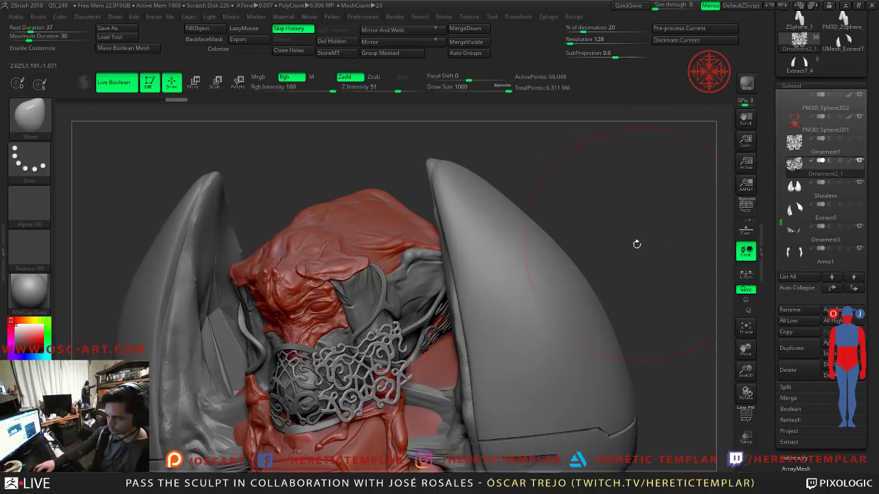
Step: Hide the shoulder shell subtools UMesh_Extract7_5, Shoulers and Extract5 to expose the sides of the head
alt+click(545, 272)
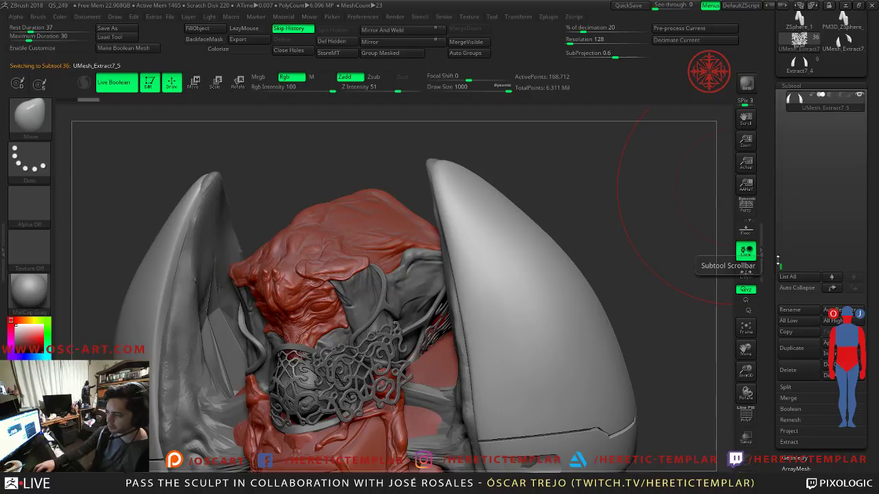
scroll(799, 208, up, 5)
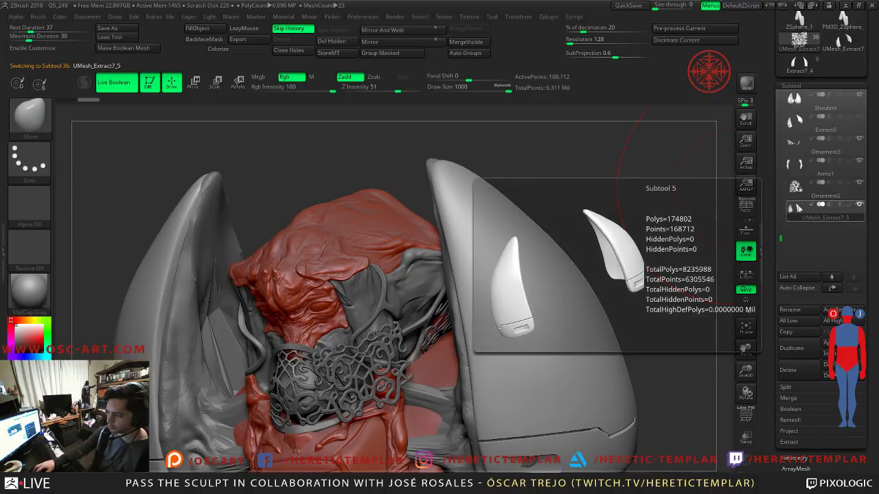
mouse_move(837, 217)
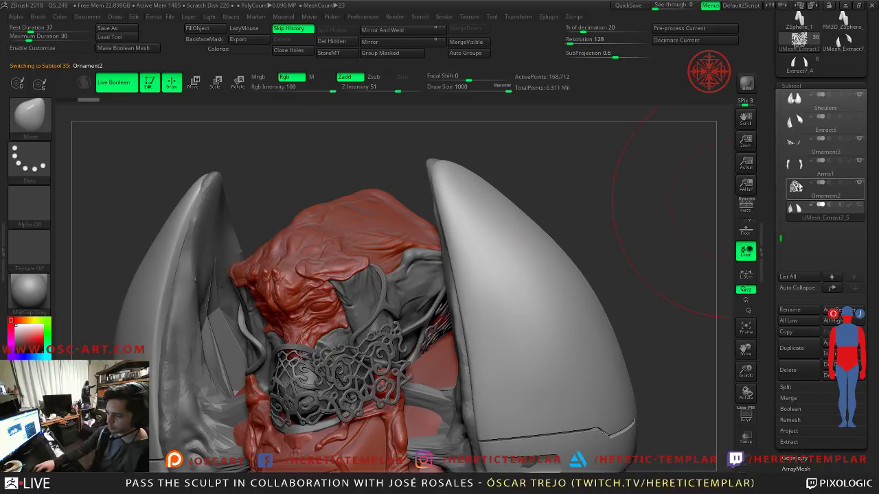
alt+click(533, 263)
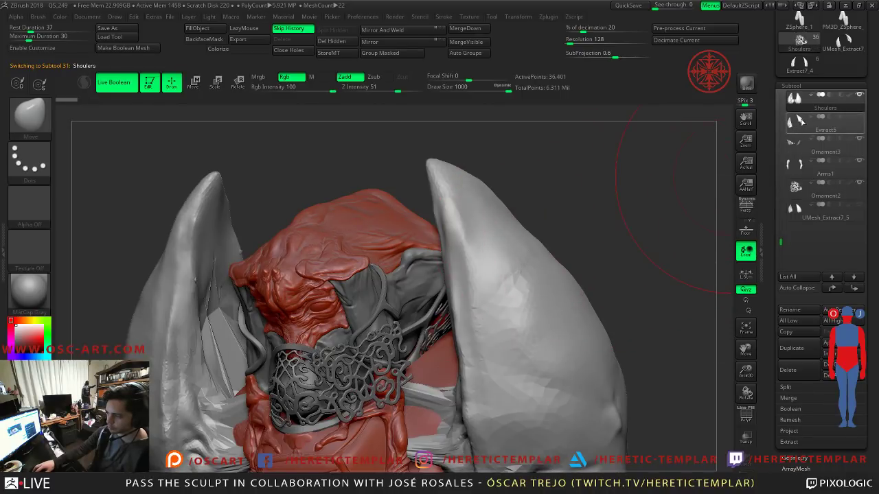
click(798, 121)
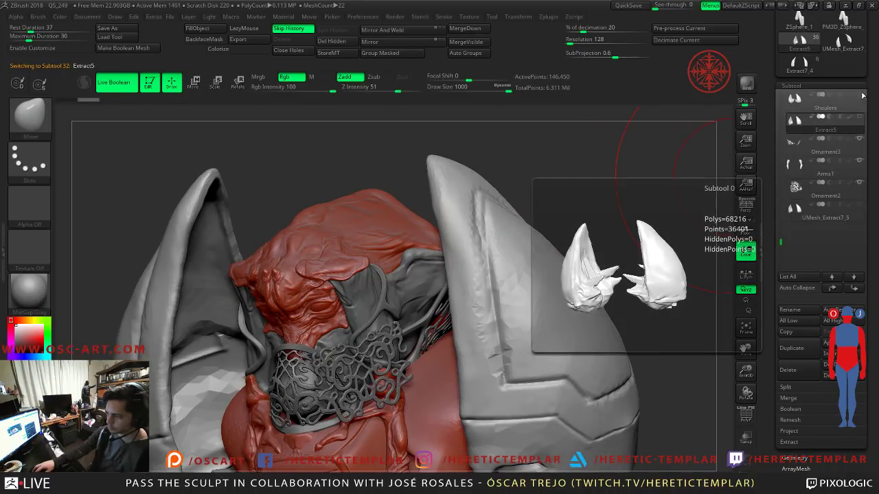
click(861, 95)
click(859, 117)
mouse_move(859, 121)
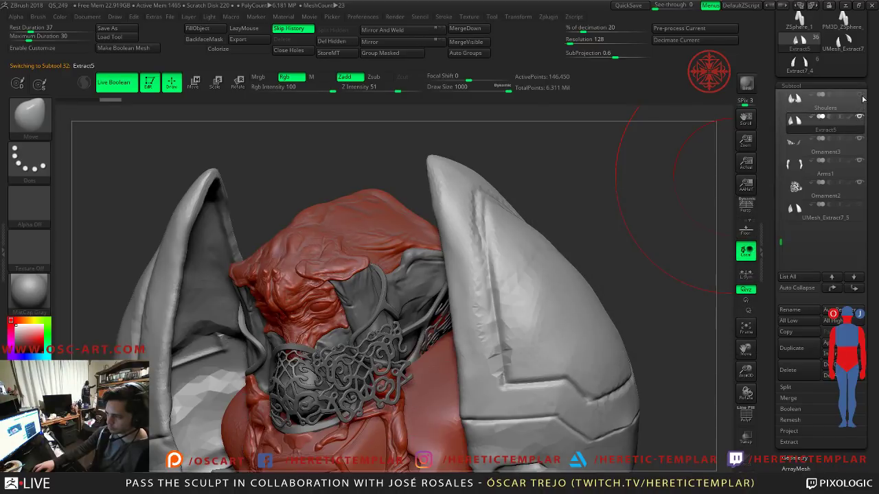
click(817, 152)
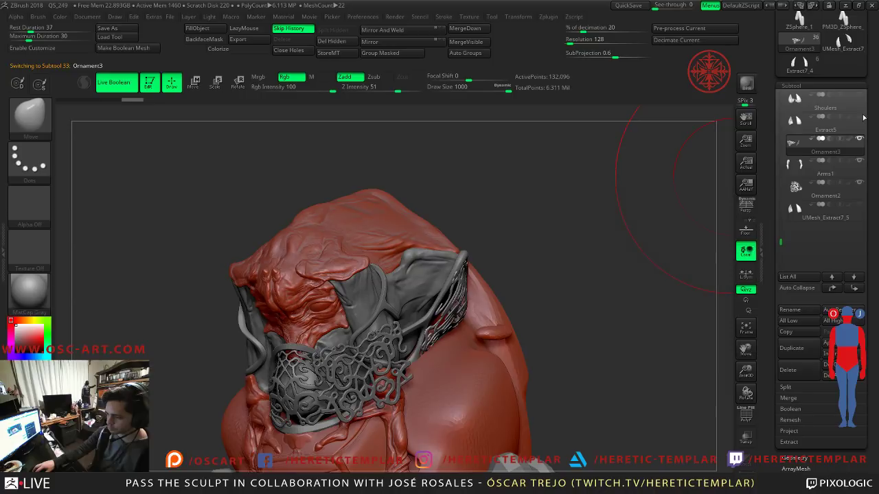
drag(626, 214, 627, 208)
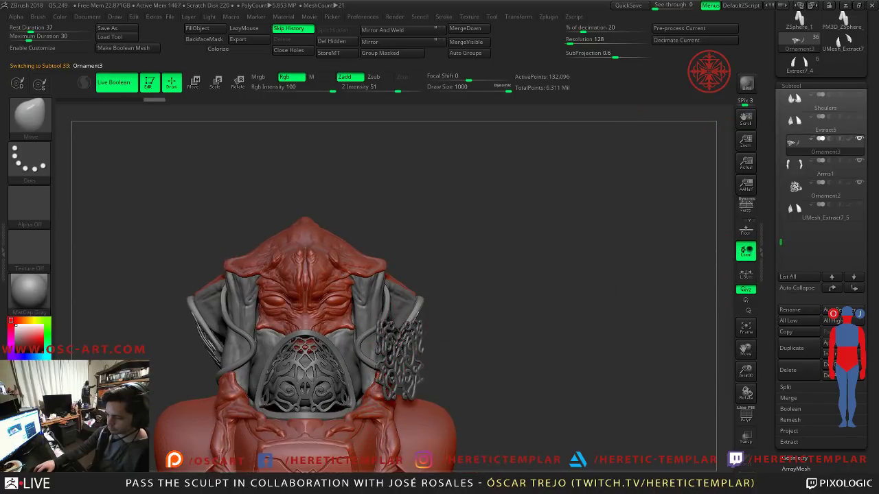
Step: Select the ornament copy and move it over the framed panel on the side of the face, next to the mask
alt+click(411, 351)
drag(563, 347, 433, 355)
key(w)
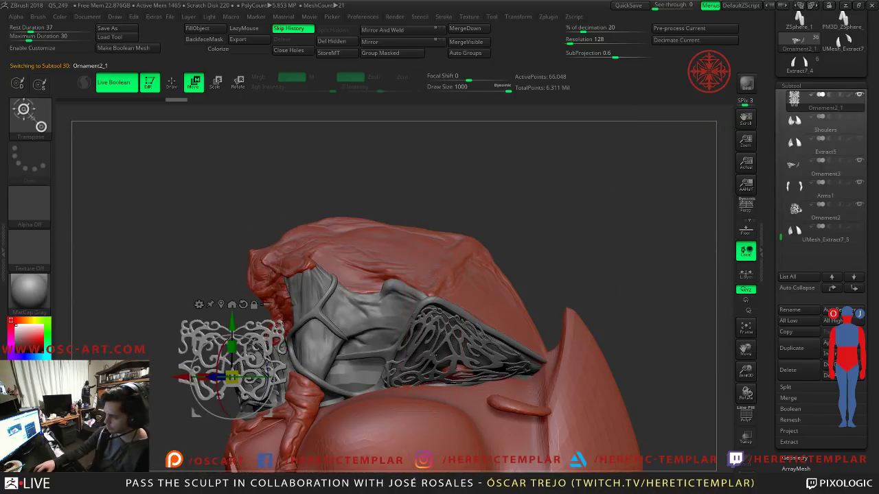
drag(270, 338, 372, 325)
drag(176, 330, 237, 330)
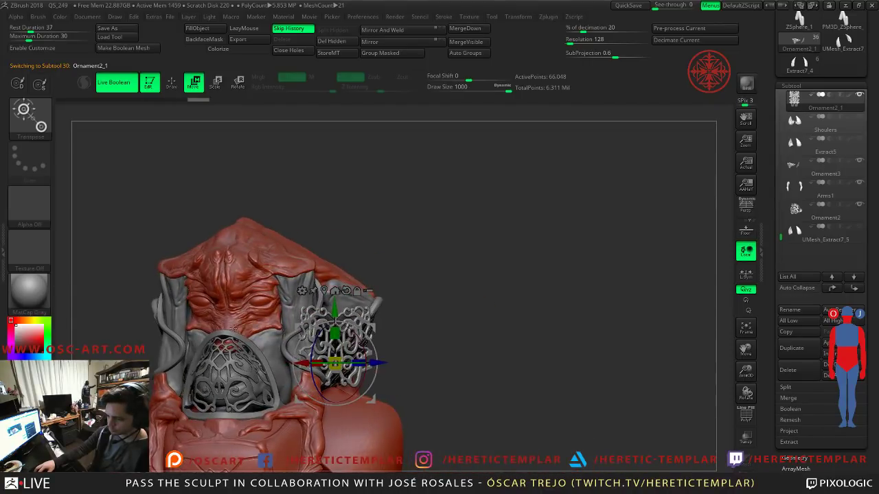
alt+drag(482, 302, 438, 348)
drag(335, 364, 295, 365)
drag(504, 373, 463, 374)
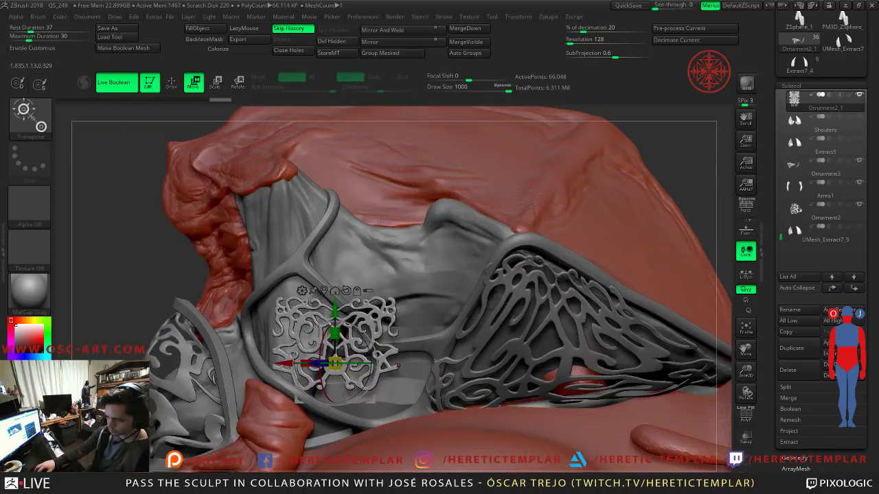
Step: Rotate the ornament about 50 degrees to follow the side panel's slant, and tilt it against the panel surface
drag(373, 327, 353, 322)
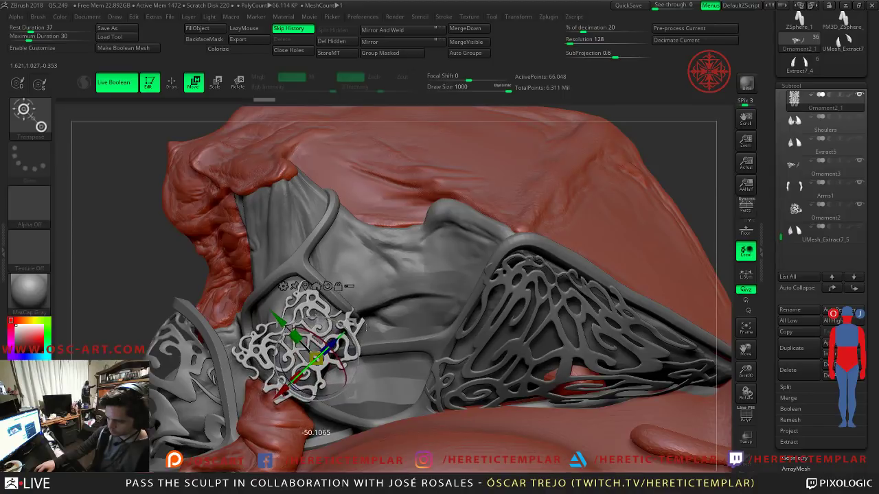
drag(161, 276, 430, 319)
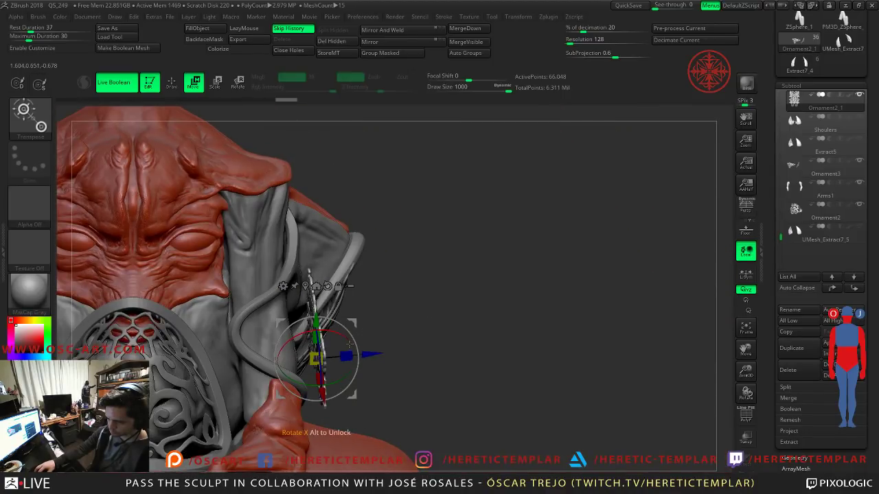
drag(348, 371, 345, 368)
drag(335, 337, 292, 326)
drag(450, 319, 257, 288)
key(q)
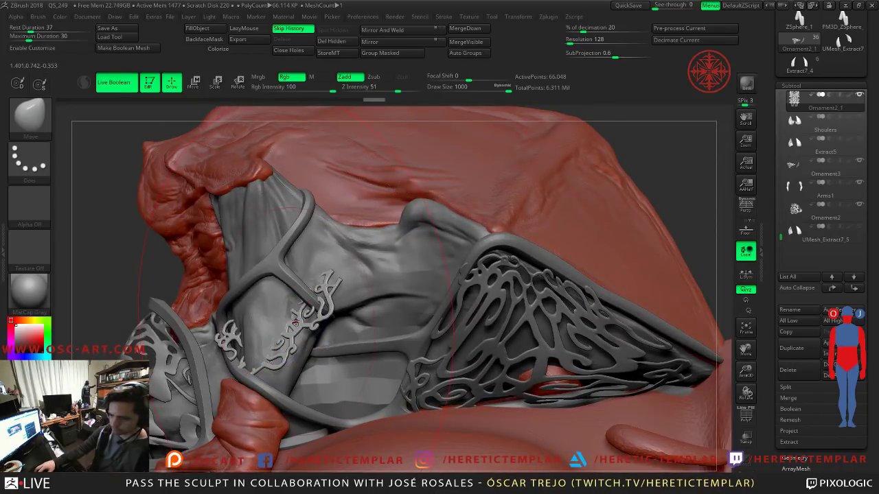
Step: Pull the ornament around the curved side panel with the Move brush at draw size 484
key(s)
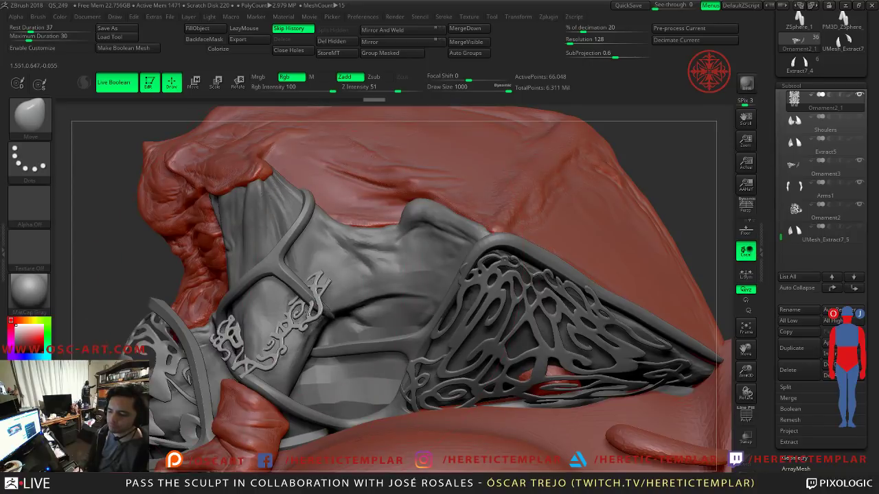
drag(278, 325, 276, 325)
mouse_move(137, 291)
mouse_down()
mouse_move(435, 288)
mouse_move(376, 258)
mouse_move(520, 198)
mouse_move(295, 317)
mouse_move(291, 299)
mouse_move(326, 315)
mouse_up()
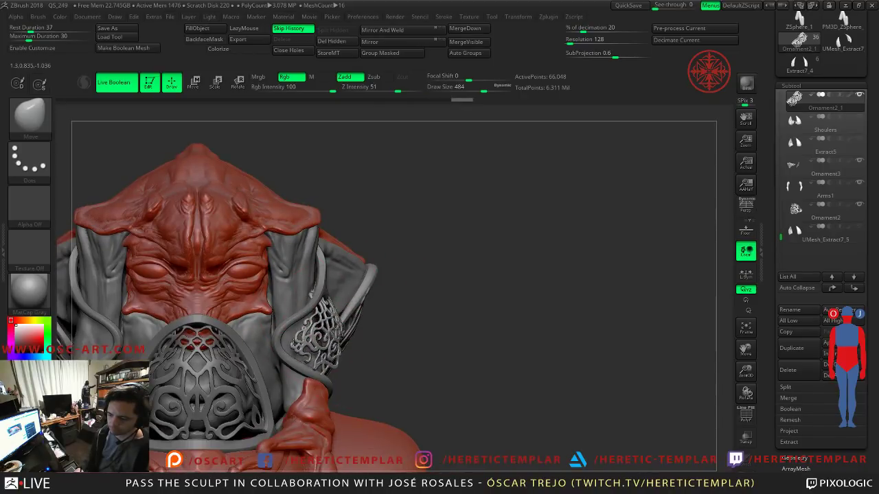
mouse_move(302, 340)
mouse_down()
mouse_move(388, 318)
mouse_move(362, 308)
mouse_move(374, 315)
mouse_up()
Step: Reduce the Move brush to draw size 324 and fit the ornament inside the side panel's frame
key(s)
drag(386, 313, 390, 309)
drag(652, 256, 620, 228)
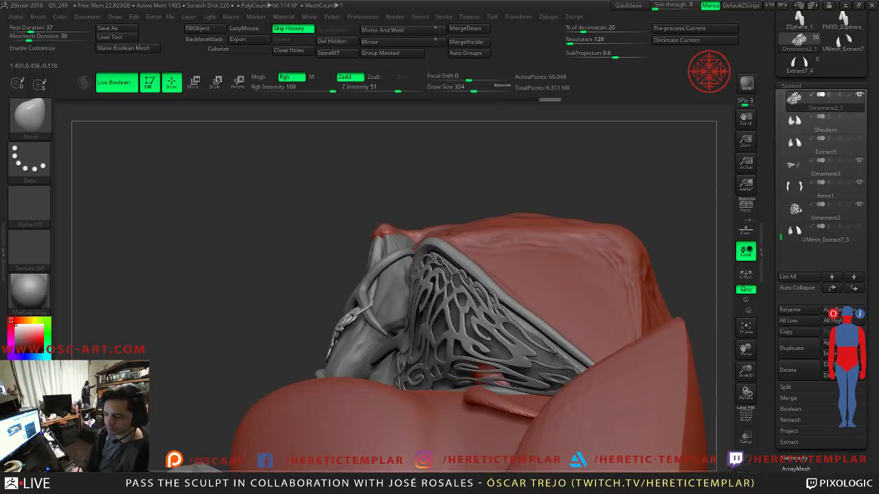
drag(279, 335, 344, 309)
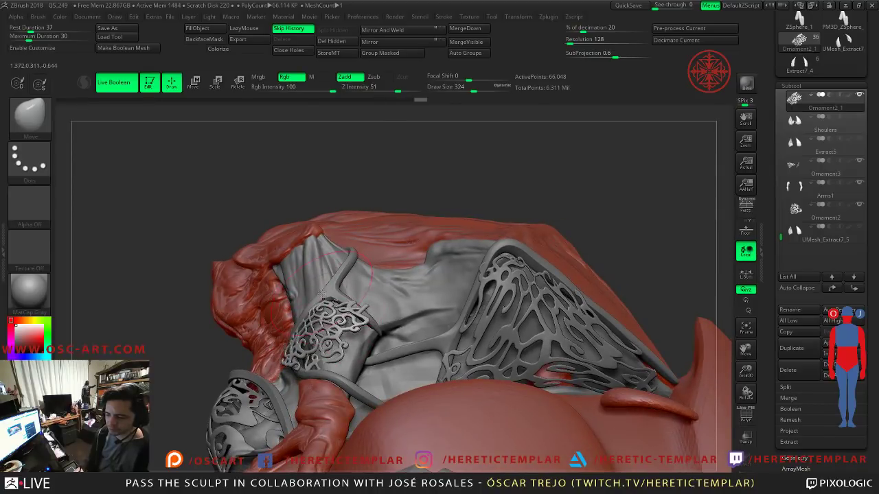
drag(410, 244, 347, 312)
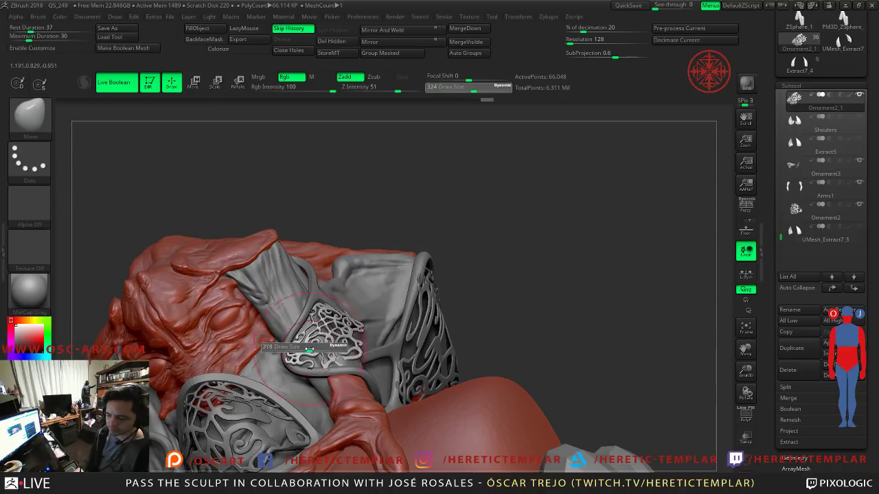
Step: Refine the ornament's edges and depth against the side panel with the Move brush at draw sizes 318, 262 and 234
mouse_move(505, 323)
mouse_down()
mouse_move(480, 319)
mouse_move(488, 339)
mouse_move(462, 330)
mouse_move(276, 367)
mouse_up()
key(bracketright)
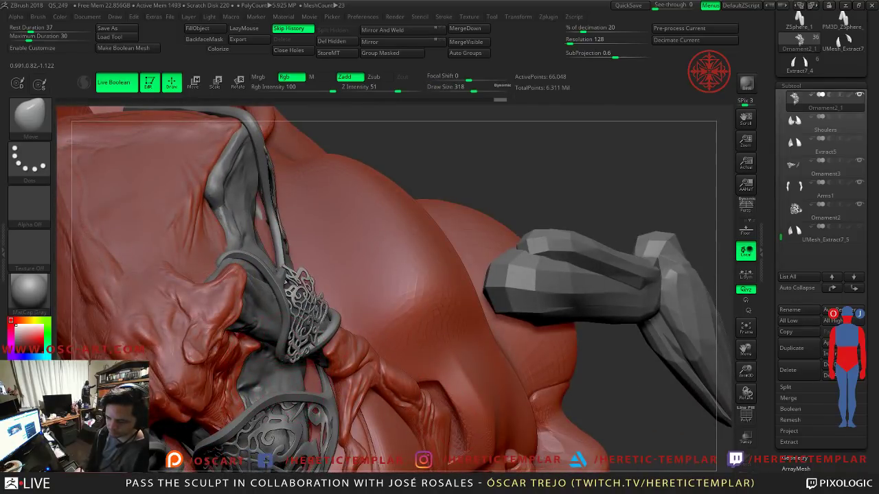
key(bracketleft)
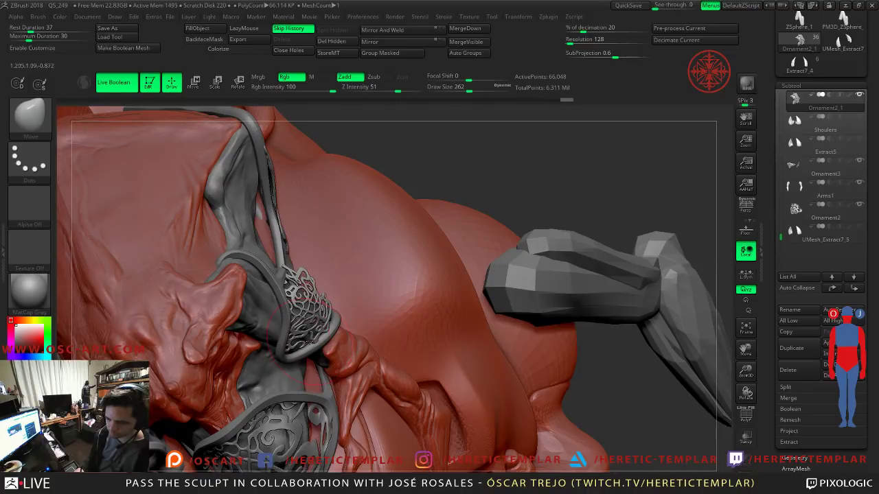
mouse_move(563, 224)
mouse_down()
mouse_move(563, 197)
mouse_move(547, 247)
mouse_move(526, 265)
mouse_move(520, 303)
mouse_up()
key(bracketleft)
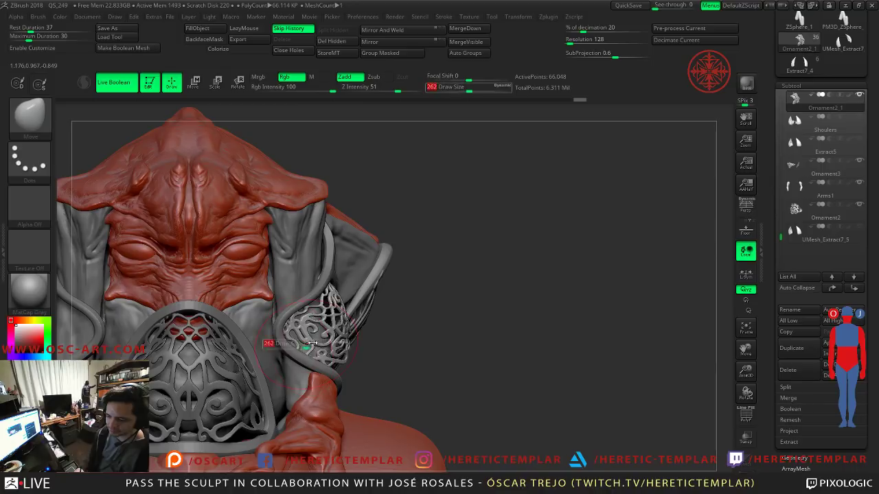
mouse_move(451, 351)
mouse_down()
mouse_move(401, 343)
mouse_move(392, 305)
mouse_move(356, 309)
mouse_move(349, 298)
mouse_up()
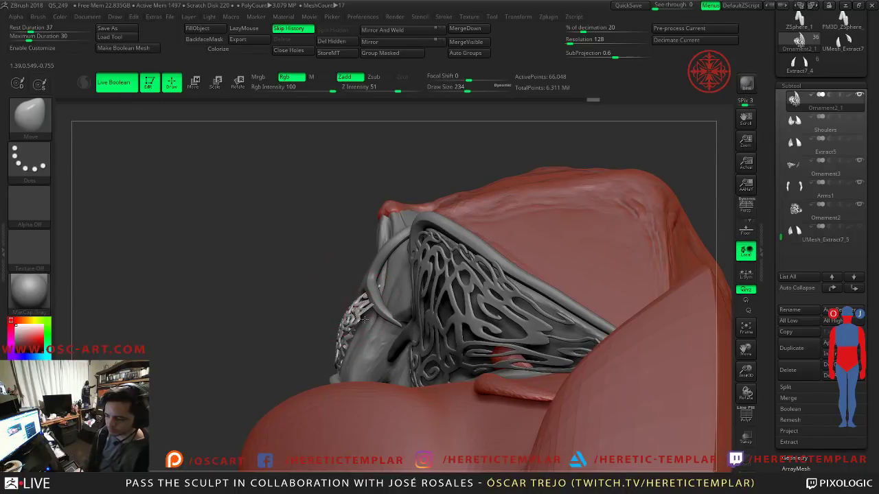
drag(346, 328, 330, 356)
drag(524, 323, 337, 336)
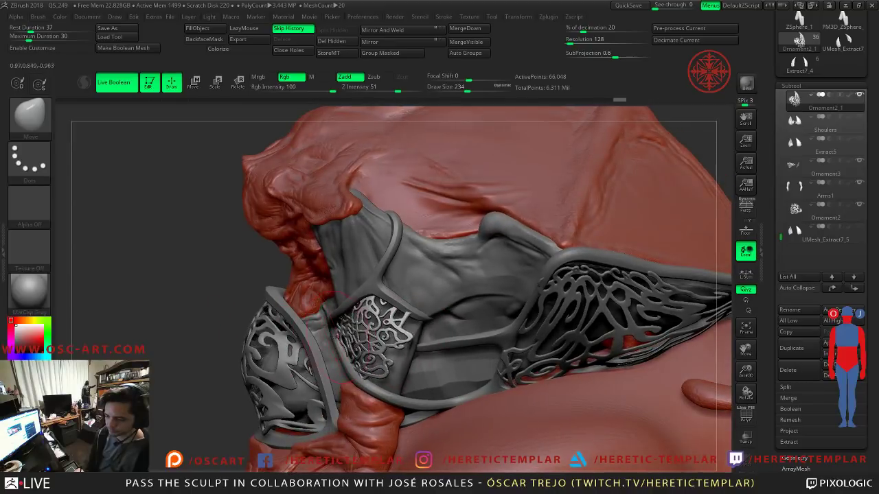
Step: Flip the fitted side-panel ornament to the opposite side of the head with Mirror
drag(199, 347, 188, 323)
drag(439, 264, 398, 183)
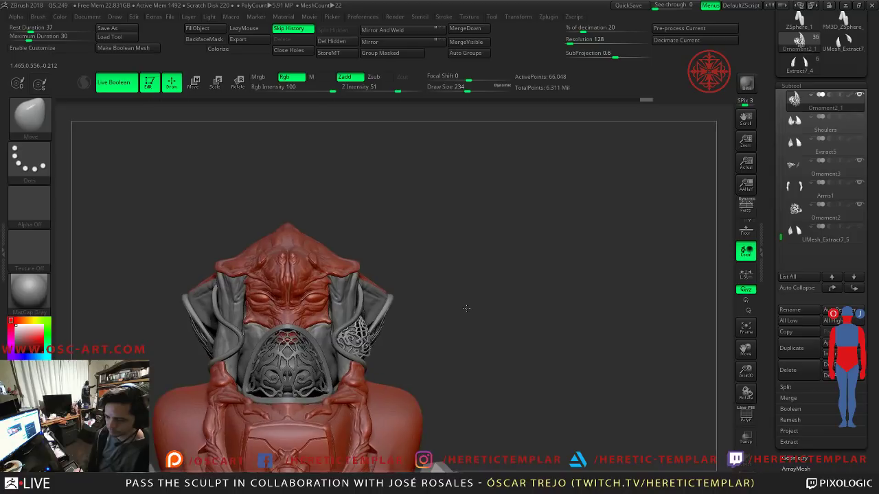
click(376, 43)
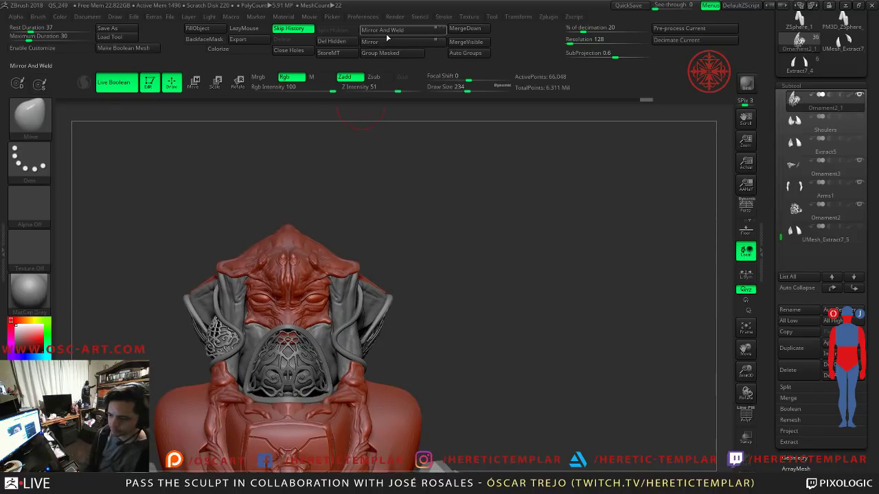
Step: Move the Ornament2_1 and Ornament3 subtools down the subtool list, below Arms1, to group them with Ornament2
drag(467, 229, 405, 234)
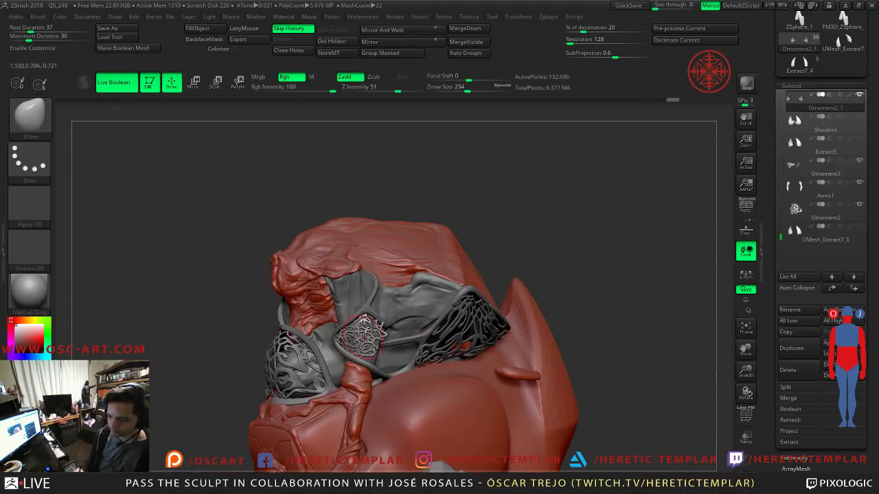
mouse_move(220, 359)
mouse_down()
mouse_move(167, 354)
mouse_move(358, 310)
mouse_move(348, 316)
mouse_up()
drag(246, 325, 485, 291)
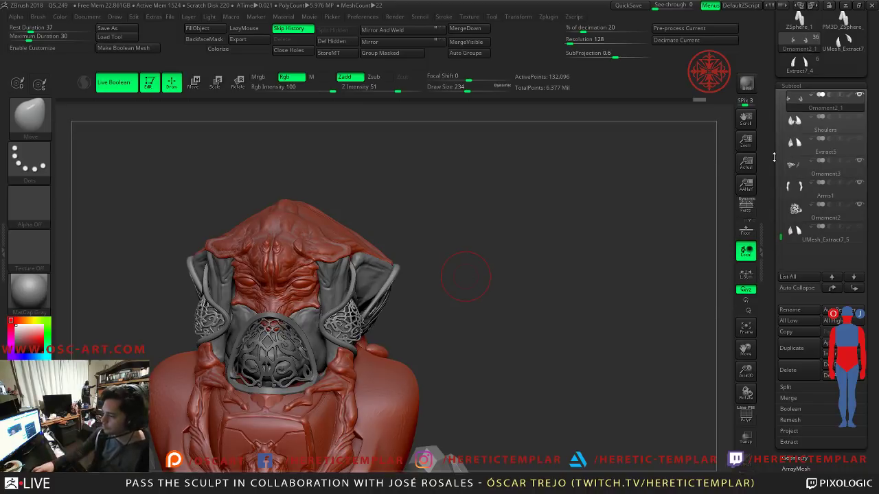
click(854, 287)
click(854, 288)
click(854, 288)
click(854, 288)
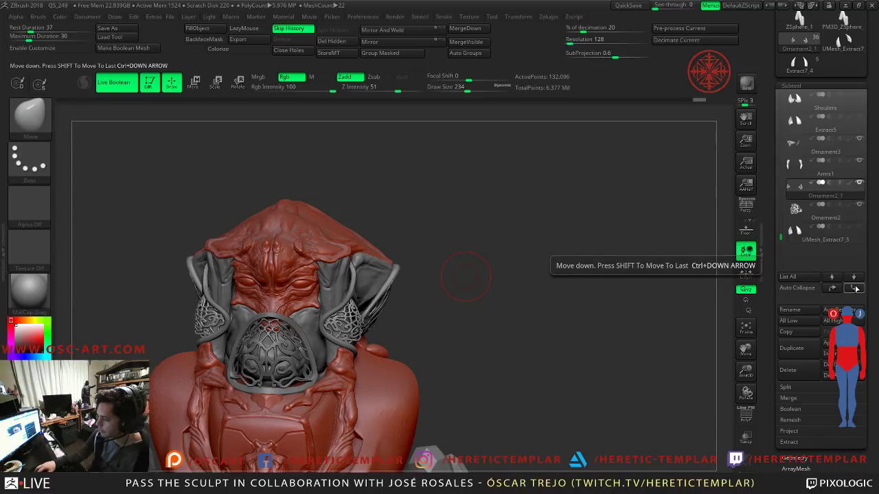
click(790, 144)
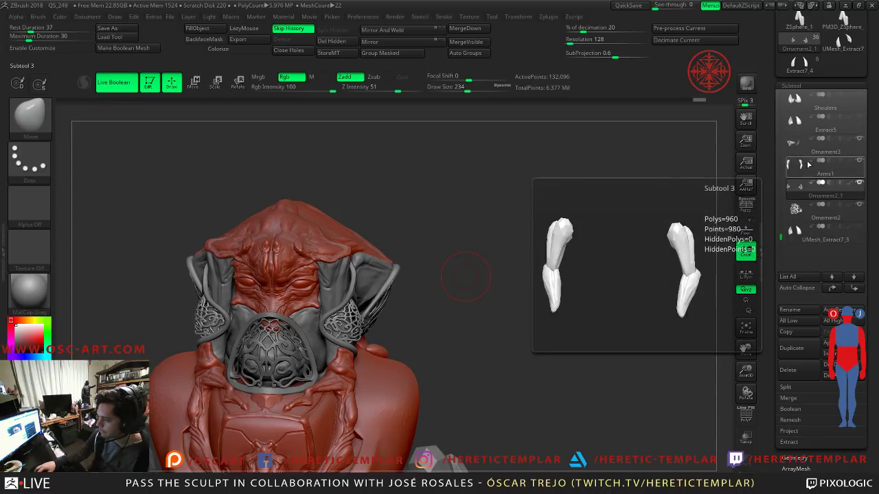
click(853, 289)
click(854, 288)
Step: Move the Ornament1 subtool down the list so it sits directly below Ornament2
drag(780, 165, 781, 212)
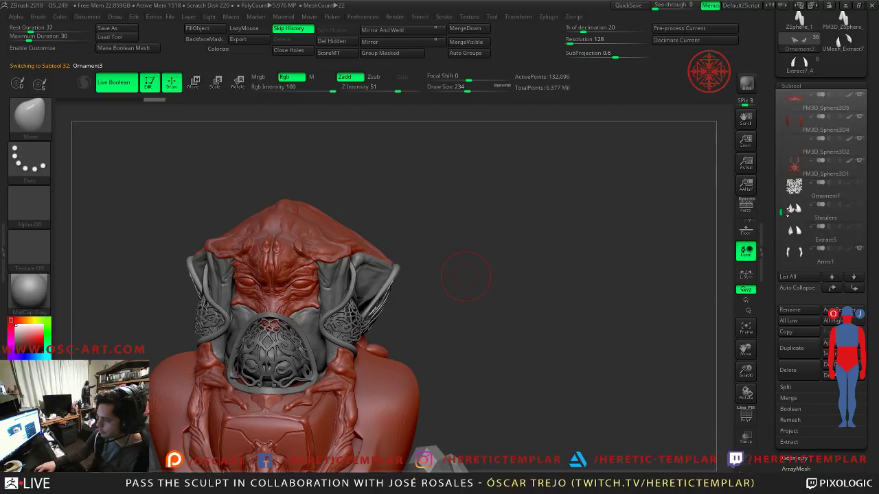
click(817, 187)
click(855, 288)
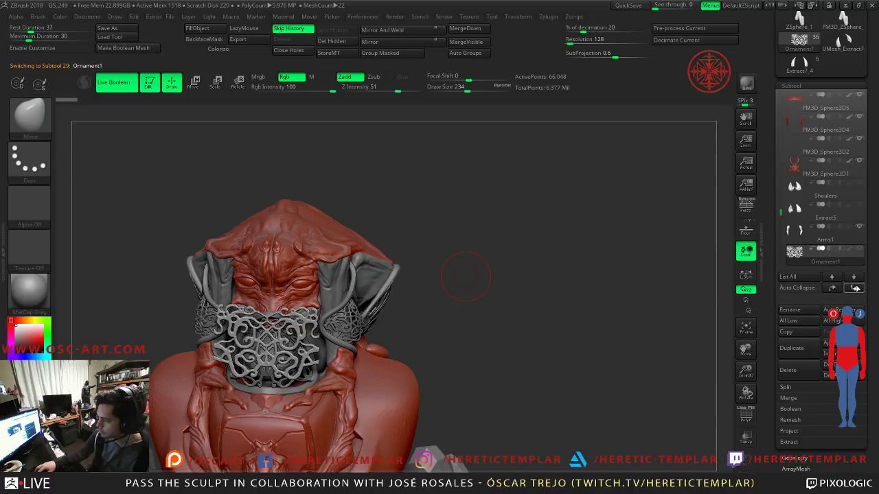
click(832, 288)
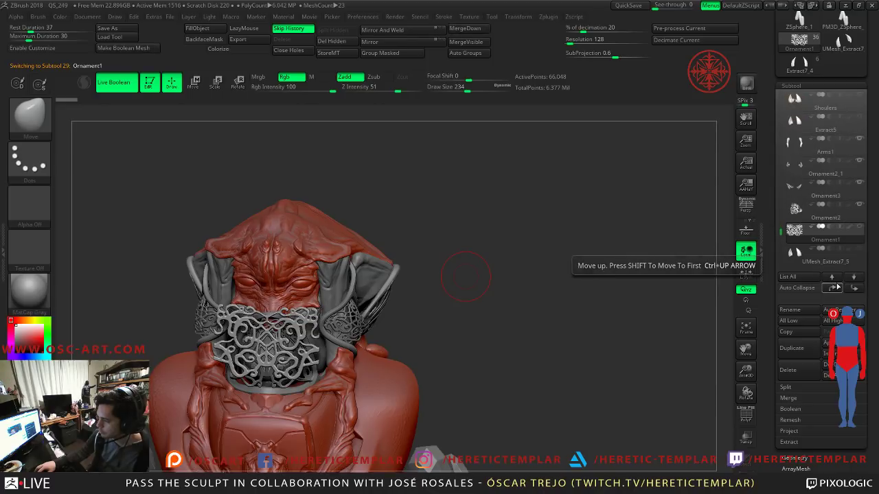
Step: Duplicate Ornament1, shrink the copy and place it over the narrow strip between the head's two filigree side panels
drag(660, 281, 718, 278)
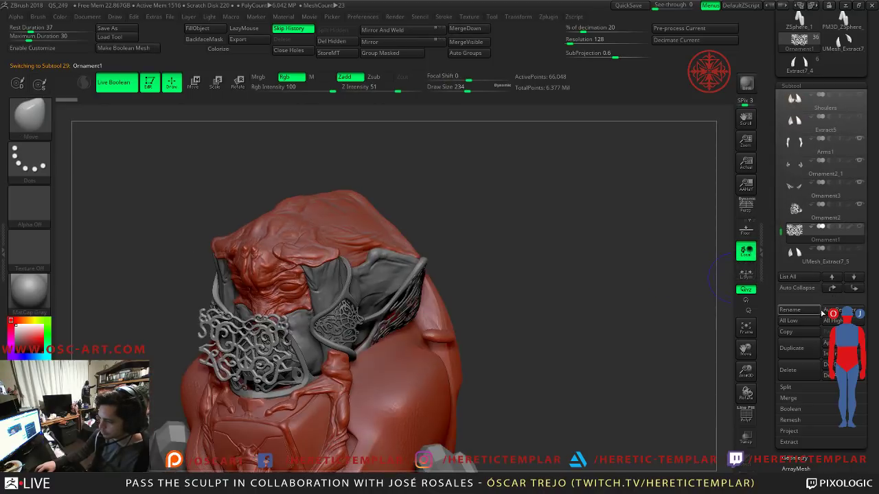
click(807, 348)
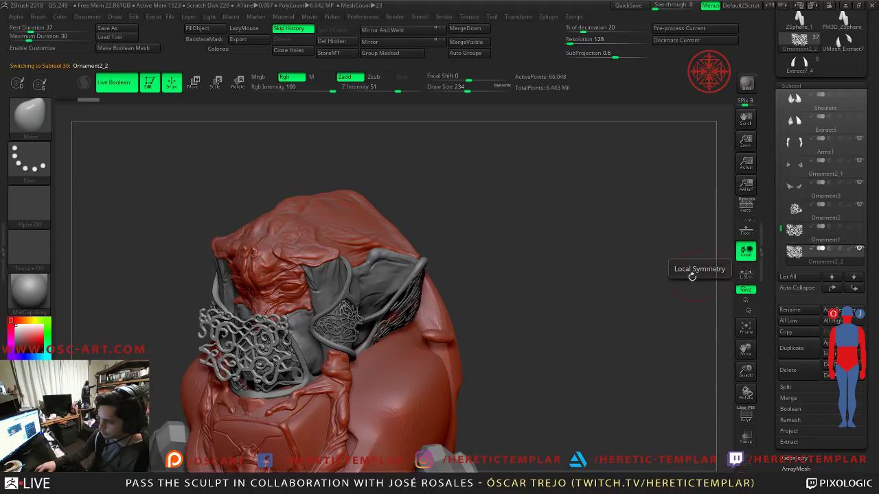
shift+drag(687, 271, 632, 279)
key(e)
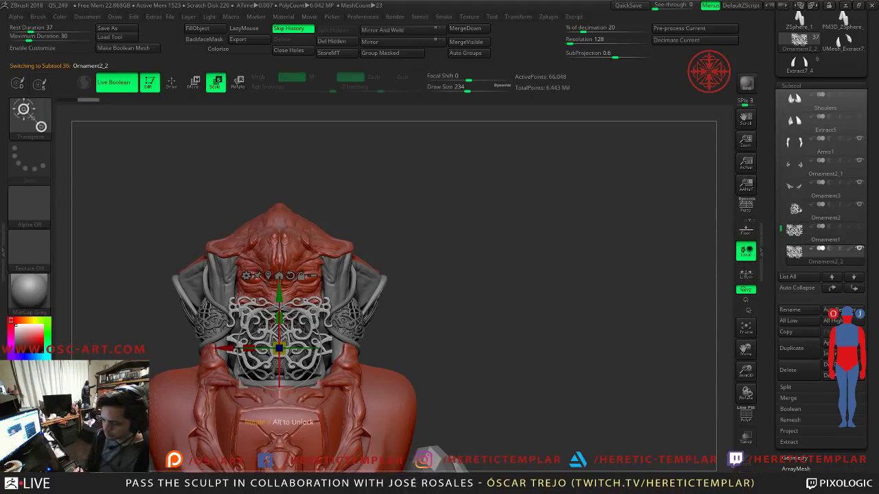
drag(295, 347, 369, 340)
drag(439, 318, 419, 352)
drag(420, 300, 420, 300)
drag(618, 205, 692, 345)
drag(439, 368, 399, 334)
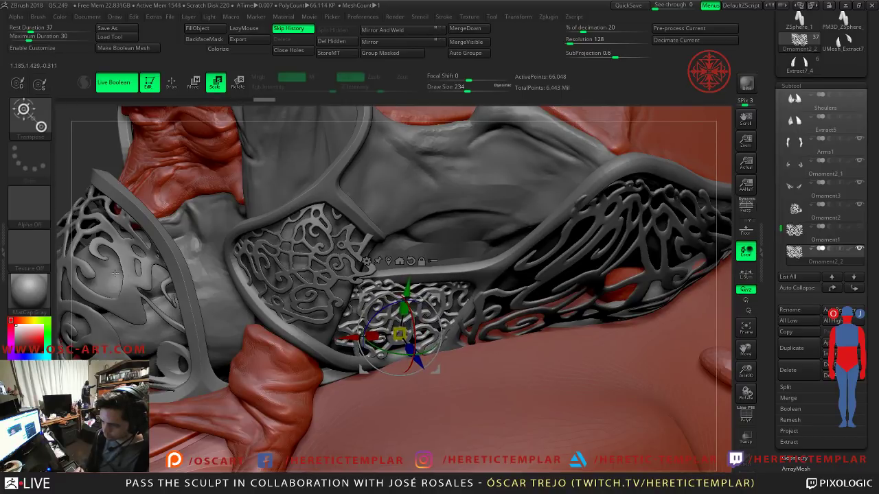
Step: Bend the copied ornament to the narrow side strip with the Move brush at draw size 280
drag(78, 161, 116, 156)
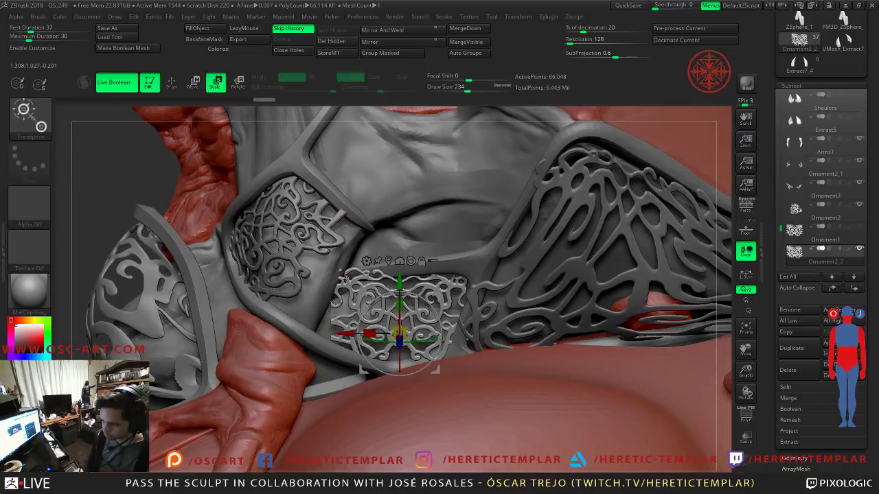
key(q)
drag(344, 294, 335, 292)
key(bracketleft)
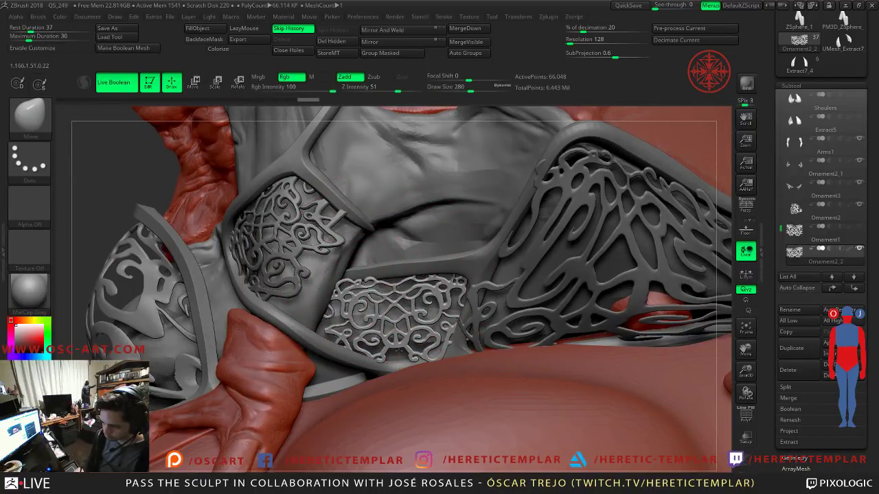
drag(114, 253, 357, 374)
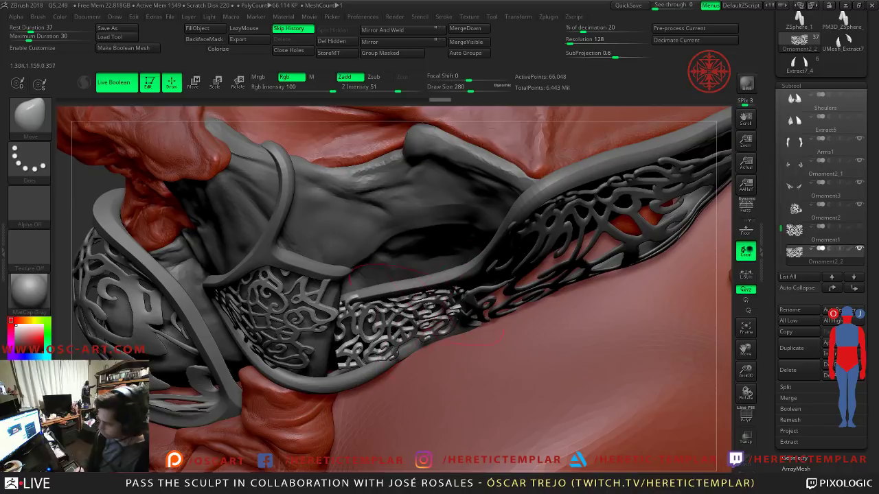
drag(371, 316, 342, 302)
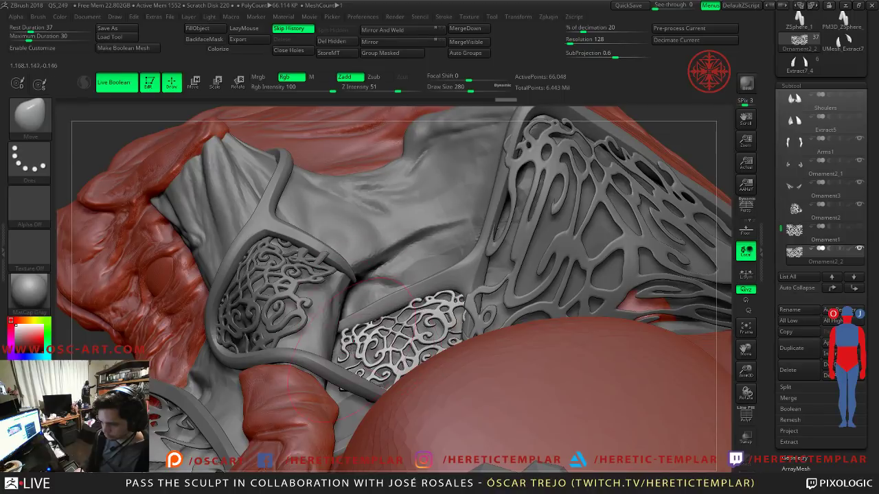
Step: Refine the strip ornament's depth and front lower edge against the frame with the Move brush at draw size 257
drag(686, 169, 579, 283)
key(s)
mouse_move(374, 382)
mouse_down()
mouse_move(383, 401)
mouse_move(396, 360)
mouse_move(395, 381)
mouse_move(439, 337)
mouse_up()
drag(369, 385, 376, 376)
key(f)
key(f)
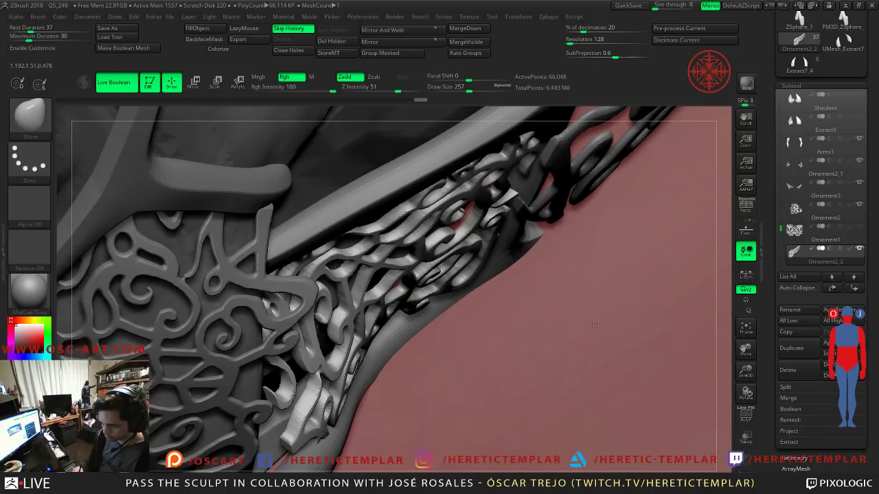
key(f)
right_drag(593, 327, 488, 304)
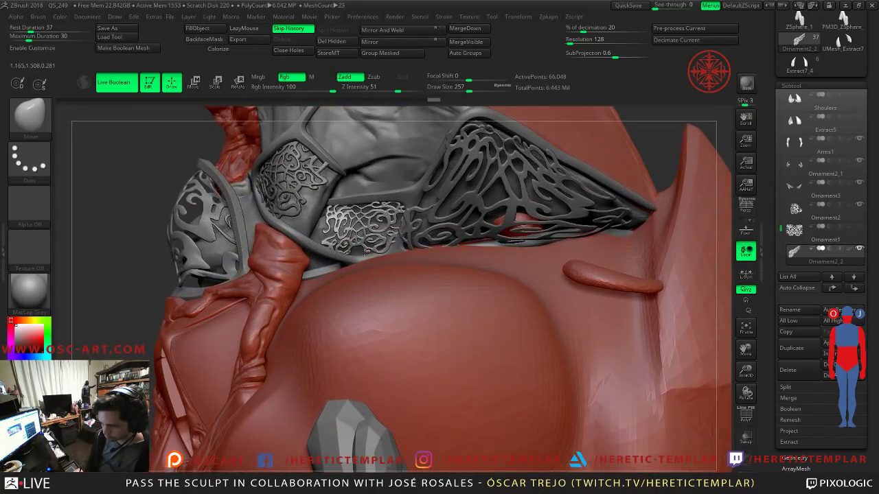
drag(326, 250, 296, 240)
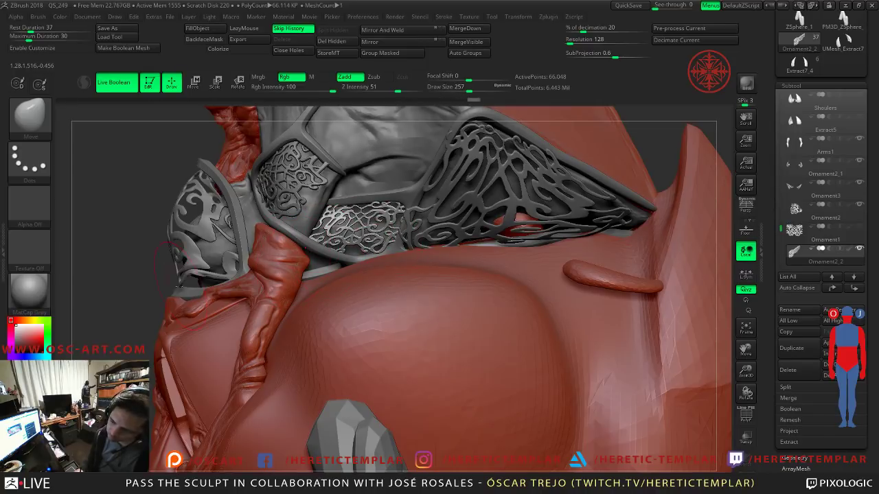
mouse_move(124, 344)
mouse_down()
mouse_move(117, 318)
mouse_move(182, 312)
mouse_up()
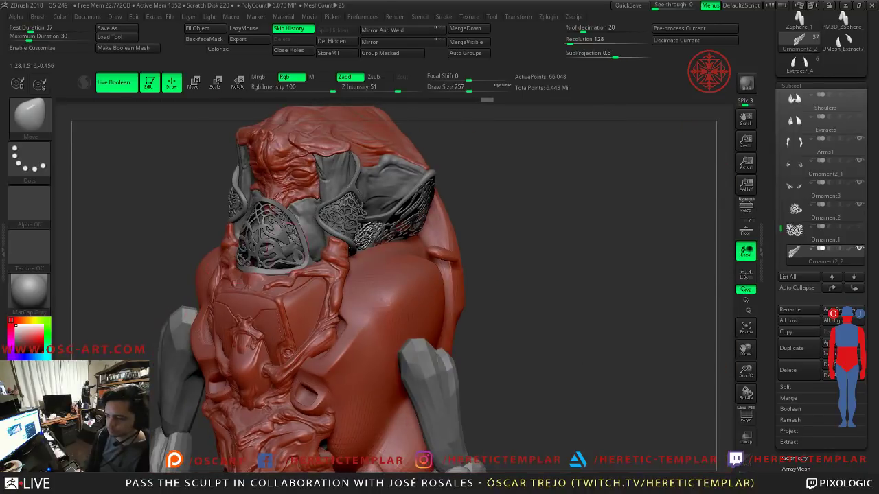
Step: Mirror and weld the strip ornament onto the opposite side of the head, and save the tool
shift+drag(476, 112, 506, 118)
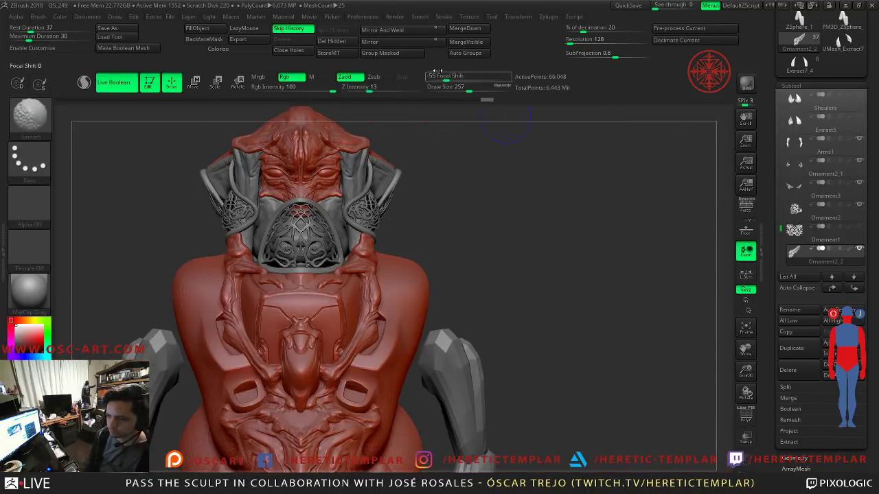
click(390, 32)
mouse_move(542, 169)
mouse_down()
mouse_move(485, 217)
mouse_move(558, 210)
mouse_up()
mouse_move(452, 234)
mouse_down()
mouse_move(486, 247)
mouse_move(473, 208)
mouse_move(493, 246)
mouse_move(490, 218)
mouse_move(526, 203)
mouse_up()
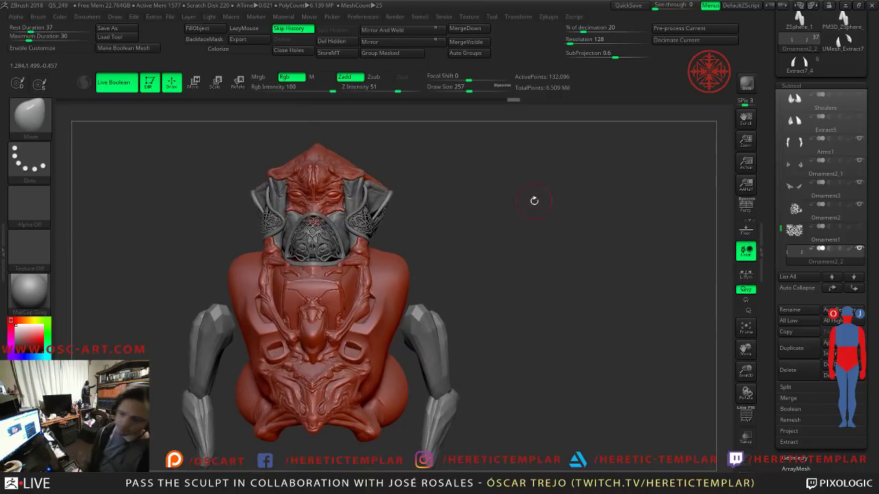
drag(827, 72, 830, 271)
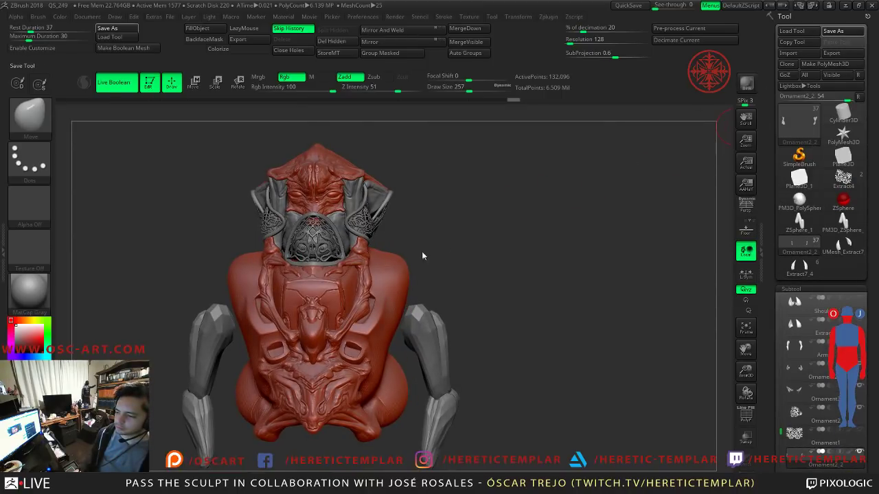
Step: Compare the Extract5 and Shoulders subtools on the character and delete Extract5
click(859, 300)
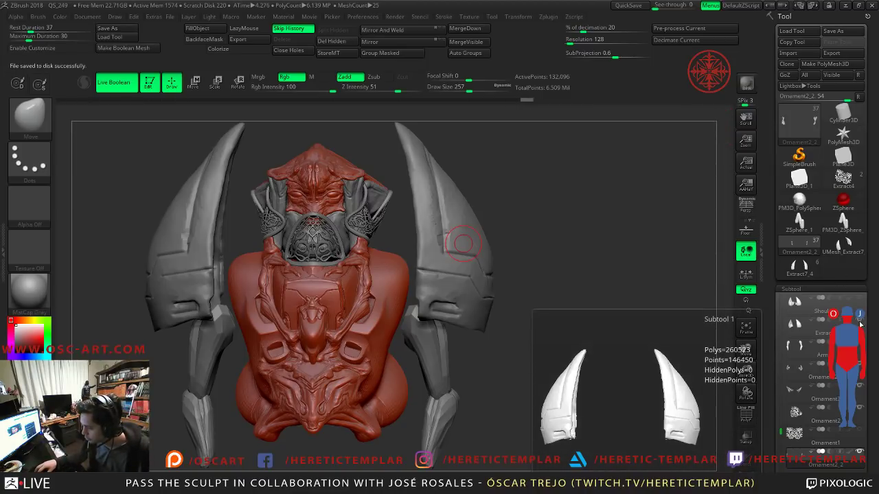
click(859, 304)
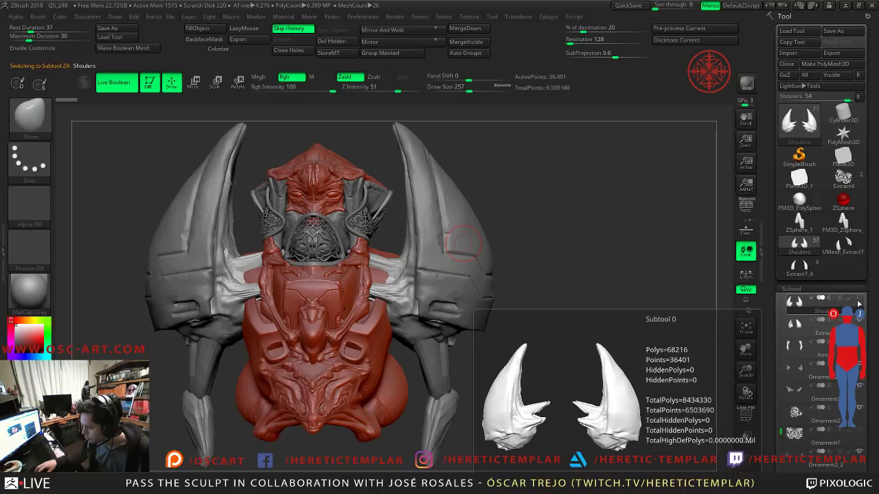
click(794, 323)
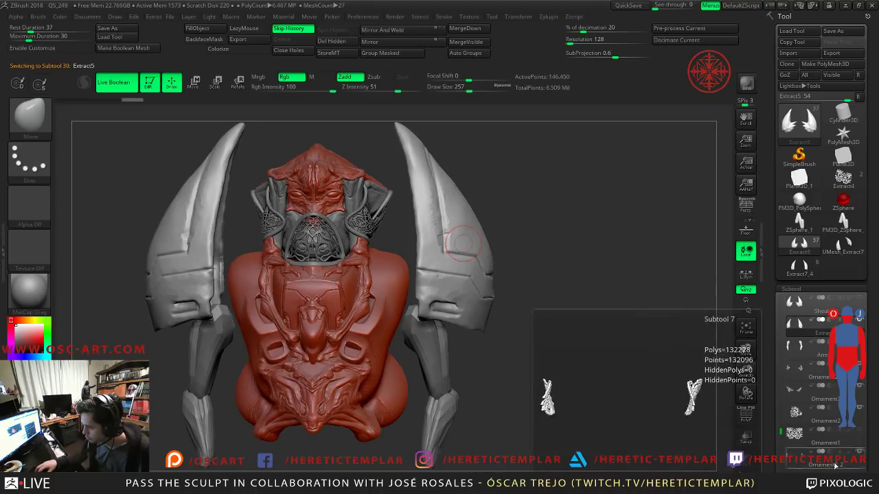
scroll(785, 468, down, 5)
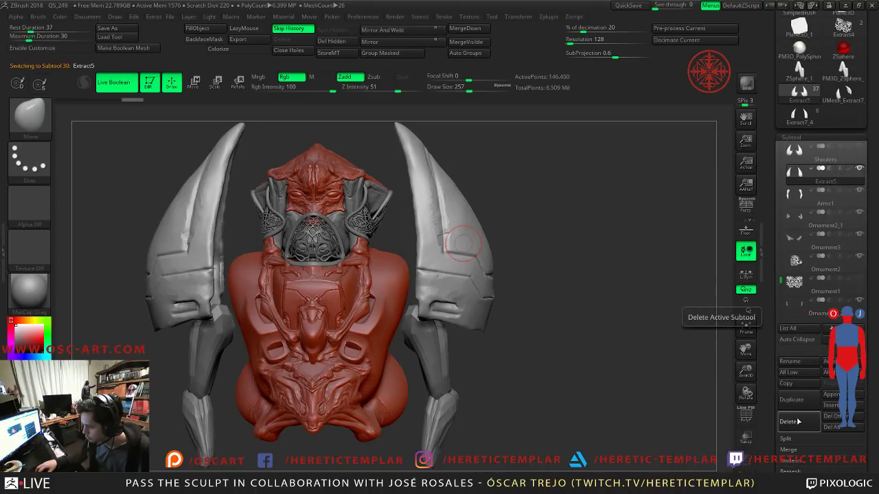
click(787, 421)
Step: Make the Shoulders subtool and the UMesh_Extract7_5 boolean subtool visible on the character
click(858, 147)
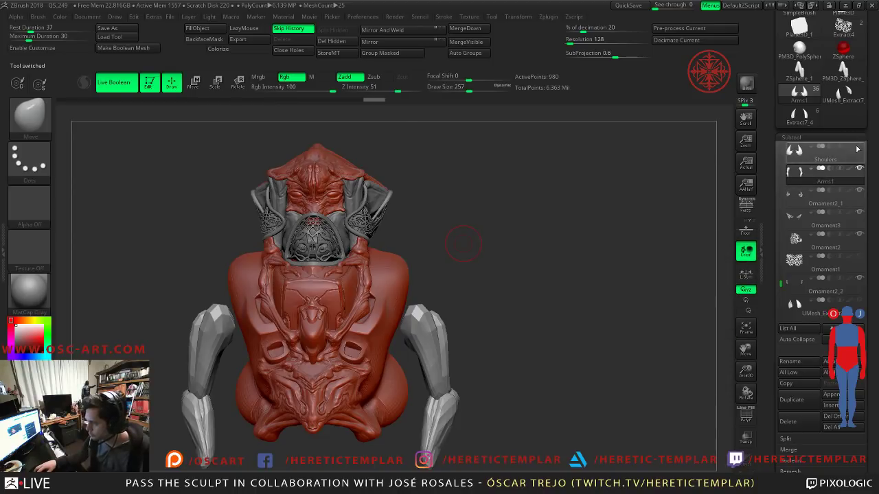
drag(781, 282, 781, 227)
click(794, 185)
key(shift+f)
drag(543, 285, 482, 313)
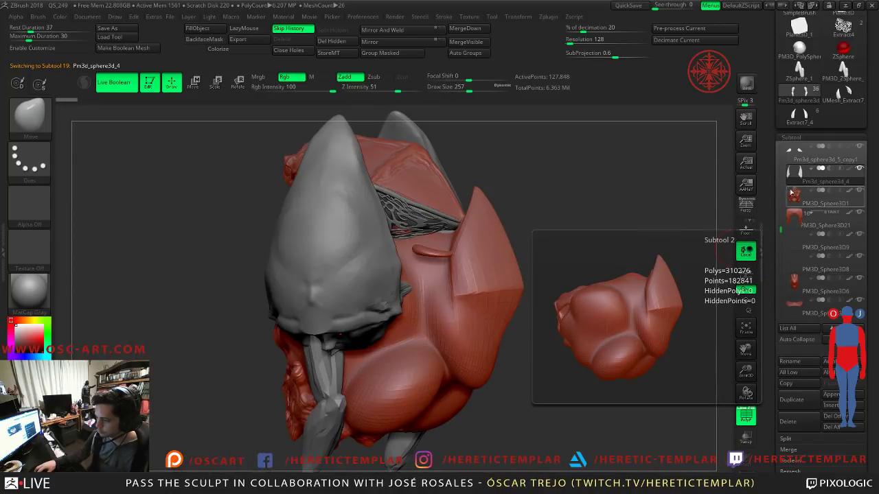
scroll(784, 190, up, 2)
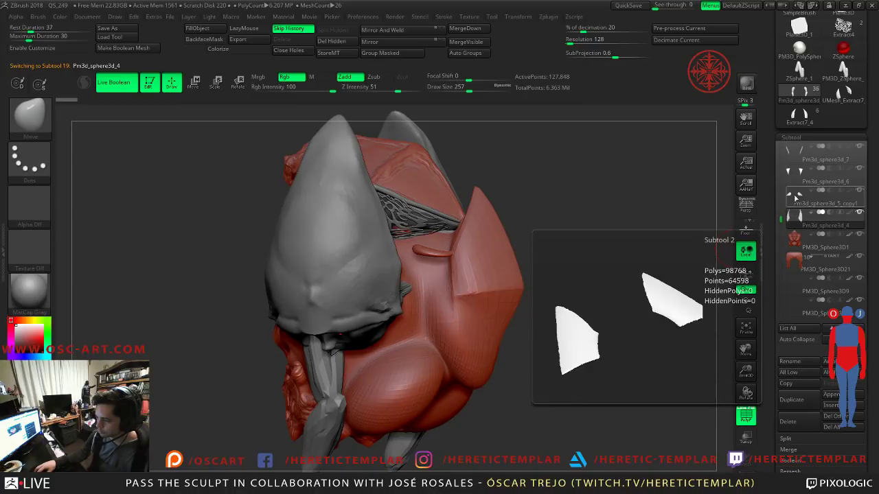
scroll(782, 228, down, 2)
drag(782, 228, 790, 294)
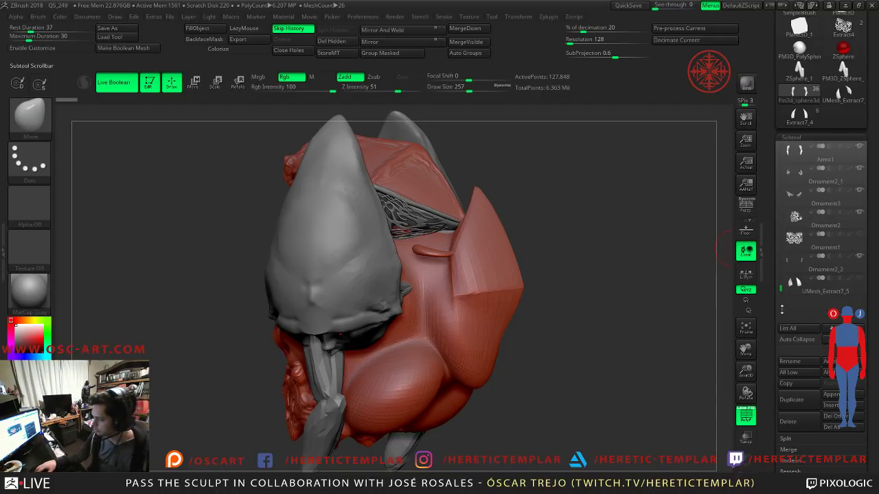
mouse_move(818, 284)
click(858, 279)
drag(649, 286, 698, 284)
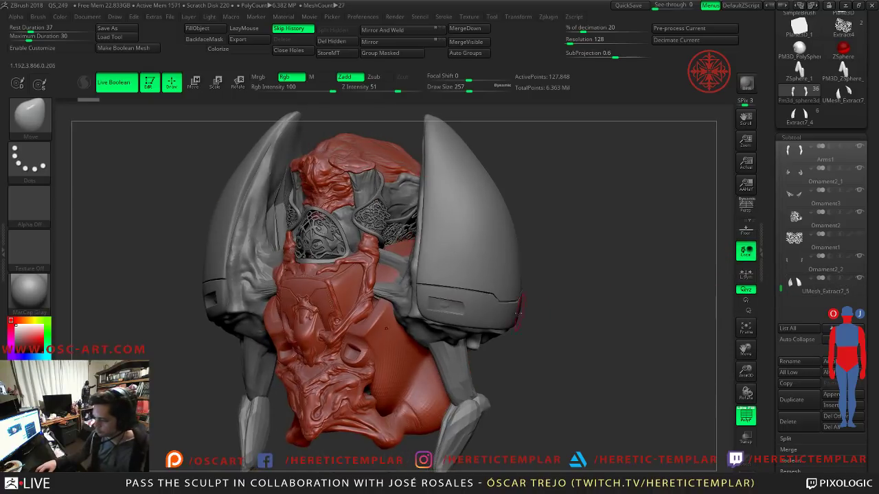
Step: Select the Shoulders subtool and set the Move brush's draw size to 602
alt+click(438, 327)
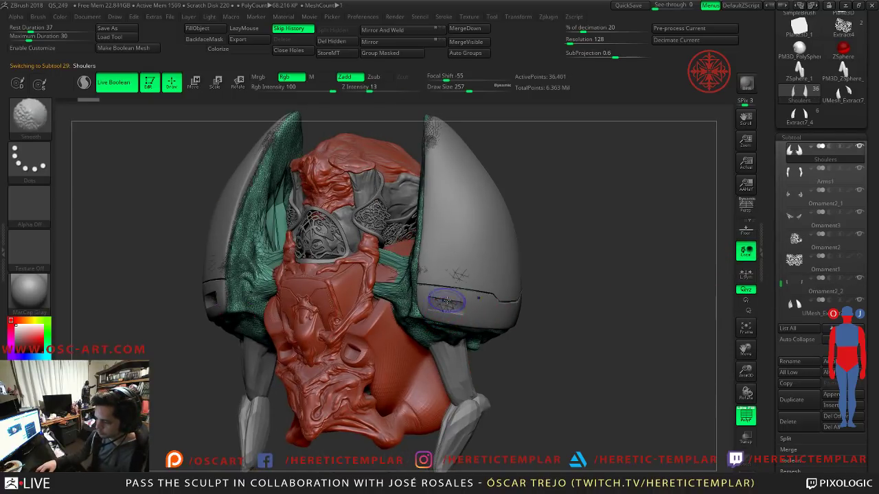
key(shift+f)
mouse_move(553, 304)
mouse_down()
mouse_move(584, 309)
mouse_move(566, 272)
mouse_move(566, 283)
mouse_up()
alt+drag(537, 246, 611, 305)
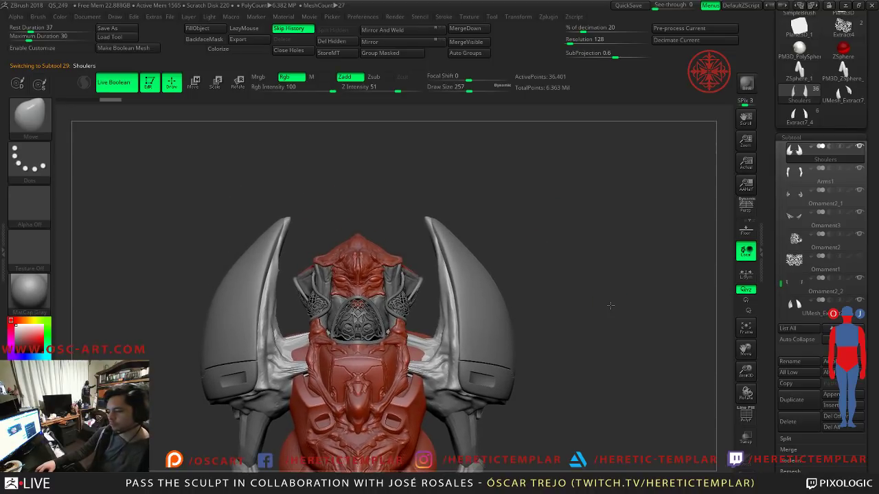
key(shift+f)
key(shift+f)
key(s)
drag(432, 245, 440, 231)
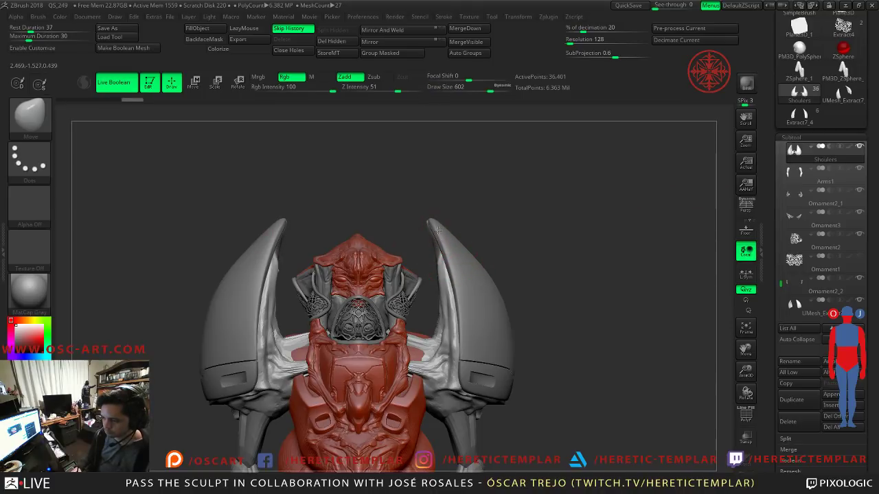
Step: Turn on local symmetry and reshape the upper inner edges of the Shoulders subtool behind the shells
drag(556, 239, 412, 235)
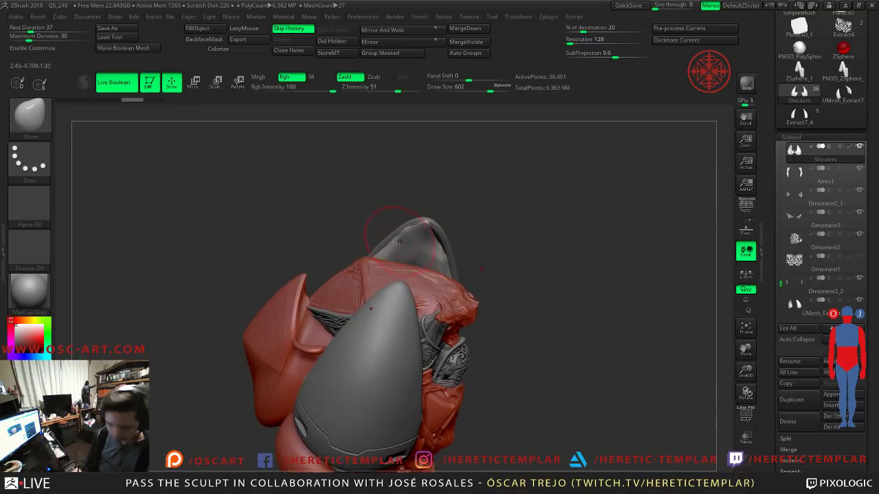
key(b)
key(d)
key(s)
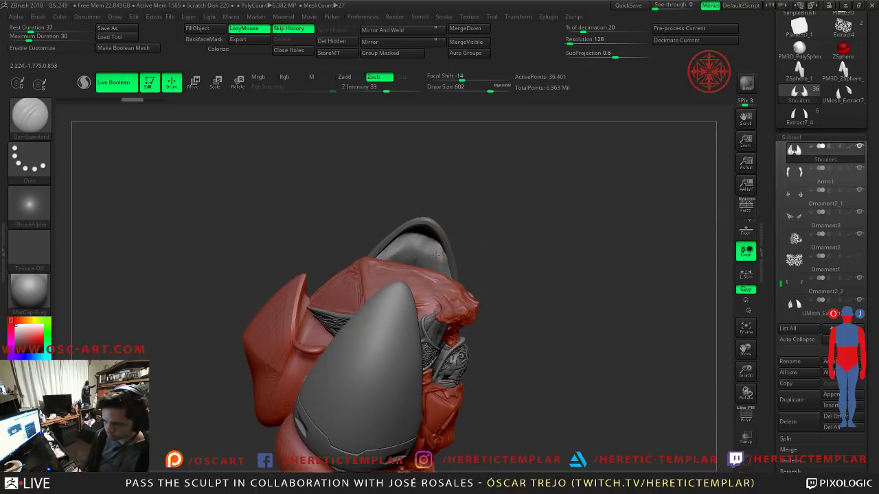
mouse_move(547, 264)
mouse_down()
mouse_move(431, 261)
mouse_move(447, 243)
mouse_up()
click(746, 275)
drag(468, 295, 460, 266)
drag(471, 311, 462, 268)
mouse_move(568, 270)
mouse_down()
mouse_move(578, 235)
mouse_move(523, 245)
mouse_up()
drag(575, 251, 583, 278)
drag(625, 254, 577, 265)
Step: Pull the inner shoulder tissue downward and outward against the shells with the Move brush at draw size 835
drag(471, 296, 480, 305)
key(s)
drag(471, 302, 484, 310)
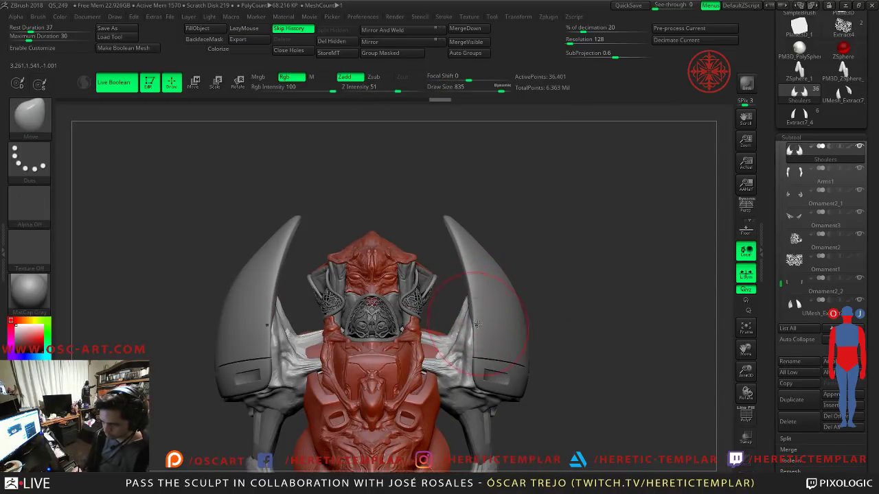
drag(579, 336, 573, 273)
drag(472, 334, 477, 360)
drag(588, 300, 593, 352)
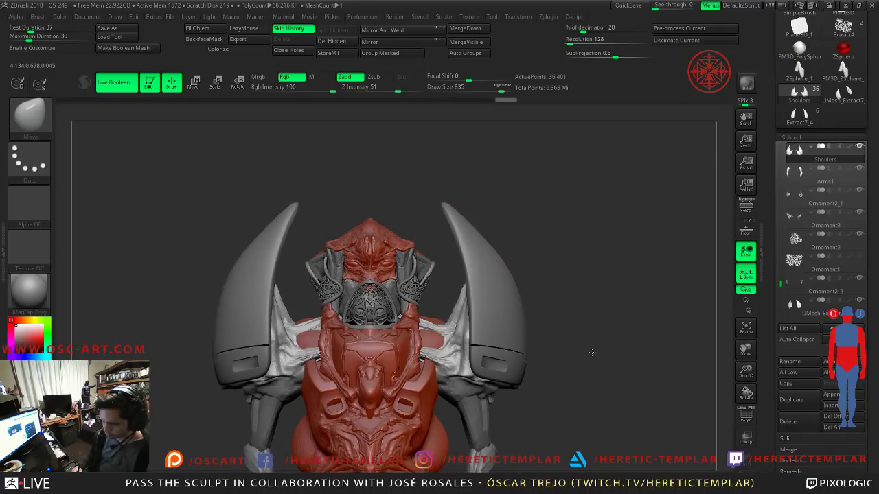
Step: Try to reshape the tips of the UMesh_Extract7_5 shells with the Move brush at draw size 1000, and undo it
alt+drag(558, 329, 591, 314)
mouse_move(605, 278)
alt+mouse_down()
mouse_move(633, 267)
mouse_move(618, 192)
mouse_move(602, 248)
mouse_move(634, 249)
mouse_move(490, 222)
mouse_move(501, 234)
alt+mouse_up()
alt+click(484, 218)
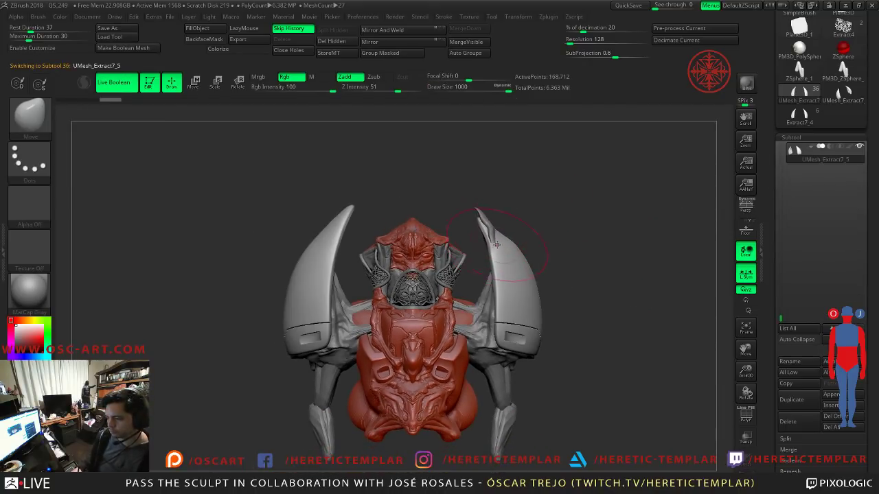
key(ctrl+z)
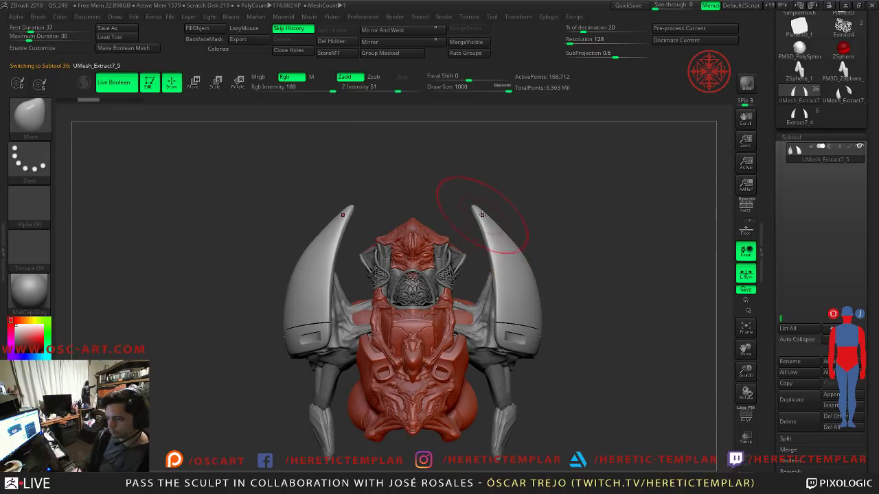
drag(494, 226, 508, 247)
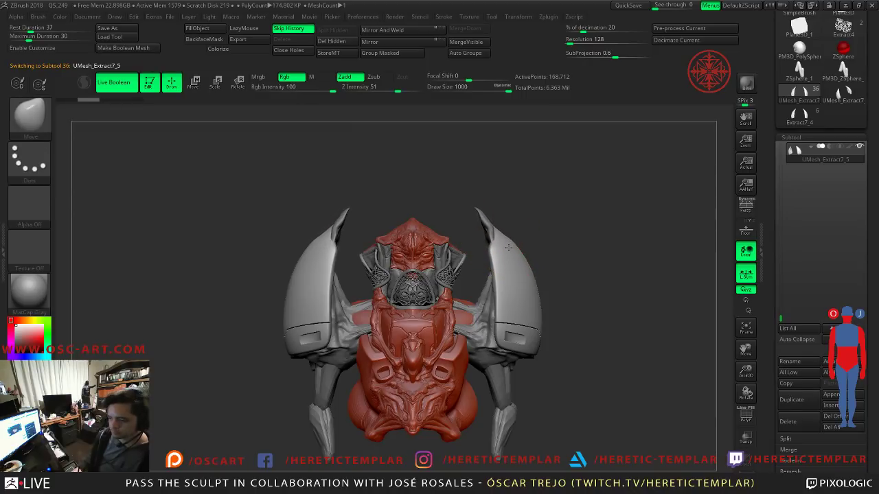
key(ctrl+z)
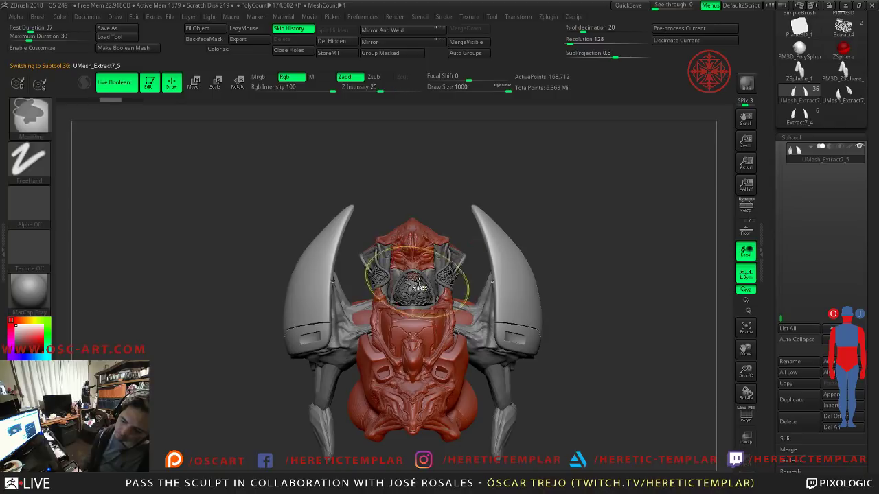
Step: Examine the shoulder shells' silhouette against the head, torso and arms from the front and slightly turned views
mouse_move(598, 238)
alt+mouse_down()
mouse_move(543, 234)
mouse_move(555, 243)
mouse_move(600, 241)
mouse_move(607, 229)
mouse_move(575, 198)
mouse_move(602, 228)
alt+mouse_up()
mouse_move(602, 228)
alt+mouse_down()
mouse_move(611, 283)
mouse_move(598, 199)
alt+mouse_up()
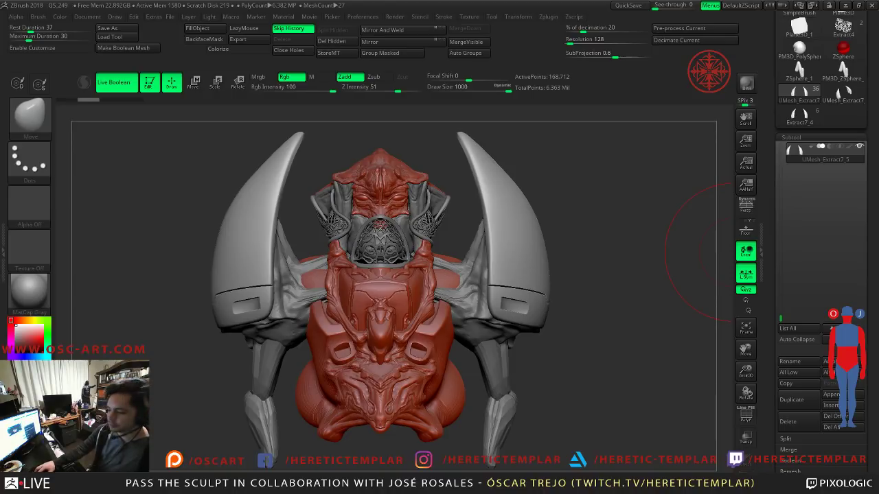
mouse_move(635, 214)
mouse_down()
mouse_move(577, 206)
mouse_move(599, 235)
mouse_move(639, 241)
mouse_move(656, 187)
mouse_up()
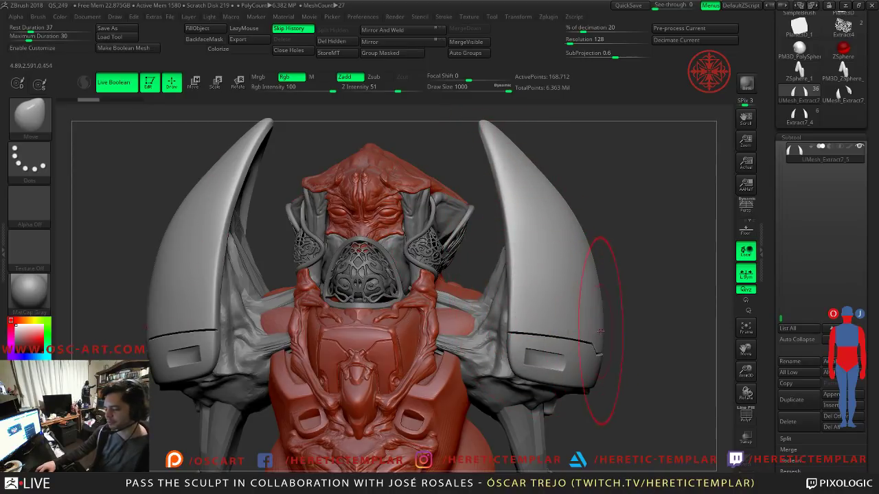
drag(631, 318, 634, 266)
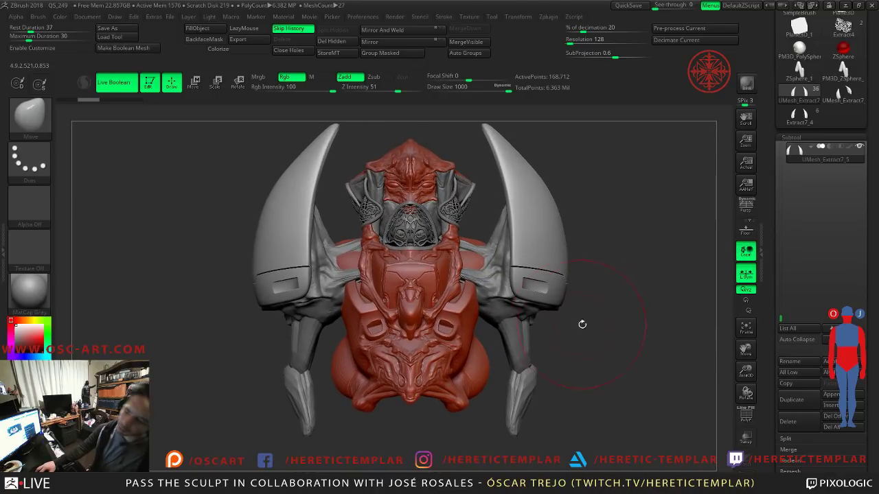
drag(624, 334, 619, 324)
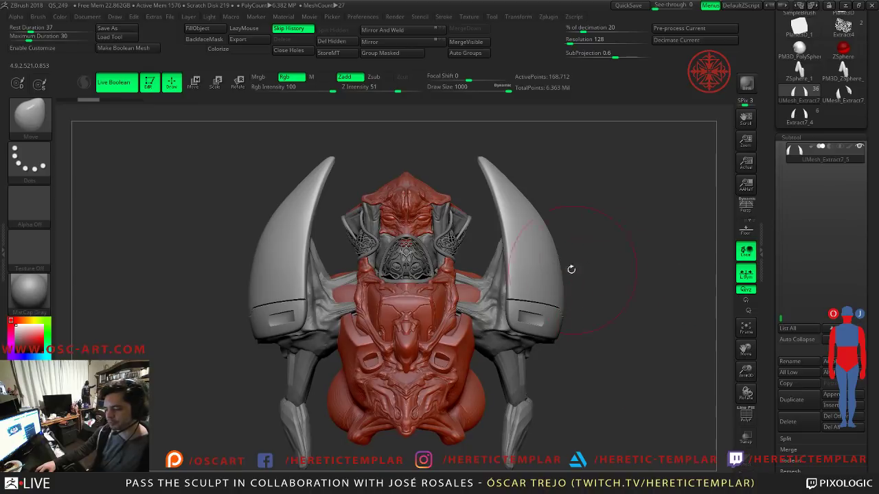
alt+drag(611, 205, 634, 261)
alt+drag(646, 309, 625, 235)
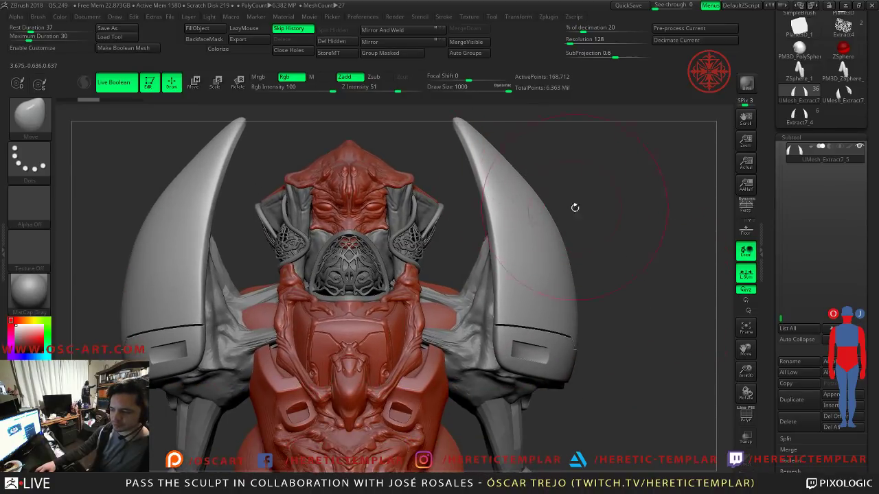
mouse_move(602, 289)
alt+mouse_down()
mouse_move(608, 259)
mouse_move(602, 305)
mouse_move(604, 278)
mouse_move(609, 299)
alt+mouse_up()
alt+drag(727, 305, 734, 312)
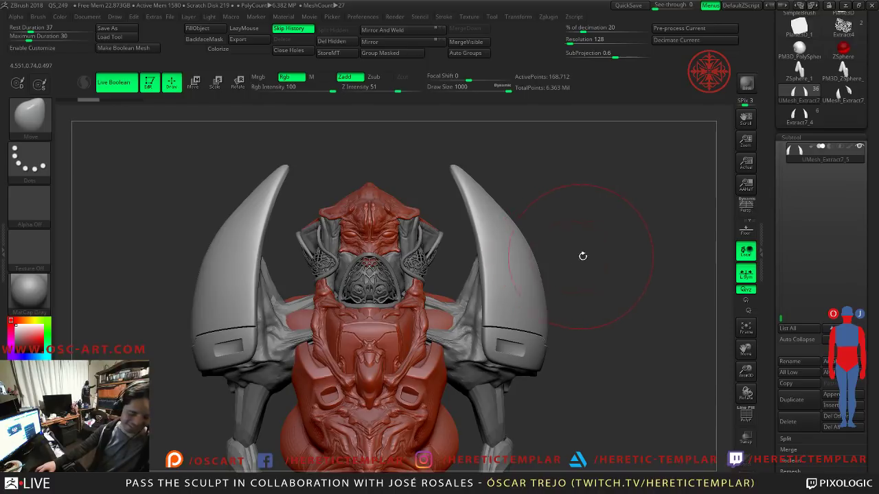
alt+drag(604, 248, 560, 245)
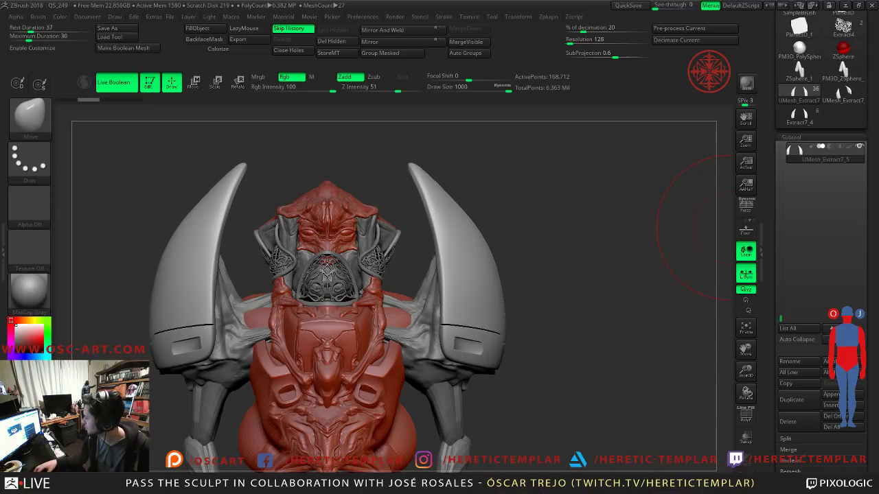
alt+drag(492, 271, 488, 302)
alt+drag(543, 291, 559, 276)
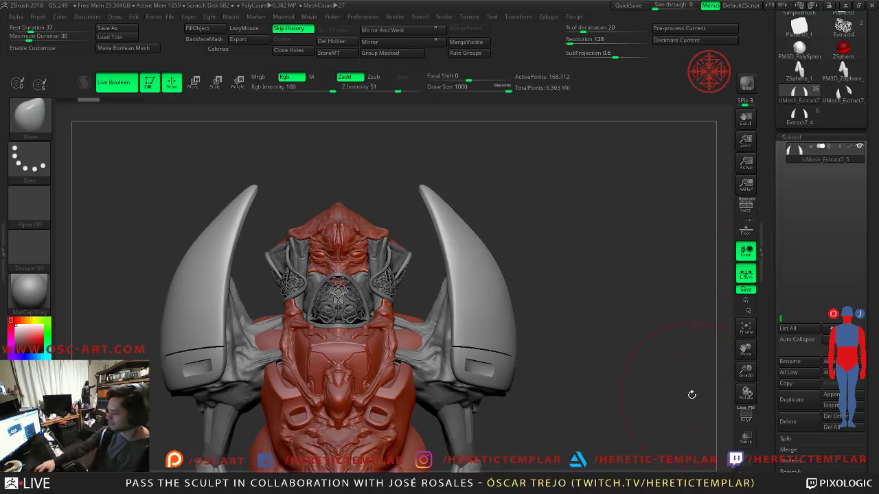
mouse_move(581, 353)
mouse_down()
mouse_move(593, 330)
mouse_move(680, 285)
mouse_move(682, 296)
mouse_move(673, 294)
mouse_move(683, 265)
mouse_up()
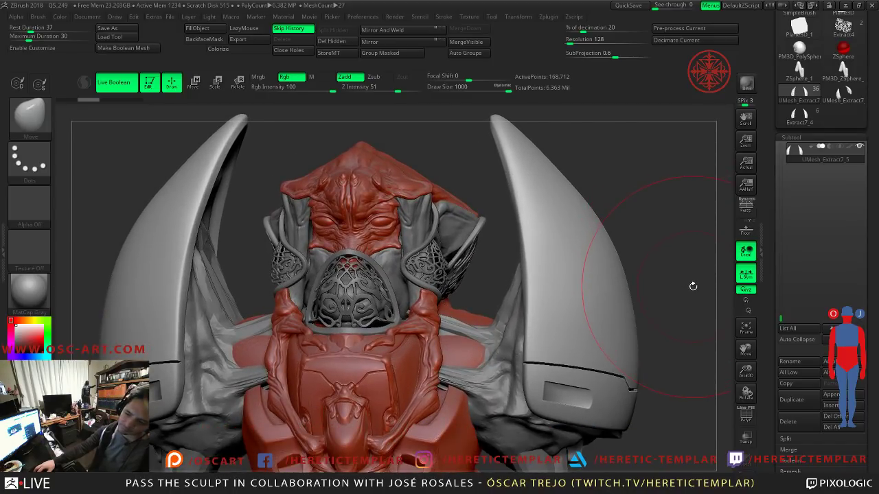
drag(771, 45, 773, 141)
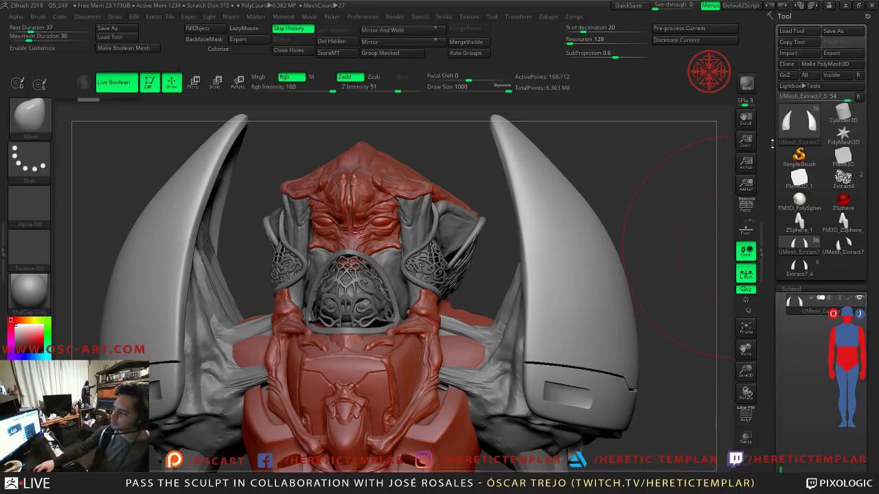